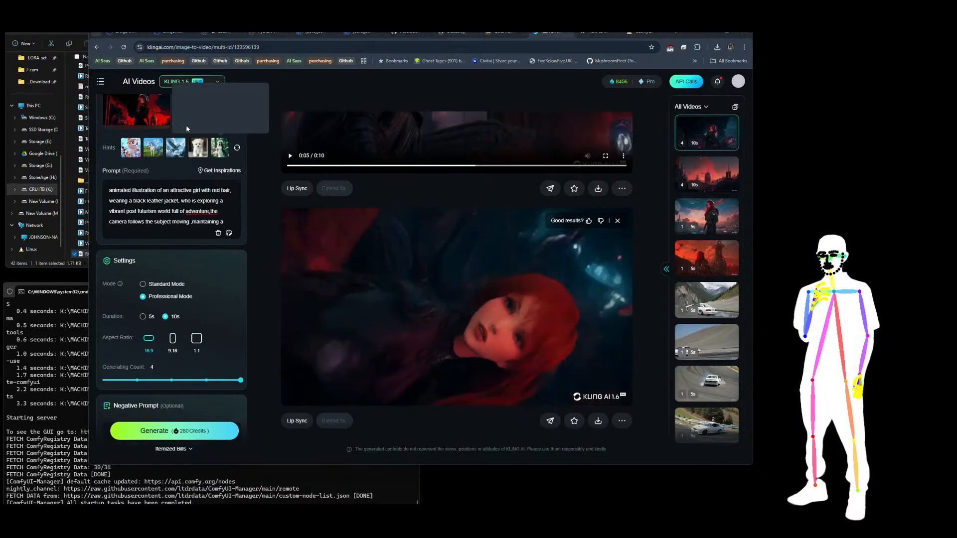
# Step: Review the four element images and prompt, and play the videos of the earlier red-haired girl generations
pyautogui.scroll(3, 186, 128)
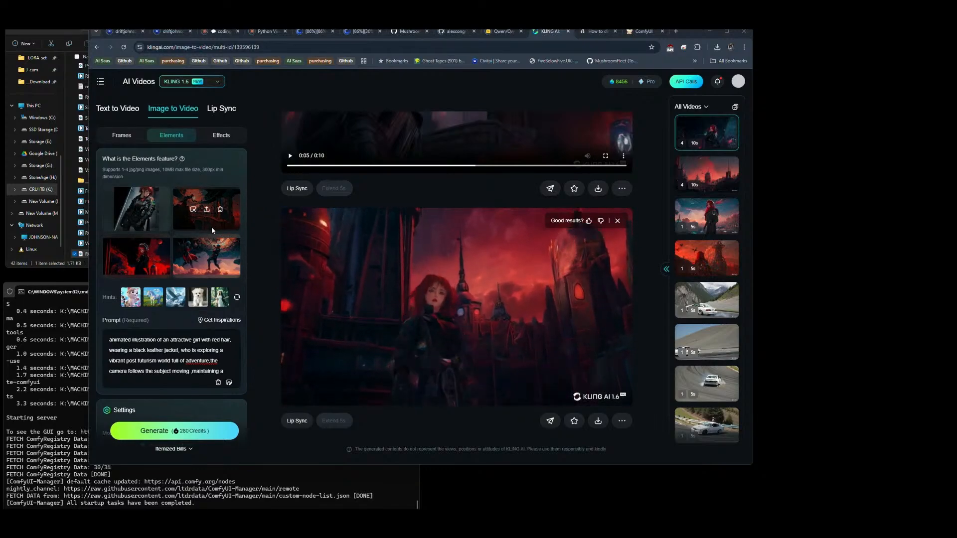
pyautogui.moveTo(156, 250)
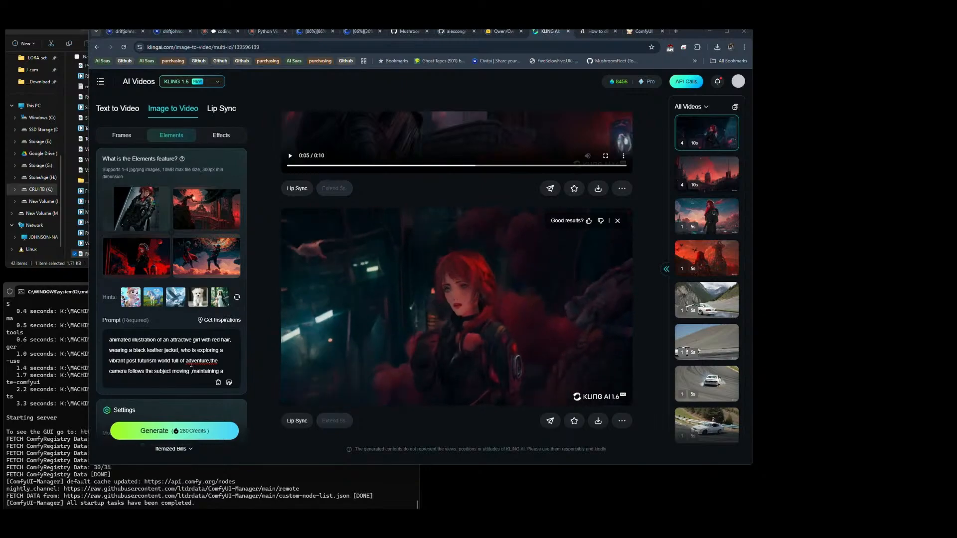
pyautogui.moveTo(529, 306)
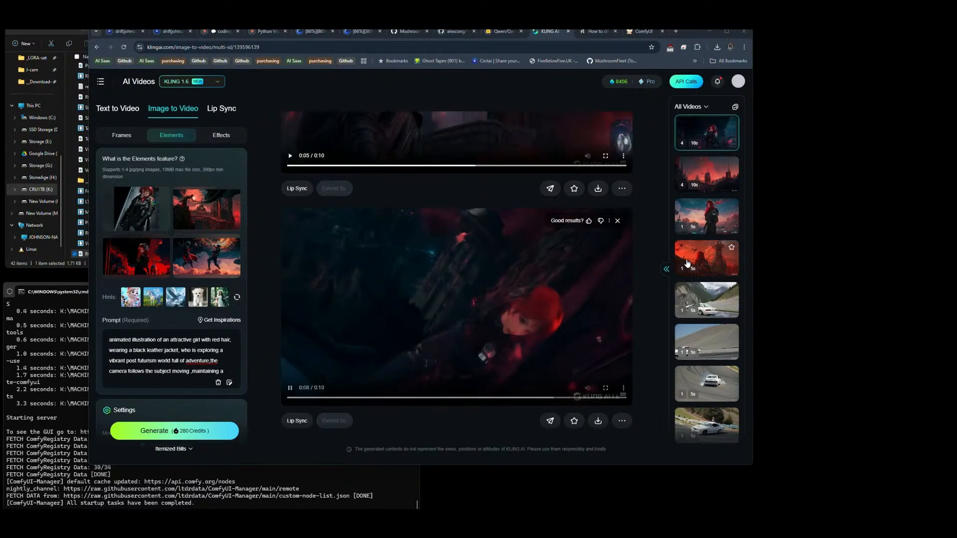
pyautogui.click(706, 258)
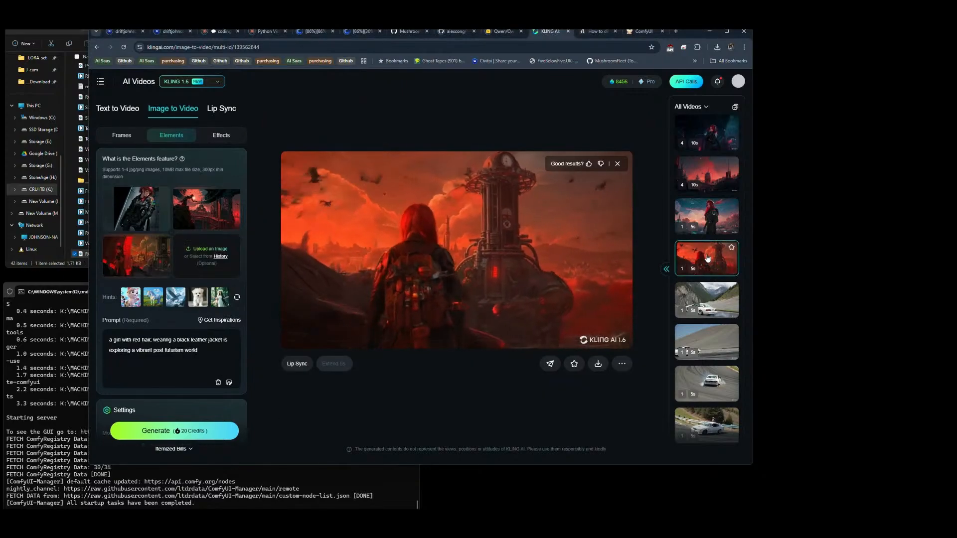
pyautogui.click(706, 223)
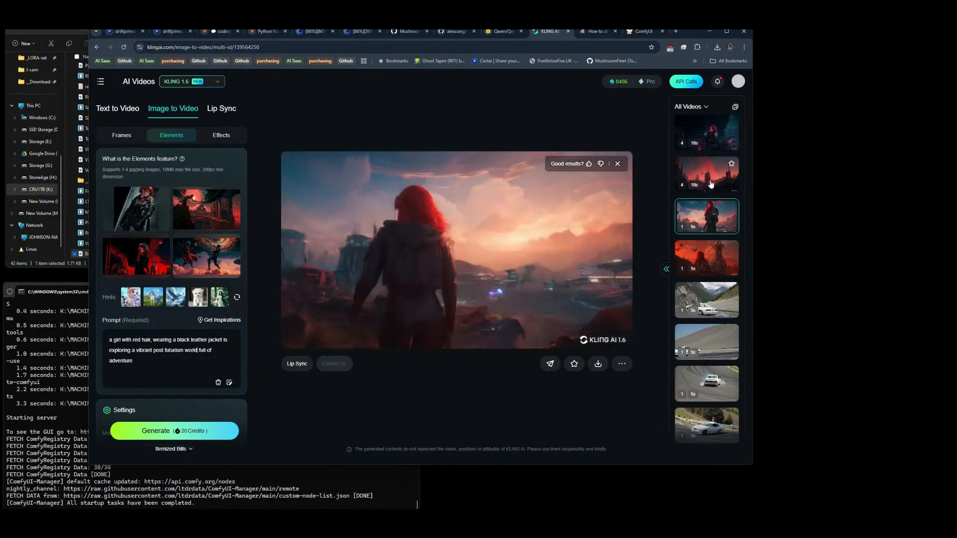
pyautogui.click(711, 185)
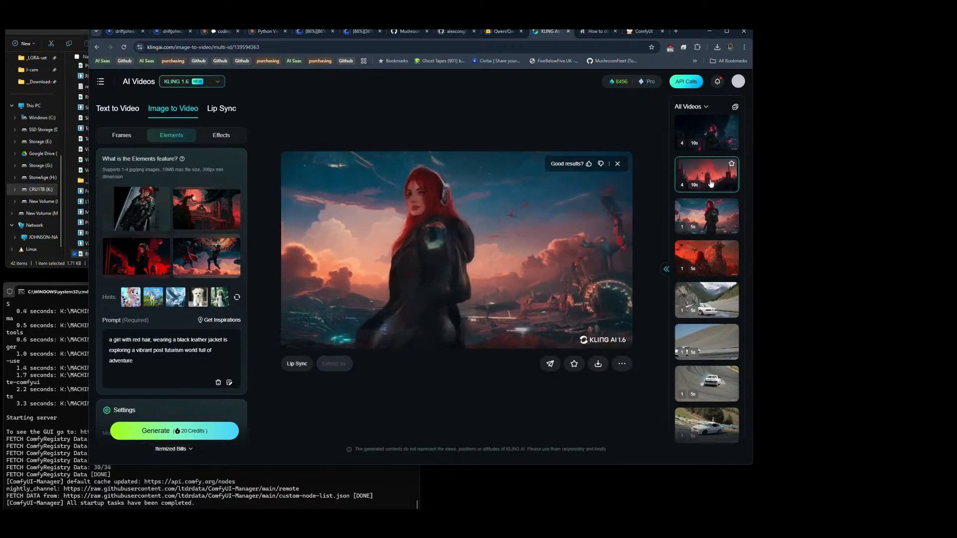
pyautogui.scroll(-2, 486, 215)
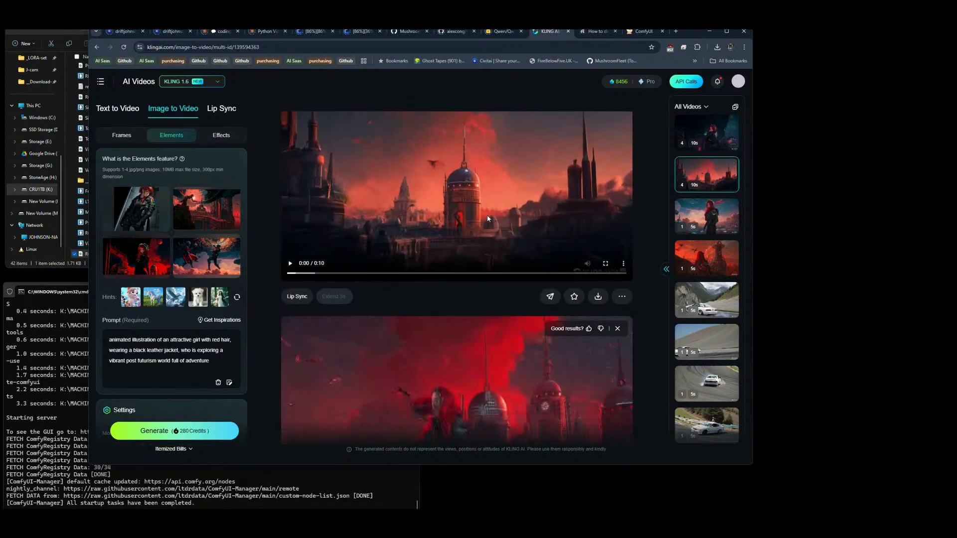
pyautogui.scroll(-1, 489, 216)
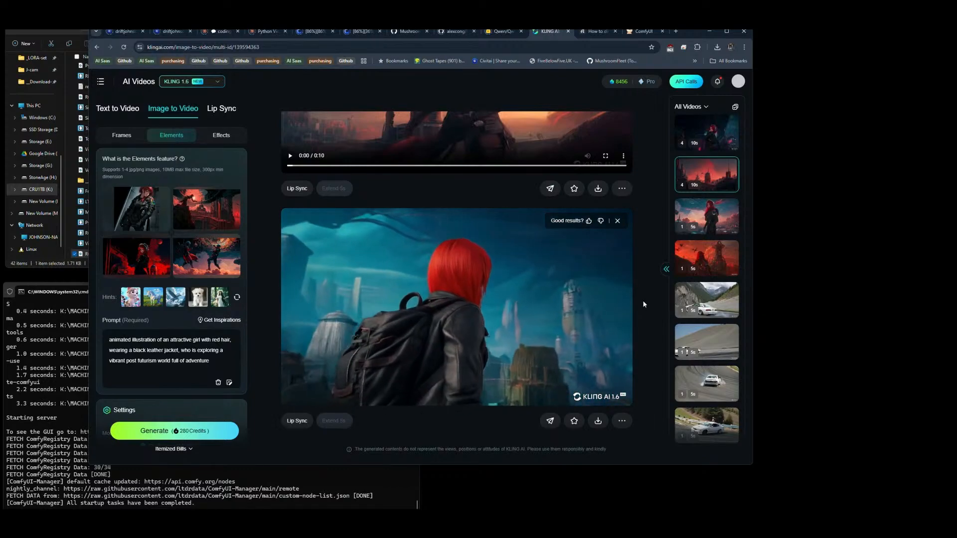
# Step: Download the fourth and third videos of the red-skyline four-video generation
pyautogui.click(599, 401)
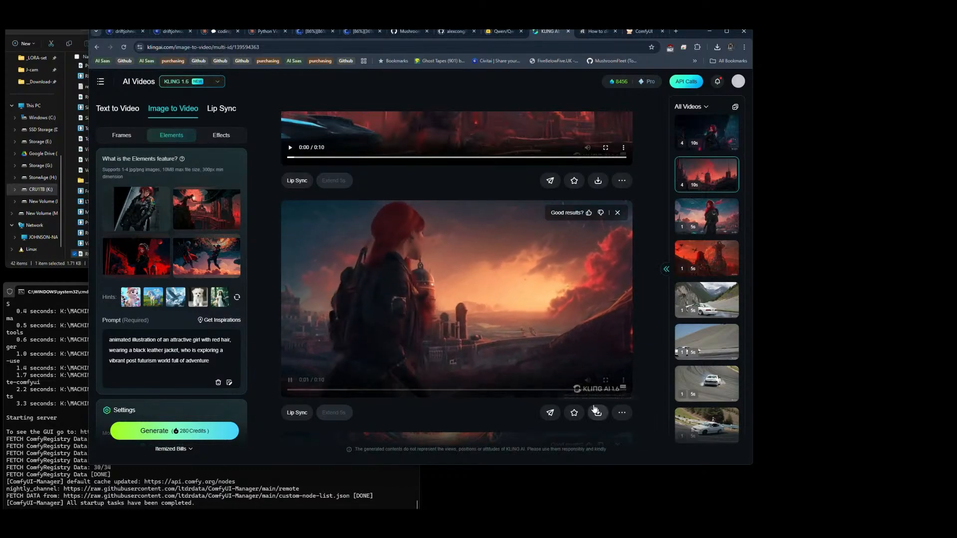
pyautogui.moveTo(598, 413)
pyautogui.click(627, 376)
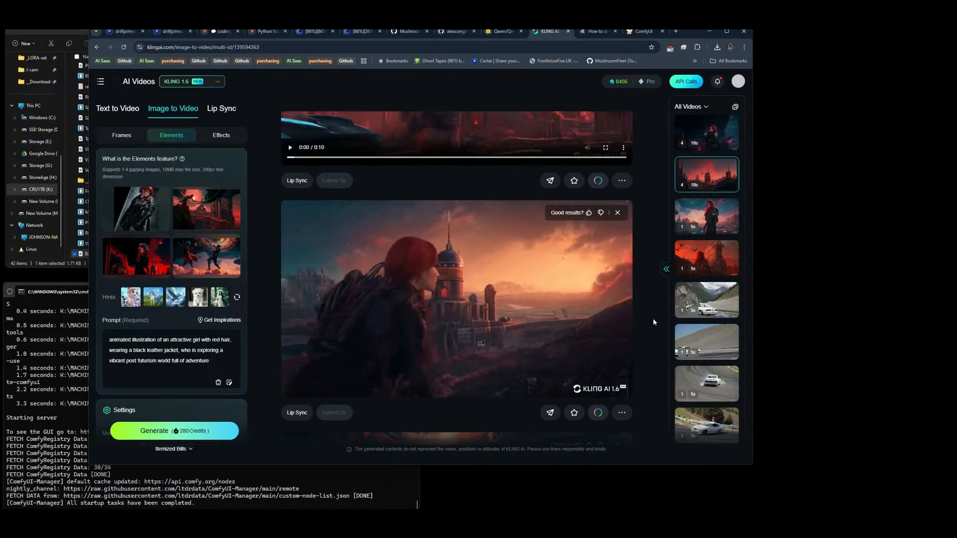
# Step: Submit Like feedback for the fourth and third videos of the red-skyline generation, leaving the comments empty
pyautogui.scroll(1, 653, 319)
pyautogui.scroll(-5, 653, 322)
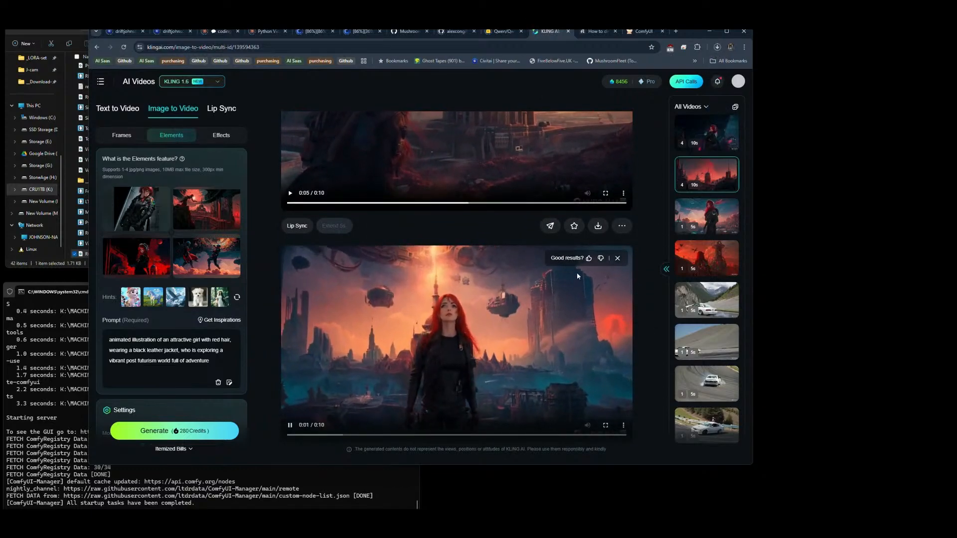
pyautogui.click(589, 258)
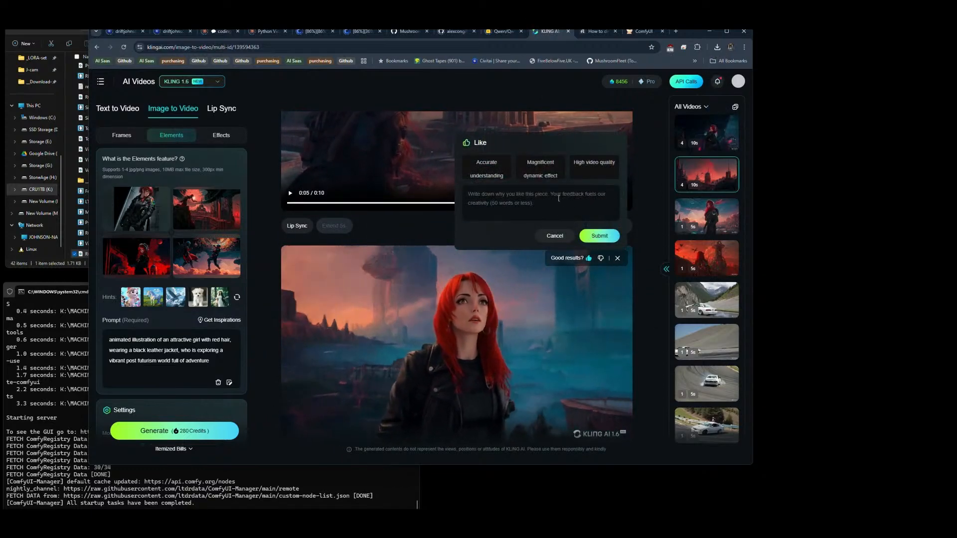
pyautogui.click(601, 237)
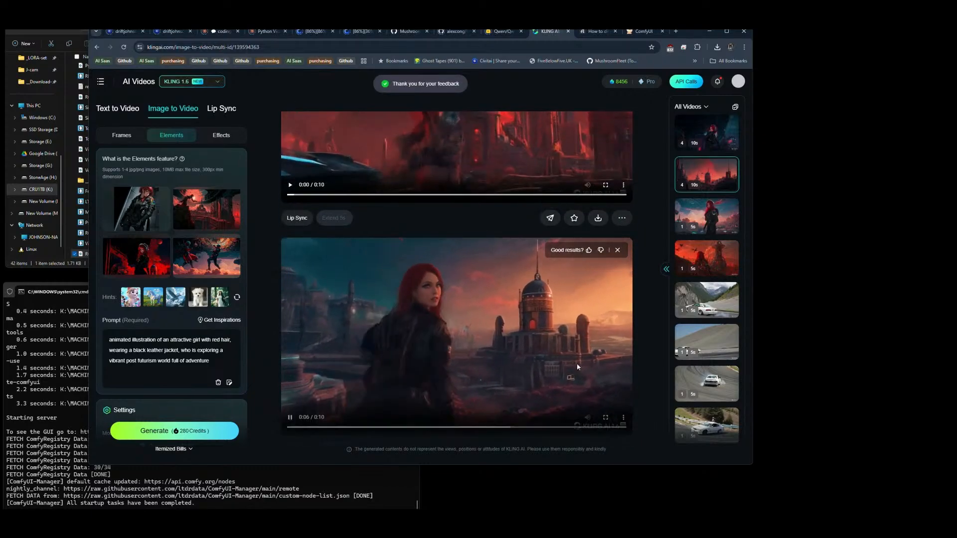
pyautogui.click(588, 250)
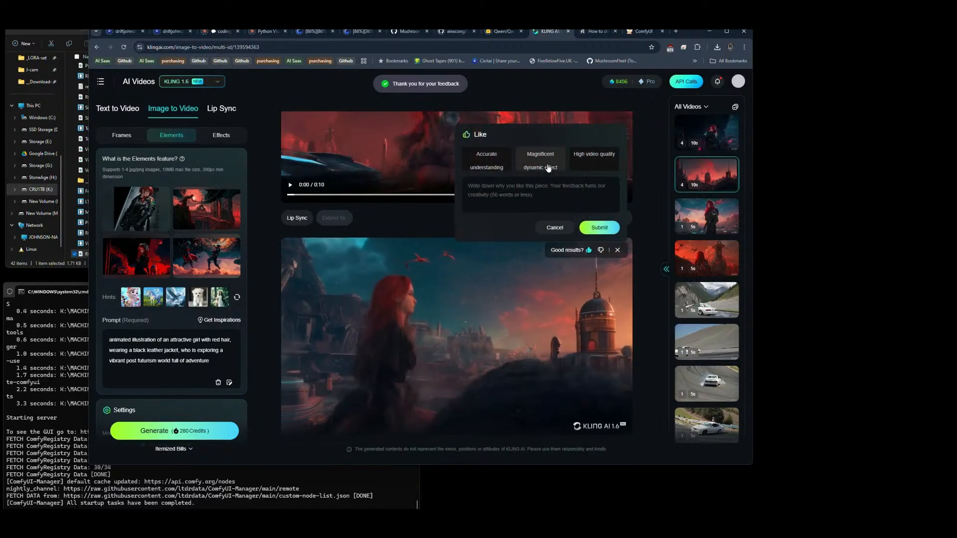
pyautogui.click(599, 227)
# Step: Download the second video of the red-skyline generation, the girl before red domed towers, without watermark
pyautogui.scroll(-2, 638, 279)
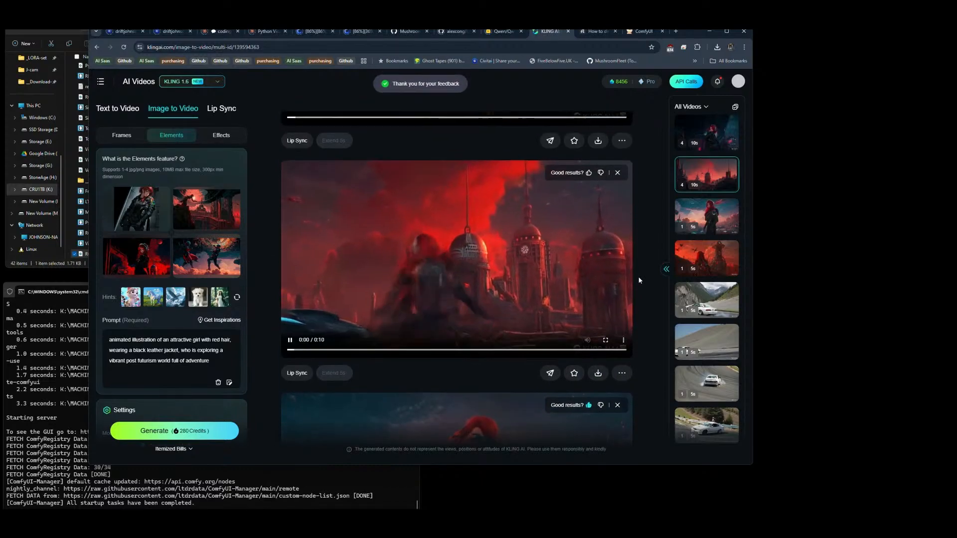
pyautogui.scroll(-1, 639, 281)
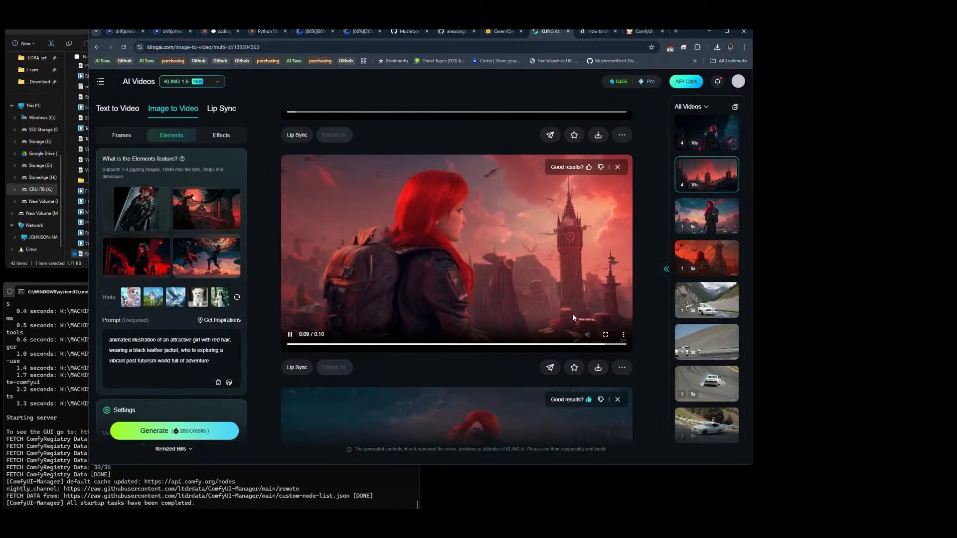
pyautogui.moveTo(598, 367)
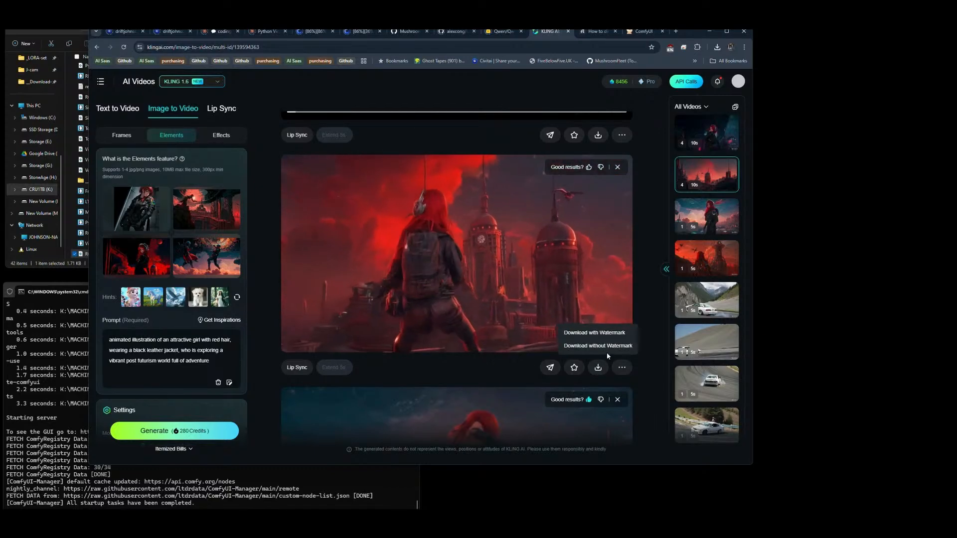
pyautogui.click(608, 346)
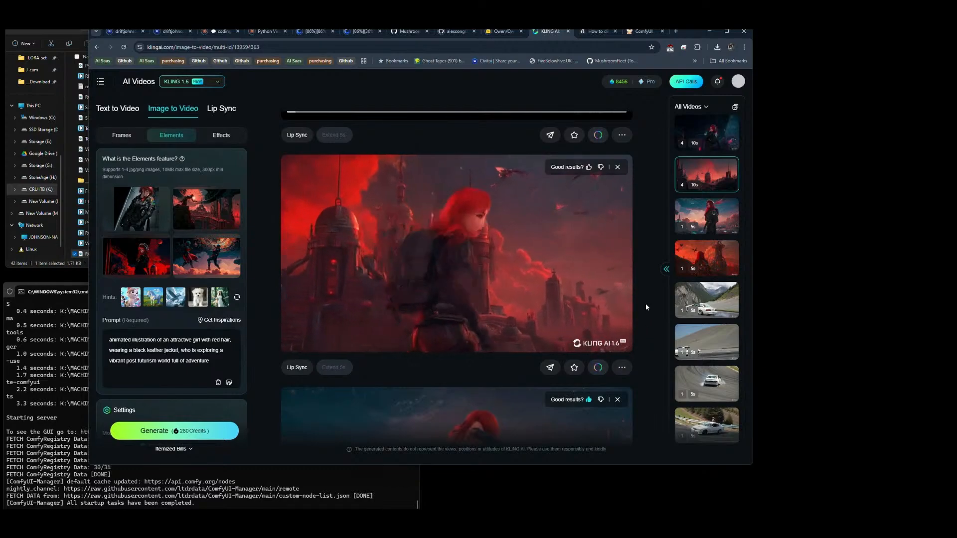
# Step: Open the newest four-video generation with the dark night scenes and download its first and second videos
pyautogui.scroll(-1, 645, 304)
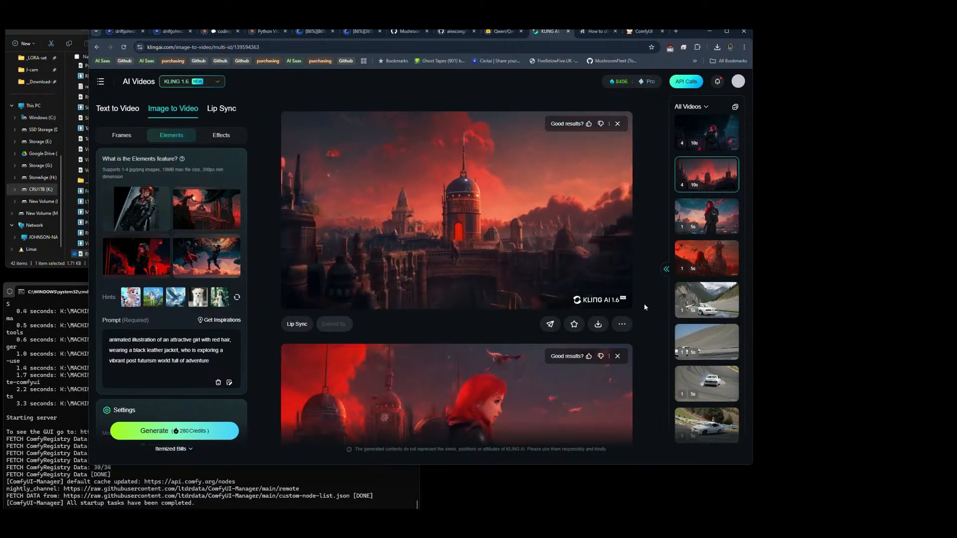
pyautogui.click(714, 144)
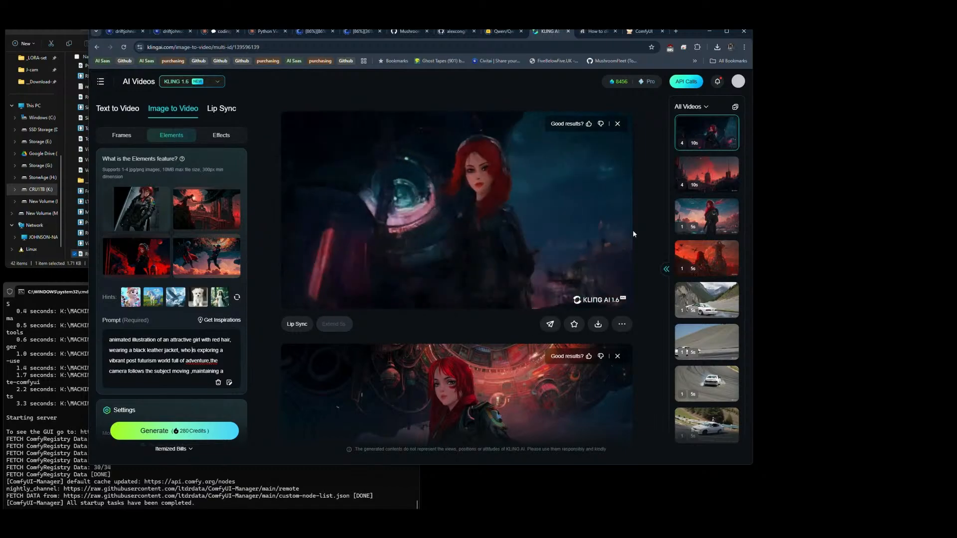
pyautogui.moveTo(600, 322)
pyautogui.click(601, 304)
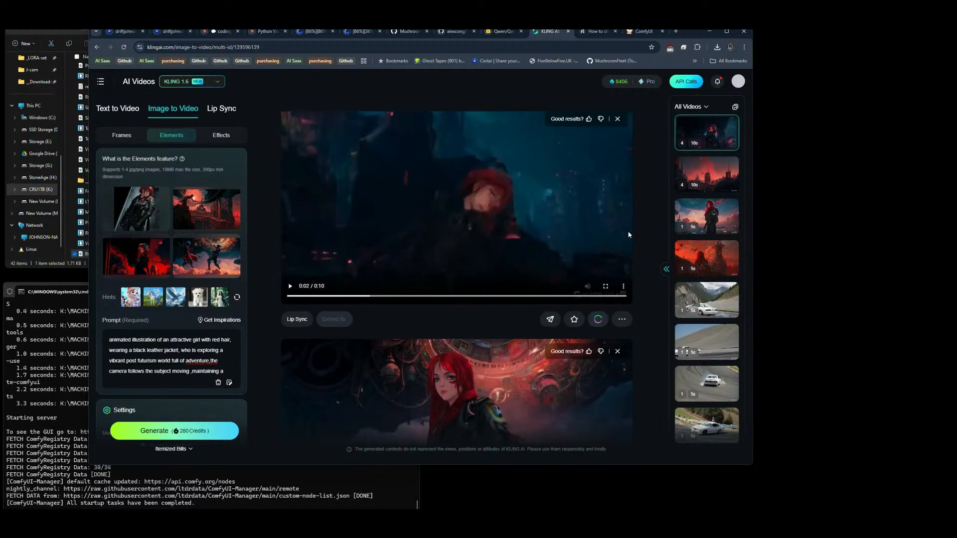
pyautogui.scroll(-3, 630, 235)
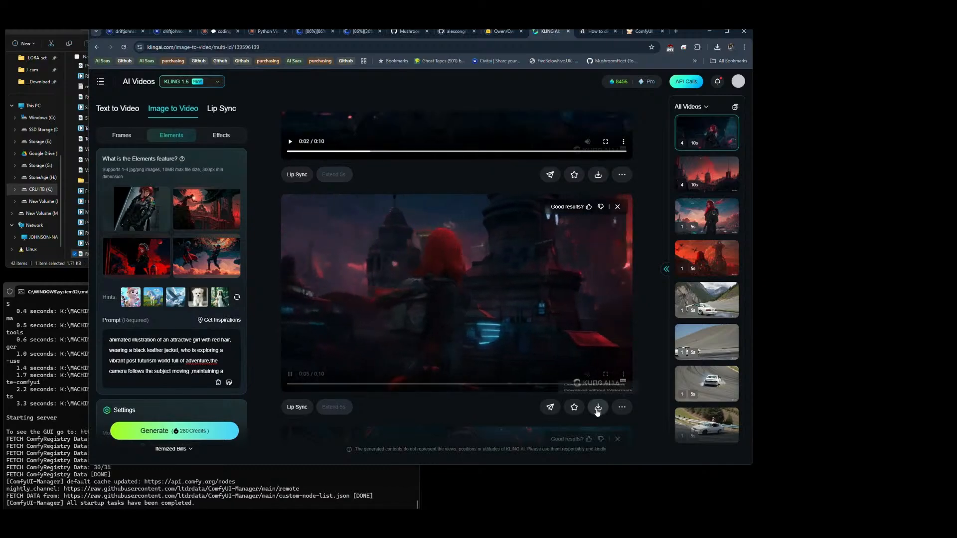
pyautogui.moveTo(598, 410)
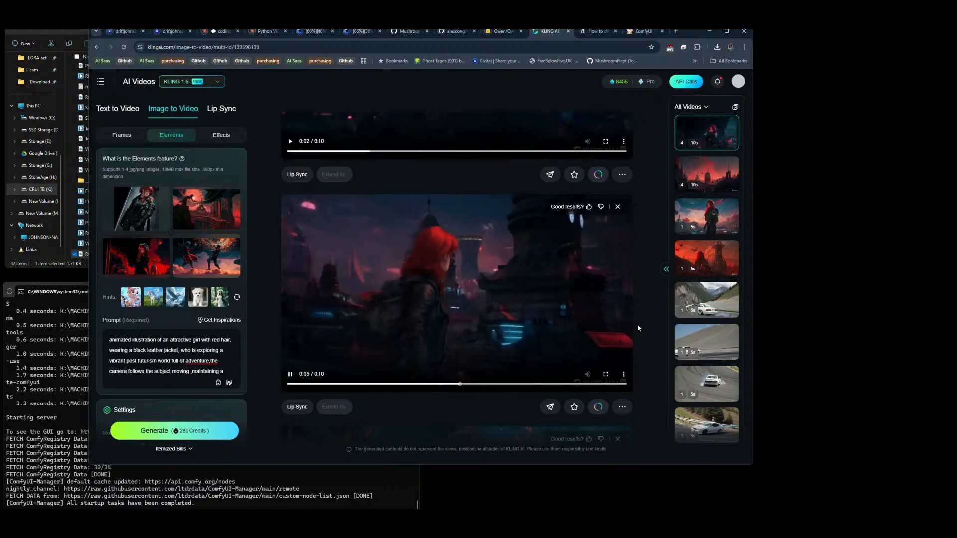
# Step: Check the recent download history and download the newest generation's third video without watermark
pyautogui.scroll(-5, 641, 324)
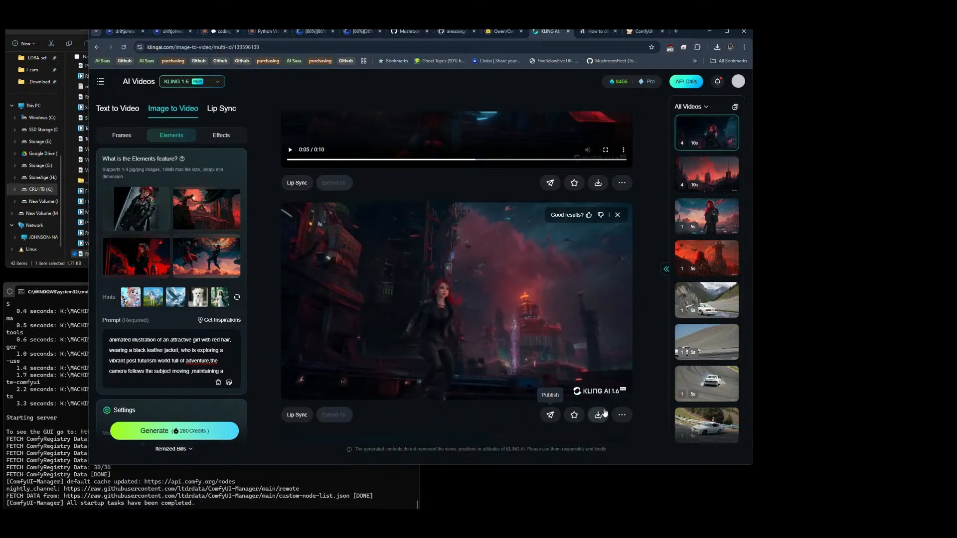
pyautogui.scroll(-1, 645, 349)
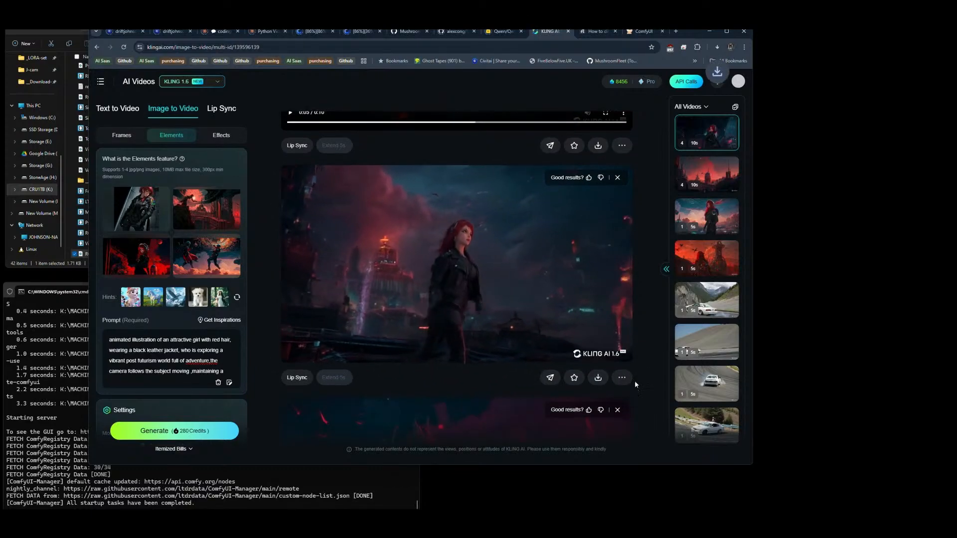
pyautogui.moveTo(598, 378)
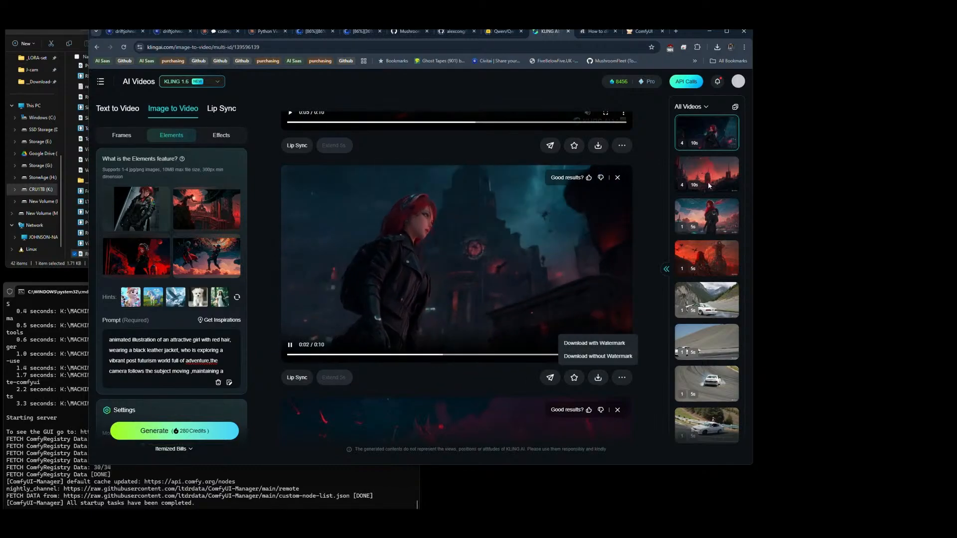
pyautogui.click(717, 47)
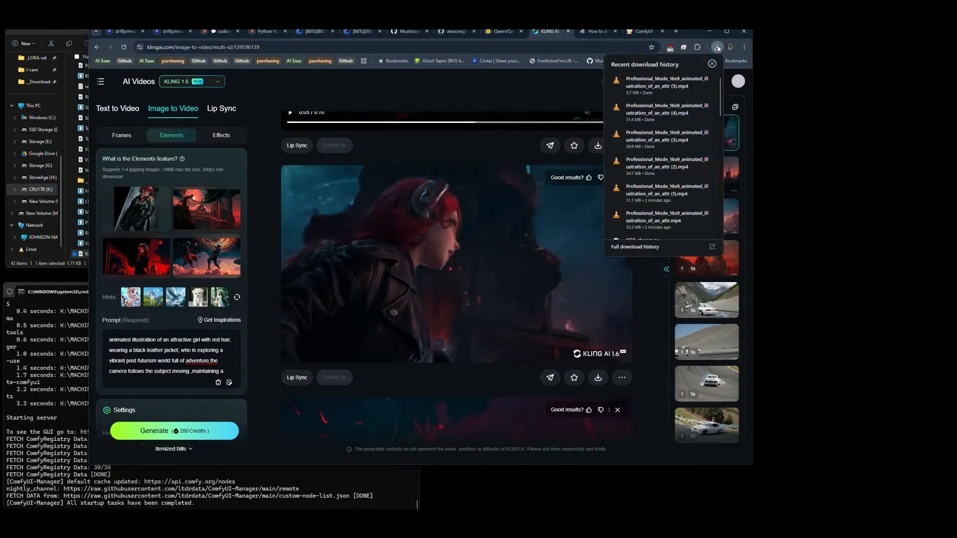
pyautogui.click(718, 49)
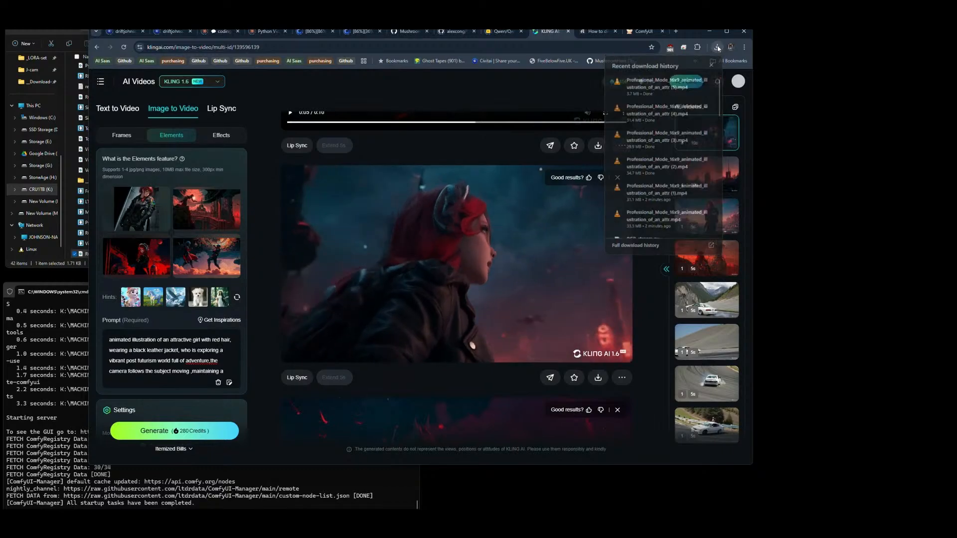
pyautogui.moveTo(599, 377)
pyautogui.click(602, 357)
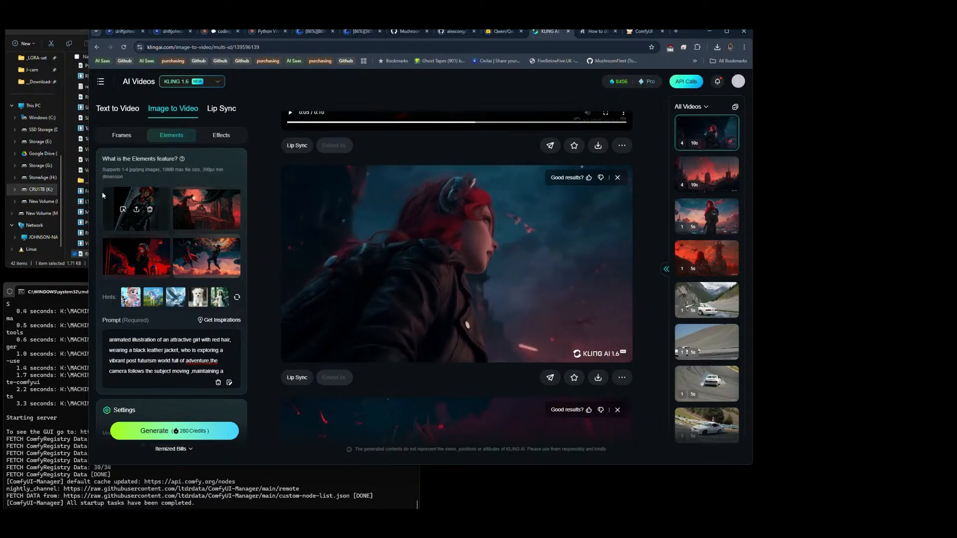
# Step: Switch to File Explorer, return to the ComfyUI folder and open posemap-thorra inside the output folder's FODA subfolder
pyautogui.click(73, 265)
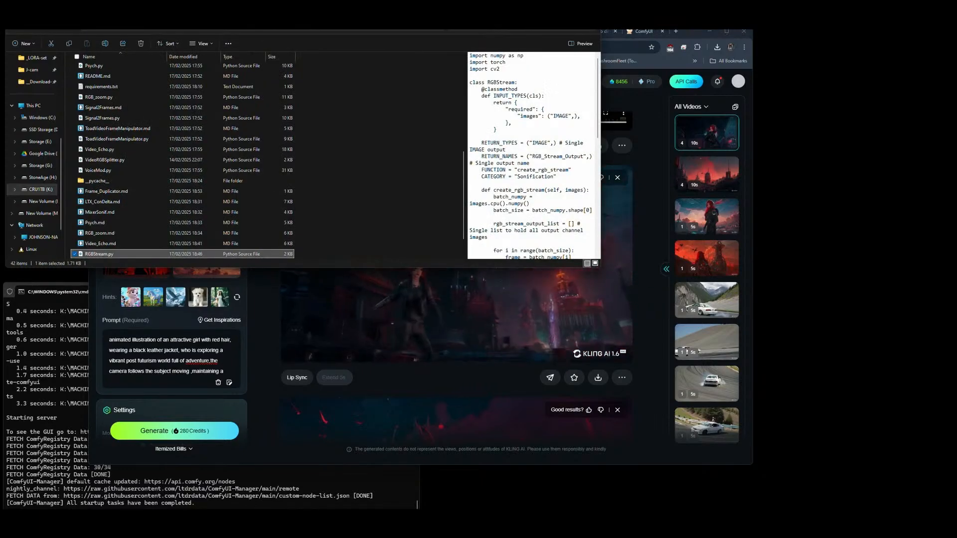
pyautogui.click(204, 23)
pyautogui.click(174, 15)
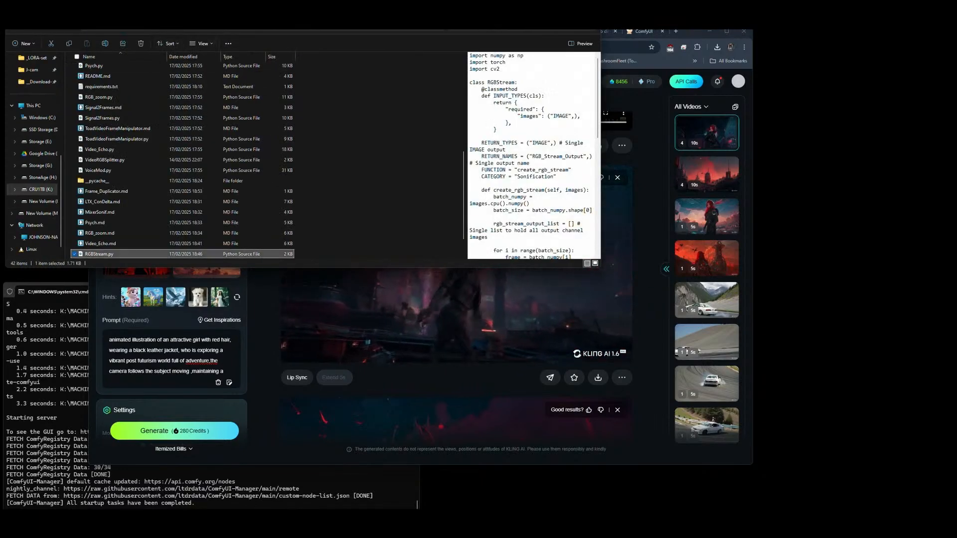
pyautogui.click(302, 24)
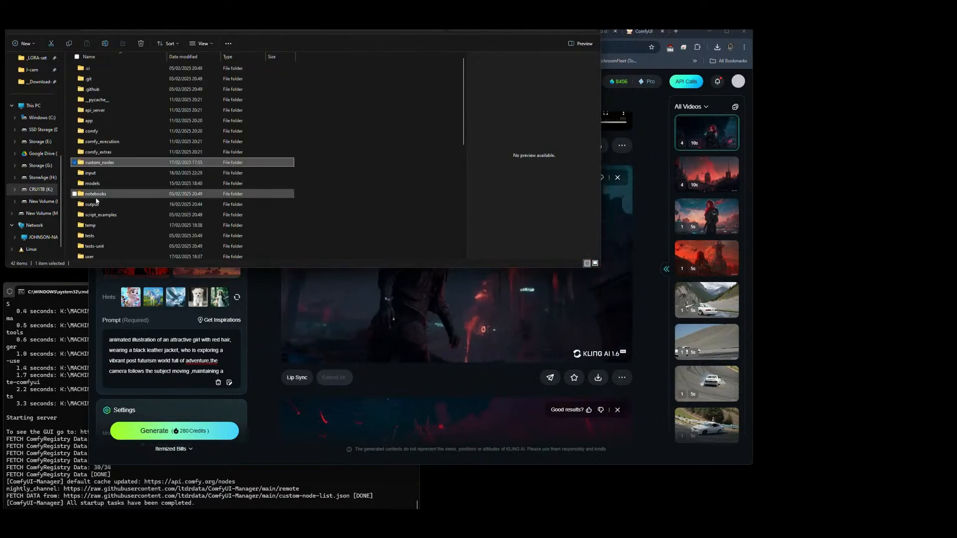
pyautogui.doubleClick(92, 204)
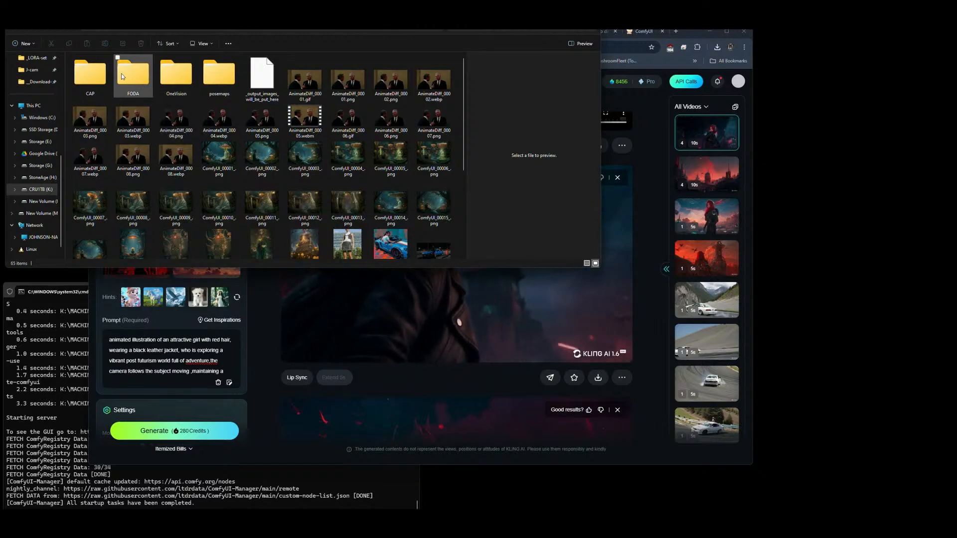
pyautogui.doubleClick(123, 76)
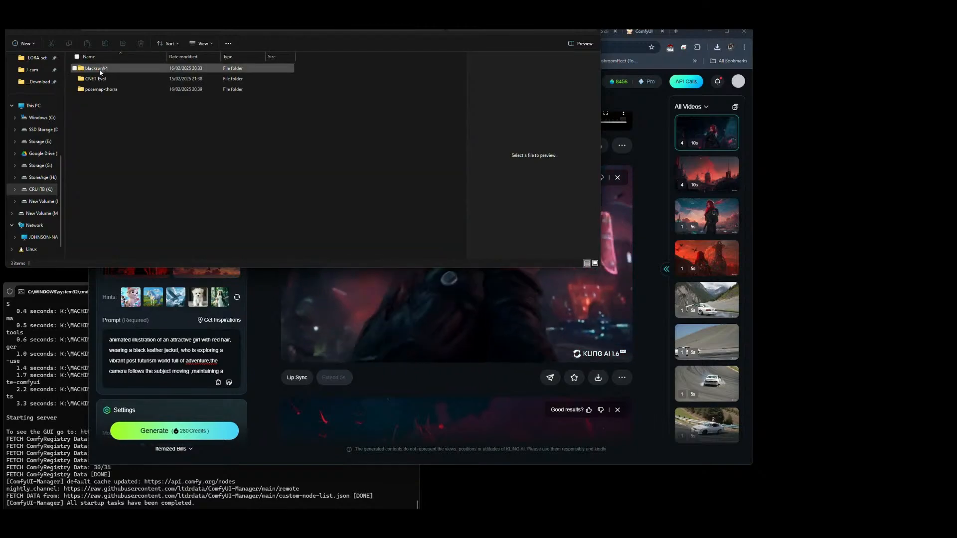
pyautogui.click(99, 91)
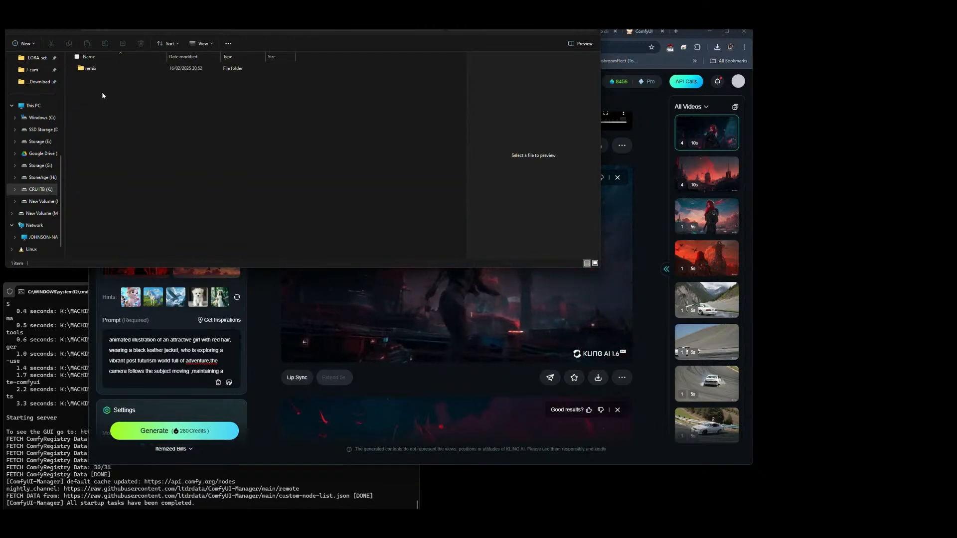
# Step: Look inside the remix folder, return to the FODA folder and open the UP folder inside CNET-Eval
pyautogui.doubleClick(89, 68)
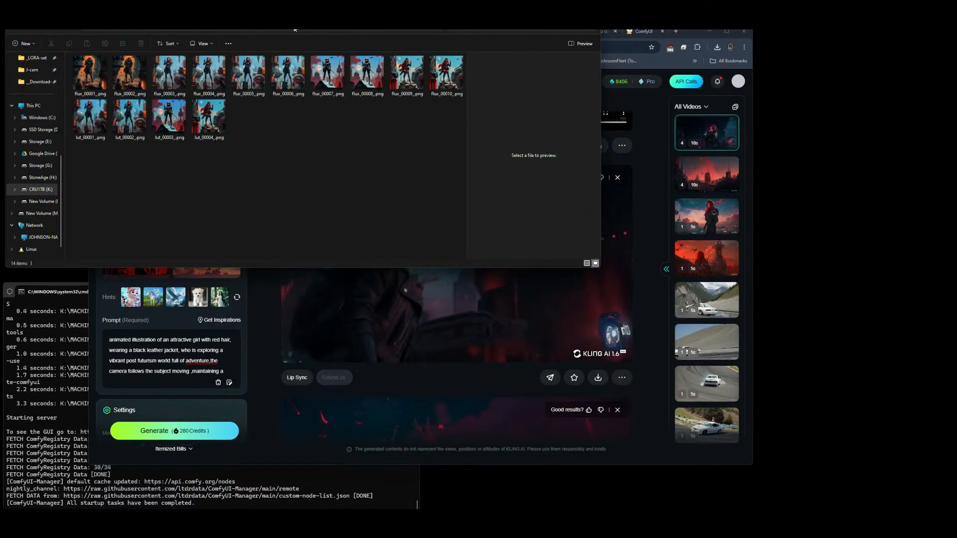
pyautogui.hotkey('alt', 'Left')
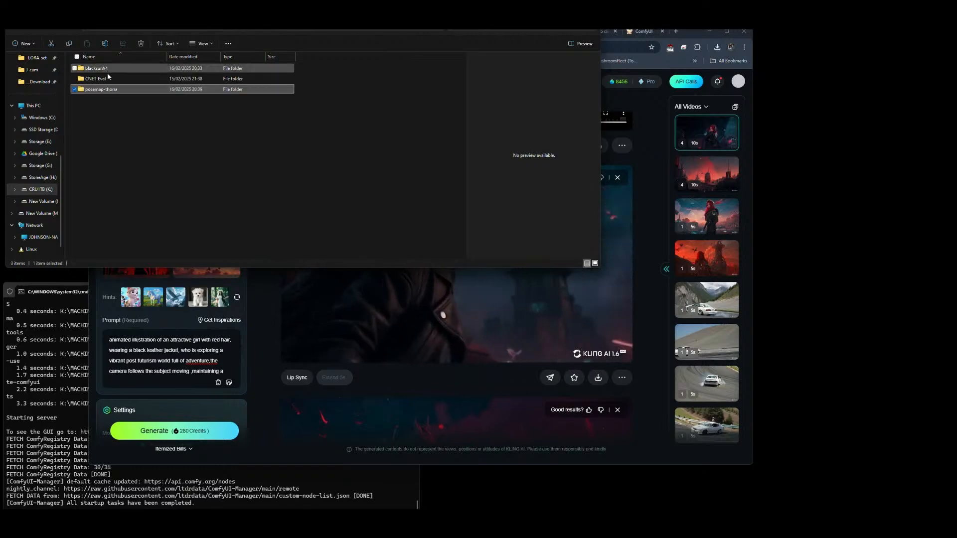
pyautogui.doubleClick(101, 78)
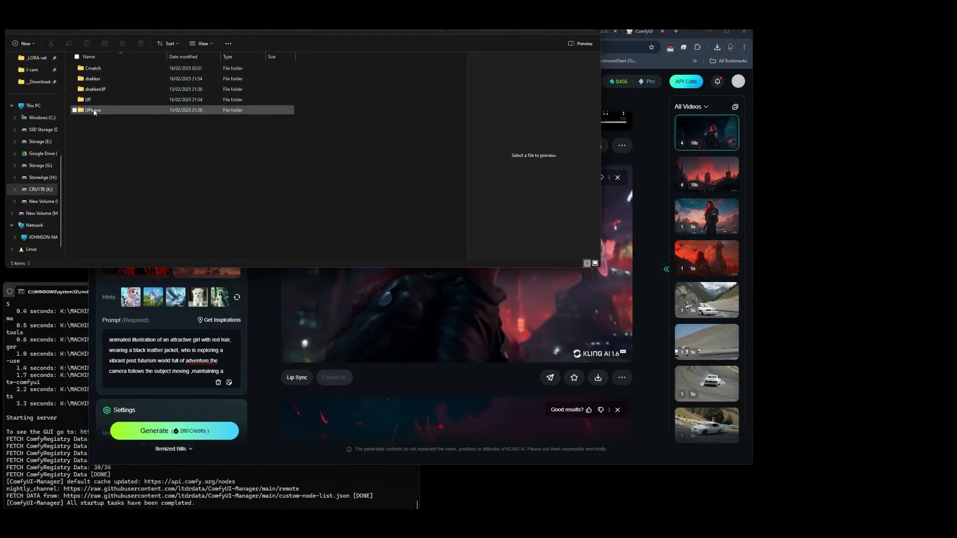
pyautogui.click(86, 101)
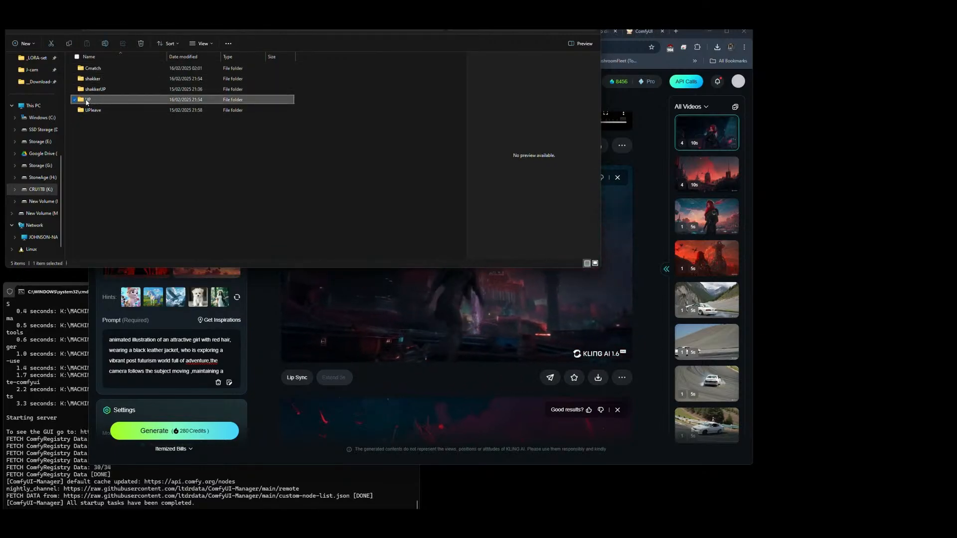
pyautogui.doubleClick(86, 101)
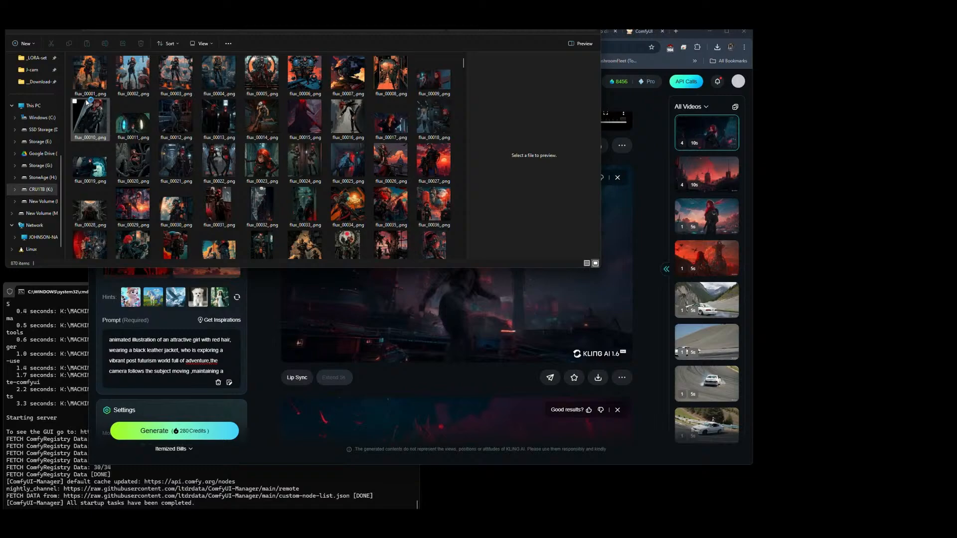
# Step: Preview flux_00009_.png, widen the preview pane and select flux_00012_.png, the red-haired woman in the dark spaceship corridor
pyautogui.click(452, 84)
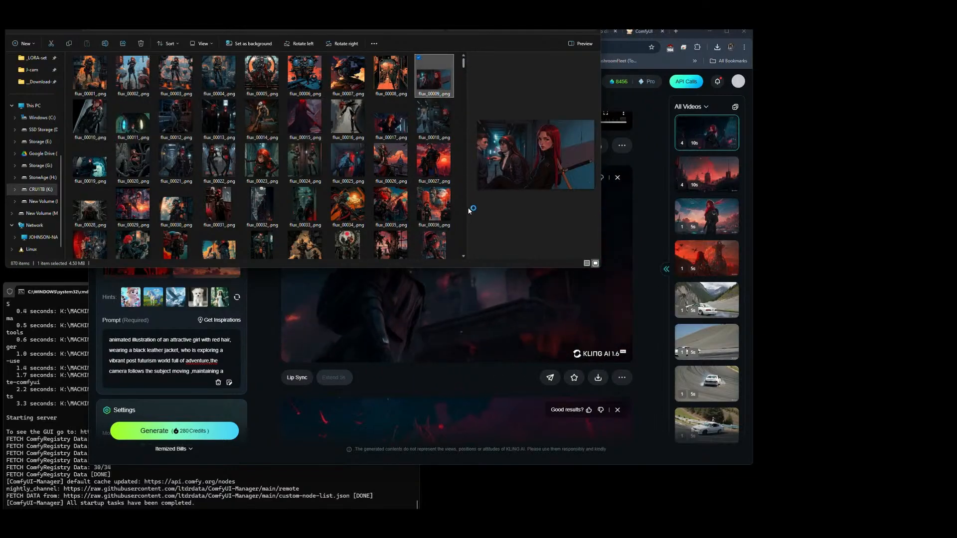
pyautogui.moveTo(469, 211); pyautogui.dragTo(302, 210)
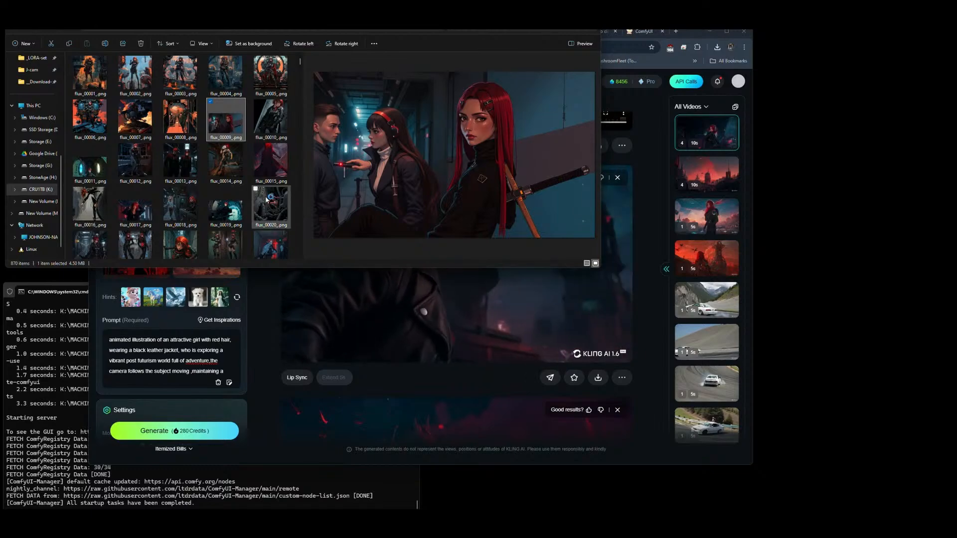
pyautogui.click(135, 162)
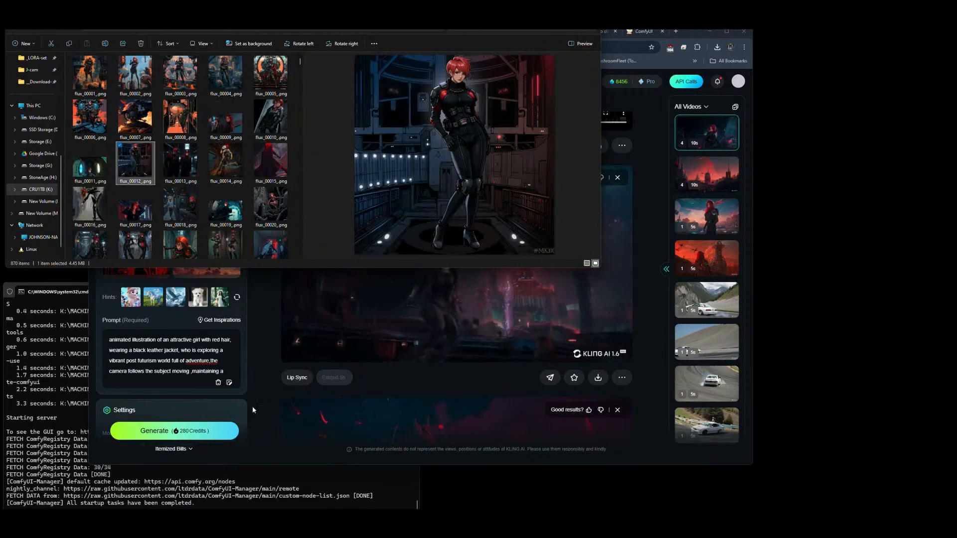
# Step: Switch to Kling AI, remove the first Elements image and replace it with flux_00012_.png from File Explorer
pyautogui.click(252, 363)
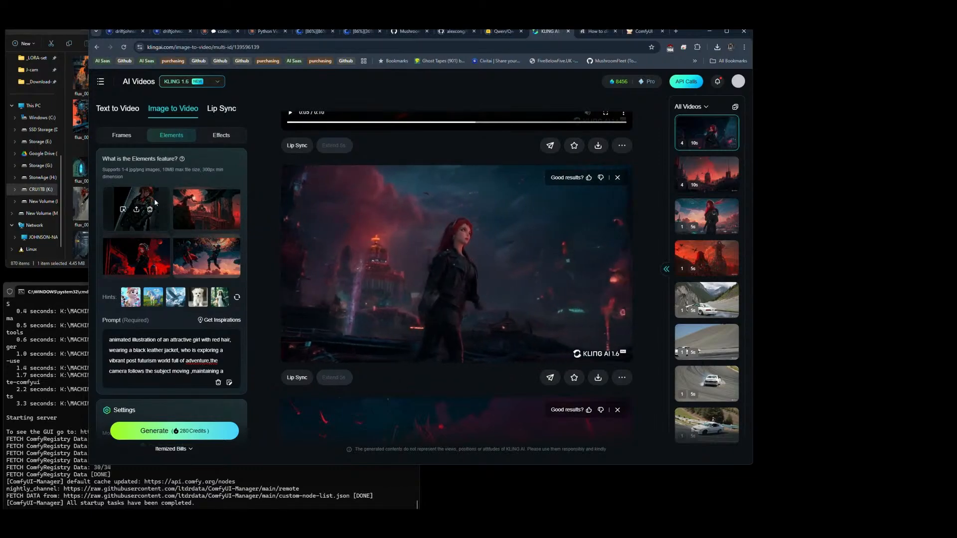
pyautogui.click(150, 210)
pyautogui.hotkey('alt', 'Tab')
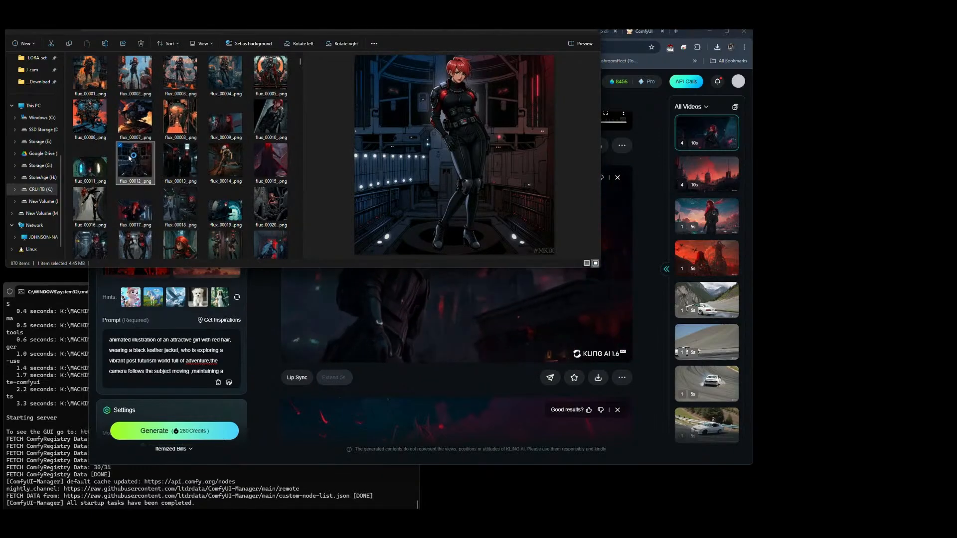
pyautogui.moveTo(135, 162); pyautogui.dragTo(137, 215)
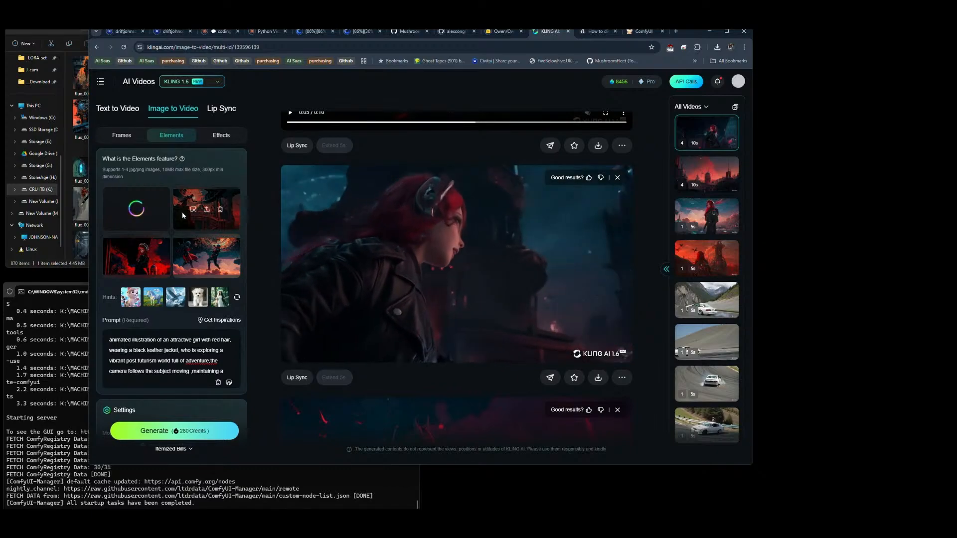
# Step: Remove the remaining three old reference images from the second, third and fourth Elements slots
pyautogui.click(220, 210)
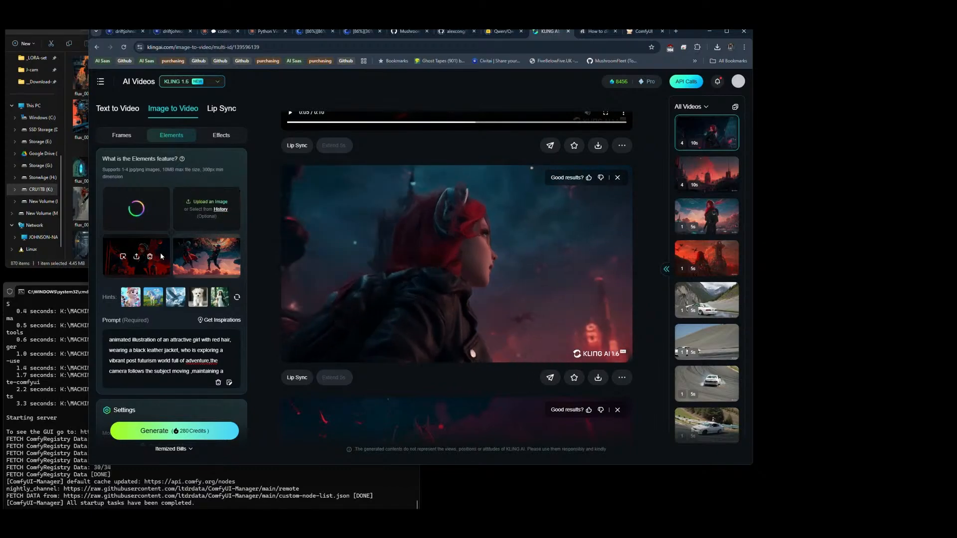
pyautogui.click(150, 256)
pyautogui.click(220, 257)
# Step: Browse the UP folder in File Explorer and add flux_00844_.png, the five-figure orange skyline scene, as the second Elements image
pyautogui.hotkey('alt', 'Tab')
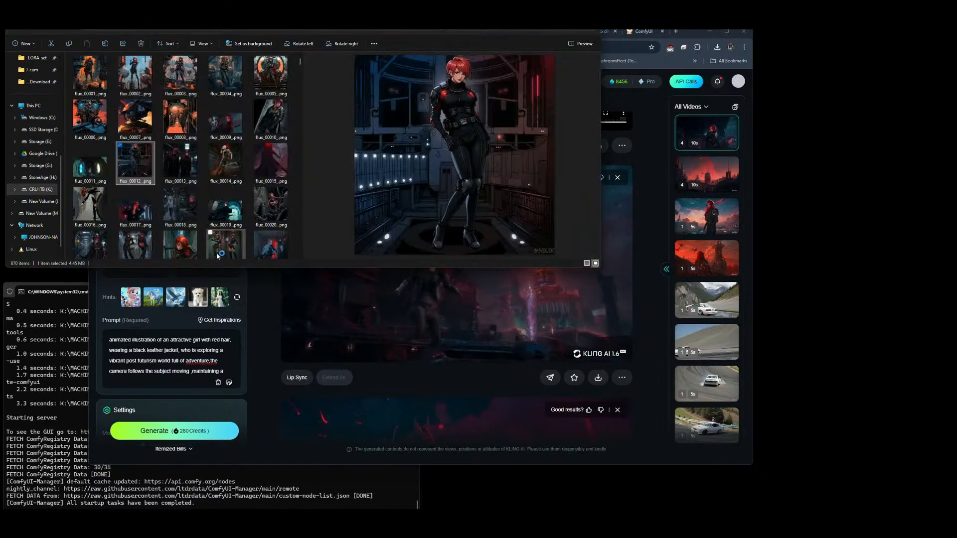
pyautogui.scroll(-2, 190, 148)
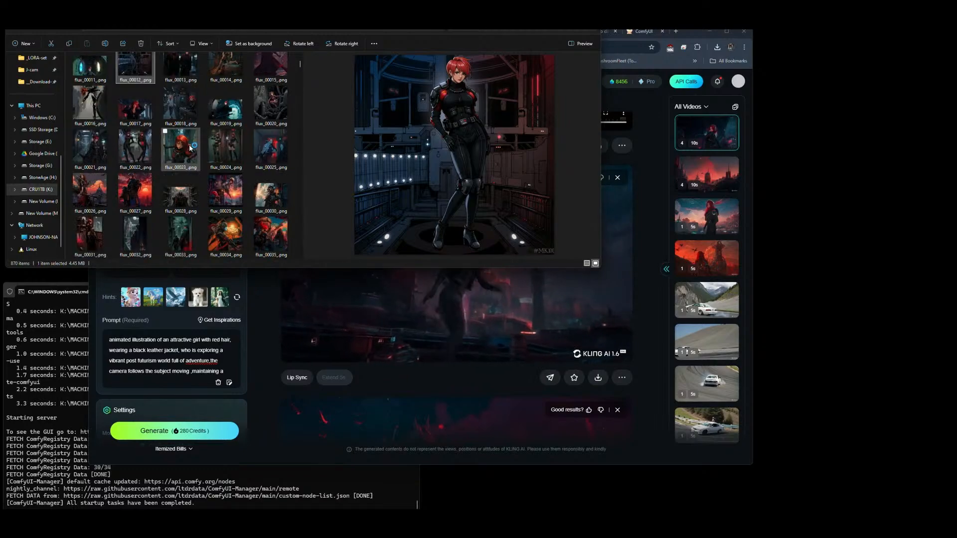
pyautogui.click(263, 243)
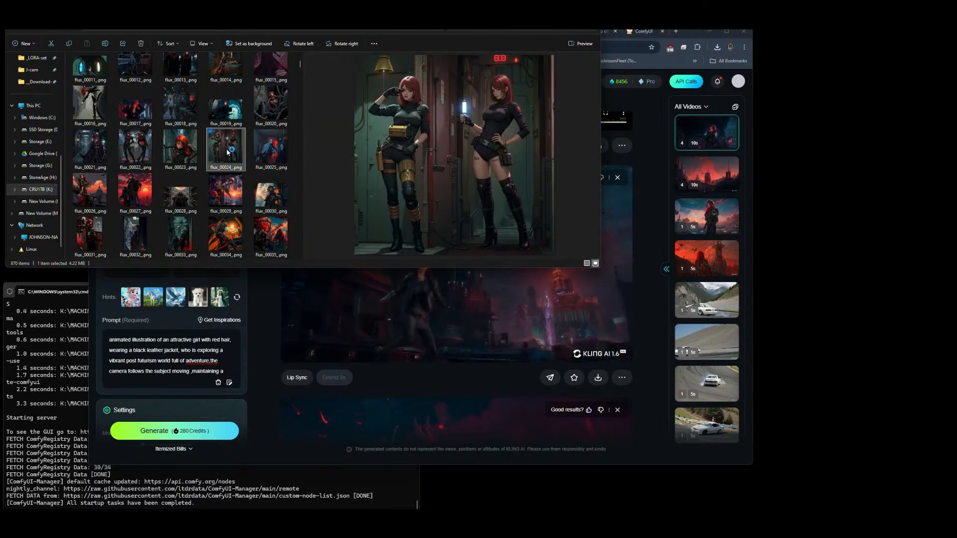
pyautogui.click(268, 107)
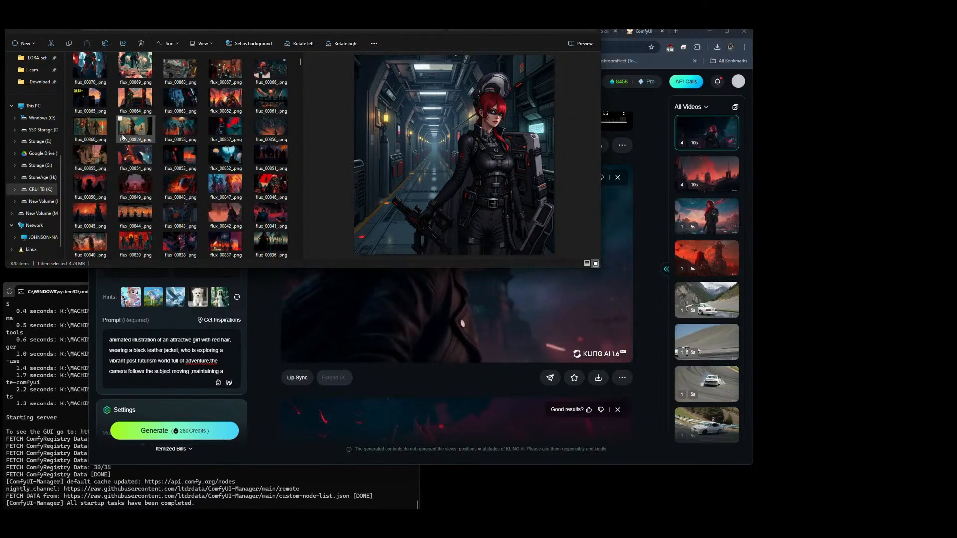
pyautogui.click(90, 215)
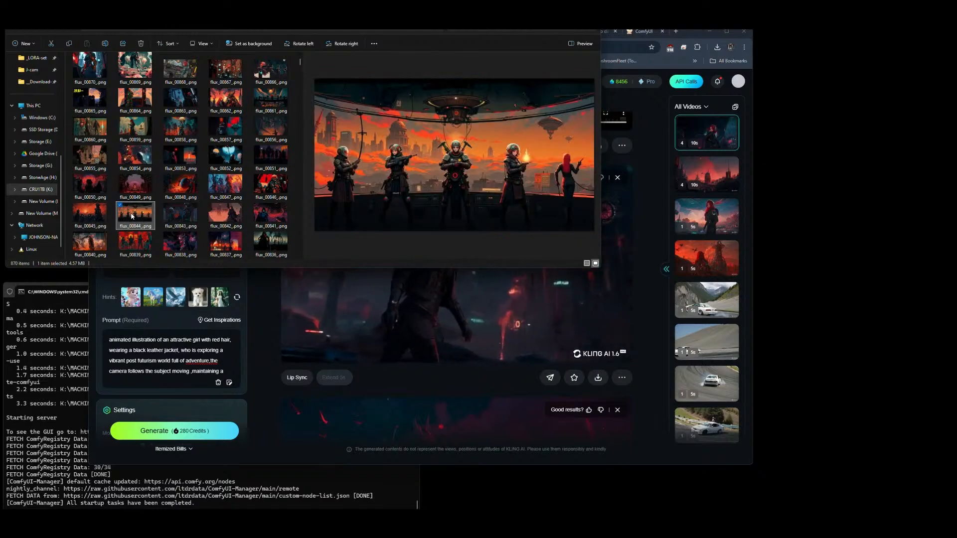
pyautogui.moveTo(133, 217); pyautogui.dragTo(206, 208)
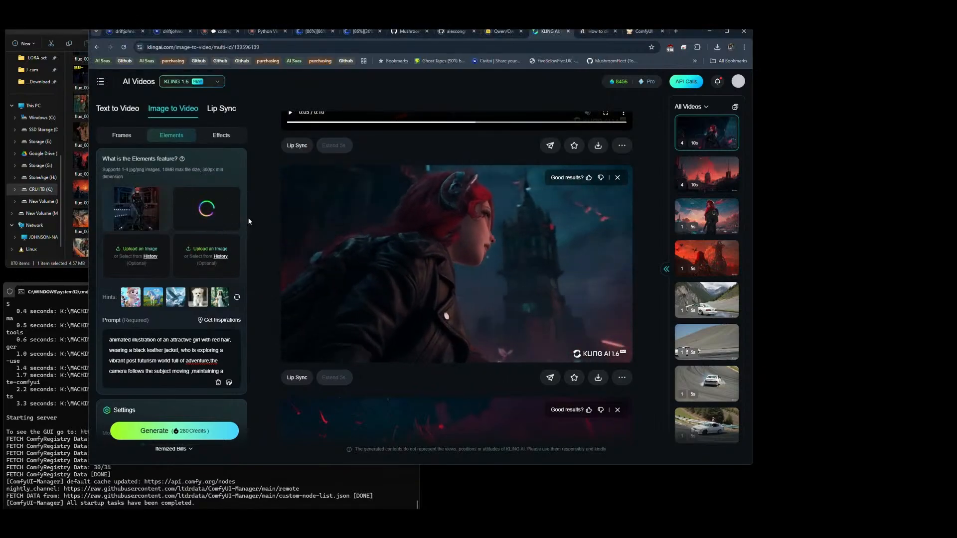
# Step: Return to File Explorer and examine the UP folder's images numbered in the 800s as candidates for the third Elements image
pyautogui.hotkey('alt', 'Tab')
pyautogui.scroll(-2, 197, 172)
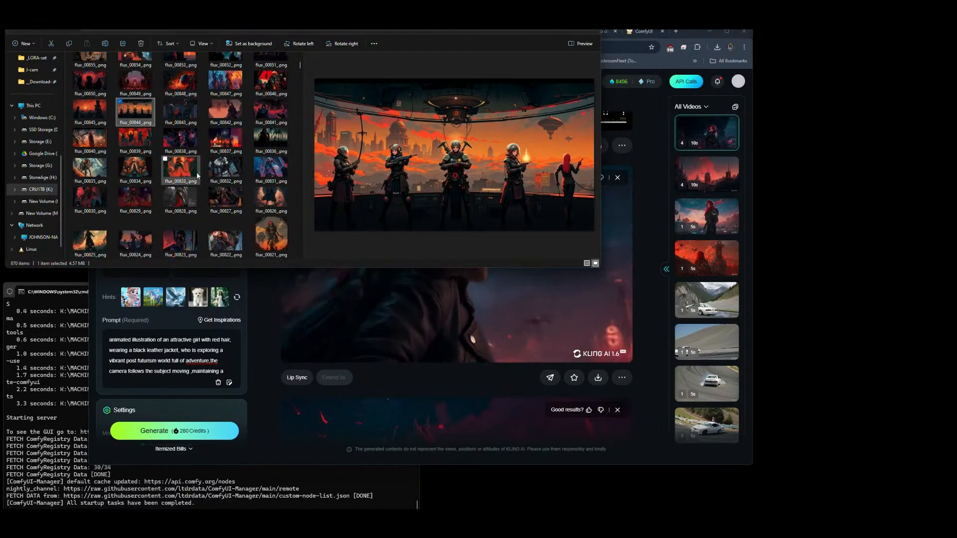
pyautogui.click(92, 207)
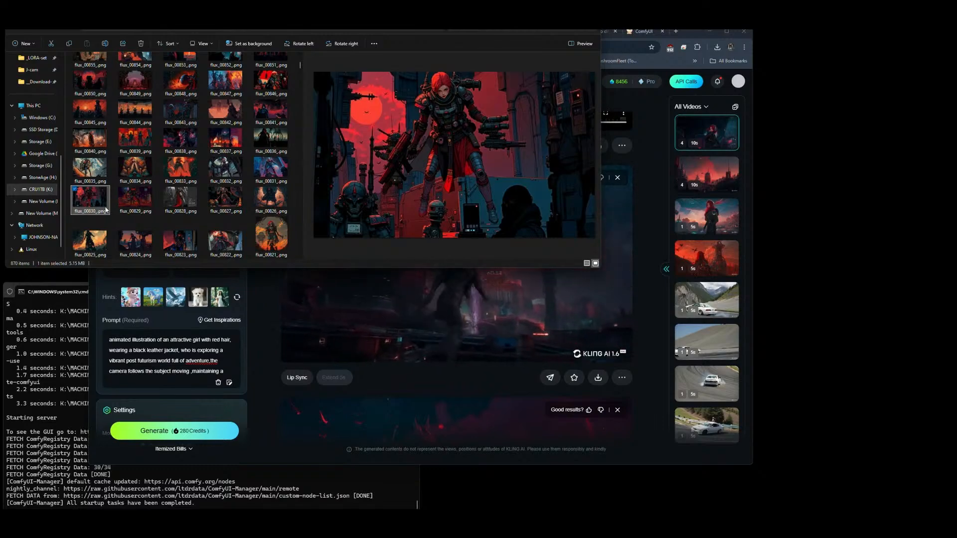
pyautogui.click(185, 202)
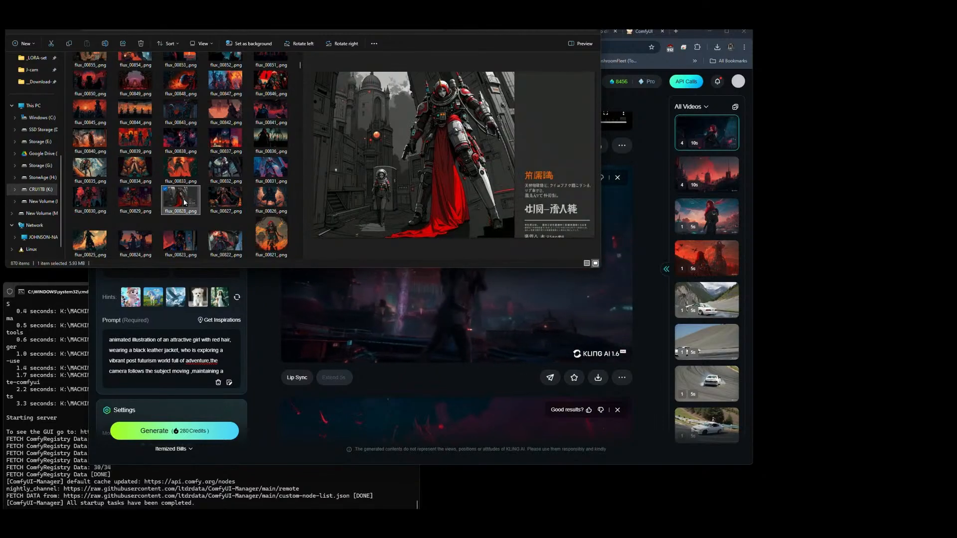
pyautogui.click(147, 201)
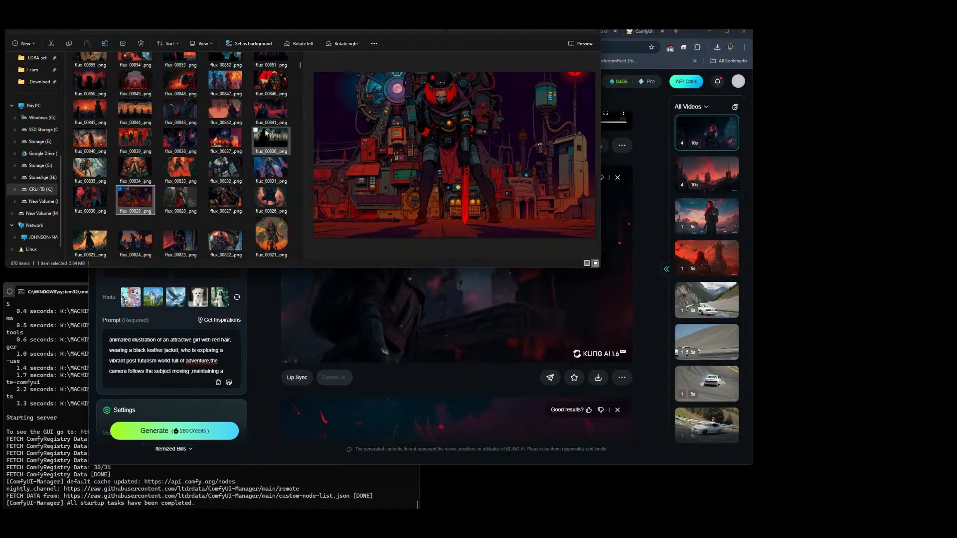
pyautogui.click(271, 140)
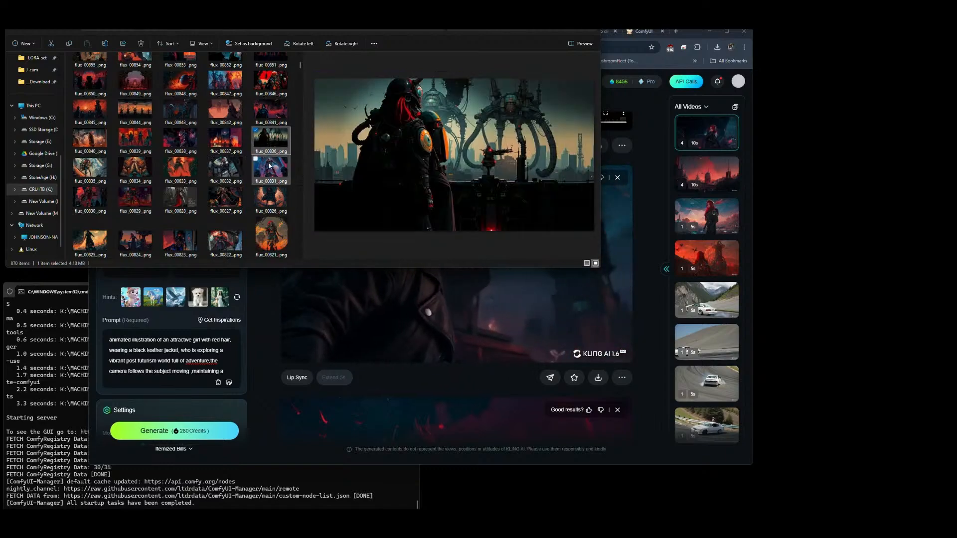
pyautogui.click(271, 240)
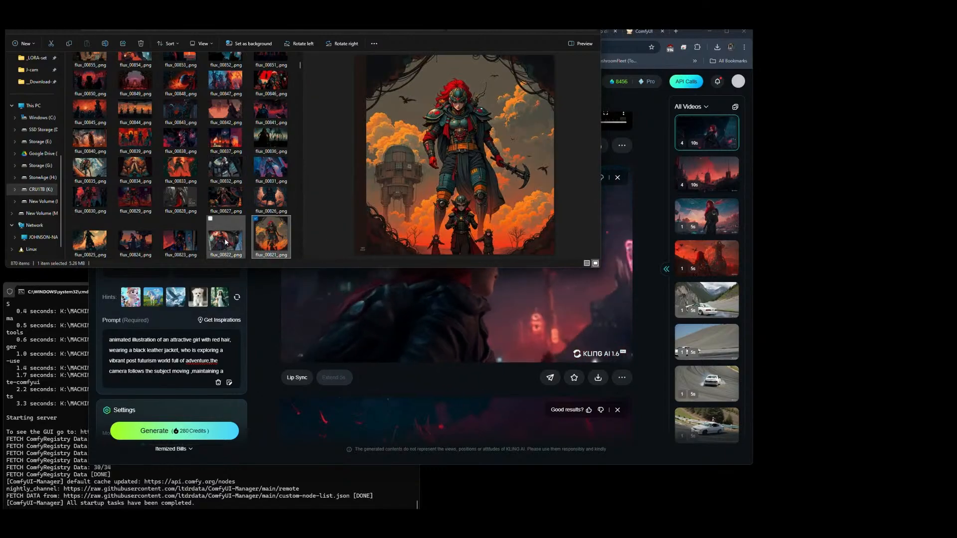
pyautogui.click(226, 242)
pyautogui.click(143, 243)
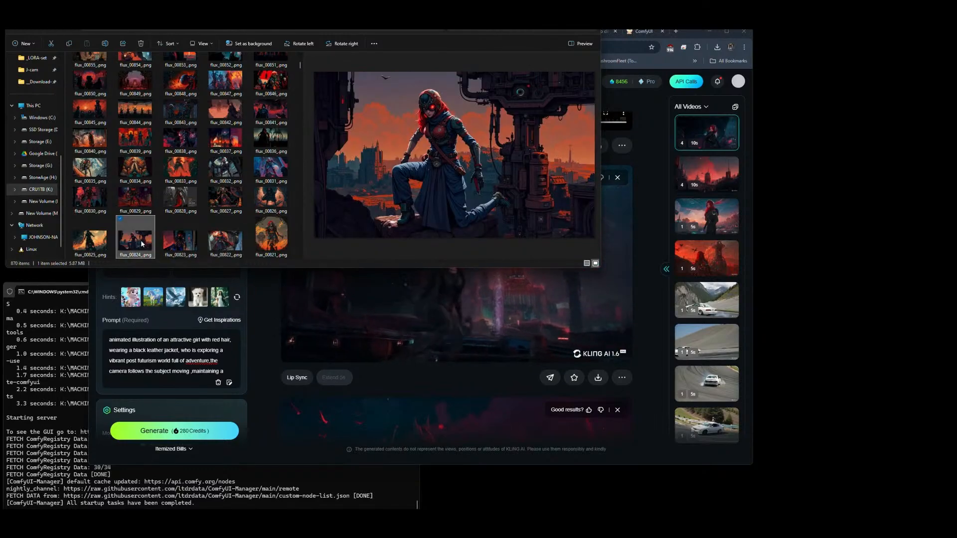
pyautogui.scroll(-3, 210, 156)
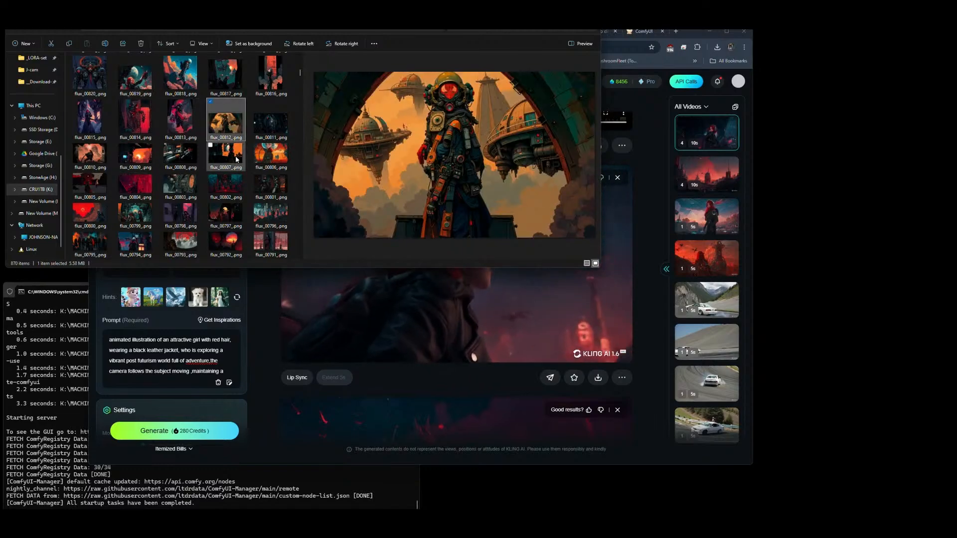
pyautogui.rightClick(267, 159)
pyautogui.press('Escape')
pyautogui.scroll(-3, 217, 152)
pyautogui.click(211, 156)
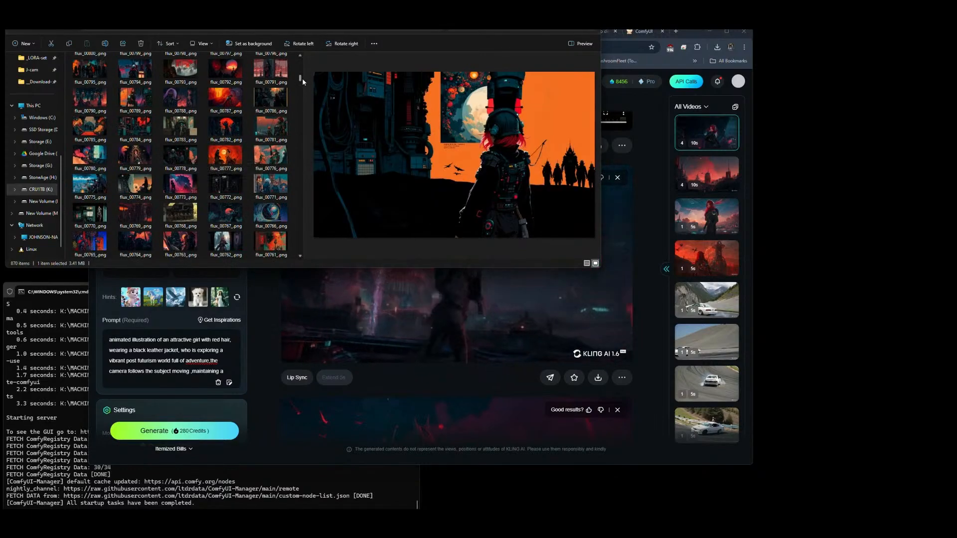
# Step: Go to the UP folder's images around flux_00450 and add flux_00448_.png as the third and flux_00439_.png as the fourth Elements image
pyautogui.moveTo(300, 79); pyautogui.dragTo(302, 154)
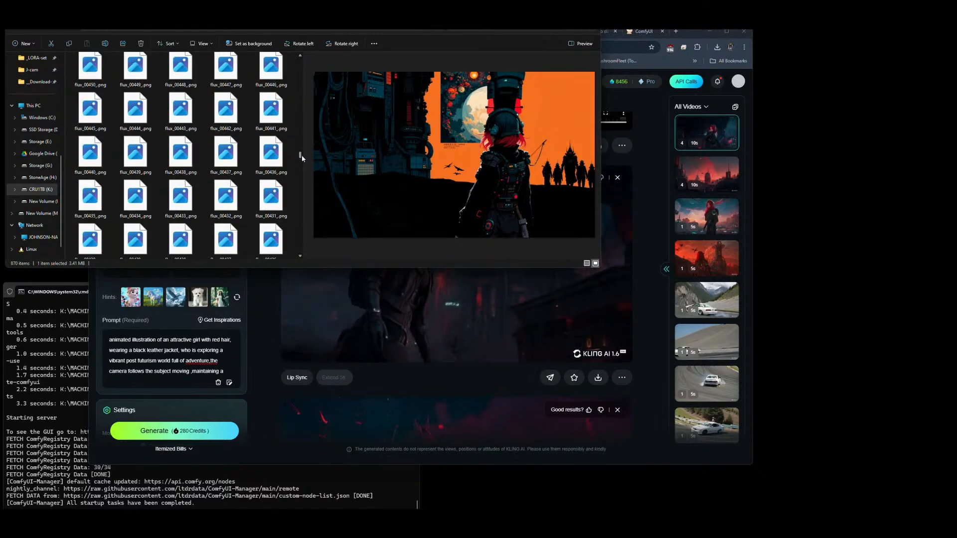
pyautogui.click(131, 75)
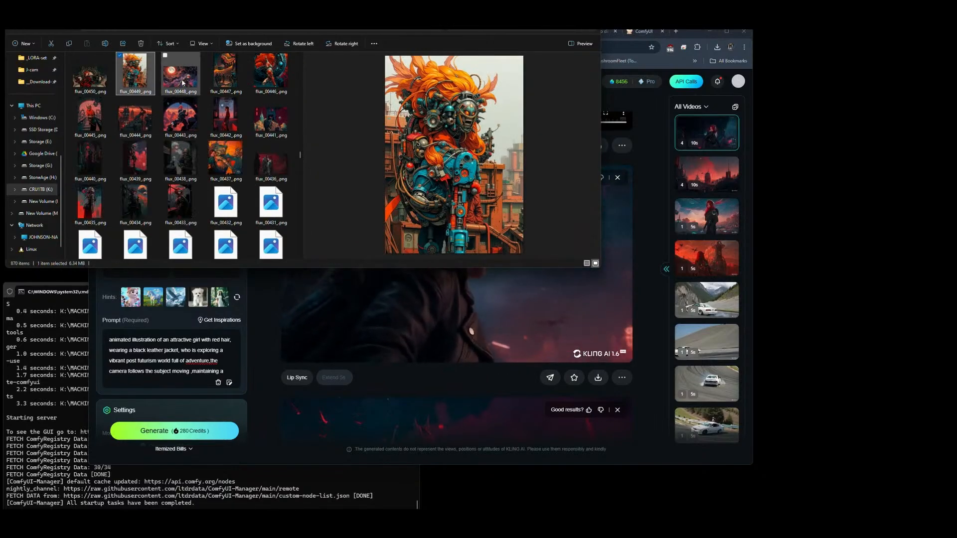
pyautogui.click(183, 82)
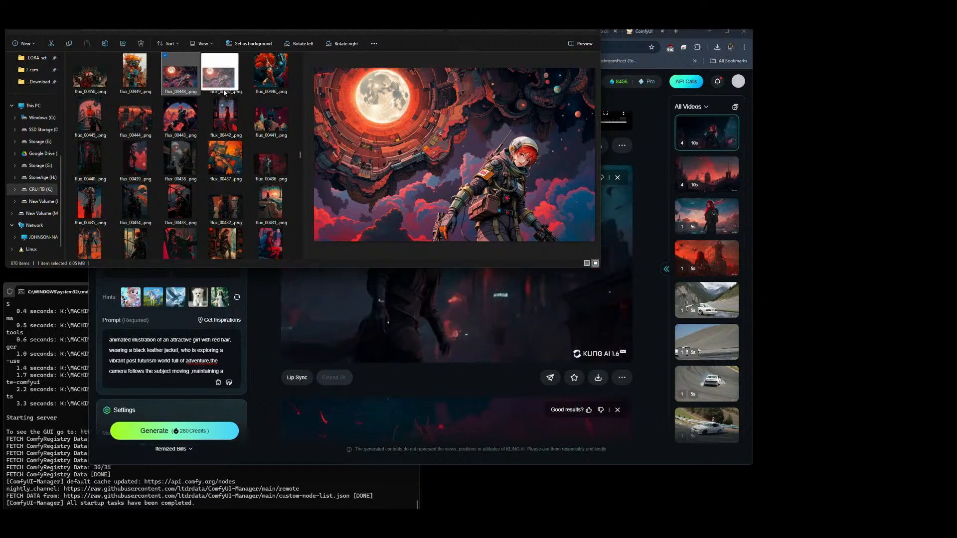
pyautogui.moveTo(224, 92); pyautogui.dragTo(136, 256)
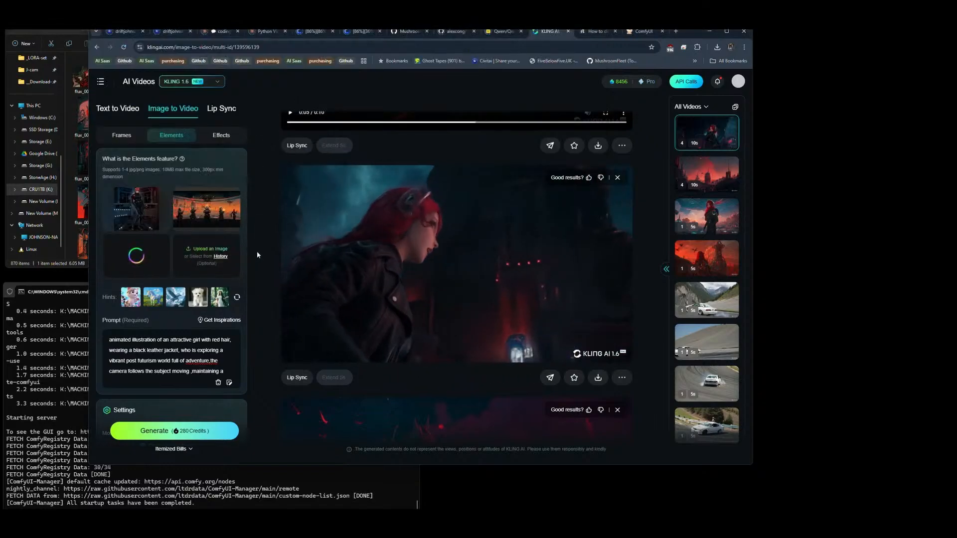
pyautogui.hotkey('alt', 'Tab')
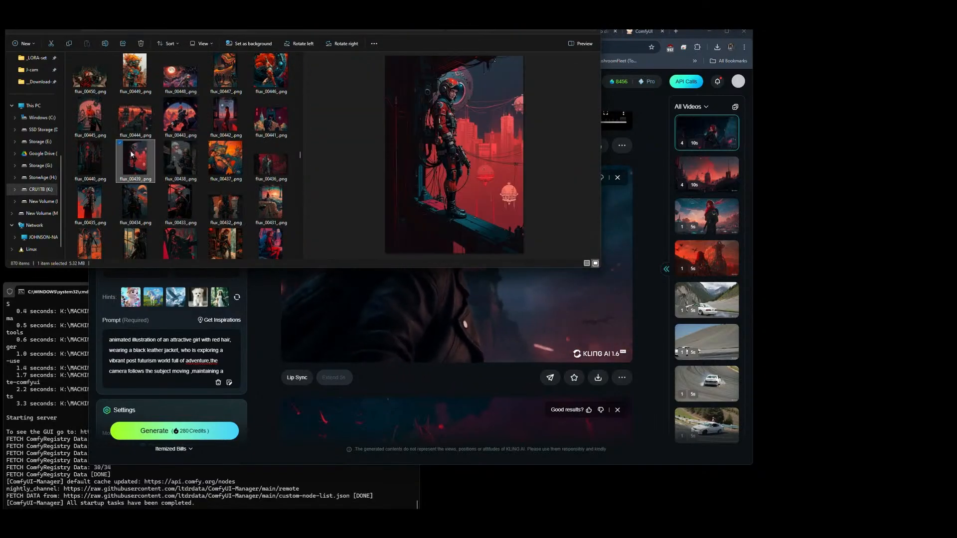
pyautogui.moveTo(136, 159); pyautogui.dragTo(207, 252)
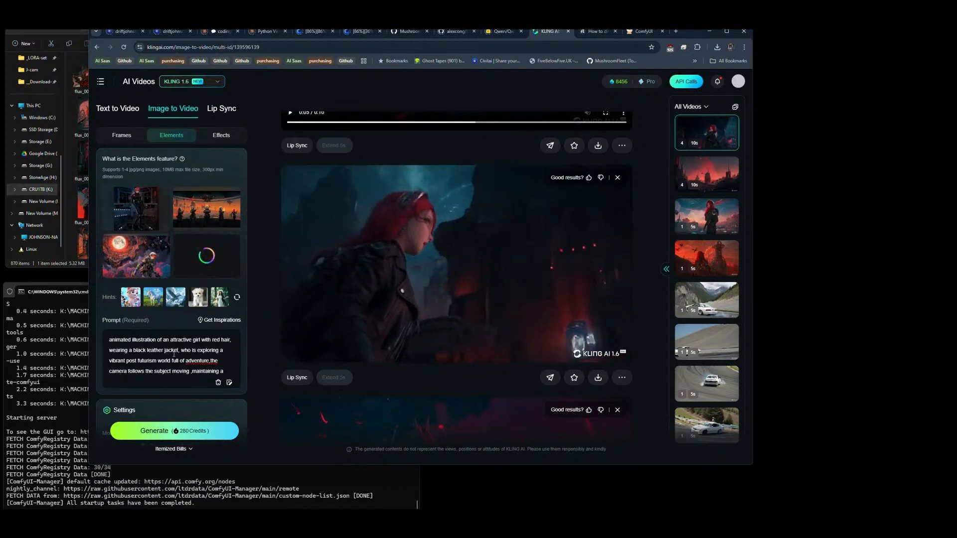
# Step: Insert a space after "adventure," in the prompt and review the rest of its text
pyautogui.click(211, 363)
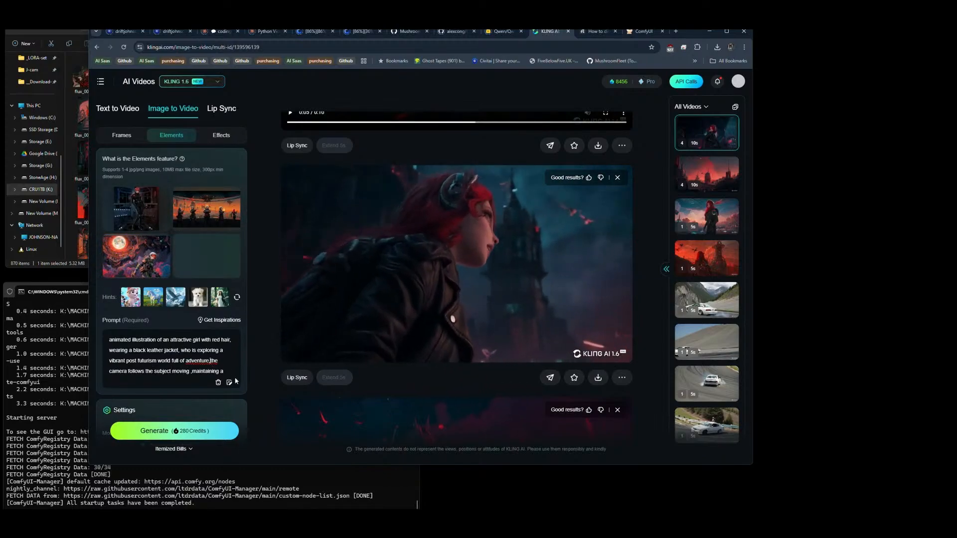
pyautogui.scroll(-2, 192, 357)
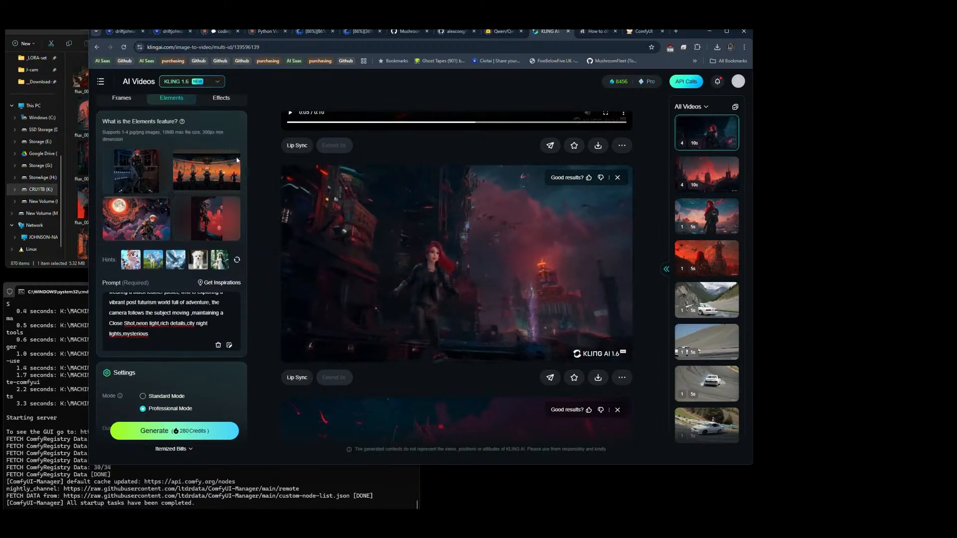
# Step: Look through the saved prompt presets and the Prompt Dictionary's lens and shot type phrases, leaving the prompt as it is
pyautogui.click(214, 283)
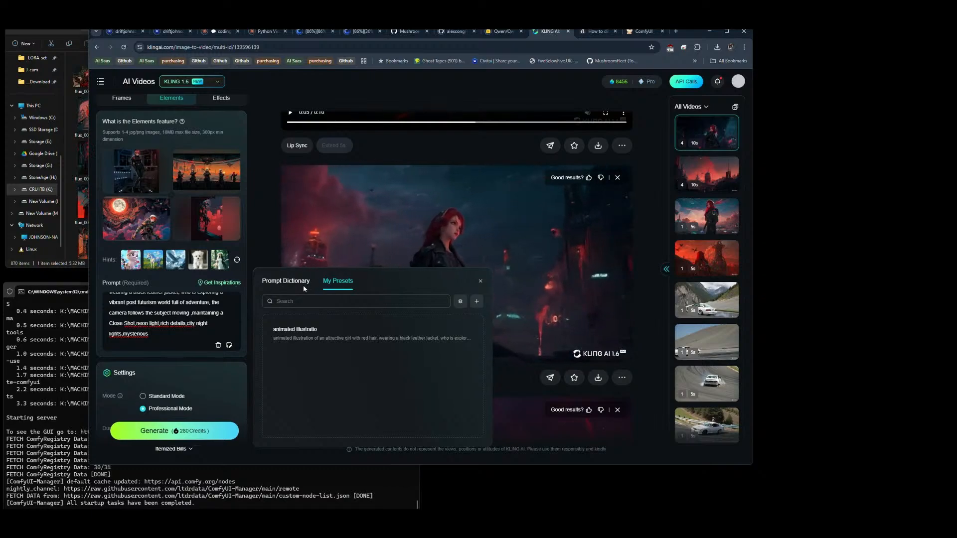
pyautogui.click(286, 281)
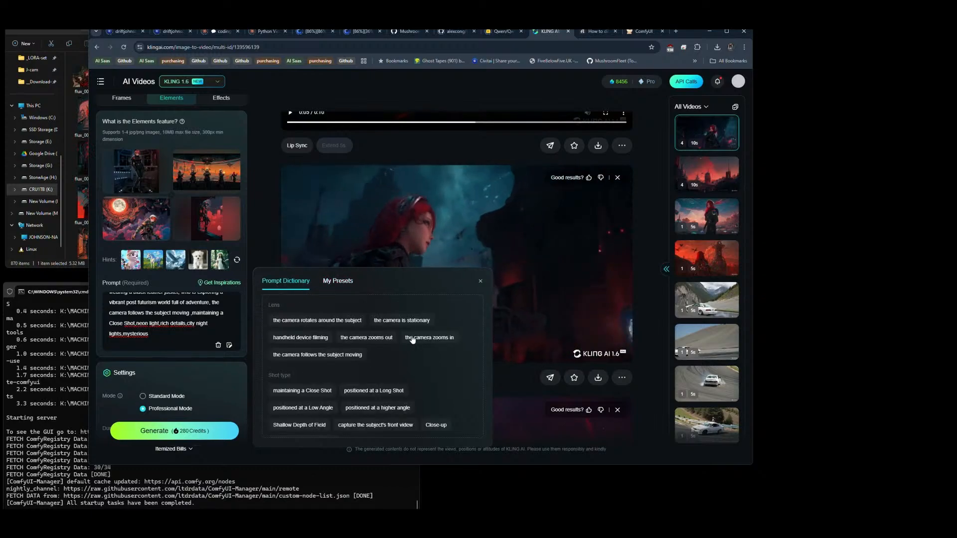
pyautogui.click(480, 284)
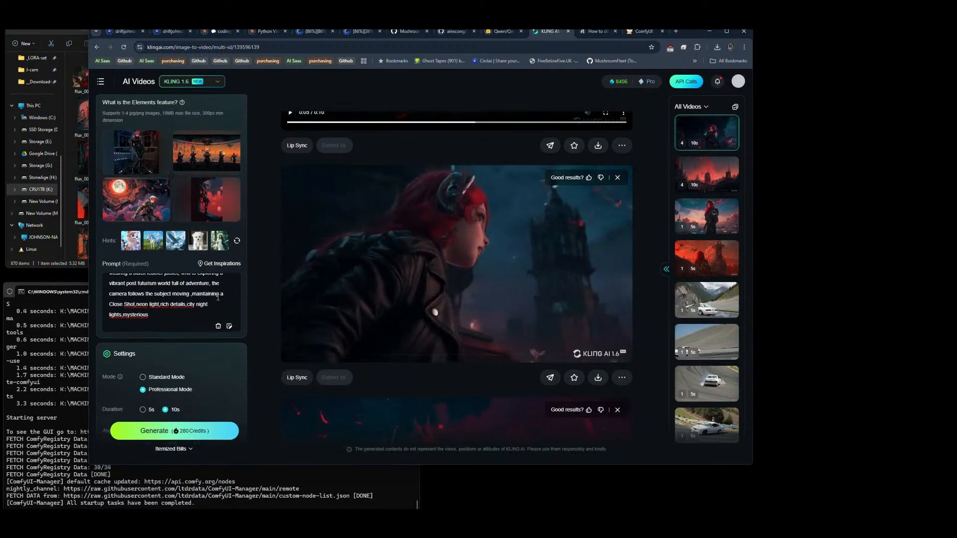
# Step: Enter "low quality," as the negative prompt and generate the videos
pyautogui.scroll(-3, 145, 267)
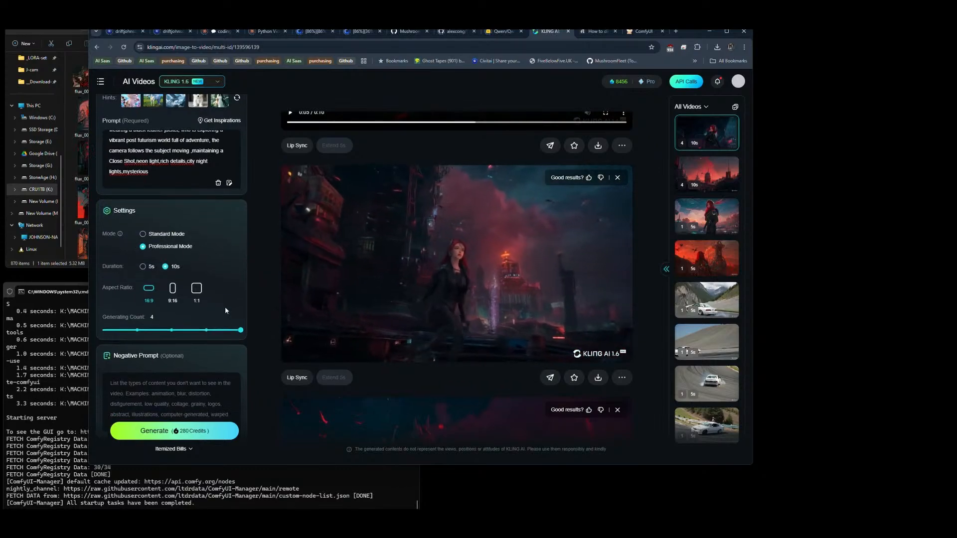
pyautogui.scroll(-1, 189, 299)
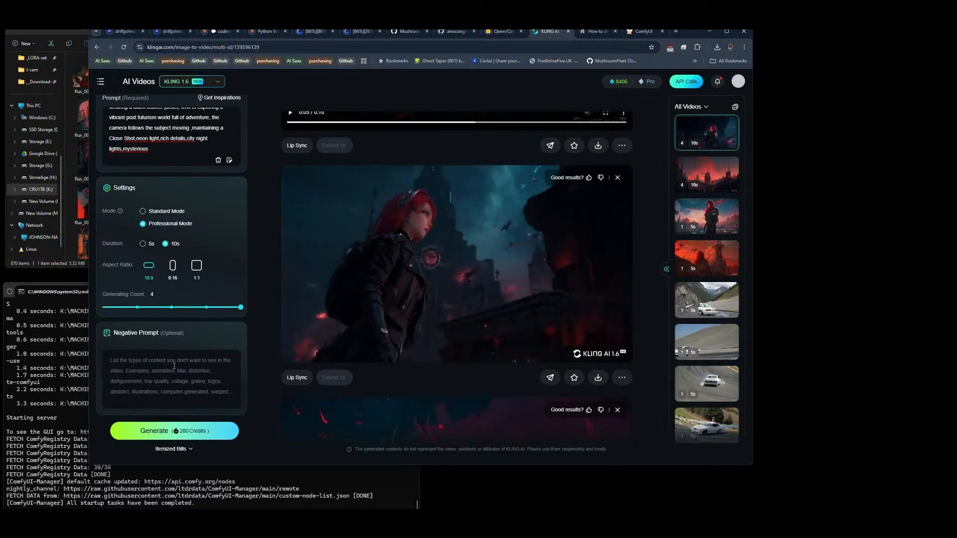
pyautogui.click(145, 350)
pyautogui.write('low qua')
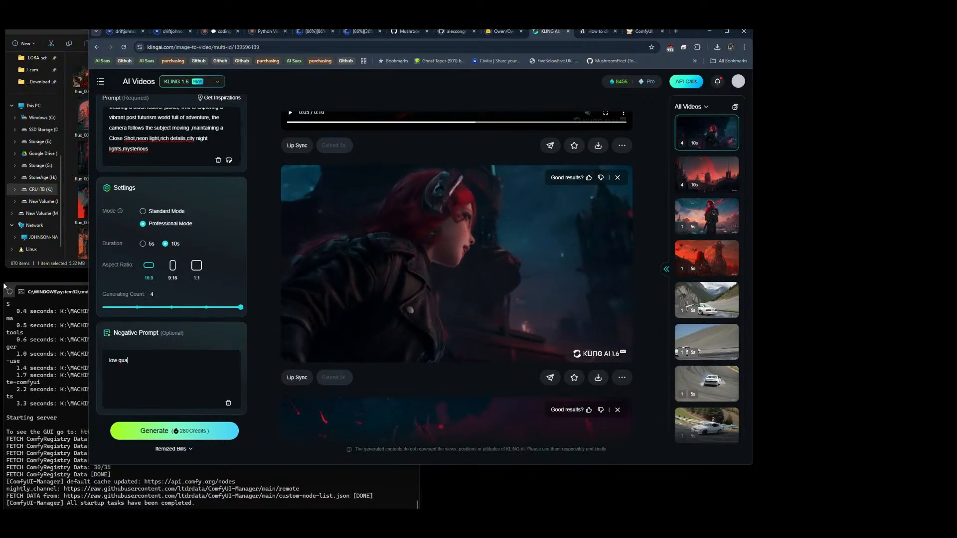
pyautogui.write('lity, cart')
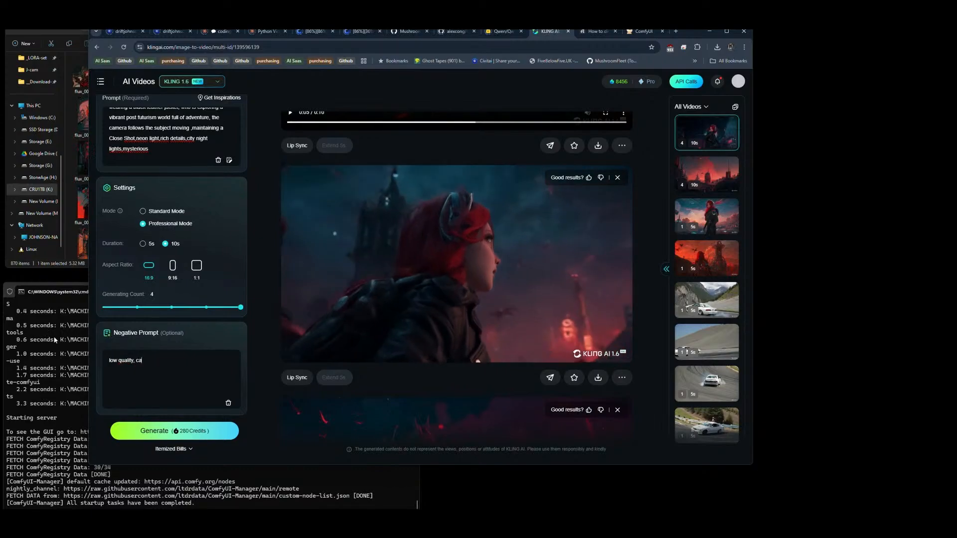
pyautogui.press('BackSpace')
pyautogui.press('BackSpace')
pyautogui.press('BackSpace')
pyautogui.press('BackSpace')
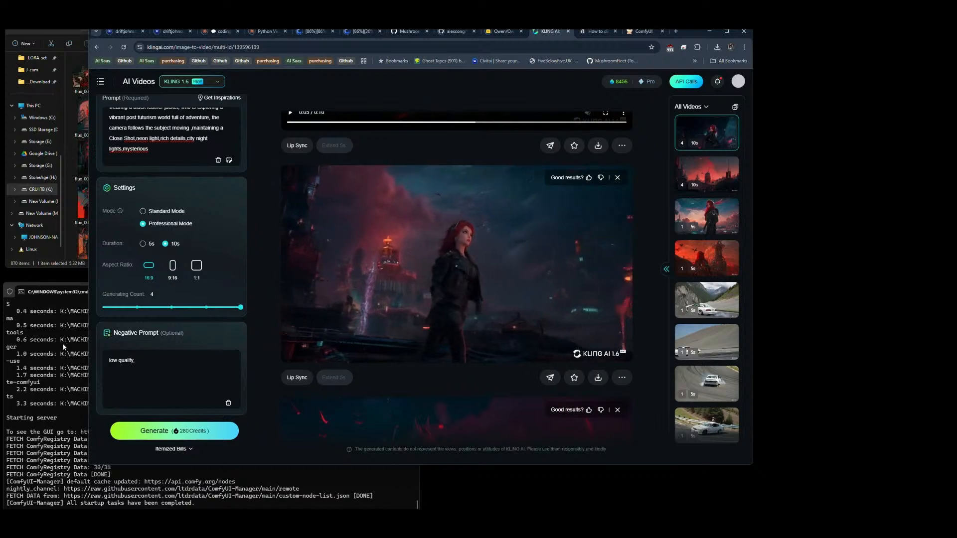
pyautogui.click(172, 432)
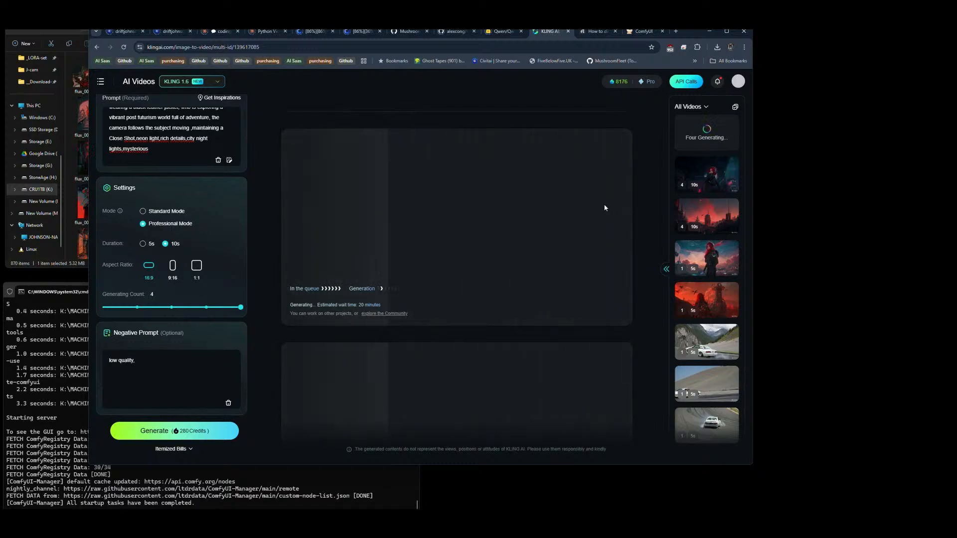
# Step: Return to File Explorer, compare the UP folder's images numbered flux_00356 to flux_00380, and select flux_00366_.png, the full-length red-haired armoured figure
pyautogui.scroll(4, 222, 220)
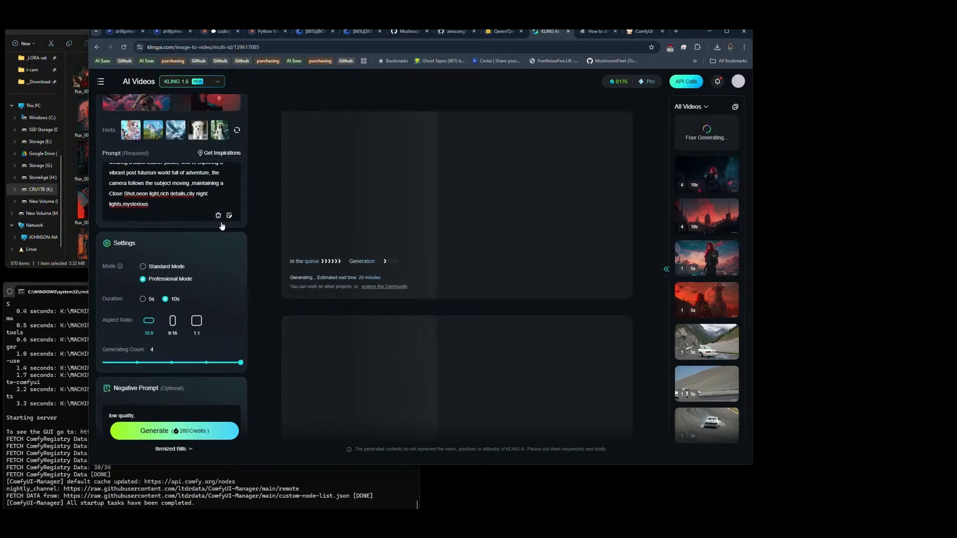
pyautogui.click(82, 207)
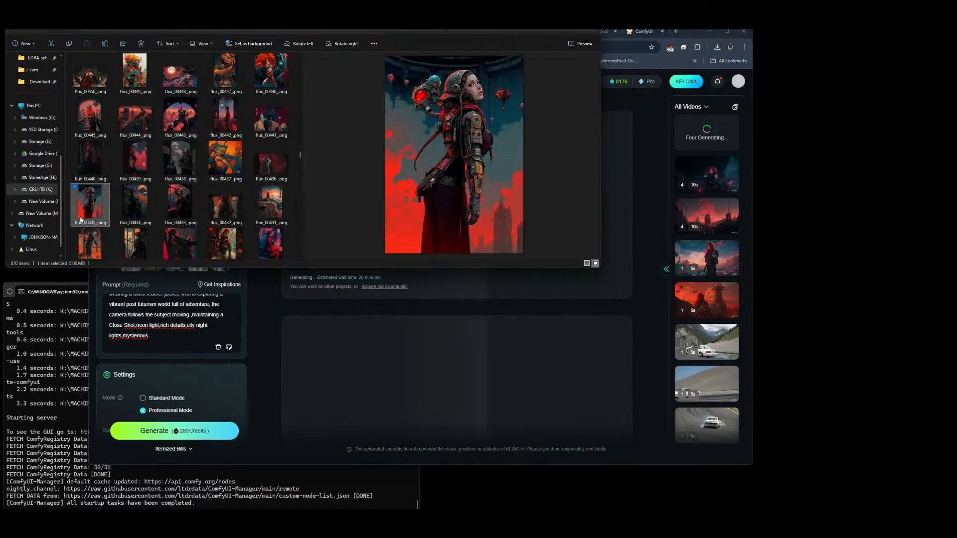
pyautogui.scroll(-5, 155, 201)
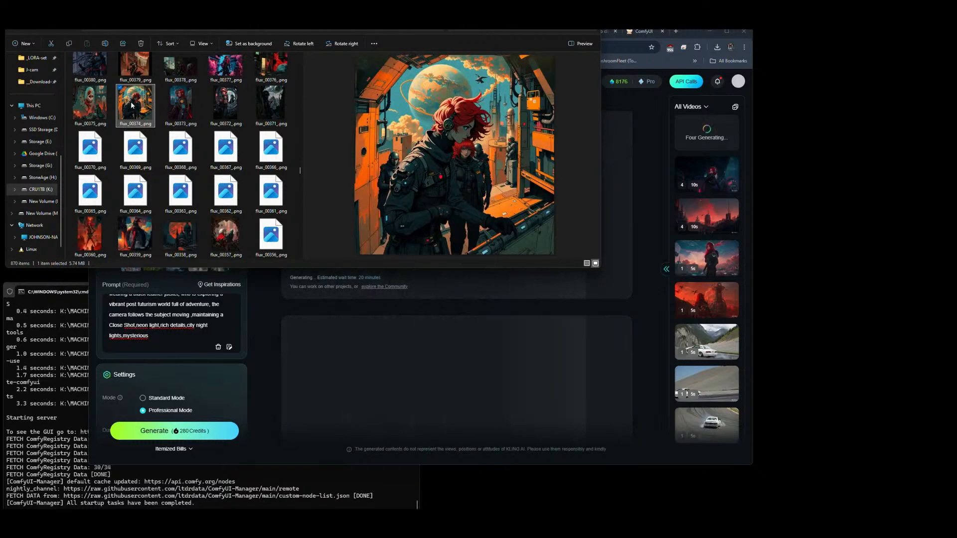
pyautogui.click(190, 102)
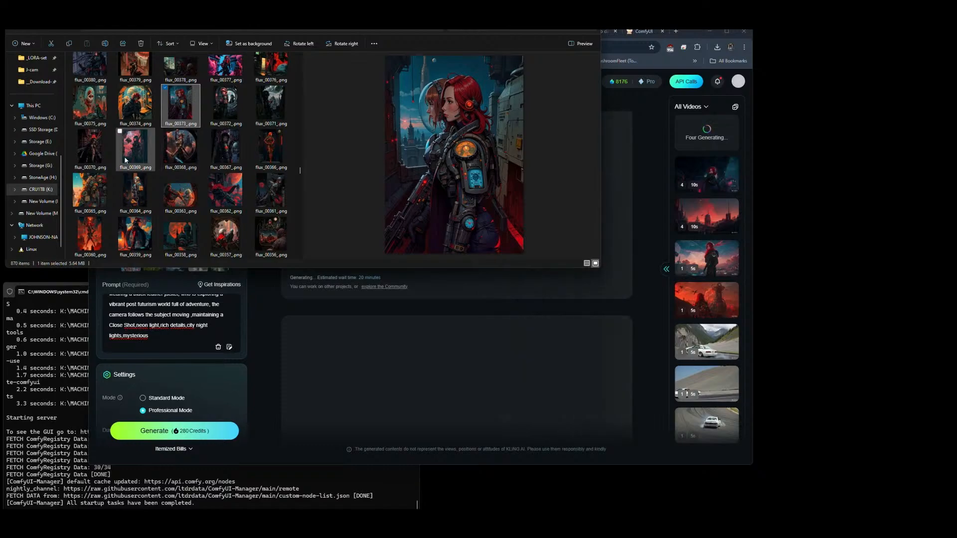
pyautogui.click(132, 109)
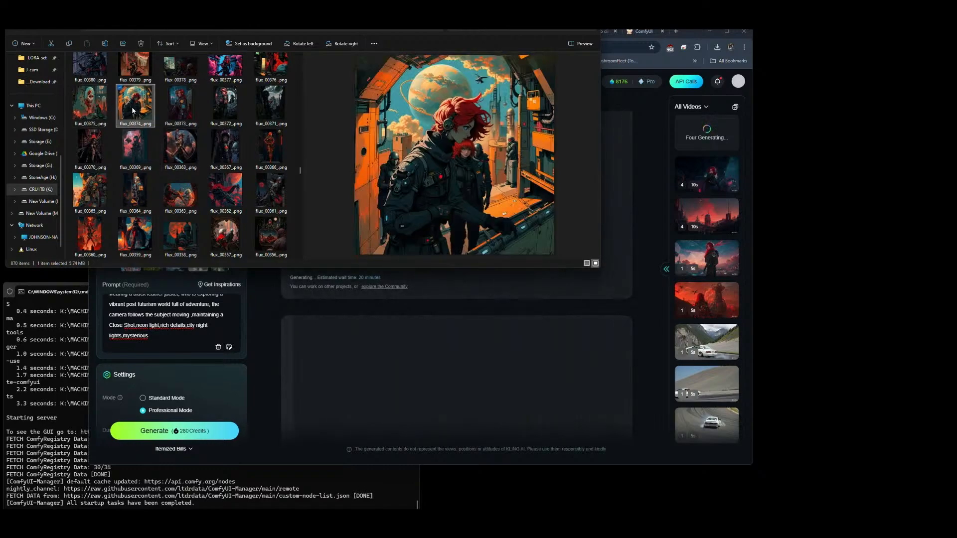
pyautogui.click(238, 104)
pyautogui.click(274, 155)
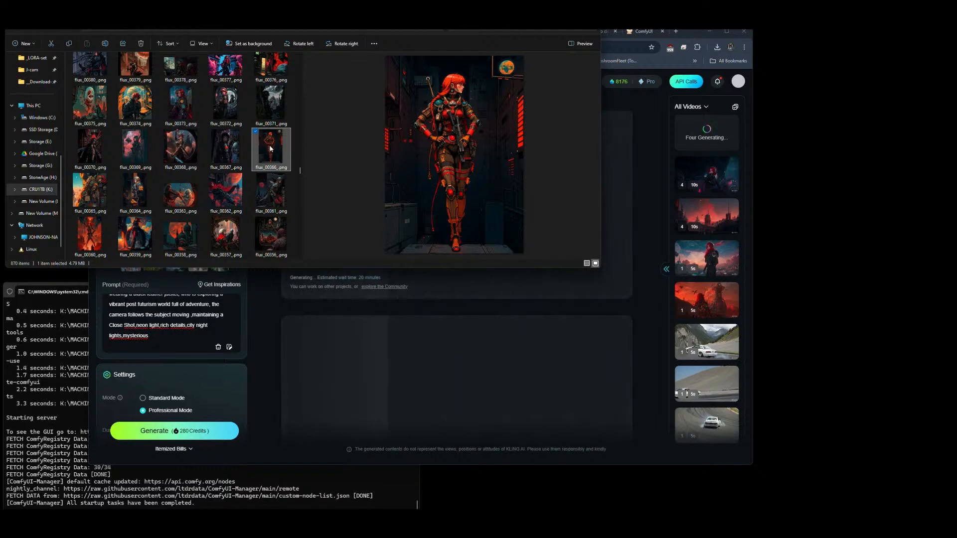
# Step: Replace the first Elements image in Kling AI with flux_00366_.png from the UP folder
pyautogui.click(264, 321)
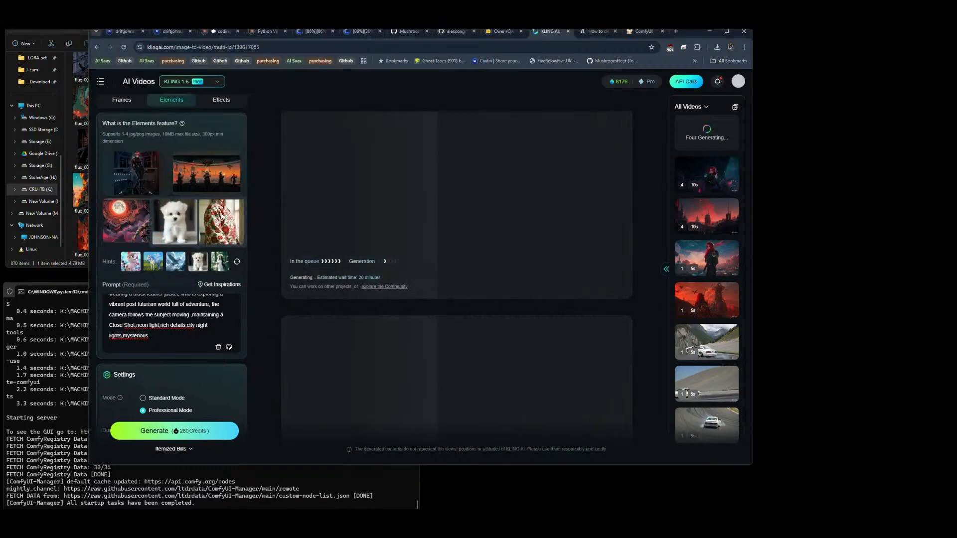
pyautogui.click(150, 174)
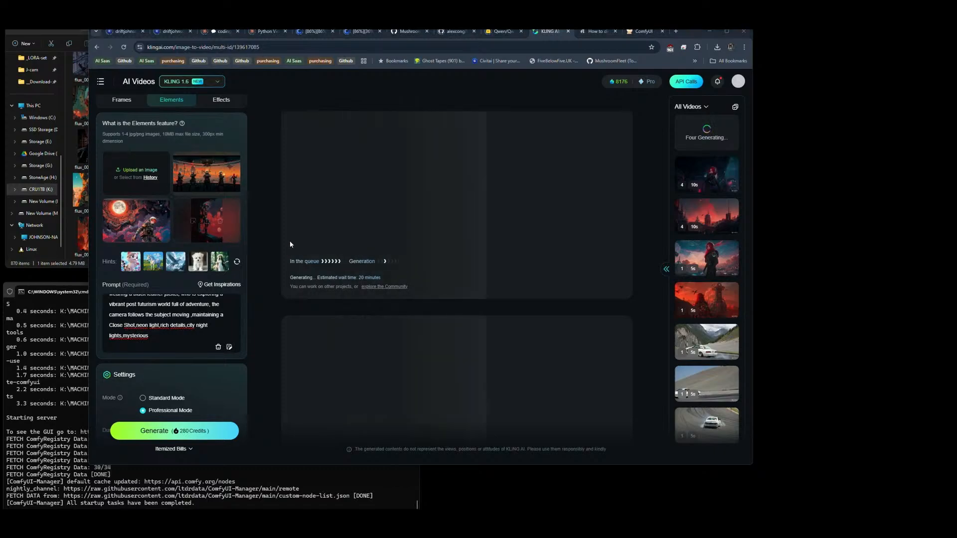
pyautogui.hotkey('alt', 'Tab')
pyautogui.moveTo(290, 231); pyautogui.dragTo(174, 219)
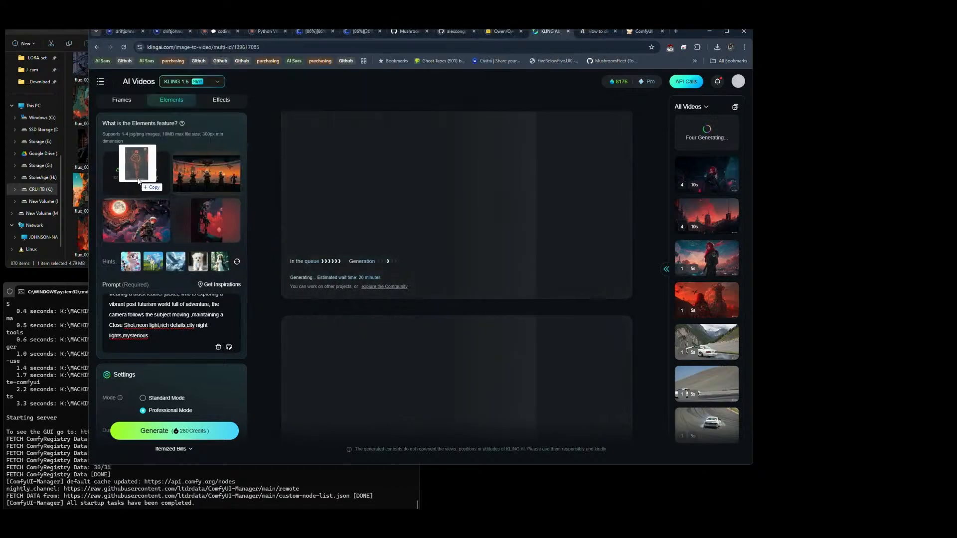
# Step: Replace the third Elements image with flux_00358_.png, the figure facing domed towers under a huge orange moon
pyautogui.hotkey('alt', 'Tab')
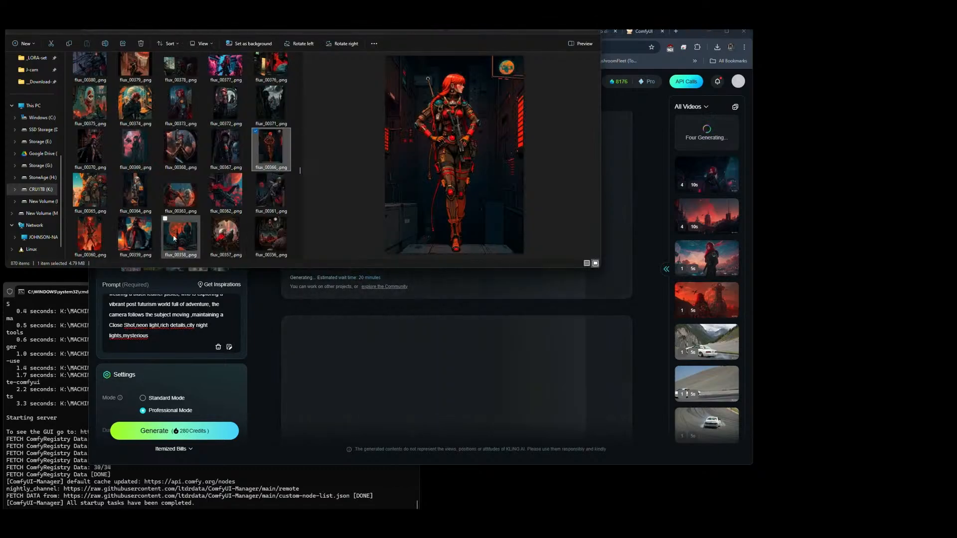
pyautogui.click(174, 239)
pyautogui.moveTo(181, 235); pyautogui.dragTo(170, 219)
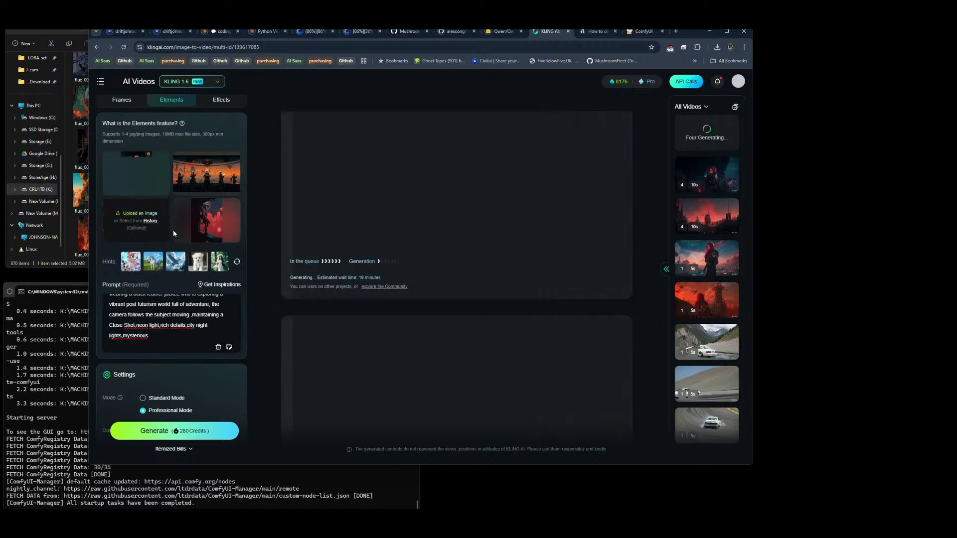
pyautogui.hotkey('alt', 'Tab')
pyautogui.moveTo(177, 241); pyautogui.dragTo(136, 220)
# Step: Return to File Explorer, compare images down to the flux_00311 to flux_00330 range, and select flux_00319_.png, the long-haired helmeted figure
pyautogui.hotkey('alt', 'Tab')
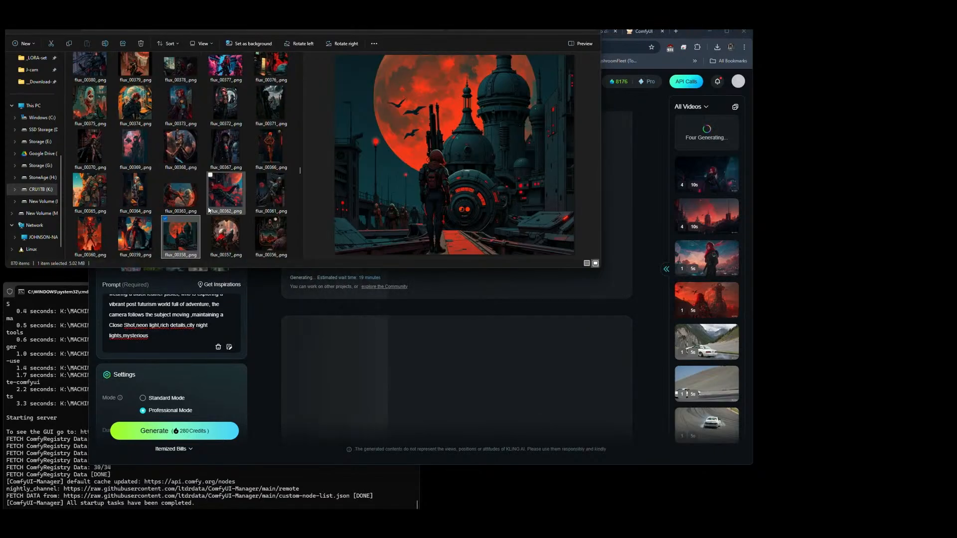
pyautogui.click(91, 144)
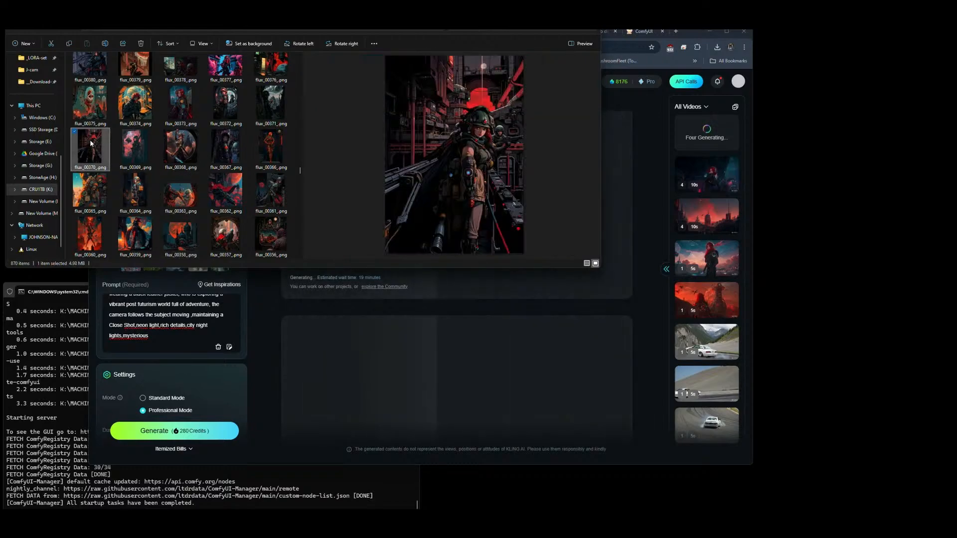
pyautogui.scroll(-4, 207, 145)
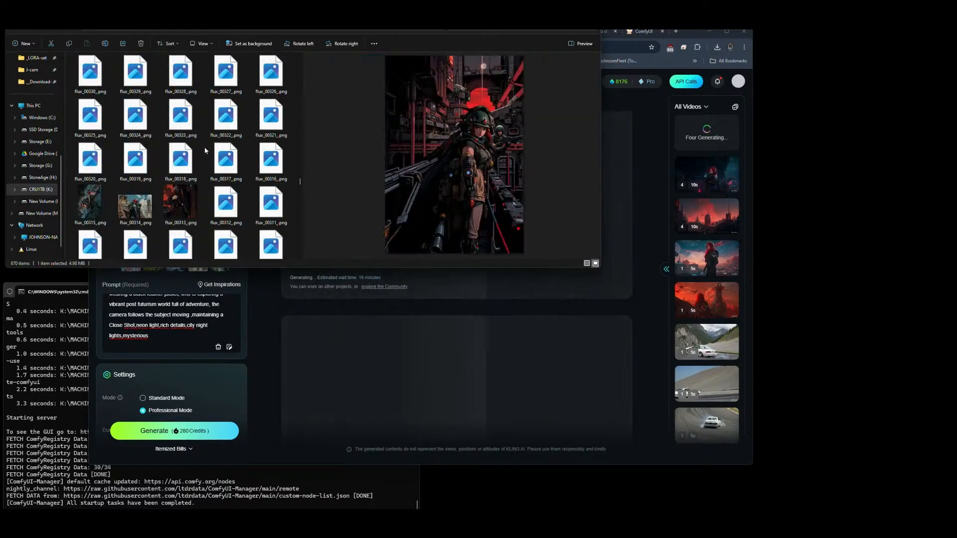
pyautogui.click(123, 221)
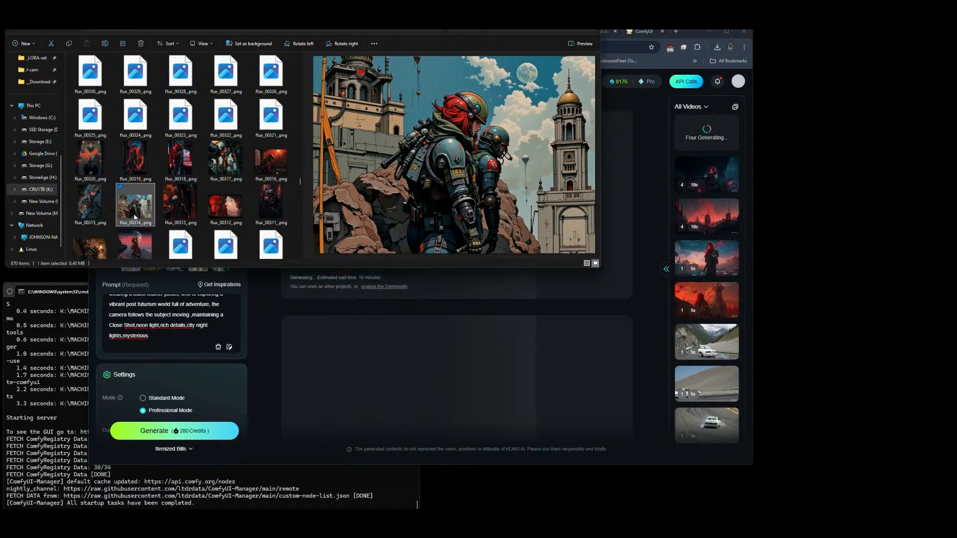
pyautogui.click(98, 161)
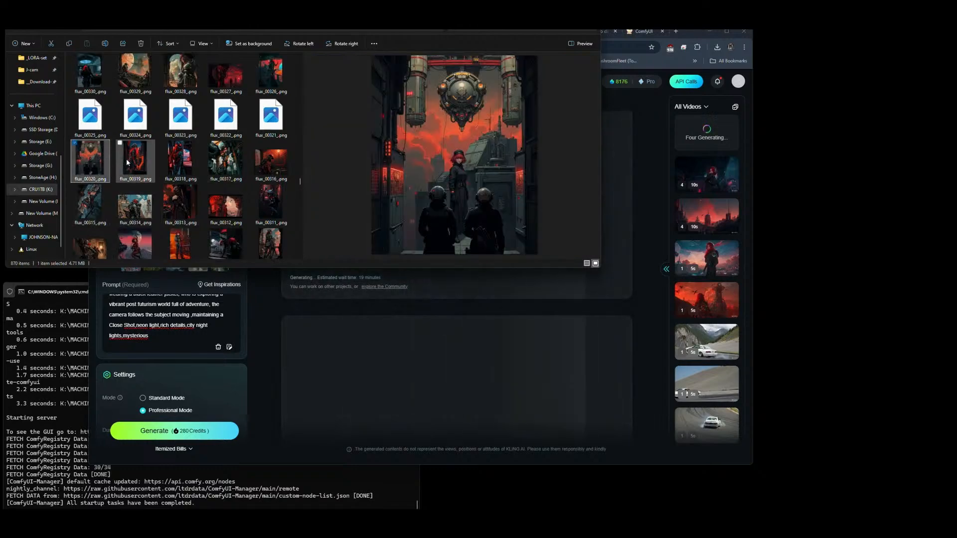
pyautogui.click(128, 162)
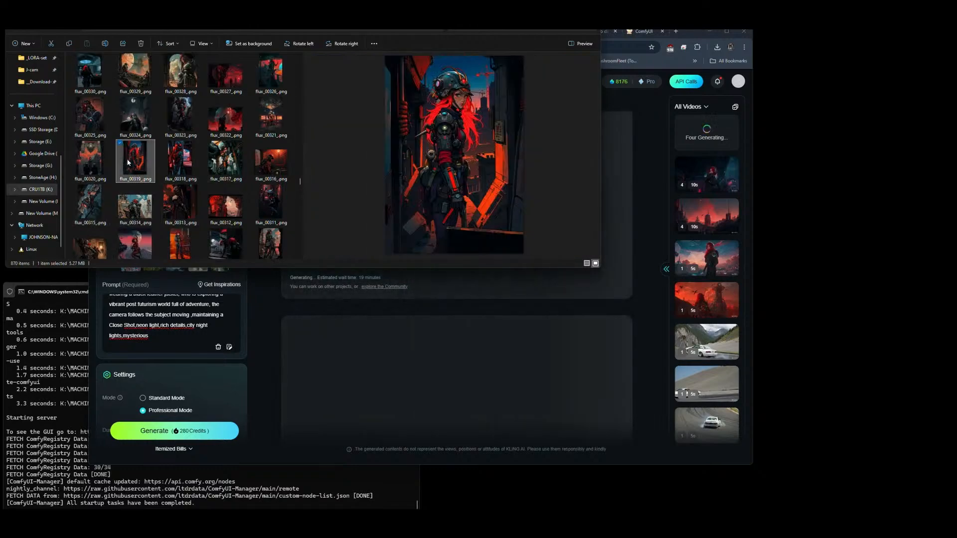
# Step: Replace the second Elements image in Kling AI with flux_00319_.png and generate another set of videos
pyautogui.hotkey('alt', 'Tab')
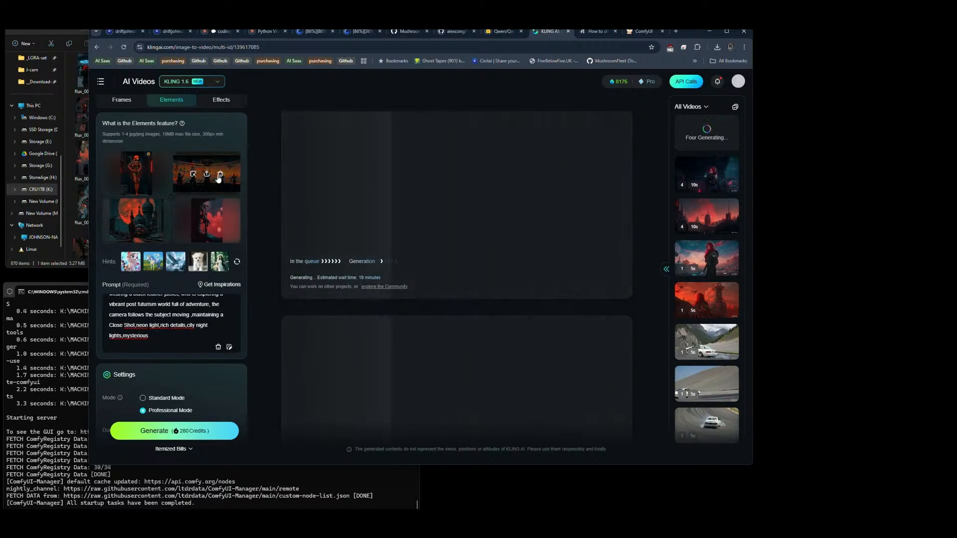
pyautogui.click(220, 174)
pyautogui.hotkey('alt', 'Tab')
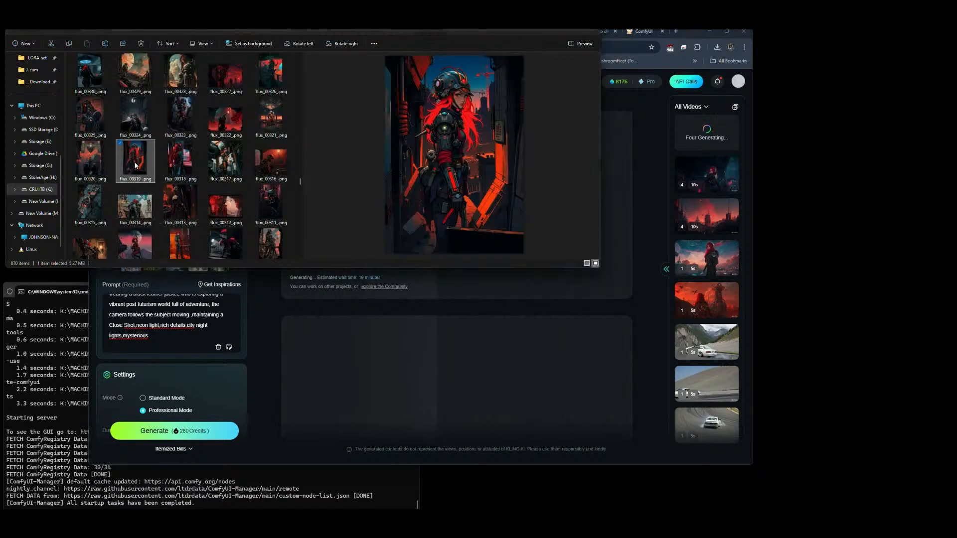
pyautogui.moveTo(137, 164); pyautogui.dragTo(200, 179)
pyautogui.hotkey('alt', 'Tab')
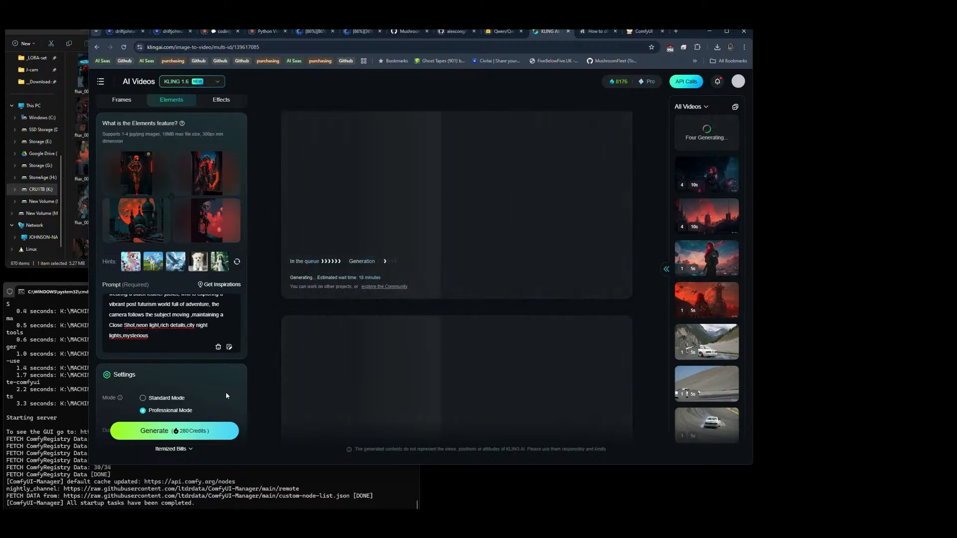
pyautogui.click(179, 432)
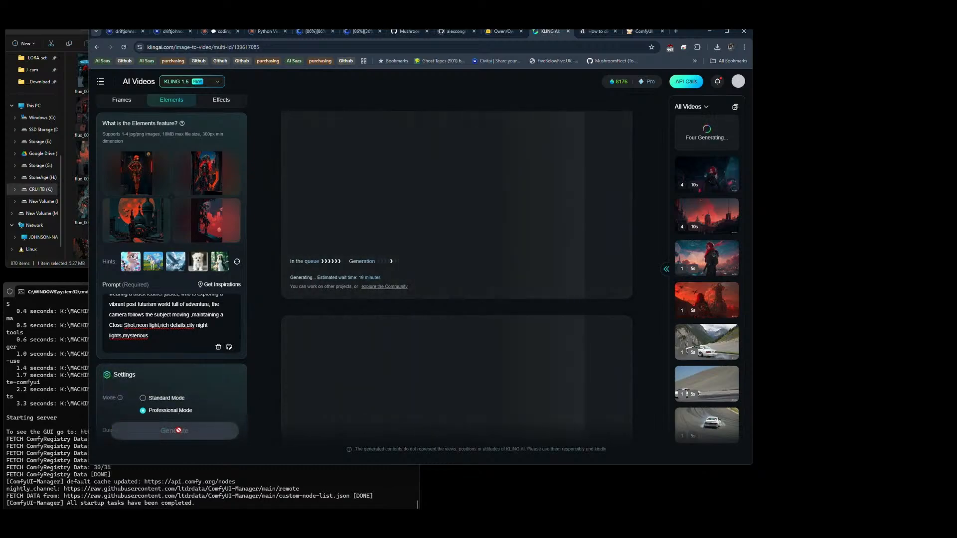
# Step: Switch to File Explorer, compare images from flux_00314_.png to the flux_00270s, and select flux_00276_.png, the armoured figure beside arches and a moon
pyautogui.moveTo(221, 176)
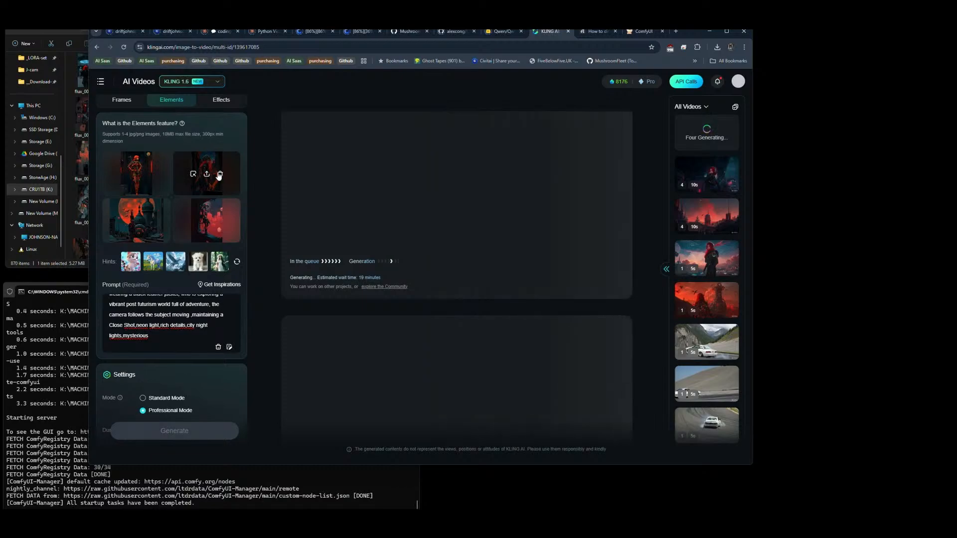
pyautogui.hotkey('alt', 'Tab')
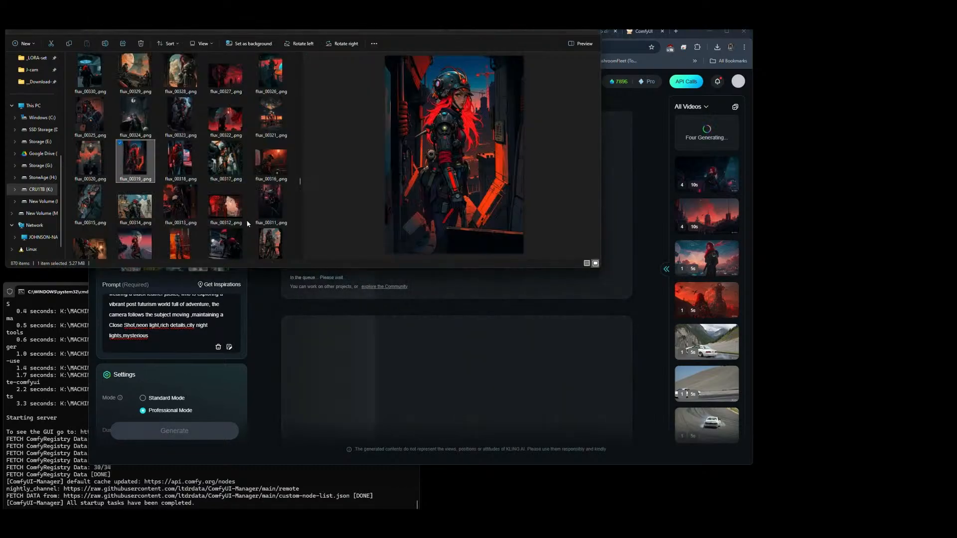
pyautogui.click(147, 214)
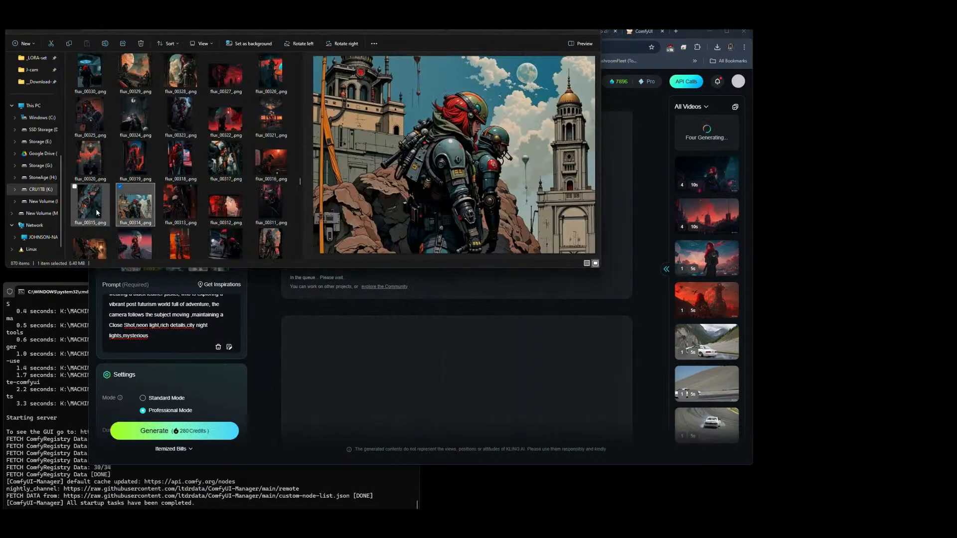
pyautogui.click(97, 246)
pyautogui.rightClick(99, 245)
pyautogui.click(145, 234)
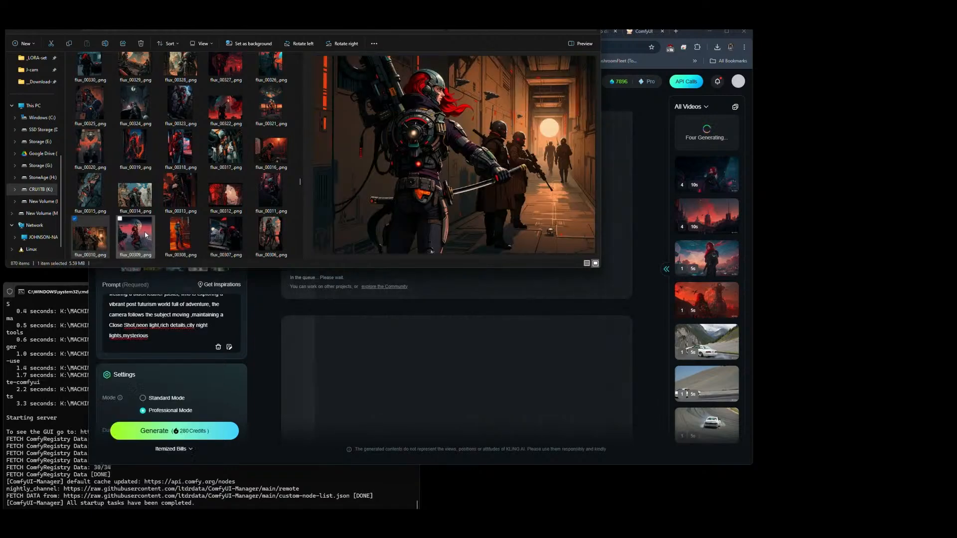
pyautogui.click(146, 235)
pyautogui.scroll(-5, 187, 170)
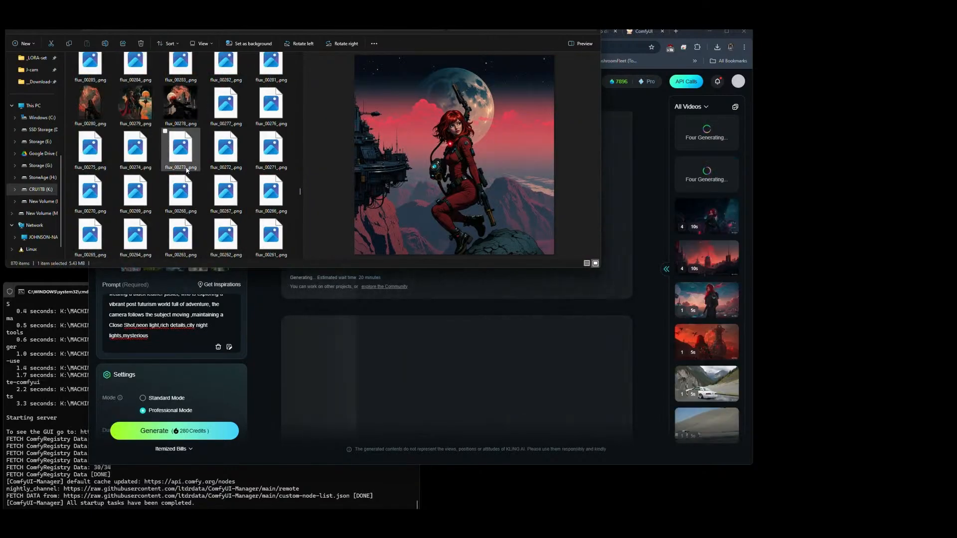
pyautogui.click(91, 108)
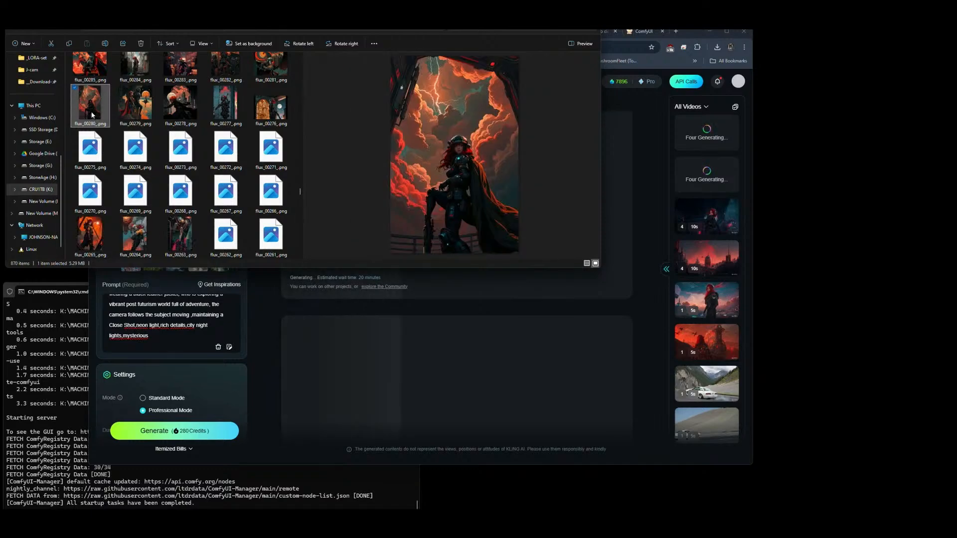
pyautogui.click(227, 114)
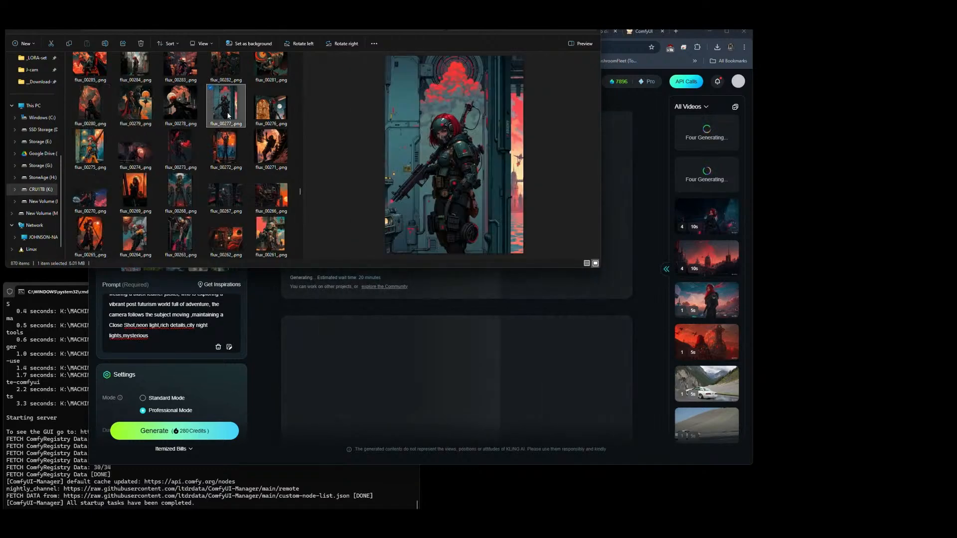
pyautogui.click(276, 105)
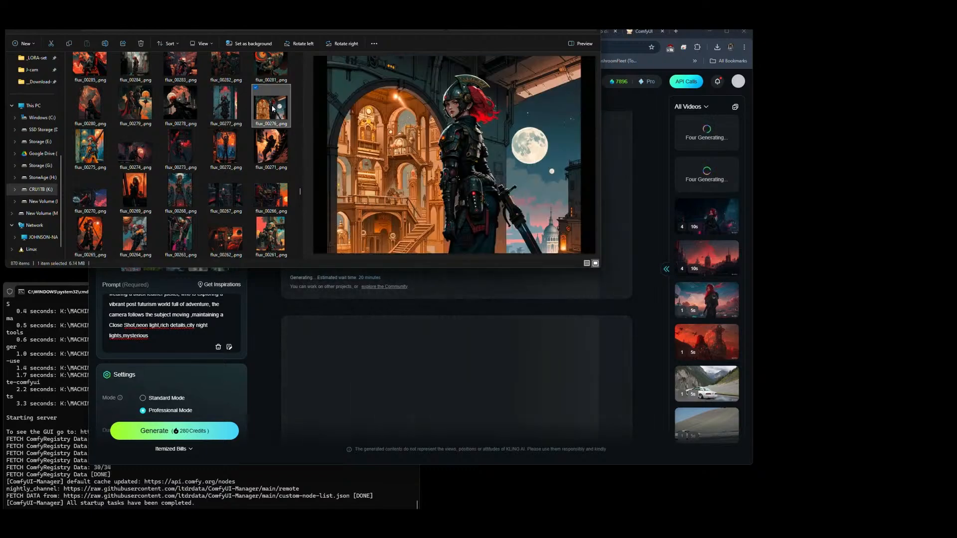
# Step: Replace the second Elements image in Kling AI with flux_00276_.png from File Explorer
pyautogui.moveTo(272, 108); pyautogui.dragTo(259, 188)
pyautogui.hotkey('alt', 'Tab')
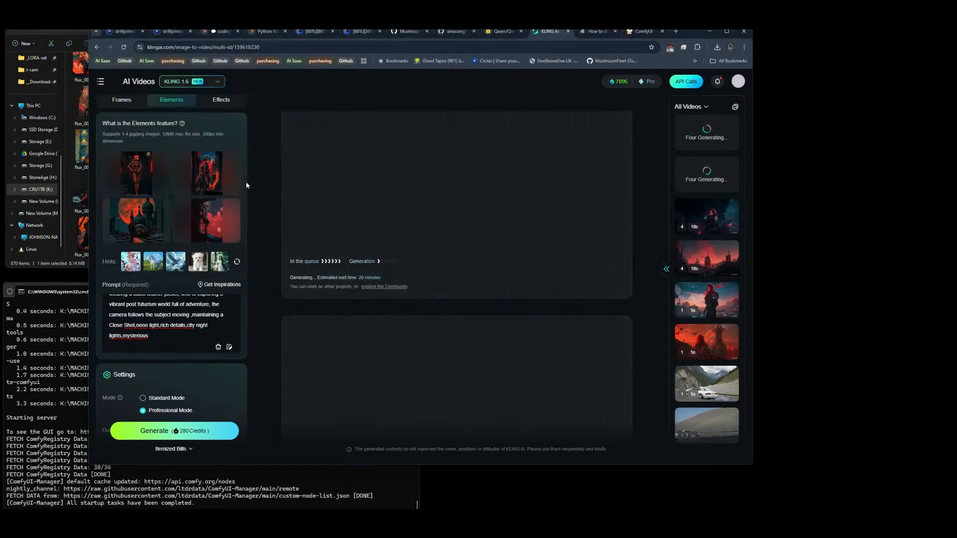
pyautogui.click(219, 173)
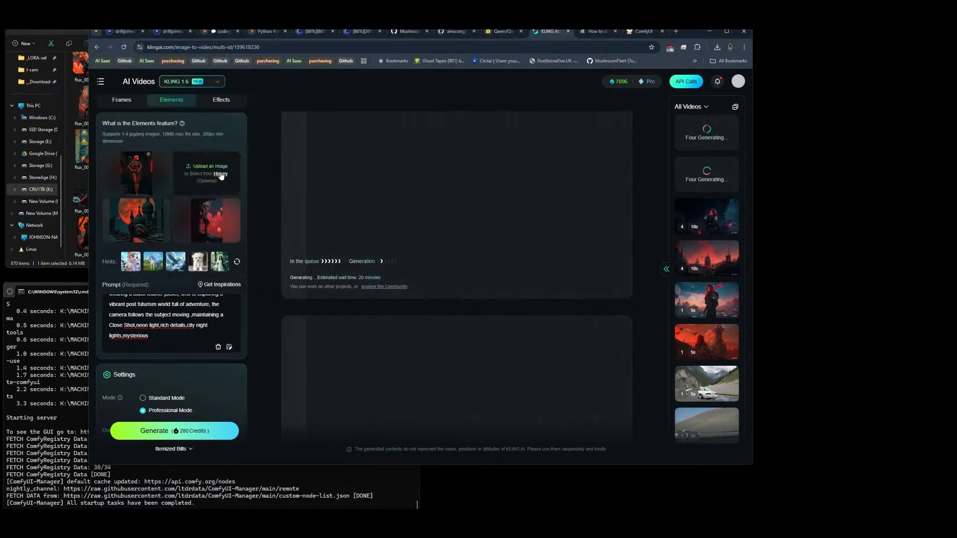
pyautogui.hotkey('alt', 'Tab')
pyautogui.hotkey('alt', 'Tab')
pyautogui.moveTo(269, 133); pyautogui.dragTo(202, 170)
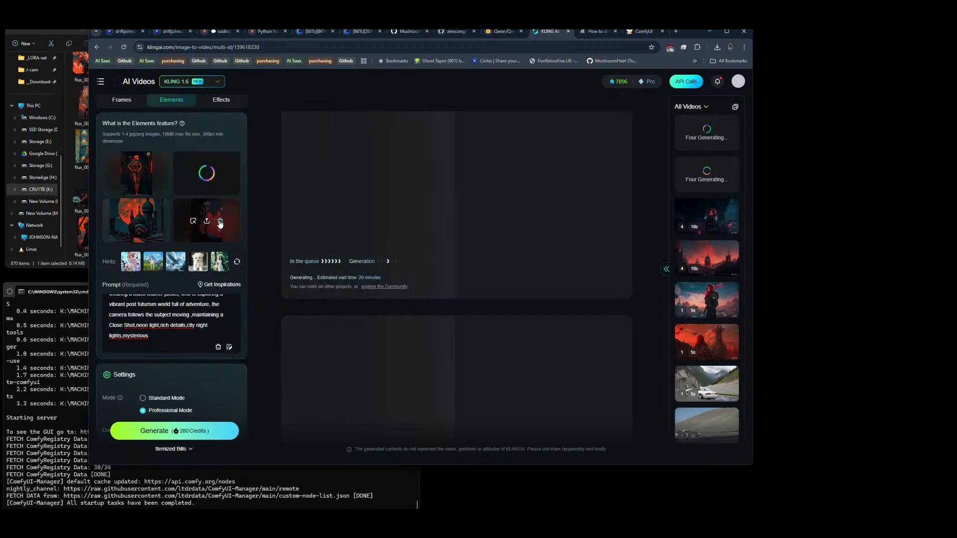
# Step: Remove the fourth Elements image in Kling AI and compare candidate replacements between flux_00272_.png and flux_00261_.png in File Explorer
pyautogui.click(219, 222)
pyautogui.hotkey('alt', 'Tab')
pyautogui.click(225, 147)
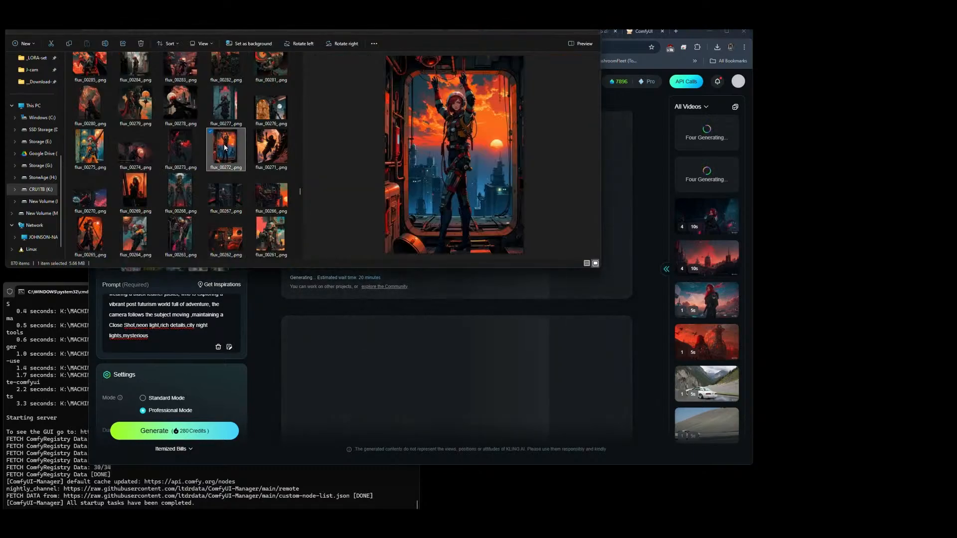
pyautogui.click(268, 234)
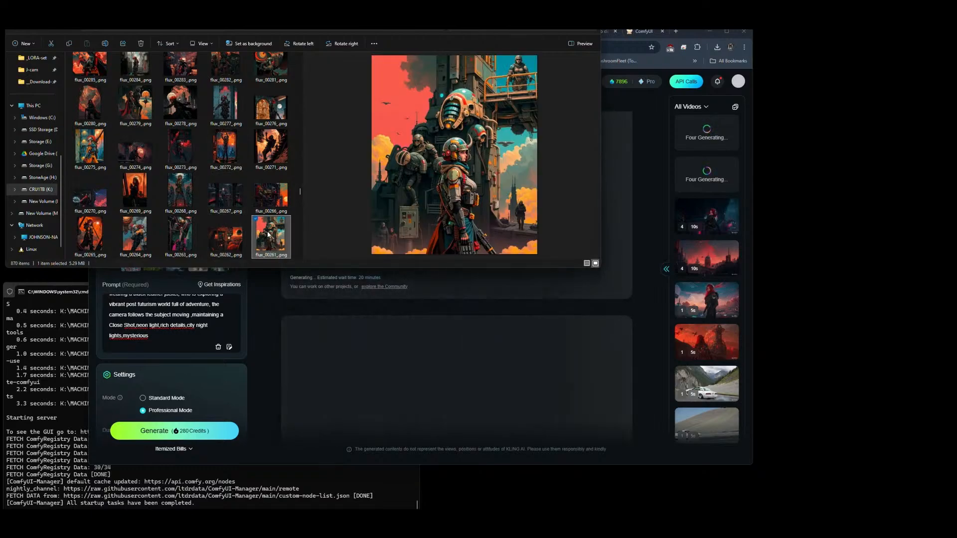
pyautogui.click(225, 243)
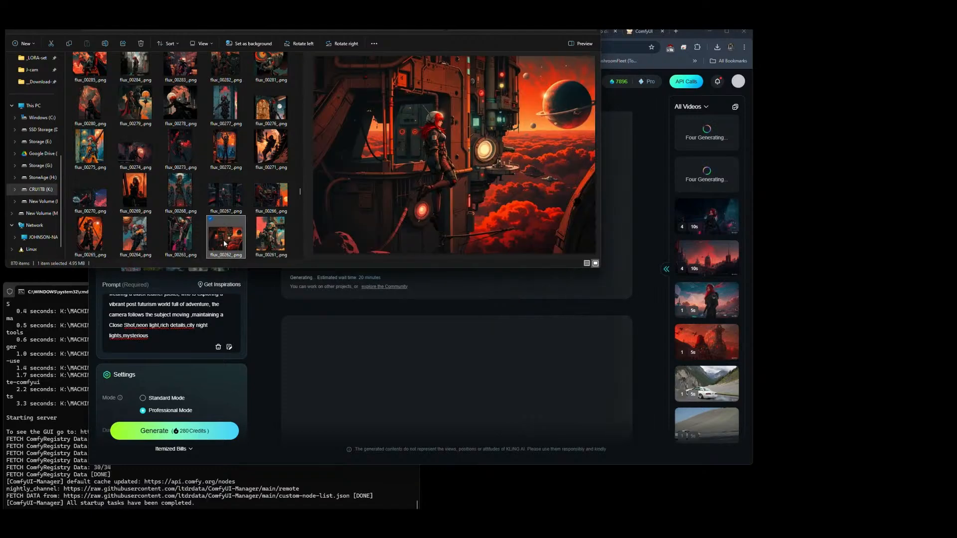
pyautogui.click(94, 240)
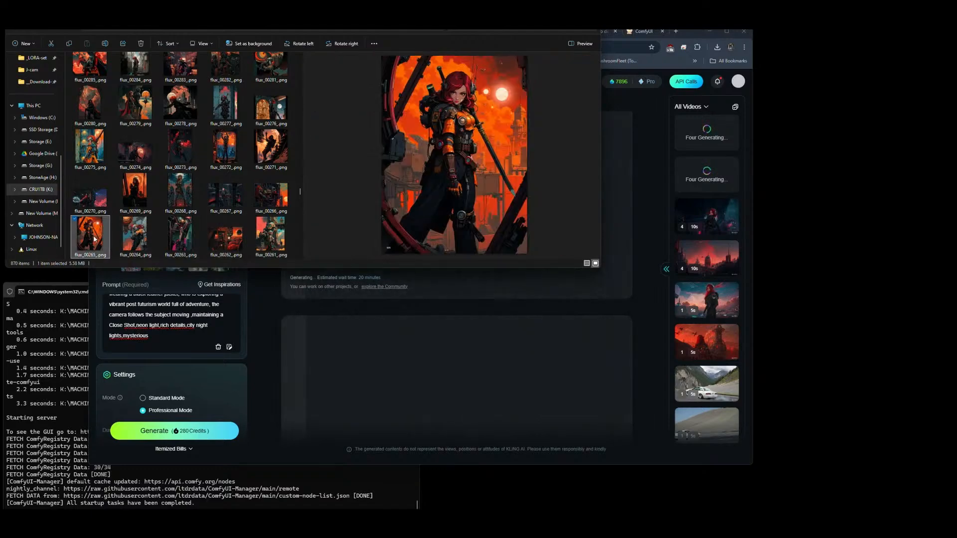
# Step: Compare images from flux_00249_.png to flux_00242_.png and add flux_00242_.png, the horned-helmet figure with a rifle, as the fourth Elements image
pyautogui.scroll(-3, 95, 239)
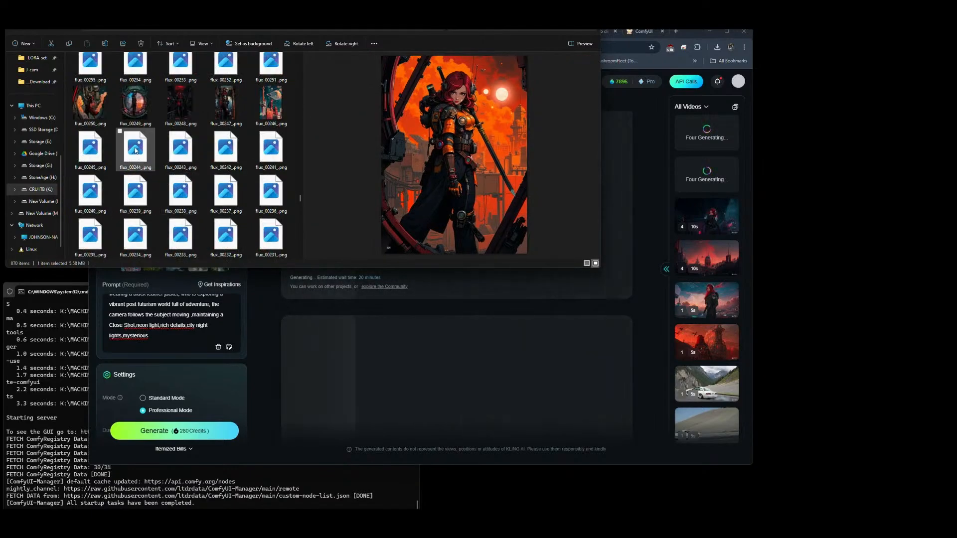
pyautogui.click(134, 108)
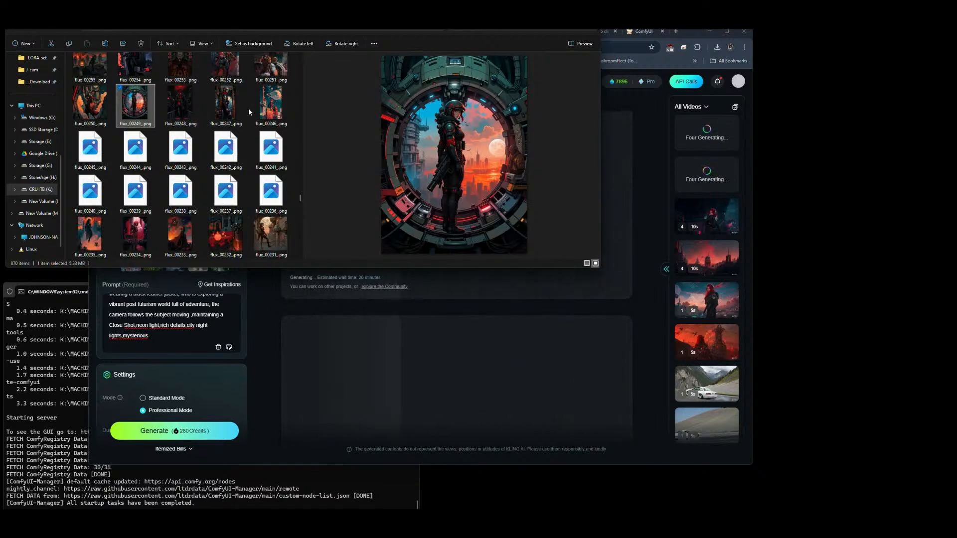
pyautogui.click(93, 154)
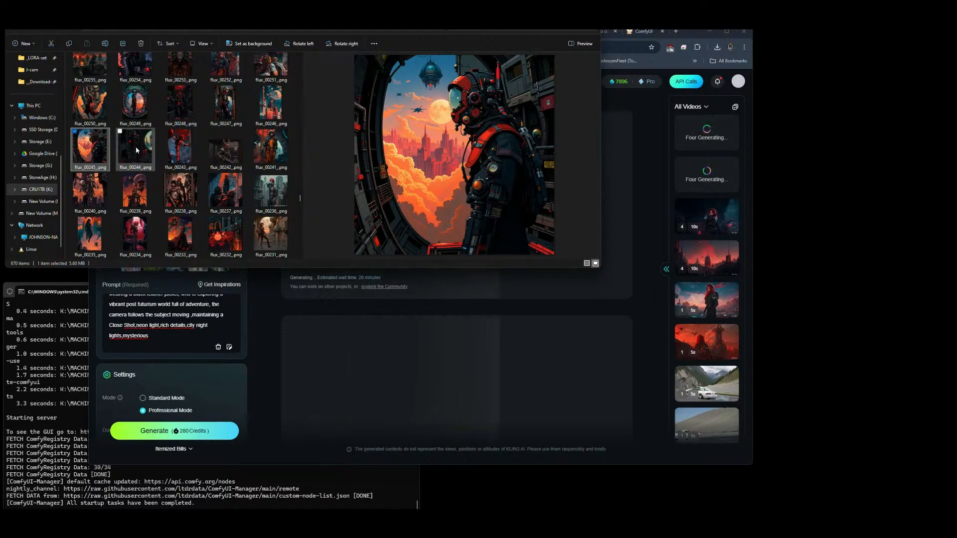
pyautogui.click(181, 148)
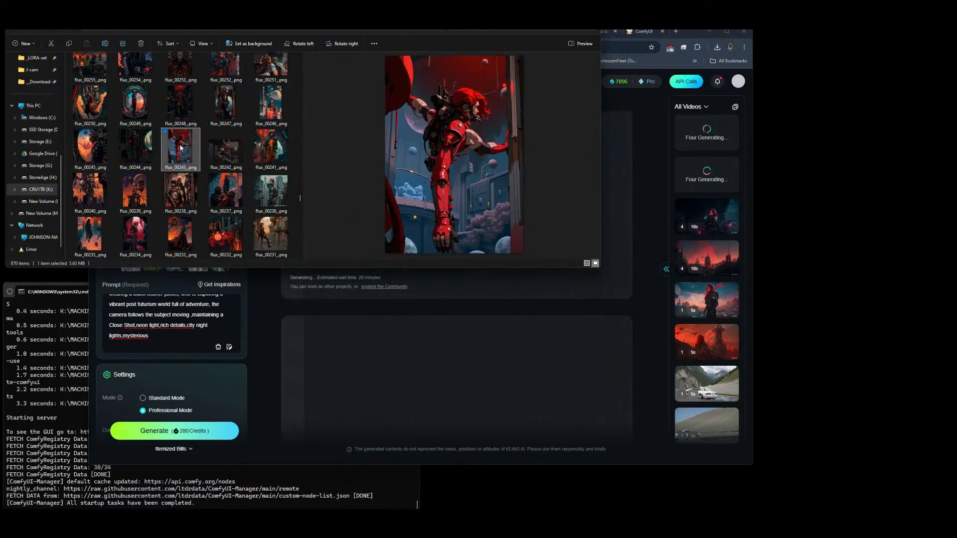
pyautogui.click(223, 152)
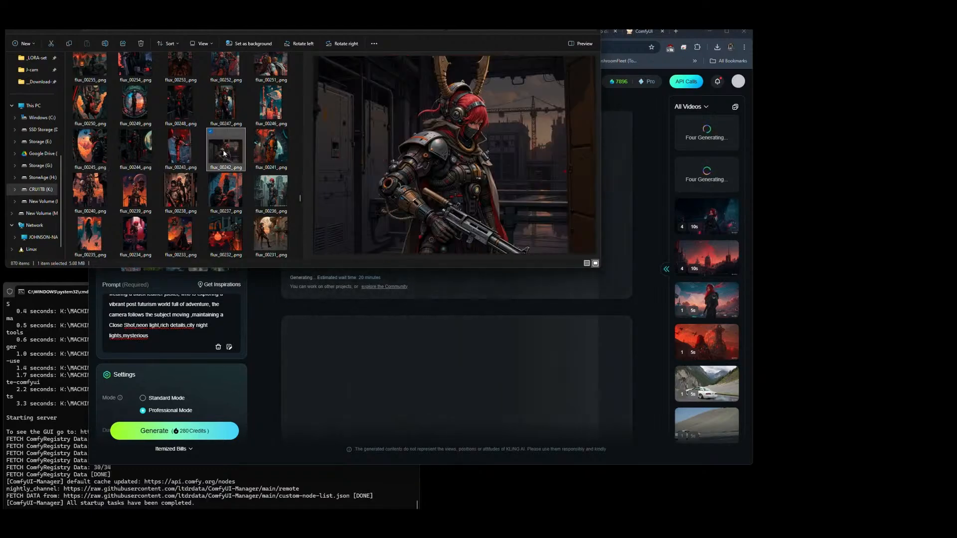
pyautogui.moveTo(224, 152); pyautogui.dragTo(239, 236)
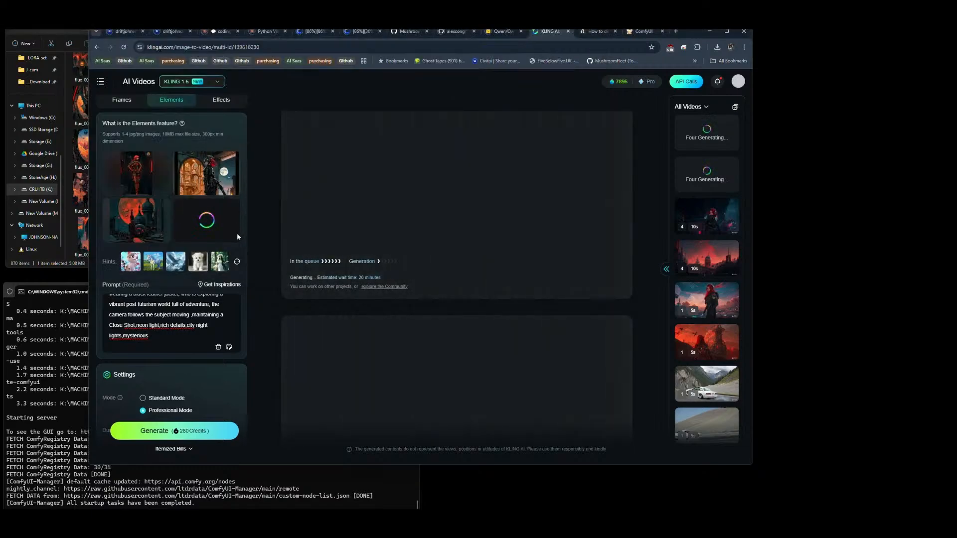
# Step: Return to File Explorer and compare candidate images between flux_00219_.png and flux_00207_.png
pyautogui.hotkey('alt', 'Tab')
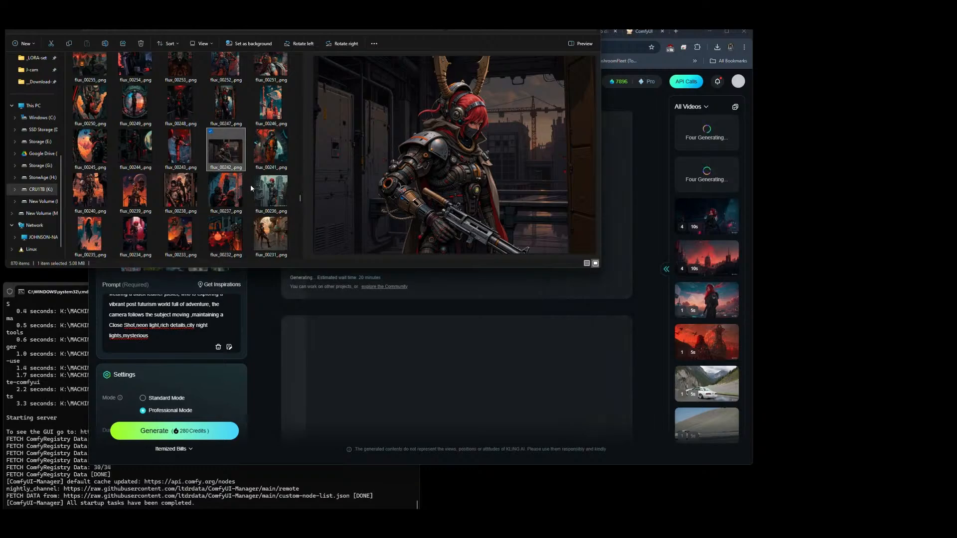
pyautogui.scroll(-3, 200, 130)
pyautogui.click(135, 105)
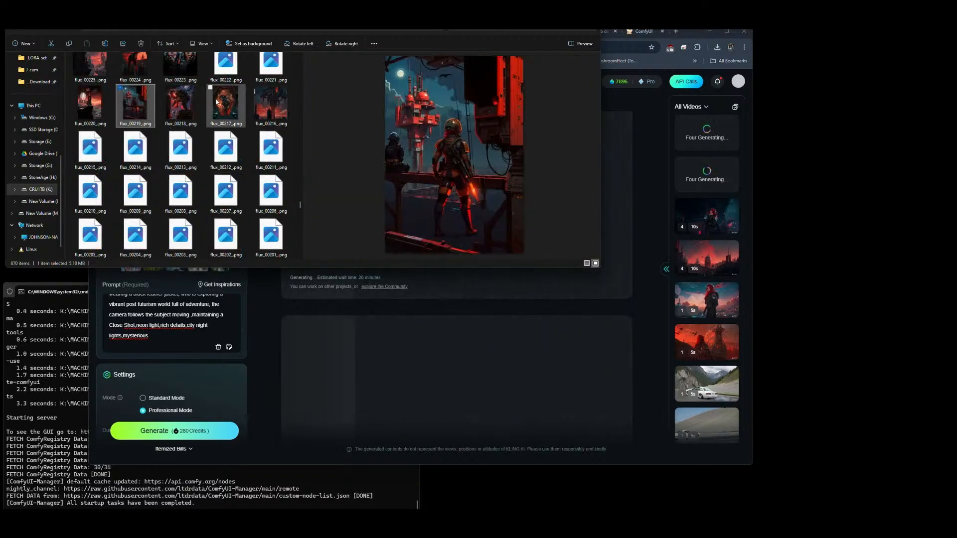
pyautogui.click(176, 107)
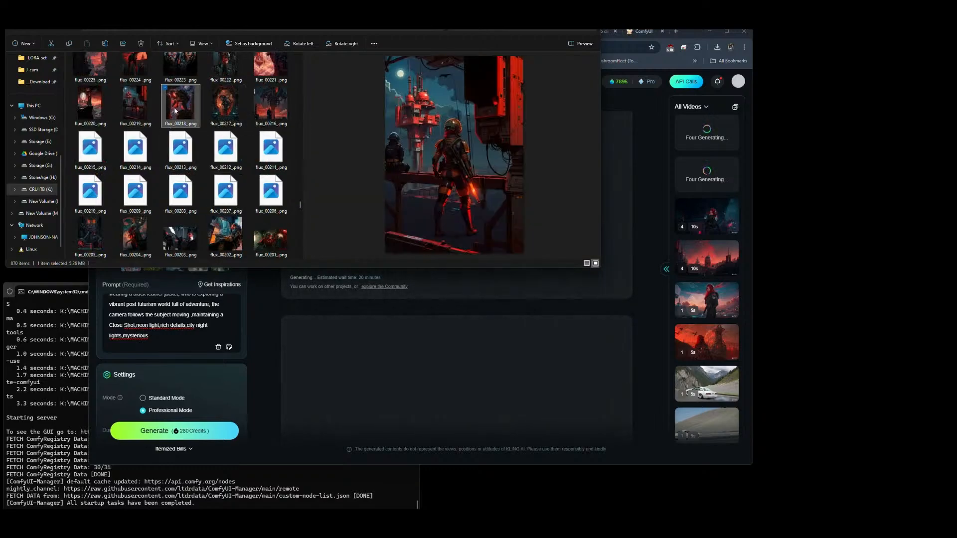
pyautogui.click(183, 198)
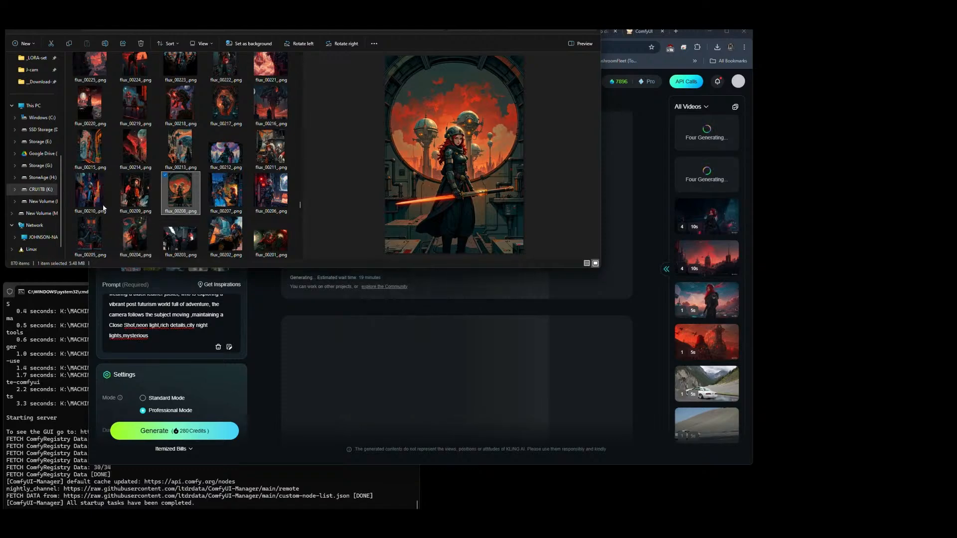
pyautogui.click(135, 153)
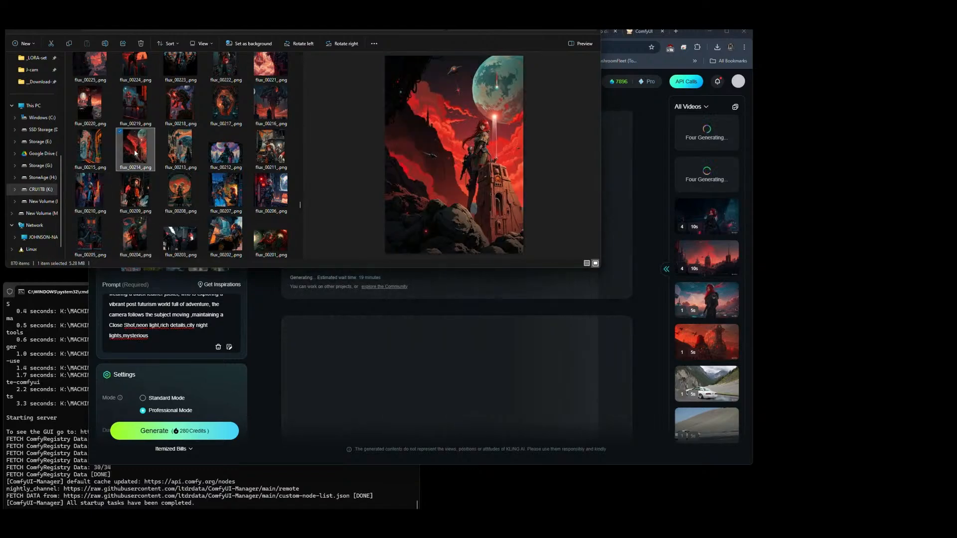
pyautogui.click(86, 148)
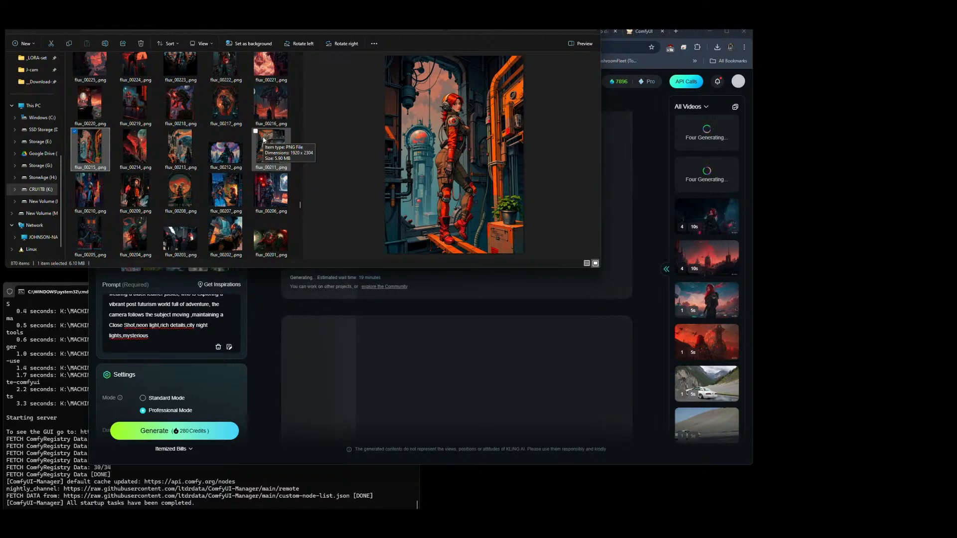
pyautogui.click(223, 197)
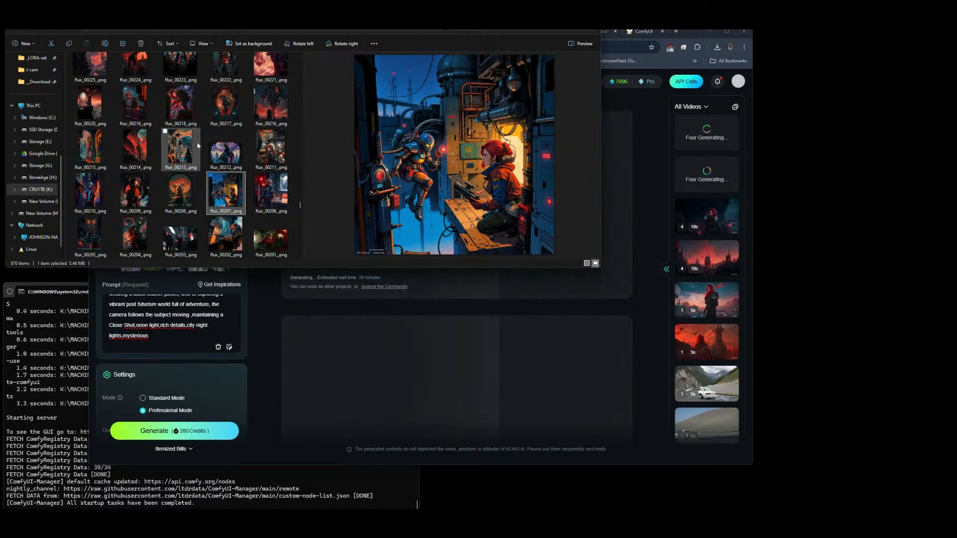
# Step: Find flux_00199_.png, the red-haired figure under a full moon, and use it to replace the first Elements image in Kling AI
pyautogui.scroll(-3, 198, 146)
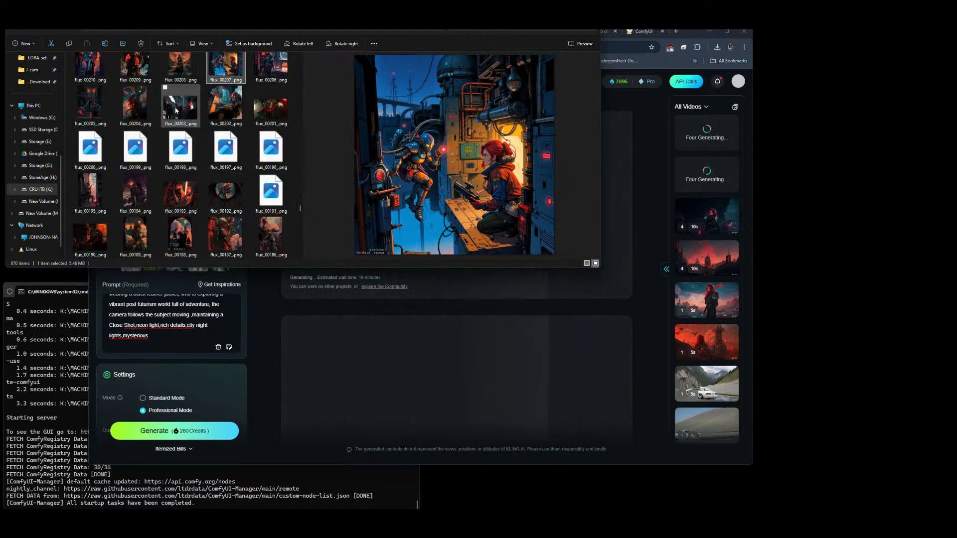
pyautogui.click(269, 102)
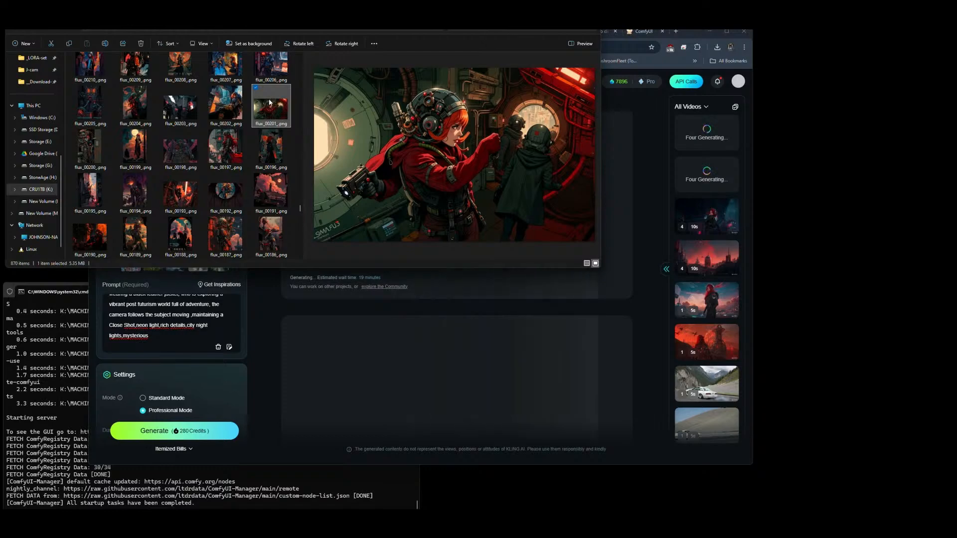
pyautogui.click(135, 152)
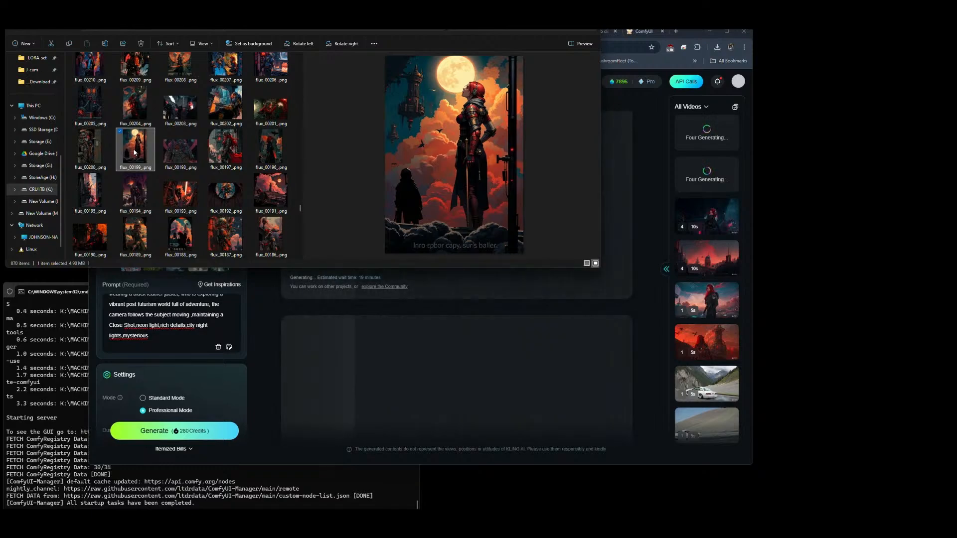
pyautogui.hotkey('alt', 'Tab')
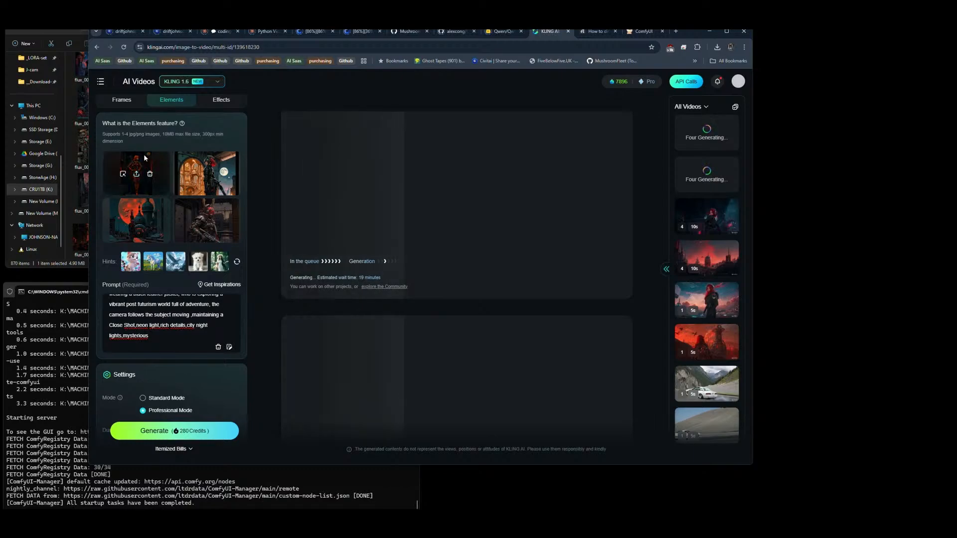
pyautogui.hotkey('alt', 'Tab')
pyautogui.moveTo(148, 180)
pyautogui.mouseDown()
pyautogui.moveTo(142, 165)
pyautogui.moveTo(213, 160)
pyautogui.moveTo(139, 184)
pyautogui.moveTo(149, 175)
pyautogui.mouseUp()
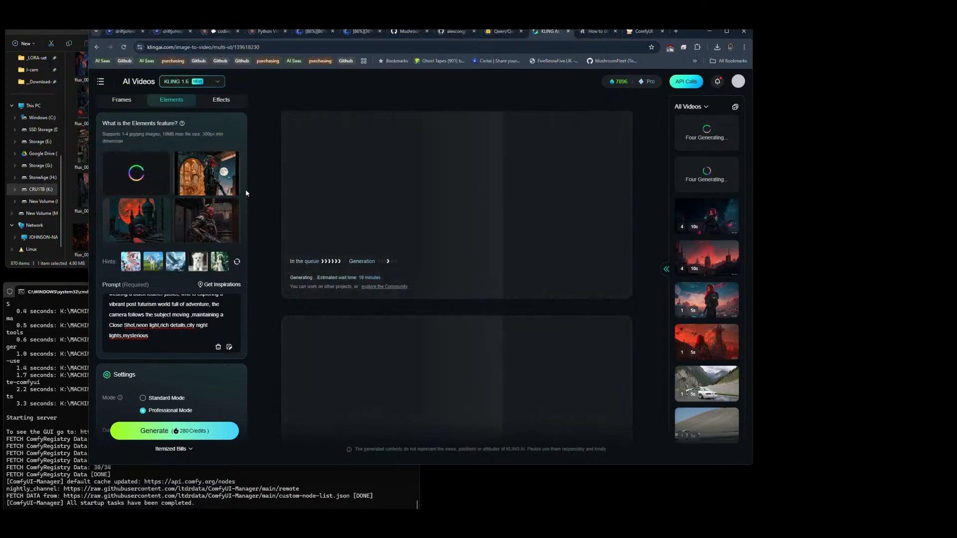
pyautogui.moveTo(155, 221)
pyautogui.hotkey('alt', 'Tab')
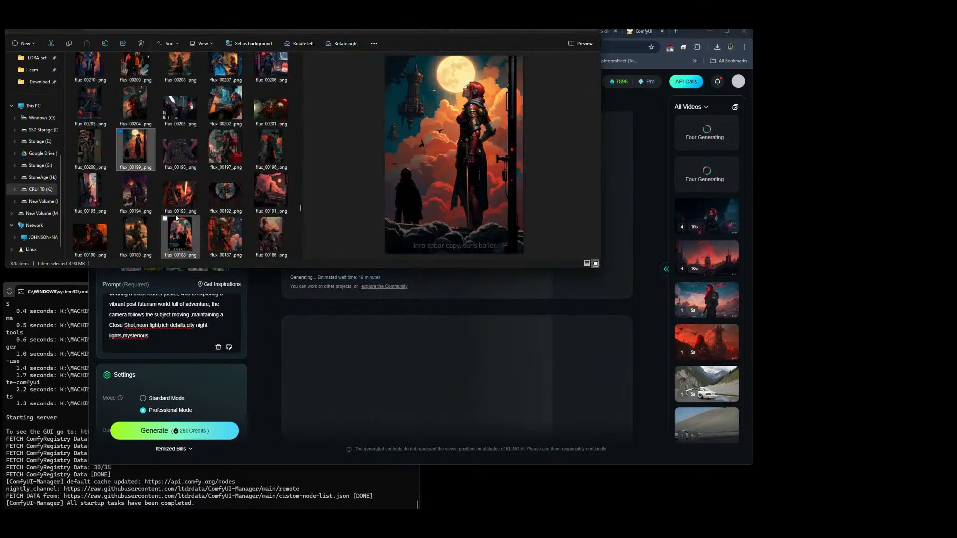
pyautogui.click(224, 180)
pyautogui.hotkey('alt', 'Tab')
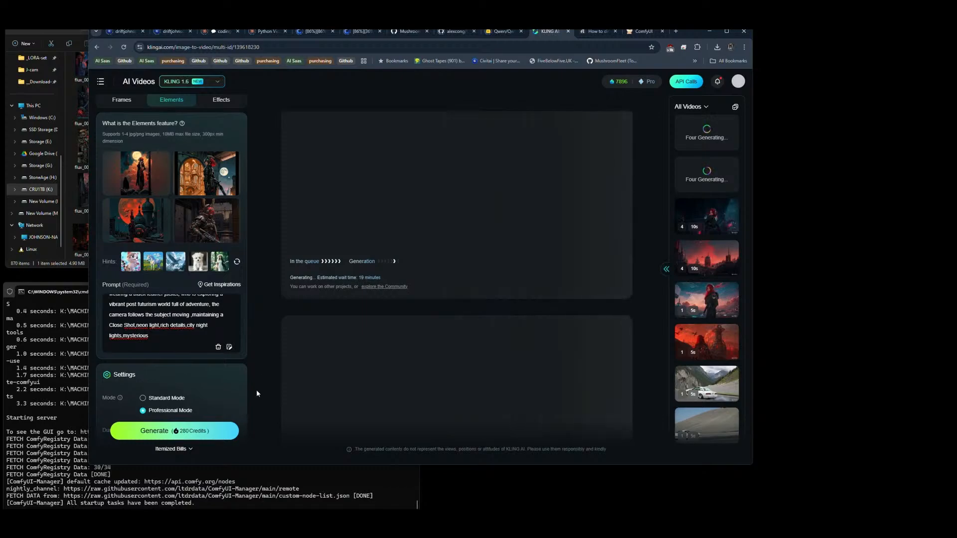
# Step: Start the Kling AI generation with the current four Elements images and switch back to File Explorer
pyautogui.click(176, 431)
pyautogui.hotkey('alt', 'Tab')
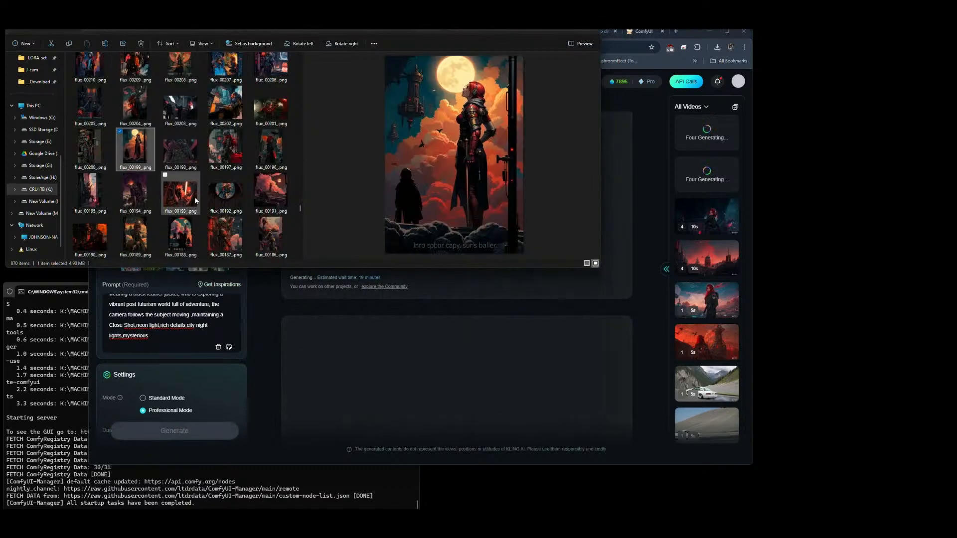
# Step: Compare candidate reference images between flux_00173_.png and flux_00162_.png in the output folder
pyautogui.scroll(-3, 202, 159)
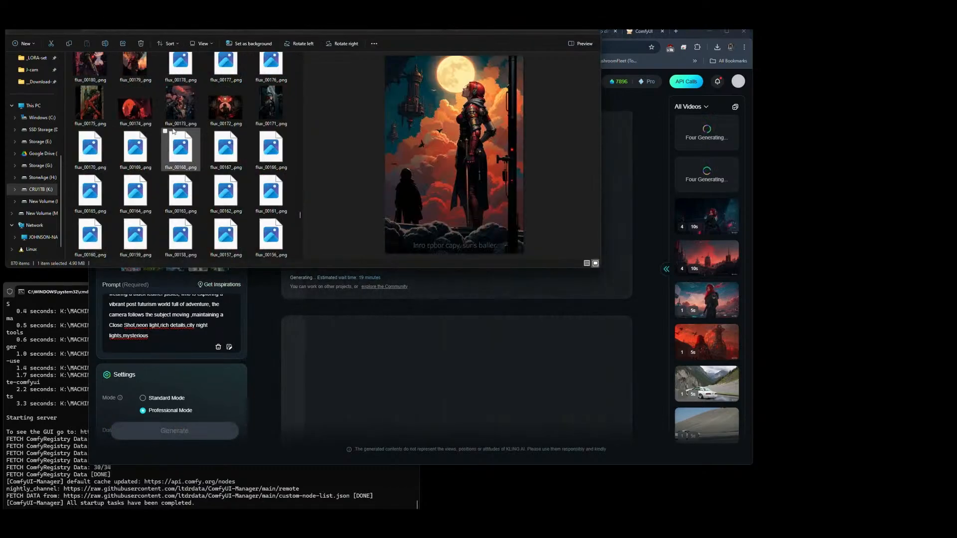
pyautogui.click(180, 104)
pyautogui.click(223, 104)
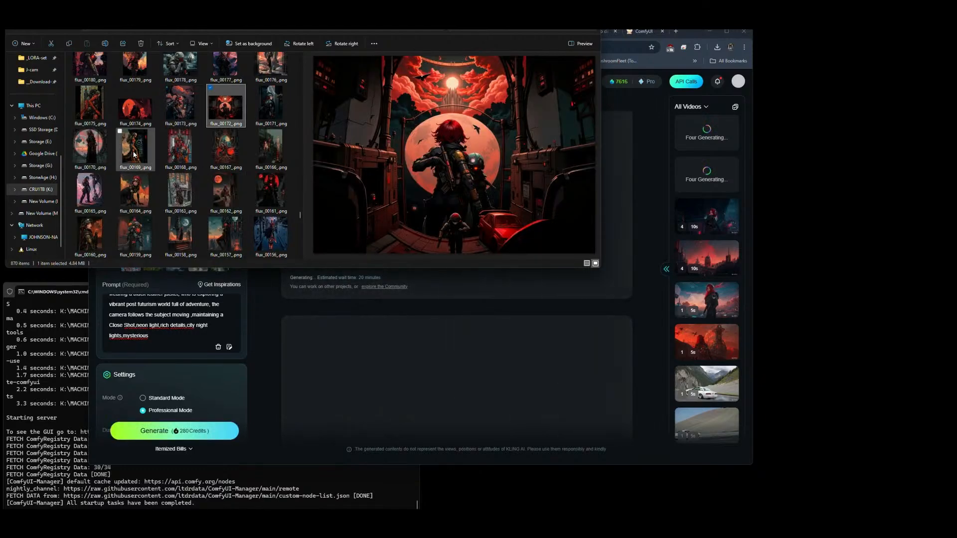
pyautogui.click(93, 191)
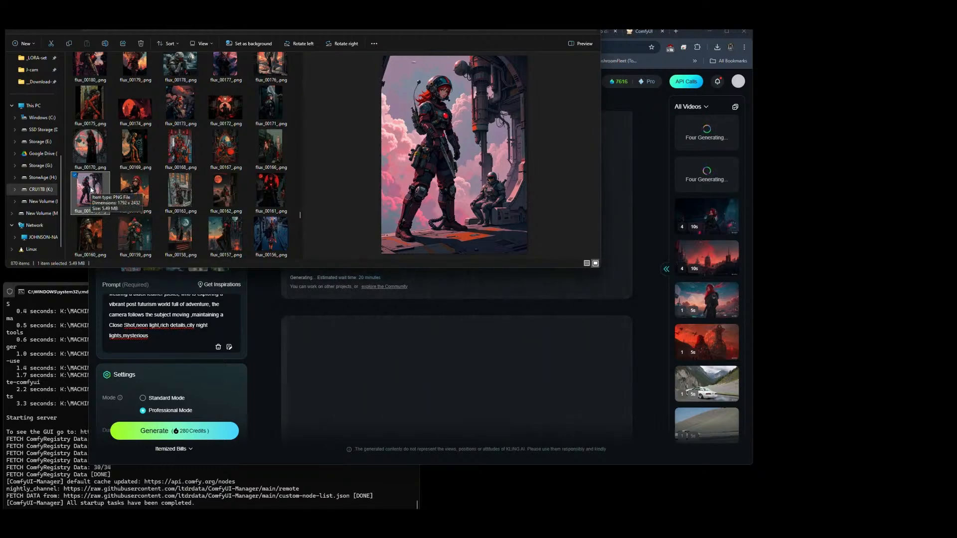
pyautogui.click(130, 188)
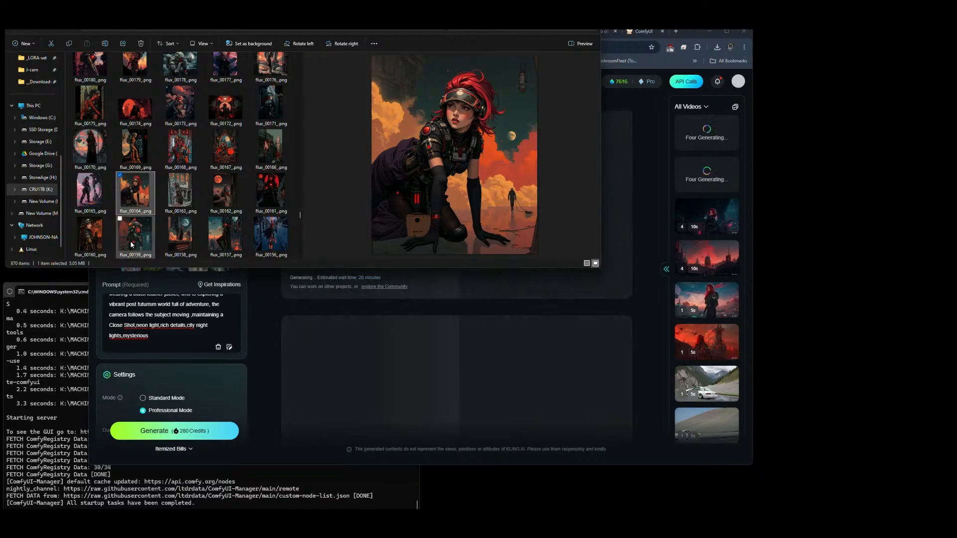
pyautogui.click(226, 195)
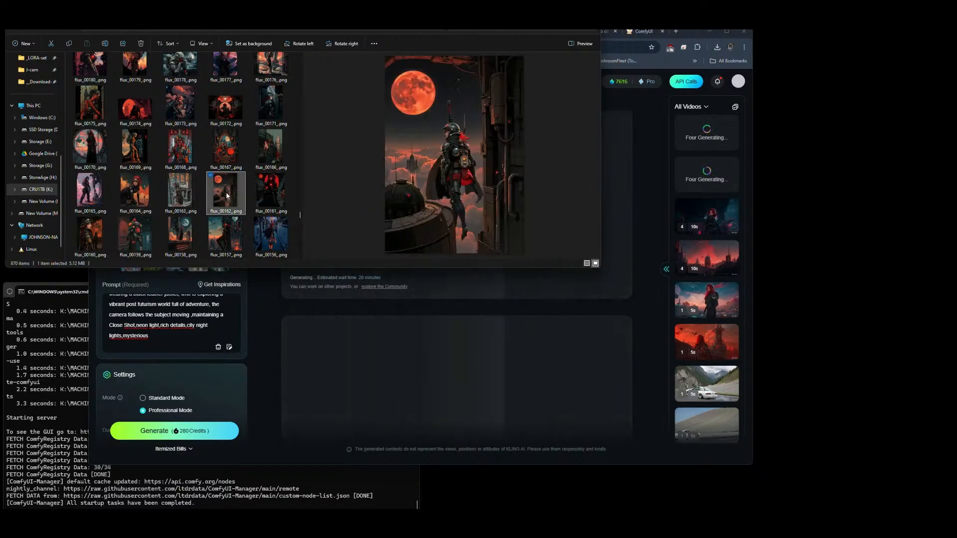
# Step: Examine older candidates from flux_00147_.png and flux_00141_.png through flux_00098_.png to flux_00086_.png
pyautogui.scroll(-3, 228, 195)
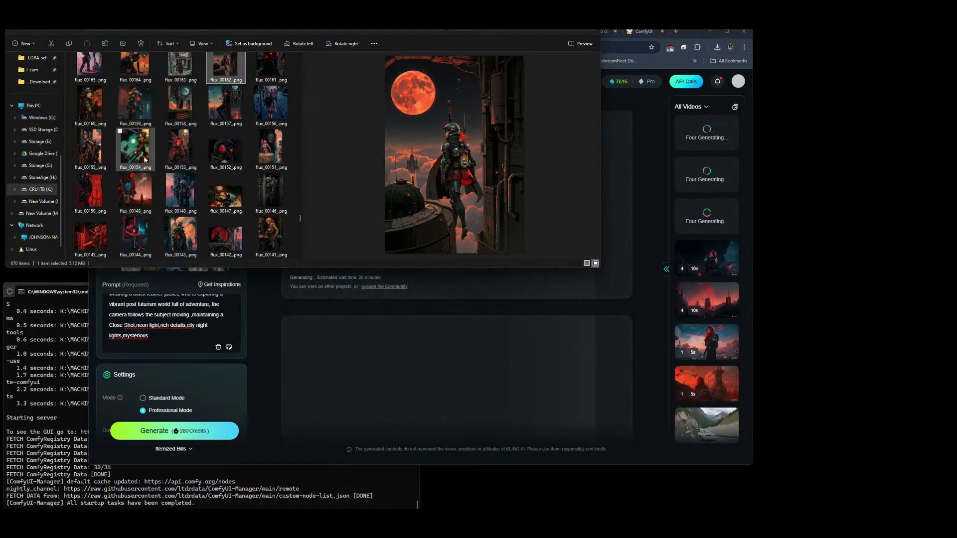
pyautogui.click(220, 200)
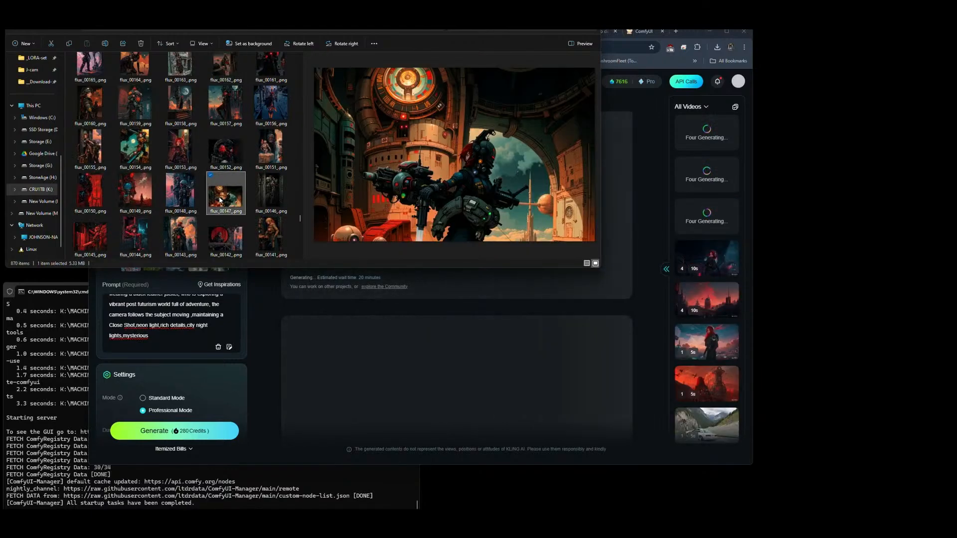
pyautogui.click(269, 231)
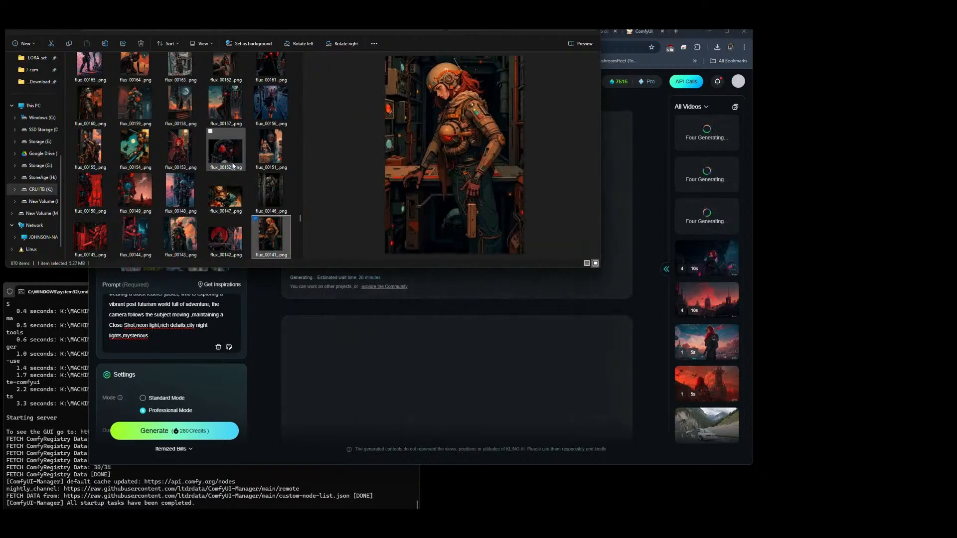
pyautogui.scroll(-6, 233, 166)
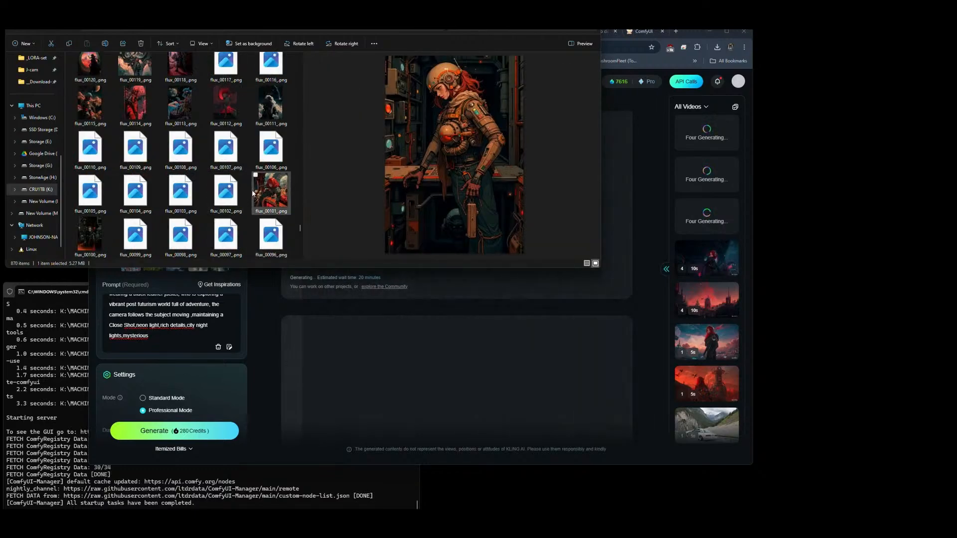
pyautogui.scroll(-3, 214, 149)
pyautogui.click(169, 93)
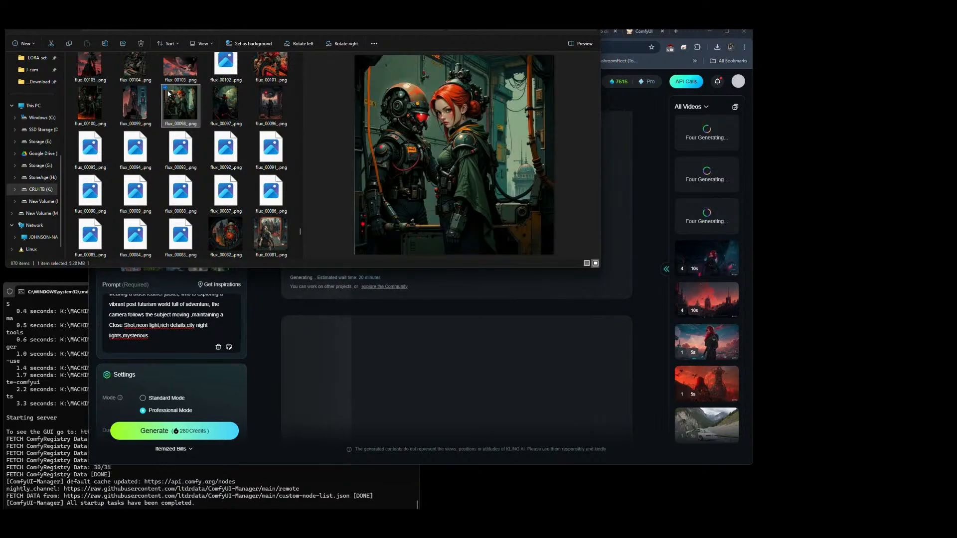
pyautogui.click(135, 105)
pyautogui.click(264, 188)
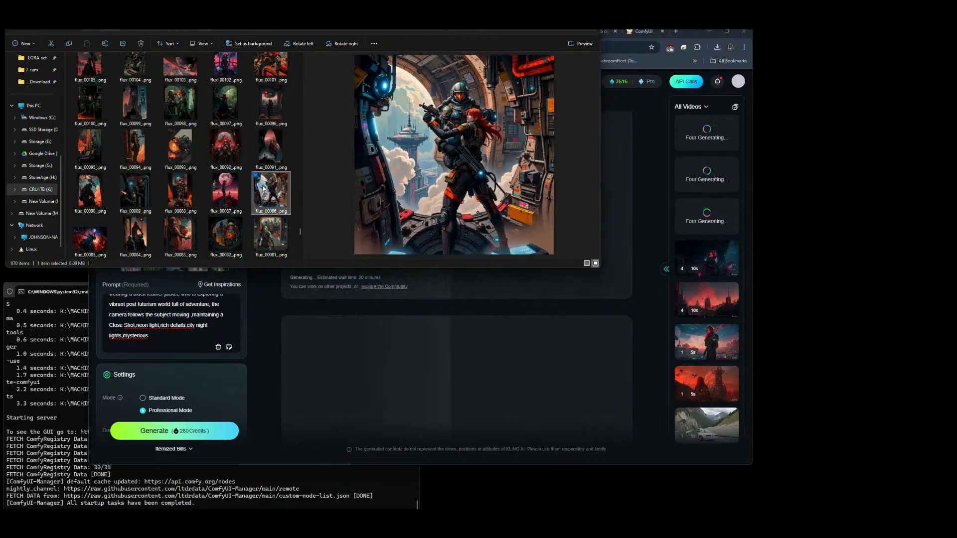
# Step: Go back to the newer images and preview flux_00629_.png, flux_00618_.png and flux_00617_.png
pyautogui.moveTo(300, 232); pyautogui.dragTo(301, 113)
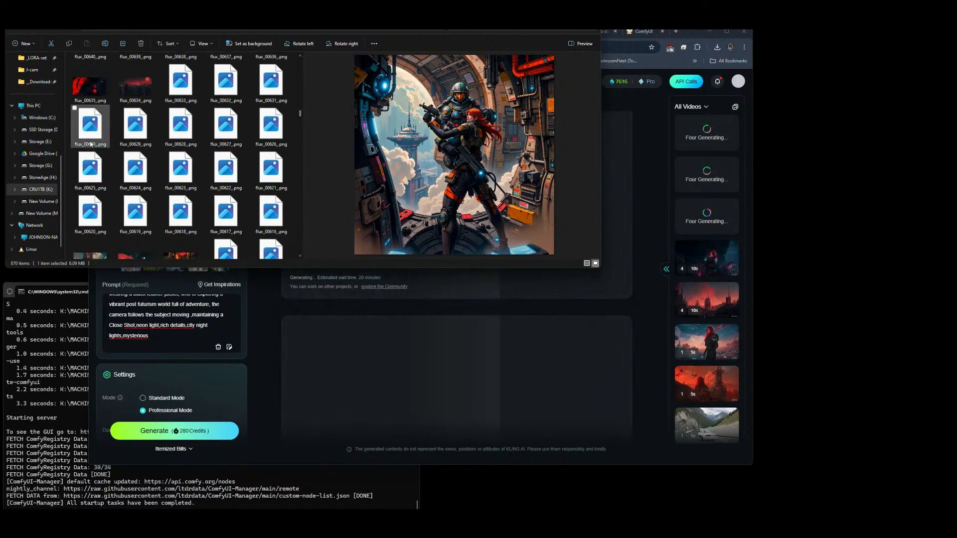
pyautogui.click(141, 129)
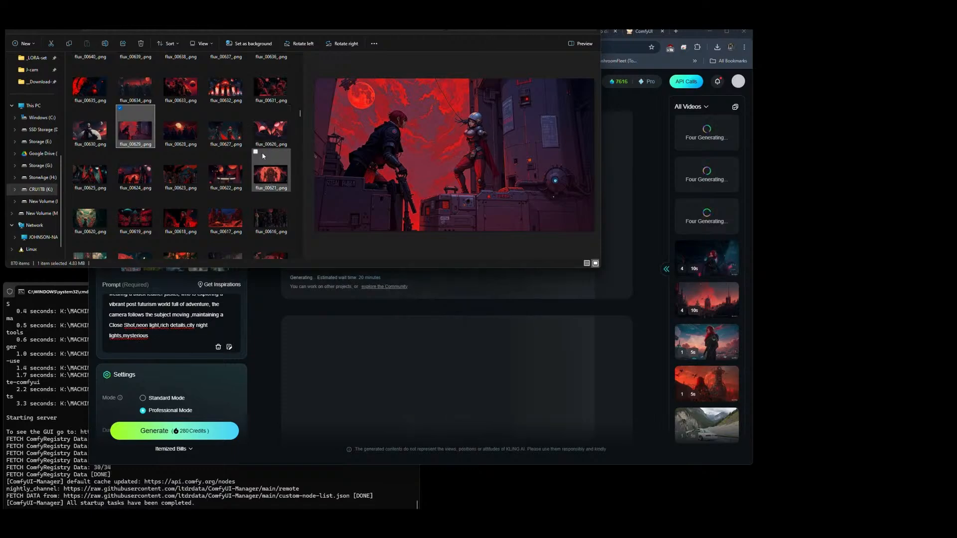
pyautogui.click(194, 213)
pyautogui.press('Right')
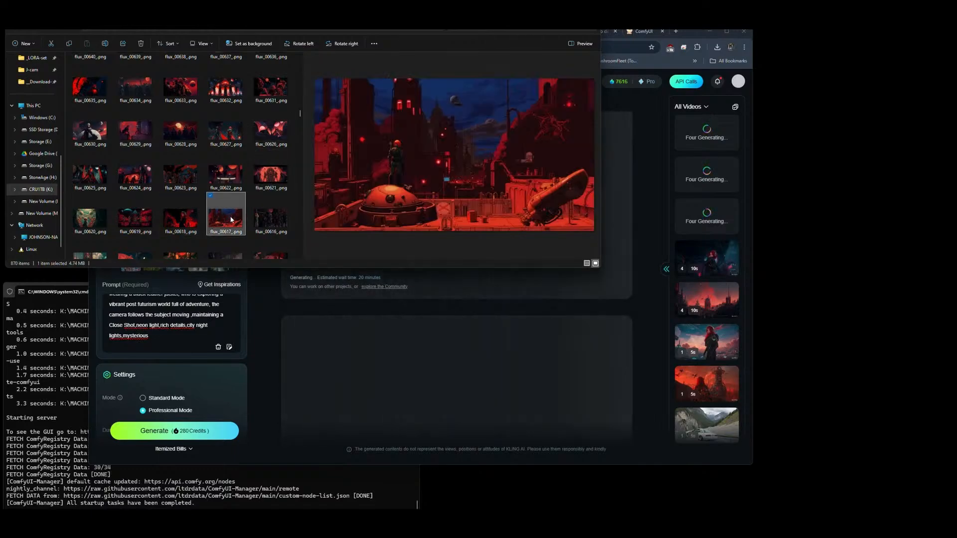
# Step: Compare the red-haired figure images between flux_00604_.png and flux_00591_.png as replacement candidates
pyautogui.scroll(-5, 196, 223)
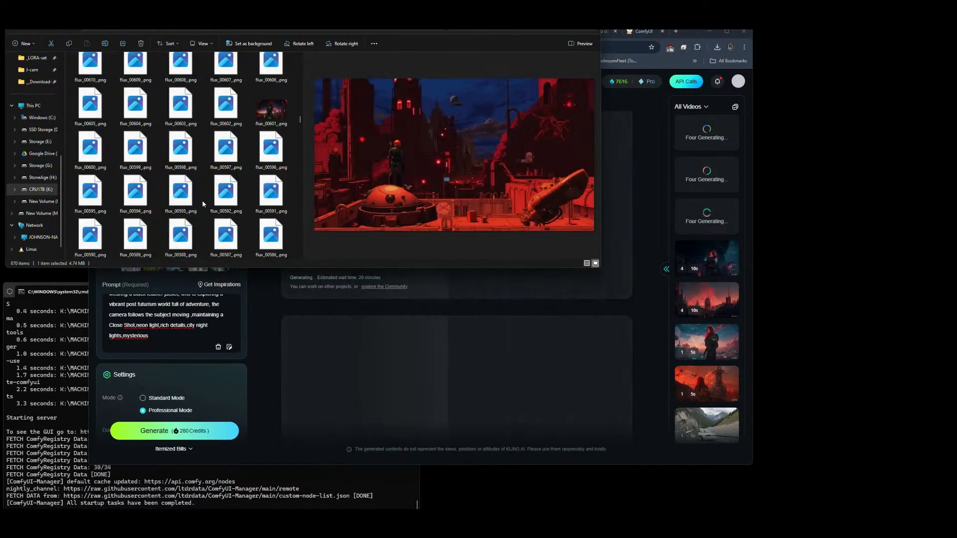
pyautogui.click(277, 105)
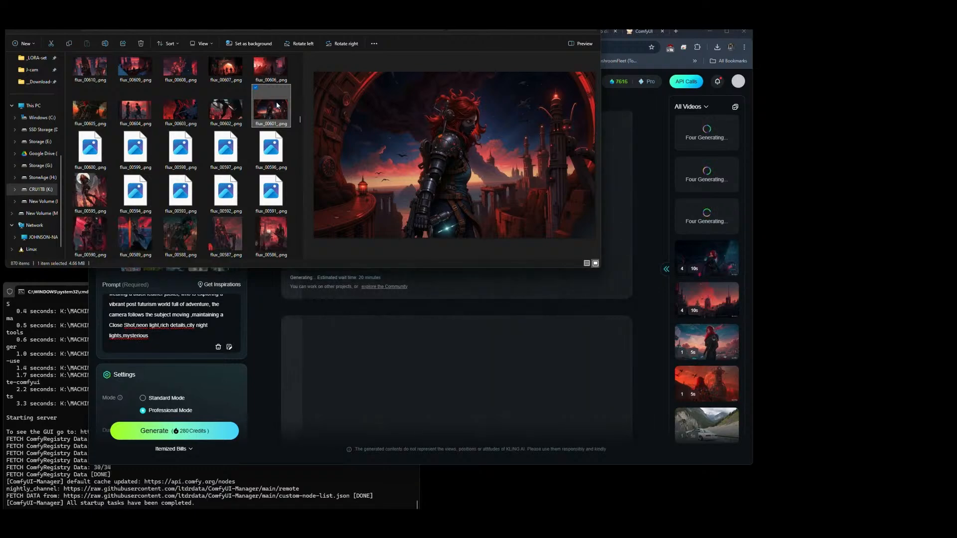
pyautogui.click(89, 194)
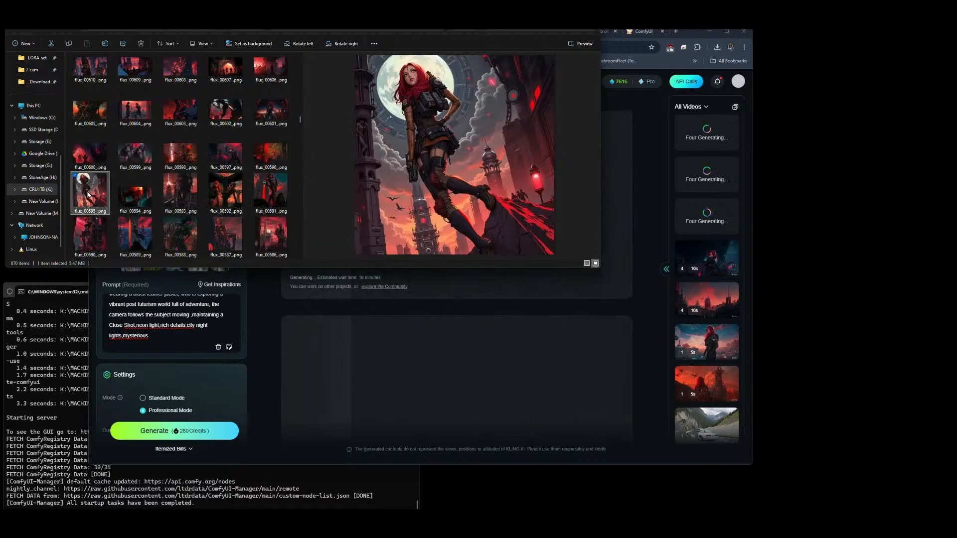
pyautogui.click(135, 116)
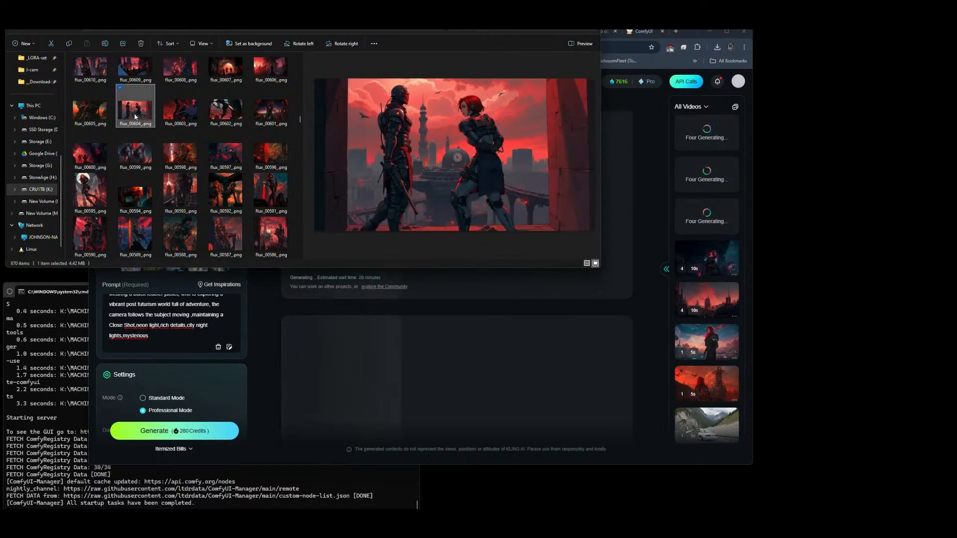
pyautogui.click(226, 201)
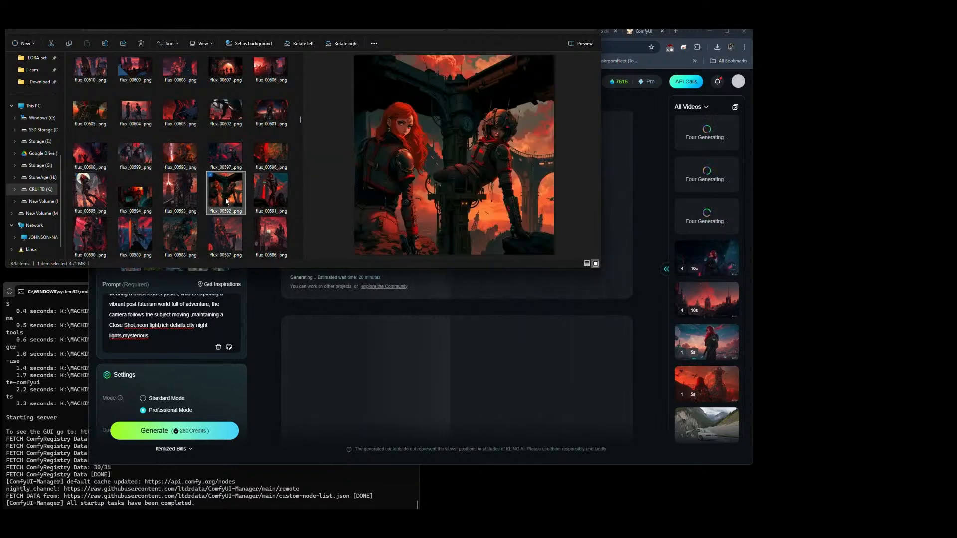
pyautogui.click(276, 198)
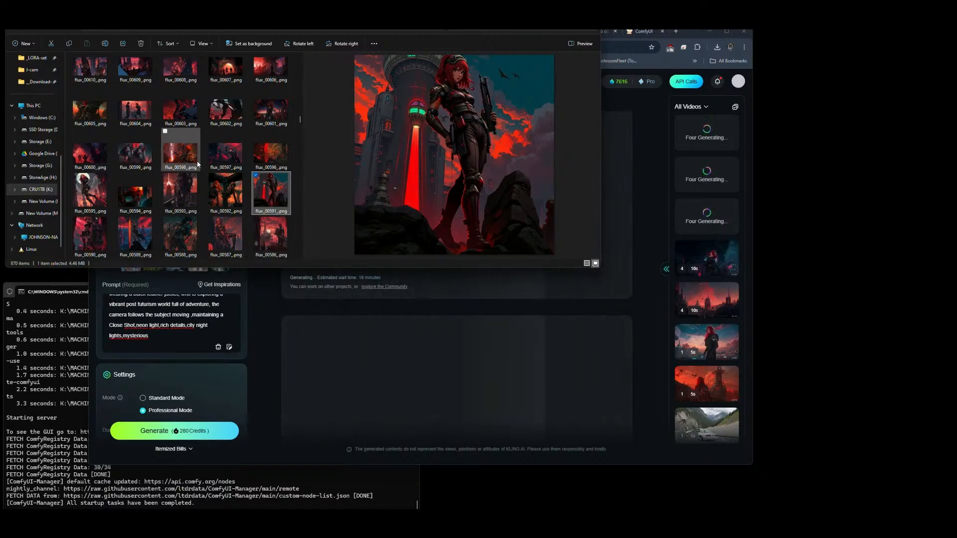
# Step: Find flux_00577_.png, the red-haired woman before a red arch, and use it to replace the third Elements image in Kling AI
pyautogui.scroll(-2, 154, 239)
pyautogui.click(94, 189)
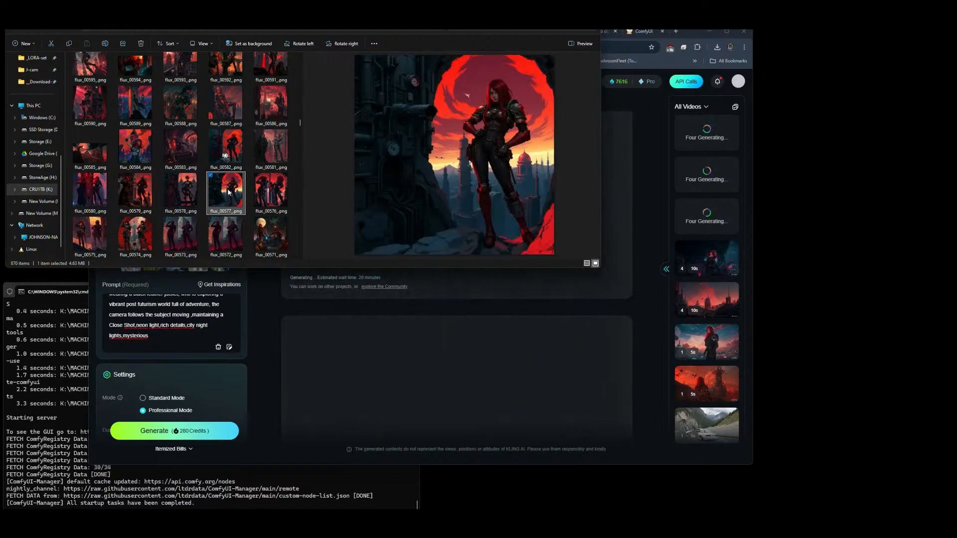
pyautogui.hotkey('alt', 'Tab')
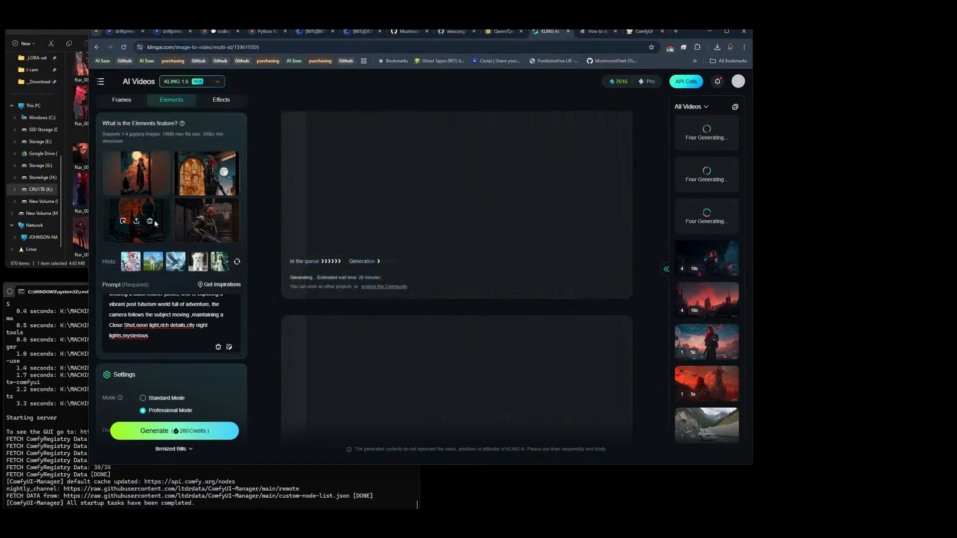
pyautogui.click(152, 222)
pyautogui.hotkey('alt', 'Tab')
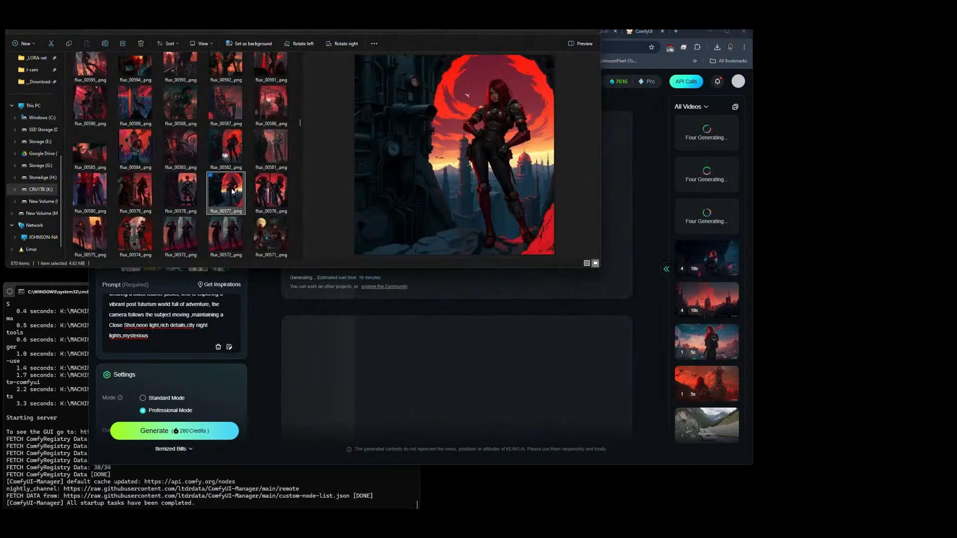
pyautogui.moveTo(232, 191); pyautogui.dragTo(139, 217)
pyautogui.hotkey('alt', 'Tab')
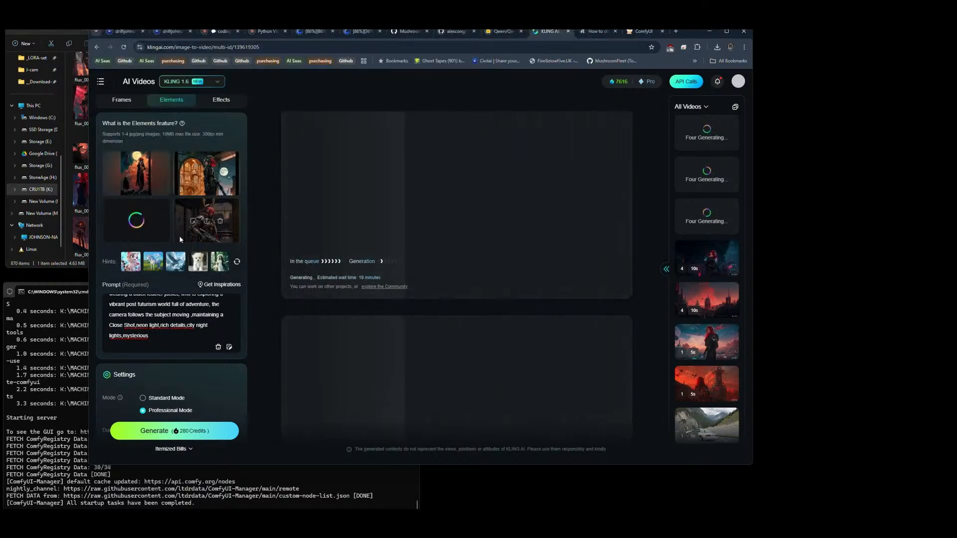
# Step: Return to File Explorer and compare flux_00557_.png, flux_00552_.png and flux_00546_.png as further reference candidates
pyautogui.hotkey('alt', 'Tab')
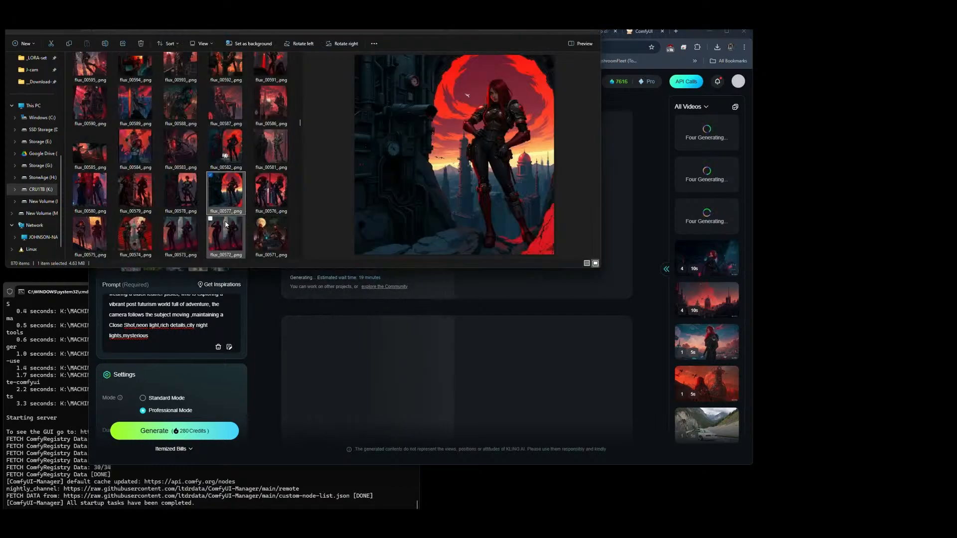
pyautogui.scroll(-3, 251, 201)
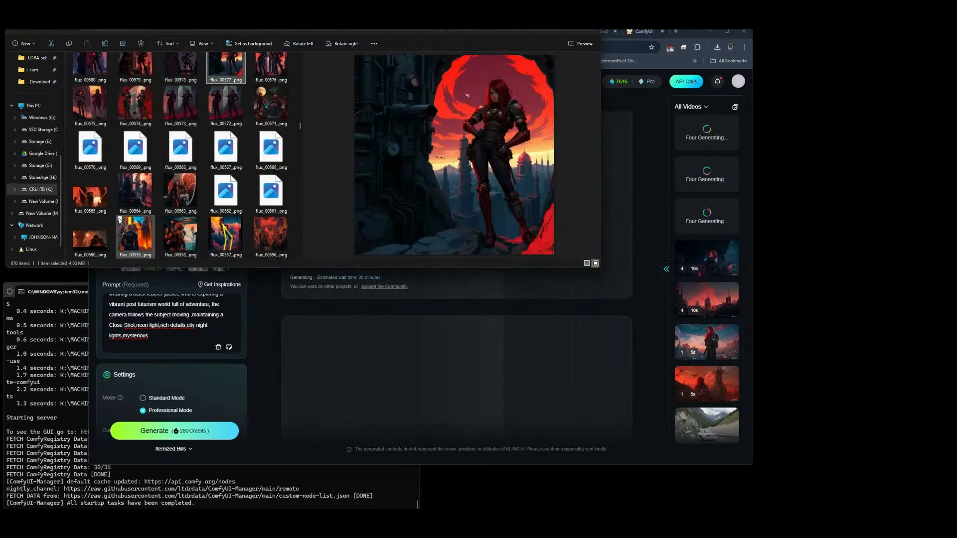
pyautogui.click(230, 239)
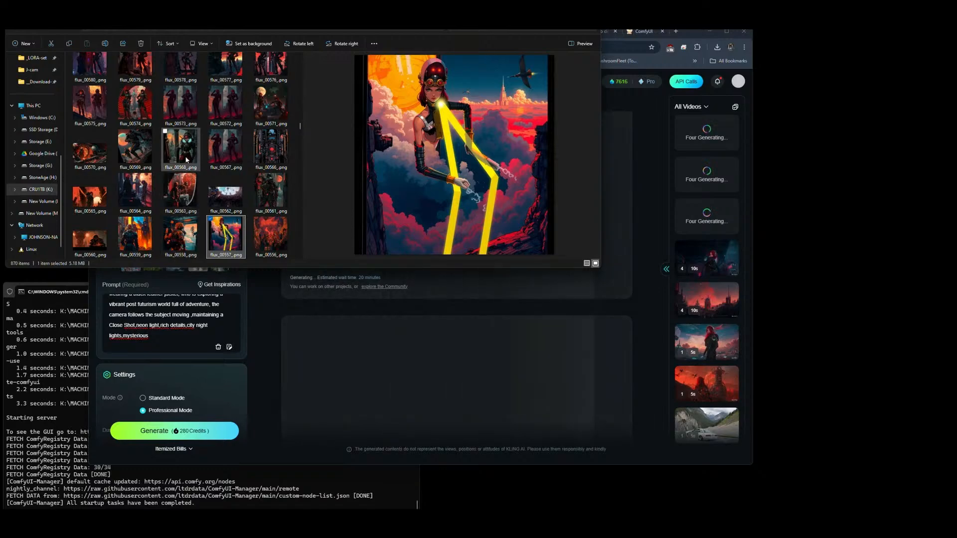
pyautogui.scroll(-3, 187, 159)
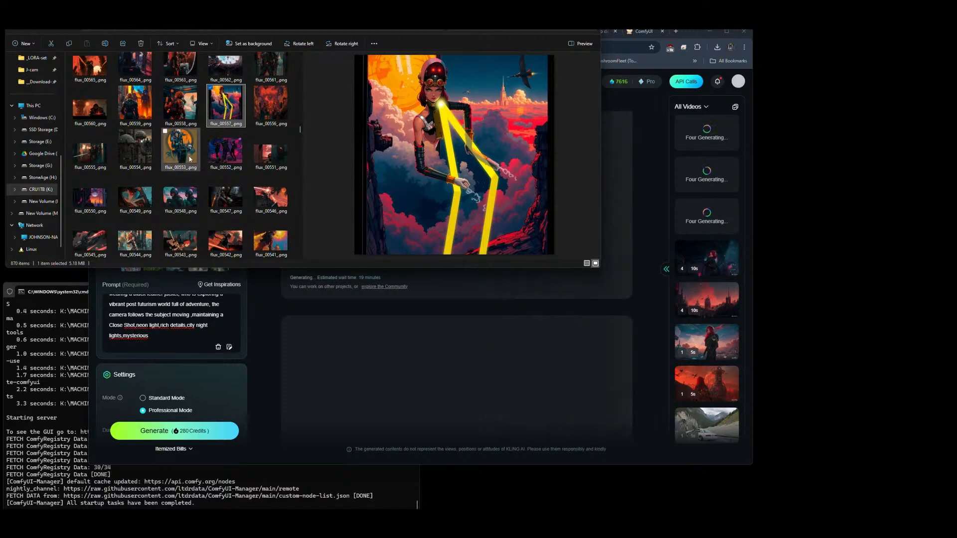
pyautogui.click(220, 156)
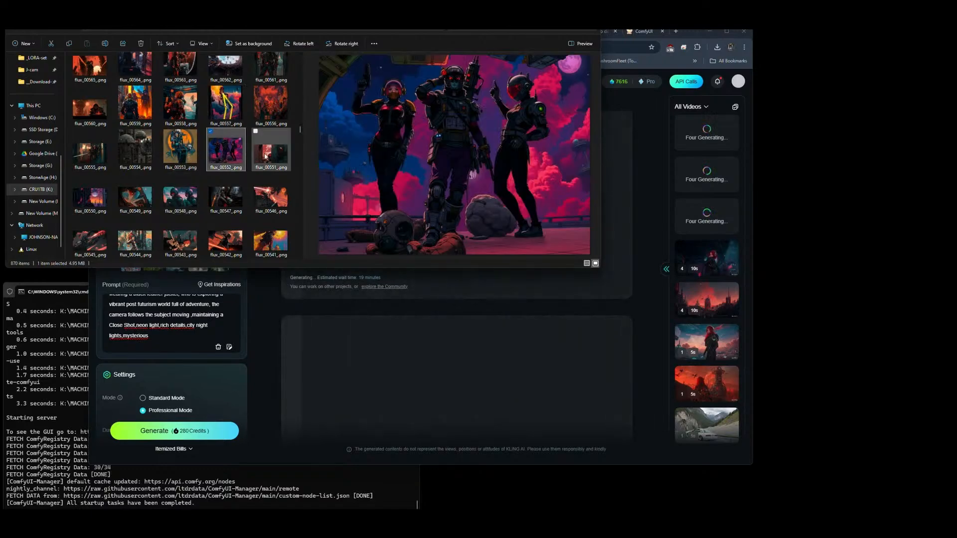
pyautogui.click(261, 209)
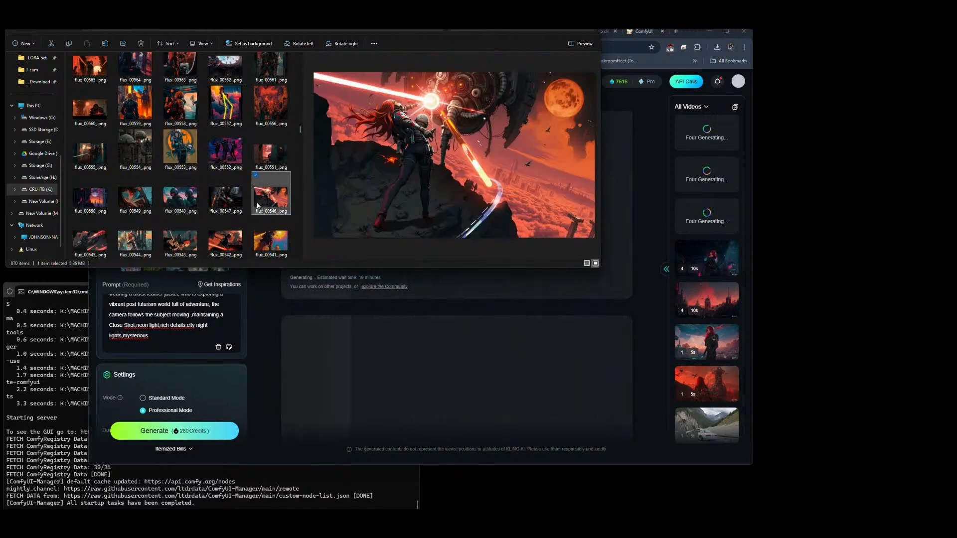
# Step: Preview flux_00514_.png, flux_00516_.png and flux_00518_.png among the older output images as reference candidates
pyautogui.scroll(-5, 258, 206)
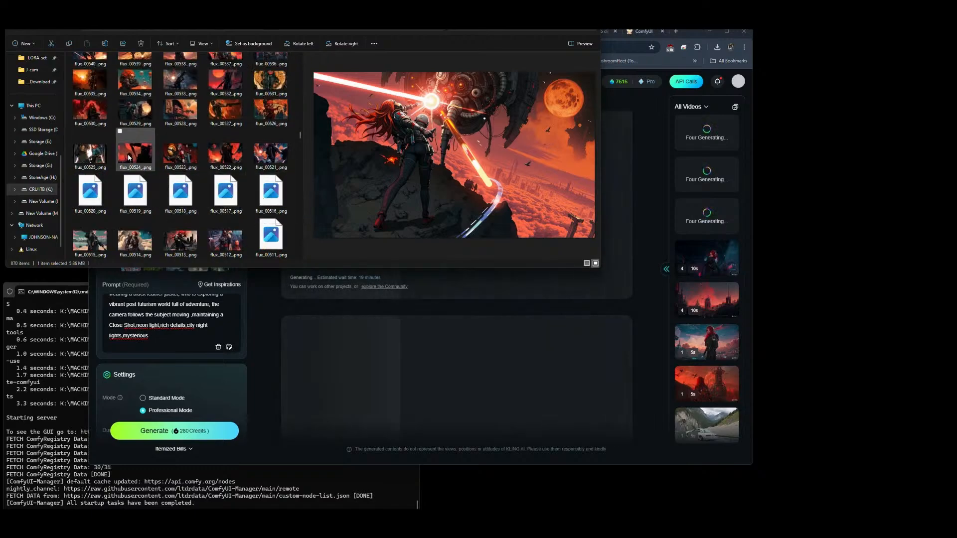
pyautogui.click(140, 239)
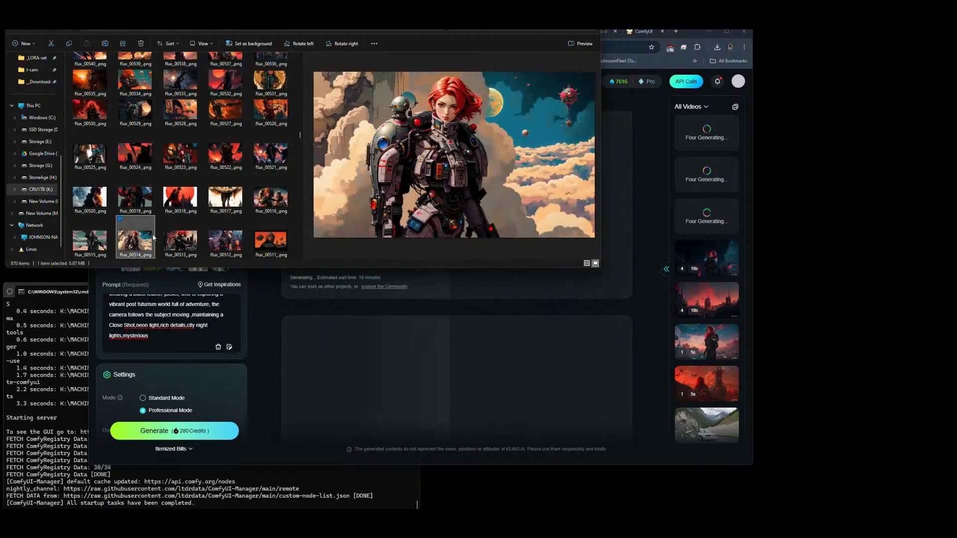
pyautogui.click(271, 197)
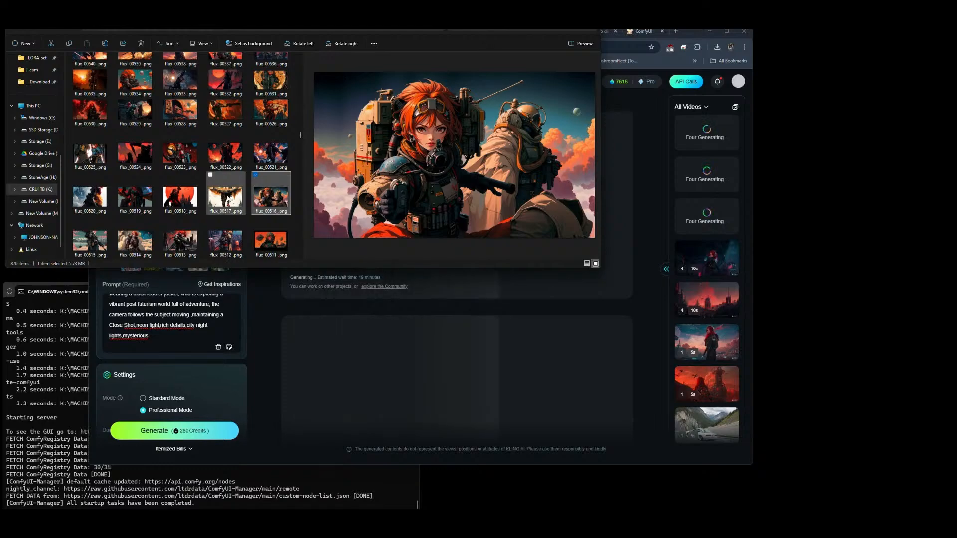
pyautogui.click(227, 198)
pyautogui.click(160, 199)
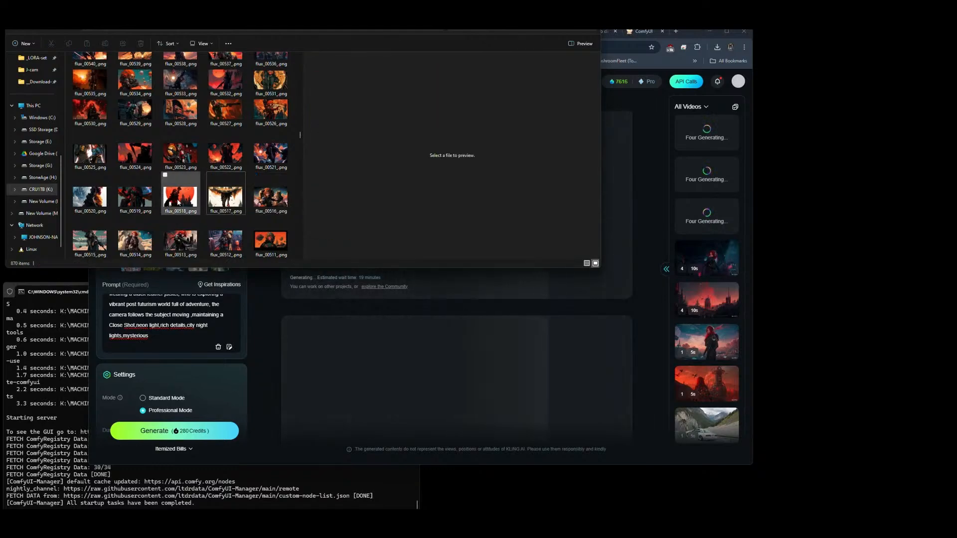
# Step: Go further down to the older images and preview flux_00489_.png, flux_00488_.png and flux_00491_.png
pyautogui.scroll(-2, 193, 189)
pyautogui.scroll(-2, 193, 190)
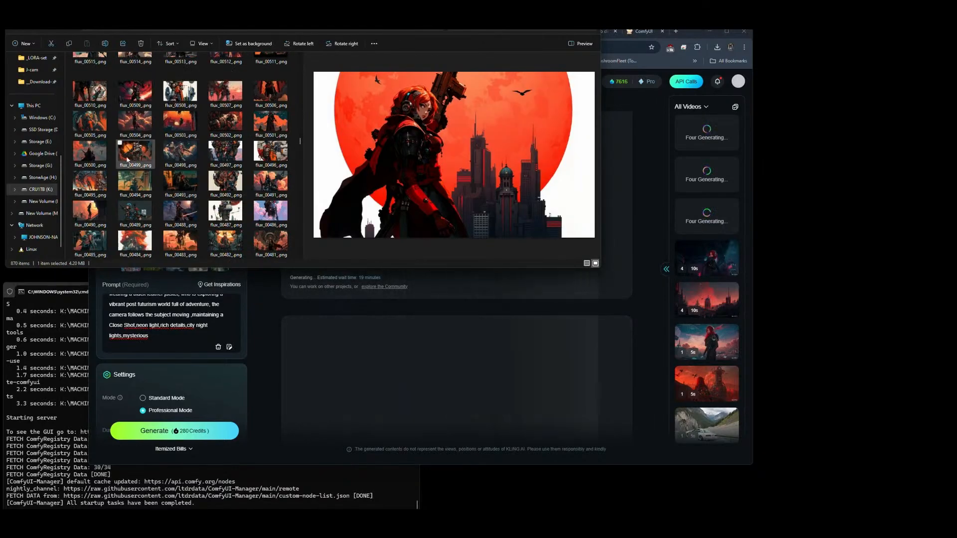
pyautogui.click(134, 218)
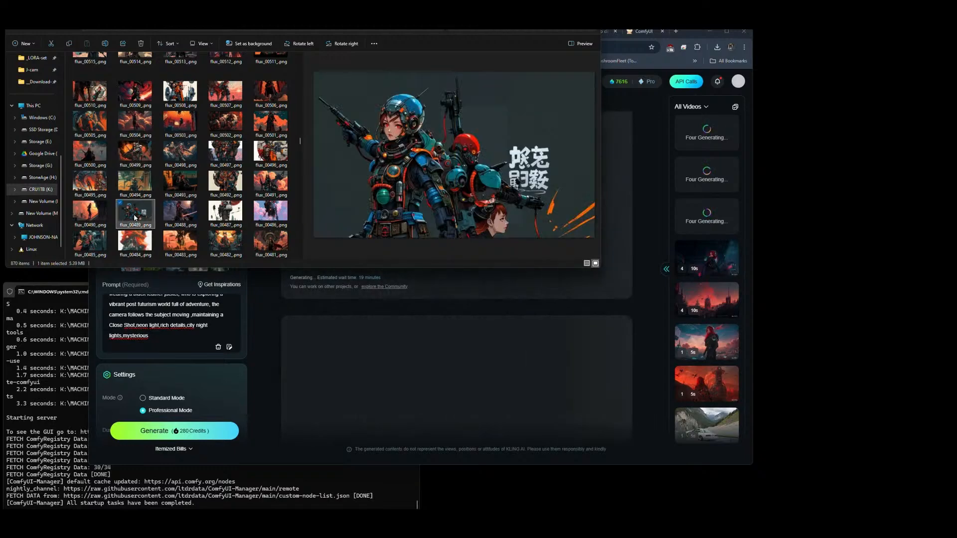
pyautogui.click(183, 211)
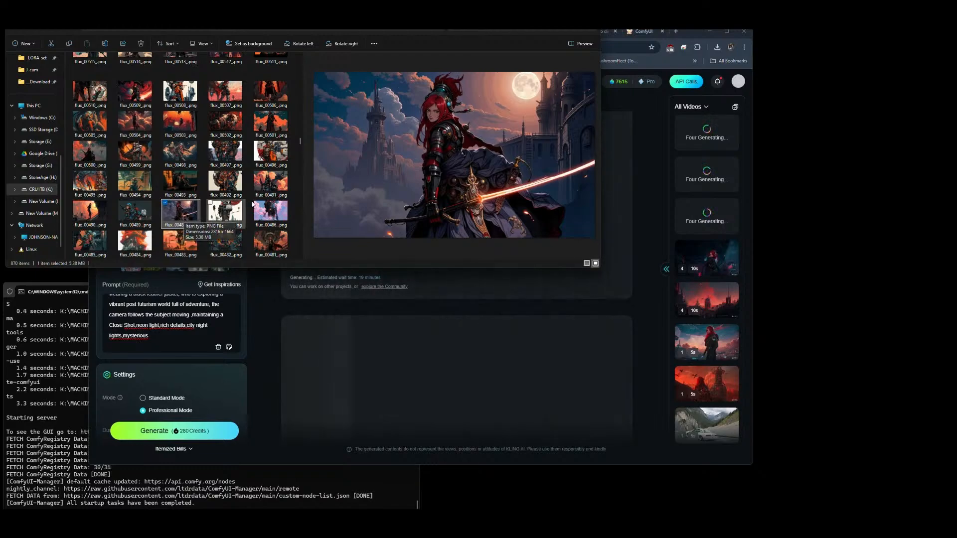
pyautogui.click(271, 187)
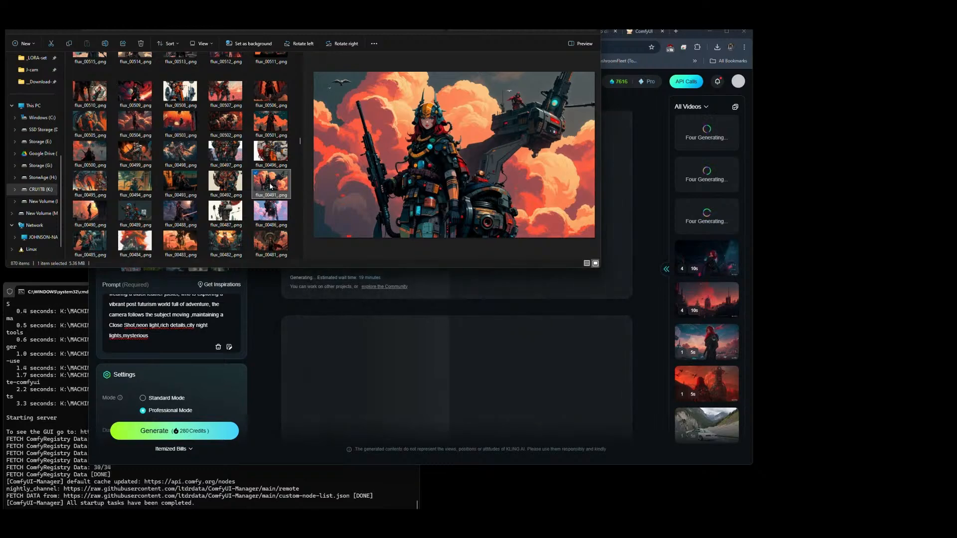
# Step: Compare flux_00481_.png with flux_00482_.png and select flux_00481_.png, the red-caped woman before the ornate round machine
pyautogui.rightClick(273, 210)
pyautogui.press('Escape')
pyautogui.click(274, 239)
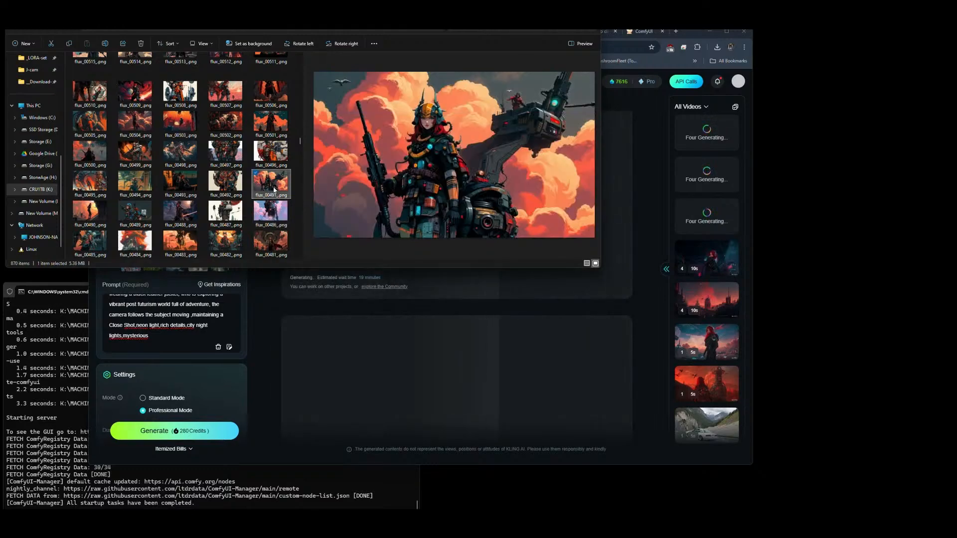
pyautogui.click(209, 242)
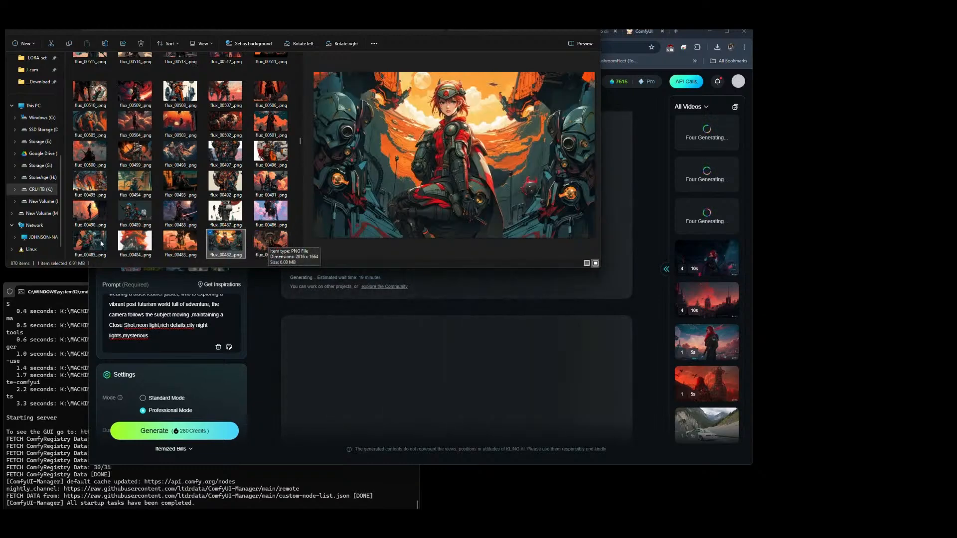
pyautogui.click(264, 242)
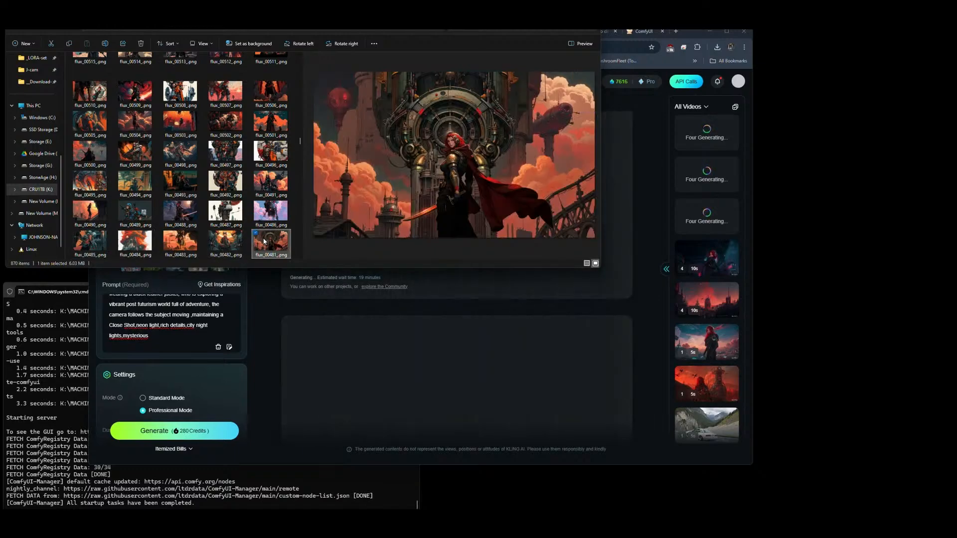
# Step: Replace the fourth Elements image in Kling AI with flux_00481_.png and start the Professional Mode video generation
pyautogui.click(262, 275)
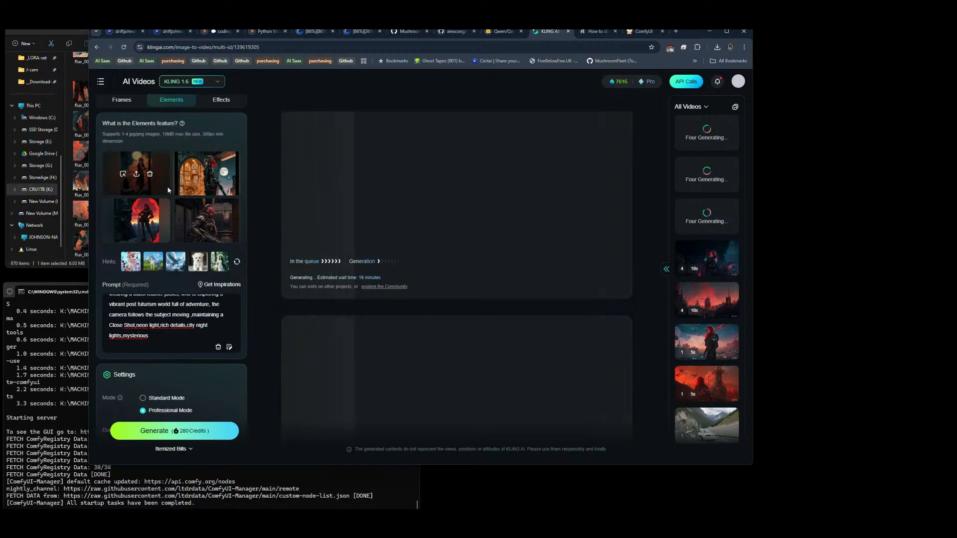
pyautogui.moveTo(230, 223)
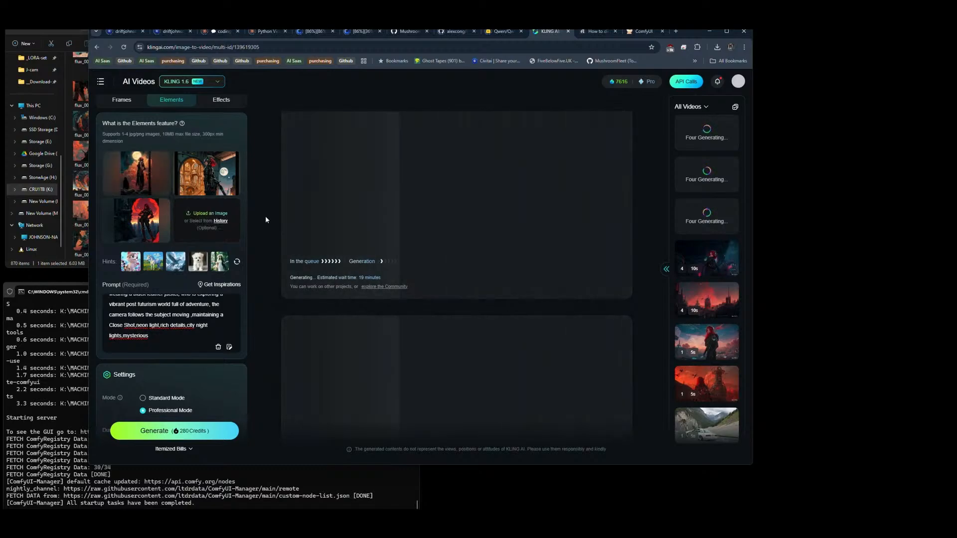
pyautogui.hotkey('alt', 'Tab')
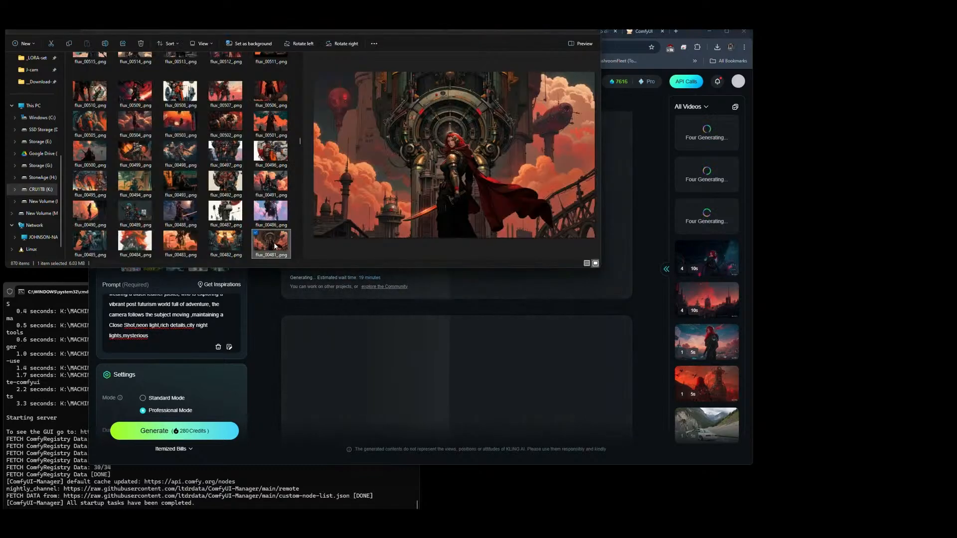
pyautogui.moveTo(274, 246); pyautogui.dragTo(224, 230)
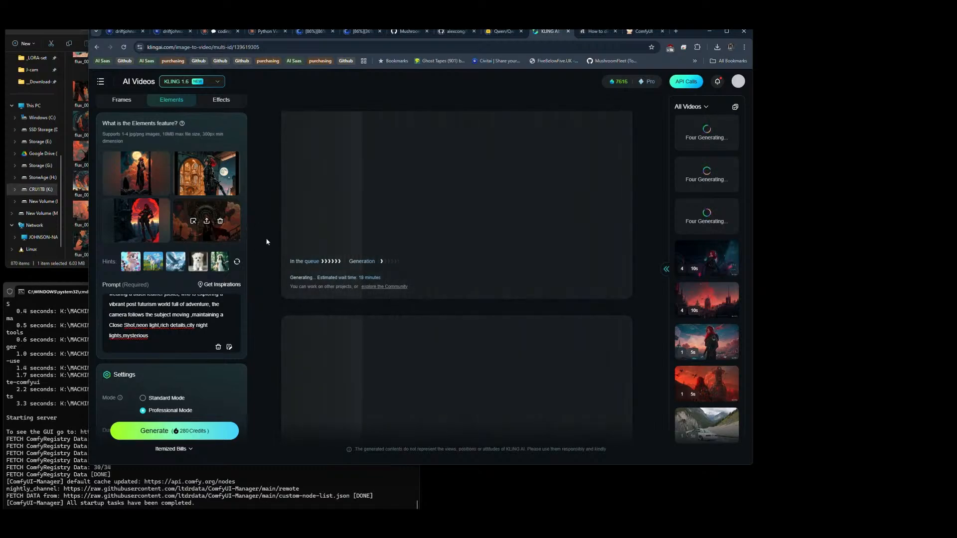
pyautogui.click(197, 431)
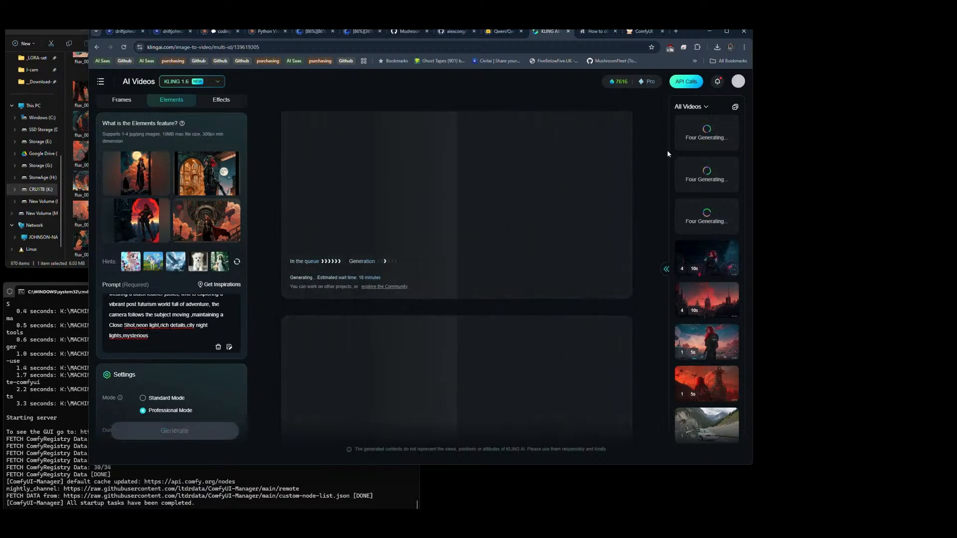
pyautogui.click(682, 147)
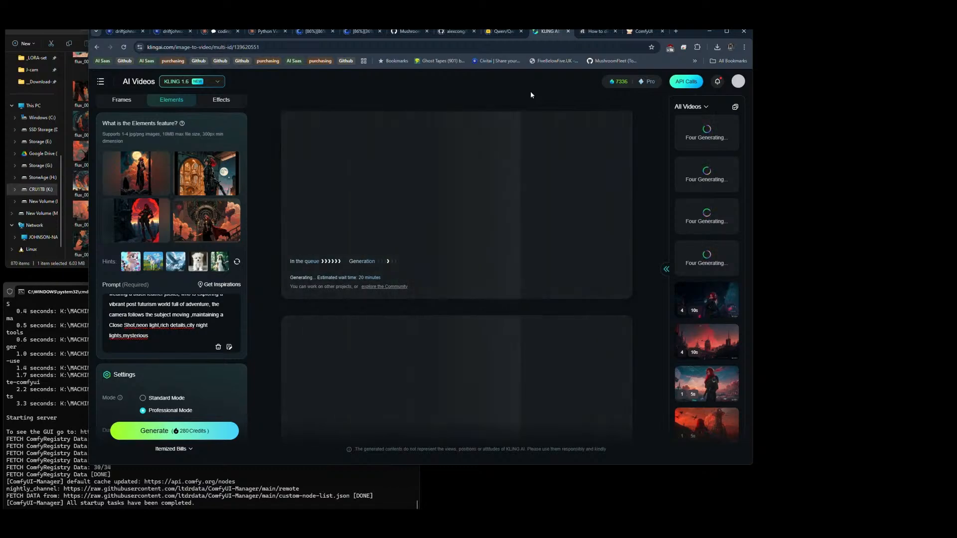
# Step: Switch to VS Code and review the node import blocks in __init__.py up to the ToadVideoFrameManipulator block
pyautogui.moveTo(294, 521)
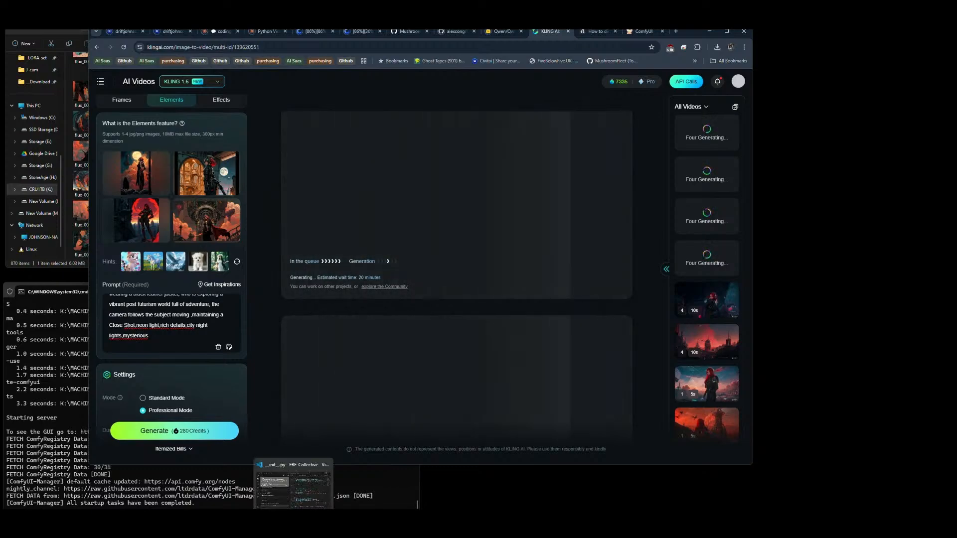
pyautogui.click(293, 522)
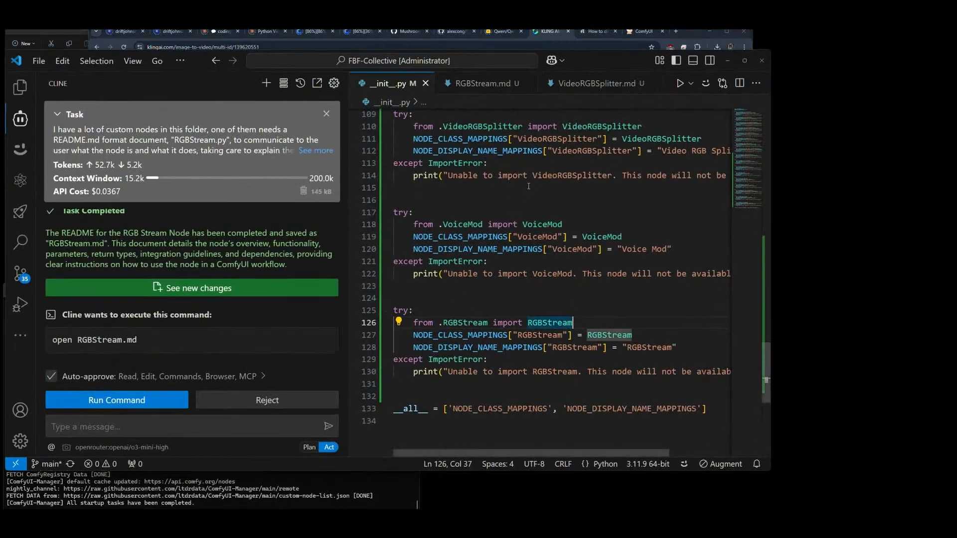
pyautogui.scroll(15, 529, 272)
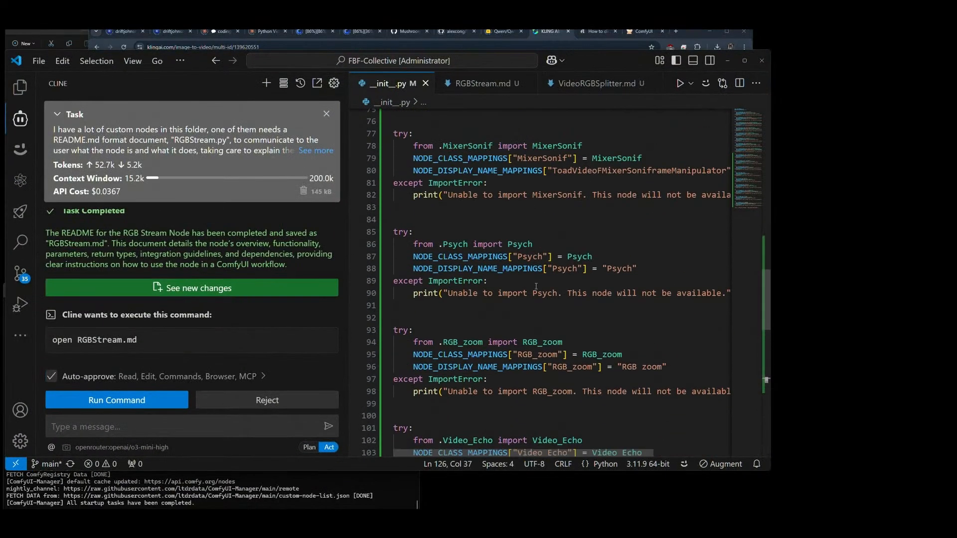
pyautogui.scroll(13, 536, 287)
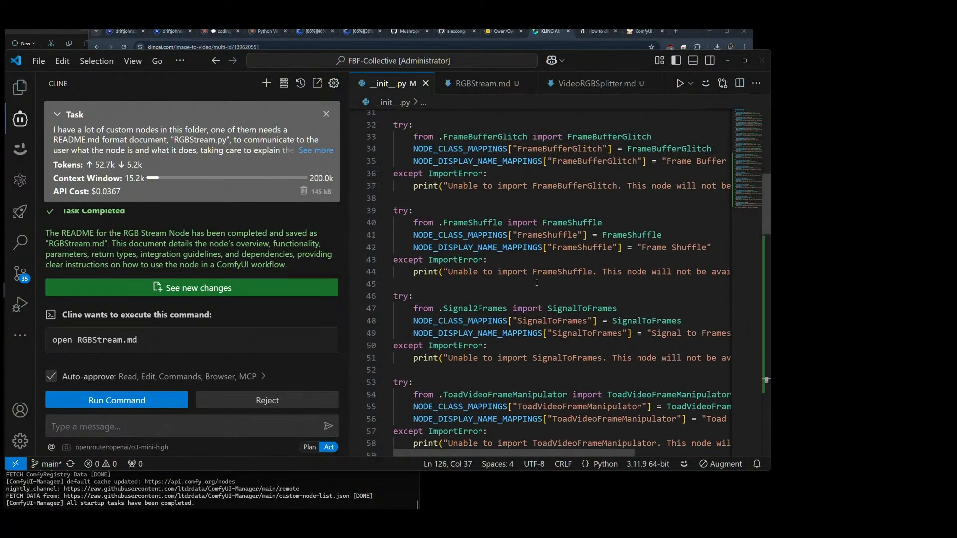
pyautogui.scroll(-6, 537, 283)
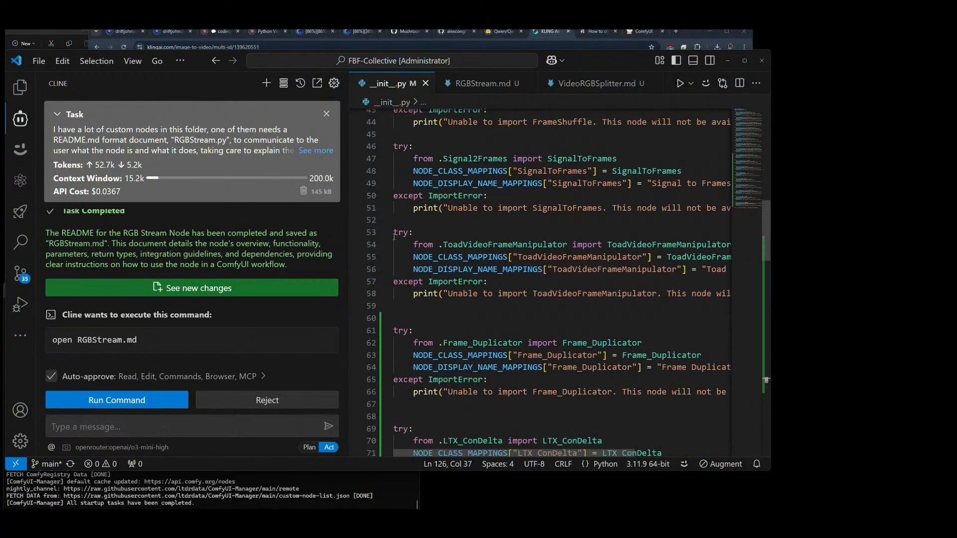
pyautogui.moveTo(394, 234); pyautogui.dragTo(498, 294)
pyautogui.click(509, 306)
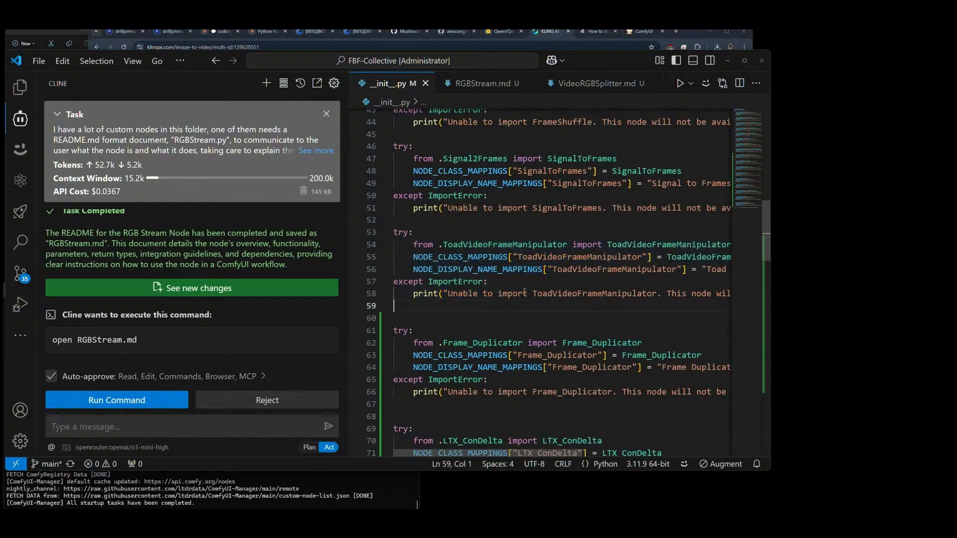
# Step: Read through the added import blocks in __init__.py, from Frame_Duplicator down to RGBStream and the __all__ line
pyautogui.scroll(-4, 576, 226)
pyautogui.scroll(-2, 575, 226)
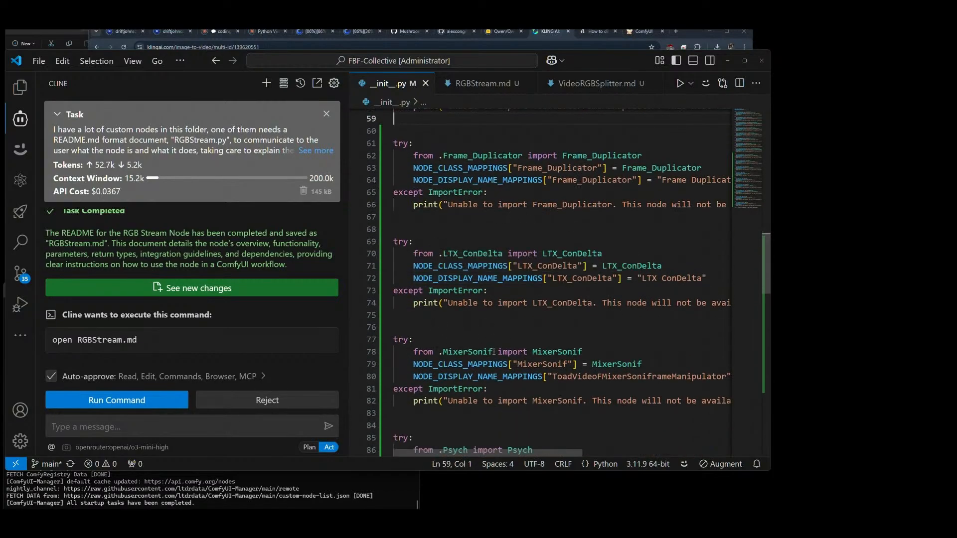
pyautogui.scroll(-4, 493, 352)
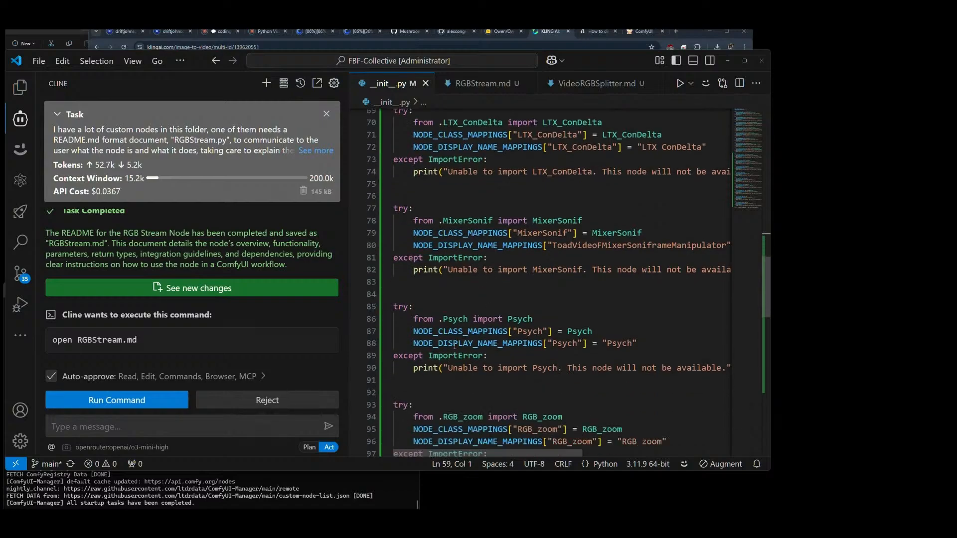
pyautogui.scroll(-3, 455, 342)
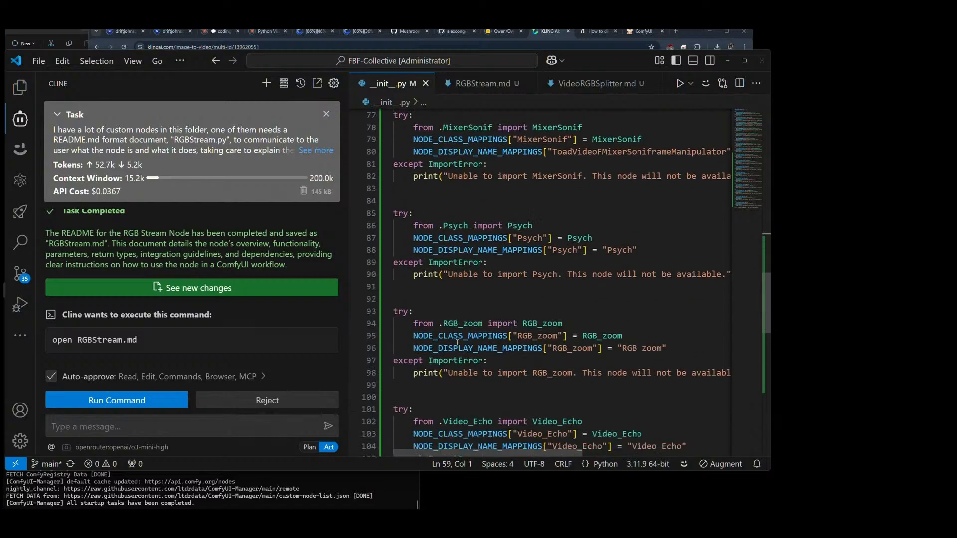
pyautogui.scroll(-8, 457, 343)
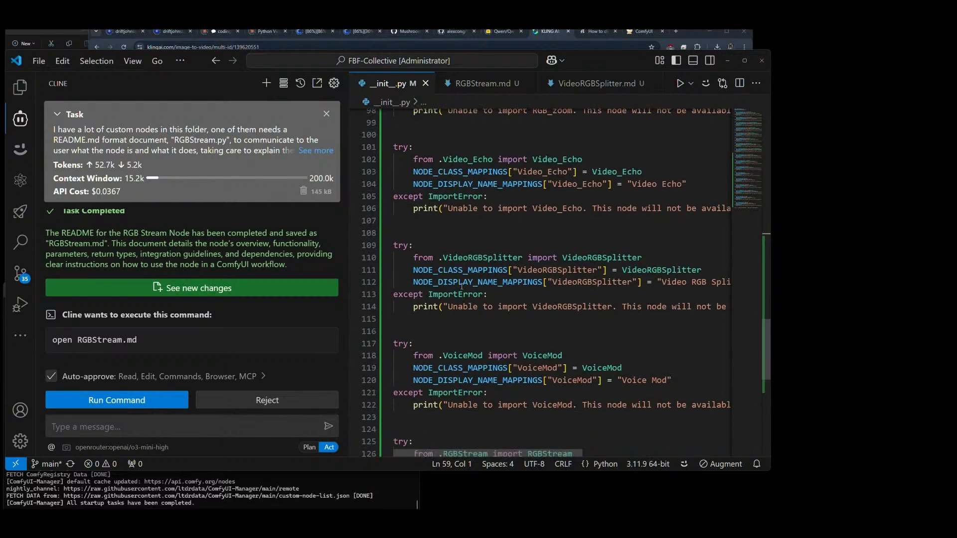
pyautogui.scroll(-6, 462, 286)
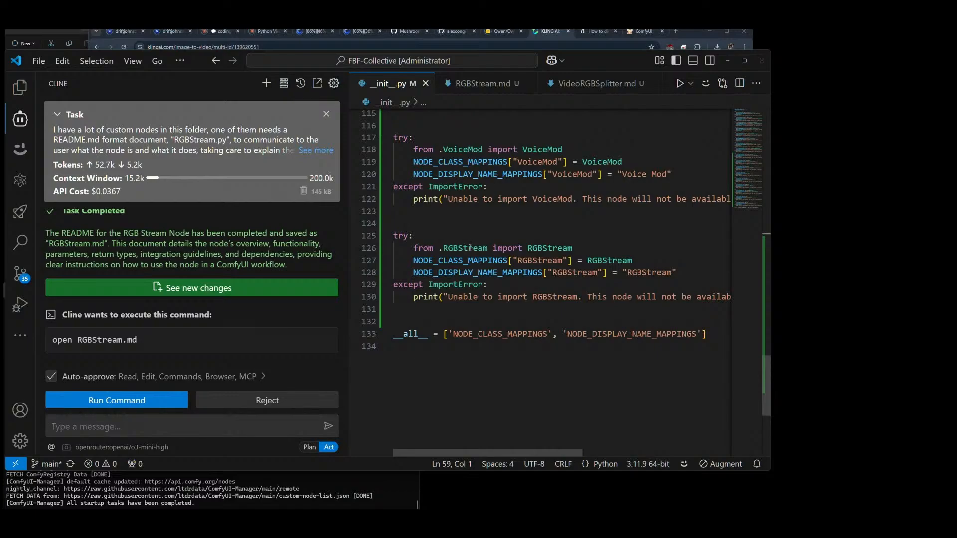
# Step: Show the FBF-Collective file list, view FrameShuffle.md and FrameBufferGlitch.md, and look over the remaining node files
pyautogui.click(20, 87)
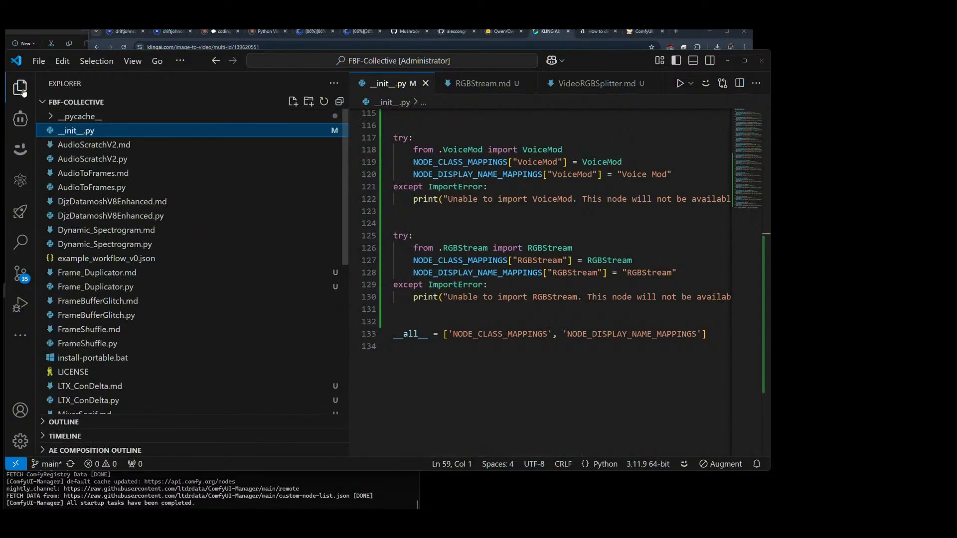
pyautogui.click(86, 331)
pyautogui.click(101, 302)
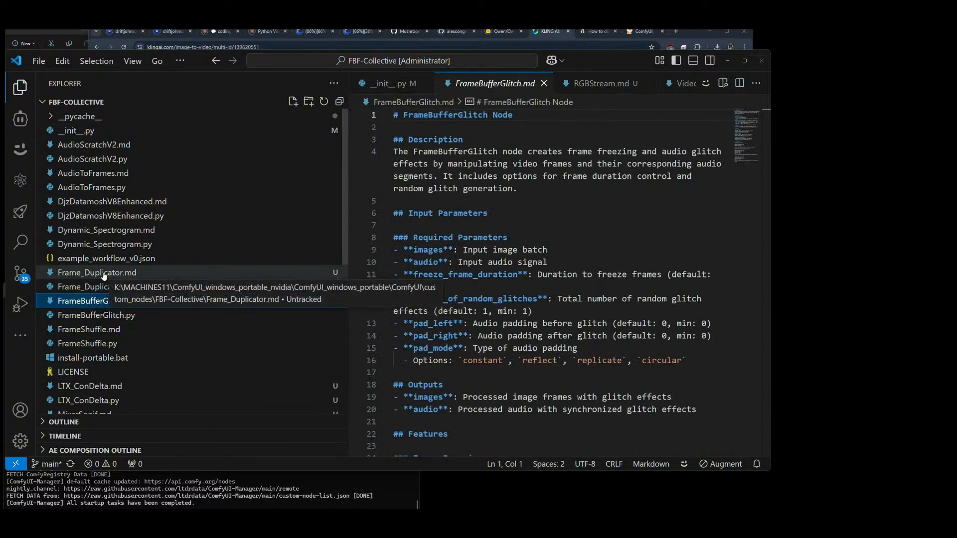
pyautogui.scroll(-7, 115, 279)
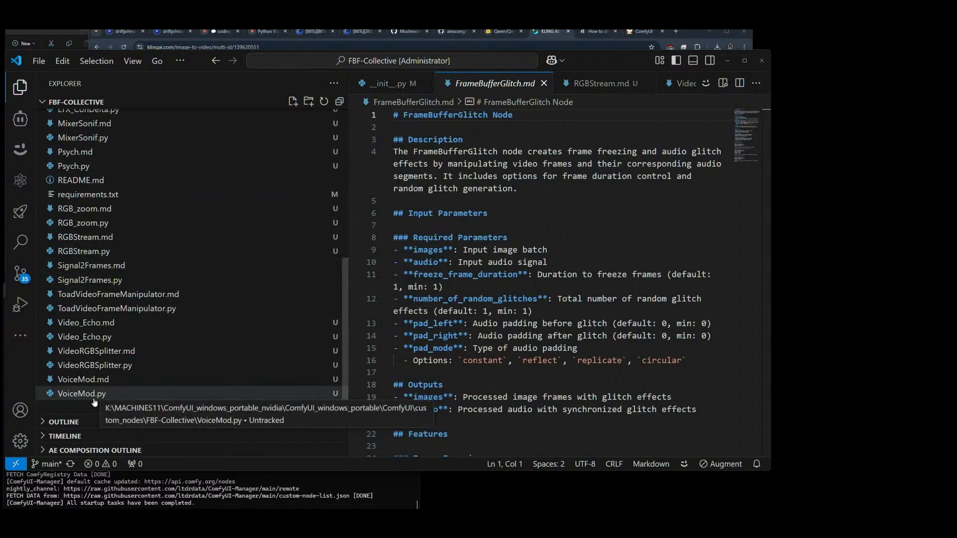
# Step: Open RGBStream.md and read its overview, parameters, return types, and integration and example code sections
pyautogui.click(94, 238)
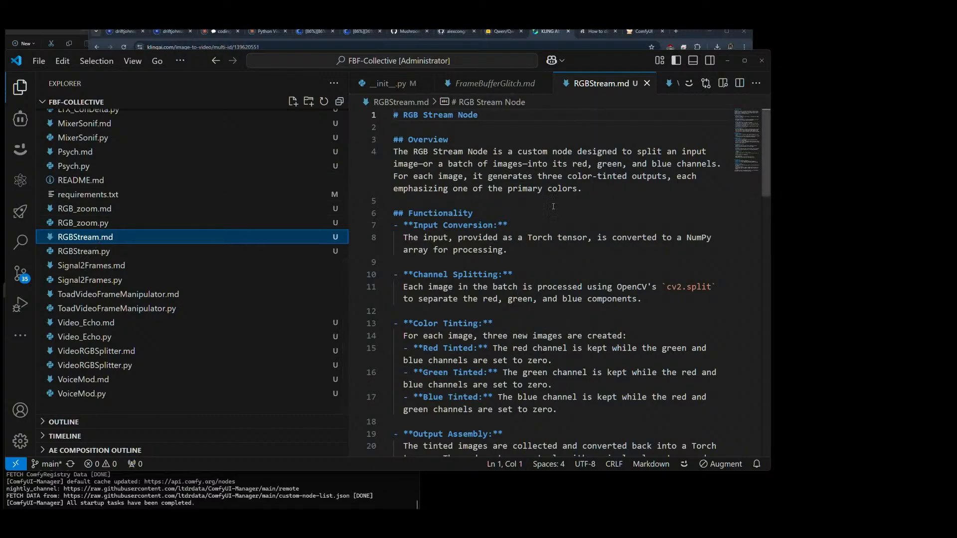
pyautogui.scroll(-8, 553, 206)
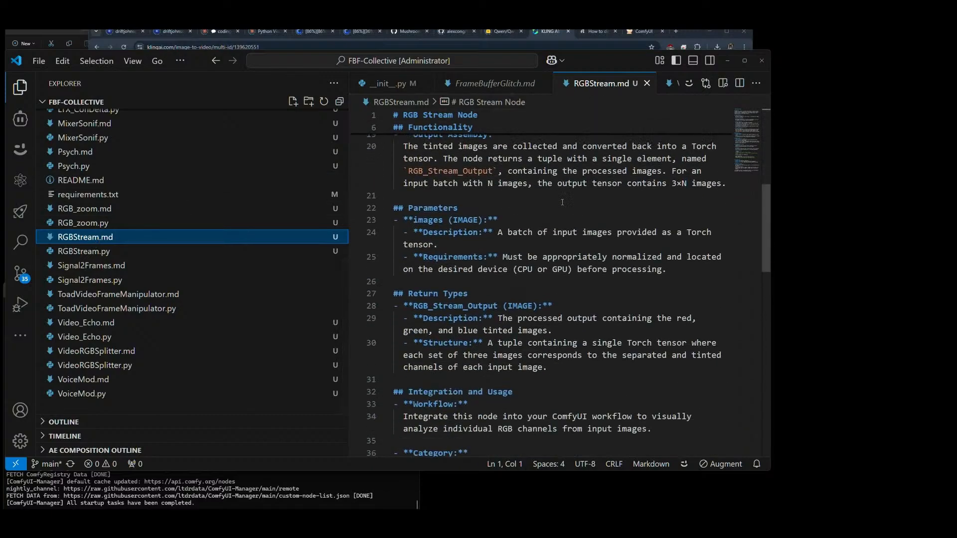
pyautogui.scroll(-3, 562, 202)
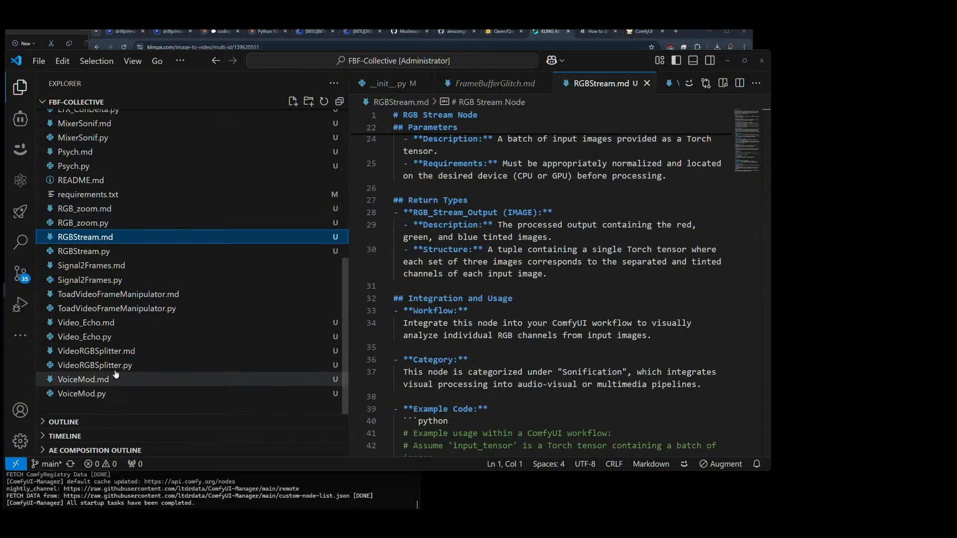
pyautogui.scroll(-5, 545, 346)
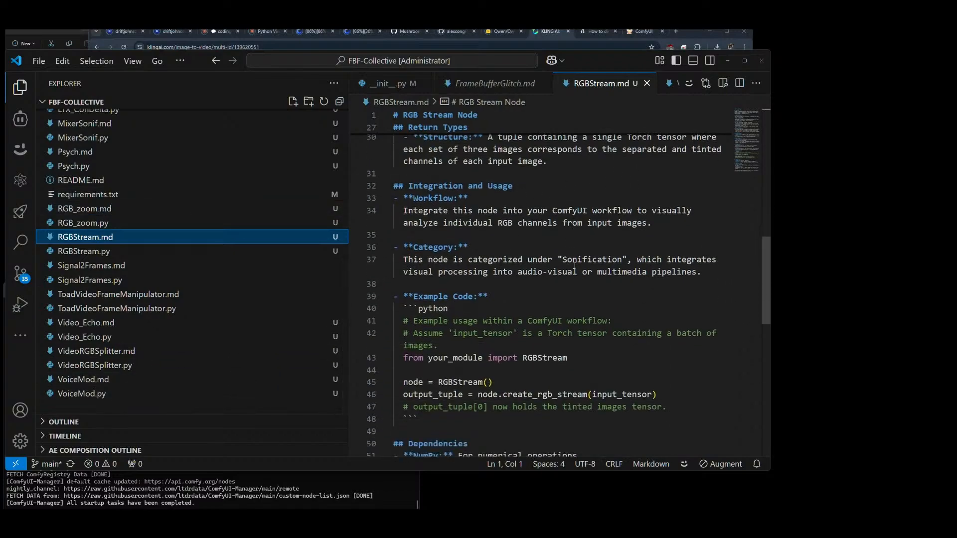
# Step: Close RGBStream.md, FrameBufferGlitch.md, VideoRGBSplitter.md, Frame_Duplicator.md and the other open documentation files, keeping only __init__.py open
pyautogui.scroll(8, 574, 265)
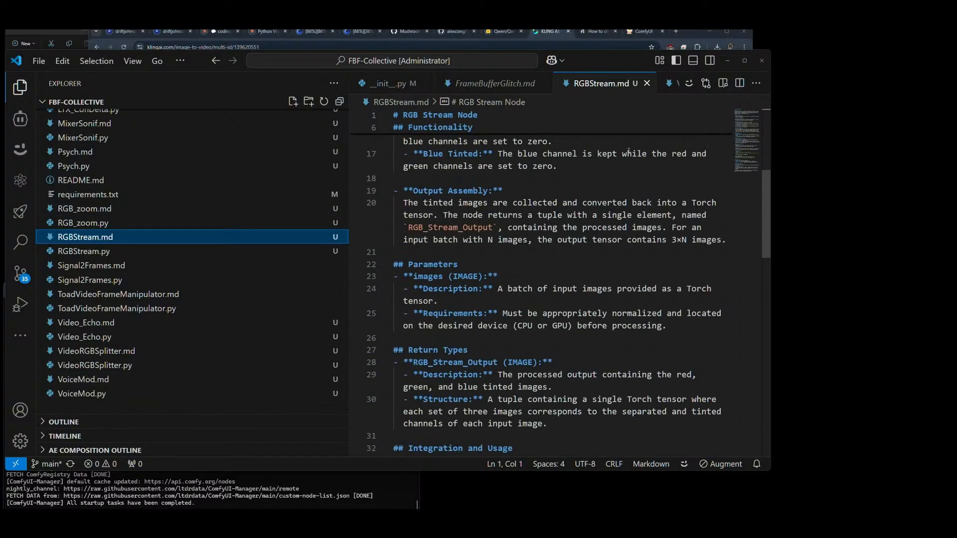
pyautogui.click(646, 84)
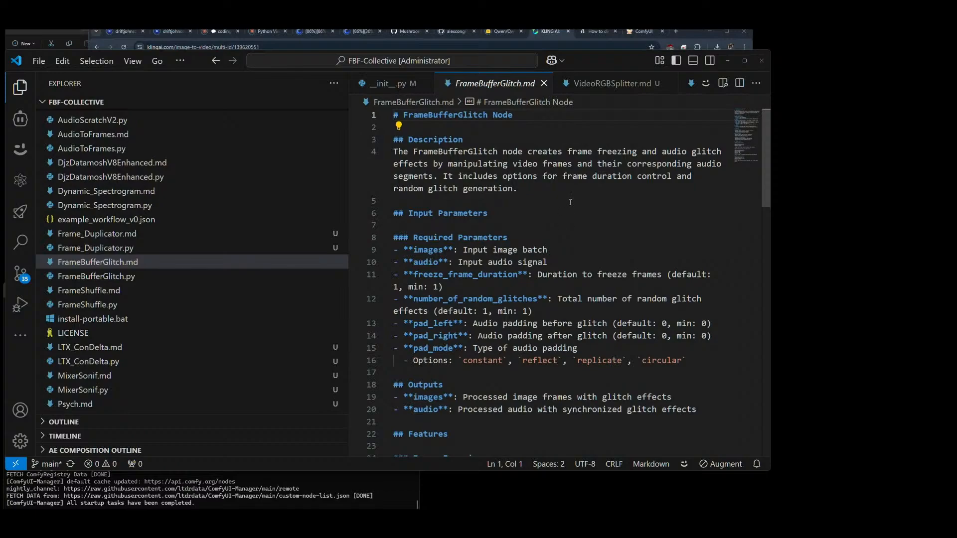
pyautogui.click(543, 84)
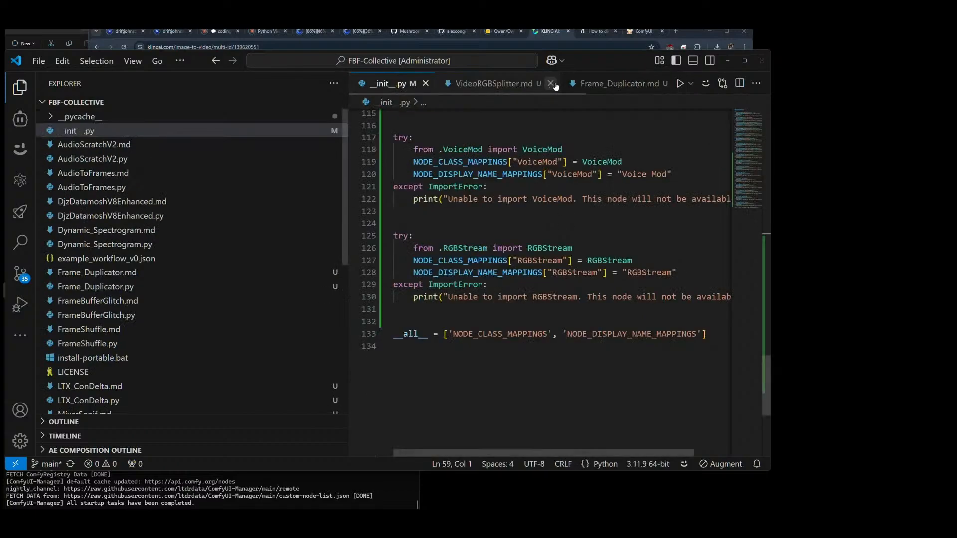
pyautogui.click(551, 84)
pyautogui.click(551, 84)
pyautogui.click(526, 84)
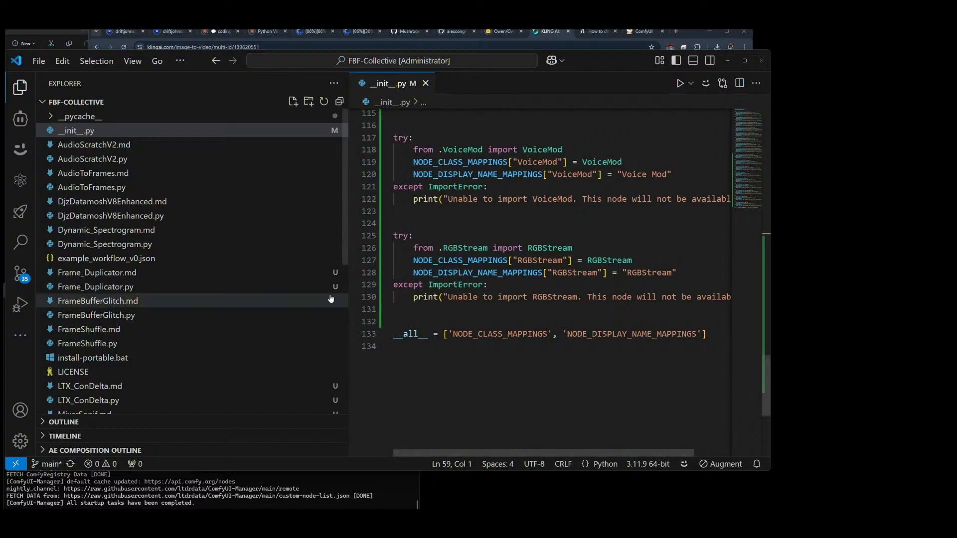
# Step: Look through the FBF-Collective file list, from the frame and spectrogram nodes down to the VoiceMod files
pyautogui.scroll(-1, 120, 364)
pyautogui.scroll(-6, 121, 360)
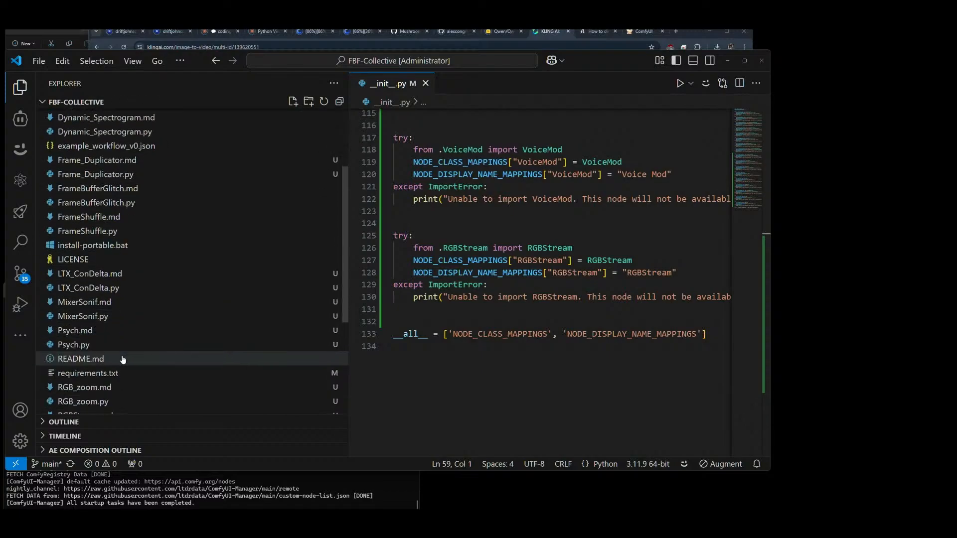
pyautogui.scroll(-1, 122, 354)
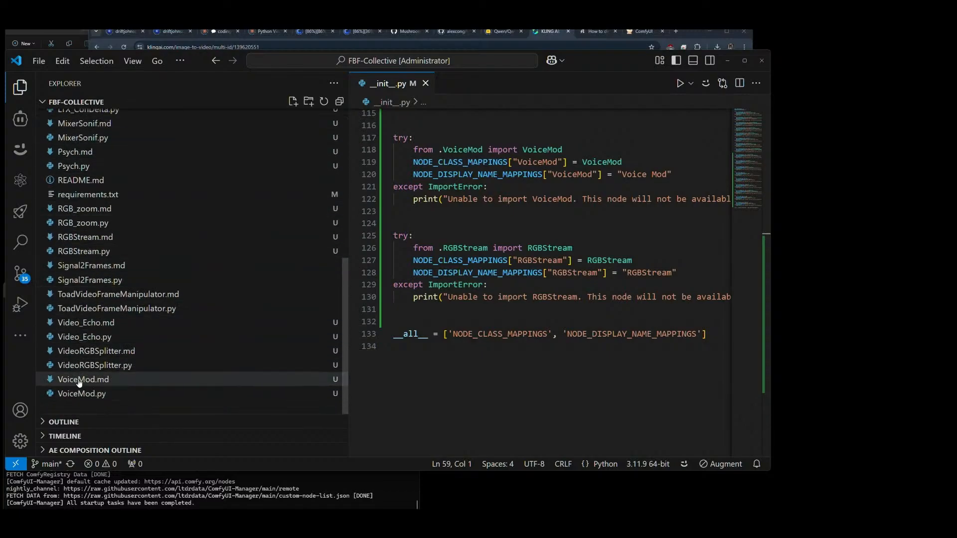
pyautogui.click(541, 375)
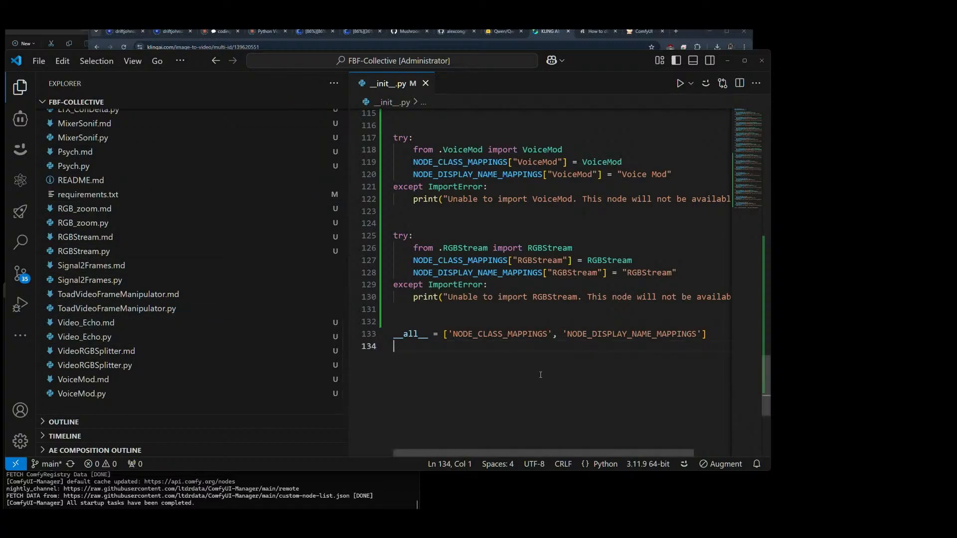
pyautogui.scroll(7, 171, 345)
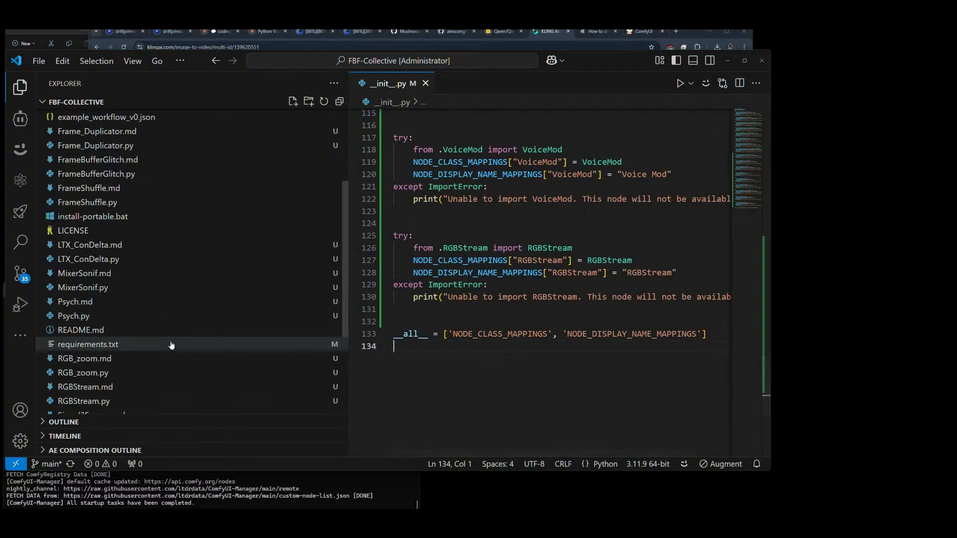
pyautogui.scroll(-7, 171, 345)
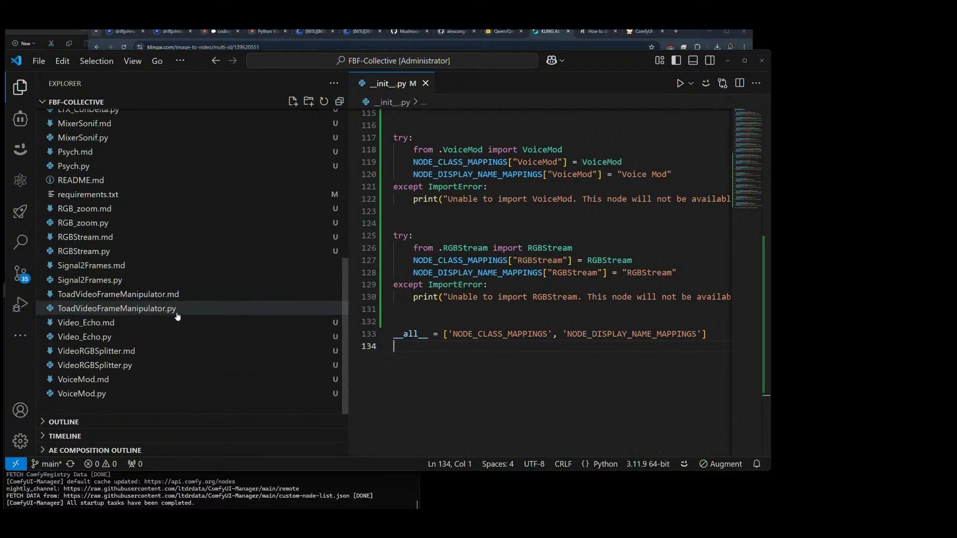
pyautogui.scroll(3, 173, 319)
pyautogui.scroll(4, 149, 311)
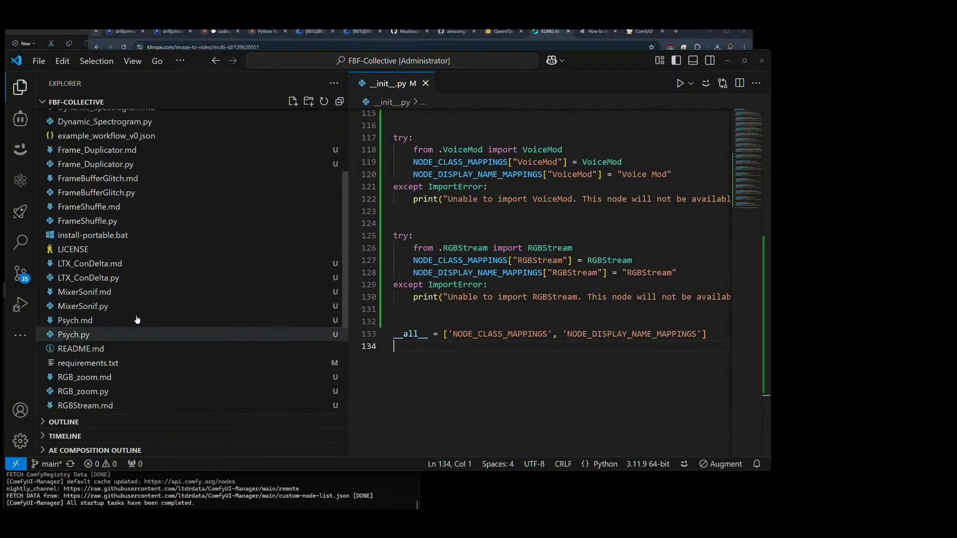
pyautogui.scroll(-7, 132, 309)
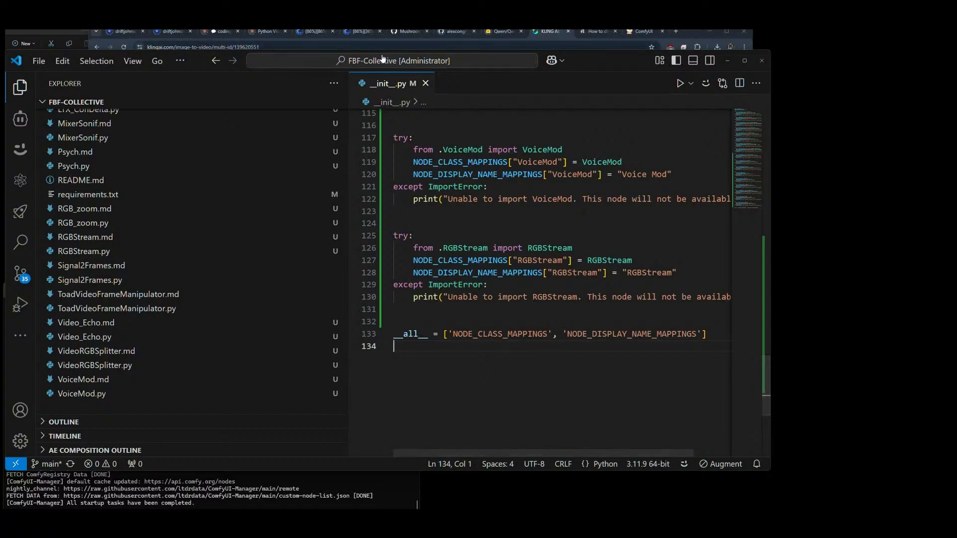
# Step: Switch to ComfyUI in the browser and bring up the Downloads folder in File Explorer to find a workflow file
pyautogui.click(646, 31)
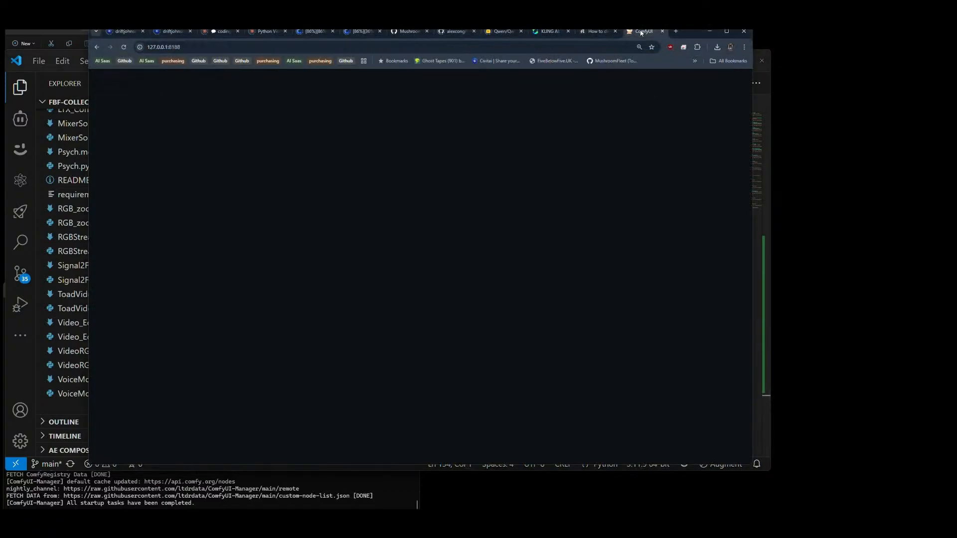
pyautogui.moveTo(256, 118); pyautogui.dragTo(312, 111)
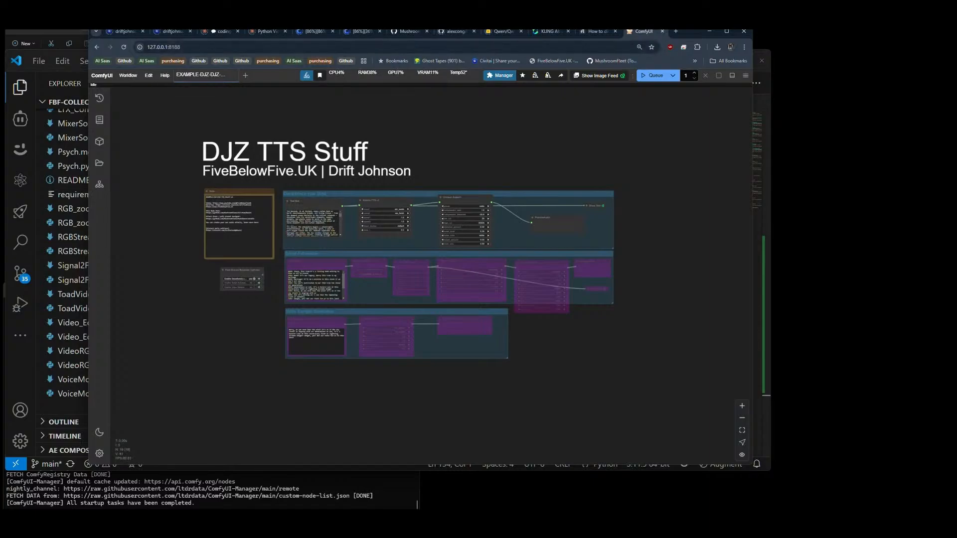
pyautogui.hotkey('alt', 'Tab')
pyautogui.click(184, 125)
pyautogui.scroll(-8, 299, 159)
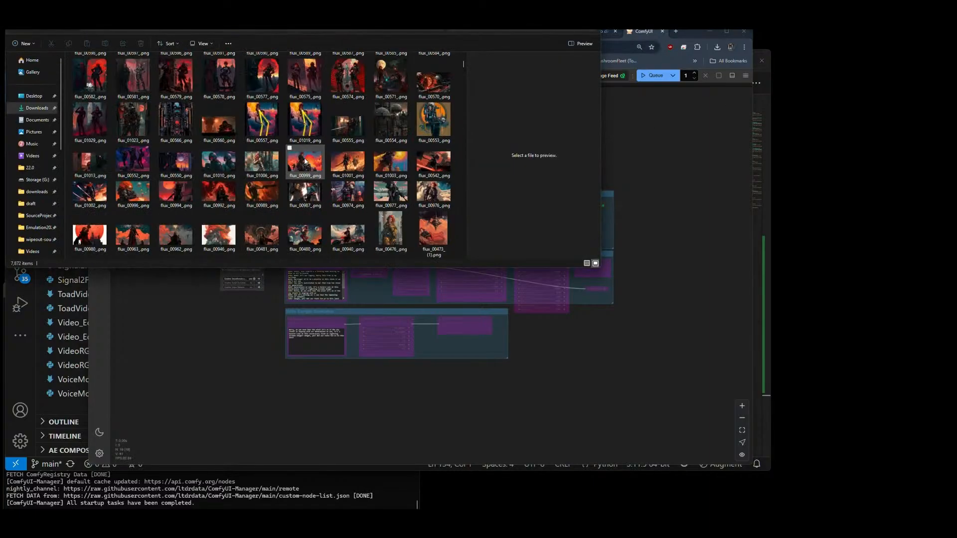
pyautogui.scroll(6, 305, 159)
# Step: Load the Caption-Tools-Qwen25VL-Video-Captioner-v60.json workflow from Downloads into ComfyUI and bring its nodes into view
pyautogui.click(217, 157)
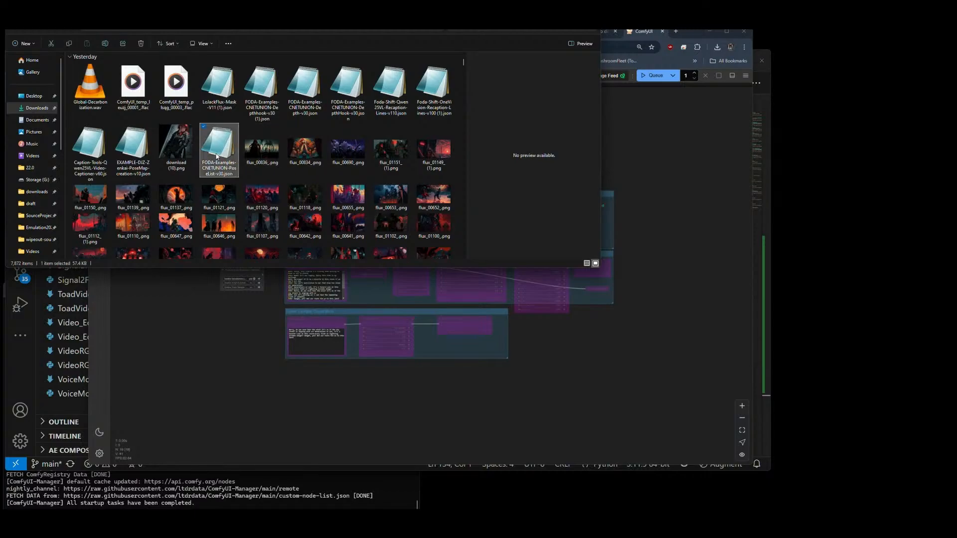
pyautogui.click(135, 152)
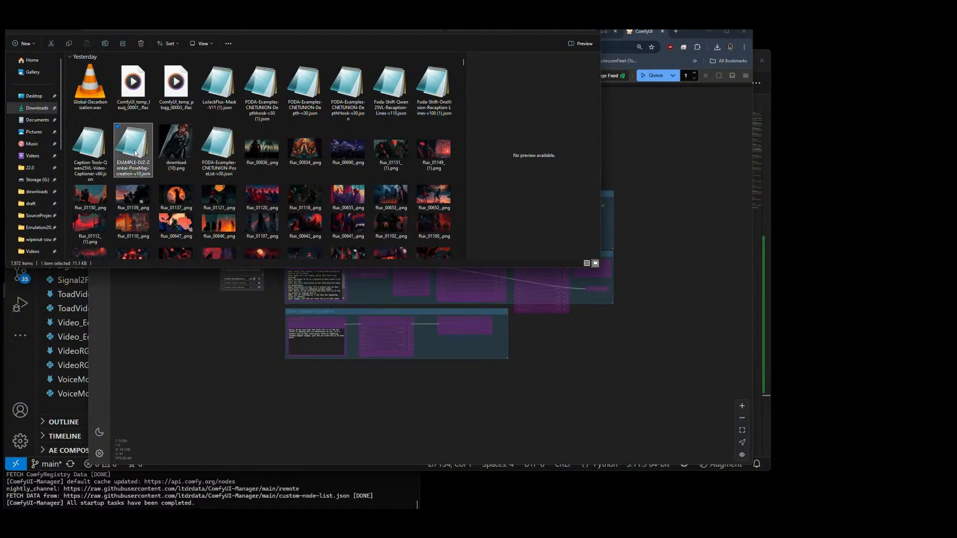
pyautogui.click(87, 152)
pyautogui.moveTo(87, 153); pyautogui.dragTo(210, 362)
pyautogui.moveTo(356, 208); pyautogui.dragTo(275, 320)
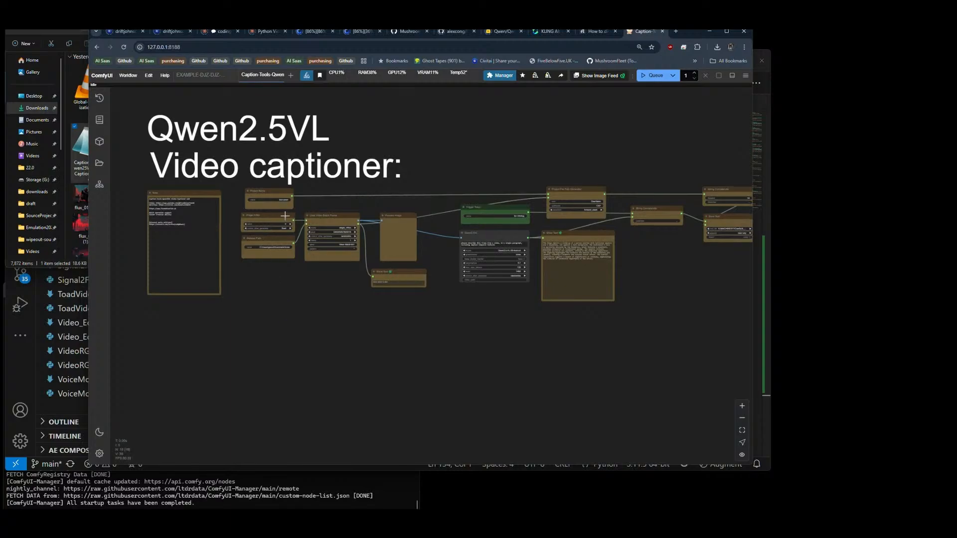
# Step: Return to File Explorer, open the _LORA-set folder in a new tab and look through its dataset folders
pyautogui.click(167, 516)
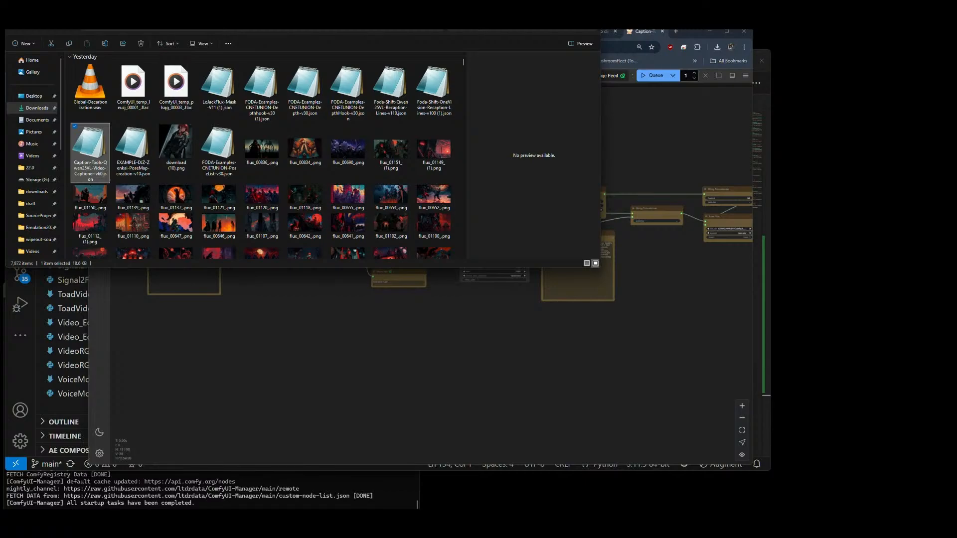
pyautogui.hotkey('ctrl', 't')
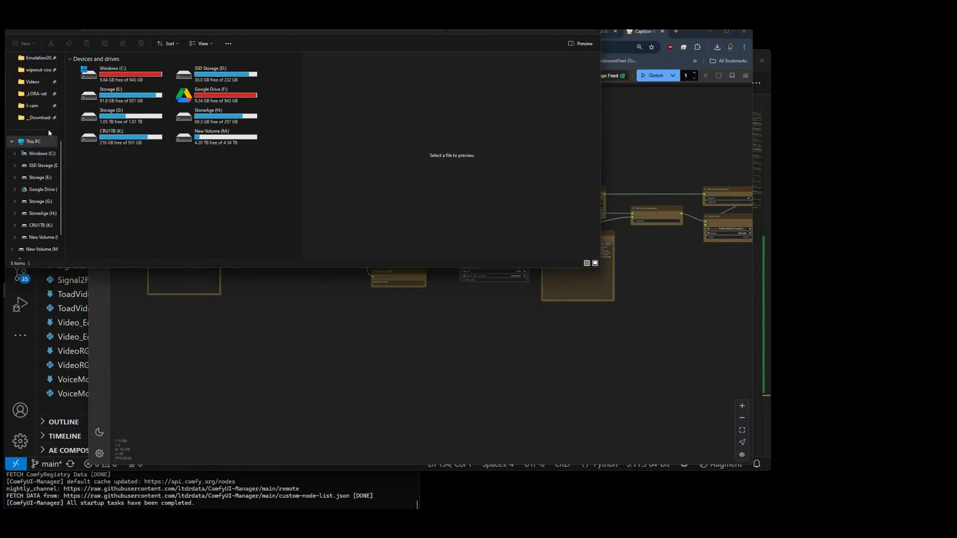
pyautogui.click(20, 90)
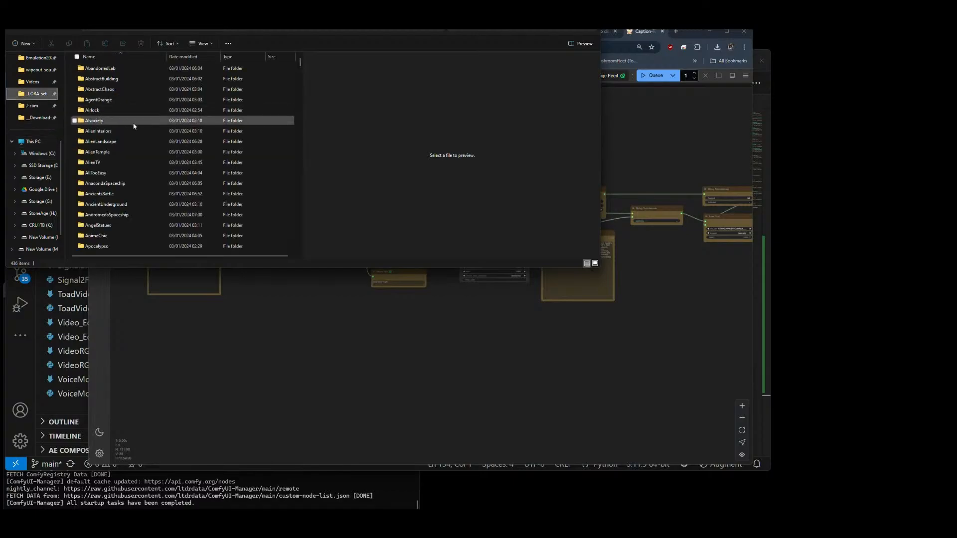
pyautogui.scroll(-15, 142, 152)
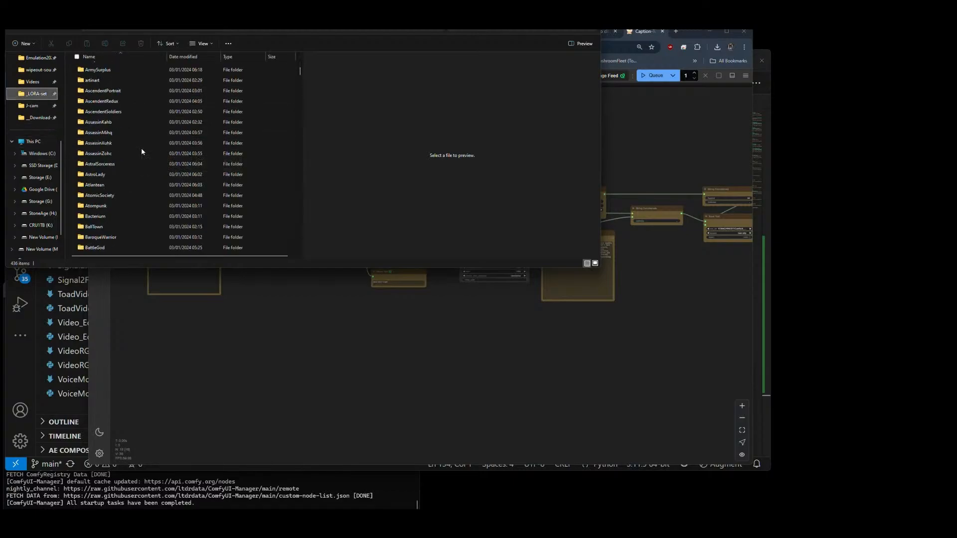
pyautogui.scroll(-8, 142, 150)
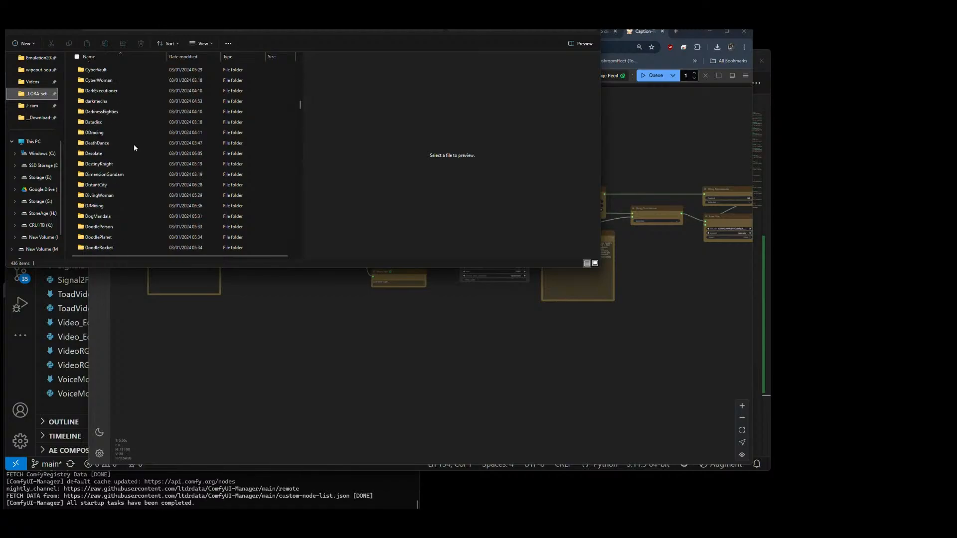
# Step: Open the Storage (E:) drive and look through its files and folders for the training data
pyautogui.scroll(2, 48, 108)
pyautogui.scroll(1, 48, 110)
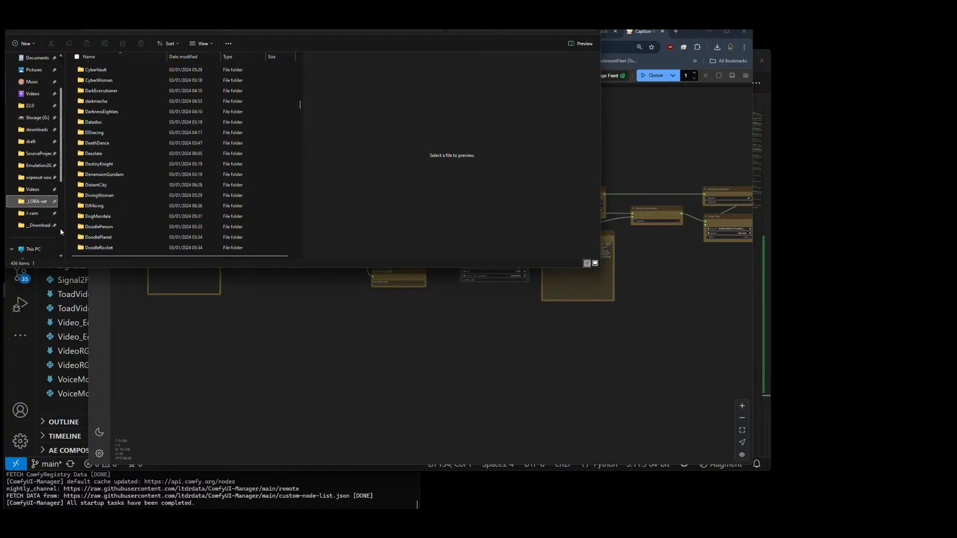
pyautogui.scroll(-5, 58, 230)
pyautogui.click(37, 218)
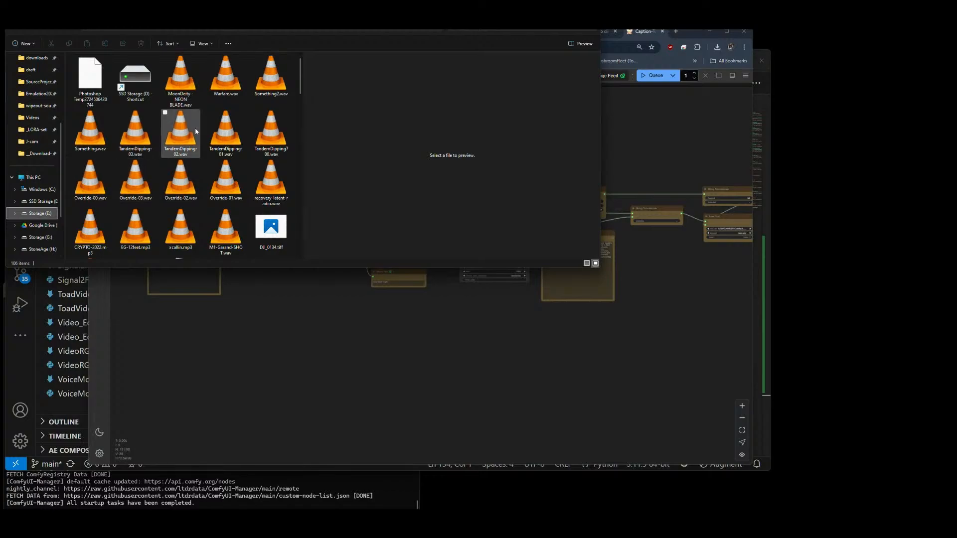
pyautogui.moveTo(297, 80); pyautogui.dragTo(287, 257)
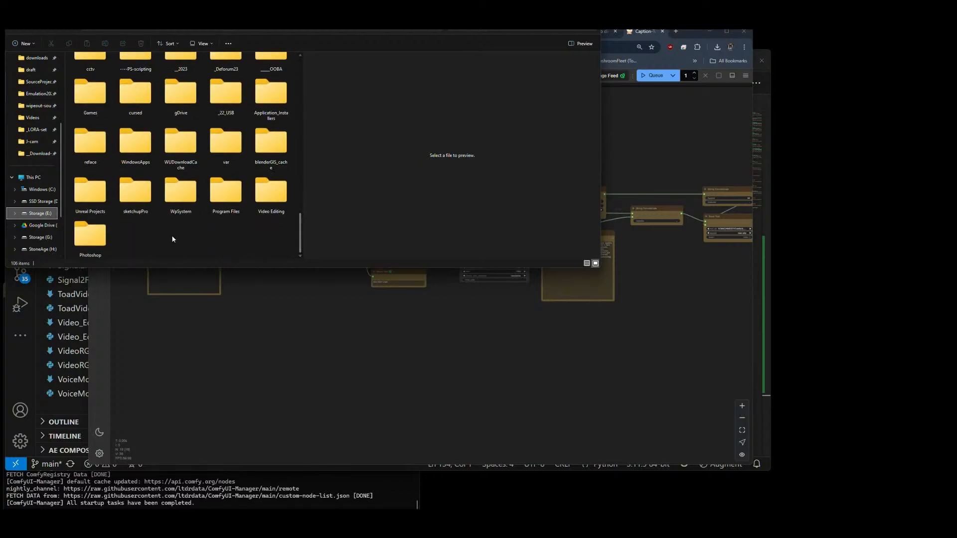
pyautogui.scroll(2, 165, 234)
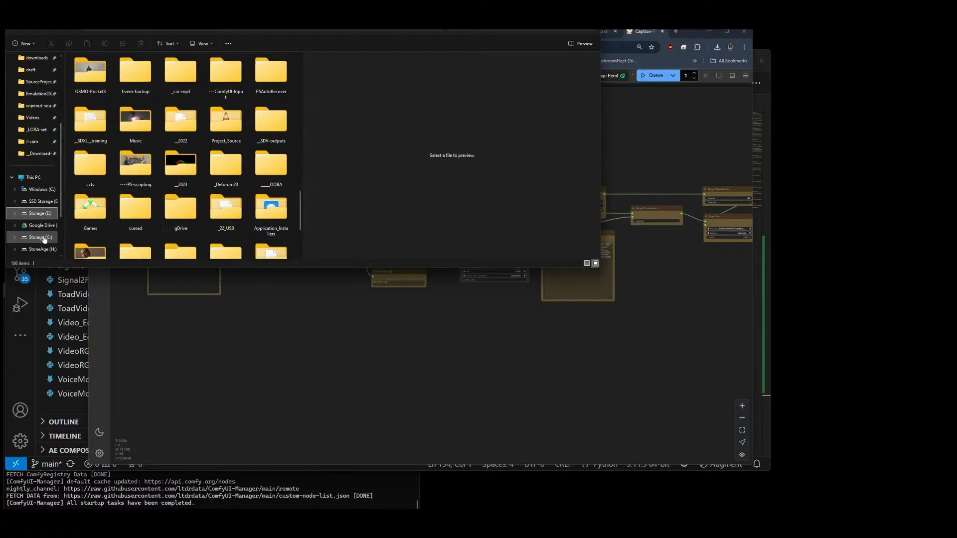
pyautogui.scroll(-2, 74, 220)
pyautogui.scroll(-2, 32, 219)
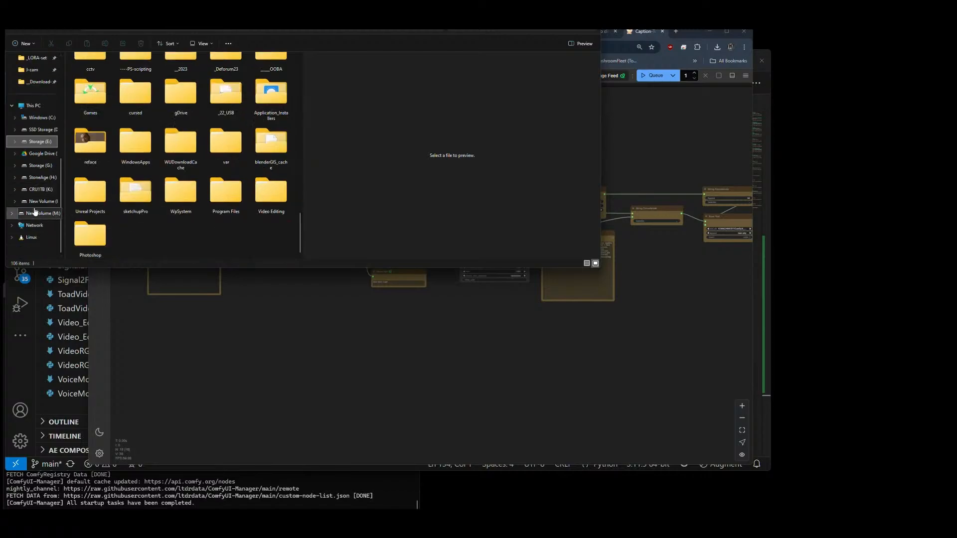
# Step: Open the New Volume drive above M:, view the contents of its FineTuning folder, and return to the drive
pyautogui.click(37, 201)
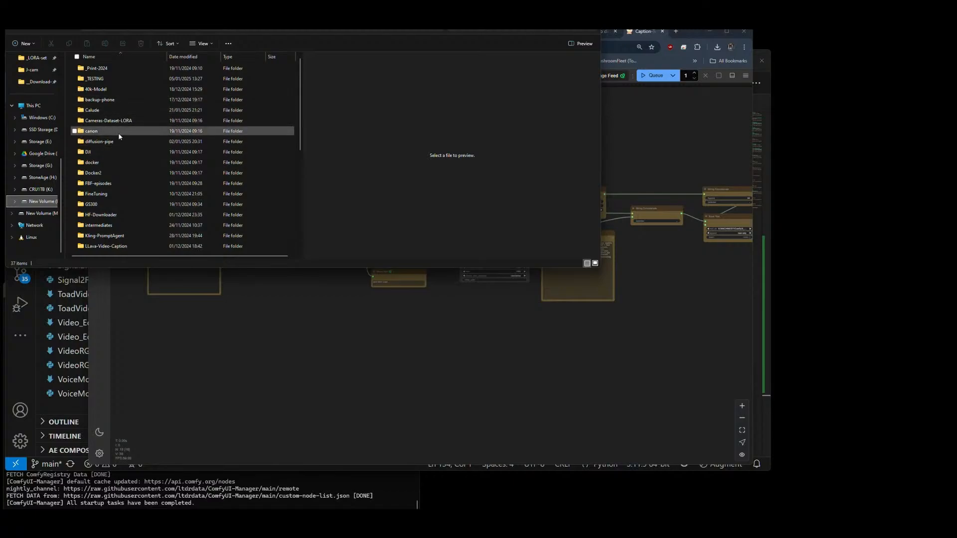
pyautogui.click(91, 196)
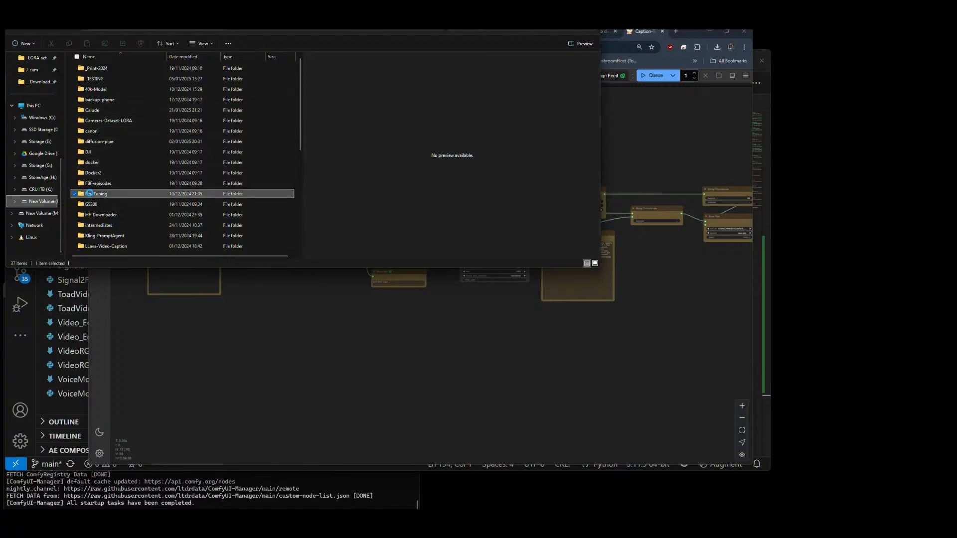
pyautogui.doubleClick(160, 194)
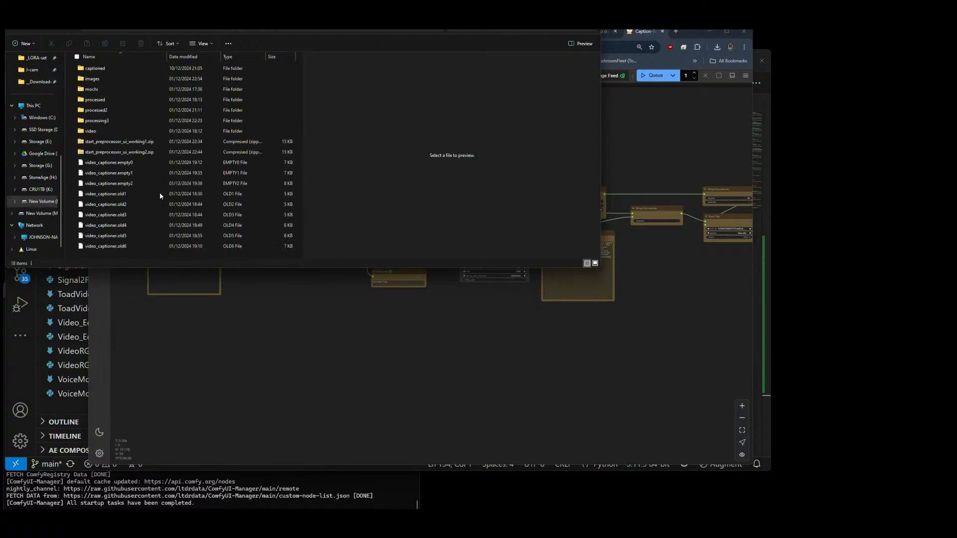
pyautogui.hotkey('alt', 'Left')
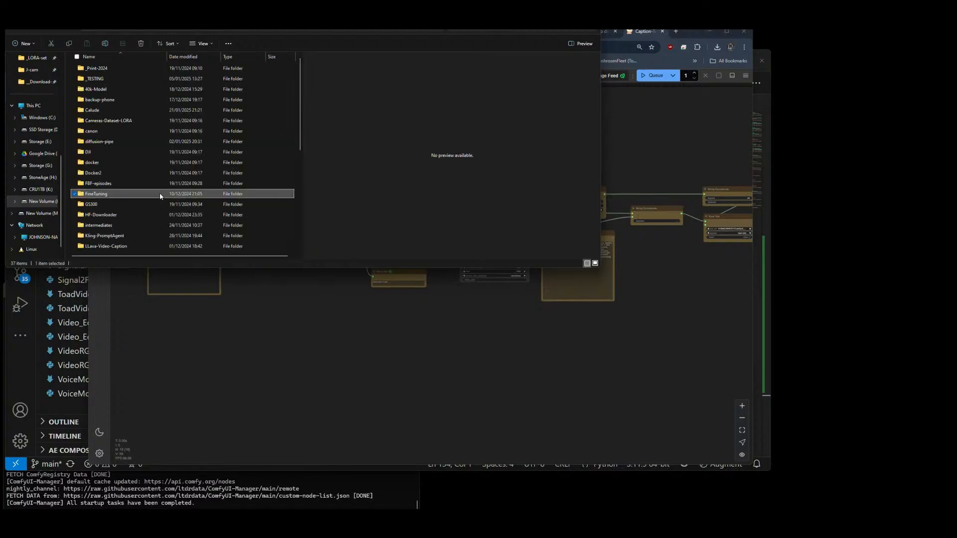
# Step: Open the drive's folder of training datasets, view the caption archives in its Caption-Zips subfolder, and go back up one level
pyautogui.scroll(-3, 143, 191)
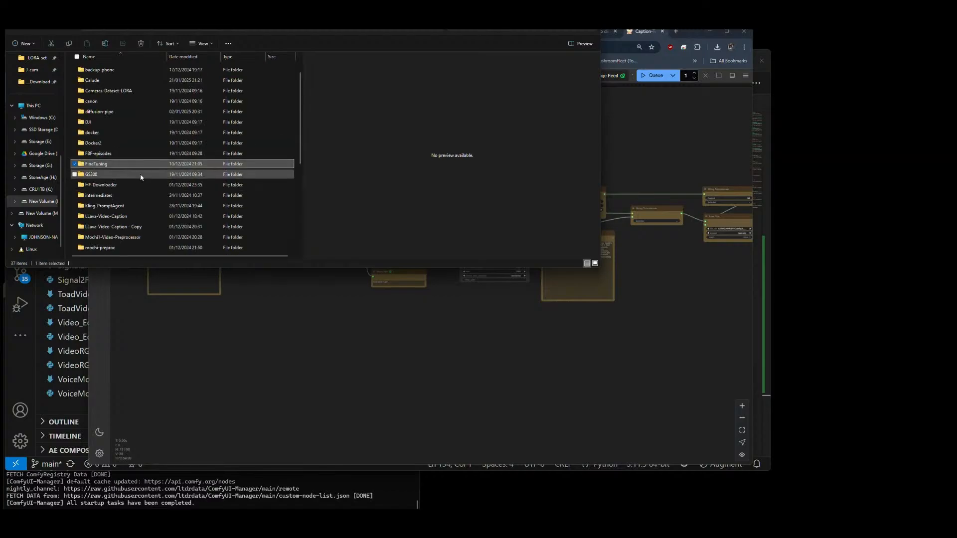
pyautogui.doubleClick(110, 218)
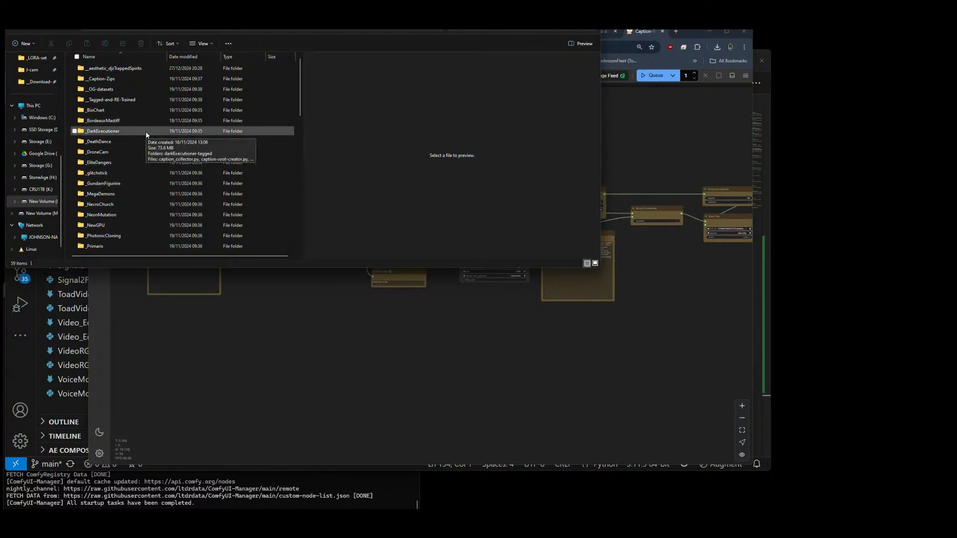
pyautogui.doubleClick(111, 79)
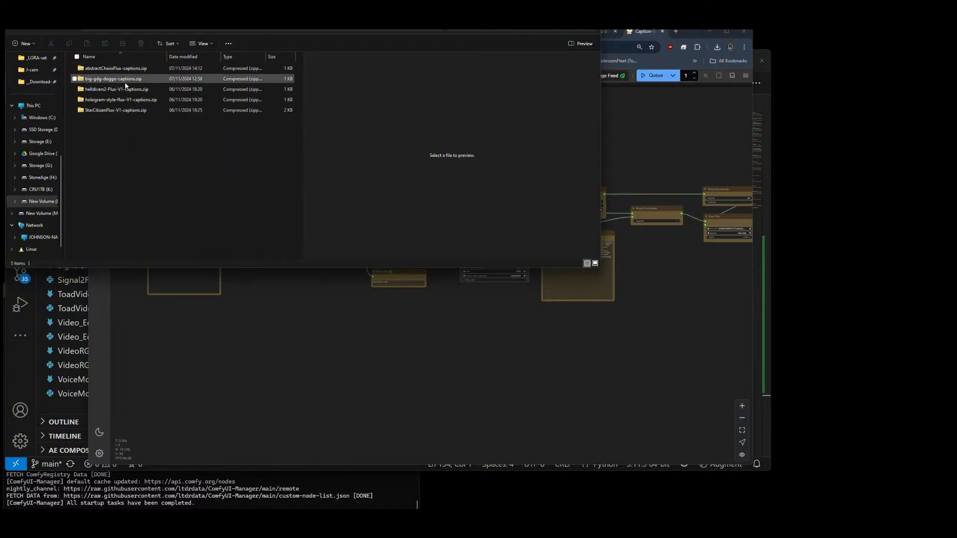
pyautogui.hotkey('alt', 'Up')
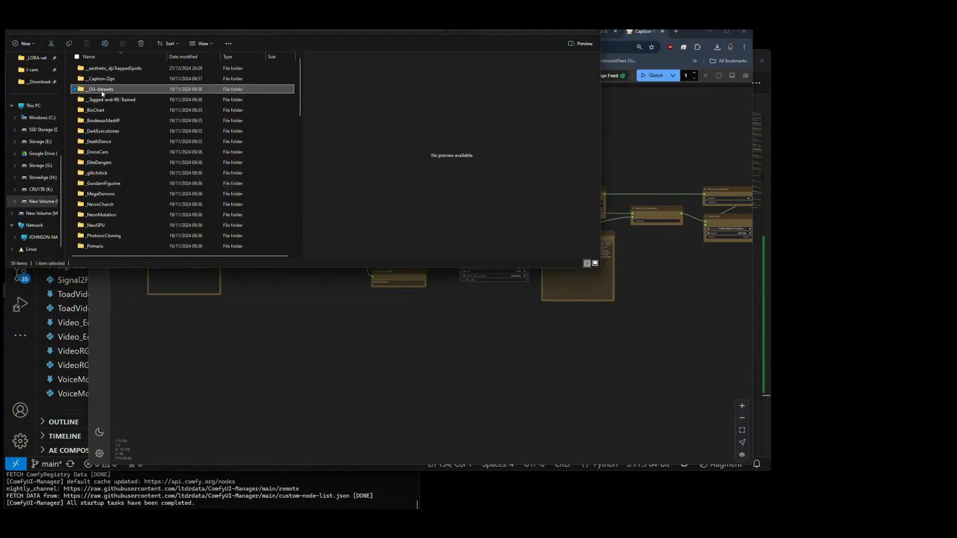
# Step: Open the OG-datasets subfolder, view the dataset folders inside it, and return to the parent training datasets folder
pyautogui.doubleClick(102, 89)
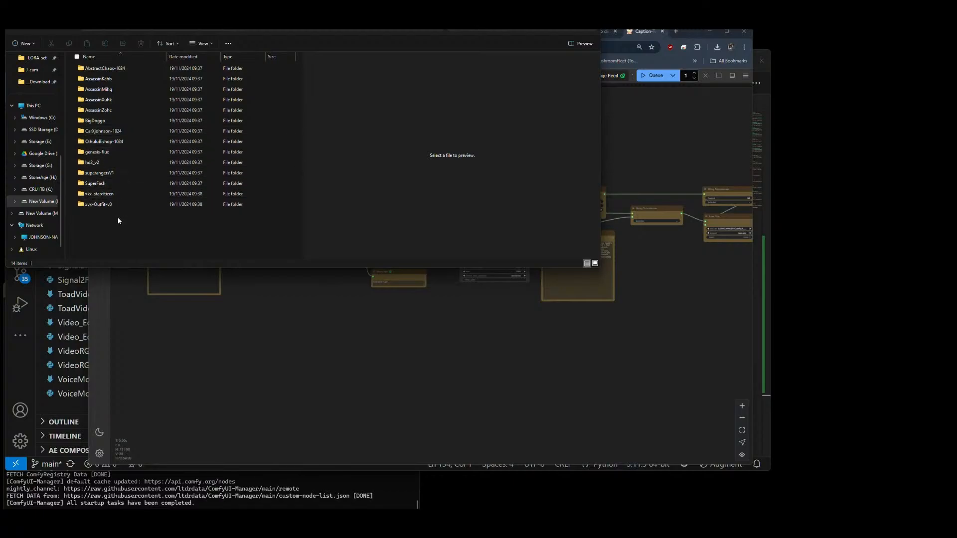
pyautogui.hotkey('alt', 'Left')
pyautogui.click(124, 111)
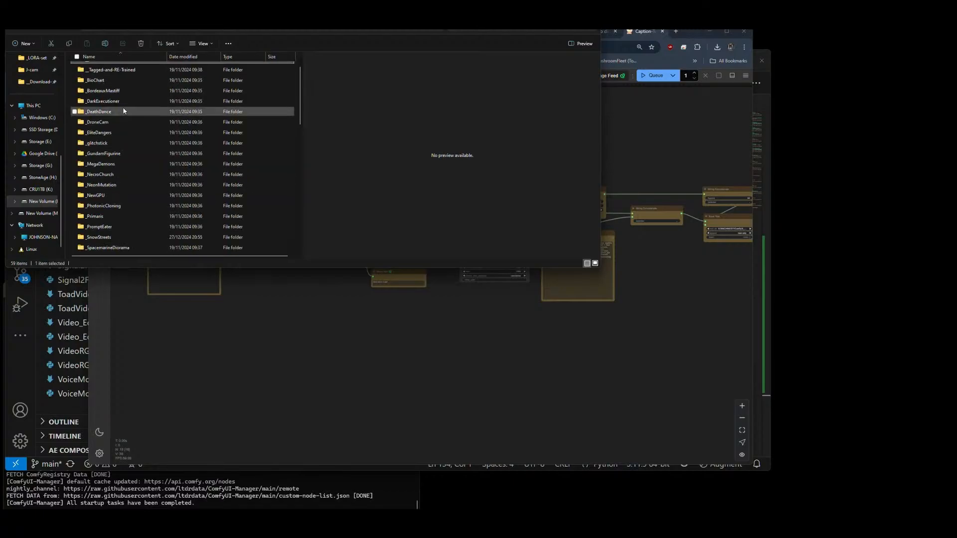
# Step: Look through the remaining dataset folders, zip archives and caption scripts down to the end of the training datasets folder
pyautogui.scroll(-2, 124, 111)
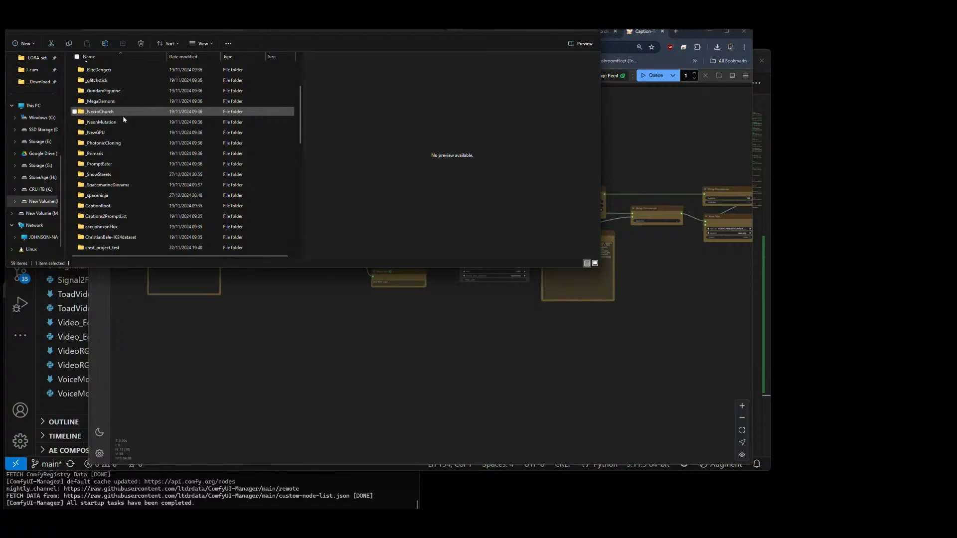
pyautogui.scroll(-1, 124, 125)
pyautogui.scroll(-2, 124, 134)
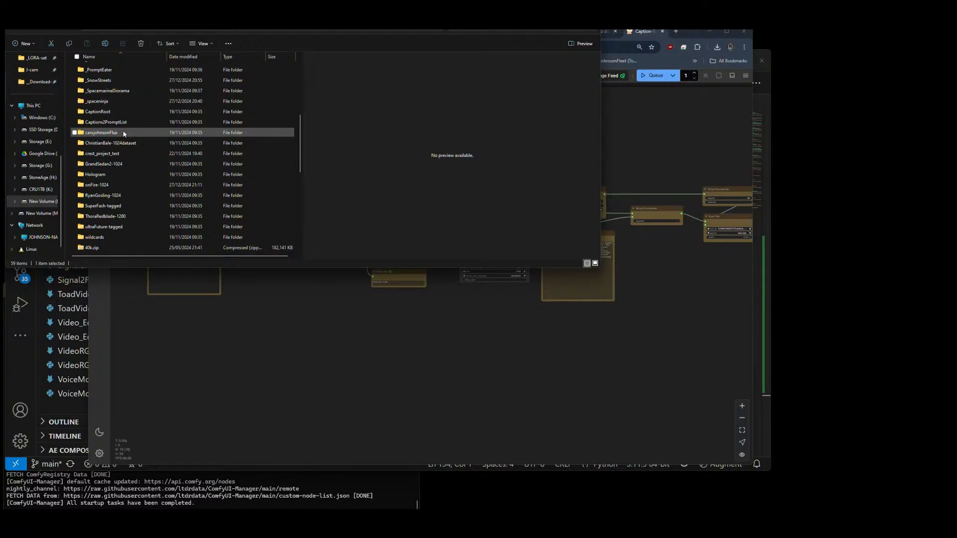
pyautogui.scroll(-1, 124, 134)
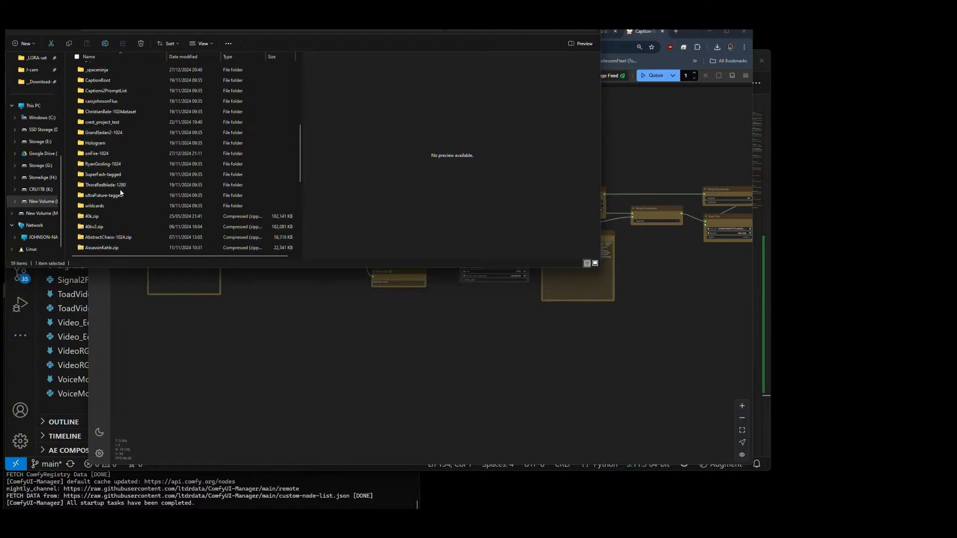
pyautogui.scroll(-1, 120, 189)
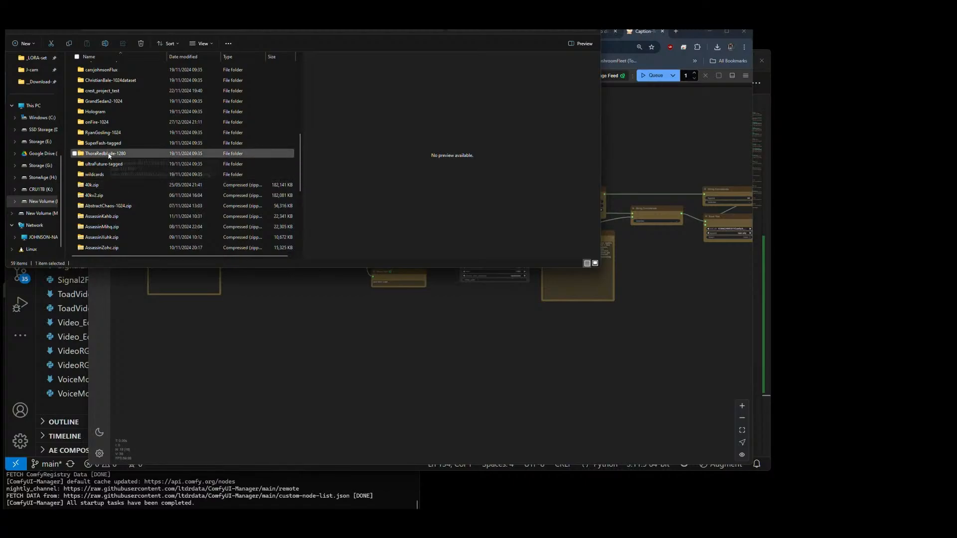
pyautogui.scroll(-1, 136, 171)
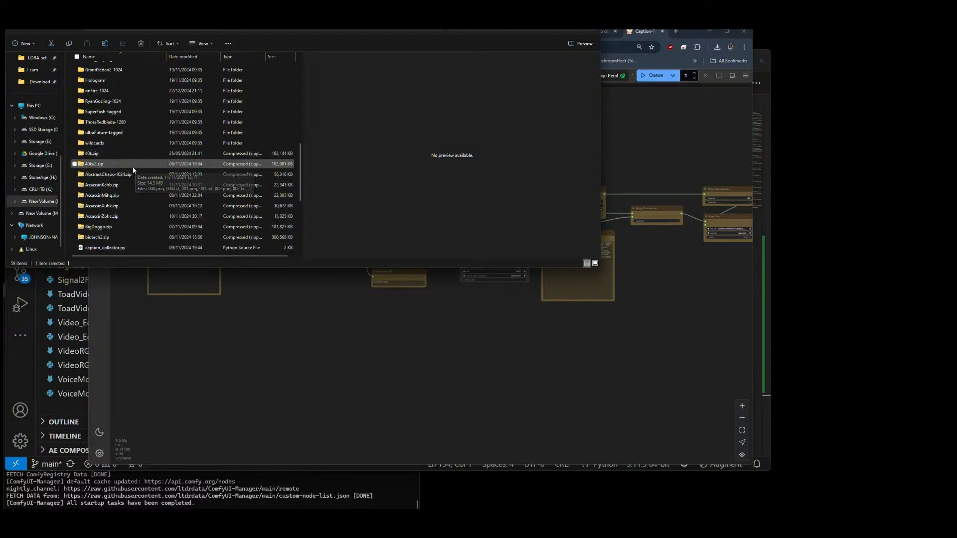
pyautogui.scroll(-5, 136, 167)
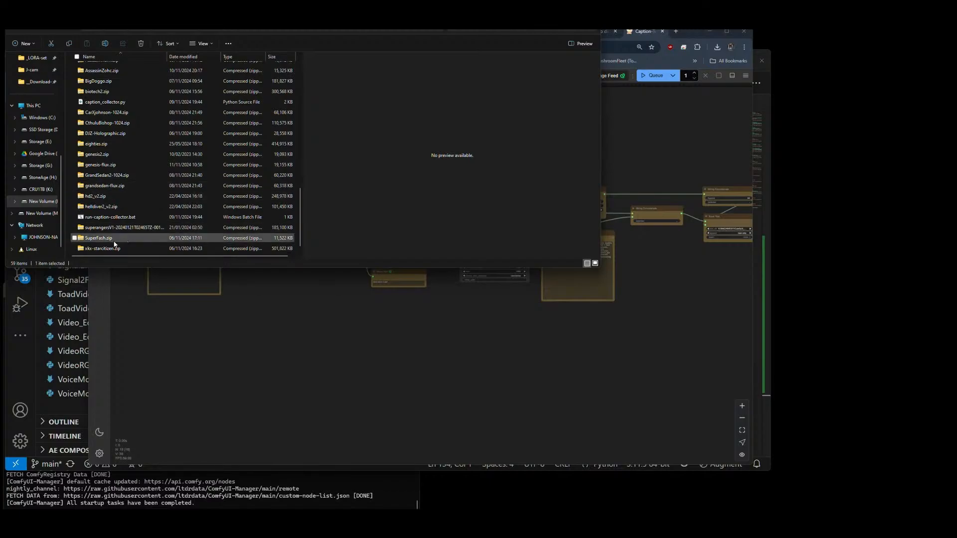
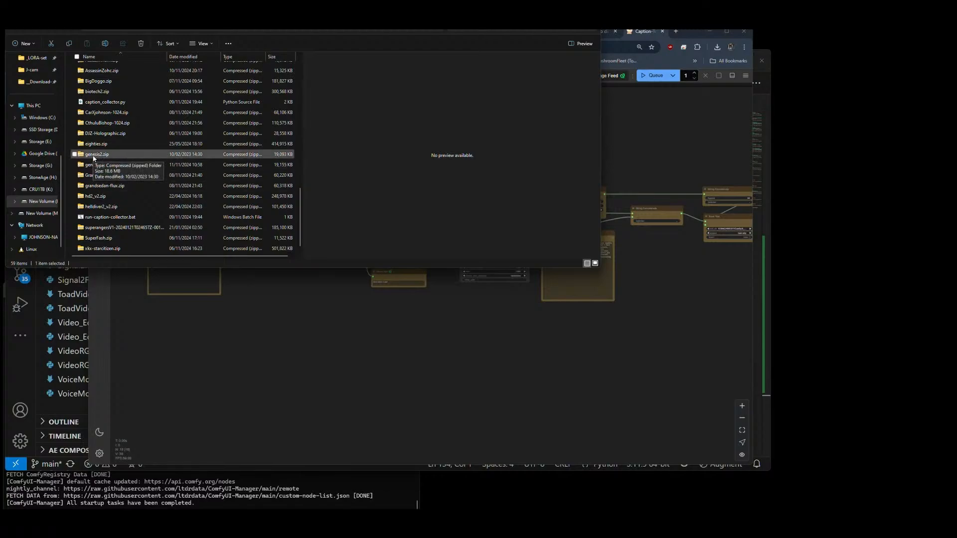
# Step: Copy genesis2.zip from the training datasets folder and return to the drive's root
pyautogui.click(93, 156)
pyautogui.rightClick(92, 154)
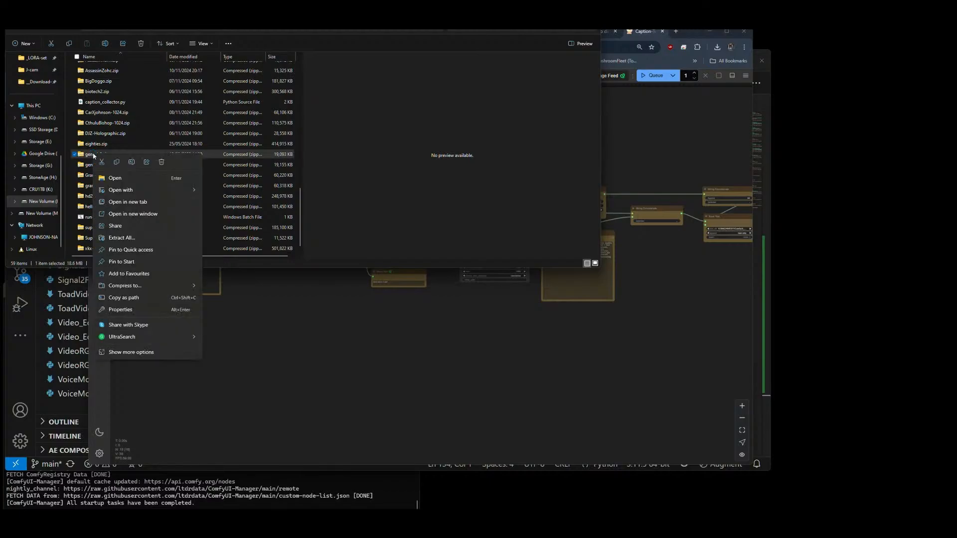
pyautogui.press('Escape')
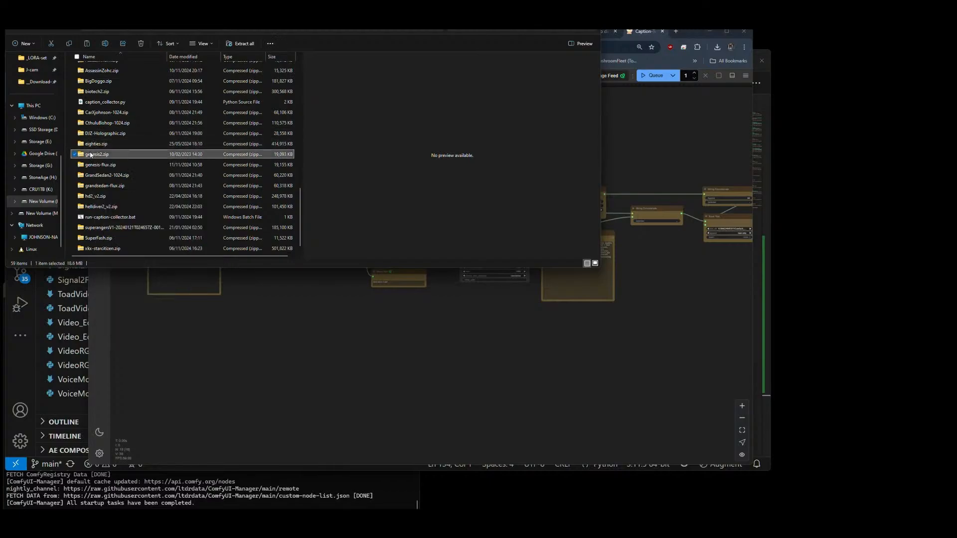
pyautogui.hotkey('alt', 'Up')
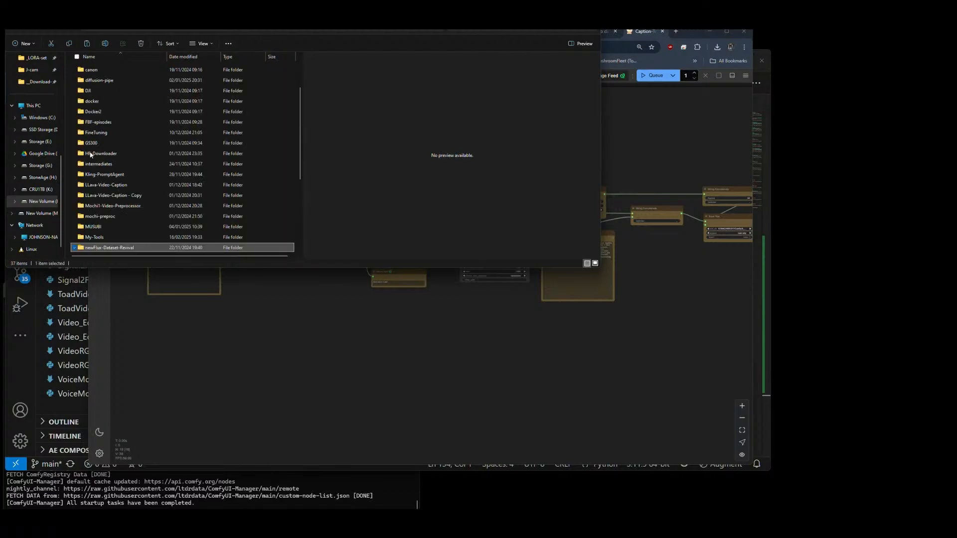
# Step: Create a new folder named __qwenVL in the root of the M: drive and open it
pyautogui.hotkey('ctrl', 'shift', 'n')
pyautogui.write('_')
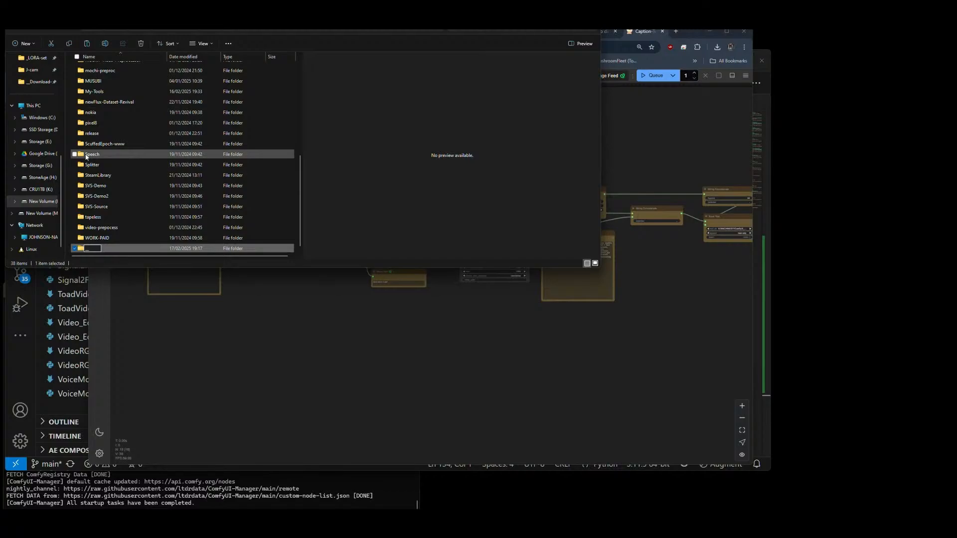
pyautogui.write('qwenVL')
pyautogui.press('Return')
pyautogui.press('Return')
# Step: Paste genesis2.zip into the __qwenVL folder and extract it there
pyautogui.hotkey('ctrl', 'v')
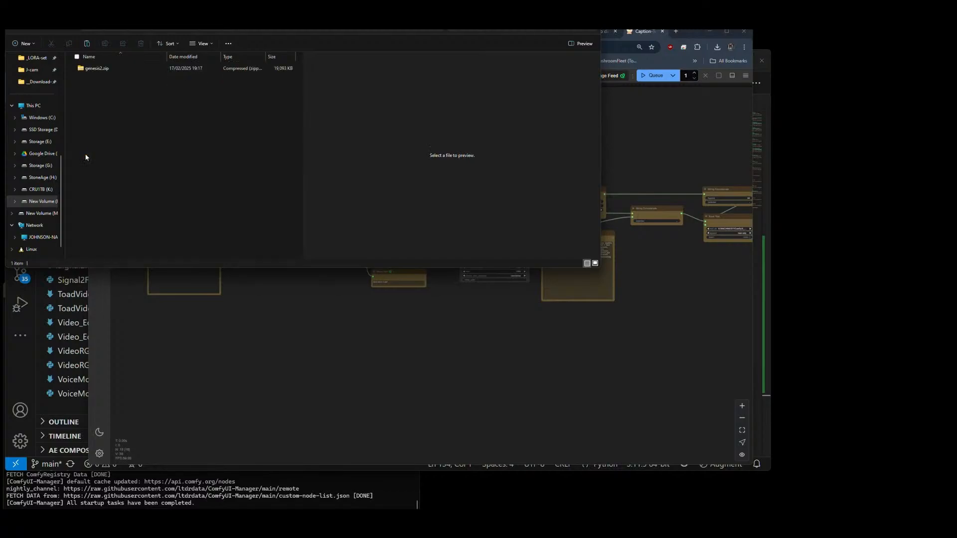
pyautogui.rightClick(90, 70)
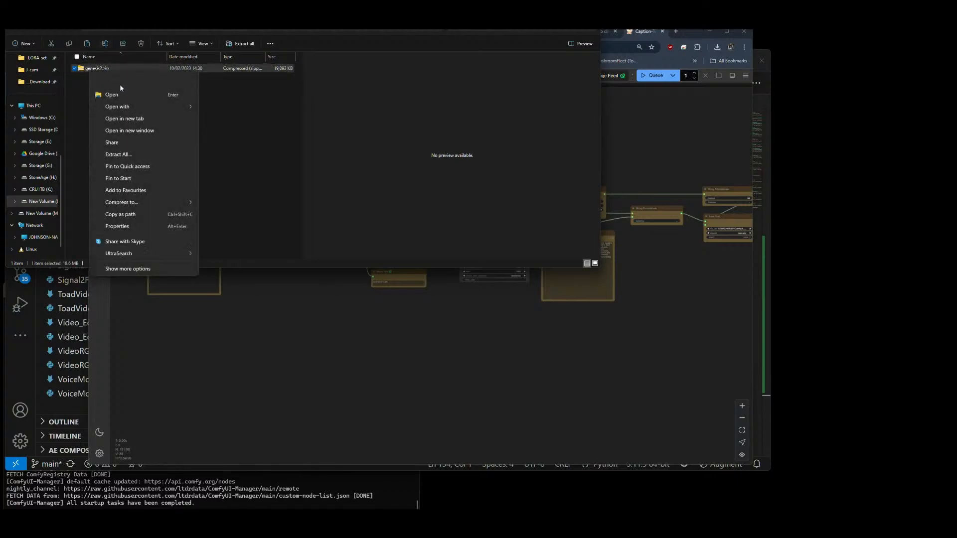
pyautogui.click(129, 159)
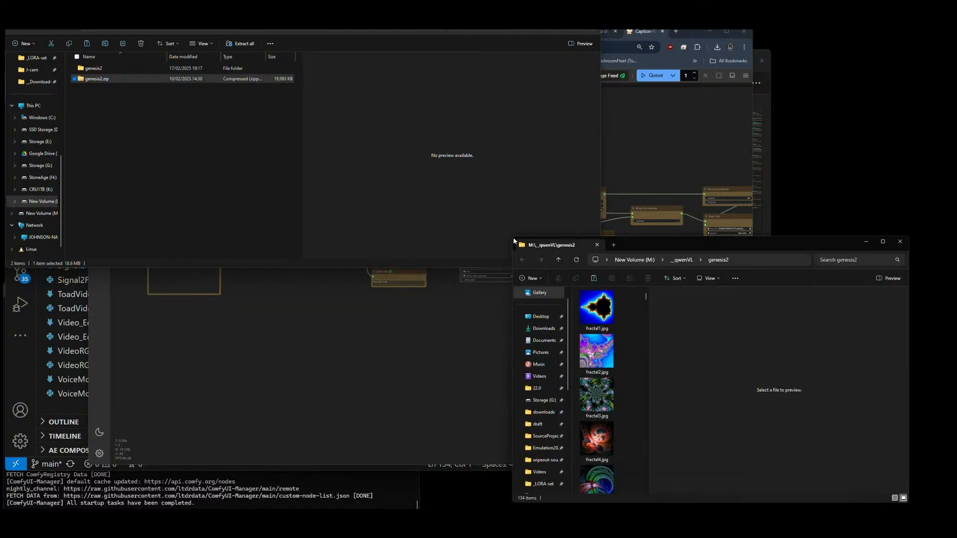
# Step: Look through the extracted genesis2 images in an enlarged window, preview mandelbulb55.png, and close the window
pyautogui.moveTo(511, 236); pyautogui.dragTo(155, 70)
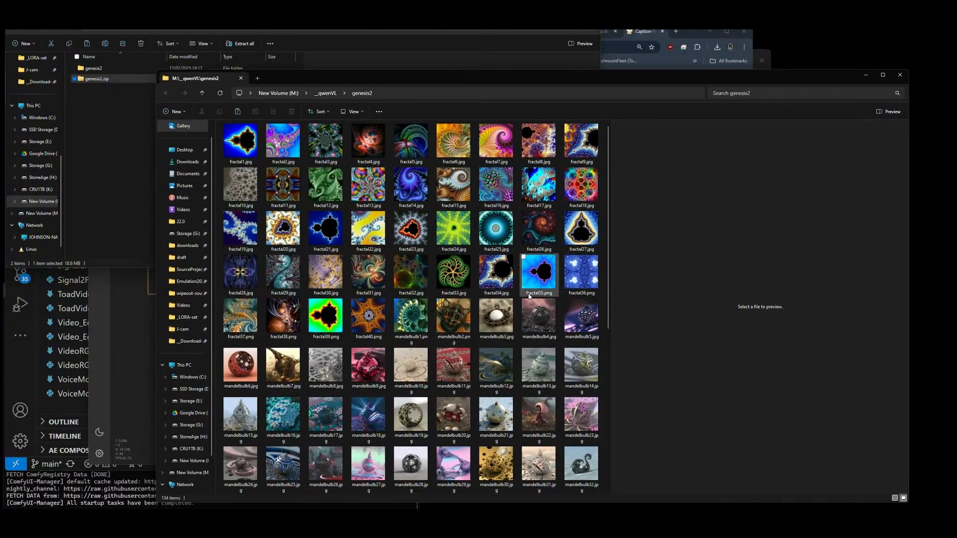
pyautogui.scroll(-5, 539, 280)
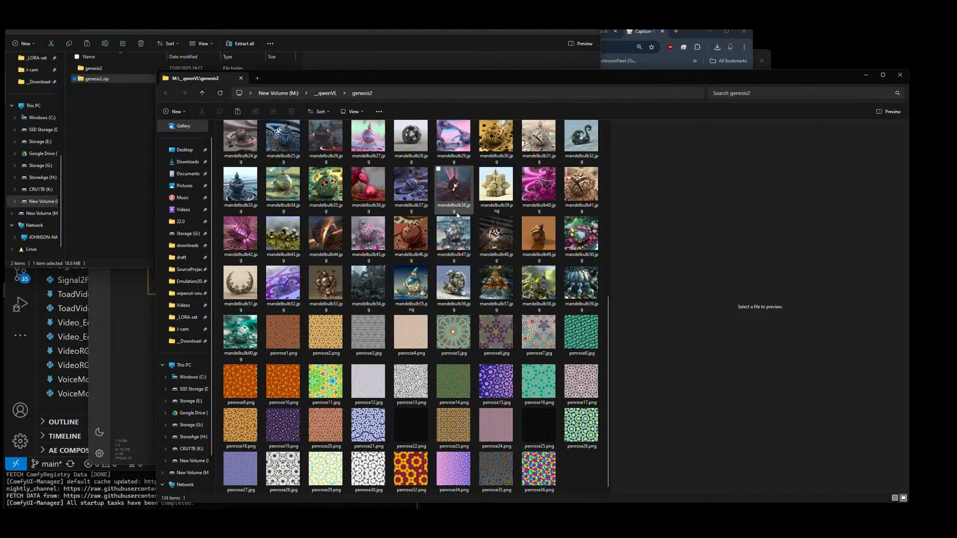
pyautogui.scroll(5, 404, 252)
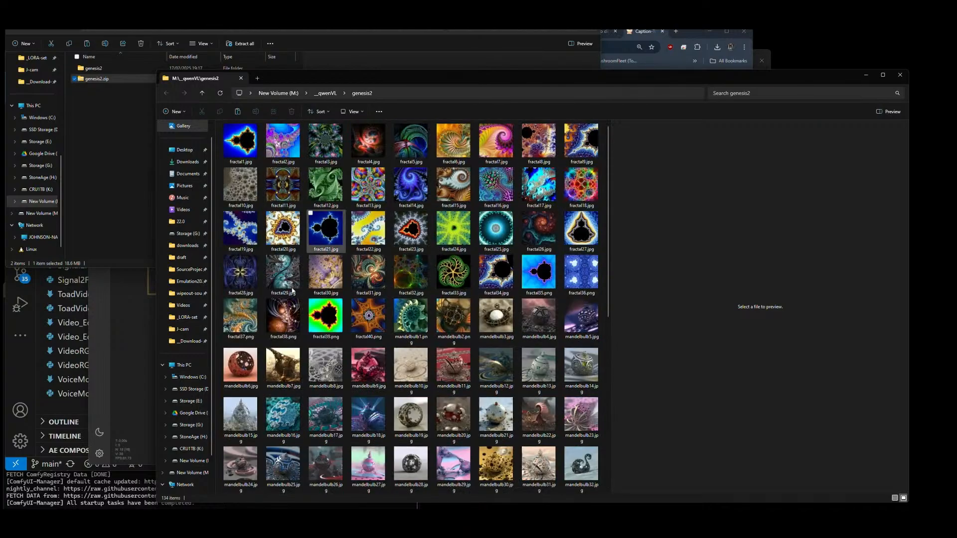
pyautogui.scroll(-5, 327, 328)
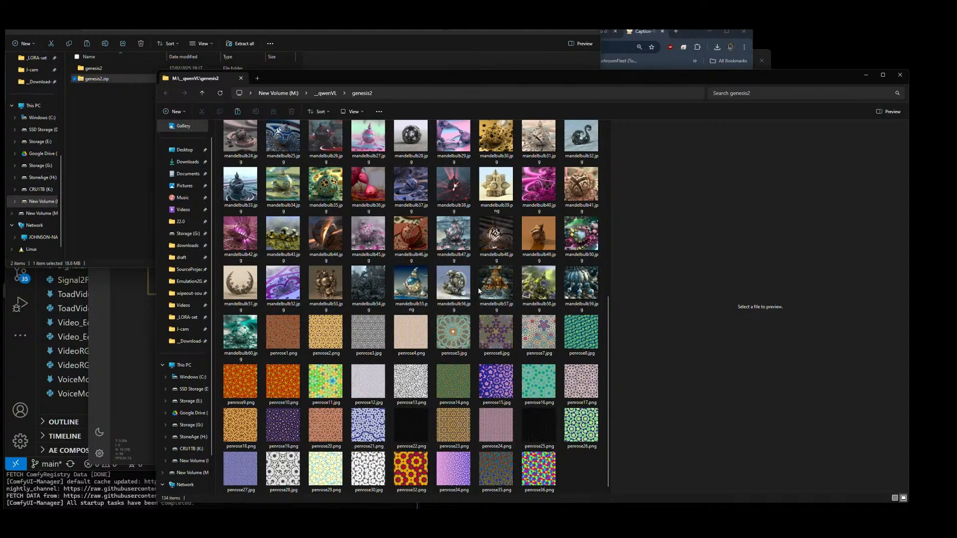
pyautogui.click(403, 280)
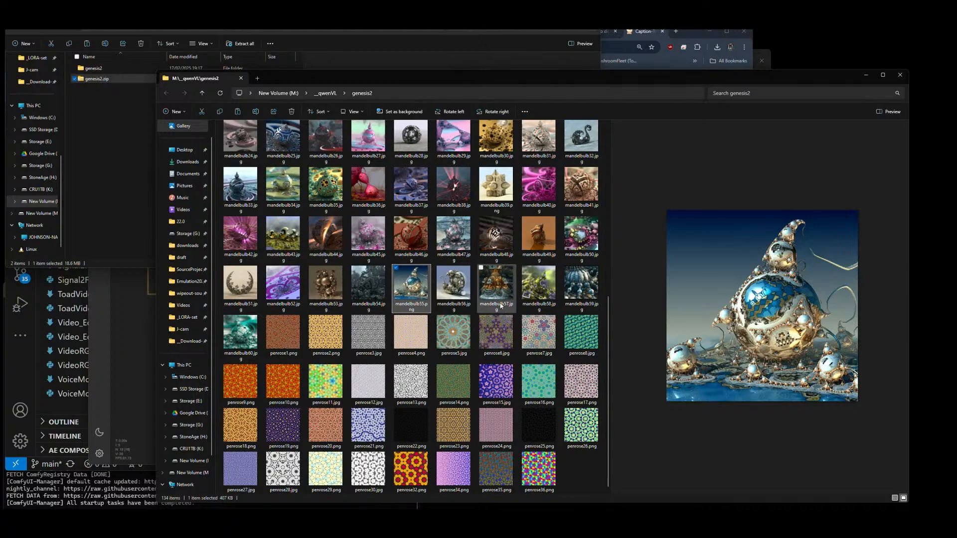
pyautogui.scroll(5, 498, 304)
pyautogui.scroll(-5, 497, 305)
pyautogui.click(567, 474)
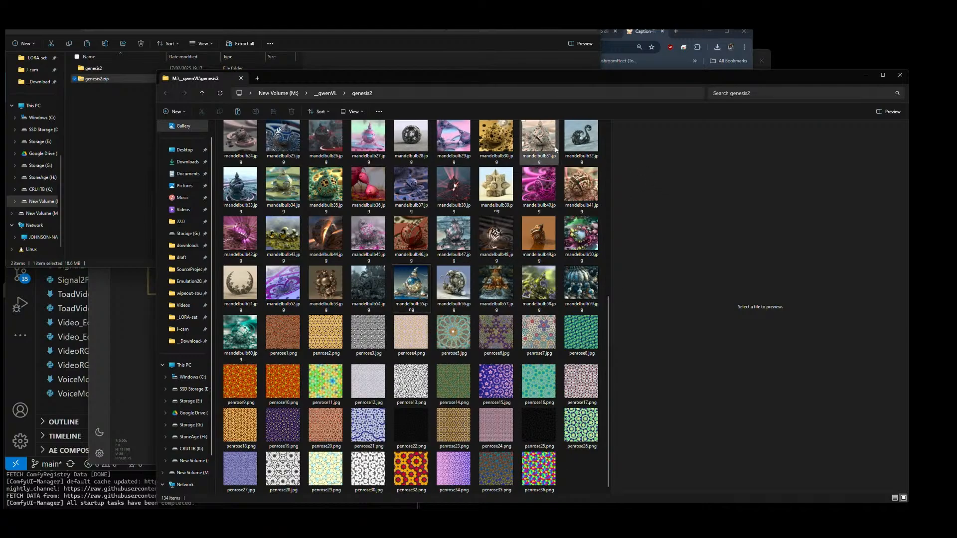
pyautogui.click(900, 74)
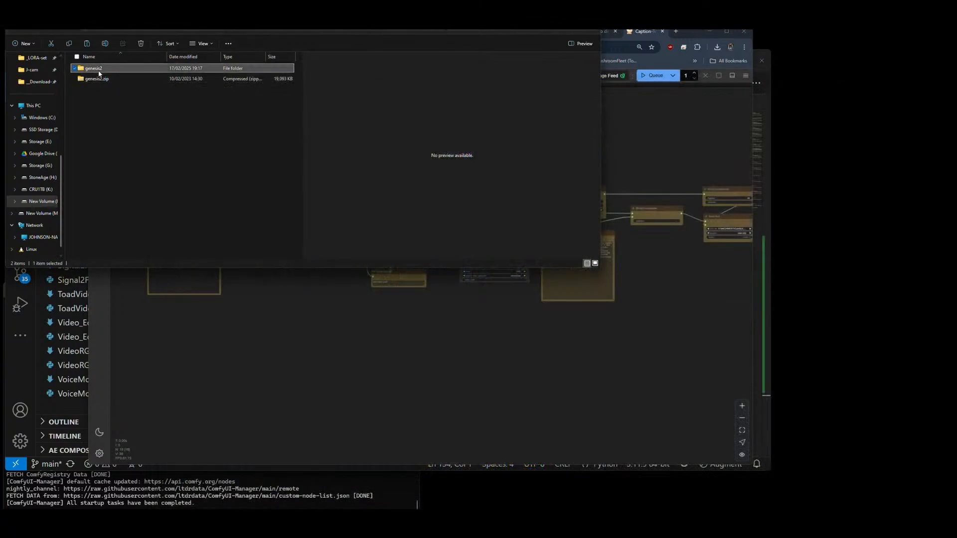
# Step: Copy the extracted genesis2 folder's path and set the workflow's Dataset Path in ComfyUI to M:\__qwenVL\genesis2
pyautogui.click(282, 28)
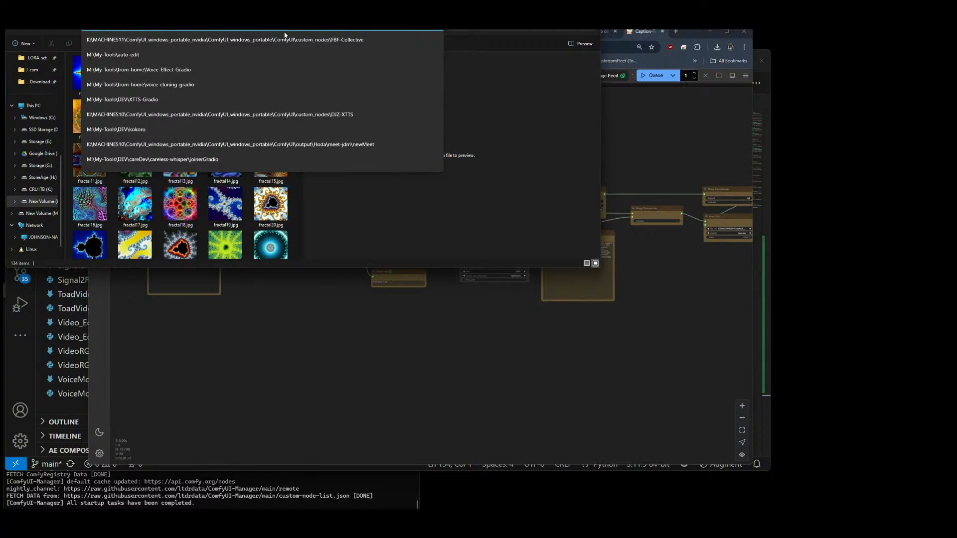
pyautogui.click(362, 342)
pyautogui.scroll(14, 292, 265)
pyautogui.scroll(1, 299, 277)
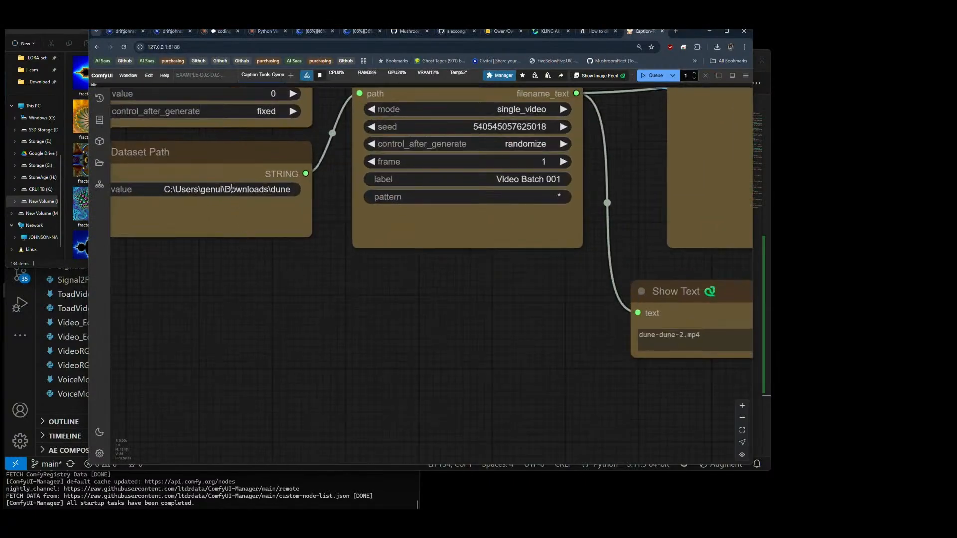
pyautogui.click(232, 188)
pyautogui.write('M:\\__qwenVL\\genesis2')
pyautogui.press('Return')
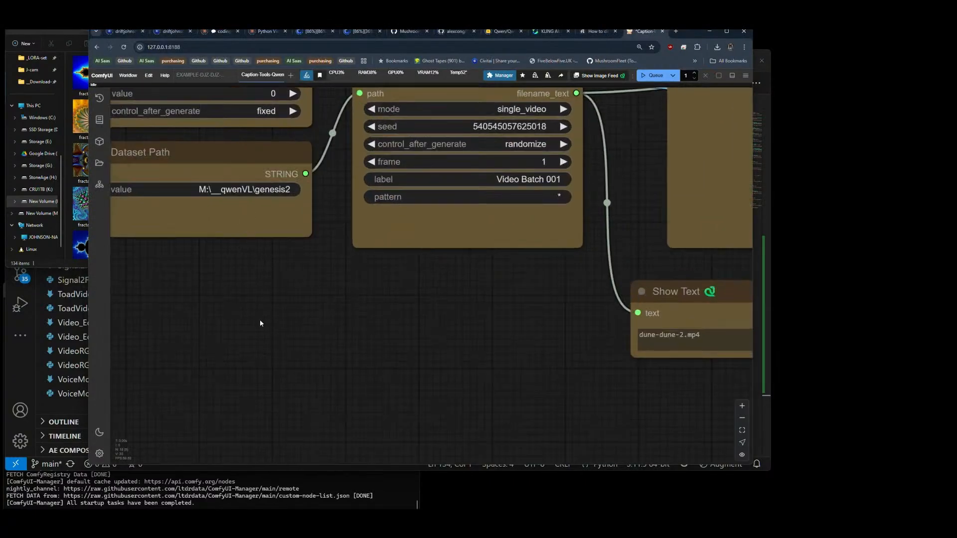
# Step: Set the Project Name node's value to Genesis-QVL
pyautogui.moveTo(261, 323); pyautogui.dragTo(300, 388)
pyautogui.scroll(-5, 328, 354)
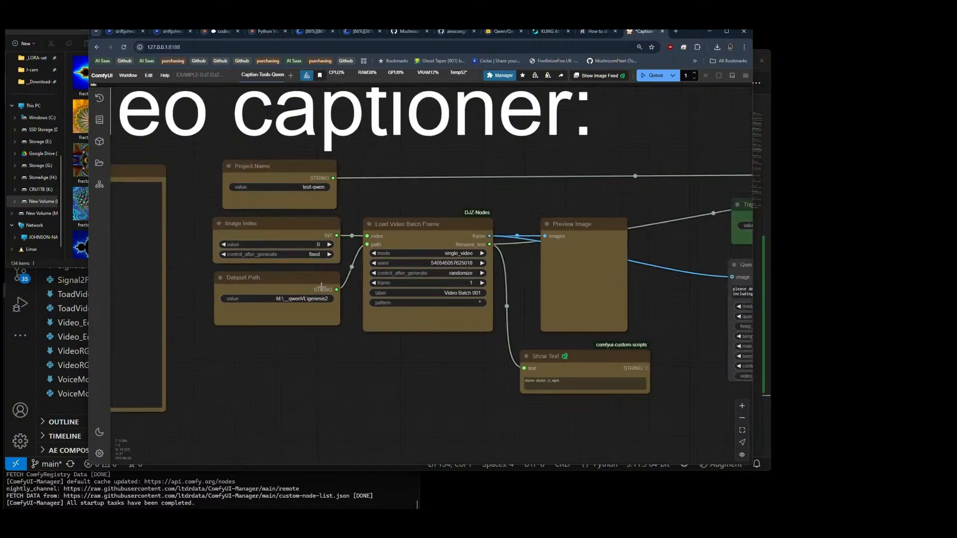
pyautogui.click(314, 186)
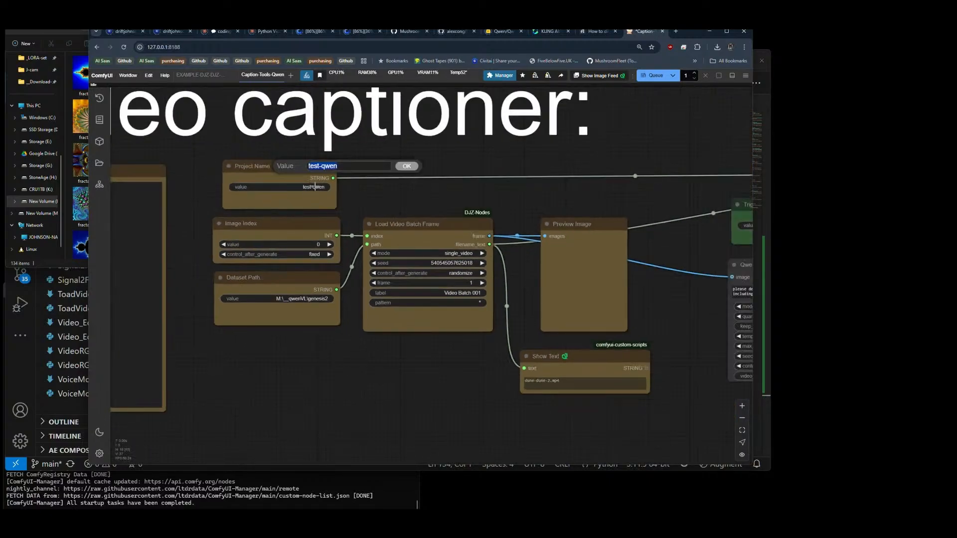
pyautogui.write('Genesis-QVL')
pyautogui.press('Return')
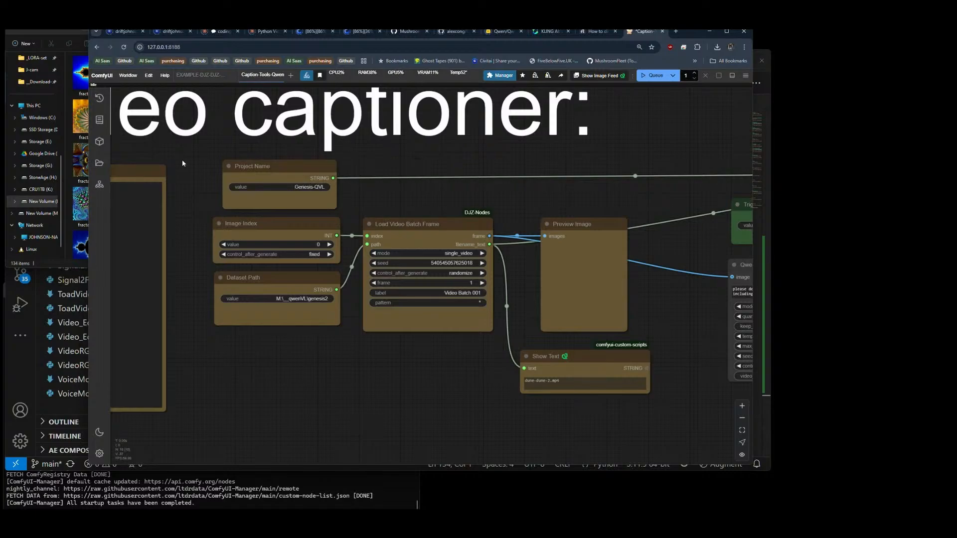
# Step: Try the increment option for the Image Index and extend the project name to Genesis-QVL-test
pyautogui.scroll(-5, 181, 159)
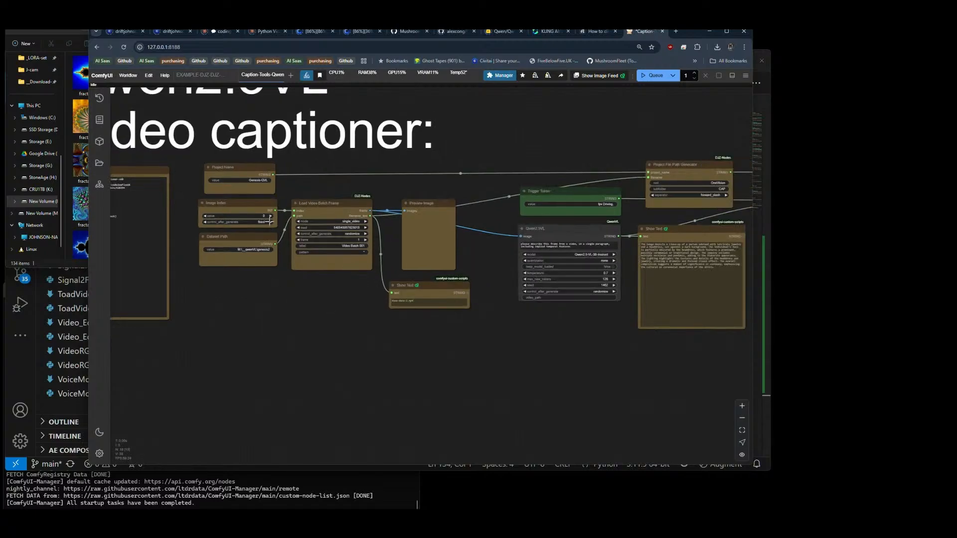
pyautogui.click(270, 221)
pyautogui.click(269, 181)
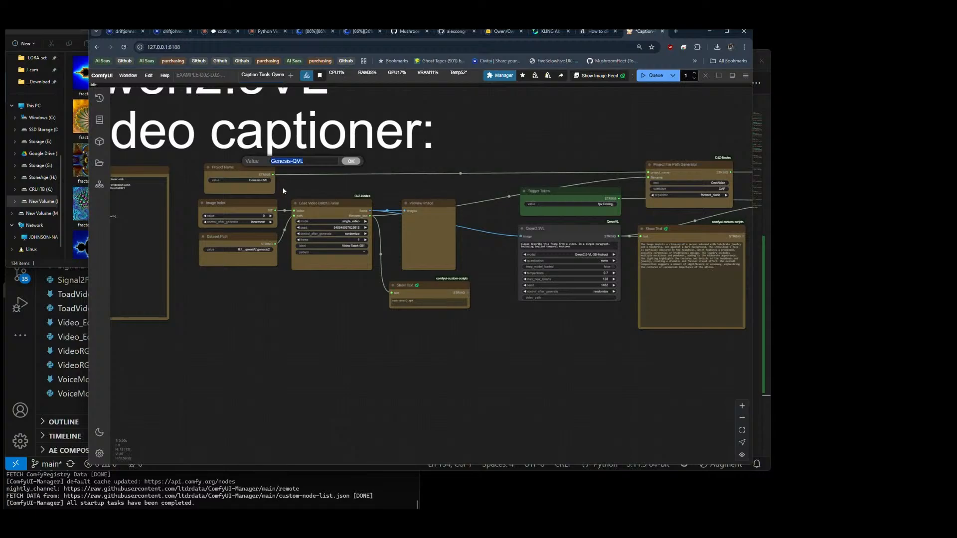
pyautogui.press('Right')
pyautogui.write('-test')
pyautogui.press('Return')
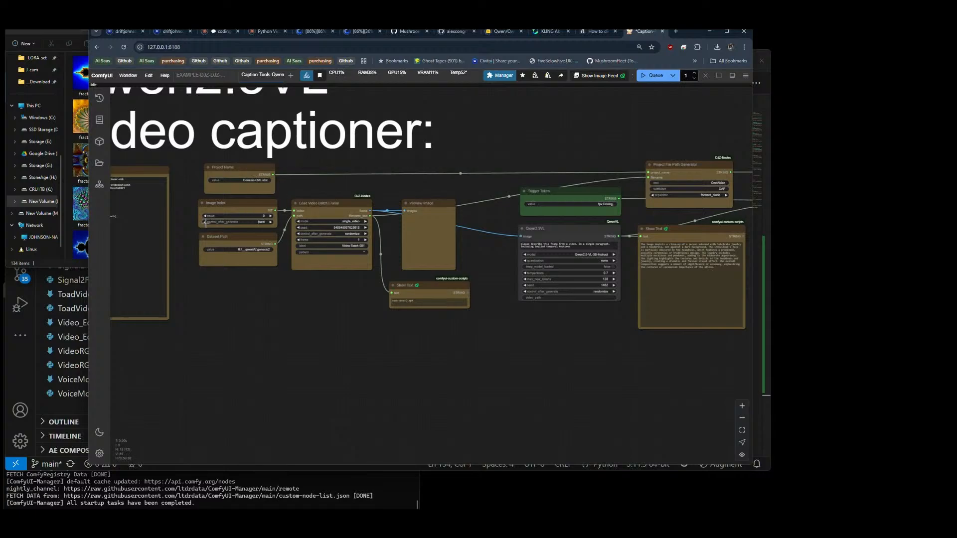
# Step: Replace "frame from a video" with "image" in the Qwen2.5VL node's prompt
pyautogui.moveTo(444, 340); pyautogui.dragTo(287, 332)
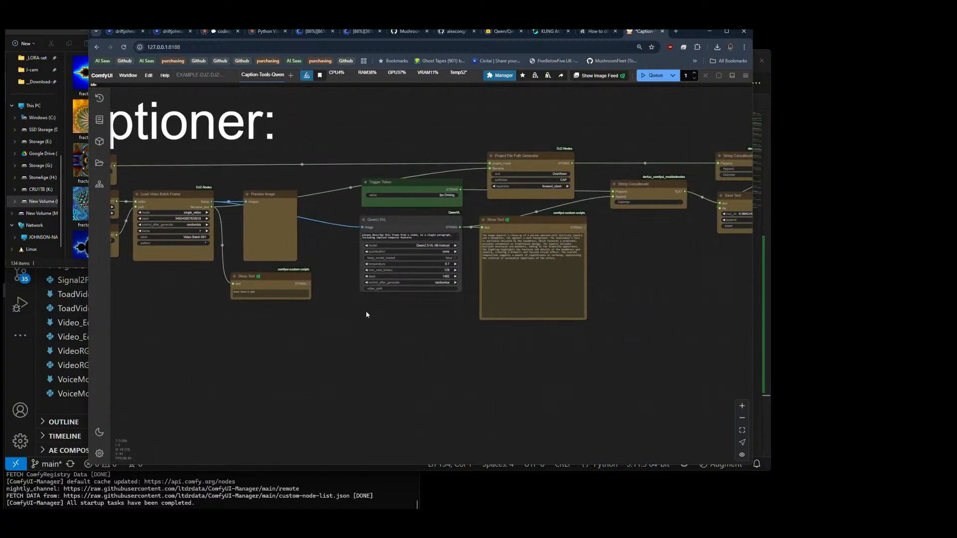
pyautogui.moveTo(366, 314); pyautogui.dragTo(290, 325)
pyautogui.scroll(10, 318, 222)
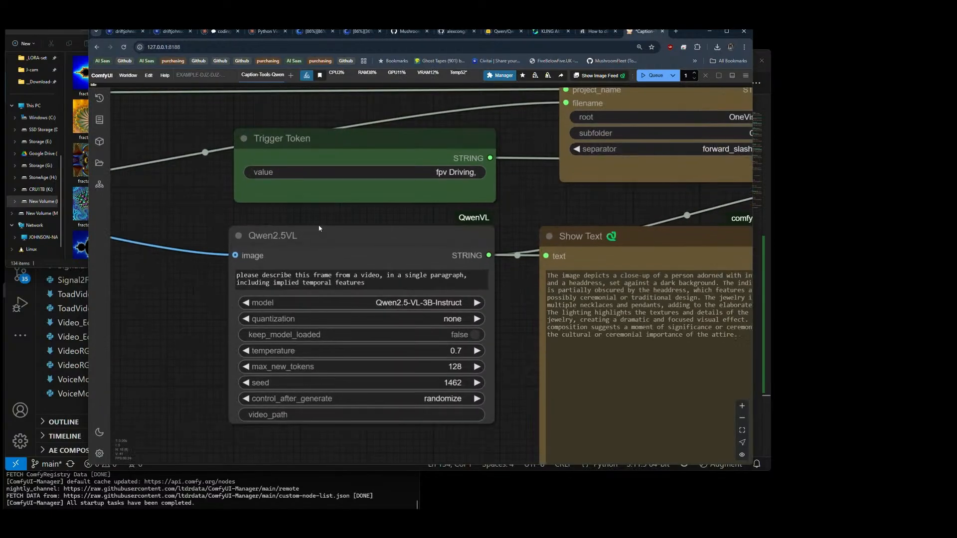
pyautogui.scroll(3, 212, 311)
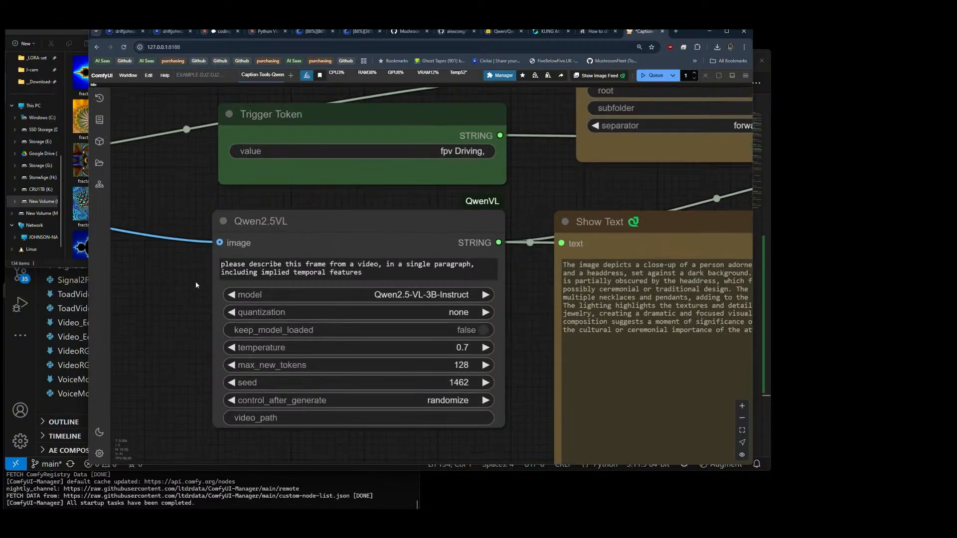
pyautogui.moveTo(330, 260); pyautogui.dragTo(416, 259)
pyautogui.write('image')
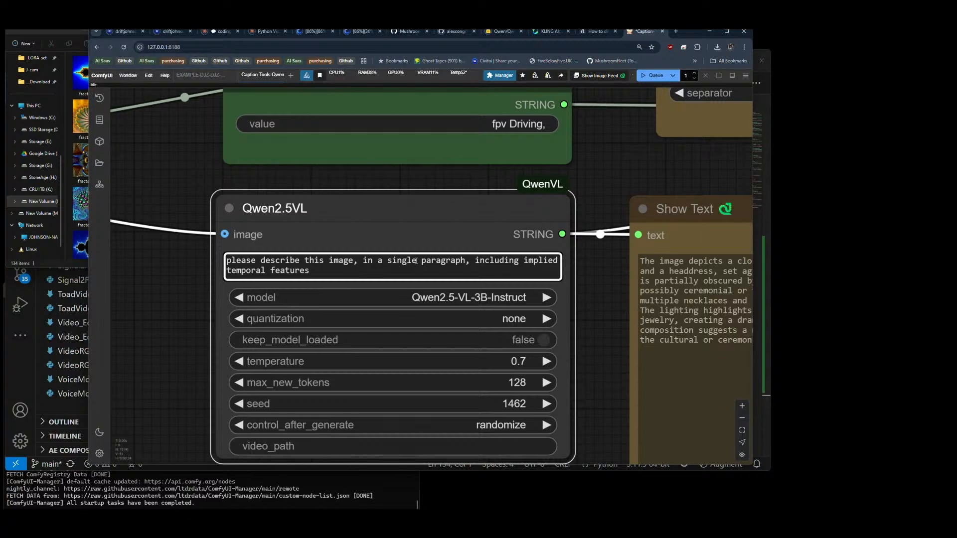
# Step: Delete ", including implied temporal features" from the end of the Qwen2.5VL prompt
pyautogui.press('End')
pyautogui.press('Left')
pyautogui.press('Left')
pyautogui.press('Left')
pyautogui.press('Left')
pyautogui.press('Left')
pyautogui.hotkey('ctrl', 'shift', 'End')
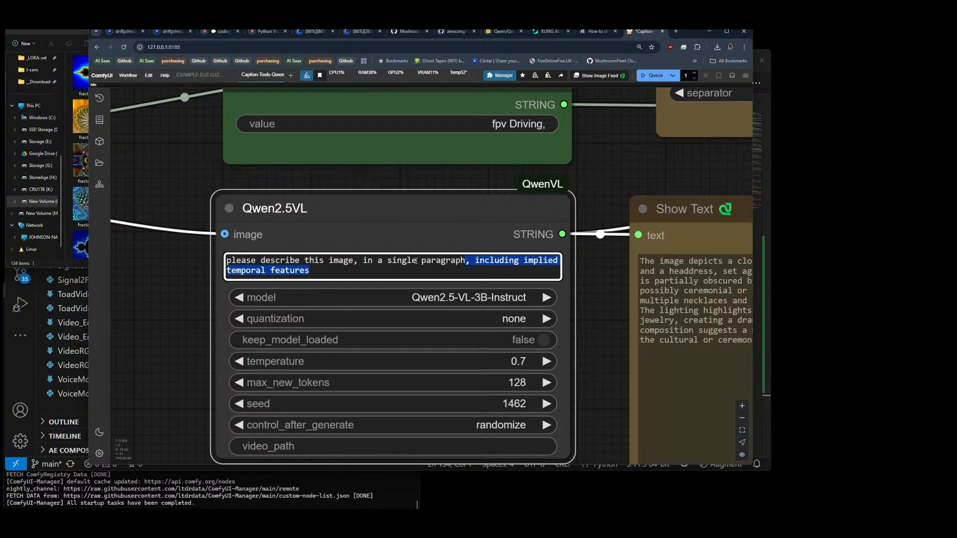
pyautogui.press('Delete')
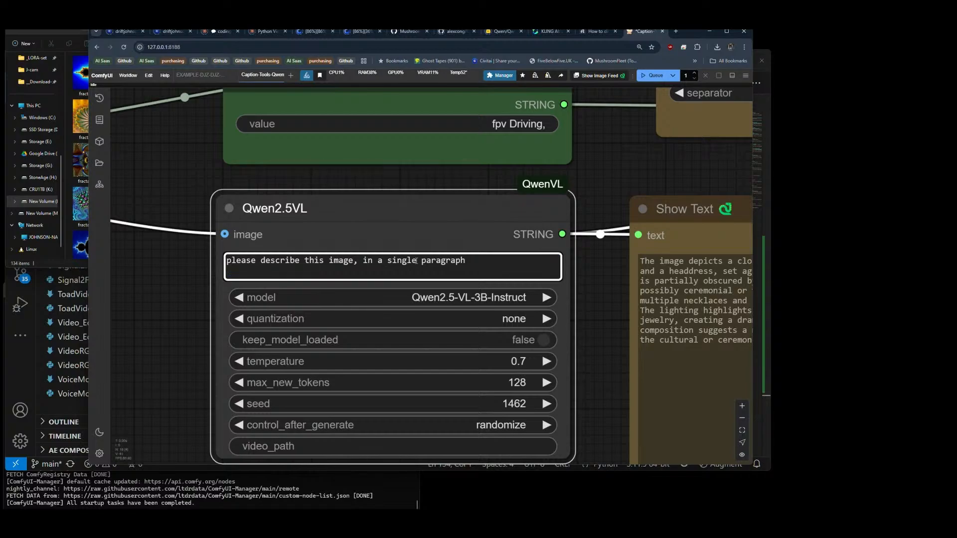
# Step: Set the Save Text node's append mode to new only and its root_dir to the ComfyUI output folder
pyautogui.scroll(-8, 191, 180)
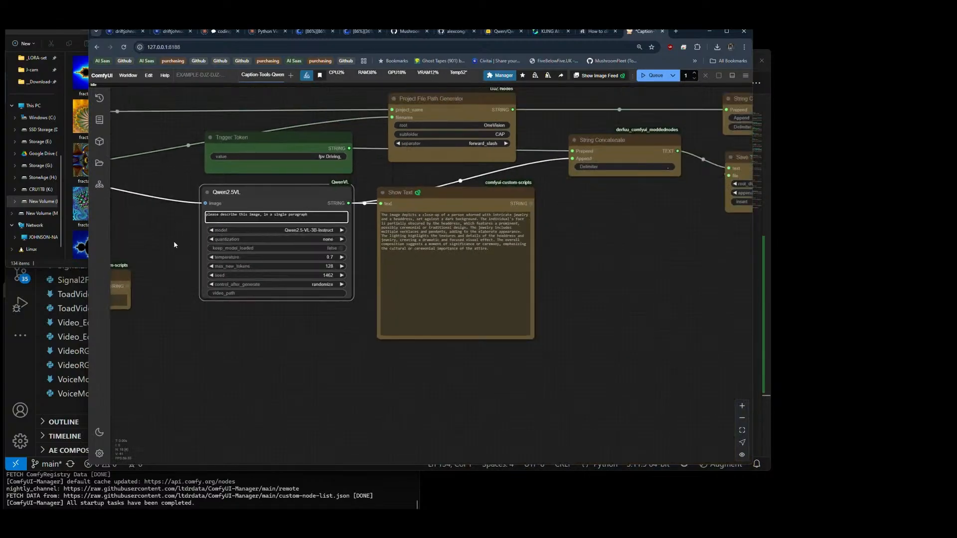
pyautogui.moveTo(157, 151); pyautogui.dragTo(203, 185)
pyautogui.scroll(-4, 194, 182)
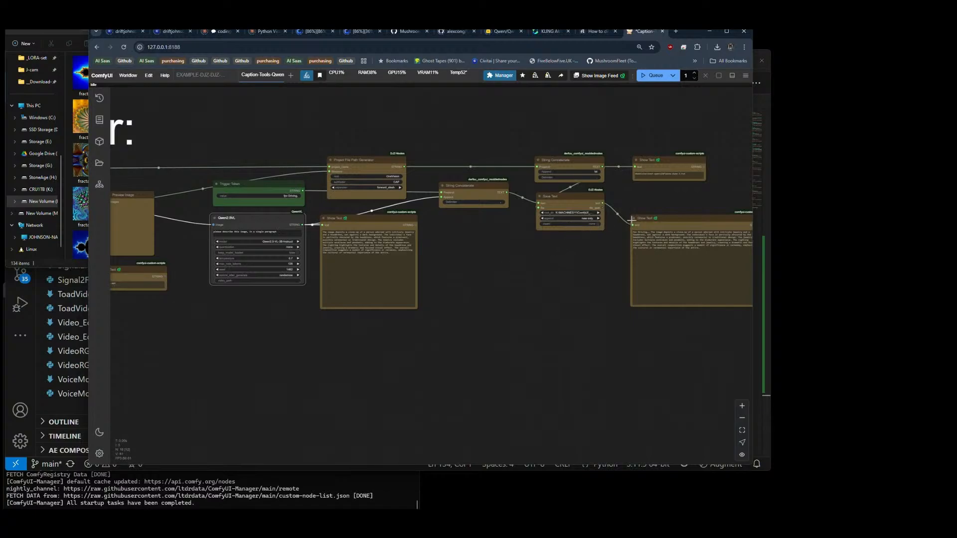
pyautogui.scroll(5, 626, 208)
pyautogui.click(521, 231)
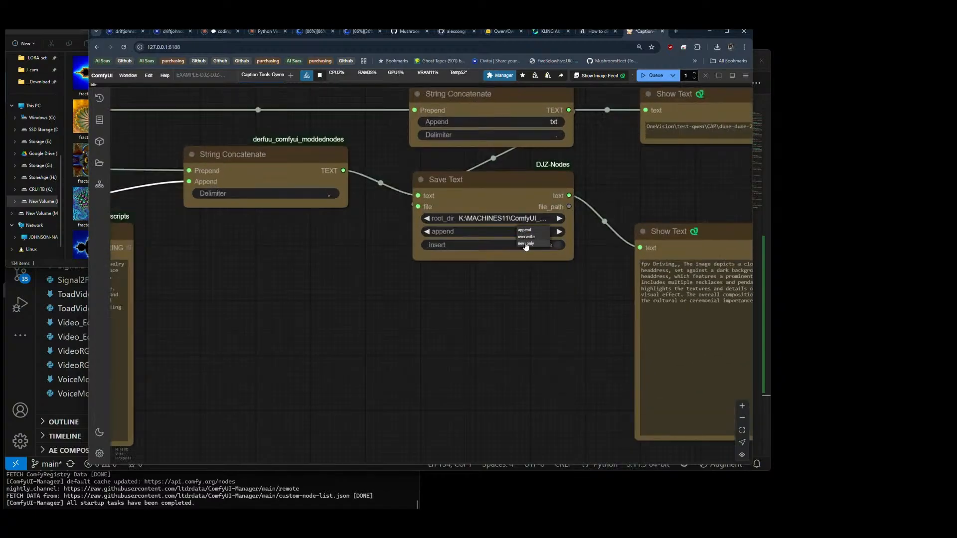
pyautogui.click(526, 244)
pyautogui.click(521, 220)
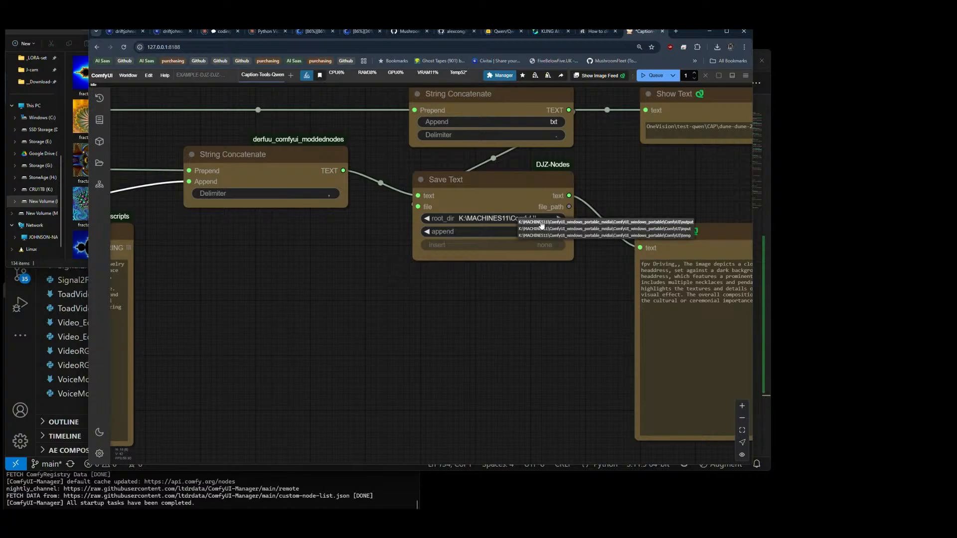
pyautogui.click(542, 224)
# Step: Queue the captioning workflow to run once
pyautogui.scroll(-5, 595, 199)
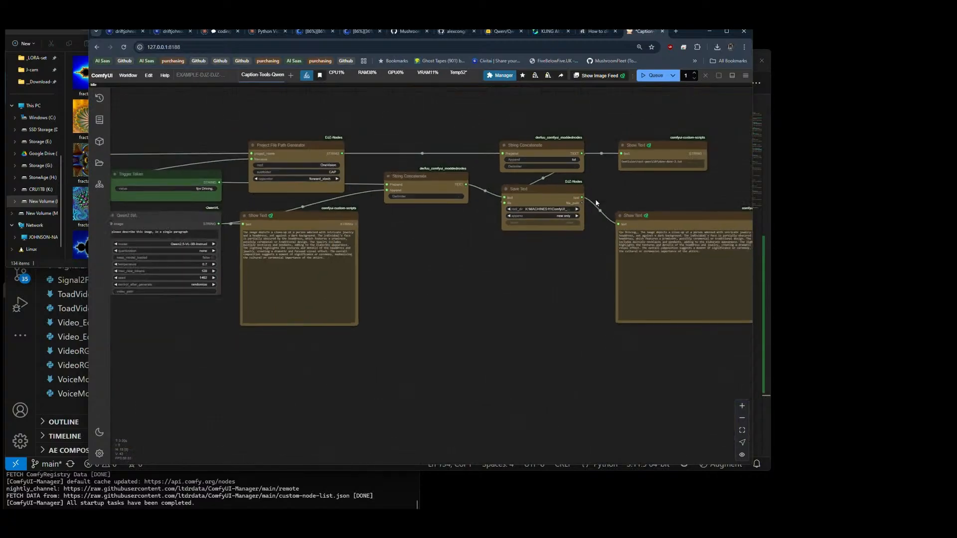
pyautogui.click(649, 76)
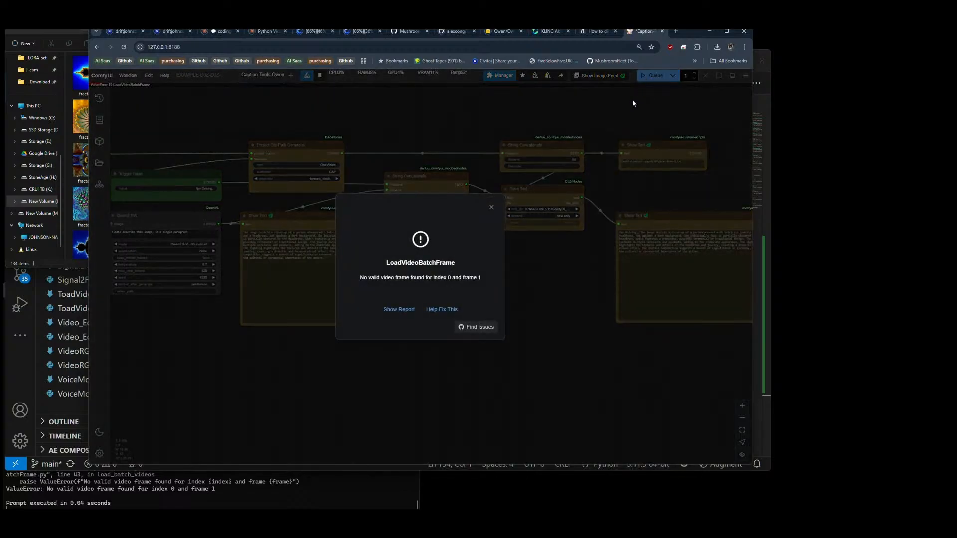
# Step: Dismiss the LoadVideoBatchFrame error and add a Load Image Batch node below the Load Video Batch Frame node
pyautogui.click(493, 209)
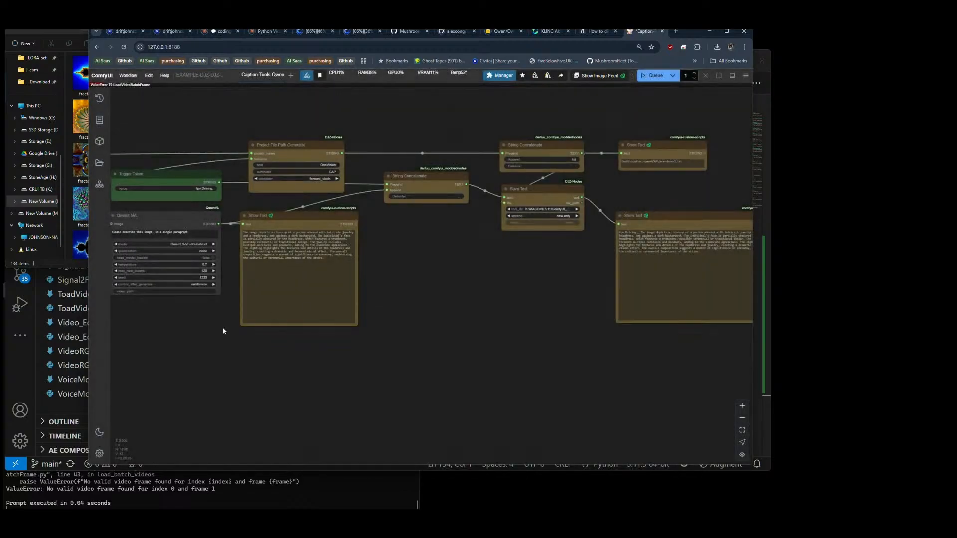
pyautogui.moveTo(225, 331); pyautogui.dragTo(359, 331)
pyautogui.moveTo(262, 334); pyautogui.dragTo(438, 333)
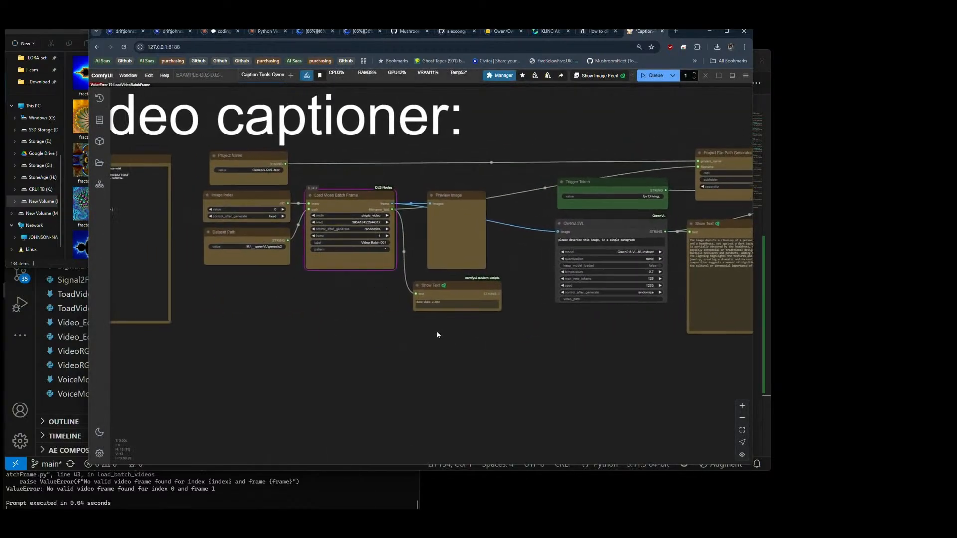
pyautogui.doubleClick(294, 295)
pyautogui.write('loa')
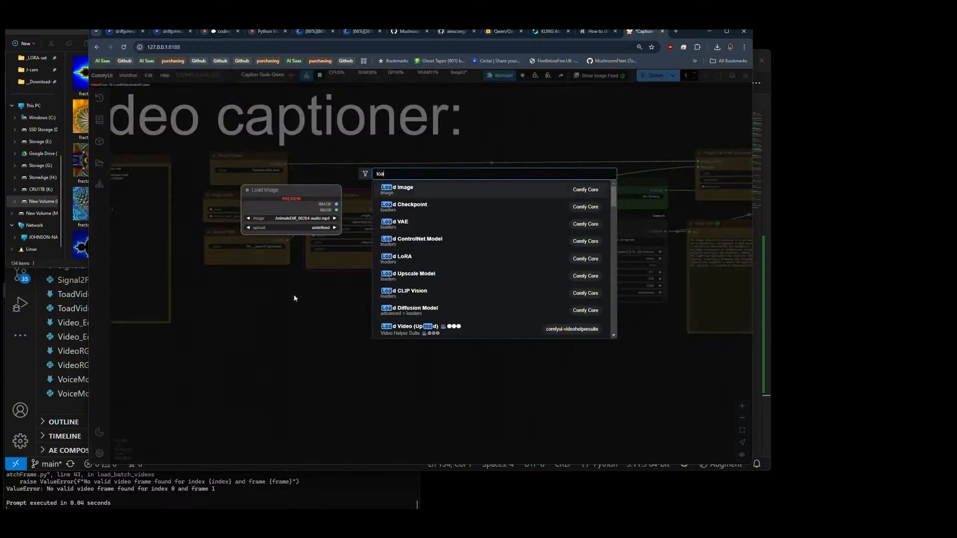
pyautogui.write('d bat')
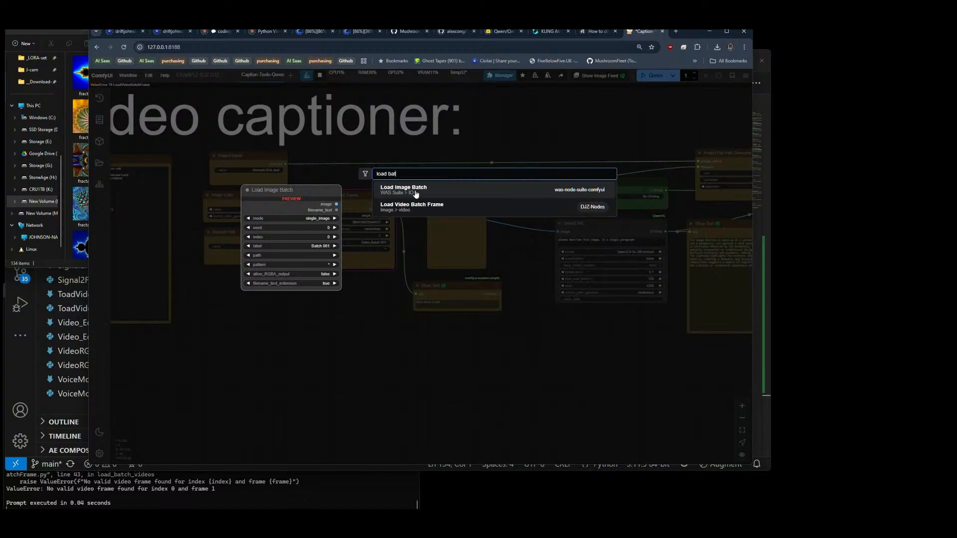
pyautogui.click(422, 195)
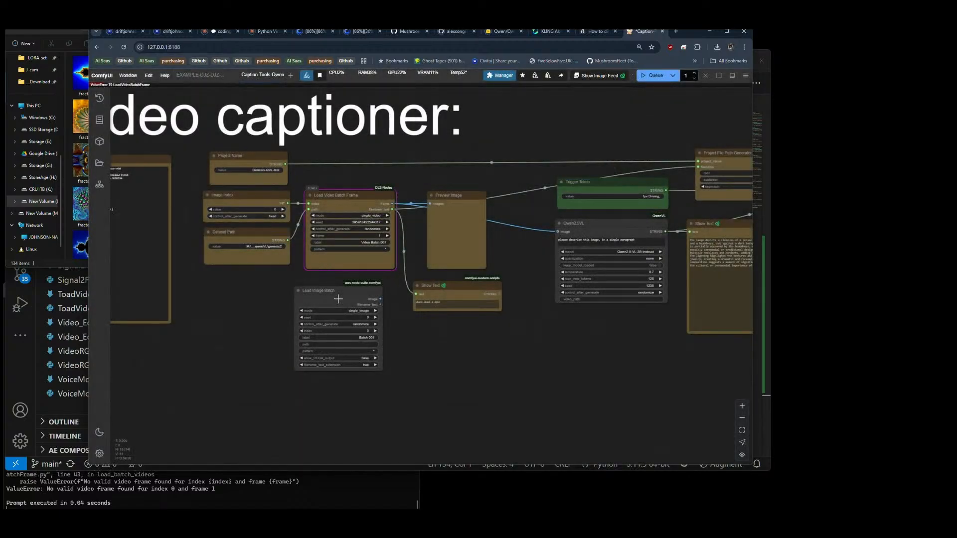
# Step: Connect Dataset Path and Image Index to the Load Image Batch node's path and index, and re-enter the genesis2 folder as the dataset path
pyautogui.moveTo(308, 209); pyautogui.dragTo(309, 338)
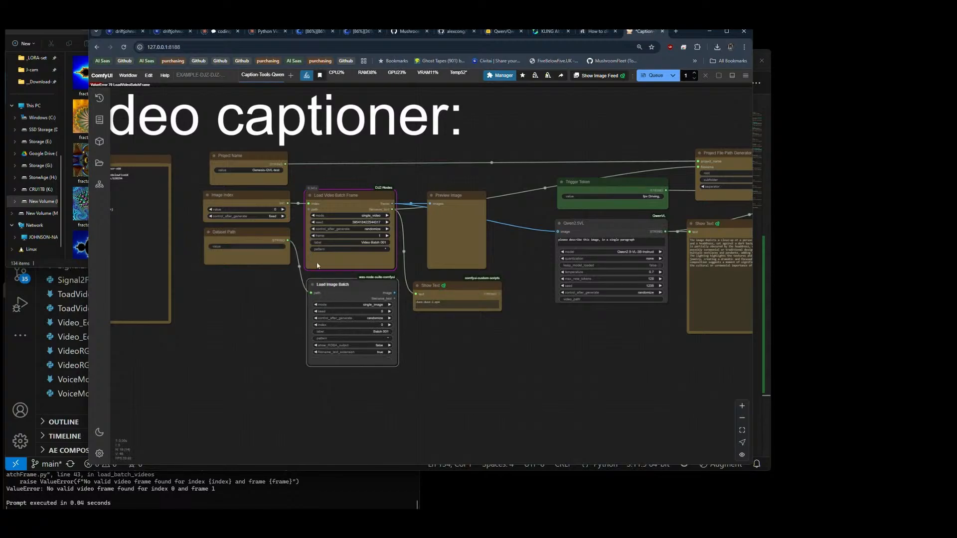
pyautogui.click(251, 246)
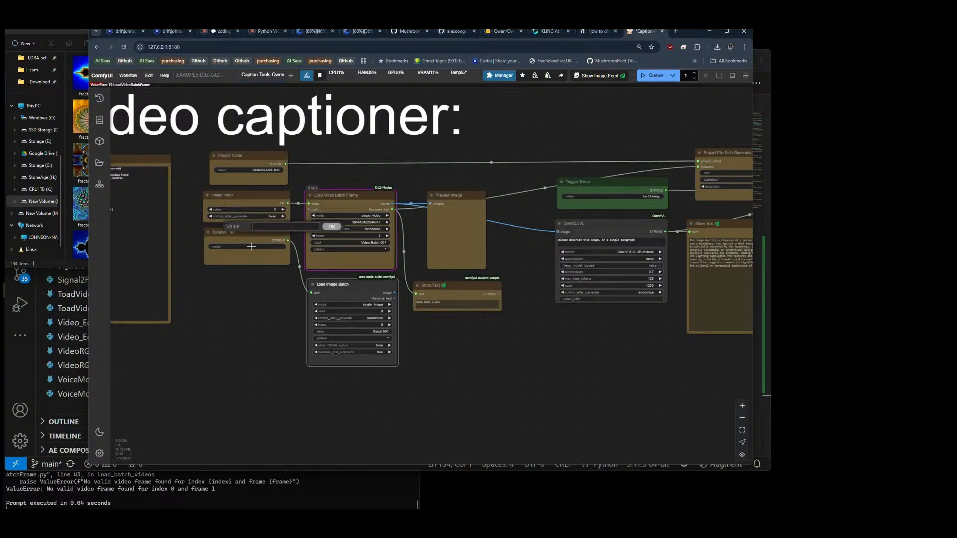
pyautogui.write('M:\\__qwenVL\\genesis2')
pyautogui.press('Return')
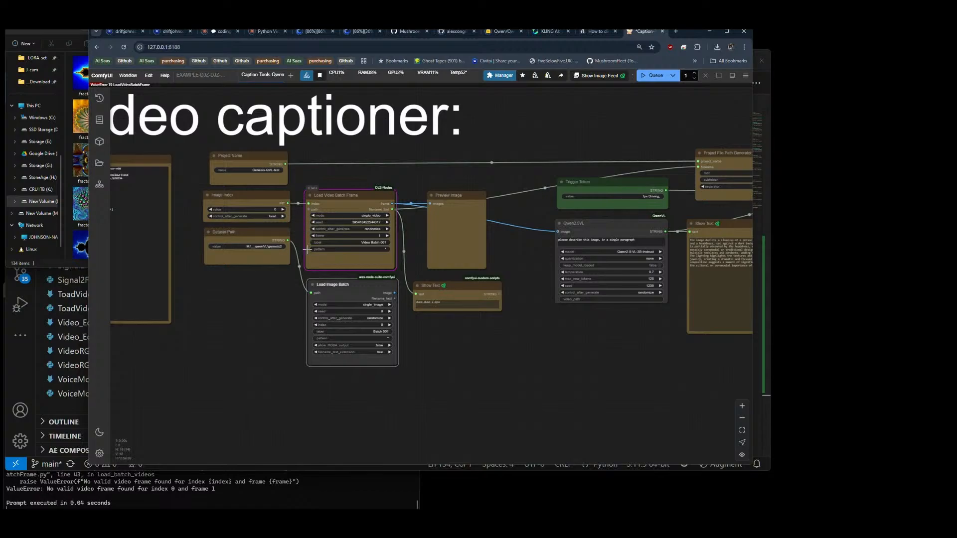
pyautogui.moveTo(287, 202); pyautogui.dragTo(322, 325)
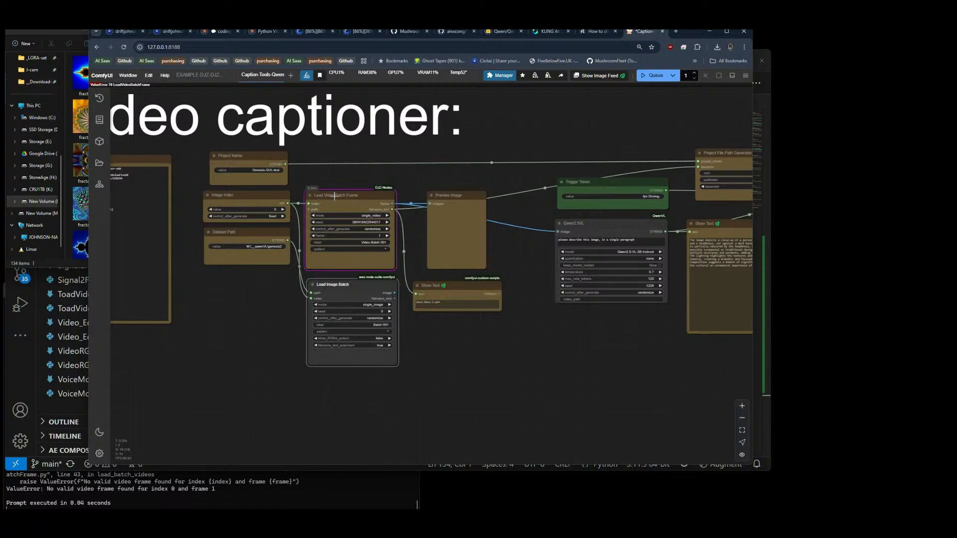
# Step: Transfer the image and filename output links to Load Image Batch, and replace the Load Video Batch Frame node with it
pyautogui.moveTo(393, 203); pyautogui.dragTo(395, 293)
pyautogui.moveTo(391, 209); pyautogui.dragTo(395, 298)
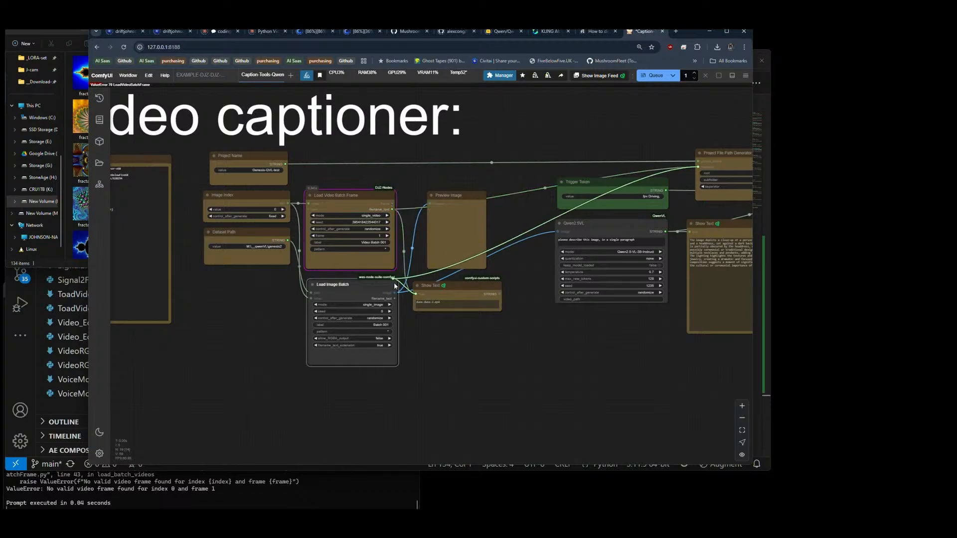
pyautogui.click(354, 199)
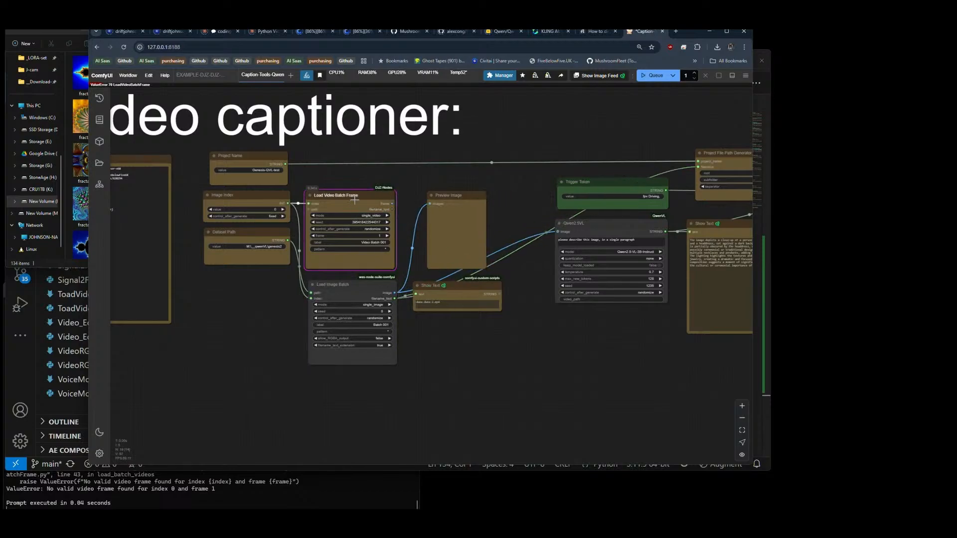
pyautogui.press('Delete')
pyautogui.moveTo(350, 294); pyautogui.dragTo(349, 205)
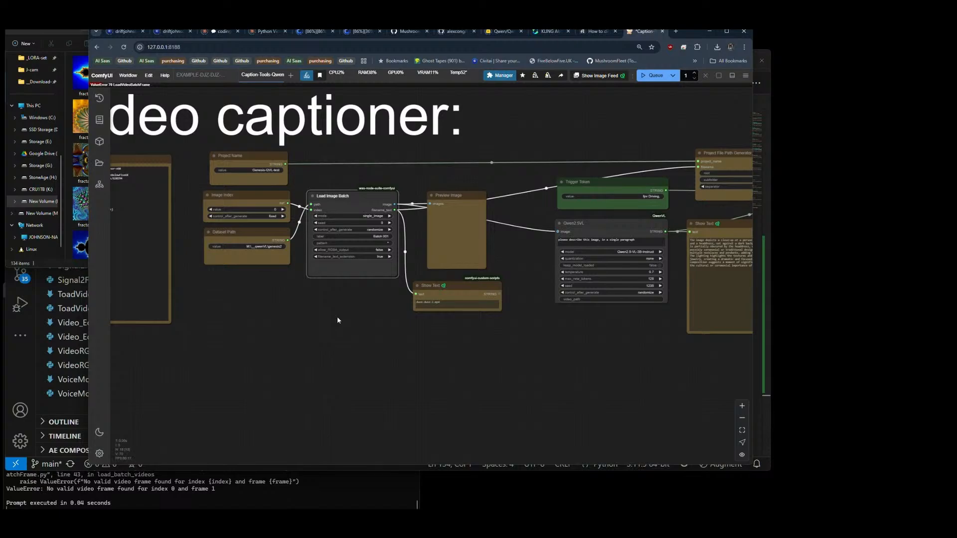
# Step: In File Explorer, open the genesis-flux folder inside genesis-flux.zip in the dataset revival folder
pyautogui.moveTo(536, 333); pyautogui.dragTo(289, 314)
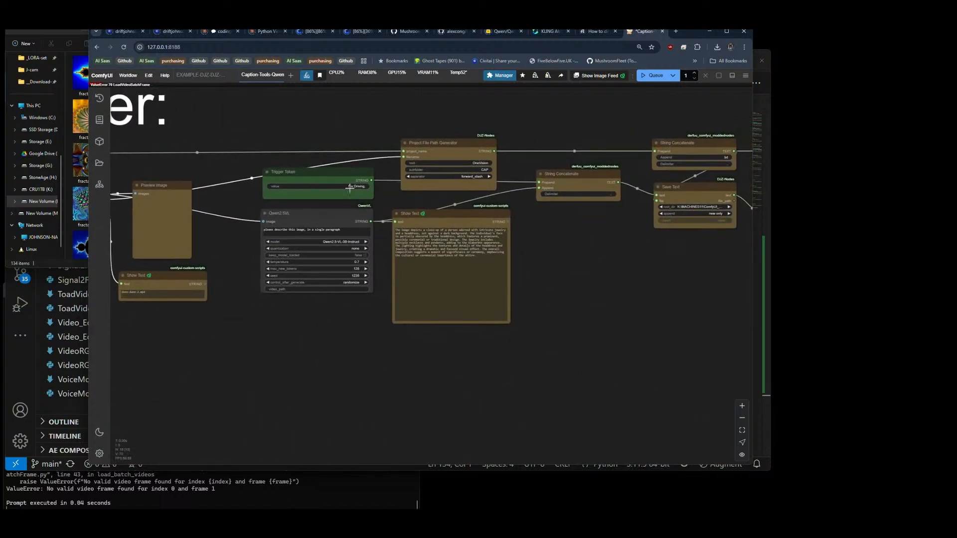
pyautogui.click(78, 268)
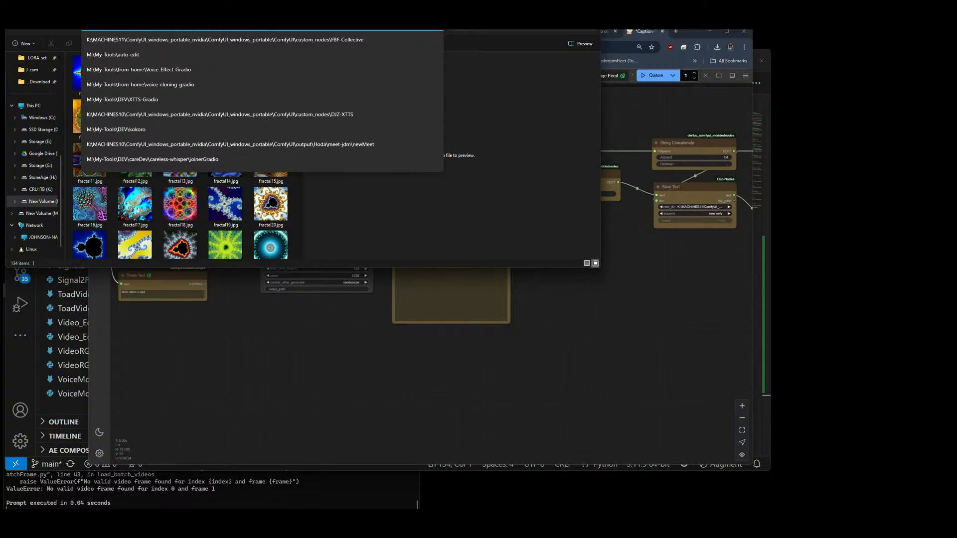
pyautogui.click(351, 194)
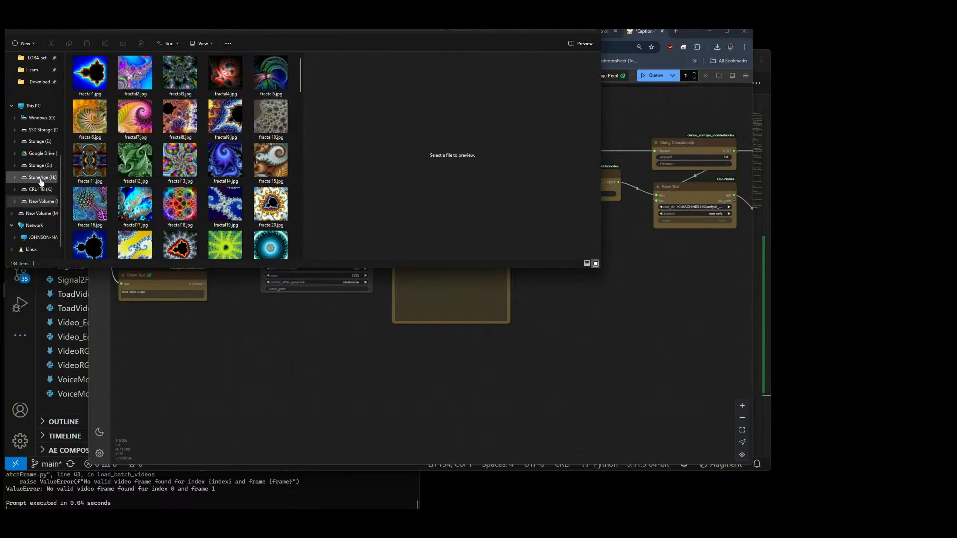
pyautogui.click(39, 145)
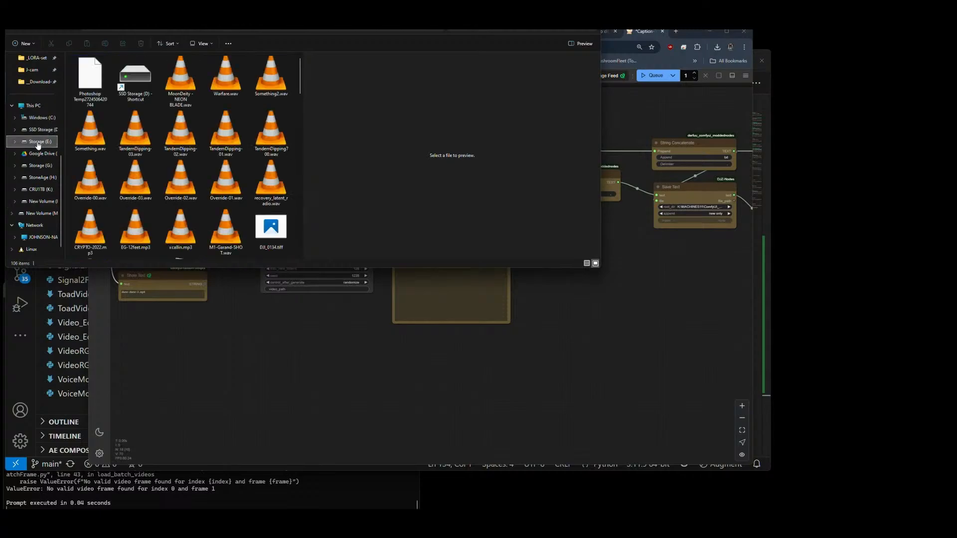
pyautogui.click(43, 201)
pyautogui.scroll(-3, 129, 195)
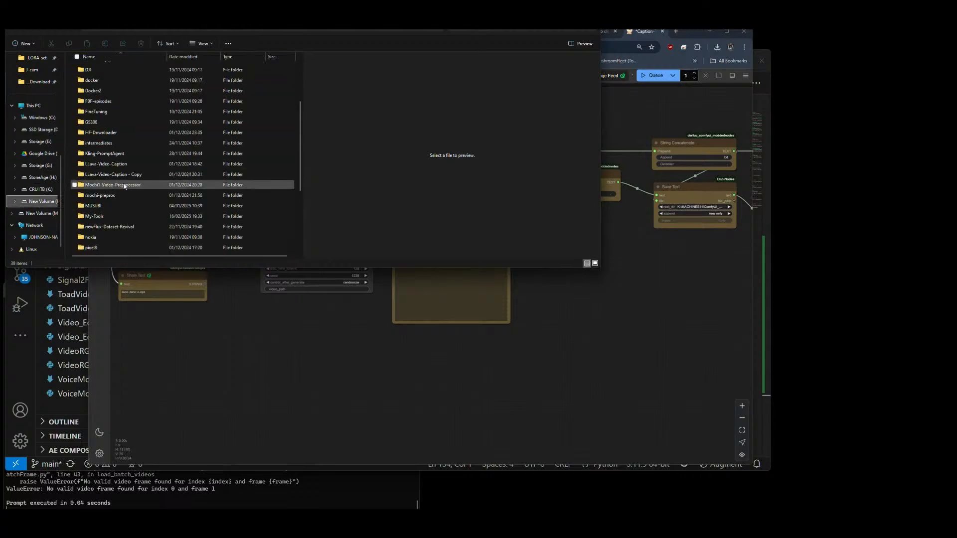
pyautogui.click(112, 228)
pyautogui.doubleClick(112, 229)
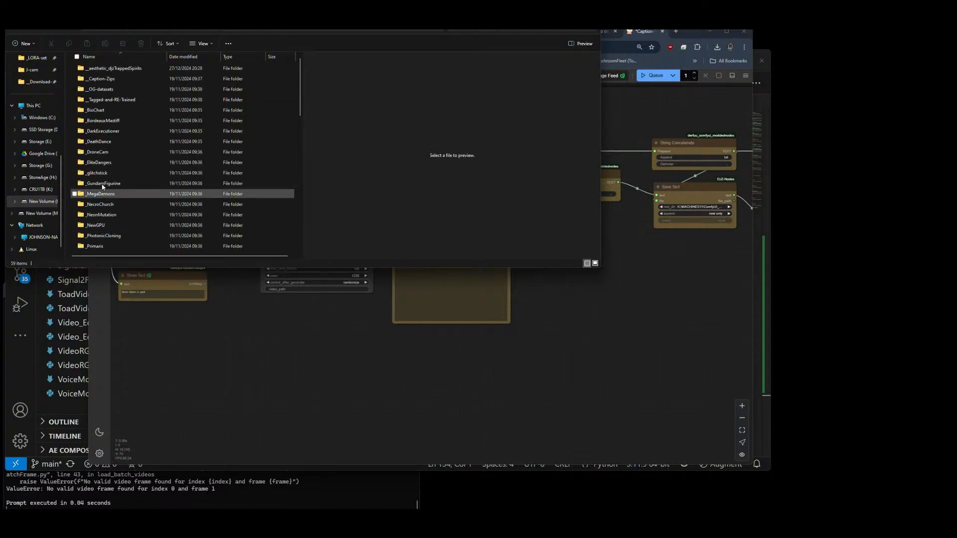
pyautogui.scroll(-6, 118, 148)
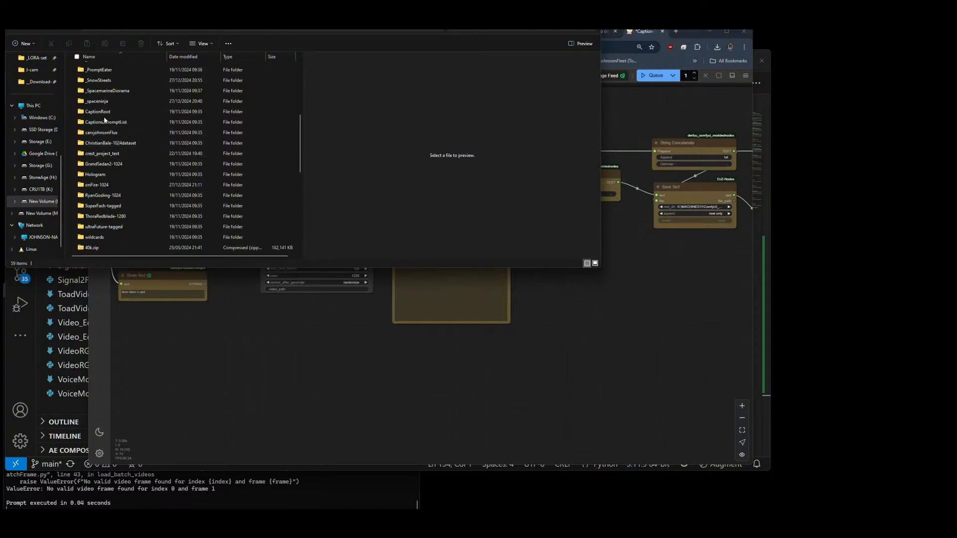
pyautogui.scroll(-5, 104, 119)
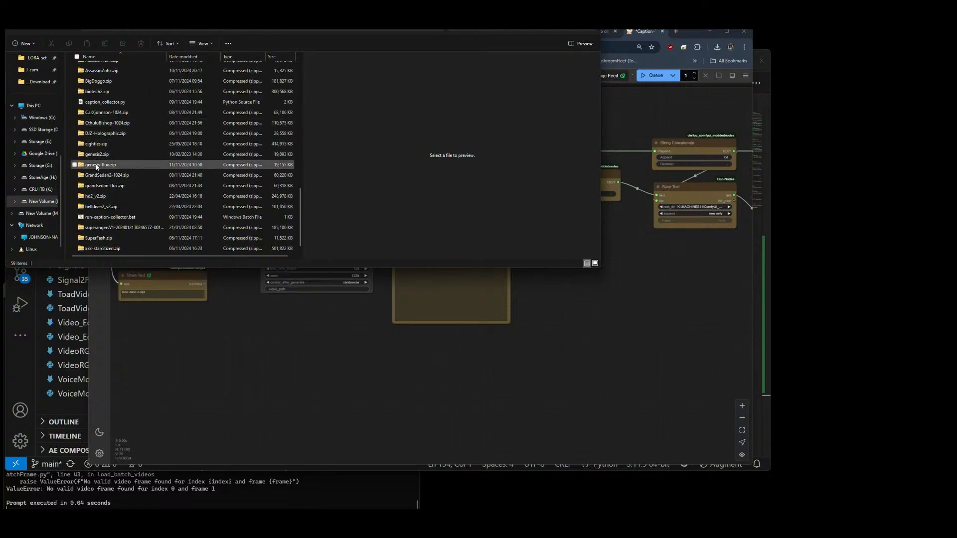
pyautogui.doubleClick(97, 165)
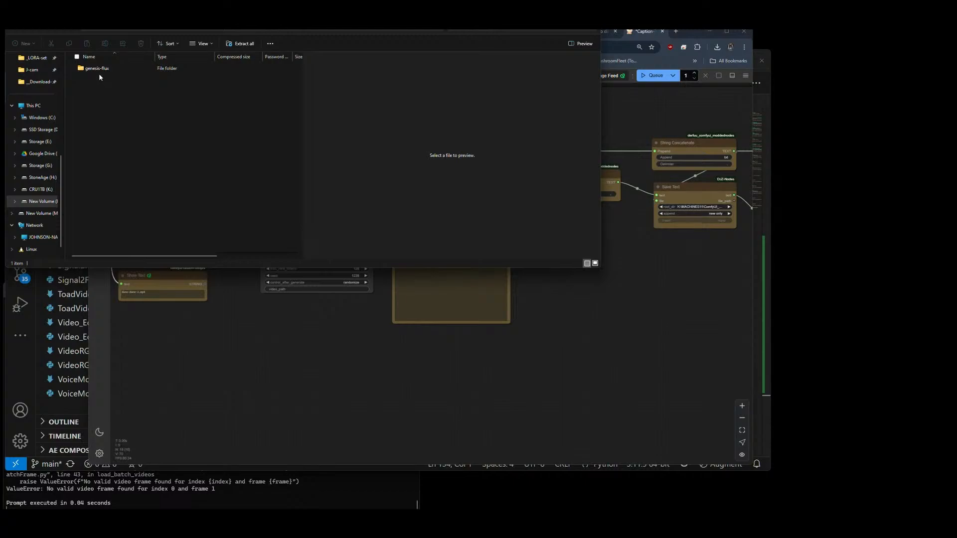
pyautogui.doubleClick(99, 69)
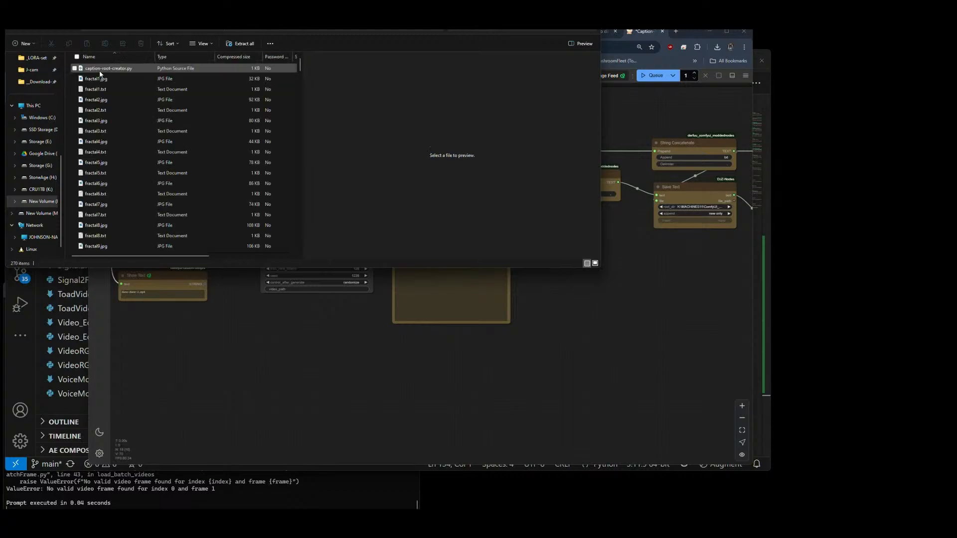
# Step: Open fractal1.txt and copy its opening text "raw photo of zjz fractal, Infinitely detailed geometric,", then close the file
pyautogui.click(95, 90)
pyautogui.doubleClick(95, 90)
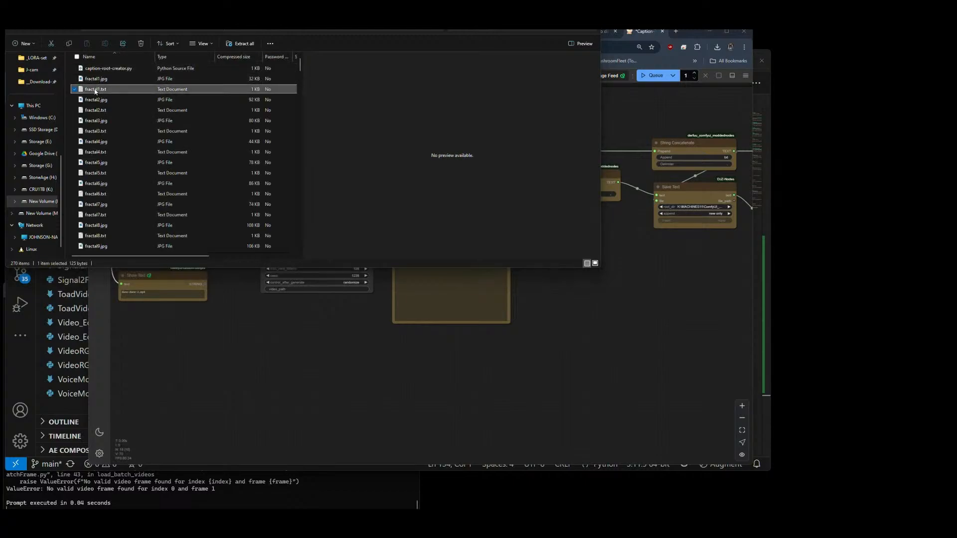
pyautogui.moveTo(208, 86); pyautogui.dragTo(249, 83)
pyautogui.click(247, 92)
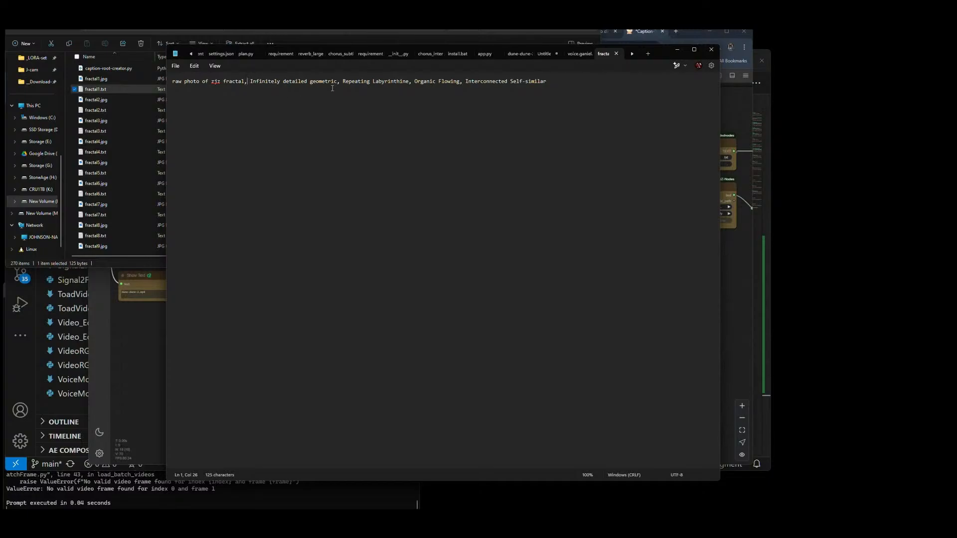
pyautogui.moveTo(339, 82); pyautogui.dragTo(170, 84)
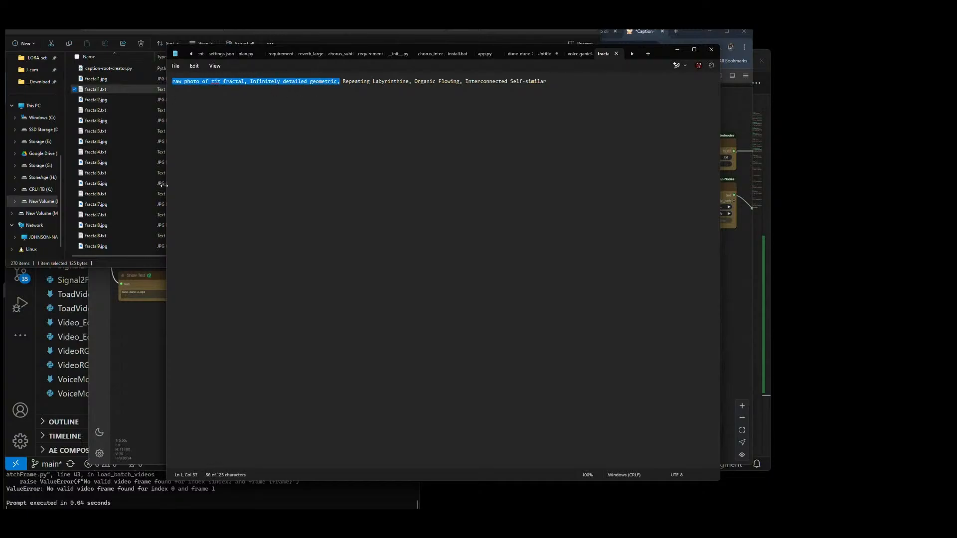
pyautogui.click(711, 50)
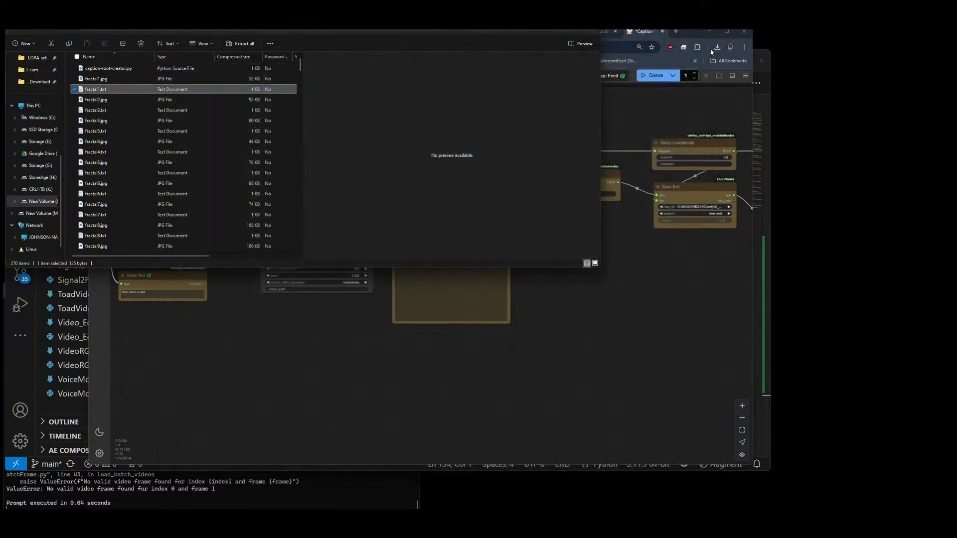
# Step: Back in ComfyUI, set the Trigger Token value to "raw photo of zjz fractal, Infinitely detailed geometric," and check the full entry
pyautogui.click(517, 334)
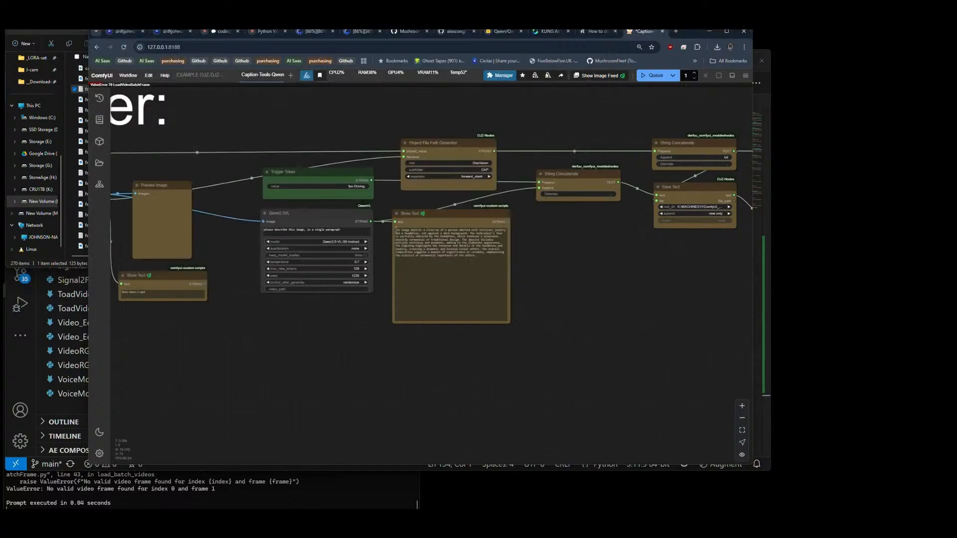
pyautogui.click(354, 186)
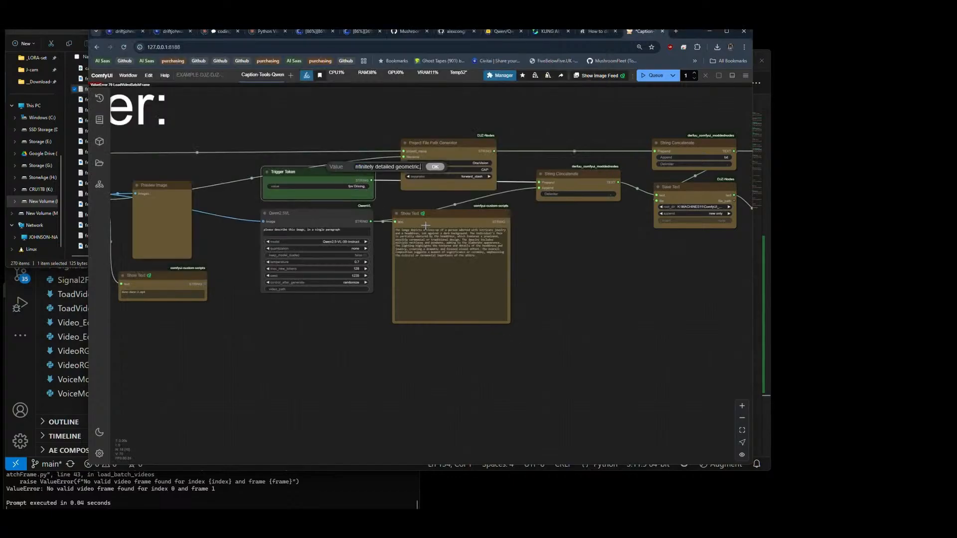
pyautogui.hotkey('ctrl', 'v')
pyautogui.click(433, 167)
pyautogui.scroll(5, 334, 178)
pyautogui.scroll(6, 370, 183)
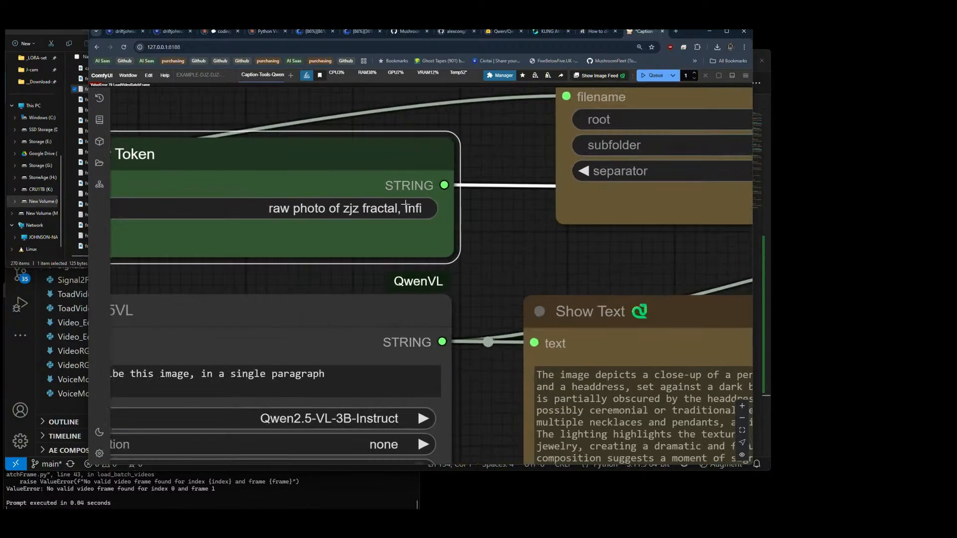
pyautogui.moveTo(459, 261)
pyautogui.mouseDown()
pyautogui.moveTo(553, 253)
pyautogui.moveTo(451, 261)
pyautogui.mouseUp()
pyautogui.click(394, 212)
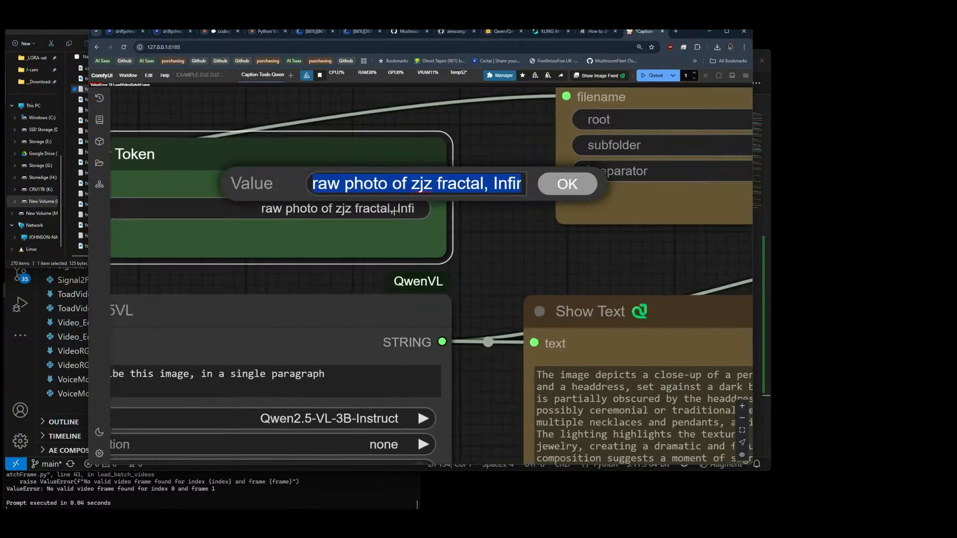
pyautogui.press('End')
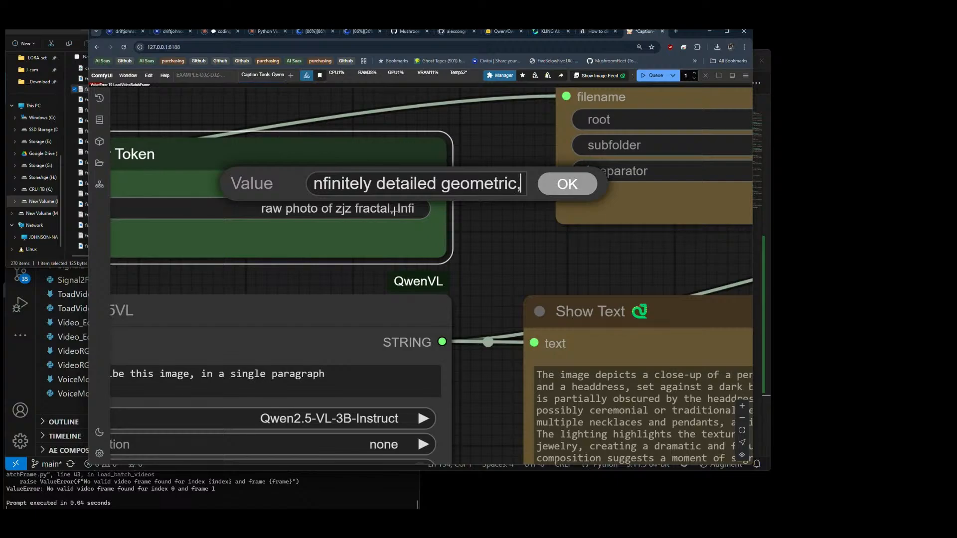
pyautogui.click(551, 183)
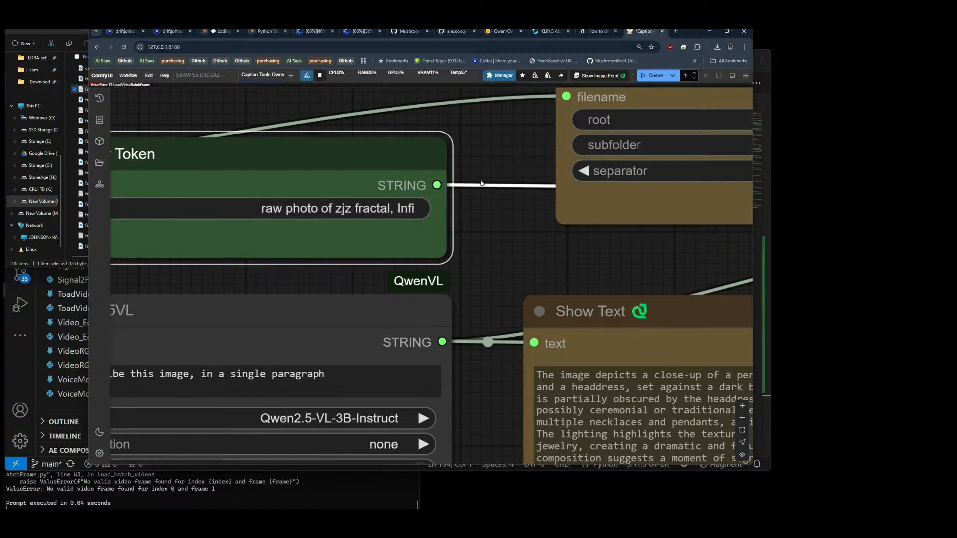
# Step: Queue the captioning workflow again using the Load Image Batch node
pyautogui.scroll(-5, 511, 194)
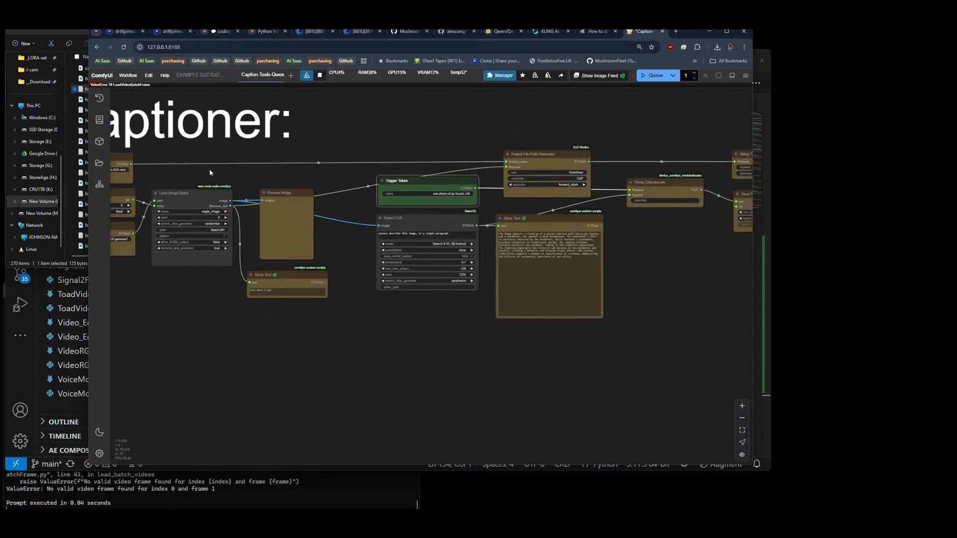
pyautogui.scroll(-2, 211, 170)
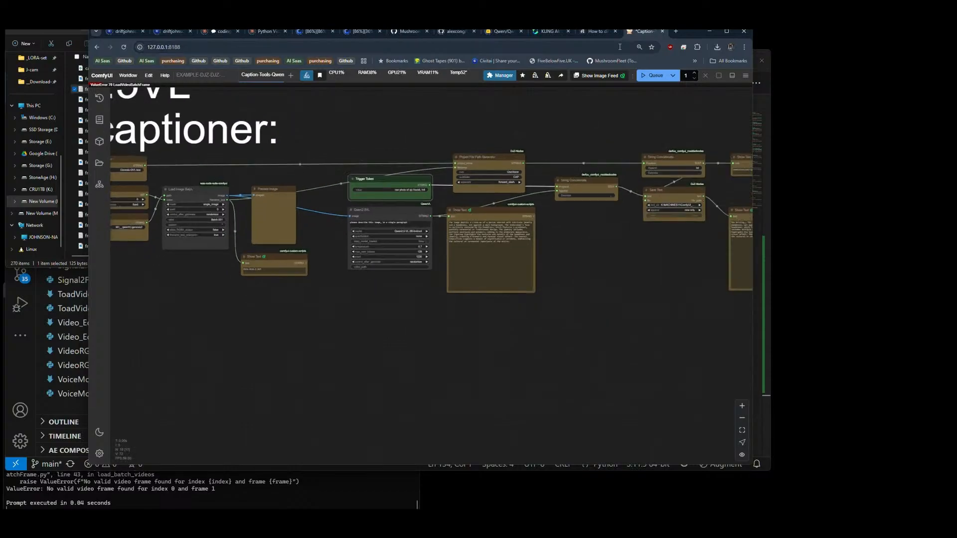
pyautogui.click(653, 75)
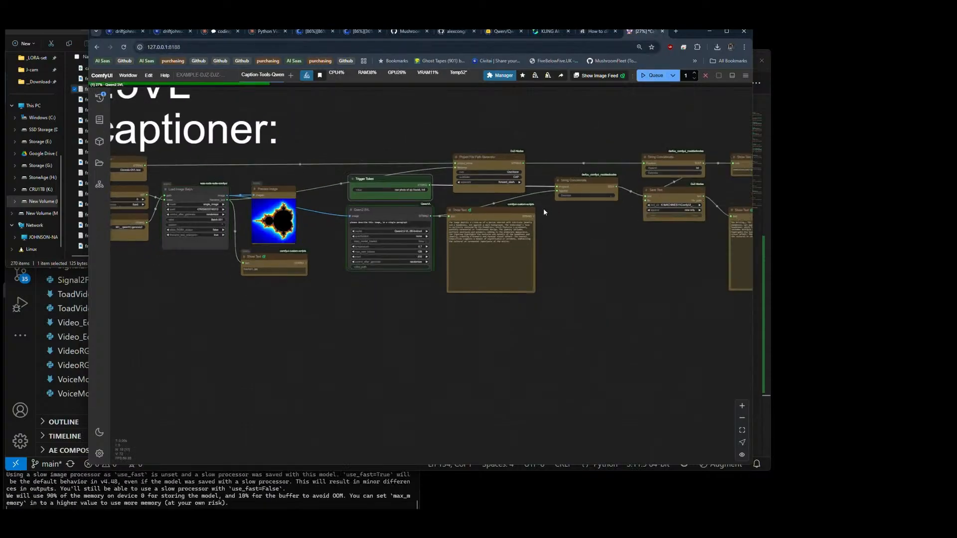
# Step: Set the root value of the Project File Path Generator node to qwen25VL
pyautogui.scroll(2, 542, 169)
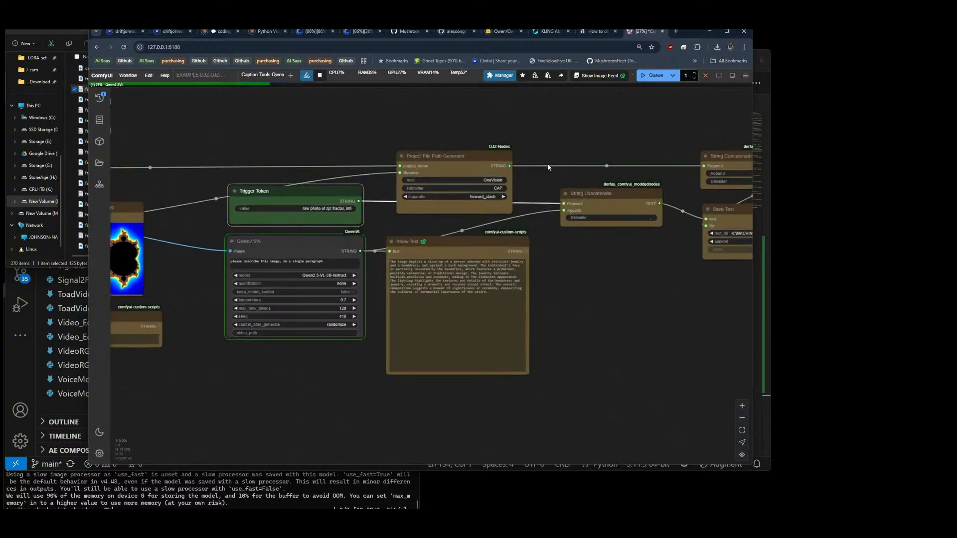
pyautogui.click(494, 180)
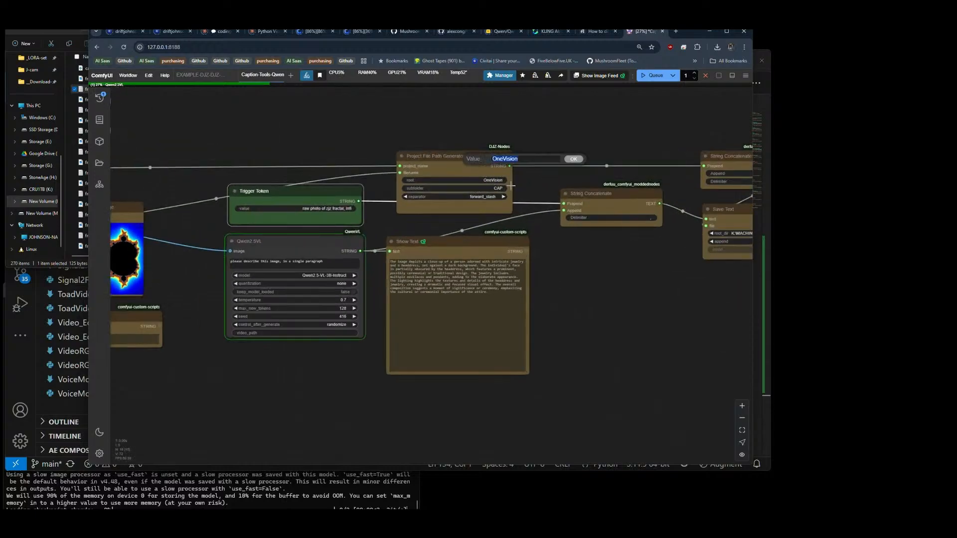
pyautogui.write('qwen25VL')
pyautogui.press('Return')
# Step: Shorten the Project Name value to Genesis-QVL
pyautogui.scroll(-5, 568, 197)
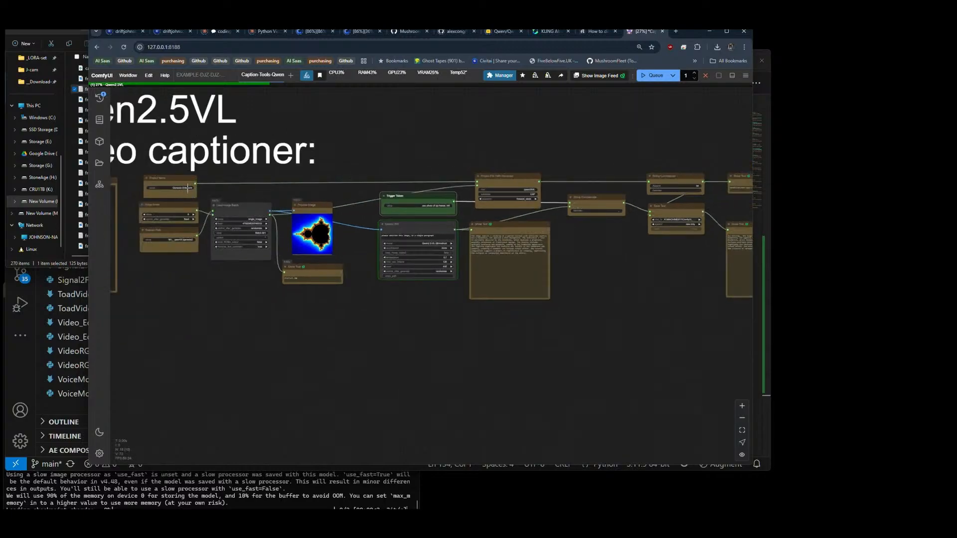
pyautogui.click(171, 187)
pyautogui.press('BackSpace')
pyautogui.press('BackSpace')
pyautogui.press('BackSpace')
pyautogui.press('BackSpace')
pyautogui.press('BackSpace')
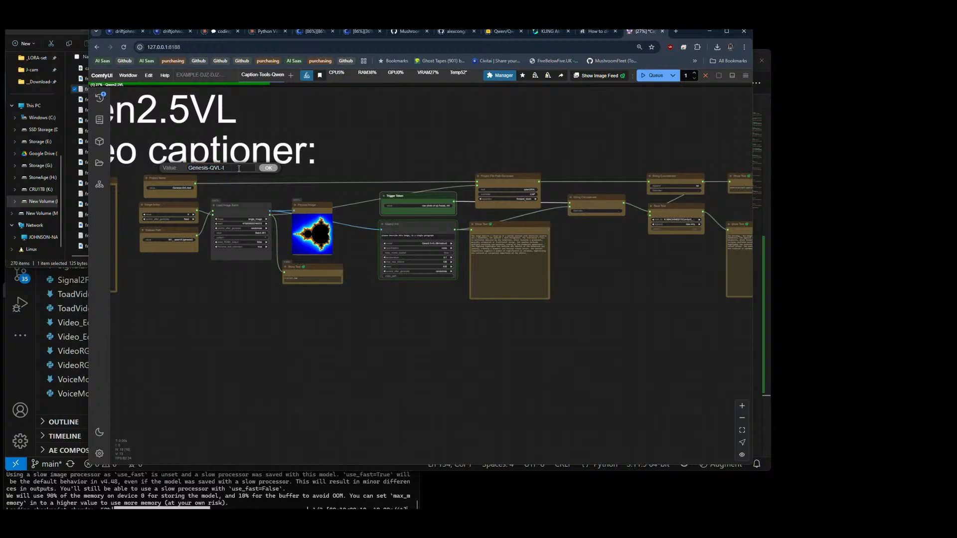
pyautogui.press('Return')
# Step: Set the Image Index node's control_after_generate option to increment
pyautogui.scroll(8, 173, 217)
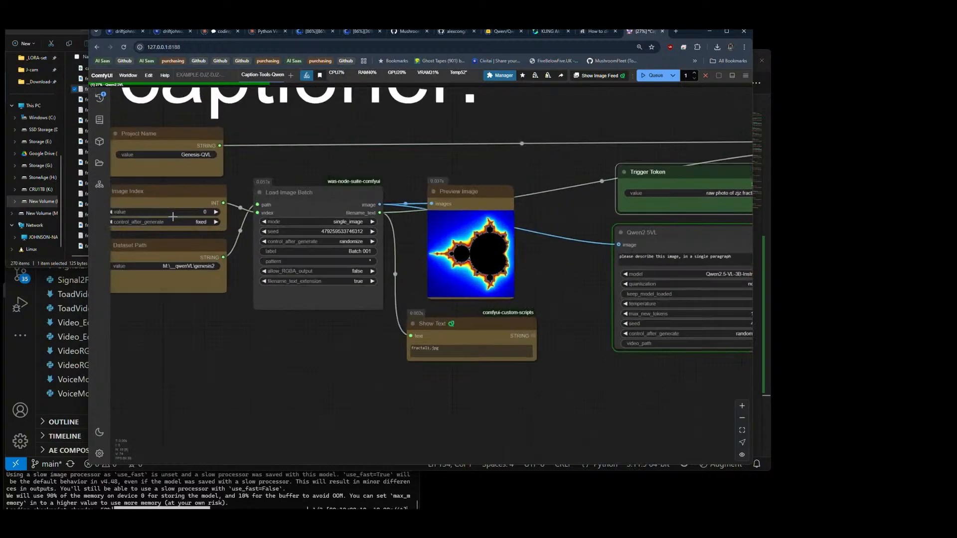
pyautogui.click(216, 222)
pyautogui.scroll(-7, 153, 189)
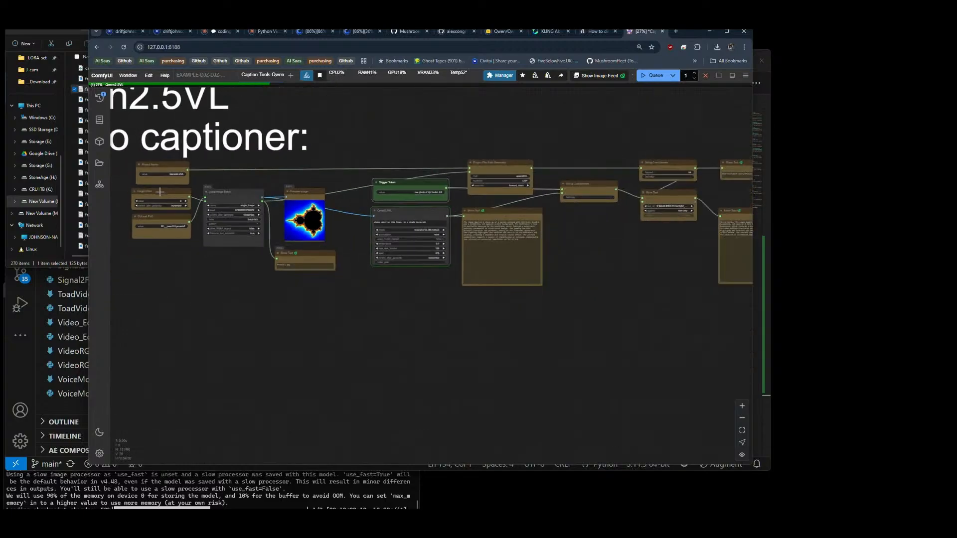
# Step: Look through the open File Explorer locations for the dataset, and return to ComfyUI to check the Dataset Path value
pyautogui.click(78, 264)
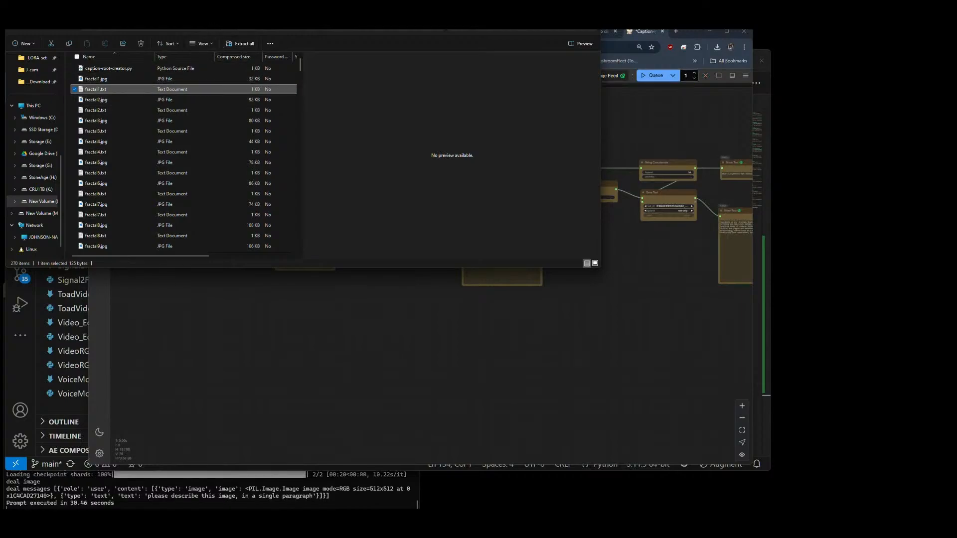
pyautogui.hotkey('ctrl', 'Tab')
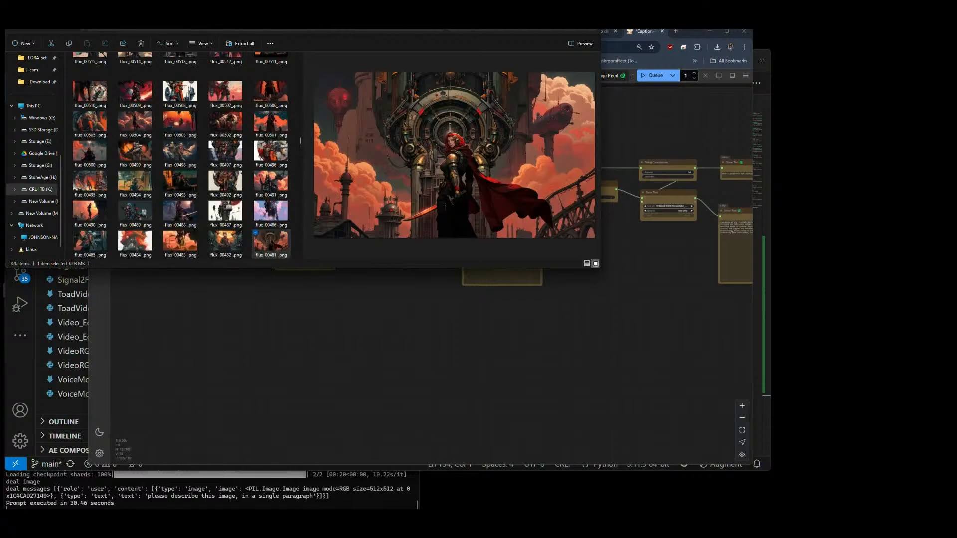
pyautogui.hotkey('ctrl', 'Tab')
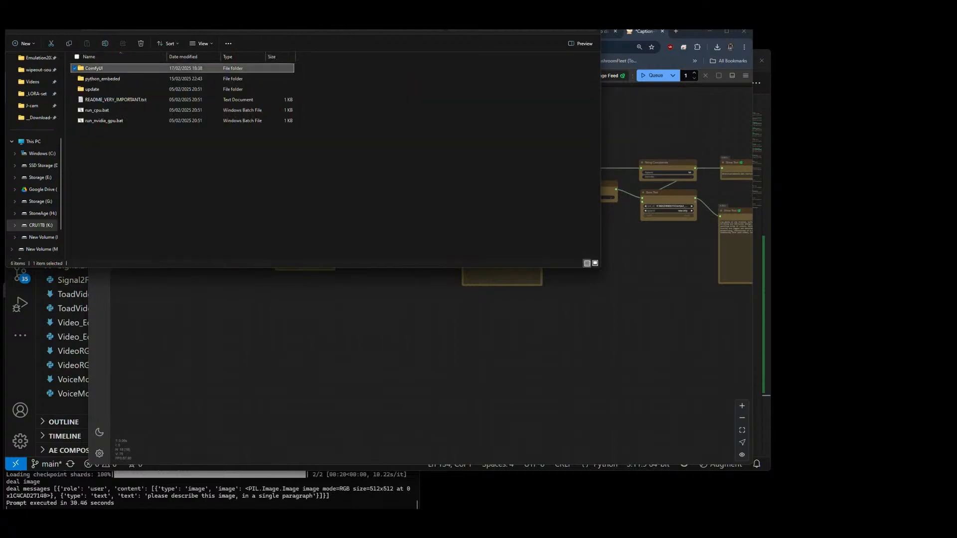
pyautogui.hotkey('ctrl', 'Tab')
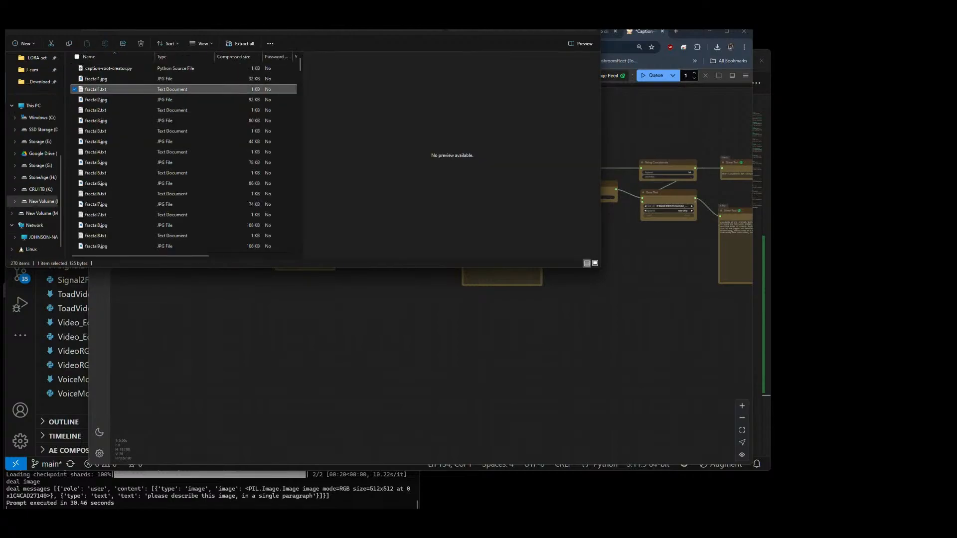
pyautogui.click(301, 344)
pyautogui.scroll(5, 209, 250)
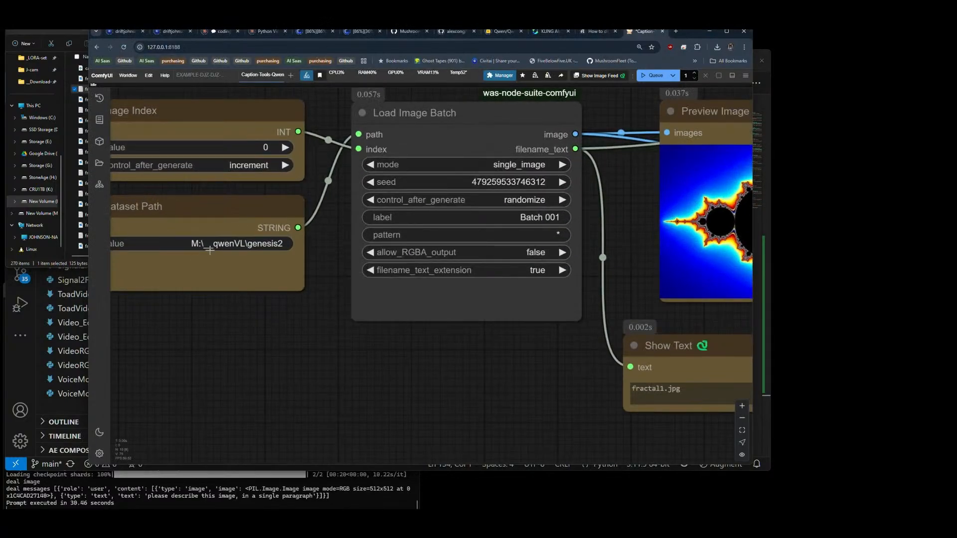
# Step: In File Explorer, open the genesis2 folder inside __qwenVL on the M drive to check how many images it holds
pyautogui.click(206, 11)
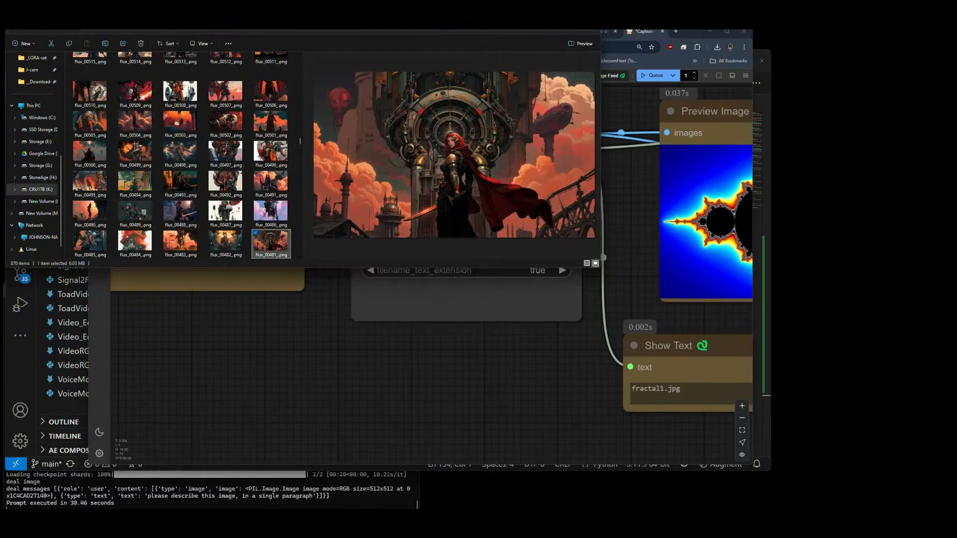
pyautogui.click(299, 11)
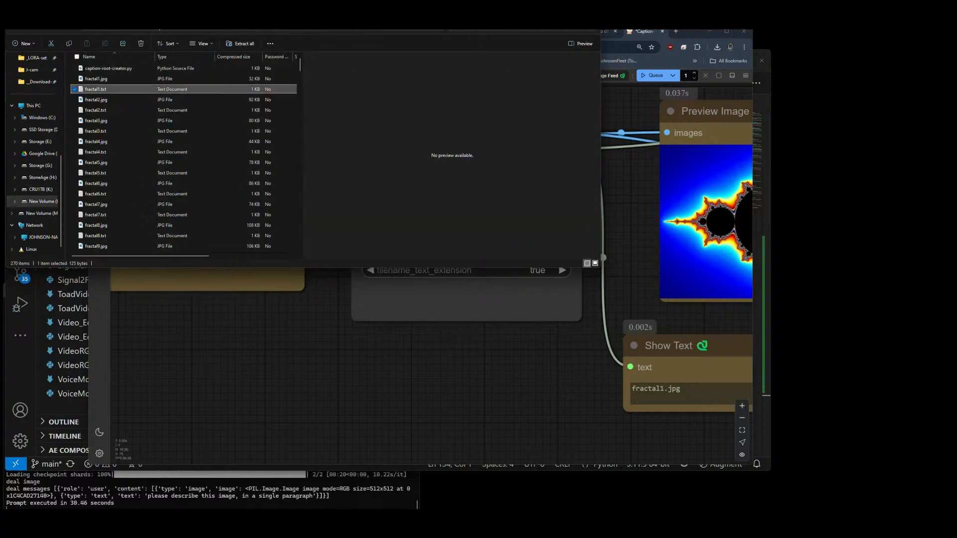
pyautogui.click(155, 21)
pyautogui.scroll(3, 122, 149)
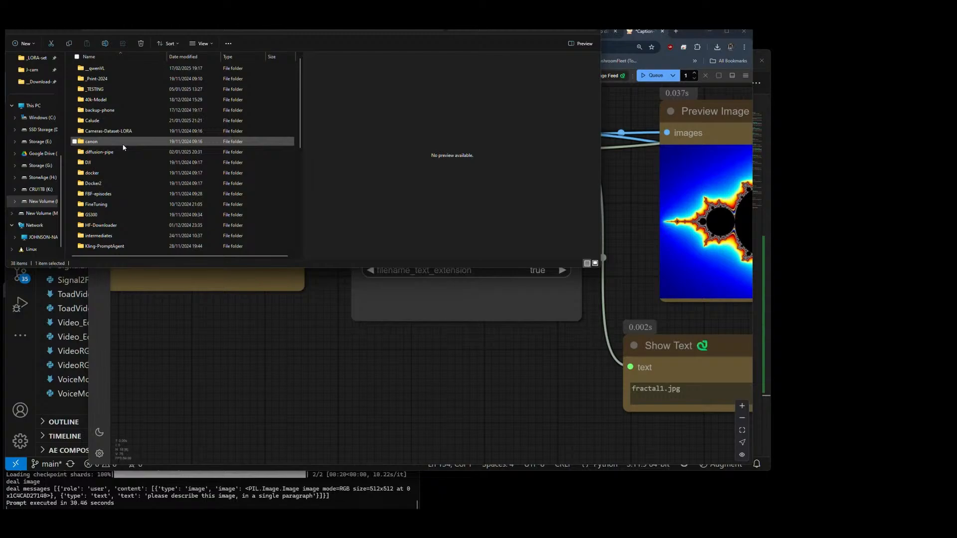
pyautogui.doubleClick(102, 71)
pyautogui.doubleClick(100, 70)
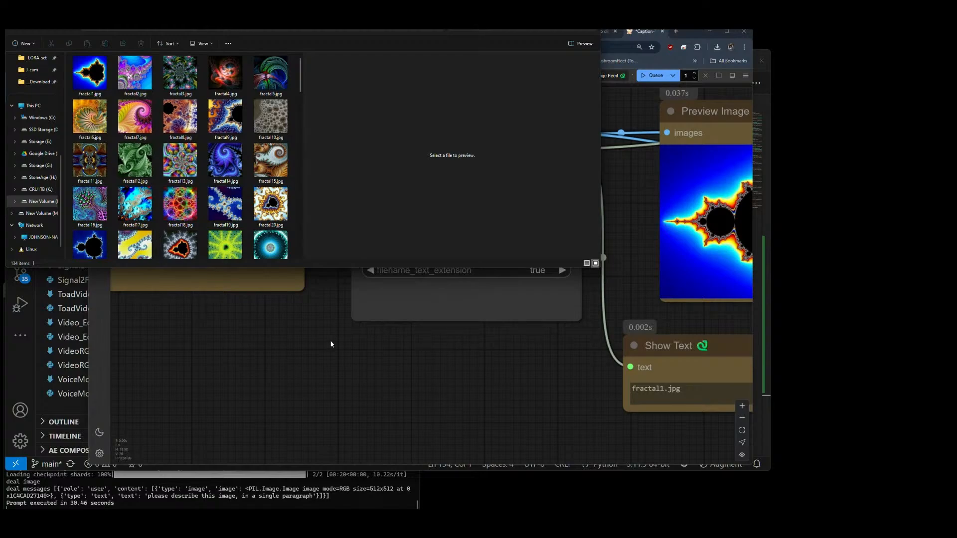
# Step: Back in ComfyUI, read the generated caption in the Show Text node and compare it with the fractal preview image
pyautogui.click(482, 358)
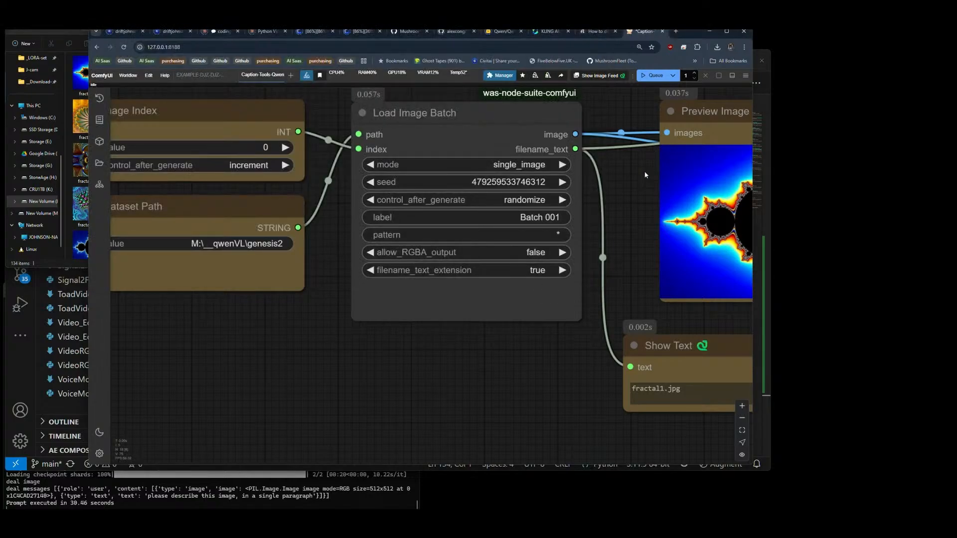
pyautogui.scroll(-3, 303, 265)
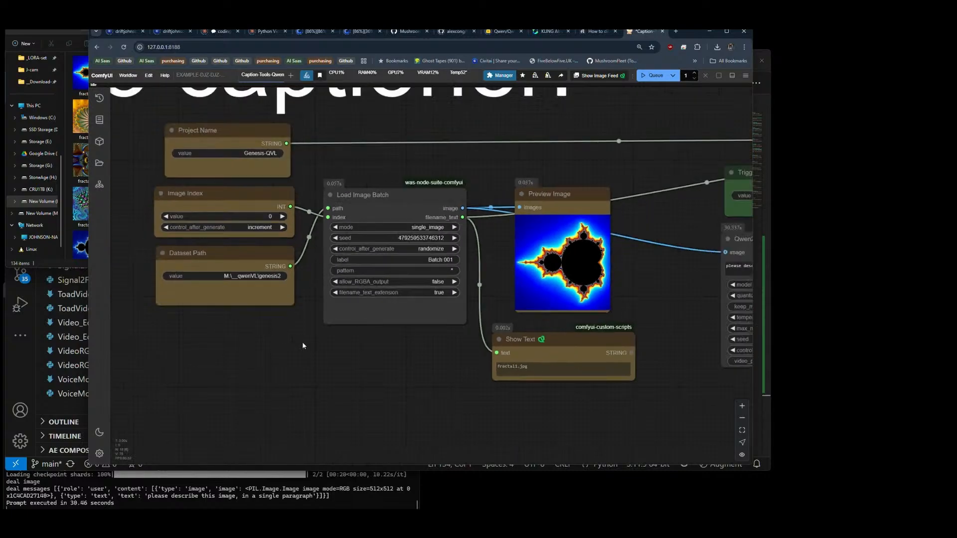
pyautogui.moveTo(423, 374); pyautogui.dragTo(92, 344)
pyautogui.moveTo(493, 365); pyautogui.dragTo(195, 358)
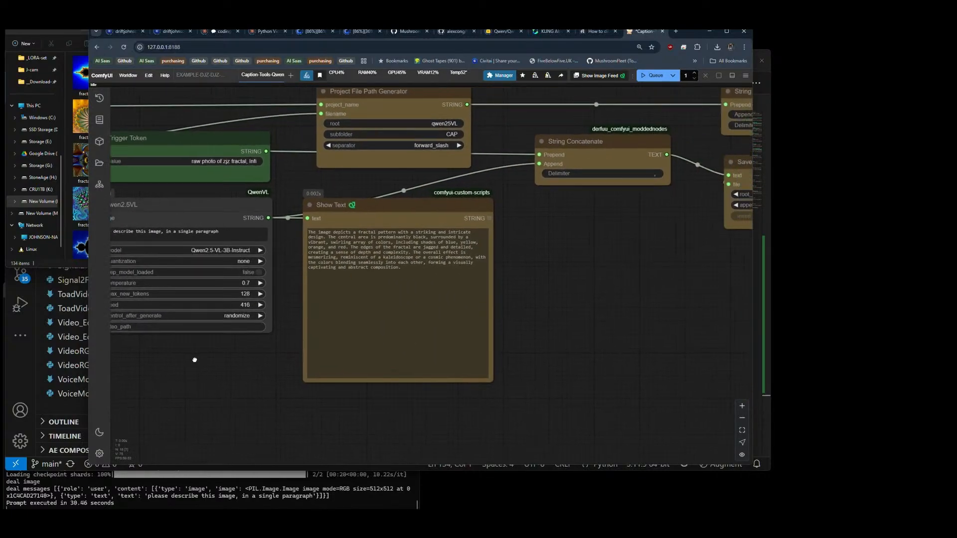
pyautogui.scroll(4, 520, 252)
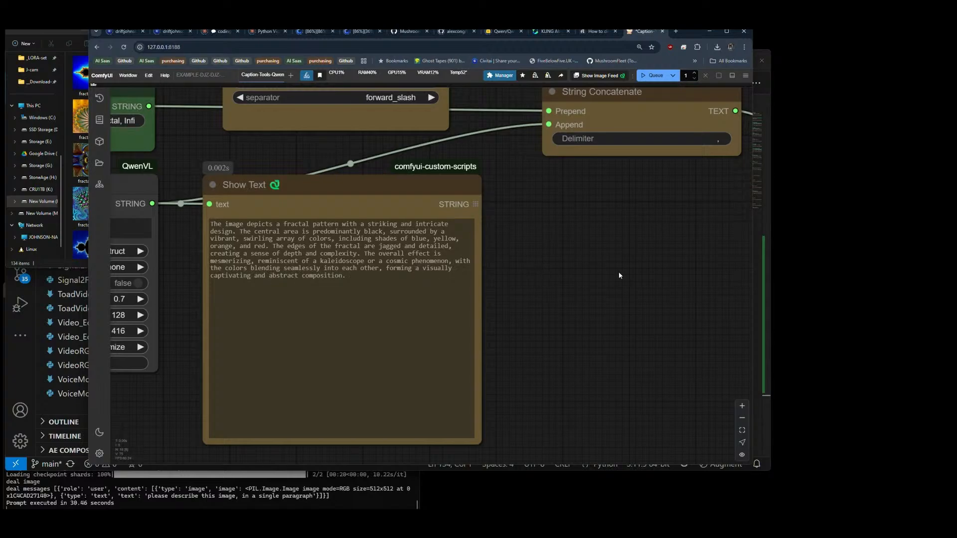
pyautogui.scroll(-8, 618, 275)
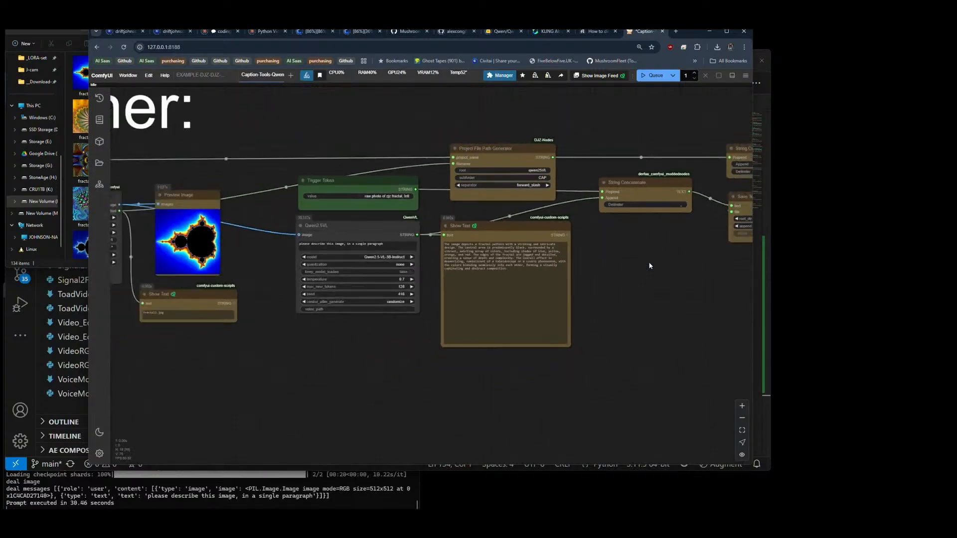
pyautogui.scroll(8, 156, 230)
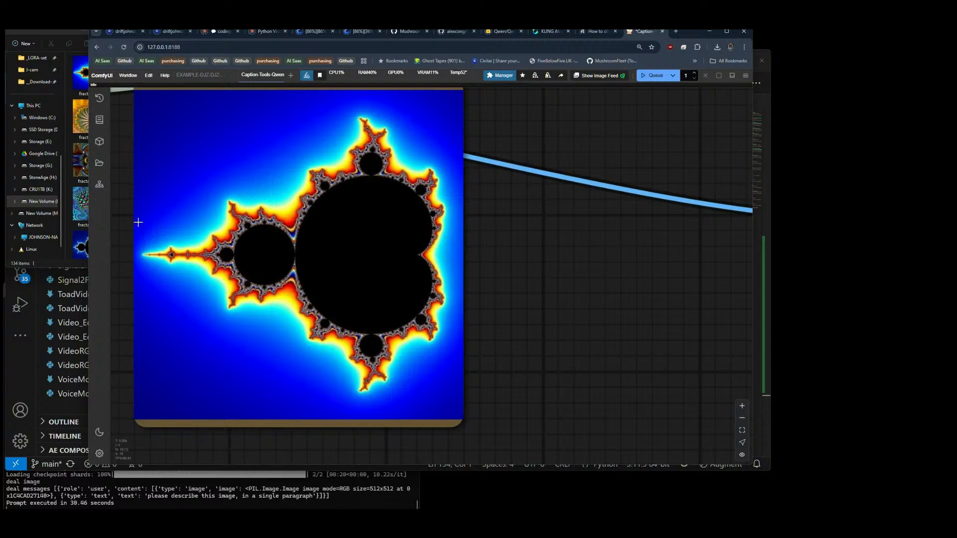
pyautogui.scroll(-8, 134, 234)
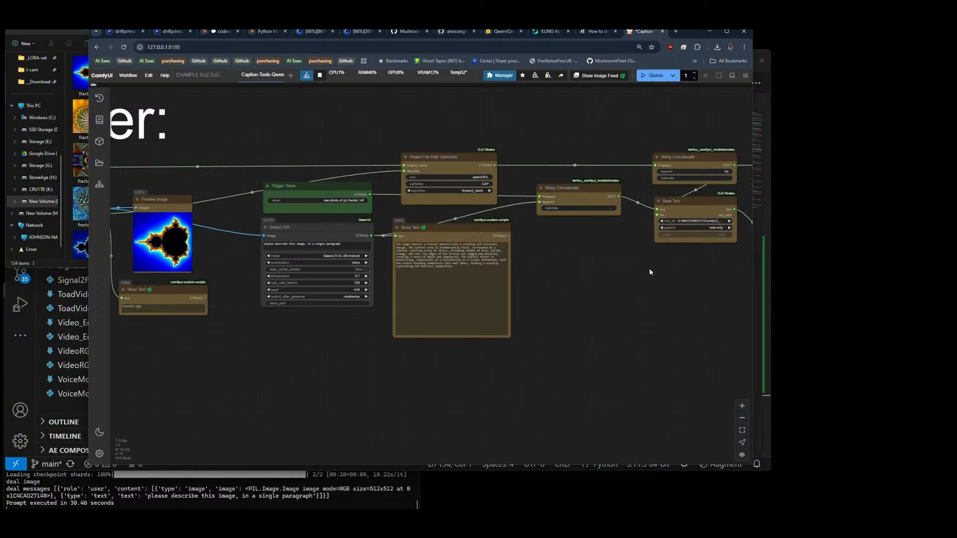
# Step: Review the whole captioner workflow, from the dataset input nodes through to the saved caption and its output path
pyautogui.moveTo(589, 282); pyautogui.dragTo(685, 279)
pyautogui.scroll(1, 171, 201)
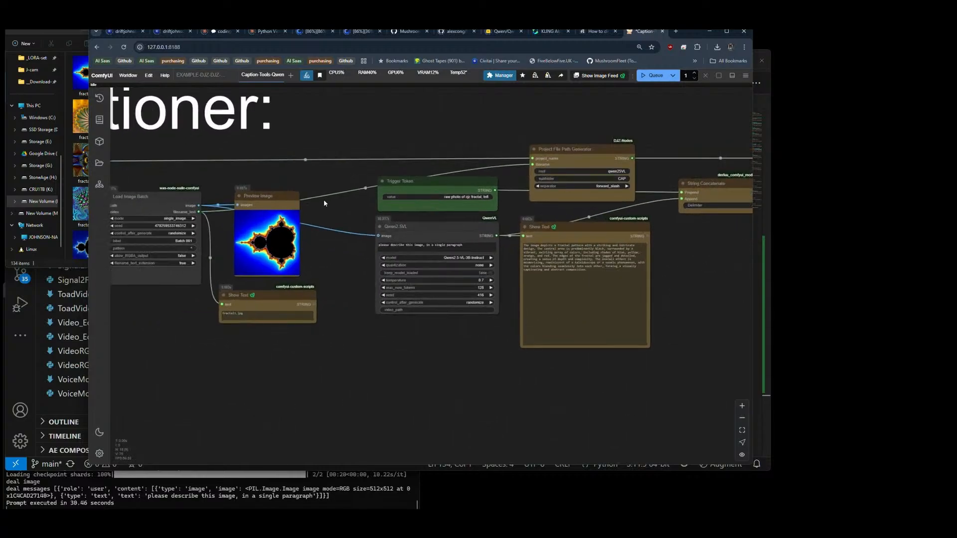
pyautogui.moveTo(162, 321); pyautogui.dragTo(295, 315)
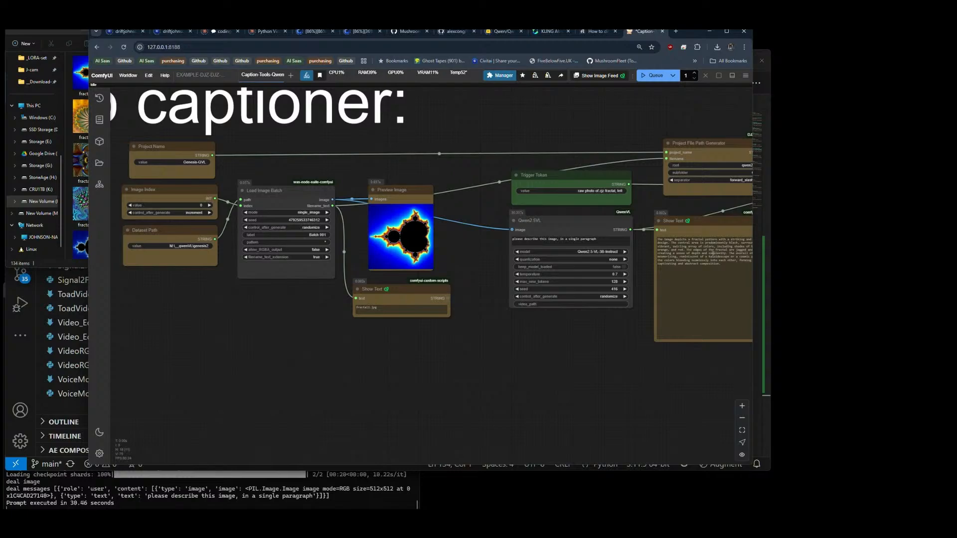
pyautogui.moveTo(580, 356); pyautogui.dragTo(463, 352)
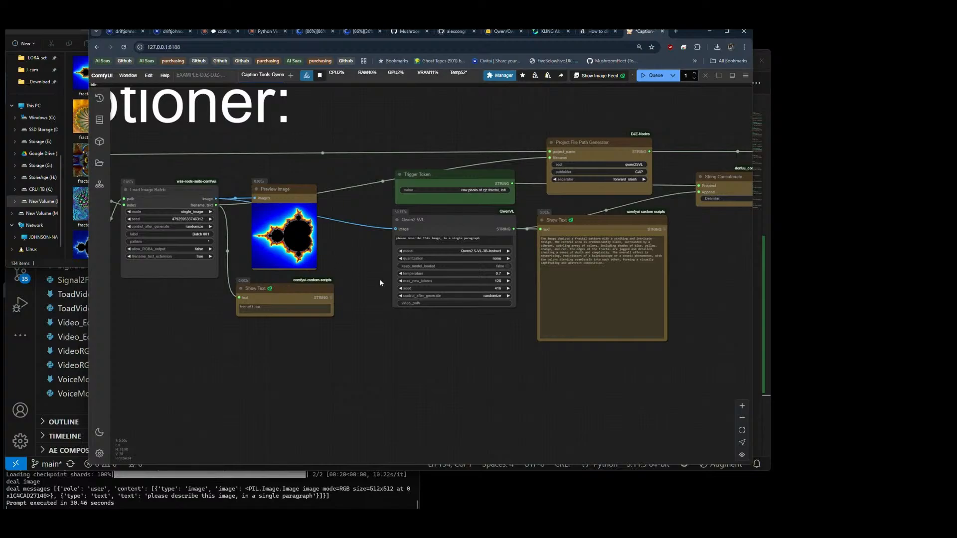
pyautogui.moveTo(428, 331); pyautogui.dragTo(193, 333)
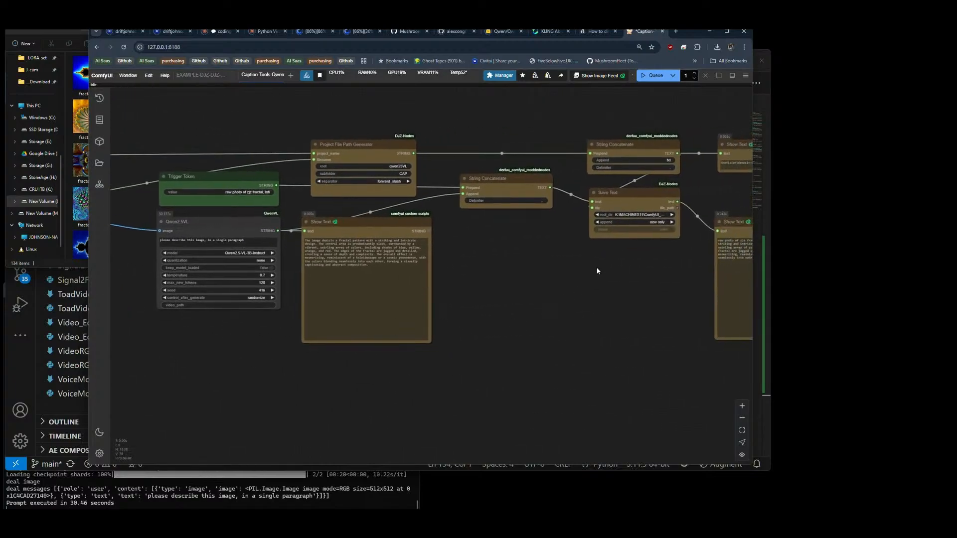
pyautogui.moveTo(597, 271); pyautogui.dragTo(440, 306)
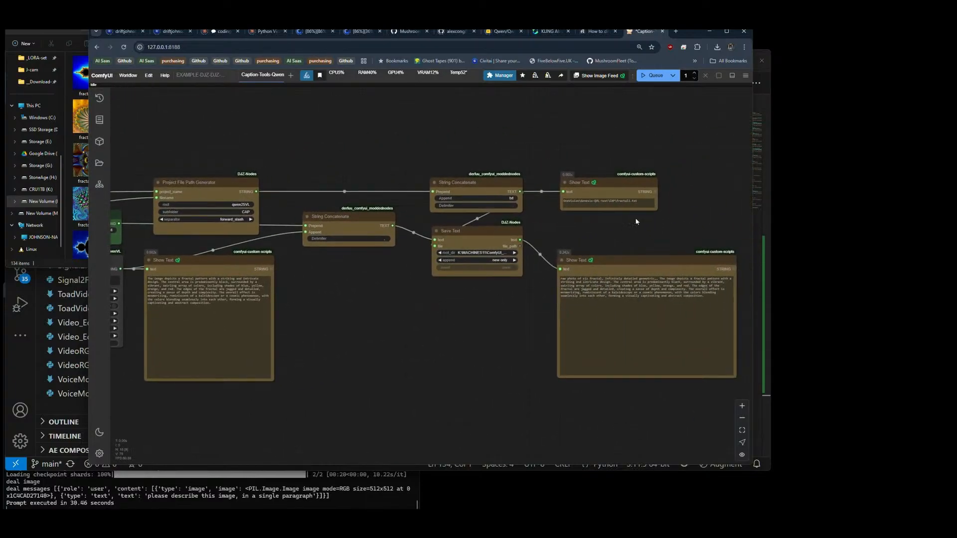
pyautogui.scroll(-5, 701, 211)
pyautogui.scroll(1, 399, 164)
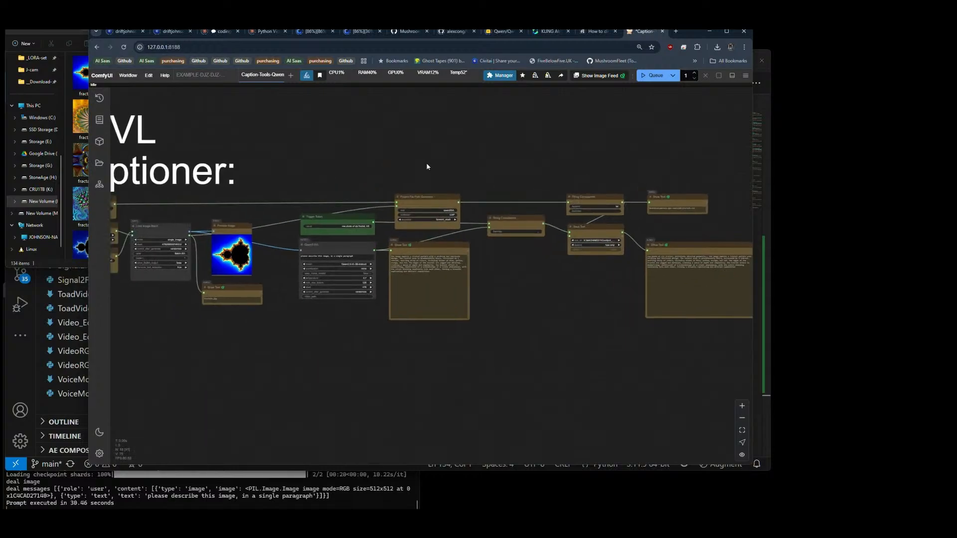
pyautogui.scroll(-1, 508, 153)
pyautogui.moveTo(510, 153)
pyautogui.mouseDown()
pyautogui.moveTo(487, 155)
pyautogui.moveTo(498, 155)
pyautogui.mouseUp()
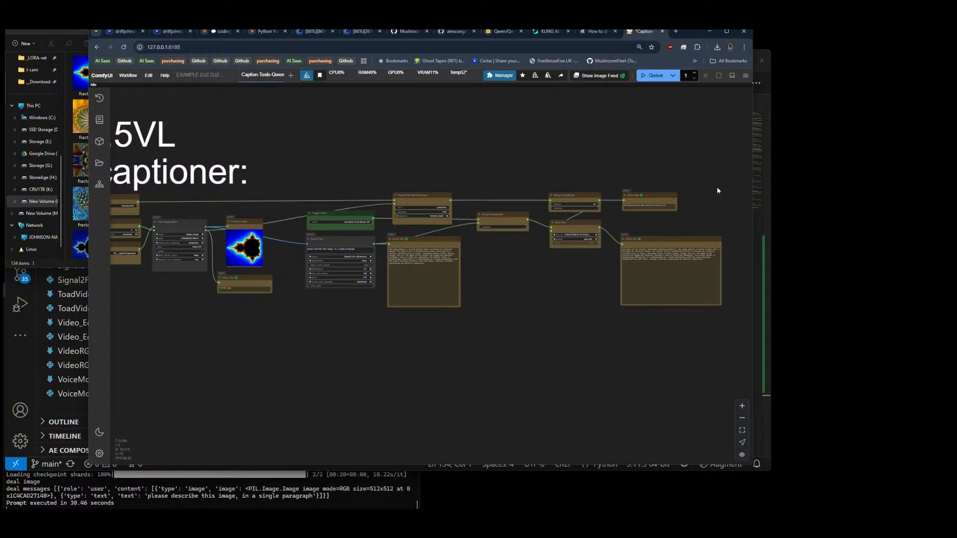
pyautogui.scroll(-2, 715, 184)
pyautogui.scroll(1, 715, 183)
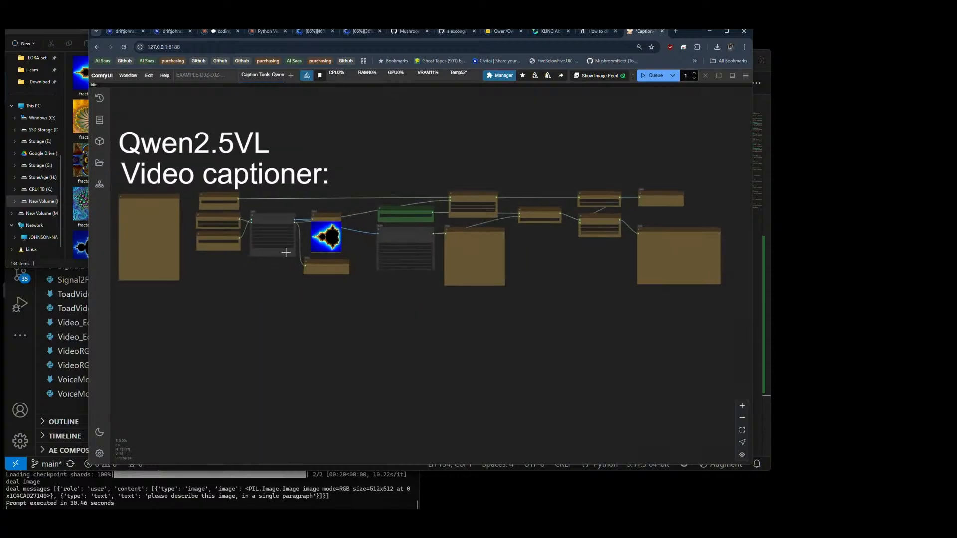
pyautogui.scroll(3, 176, 210)
pyautogui.scroll(-3, 176, 210)
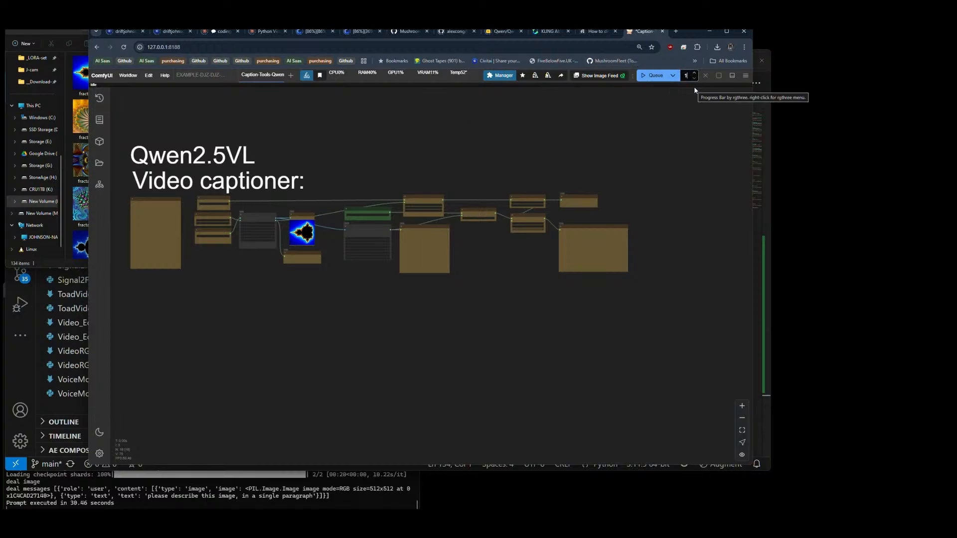
# Step: Queue 100 runs of the captioning workflow, followed by another 34 runs to cover the whole dataset
pyautogui.write('00')
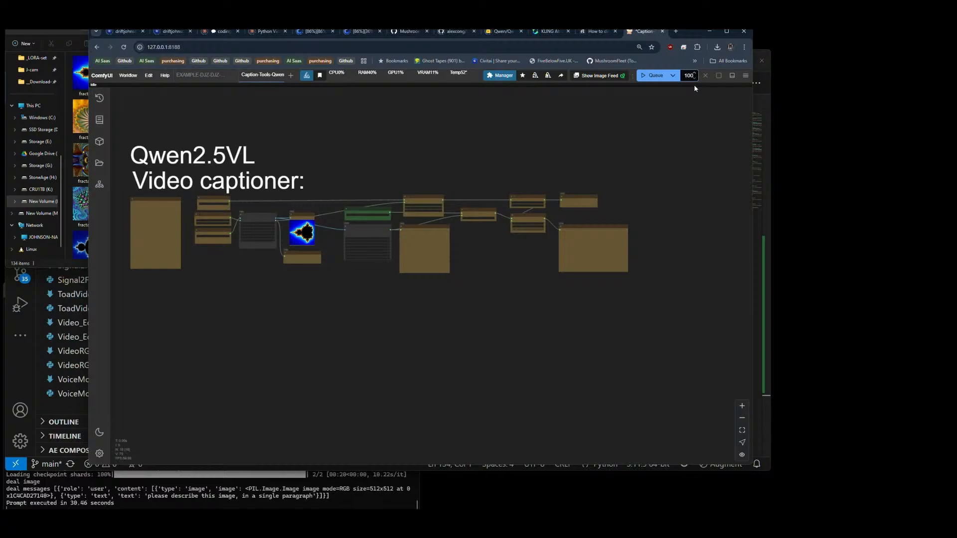
pyautogui.click(657, 80)
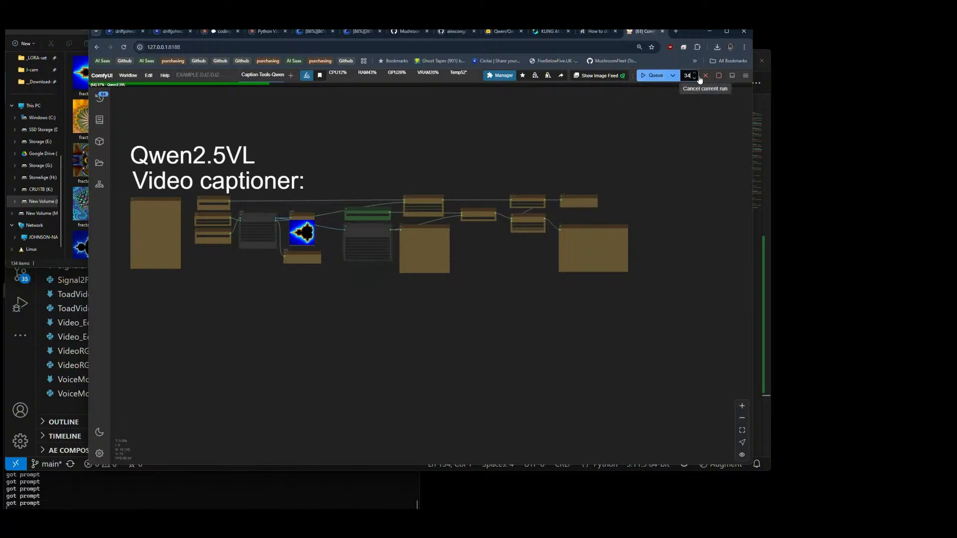
pyautogui.click(672, 75)
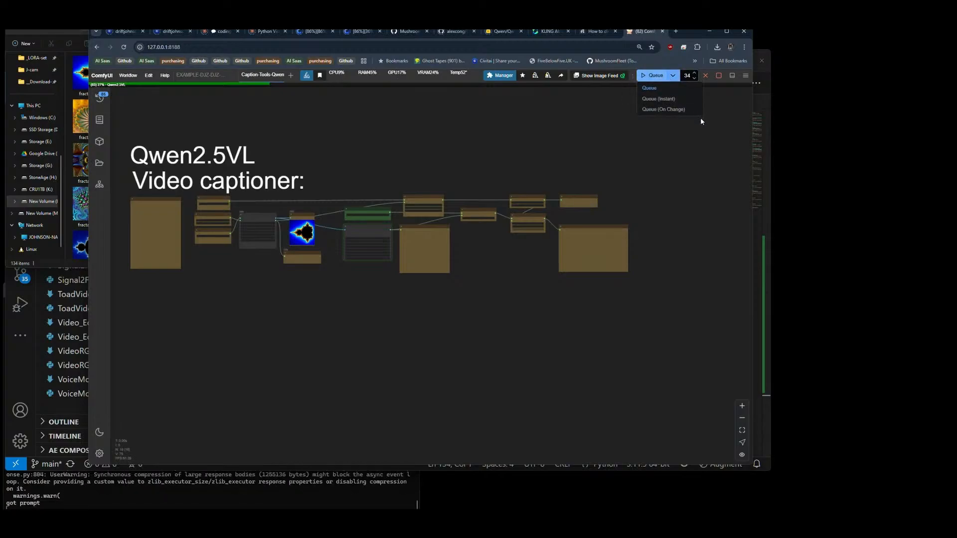
pyautogui.click(654, 87)
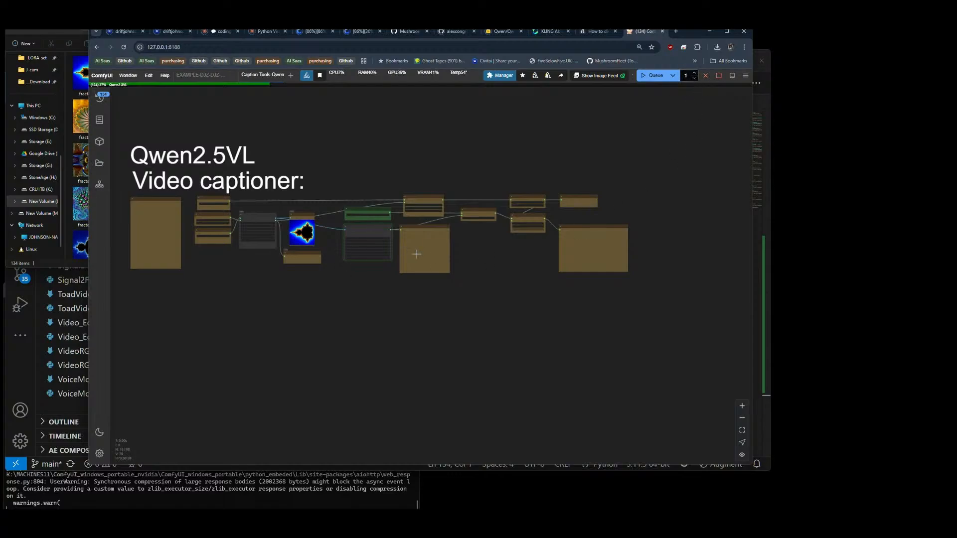
# Step: Examine the saved caption in the Show Text node fed by Save Text, including its trigger text and description
pyautogui.scroll(10, 457, 238)
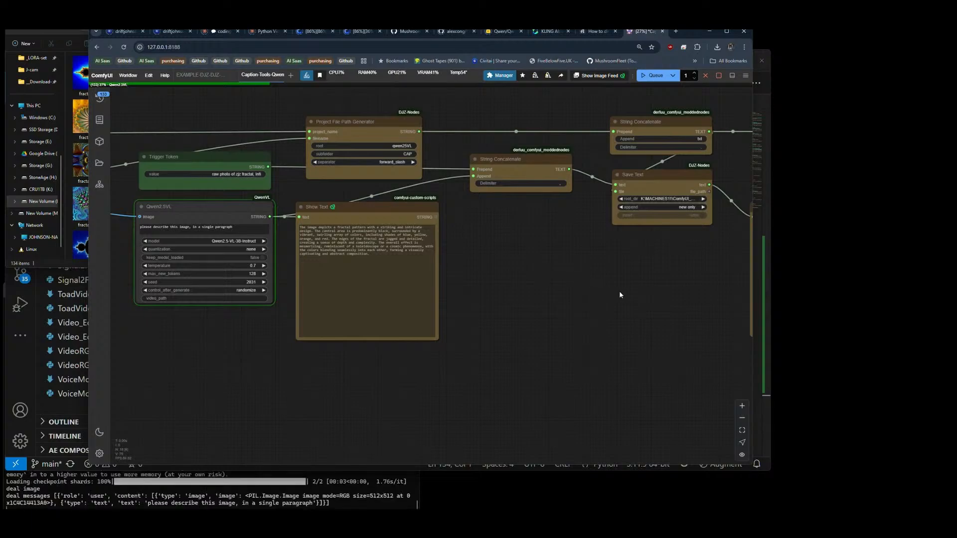
pyautogui.moveTo(620, 292); pyautogui.dragTo(247, 285)
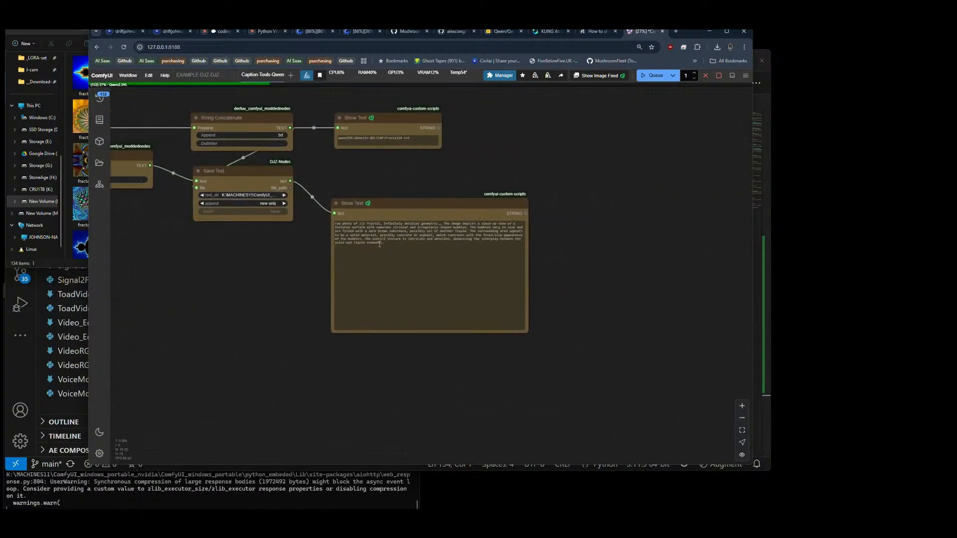
pyautogui.scroll(4, 333, 230)
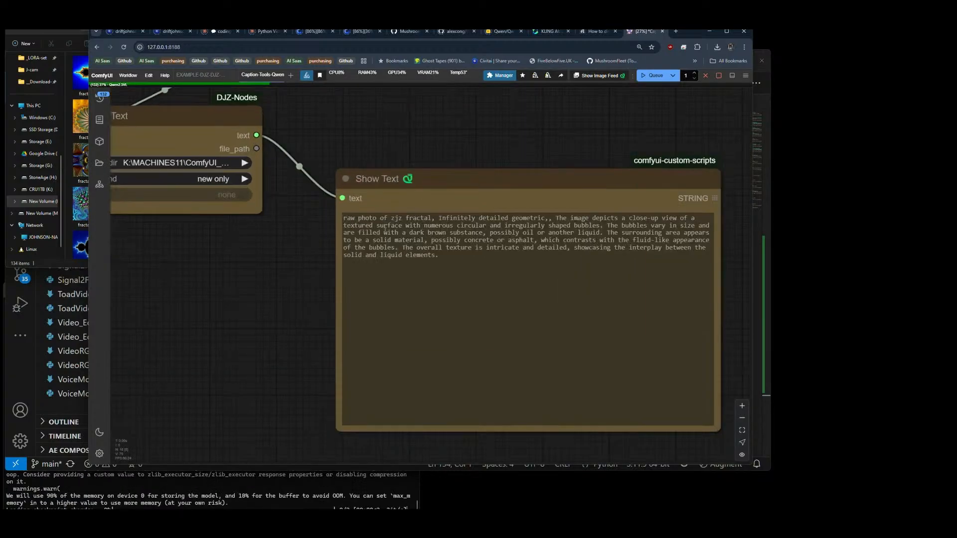
pyautogui.scroll(-5, 300, 226)
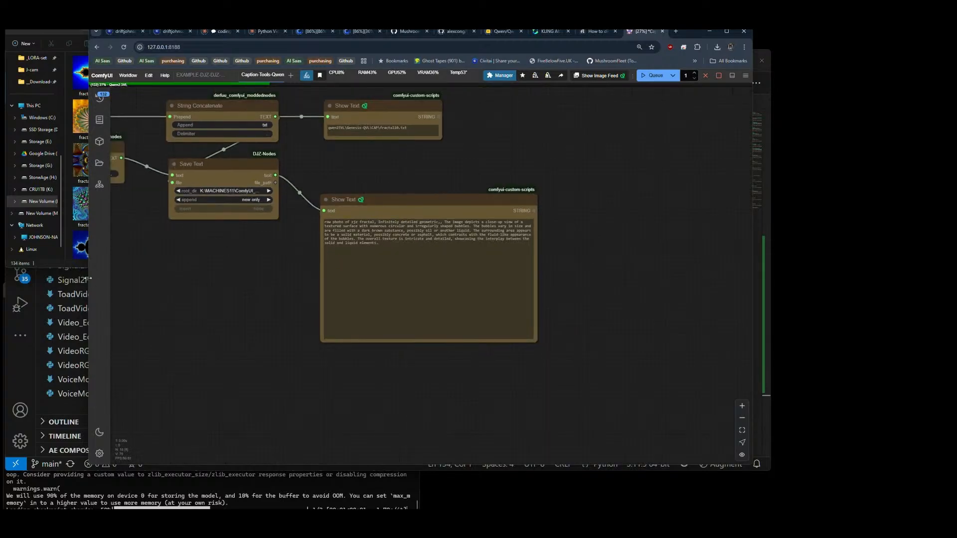
# Step: Compare the caption file path in the upper Show Text node with the fractal image names in the genesis2 folder
pyautogui.click(73, 265)
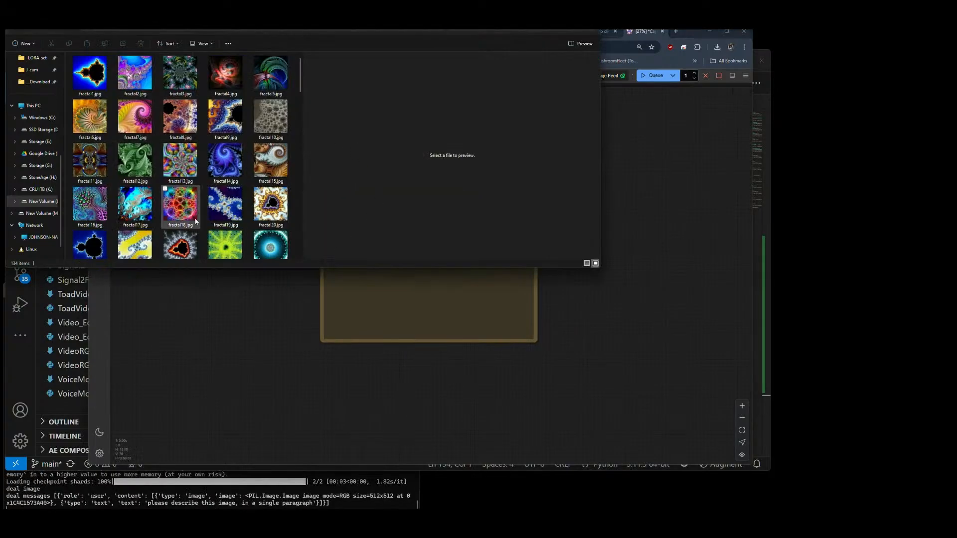
pyautogui.click(271, 344)
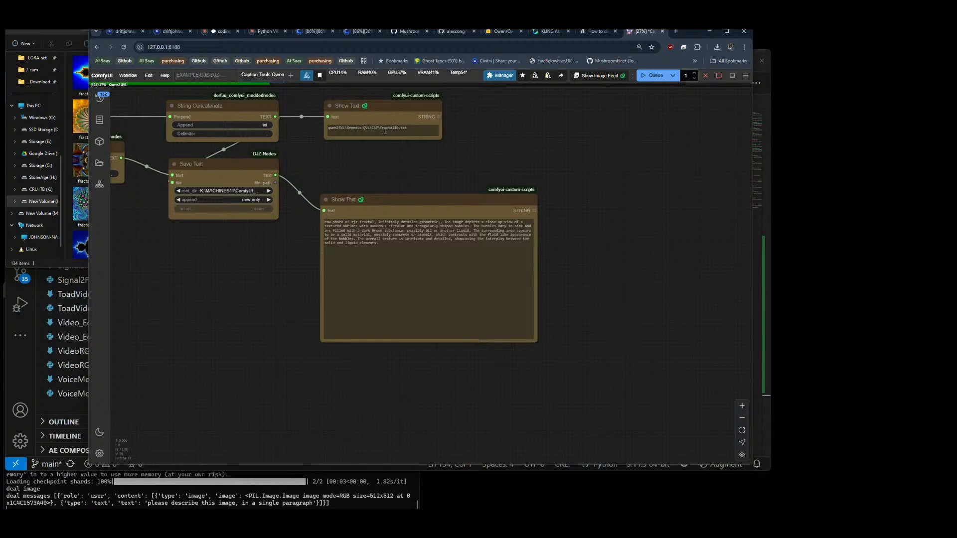
pyautogui.click(414, 129)
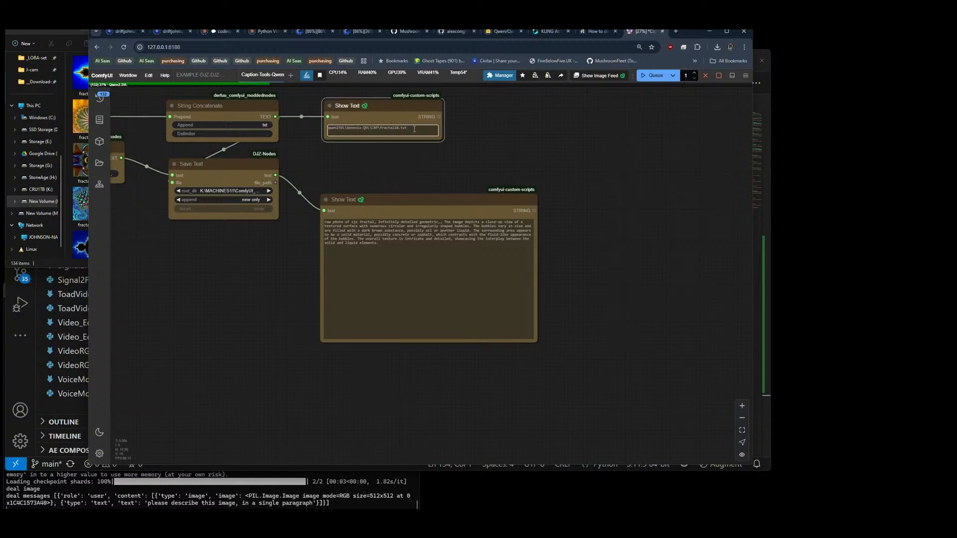
pyautogui.click(77, 262)
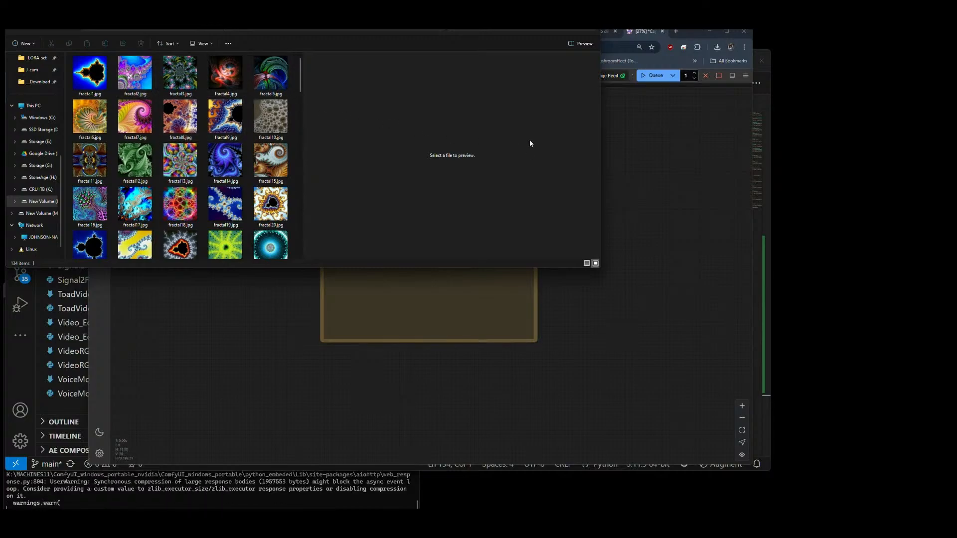
pyautogui.click(659, 158)
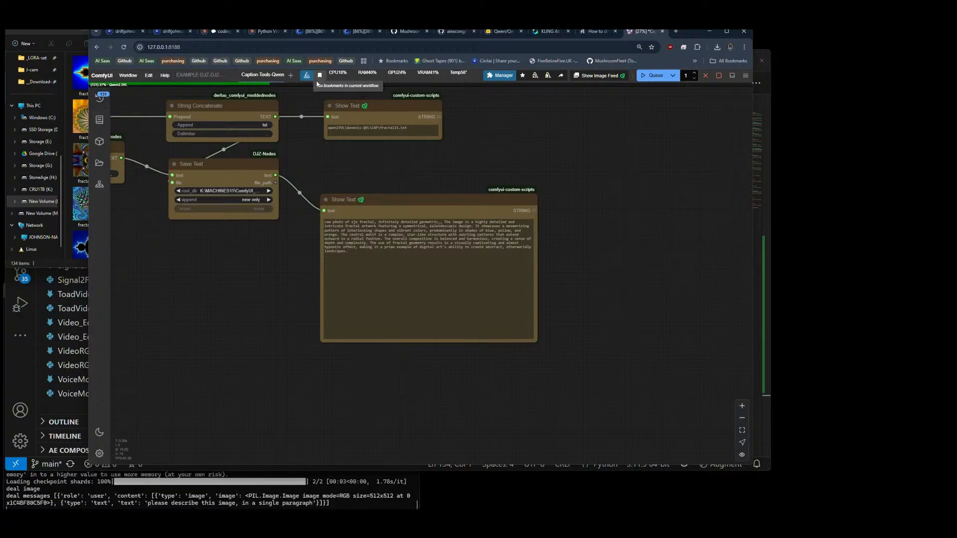
# Step: Duplicate the DJZ TTS Stuff workflow and delete its node groups and the bypasser node, keeping only the title and note
pyautogui.click(198, 77)
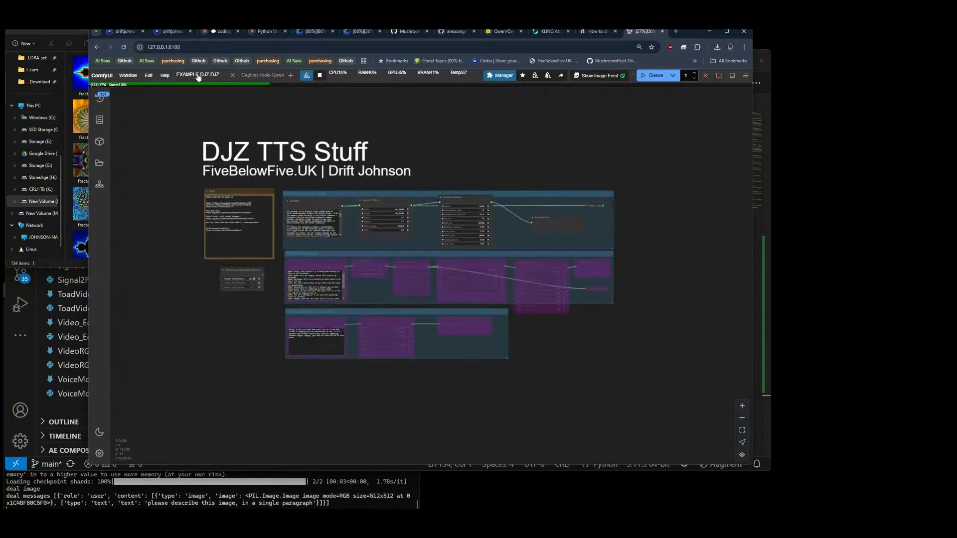
pyautogui.rightClick(198, 76)
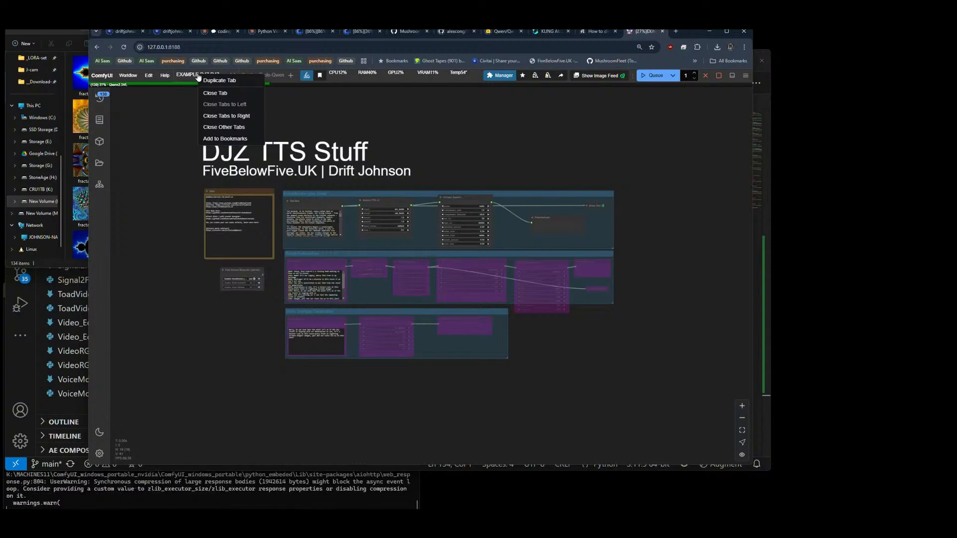
pyautogui.click(207, 80)
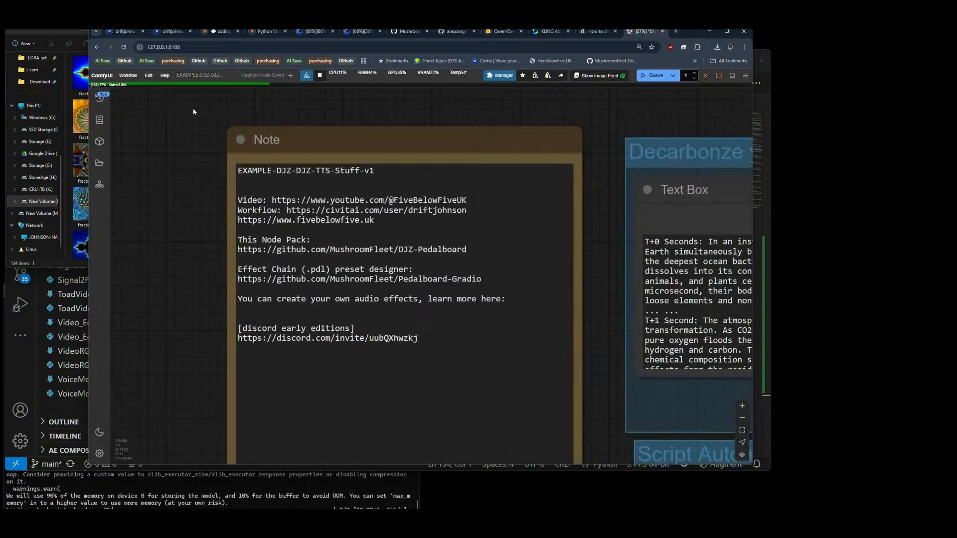
pyautogui.scroll(-15, 151, 135)
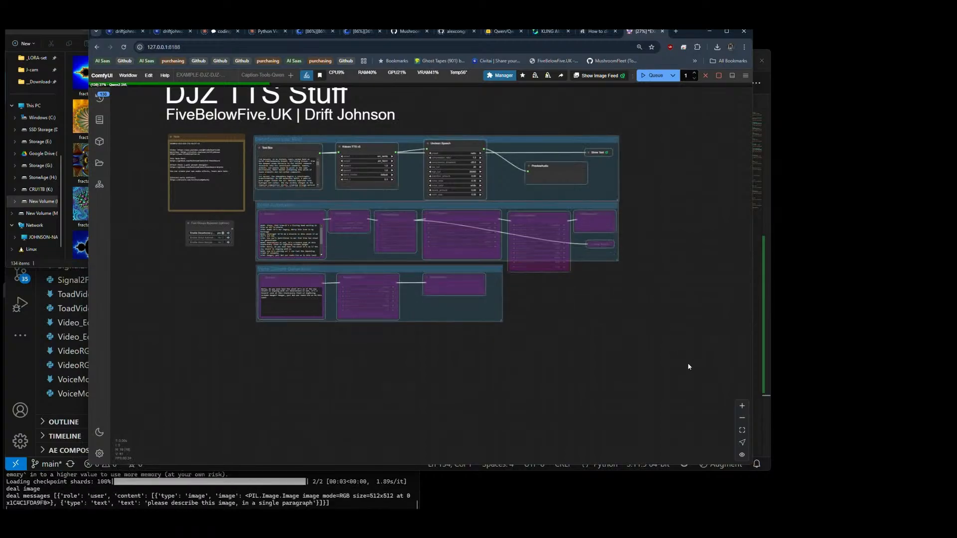
pyautogui.press('Delete')
pyautogui.moveTo(341, 213); pyautogui.dragTo(380, 283)
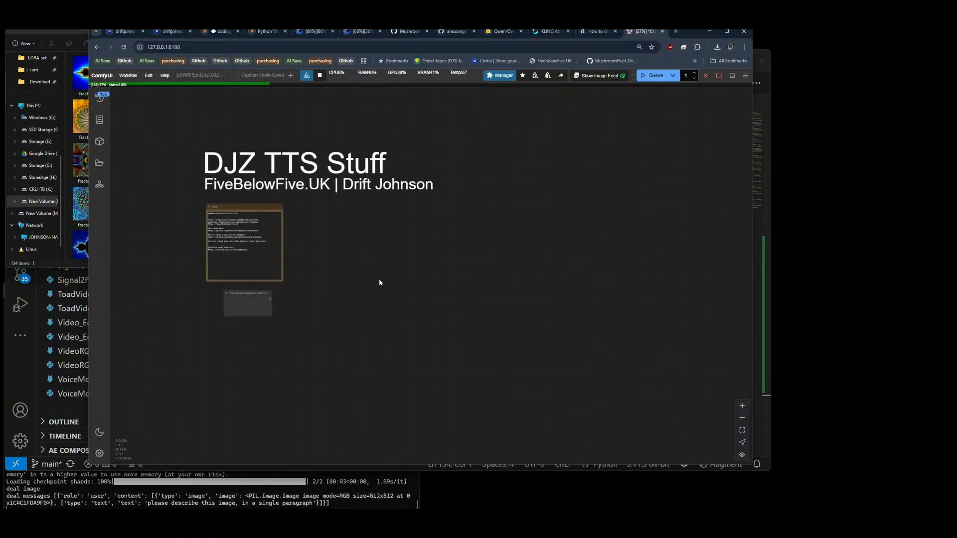
pyautogui.press('Delete')
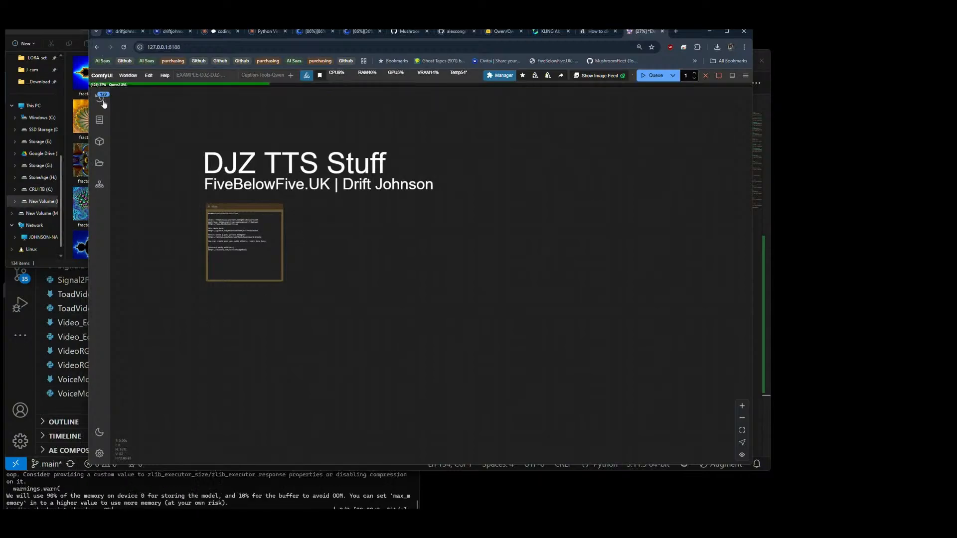
# Step: In VS Code, look through the FBF-Collective file list and the node registrations in __init__.py, and return to ComfyUI
pyautogui.click(16, 370)
pyautogui.scroll(4, 160, 219)
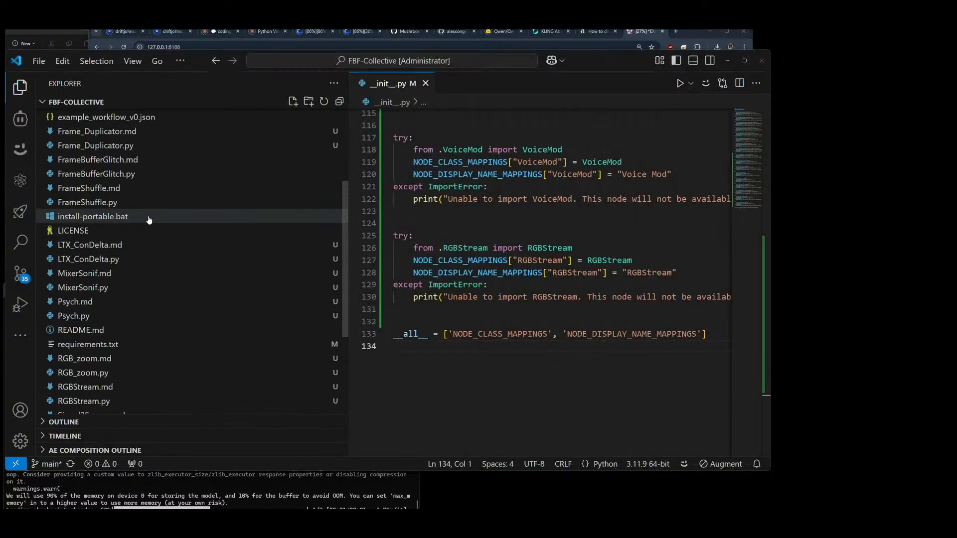
pyautogui.scroll(-1, 489, 259)
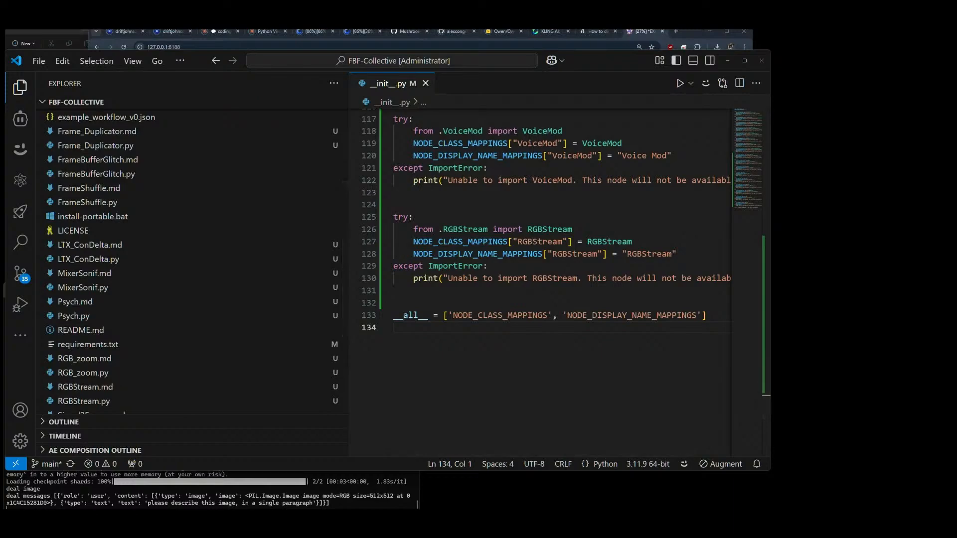
pyautogui.hotkey('alt', 'Tab')
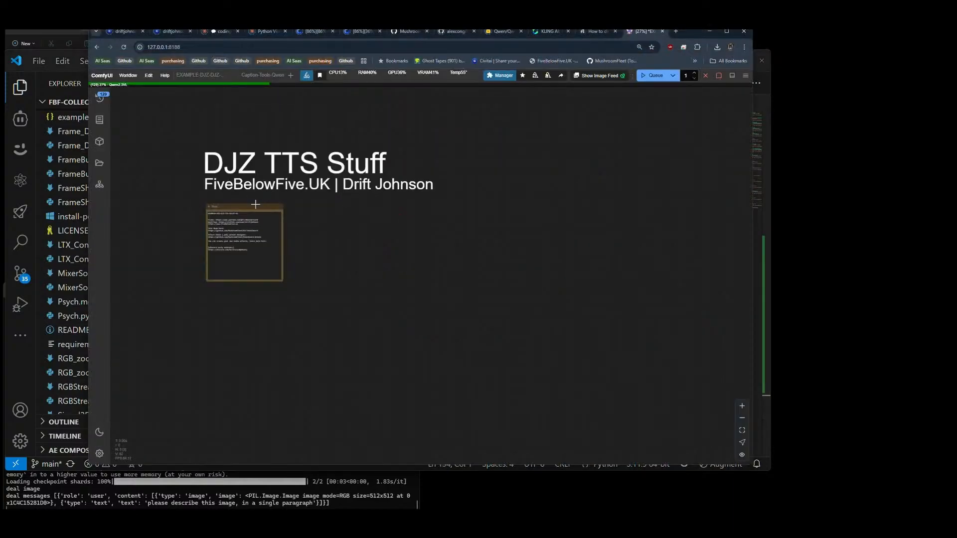
# Step: Search the ComfyUI node library for "rgbs" to check whether the RGBStream node is available
pyautogui.doubleClick(308, 225)
pyautogui.write('rgb')
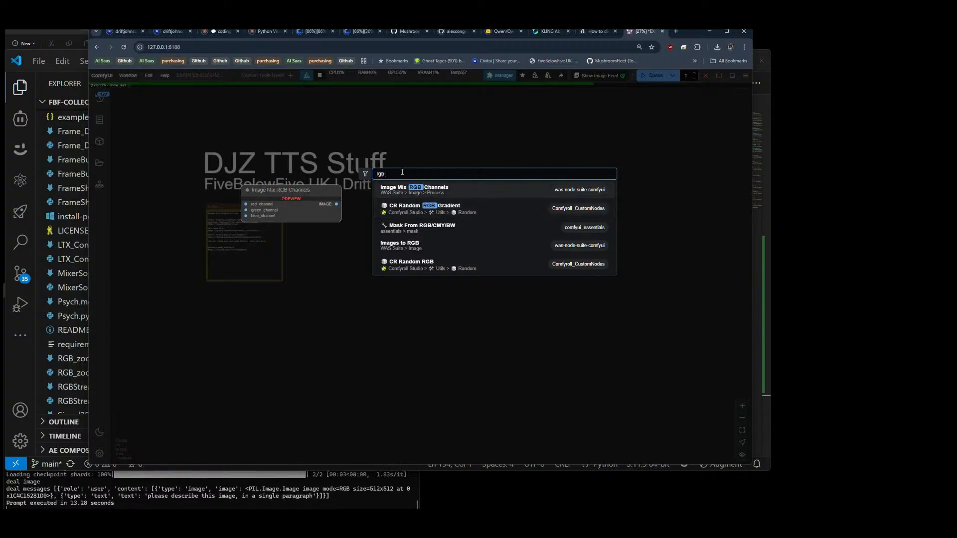
pyautogui.press('BackSpace')
pyautogui.write('s')
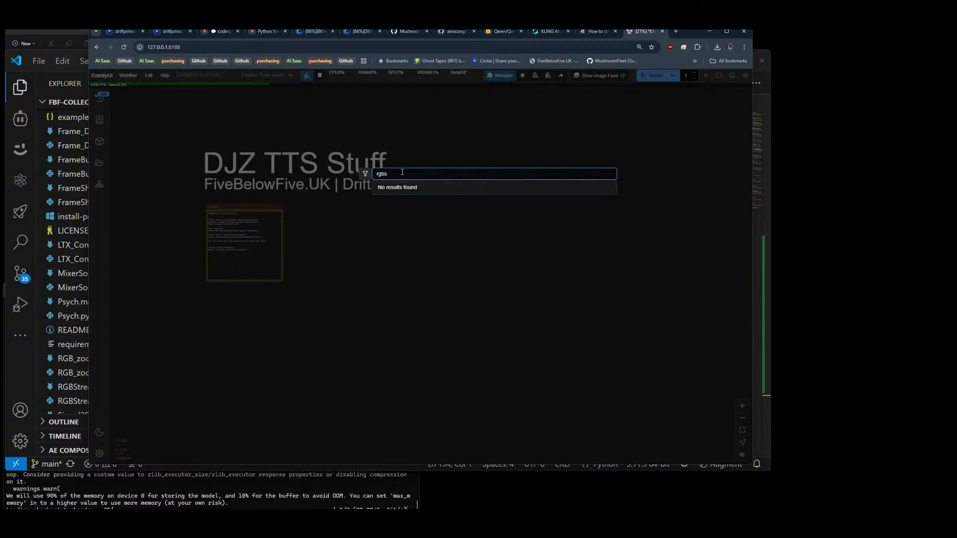
pyautogui.press('Escape')
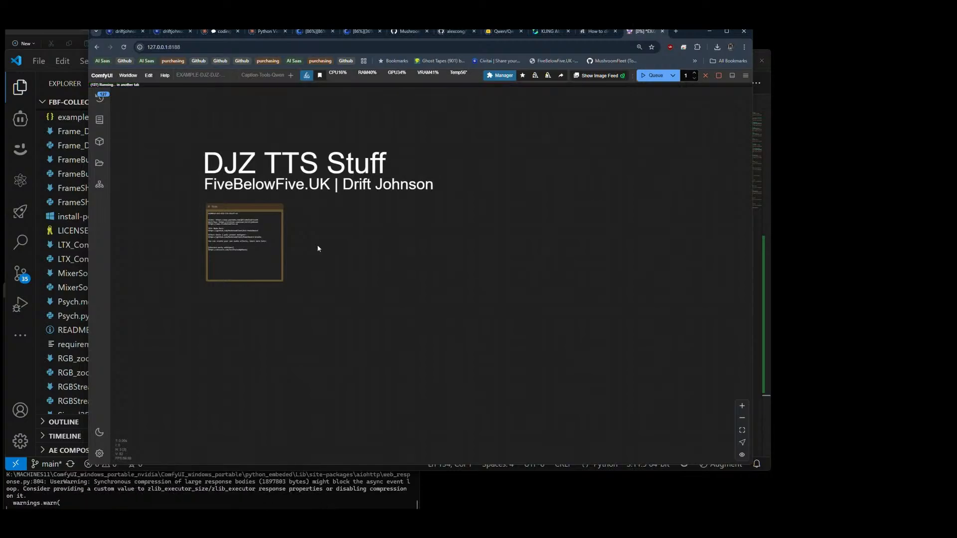
# Step: Duplicate the ComfyUI browser tab and repeat the "rgbs" node search in the new tab
pyautogui.rightClick(638, 32)
pyautogui.click(660, 100)
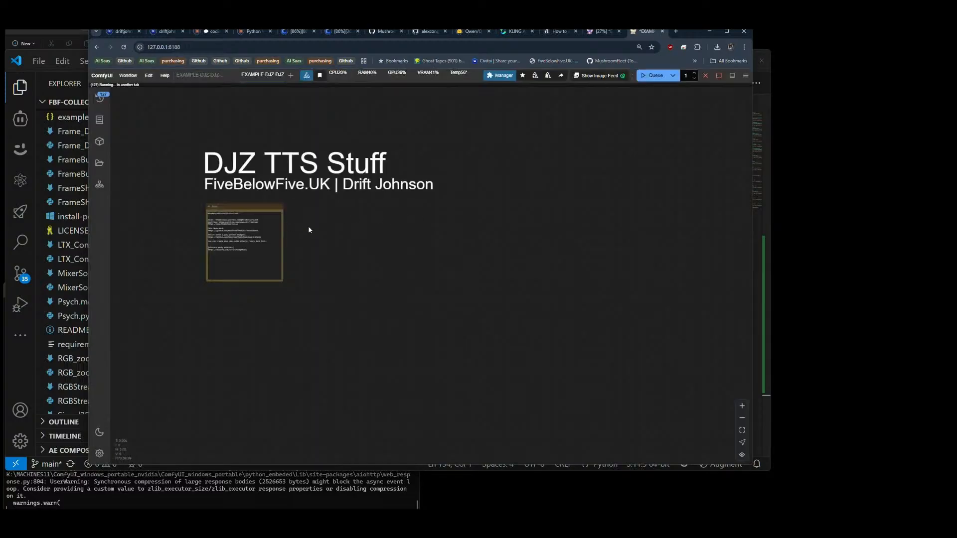
pyautogui.doubleClick(310, 231)
pyautogui.write('rg')
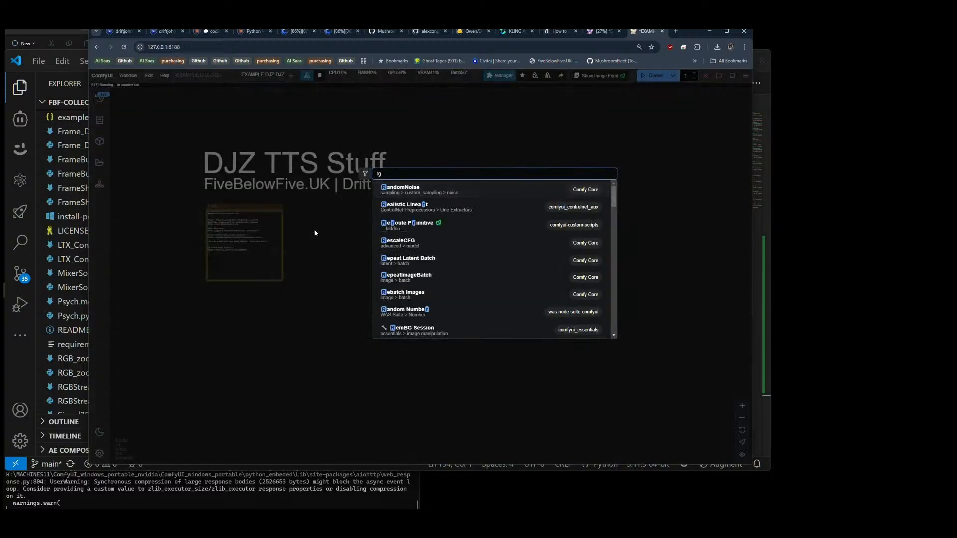
pyautogui.write('bs')
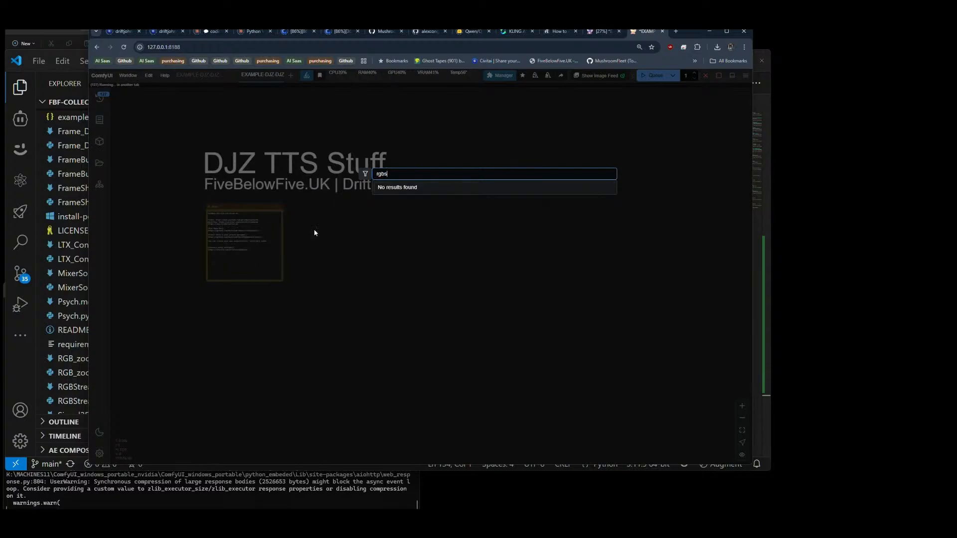
pyautogui.press('BackSpace')
pyautogui.press('BackSpace')
pyautogui.press('BackSpace')
pyautogui.press('BackSpace')
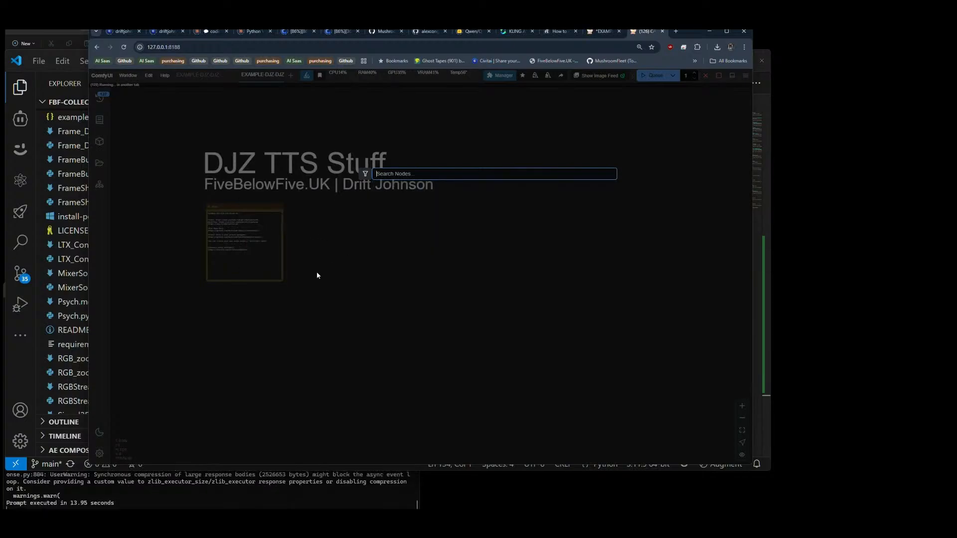
pyautogui.click(325, 236)
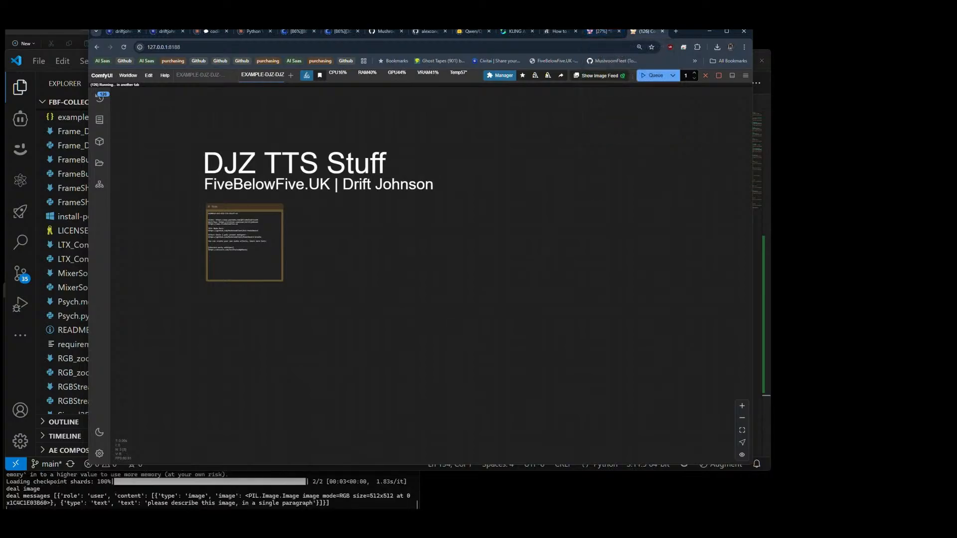
# Step: Switch to the KLING AI video page and review the pending generations, reference images and the black leather jacket wording in the prompt
pyautogui.click(514, 33)
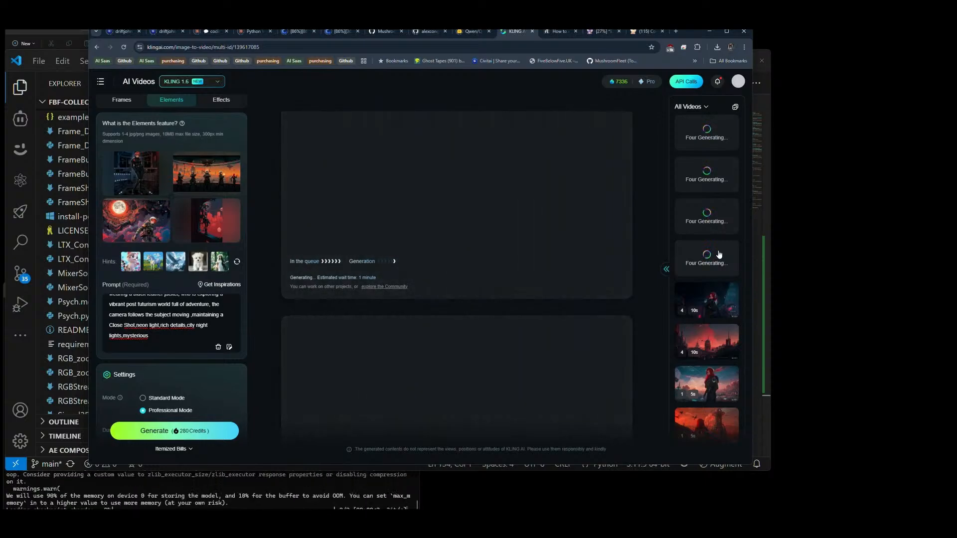
pyautogui.scroll(2, 154, 320)
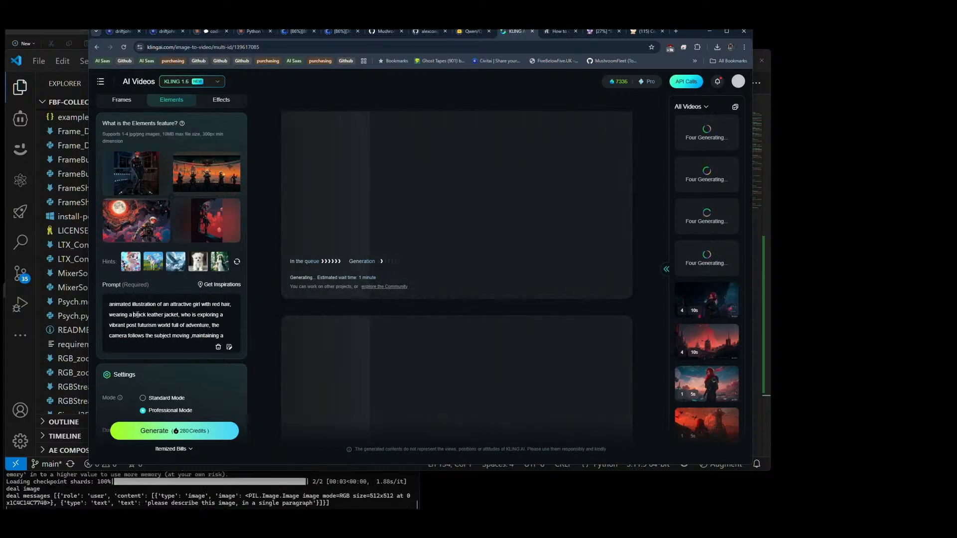
pyautogui.moveTo(133, 315); pyautogui.dragTo(178, 315)
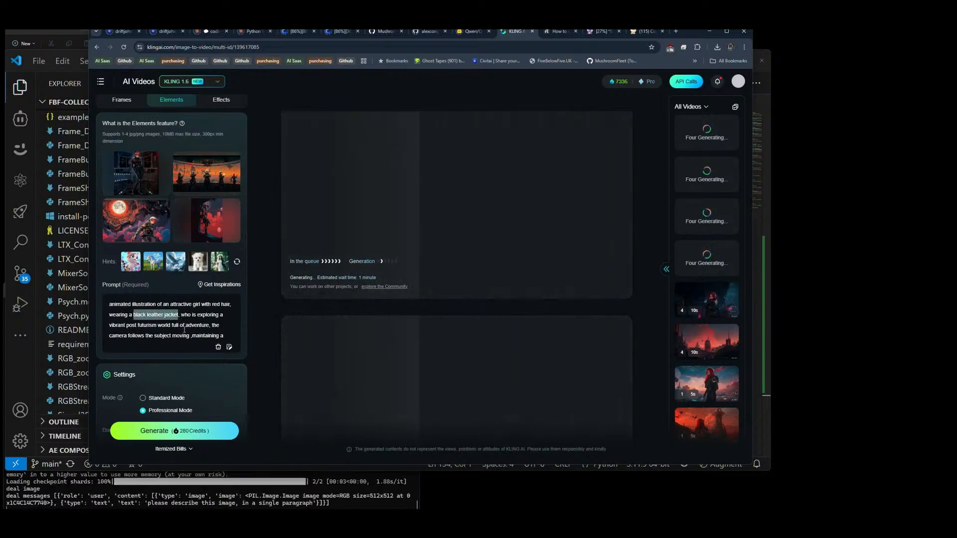
pyautogui.moveTo(140, 176)
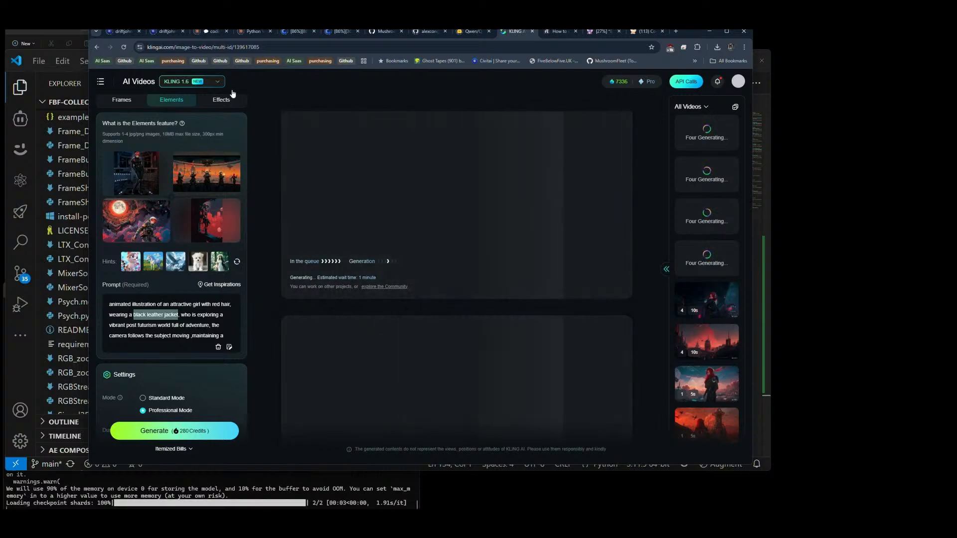
# Step: Switch back to the ComfyUI tab and add a Queue Trigger (Countdown) node beside the note in the stripped-down workflow
pyautogui.click(639, 32)
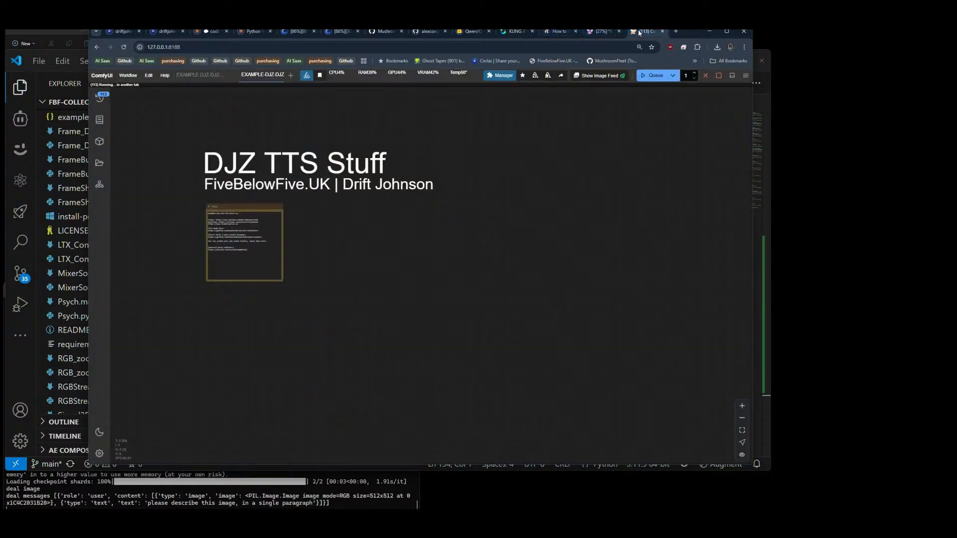
pyautogui.doubleClick(695, 74)
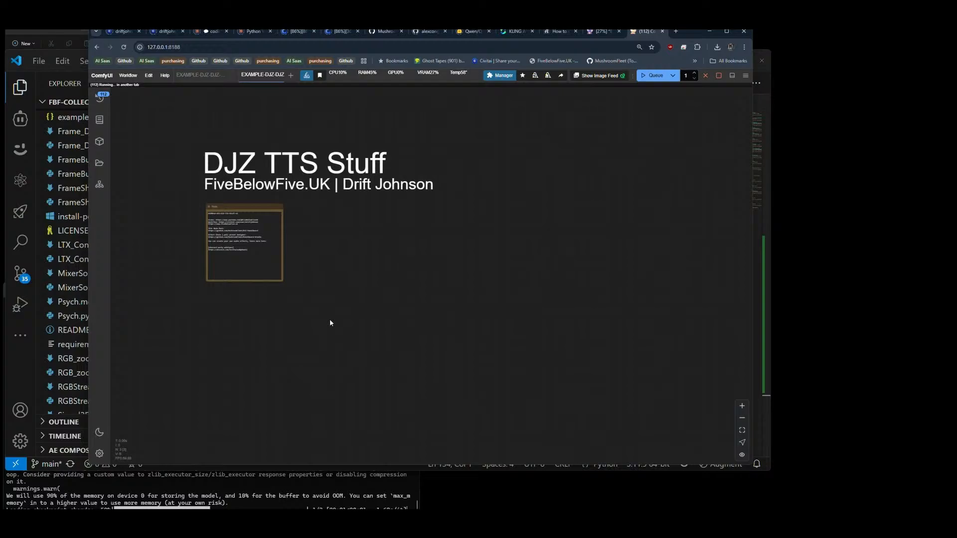
pyautogui.rightClick(333, 246)
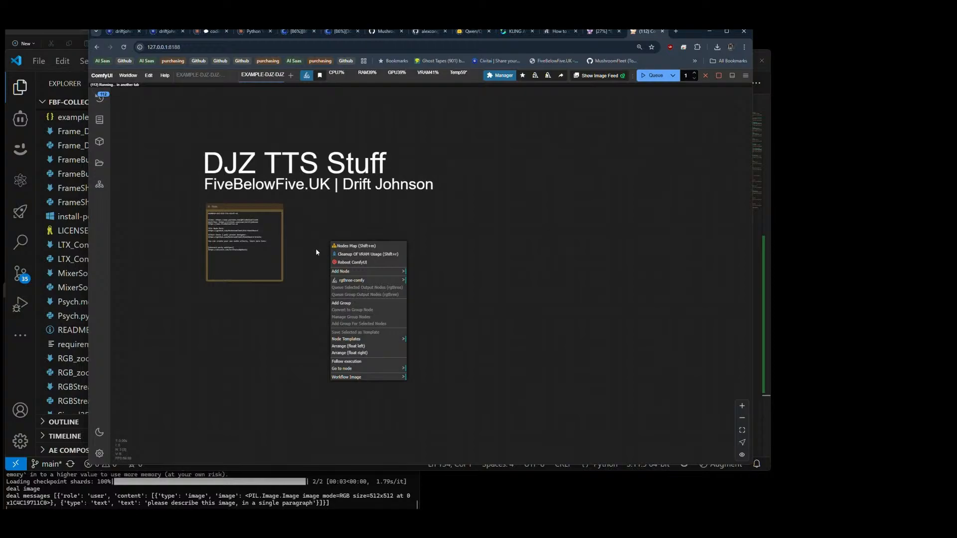
pyautogui.click(315, 248)
pyautogui.doubleClick(316, 248)
pyautogui.write('queue')
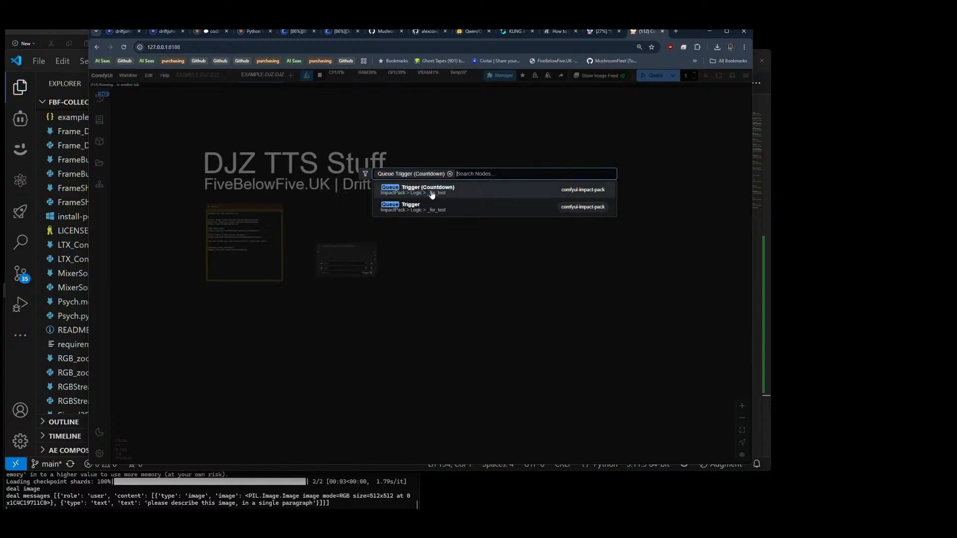
pyautogui.press('Return')
pyautogui.scroll(15, 359, 275)
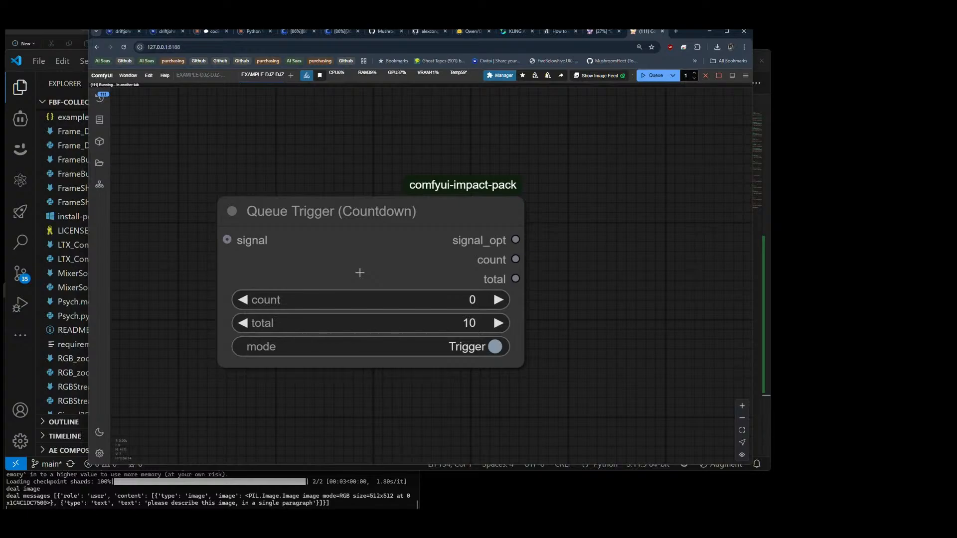
# Step: Remove the Queue Trigger (Countdown) node from the stripped-down workflow
pyautogui.click(360, 273)
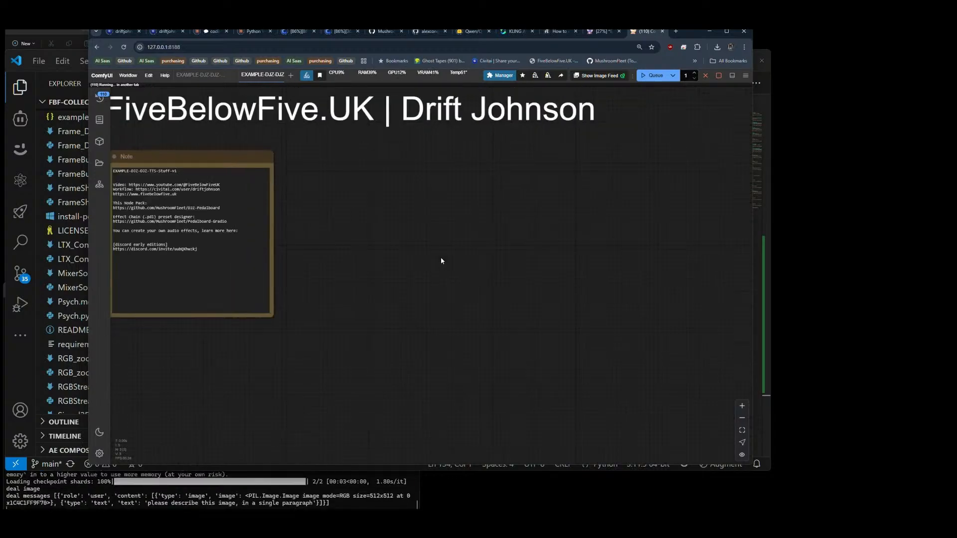
pyautogui.scroll(-2, 440, 257)
pyautogui.scroll(2, 407, 247)
pyautogui.moveTo(408, 248); pyautogui.dragTo(393, 268)
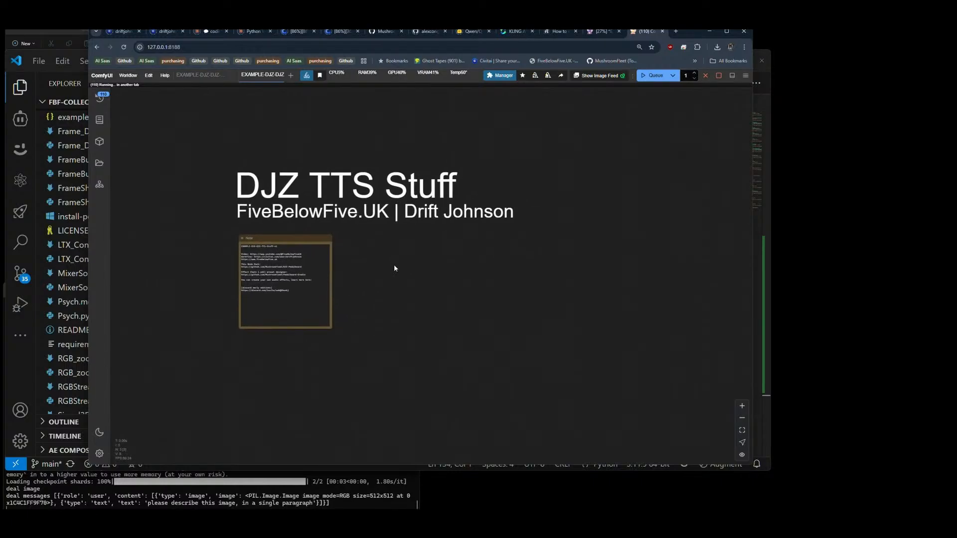
# Step: Change the title of the large "DJZ TTS Stuff" label to "FBF Collective Nodes"
pyautogui.doubleClick(334, 178)
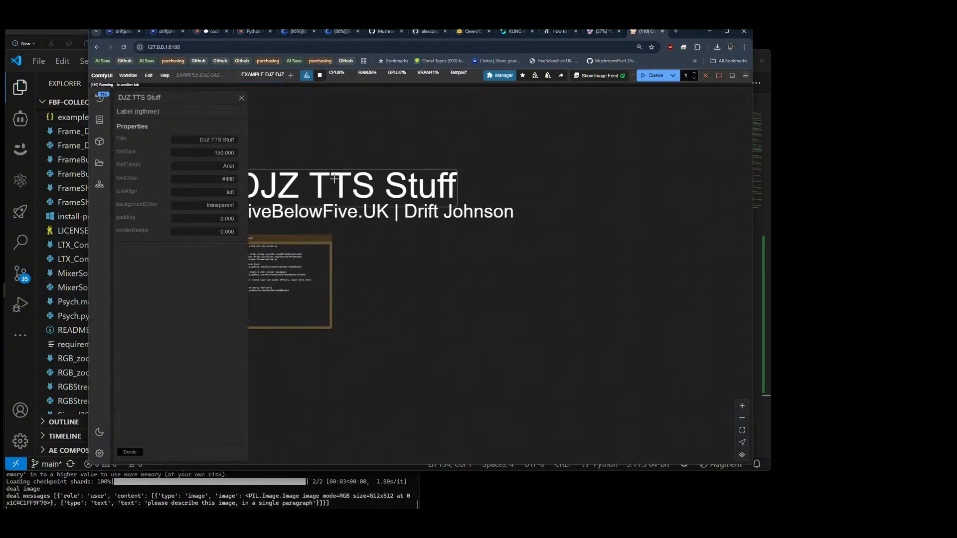
pyautogui.click(210, 143)
pyautogui.write('FBF')
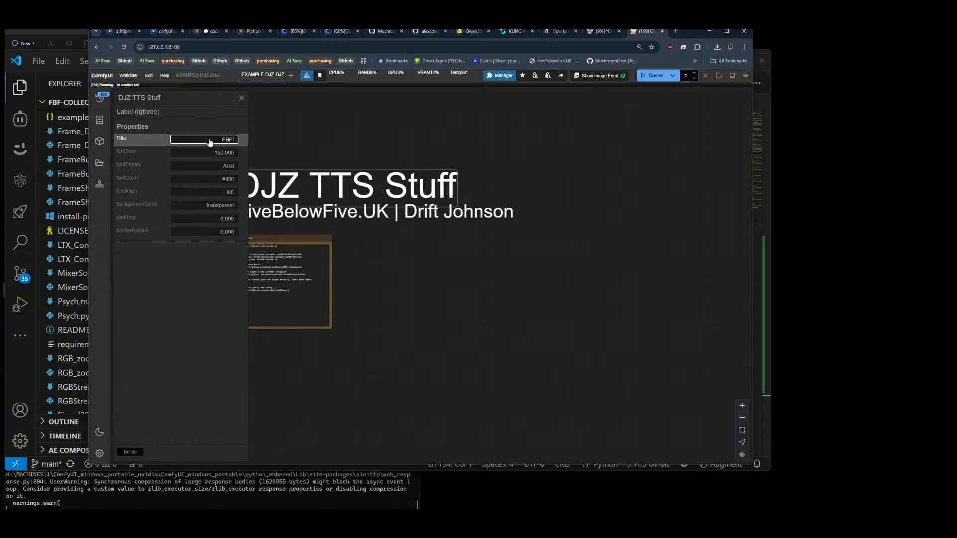
pyautogui.write(' Collective')
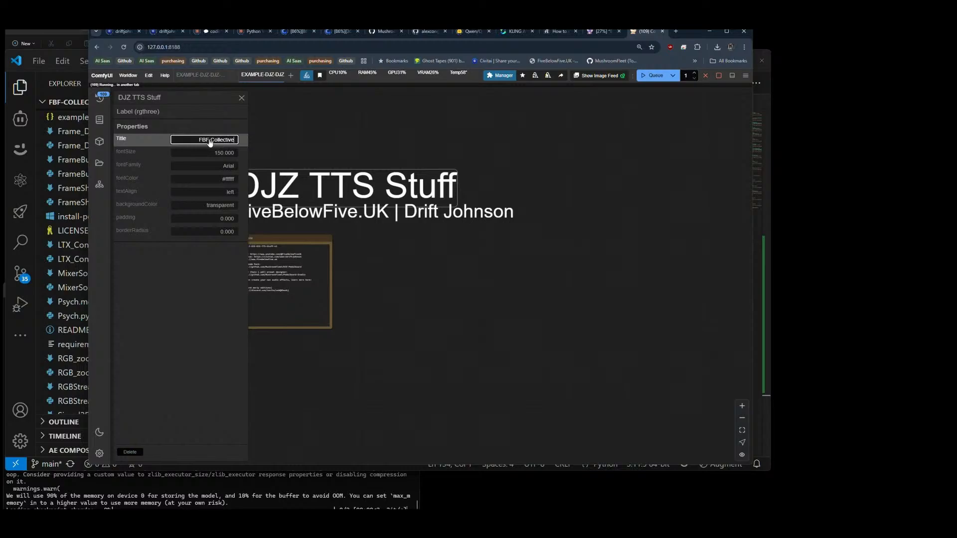
pyautogui.write(' Nodes')
pyautogui.press('Return')
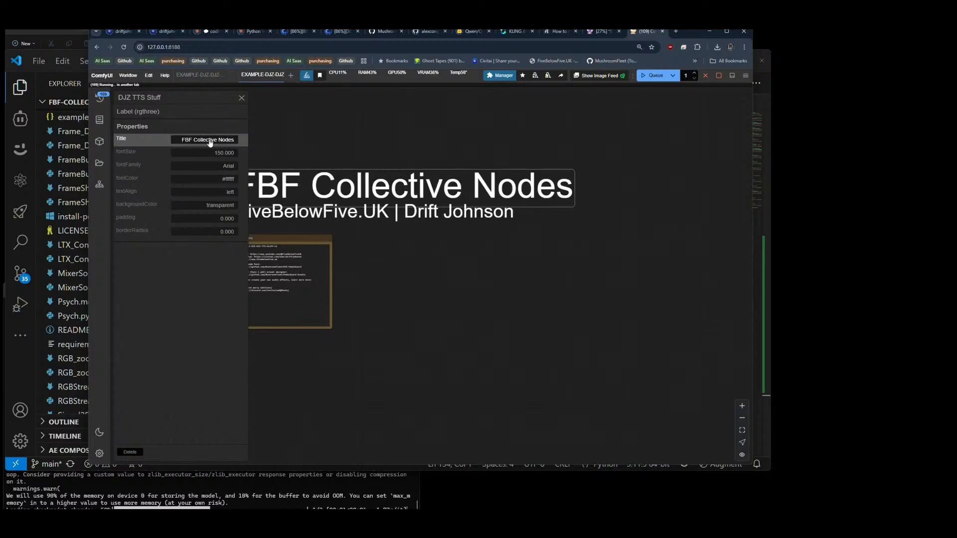
pyautogui.click(241, 99)
# Step: Replace the first line of the note with "EXAMPLE-FBF-Collective-Pack-Update1"
pyautogui.scroll(11, 232, 260)
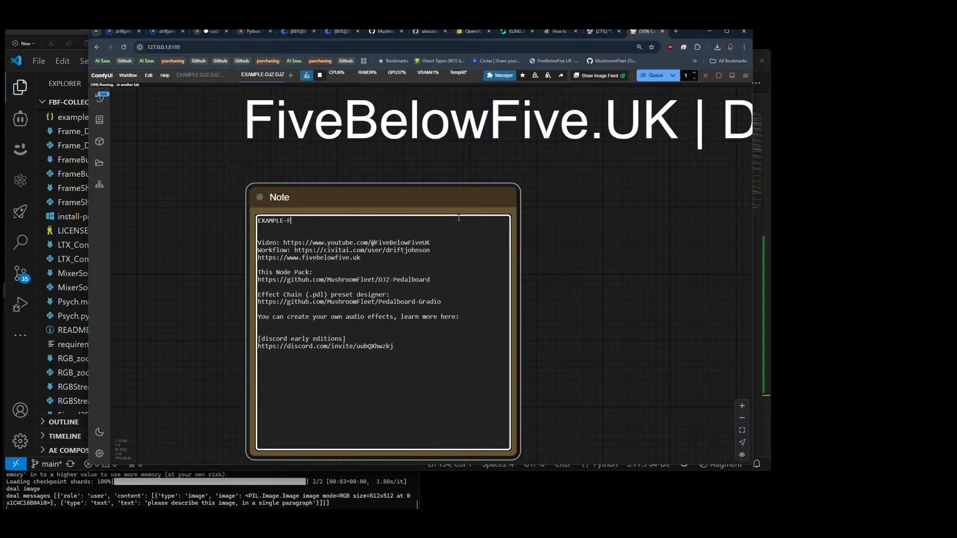
pyautogui.write('ollec')
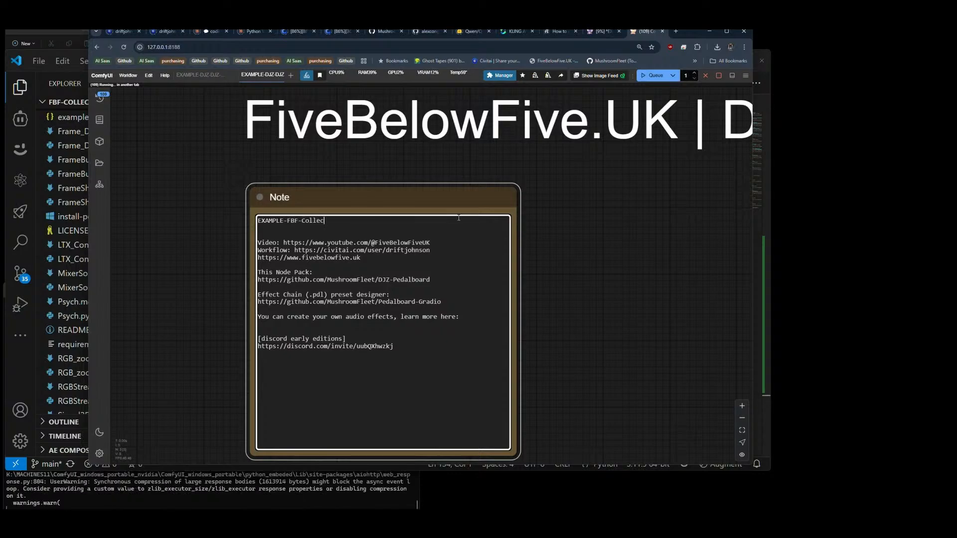
pyautogui.write('tive')
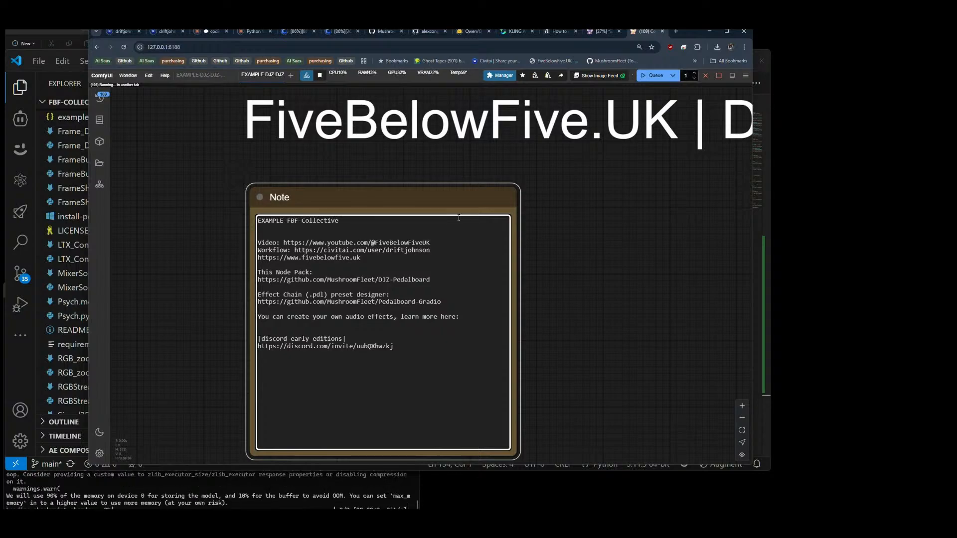
pyautogui.write('-Pack')
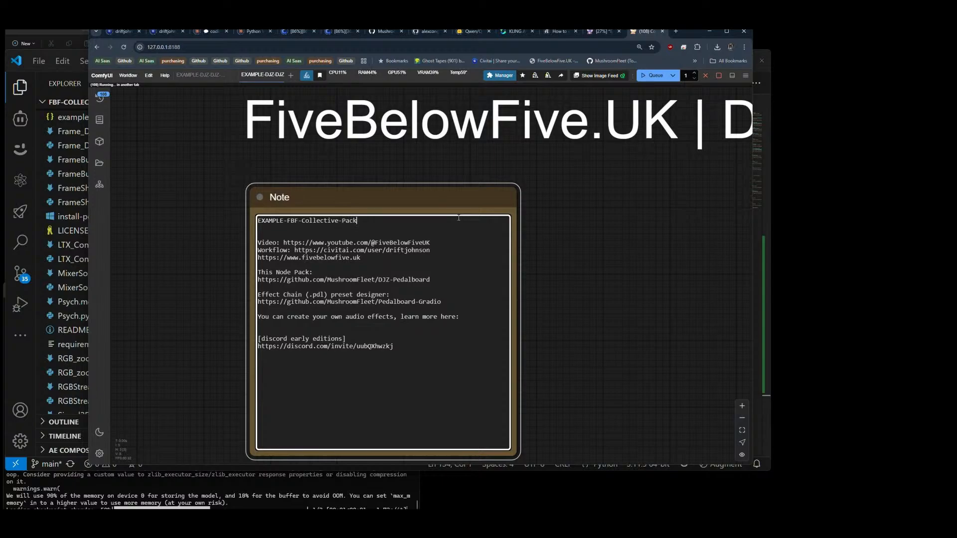
pyautogui.write('-V')
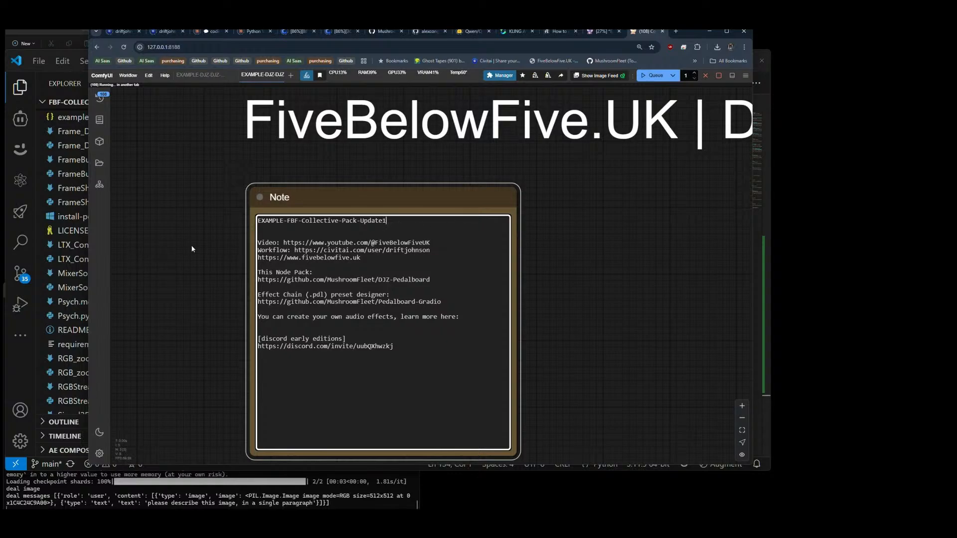
# Step: Delete the effect chain preset designer and custom audio effects lines from the note
pyautogui.moveTo(276, 322); pyautogui.dragTo(258, 294)
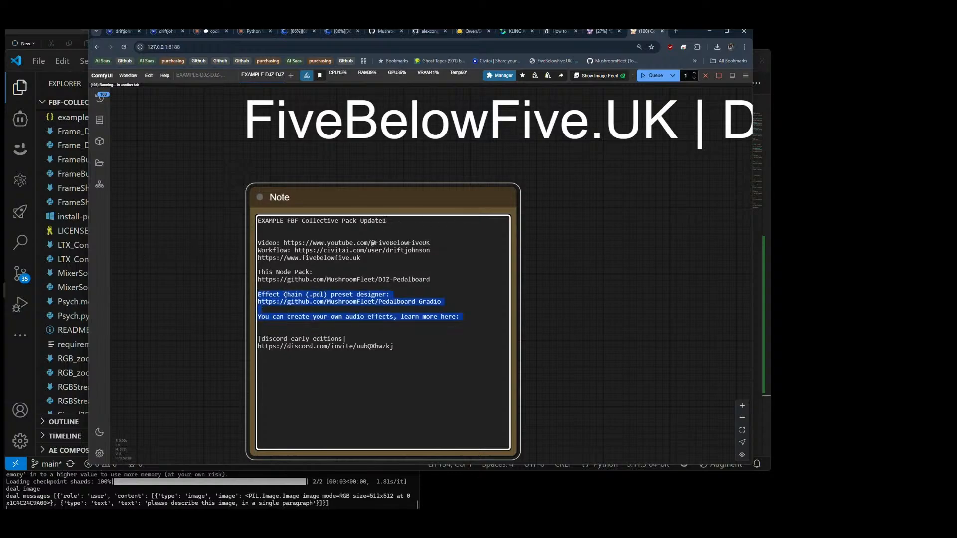
pyautogui.press('BackSpace')
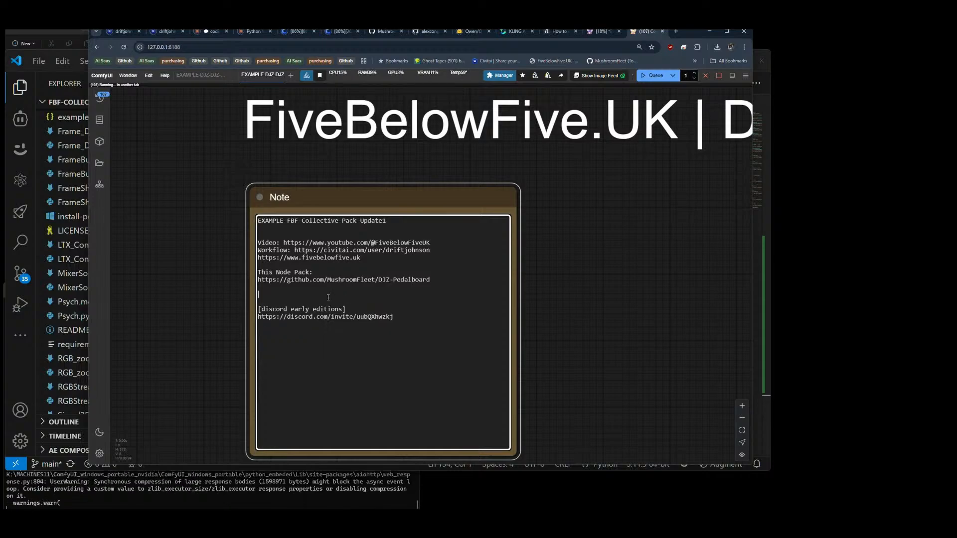
pyautogui.moveTo(275, 287)
pyautogui.mouseDown()
pyautogui.moveTo(324, 311)
pyautogui.moveTo(255, 278)
pyautogui.moveTo(264, 290)
pyautogui.mouseUp()
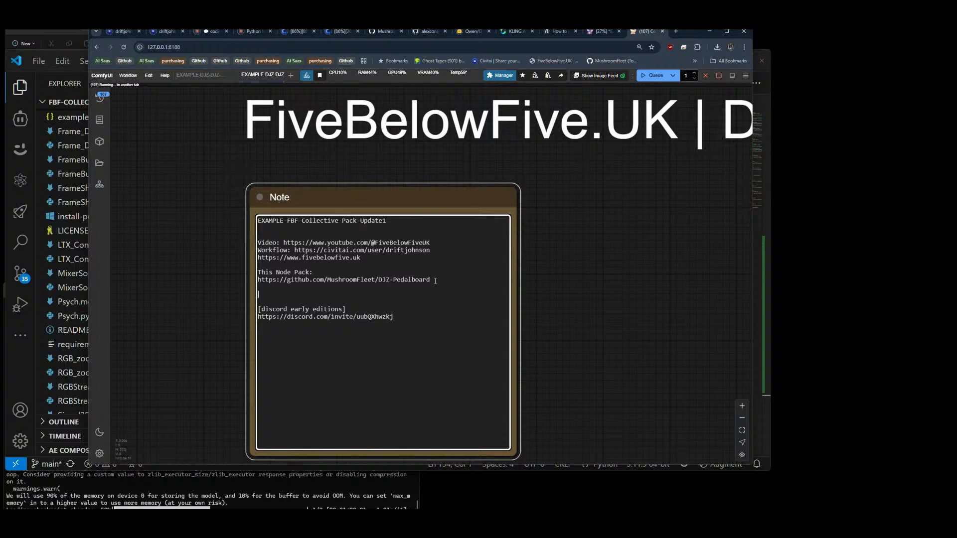
# Step: Copy the FBF-Collective GitHub repository address and use it to replace the DJZ-Pedalboard link under "This Node Pack" in the note
pyautogui.click(389, 33)
pyautogui.click(262, 47)
pyautogui.hotkey('ctrl', 'c')
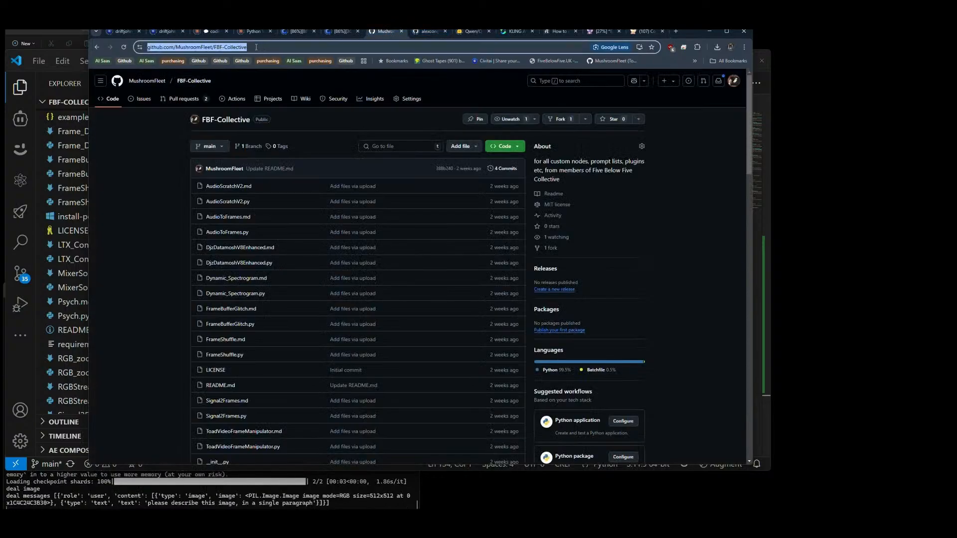
pyautogui.click(597, 33)
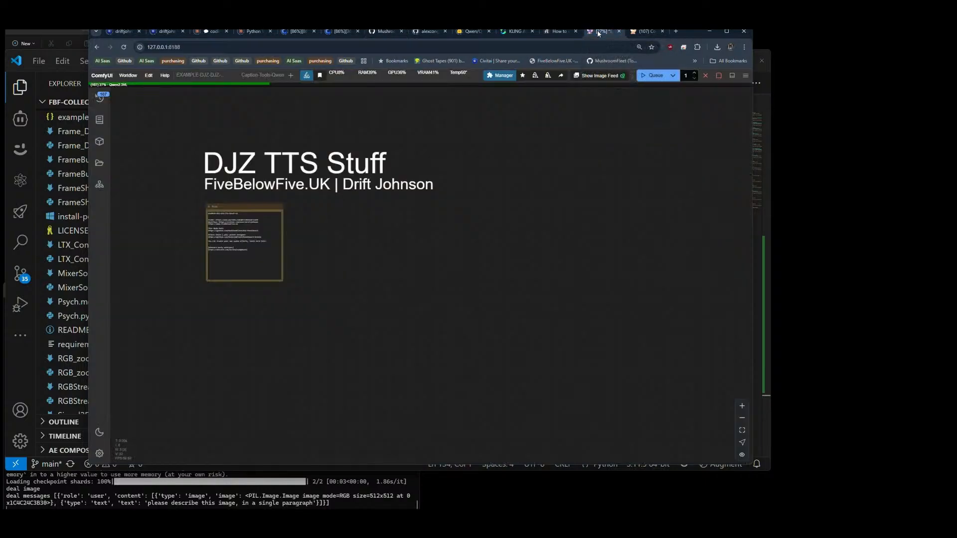
pyautogui.click(647, 32)
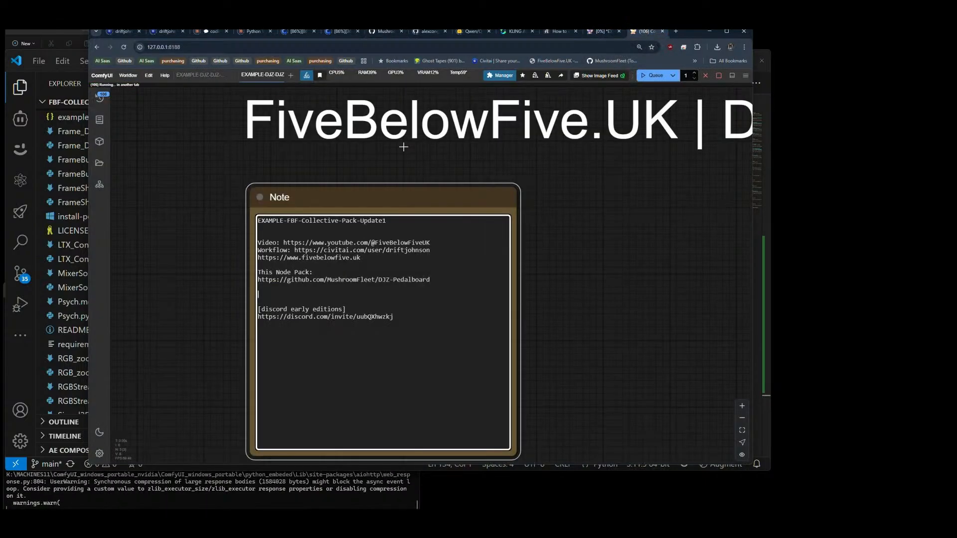
pyautogui.hotkey('ctrl', 'v')
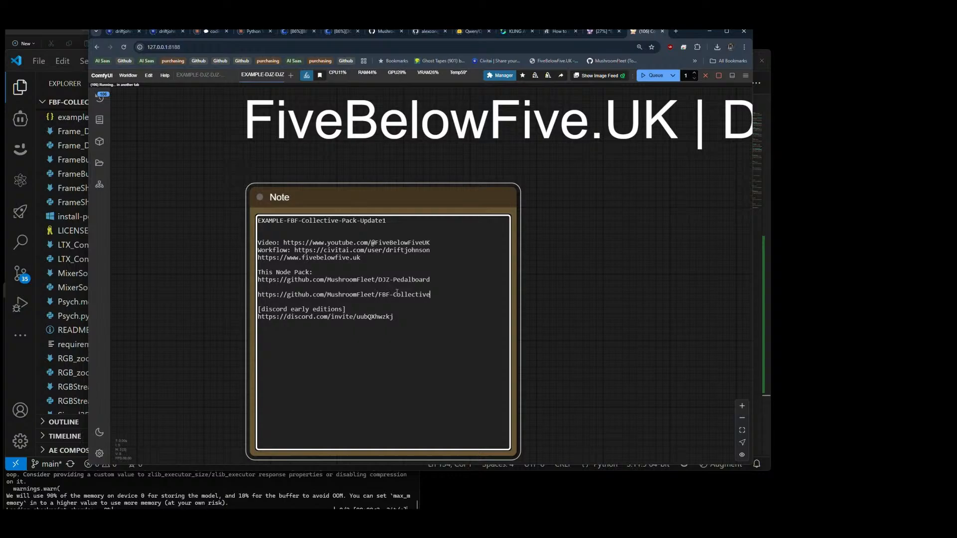
pyautogui.moveTo(394, 283); pyautogui.dragTo(257, 280)
pyautogui.press('BackSpace')
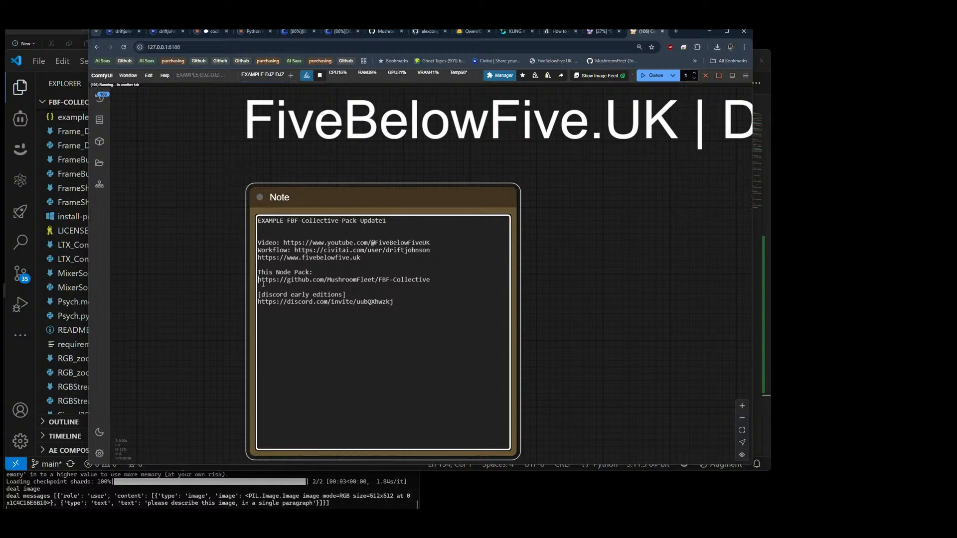
# Step: Save the workflow as a new file named EXAMPLE-FBF-Collective-Pack-Update1, reusing the name from the note
pyautogui.scroll(-10, 184, 265)
pyautogui.moveTo(402, 272); pyautogui.dragTo(390, 254)
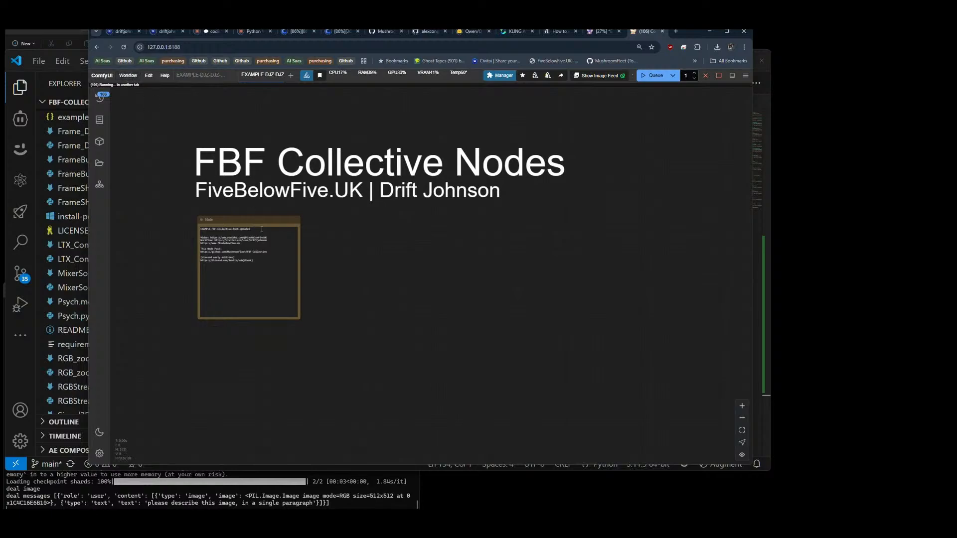
pyautogui.moveTo(251, 229); pyautogui.dragTo(186, 230)
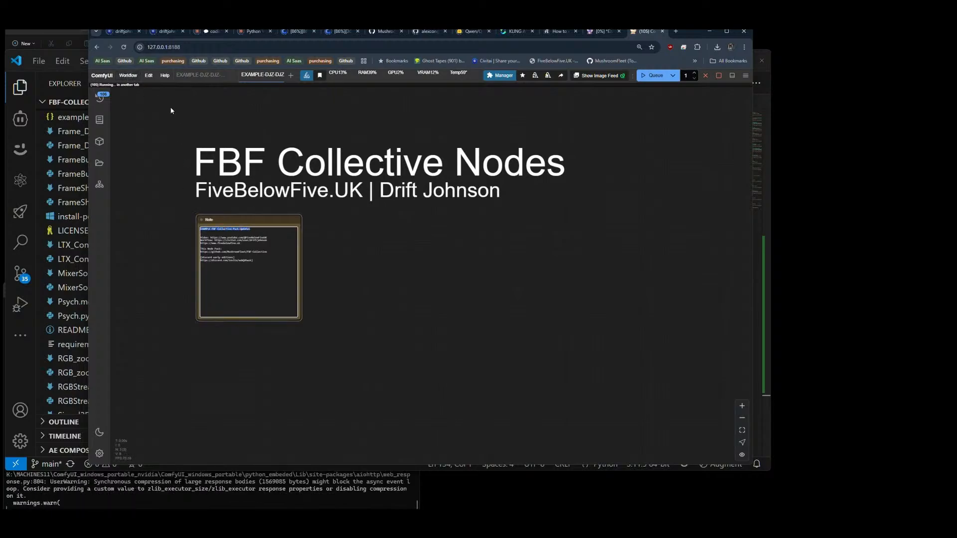
pyautogui.click(128, 75)
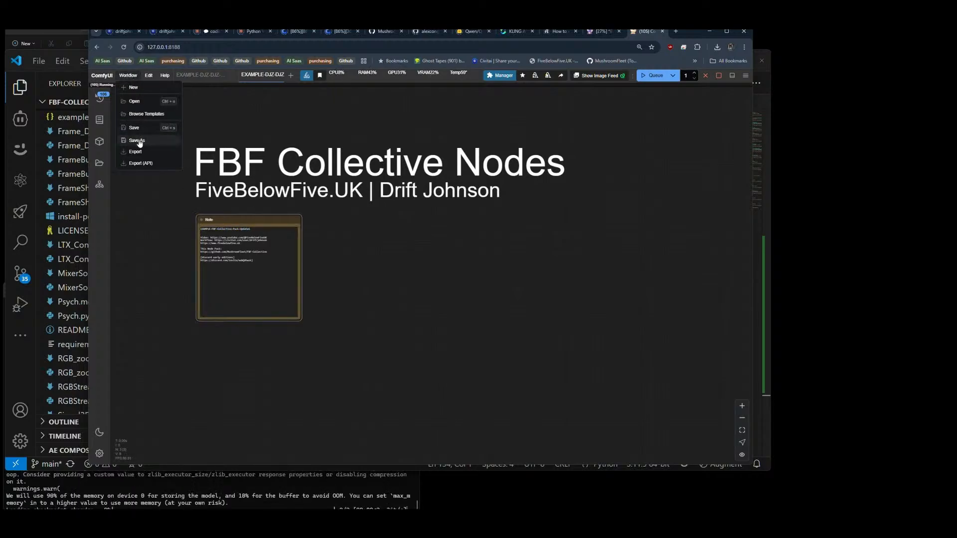
pyautogui.click(137, 141)
pyautogui.write('EXAMPLE-FBF-Collective-Pack-Update1')
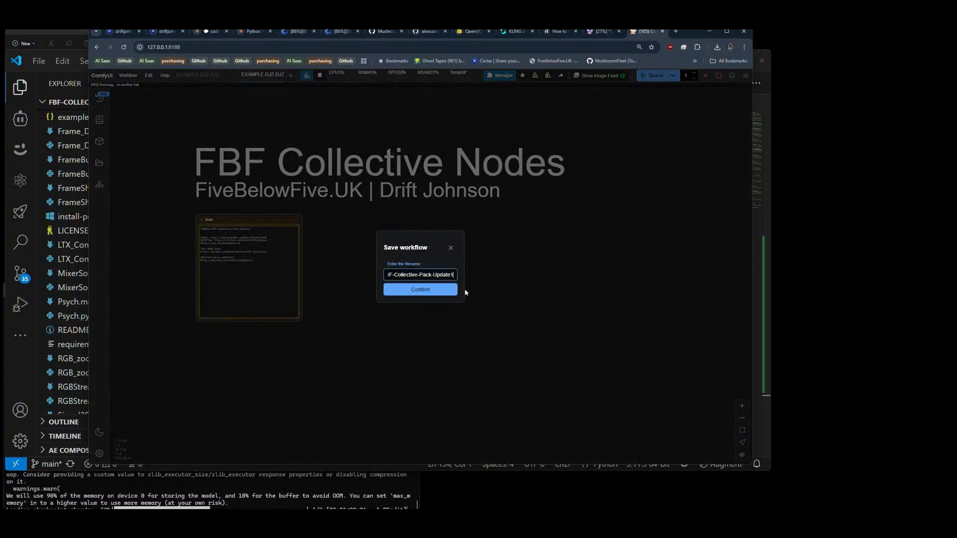
pyautogui.click(426, 291)
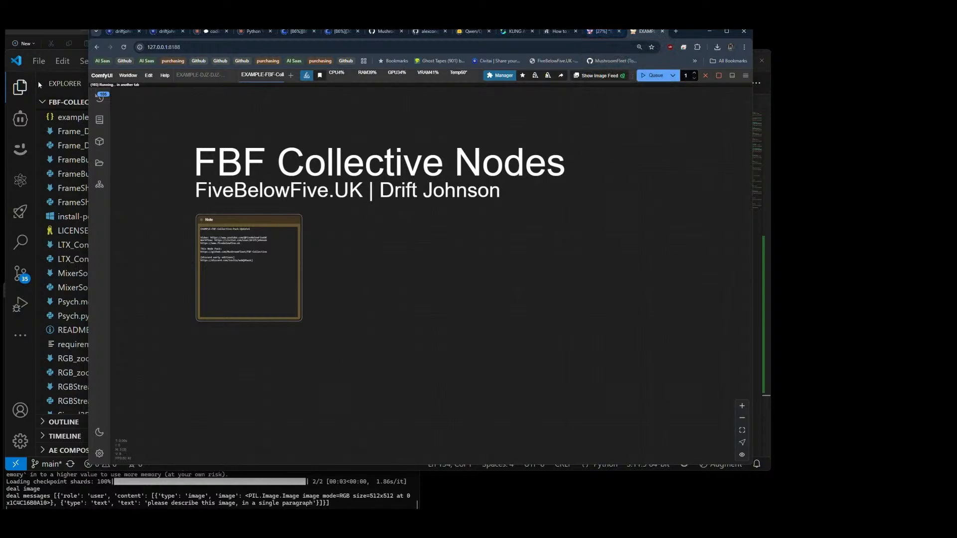
# Step: Switch to VS Code and examine the FBF-Collective file list, ToadVideoFrameManipulator.md and the node mappings in __init__.py
pyautogui.click(18, 369)
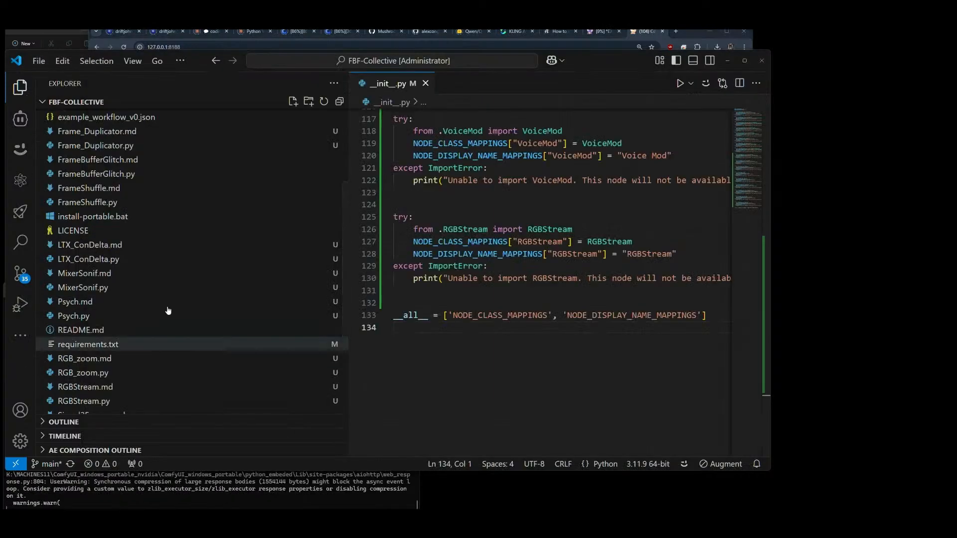
pyautogui.scroll(-3, 147, 206)
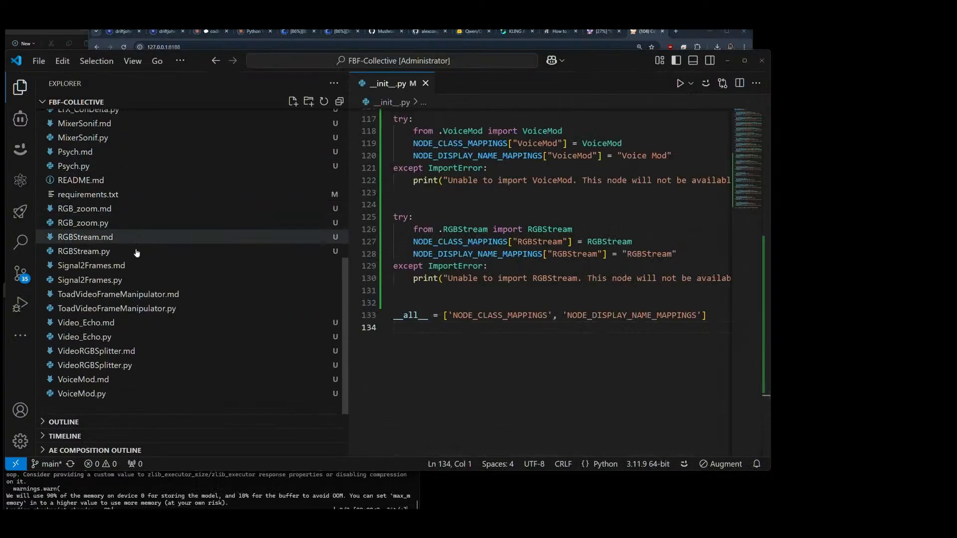
pyautogui.scroll(-1, 121, 297)
pyautogui.click(120, 297)
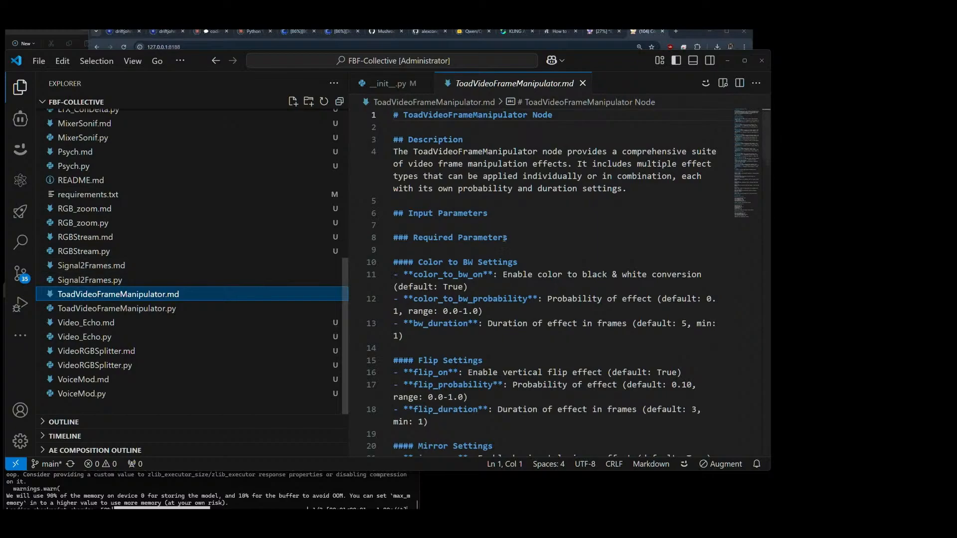
pyautogui.click(398, 86)
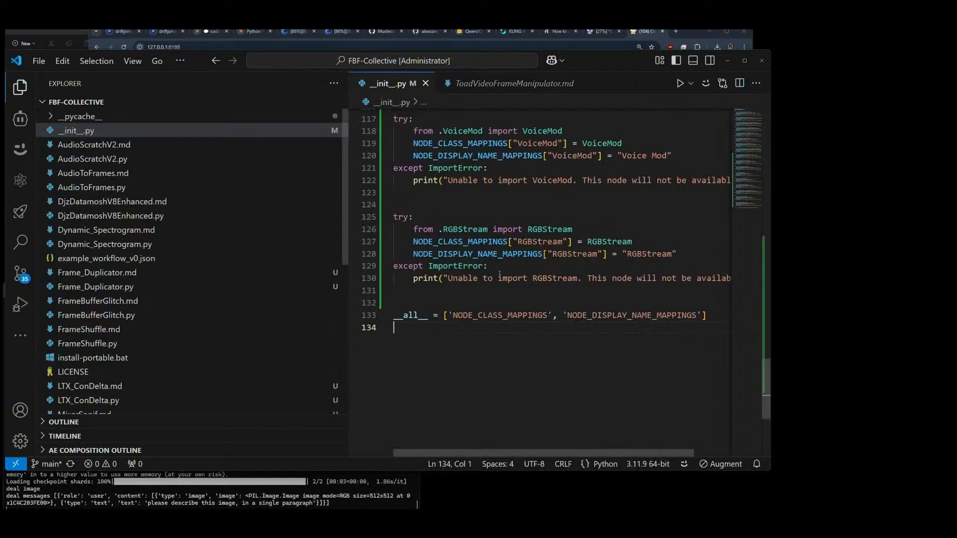
pyautogui.scroll(8, 541, 249)
pyautogui.scroll(20, 540, 249)
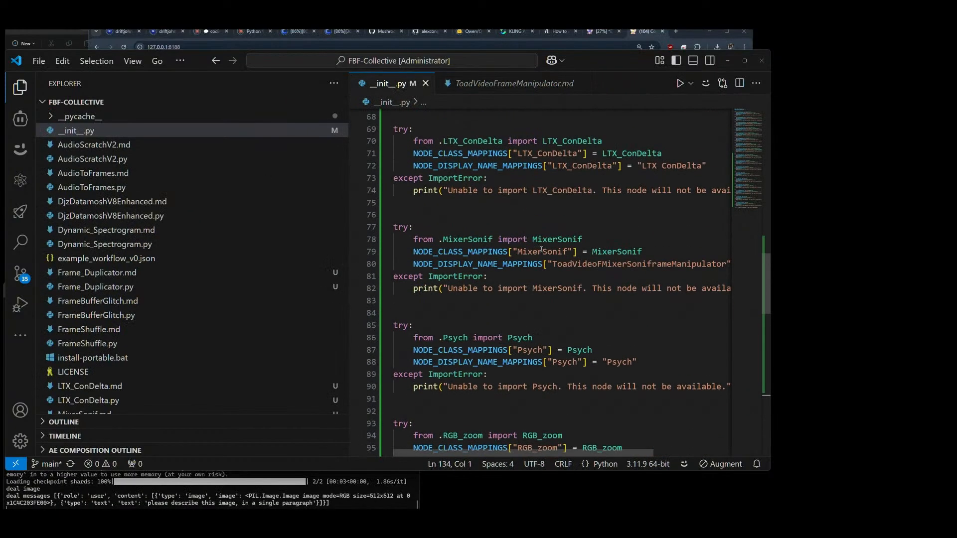
pyautogui.scroll(1, 541, 249)
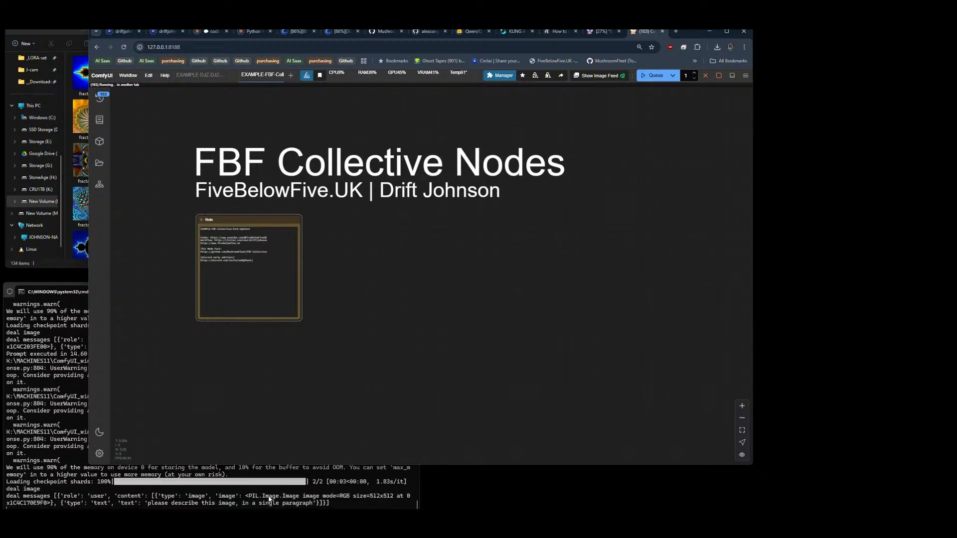
# Step: Switch back to the running Caption-Tools-Qwen workflow in ComfyUI and set keep_model_loaded to true on the Qwen2.5VL node
pyautogui.click(388, 237)
pyautogui.click(599, 34)
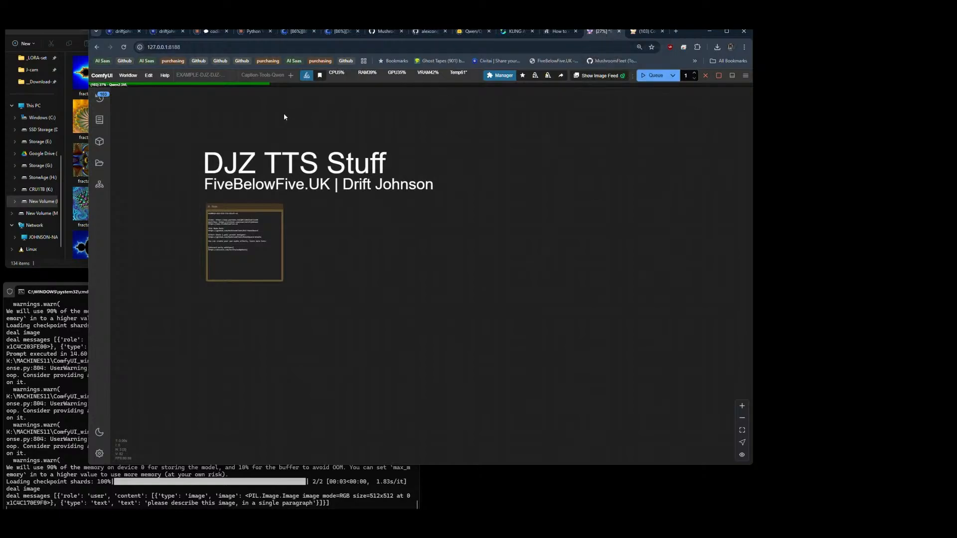
pyautogui.click(266, 77)
pyautogui.moveTo(228, 271); pyautogui.dragTo(623, 282)
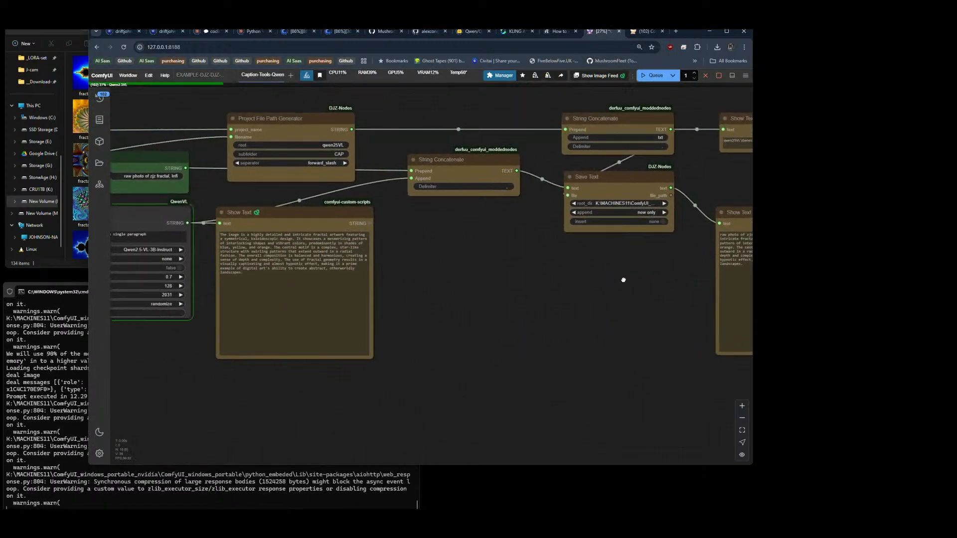
pyautogui.moveTo(438, 297); pyautogui.dragTo(626, 283)
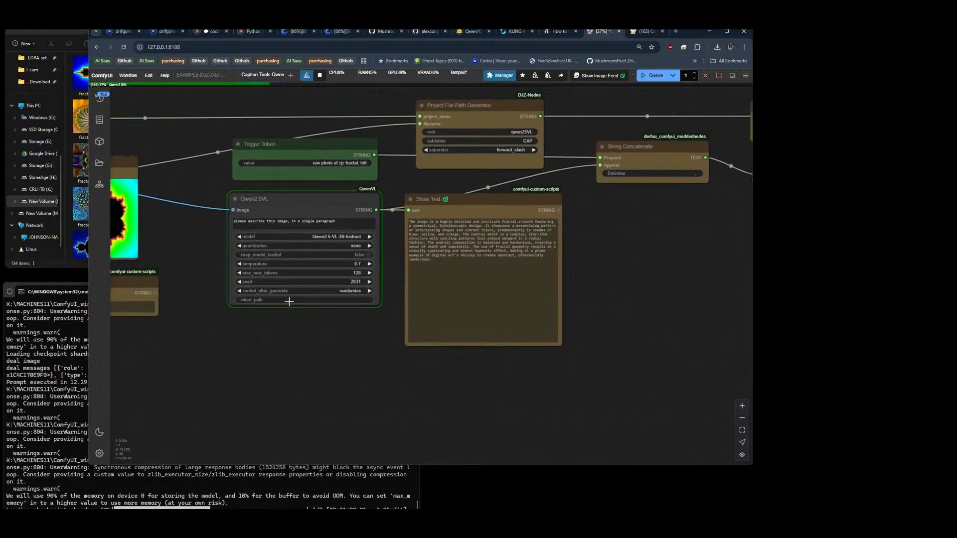
pyautogui.click(367, 254)
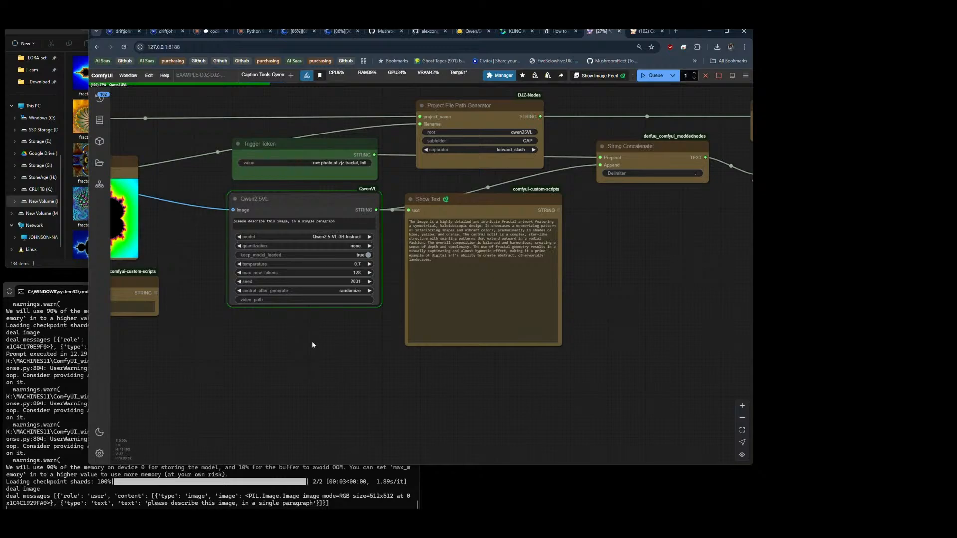
pyautogui.moveTo(223, 338); pyautogui.dragTo(604, 345)
pyautogui.moveTo(301, 350); pyautogui.dragTo(309, 372)
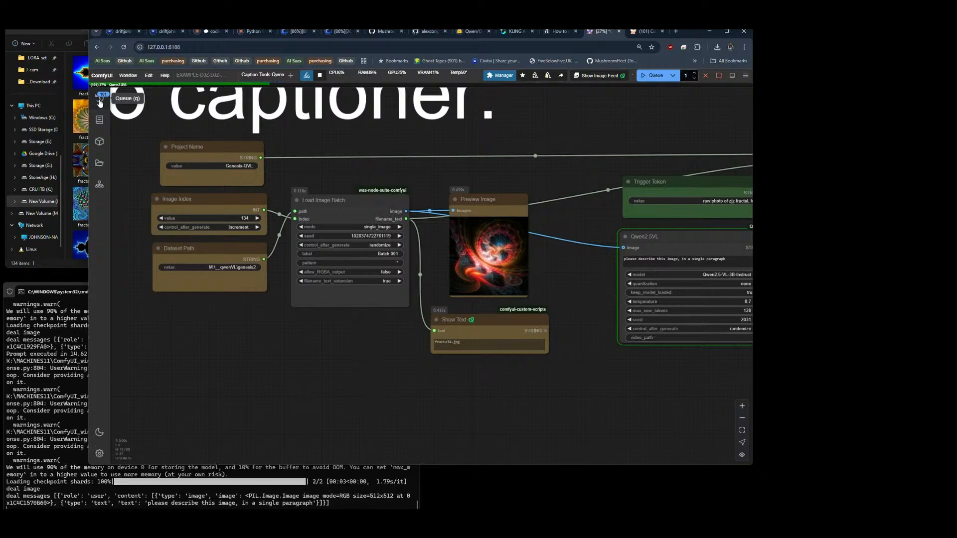
# Step: Open the queue list and delete all pending tasks from it
pyautogui.click(100, 102)
pyautogui.click(207, 97)
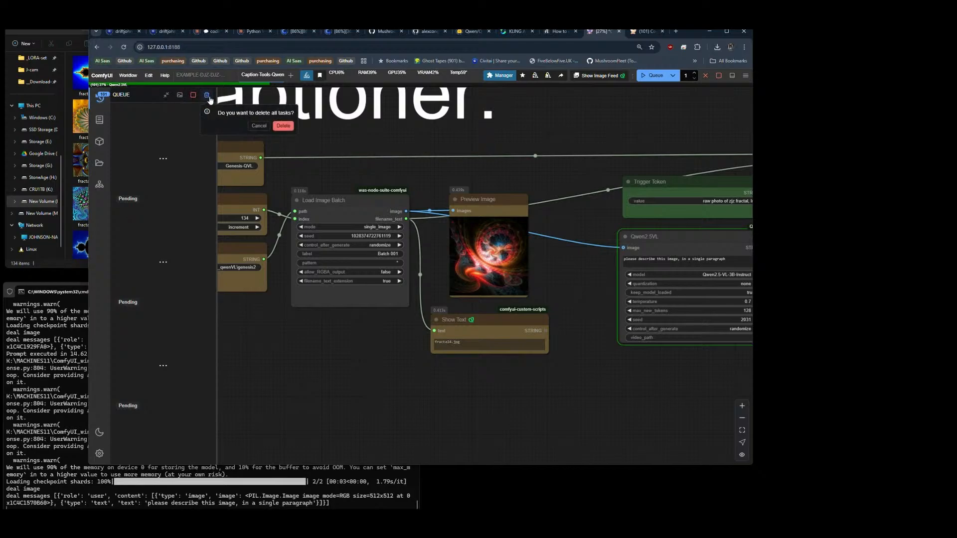
pyautogui.click(283, 126)
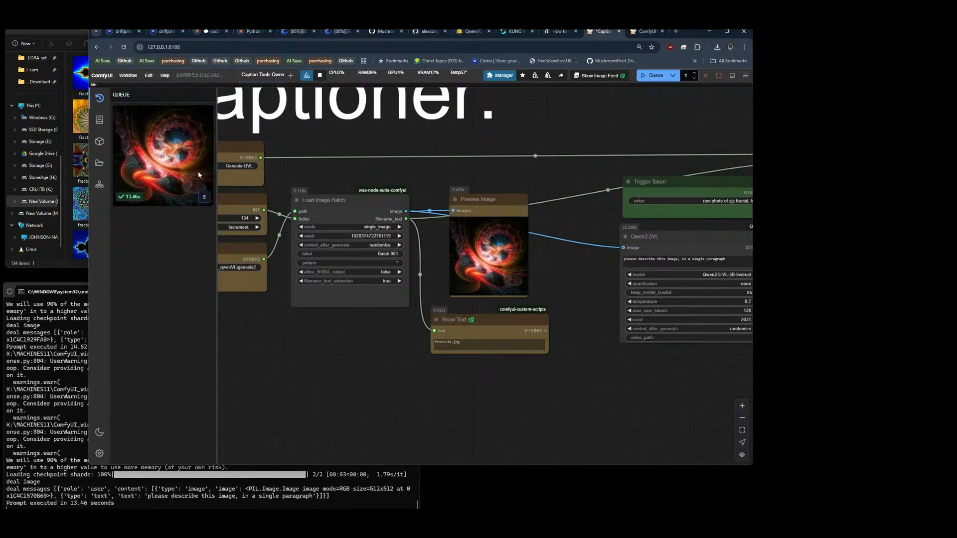
# Step: Examine the fractal in the Preview Image node up close, along with the surrounding image loading and captioning nodes
pyautogui.moveTo(160, 148)
pyautogui.scroll(12, 500, 247)
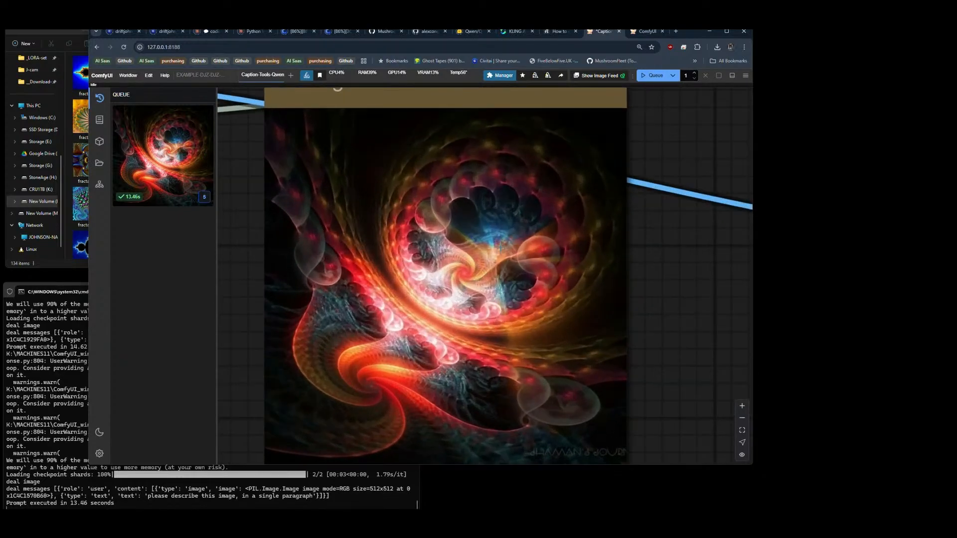
pyautogui.scroll(3, 501, 247)
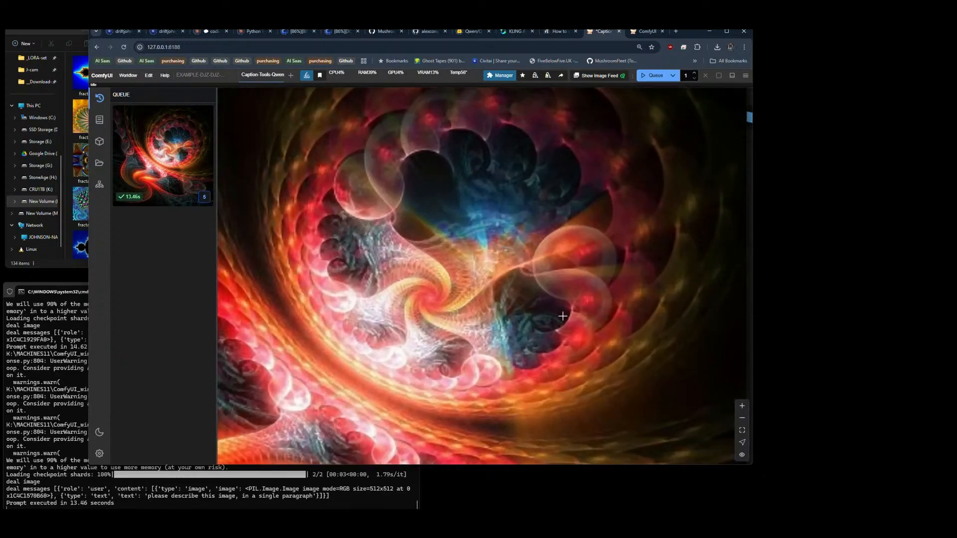
pyautogui.scroll(-5, 546, 262)
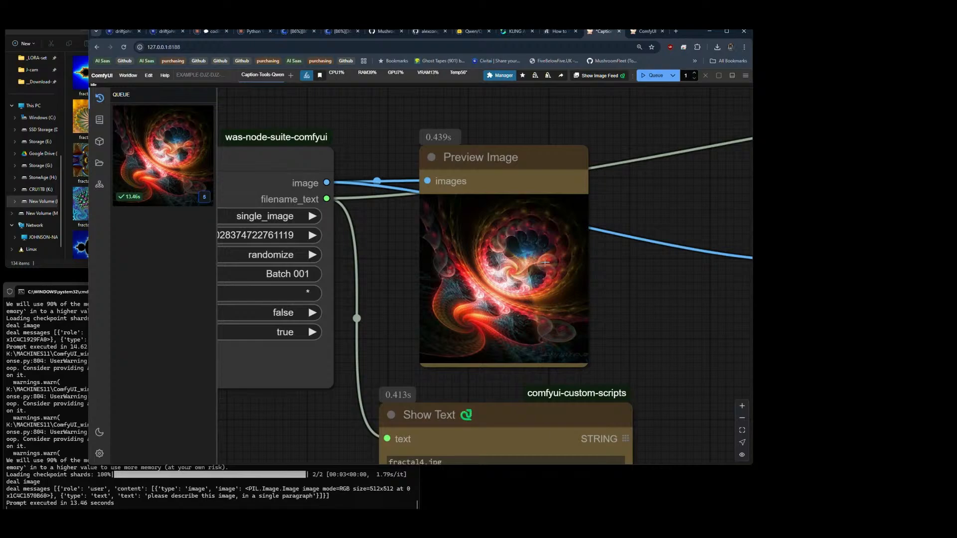
pyautogui.scroll(-3, 545, 262)
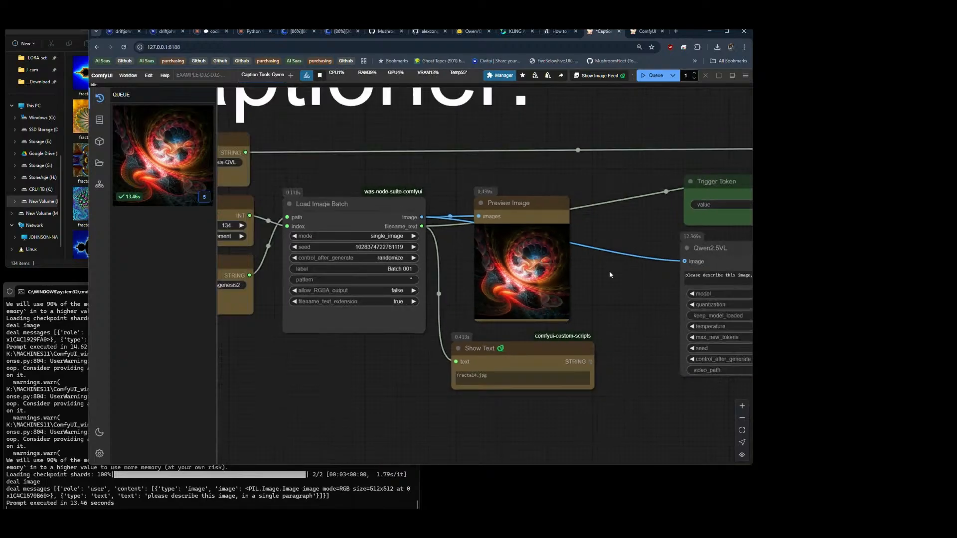
pyautogui.scroll(-2, 610, 275)
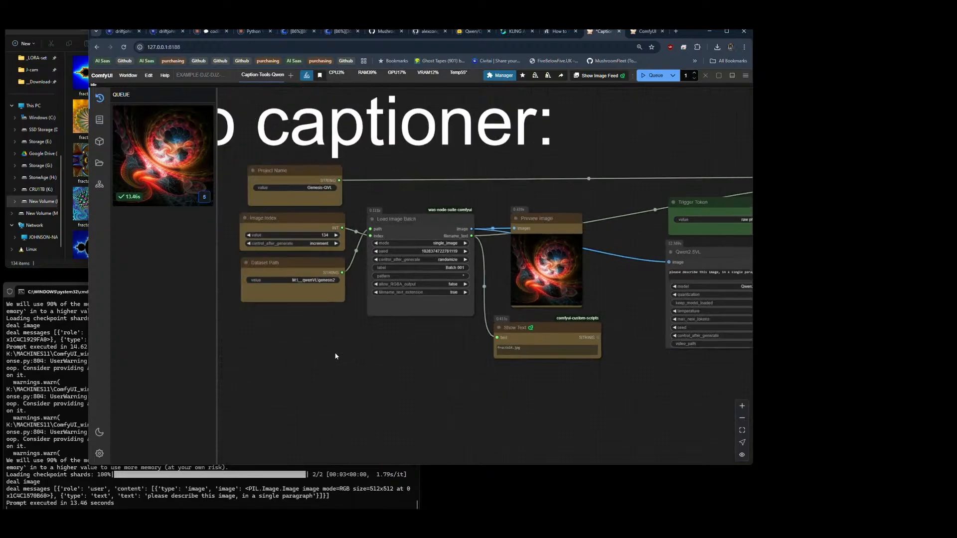
pyautogui.moveTo(334, 355); pyautogui.dragTo(401, 354)
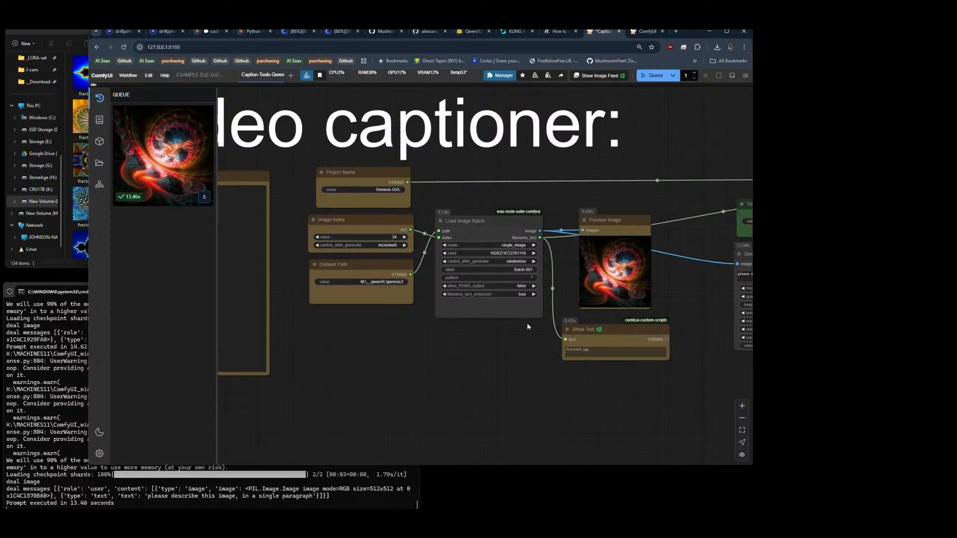
pyautogui.moveTo(498, 362); pyautogui.dragTo(316, 358)
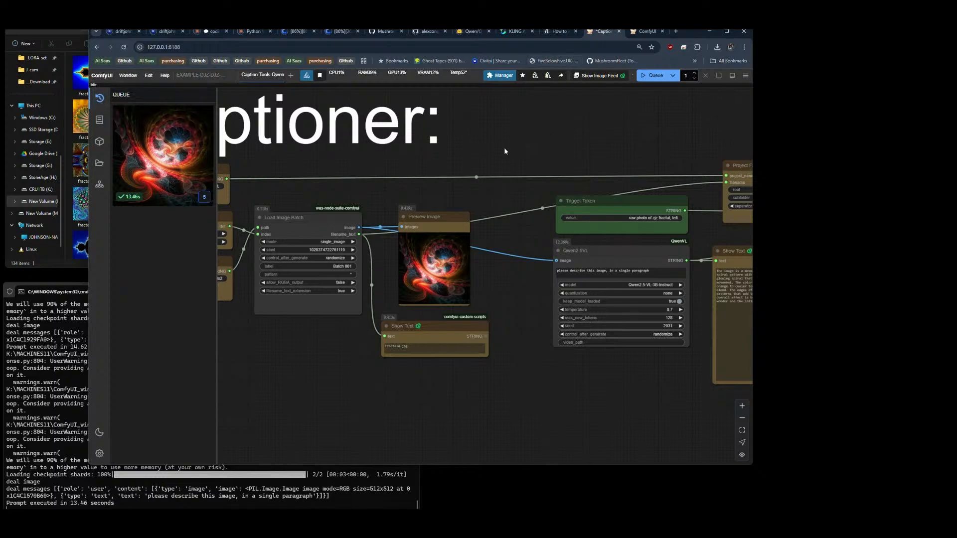
# Step: Set the batch count to 100 and queue the Qwen2.5VL captioning workflow
pyautogui.click(694, 73)
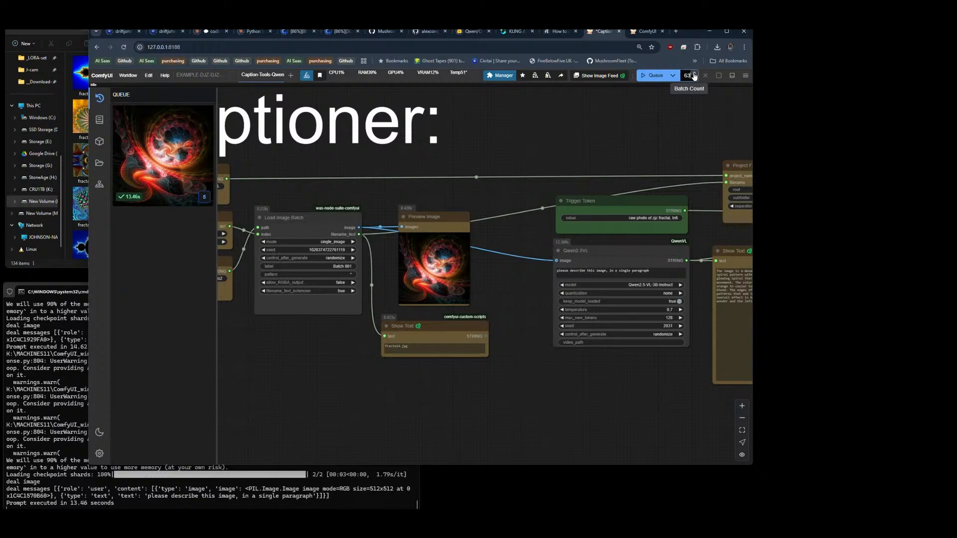
pyautogui.click(694, 72)
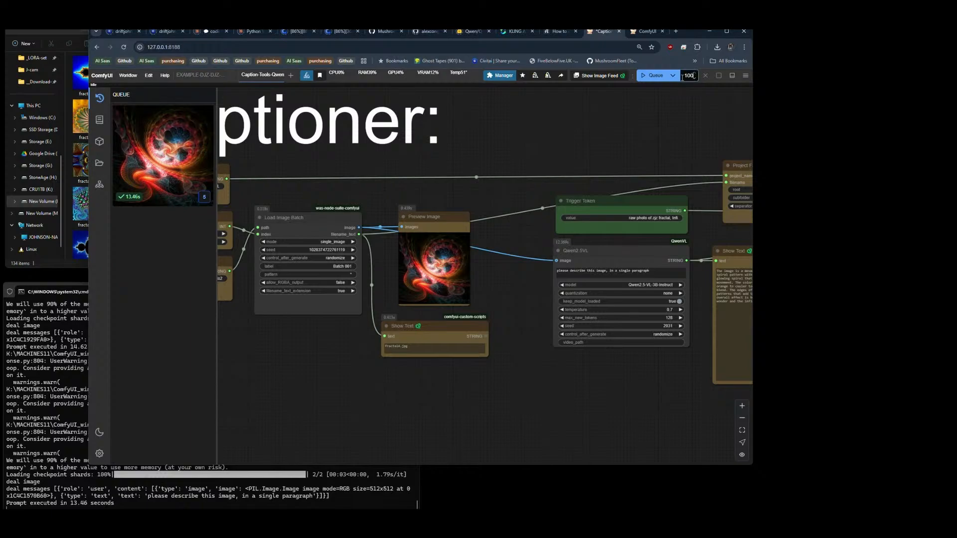
pyautogui.scroll(-8, 546, 141)
pyautogui.moveTo(540, 257); pyautogui.dragTo(534, 321)
pyautogui.scroll(7, 388, 258)
pyautogui.scroll(-3, 389, 261)
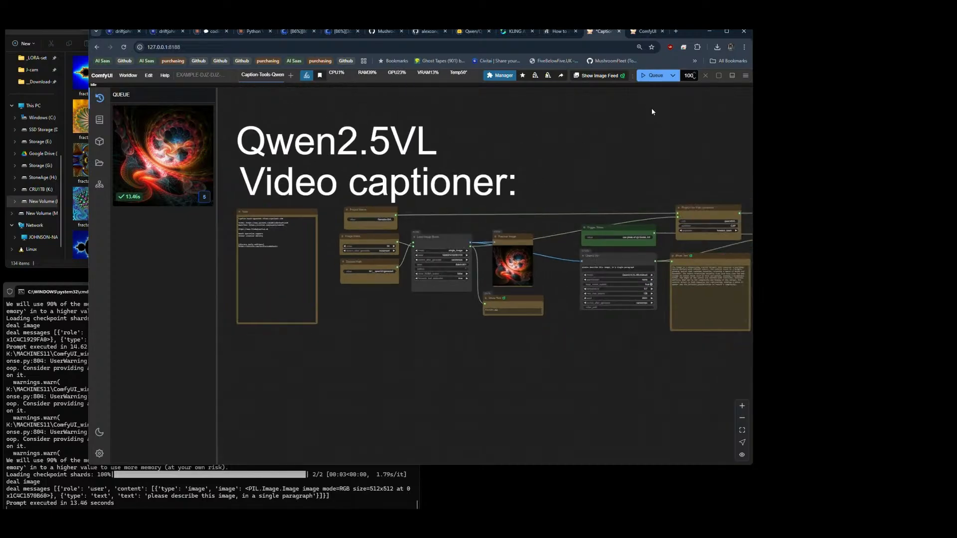
pyautogui.click(652, 76)
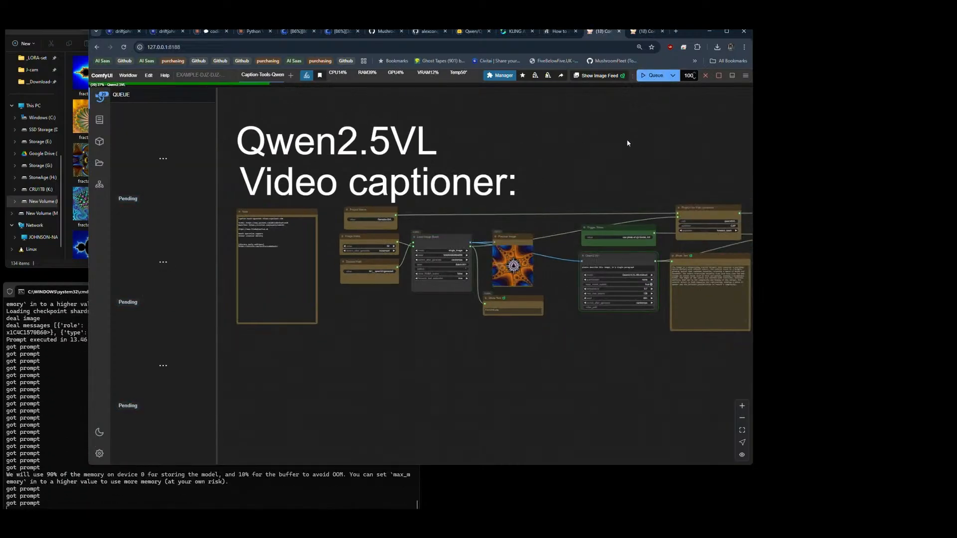
# Step: Examine the saved caption and file path text nodes, and inspect the currently processed fractal in the Preview Image node
pyautogui.moveTo(570, 346); pyautogui.dragTo(225, 392)
pyautogui.scroll(9, 624, 247)
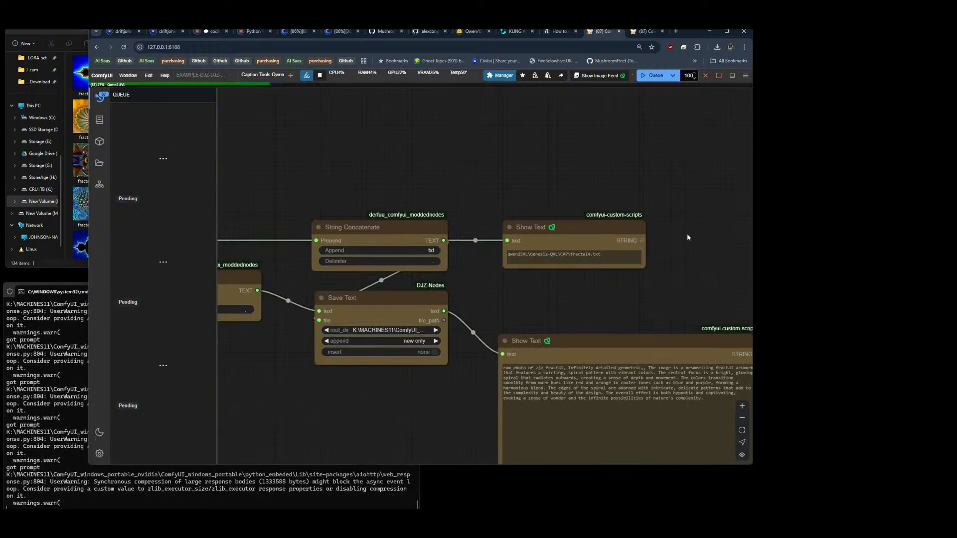
pyautogui.scroll(-9, 692, 238)
pyautogui.moveTo(298, 385); pyautogui.dragTo(484, 371)
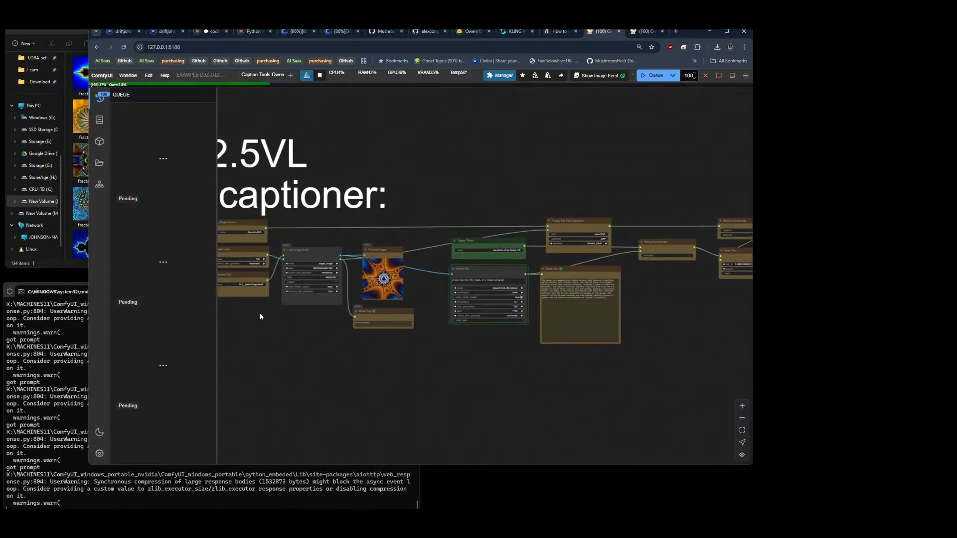
pyautogui.moveTo(259, 313); pyautogui.dragTo(298, 329)
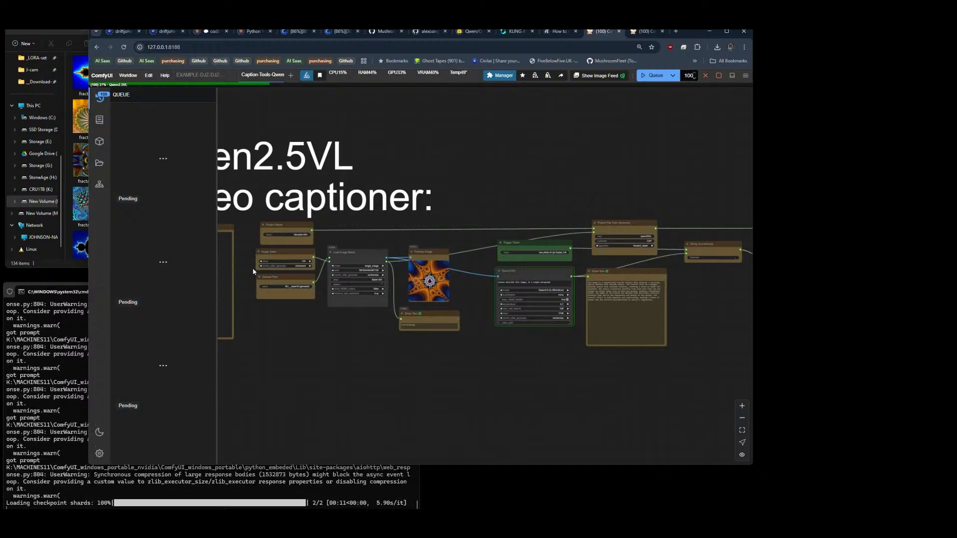
pyautogui.scroll(10, 427, 280)
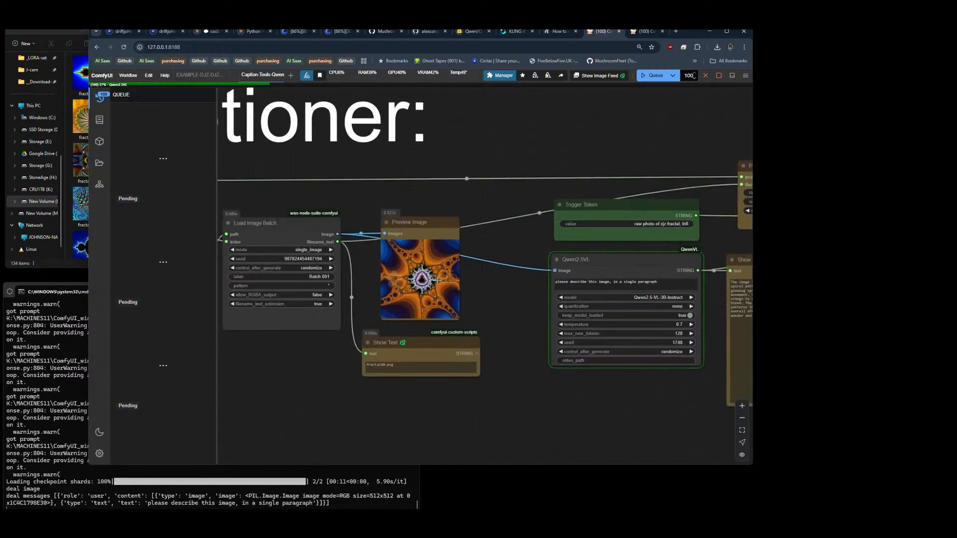
pyautogui.scroll(3, 441, 279)
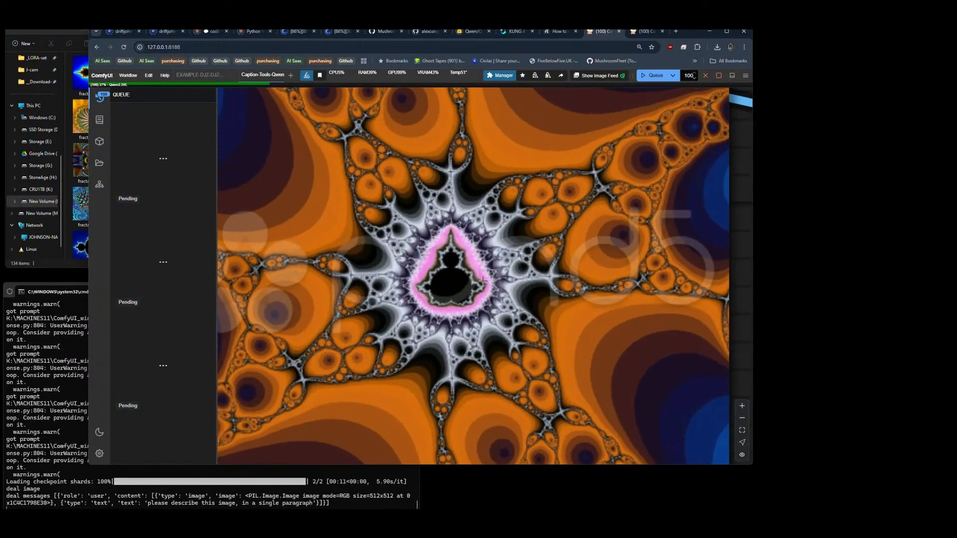
# Step: Enlarge the Preview Image node so that it extends over the Qwen2.5VL node
pyautogui.scroll(-6, 534, 280)
pyautogui.scroll(-7, 556, 276)
pyautogui.moveTo(631, 303); pyautogui.dragTo(412, 290)
pyautogui.scroll(-13, 338, 203)
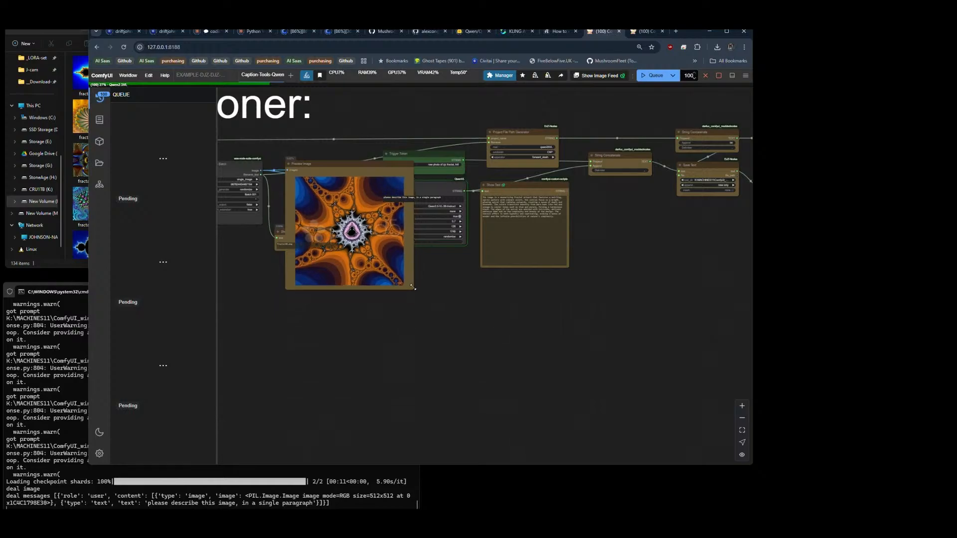
pyautogui.scroll(12, 332, 226)
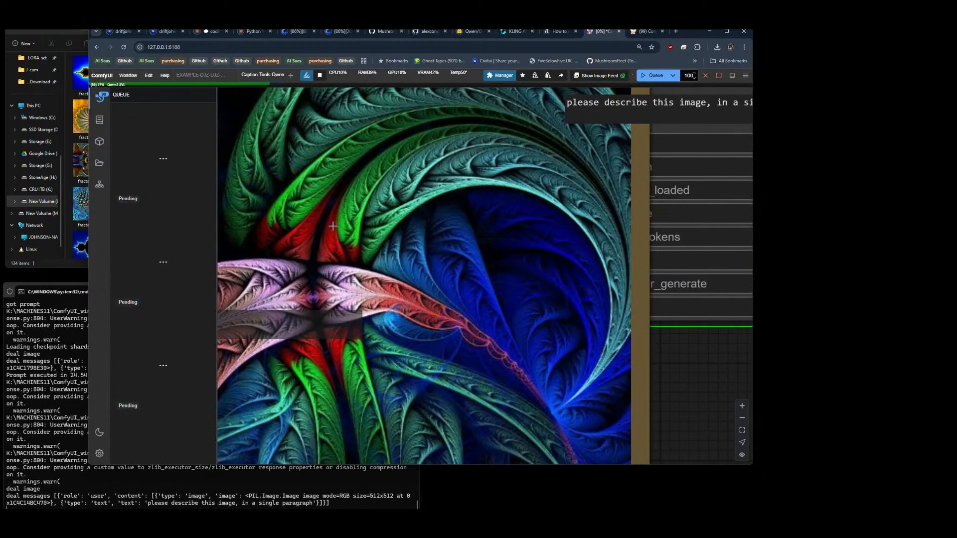
pyautogui.scroll(-5, 487, 248)
# Step: Open the Preview Image node's properties, examine the listed settings, and close them again
pyautogui.rightClick(394, 208)
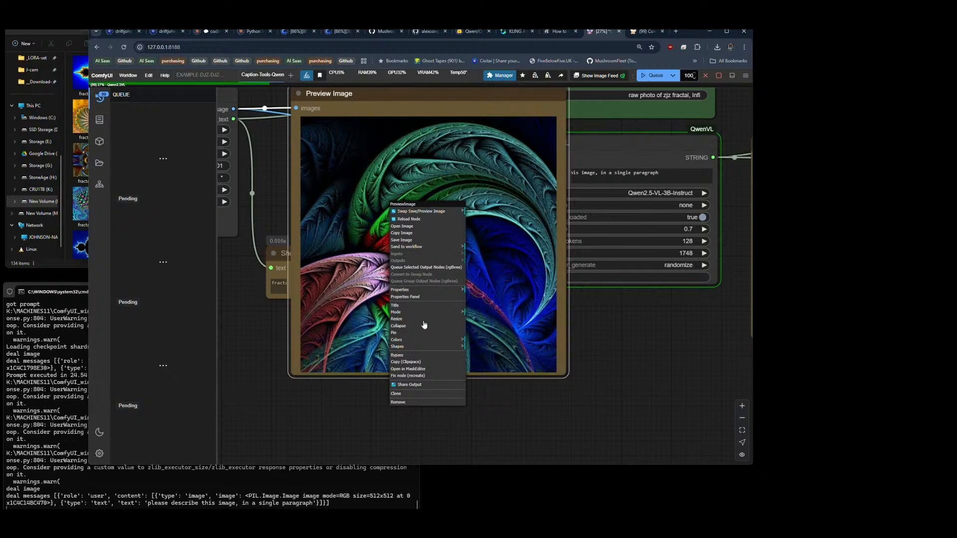
pyautogui.click(415, 293)
pyautogui.click(405, 296)
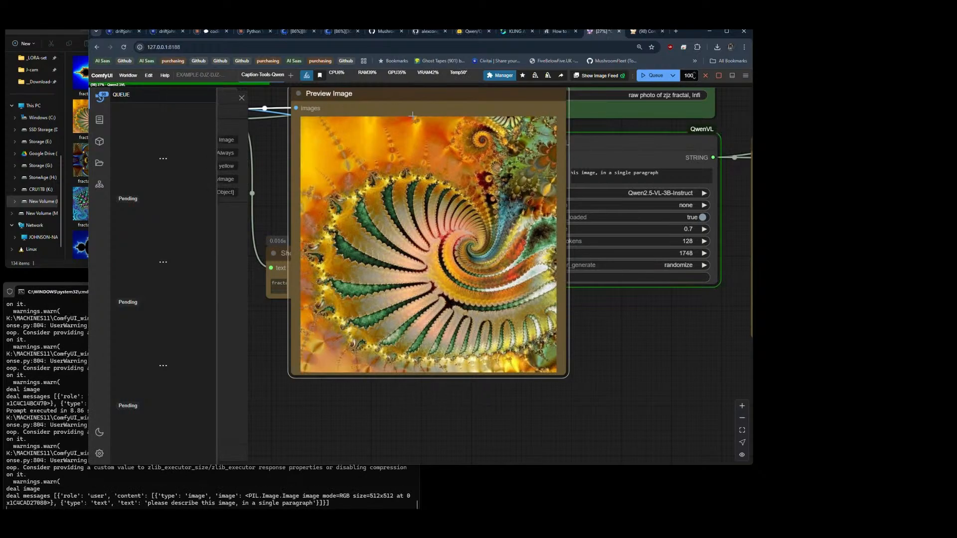
pyautogui.click(98, 99)
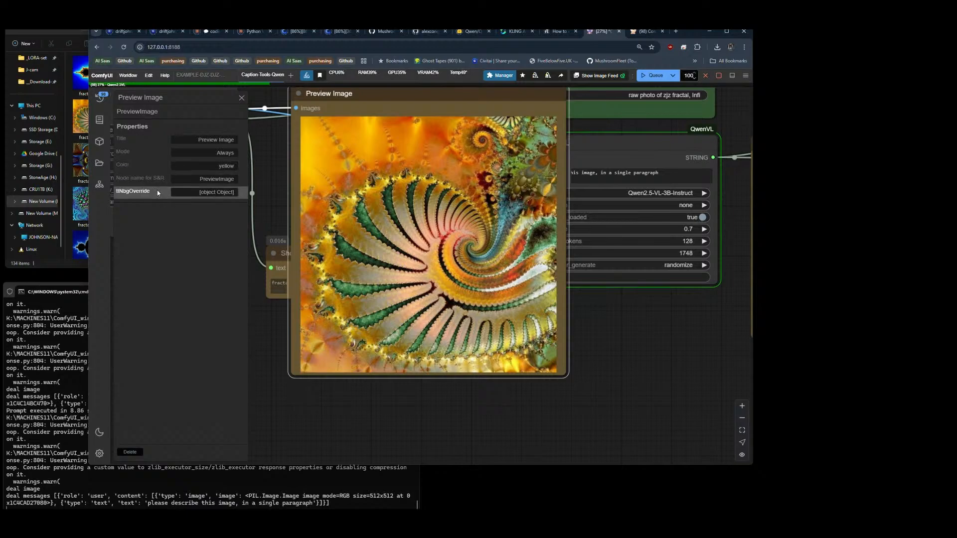
pyautogui.click(242, 98)
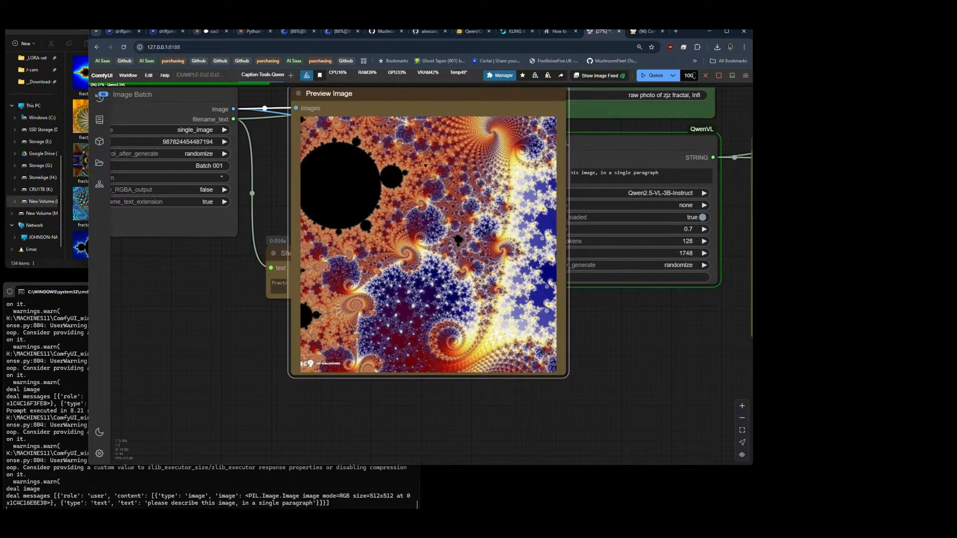
# Step: Switch to the image folder in File Explorer, open fractal7.jpg in the image viewer, inspect it at different magnifications, and close it
pyautogui.click(82, 162)
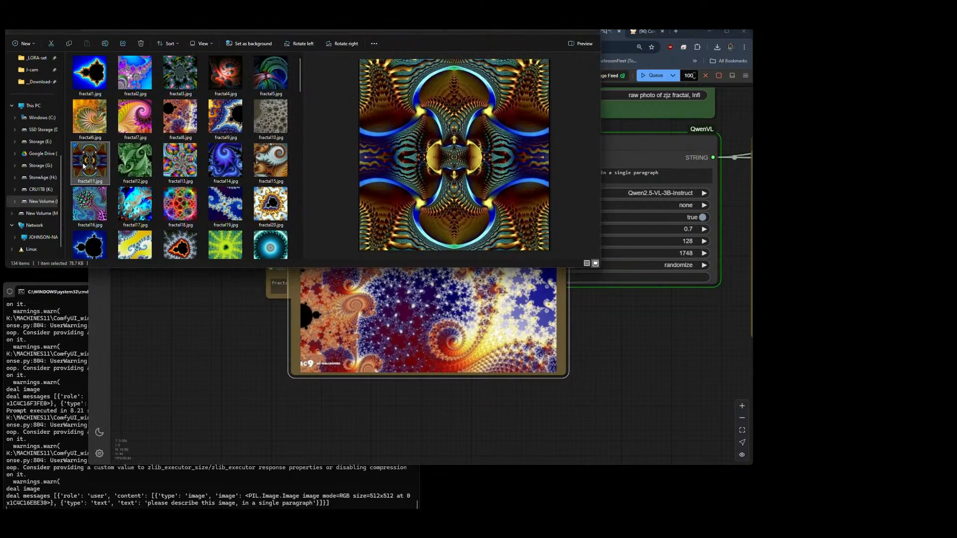
pyautogui.doubleClick(133, 115)
pyautogui.scroll(5, 478, 258)
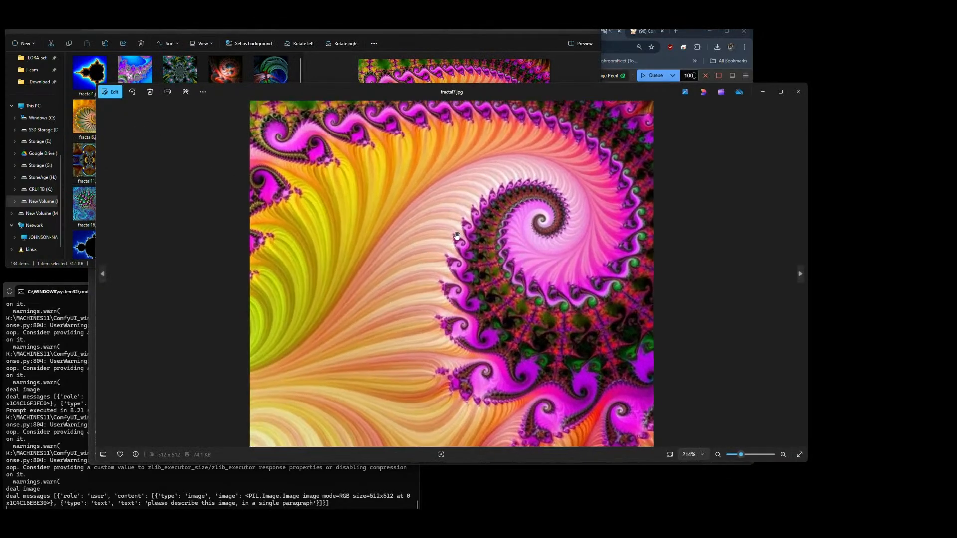
pyautogui.scroll(-5, 457, 235)
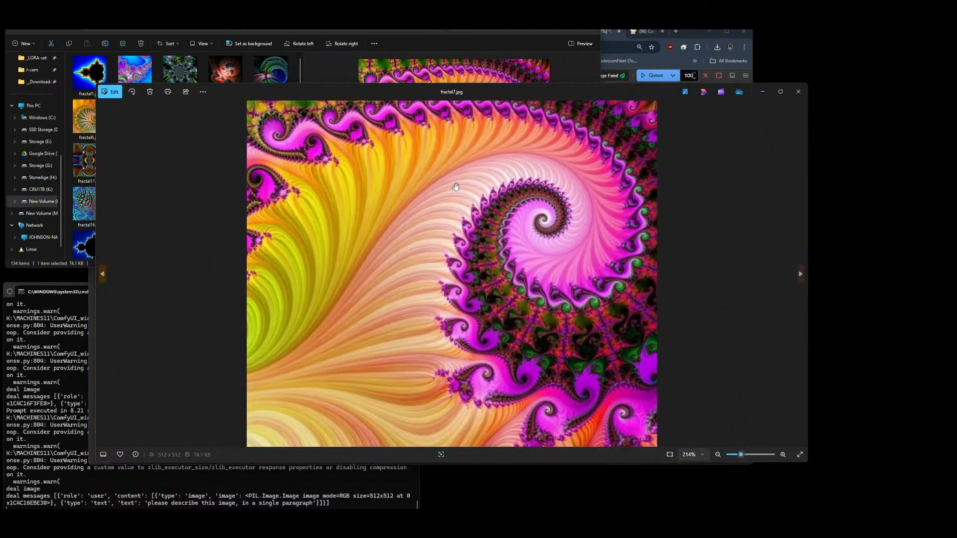
pyautogui.scroll(6, 288, 131)
pyautogui.scroll(-7, 288, 132)
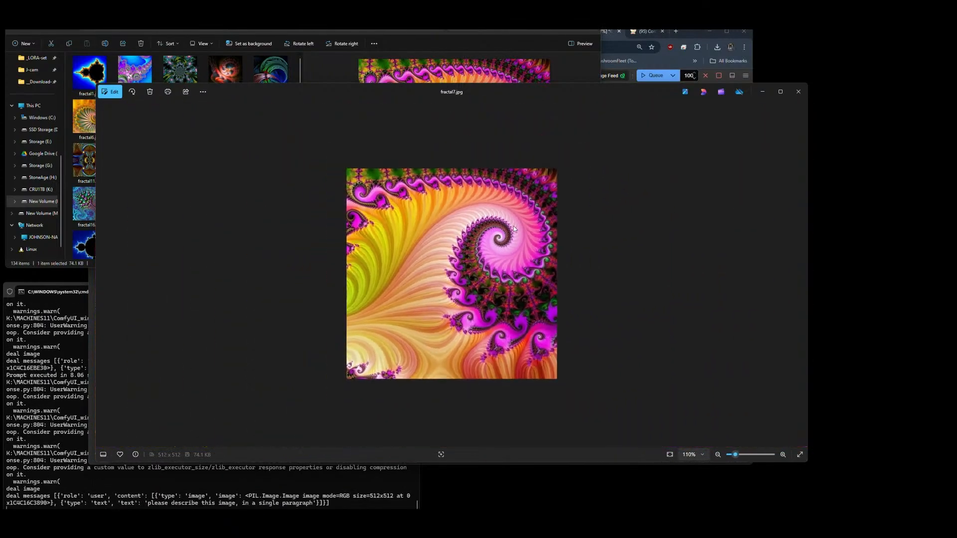
pyautogui.click(797, 92)
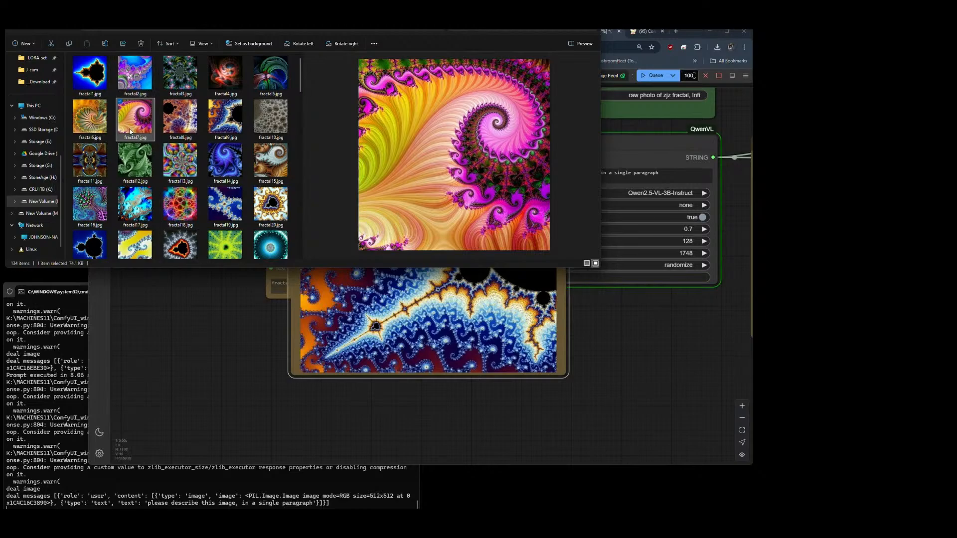
# Step: Open the file properties of fractal7.jpg, check the image dimensions in its details, and close them without changes
pyautogui.press('Right')
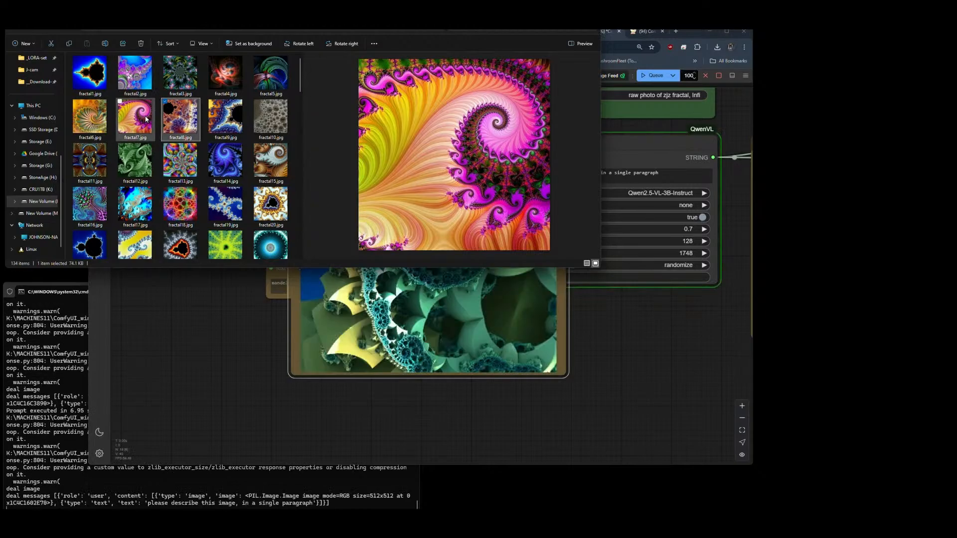
pyautogui.click(147, 119)
pyautogui.rightClick(141, 122)
pyautogui.click(168, 253)
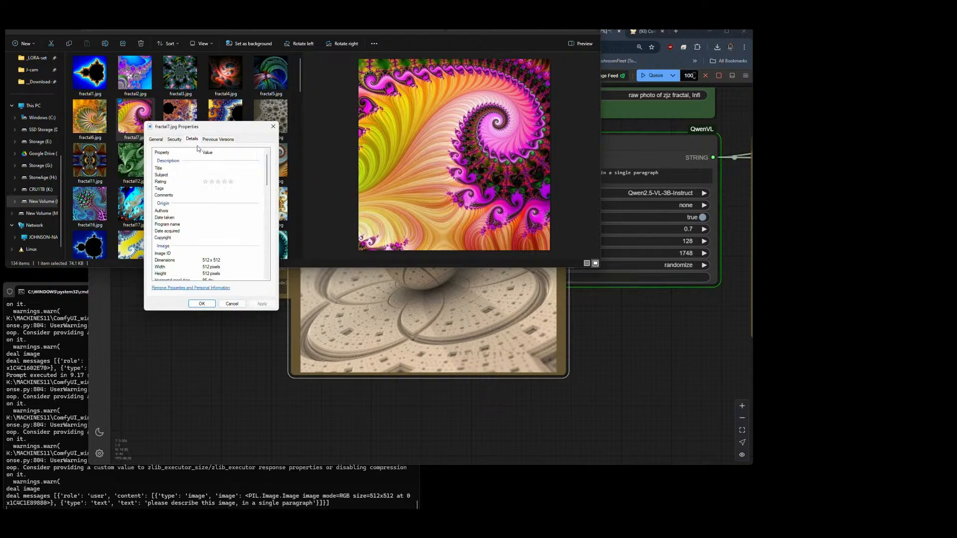
pyautogui.click(233, 303)
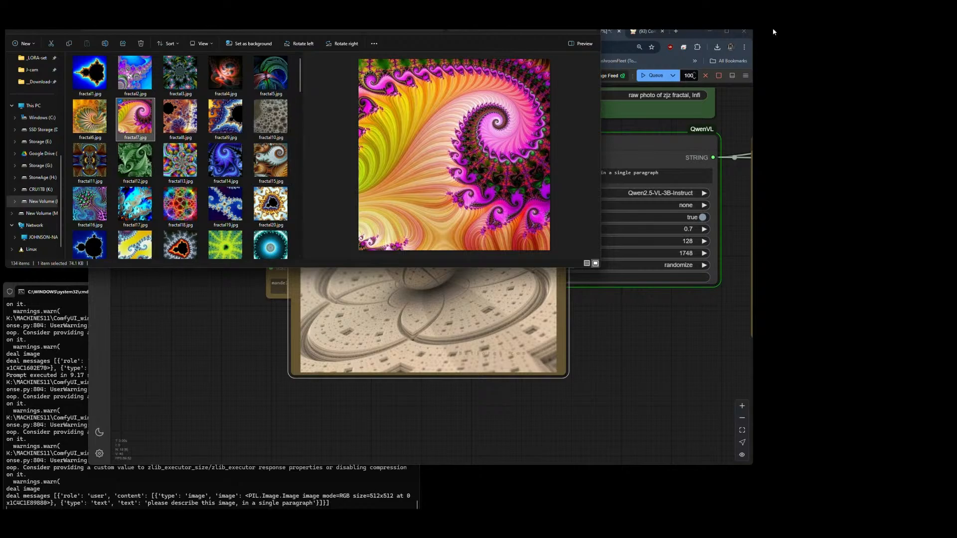
# Step: Switch back to ComfyUI and move the filename Show Text node directly beneath the Load Image Batch node
pyautogui.click(235, 358)
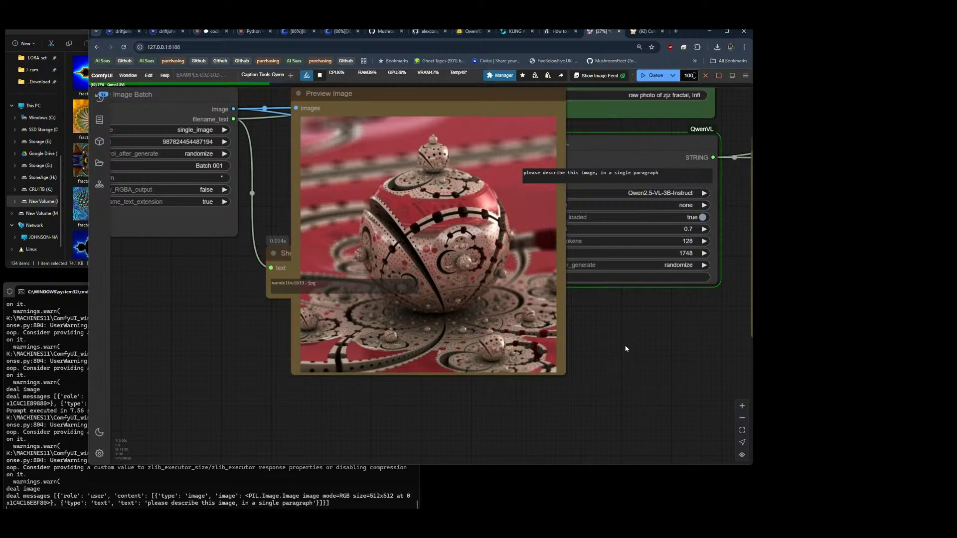
pyautogui.scroll(-7, 612, 379)
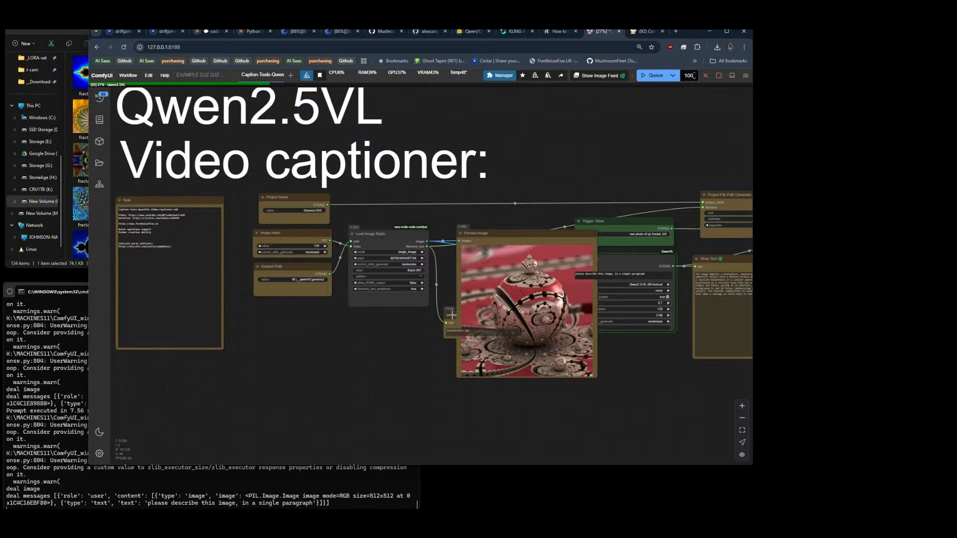
pyautogui.moveTo(451, 315); pyautogui.dragTo(361, 317)
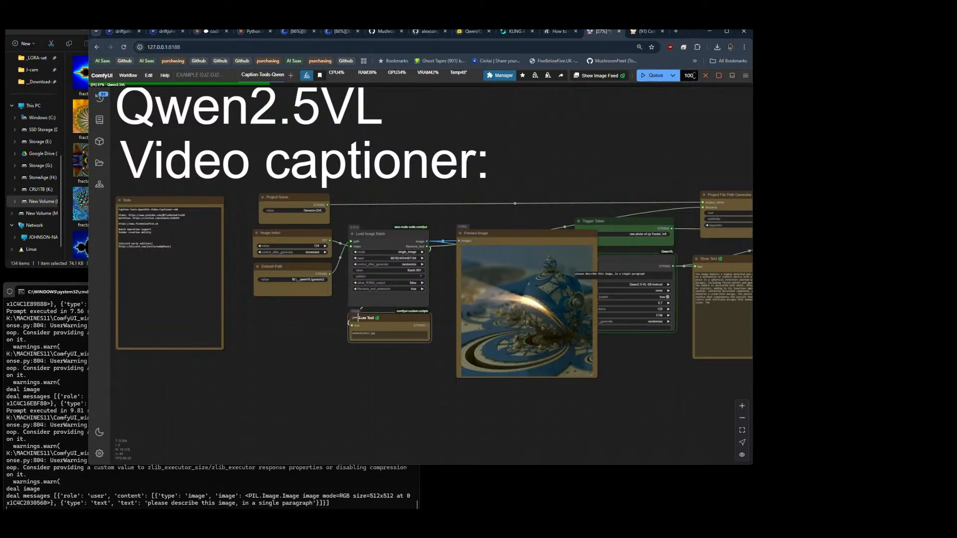
# Step: Shrink the Preview Image node and fit it between the Load Image Batch and Qwen2.5VL nodes
pyautogui.click(502, 432)
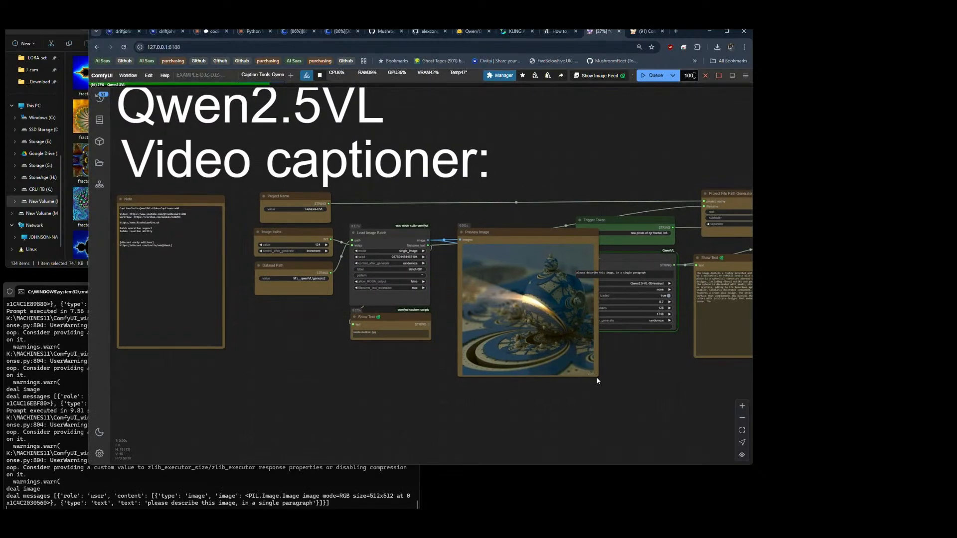
pyautogui.moveTo(597, 374); pyautogui.dragTo(562, 348)
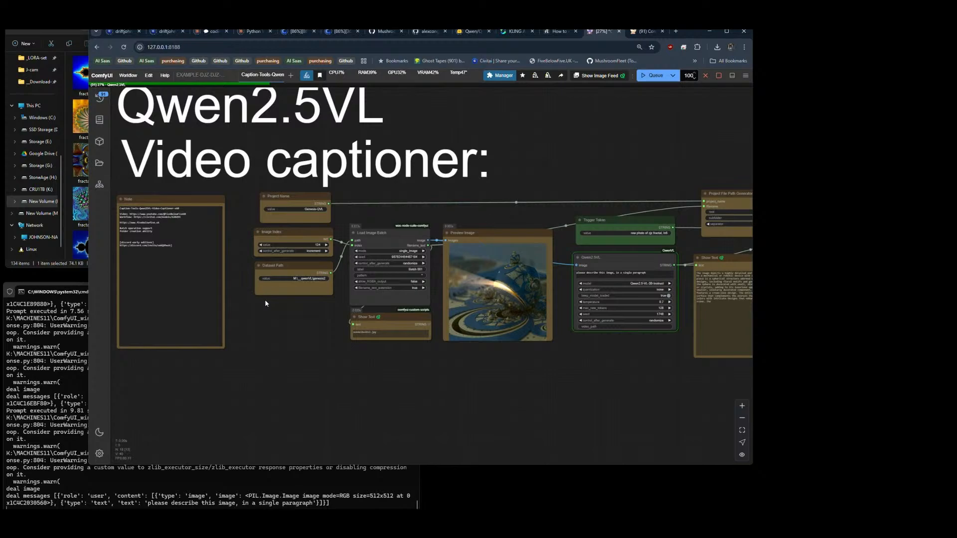
pyautogui.scroll(-5, 234, 264)
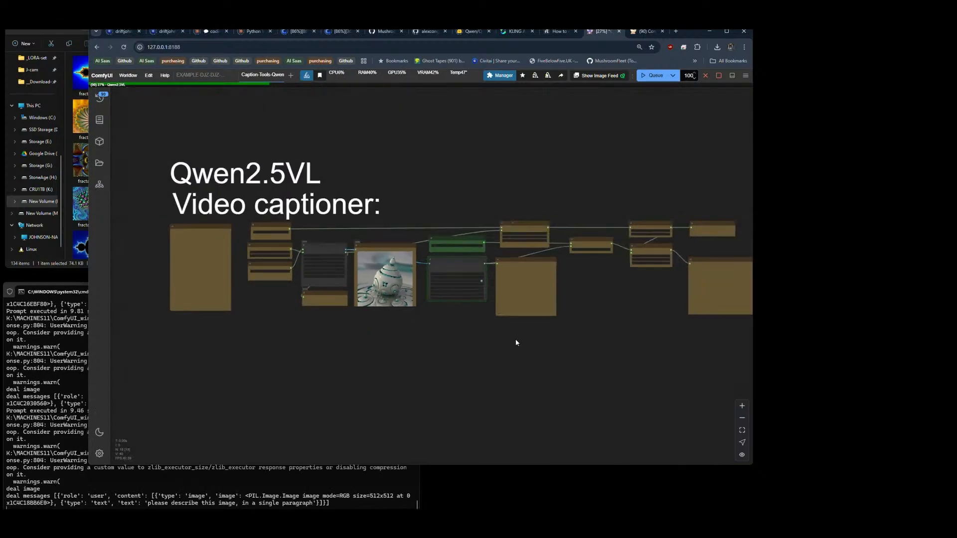
pyautogui.moveTo(515, 342); pyautogui.dragTo(491, 361)
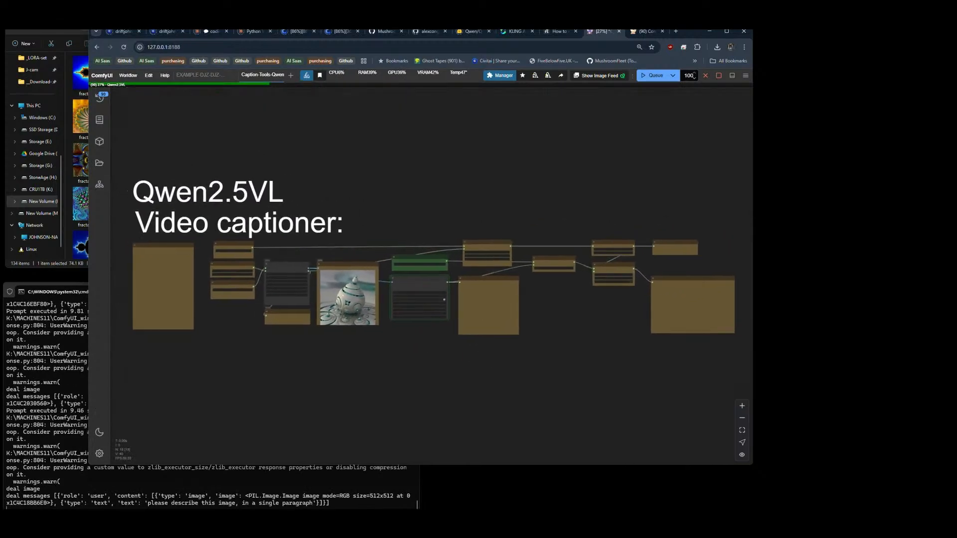
# Step: Switch to Kling AI and download three clips of the currently open red-haired girl video set without watermark
pyautogui.click(510, 32)
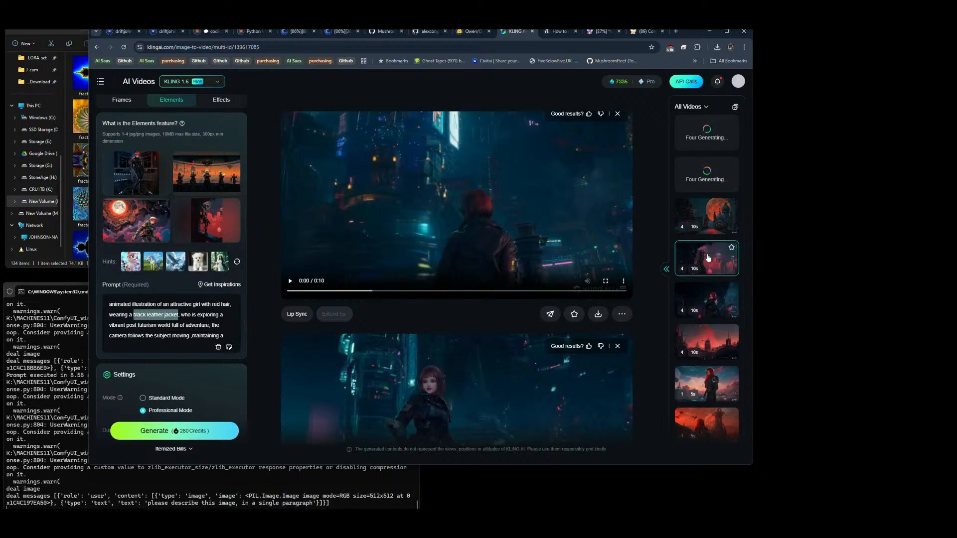
pyautogui.click(291, 281)
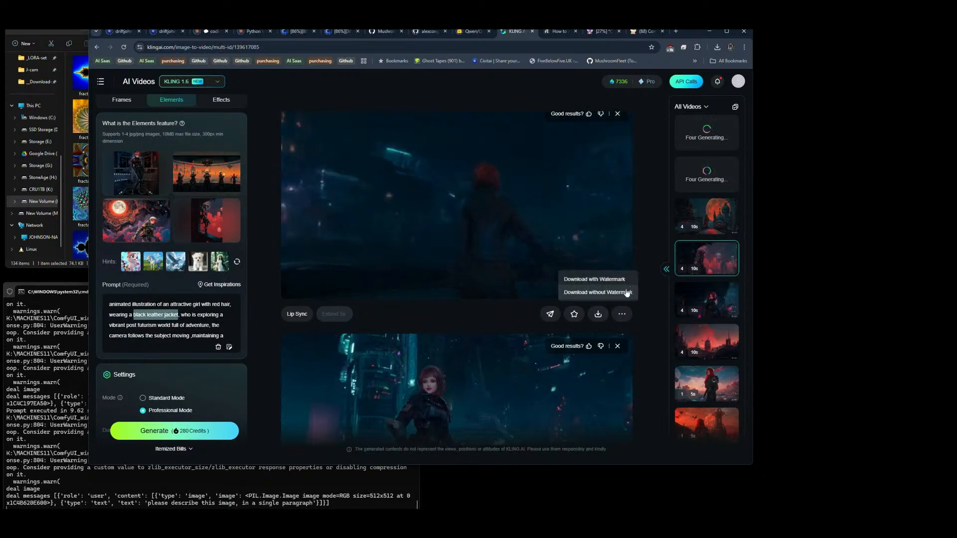
pyautogui.click(595, 293)
pyautogui.scroll(-3, 644, 287)
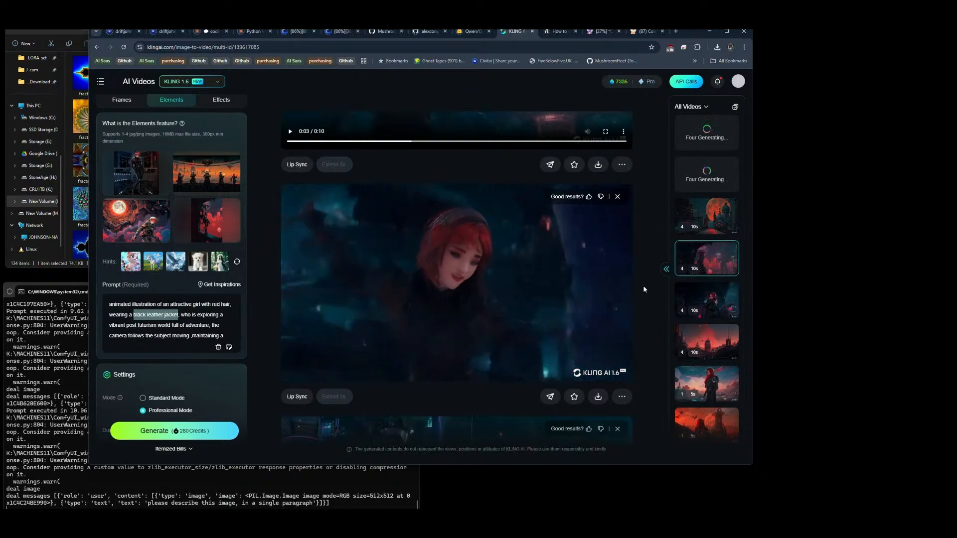
pyautogui.moveTo(598, 397)
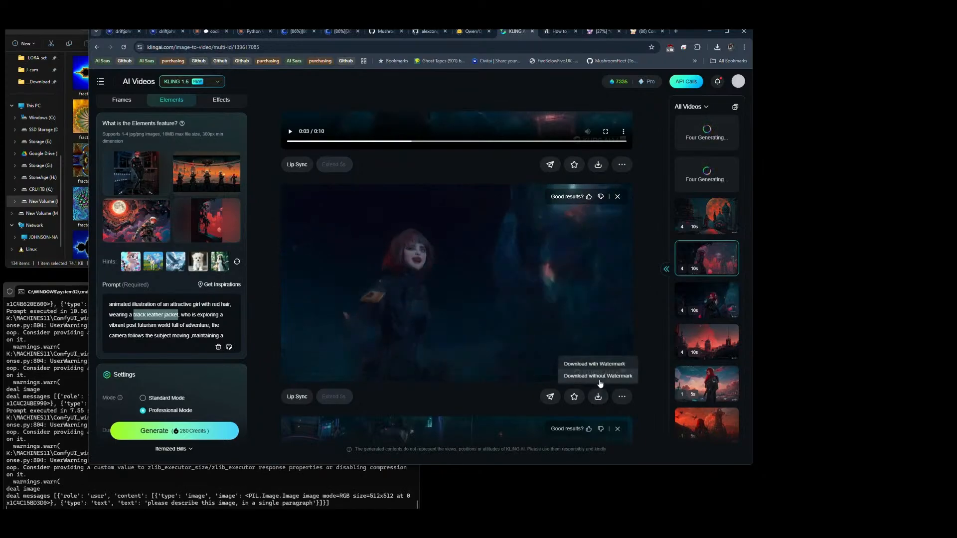
pyautogui.click(598, 375)
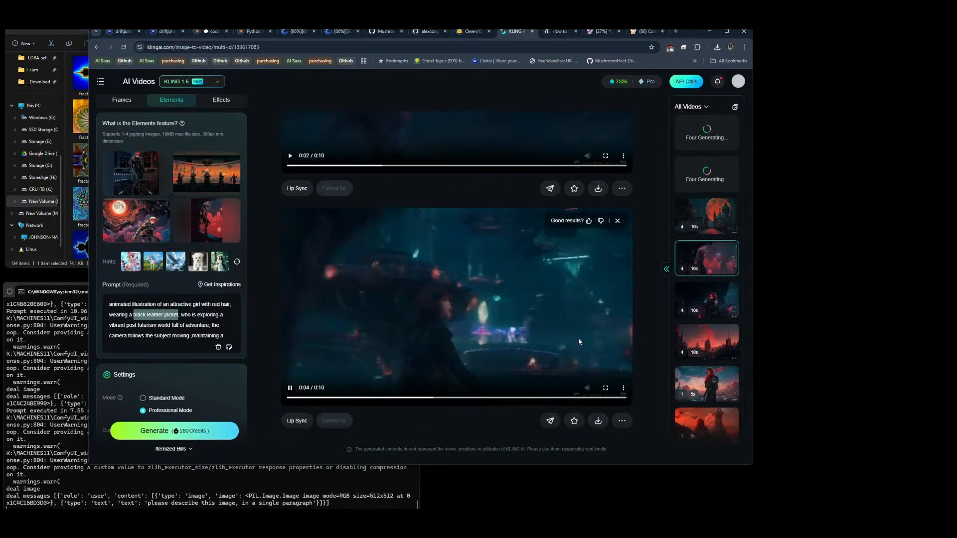
pyautogui.moveTo(599, 422)
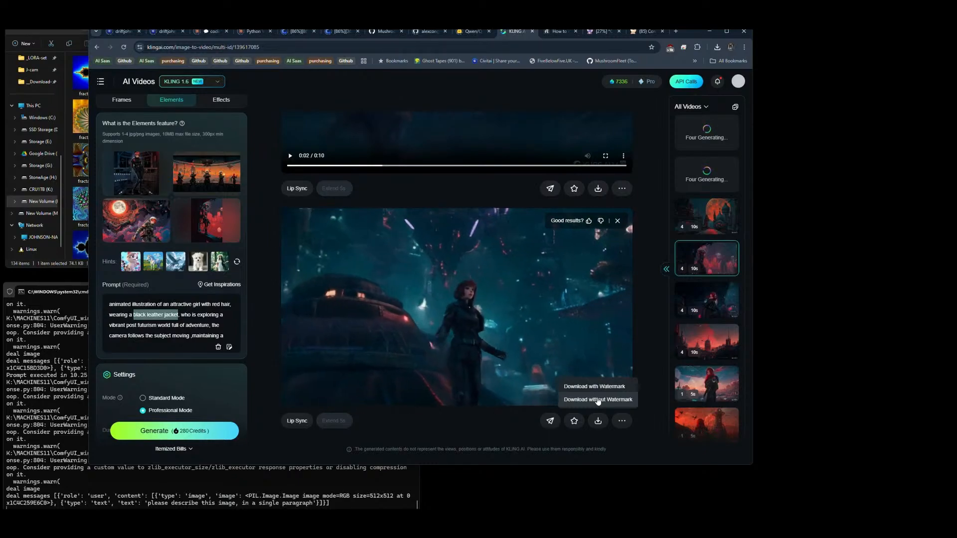
pyautogui.click(598, 400)
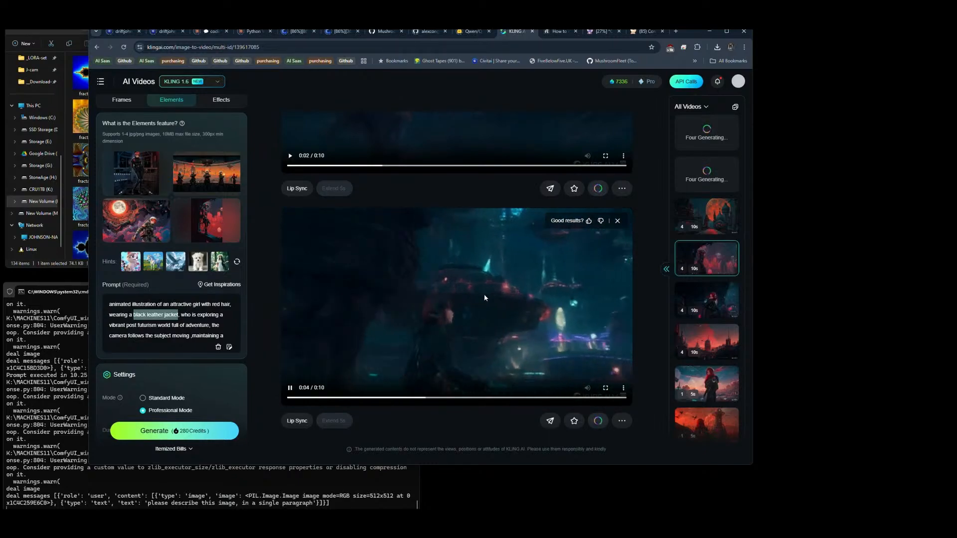
# Step: Open the video set with the orange moon cityscape and download its first two clips without watermark
pyautogui.click(714, 212)
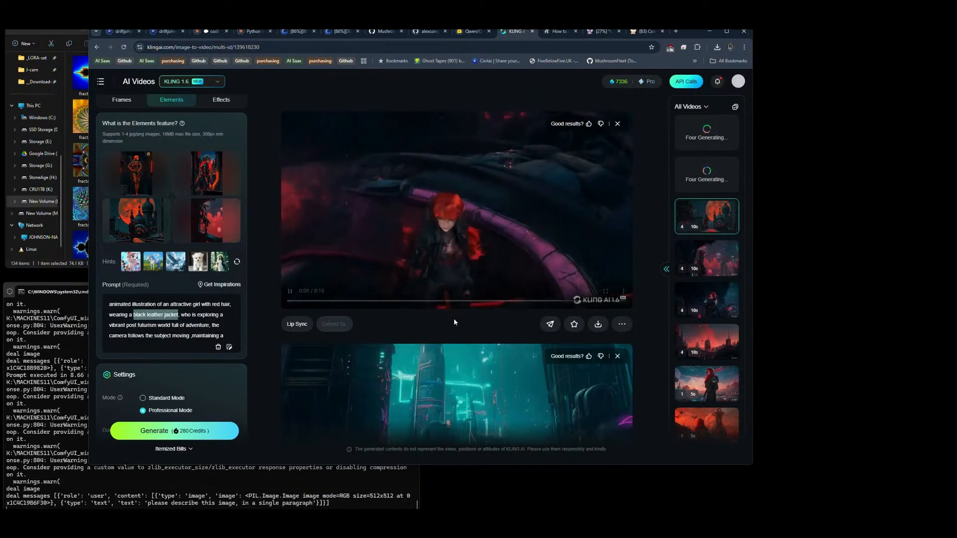
pyautogui.moveTo(598, 324)
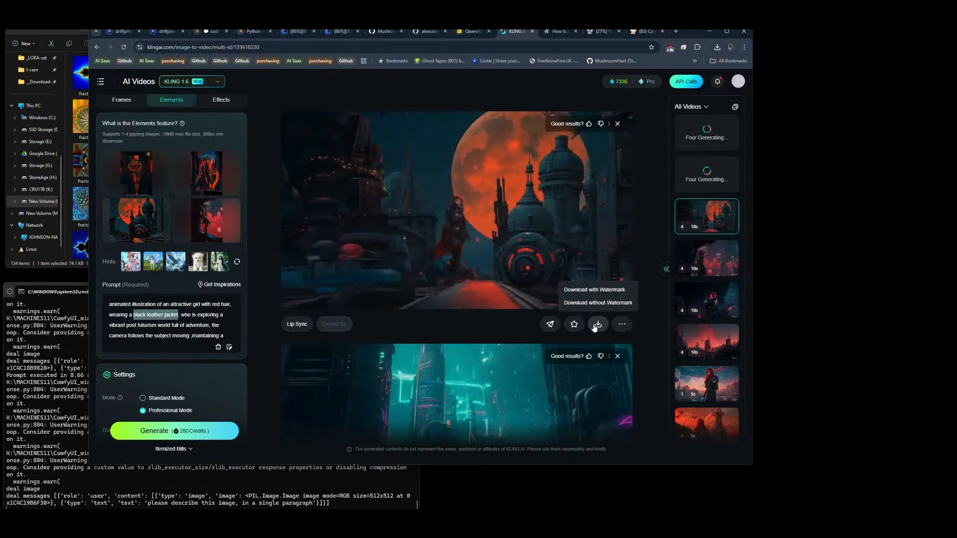
pyautogui.click(601, 303)
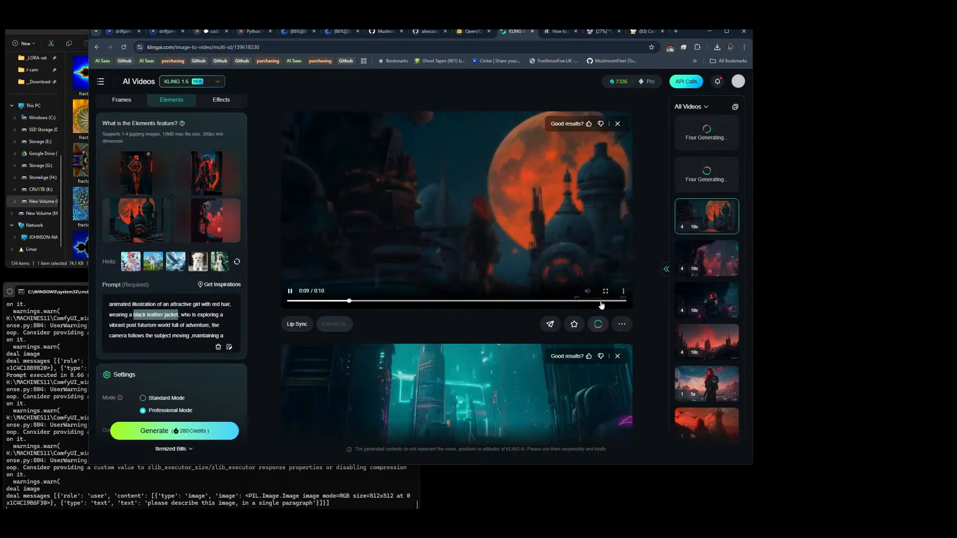
pyautogui.scroll(-5, 642, 215)
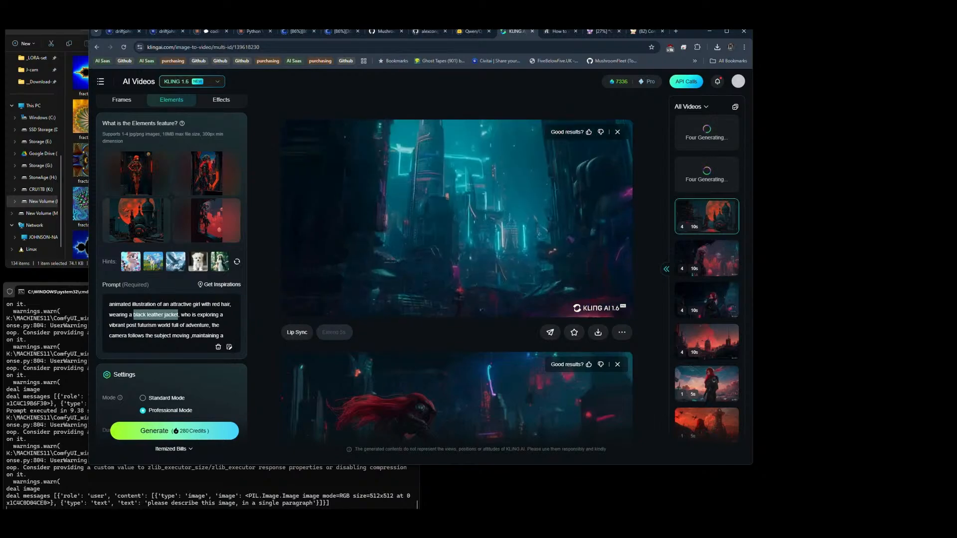
pyautogui.moveTo(585, 277)
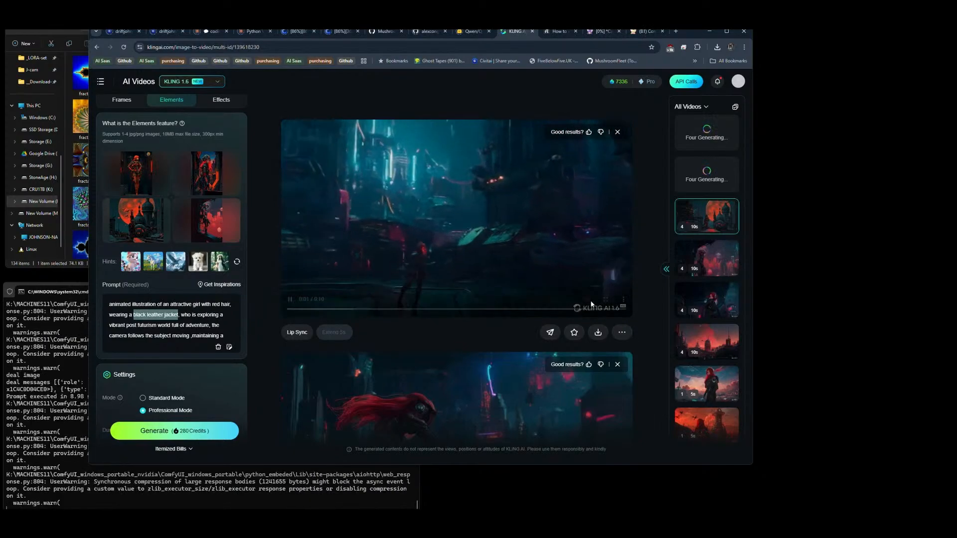
pyautogui.moveTo(600, 332)
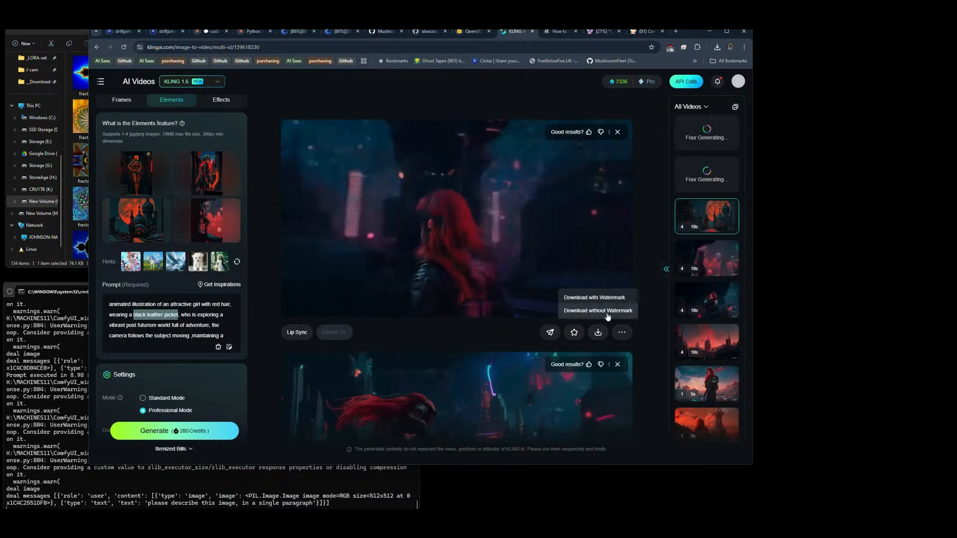
pyautogui.click(618, 311)
# Step: Download the third and fourth clips of the orange moon cityscape set without watermark
pyautogui.scroll(-3, 638, 273)
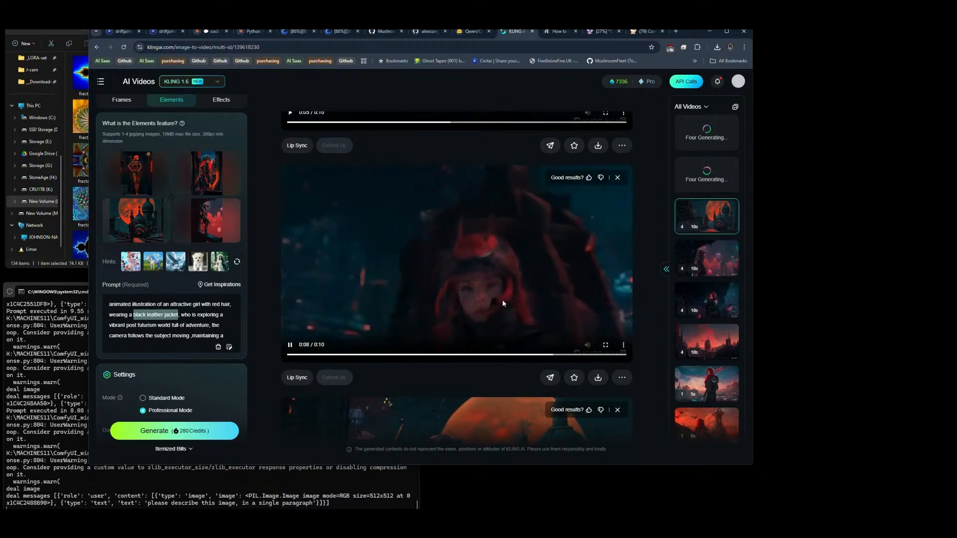
pyautogui.click(599, 378)
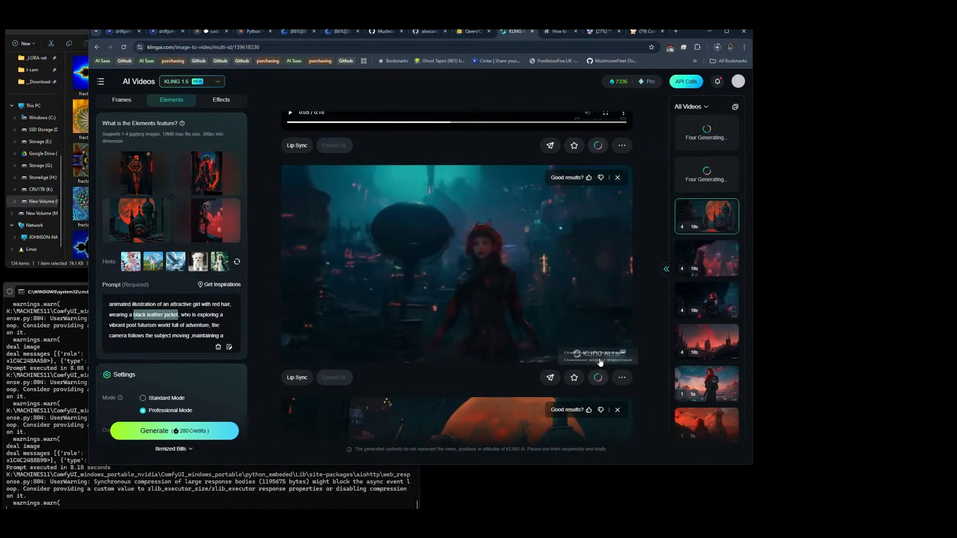
pyautogui.scroll(-4, 536, 267)
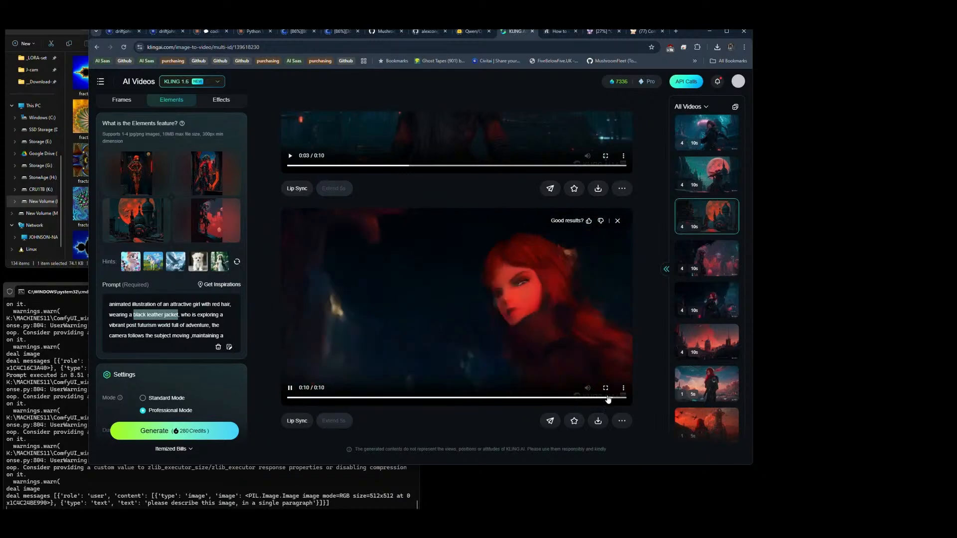
pyautogui.moveTo(598, 421)
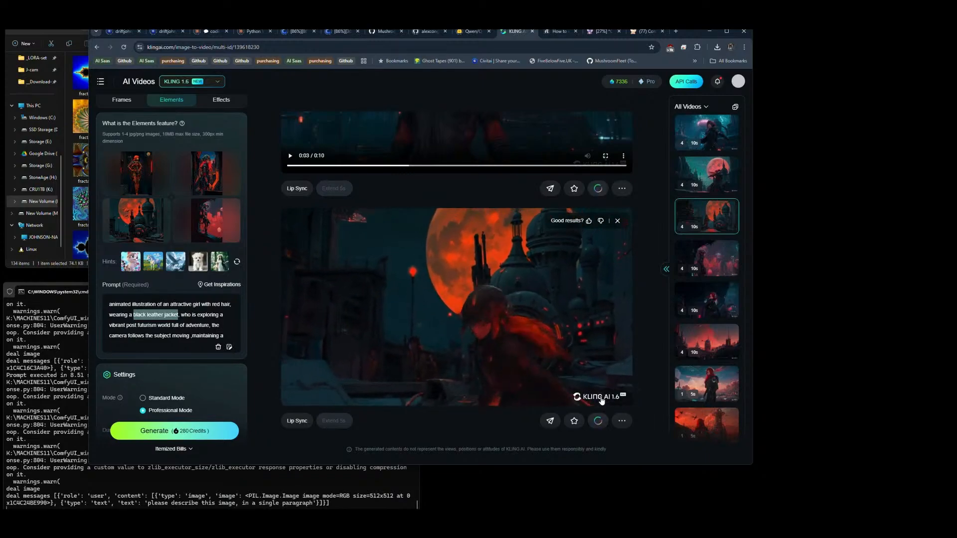
pyautogui.click(601, 399)
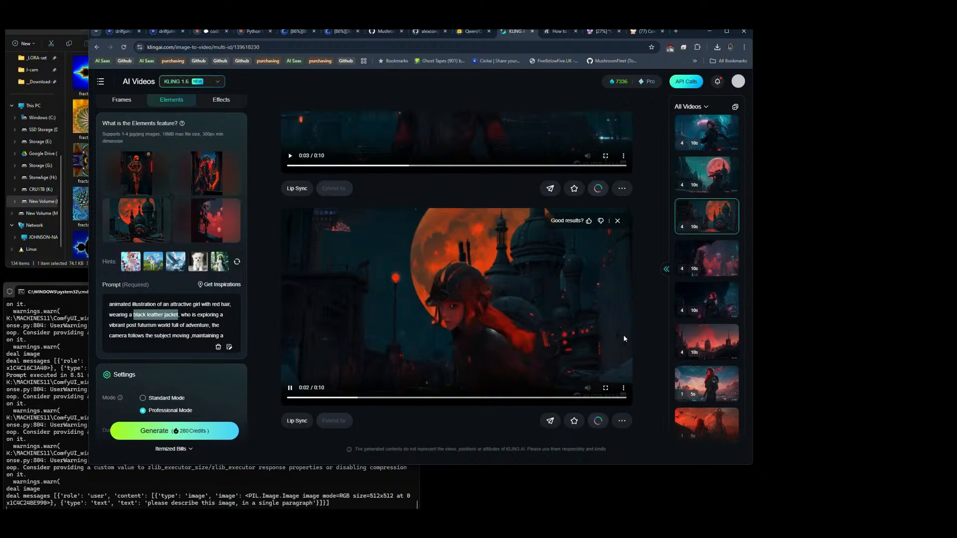
# Step: Open the newly generated video set with the pinkish-red moon and download its first two clips without watermark
pyautogui.click(716, 176)
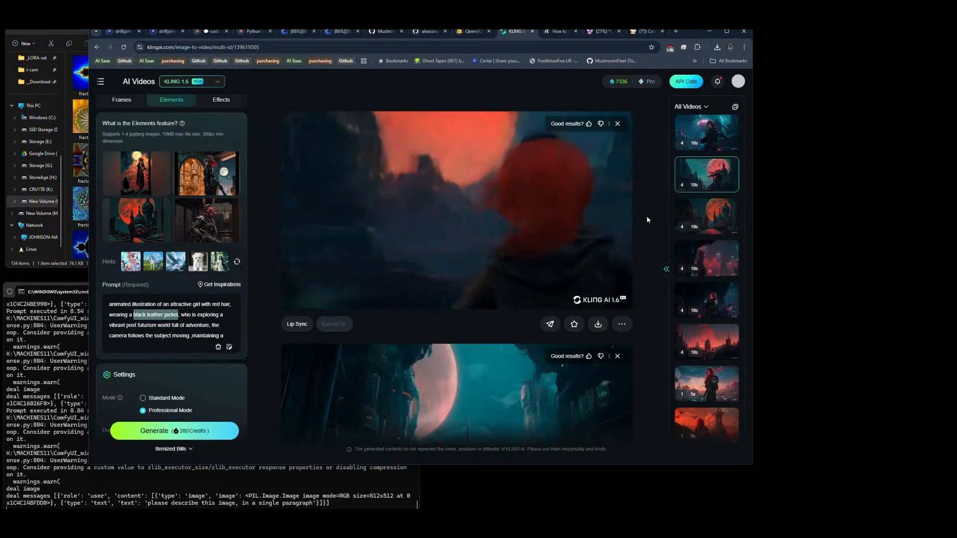
pyautogui.moveTo(600, 323)
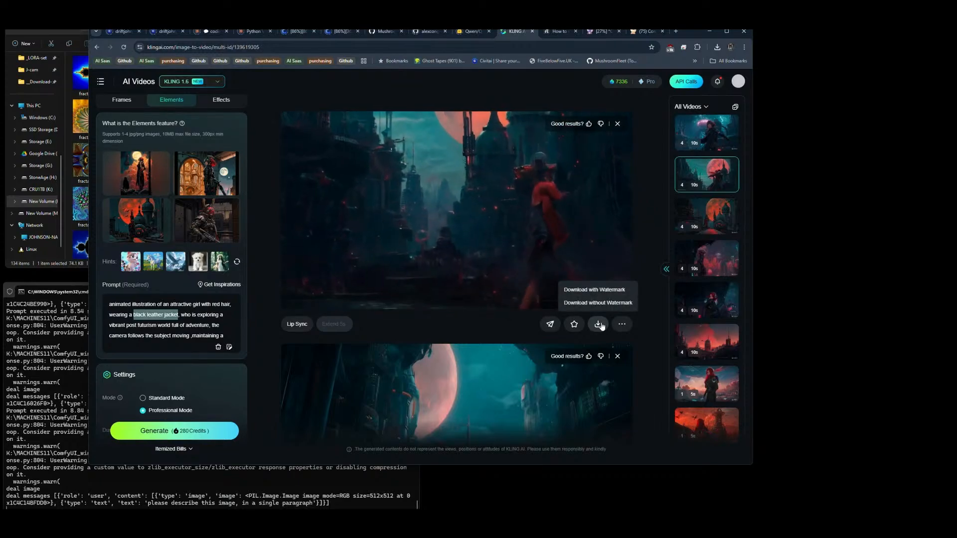
pyautogui.click(597, 301)
pyautogui.scroll(-3, 641, 201)
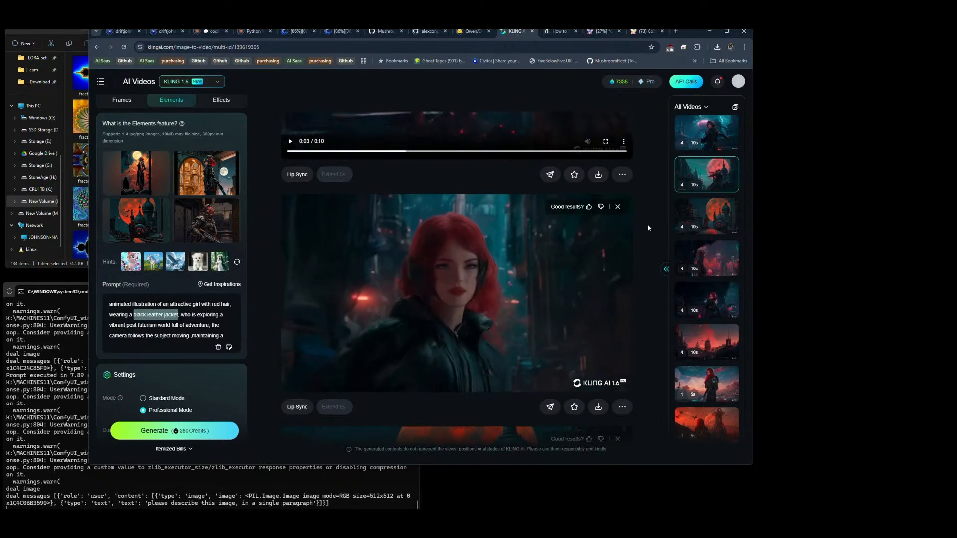
pyautogui.moveTo(600, 410)
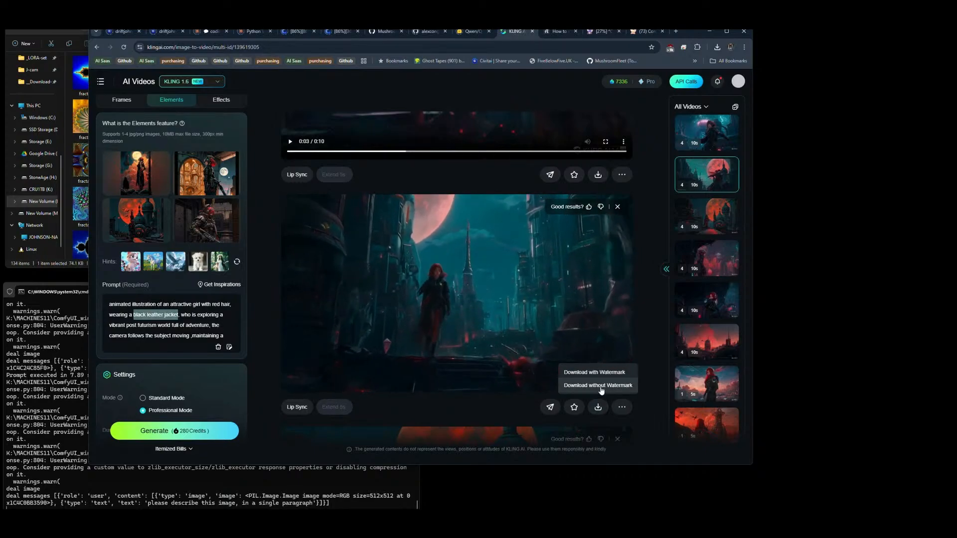
pyautogui.click(601, 389)
# Step: Download the third and fourth clips of the pinkish-red moon set without watermark
pyautogui.scroll(-7, 646, 325)
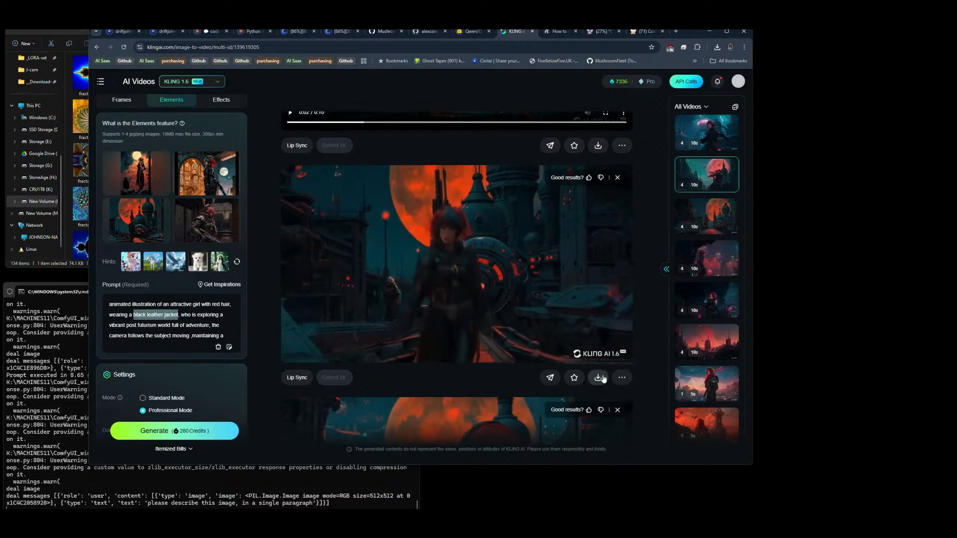
pyautogui.moveTo(602, 377)
pyautogui.click(609, 357)
pyautogui.scroll(-4, 653, 261)
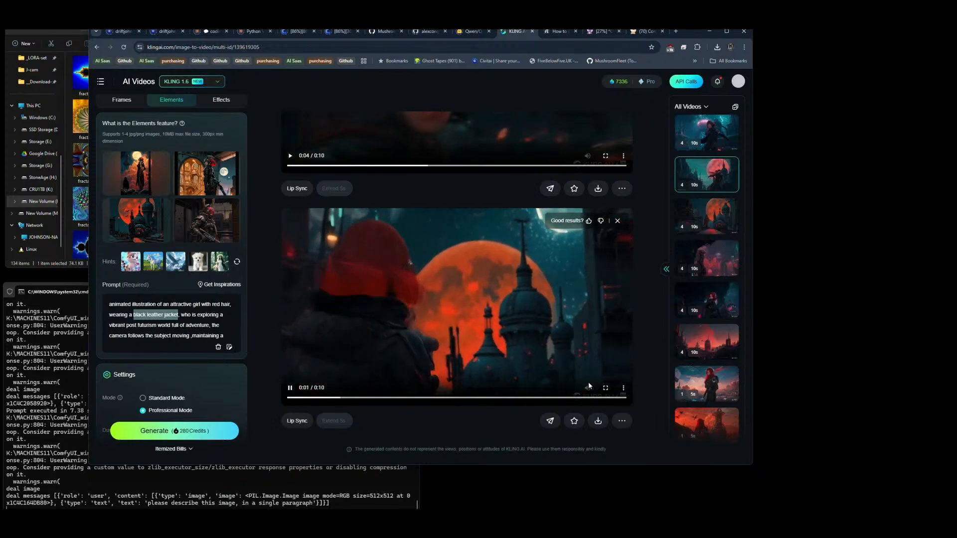
pyautogui.click(598, 421)
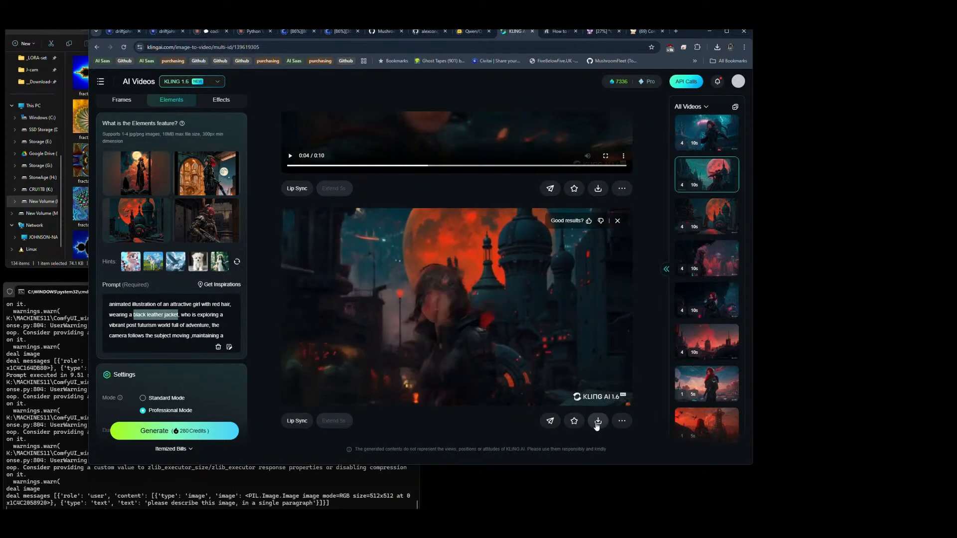
pyautogui.moveTo(598, 422)
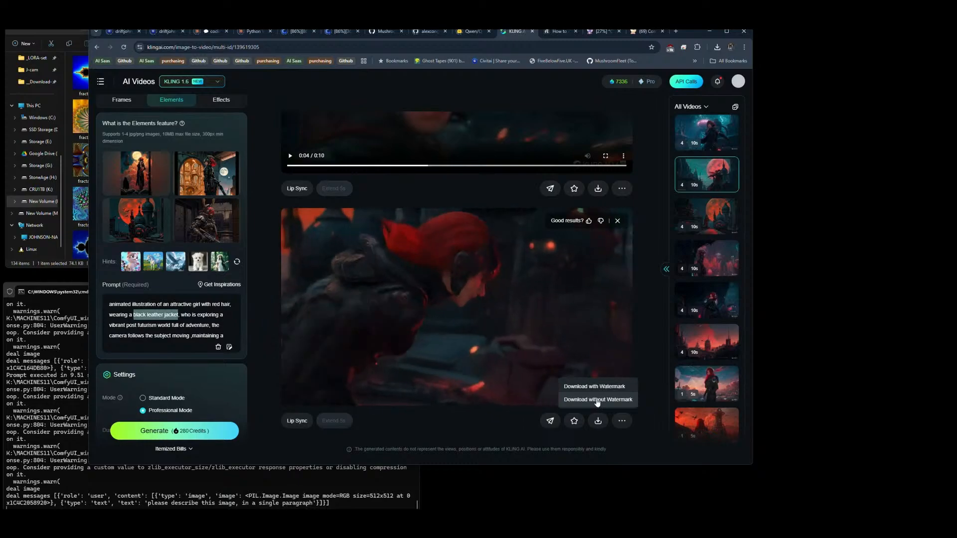
pyautogui.click(598, 400)
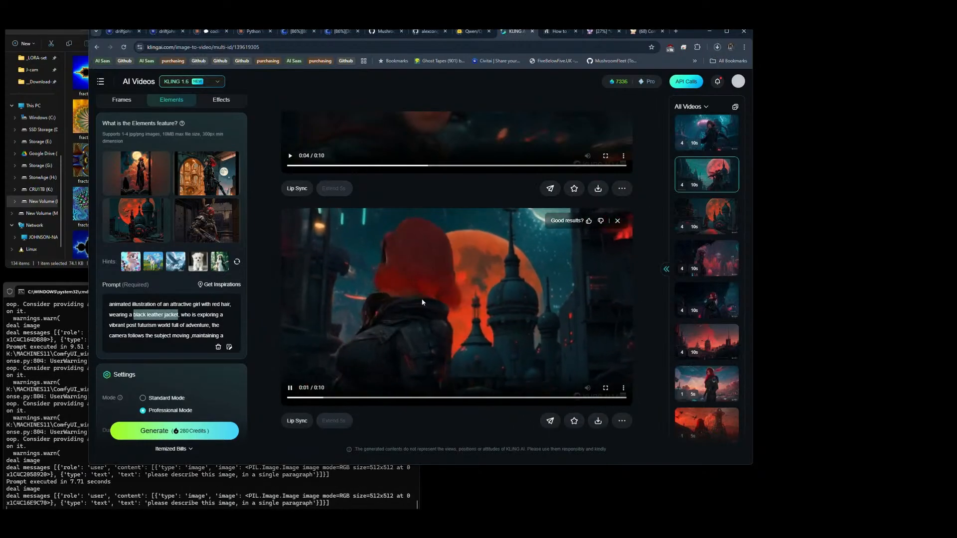
# Step: Open the newest video set with the red-haired woman in the teal night city and download its first two clips without watermark
pyautogui.click(708, 140)
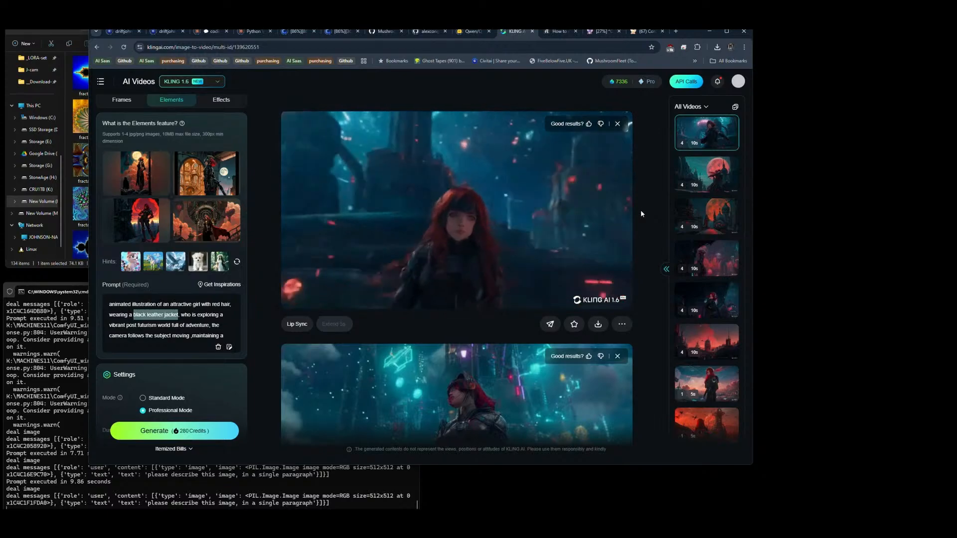
pyautogui.click(593, 325)
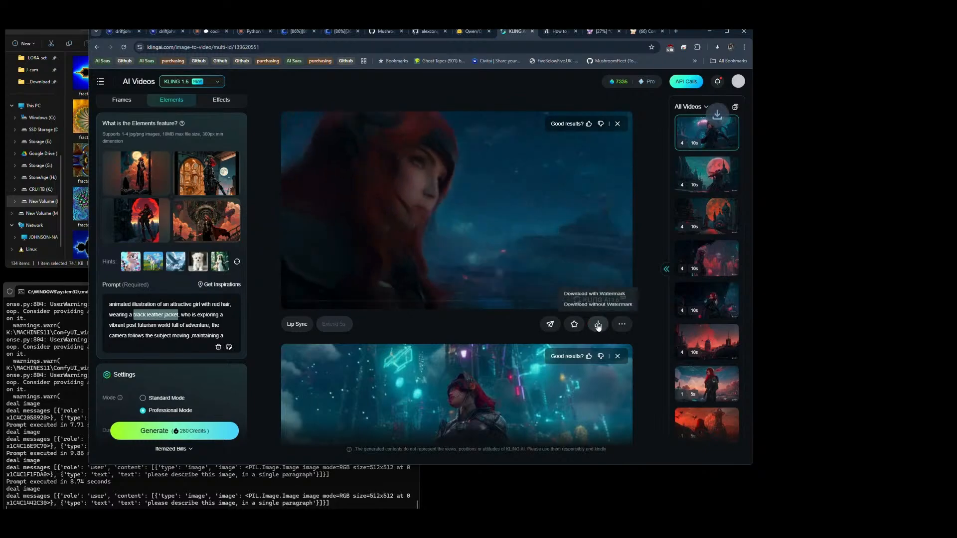
pyautogui.click(600, 304)
pyautogui.scroll(-3, 654, 244)
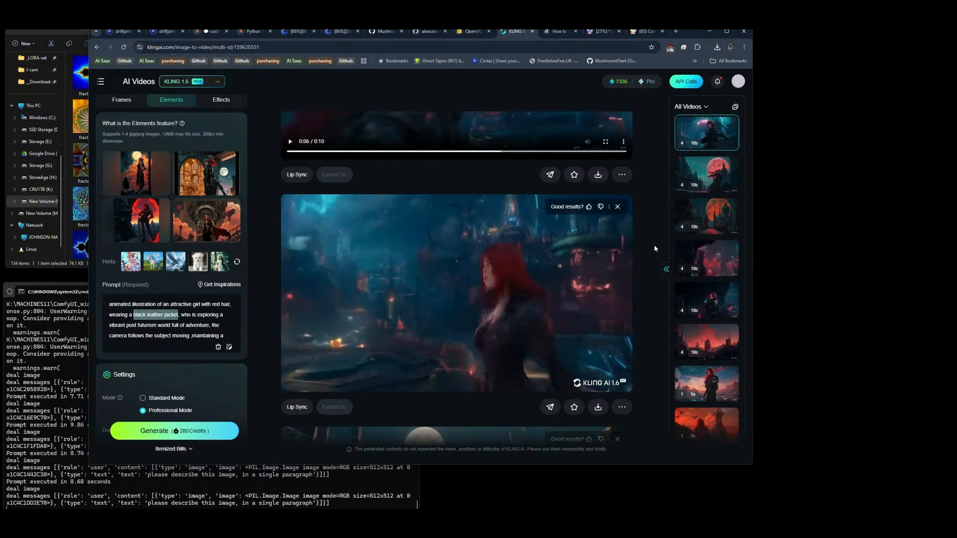
pyautogui.moveTo(598, 406)
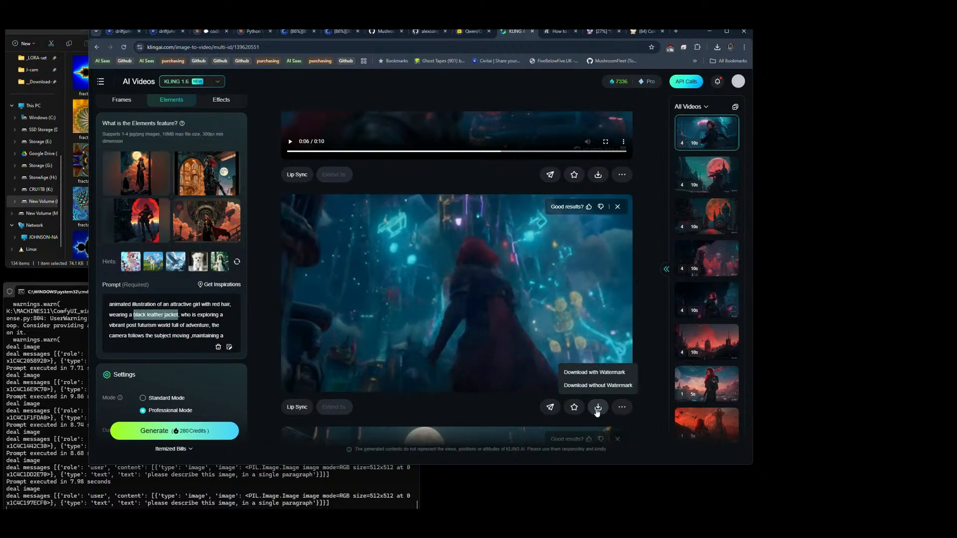
pyautogui.click(597, 386)
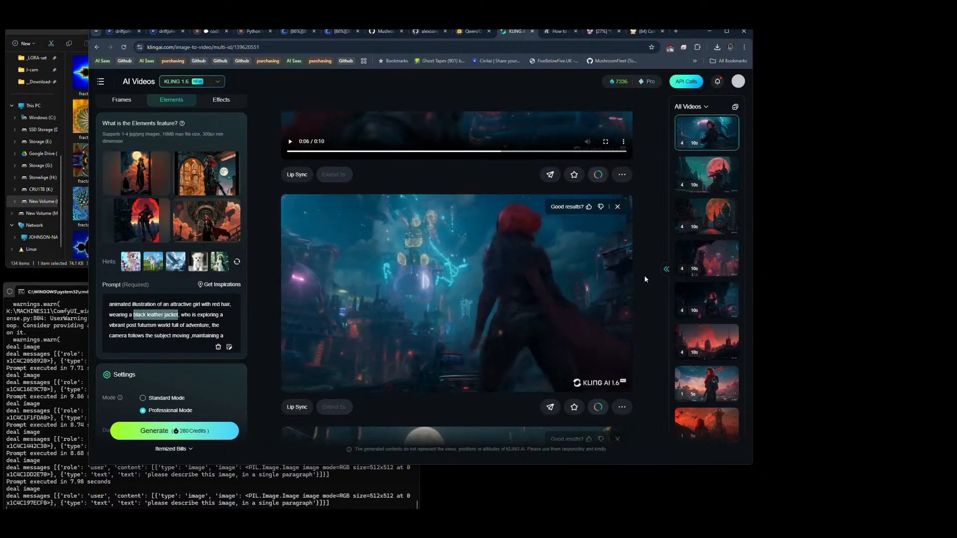
# Step: Download the third and fourth clips of the teal night city set without watermark
pyautogui.scroll(-7, 644, 278)
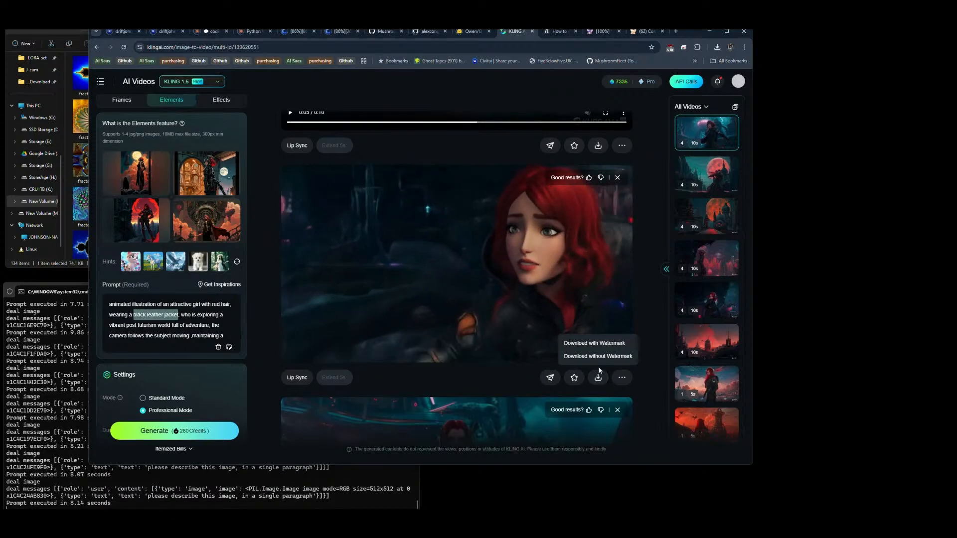
pyautogui.click(601, 357)
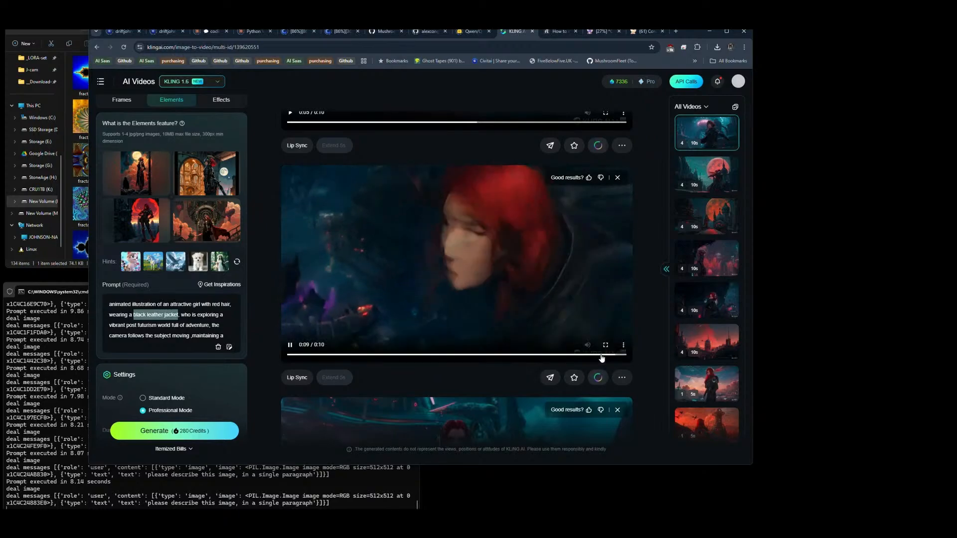
pyautogui.scroll(-1, 637, 265)
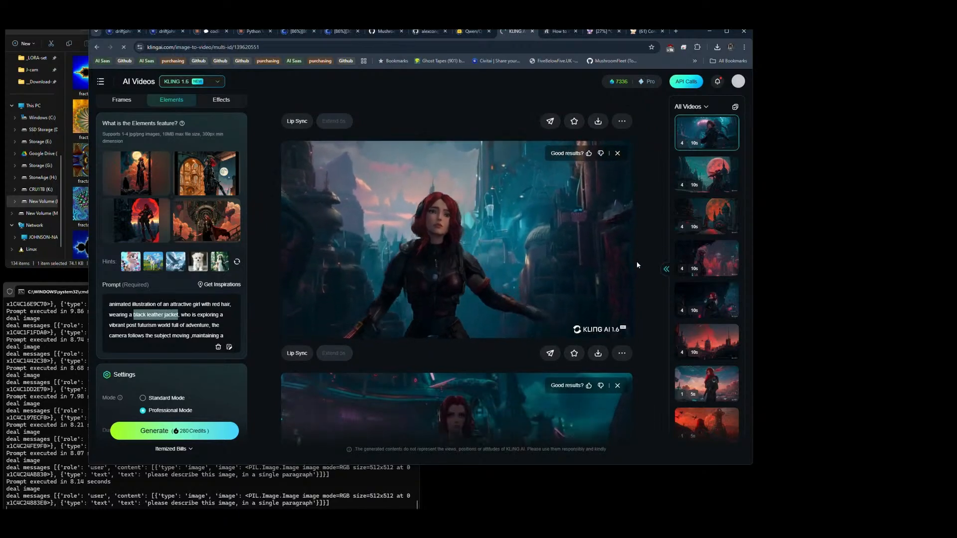
pyautogui.scroll(-3, 636, 261)
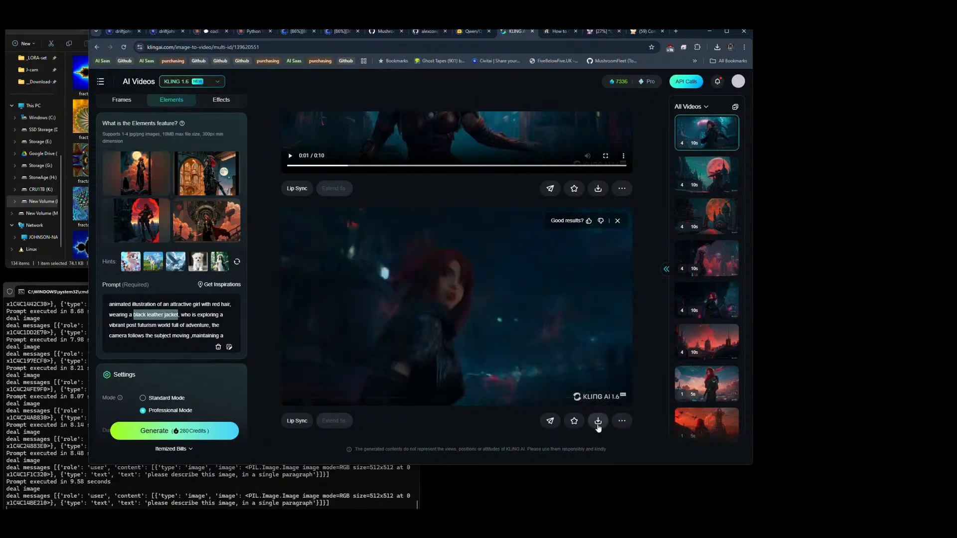
pyautogui.moveTo(598, 425)
pyautogui.click(597, 401)
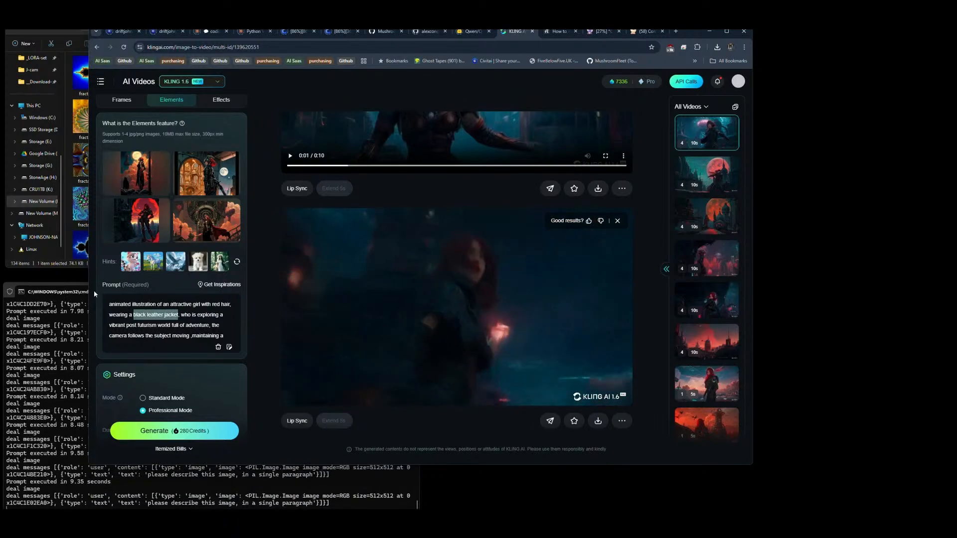
# Step: Replace the first Elements reference image with fractal13.jpg from the fractal image folder
pyautogui.moveTo(150, 177)
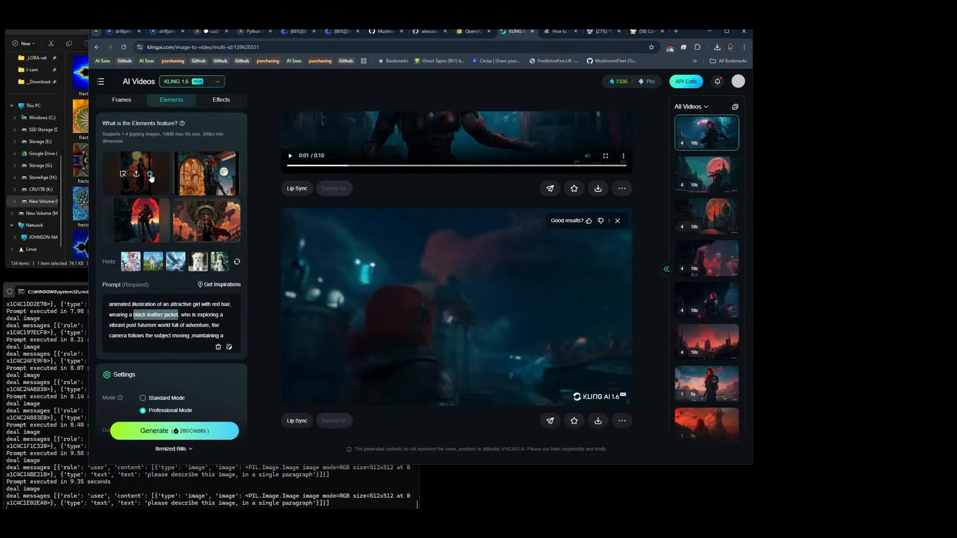
pyautogui.click(82, 210)
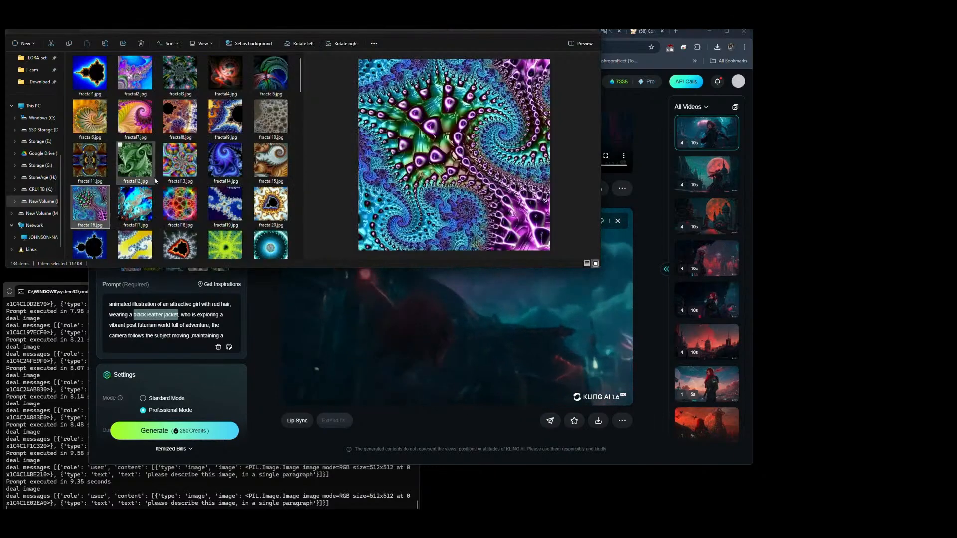
pyautogui.moveTo(183, 161); pyautogui.dragTo(141, 183)
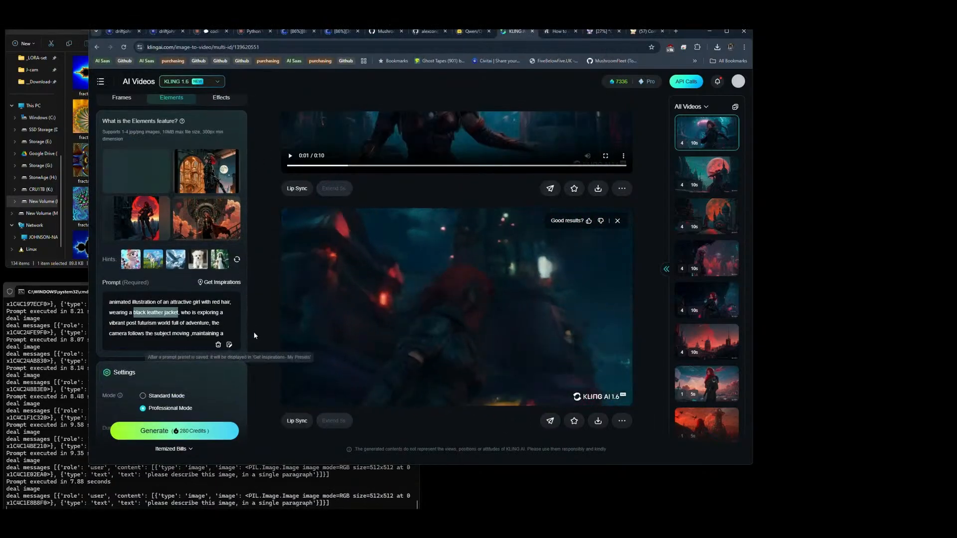
# Step: Set the generating count to 1 and check the reference images, prompt and settings of the new video
pyautogui.scroll(-3, 246, 339)
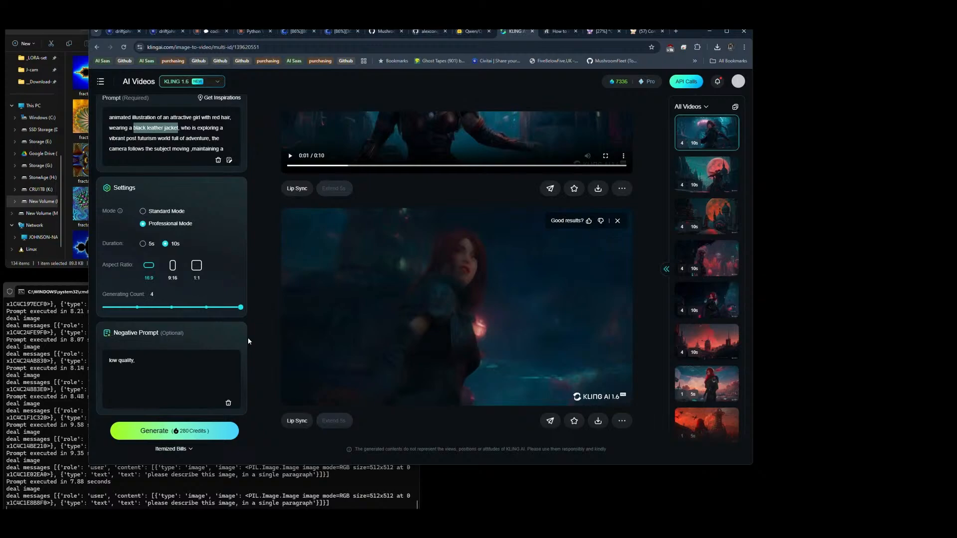
pyautogui.click(137, 307)
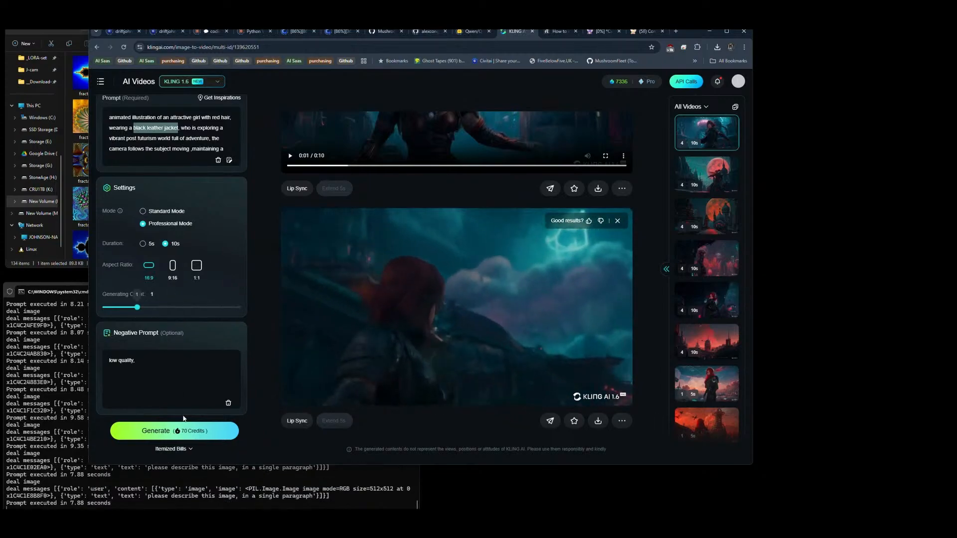
pyautogui.moveTo(172, 437)
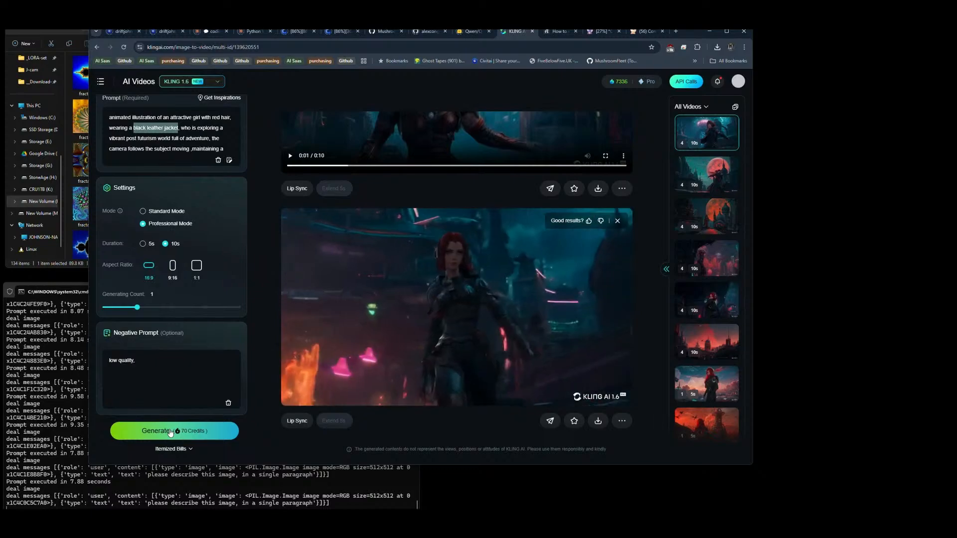
pyautogui.scroll(3, 249, 280)
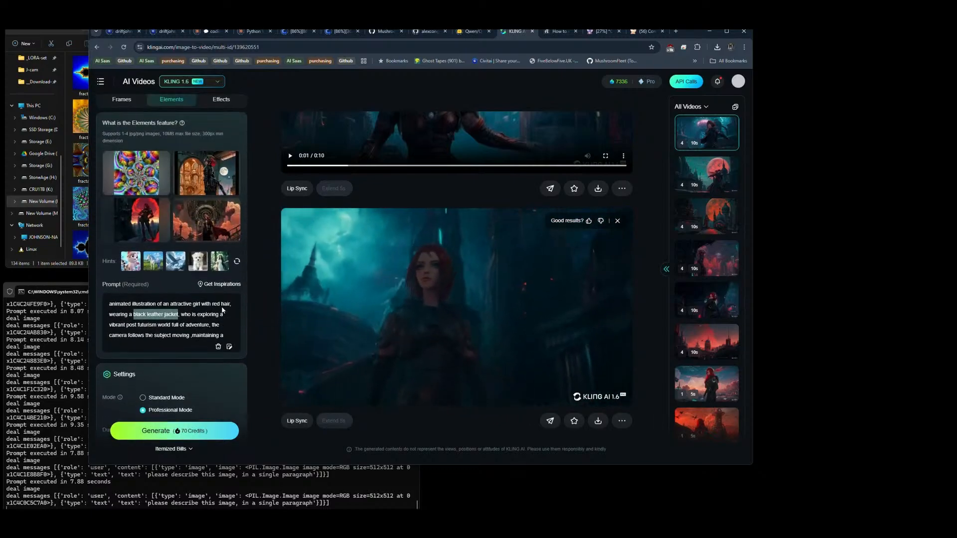
pyautogui.scroll(-4, 249, 283)
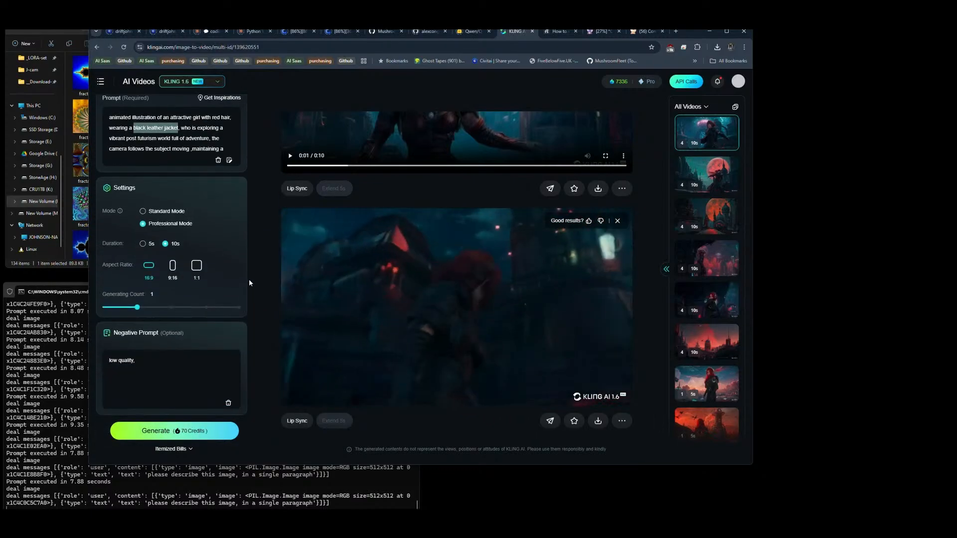
pyautogui.scroll(2, 250, 282)
pyautogui.scroll(2, 240, 285)
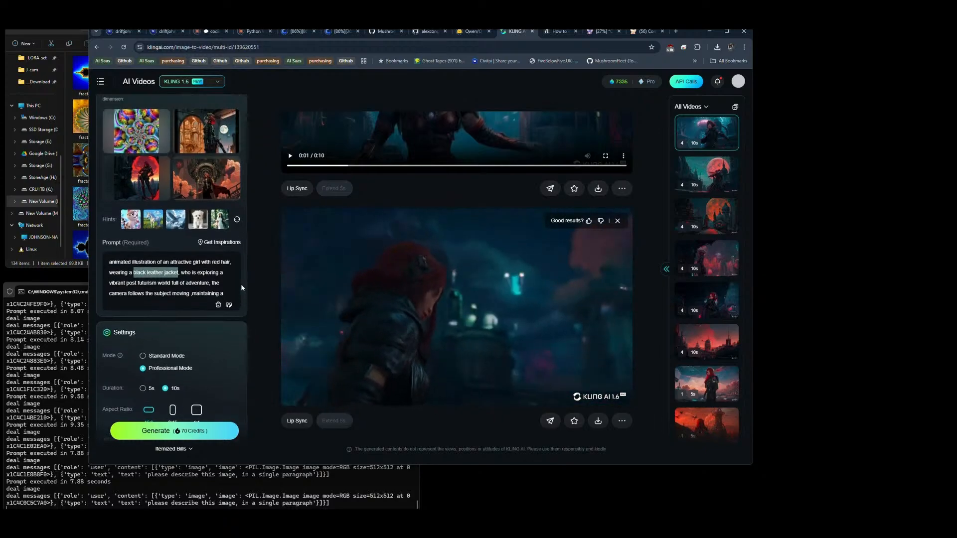
pyautogui.scroll(1, 240, 284)
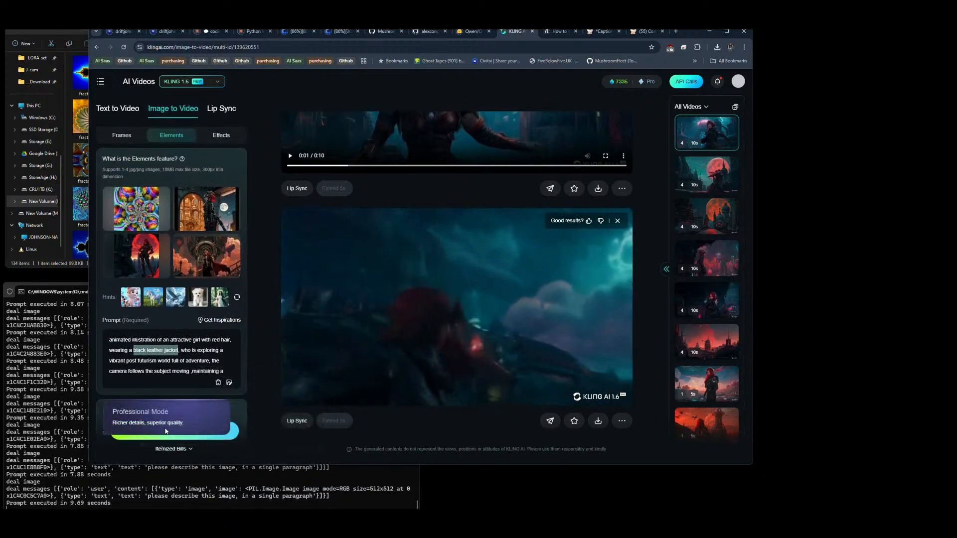
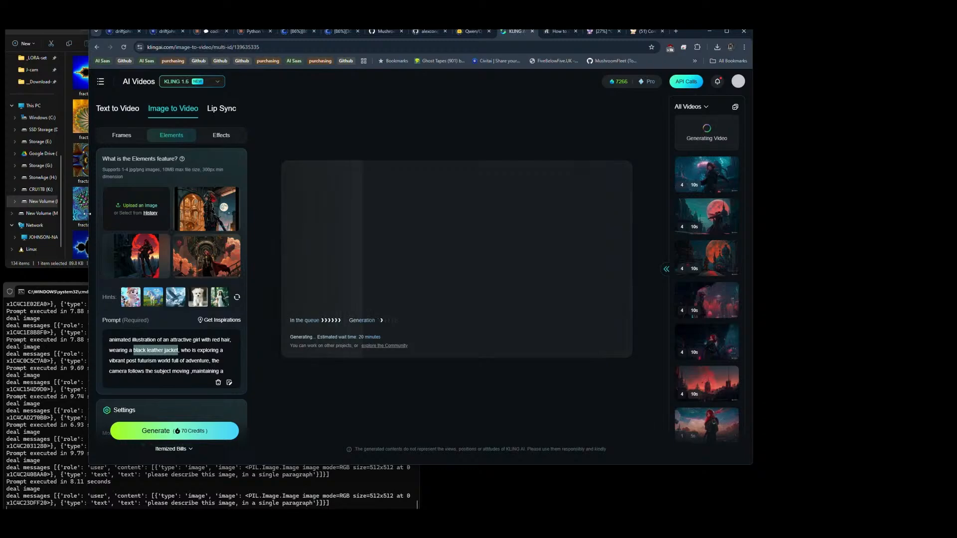
# Step: Switch to the flux image folder and preview candidate pictures of the red-haired character for the new video
pyautogui.click(71, 220)
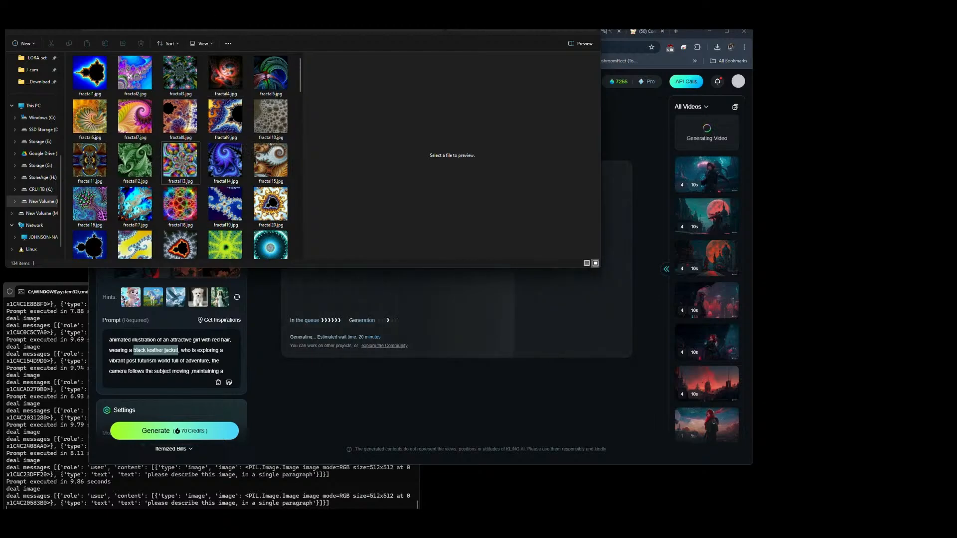
pyautogui.hotkey('ctrl', 'Tab')
pyautogui.click(229, 151)
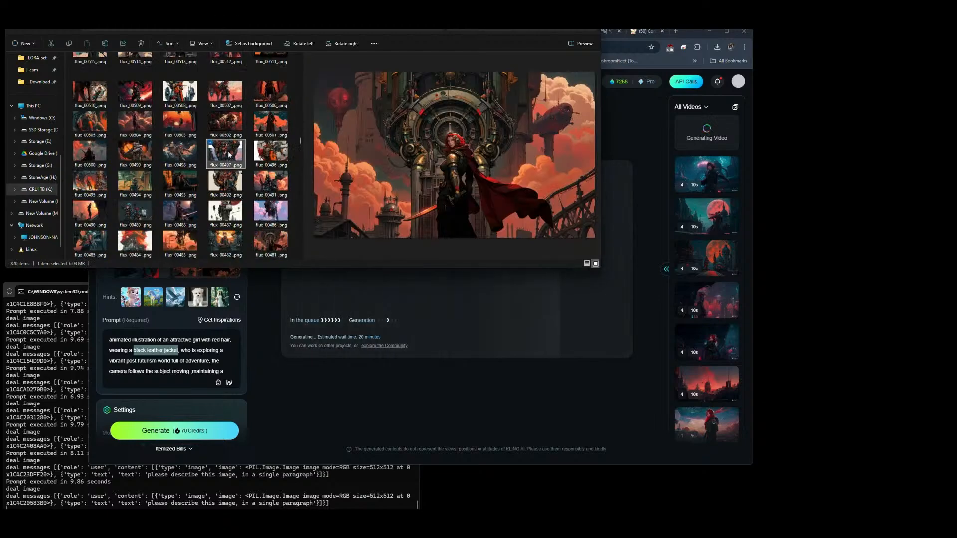
pyautogui.scroll(-5, 228, 151)
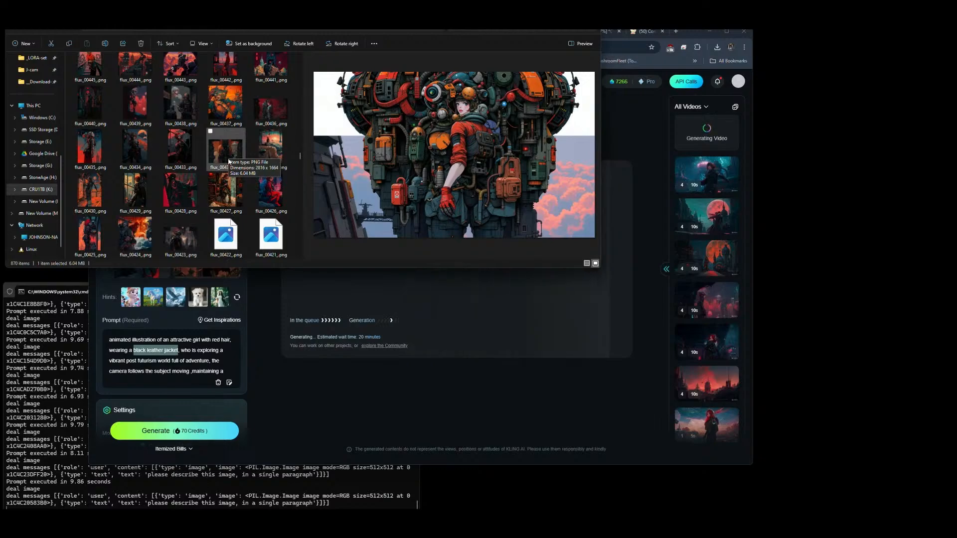
pyautogui.click(225, 193)
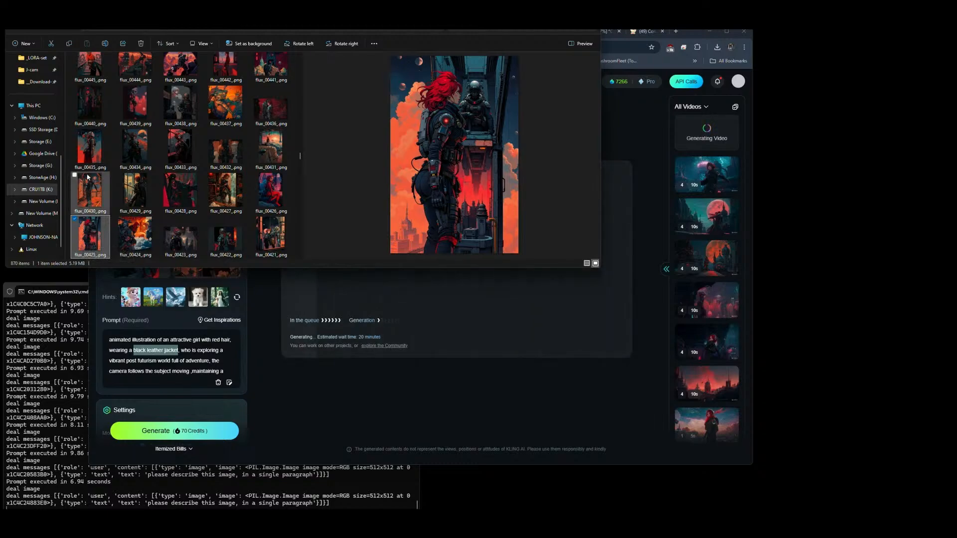
pyautogui.click(83, 149)
pyautogui.click(86, 186)
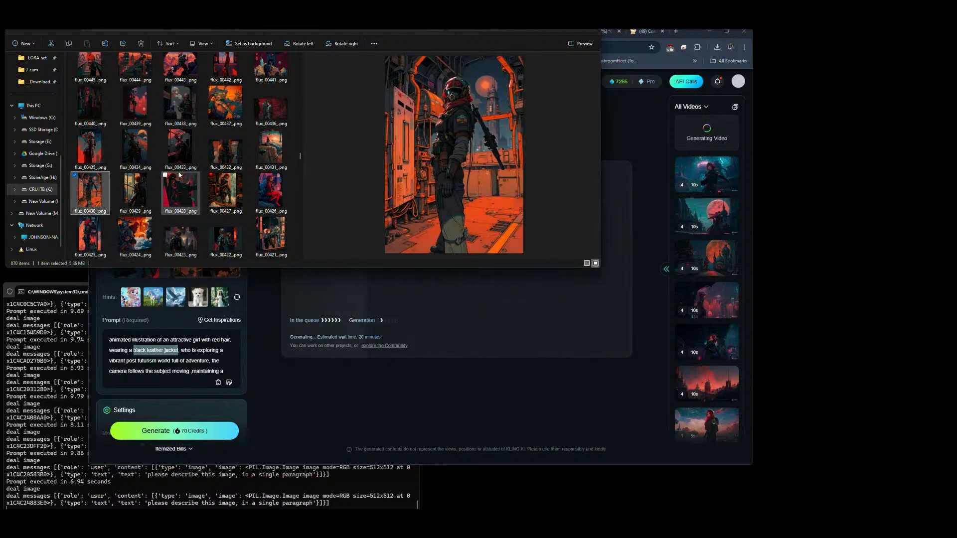
pyautogui.scroll(10, 213, 158)
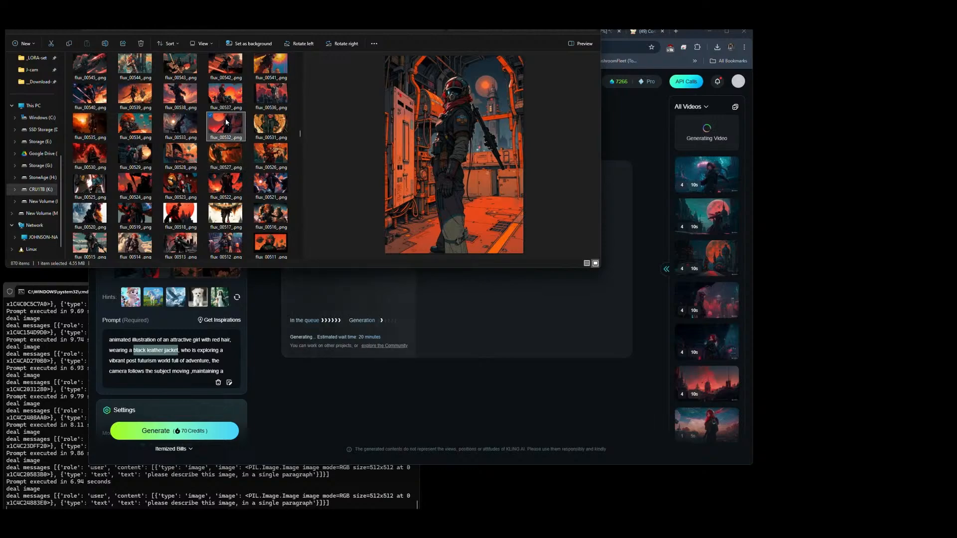
# Step: Compare the landscape flux images around 00530 and upload flux_00518_.png as the first Elements reference image
pyautogui.click(175, 125)
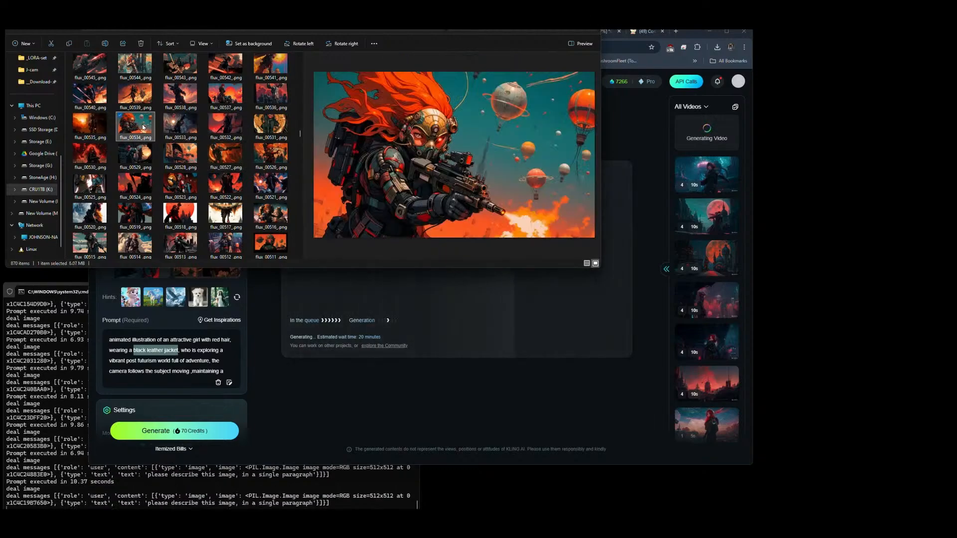
pyautogui.click(90, 129)
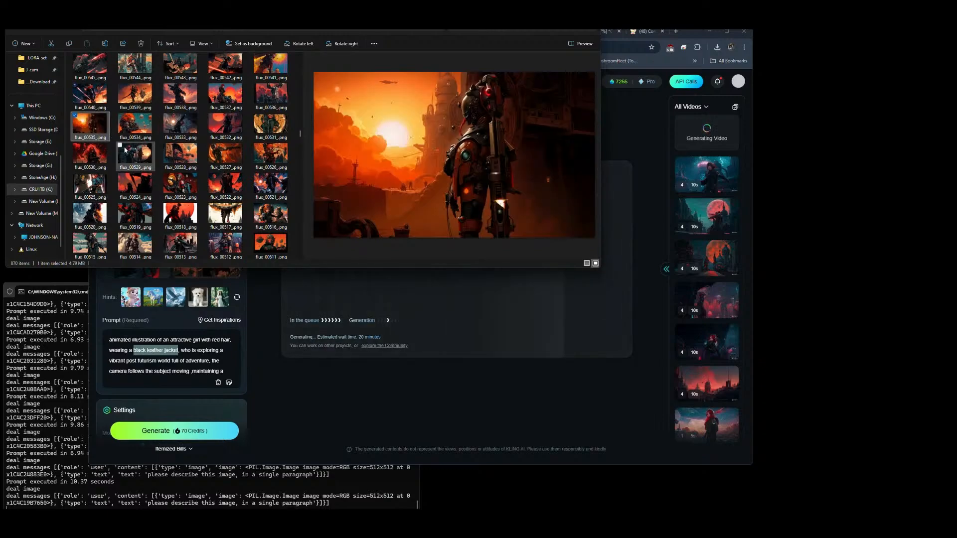
pyautogui.click(134, 153)
pyautogui.click(187, 158)
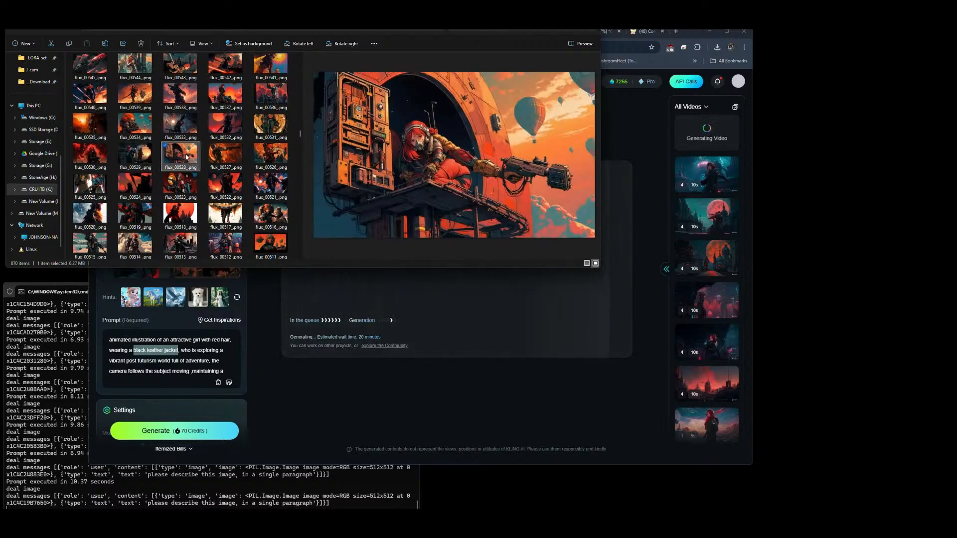
pyautogui.click(212, 157)
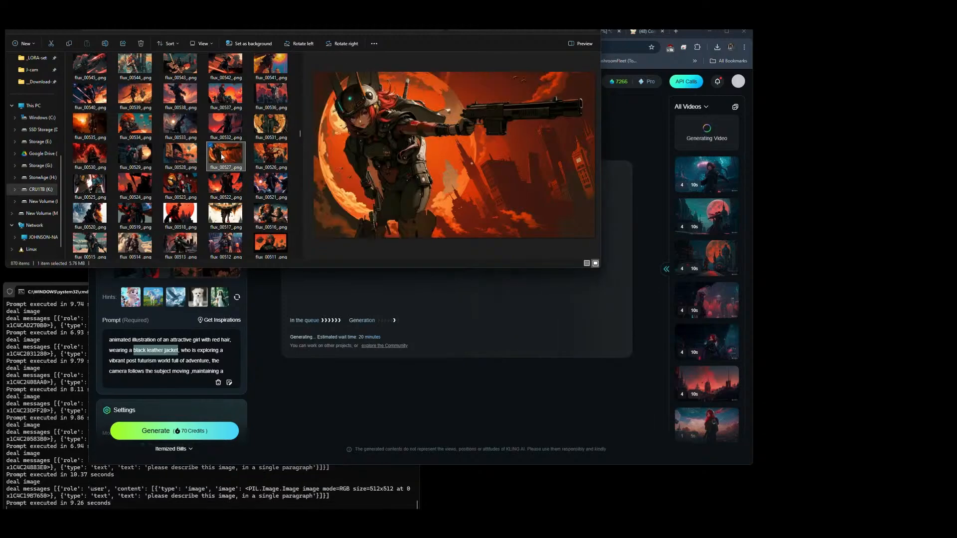
pyautogui.click(222, 187)
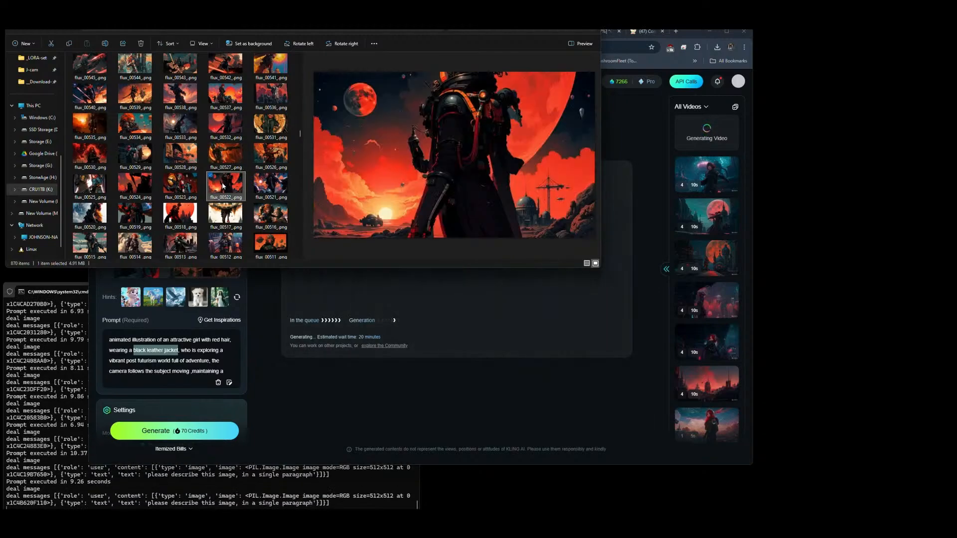
pyautogui.click(221, 222)
pyautogui.click(185, 219)
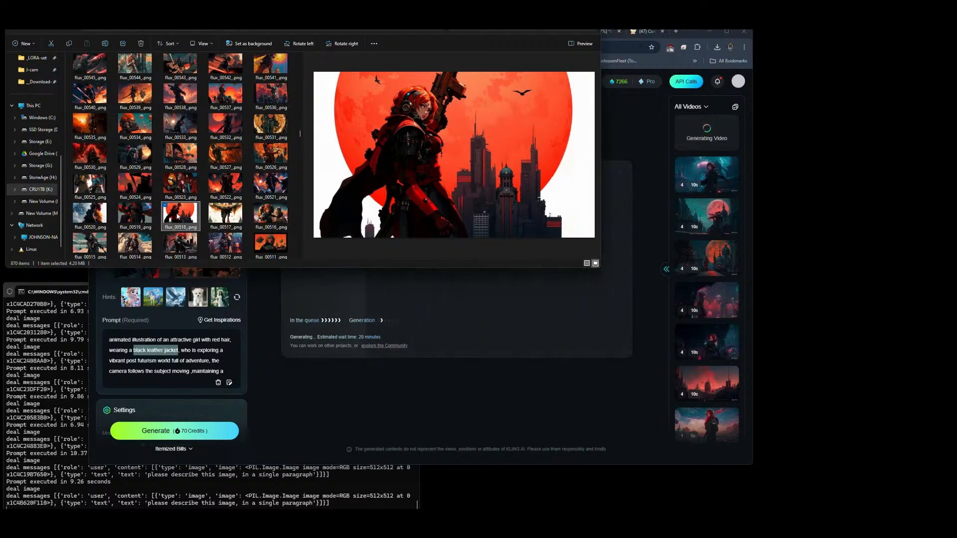
pyautogui.moveTo(178, 216); pyautogui.dragTo(142, 209)
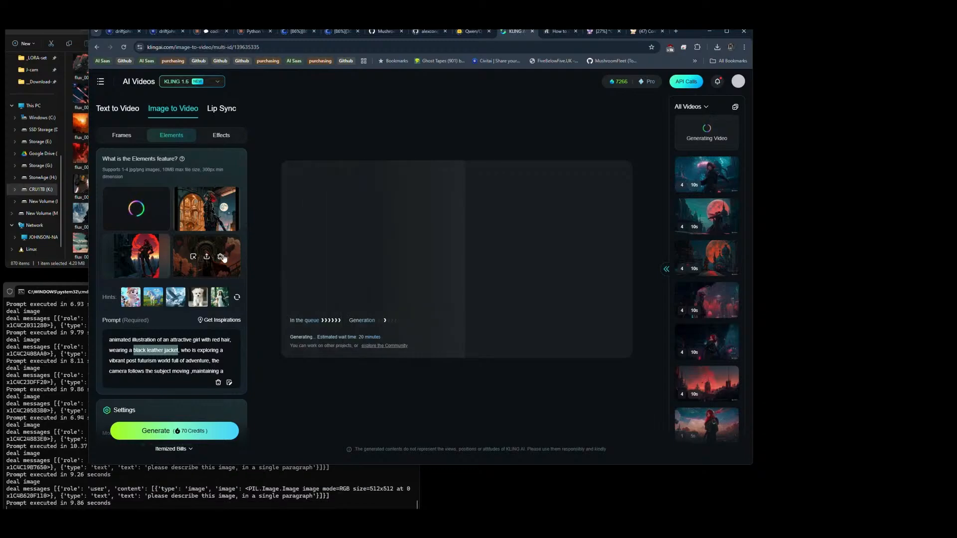
# Step: Remove the remaining old Elements reference images and upload flux_00415_.png from the flux folder as the second reference
pyautogui.click(220, 256)
pyautogui.click(220, 209)
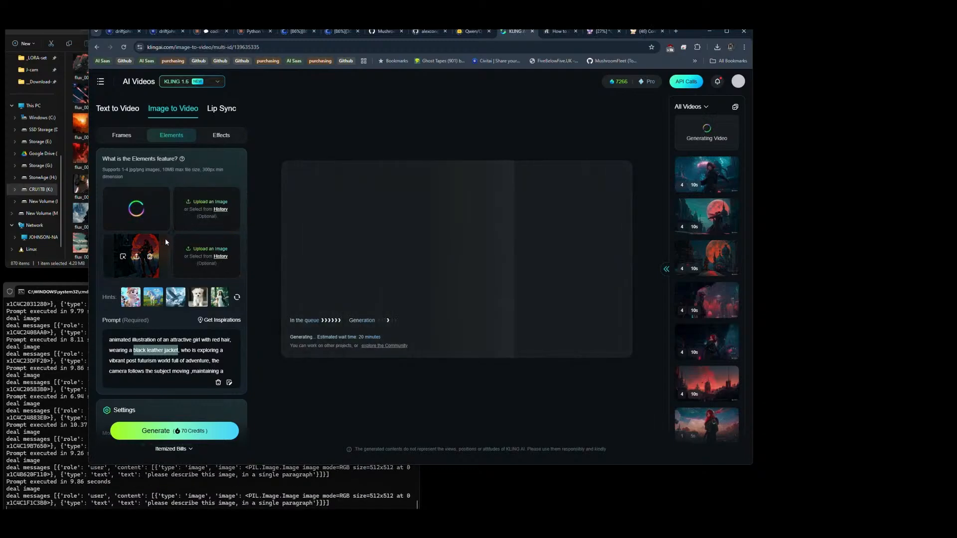
pyautogui.hotkey('alt', 'Tab')
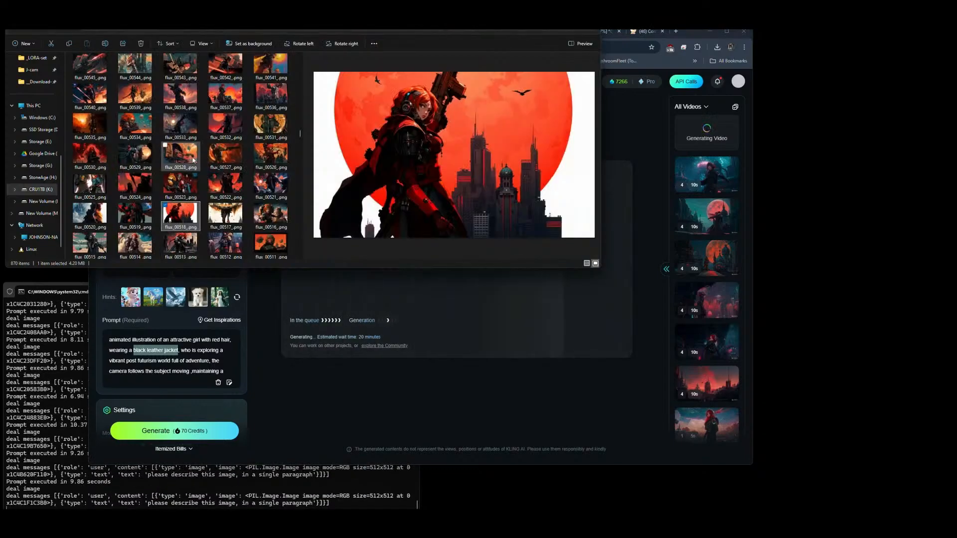
pyautogui.scroll(-10, 209, 199)
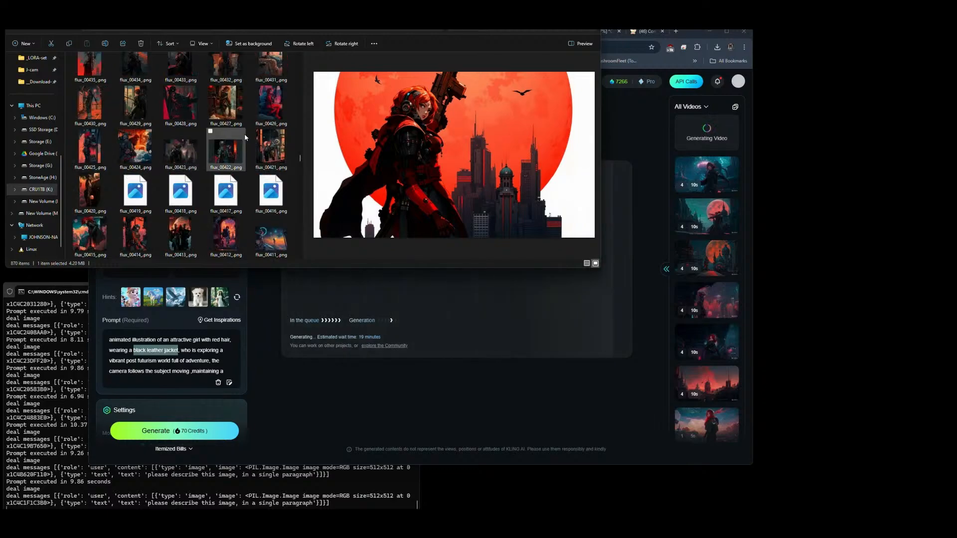
pyautogui.click(94, 160)
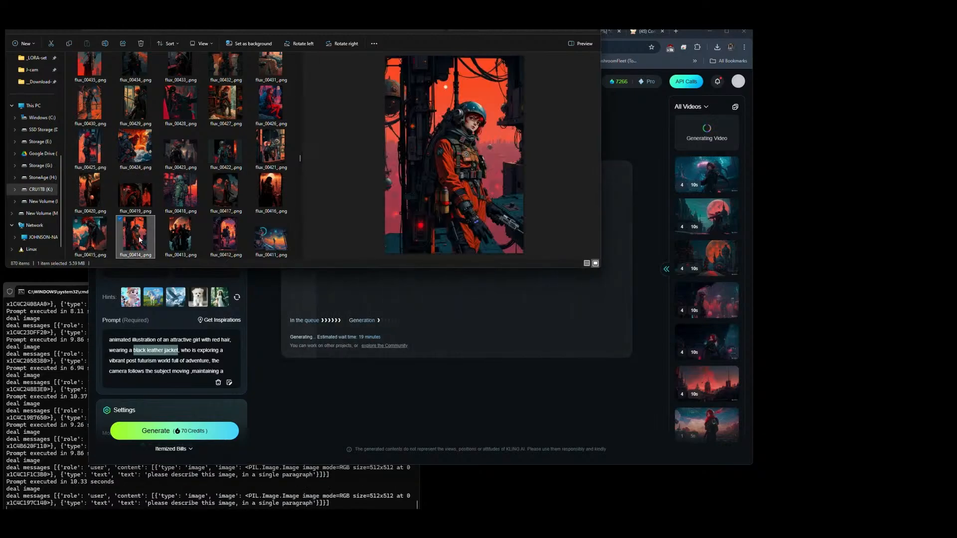
pyautogui.click(91, 239)
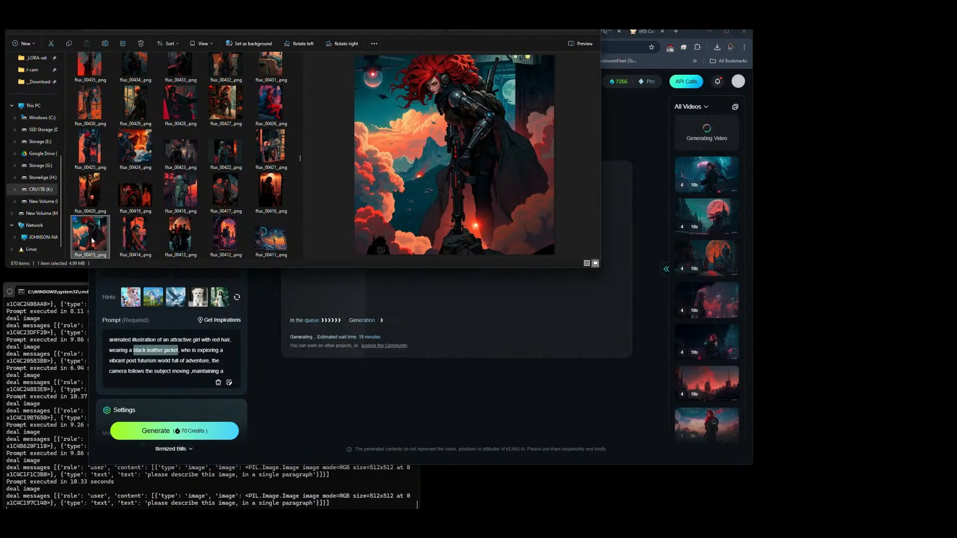
pyautogui.moveTo(104, 235); pyautogui.dragTo(218, 213)
# Step: Upload flux_00391_.png from the flux folder as the third Elements reference image
pyautogui.hotkey('alt', 'Tab')
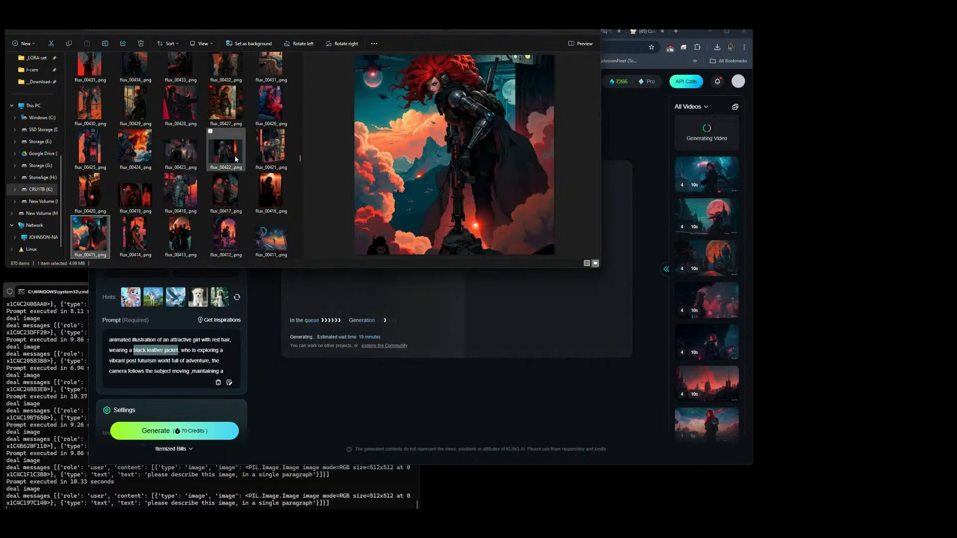
pyautogui.scroll(-3, 273, 156)
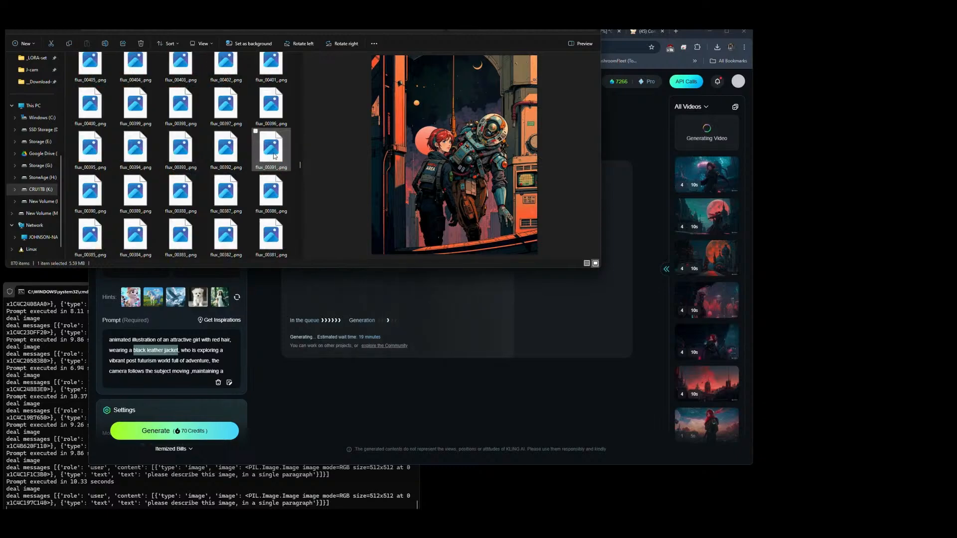
pyautogui.click(267, 160)
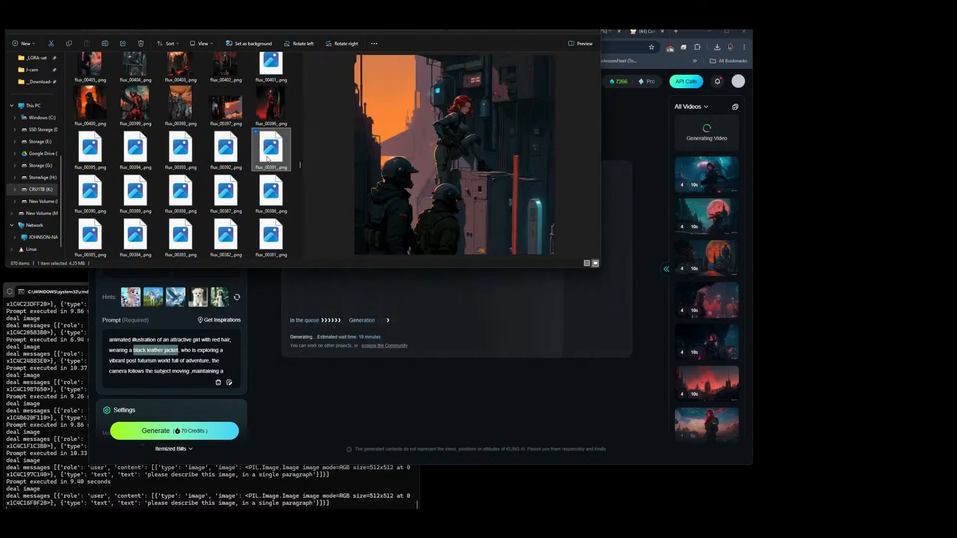
pyautogui.moveTo(273, 156); pyautogui.dragTo(138, 256)
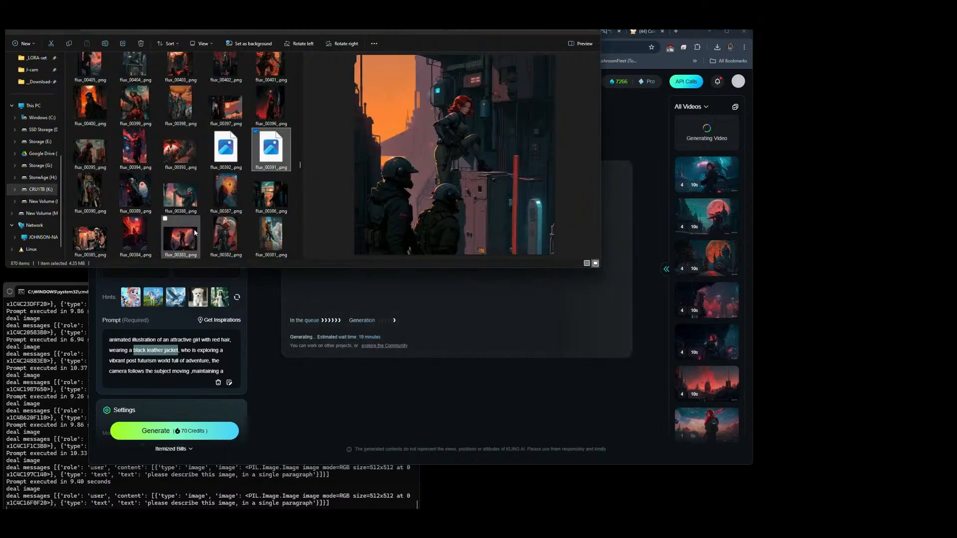
# Step: Preview flux images from 00395 down to 00358 as candidates for the fourth reference
pyautogui.click(89, 161)
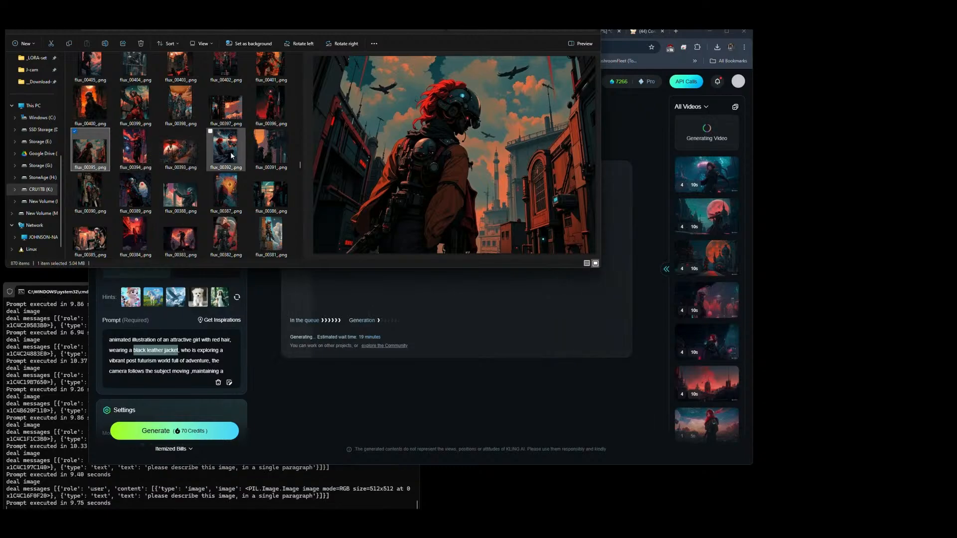
pyautogui.click(274, 239)
pyautogui.scroll(-3, 275, 239)
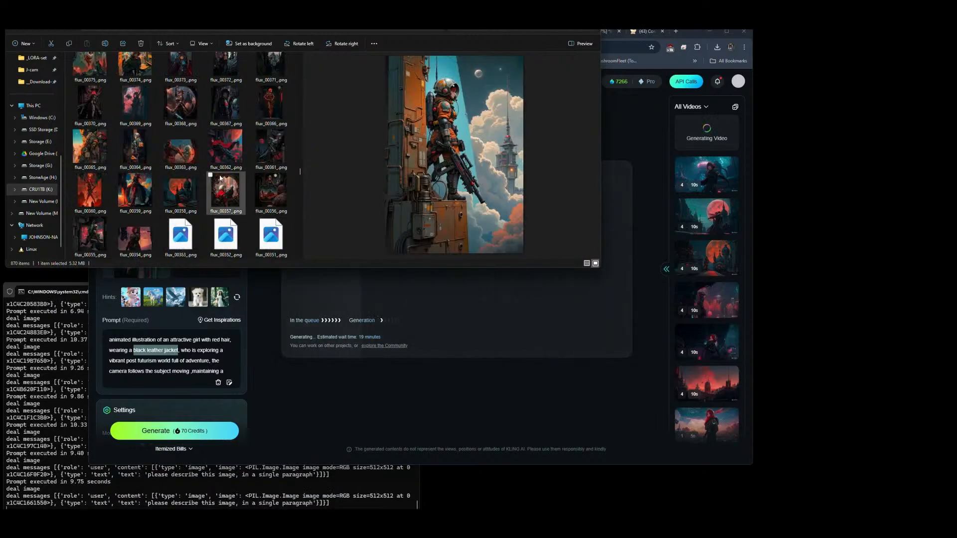
pyautogui.click(160, 155)
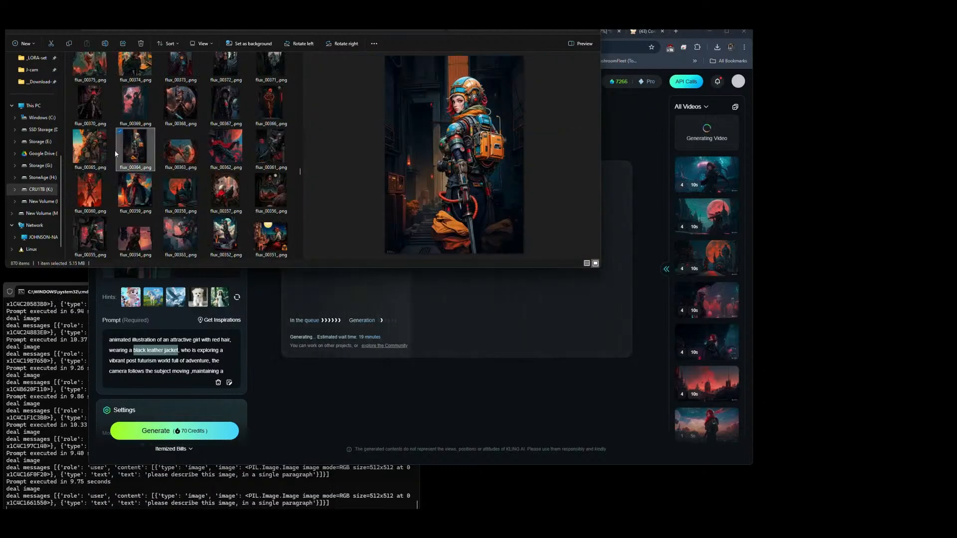
pyautogui.click(101, 156)
pyautogui.click(89, 198)
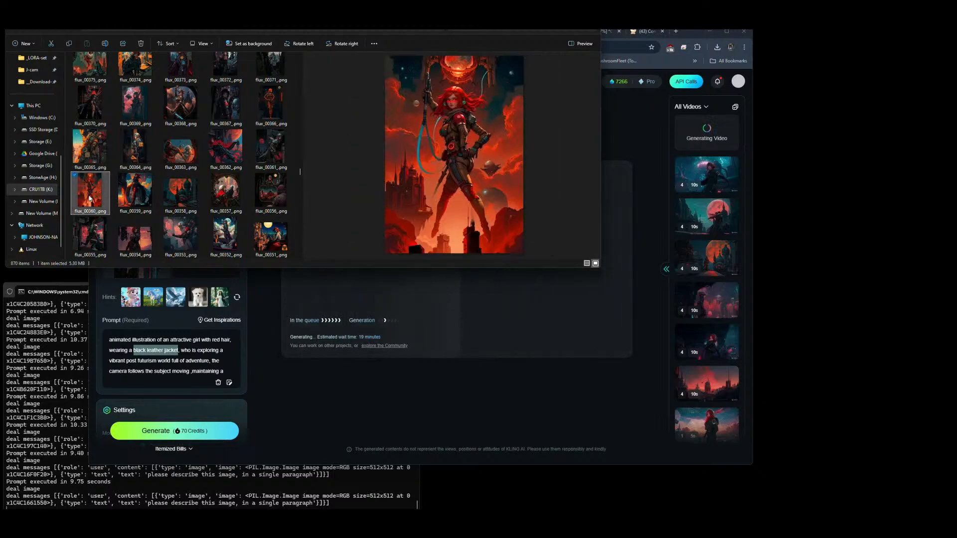
pyautogui.click(119, 201)
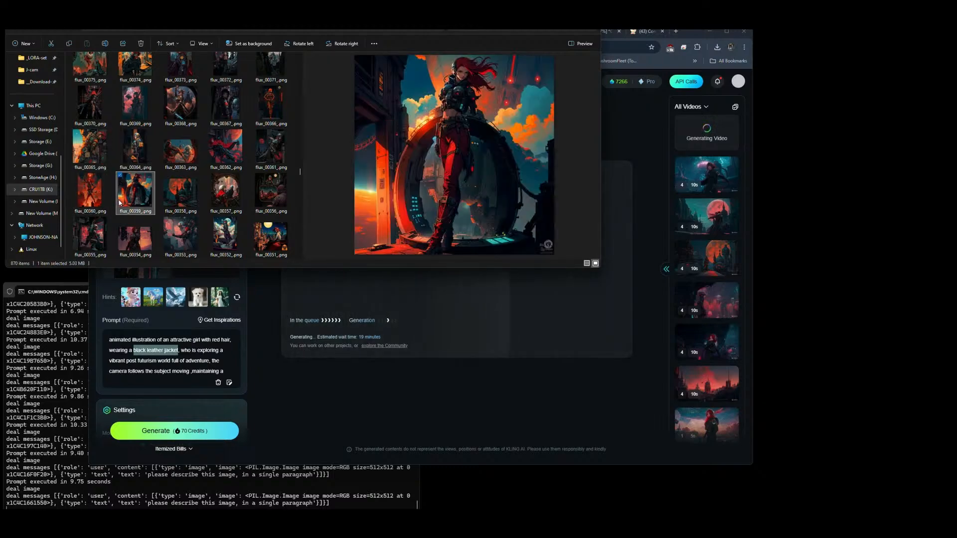
pyautogui.click(183, 196)
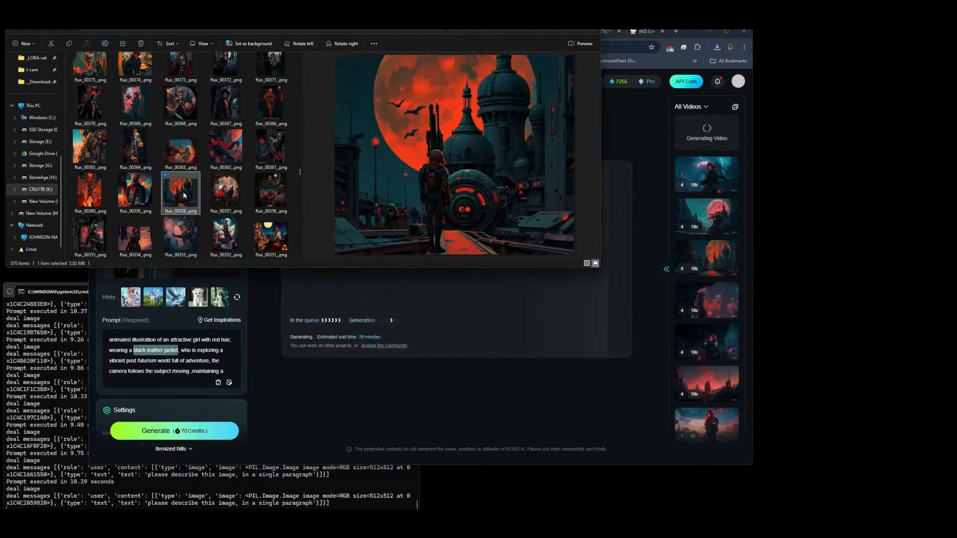
# Step: Compare the flux images from 00357 to 00351 and upload flux_00354_.png as the fourth Elements reference image
pyautogui.click(216, 194)
pyautogui.click(272, 193)
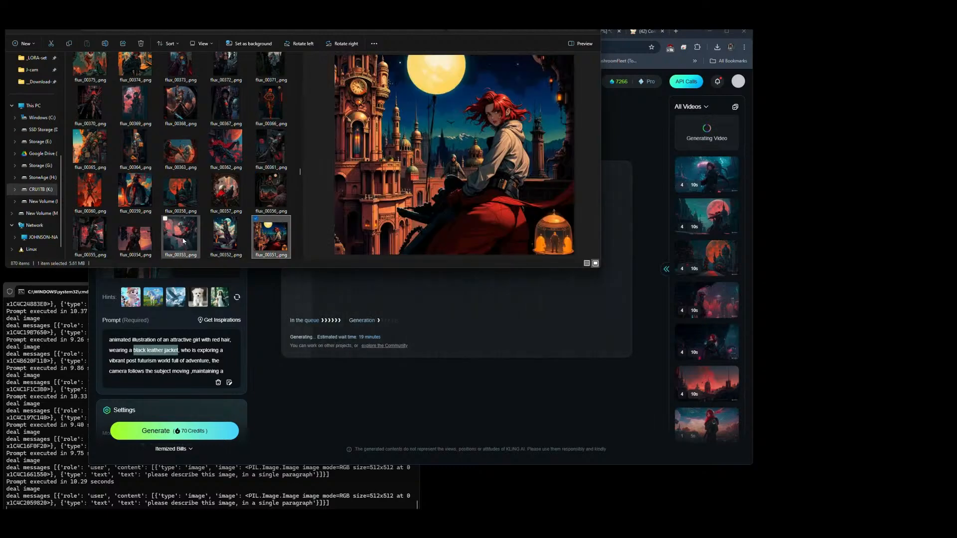
pyautogui.press('Left')
pyautogui.press('Left')
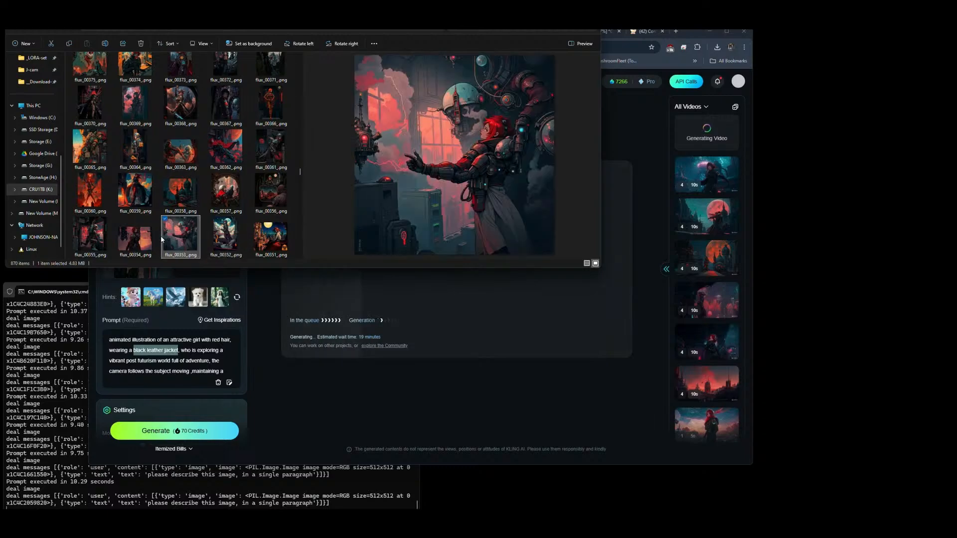
pyautogui.press('Left')
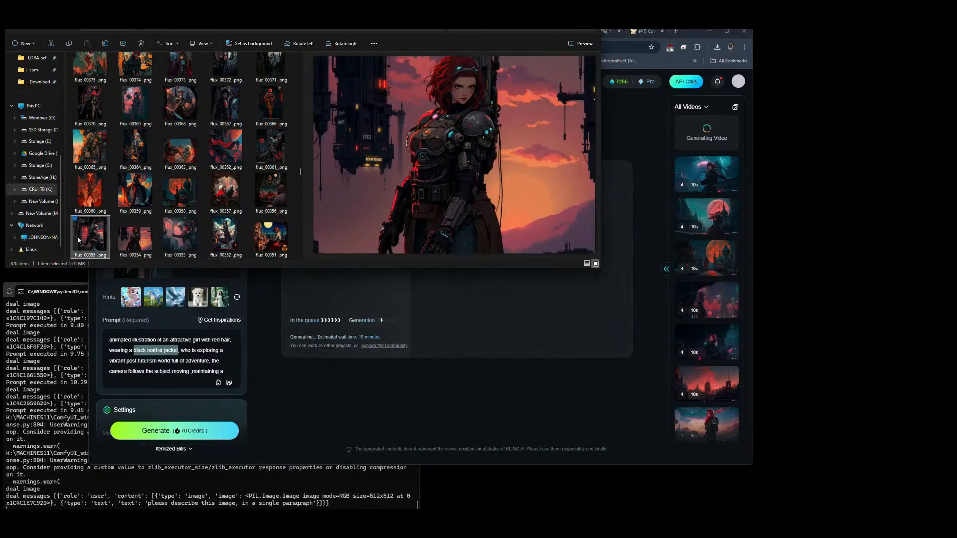
pyautogui.click(132, 235)
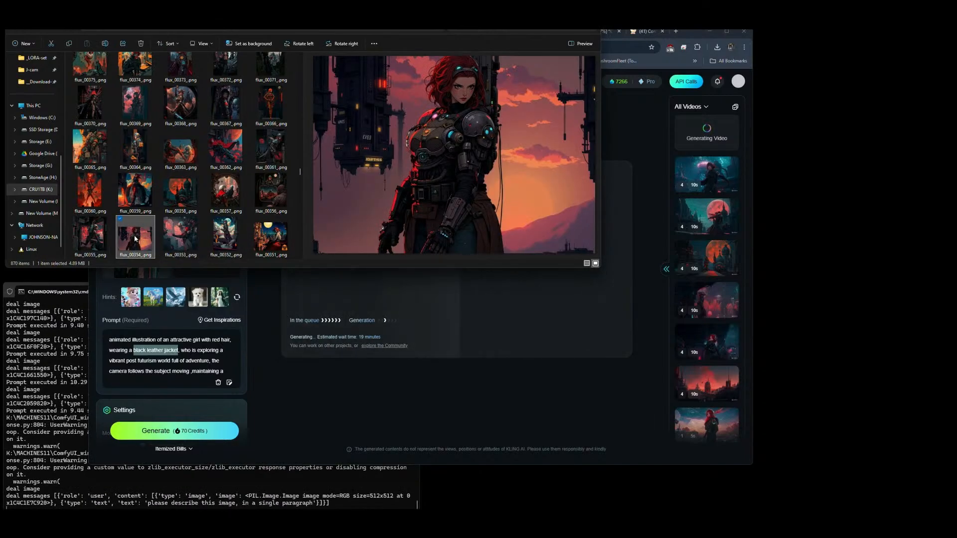
pyautogui.moveTo(130, 235); pyautogui.dragTo(206, 251)
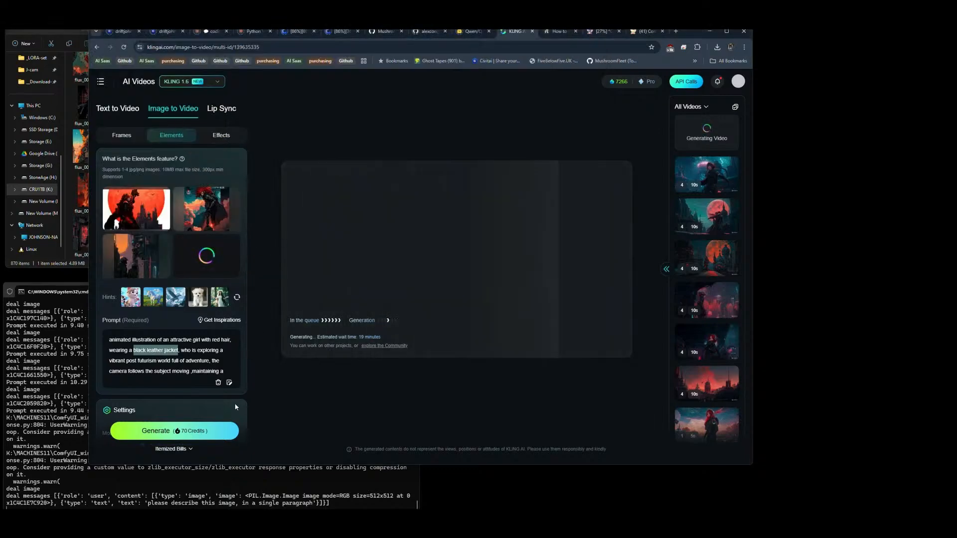
# Step: Set the generating count of the new video to 4
pyautogui.scroll(-2, 234, 370)
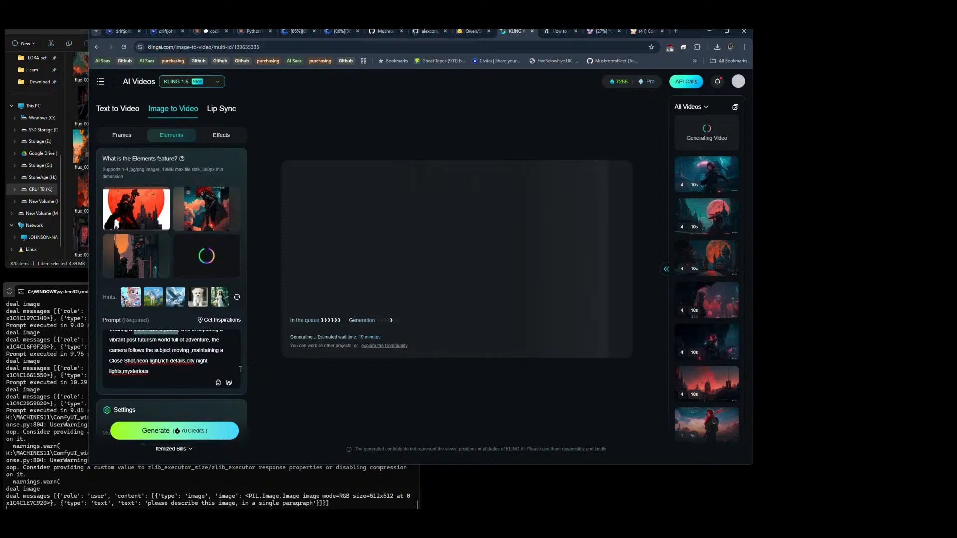
pyautogui.scroll(-5, 158, 403)
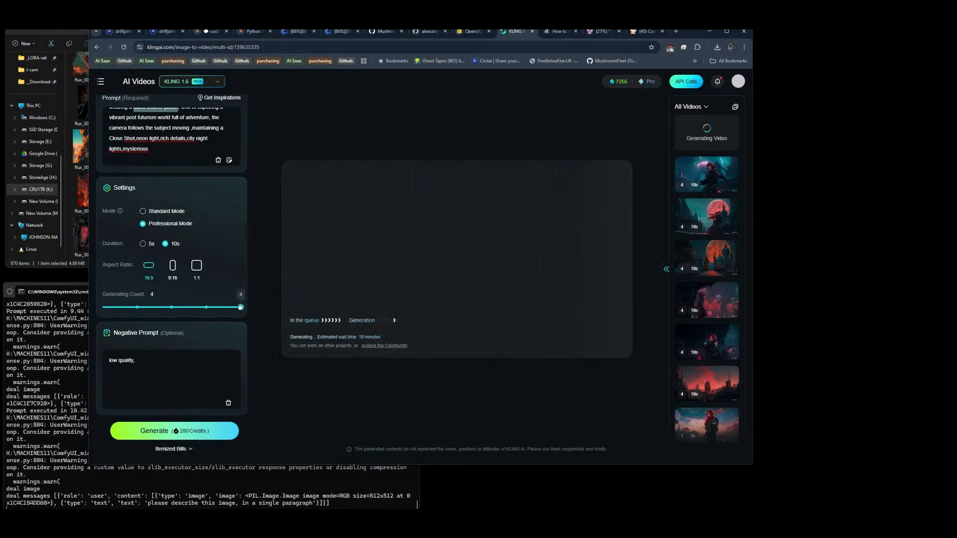
# Step: Review the reference images, prompt and settings, and generate the Professional Mode video
pyautogui.scroll(3, 207, 303)
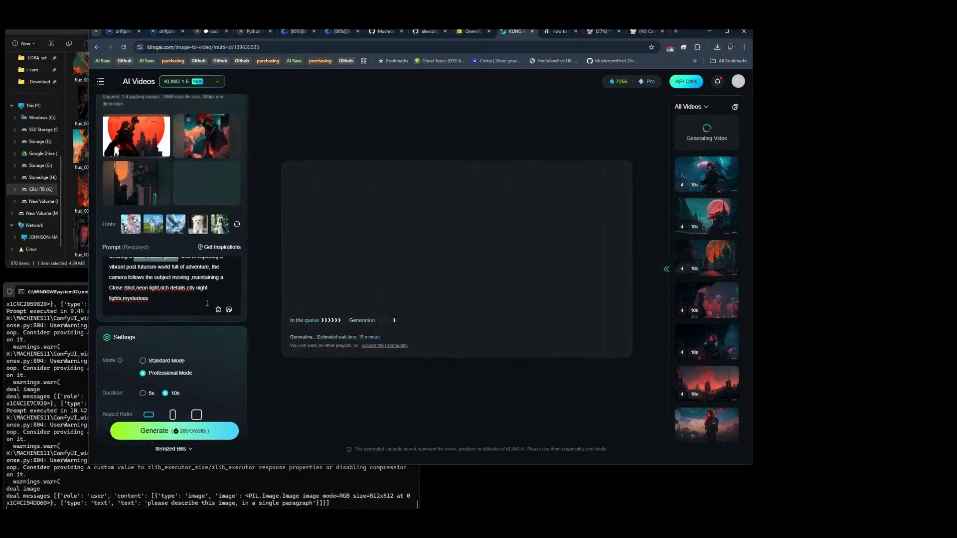
pyautogui.scroll(-2, 207, 303)
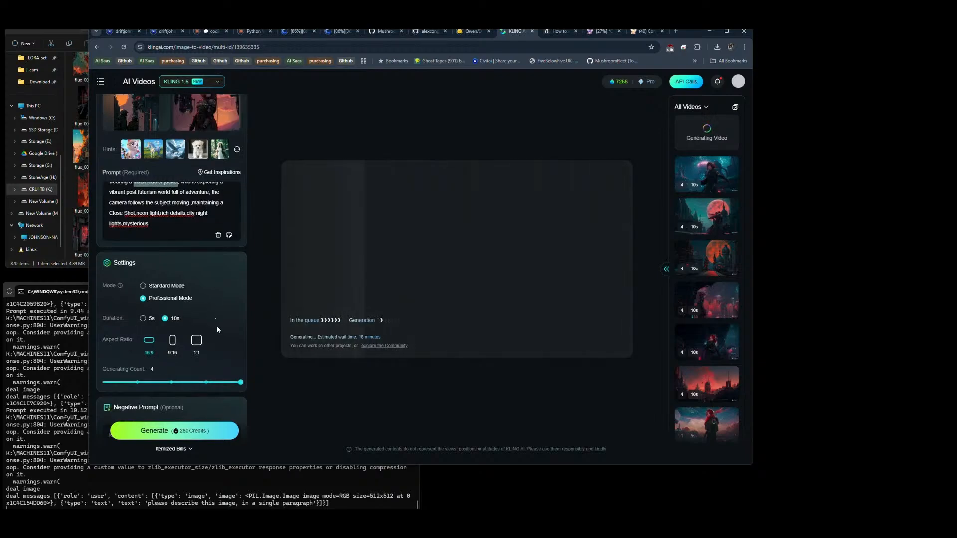
pyautogui.scroll(2, 220, 337)
pyautogui.click(174, 431)
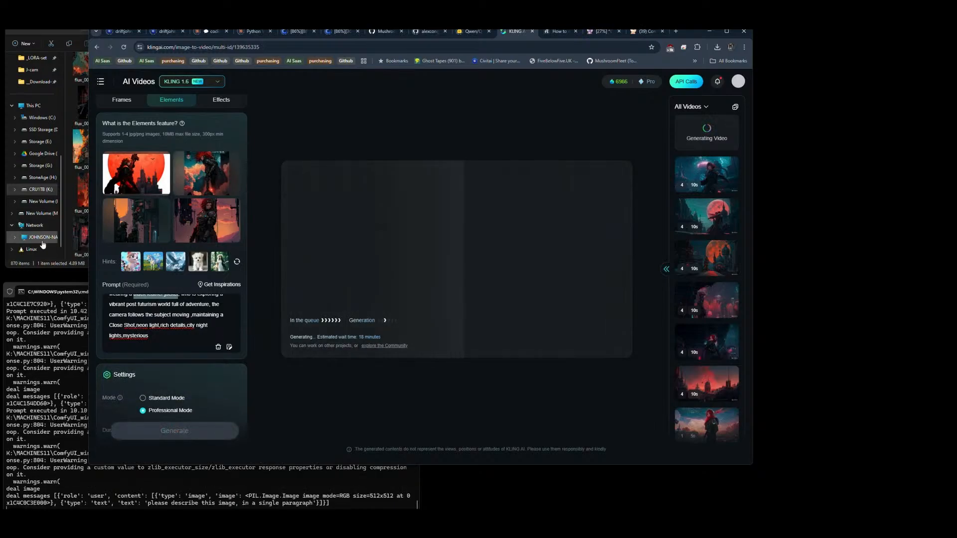
# Step: Look further down the flux folder for new reference candidates, previewing flux_00203_.png and flux_00209_.png
pyautogui.click(64, 266)
pyautogui.moveTo(300, 172); pyautogui.dragTo(303, 202)
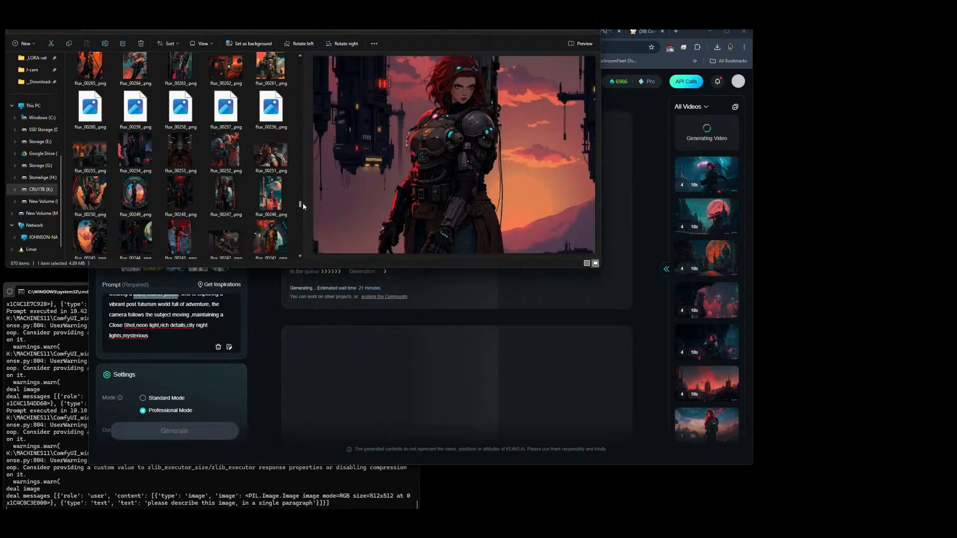
pyautogui.click(234, 185)
pyautogui.click(179, 186)
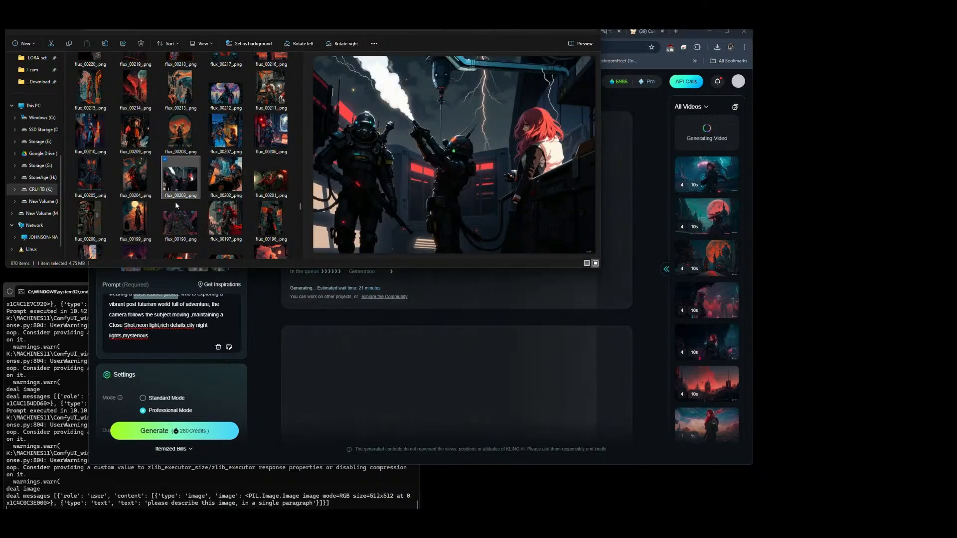
pyautogui.click(140, 142)
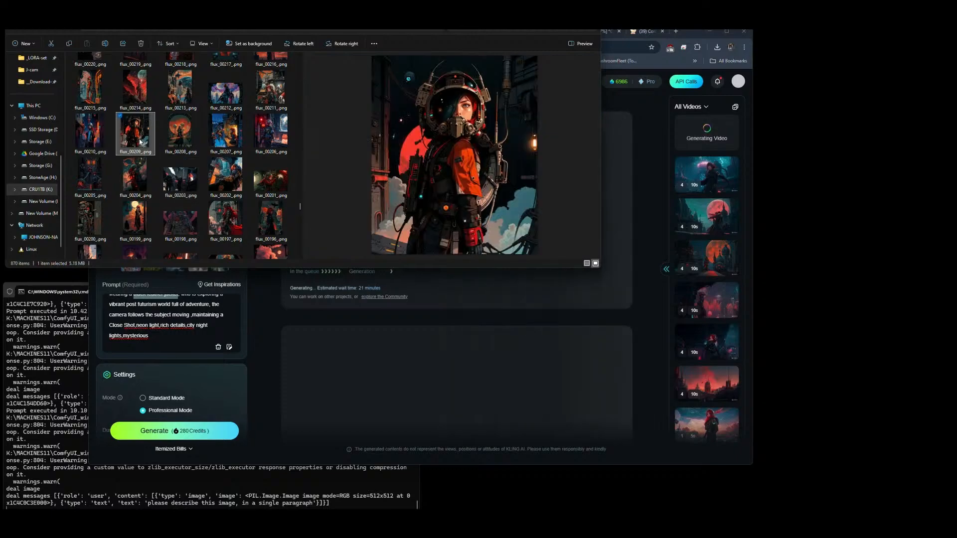
# Step: Return to Kling AI and remove all four Elements reference images
pyautogui.click(262, 299)
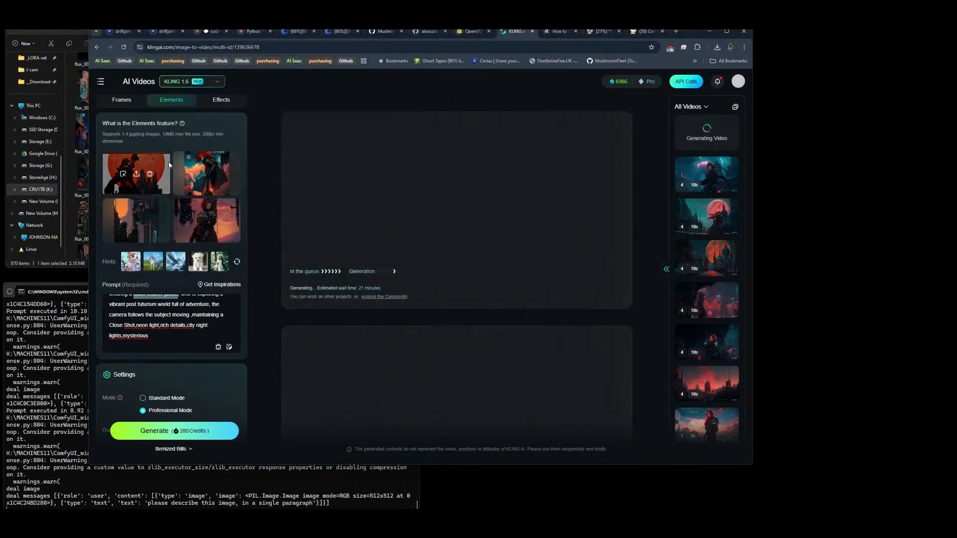
pyautogui.click(150, 175)
pyautogui.moveTo(219, 176)
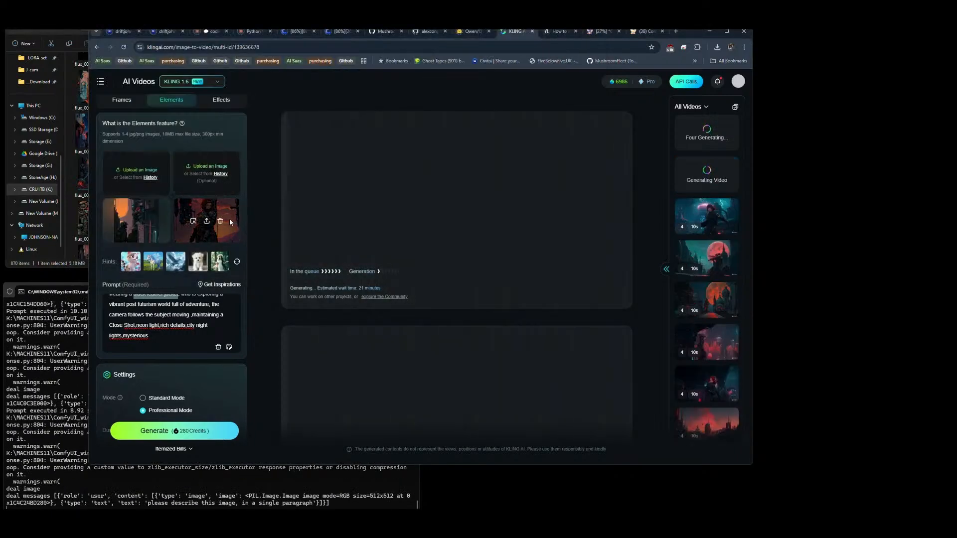
pyautogui.click(219, 223)
pyautogui.click(150, 222)
# Step: Compare flux images 00212, 00213 and 00238 and upload flux_00238_.png as the first Elements reference image
pyautogui.hotkey('alt', 'Tab')
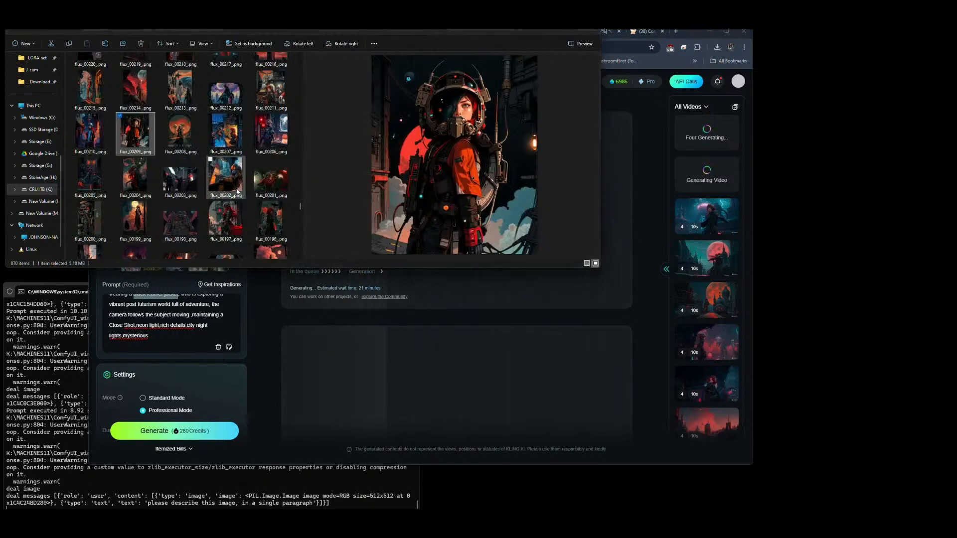
pyautogui.click(222, 95)
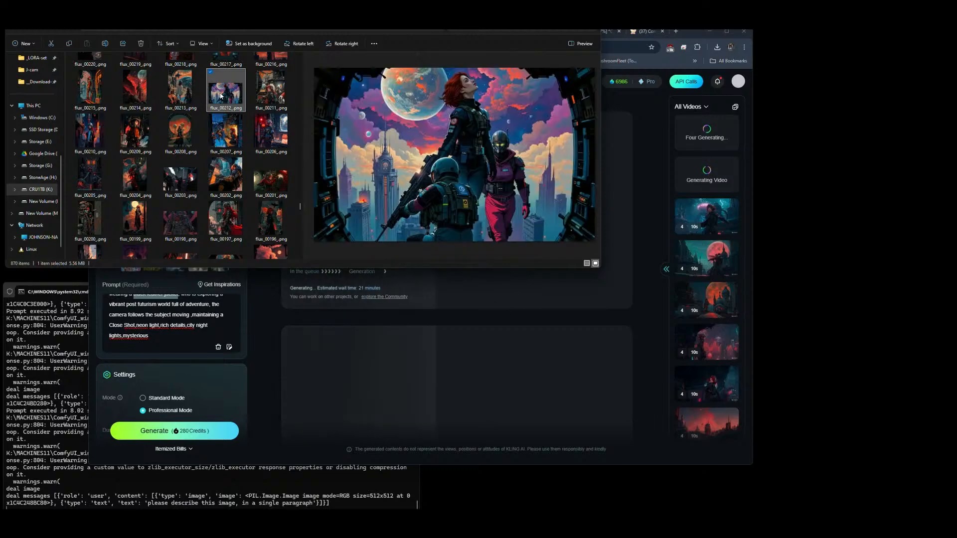
pyautogui.click(181, 89)
pyautogui.scroll(5, 177, 124)
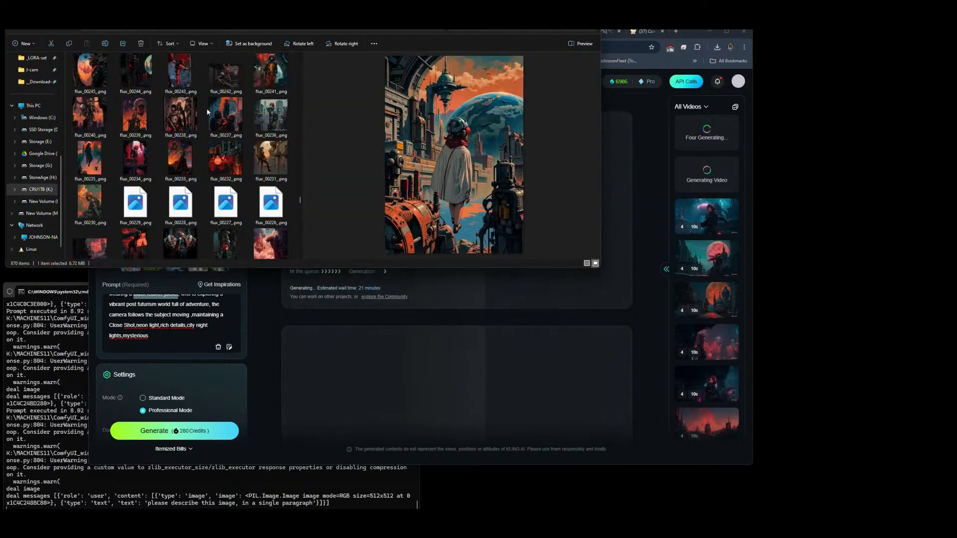
pyautogui.click(176, 125)
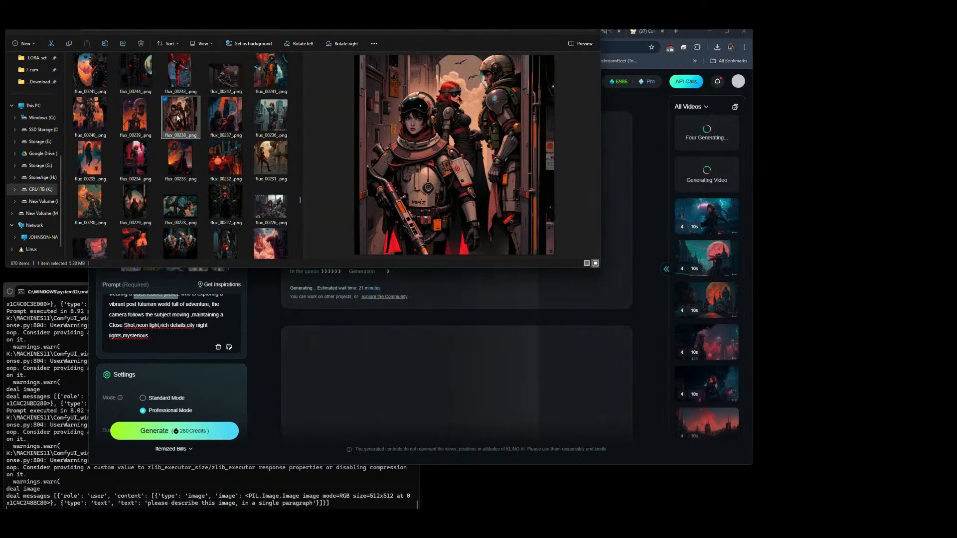
pyautogui.moveTo(174, 121); pyautogui.dragTo(163, 172)
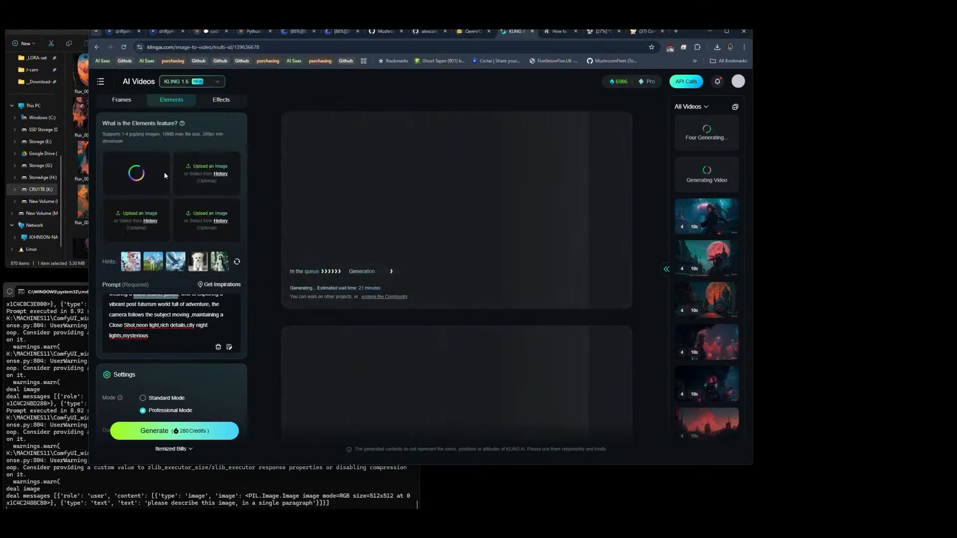
# Step: Upload flux_00237_.png as the second Elements reference image and flux_00226_.png as the third
pyautogui.click(223, 118)
pyautogui.moveTo(223, 119); pyautogui.dragTo(214, 170)
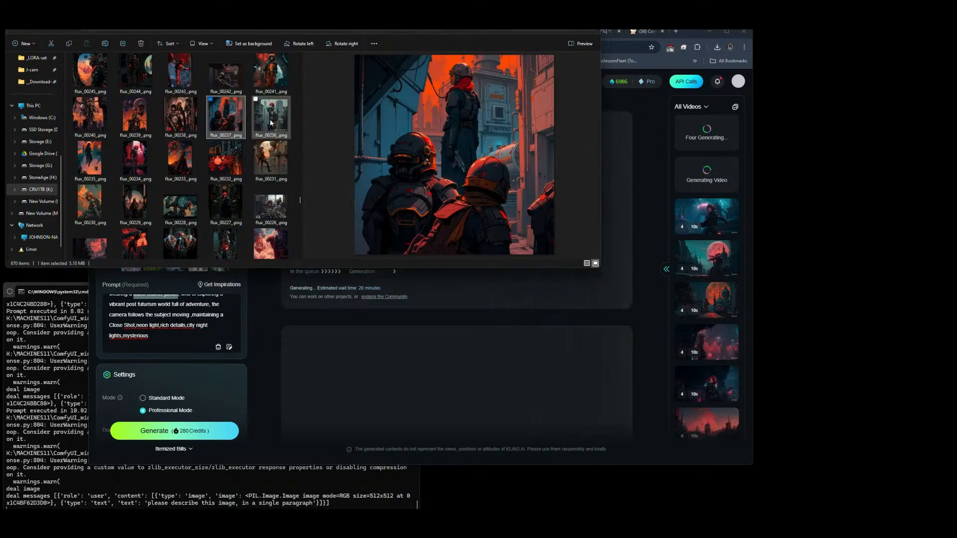
pyautogui.click(128, 161)
pyautogui.click(91, 122)
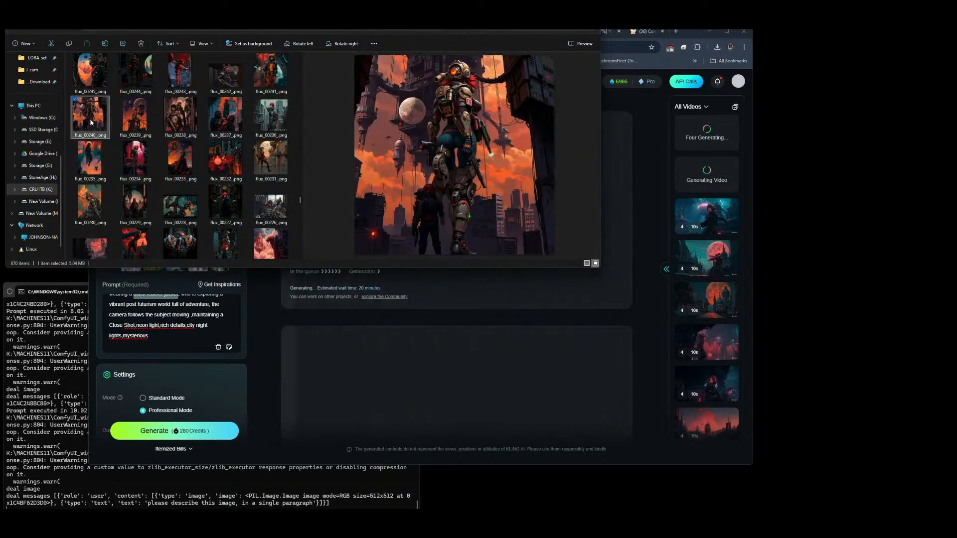
pyautogui.click(270, 207)
pyautogui.moveTo(271, 207); pyautogui.dragTo(137, 219)
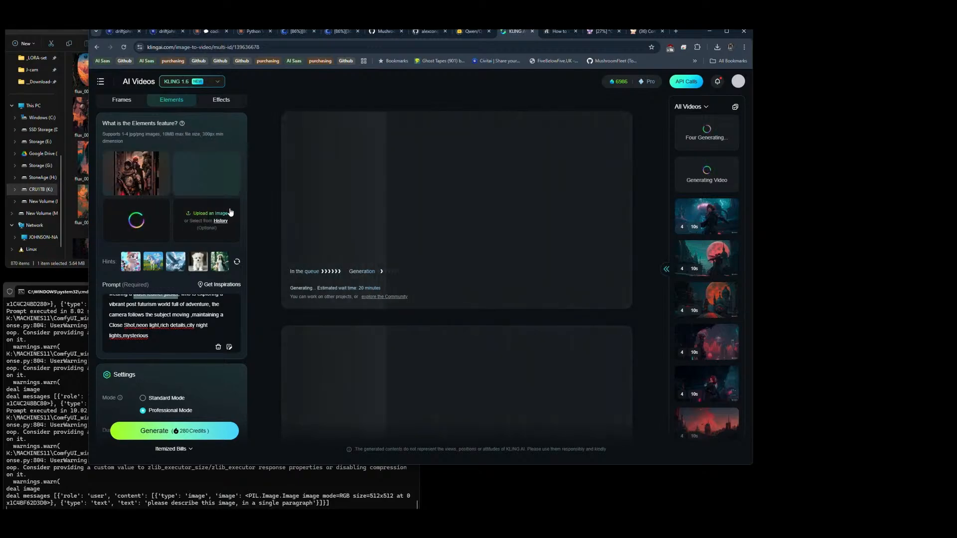
# Step: Preview flux images between 00225 and 00212 as candidates for the fourth reference
pyautogui.hotkey('alt', 'Tab')
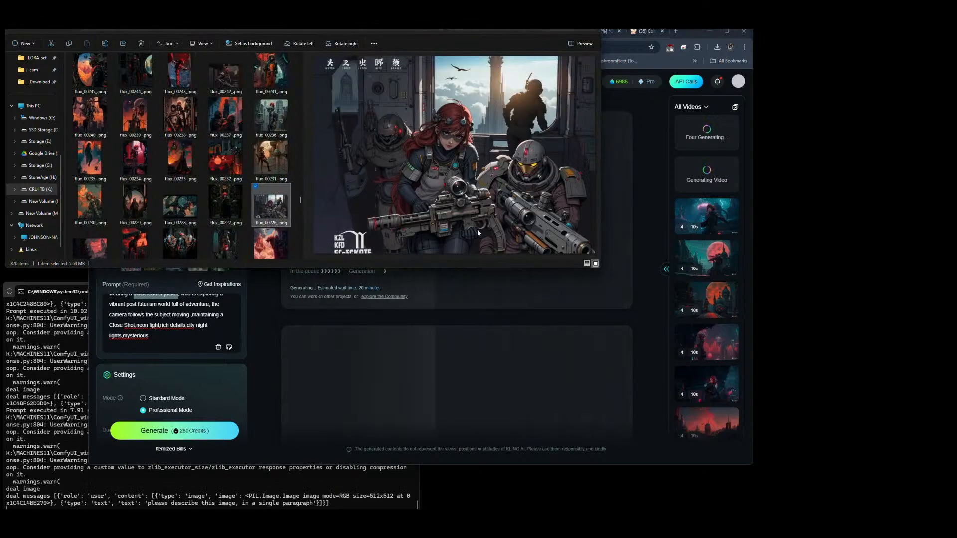
pyautogui.click(168, 241)
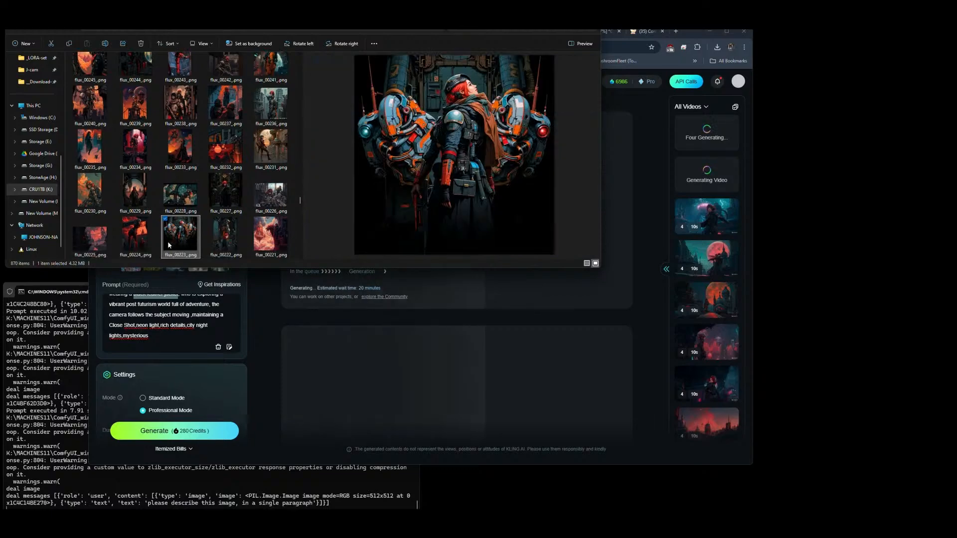
pyautogui.click(135, 236)
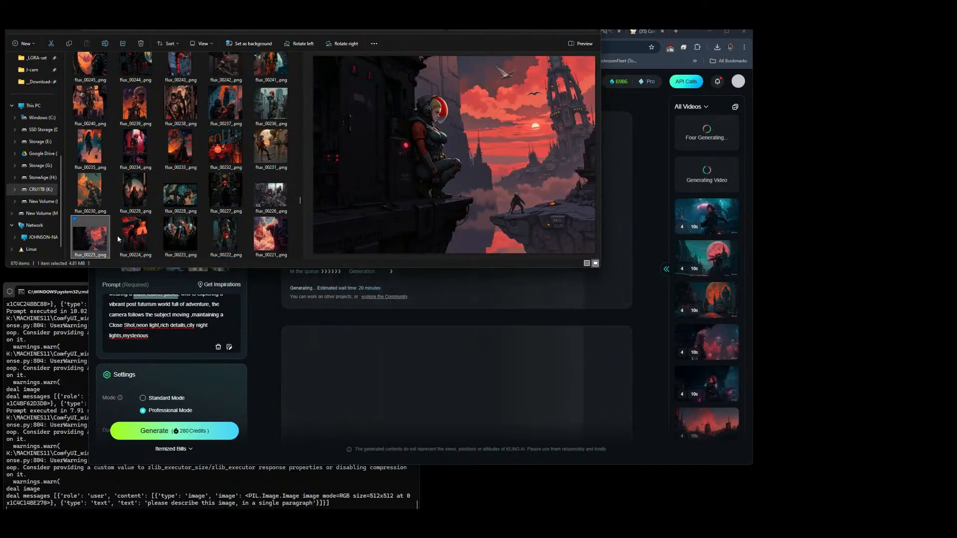
pyautogui.click(231, 237)
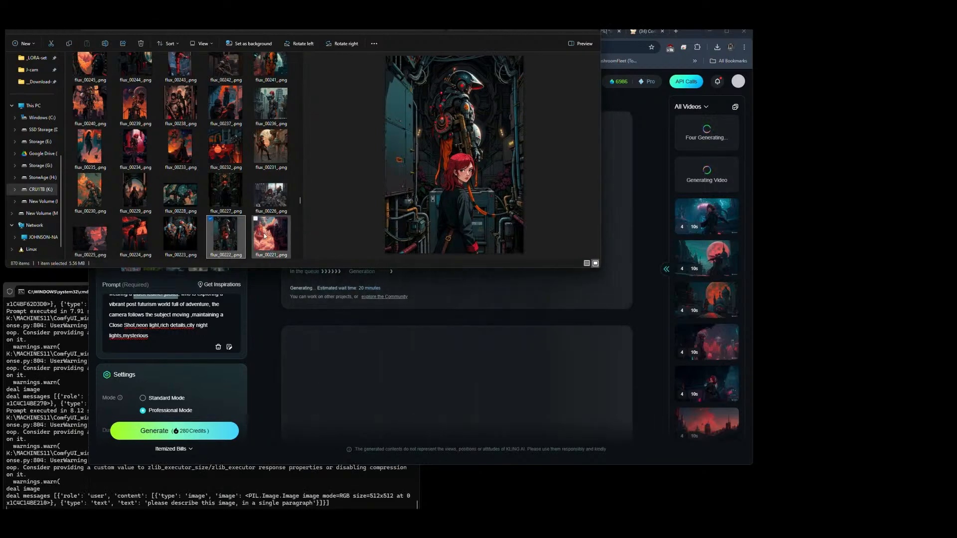
pyautogui.click(265, 236)
pyautogui.scroll(-3, 265, 226)
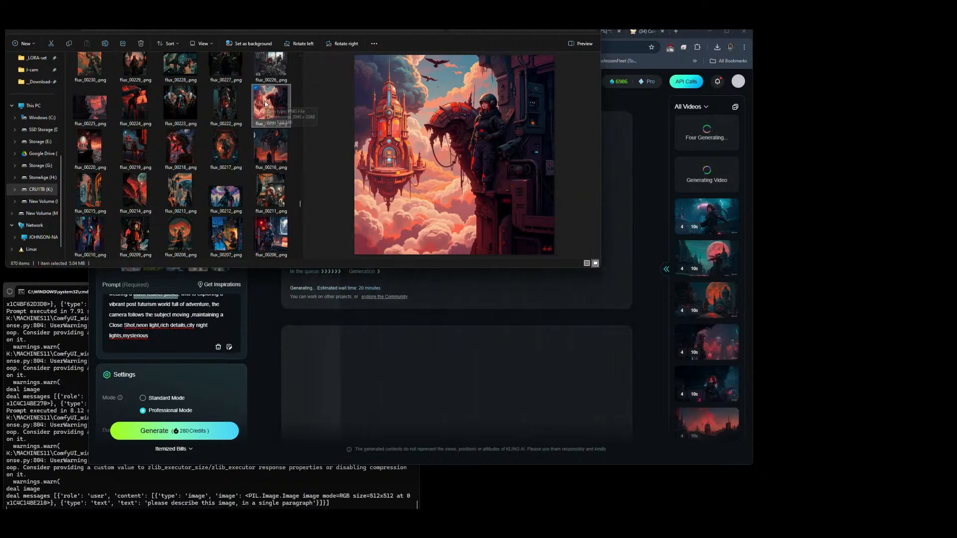
pyautogui.click(199, 200)
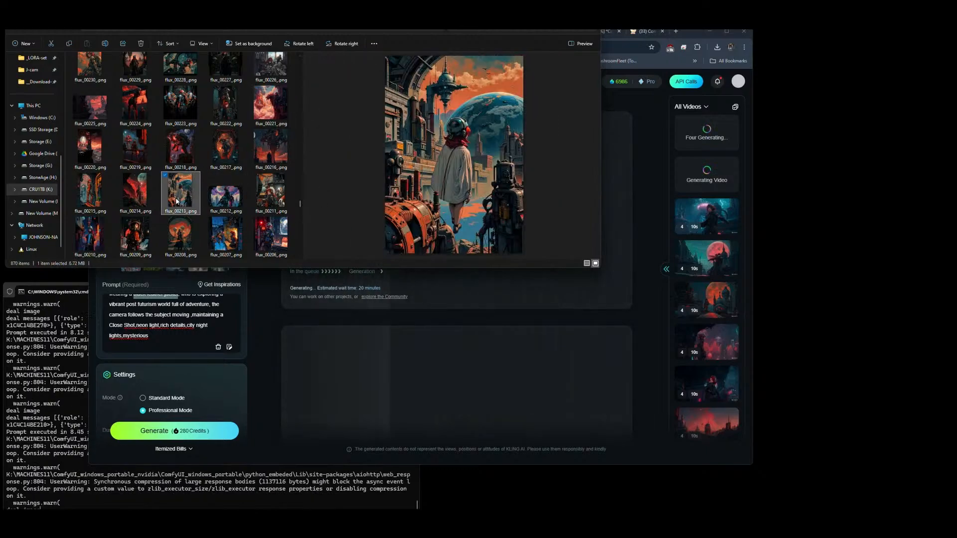
pyautogui.click(225, 199)
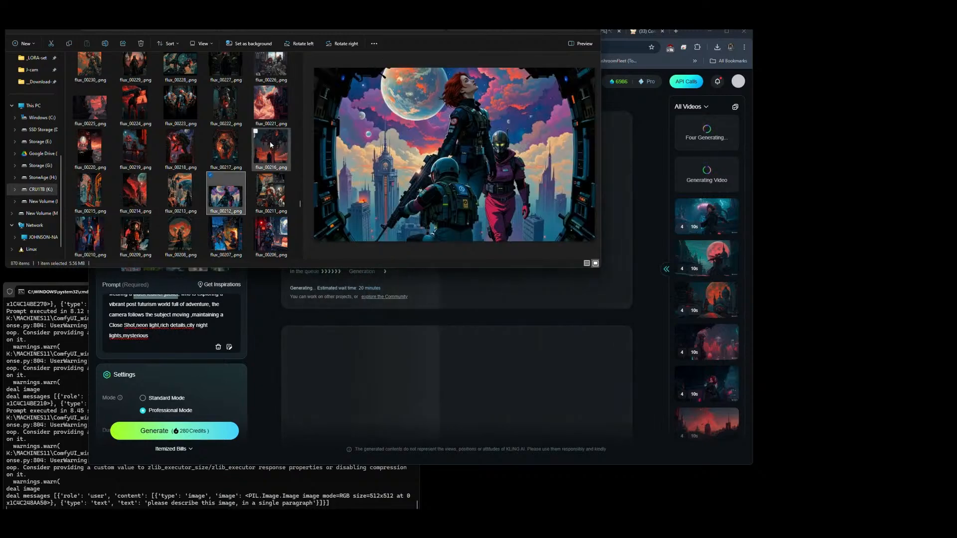
# Step: Upload flux_00221_.png as the fourth Elements reference image and generate the video twice with these references
pyautogui.moveTo(271, 103); pyautogui.dragTo(218, 230)
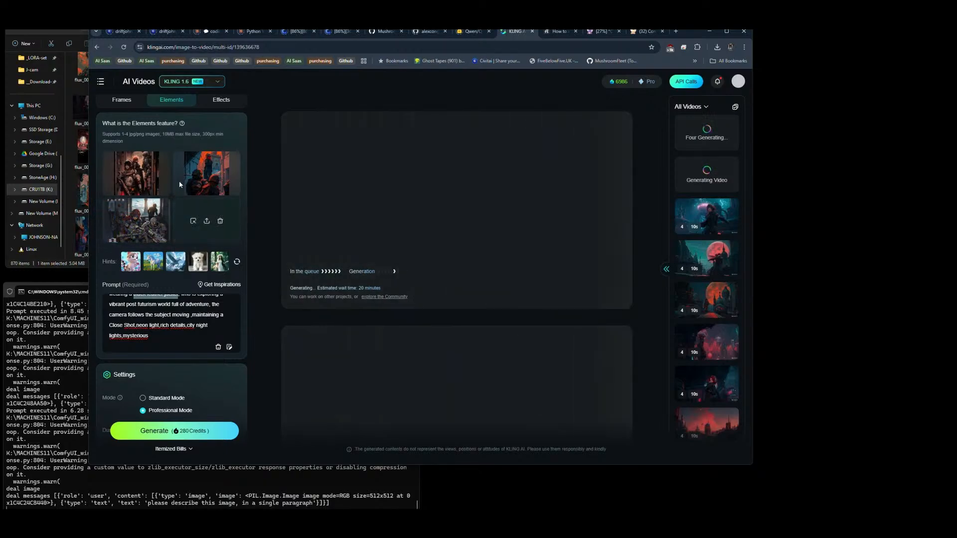
pyautogui.click(165, 431)
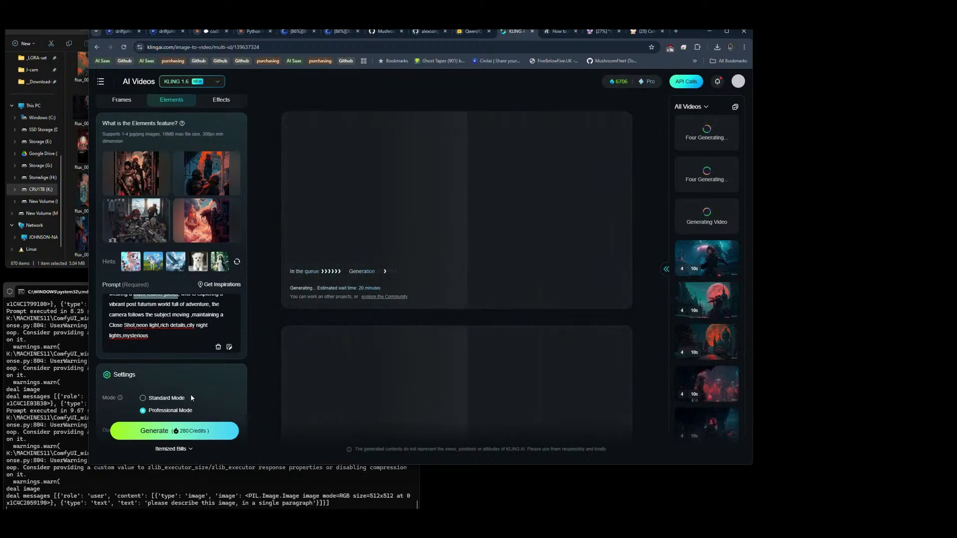
pyautogui.click(173, 432)
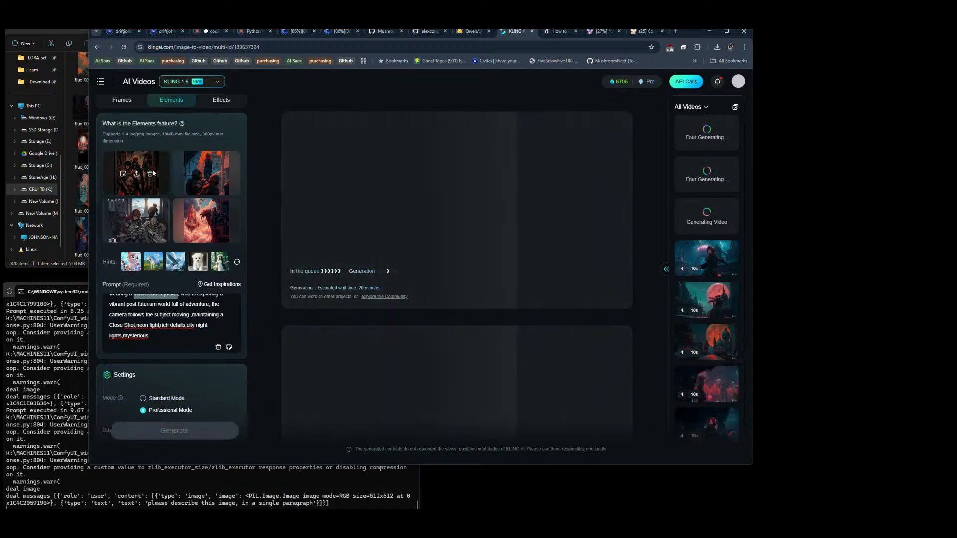
# Step: Clear all four Elements reference slots for the next video
pyautogui.click(149, 174)
pyautogui.click(221, 175)
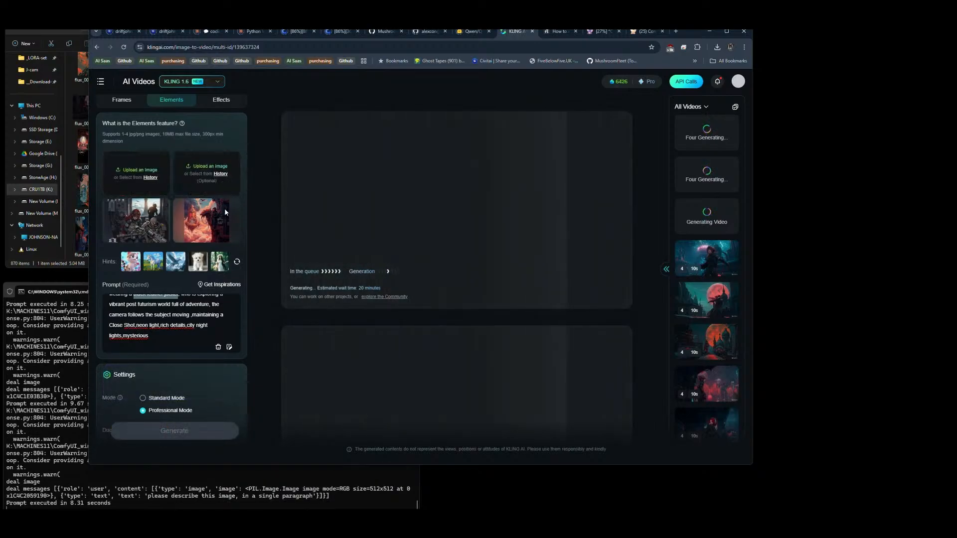
pyautogui.click(221, 223)
pyautogui.click(150, 222)
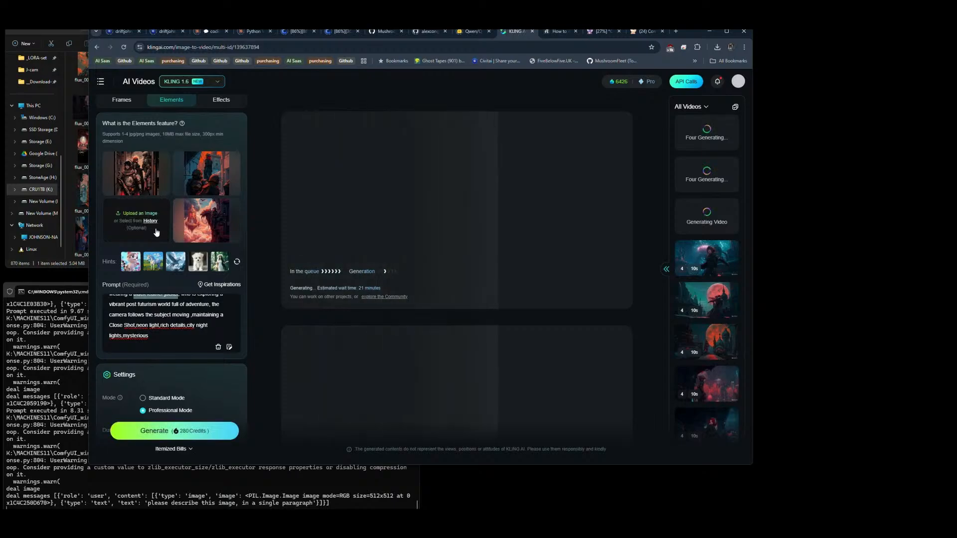
pyautogui.click(150, 174)
pyautogui.click(222, 174)
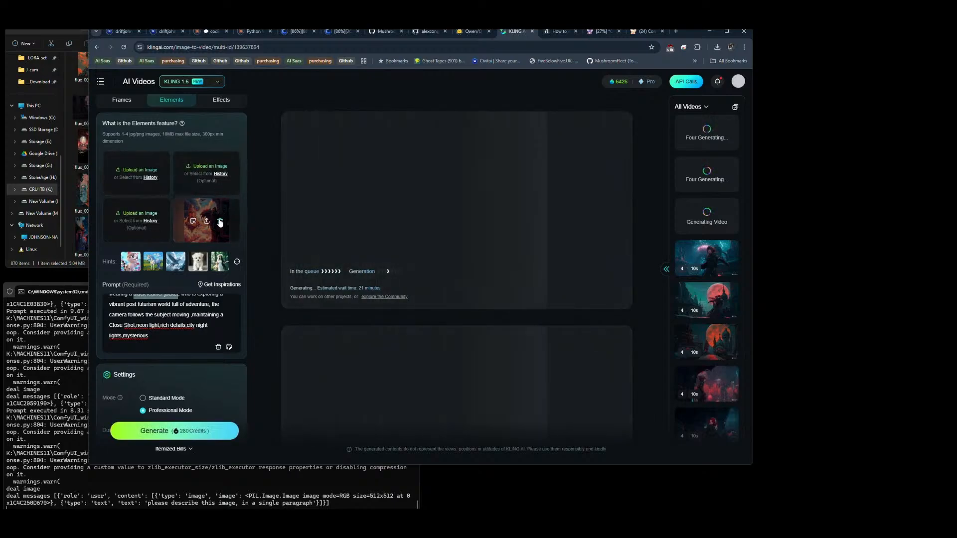
pyautogui.click(220, 222)
# Step: Upload flux_00216_.png from the flux folder as the first Elements reference image
pyautogui.click(75, 265)
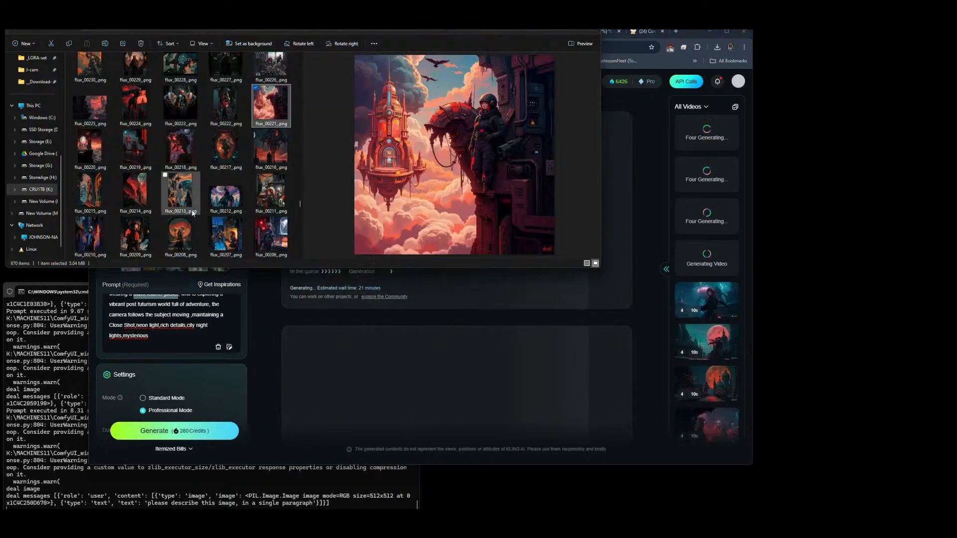
pyautogui.click(276, 158)
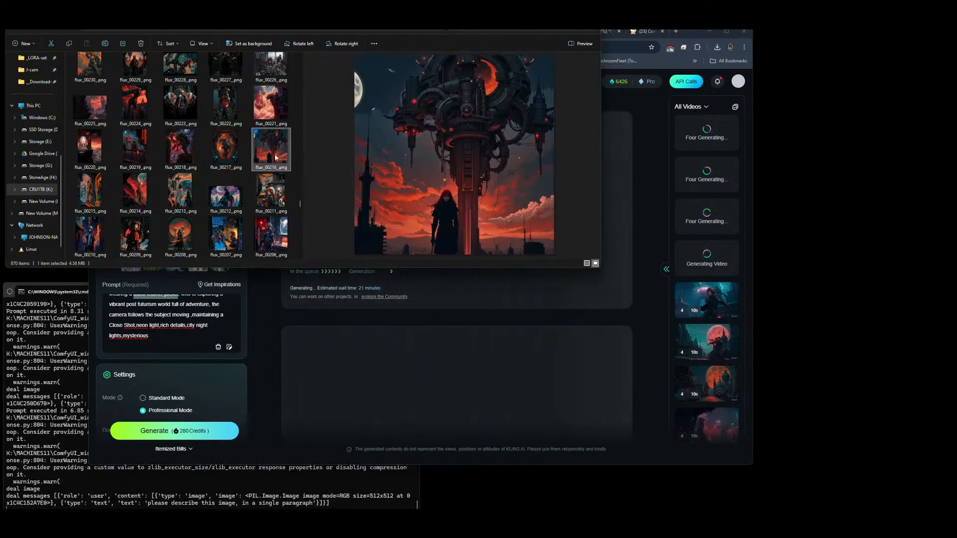
pyautogui.hotkey('alt', 'Tab')
pyautogui.moveTo(272, 151); pyautogui.dragTo(136, 186)
# Step: Compare flux images 00214, 00213, 00185 and 00184 and upload flux_00184_.png as the second Elements reference image
pyautogui.hotkey('alt', 'Tab')
pyautogui.click(130, 201)
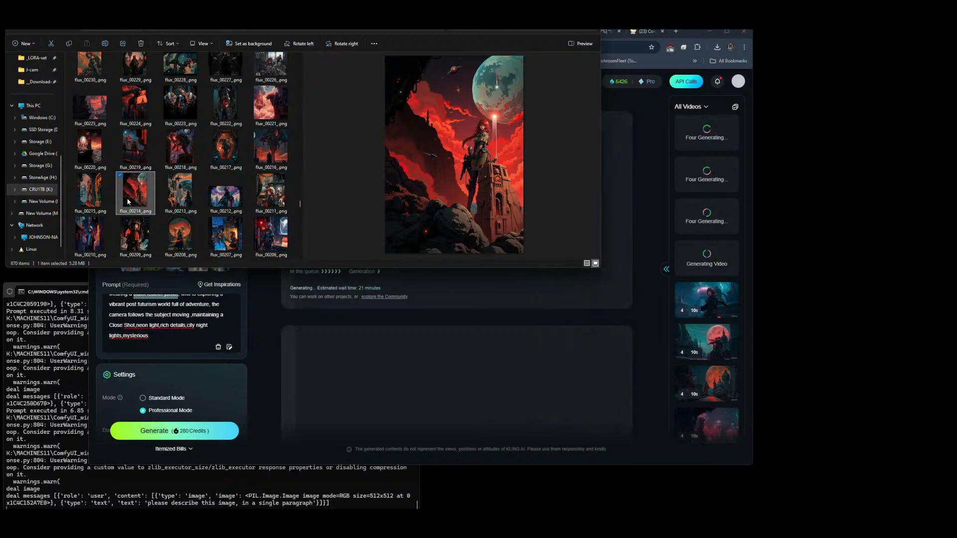
pyautogui.click(176, 197)
pyautogui.scroll(-5, 249, 238)
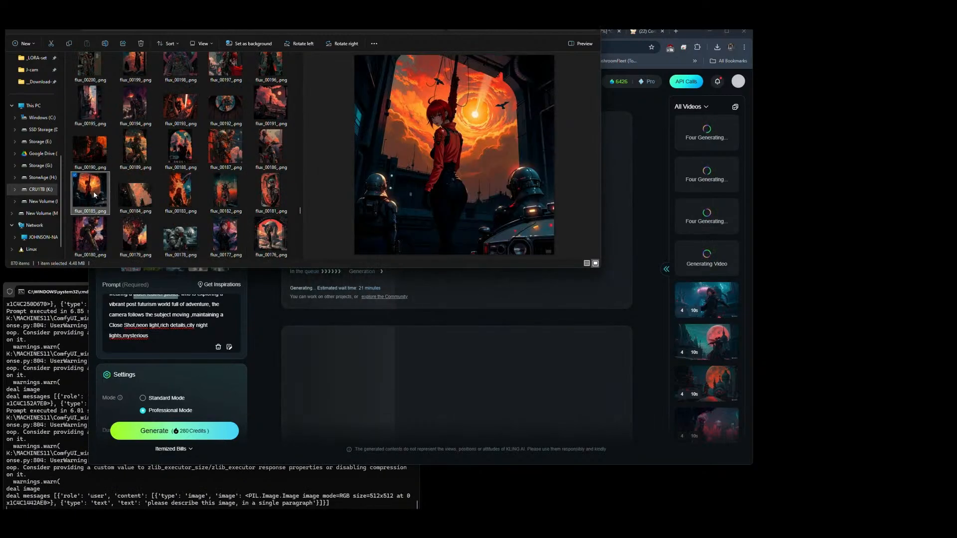
pyautogui.click(124, 195)
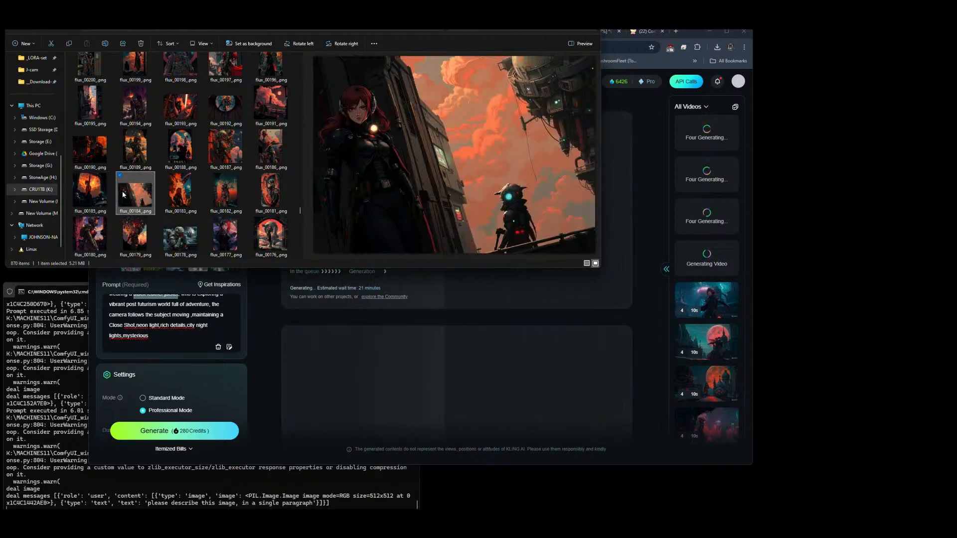
pyautogui.moveTo(126, 194); pyautogui.dragTo(193, 175)
# Step: Preview flux images between 00184 and 00119 in the image folder, looking for a third Elements reference image
pyautogui.hotkey('alt', 'Tab')
pyautogui.click(225, 192)
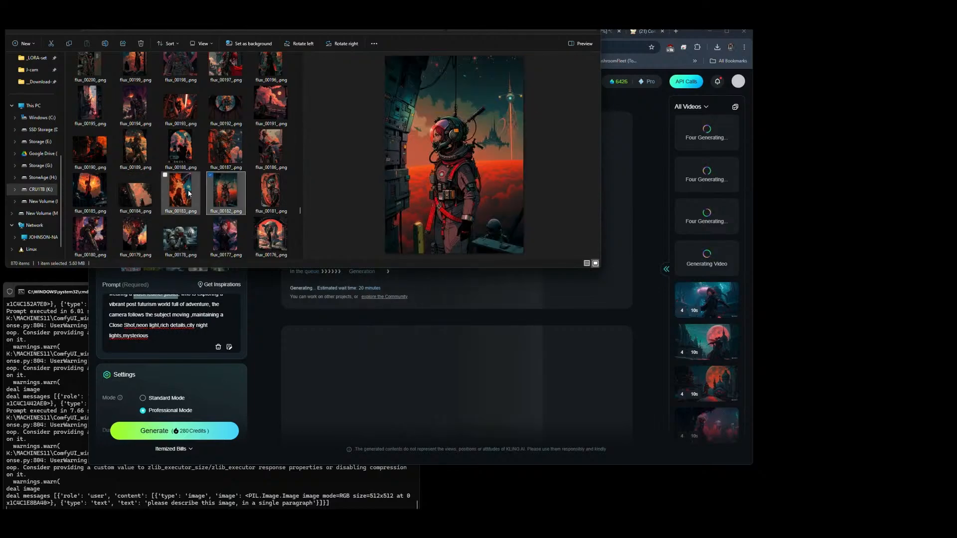
pyautogui.click(183, 193)
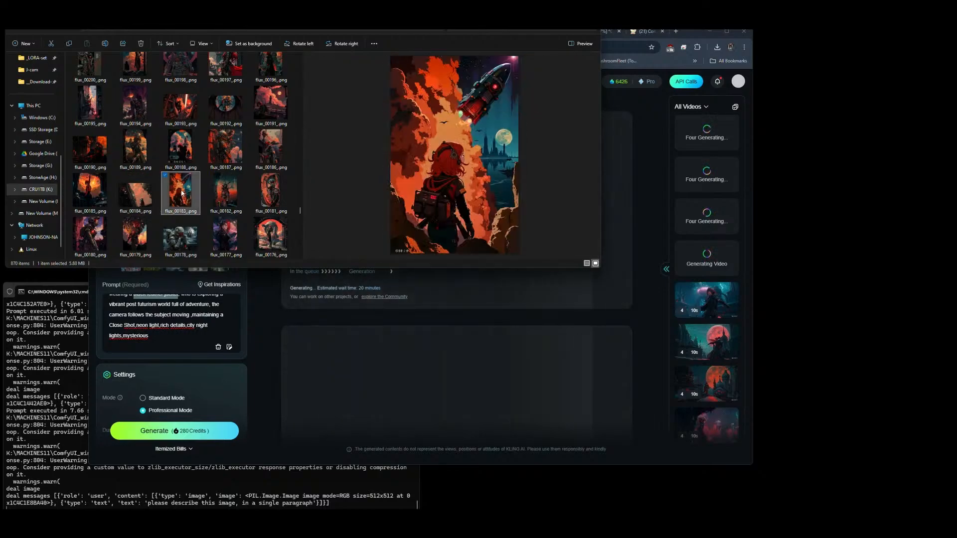
pyautogui.click(272, 197)
pyautogui.scroll(-3, 272, 197)
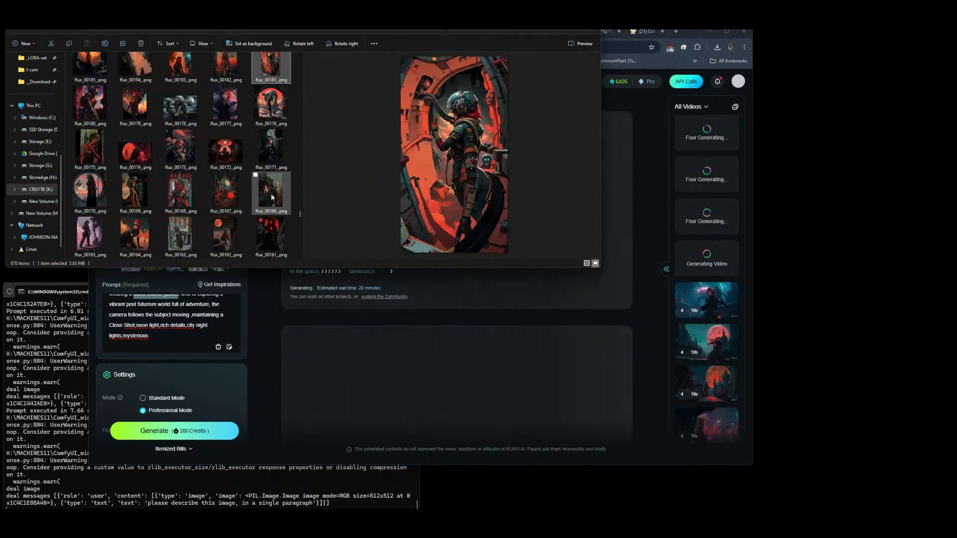
pyautogui.click(234, 234)
pyautogui.click(87, 240)
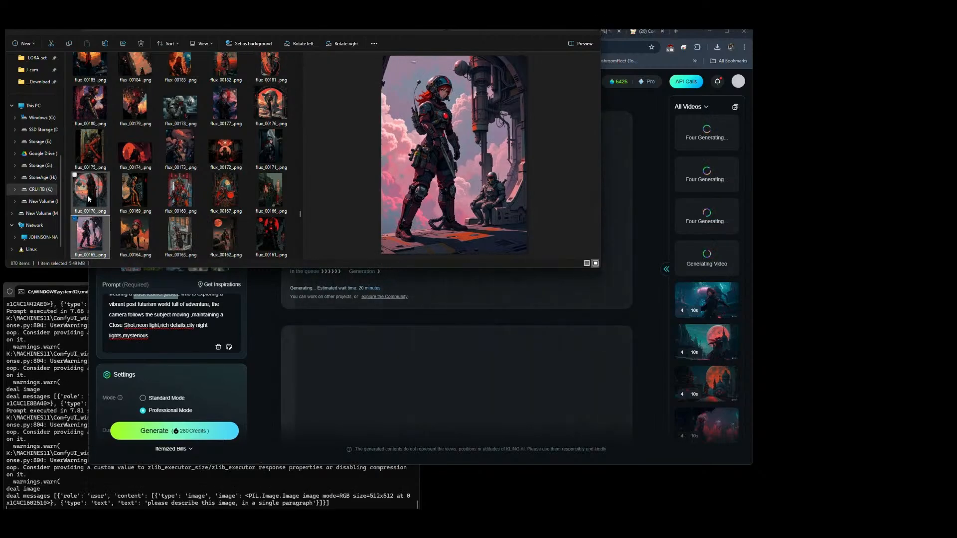
pyautogui.scroll(-5, 87, 195)
pyautogui.click(128, 162)
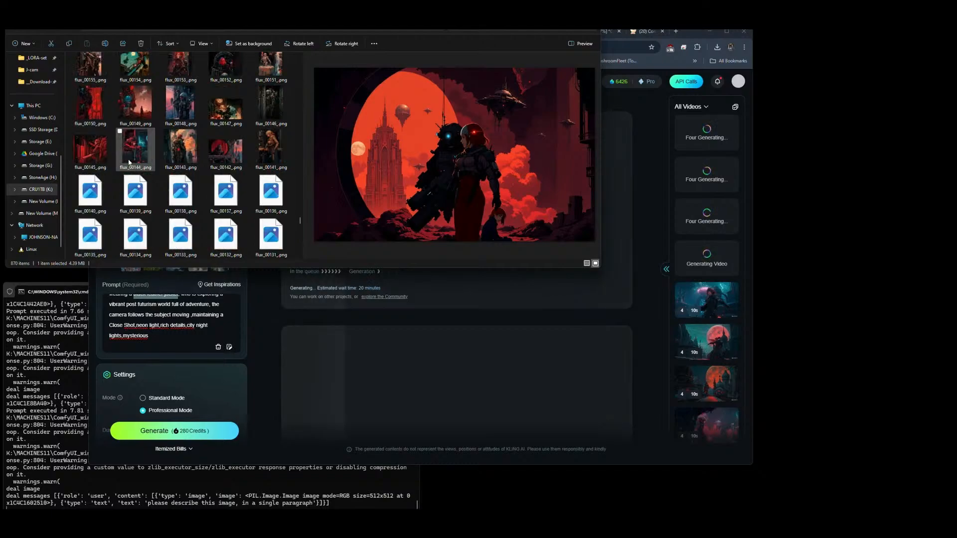
pyautogui.scroll(-3, 128, 162)
pyautogui.click(133, 244)
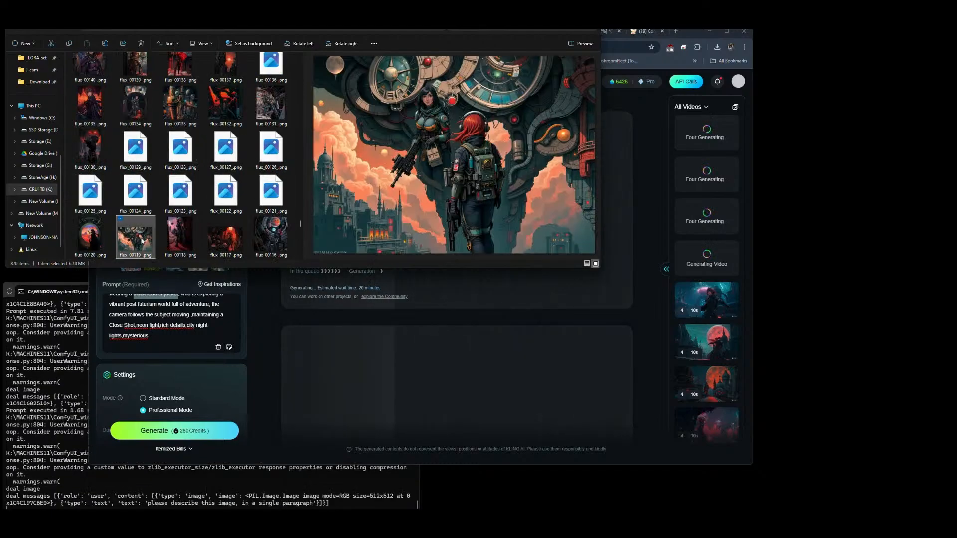
# Step: Preview older flux images, including 00117, 00122, 00092, 00097, 00098, 00052 and 00014, as further candidates for the third reference
pyautogui.click(223, 239)
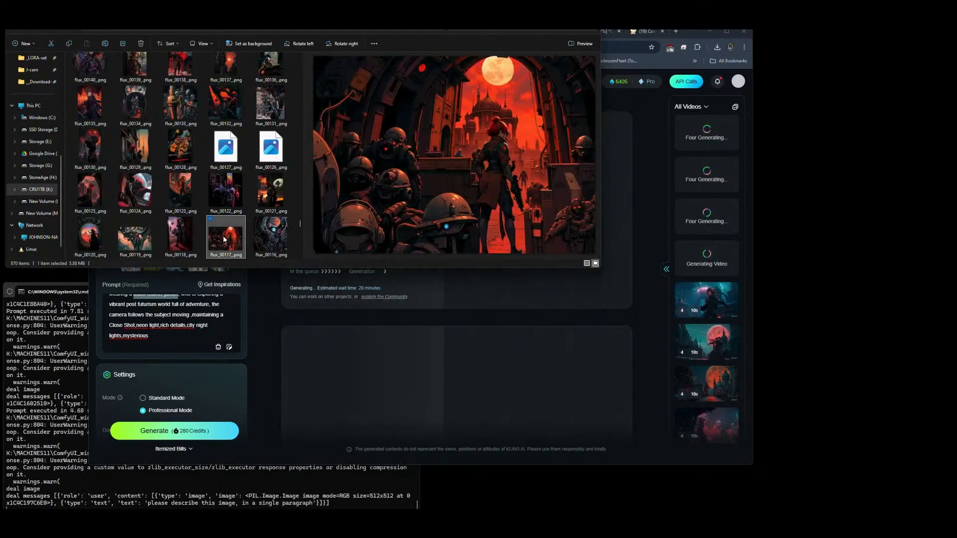
pyautogui.click(226, 195)
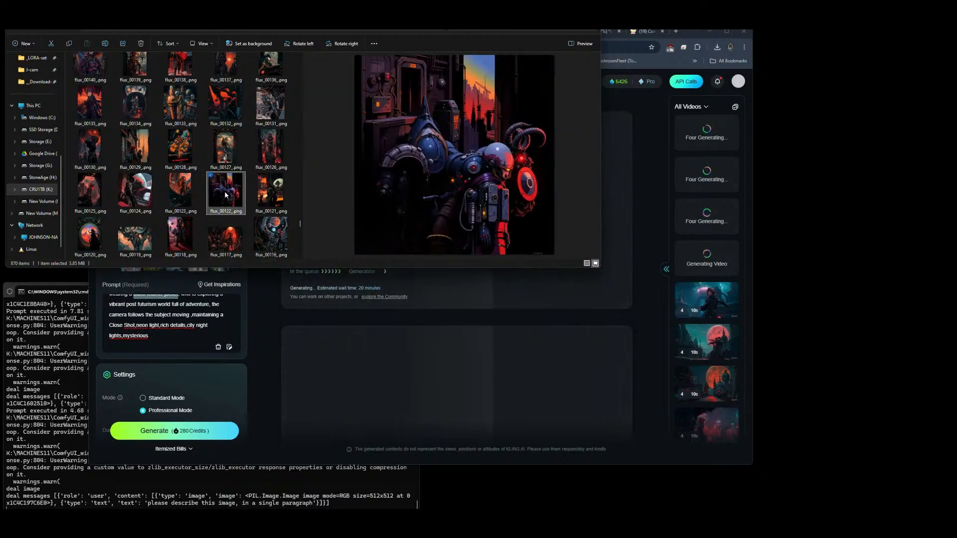
pyautogui.click(267, 148)
pyautogui.scroll(-2, 227, 152)
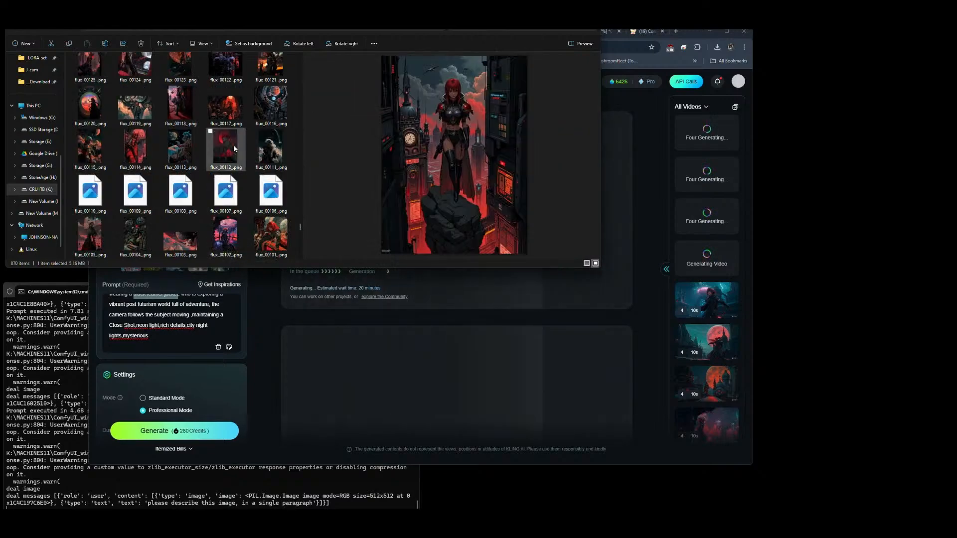
pyautogui.click(229, 202)
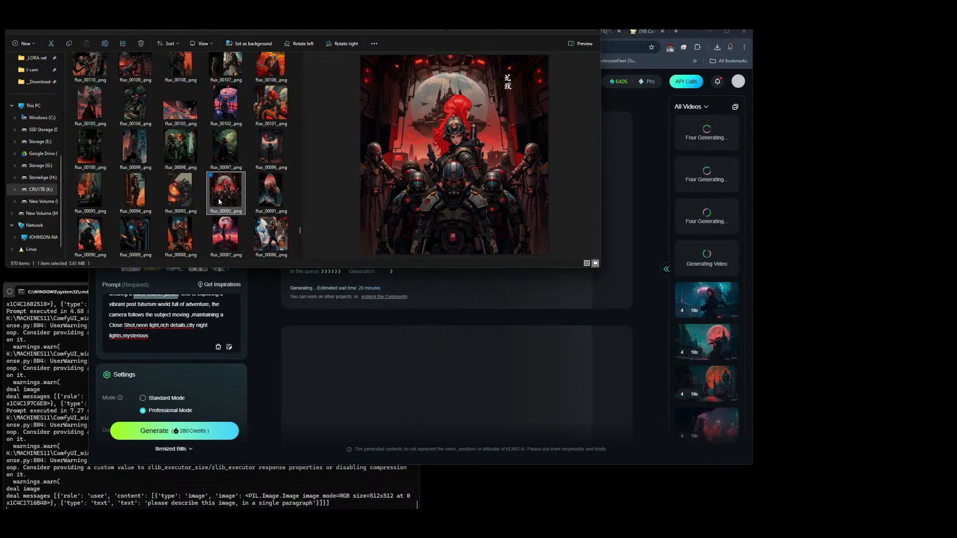
pyautogui.click(227, 157)
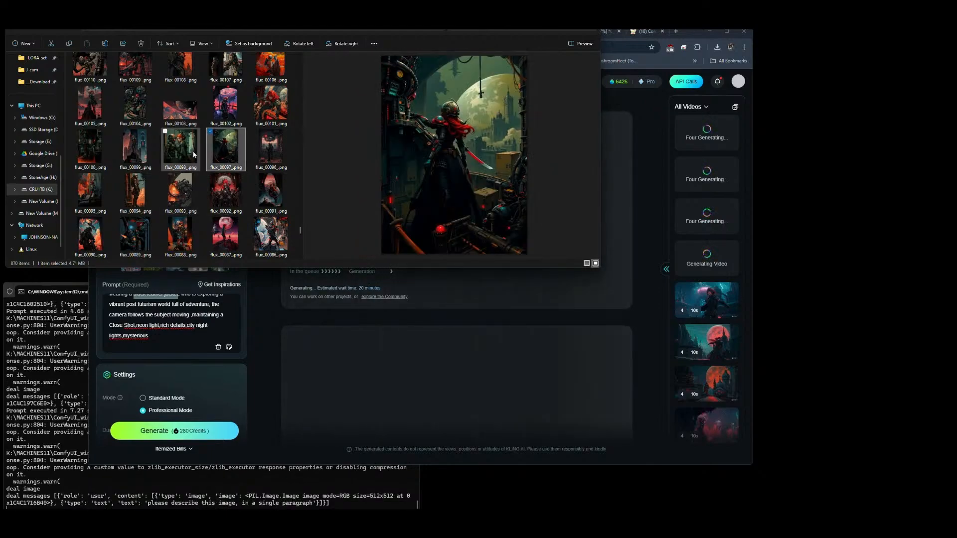
pyautogui.click(174, 153)
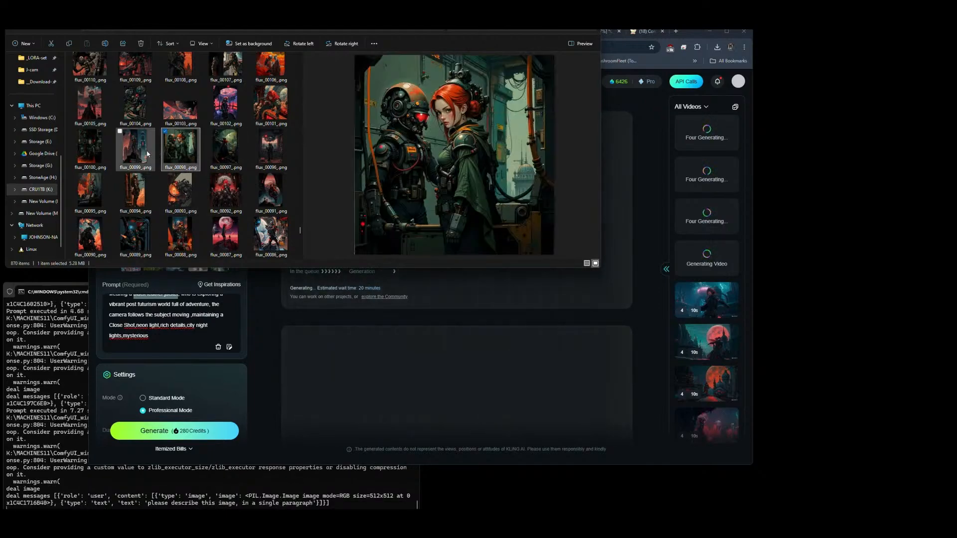
pyautogui.scroll(-5, 142, 153)
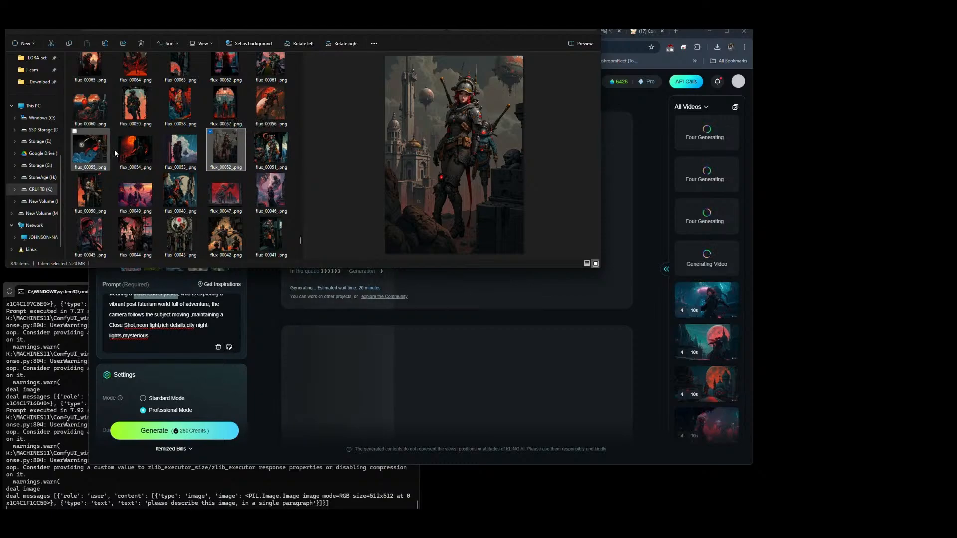
pyautogui.scroll(-5, 114, 153)
pyautogui.click(137, 156)
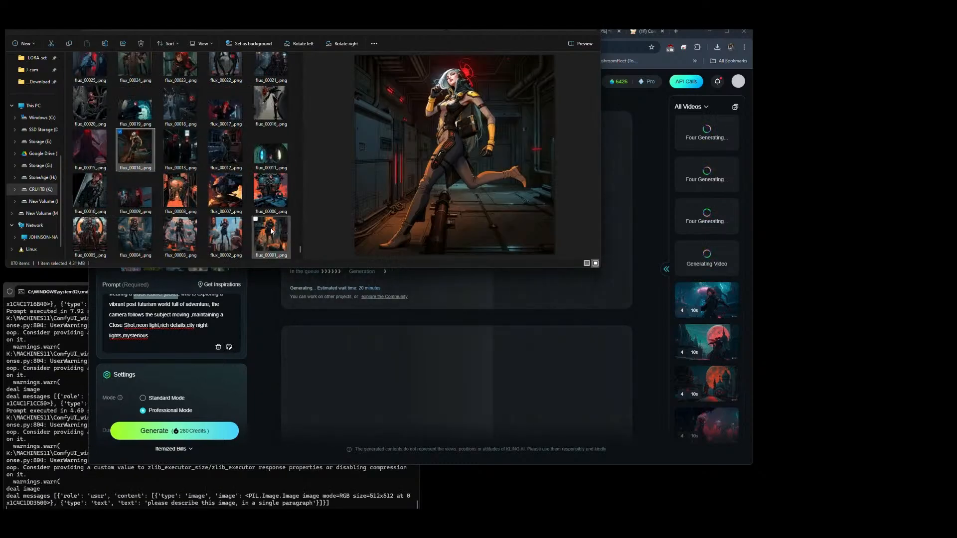
# Step: Find flux_00795_.png among the newer images and upload it as the third Elements reference image
pyautogui.moveTo(300, 248); pyautogui.dragTo(296, 70)
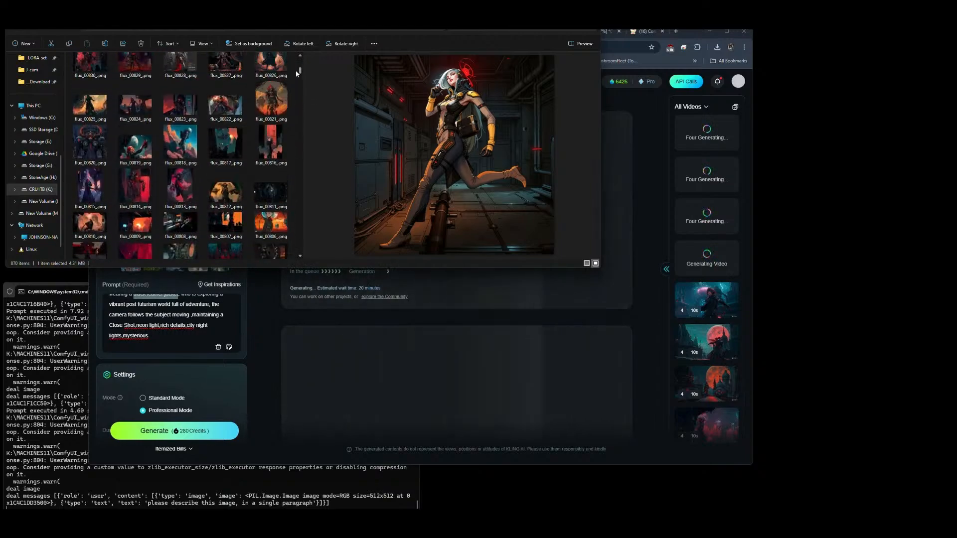
pyautogui.scroll(-3, 184, 134)
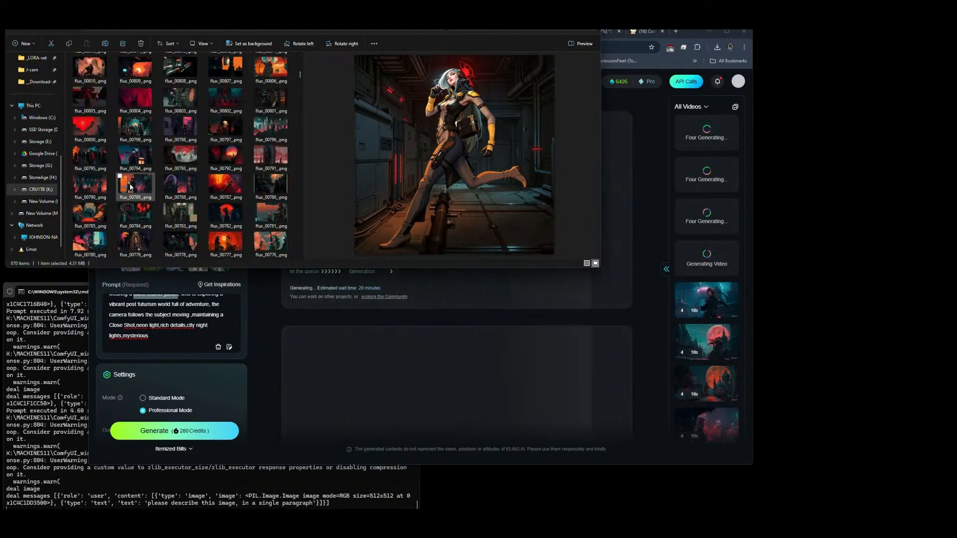
pyautogui.click(89, 158)
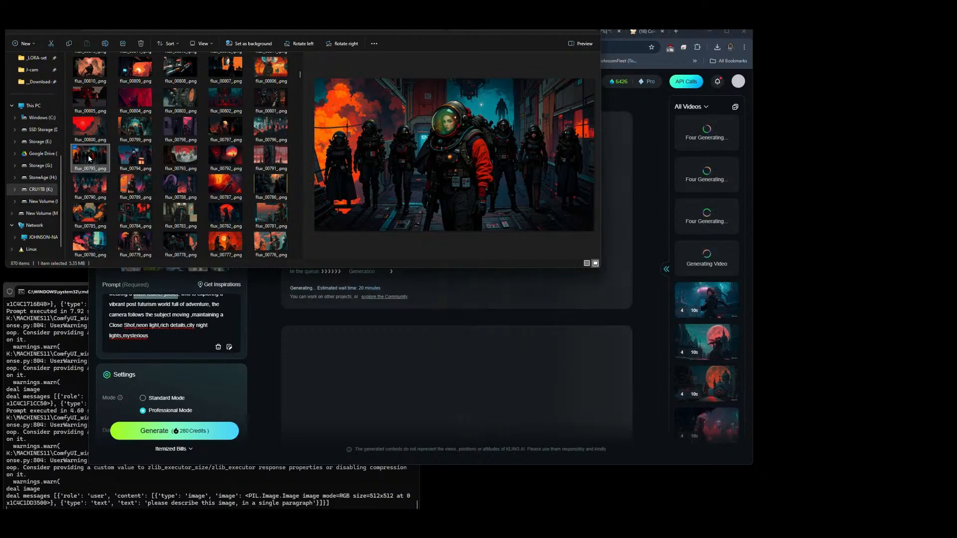
pyautogui.moveTo(89, 158); pyautogui.dragTo(199, 215)
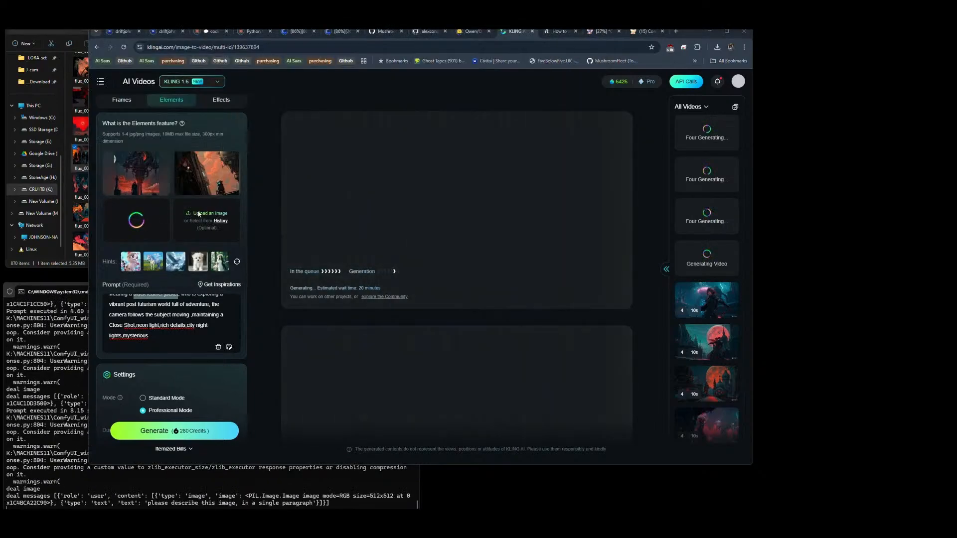
# Step: Compare flux images 00796, 00790, 00784, 00783, 00780, 00773, 00765 and 00764 as candidates for the fourth Elements reference
pyautogui.hotkey('alt', 'Tab')
pyautogui.click(268, 130)
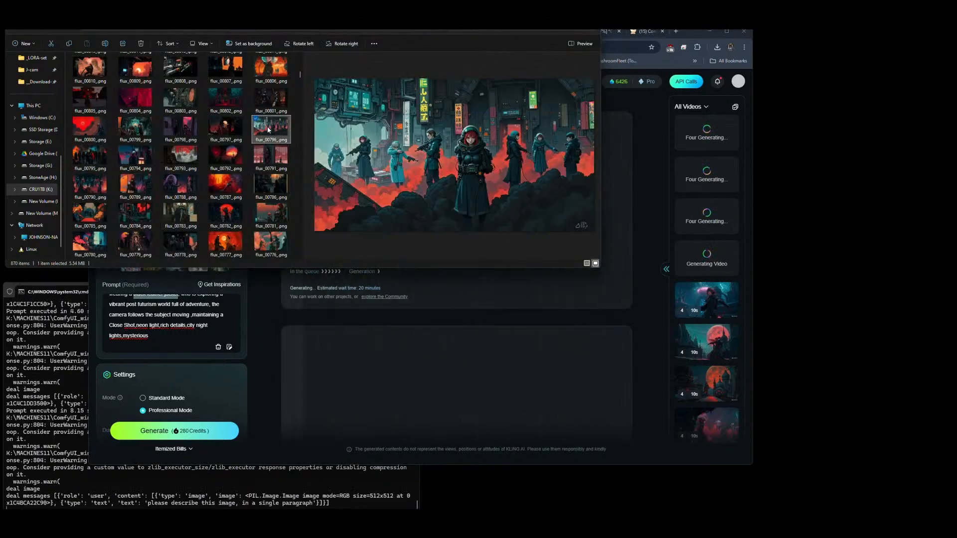
pyautogui.click(97, 187)
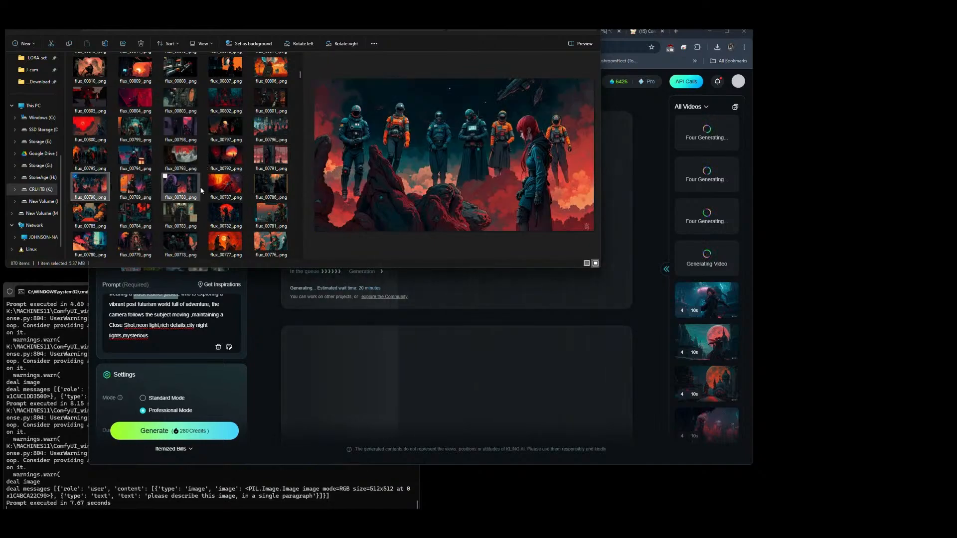
pyautogui.click(137, 185)
pyautogui.click(179, 213)
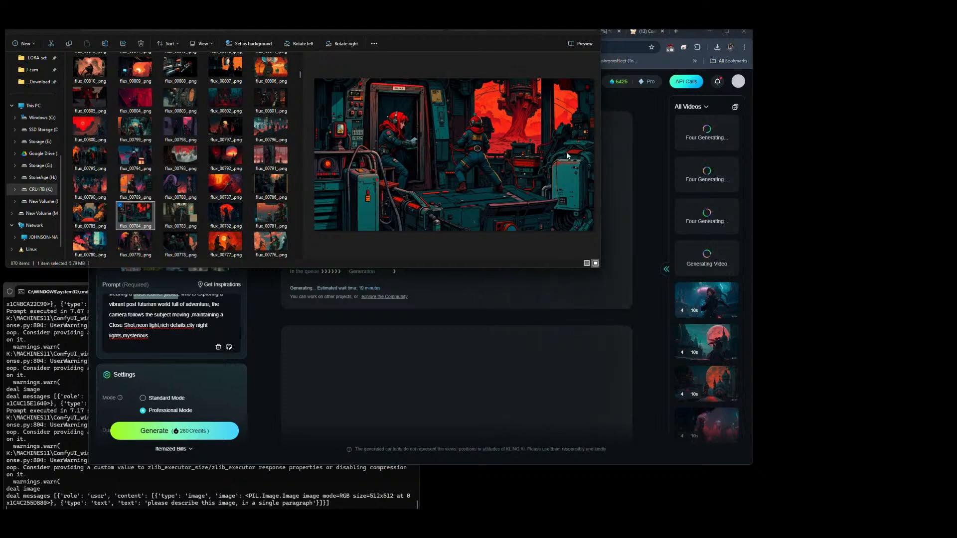
pyautogui.click(175, 216)
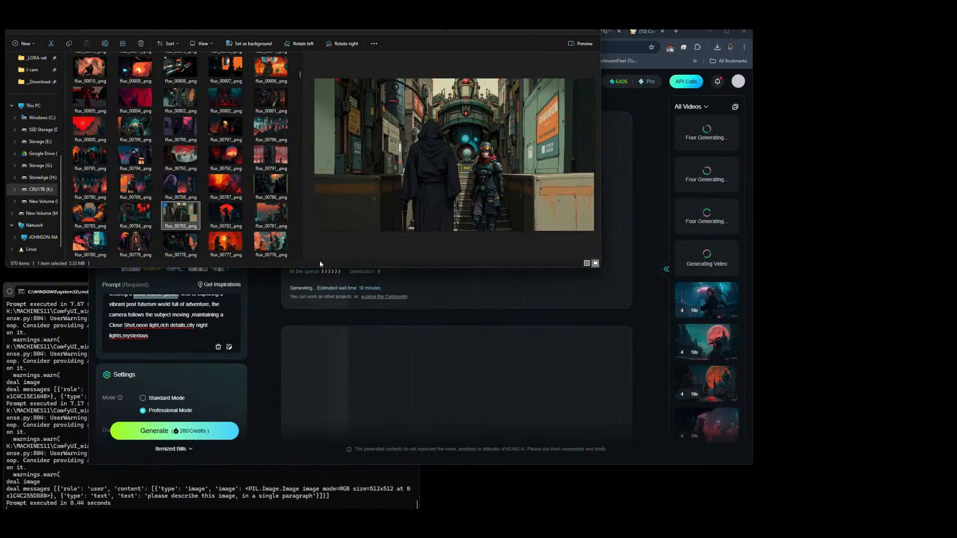
pyautogui.scroll(-3, 227, 190)
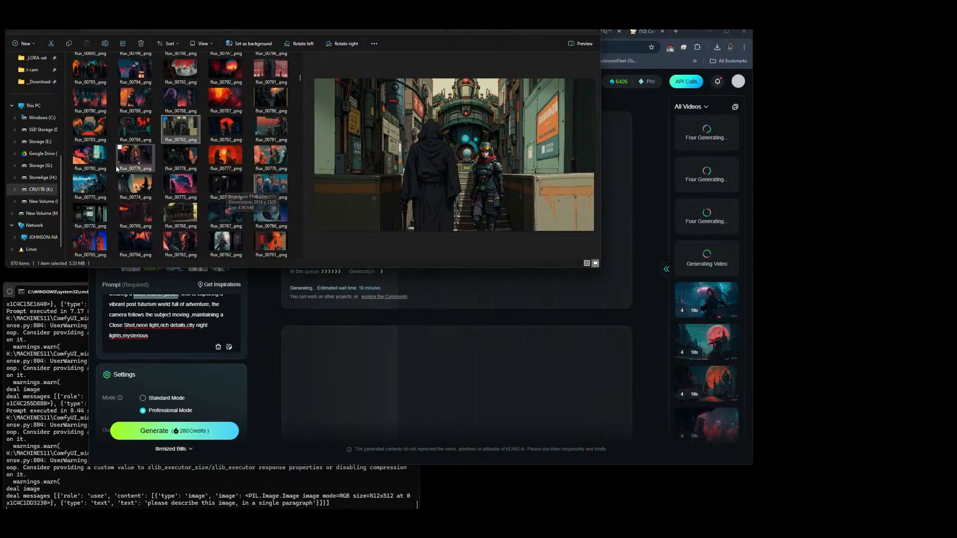
pyautogui.click(89, 158)
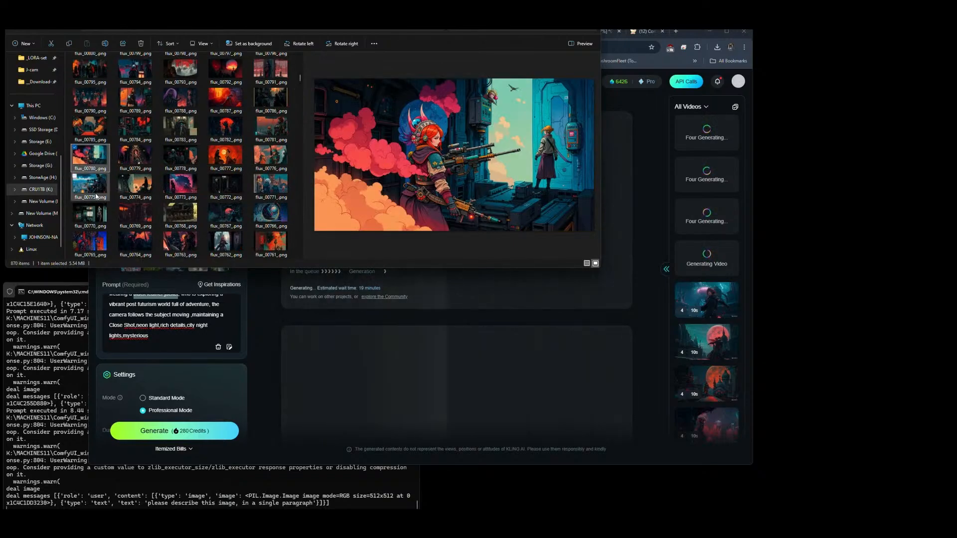
pyautogui.click(142, 162)
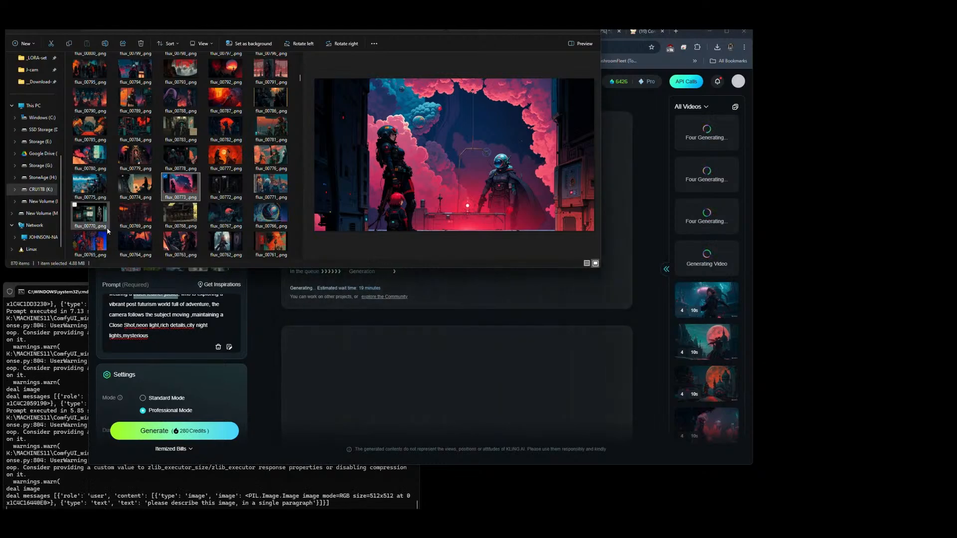
pyautogui.click(100, 242)
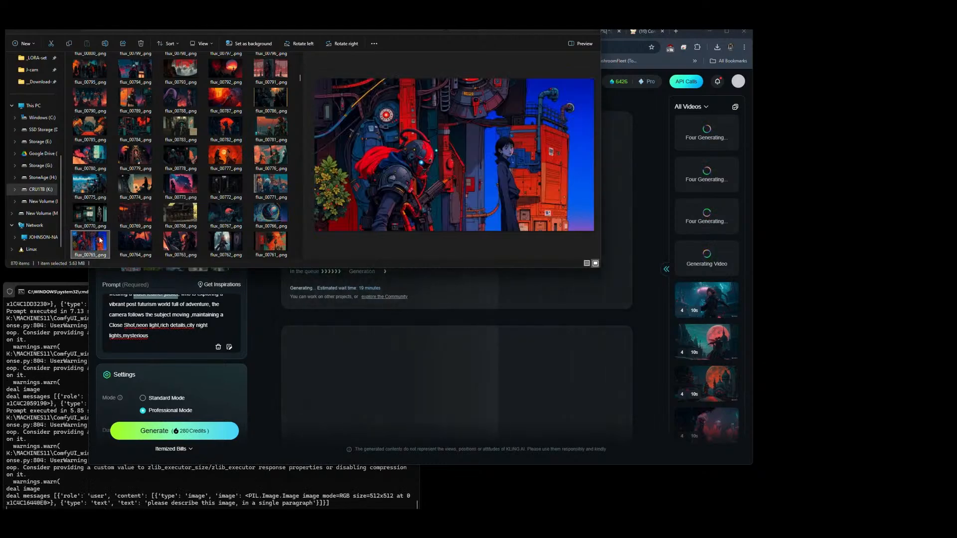
pyautogui.click(141, 238)
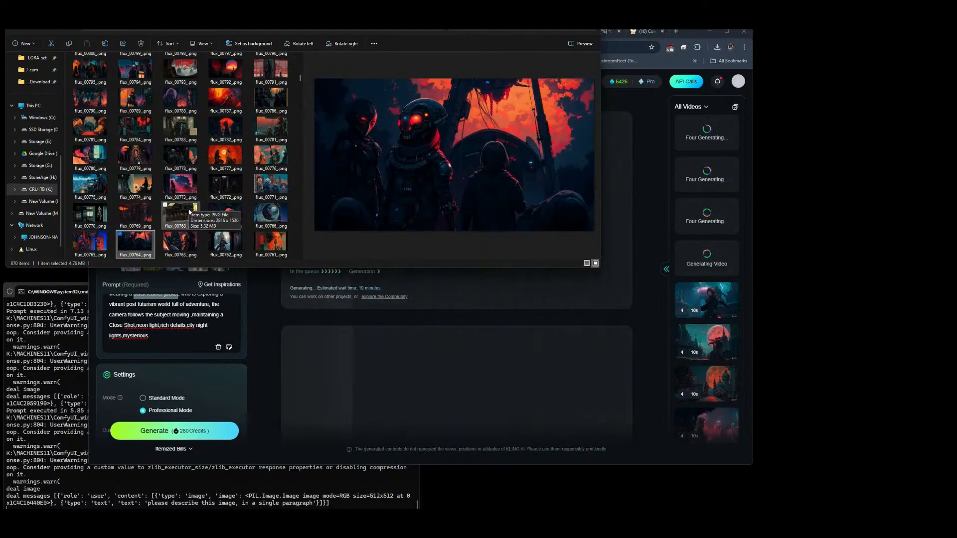
# Step: Preview flux images 00762 and 00761 and upload flux_00761_.png as the fourth Elements reference image
pyautogui.scroll(-3, 209, 189)
pyautogui.click(224, 159)
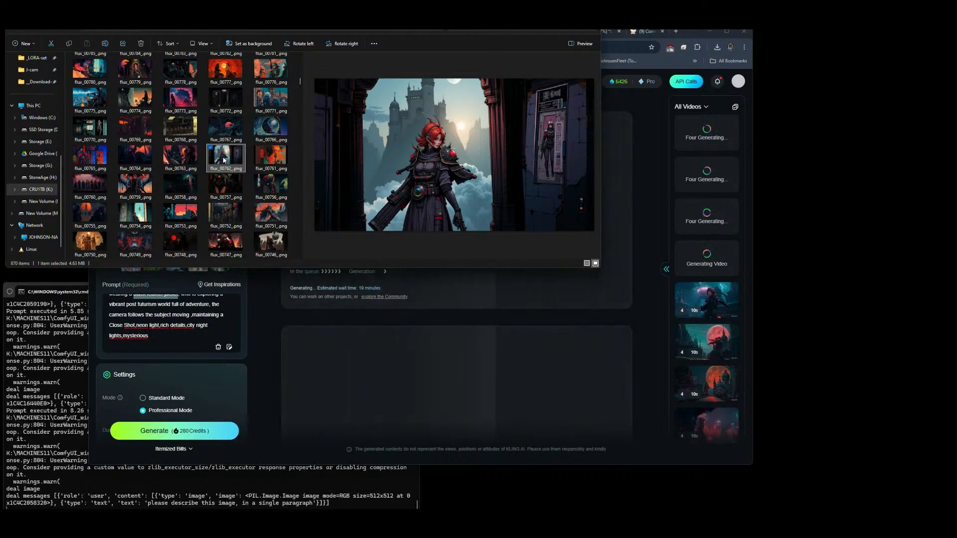
pyautogui.click(271, 155)
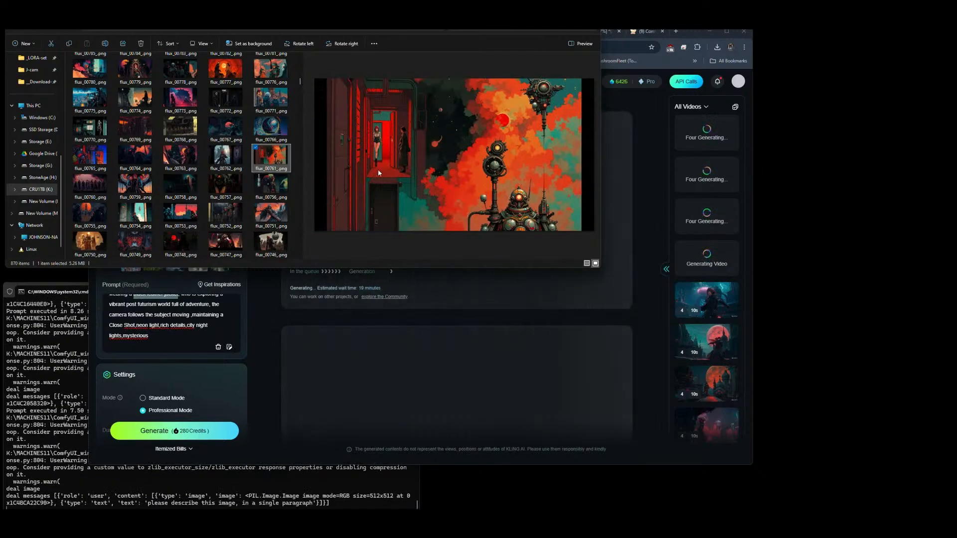
pyautogui.moveTo(272, 155); pyautogui.dragTo(199, 225)
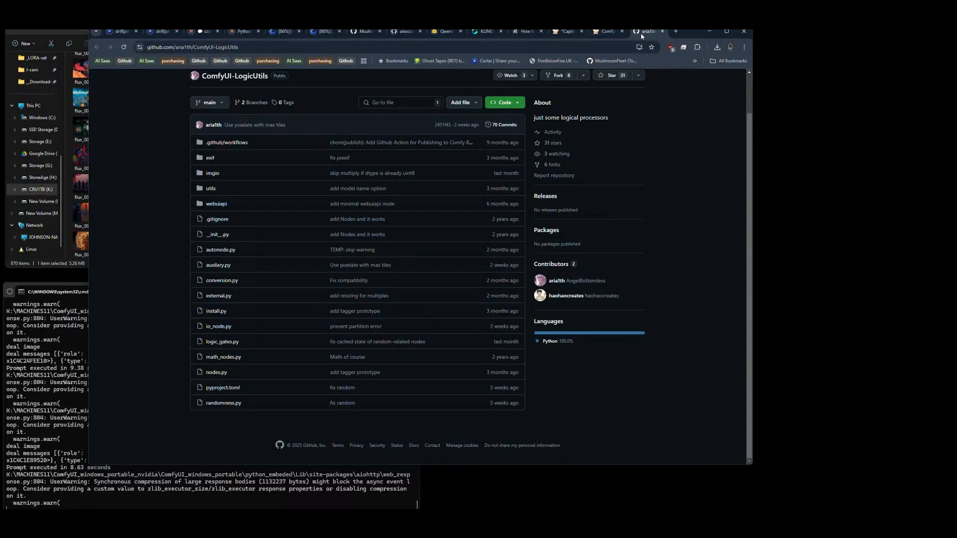
# Step: Close the ComfyUI-LogicUtils GitHub page and return to the Qwen2.5VL video captioner workflow in ComfyUI
pyautogui.click(662, 31)
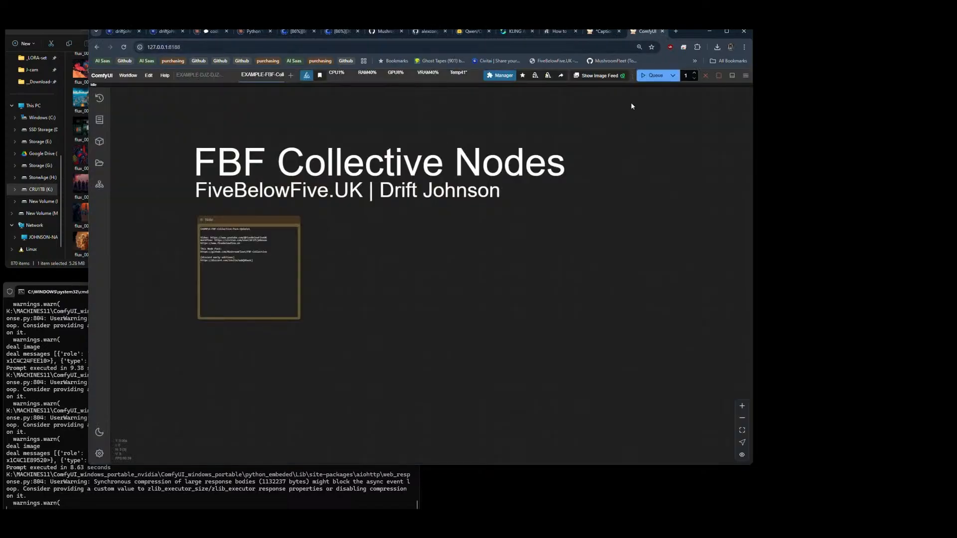
pyautogui.click(597, 33)
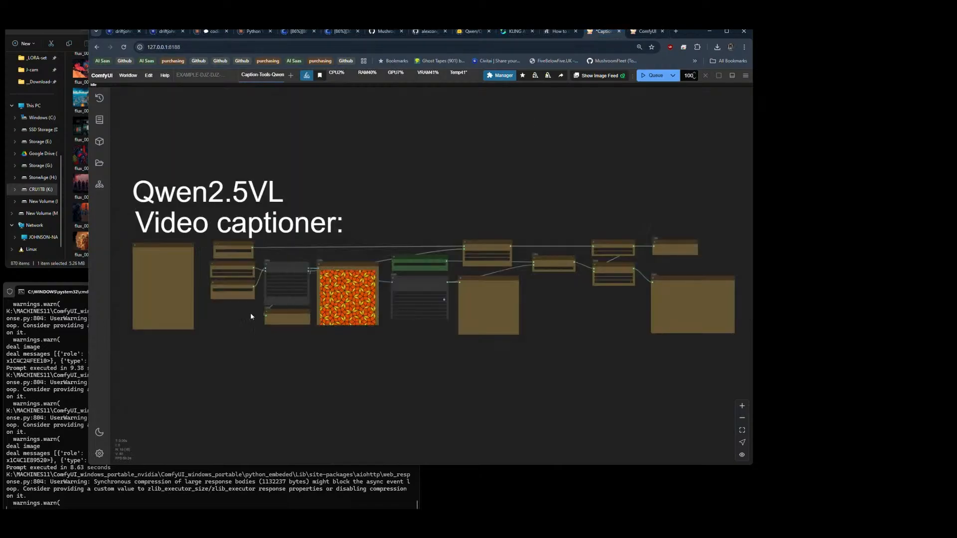
# Step: Switch to File Explorer and copy the flux image folder's address as text
pyautogui.click(76, 265)
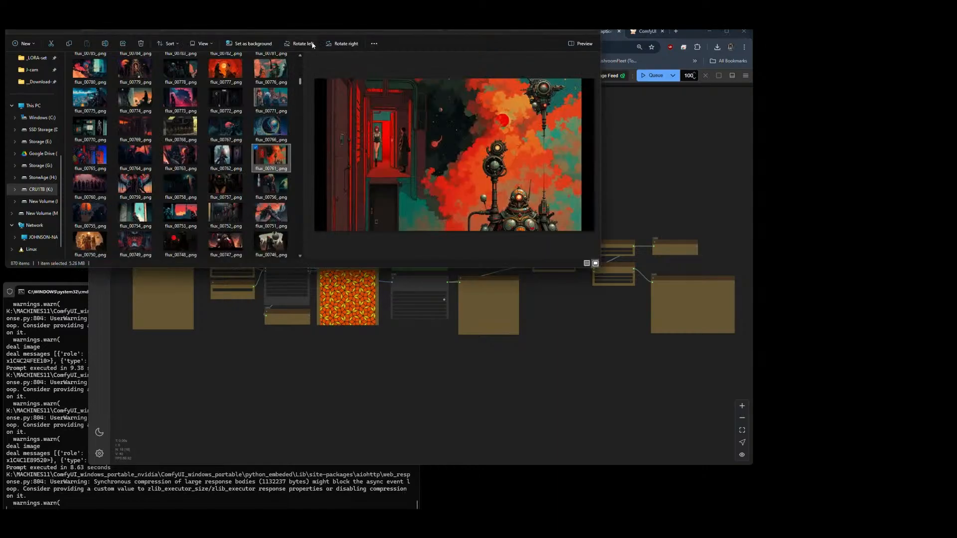
pyautogui.click(314, 11)
pyautogui.click(301, 30)
pyautogui.rightClick(212, 29)
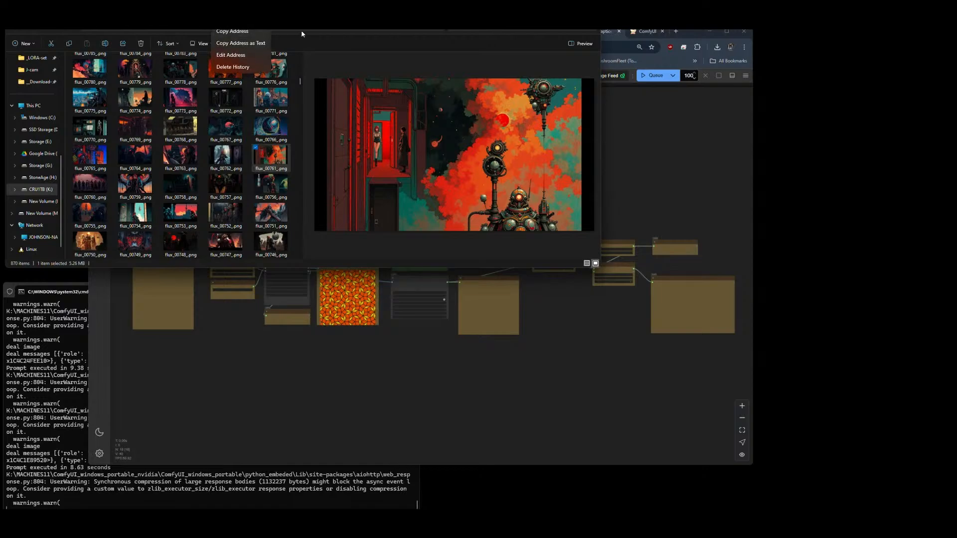
pyautogui.rightClick(226, 11)
pyautogui.click(250, 45)
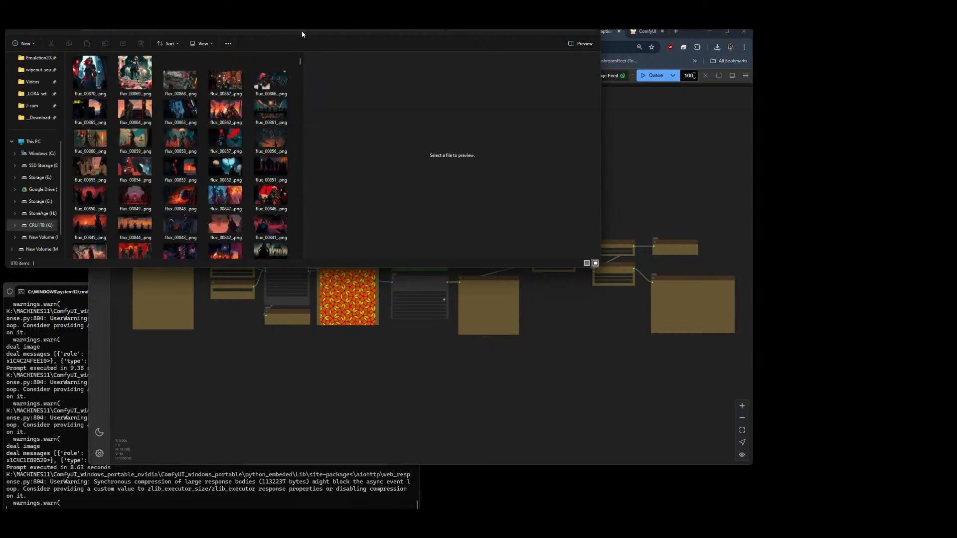
# Step: Find the Qwen2.5VL caption text files in the Genesis subfolder of the qwen25VL output folder
pyautogui.click(214, 23)
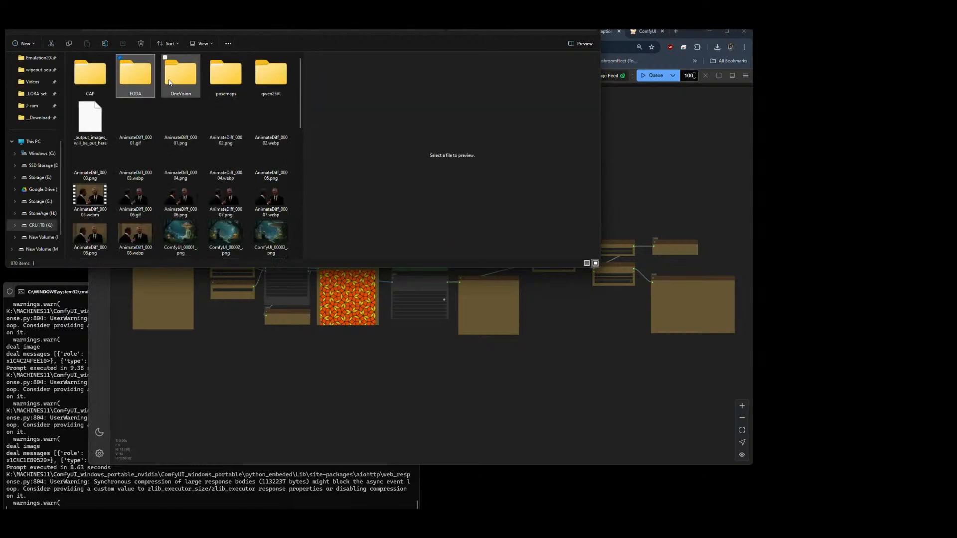
pyautogui.doubleClick(90, 79)
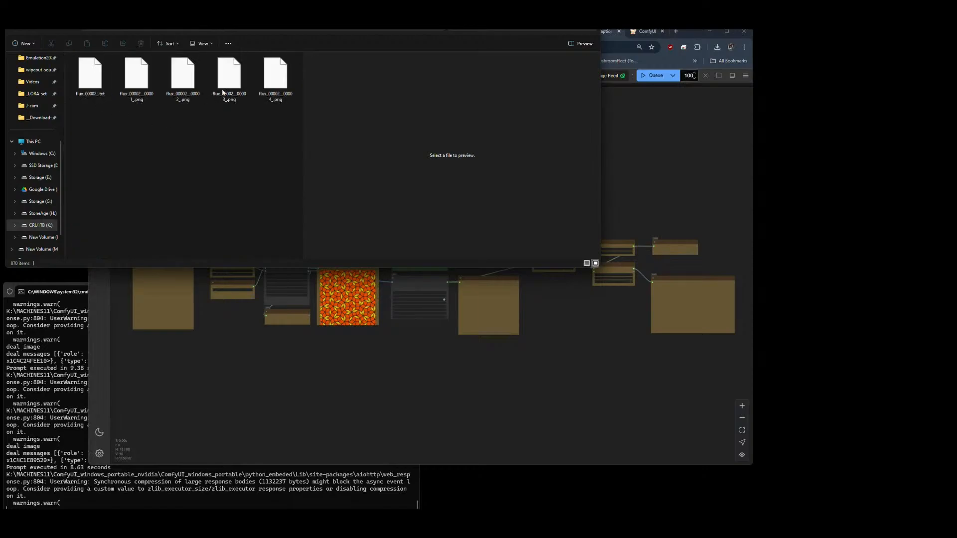
pyautogui.click(243, 23)
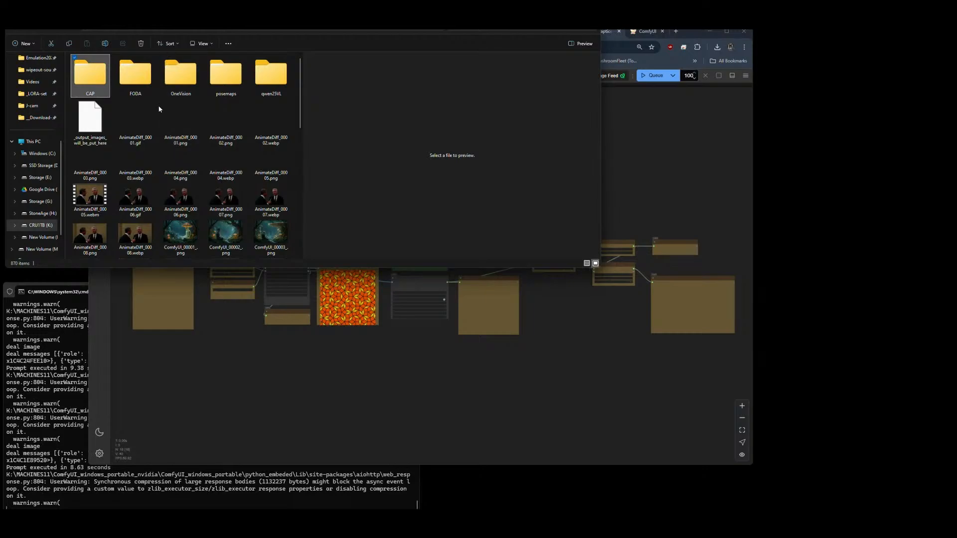
pyautogui.doubleClick(271, 75)
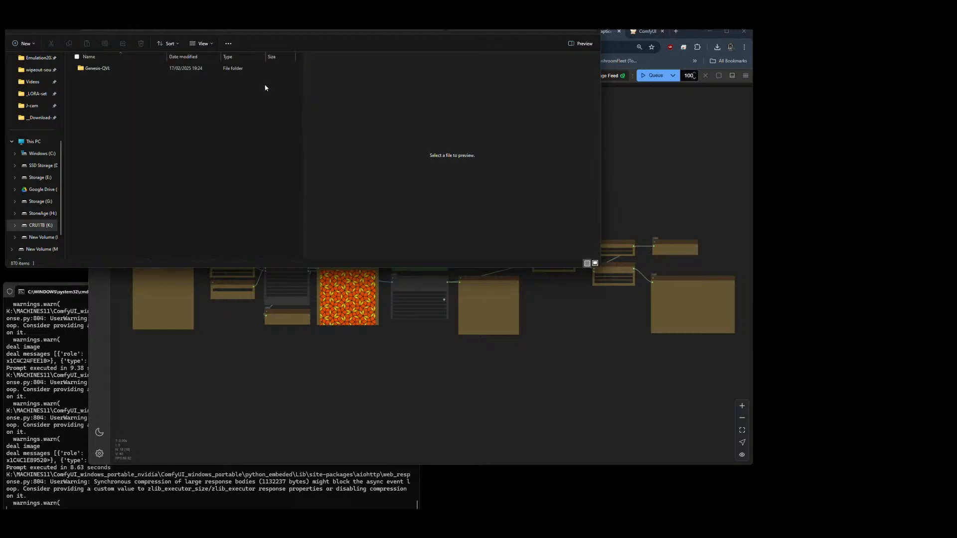
pyautogui.doubleClick(99, 71)
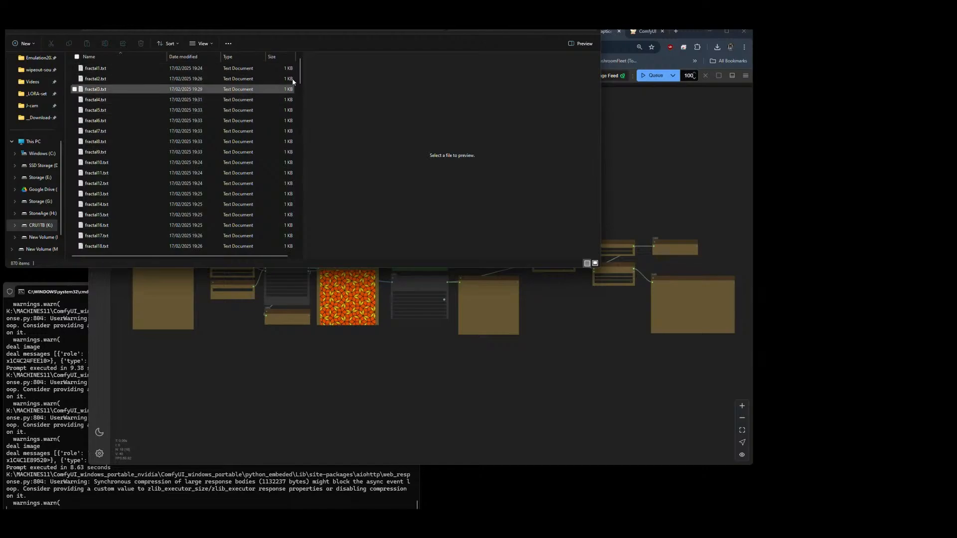
pyautogui.moveTo(300, 70); pyautogui.dragTo(300, 236)
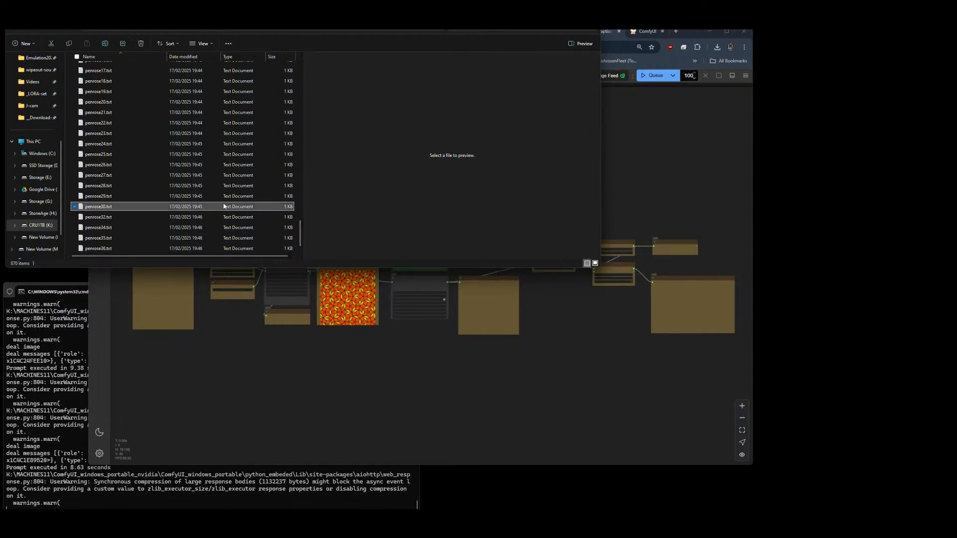
# Step: Copy all the caption text files from the Genesis caption folder into the genesis2 folder of fractal and penrose images
pyautogui.hotkey('ctrl', 'a')
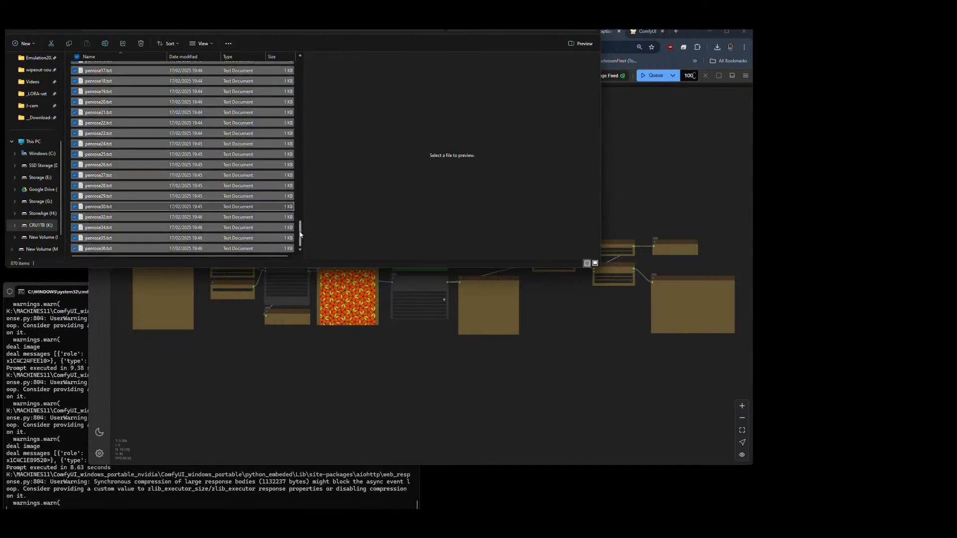
pyautogui.press('Delete')
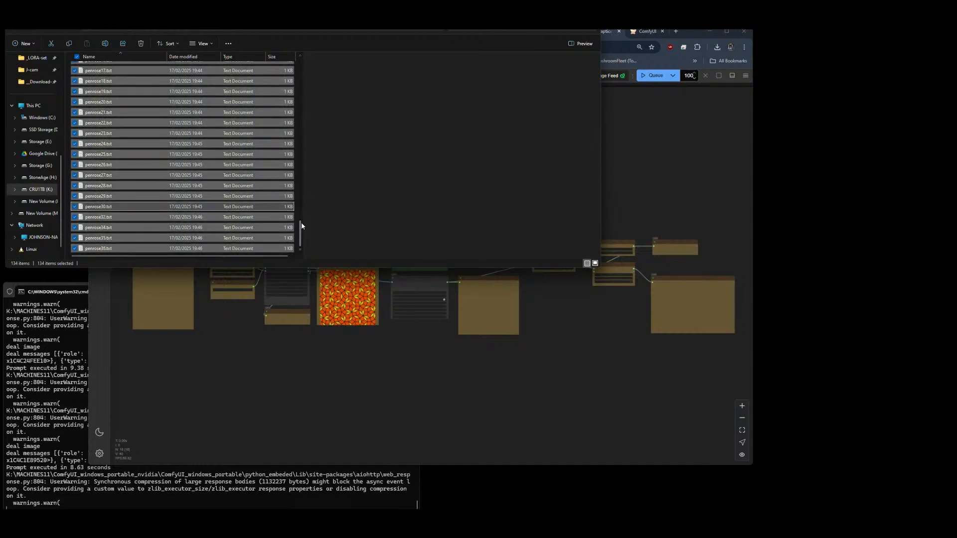
pyautogui.click(215, 185)
pyautogui.hotkey('ctrl', 'a')
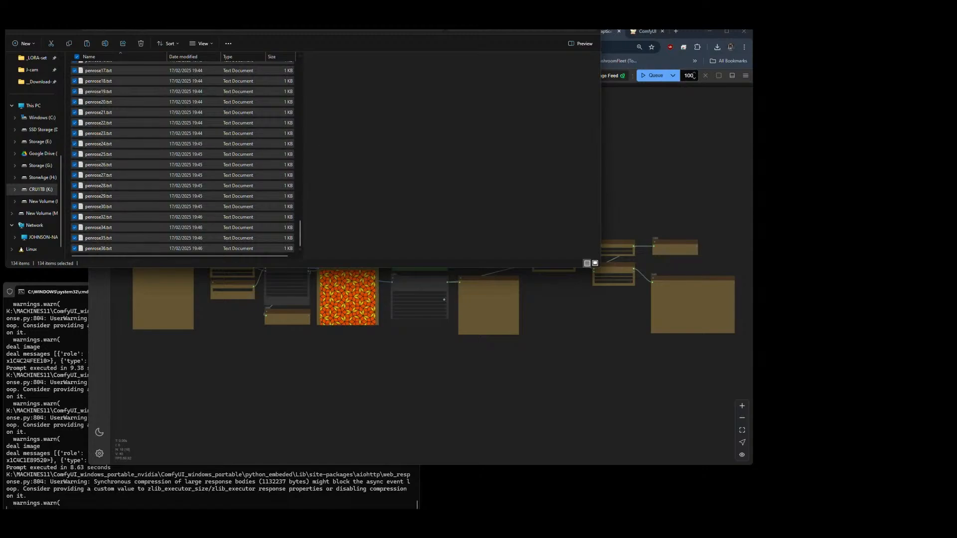
pyautogui.hotkey('ctrl', 'Tab')
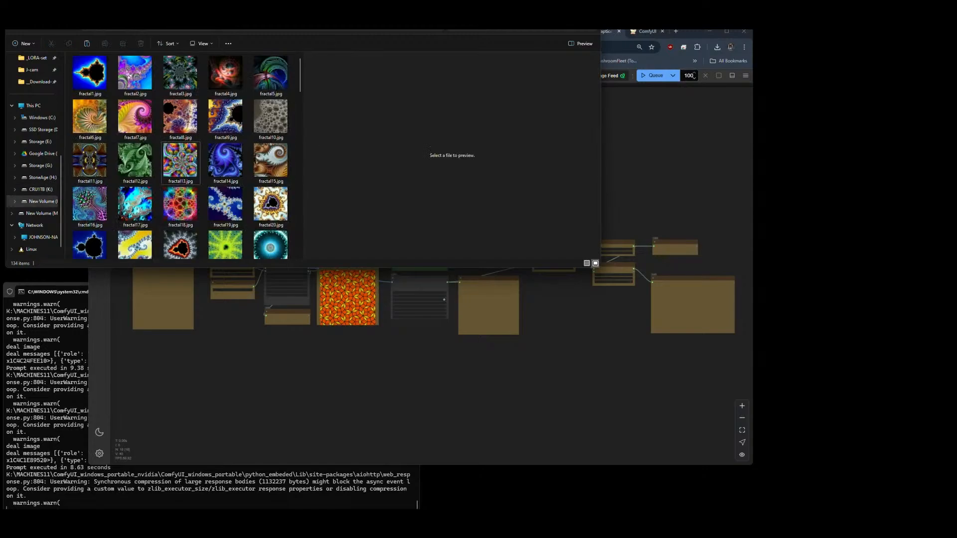
pyautogui.hotkey('ctrl', 'Tab')
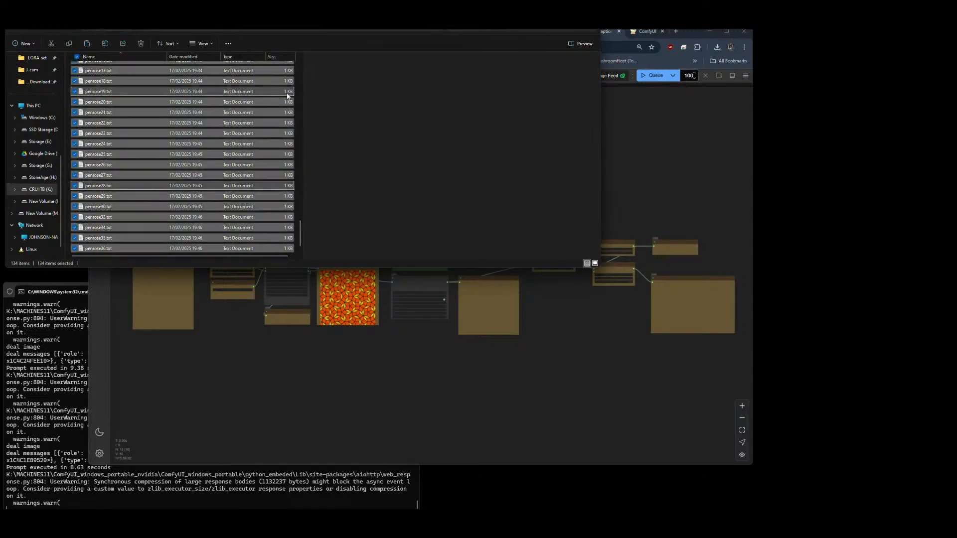
pyautogui.hotkey('ctrl', 'Tab')
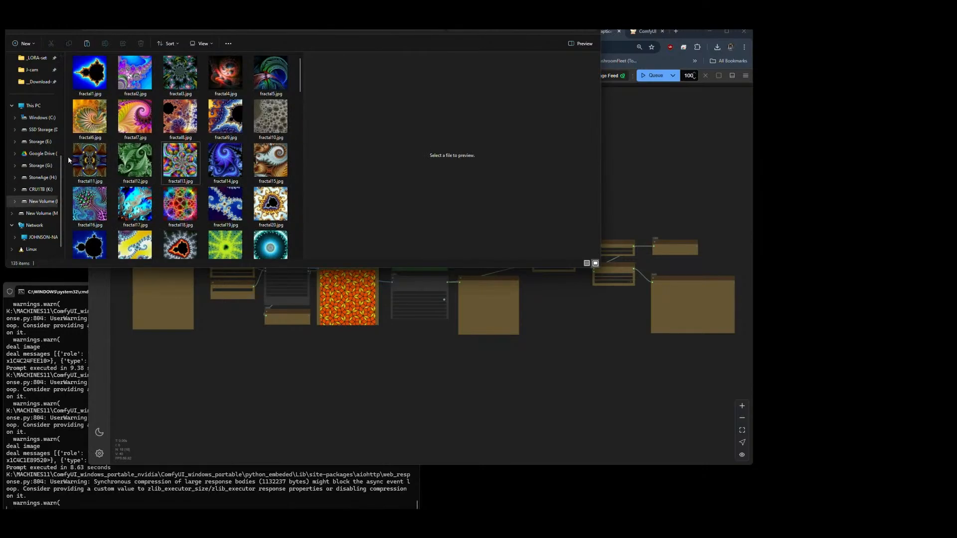
pyautogui.hotkey('ctrl', 'v')
pyautogui.hotkey('ctrl', 'Tab')
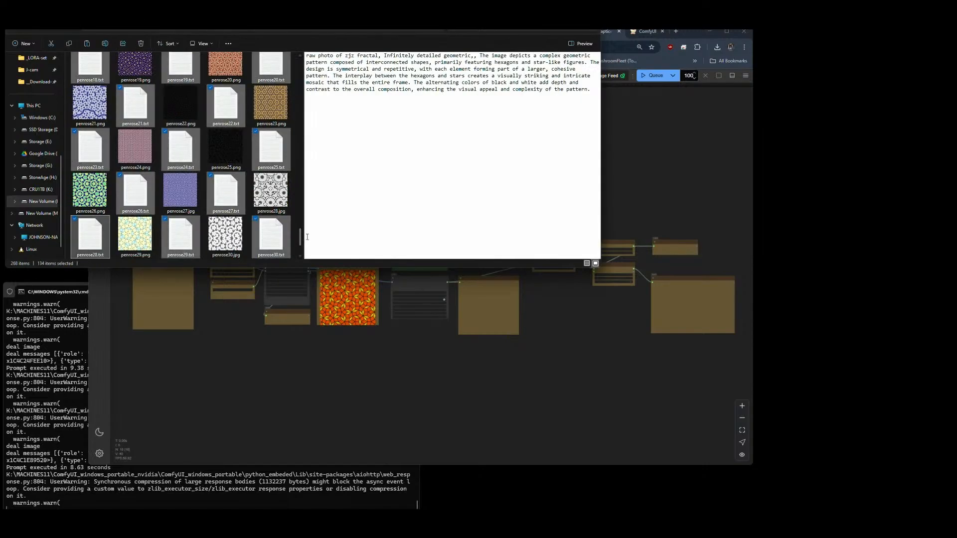
# Step: Widen the file list and check that the fractal and penrose images are paired with matching caption text files
pyautogui.scroll(-2, 299, 242)
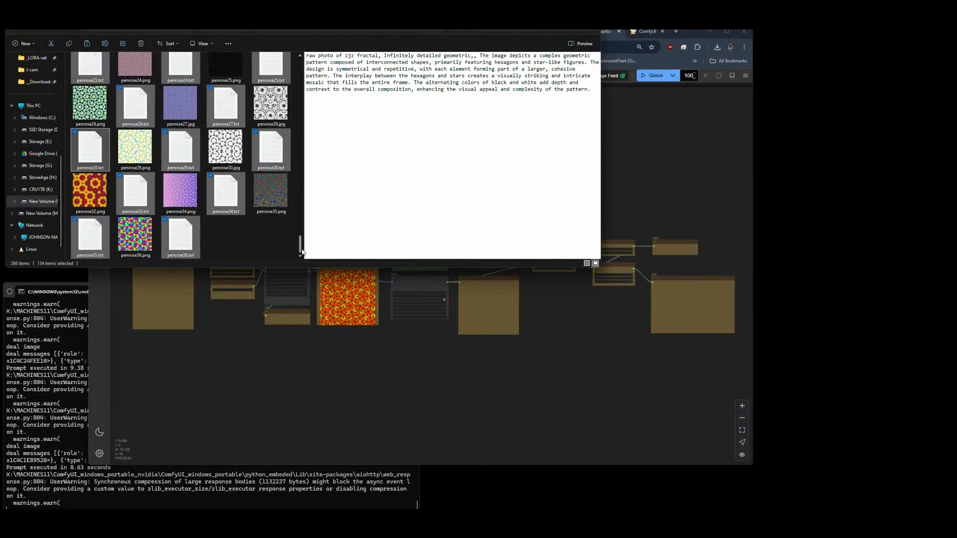
pyautogui.moveTo(302, 251); pyautogui.dragTo(309, 69)
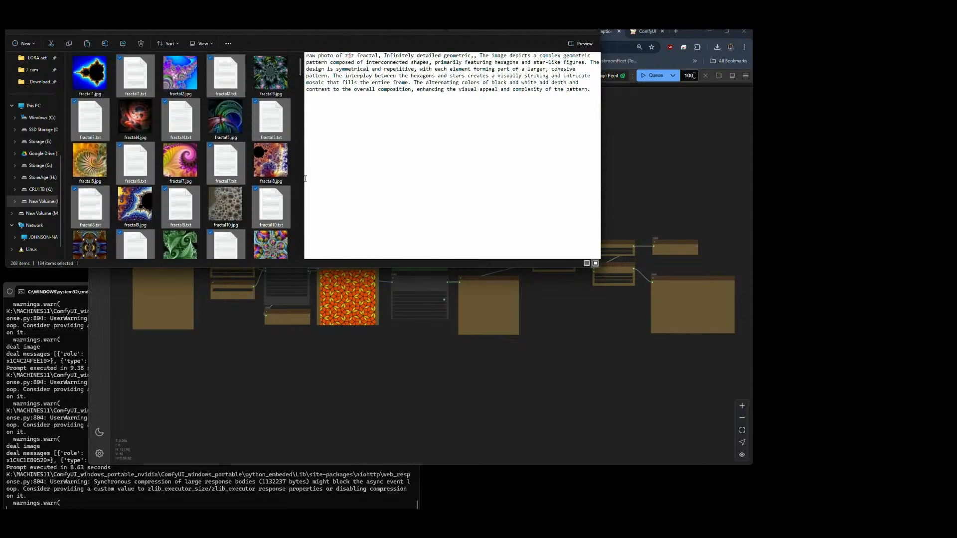
pyautogui.moveTo(304, 178); pyautogui.dragTo(427, 181)
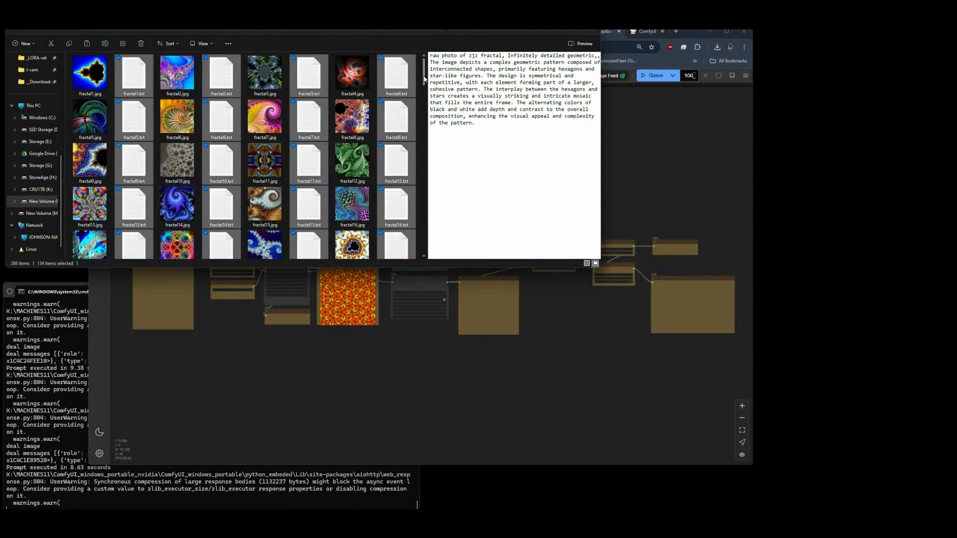
pyautogui.moveTo(424, 78); pyautogui.dragTo(433, 263)
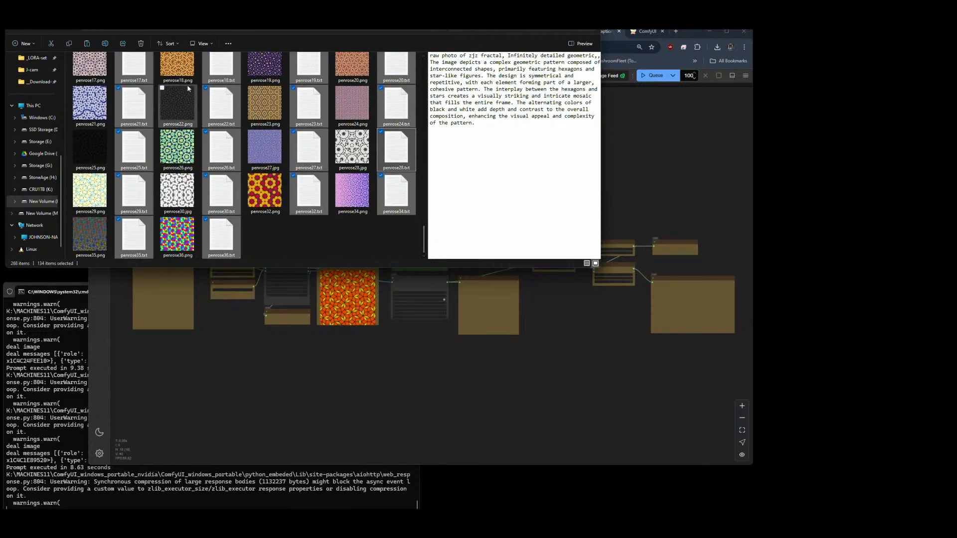
pyautogui.click(276, 235)
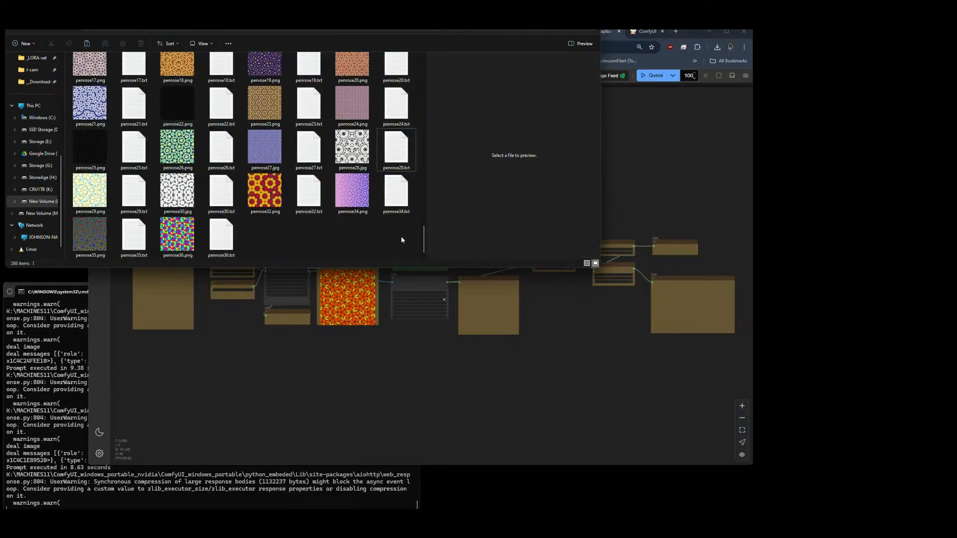
pyautogui.moveTo(424, 243)
pyautogui.mouseDown()
pyautogui.moveTo(432, 65)
pyautogui.moveTo(427, 242)
pyautogui.mouseUp()
# Step: Compress the captioned genesis2 dataset folder into a ZIP archive
pyautogui.rightClick(92, 69)
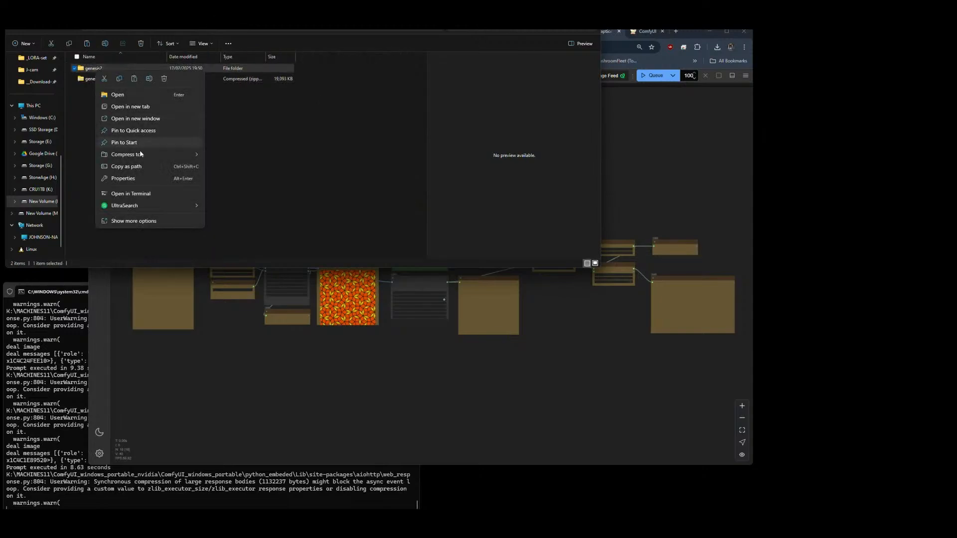
pyautogui.moveTo(141, 155)
pyautogui.click(273, 172)
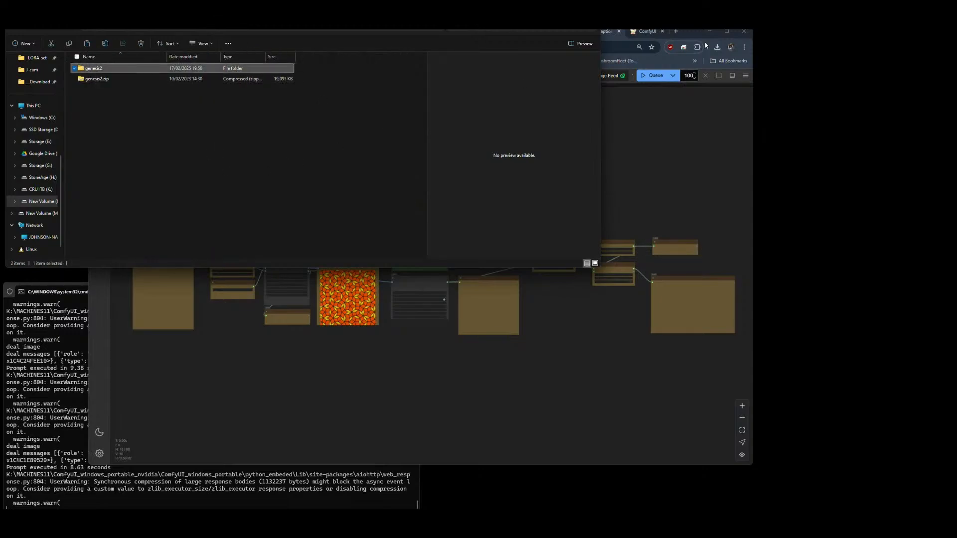
# Step: Switch to the browser and open civitai.com in a new tab
pyautogui.click(689, 31)
pyautogui.click(676, 31)
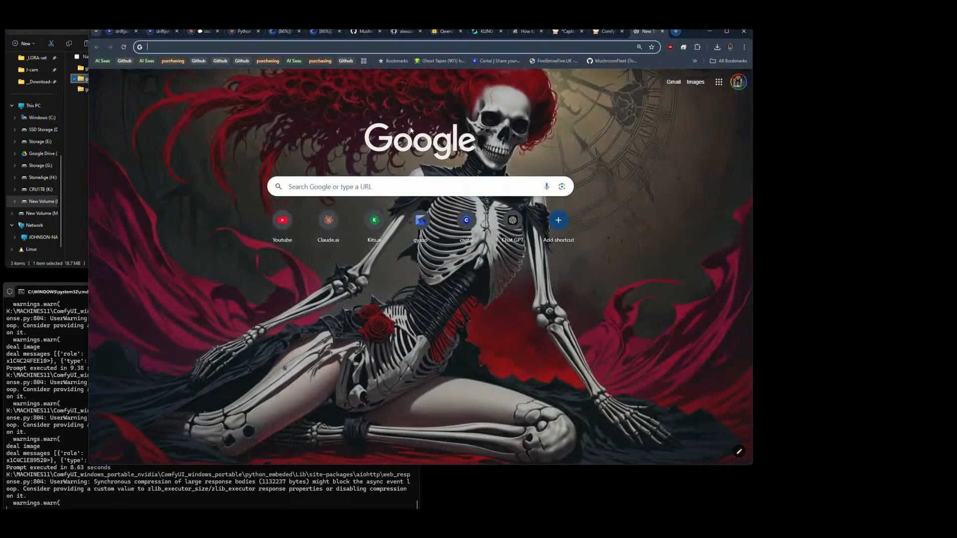
pyautogui.write('civitai.com')
pyautogui.press('Return')
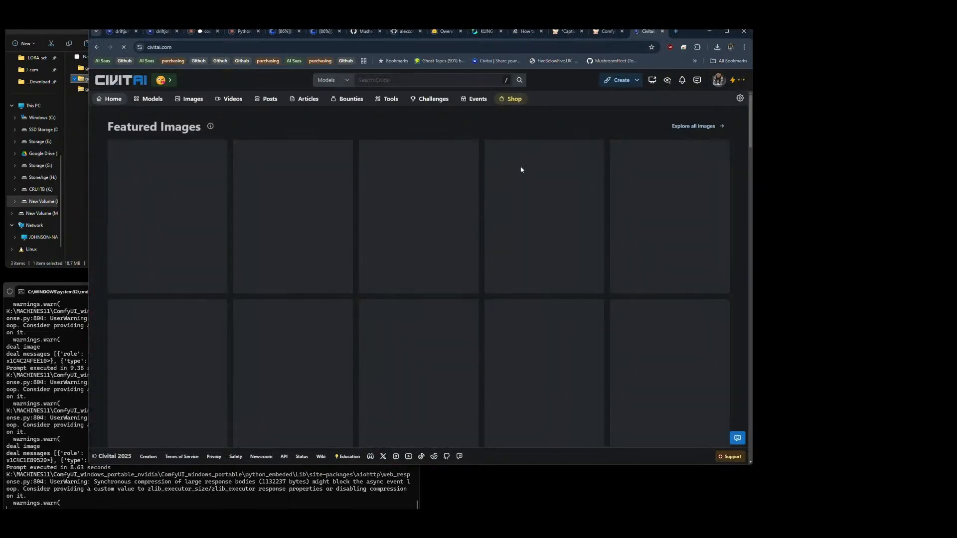
# Step: Return to the ComfyUI captioning workflow and restart the ComfyUI server through ComfyUI Manager
pyautogui.click(568, 31)
pyautogui.click(500, 75)
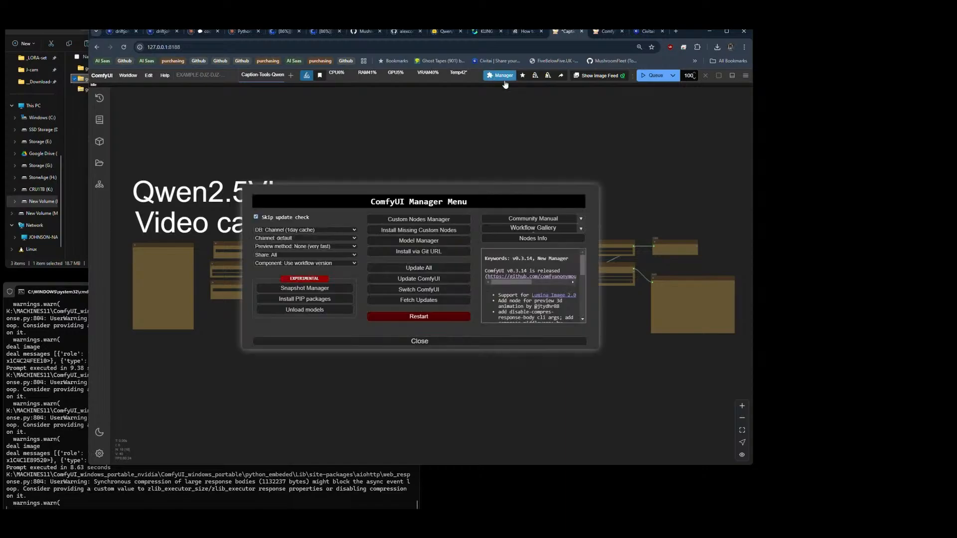
pyautogui.click(419, 316)
pyautogui.click(447, 288)
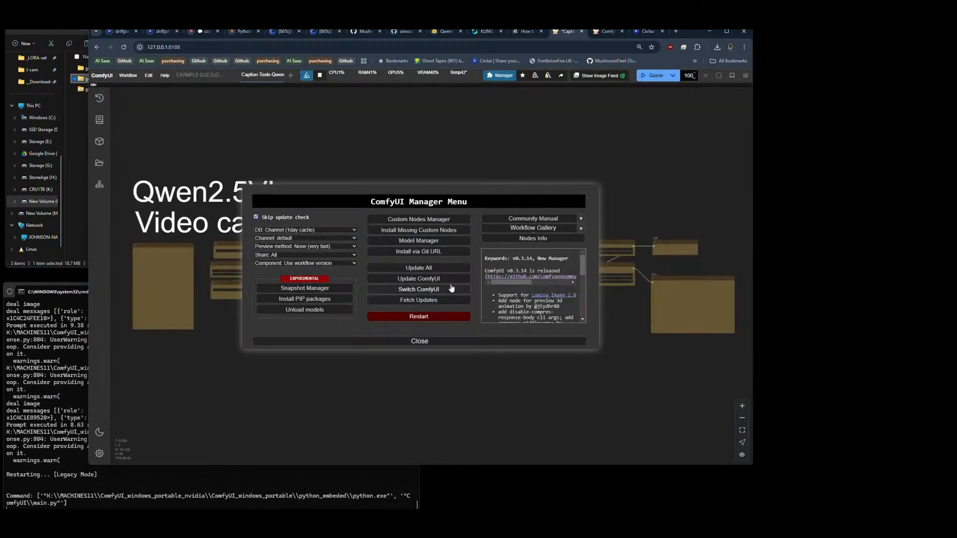
# Step: Go back to Civitai and open the Train a LoRA page
pyautogui.click(647, 31)
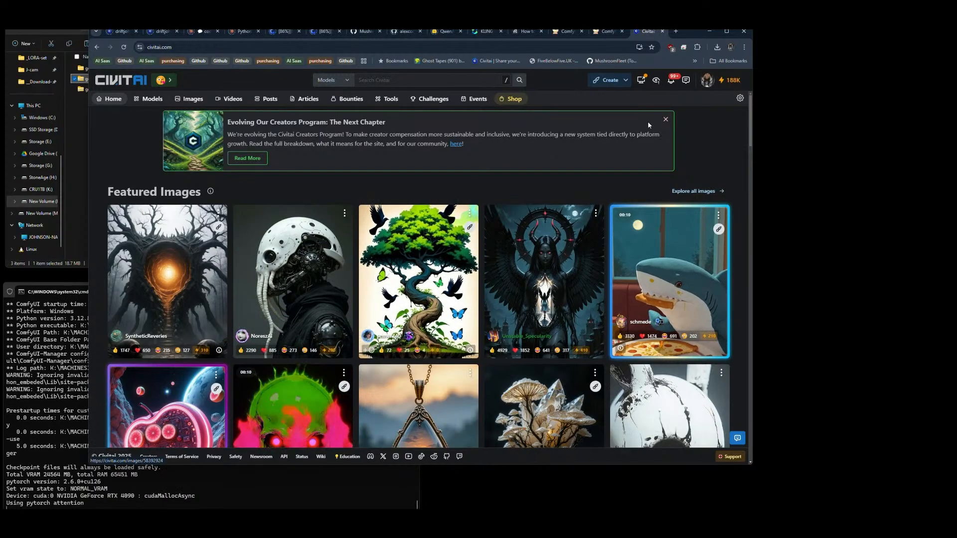
pyautogui.click(624, 81)
pyautogui.click(604, 165)
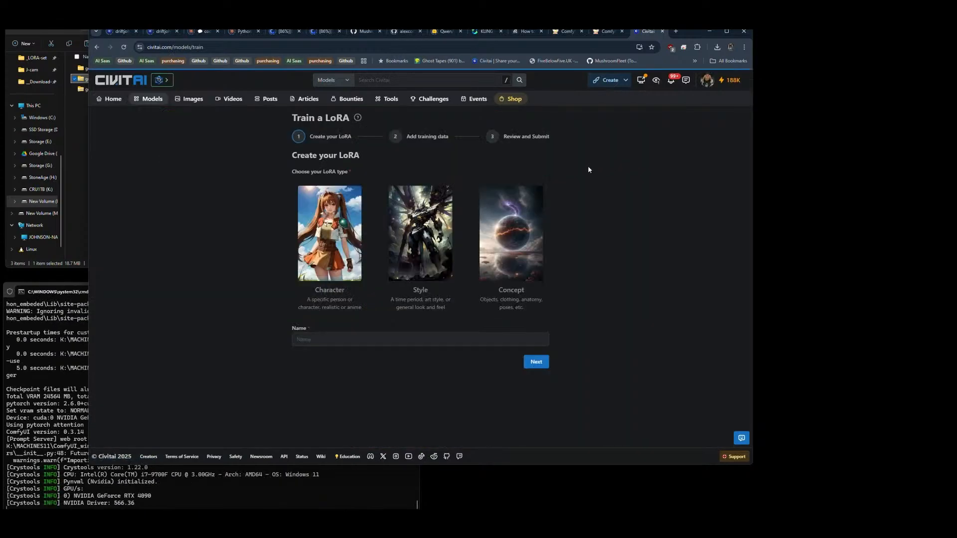
# Step: Create a Style LoRA named Genesis-QVL-v2 and proceed to adding its training data
pyautogui.click(431, 260)
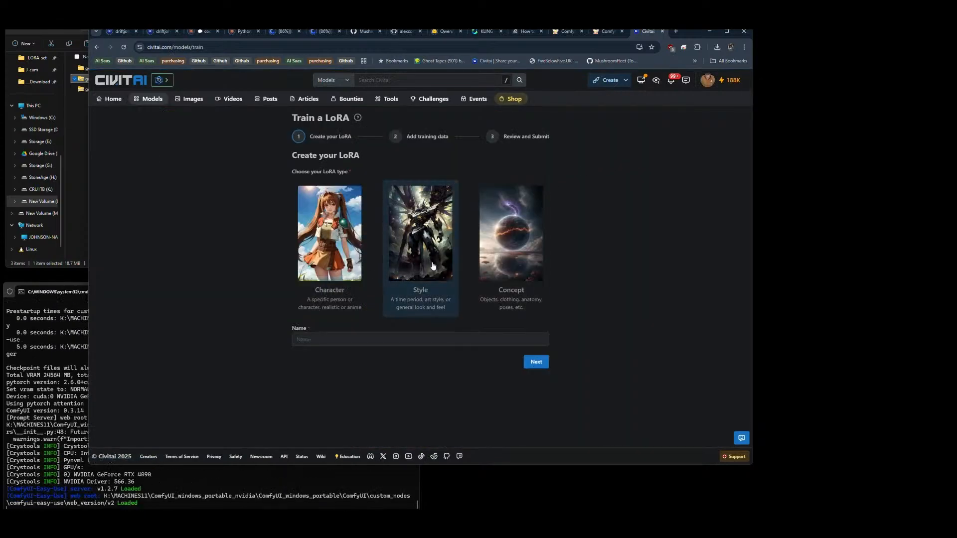
pyautogui.click(387, 338)
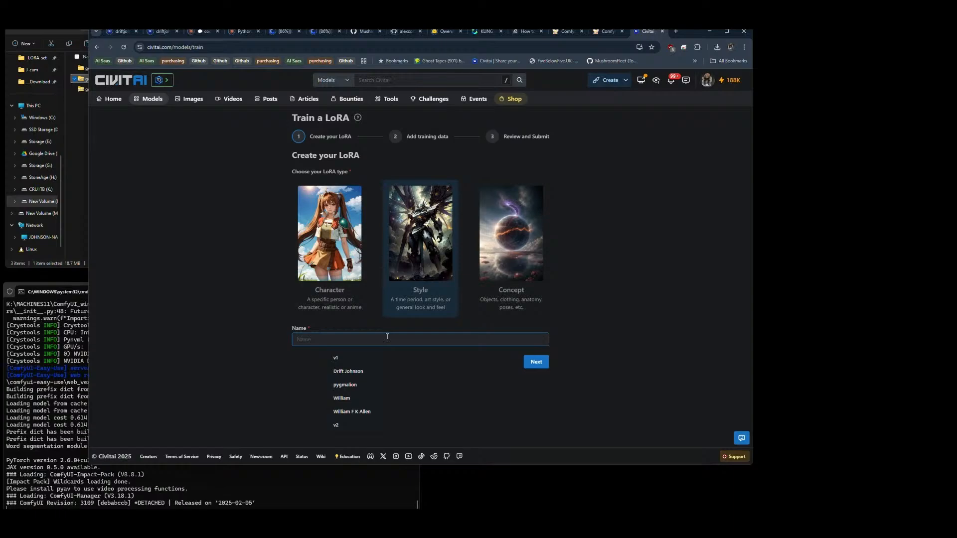
pyautogui.write('Gen')
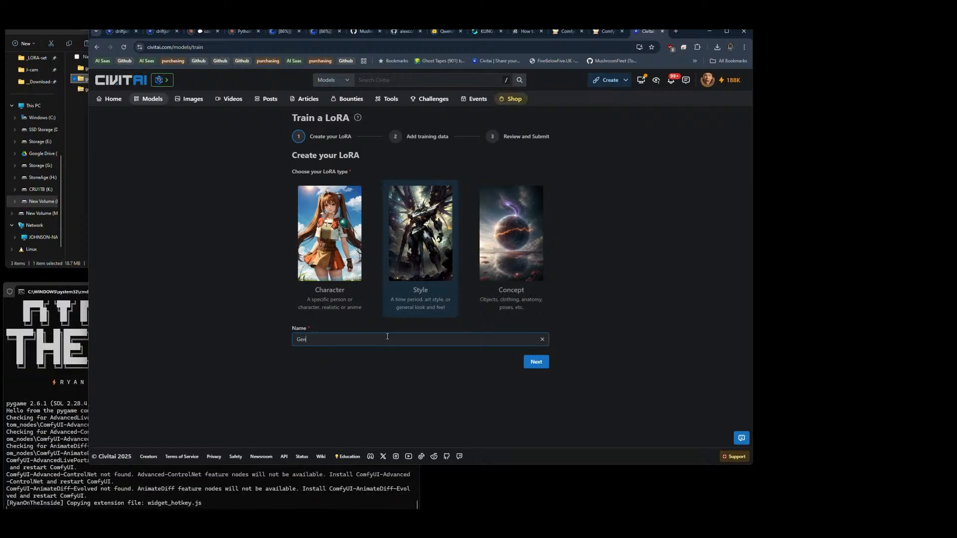
pyautogui.write('esis')
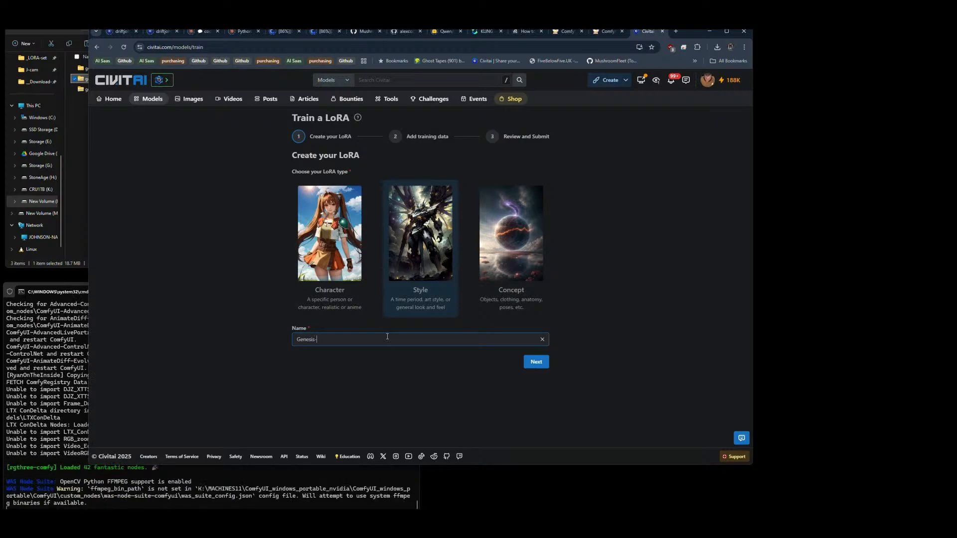
pyautogui.write('-')
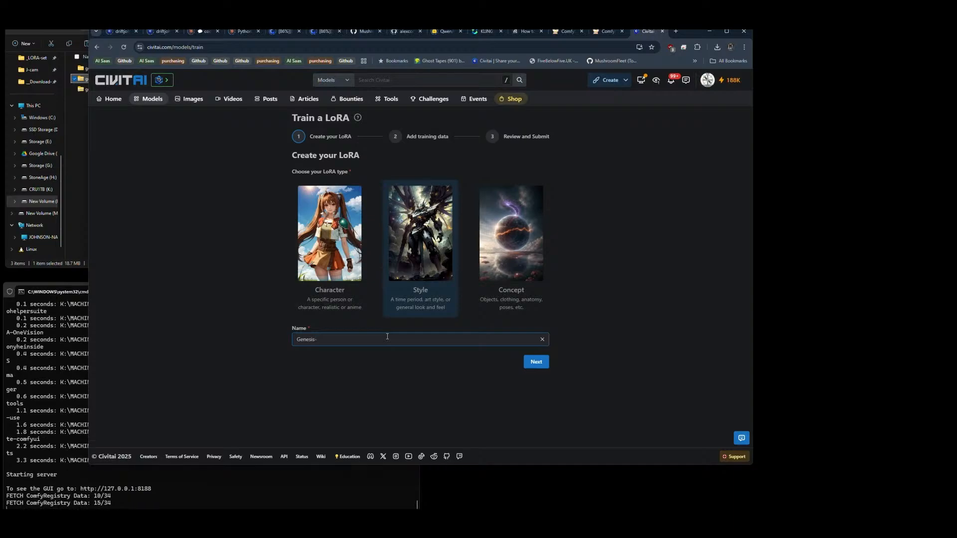
pyautogui.write('QVL-v2')
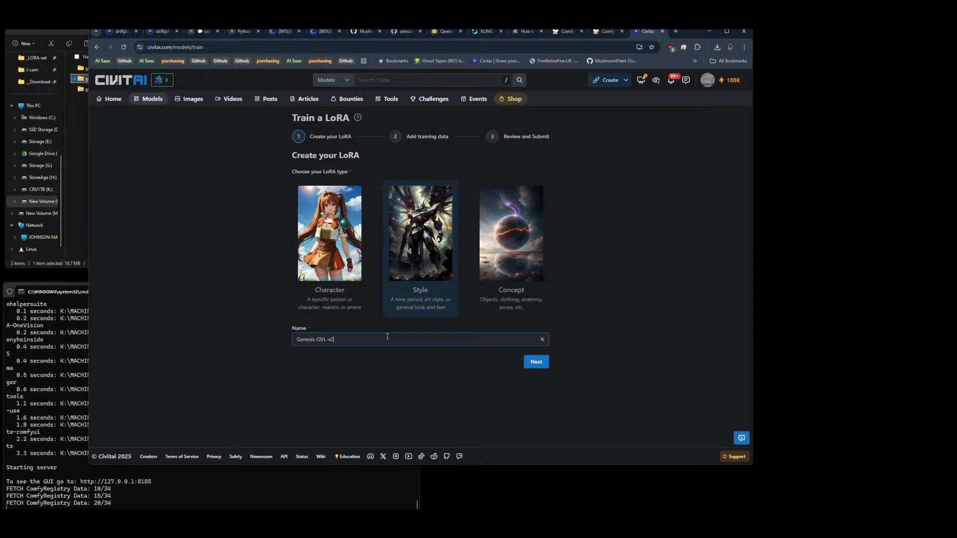
pyautogui.click(532, 362)
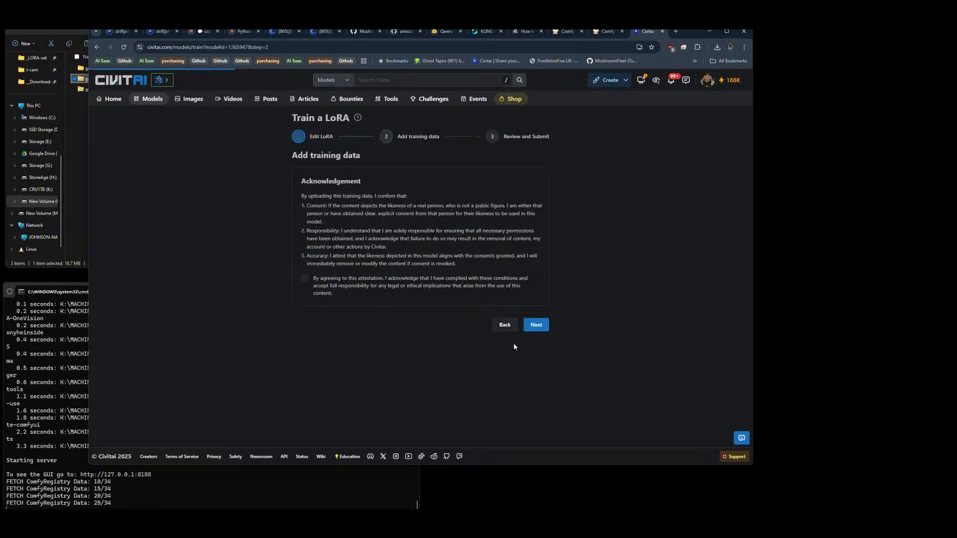
# Step: Accept the training data acknowledgement and upload genesis2 (2).zip from File Explorer as the LoRA's dataset
pyautogui.click(305, 278)
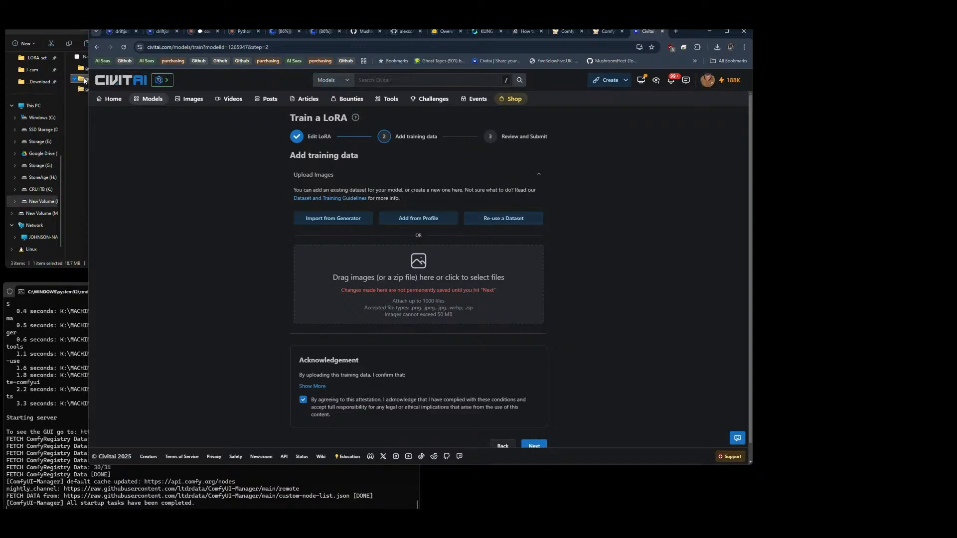
pyautogui.click(79, 62)
pyautogui.moveTo(94, 78); pyautogui.dragTo(390, 299)
pyautogui.click(76, 118)
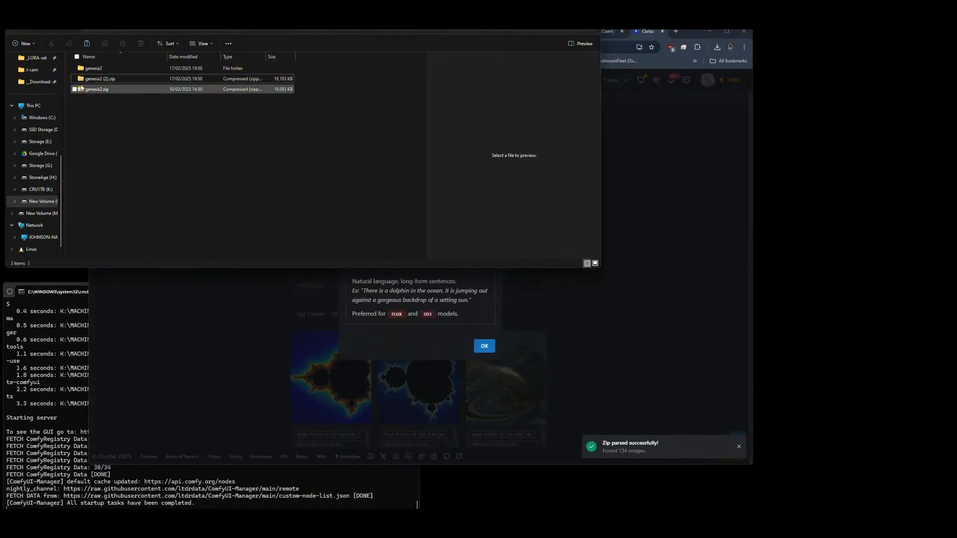
# Step: Check the caption text in fractal1.txt inside the genesis2 folder of genesis2 (2).zip
pyautogui.doubleClick(85, 81)
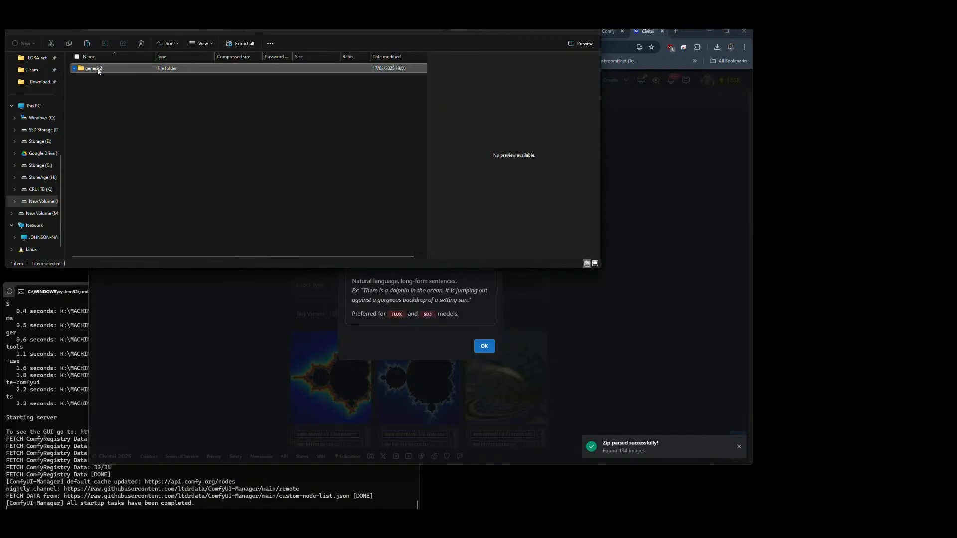
pyautogui.doubleClick(93, 69)
pyautogui.click(98, 79)
pyautogui.doubleClick(97, 79)
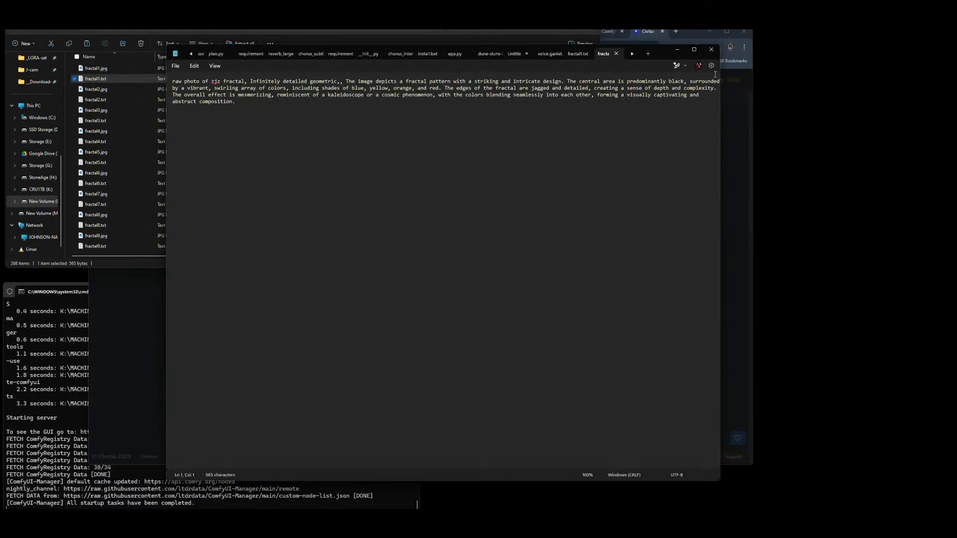
pyautogui.click(711, 49)
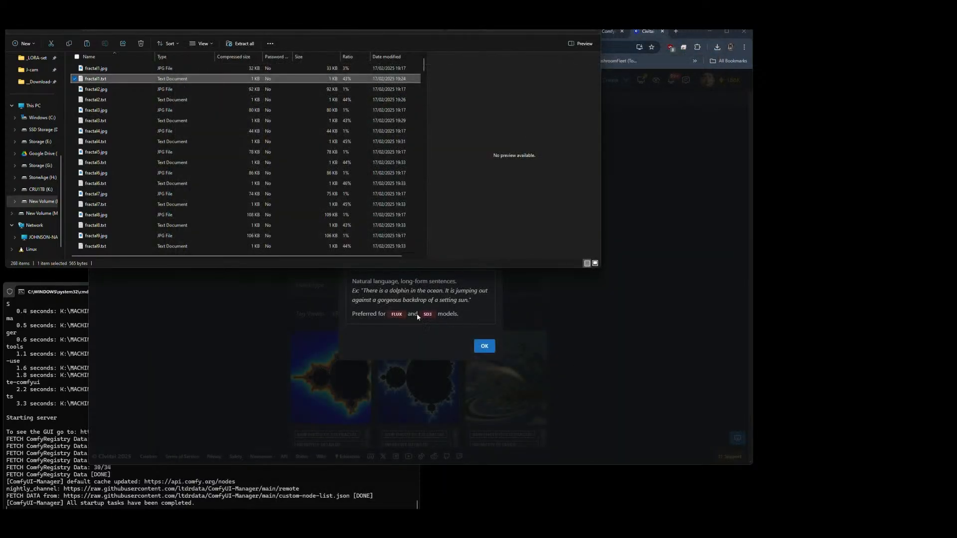
# Step: Return to Civitai, confirm the label files as Caption type and look through the captioned images
pyautogui.click(418, 317)
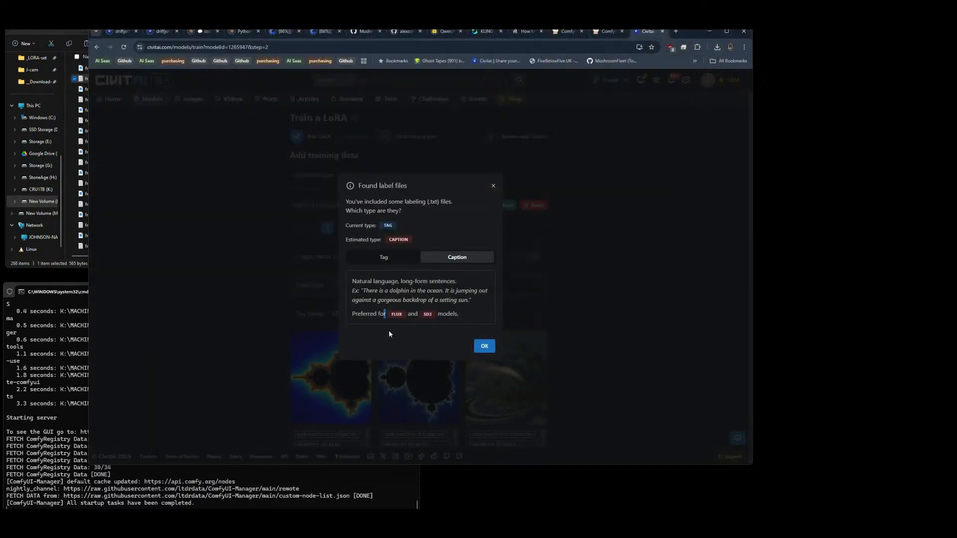
pyautogui.click(484, 348)
pyautogui.scroll(-3, 549, 243)
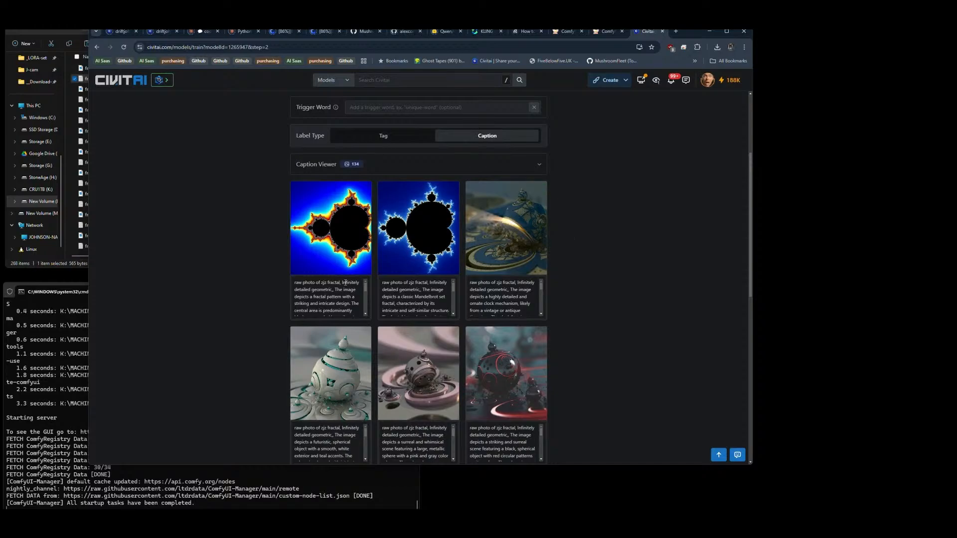
pyautogui.scroll(-8, 345, 283)
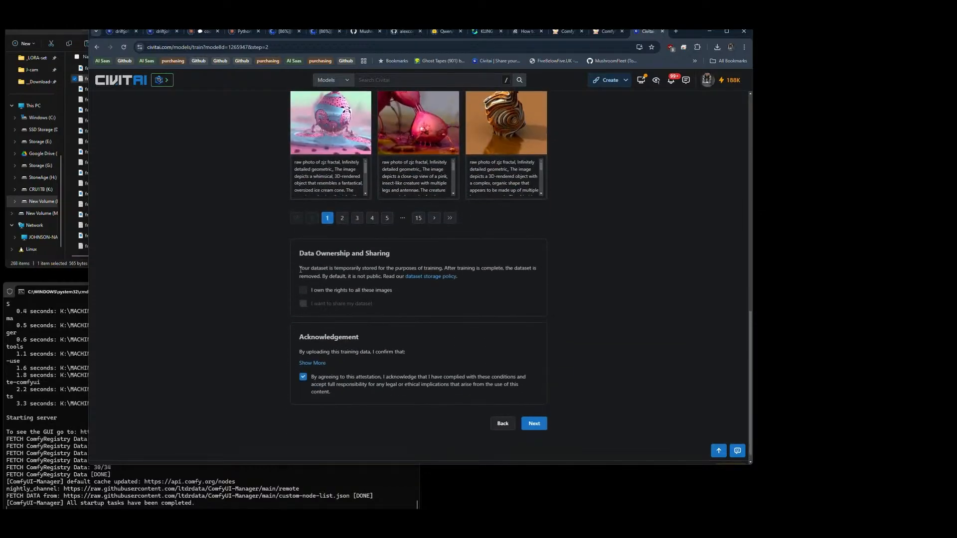
# Step: Declare ownership of the rights to all images and proceed to select FLUX Dev as the base model
pyautogui.click(303, 290)
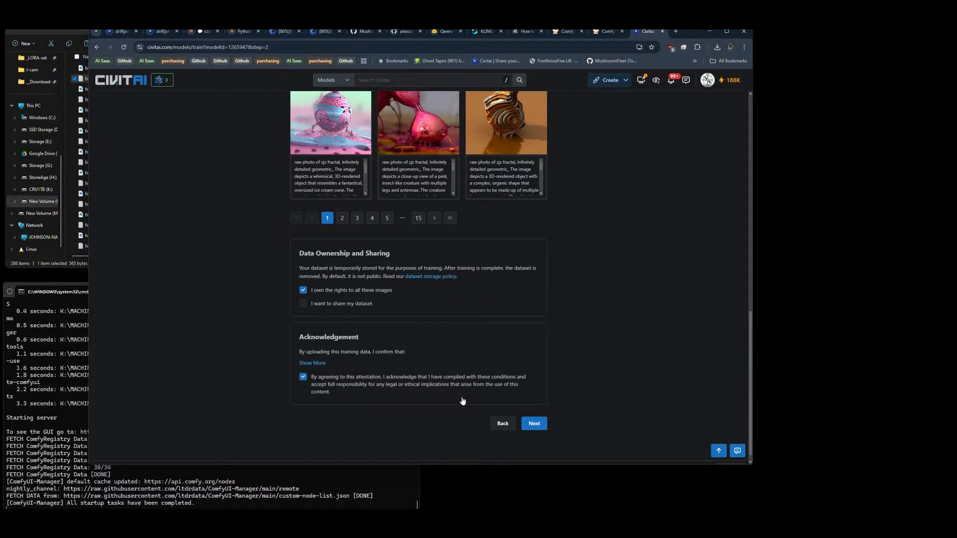
pyautogui.click(538, 423)
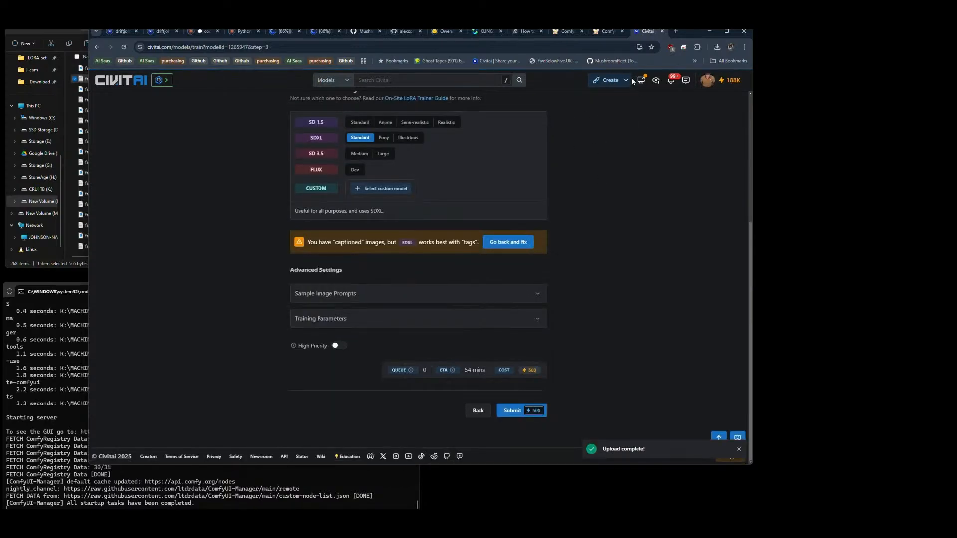
pyautogui.click(355, 170)
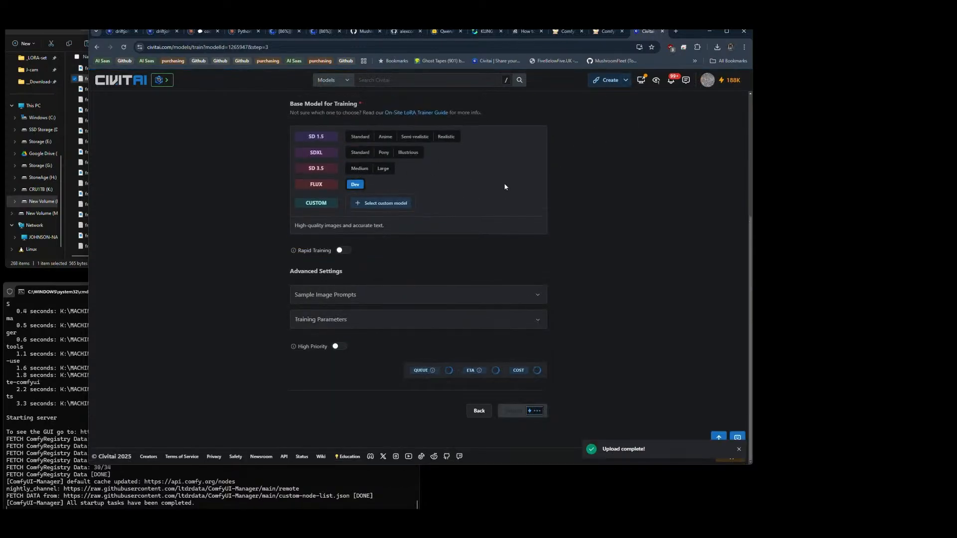
# Step: Copy the full caption from fractal1.txt into the sample image prompt for Image #1
pyautogui.click(537, 297)
pyautogui.click(84, 260)
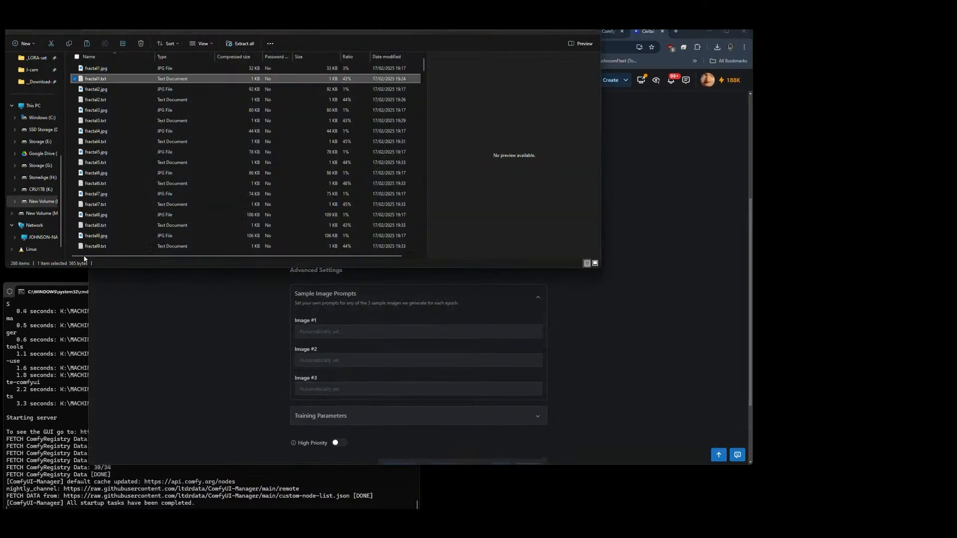
pyautogui.doubleClick(92, 80)
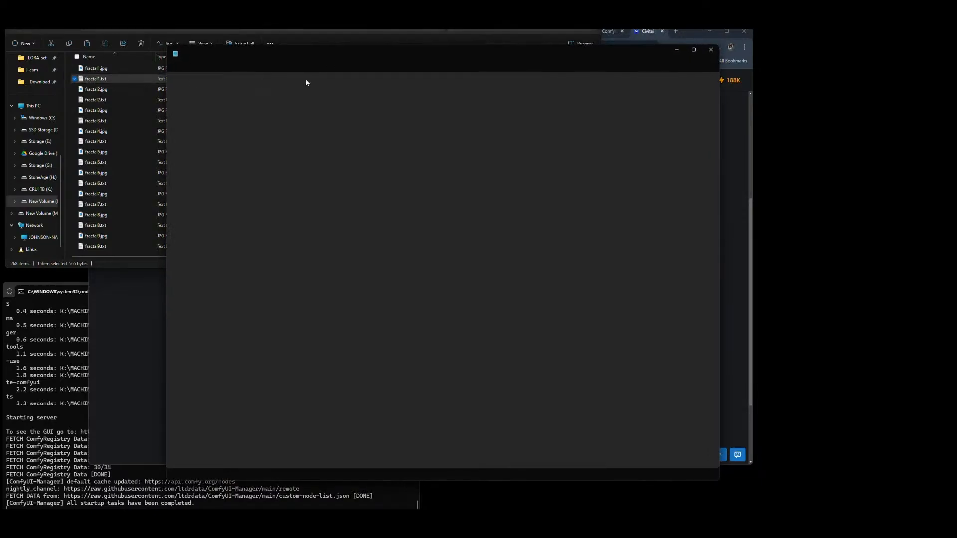
pyautogui.hotkey('ctrl', 'a')
pyautogui.hotkey('ctrl', 'c')
pyautogui.hotkey('alt', 'Tab')
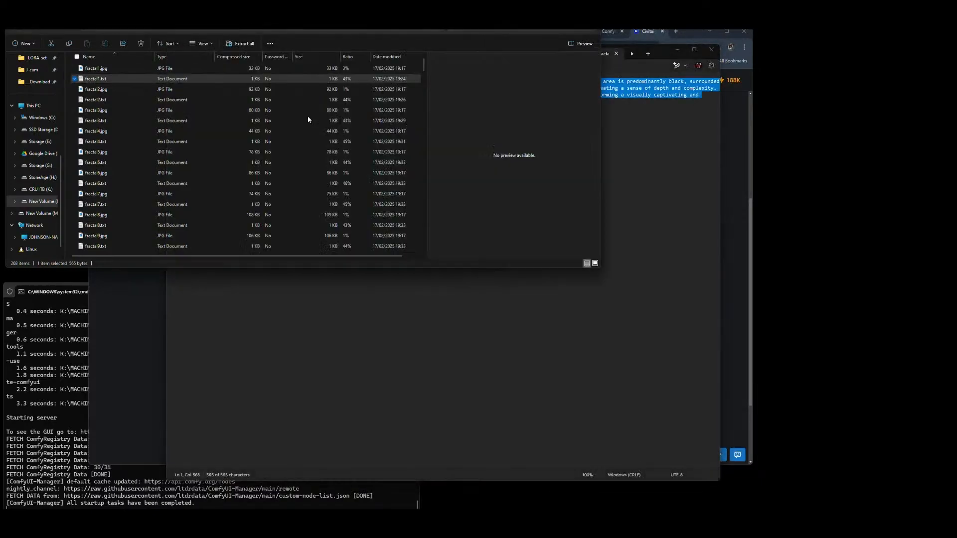
pyautogui.click(467, 324)
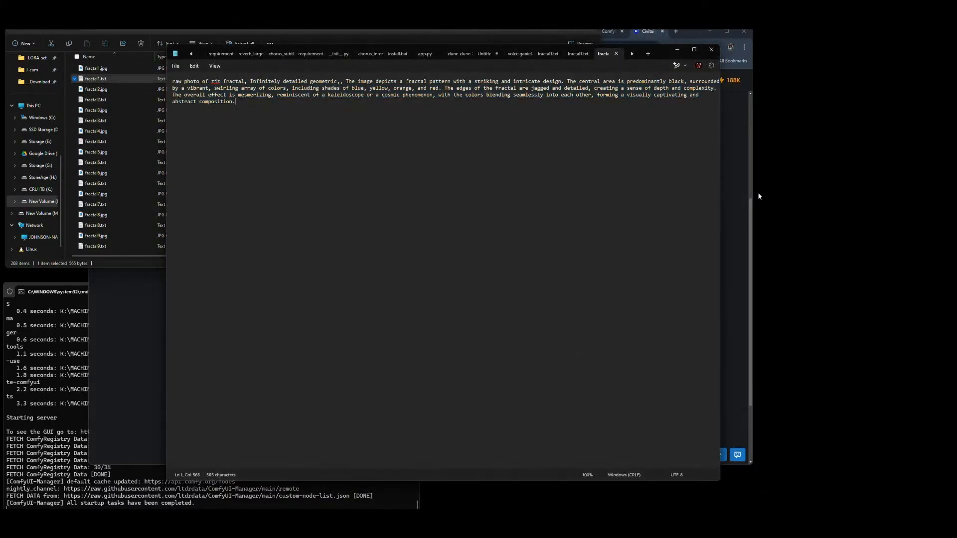
pyautogui.click(748, 220)
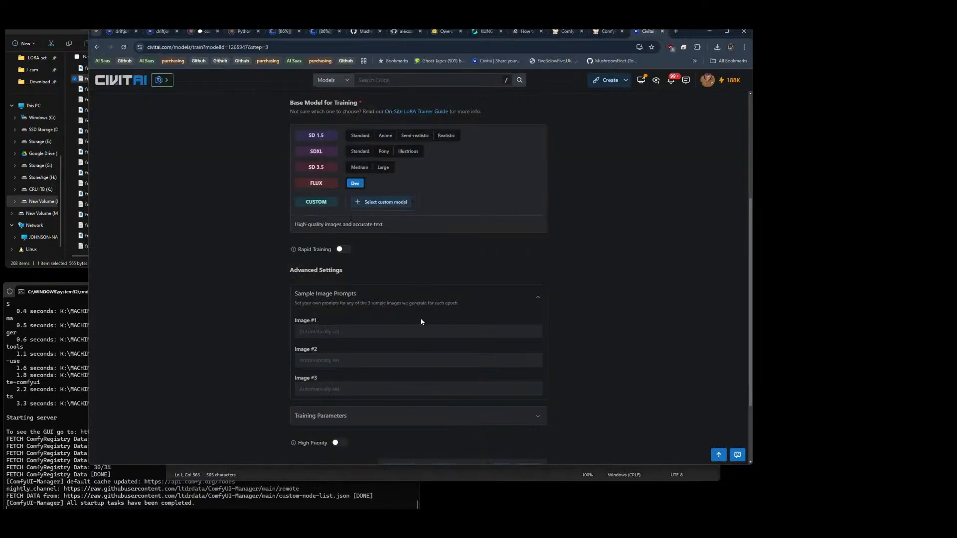
pyautogui.click(379, 333)
pyautogui.hotkey('ctrl', 'v')
# Step: Copy the full caption from mandelbulb25.txt into the sample image prompt for Image #2
pyautogui.hotkey('alt', 'Tab')
pyautogui.click(81, 172)
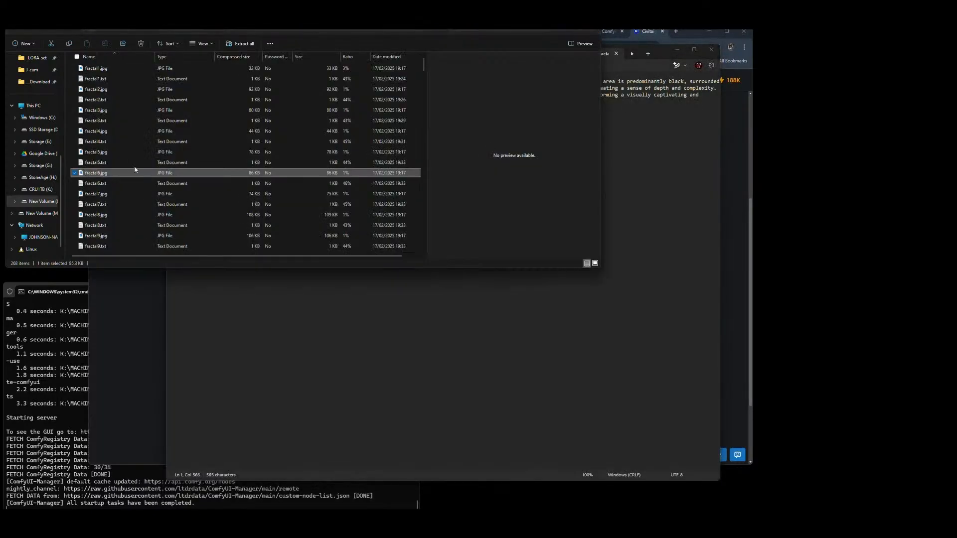
pyautogui.scroll(-20, 134, 170)
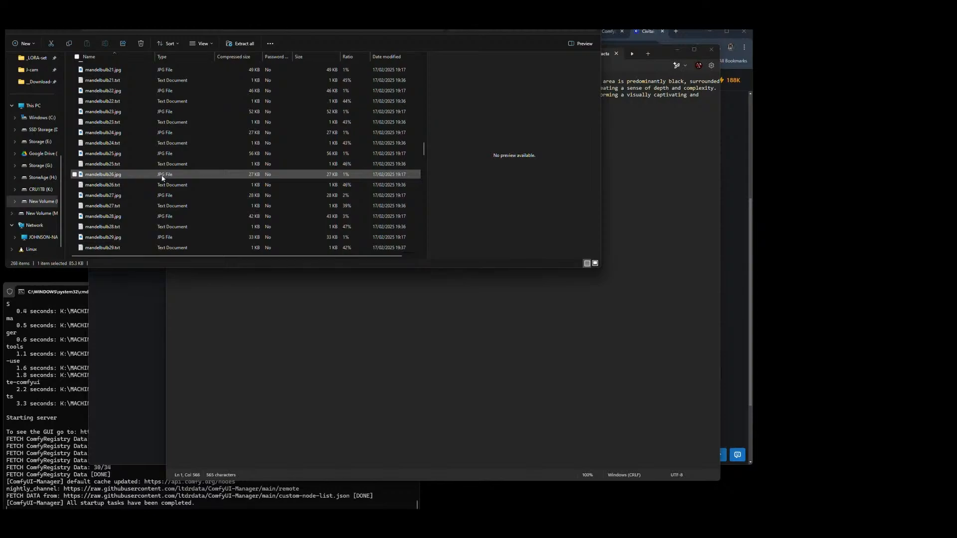
pyautogui.click(110, 164)
pyautogui.doubleClick(105, 164)
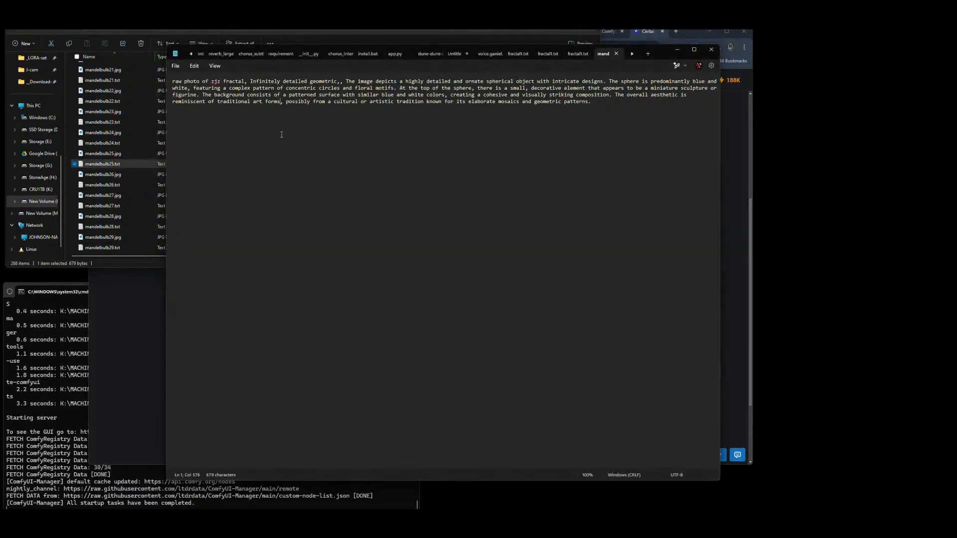
pyautogui.hotkey('ctrl', 'a')
pyautogui.hotkey('alt', 'Tab')
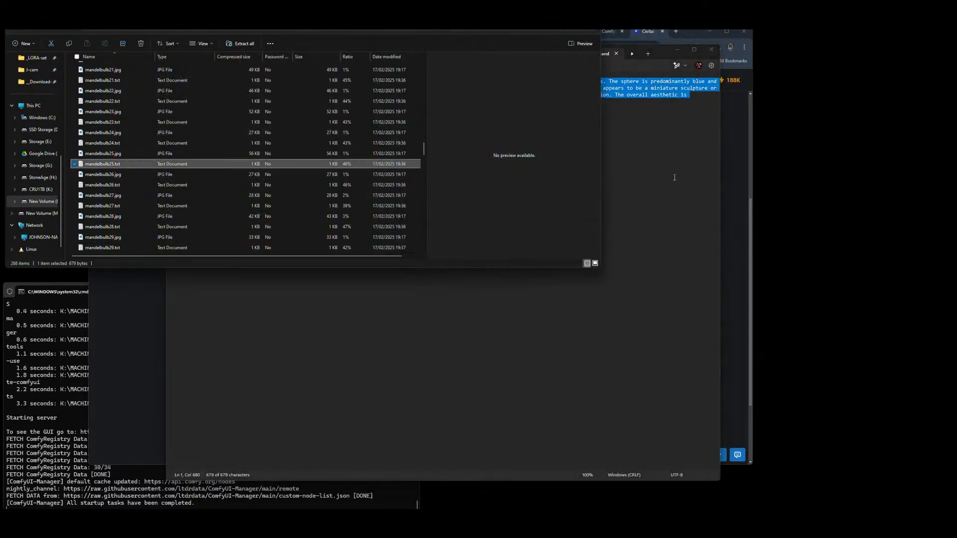
pyautogui.click(674, 177)
pyautogui.click(731, 163)
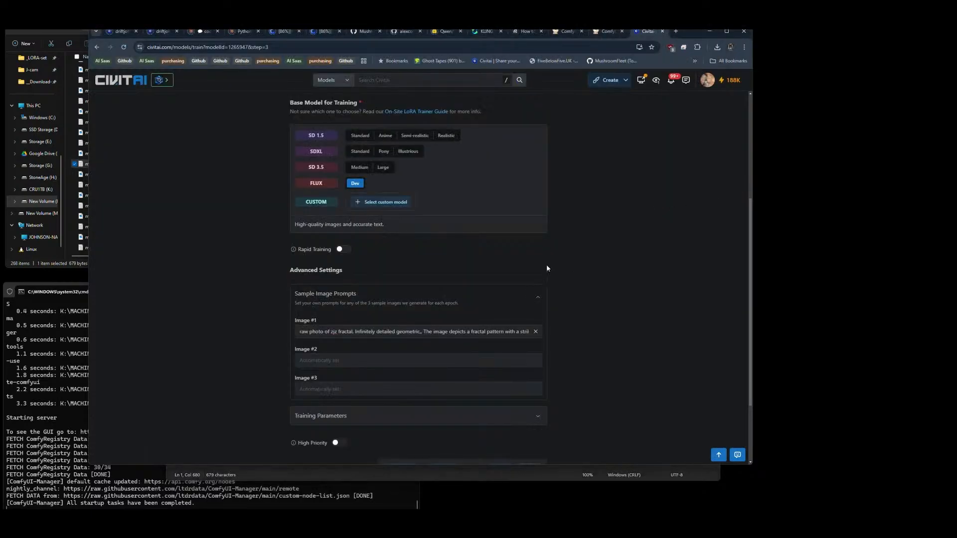
pyautogui.click(368, 359)
pyautogui.hotkey('ctrl', 'v')
# Step: Copy the full caption from penrose36.txt into the sample image prompt for Image #3
pyautogui.hotkey('alt', 'Tab')
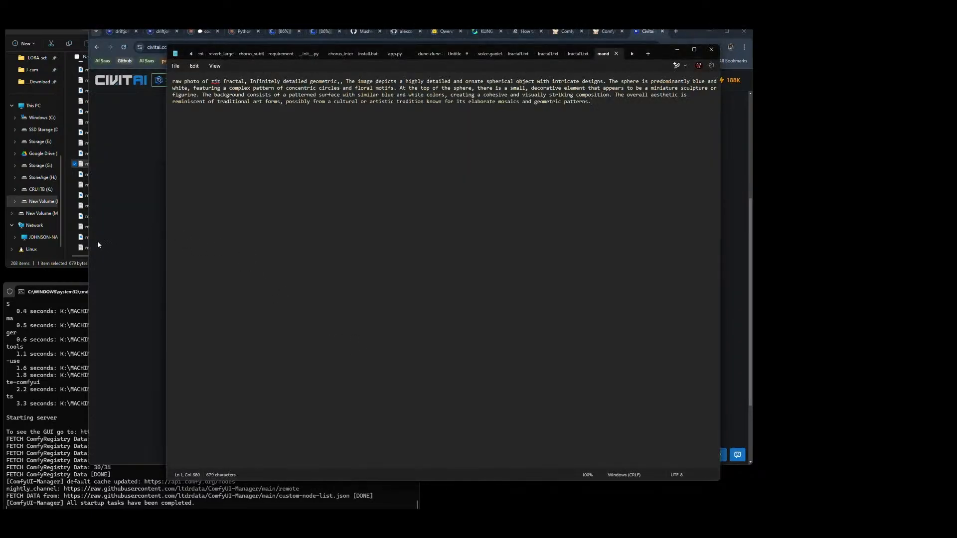
pyautogui.click(73, 265)
pyautogui.scroll(-20, 202, 170)
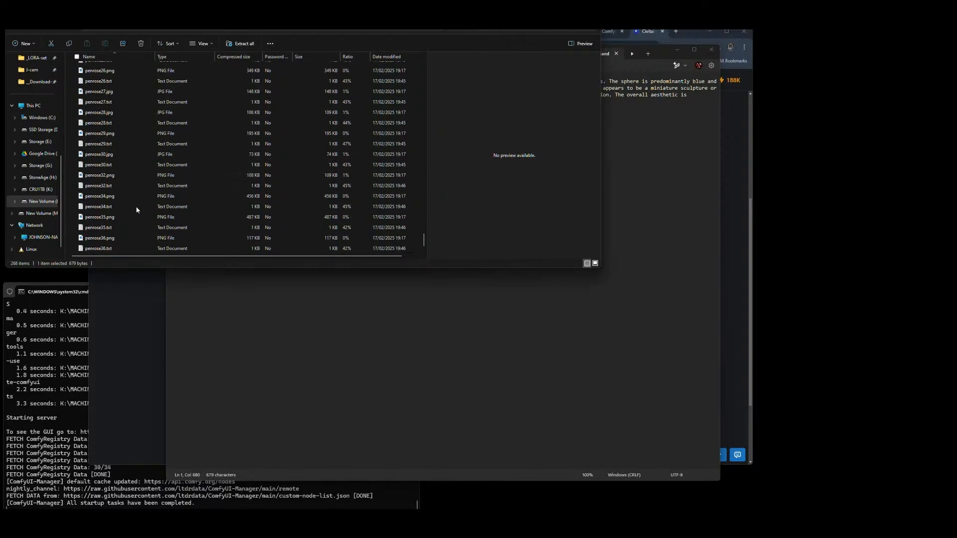
pyautogui.click(98, 249)
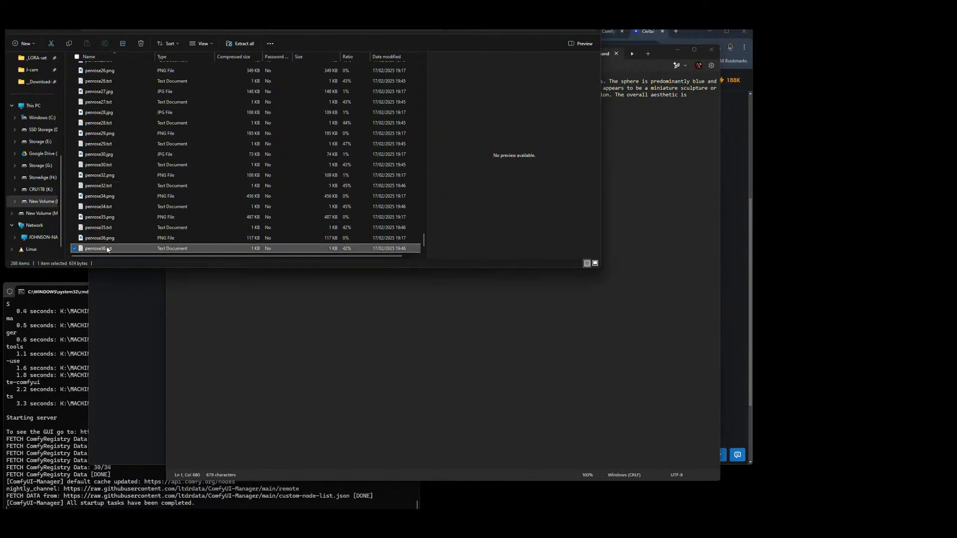
pyautogui.doubleClick(108, 249)
pyautogui.hotkey('ctrl', 'a')
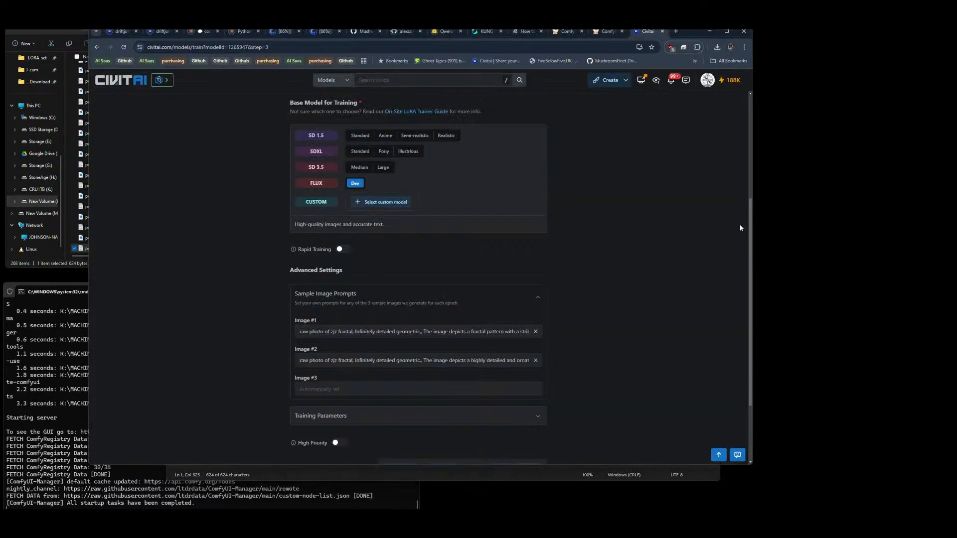
pyautogui.click(739, 224)
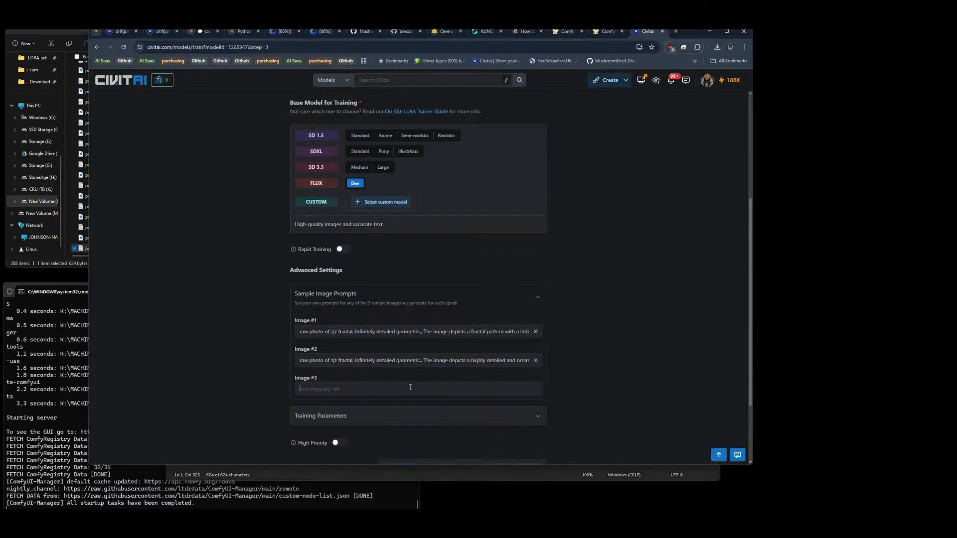
pyautogui.hotkey('ctrl', 'v')
# Step: In the training parameters, set Epochs to 10, Num Repeats to 20 and Resolution to 1024
pyautogui.click(474, 416)
pyautogui.scroll(-6, 518, 329)
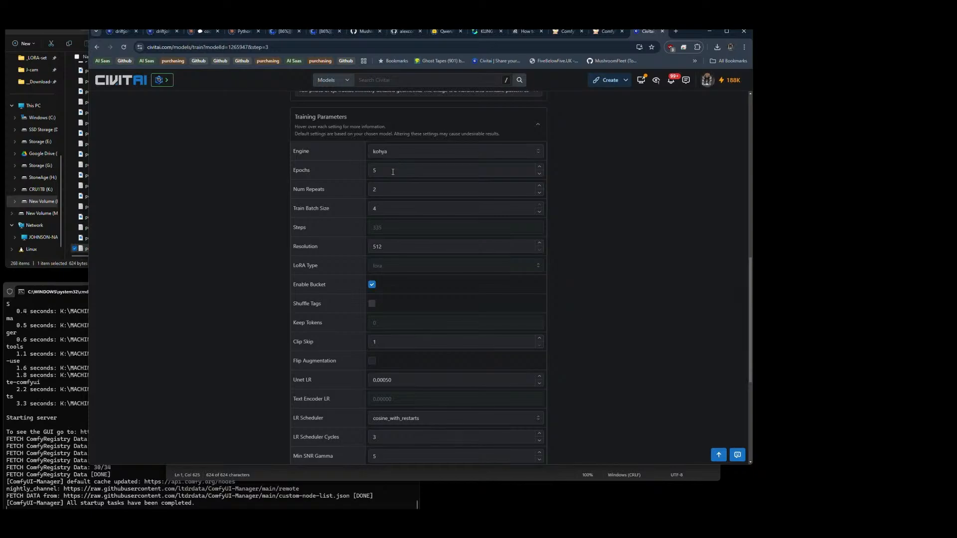
pyautogui.moveTo(393, 171); pyautogui.dragTo(344, 177)
pyautogui.write('10')
pyautogui.click(382, 190)
pyautogui.write('0')
pyautogui.moveTo(392, 253); pyautogui.dragTo(364, 249)
pyautogui.write('102')
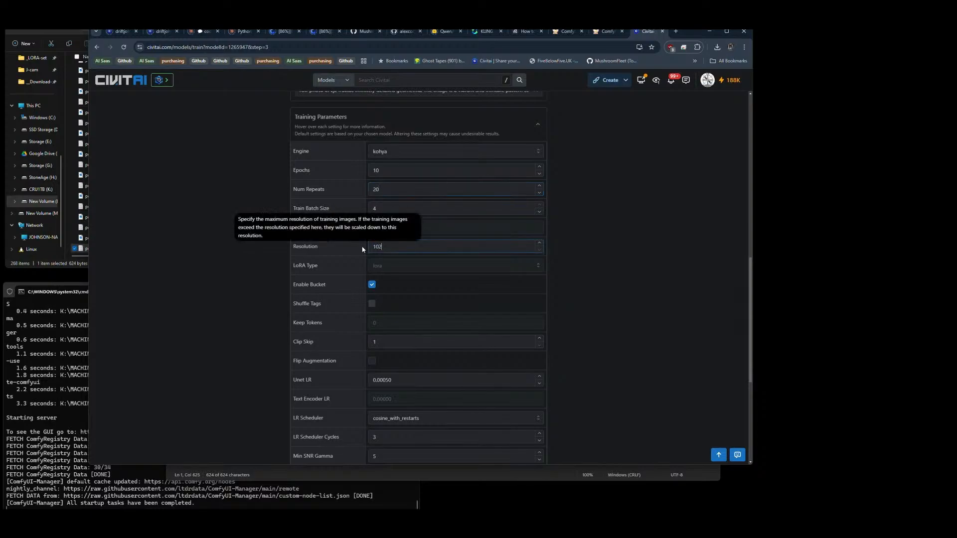
pyautogui.write('4')
pyautogui.click(600, 260)
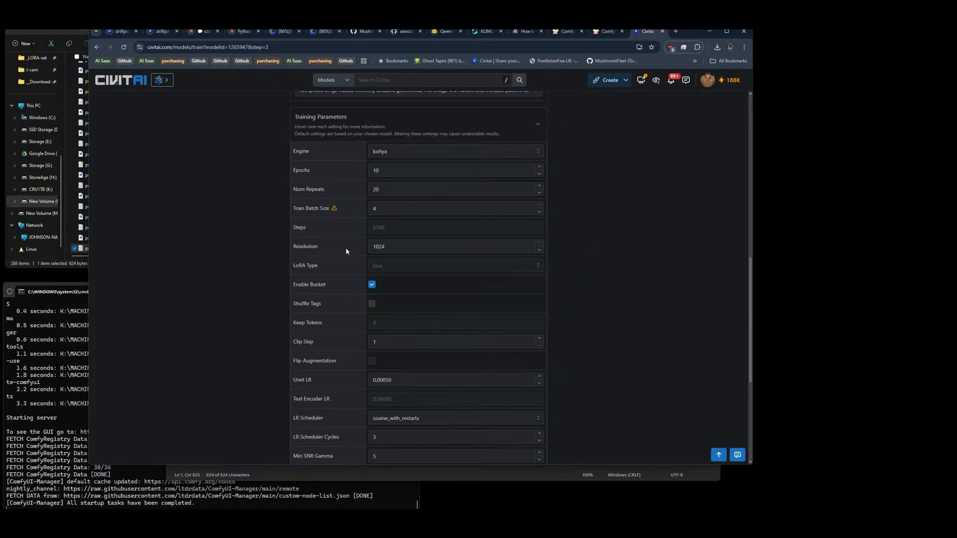
pyautogui.moveTo(334, 212)
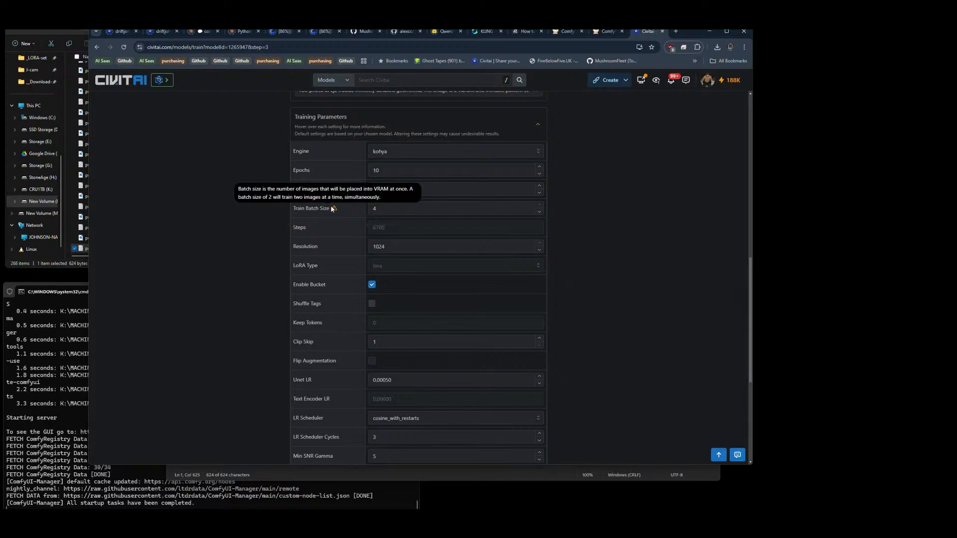
pyautogui.click(413, 212)
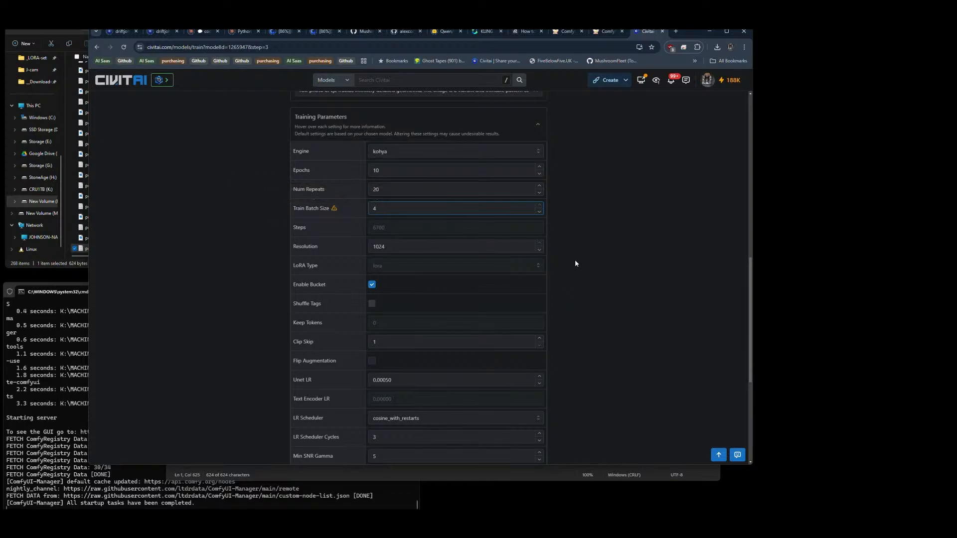
# Step: Set the LR Scheduler to cosine and the Optimizer to Prodigy
pyautogui.scroll(-3, 575, 263)
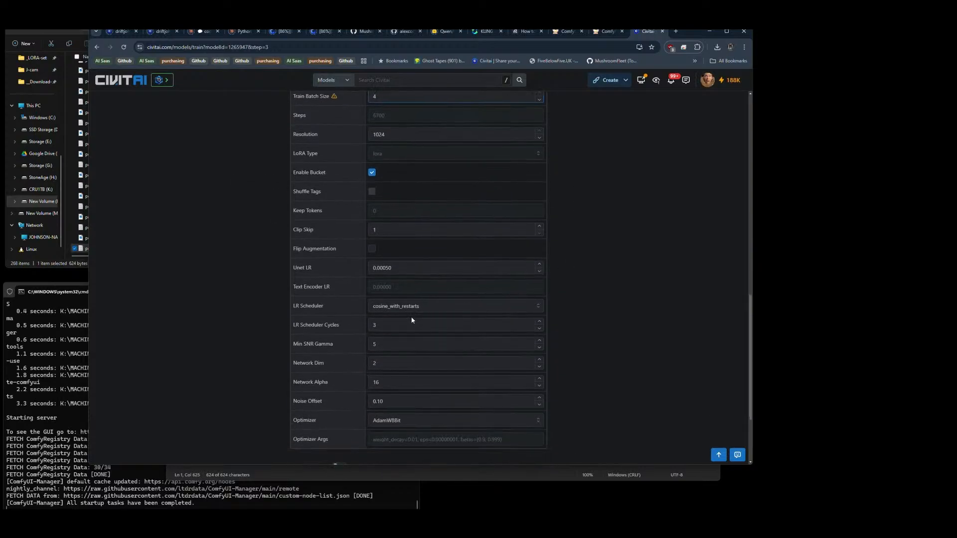
pyautogui.click(413, 306)
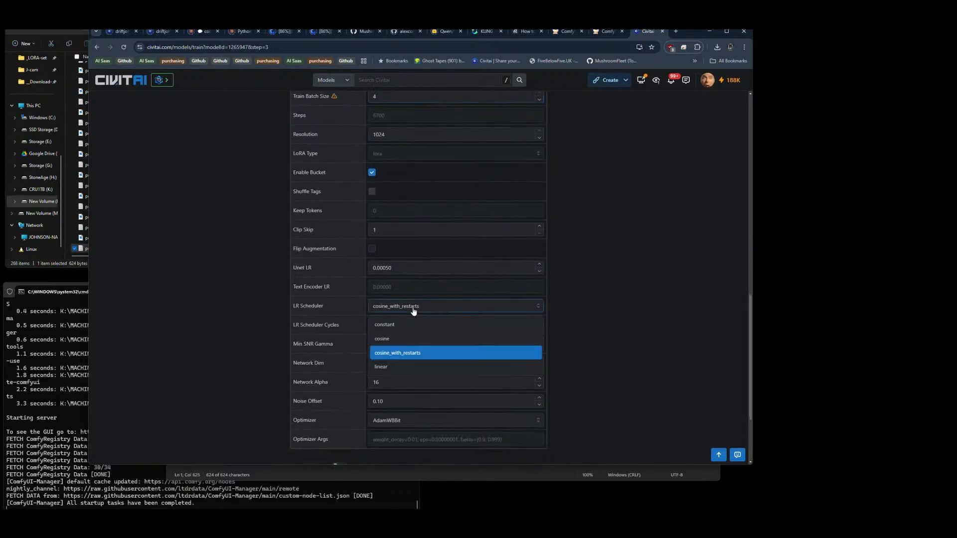
pyautogui.click(404, 423)
pyautogui.click(398, 402)
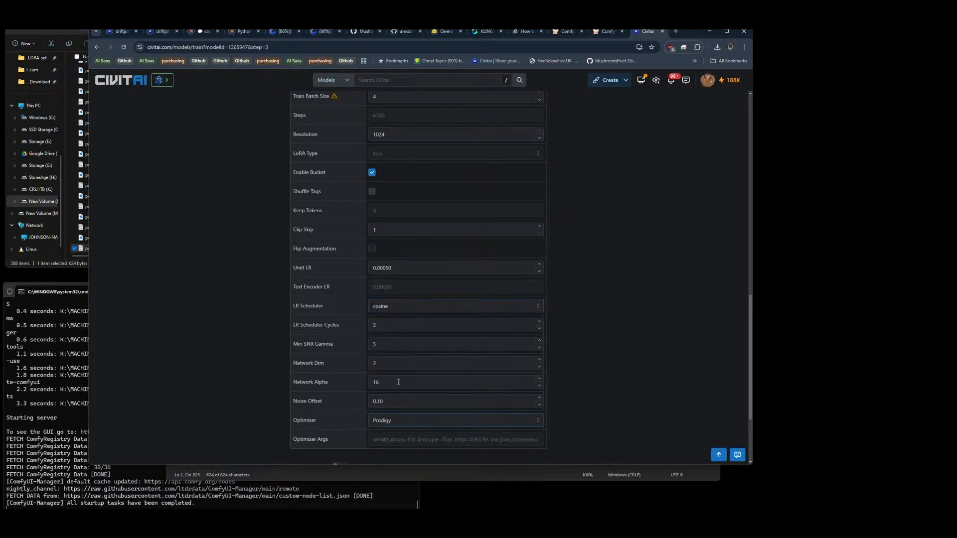
# Step: Set the Network Dim to 8 and the Min SNR Gamma to 5
pyautogui.doubleClick(384, 368)
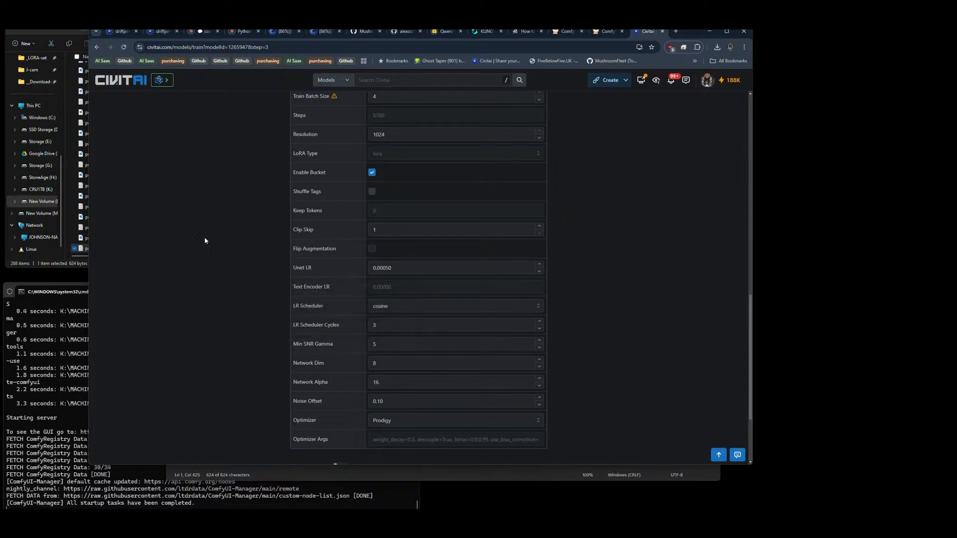
pyautogui.click(386, 402)
pyautogui.doubleClick(387, 347)
pyautogui.write('3')
pyautogui.write('5')
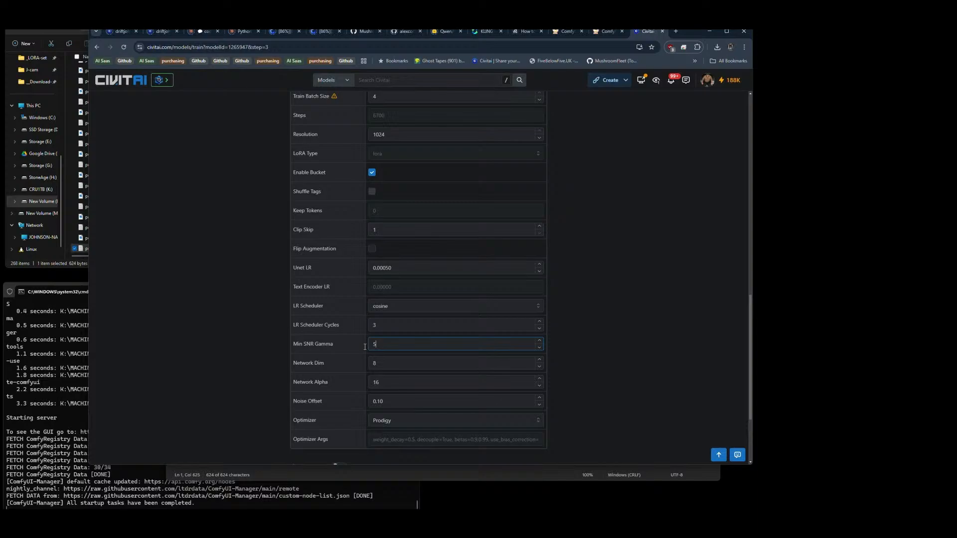
pyautogui.click(219, 353)
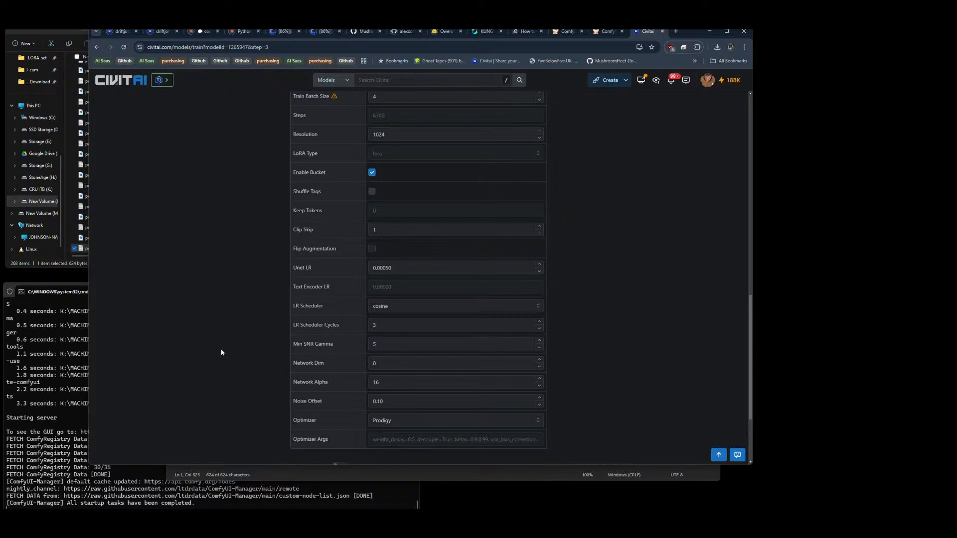
pyautogui.scroll(-2, 435, 369)
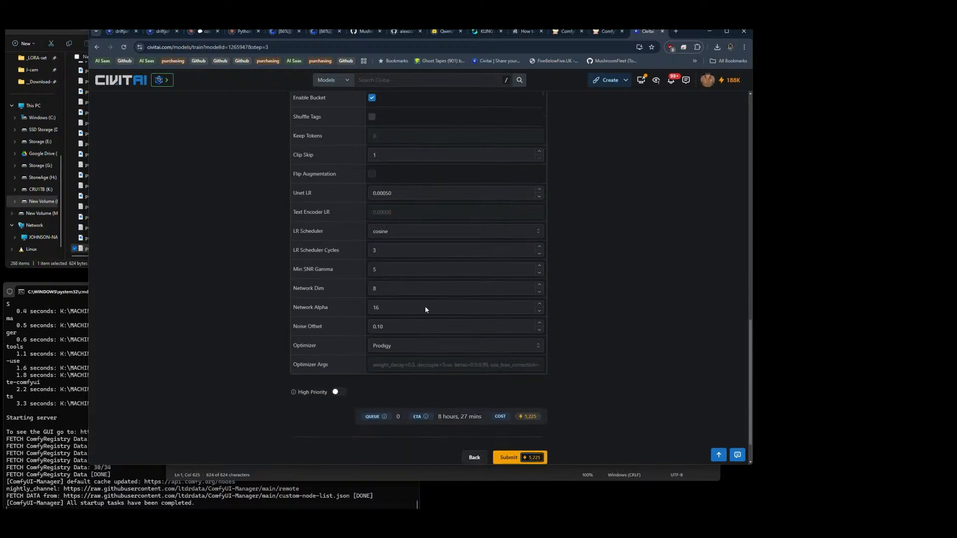
# Step: Review the training settings, turn on High Priority and try to submit the training run
pyautogui.scroll(10, 412, 328)
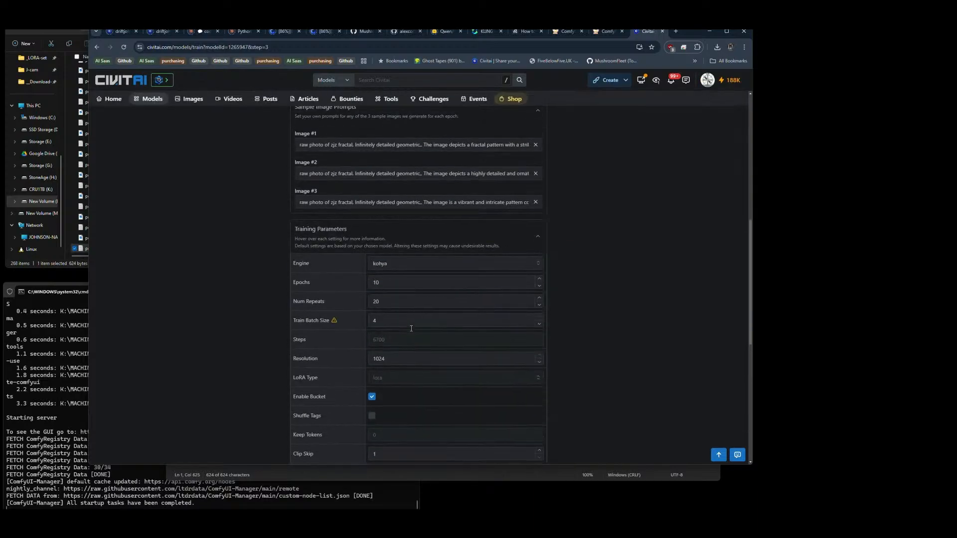
pyautogui.scroll(3, 432, 272)
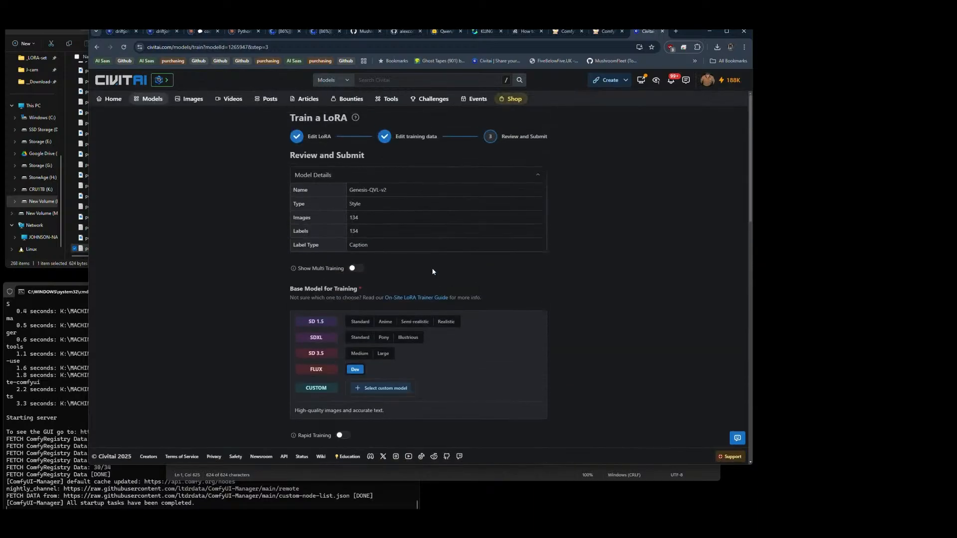
pyautogui.scroll(-14, 580, 254)
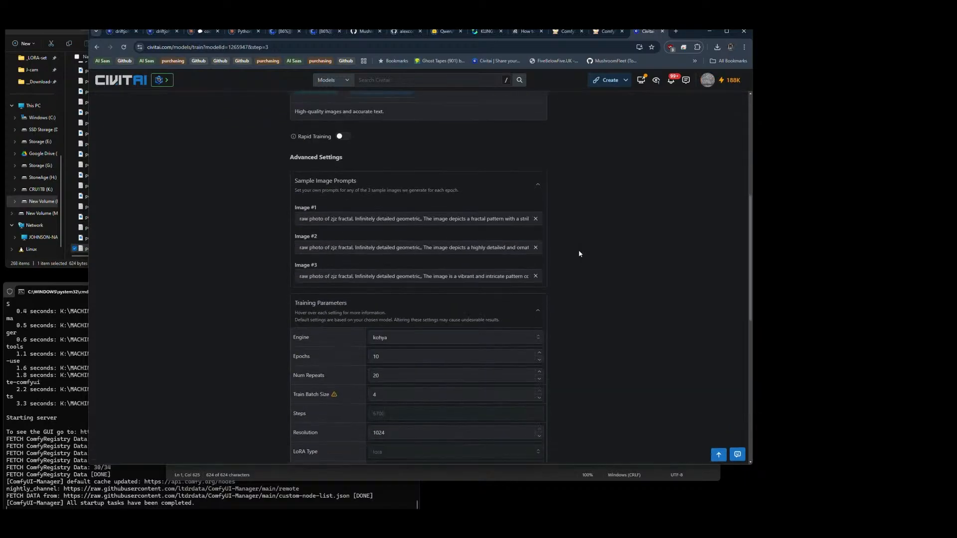
pyautogui.click(341, 348)
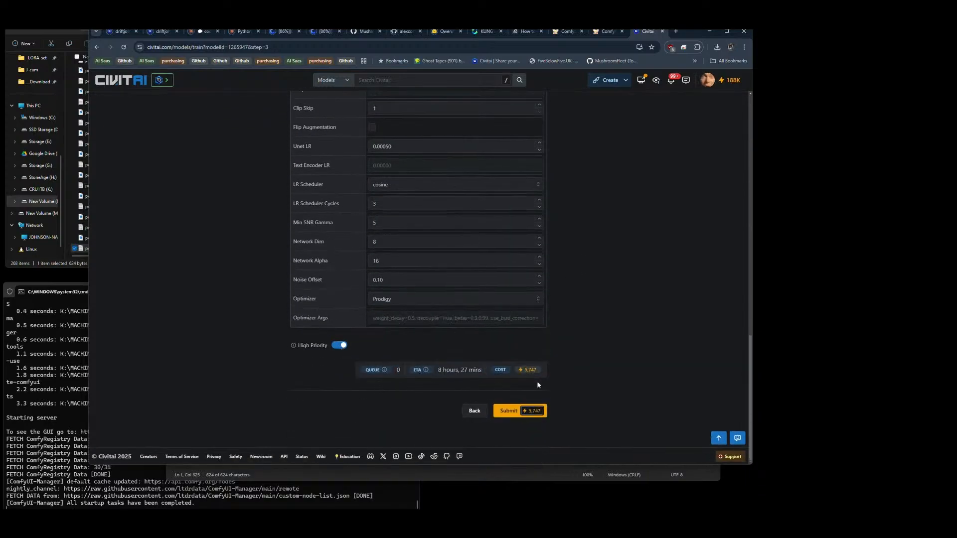
pyautogui.click(510, 411)
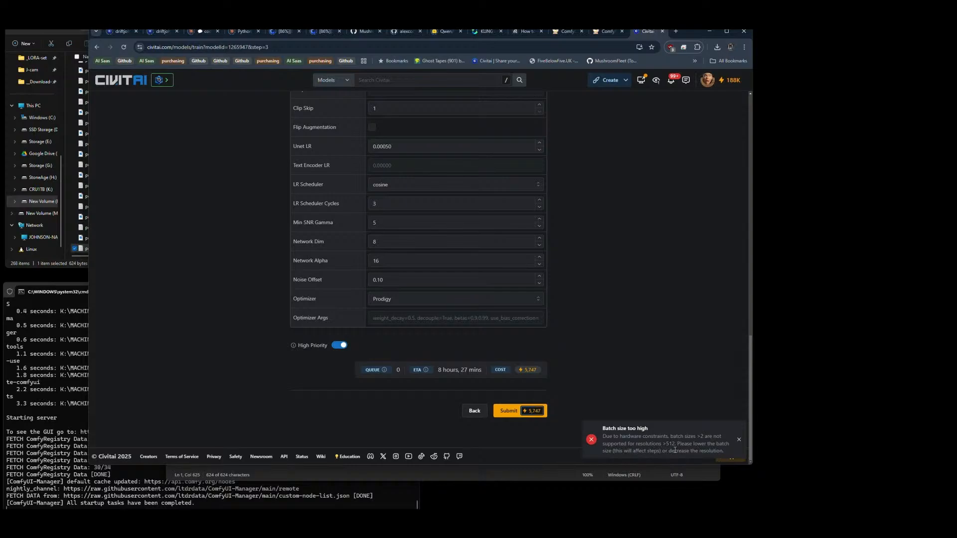
# Step: Set the Train Batch Size to 2, Num Repeats to 10 and Epochs to 16 in the training parameters
pyautogui.scroll(5, 248, 250)
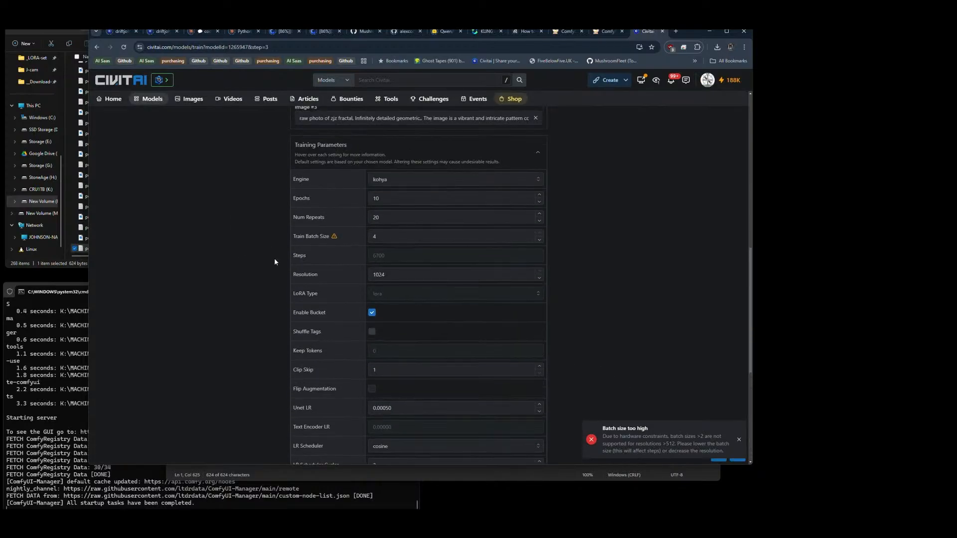
pyautogui.click(539, 240)
pyautogui.click(539, 240)
pyautogui.moveTo(314, 258)
pyautogui.moveTo(323, 223)
pyautogui.moveTo(384, 217); pyautogui.dragTo(334, 218)
pyautogui.write('10')
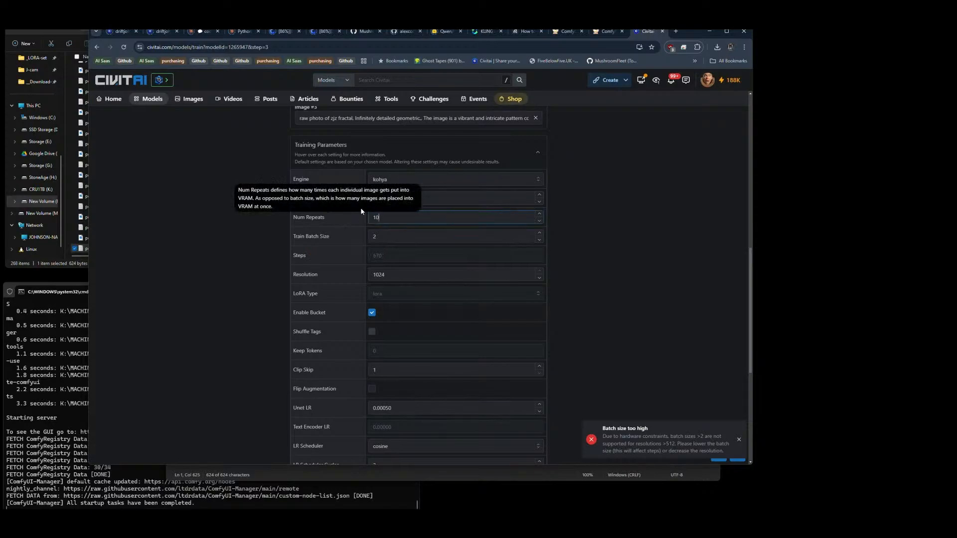
pyautogui.click(401, 204)
pyautogui.moveTo(401, 203); pyautogui.dragTo(337, 205)
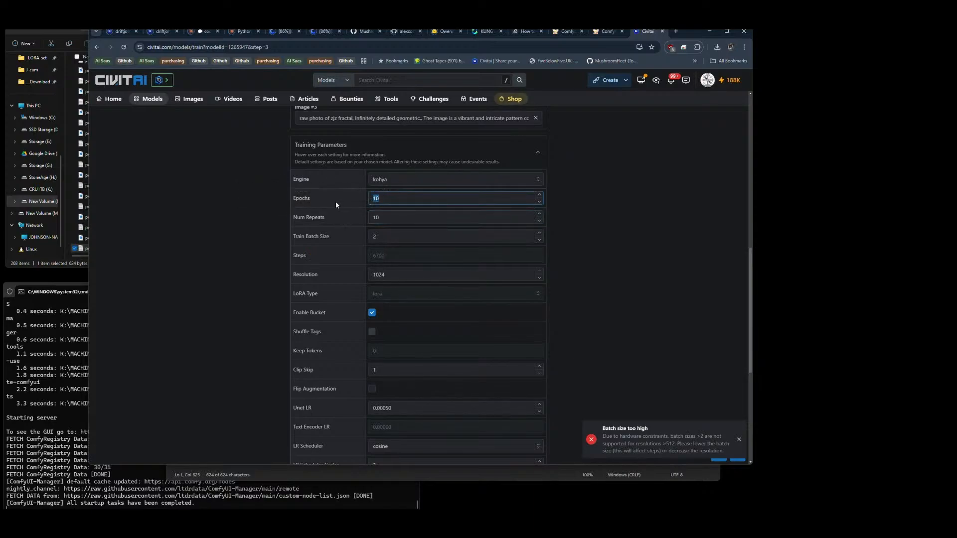
pyautogui.write('16')
pyautogui.doubleClick(391, 275)
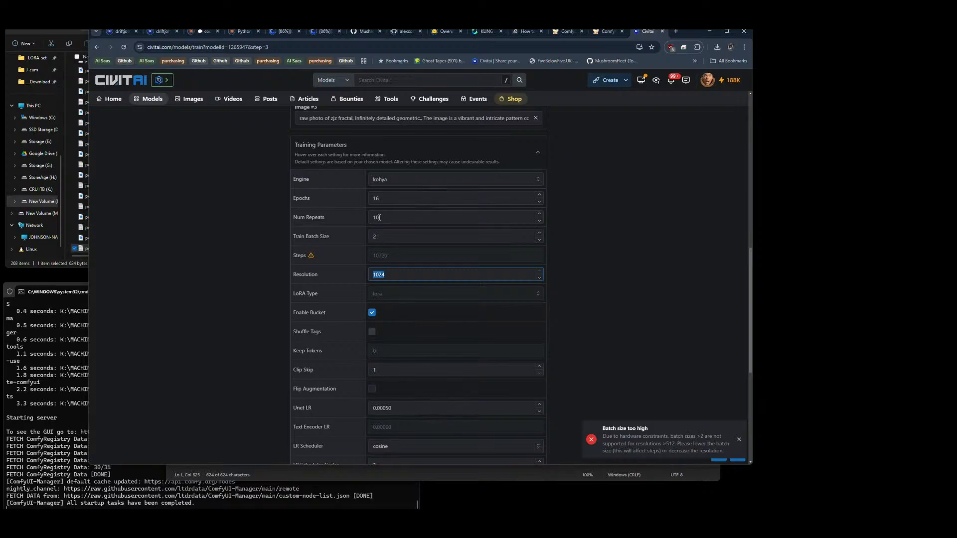
# Step: Switch to File Explorer, widen its window and check which detail columns are available for the zipped dataset
pyautogui.click(71, 265)
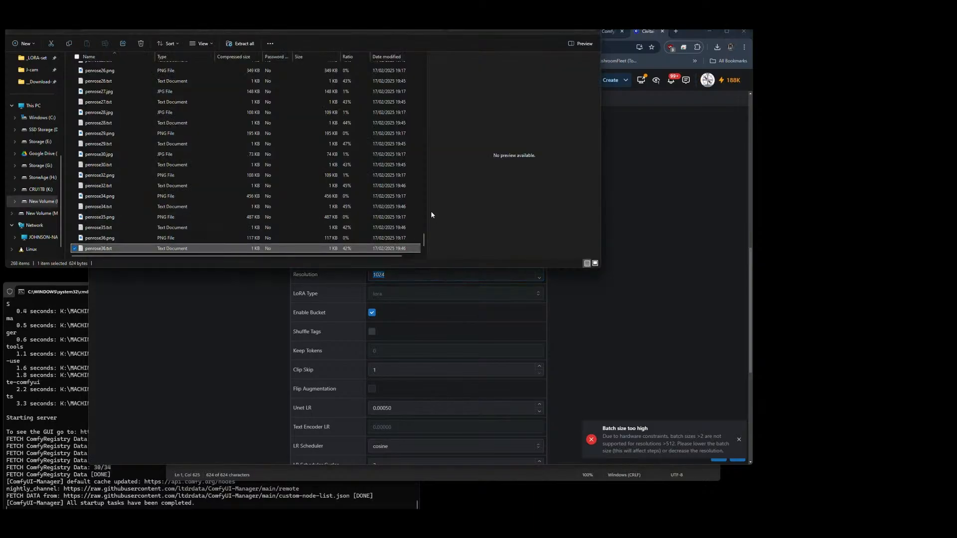
pyautogui.scroll(5, 426, 206)
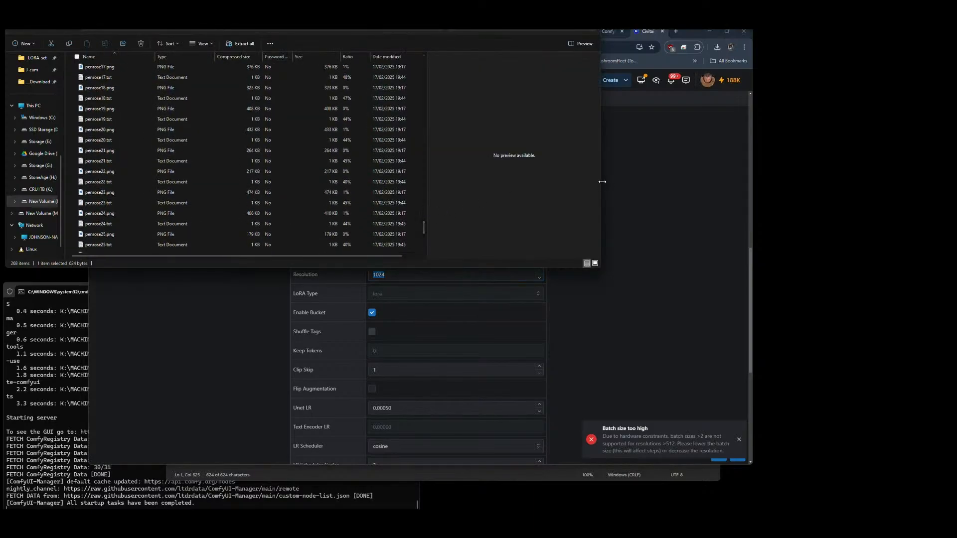
pyautogui.moveTo(602, 182); pyautogui.dragTo(746, 181)
pyautogui.rightClick(446, 56)
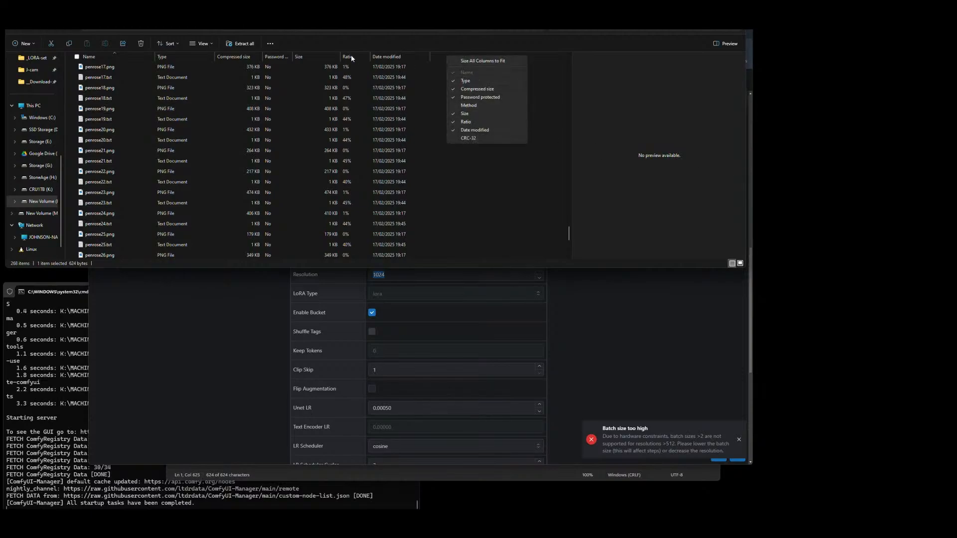
pyautogui.rightClick(438, 56)
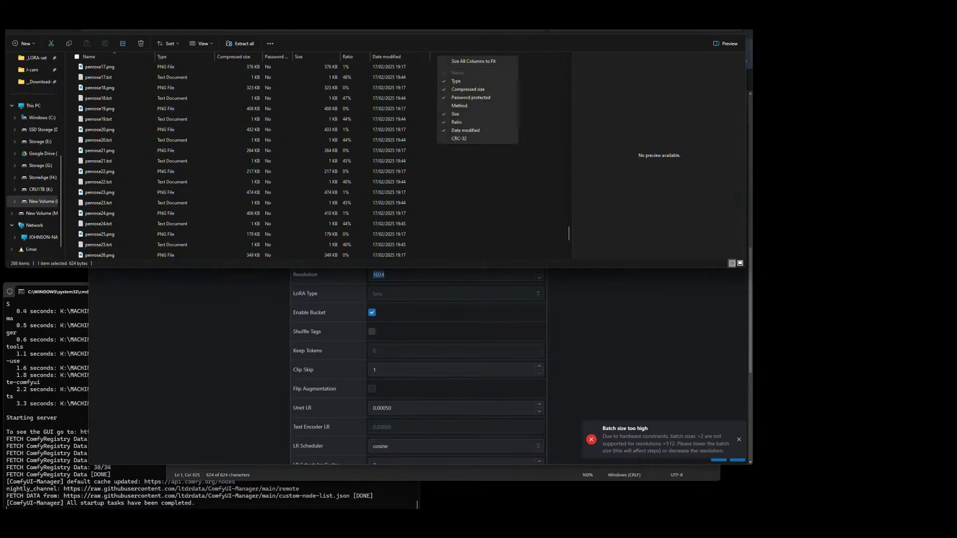
# Step: Open the unzipped folder of fractal images and captions and show its files in Details view
pyautogui.click(218, 29)
pyautogui.doubleClick(106, 68)
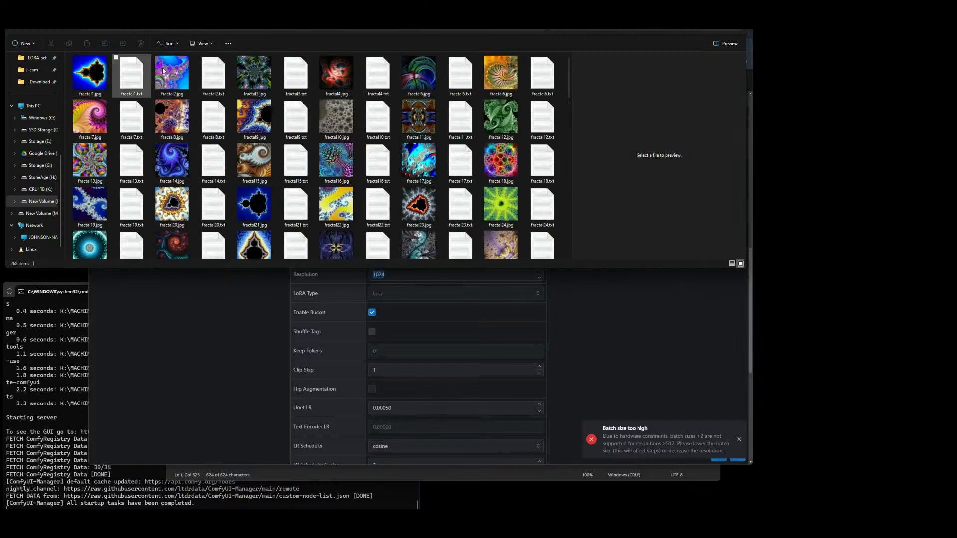
pyautogui.click(196, 43)
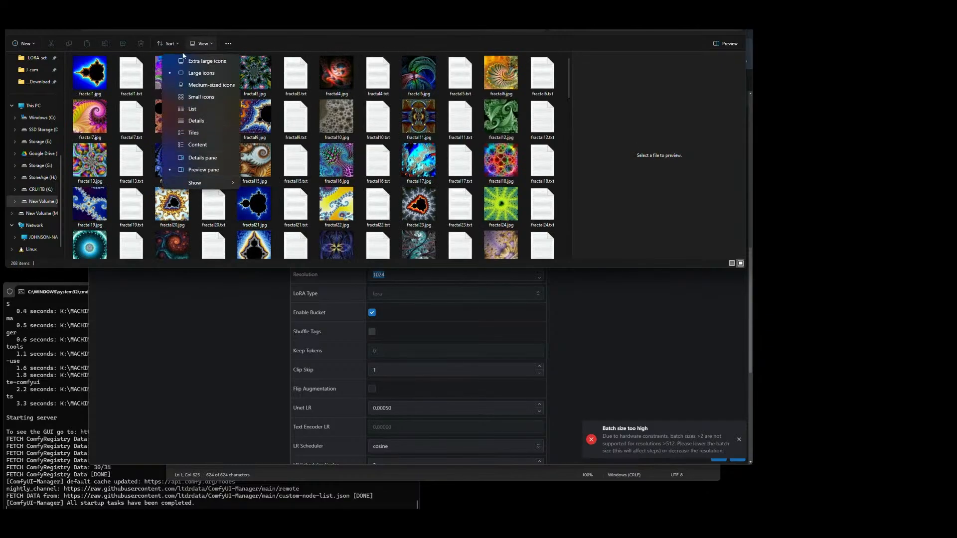
pyautogui.click(196, 120)
# Step: Add the Dimensions column to the dataset folder's file list
pyautogui.rightClick(344, 60)
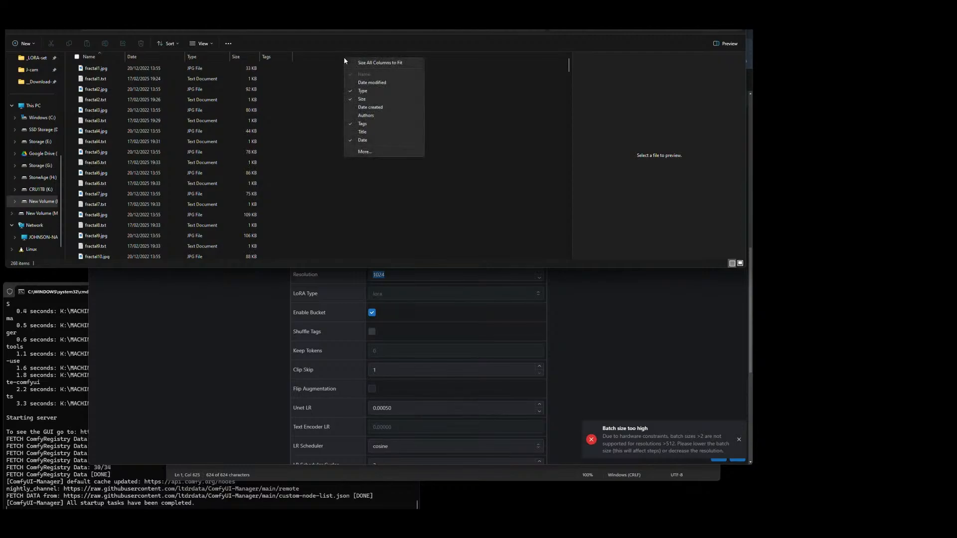
pyautogui.click(364, 152)
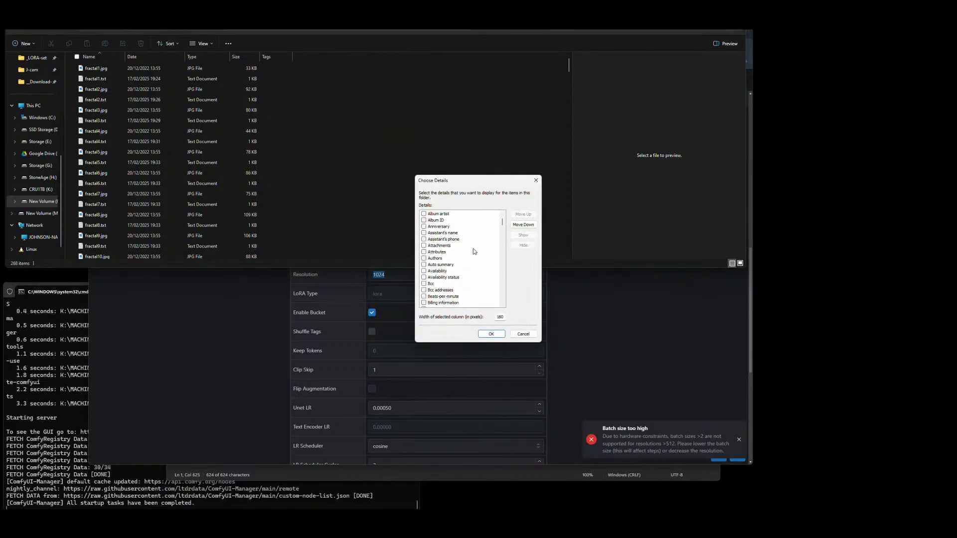
pyautogui.scroll(-12, 475, 247)
pyautogui.scroll(15, 474, 239)
pyautogui.scroll(-3, 463, 243)
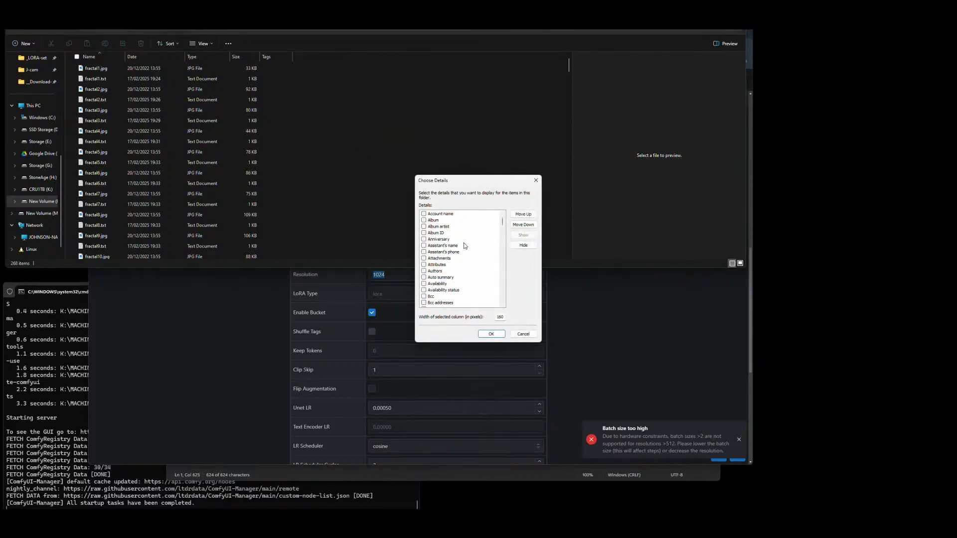
pyautogui.scroll(3, 457, 247)
pyautogui.click(458, 247)
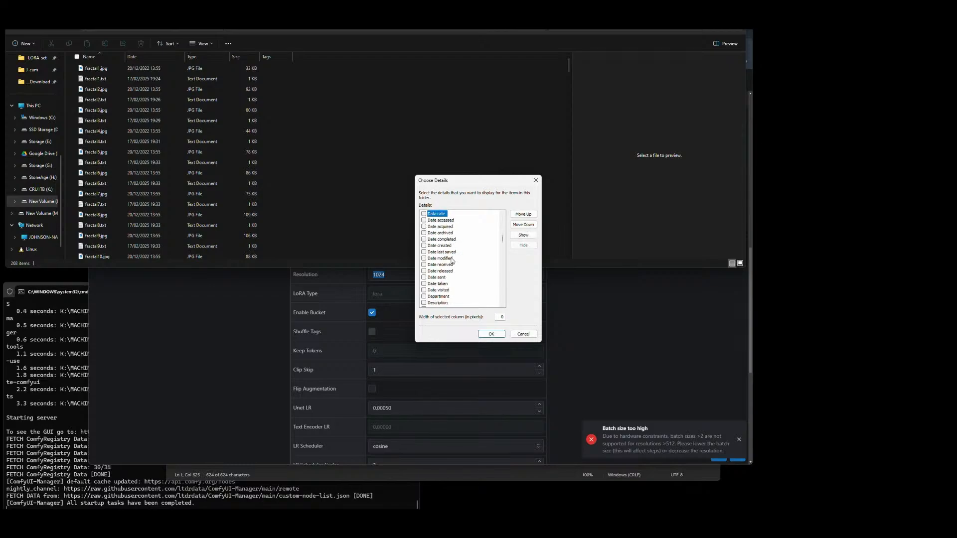
pyautogui.scroll(-15, 451, 259)
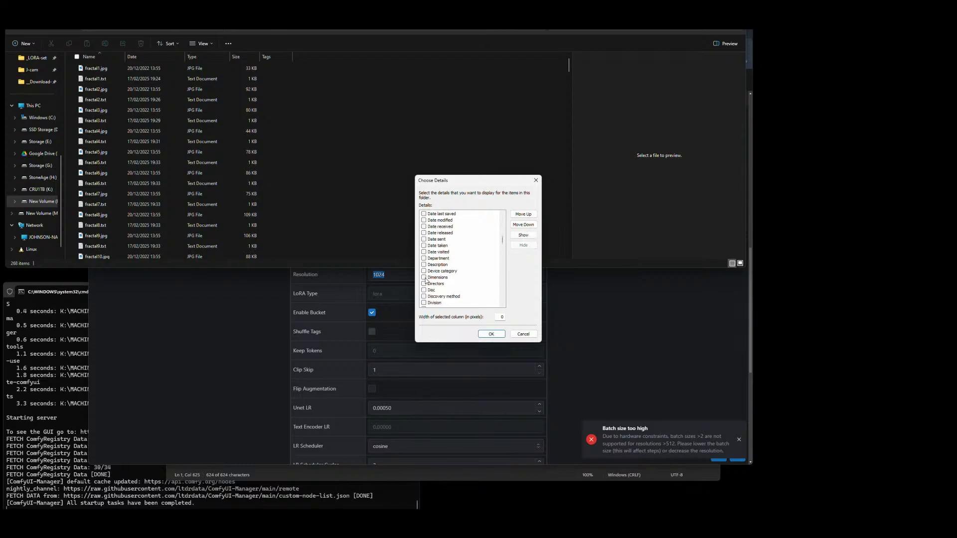
pyautogui.scroll(-1, 426, 280)
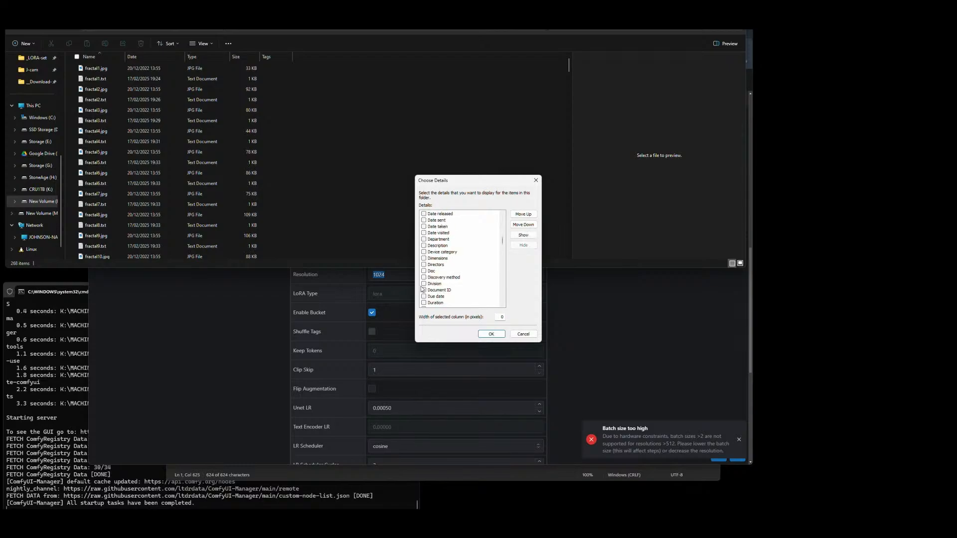
pyautogui.click(424, 258)
pyautogui.click(491, 333)
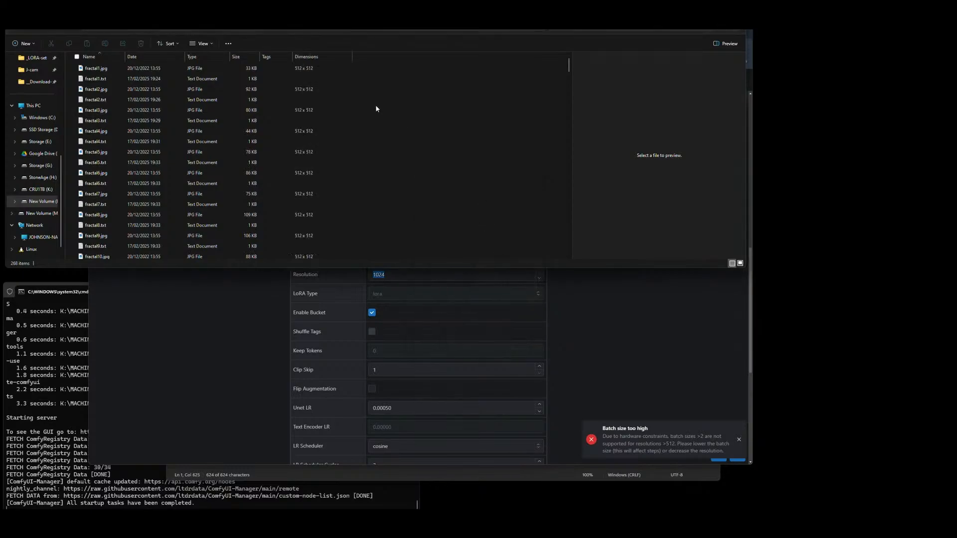
# Step: Sort the dataset files by Dimensions in descending order and check the image sizes
pyautogui.click(325, 67)
pyautogui.click(322, 58)
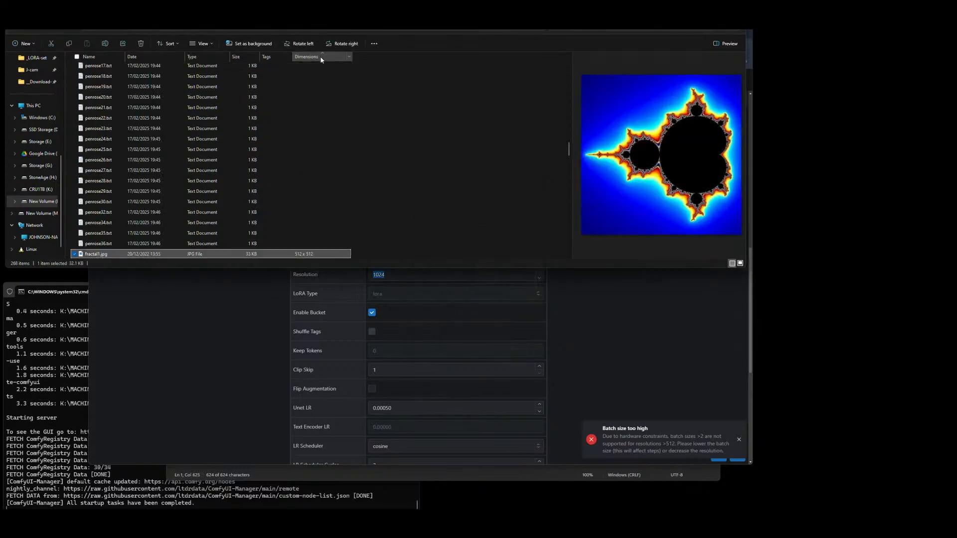
pyautogui.click(320, 57)
pyautogui.scroll(15, 345, 118)
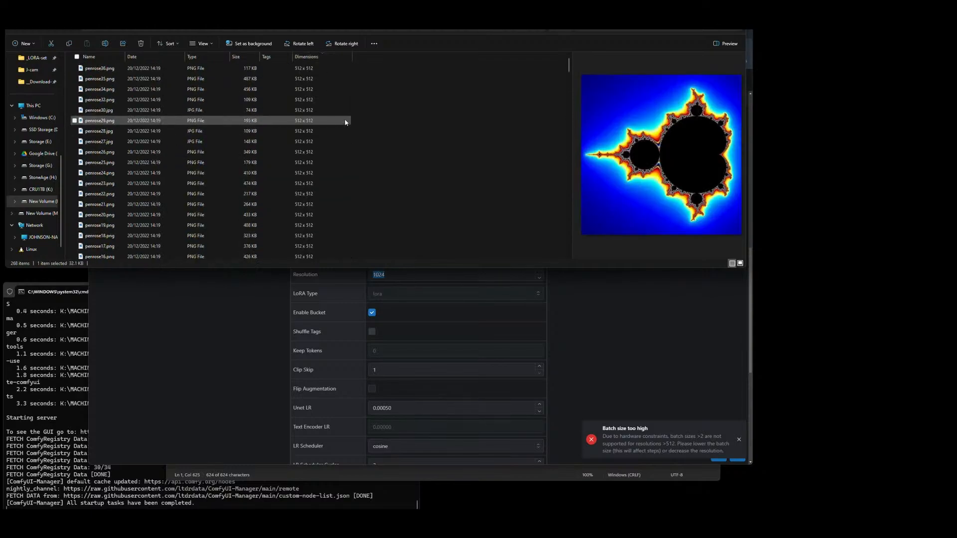
# Step: Return to the Civitai training page and set the Resolution to 512
pyautogui.click(276, 353)
pyautogui.doubleClick(404, 274)
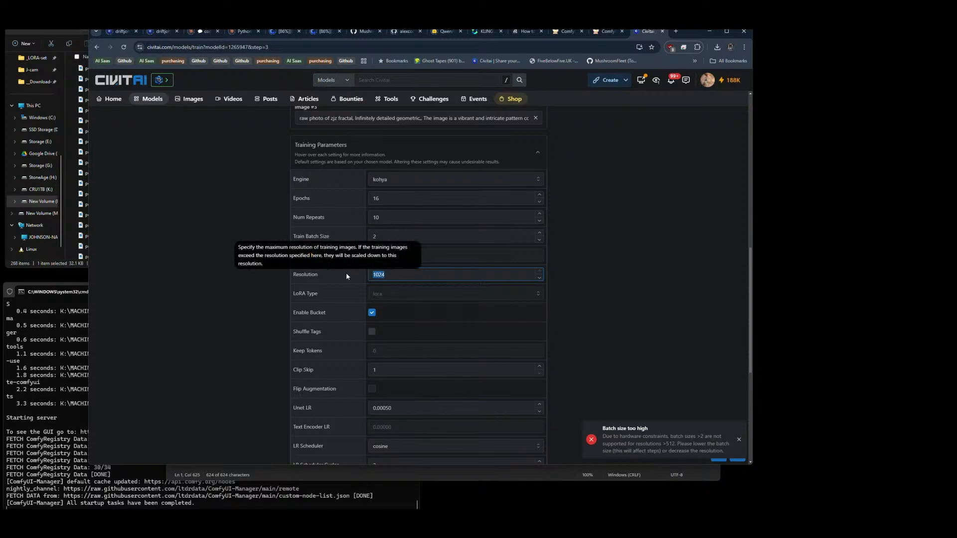
pyautogui.write('512')
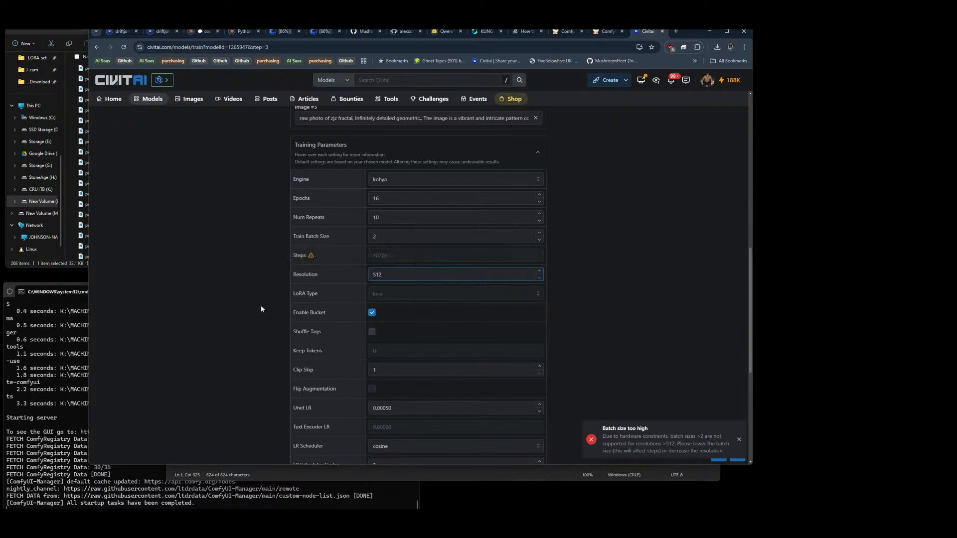
# Step: Set Epochs to 10, Num Repeats to 20 and Train Batch Size to 4, and dismiss the batch size error
pyautogui.doubleClick(410, 198)
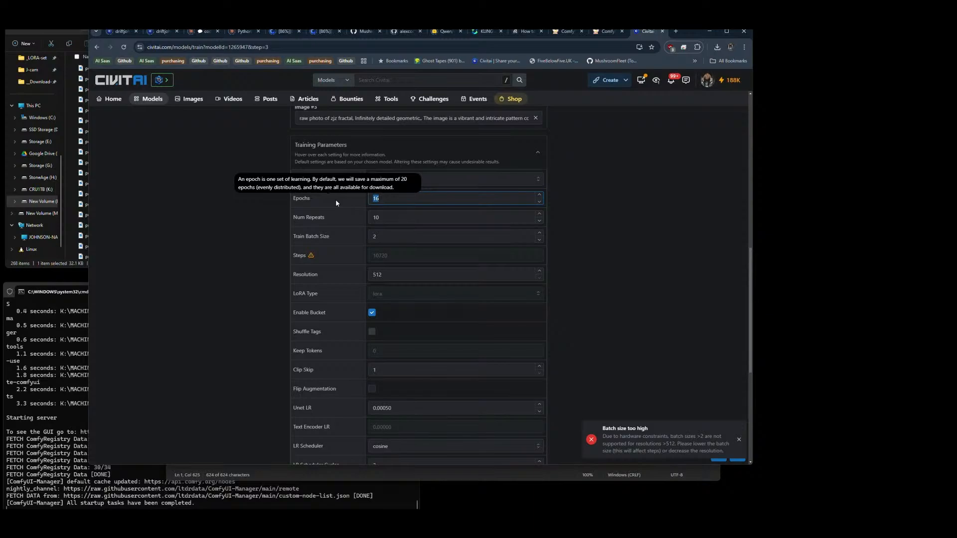
pyautogui.write('10')
pyautogui.doubleClick(394, 215)
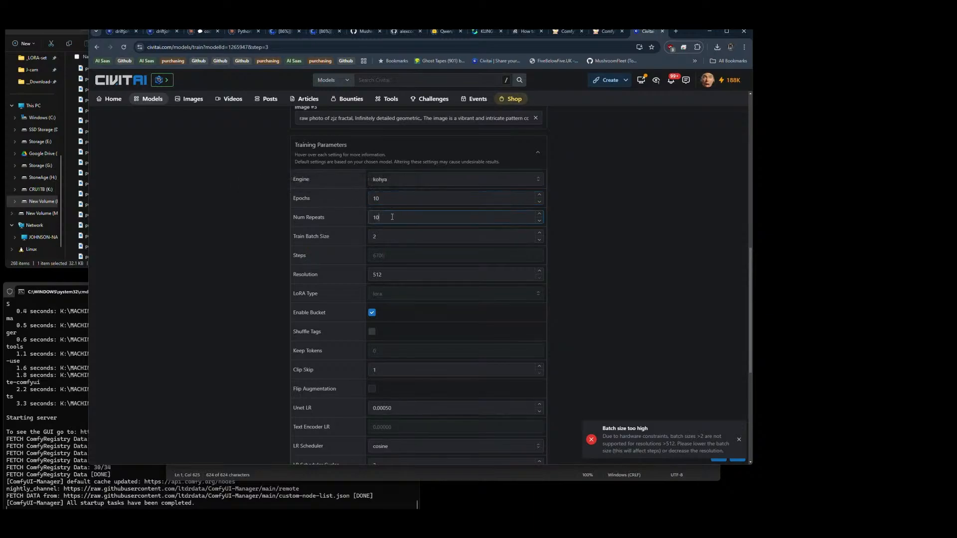
pyautogui.write('20')
pyautogui.doubleClick(379, 237)
pyautogui.write('4')
pyautogui.click(735, 439)
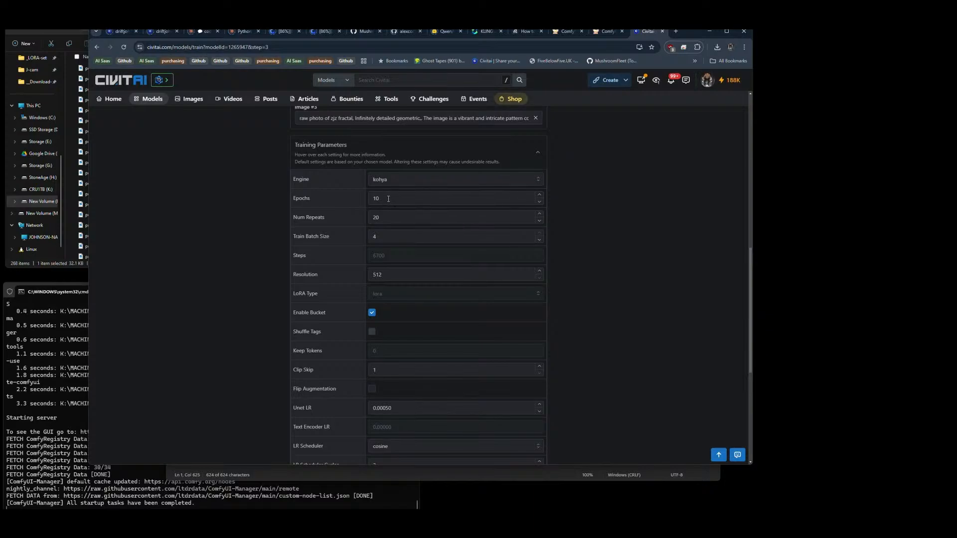
# Step: Submit the training run and confirm the Buzz transaction
pyautogui.scroll(-5, 397, 200)
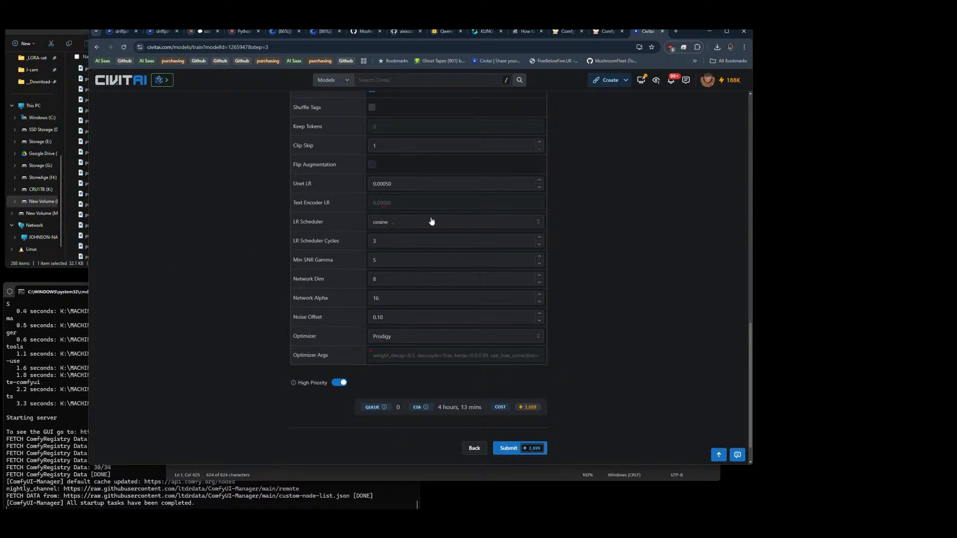
pyautogui.click(509, 448)
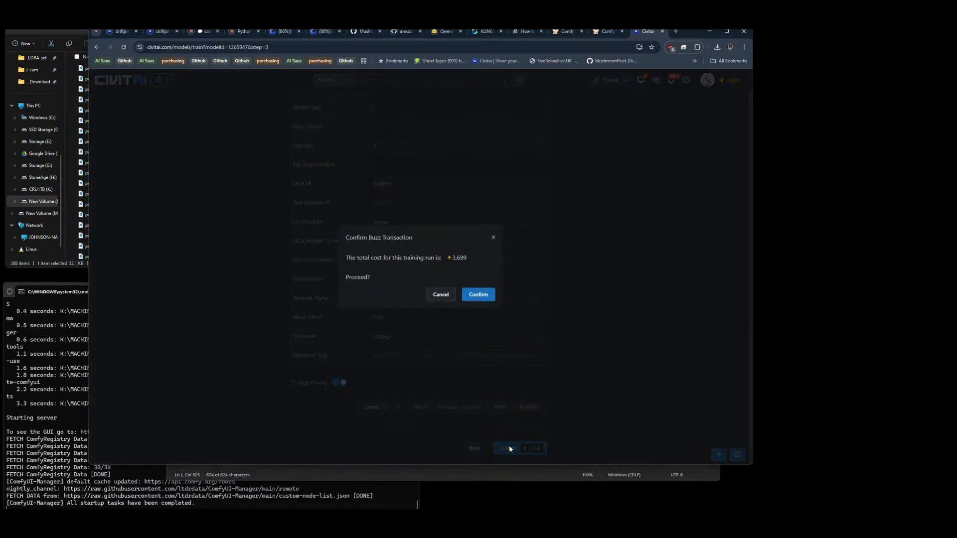
pyautogui.click(477, 295)
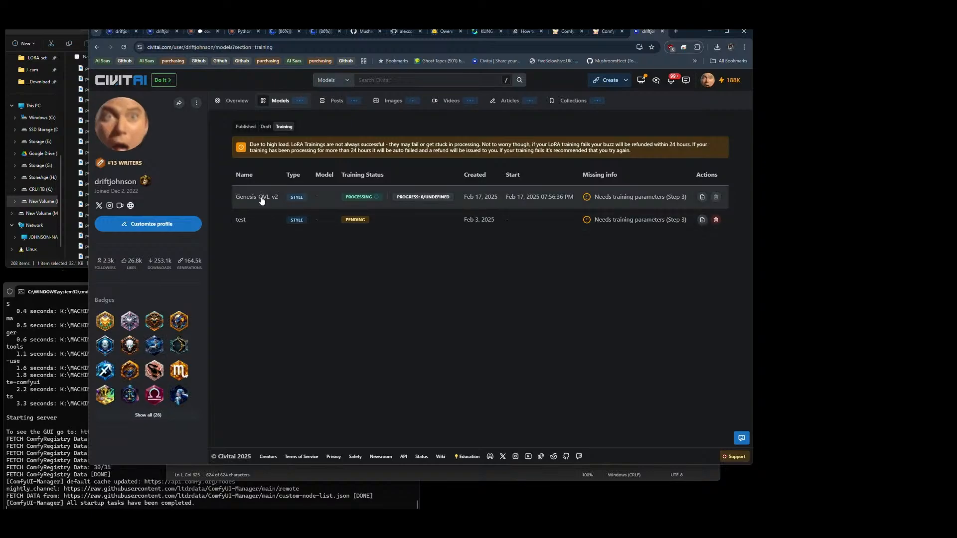
# Step: Switch to ComfyUI and reload its page, and bring the dataset folder in File Explorer to the front
pyautogui.click(606, 32)
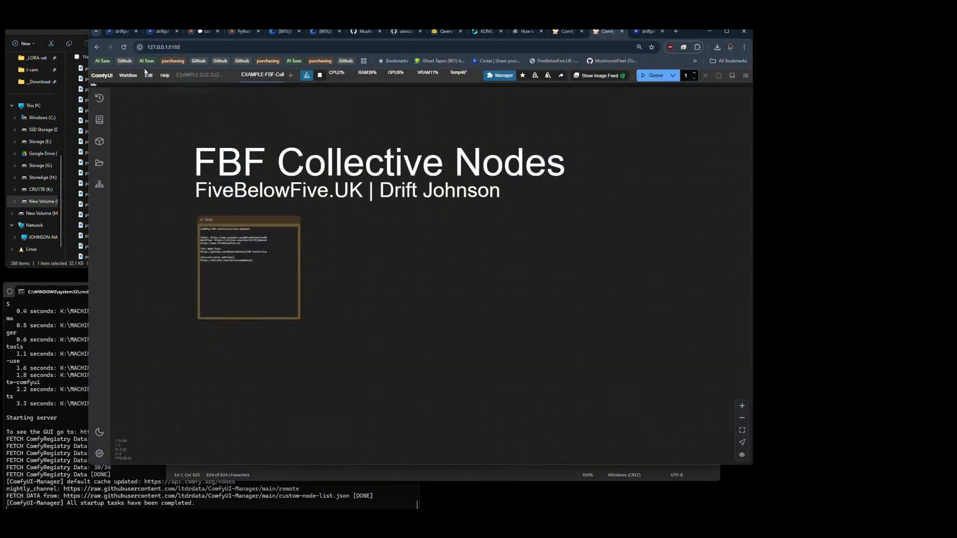
pyautogui.click(124, 47)
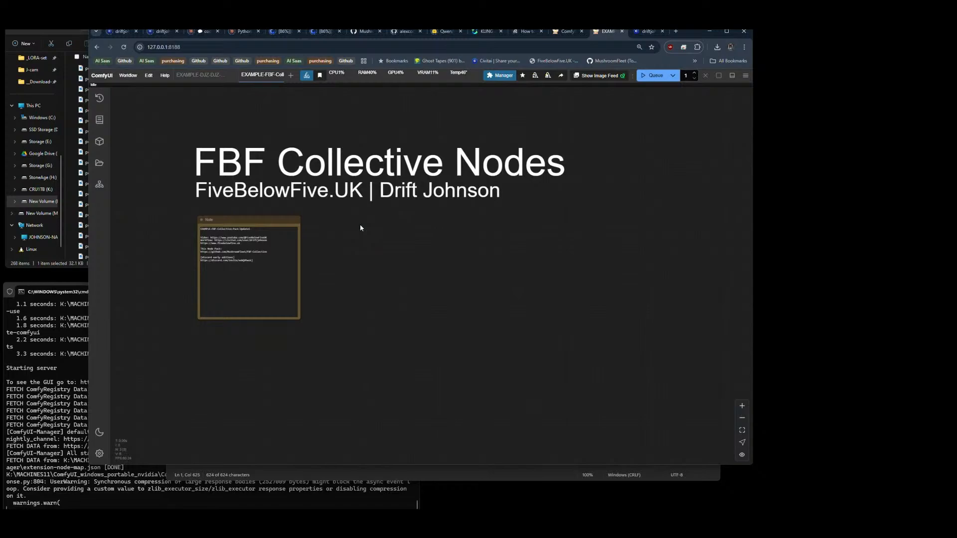
pyautogui.click(648, 31)
pyautogui.click(608, 31)
pyautogui.click(72, 268)
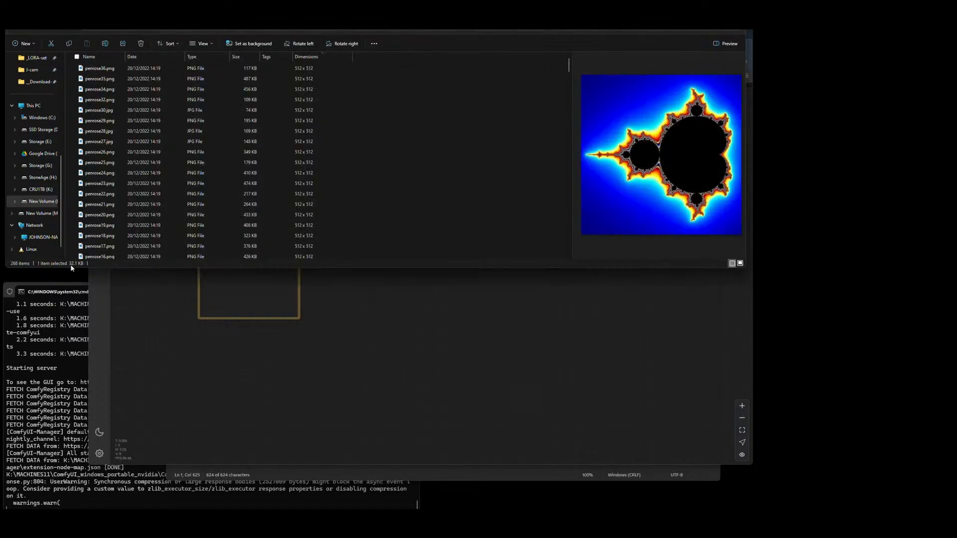
# Step: Look through the open dataset folders in File Explorer and return to the FBF-Collective example workflow in ComfyUI
pyautogui.click(436, 145)
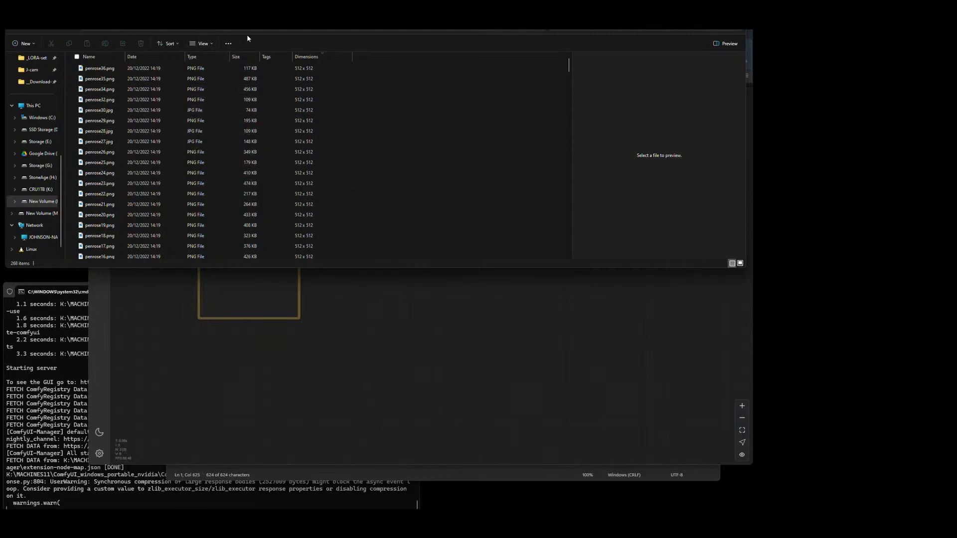
pyautogui.click(224, 10)
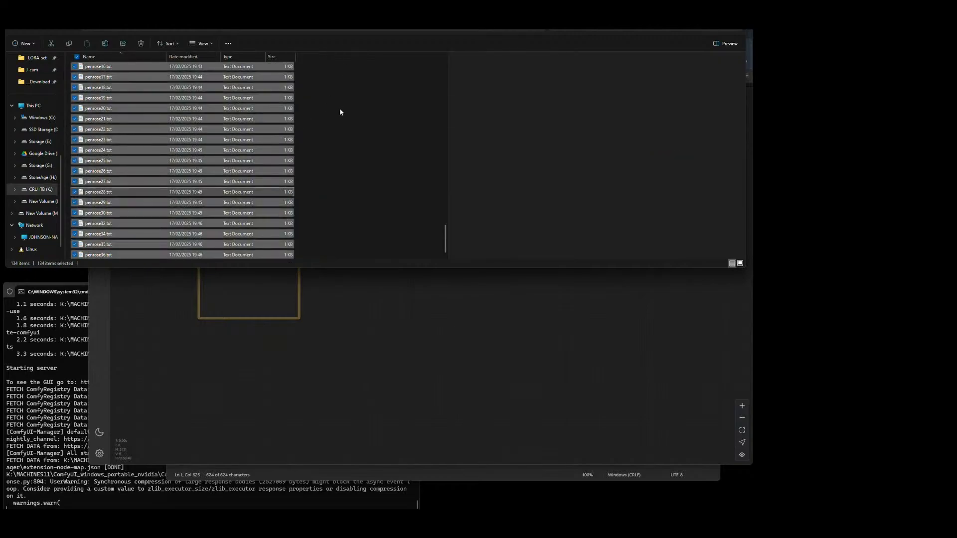
pyautogui.click(304, 10)
pyautogui.click(534, 342)
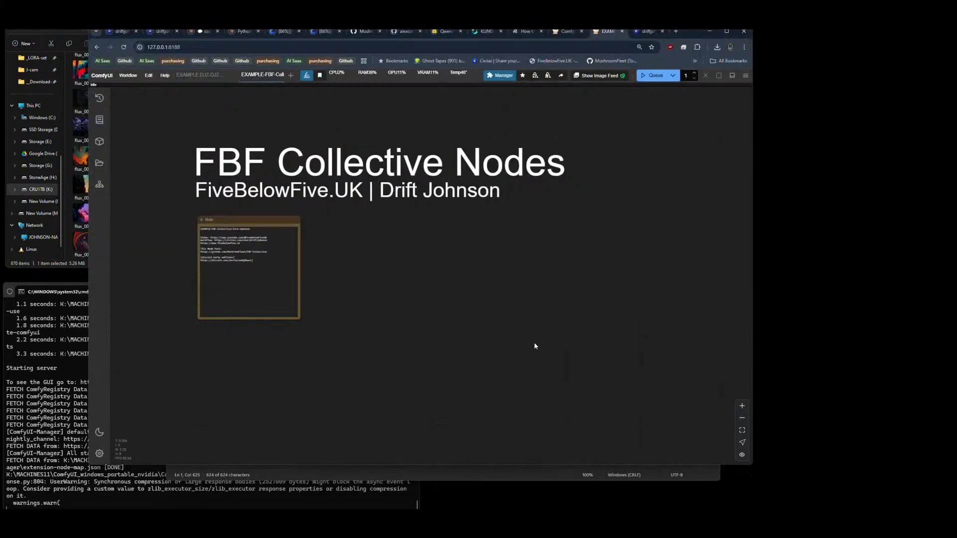
# Step: Review the node registrations in FBF-Collective's __init__.py in VS Code and return to ComfyUI's node search
pyautogui.doubleClick(370, 252)
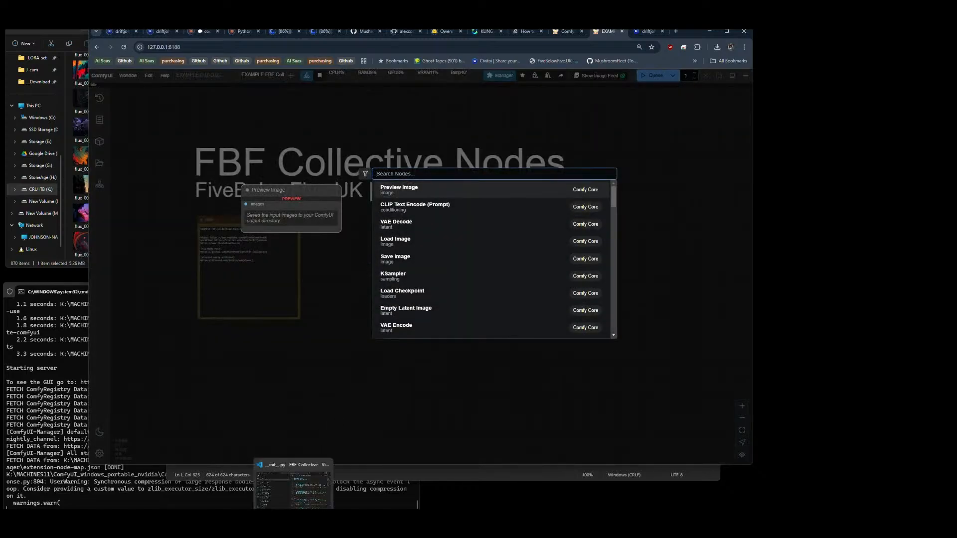
pyautogui.click(293, 521)
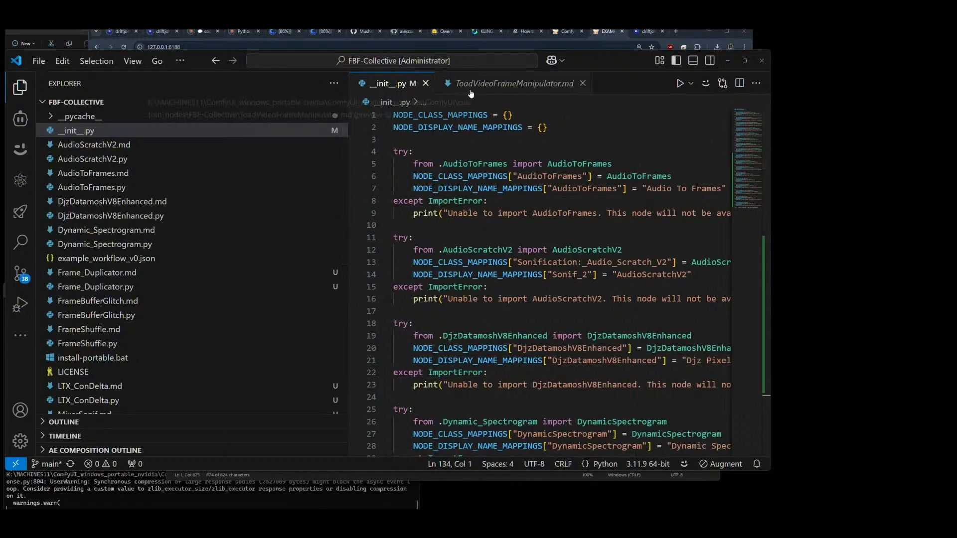
pyautogui.scroll(-15, 471, 326)
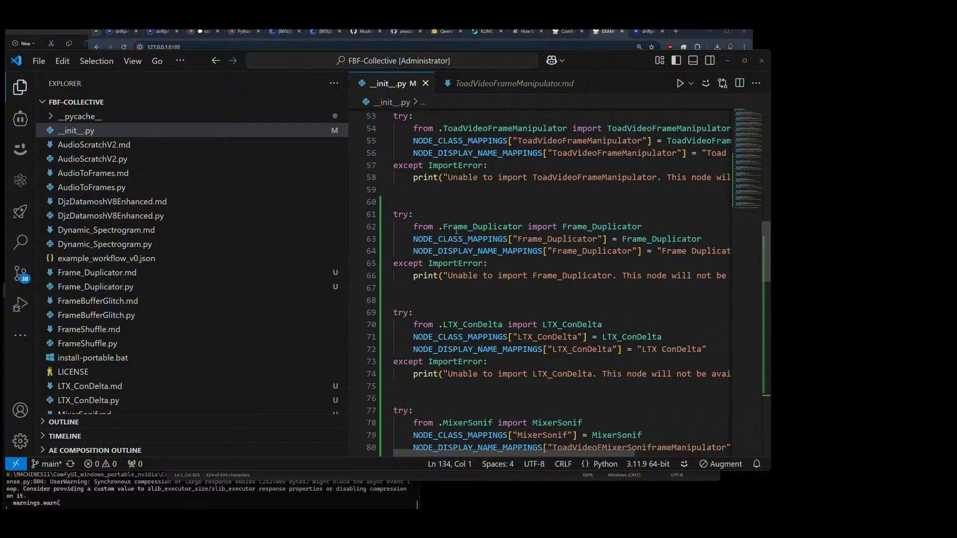
pyautogui.hotkey('alt', 'Tab')
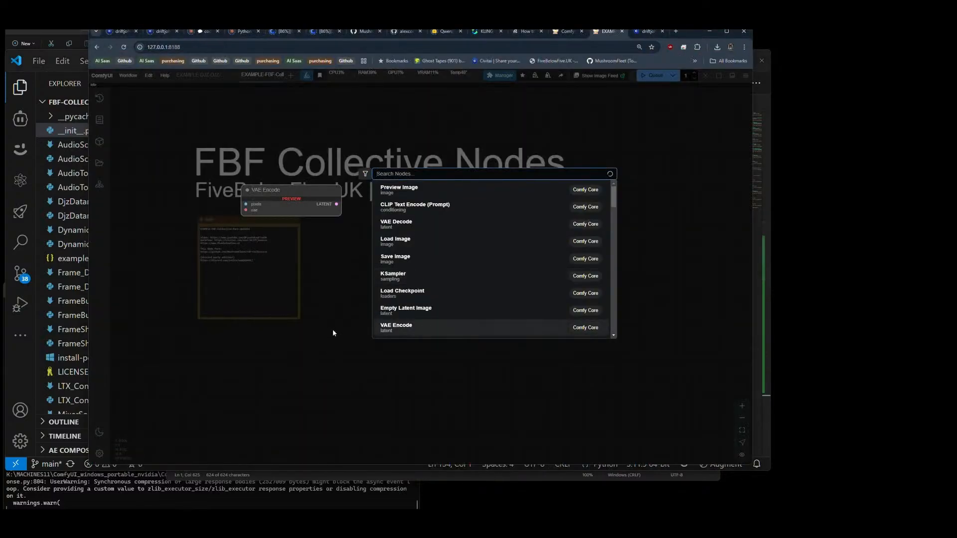
# Step: Search the nodes for "frame dup" and "frame", adding the Keyframe Based Upscaler V1 and Flex Video Frame Blend nodes to the canvas
pyautogui.write('frame dup')
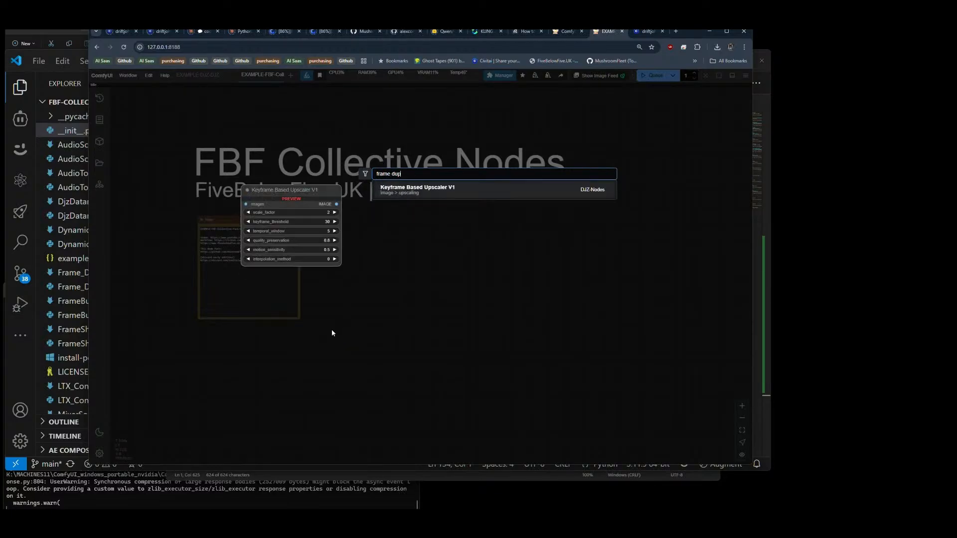
pyautogui.click(401, 188)
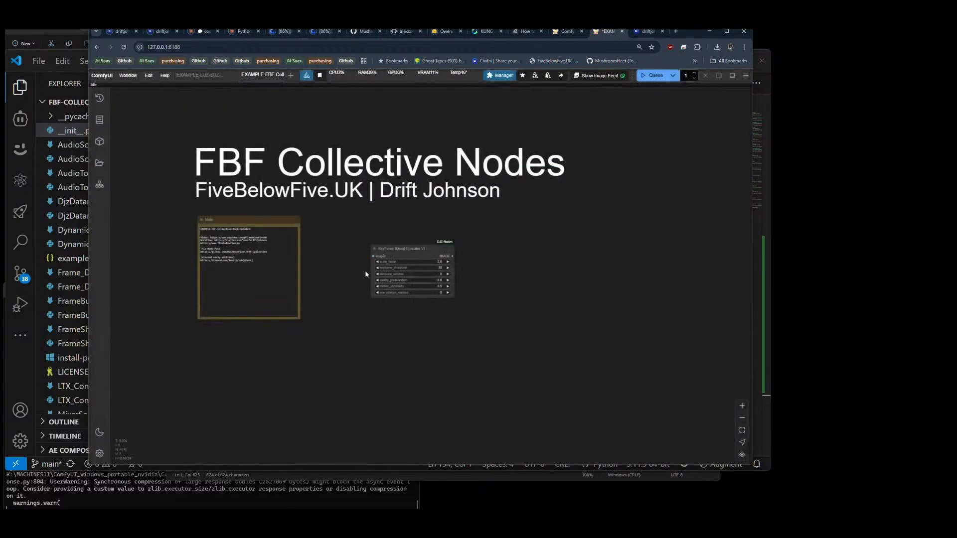
pyautogui.doubleClick(491, 255)
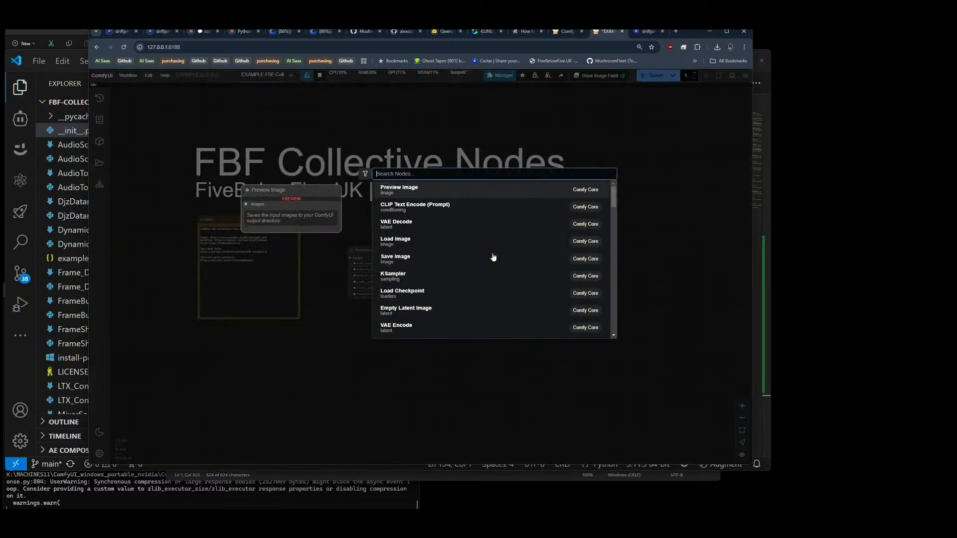
pyautogui.write('frame')
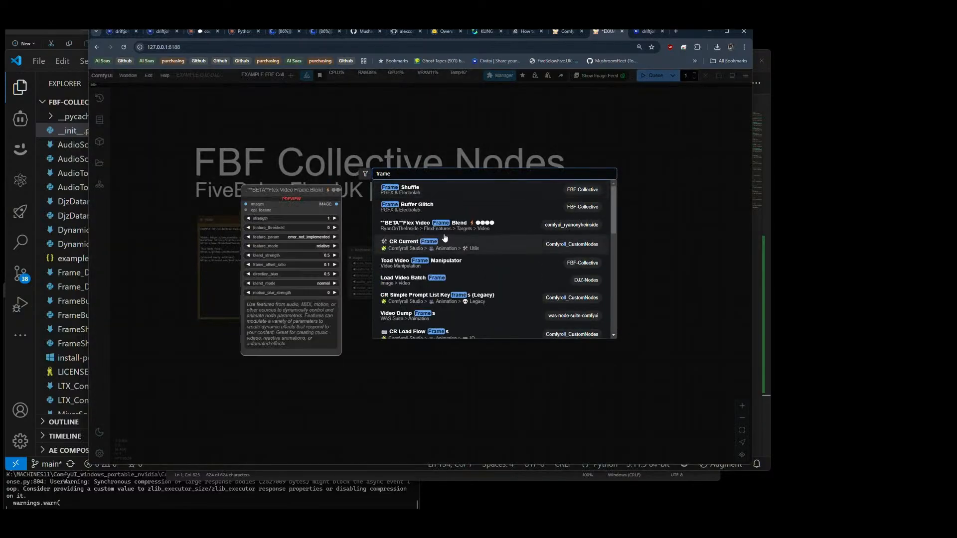
pyautogui.click(442, 228)
# Step: Reload the ComfyUI page and delete the Flex Video Frame Blend and Keyframe Based Upscaler V1 nodes
pyautogui.click(123, 46)
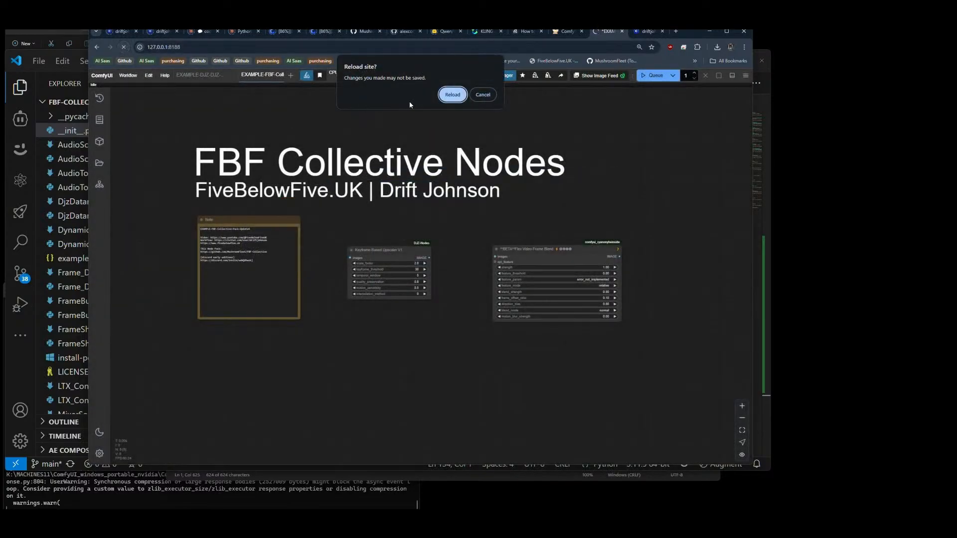
pyautogui.click(449, 93)
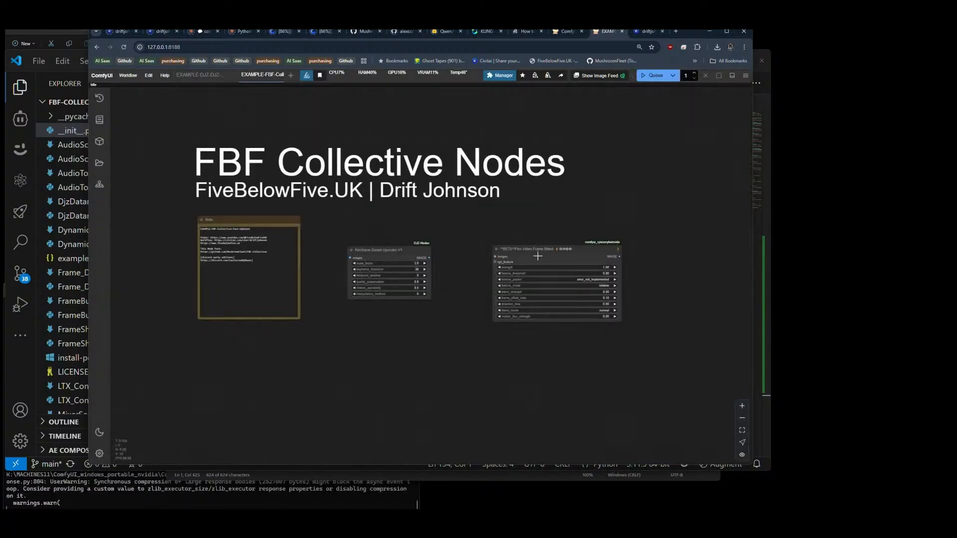
pyautogui.press('Delete')
pyautogui.click(402, 255)
pyautogui.press('Delete')
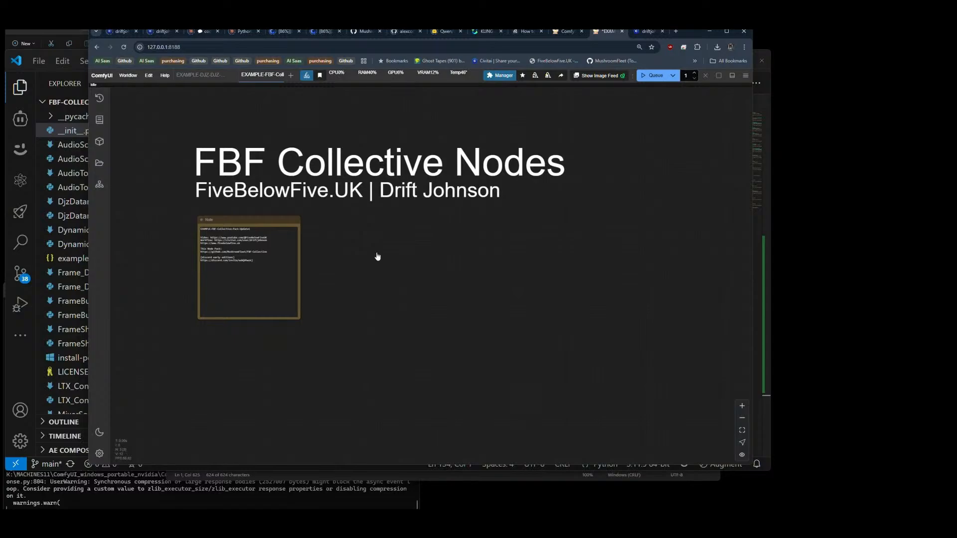
# Step: Search the nodes for "fra" and add FBF-Collective's Frame Shuffle node beside the workflow note
pyautogui.doubleClick(376, 253)
pyautogui.write('flr')
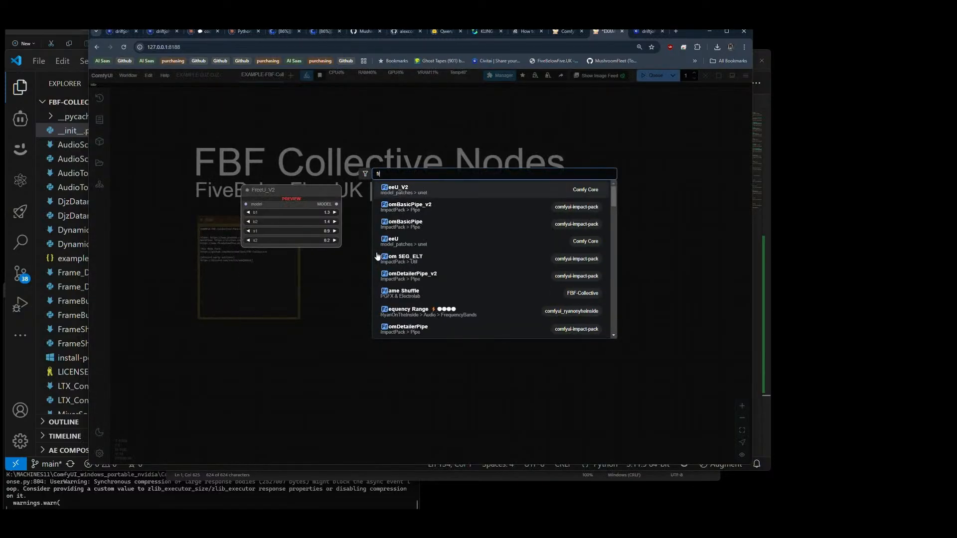
pyautogui.write('a')
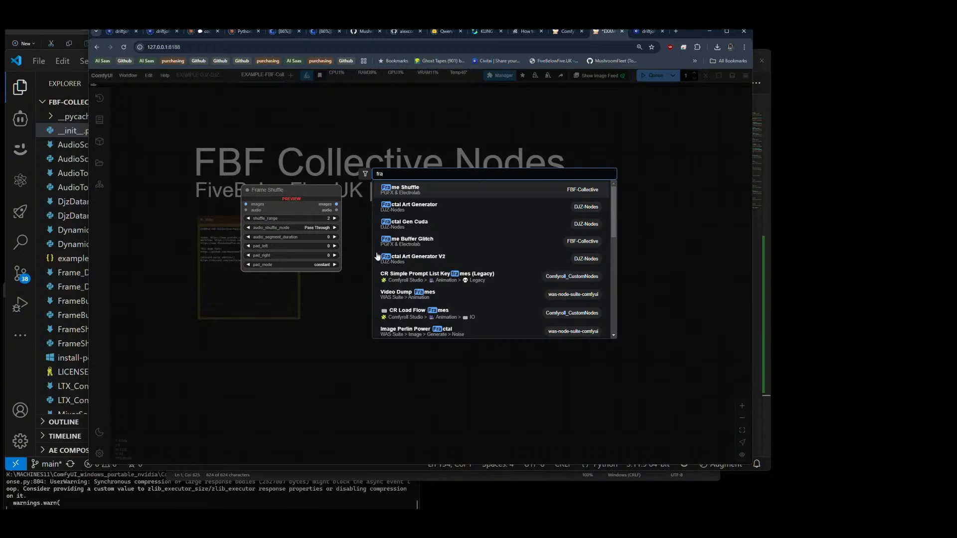
pyautogui.click(421, 193)
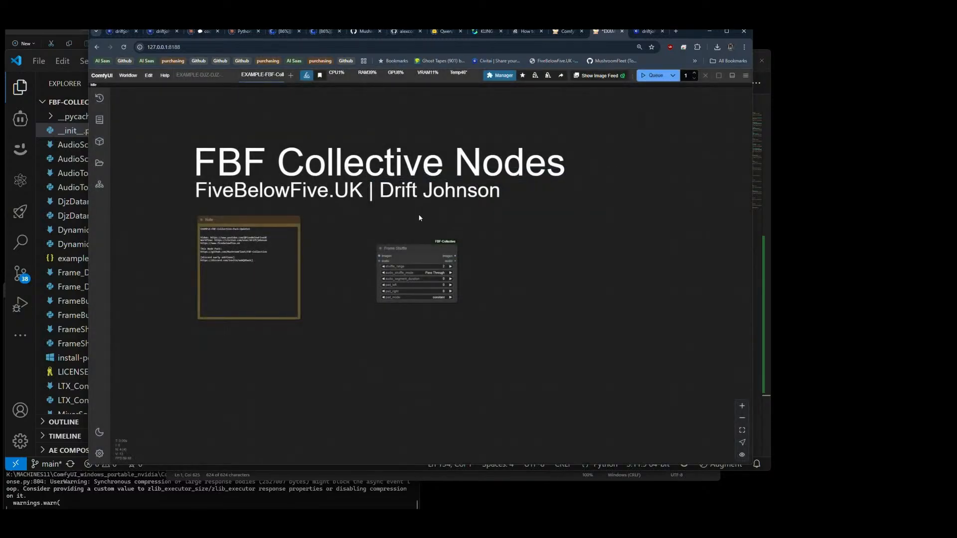
pyautogui.scroll(5, 431, 292)
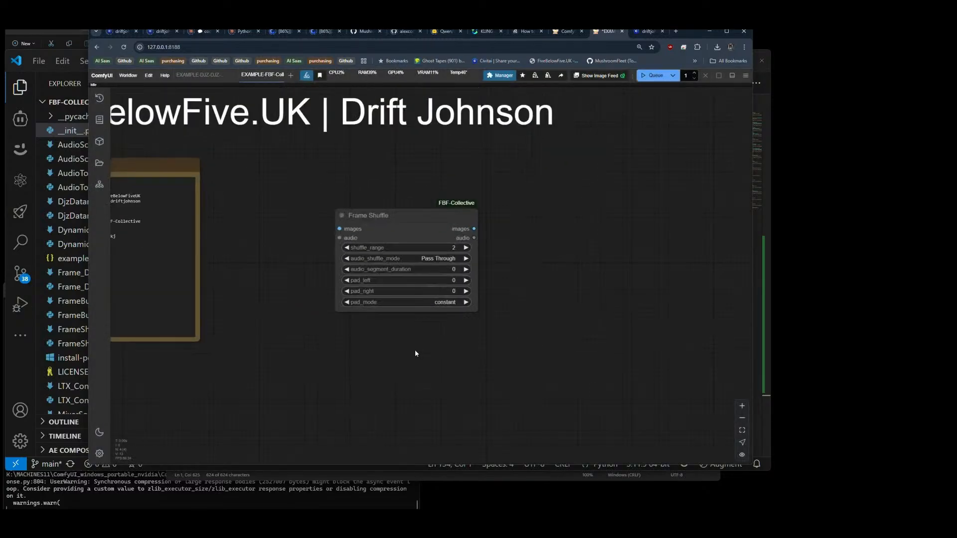
pyautogui.moveTo(412, 361); pyautogui.dragTo(419, 271)
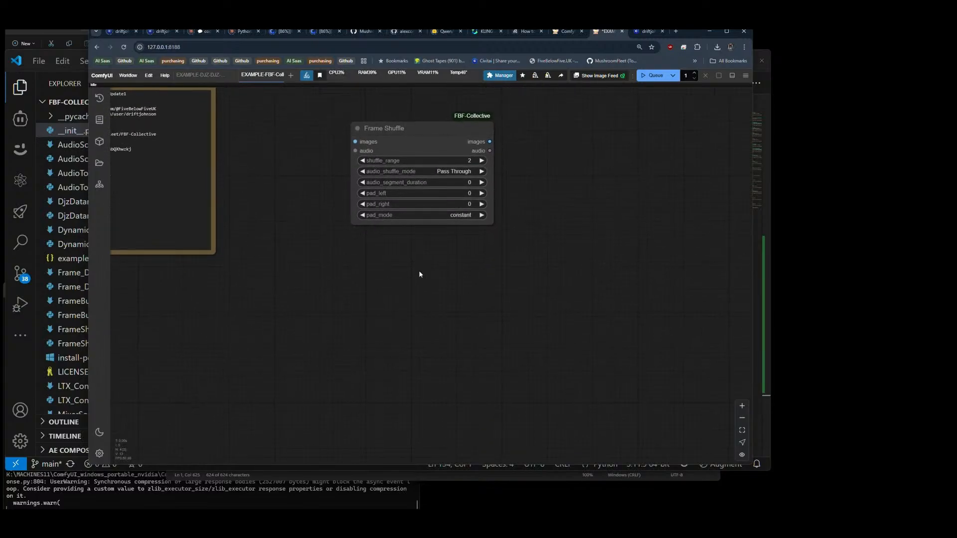
# Step: Check the Frame_Duplicator registration in VS Code, search ComfyUI's nodes for "frame dup", and close the search
pyautogui.hotkey('alt', 'Tab')
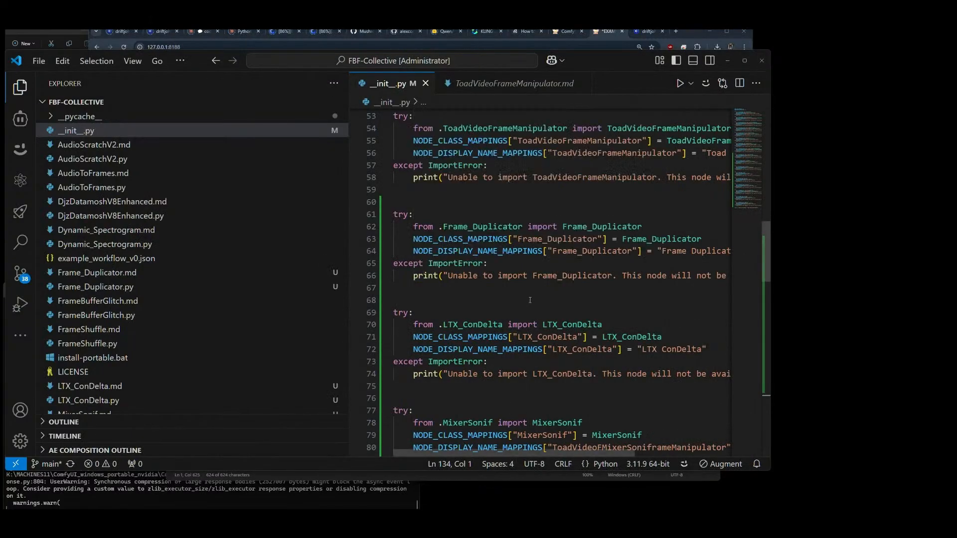
pyautogui.hotkey('alt', 'Tab')
pyautogui.doubleClick(352, 280)
pyautogui.write('f')
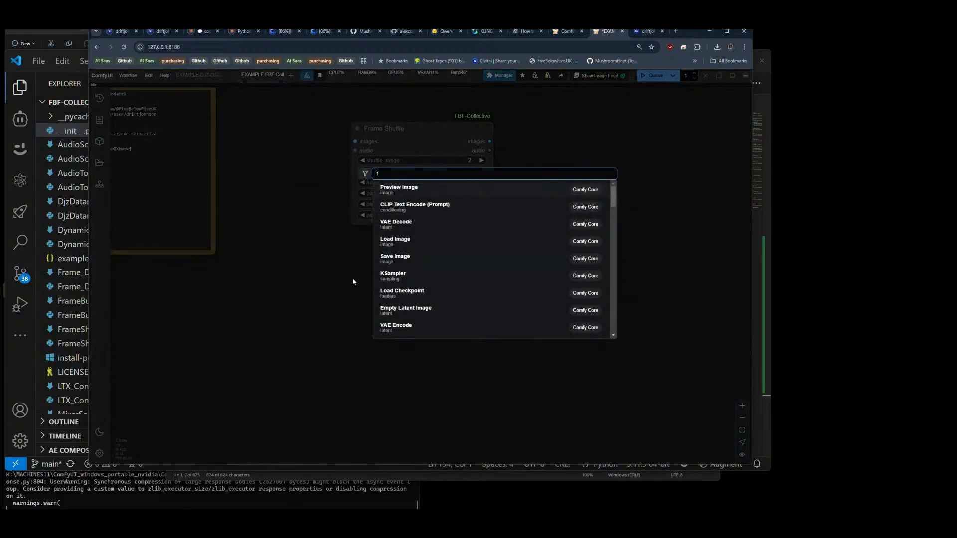
pyautogui.write('rame d')
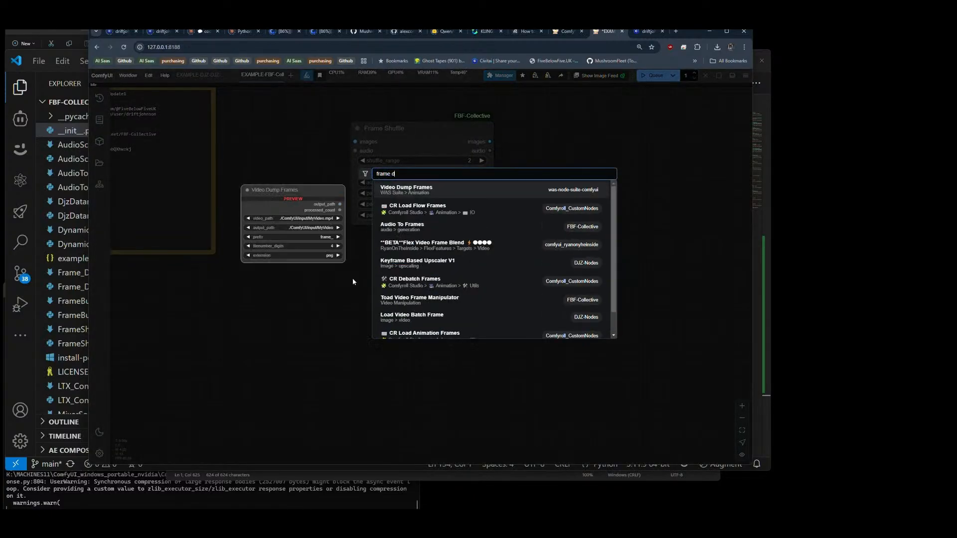
pyautogui.write('up')
pyautogui.press('BackSpace')
pyautogui.press('BackSpace')
pyautogui.press('BackSpace')
pyautogui.press('BackSpace')
pyautogui.press('BackSpace')
pyautogui.press('BackSpace')
pyautogui.press('BackSpace')
pyautogui.press('BackSpace')
pyautogui.press('BackSpace')
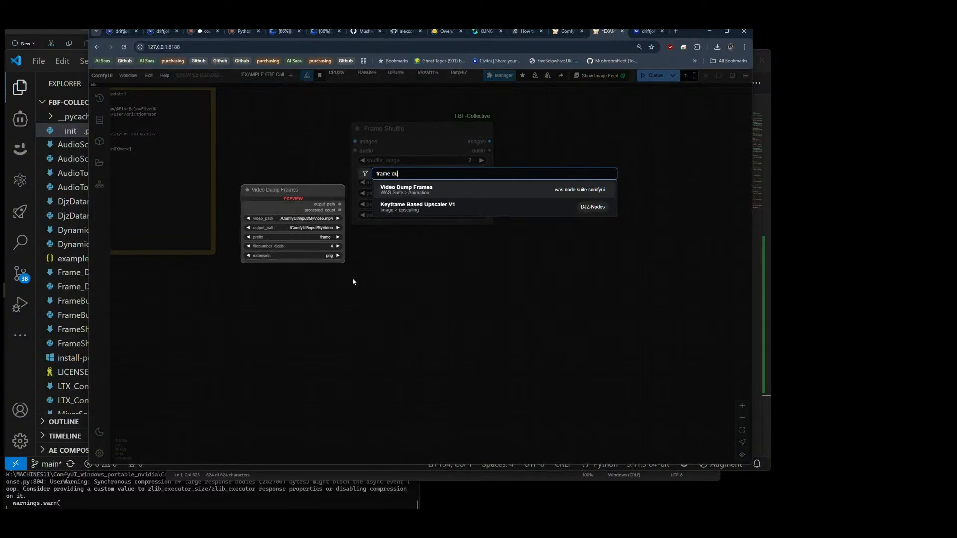
pyautogui.press('Escape')
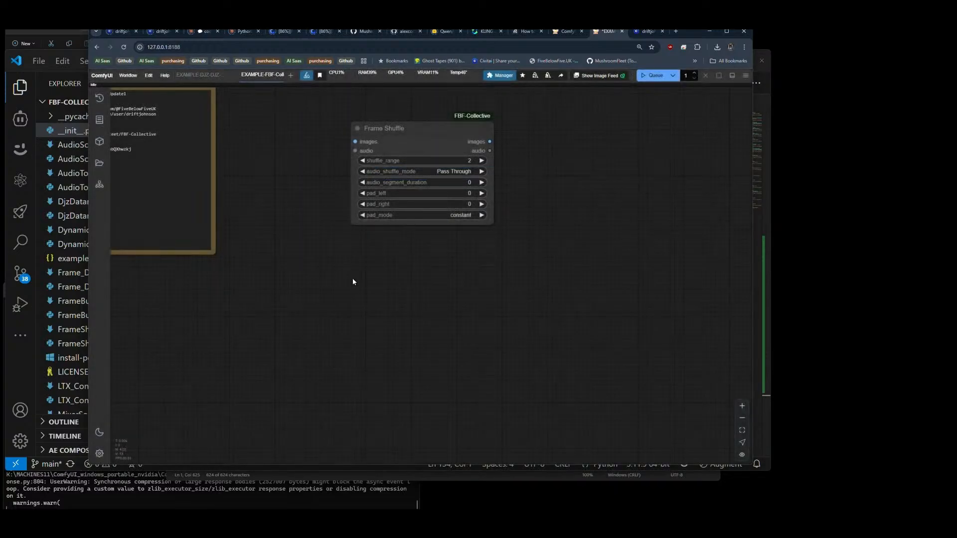
# Step: Search ComfyUI's nodes for "ltx c" to look for the LTX ConDelta node, and close the search
pyautogui.hotkey('alt', 'Tab')
pyautogui.hotkey('alt', 'Tab')
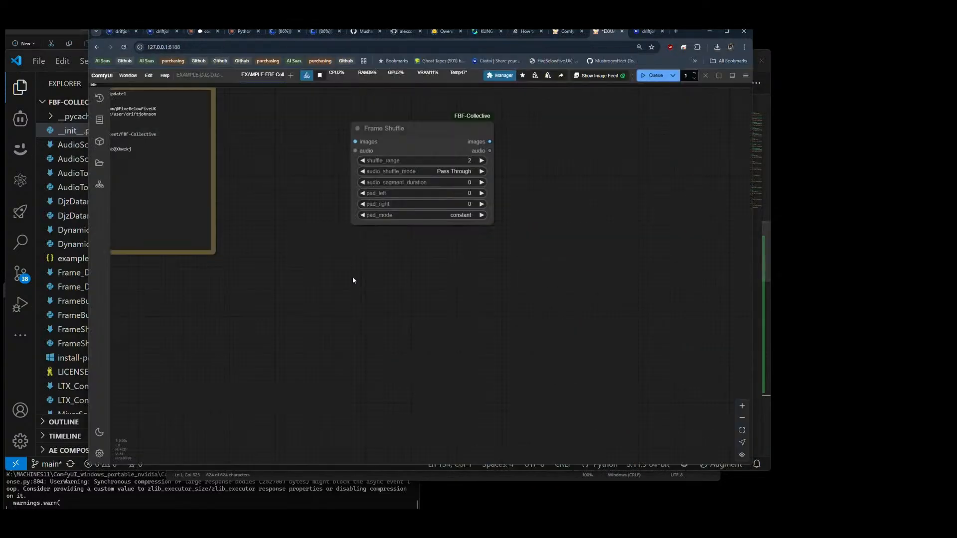
pyautogui.doubleClick(352, 280)
pyautogui.write('ltx')
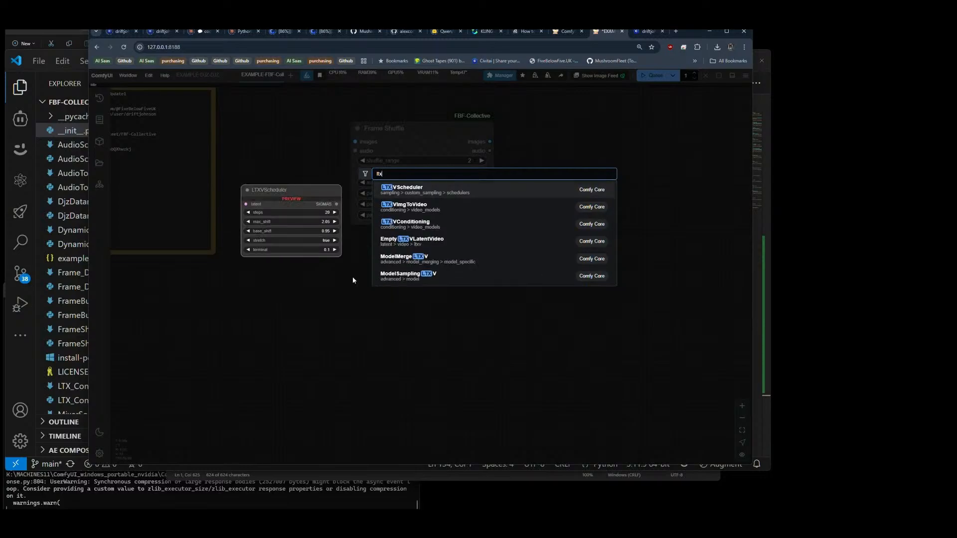
pyautogui.write(' c')
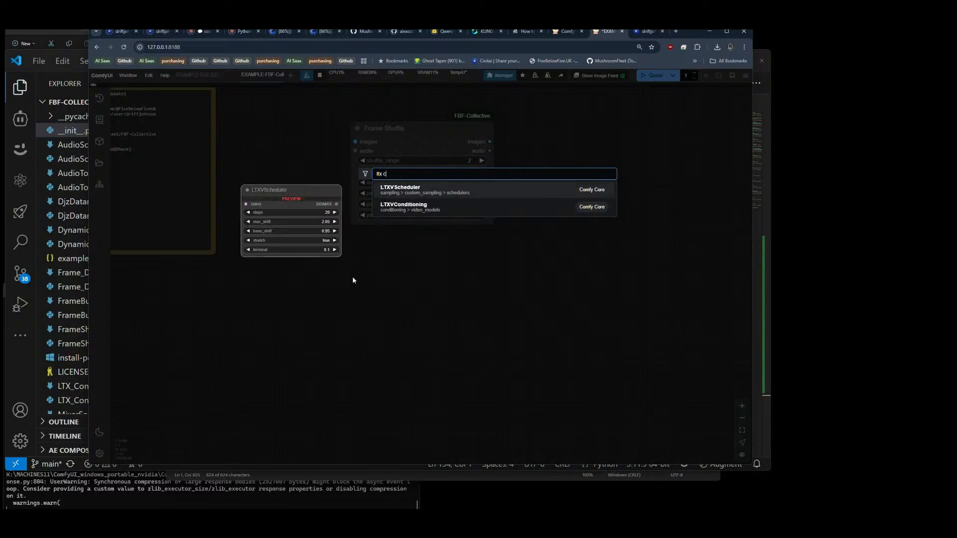
pyautogui.press('Escape')
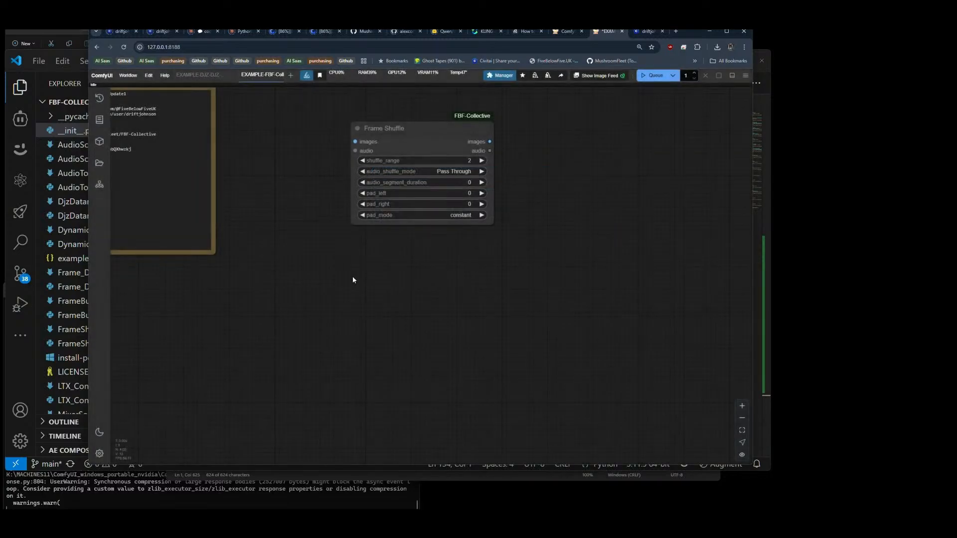
# Step: Review the LTX_ConDelta and MixerSonif registrations in __init__.py in VS Code and return to ComfyUI
pyautogui.hotkey('alt', 'Tab')
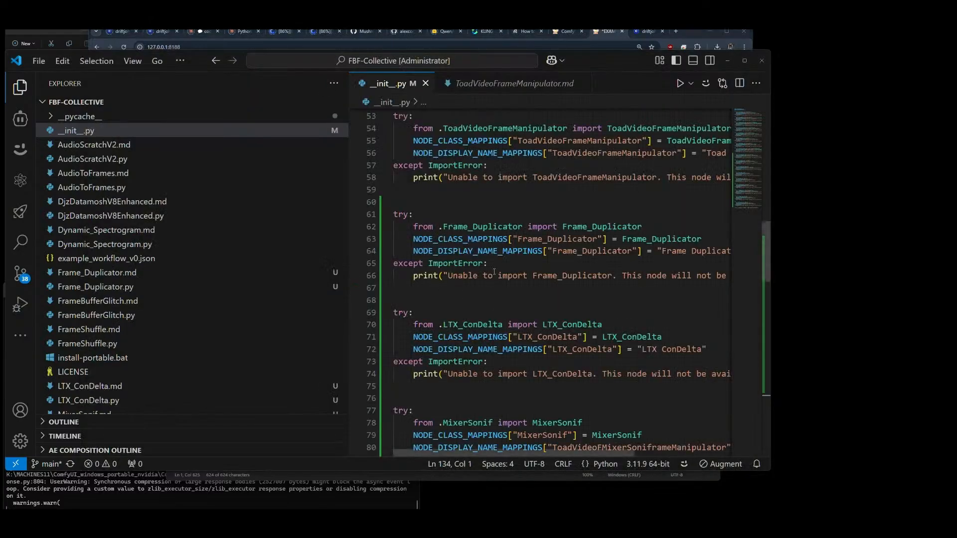
pyautogui.scroll(-4, 515, 303)
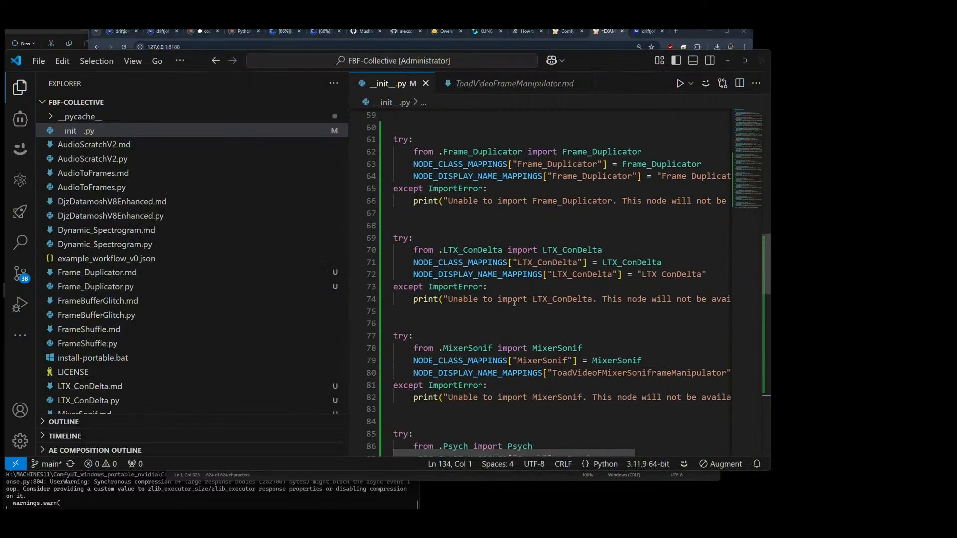
pyautogui.hotkey('alt', 'Tab')
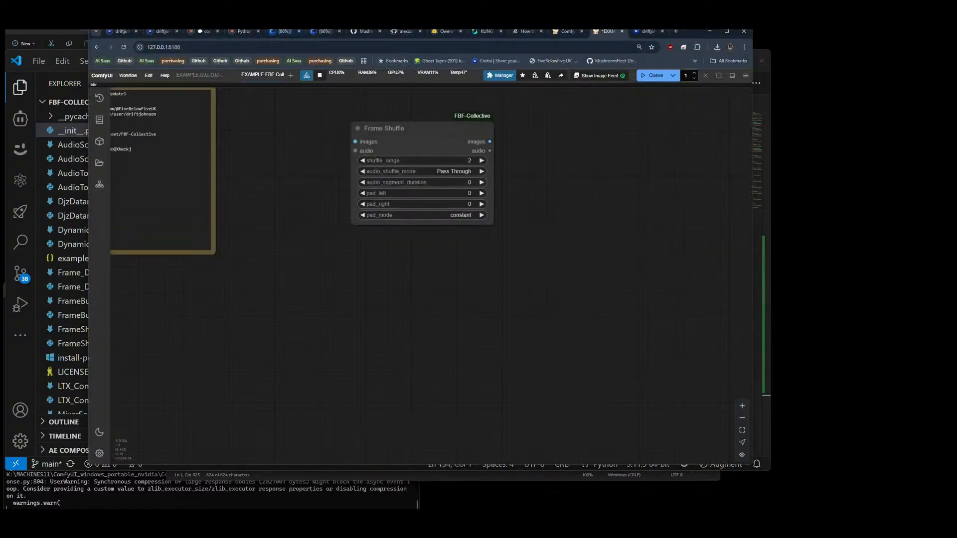
# Step: Switch to File Explorer and open the FBF-Collective folder inside ComfyUI's custom_nodes folder
pyautogui.hotkey('alt', 'Tab')
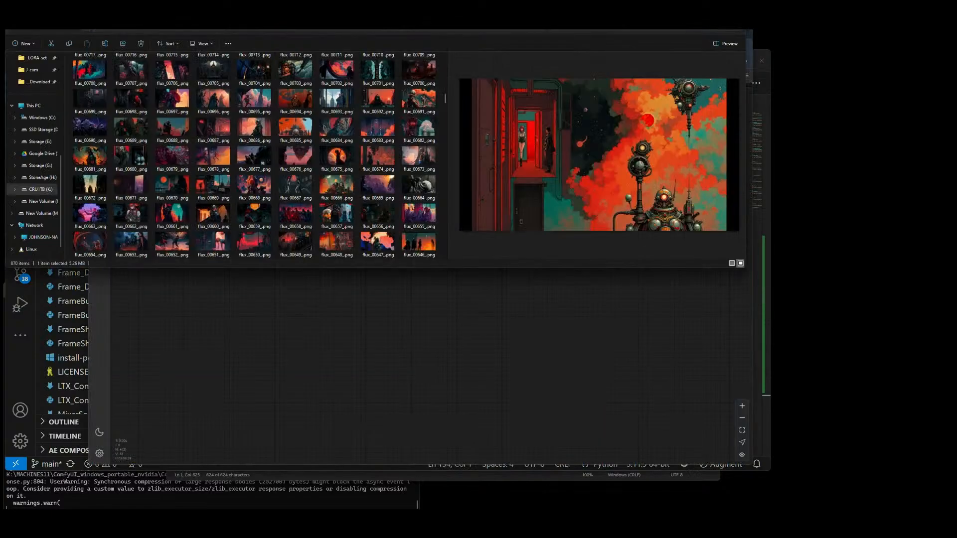
pyautogui.click(322, 11)
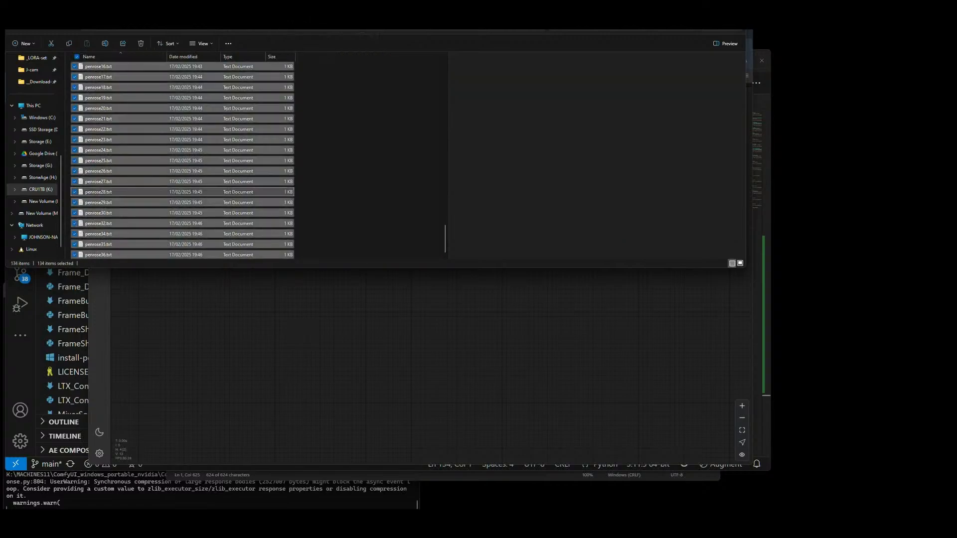
pyautogui.hotkey('ctrl', 'Tab')
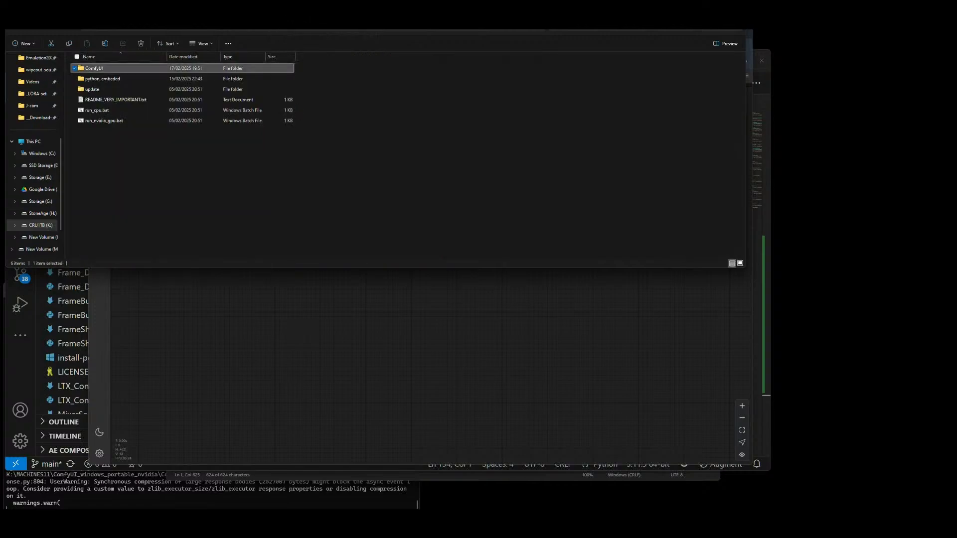
pyautogui.hotkey('ctrl', 'Tab')
pyautogui.hotkey('ctrl', 'a')
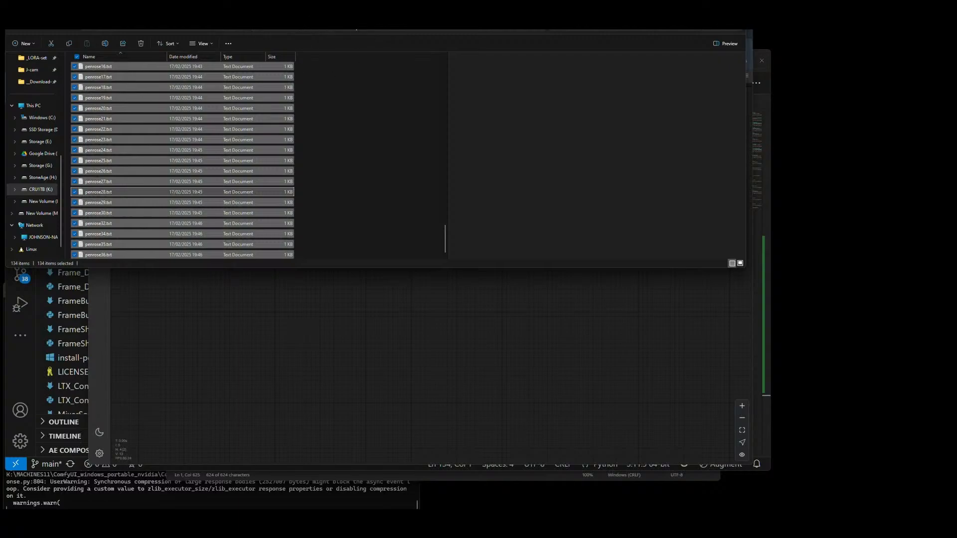
pyautogui.hotkey('alt', 'Up')
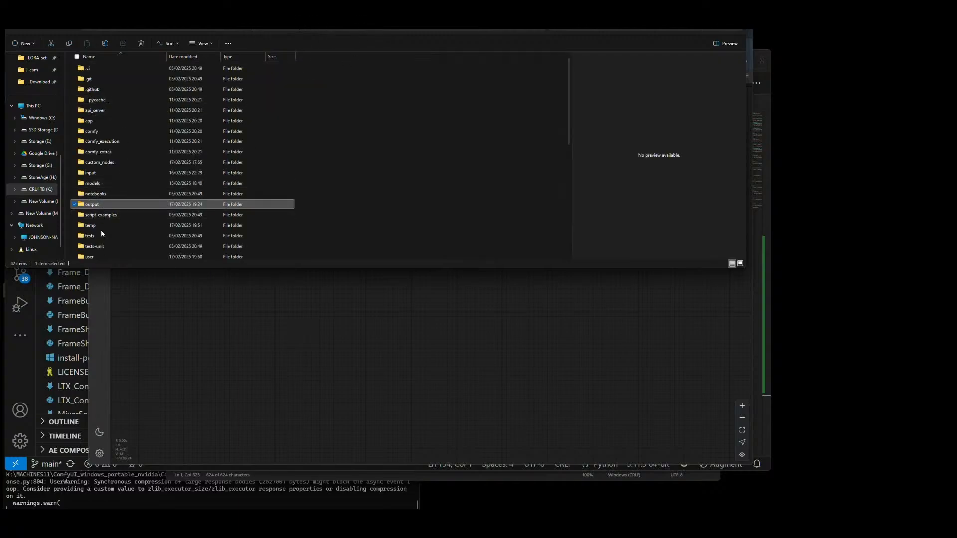
pyautogui.doubleClick(96, 163)
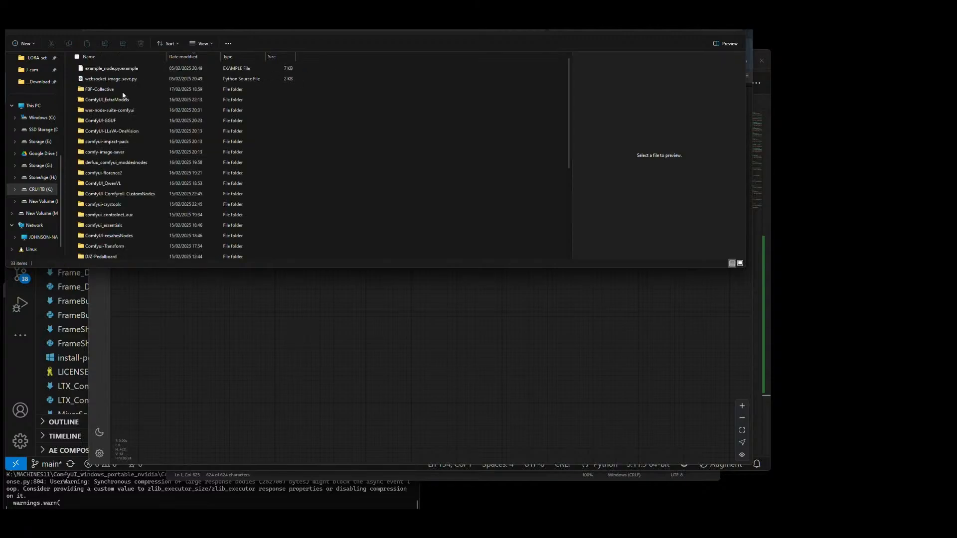
pyautogui.doubleClick(123, 94)
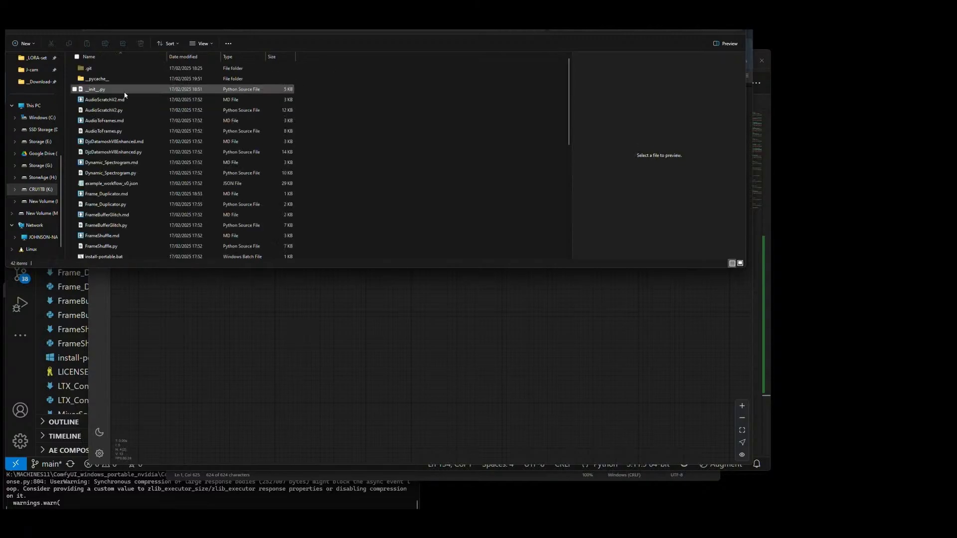
# Step: Open requirements.txt from the FBF-Collective folder, review its package list, and close it
pyautogui.scroll(-7, 128, 143)
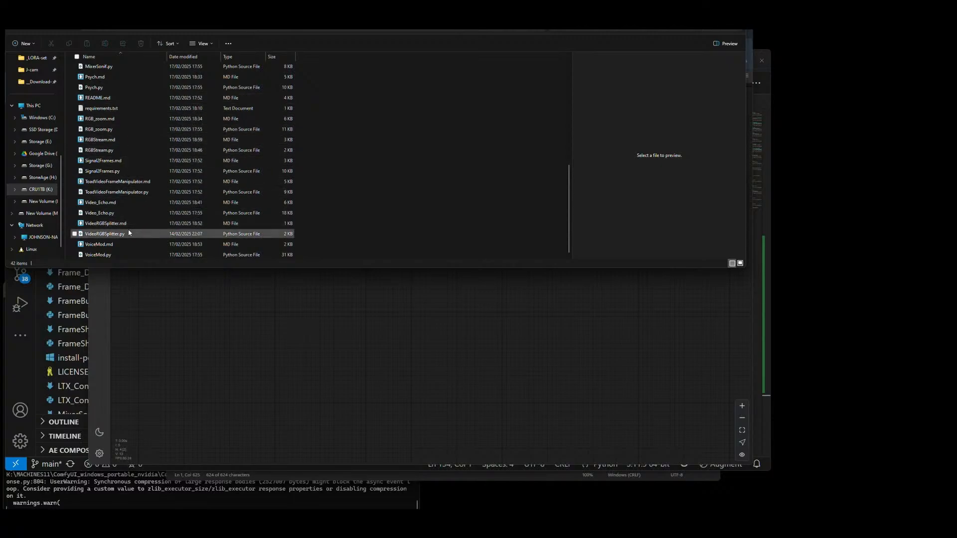
pyautogui.click(103, 110)
pyautogui.scroll(4, 115, 164)
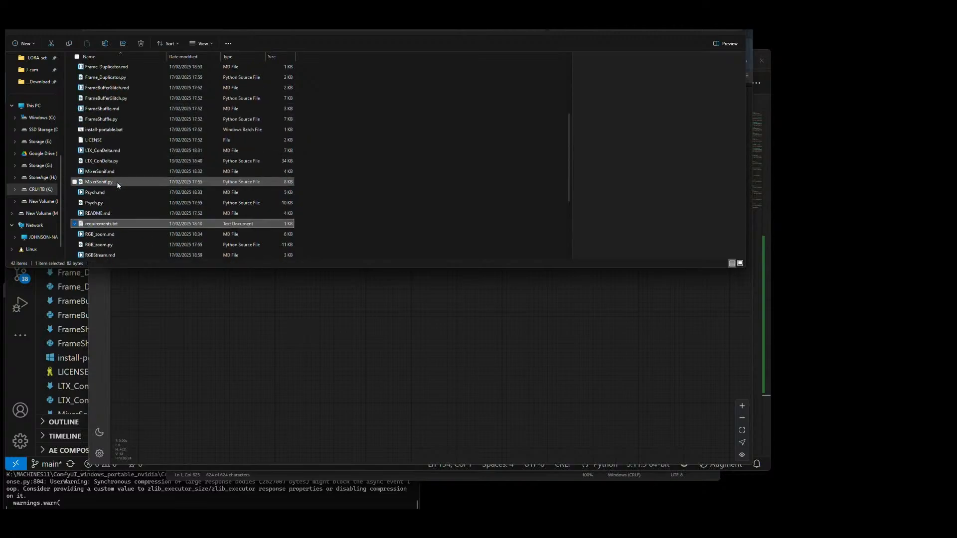
pyautogui.doubleClick(102, 223)
pyautogui.click(453, 289)
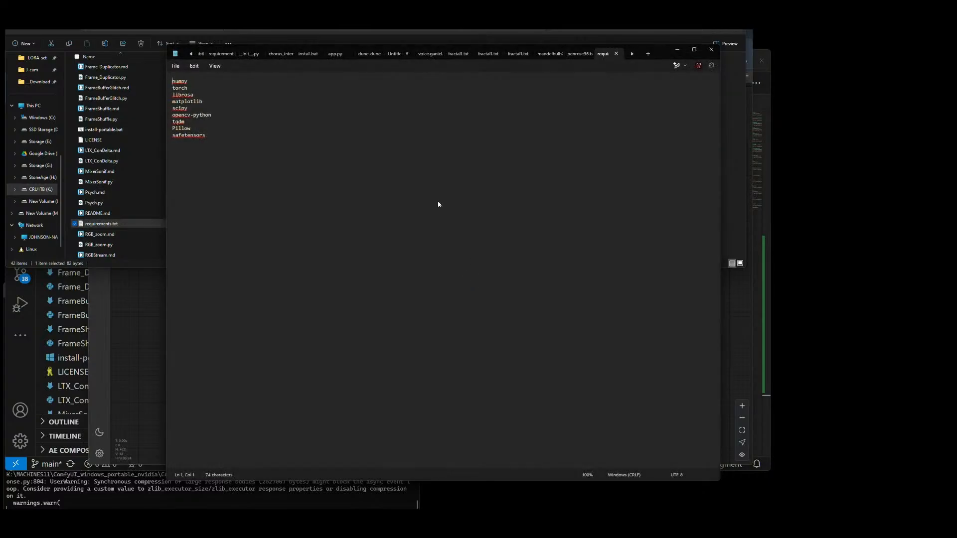
pyautogui.click(711, 51)
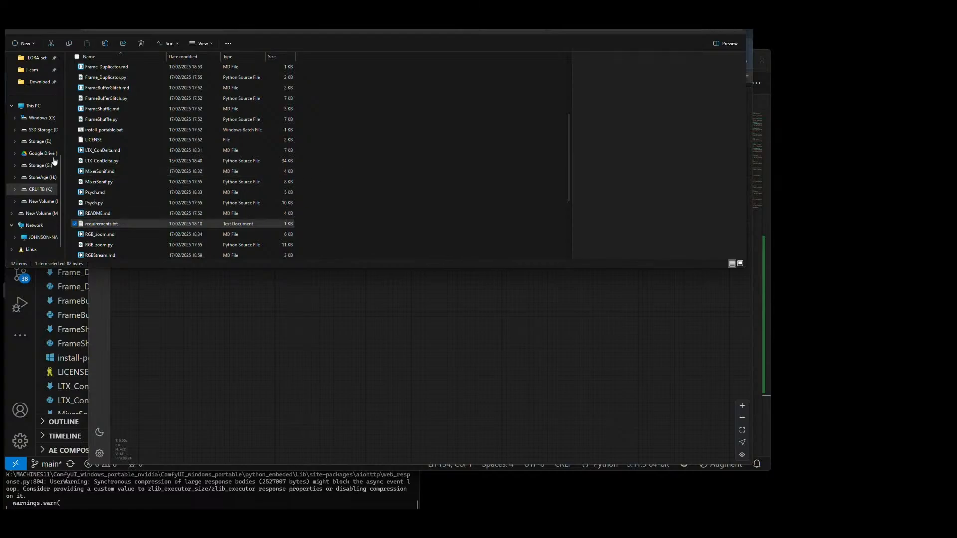
# Step: Run install-portable.bat to install the FBF-Collective requirements, and dismiss its console once it completes
pyautogui.click(99, 129)
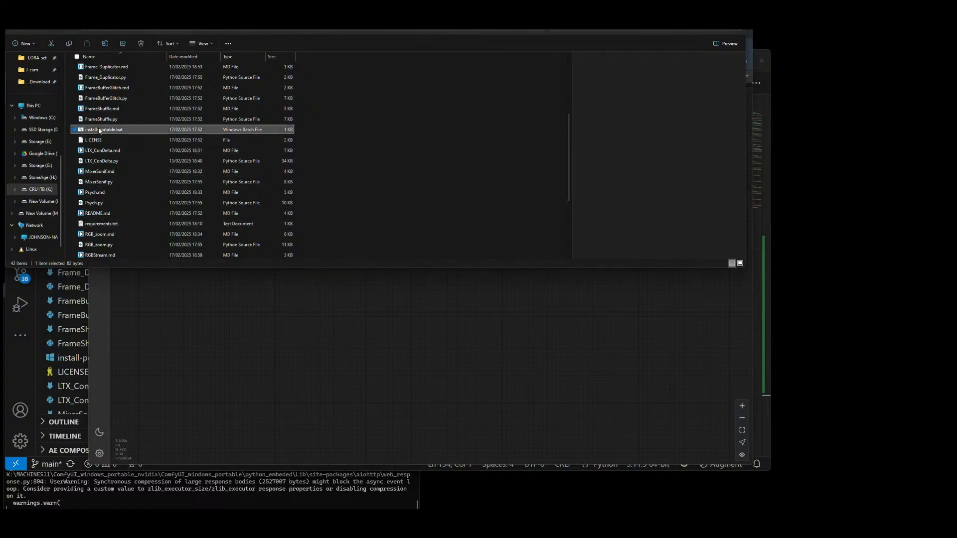
pyautogui.moveTo(0, 125); pyautogui.dragTo(541, 103)
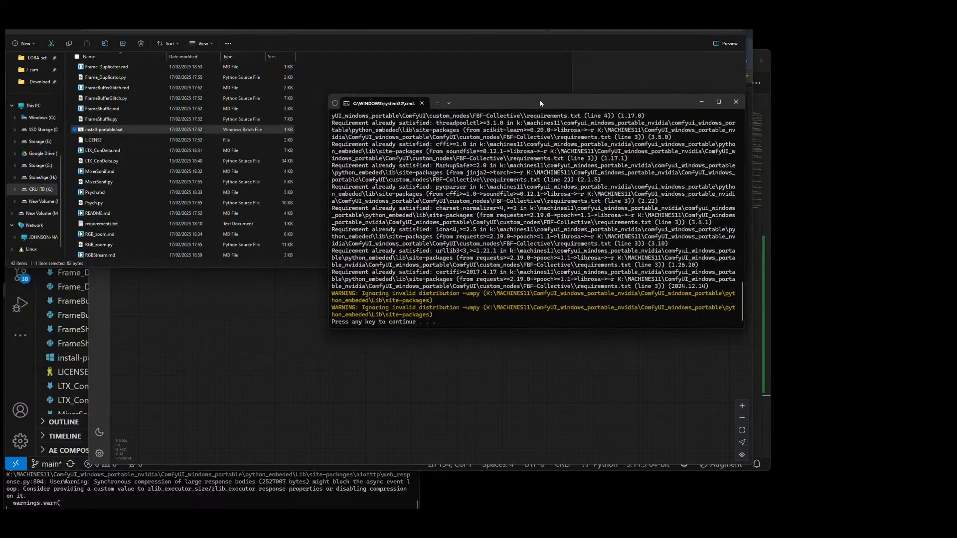
pyautogui.press('Return')
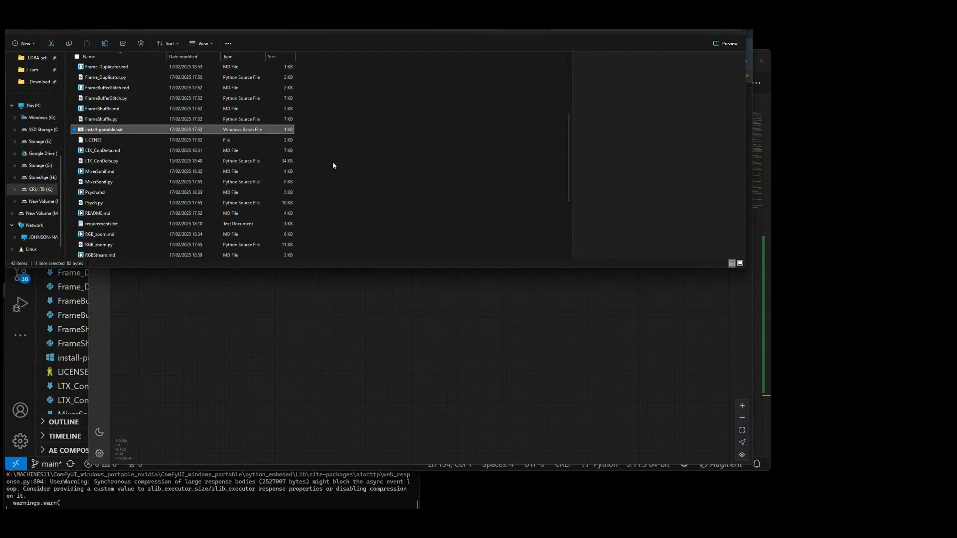
pyautogui.click(360, 161)
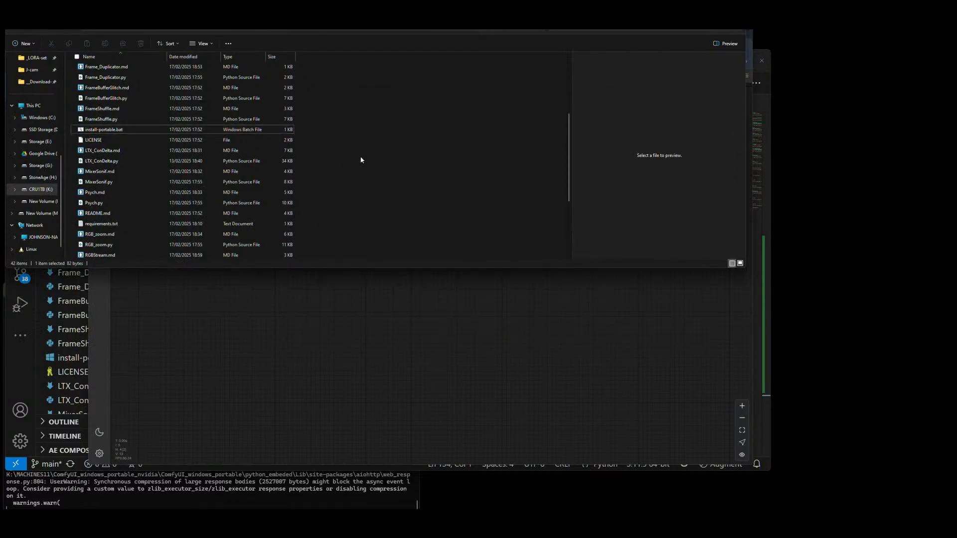
# Step: Return to ComfyUI and restart the server from ComfyUI Manager, confirming the reboot
pyautogui.click(530, 339)
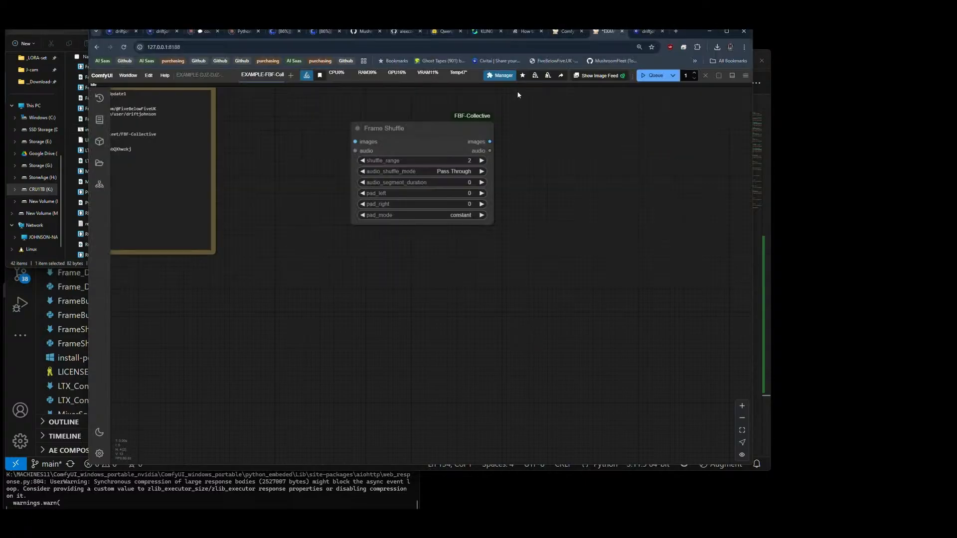
pyautogui.click(498, 76)
pyautogui.click(411, 317)
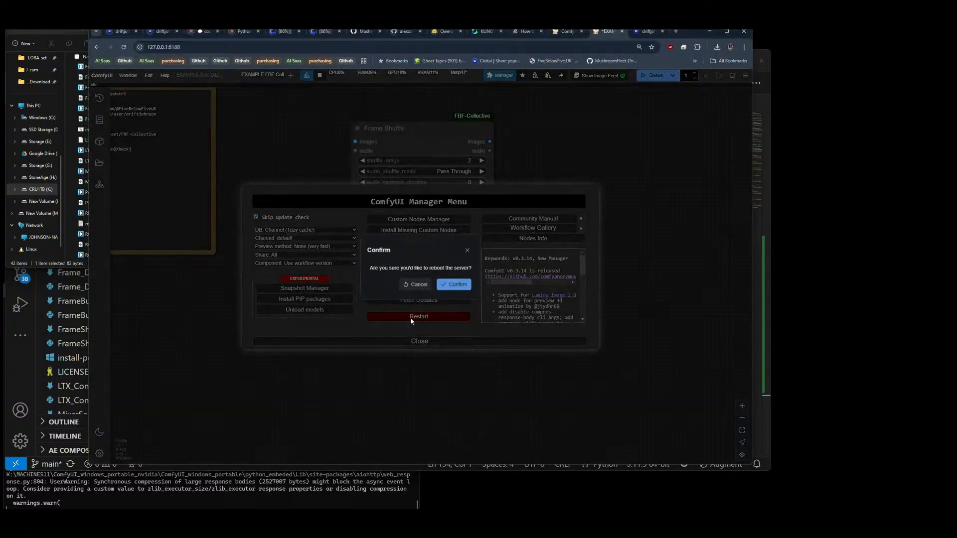
pyautogui.click(447, 287)
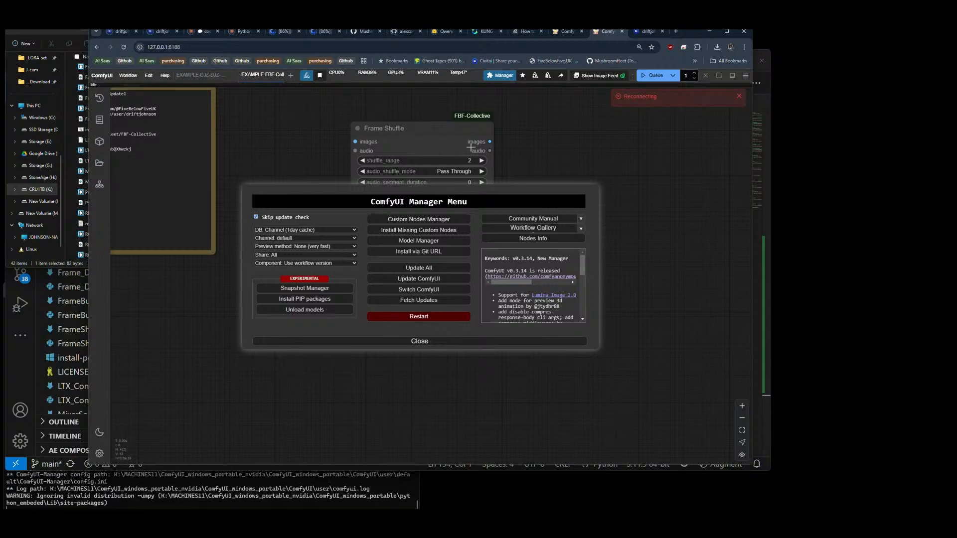
# Step: Check the video generation queue on KLING AI, return to ComfyUI, and close the ComfyUI Manager dialog
pyautogui.click(483, 31)
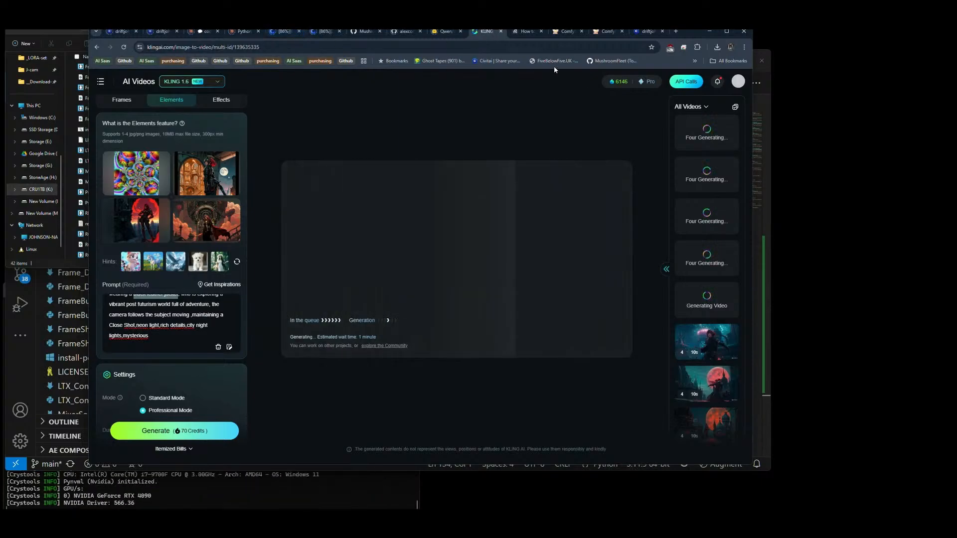
pyautogui.click(608, 33)
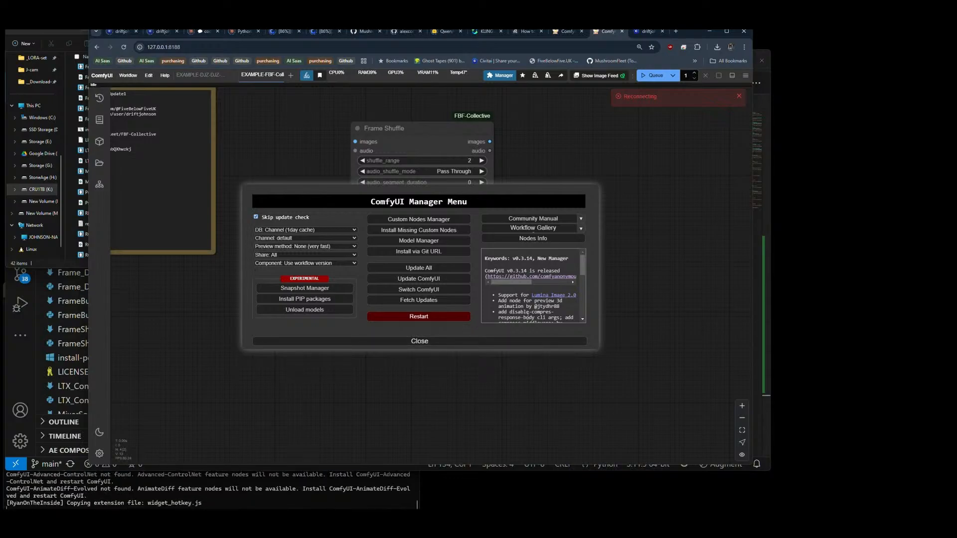
pyautogui.click(448, 342)
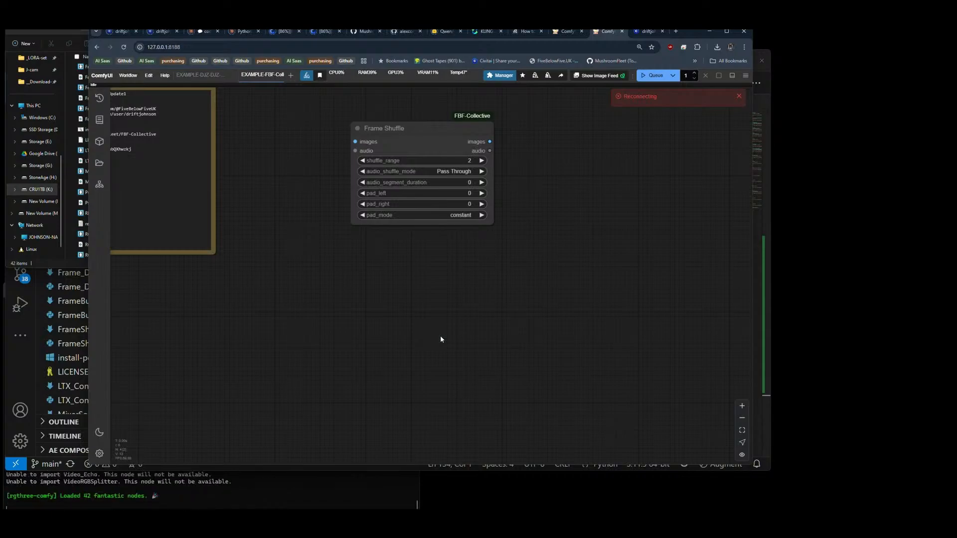
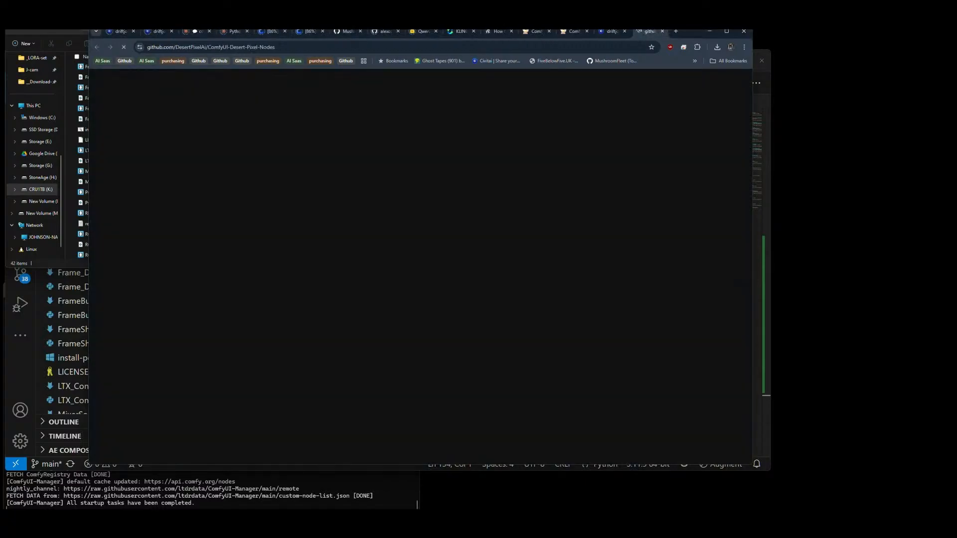
# Step: Review the ComfyUI-Desert-Pixel-Nodes README entries for the animation calculator, image slide show, and logo animator nodes
pyautogui.scroll(-10, 460, 295)
pyautogui.scroll(-10, 461, 299)
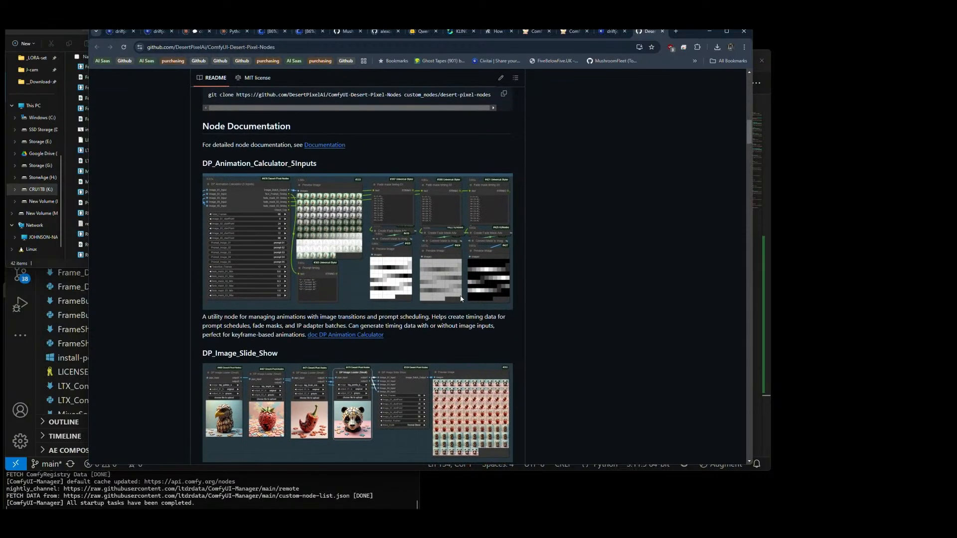
pyautogui.scroll(-5, 460, 299)
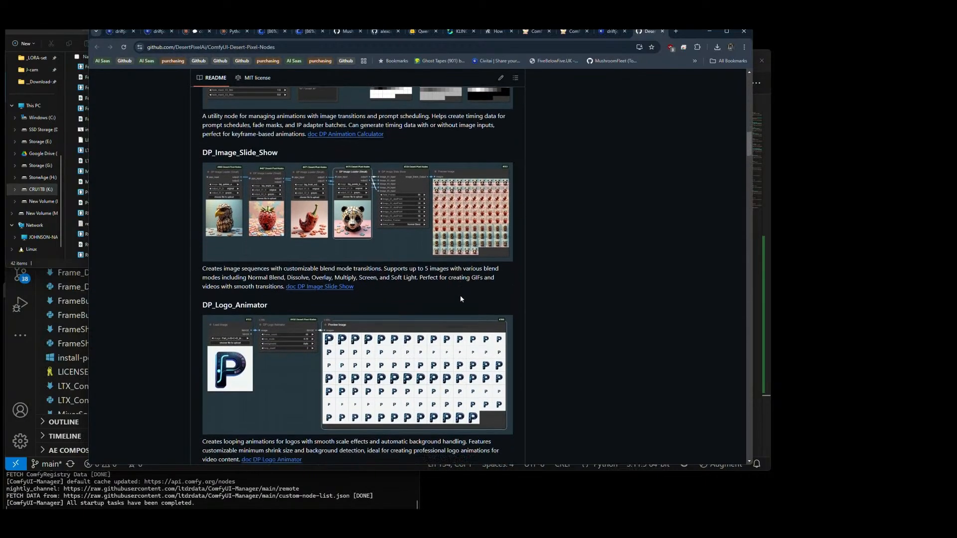
pyautogui.scroll(5, 460, 299)
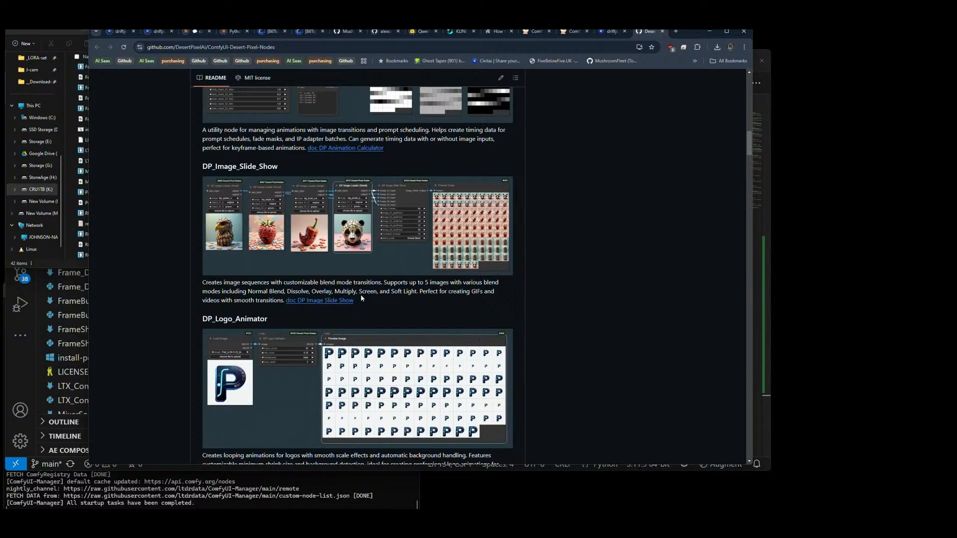
pyautogui.scroll(2, 361, 295)
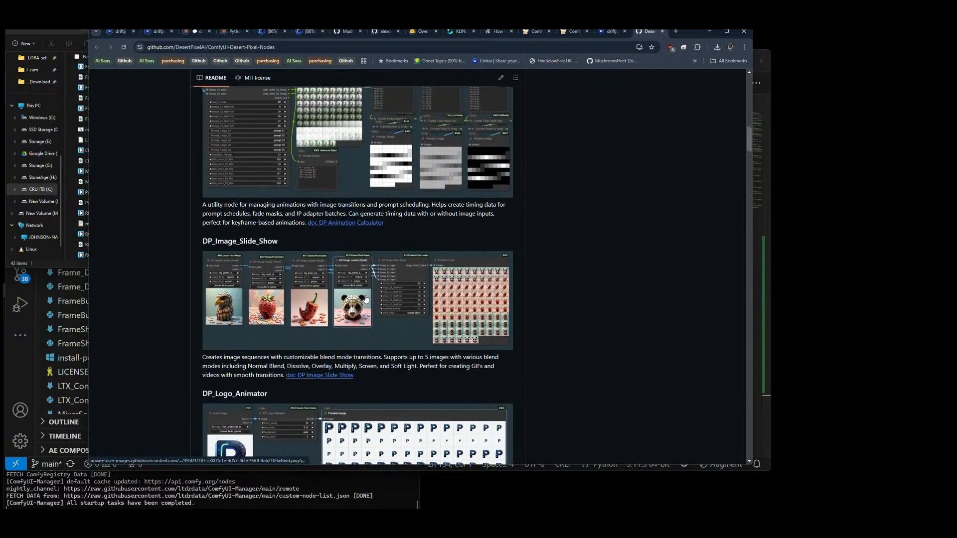
pyautogui.scroll(2, 365, 299)
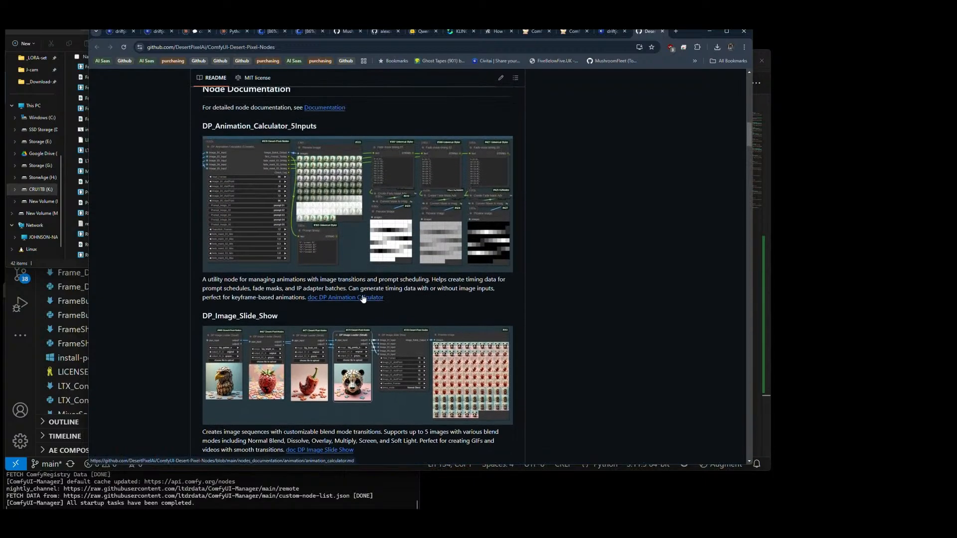
pyautogui.scroll(-4, 364, 299)
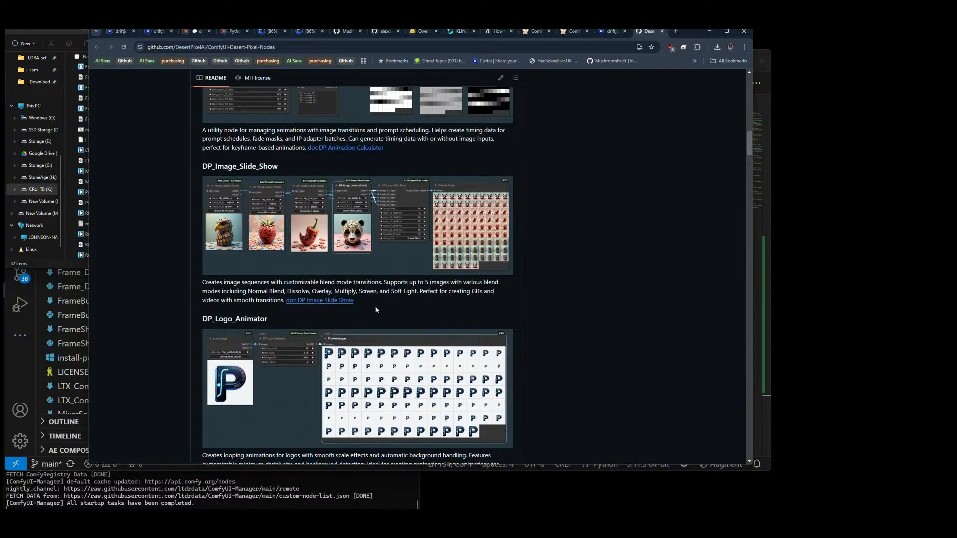
pyautogui.scroll(-5, 376, 309)
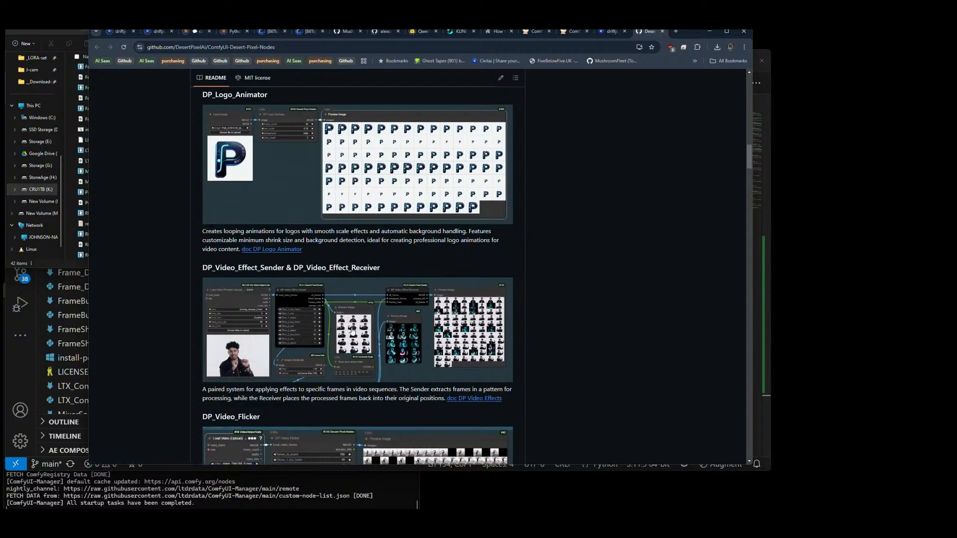
# Step: View the Video Effect Sender and Receiver example image at full size, close it, and review the README's video flicker and transition nodes
pyautogui.click(334, 336)
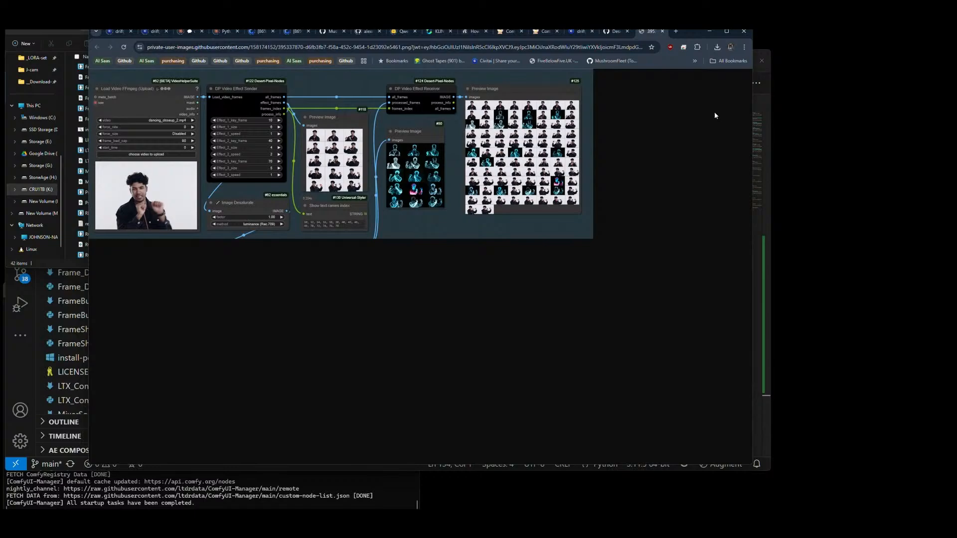
pyautogui.click(662, 31)
pyautogui.scroll(-5, 473, 163)
pyautogui.scroll(2, 473, 163)
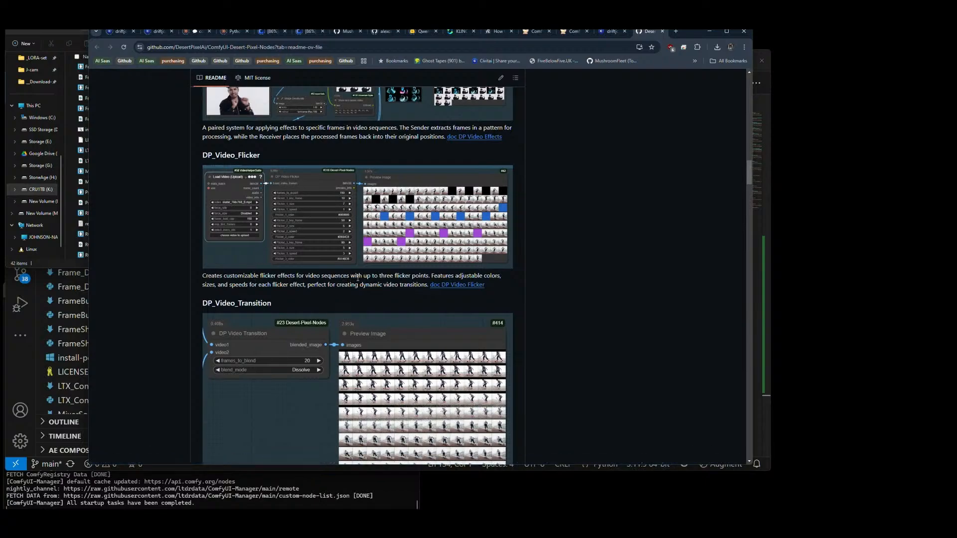
pyautogui.scroll(-2, 374, 202)
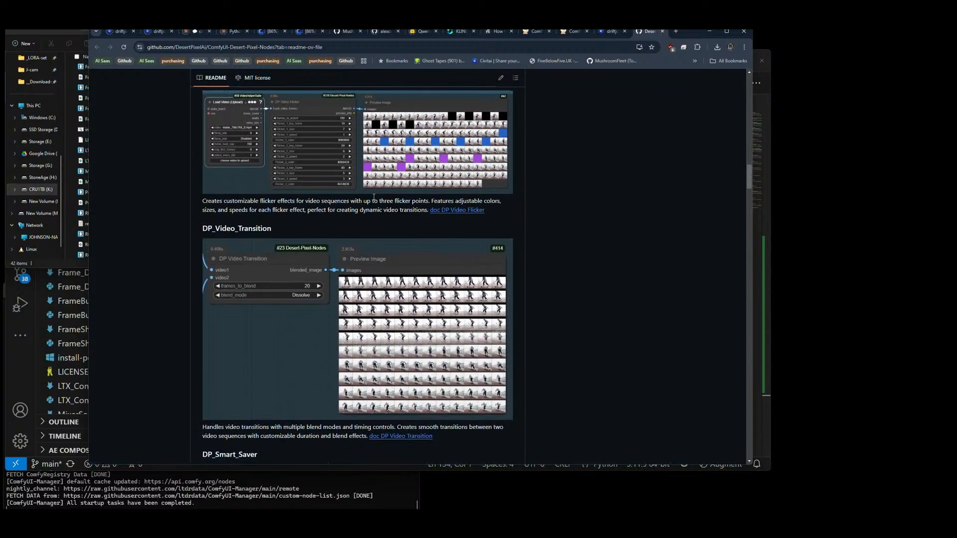
pyautogui.scroll(-3, 374, 198)
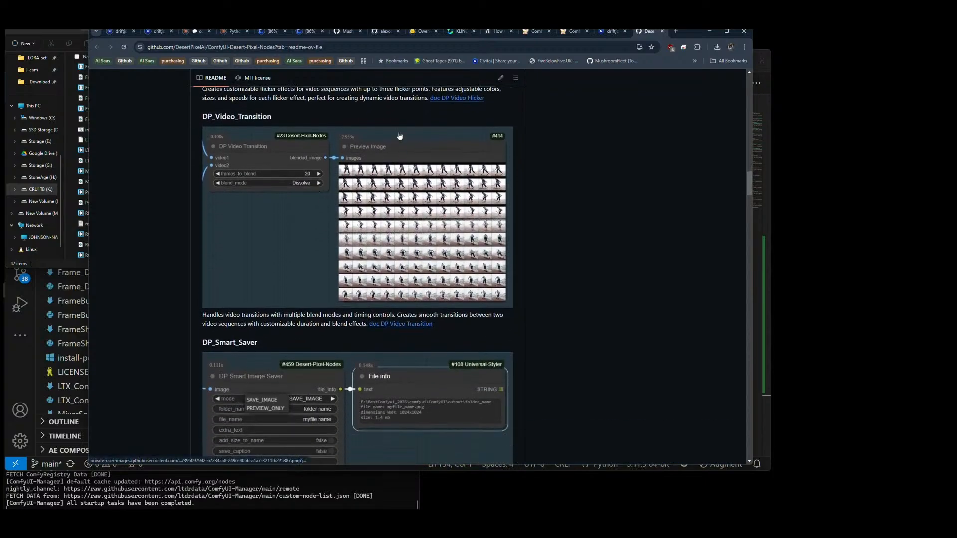
pyautogui.scroll(-5, 363, 205)
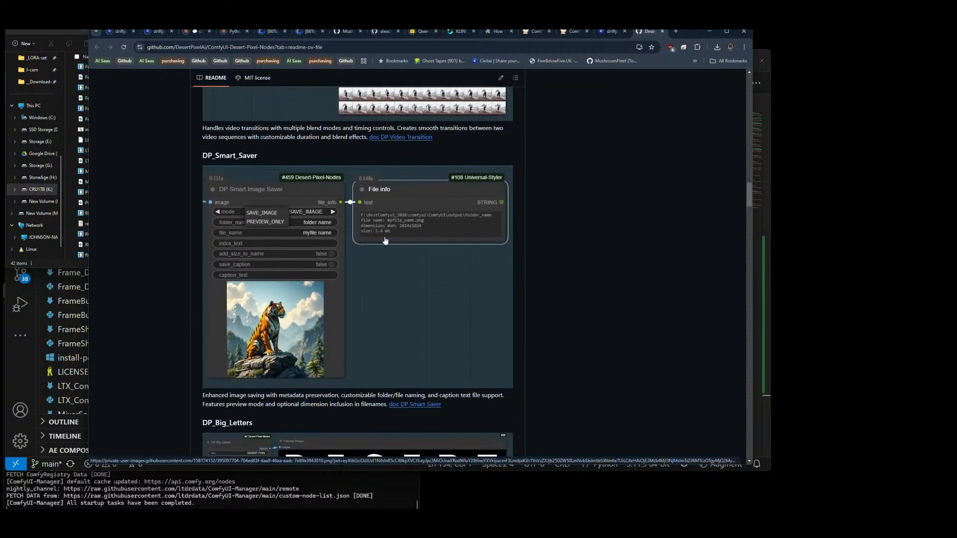
# Step: Read the README entries on text and prompt nodes, from DP_Big_Letters through DP_Create_JSON to DP_Crazy_Prompt
pyautogui.scroll(-5, 386, 240)
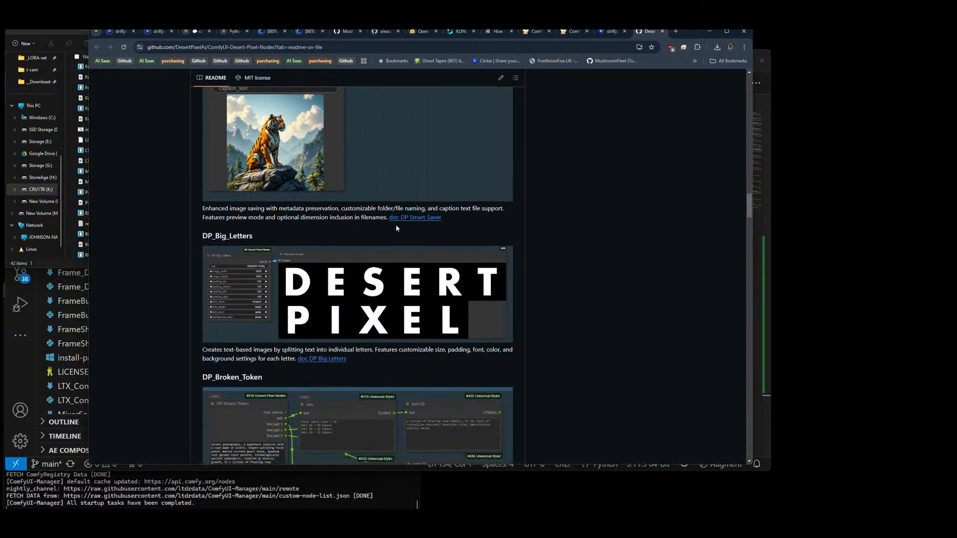
pyautogui.scroll(-3, 397, 227)
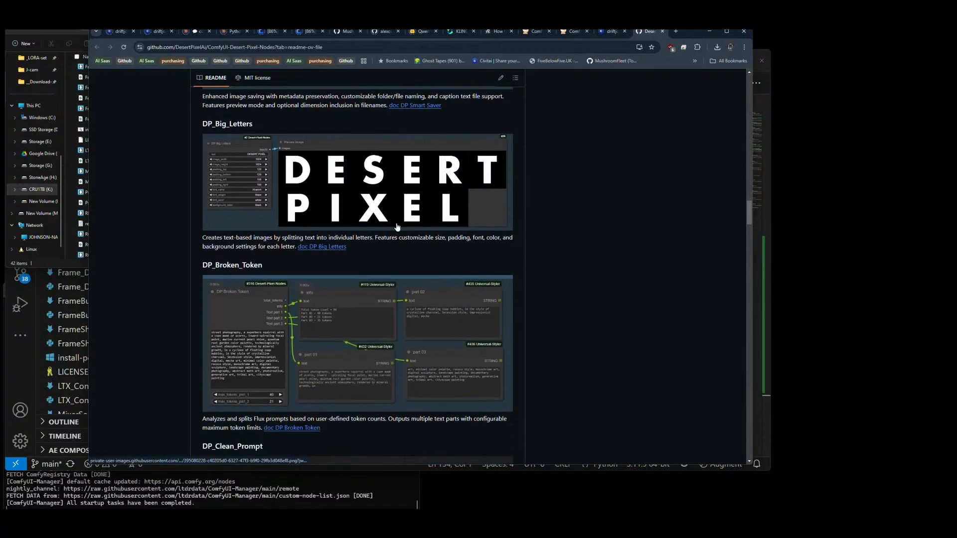
pyautogui.scroll(-8, 396, 227)
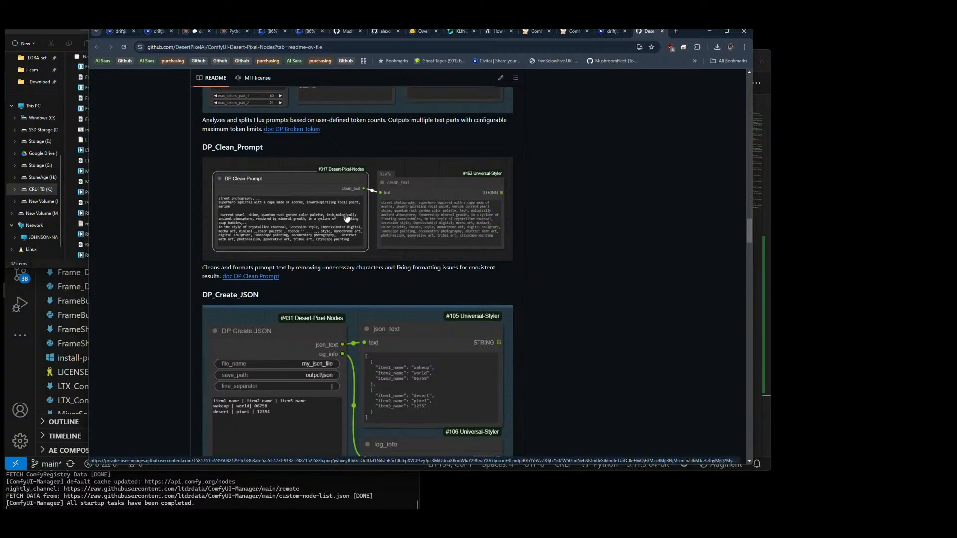
pyautogui.scroll(-3, 347, 218)
pyautogui.scroll(3, 347, 218)
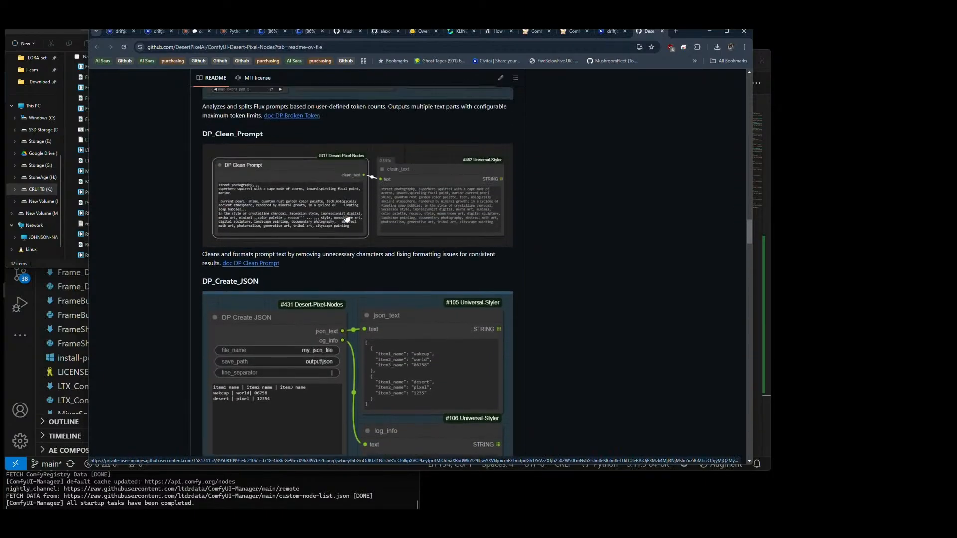
pyautogui.scroll(-5, 279, 225)
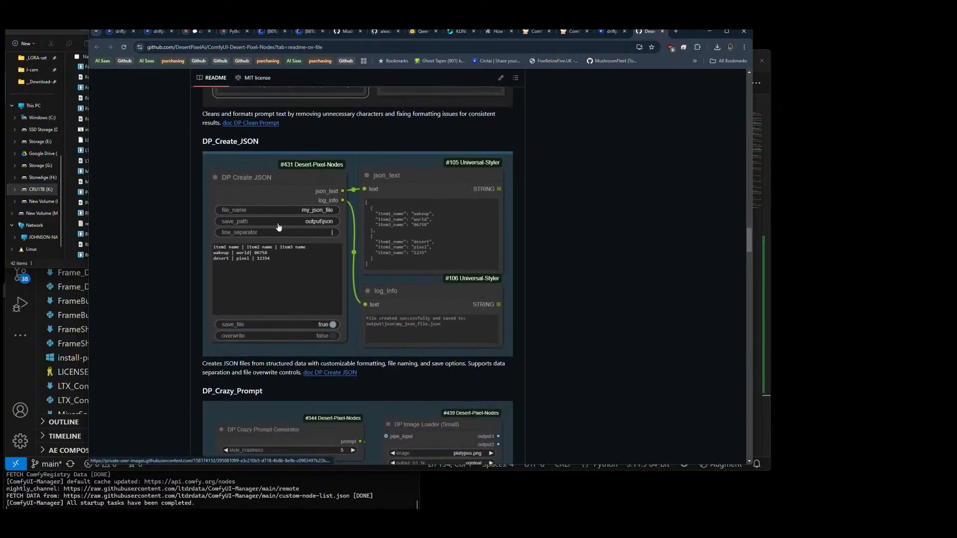
pyautogui.scroll(1, 278, 227)
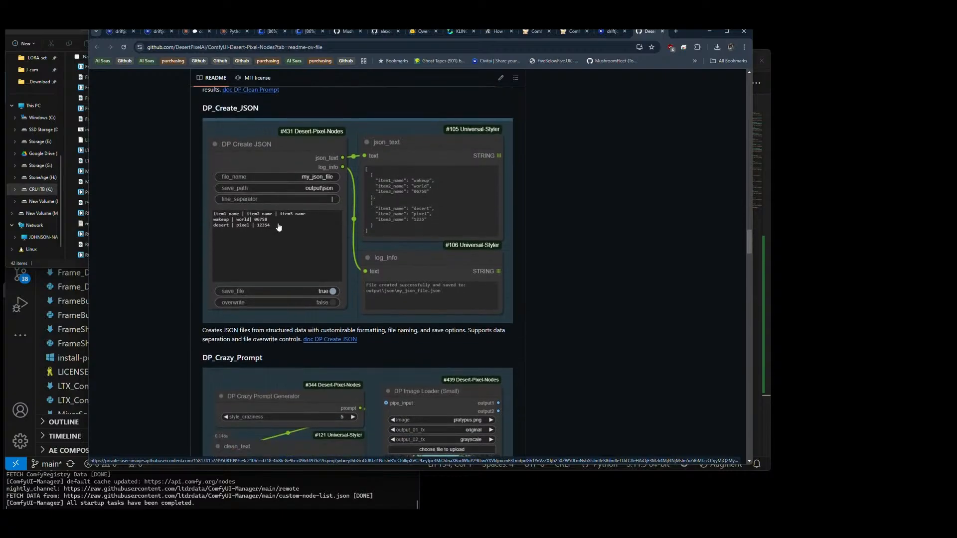
pyautogui.scroll(-3, 279, 228)
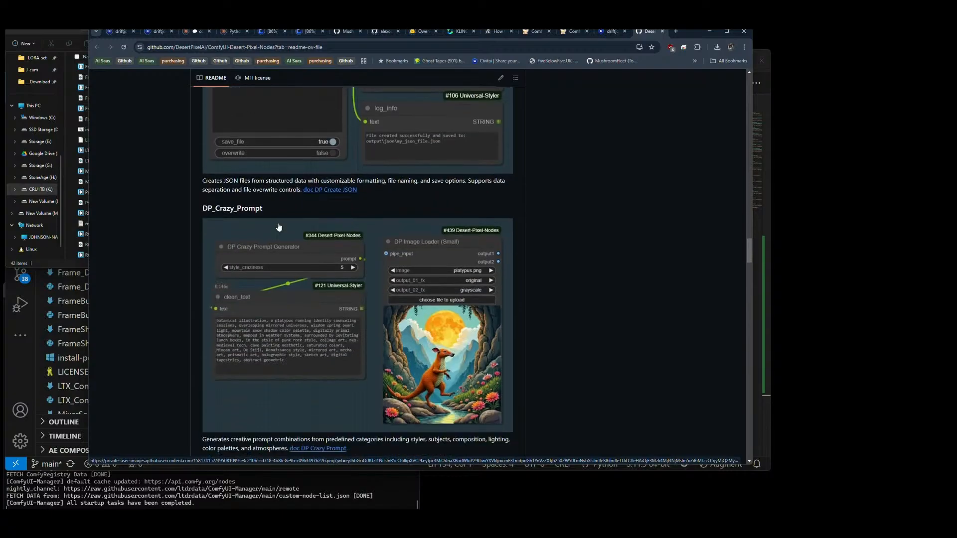
# Step: Examine the README's Fast/Slow Motion, Five LoRA, float control, latent switch, and image loader nodes
pyautogui.scroll(-8, 279, 227)
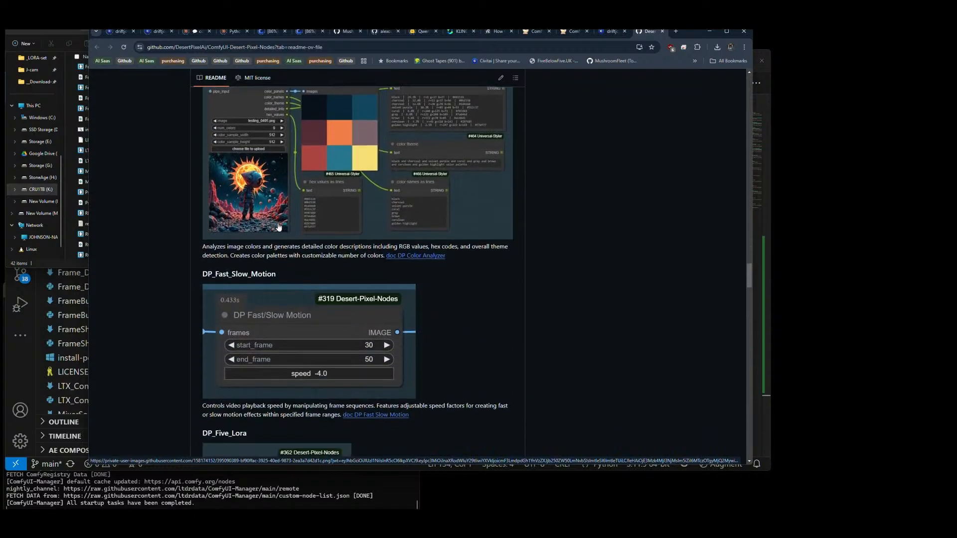
pyautogui.scroll(-5, 278, 227)
pyautogui.scroll(2, 279, 227)
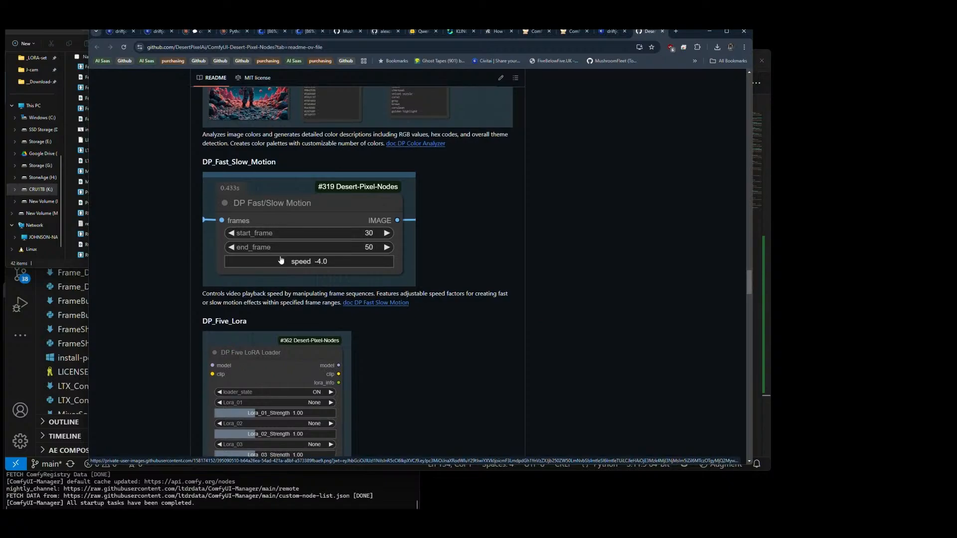
pyautogui.scroll(-3, 304, 236)
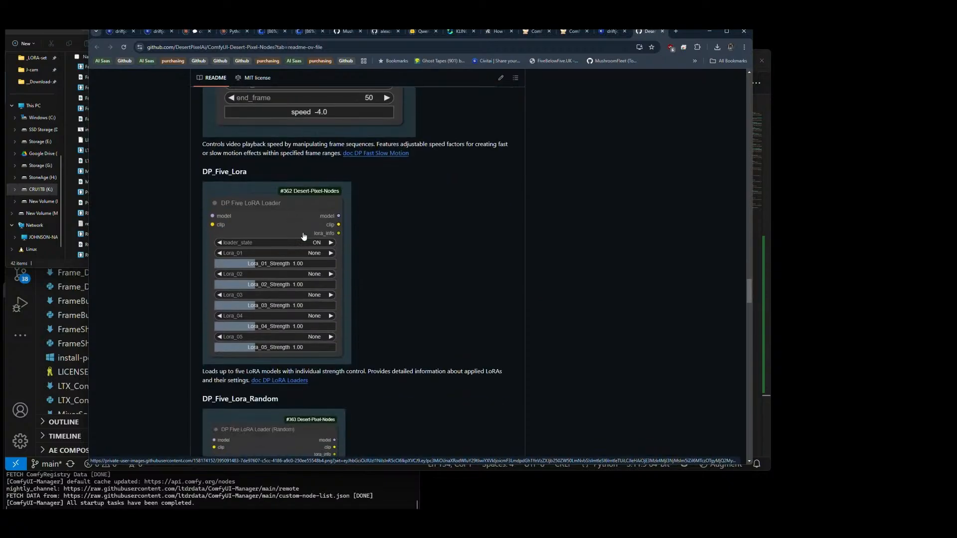
pyautogui.scroll(-4, 304, 236)
pyautogui.scroll(-6, 304, 236)
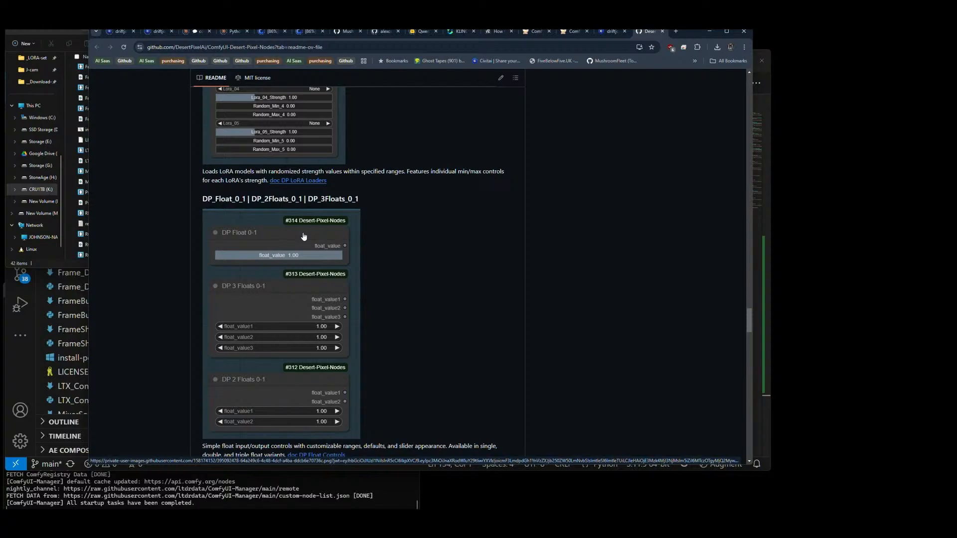
pyautogui.scroll(-5, 304, 236)
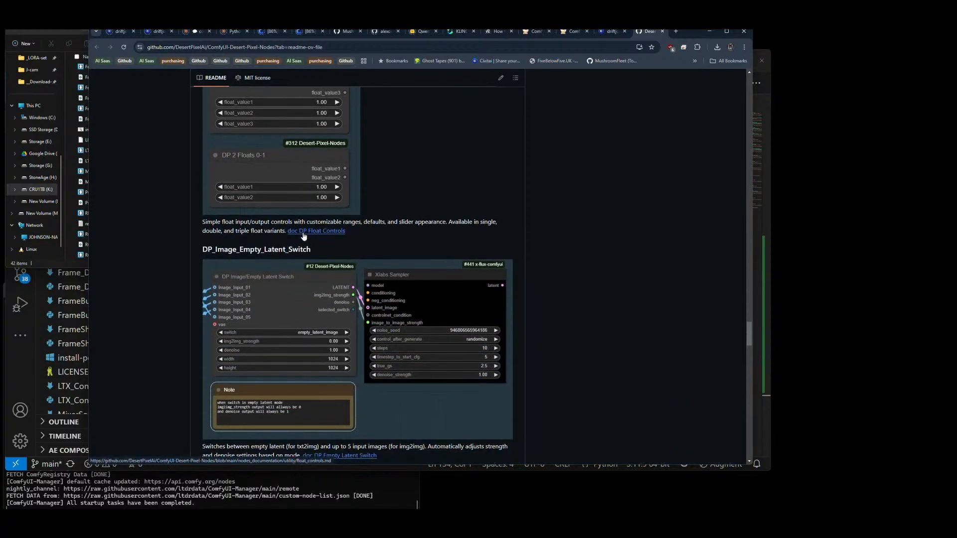
pyautogui.scroll(9, 304, 236)
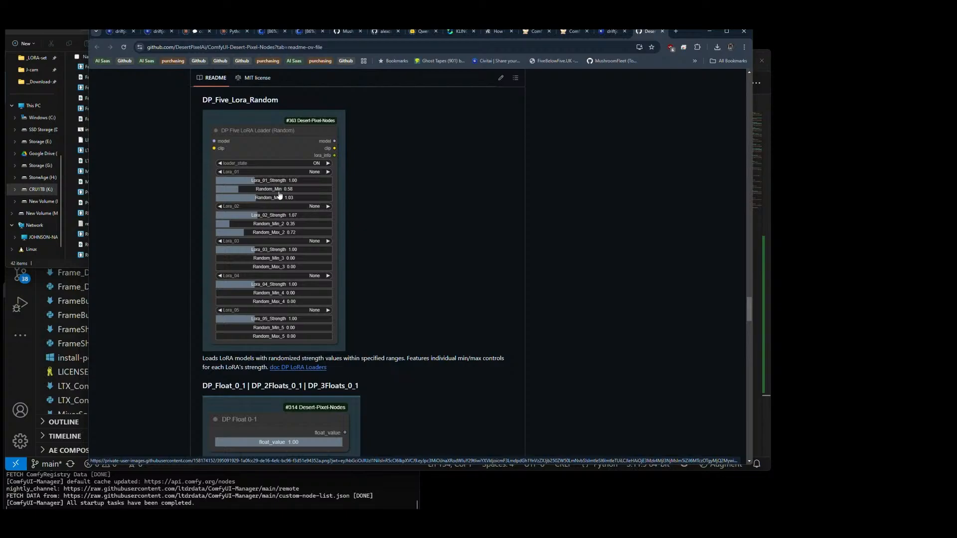
pyautogui.scroll(-5, 287, 195)
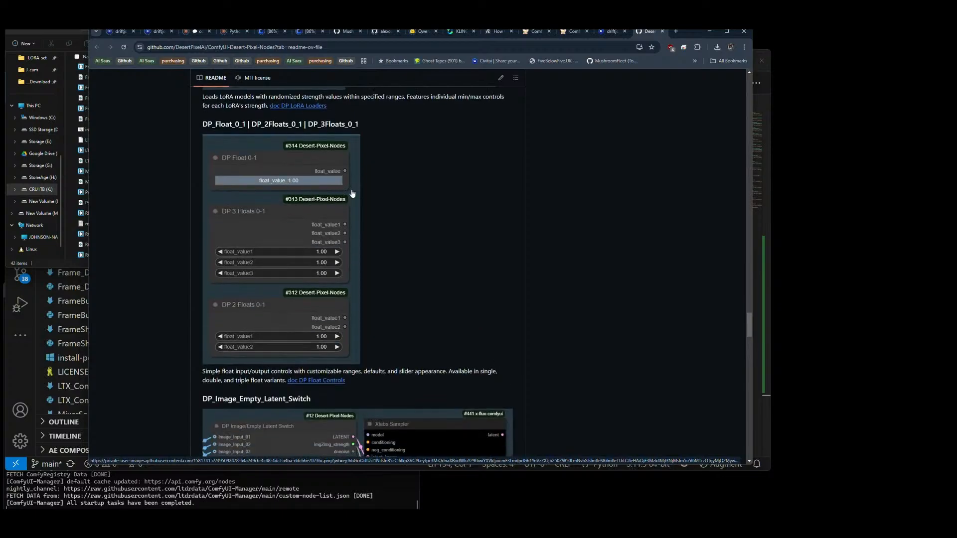
pyautogui.scroll(-4, 352, 194)
pyautogui.scroll(-5, 352, 194)
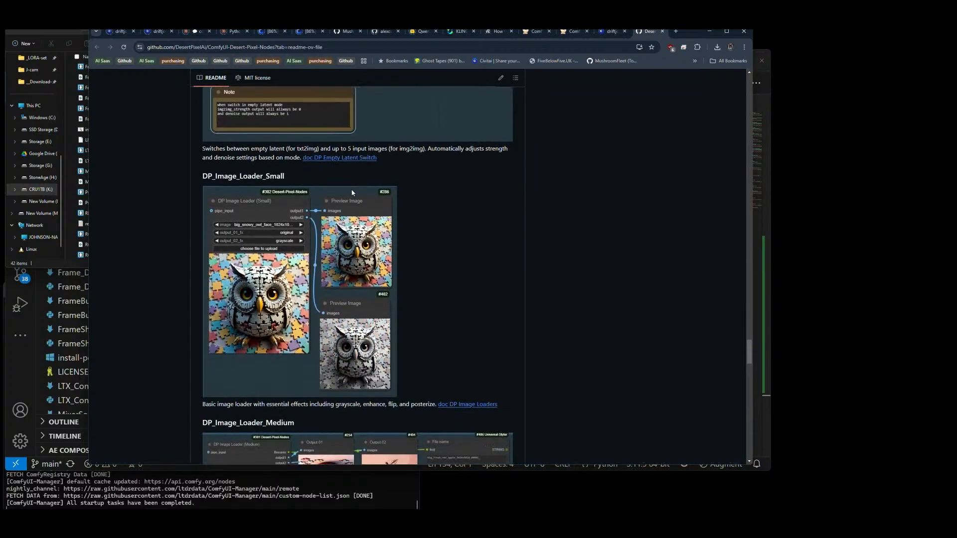
pyautogui.scroll(-5, 352, 193)
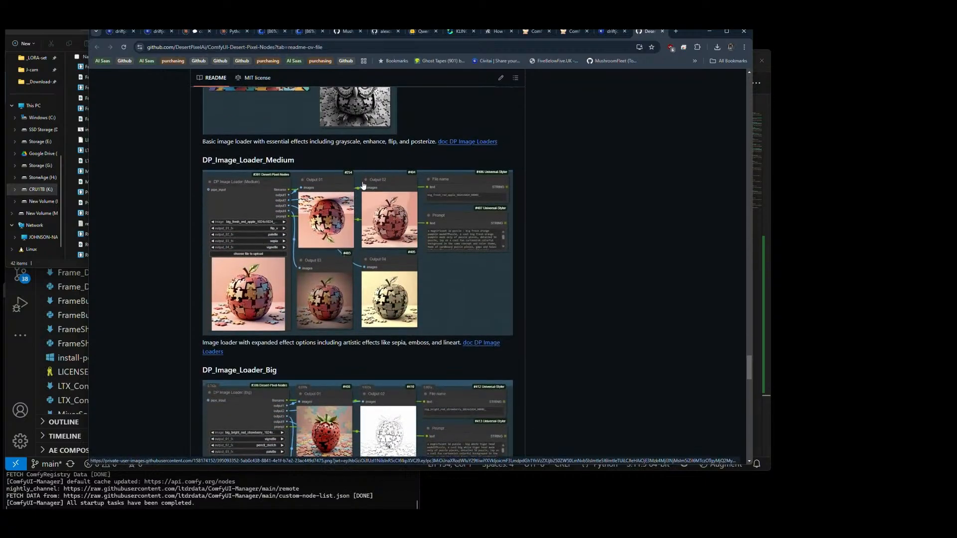
# Step: Return to the ComfyUI page and reload it, confirming that unsaved changes may be lost
pyautogui.click(573, 32)
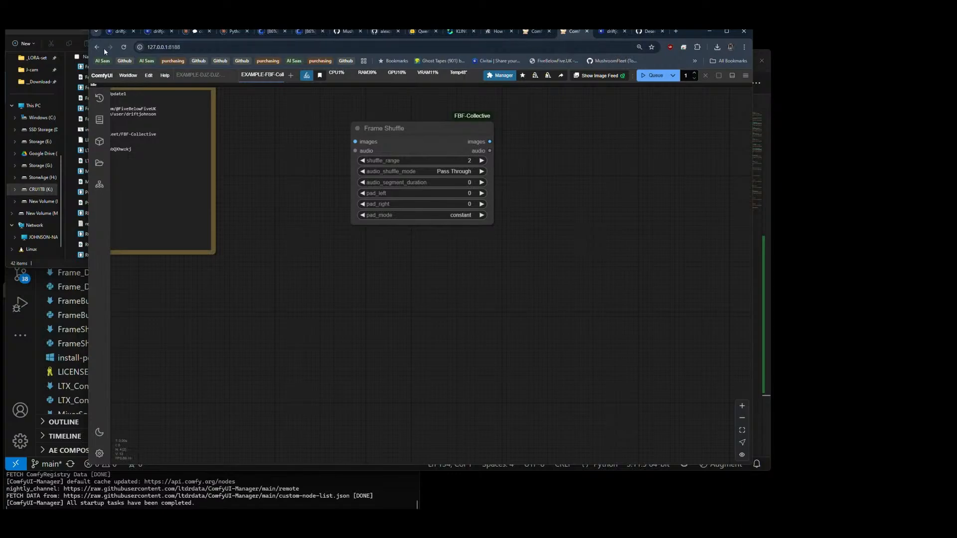
pyautogui.click(123, 47)
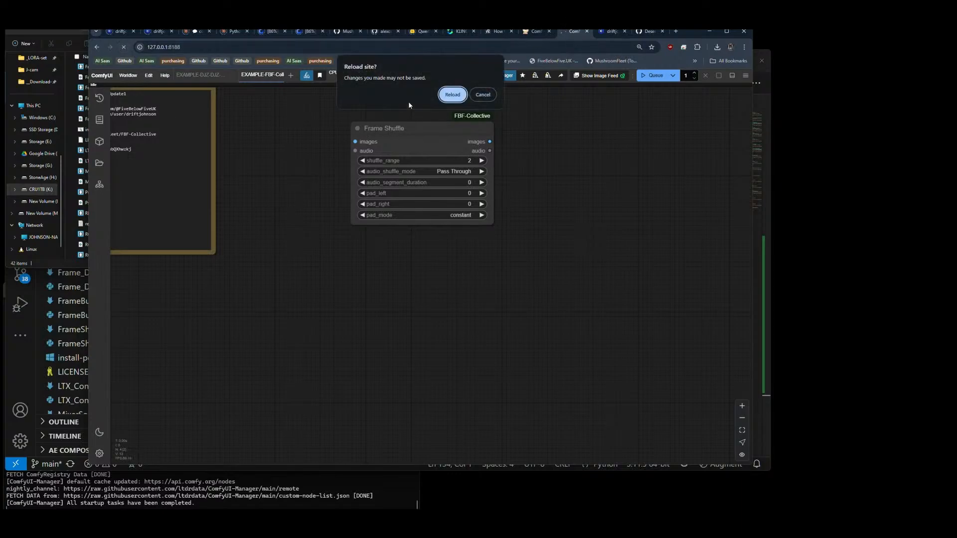
pyautogui.click(453, 96)
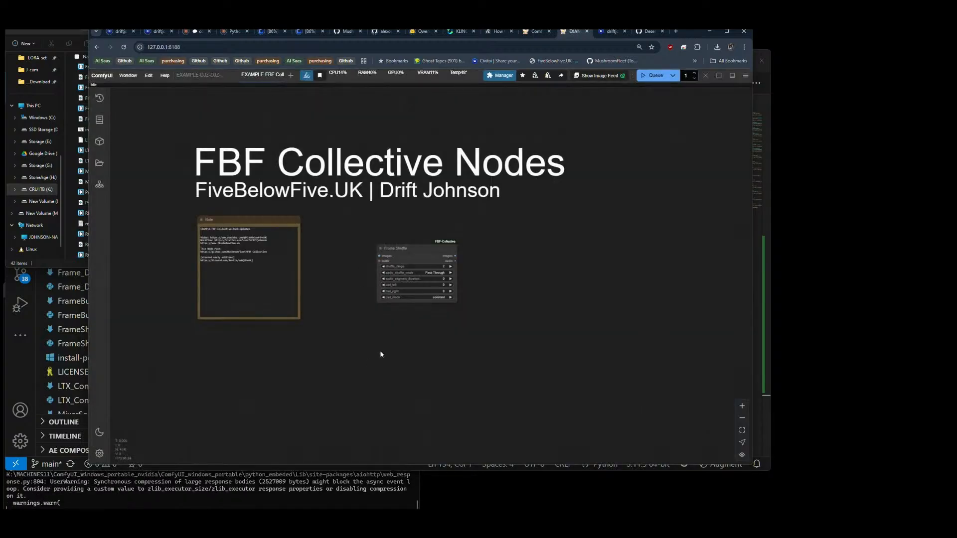
# Step: Search the node library for "frame", look through the matching FBF-Collective nodes, and dismiss the search
pyautogui.doubleClick(380, 337)
pyautogui.write('frame')
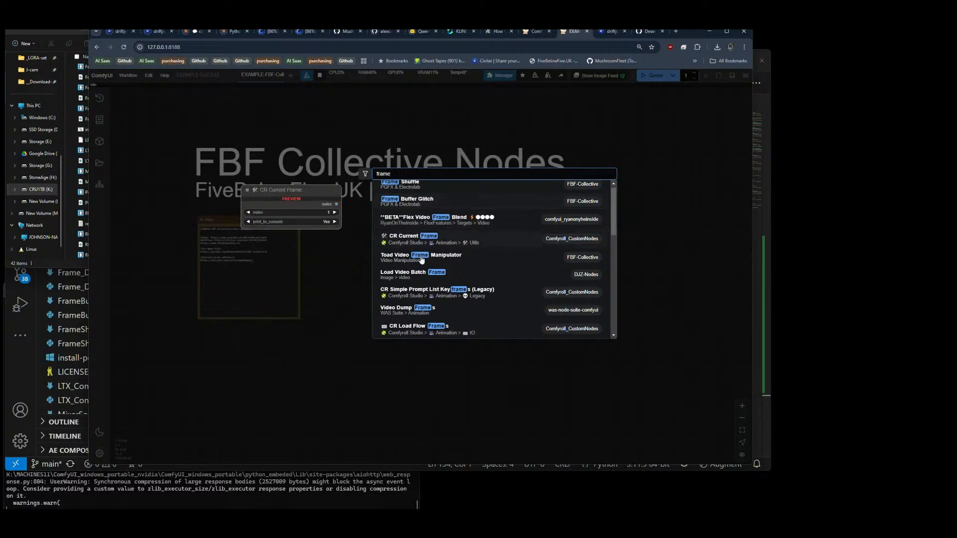
pyautogui.press('Return')
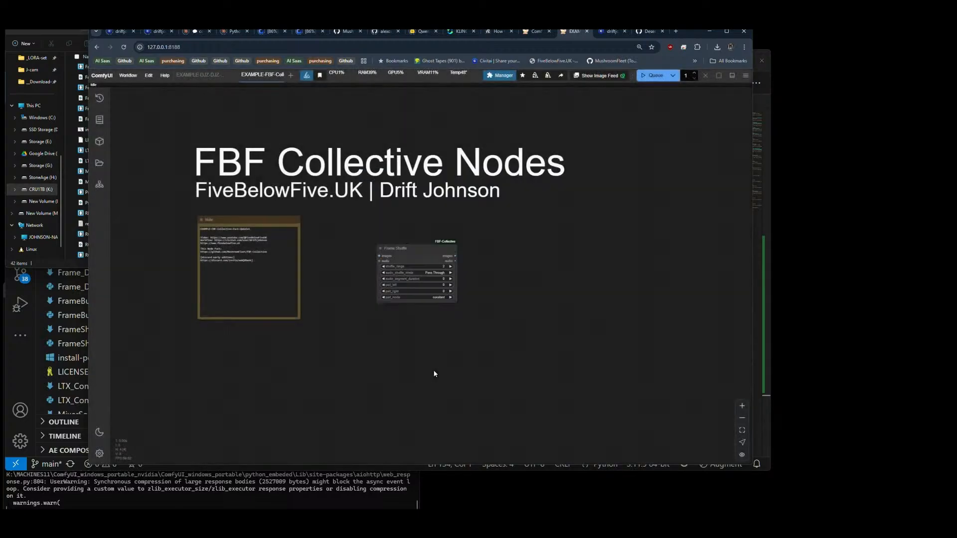
# Step: Switch to VS Code and check the module name in the Frame_Duplicator import of __init__.py
pyautogui.click(332, 468)
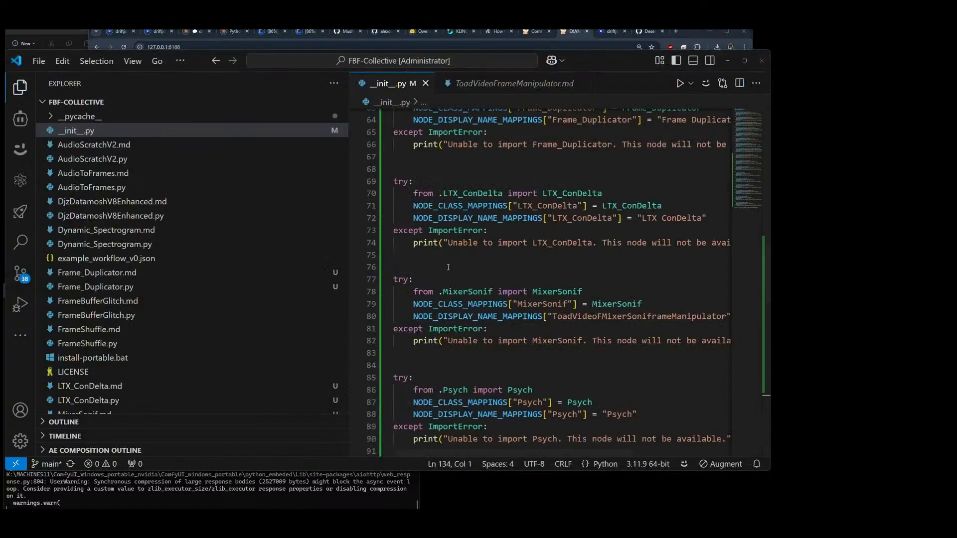
pyautogui.scroll(4, 561, 275)
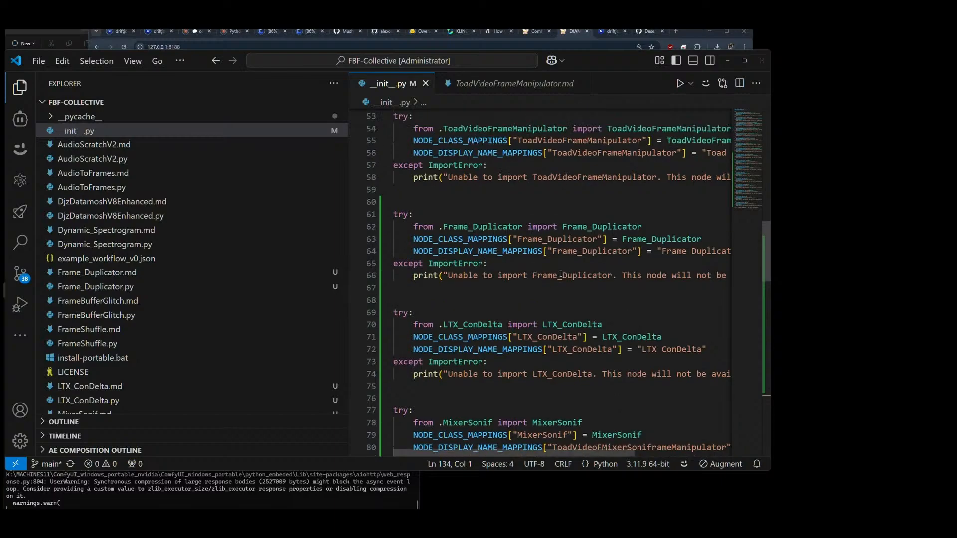
pyautogui.doubleClick(443, 226)
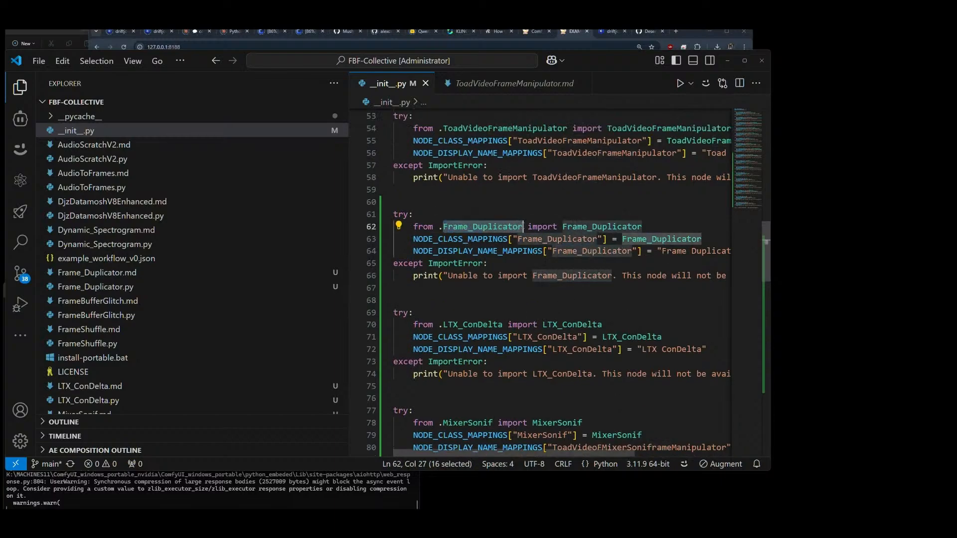
# Step: Open Frame_Duplicator.py and rename its class to Frame_Duplicator
pyautogui.scroll(-2, 173, 285)
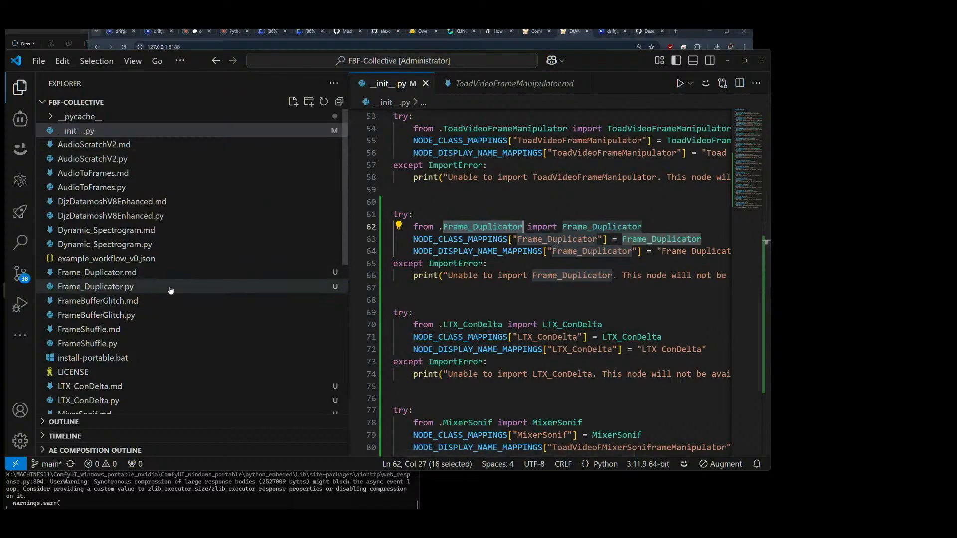
pyautogui.scroll(-4, 173, 285)
pyautogui.scroll(3, 95, 269)
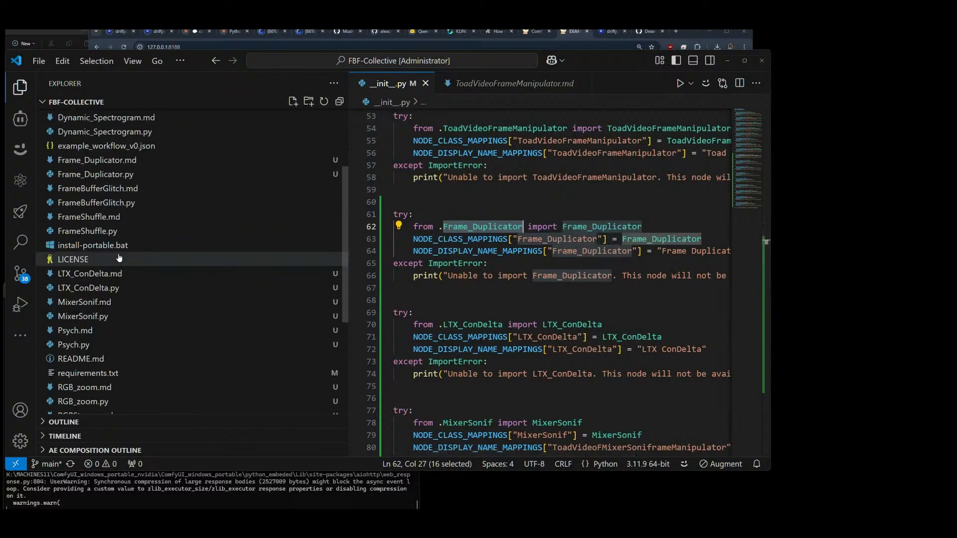
pyautogui.doubleClick(95, 174)
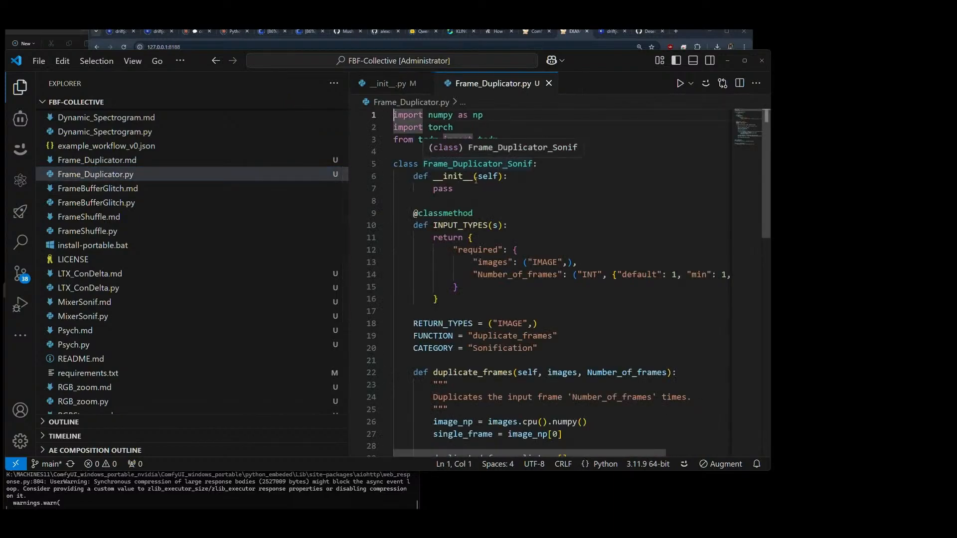
pyautogui.moveTo(531, 164); pyautogui.dragTo(503, 163)
pyautogui.press('BackSpace')
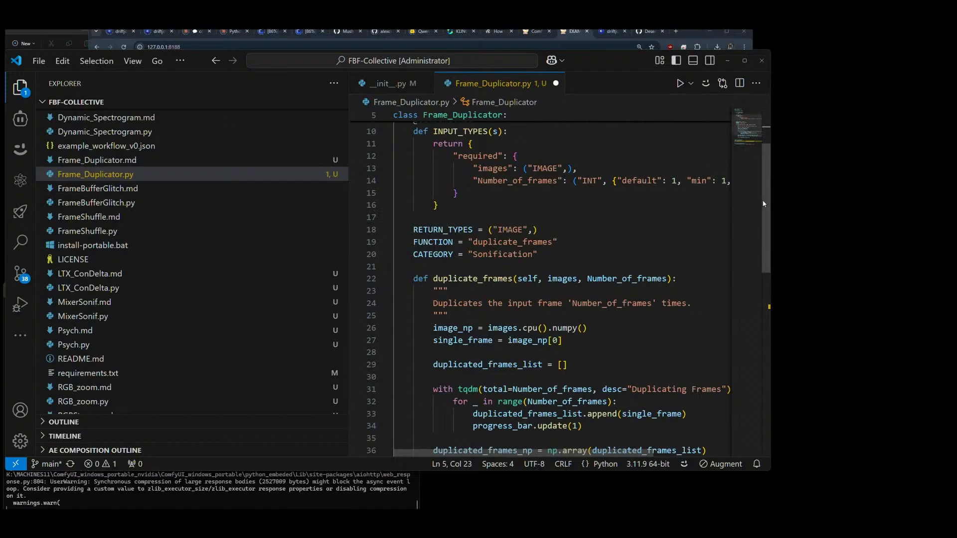
# Step: Remove the _Sonif suffix from both the key and the class reference in the file's NODE_CLASS_MAPPINGS
pyautogui.moveTo(766, 204); pyautogui.dragTo(773, 324)
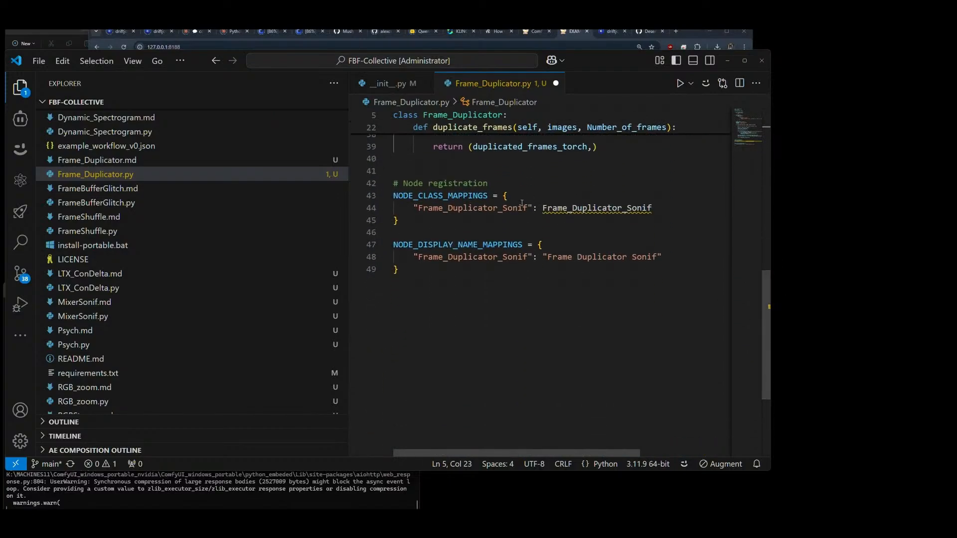
pyautogui.click(522, 203)
pyautogui.press('BackSpace')
pyautogui.press('BackSpace')
pyautogui.press('BackSpace')
pyautogui.press('BackSpace')
pyautogui.press('BackSpace')
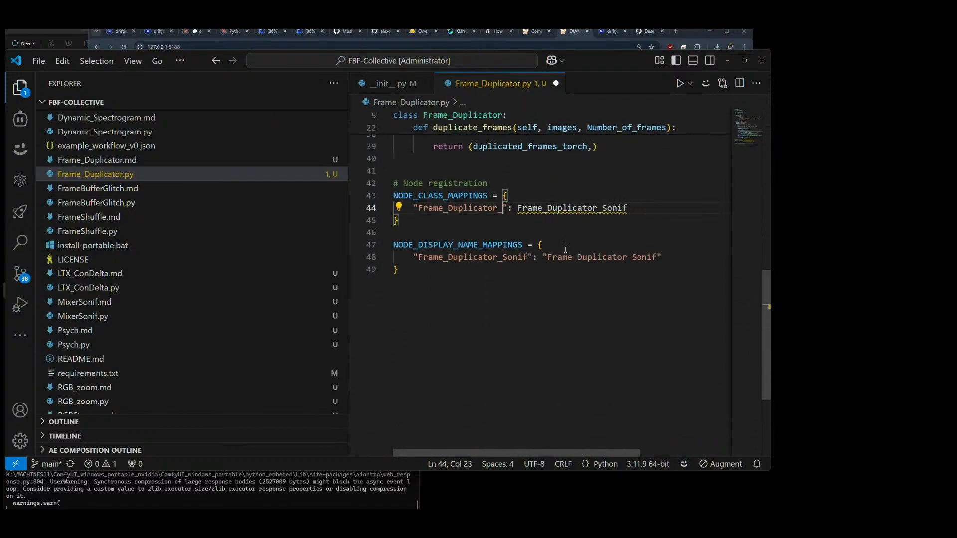
pyautogui.press('BackSpace')
pyautogui.click(636, 208)
pyautogui.press('BackSpace')
pyautogui.press('BackSpace')
pyautogui.press('BackSpace')
pyautogui.press('BackSpace')
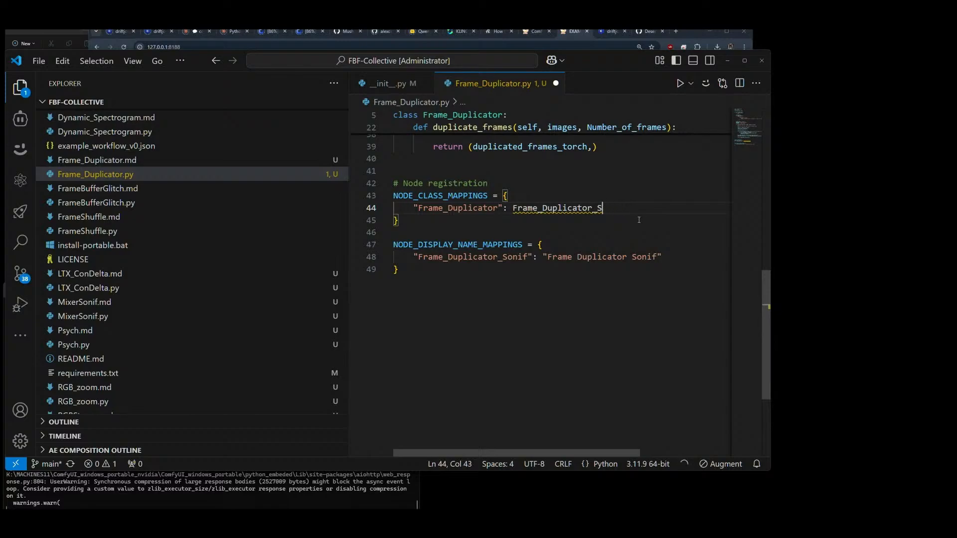
pyautogui.press('BackSpace')
pyautogui.press('BackSpace')
# Step: Change the NODE_DISPLAY_NAME_MAPPINGS entry to key "Frame_Duplicator" with display name "Frame Duplicator", and save the file
pyautogui.click(659, 261)
pyautogui.press('BackSpace')
pyautogui.press('BackSpace')
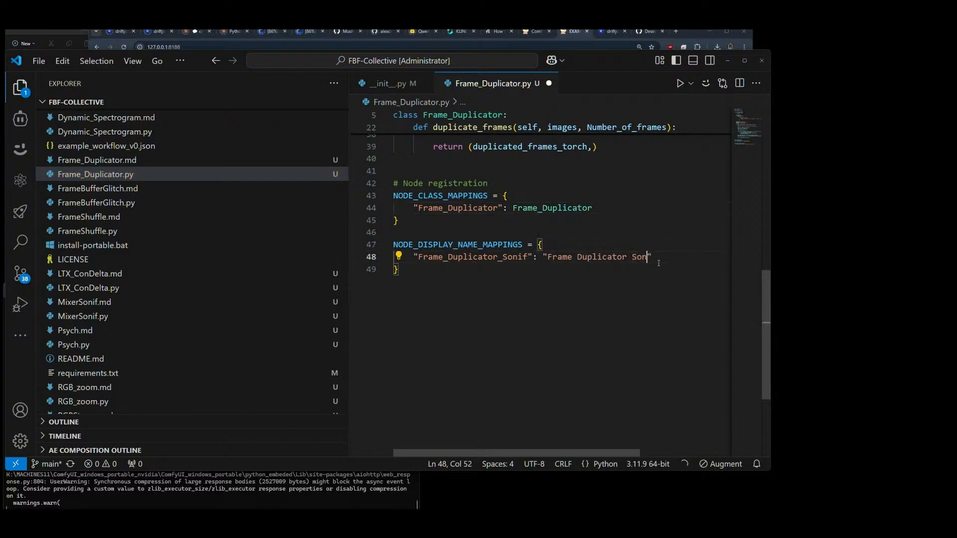
pyautogui.press('BackSpace')
pyautogui.press('BackSpace')
pyautogui.press('BackSpace')
pyautogui.press('BackSpace')
pyautogui.click(527, 256)
pyautogui.press('BackSpace')
pyautogui.press('BackSpace')
pyautogui.press('BackSpace')
pyautogui.press('BackSpace')
pyautogui.press('BackSpace')
pyautogui.press('BackSpace')
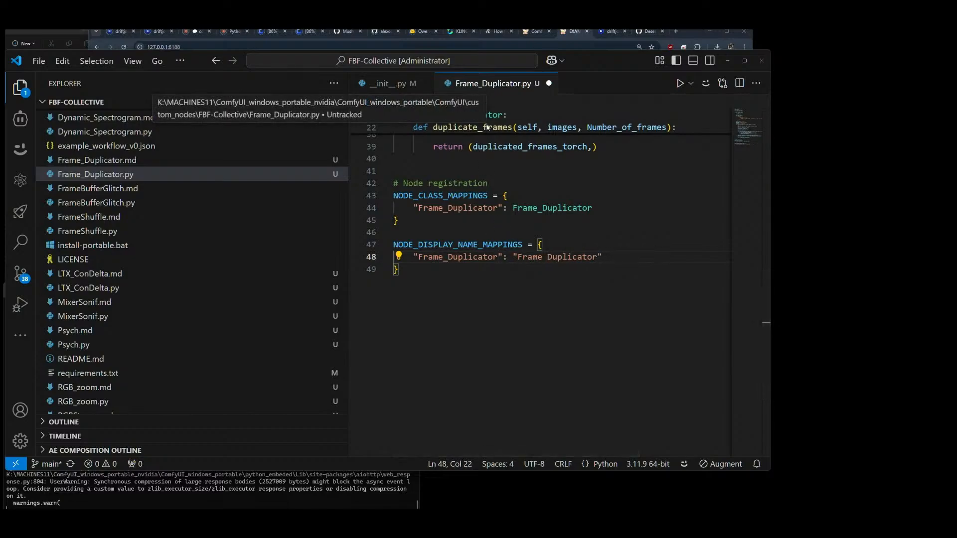
pyautogui.hotkey('ctrl', 's')
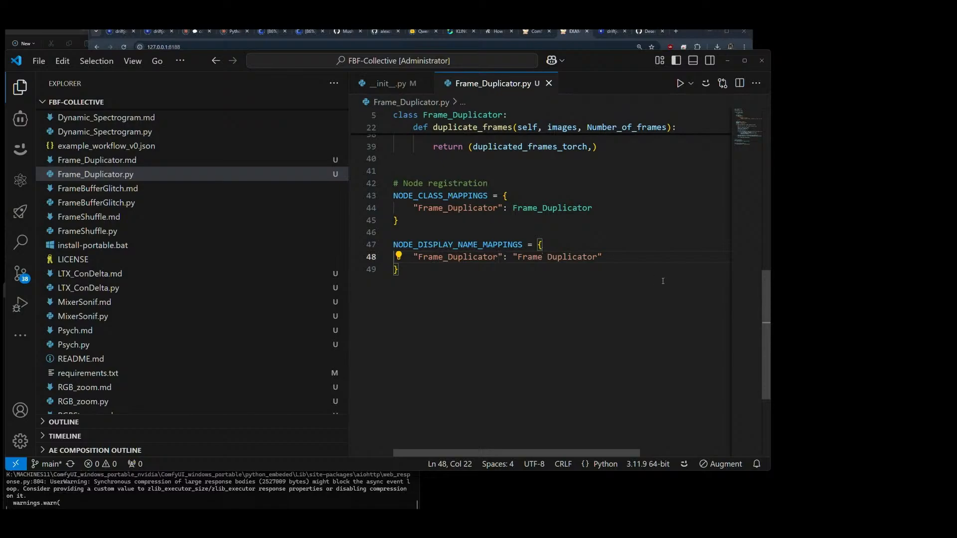
# Step: Review the Frame_Duplicator class, its node registration and its CATEGORY value in Frame_Duplicator.py
pyautogui.scroll(10, 546, 179)
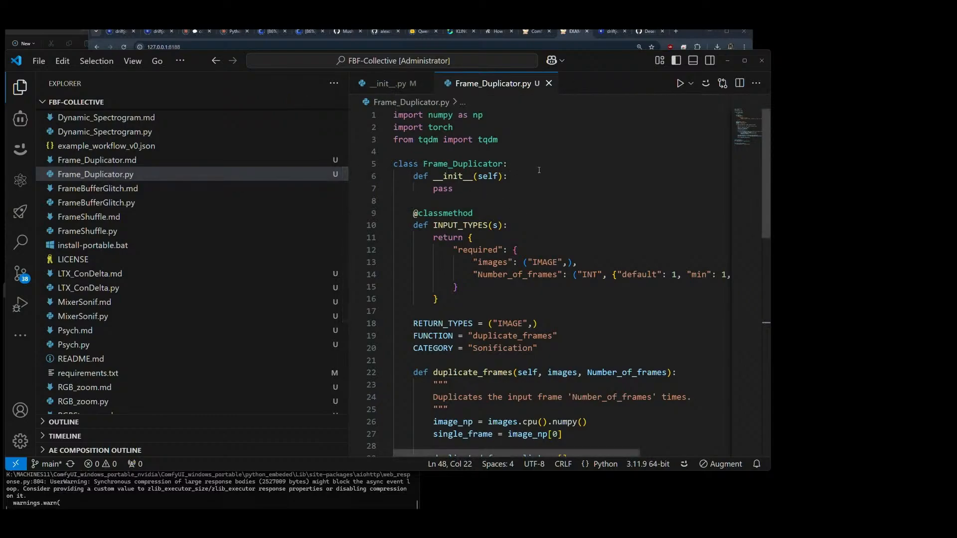
pyautogui.scroll(-12, 539, 170)
pyautogui.scroll(5, 573, 172)
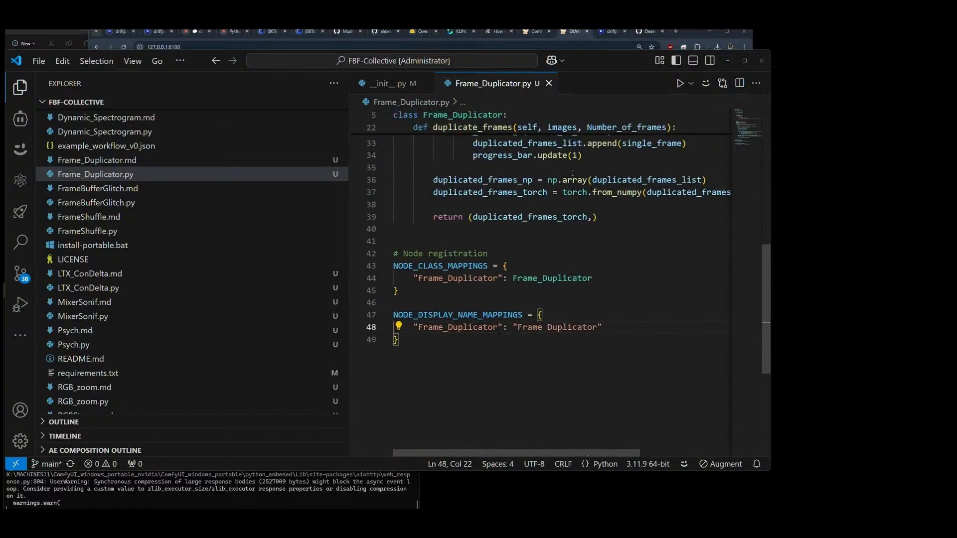
pyautogui.scroll(10, 573, 173)
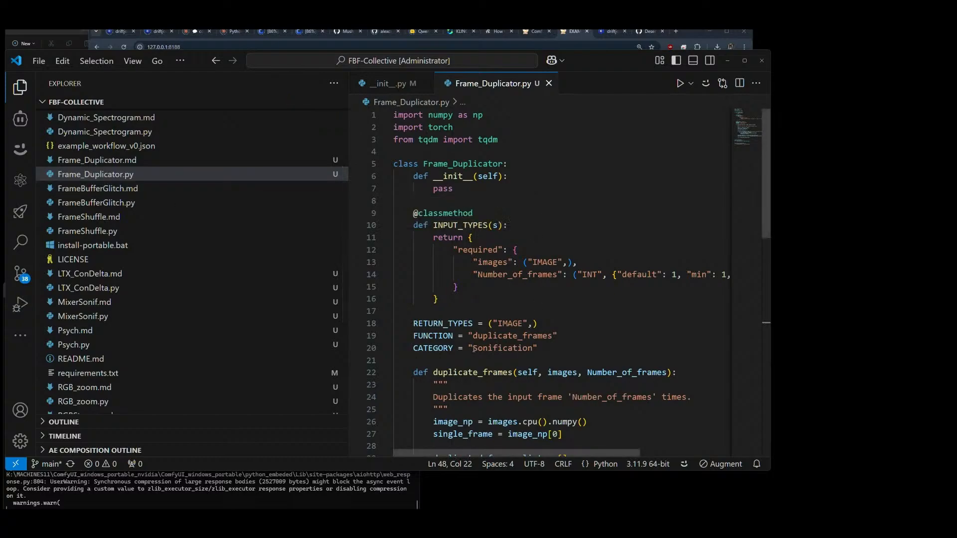
pyautogui.moveTo(474, 348); pyautogui.dragTo(534, 348)
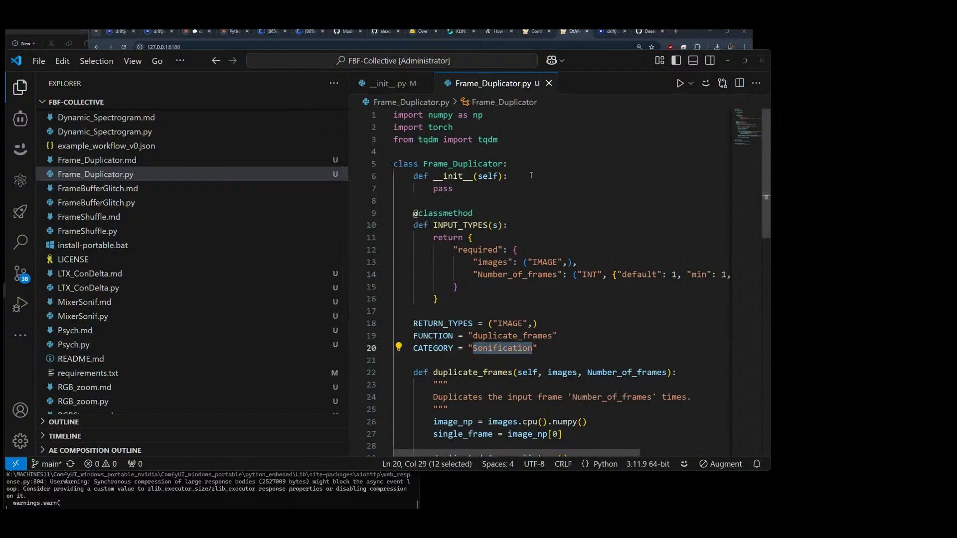
pyautogui.click(402, 149)
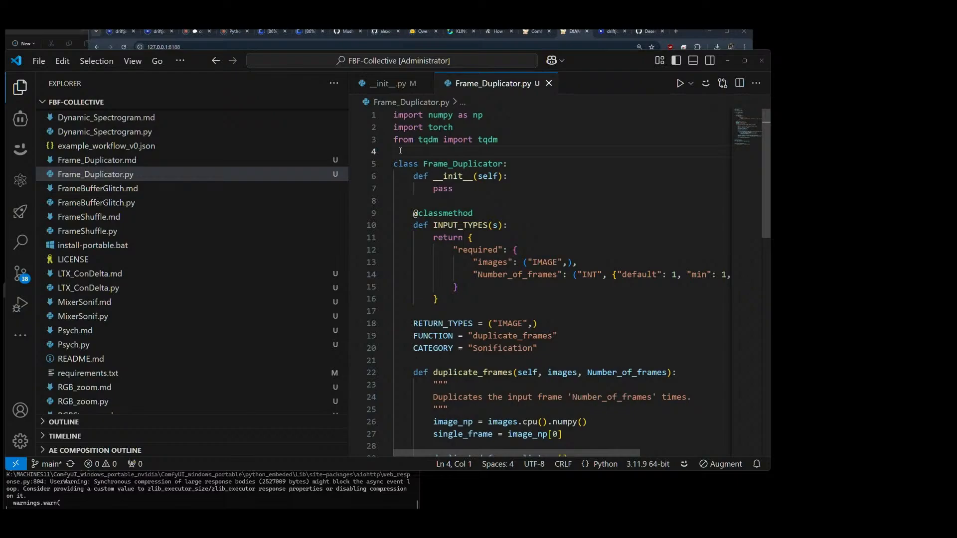
# Step: Check the LTX_ConDelta import name in __init__.py and open the matching LTX_ConDelta.py file
pyautogui.click(394, 83)
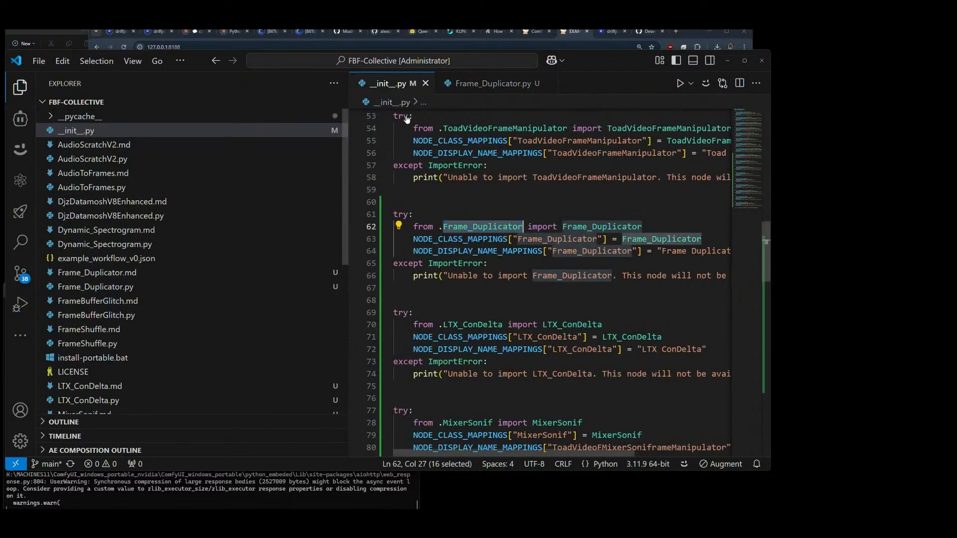
pyautogui.moveTo(444, 324); pyautogui.dragTo(503, 324)
pyautogui.scroll(-1, 145, 279)
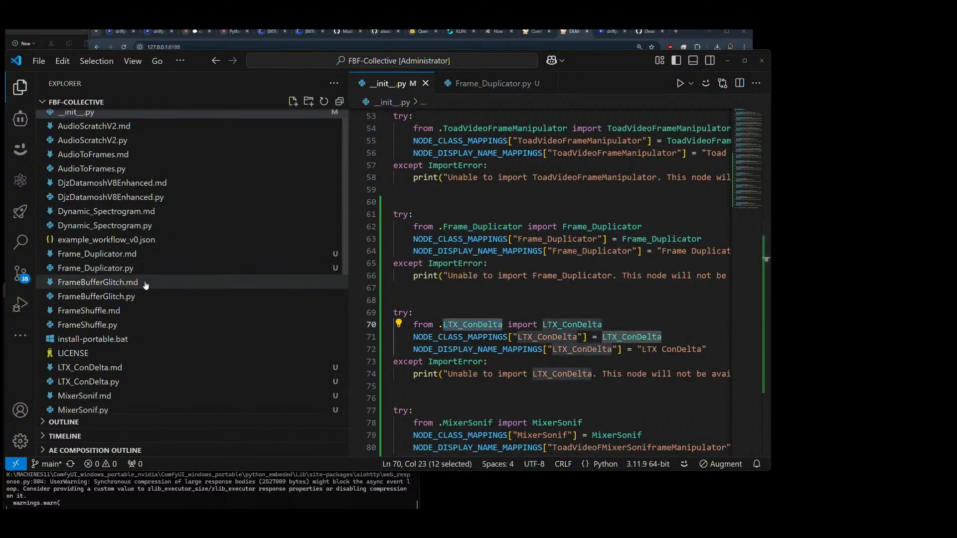
pyautogui.click(93, 382)
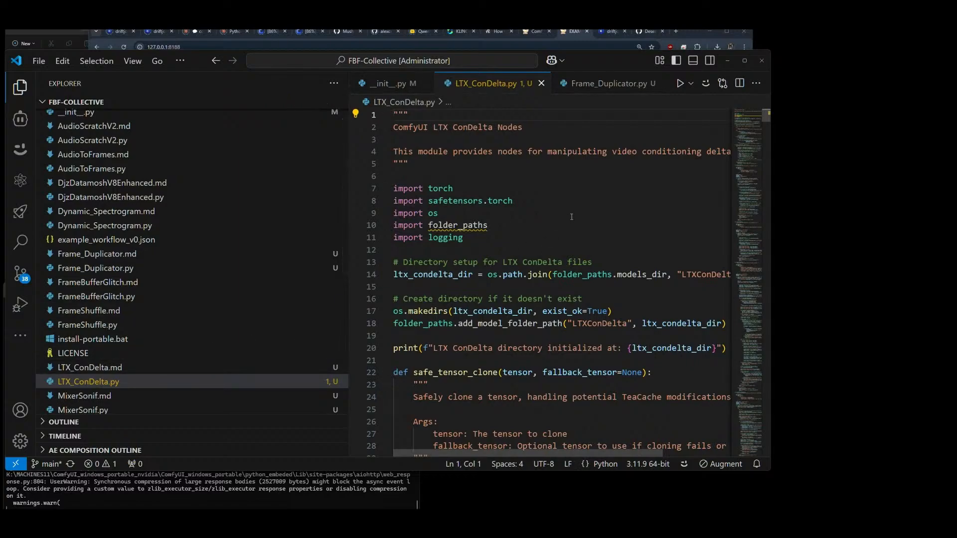
# Step: Look through the node classes in LTX_ConDelta.py down to the mappings at the end of the file
pyautogui.scroll(-7, 572, 217)
pyautogui.scroll(7, 571, 217)
pyautogui.scroll(-4, 572, 217)
pyautogui.scroll(-15, 571, 217)
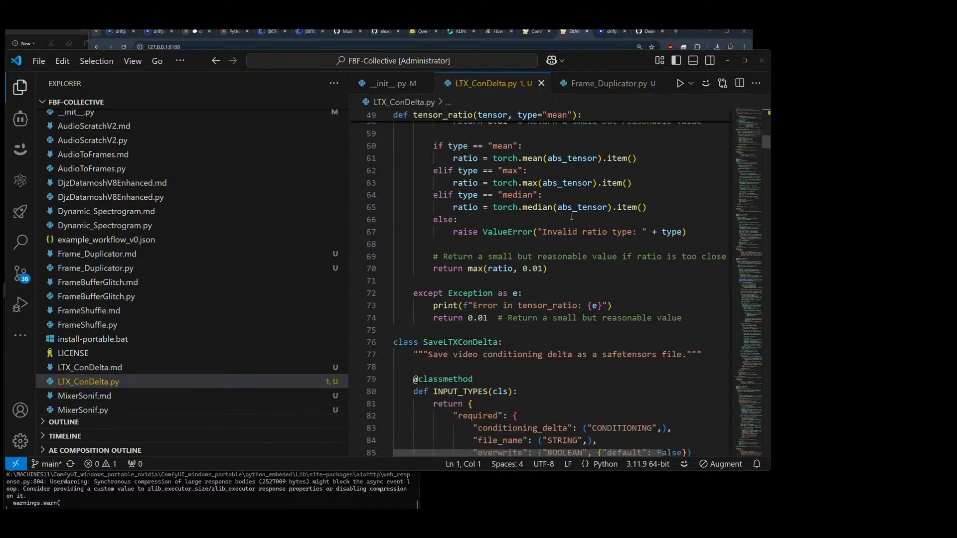
pyautogui.scroll(-4, 572, 217)
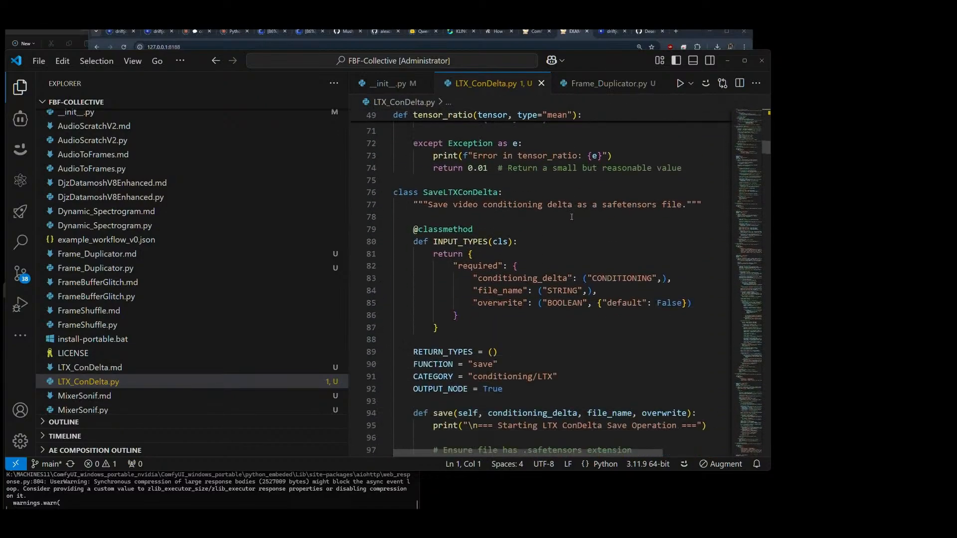
pyautogui.scroll(-4, 572, 217)
pyautogui.scroll(3, 571, 216)
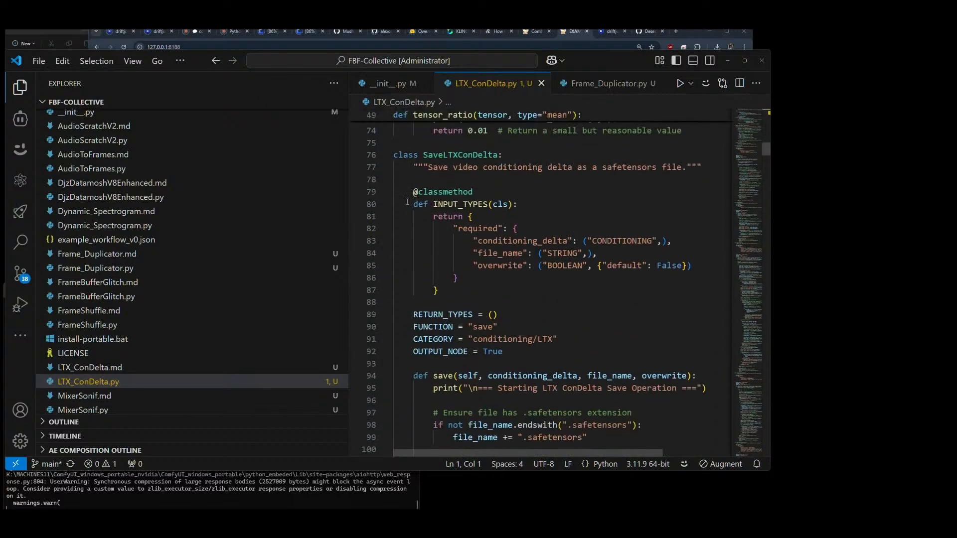
pyautogui.scroll(-14, 408, 205)
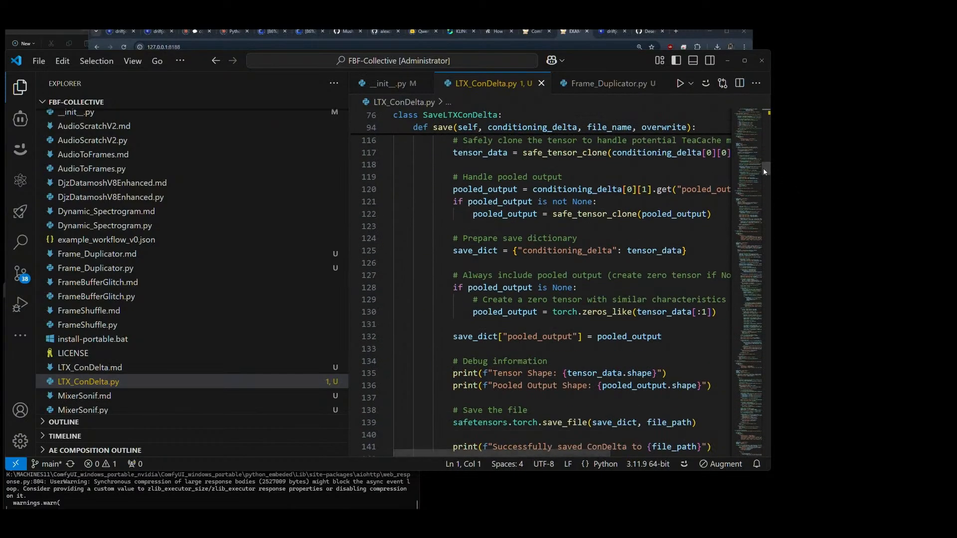
pyautogui.moveTo(764, 168); pyautogui.dragTo(769, 214)
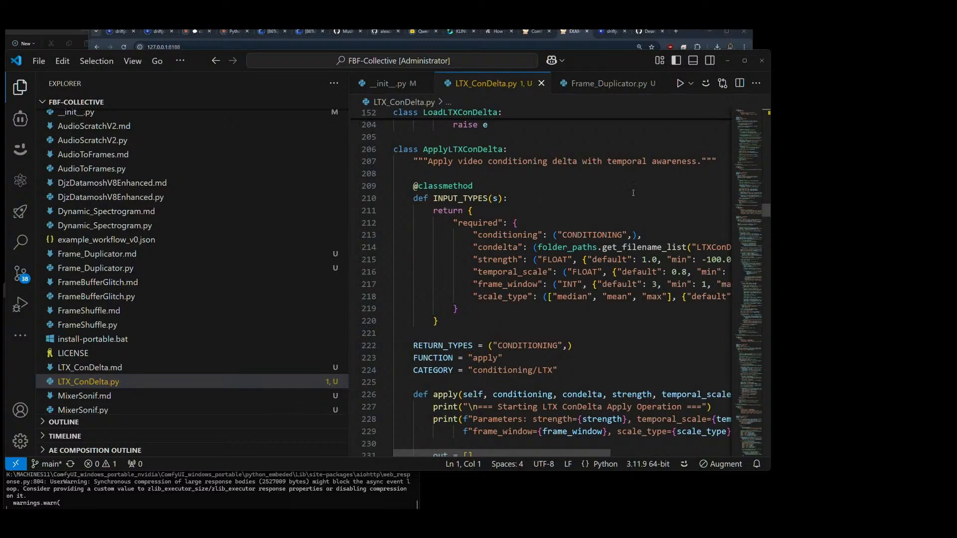
pyautogui.scroll(4, 767, 210)
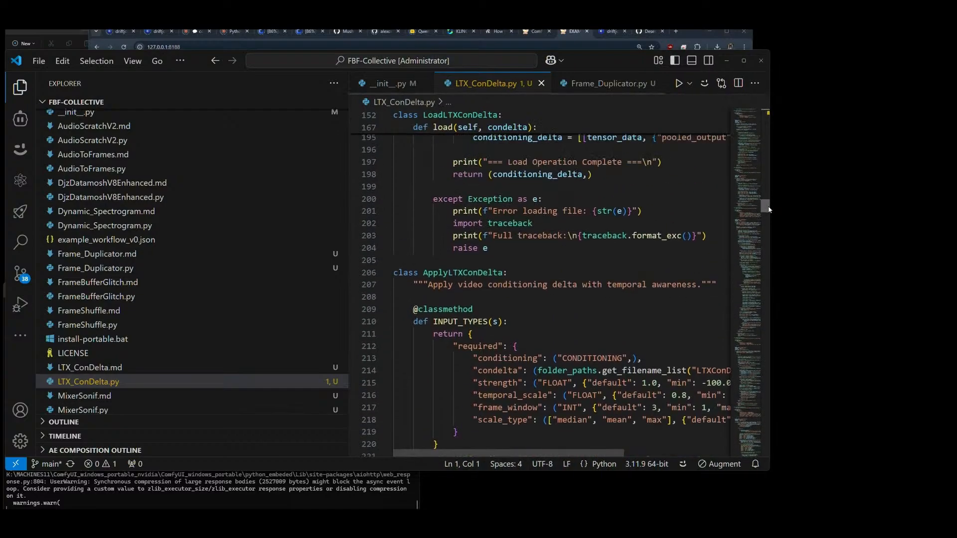
pyautogui.moveTo(768, 209); pyautogui.dragTo(758, 445)
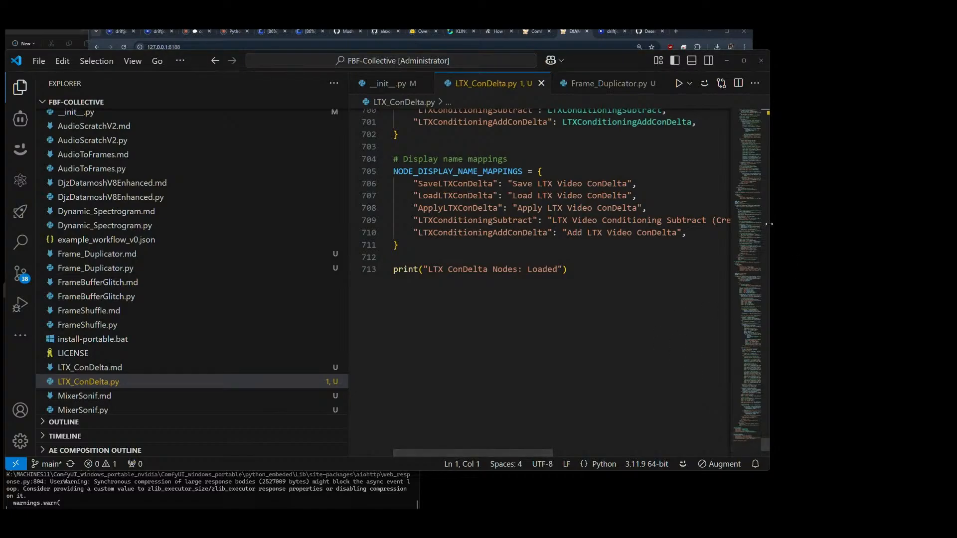
# Step: Widen the editor window and compare the node mappings in LTX_ConDelta.py with the LTX_ConDelta registration in __init__.py
pyautogui.moveTo(768, 227); pyautogui.dragTo(883, 231)
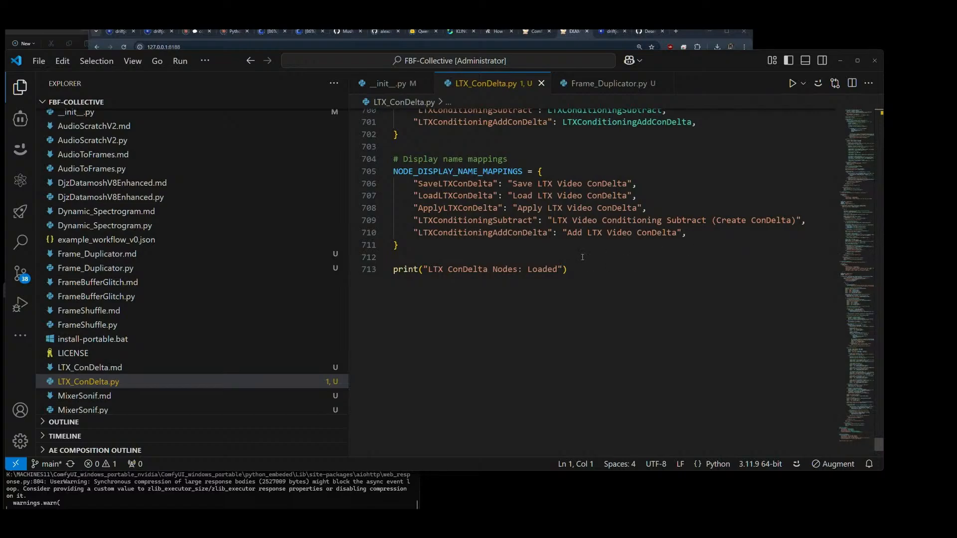
pyautogui.scroll(3, 582, 257)
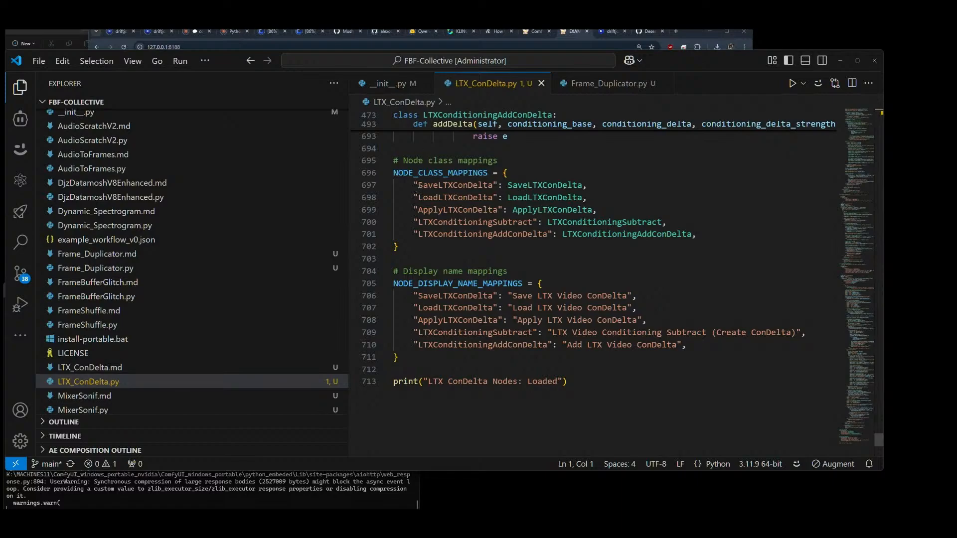
pyautogui.moveTo(419, 185); pyautogui.dragTo(493, 185)
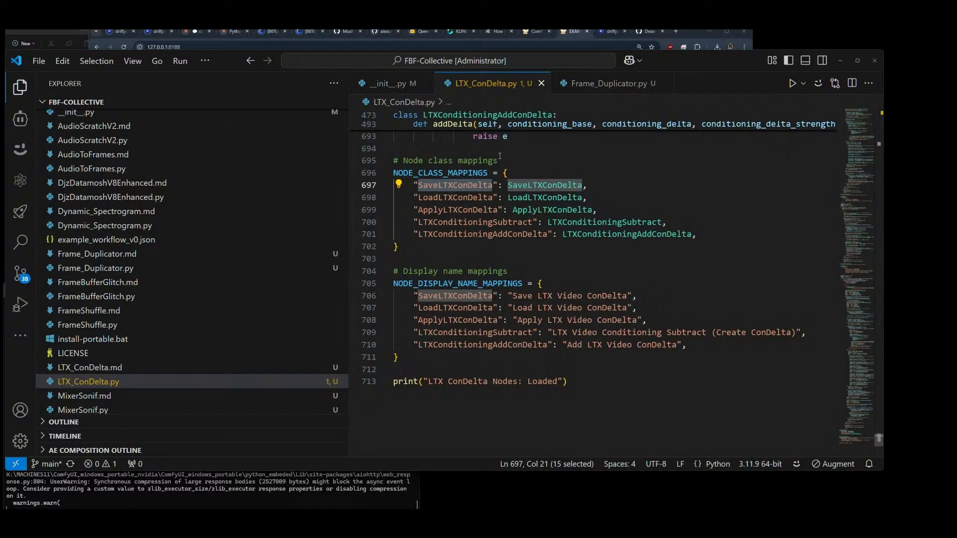
pyautogui.click(391, 85)
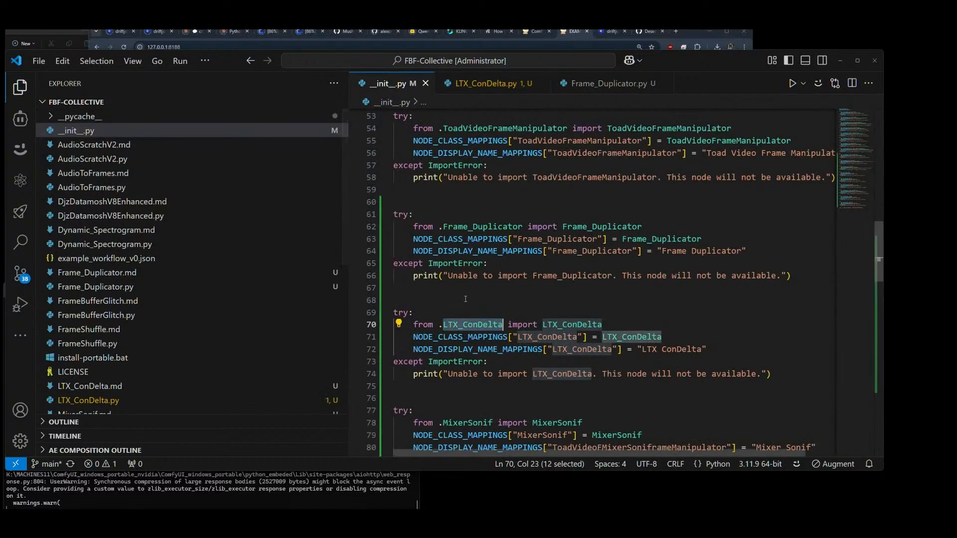
pyautogui.click(627, 351)
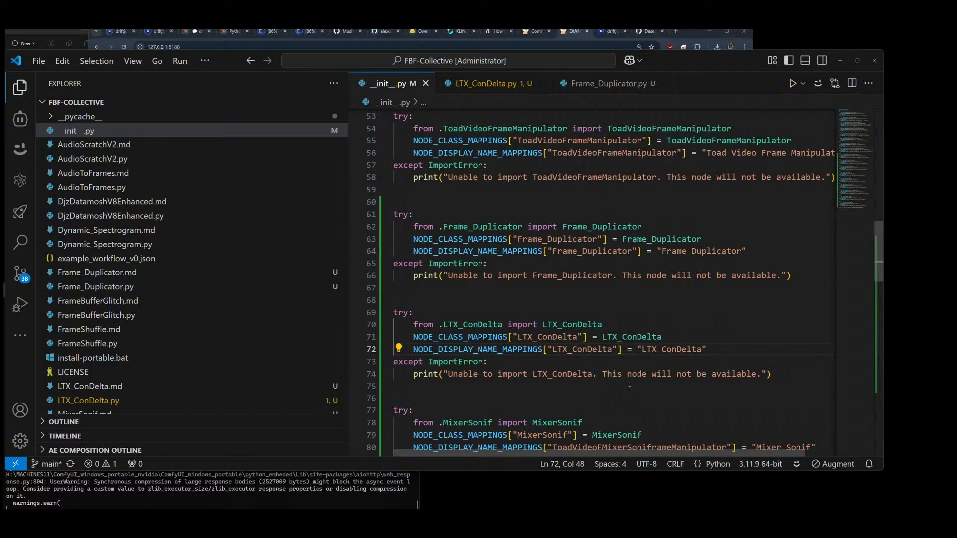
pyautogui.click(483, 85)
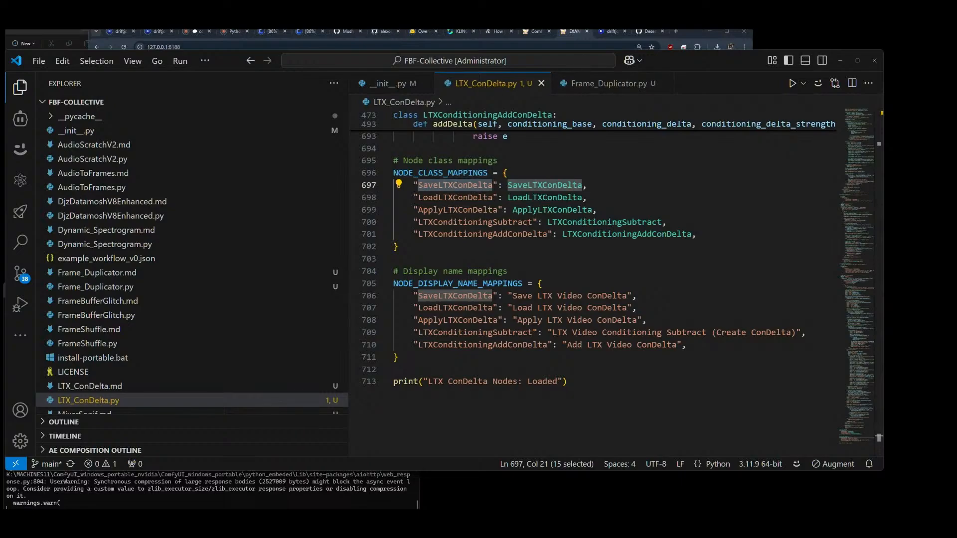
# Step: Switch to ComfyUI and search the node library for "ltx c" and "ltxc"
pyautogui.click(571, 33)
pyautogui.doubleClick(369, 337)
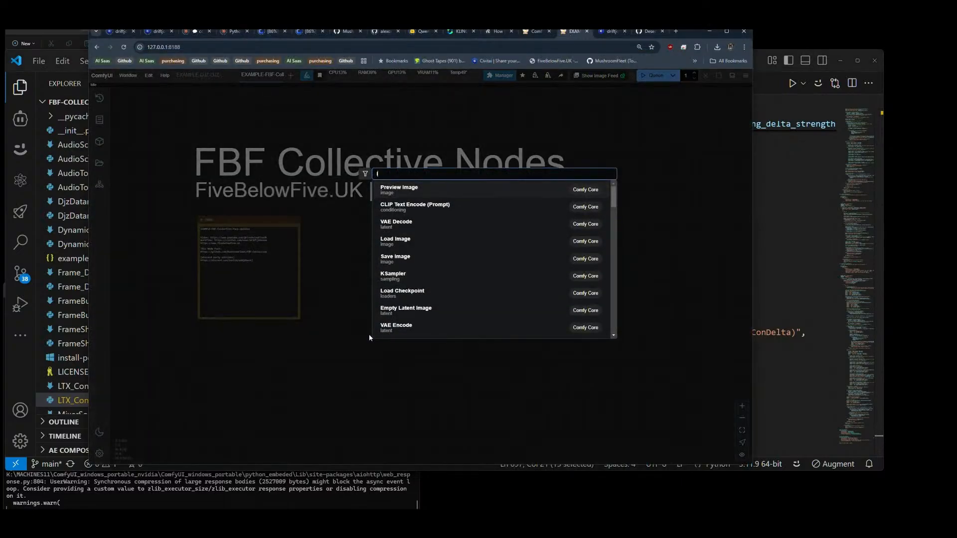
pyautogui.write('ltx c')
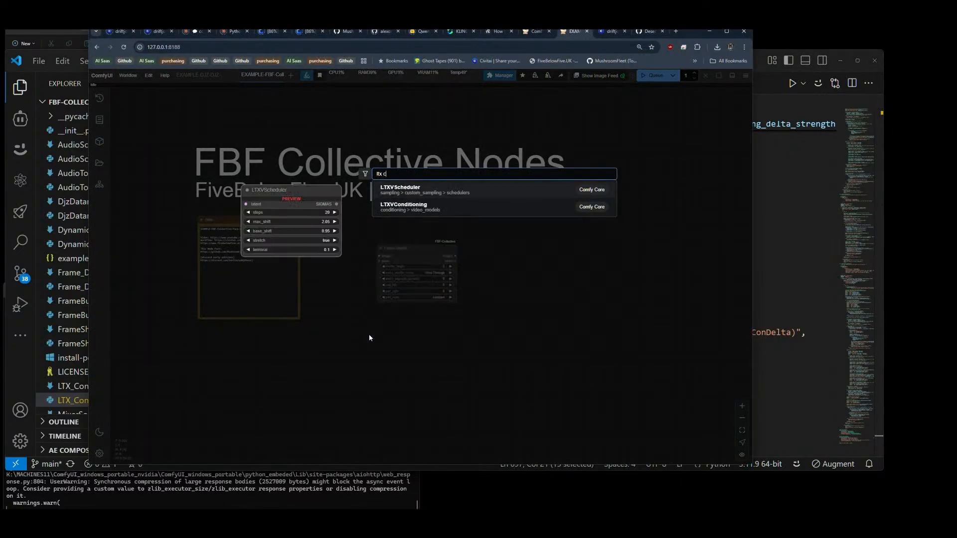
pyautogui.press('BackSpace')
pyautogui.press('BackSpace')
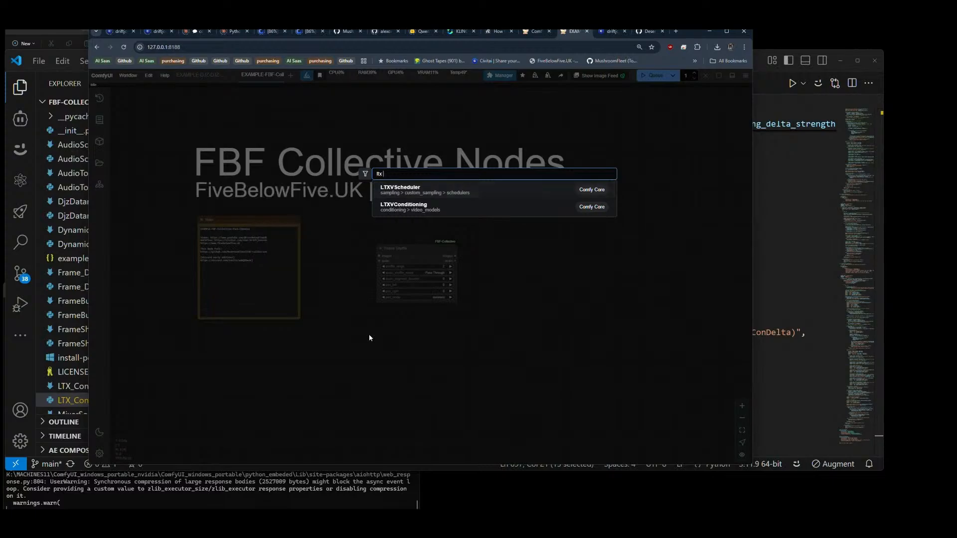
pyautogui.write('c')
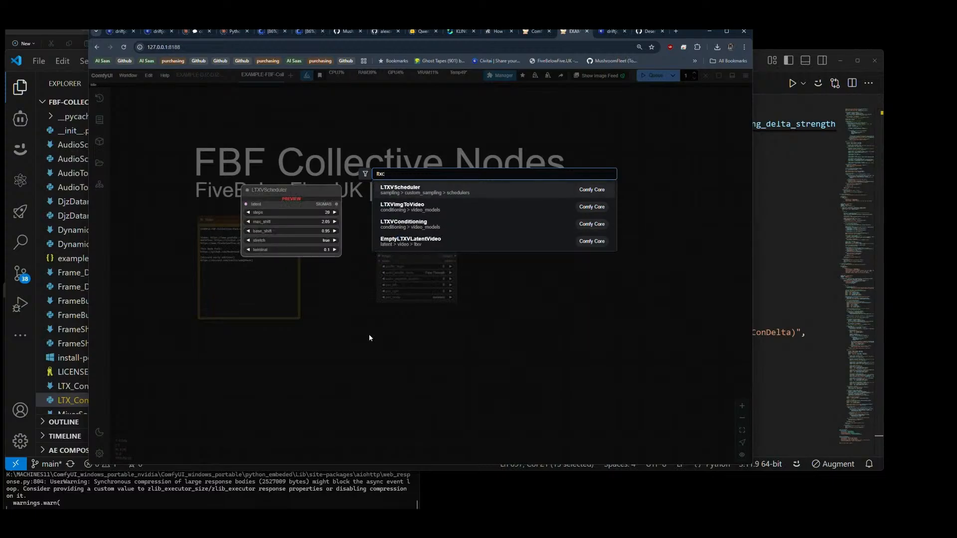
pyautogui.press('BackSpace')
pyautogui.press('BackSpace')
pyautogui.press('BackSpace')
pyautogui.press('BackSpace')
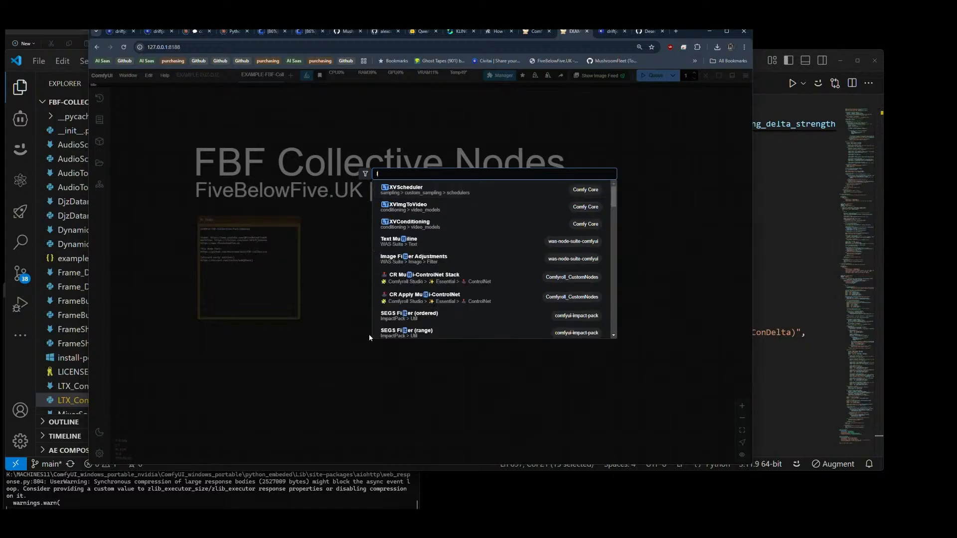
# Step: Search the node library for "delta", "condelta" and "ltx", and close the node search
pyautogui.write('delta')
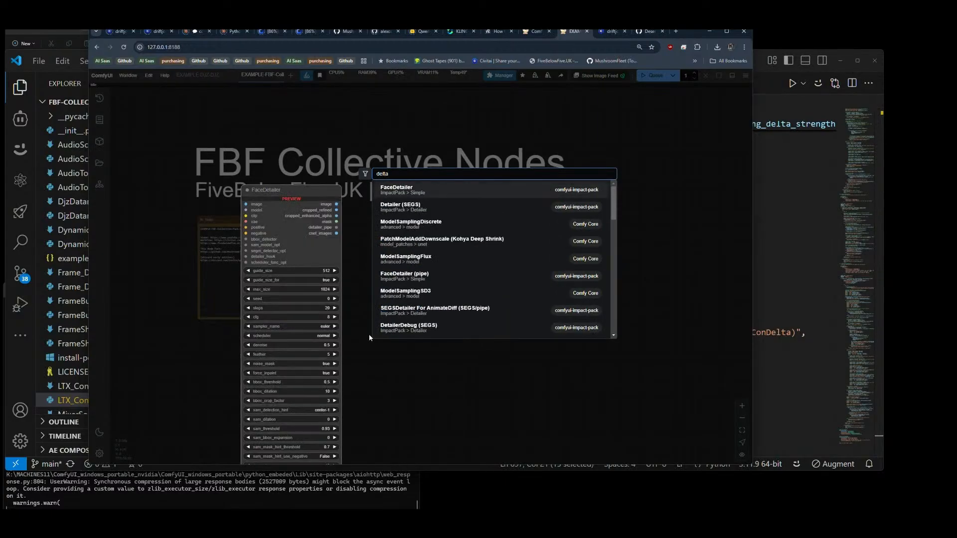
pyautogui.press('BackSpace')
pyautogui.press('BackSpace')
pyautogui.press('BackSpace')
pyautogui.press('BackSpace')
pyautogui.press('BackSpace')
pyautogui.write('condelta')
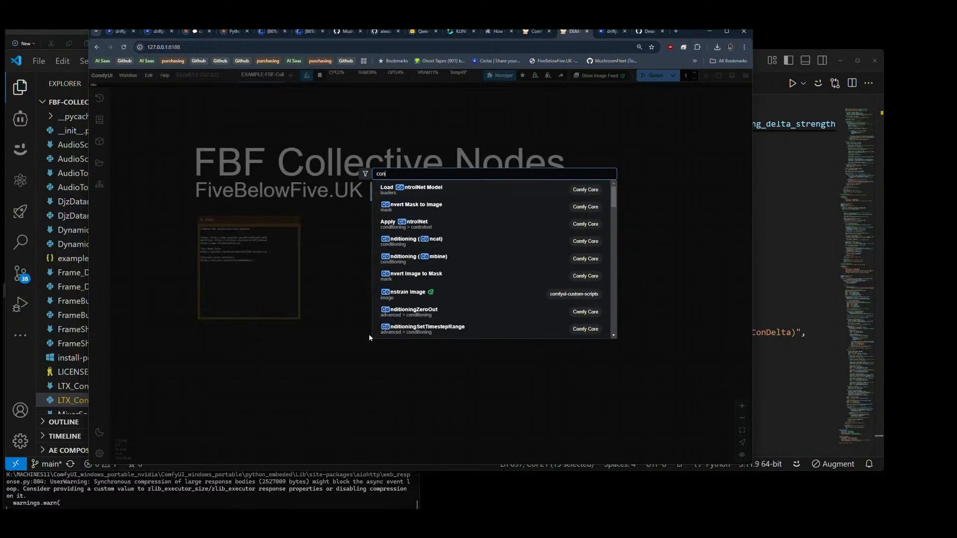
pyautogui.press('BackSpace')
pyautogui.press('BackSpace')
pyautogui.press('BackSpace')
pyautogui.press('BackSpace')
pyautogui.press('BackSpace')
pyautogui.press('BackSpace')
pyautogui.press('BackSpace')
pyautogui.press('BackSpace')
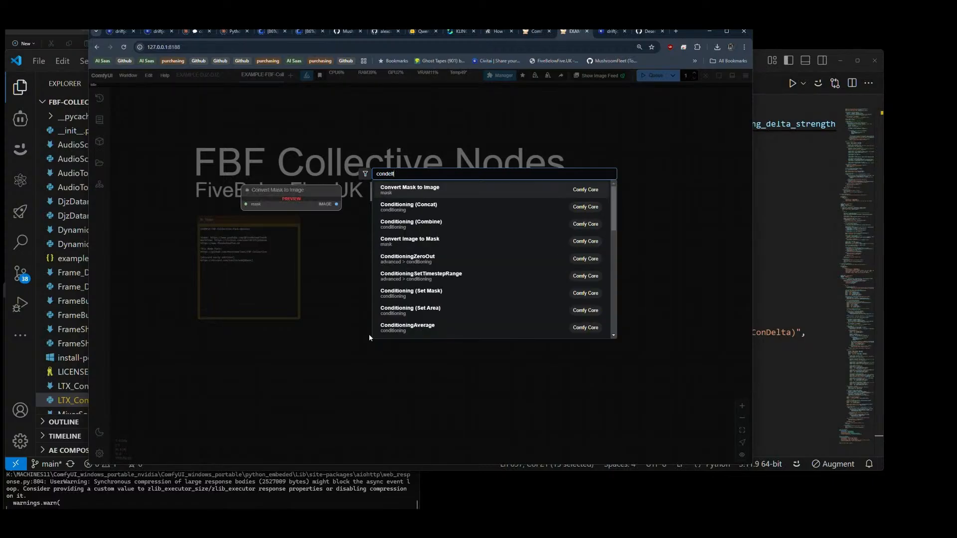
pyautogui.write('ltx')
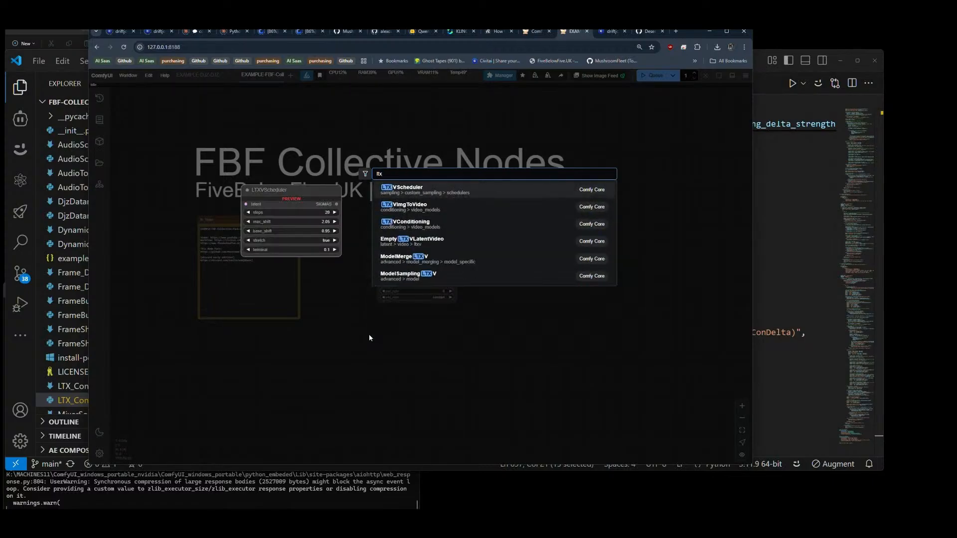
pyautogui.press('Escape')
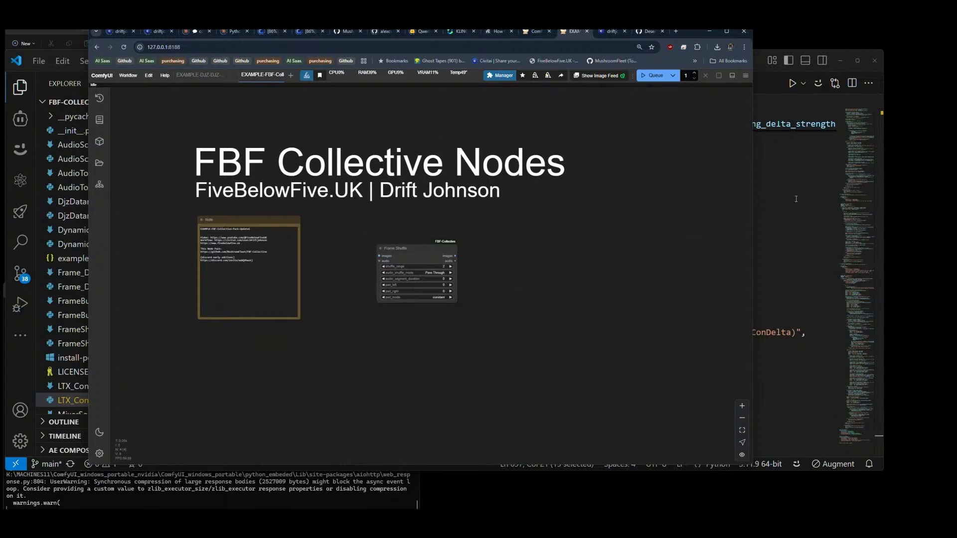
# Step: Switch to VS Code and compare the class and display name mappings in LTX_ConDelta.py with the LTX_ConDelta block in __init__.py
pyautogui.click(796, 199)
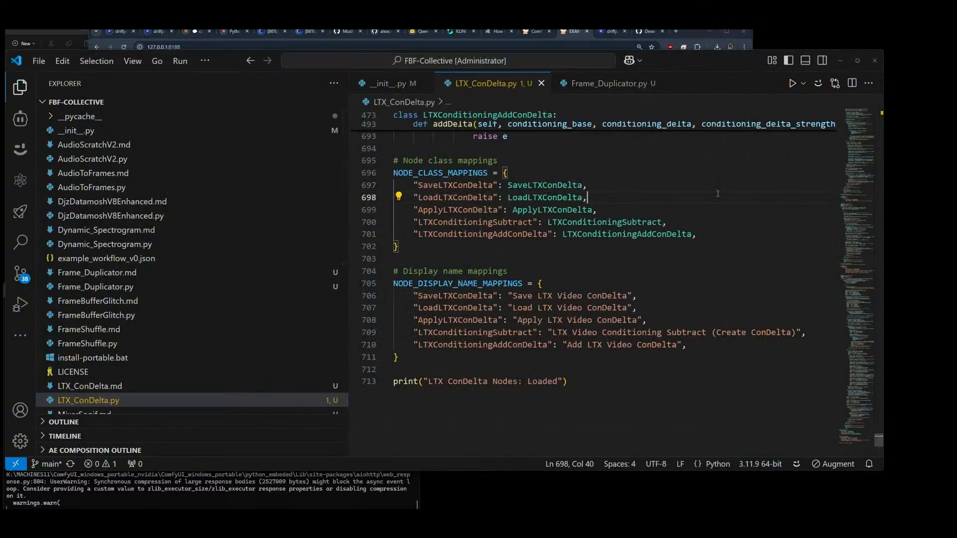
pyautogui.scroll(2, 717, 194)
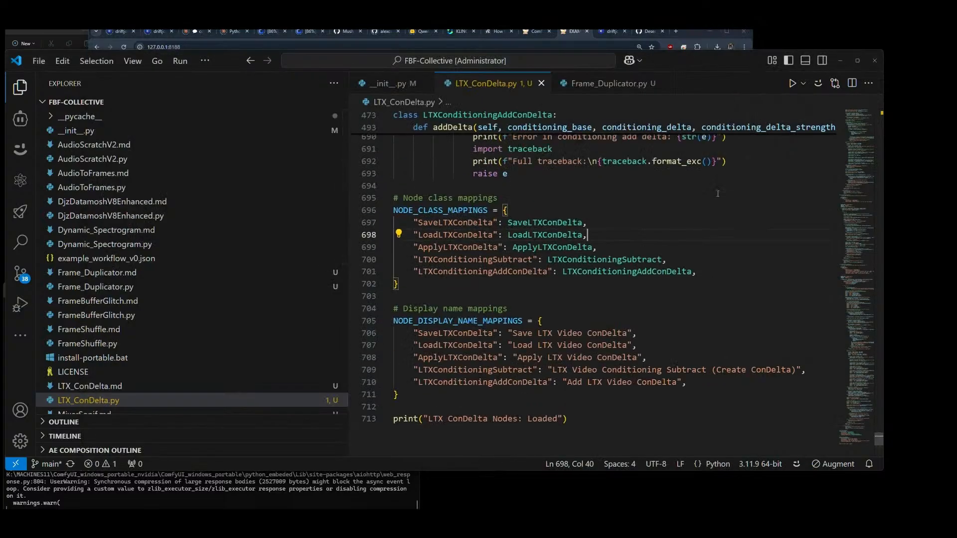
pyautogui.scroll(-1, 637, 217)
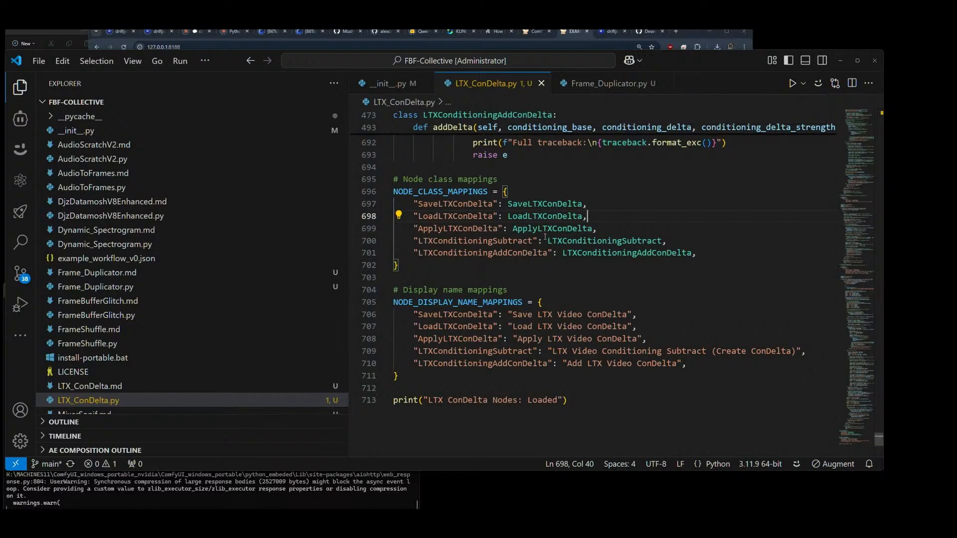
pyautogui.click(393, 85)
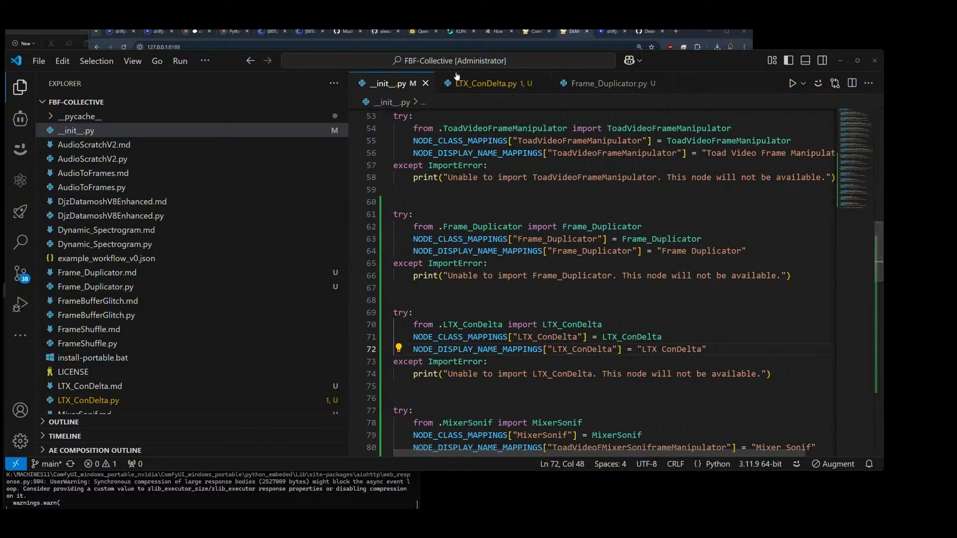
pyautogui.click(489, 89)
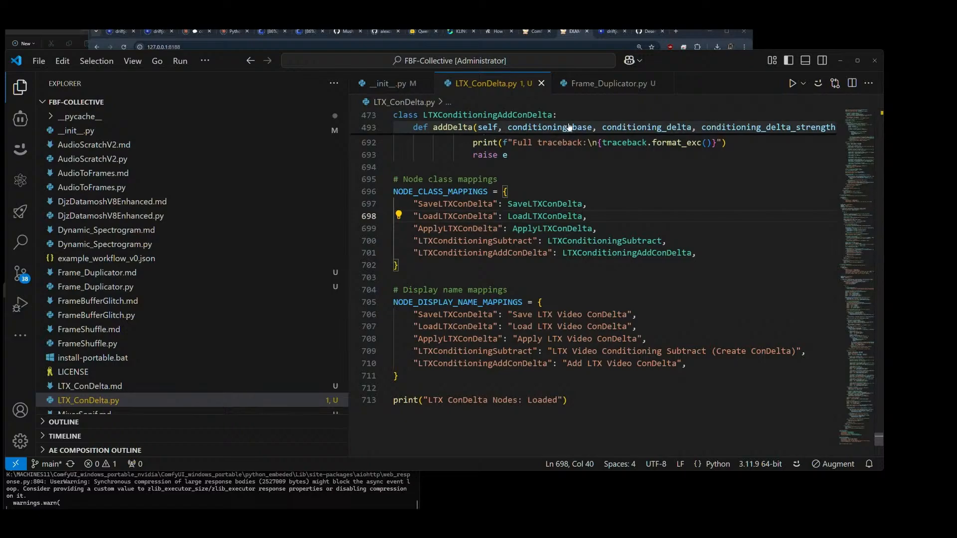
pyautogui.click(398, 89)
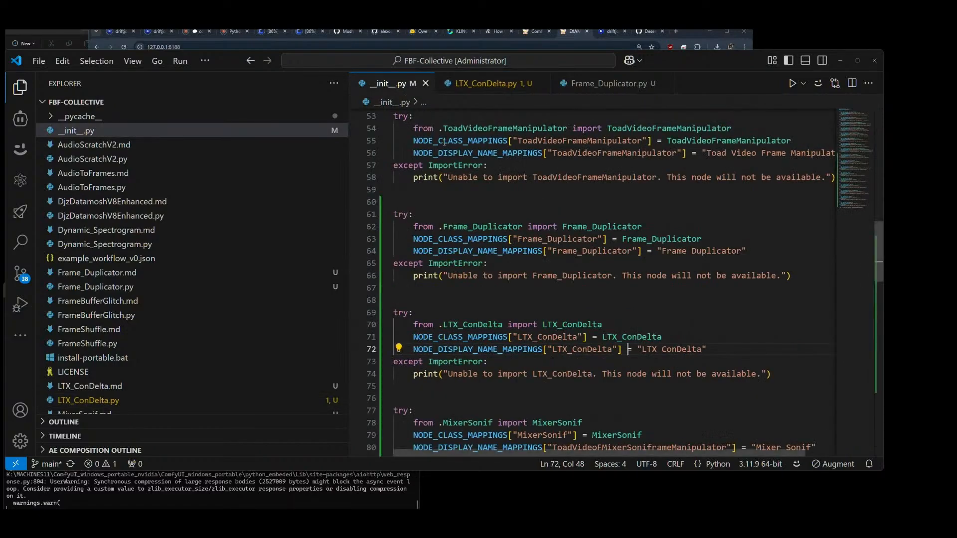
# Step: Check the class name in MixerSonif.py against the MixerSonif registration in __init__.py
pyautogui.scroll(-3, 492, 189)
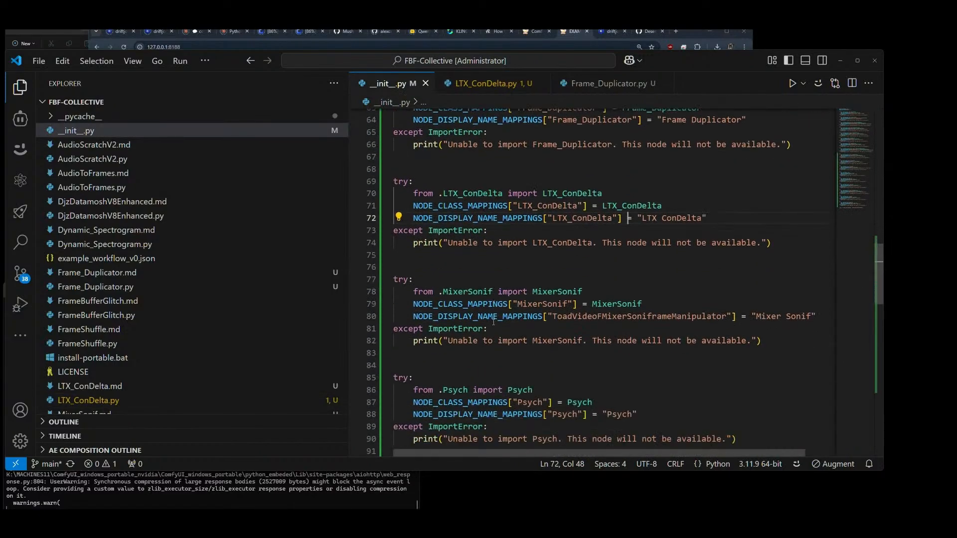
pyautogui.scroll(-1, 127, 389)
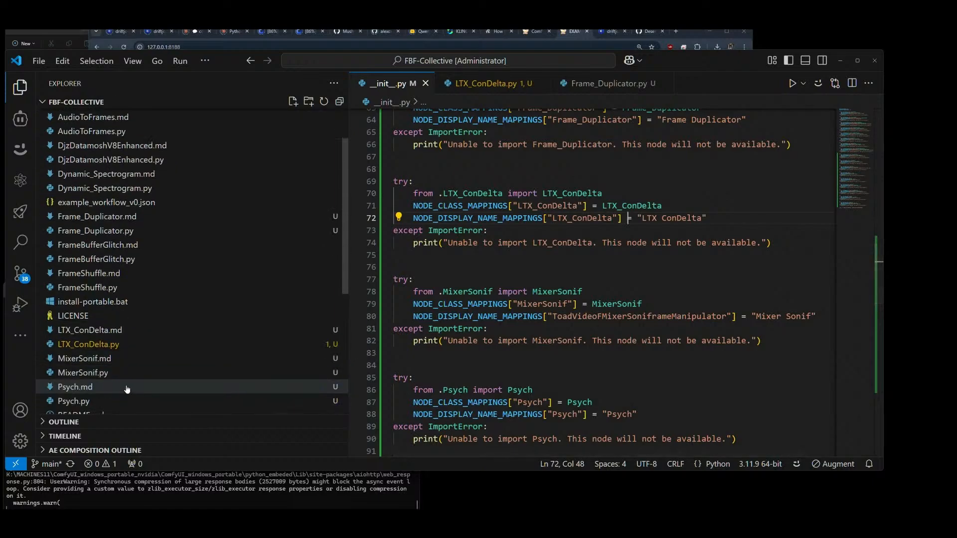
pyautogui.click(83, 378)
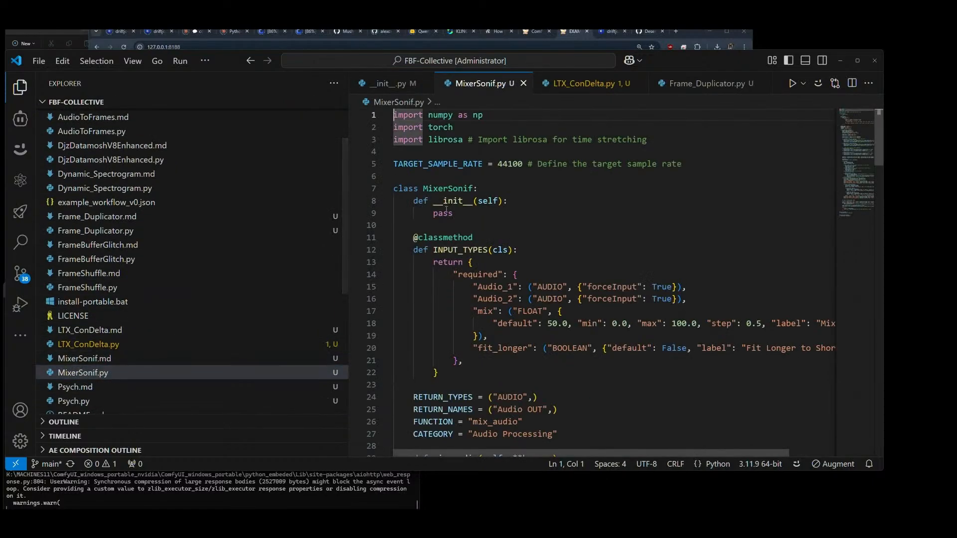
pyautogui.click(391, 84)
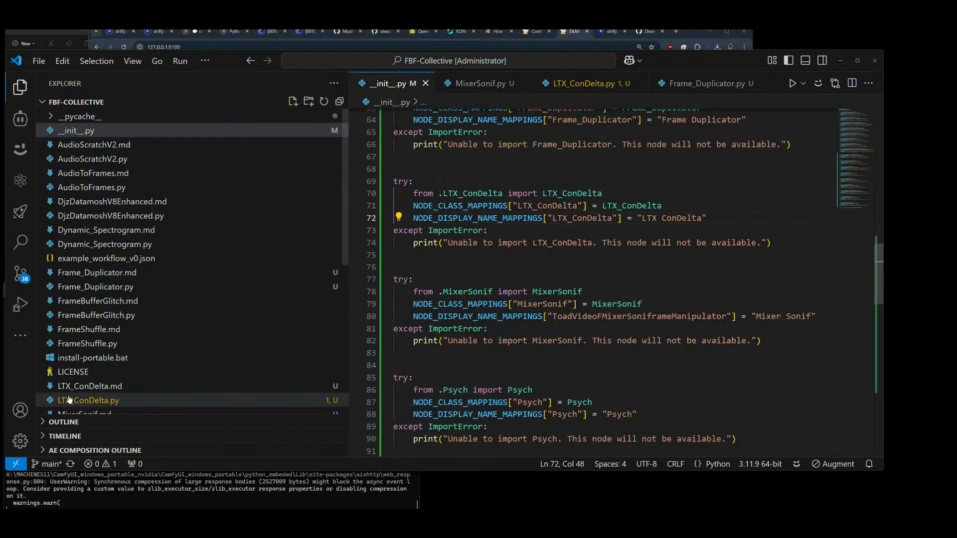
# Step: Open Psych.py and compare its class name with the Psych registration in __init__.py
pyautogui.scroll(-2, 131, 383)
pyautogui.scroll(-2, 82, 369)
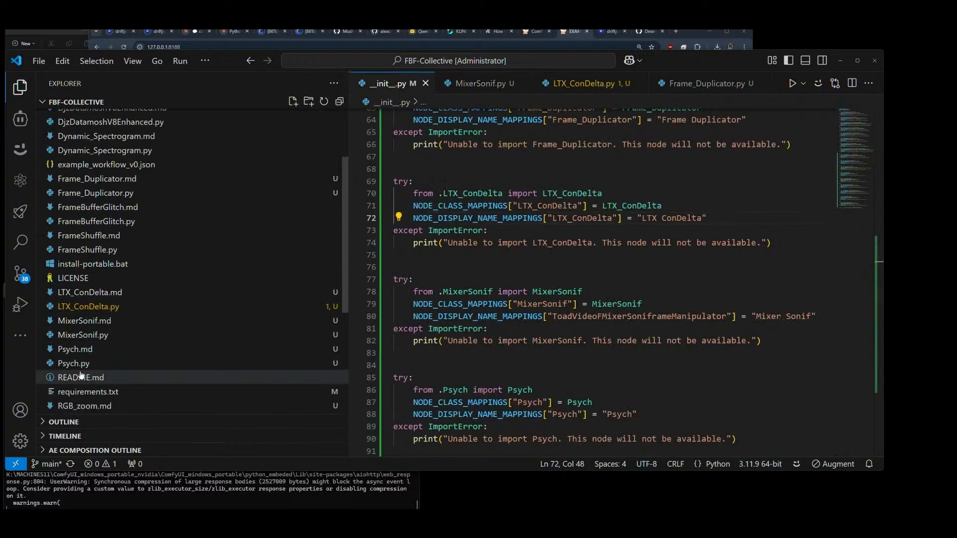
pyautogui.click(73, 365)
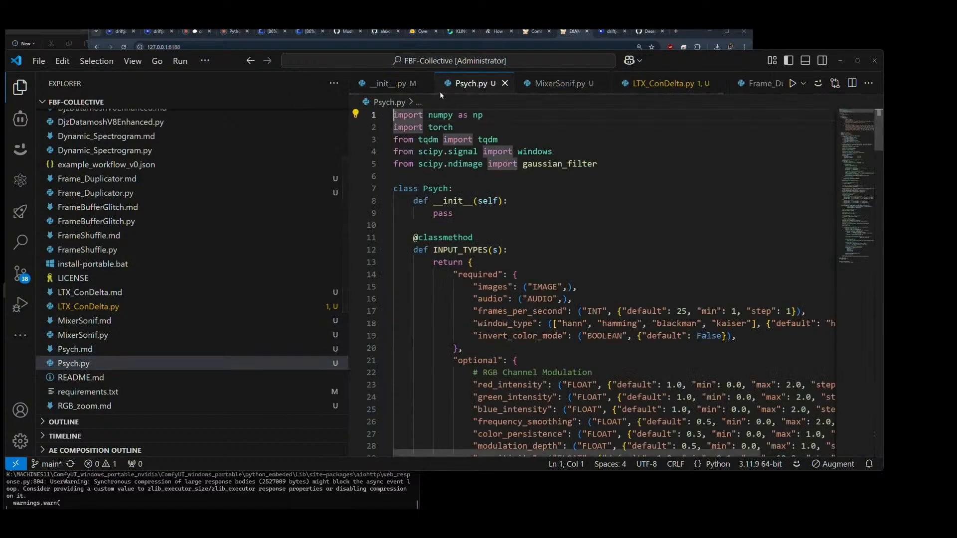
pyautogui.click(389, 84)
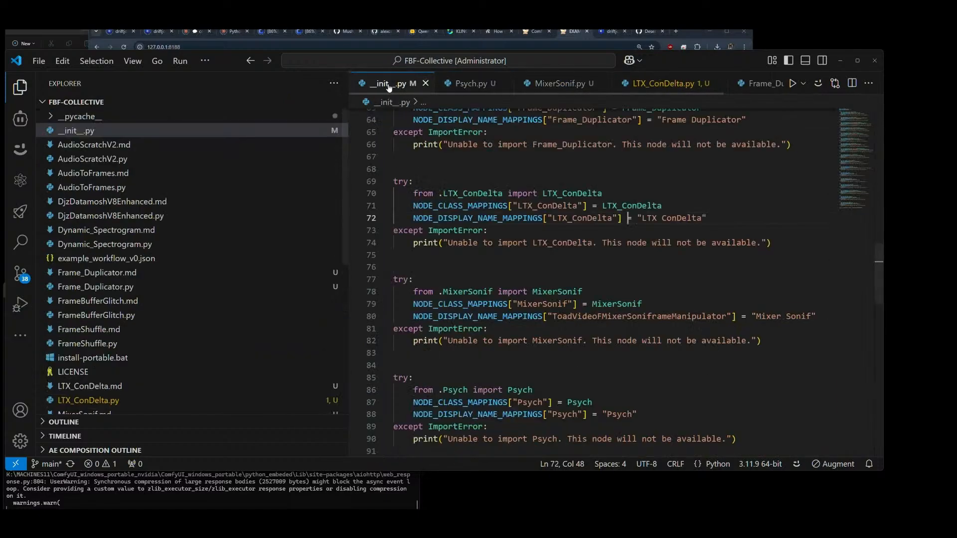
pyautogui.click(468, 85)
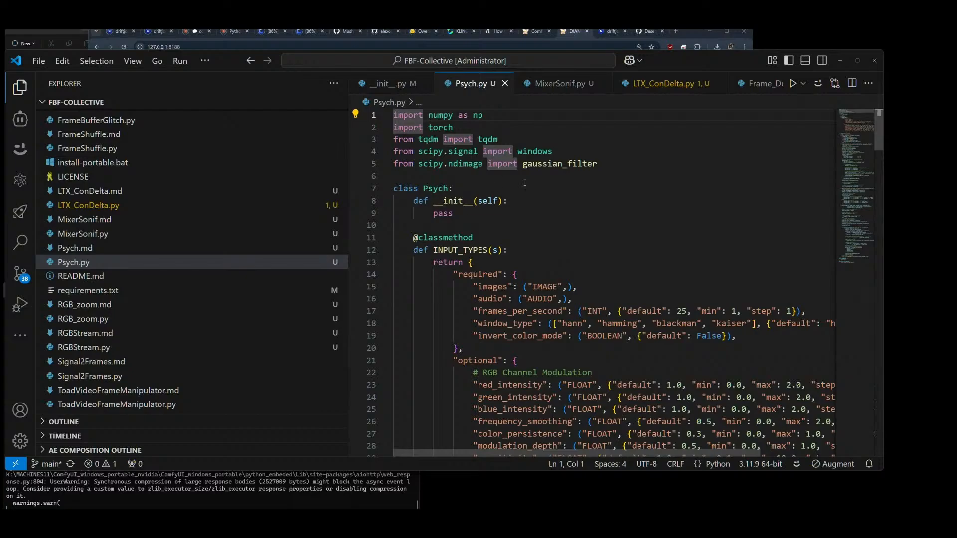
# Step: Copy the Psych display name from Psych.py into its __init__.py entry, making it "Audio-Driven RGB Modifier", and save the file
pyautogui.moveTo(878, 130); pyautogui.dragTo(872, 414)
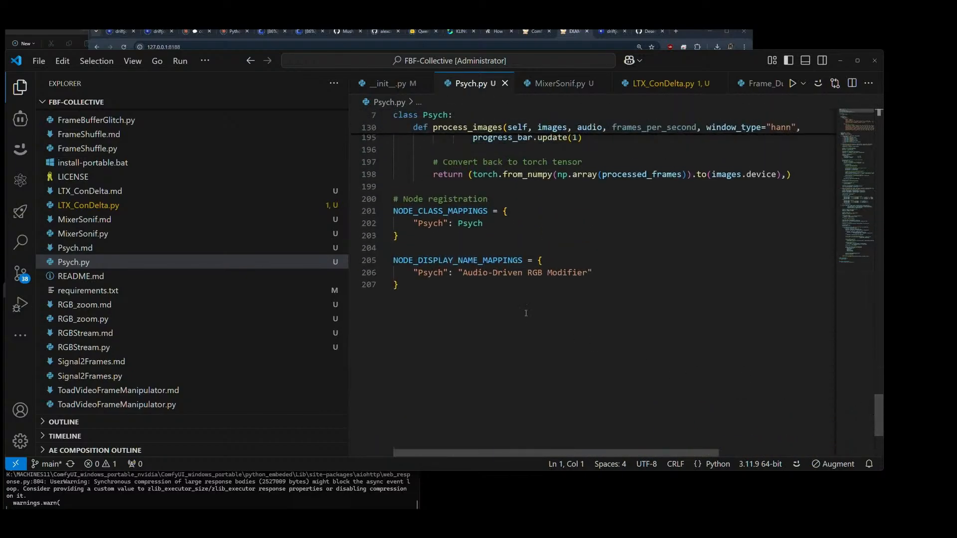
pyautogui.moveTo(465, 273); pyautogui.dragTo(588, 273)
pyautogui.hotkey('ctrl', 'c')
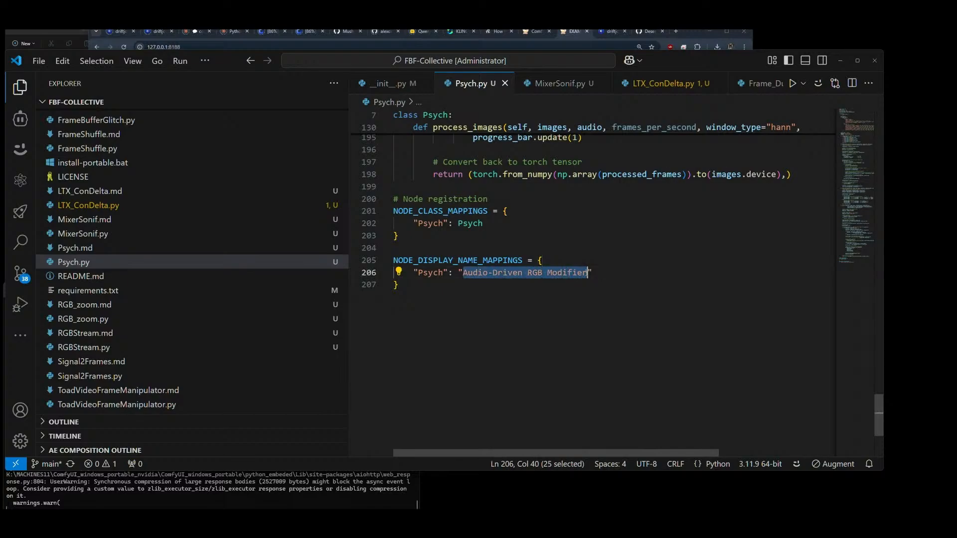
pyautogui.click(389, 83)
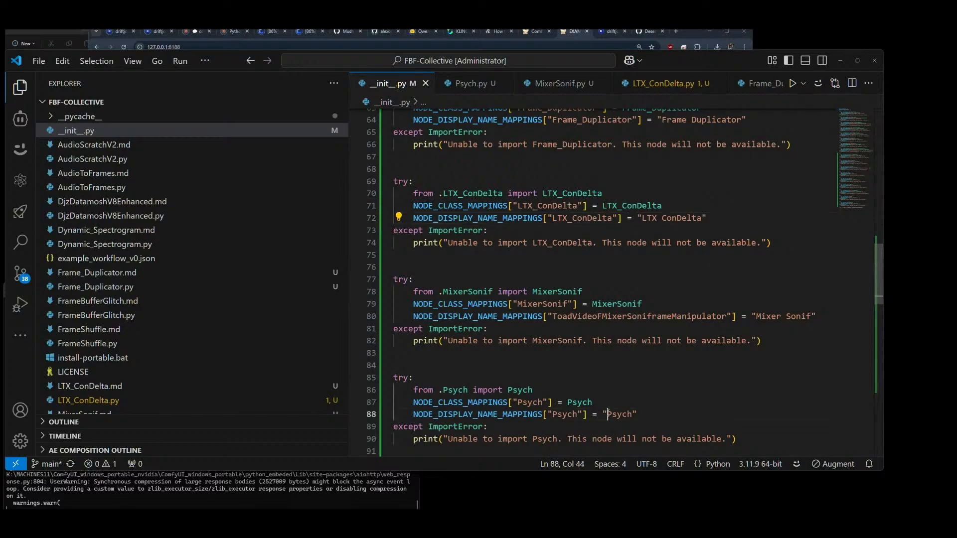
pyautogui.doubleClick(618, 414)
pyautogui.hotkey('ctrl', 'v')
pyautogui.scroll(-1, 688, 418)
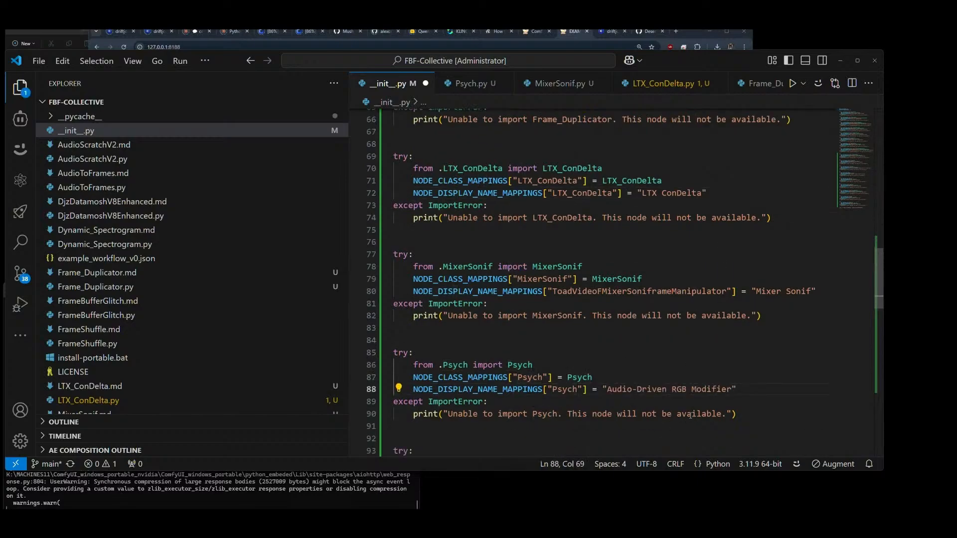
pyautogui.hotkey('ctrl', 's')
pyautogui.scroll(-5, 690, 415)
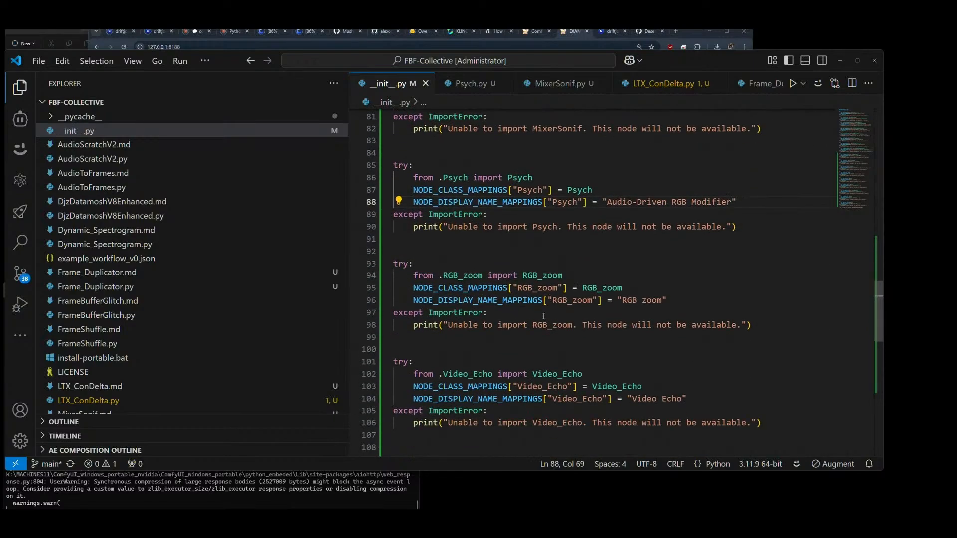
# Step: Switch to ComfyUI and restart the server from the ComfyUI Manager, confirming the restart
pyautogui.click(567, 31)
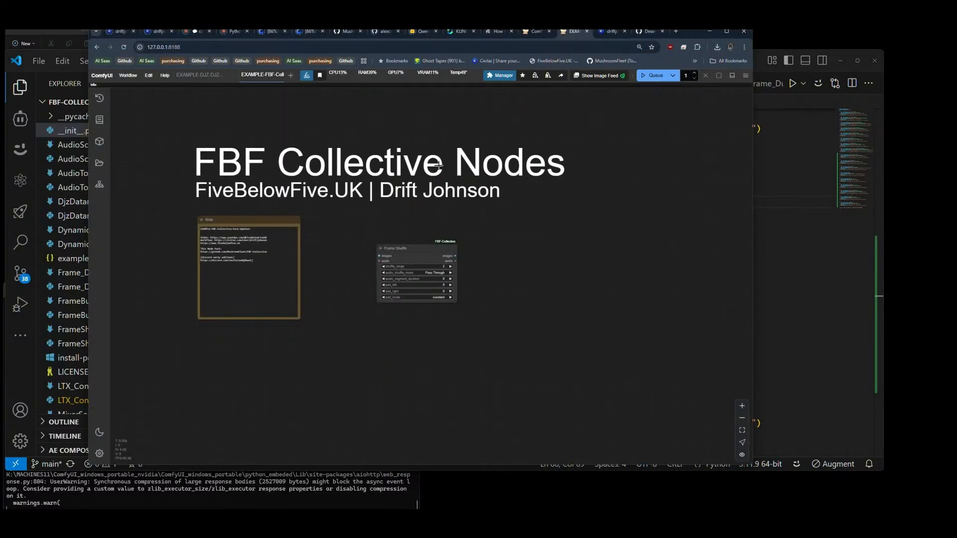
pyautogui.click(496, 78)
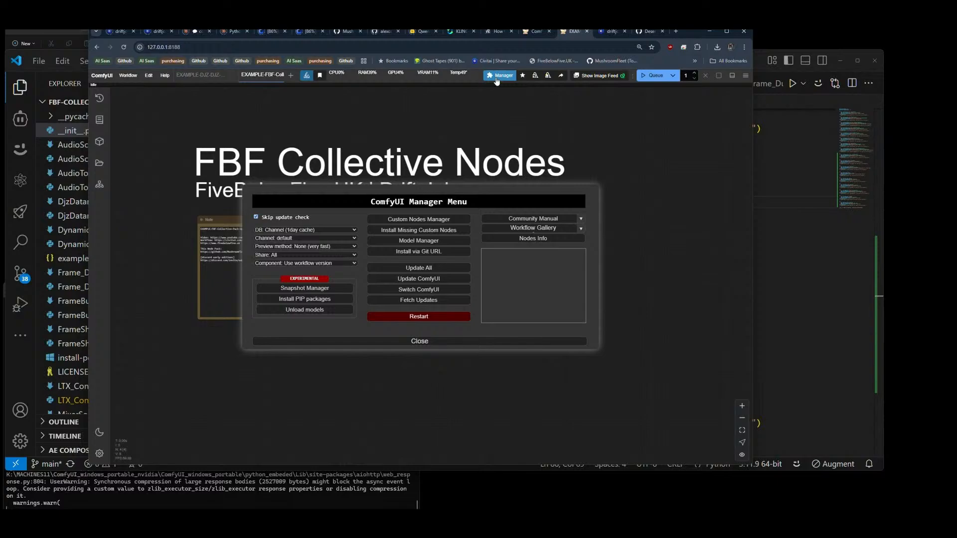
pyautogui.click(418, 317)
pyautogui.click(450, 286)
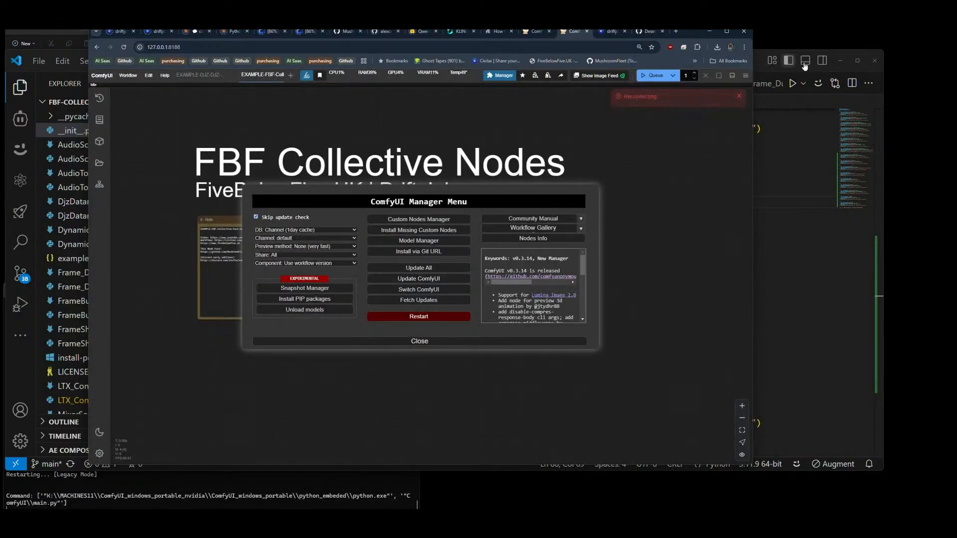
# Step: Return to ComfyUI after the server's startup tasks finish and close the ComfyUI Manager menu
pyautogui.click(789, 133)
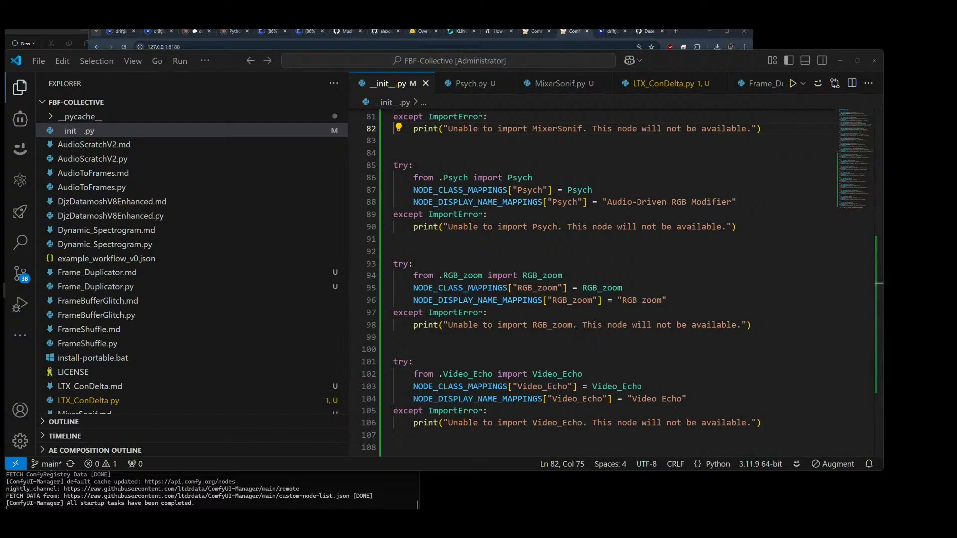
pyautogui.hotkey('alt', 'Tab')
pyautogui.hotkey('alt', 'Tab')
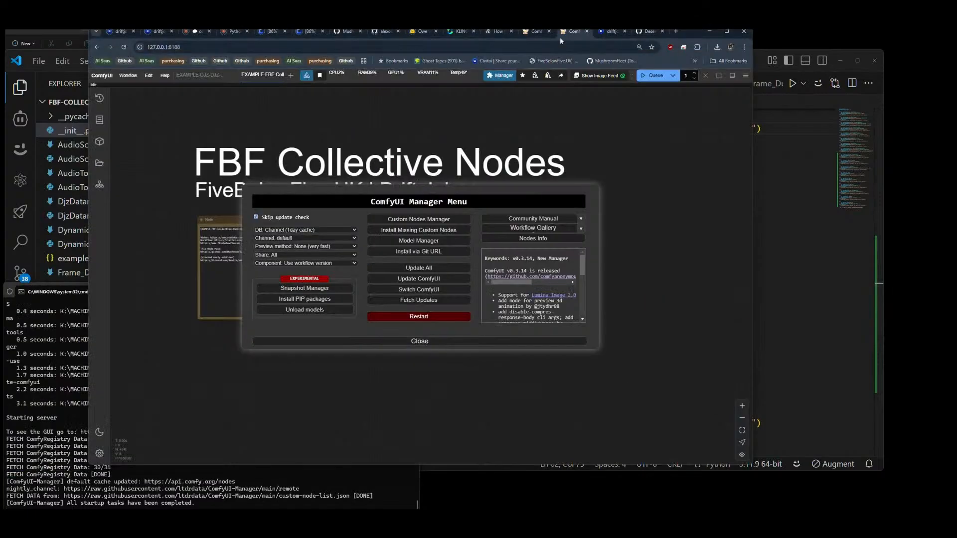
pyautogui.click(420, 341)
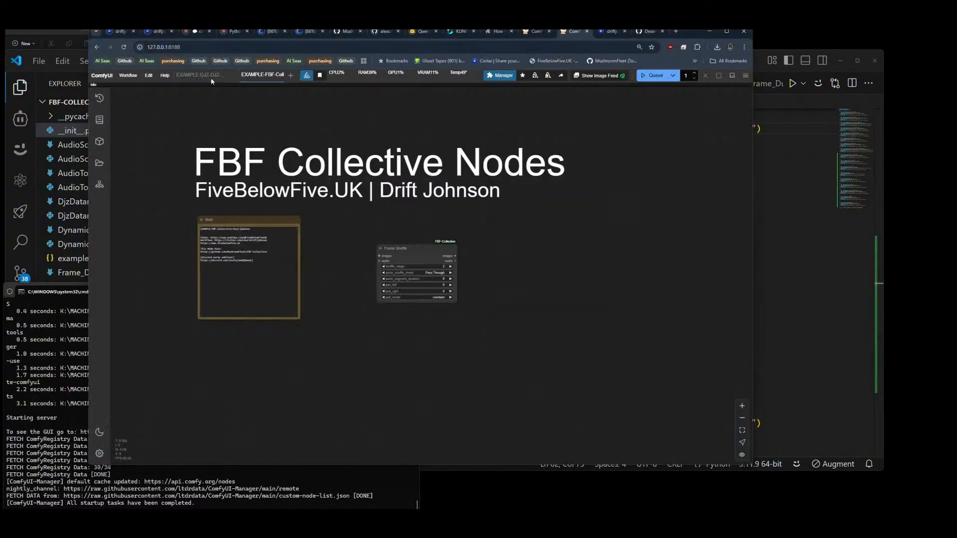
# Step: Reload the ComfyUI page and review the node registrations in __init__.py
pyautogui.click(125, 47)
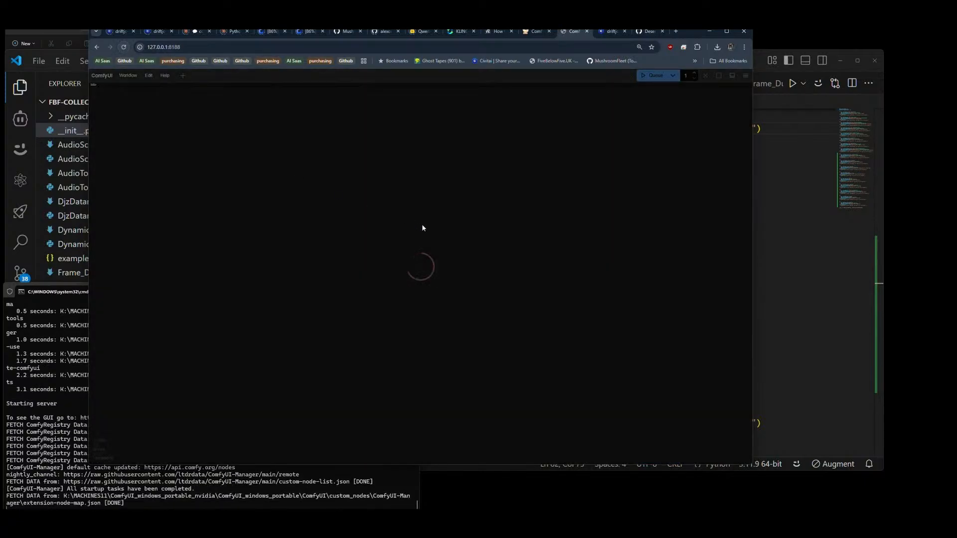
pyautogui.hotkey('alt', 'Tab')
pyautogui.click(823, 263)
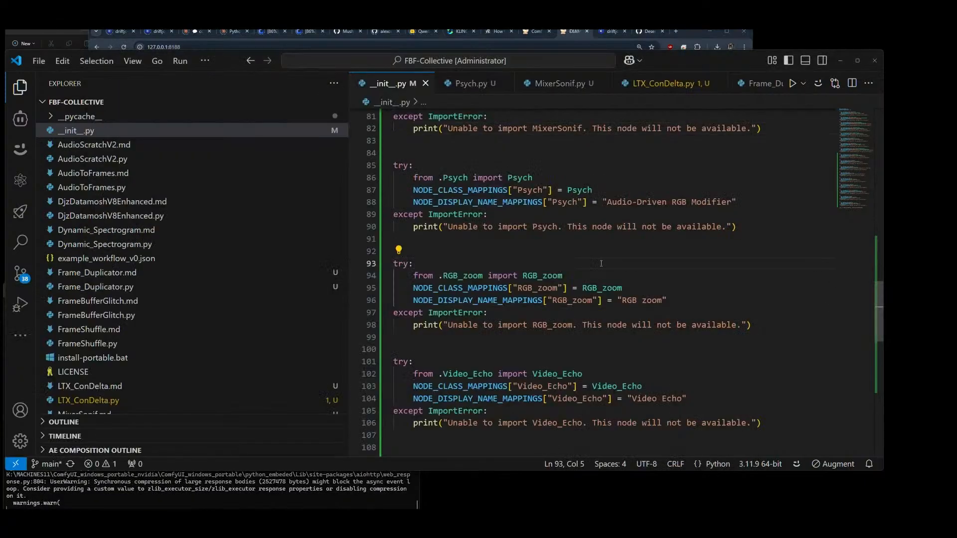
pyautogui.scroll(8, 502, 248)
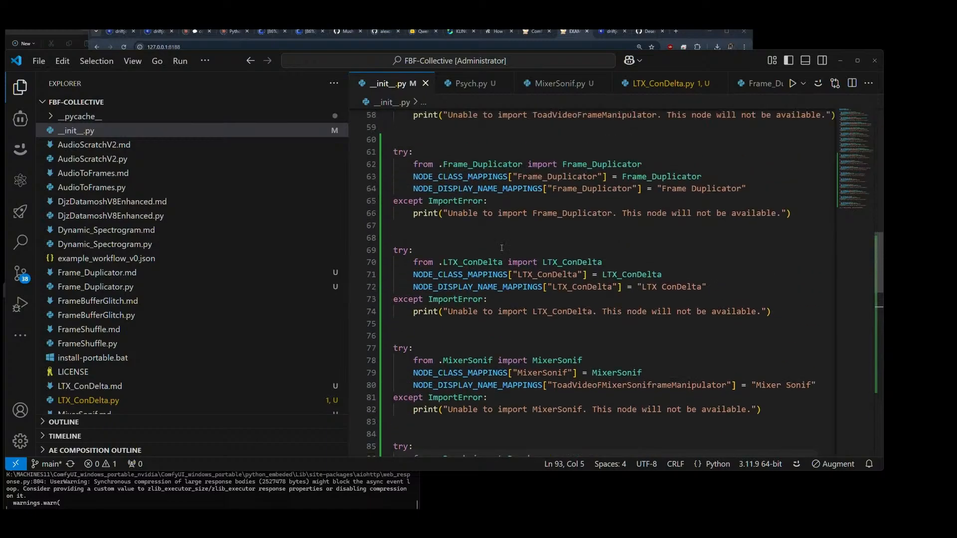
pyautogui.scroll(2, 502, 248)
pyautogui.scroll(-1, 502, 248)
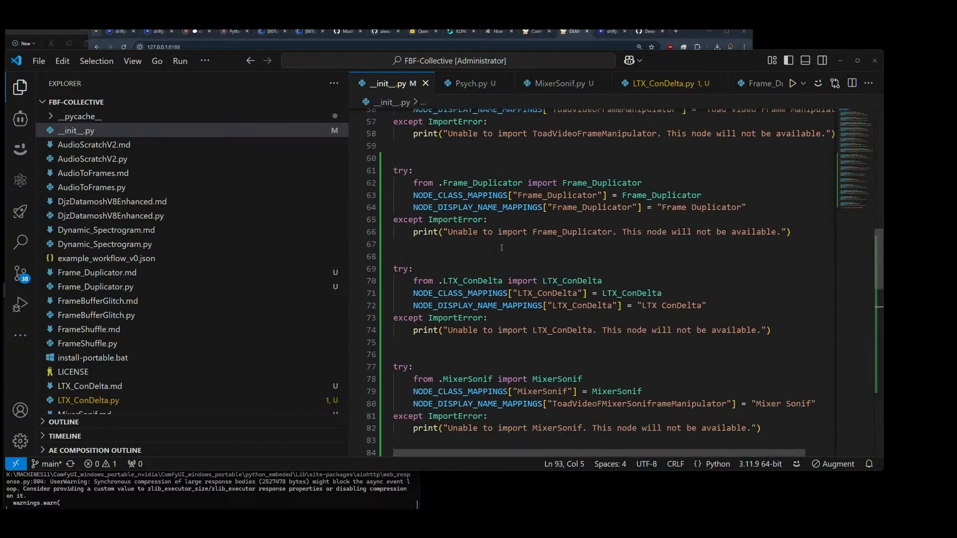
# Step: Return to ComfyUI and add a Frame Duplicator node to the FBF-Collective example workflow
pyautogui.hotkey('alt', 'Tab')
pyautogui.doubleClick(383, 335)
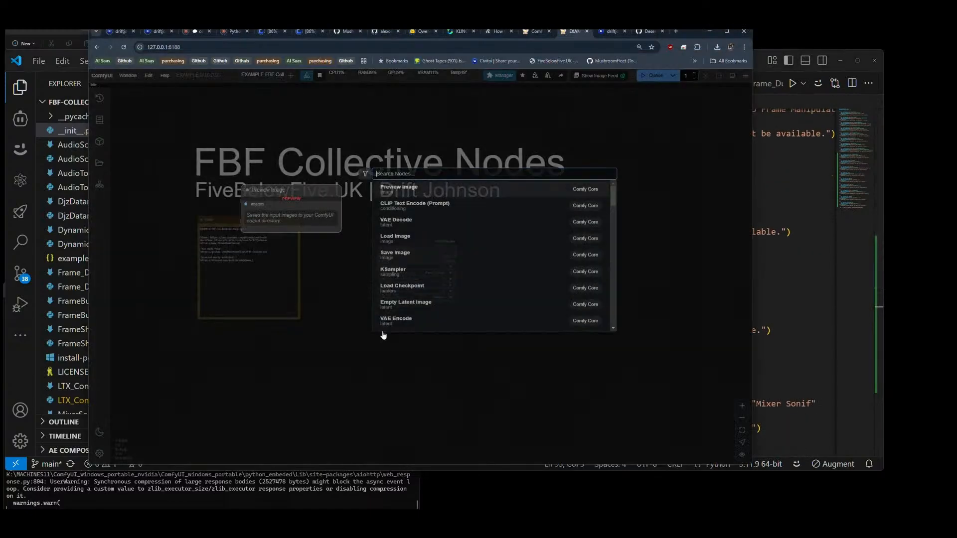
pyautogui.write('frame dup')
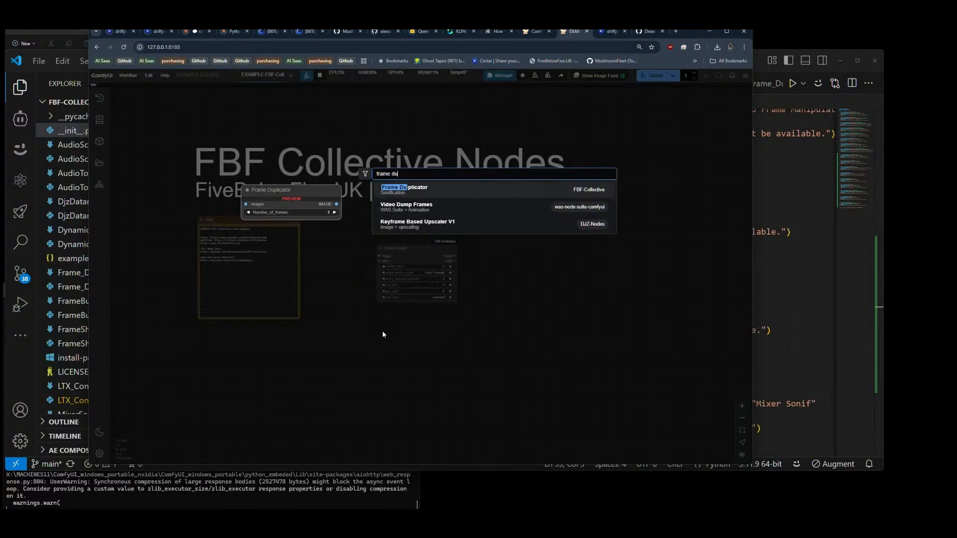
pyautogui.press('Return')
# Step: Delete the Frame Shuffle node and move the Frame Duplicator node into the space it occupied
pyautogui.click(406, 245)
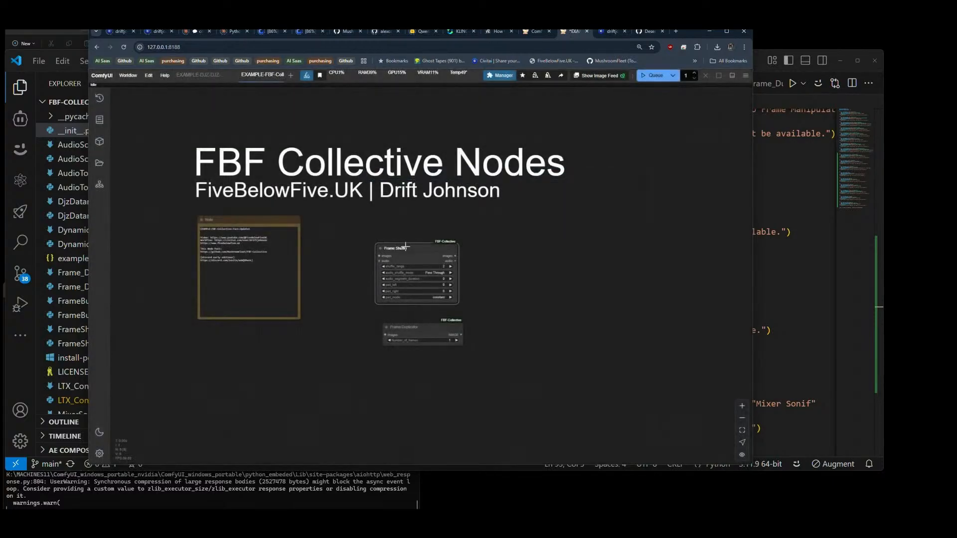
pyautogui.press('Delete')
pyautogui.moveTo(419, 327); pyautogui.dragTo(489, 279)
pyautogui.scroll(8, 397, 245)
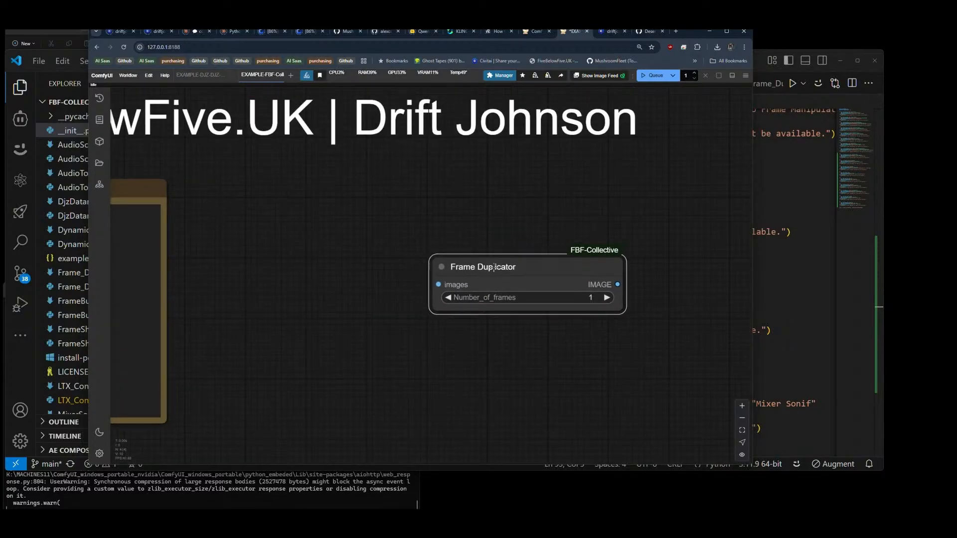
# Step: Add a Load Video (Upload) node and connect its IMAGE output to the Frame Duplicator's images input
pyautogui.doubleClick(214, 239)
pyautogui.write('load')
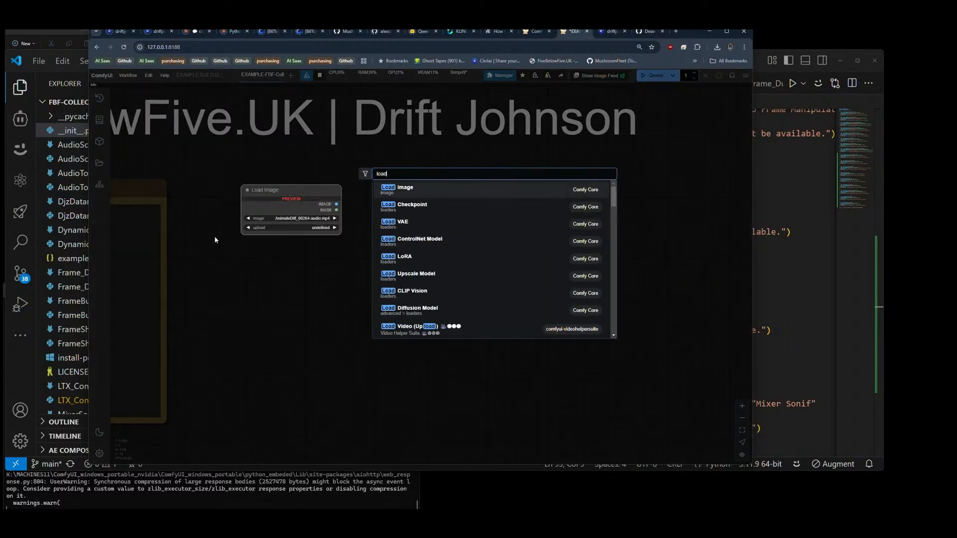
pyautogui.write(' vide')
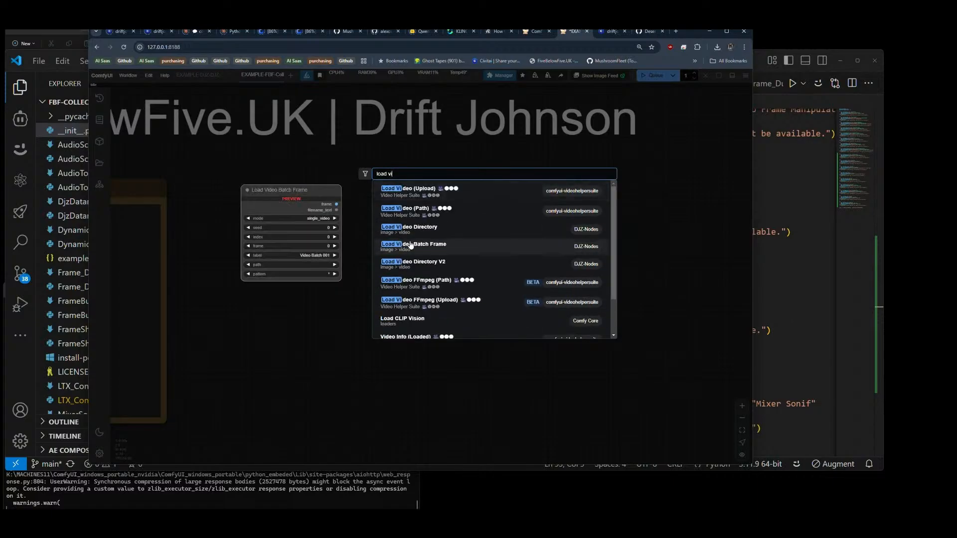
pyautogui.click(426, 189)
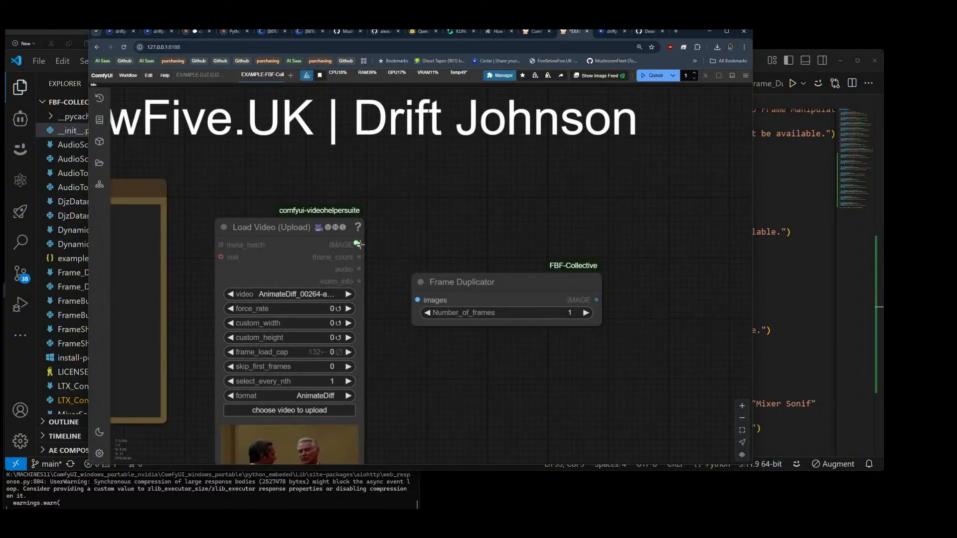
pyautogui.moveTo(421, 282); pyautogui.dragTo(420, 287)
pyautogui.moveTo(399, 388); pyautogui.dragTo(405, 268)
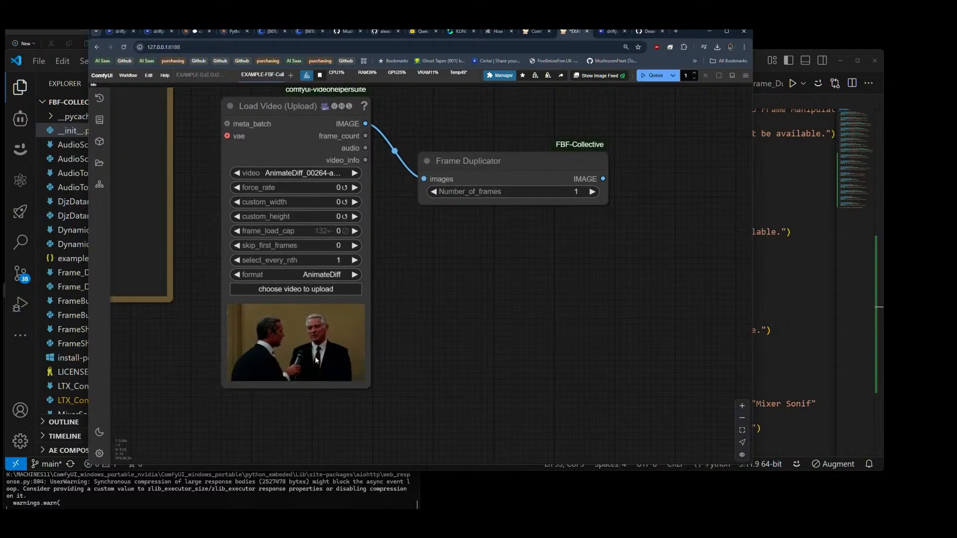
# Step: Preview the AnimateDiff_00265 video in the Load Video node, return to AnimateDiff_00264 and check the available videos
pyautogui.click(355, 174)
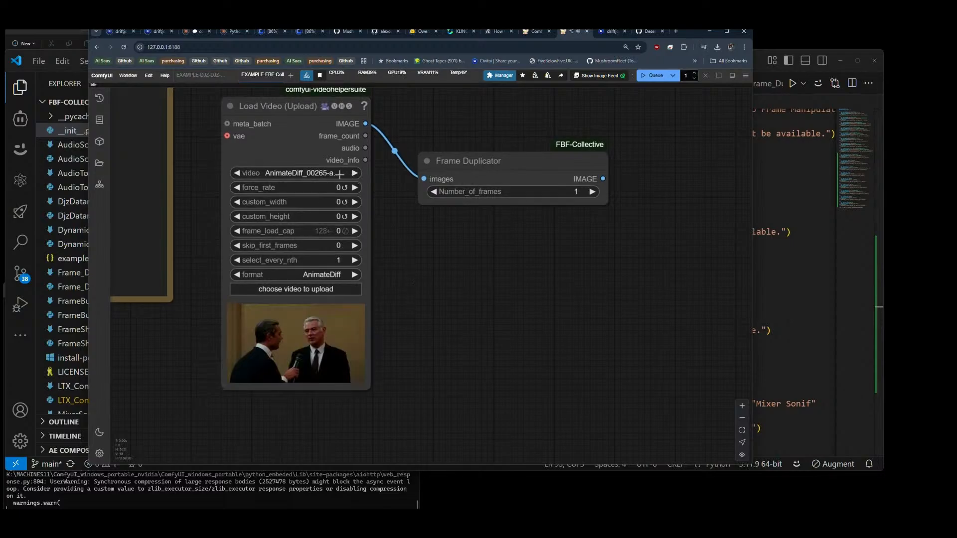
pyautogui.click(236, 173)
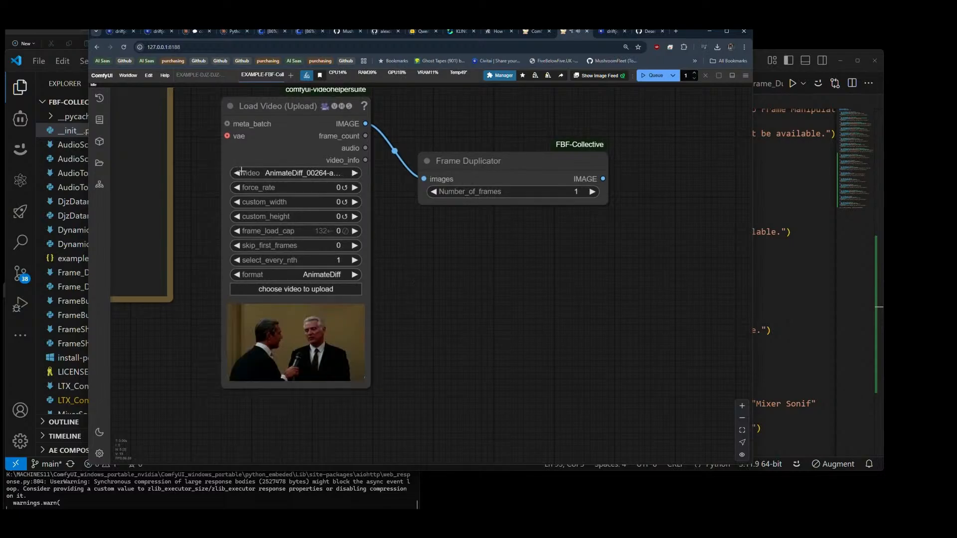
pyautogui.click(283, 173)
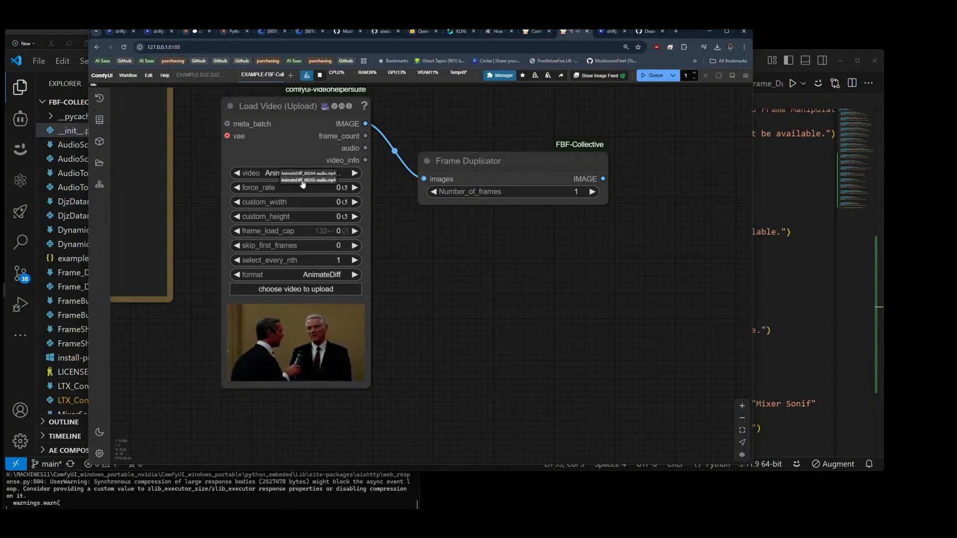
pyautogui.moveTo(452, 231); pyautogui.dragTo(451, 231)
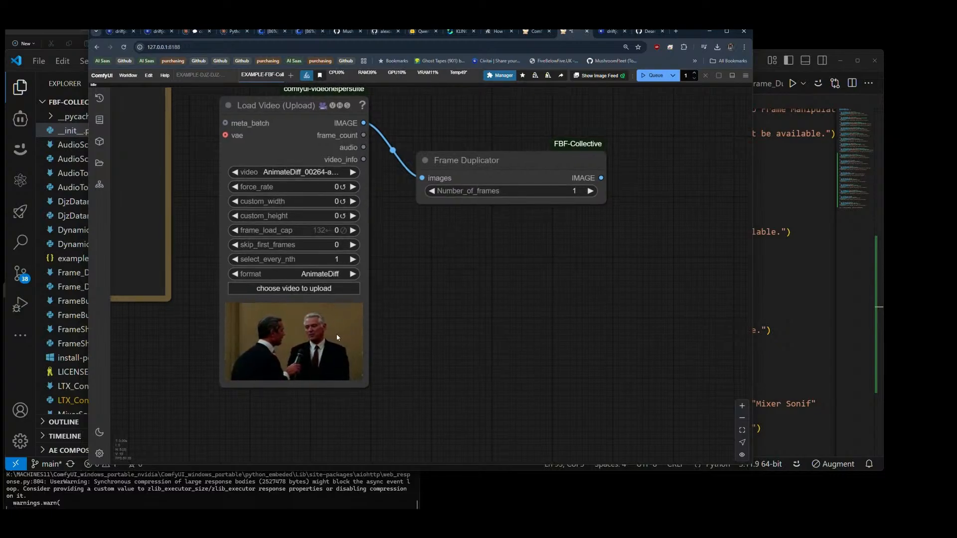
# Step: Move the Frame Duplicator node further away from the Load Video node
pyautogui.moveTo(583, 241); pyautogui.dragTo(422, 301)
pyautogui.moveTo(399, 234); pyautogui.dragTo(538, 166)
pyautogui.doubleClick(503, 274)
pyautogui.click(503, 274)
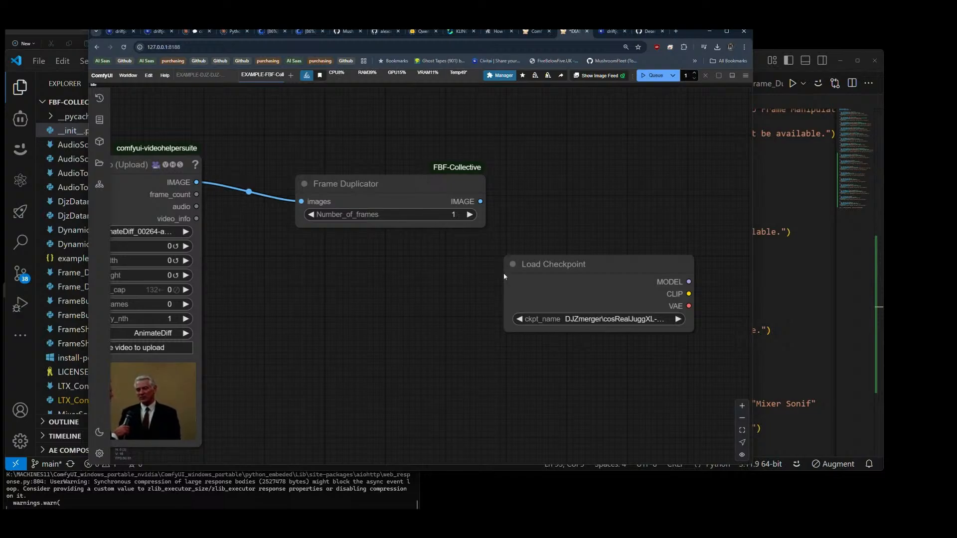
pyautogui.press('m')
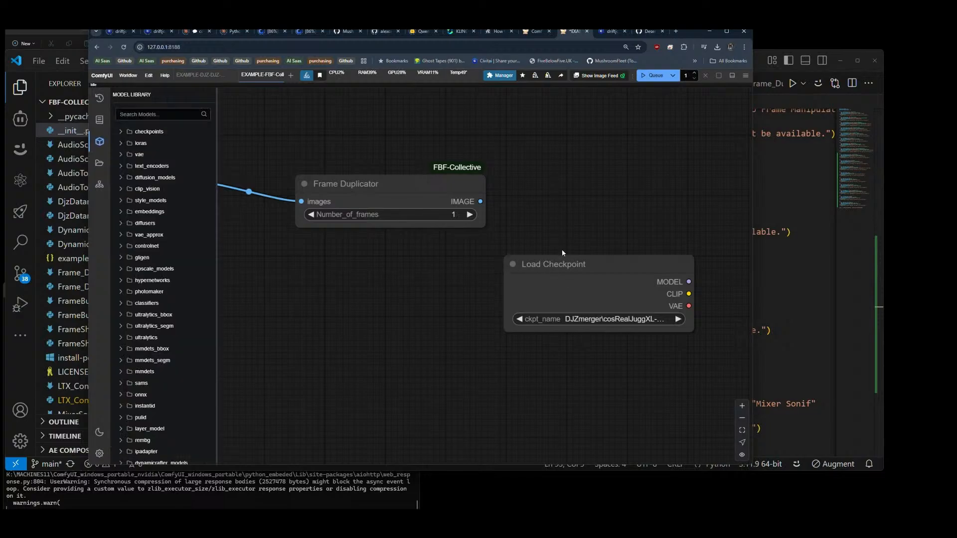
pyautogui.click(562, 263)
pyautogui.press('Delete')
pyautogui.click(102, 141)
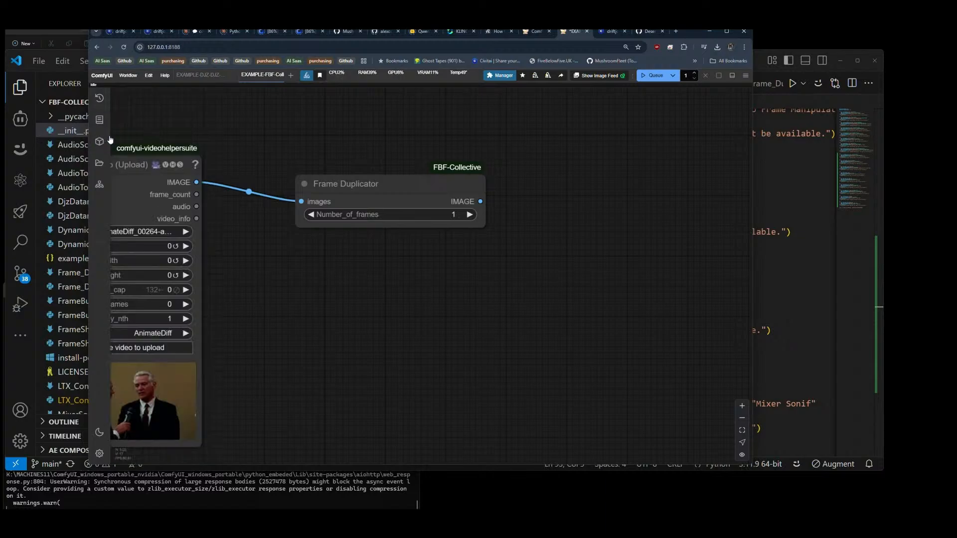
pyautogui.doubleClick(551, 175)
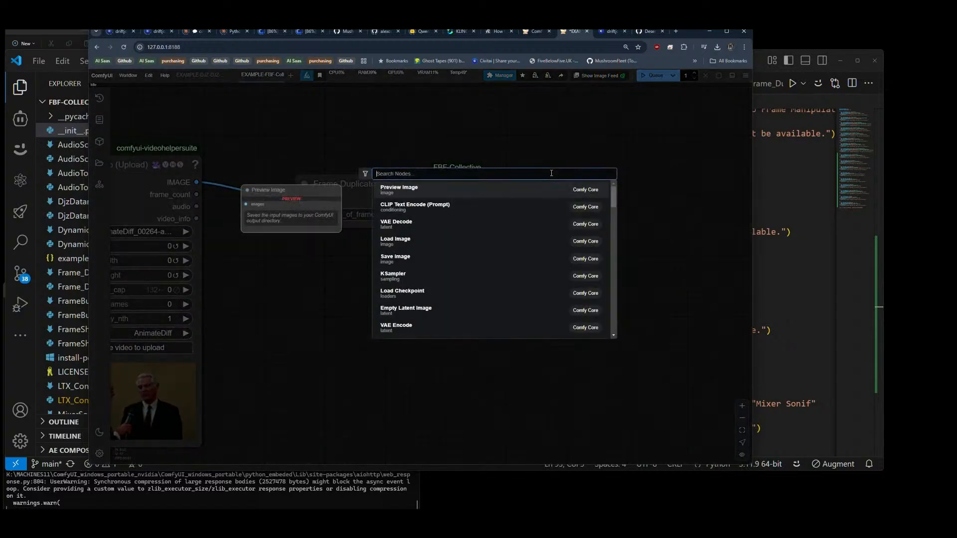
pyautogui.write('video combine')
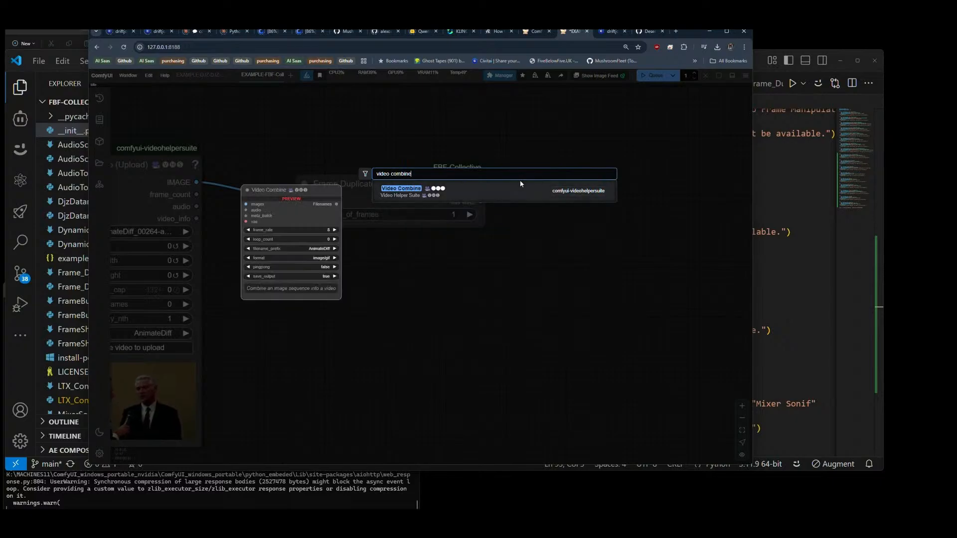
pyautogui.press('Return')
pyautogui.press('Escape')
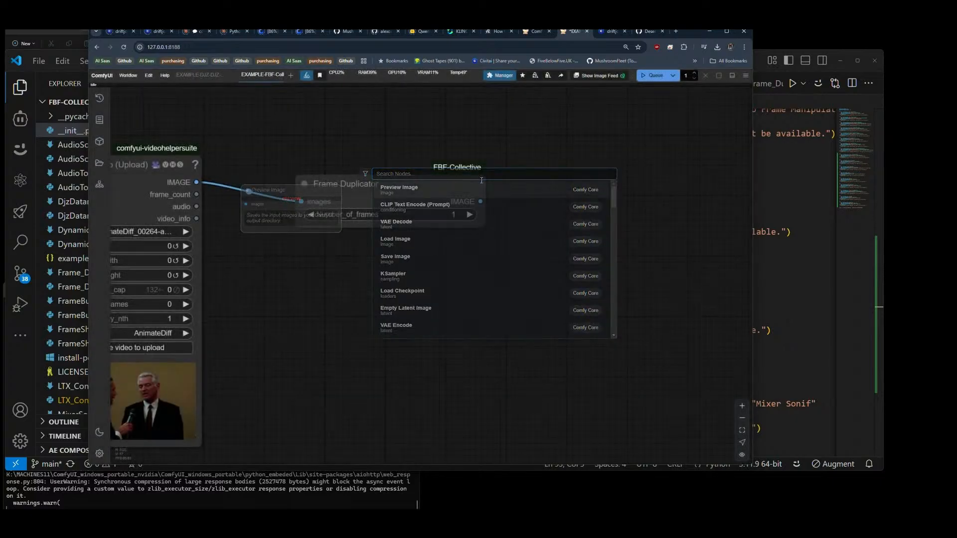
# Step: Add a Video Combine node beside the Frame Duplicator and connect the duplicator's IMAGE output to its images input
pyautogui.doubleClick(549, 271)
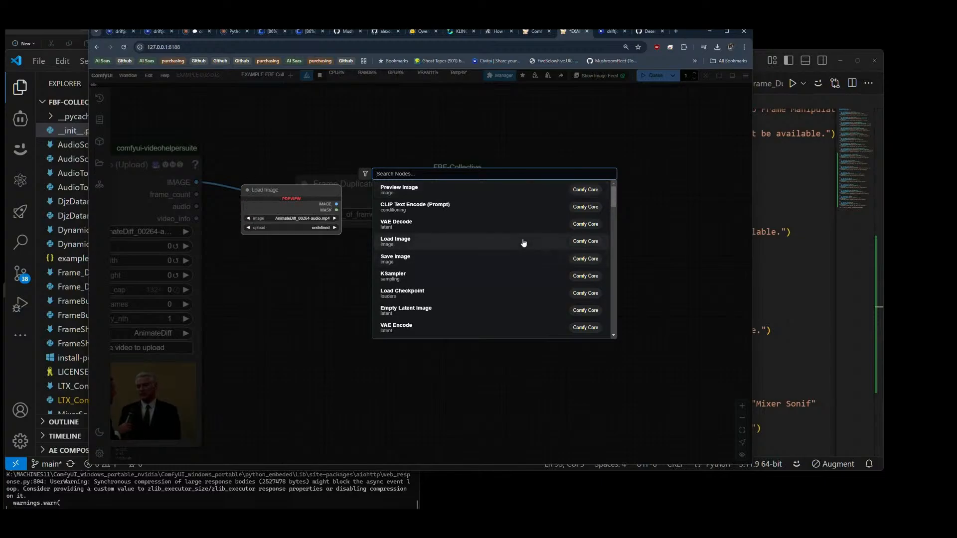
pyautogui.write('video')
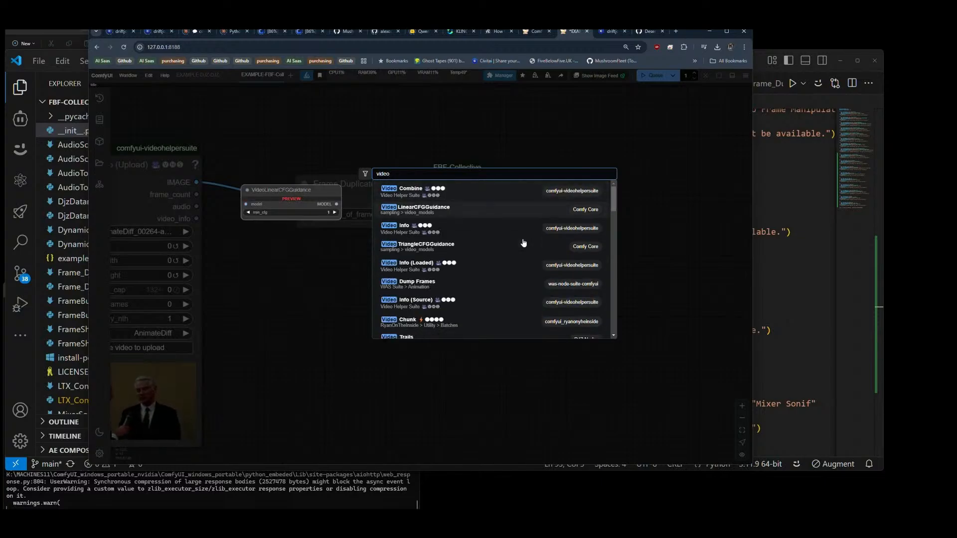
pyautogui.press('Return')
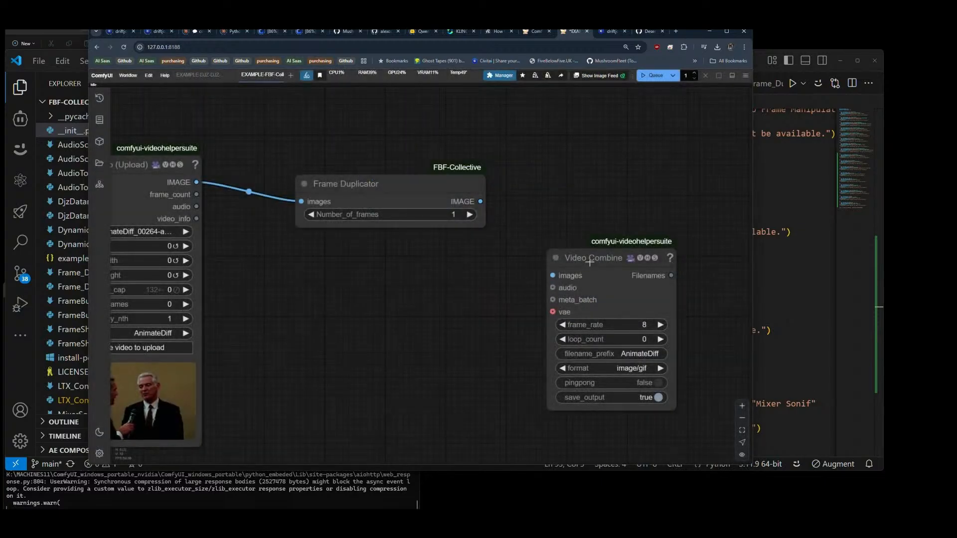
pyautogui.moveTo(590, 252); pyautogui.dragTo(588, 149)
pyautogui.moveTo(480, 202); pyautogui.dragTo(552, 170)
pyautogui.moveTo(621, 158); pyautogui.dragTo(625, 169)
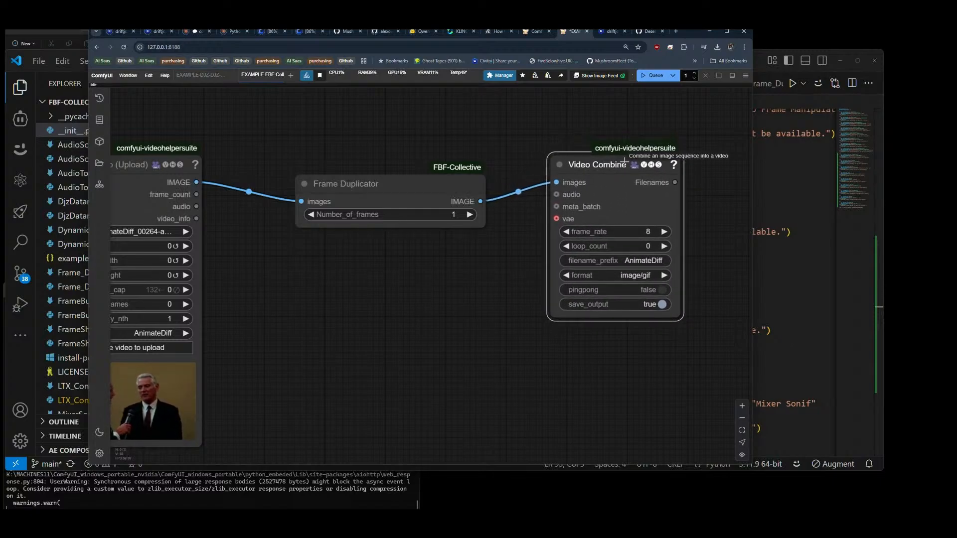
# Step: Set the Video Combine node's format to video/h264-mp4 and its frame_rate to 25
pyautogui.click(629, 275)
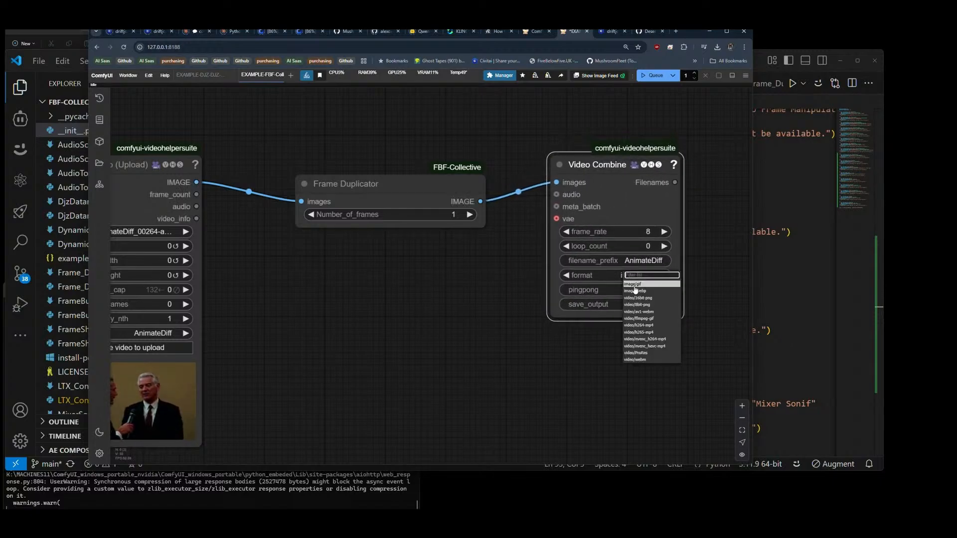
pyautogui.click(640, 325)
pyautogui.click(650, 233)
pyautogui.write('25')
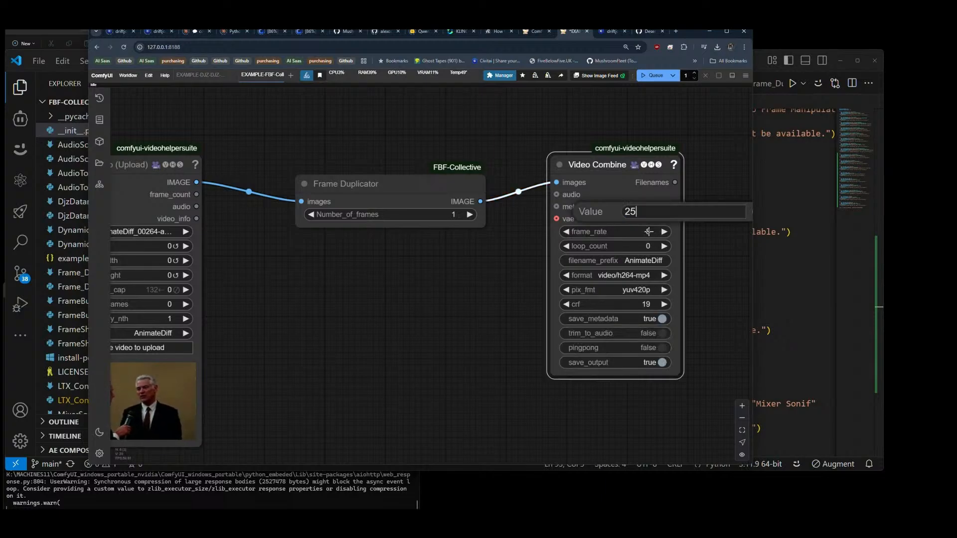
pyautogui.press('Return')
# Step: Set the Load Video node's force_rate to 25
pyautogui.click(166, 246)
pyautogui.write('25')
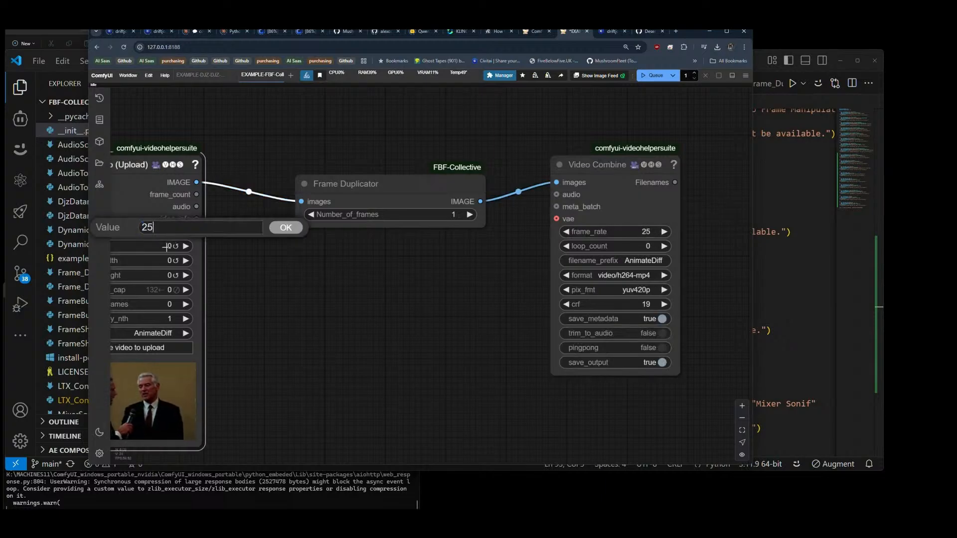
pyautogui.press('Return')
# Step: Space out the Video Combine and Frame Duplicator nodes and queue the workflow with Number_of_frames at 1
pyautogui.scroll(-4, 367, 256)
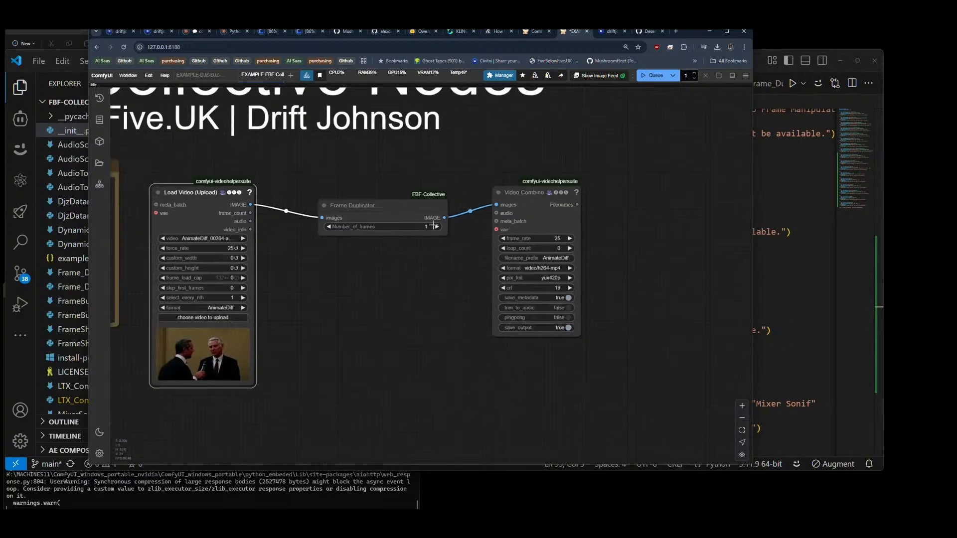
pyautogui.moveTo(510, 199); pyautogui.dragTo(538, 200)
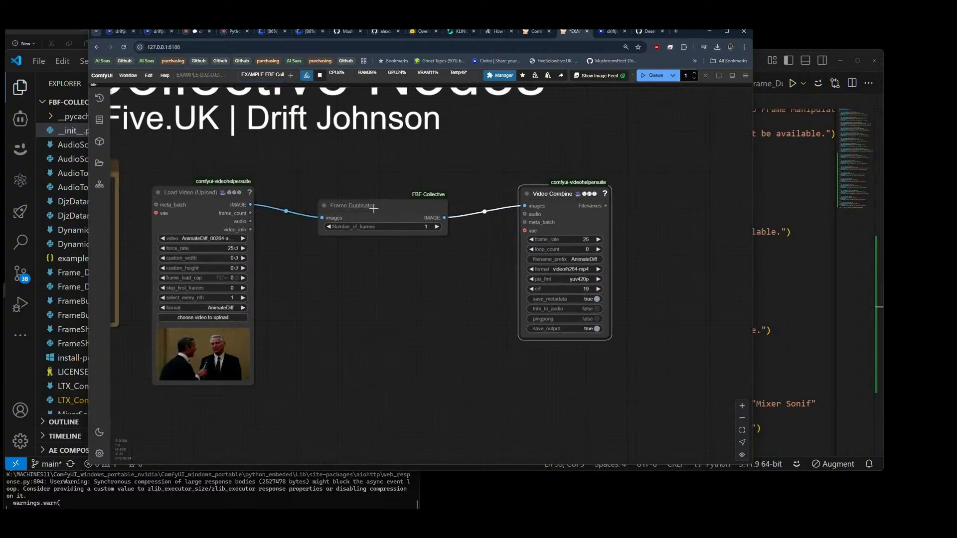
pyautogui.moveTo(351, 205); pyautogui.dragTo(352, 227)
pyautogui.click(649, 75)
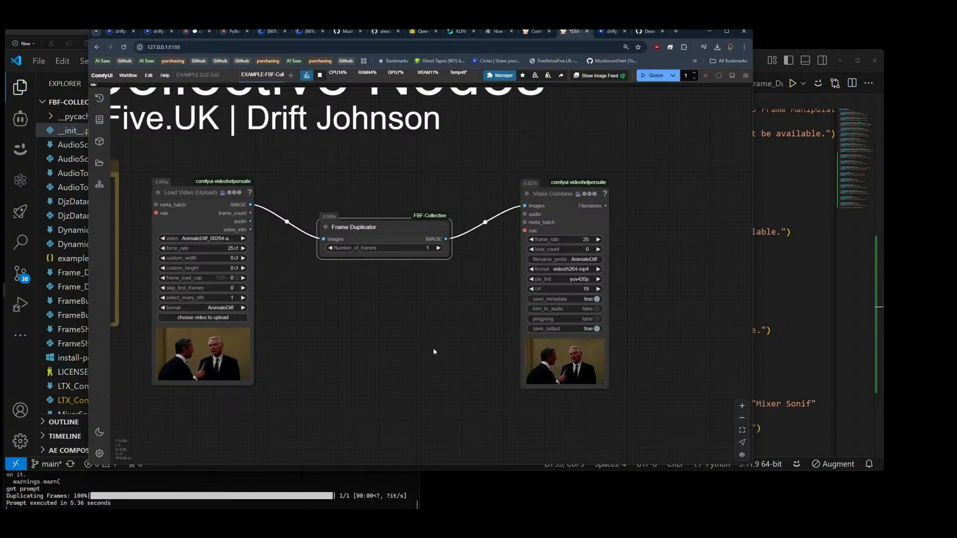
# Step: Examine the output video preview in the Video Combine node up close
pyautogui.scroll(10, 576, 404)
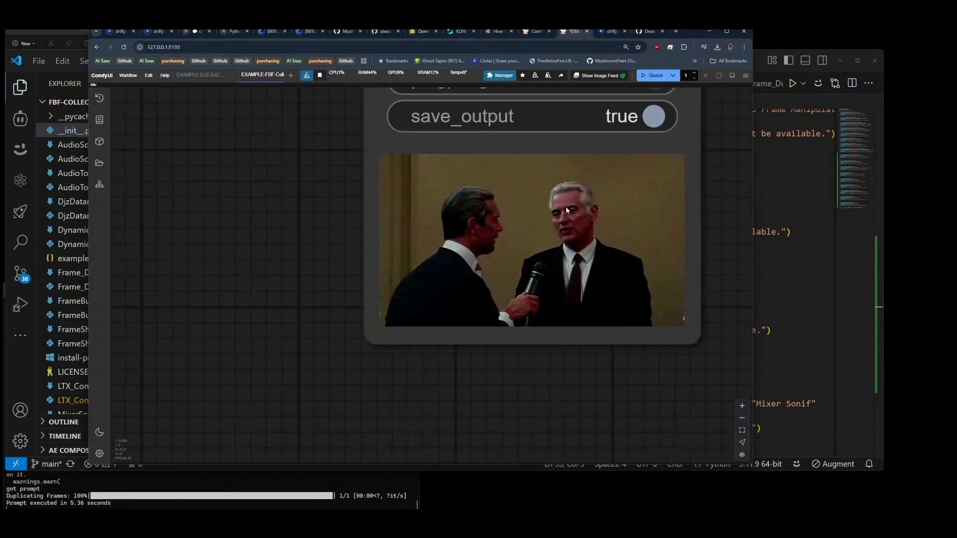
pyautogui.scroll(-10, 573, 272)
pyautogui.moveTo(424, 209); pyautogui.dragTo(442, 274)
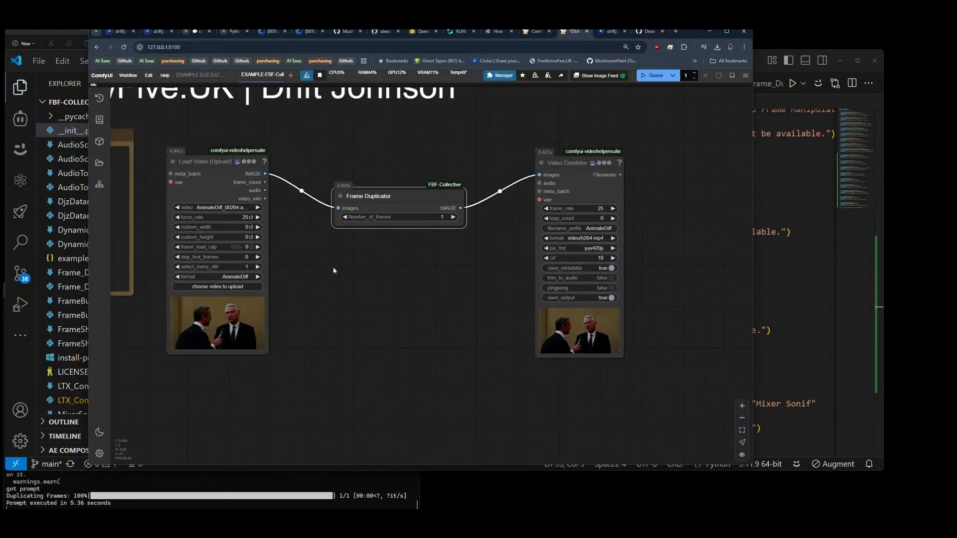
# Step: Move the Load Video node down and add a Load Image node above it using flux_00010_(3).png
pyautogui.moveTo(224, 177); pyautogui.dragTo(221, 323)
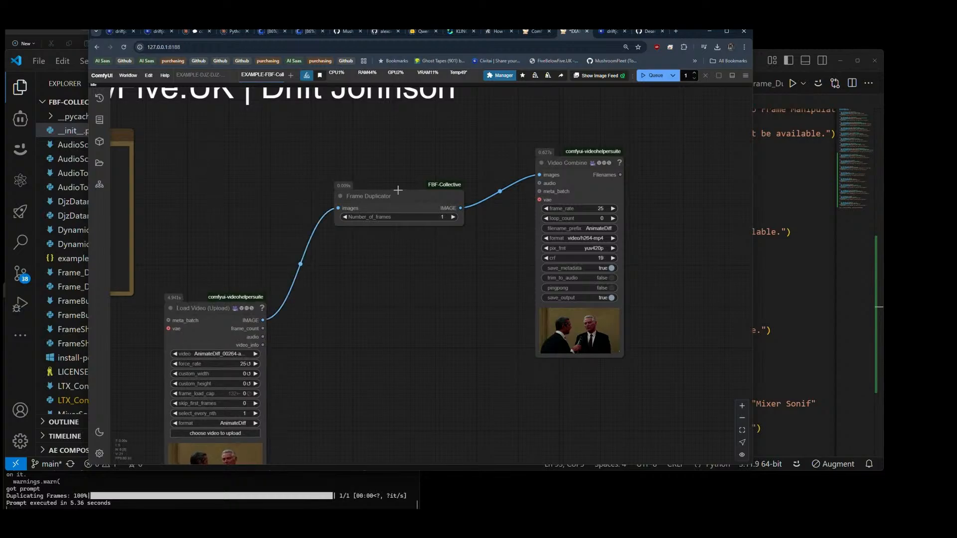
pyautogui.doubleClick(180, 163)
pyautogui.write('load image')
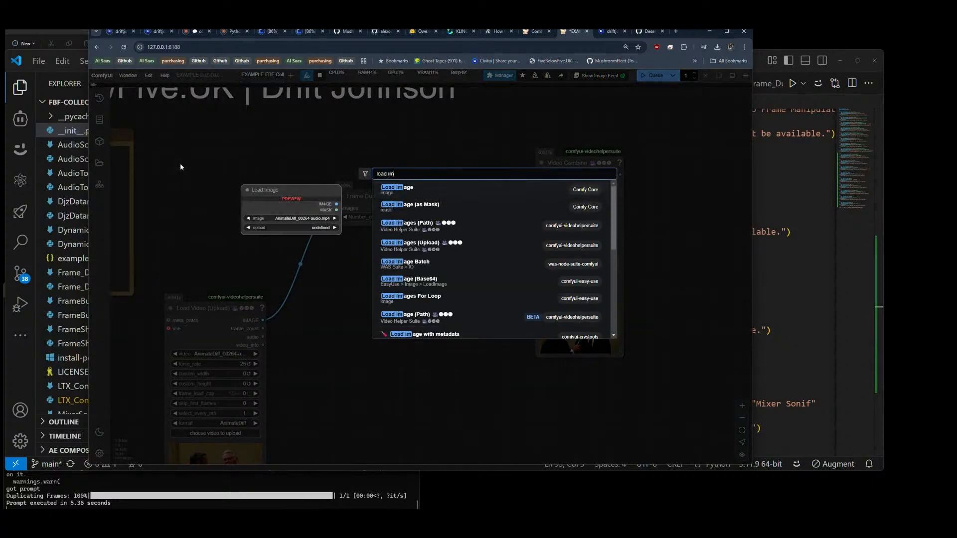
pyautogui.click(405, 192)
pyautogui.moveTo(248, 160); pyautogui.dragTo(224, 143)
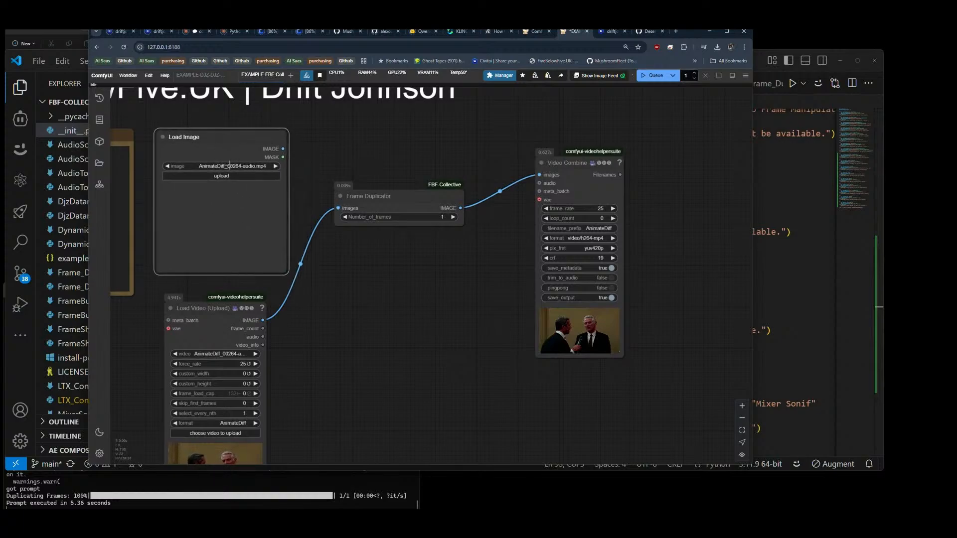
pyautogui.click(228, 166)
pyautogui.click(245, 228)
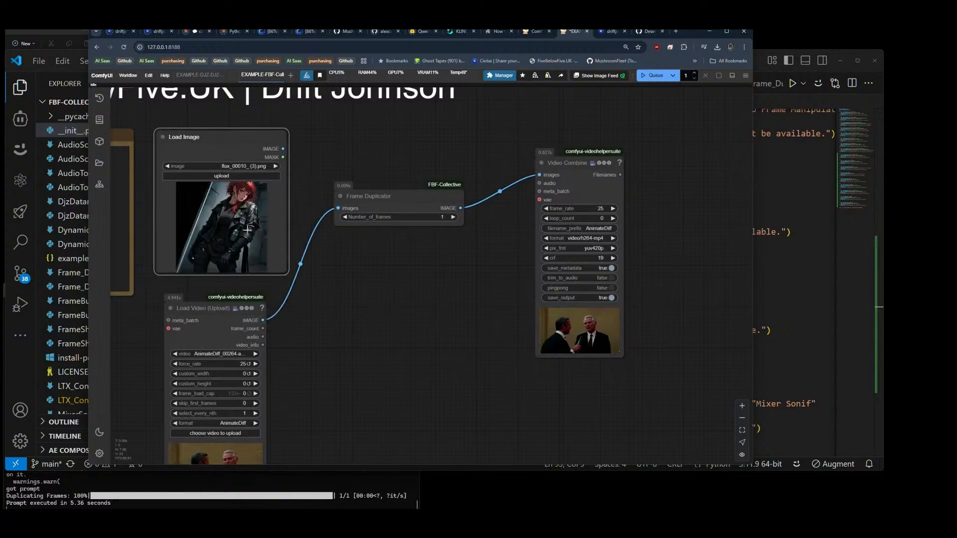
# Step: Connect the Load Image output to Frame Duplicator, set Number_of_frames to 10, and queue the workflow
pyautogui.moveTo(283, 148); pyautogui.dragTo(320, 200)
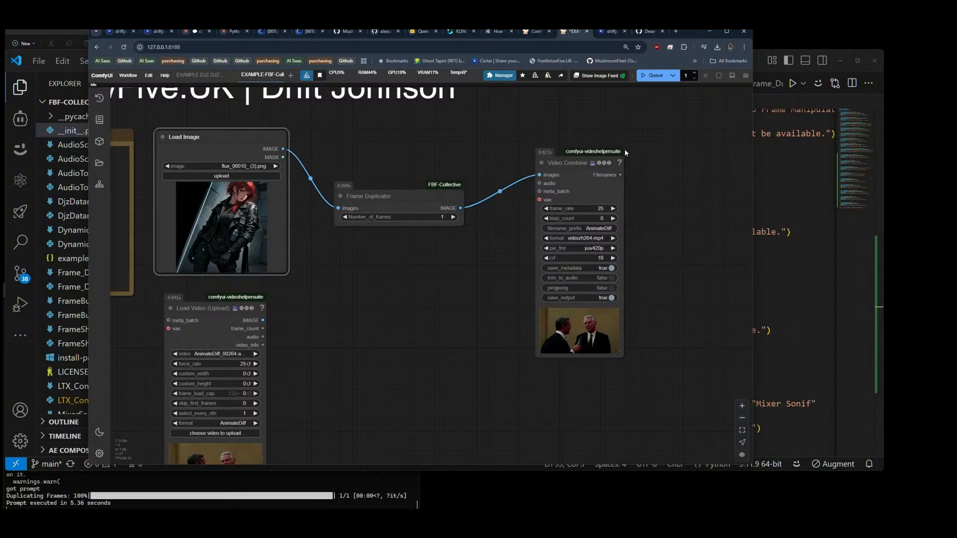
pyautogui.click(454, 217)
pyautogui.click(454, 216)
pyautogui.click(454, 216)
pyautogui.click(454, 217)
pyautogui.click(647, 76)
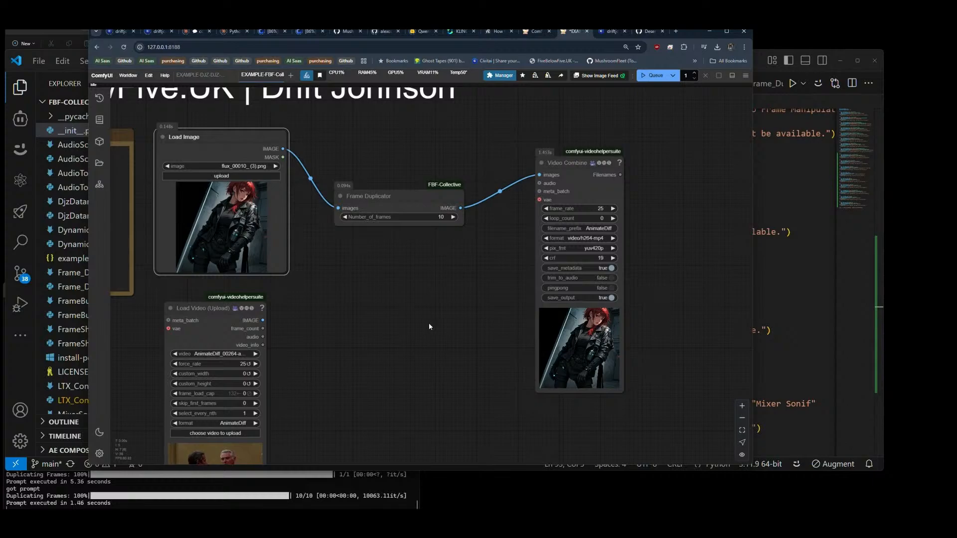
# Step: Delete the disconnected Load Video node from the workflow
pyautogui.scroll(-3, 405, 308)
pyautogui.click(292, 315)
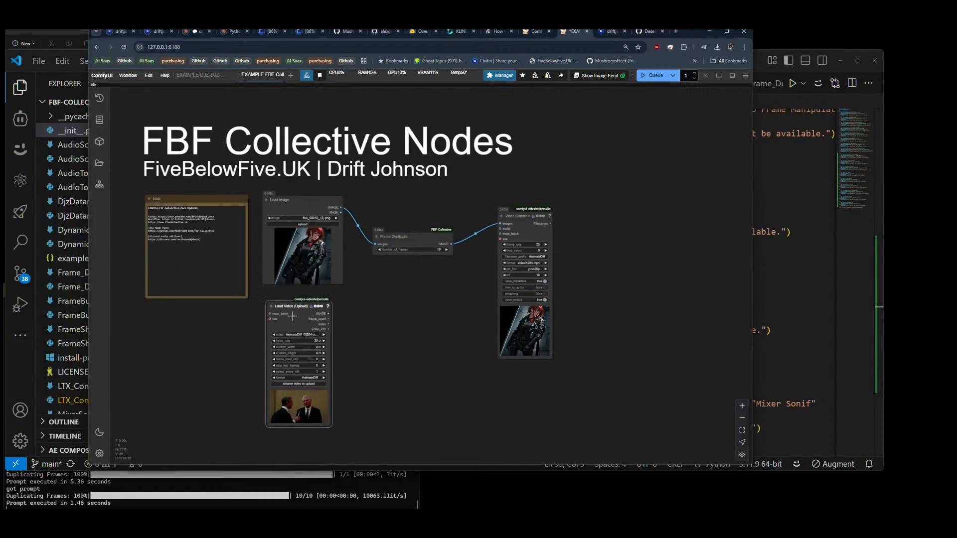
pyautogui.press('Delete')
# Step: Enlarge the Video Combine and Load Image nodes and space them out with Frame Duplicator between them
pyautogui.moveTo(534, 229); pyautogui.dragTo(542, 218)
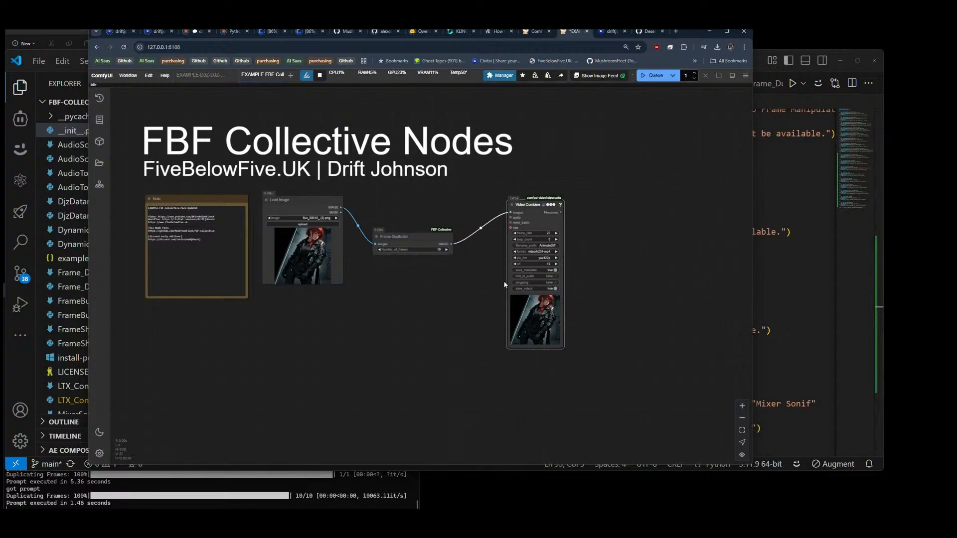
pyautogui.moveTo(560, 346); pyautogui.dragTo(627, 341)
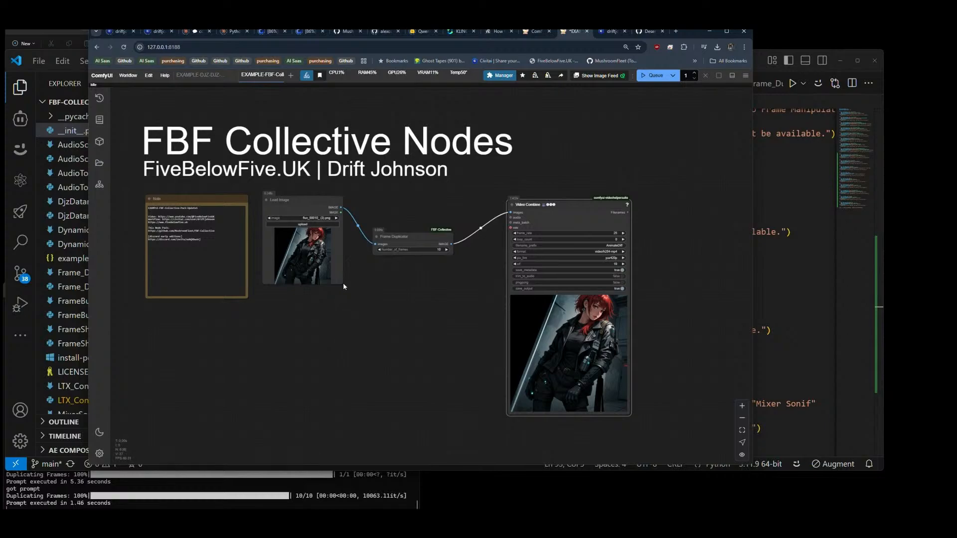
pyautogui.moveTo(350, 286); pyautogui.dragTo(365, 354)
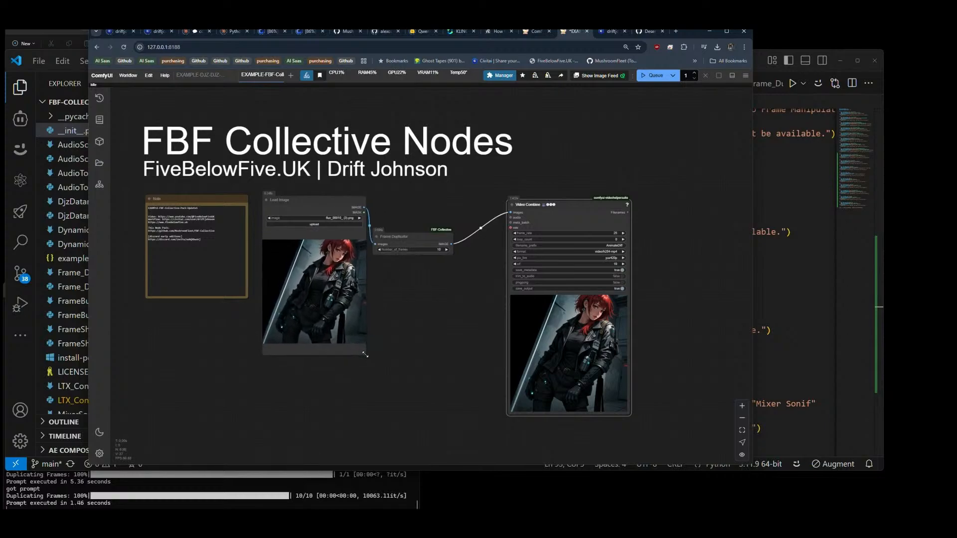
pyautogui.moveTo(416, 244); pyautogui.dragTo(439, 247)
pyautogui.moveTo(571, 221); pyautogui.dragTo(611, 160)
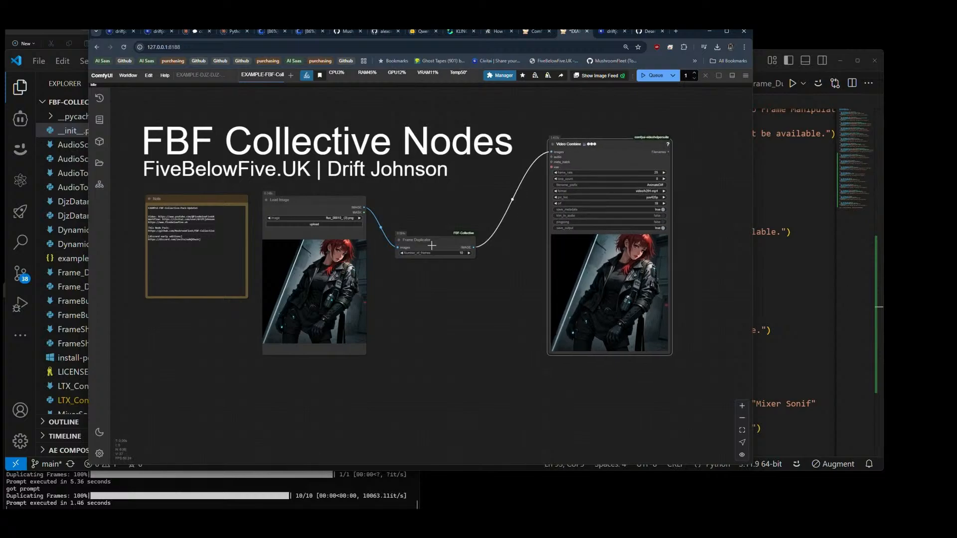
pyautogui.moveTo(431, 245); pyautogui.dragTo(455, 206)
pyautogui.click(471, 253)
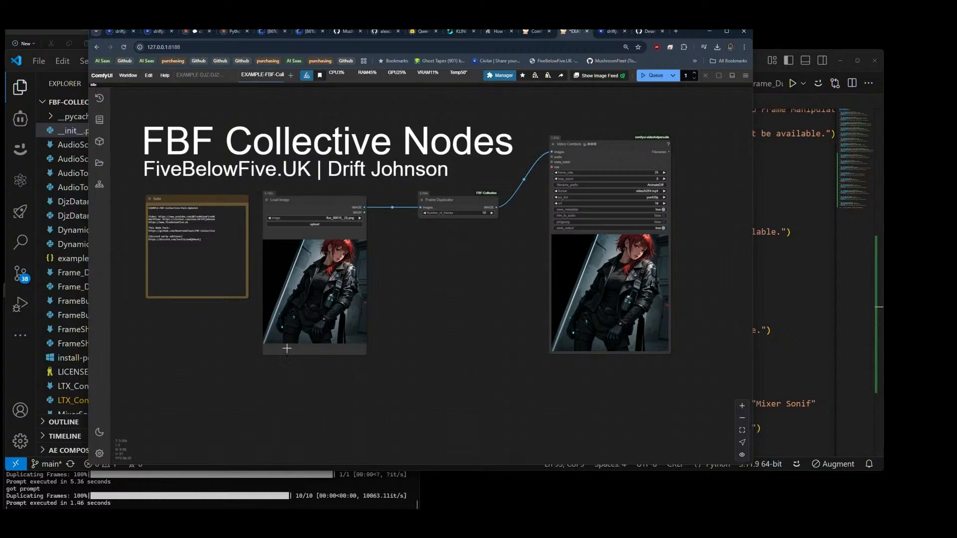
# Step: Move the Load Image, Frame Duplicator and Video Combine nodes together beside the note and group them under the title Frame Duplicator
pyautogui.moveTo(244, 187); pyautogui.dragTo(577, 253)
pyautogui.moveTo(470, 200); pyautogui.dragTo(500, 265)
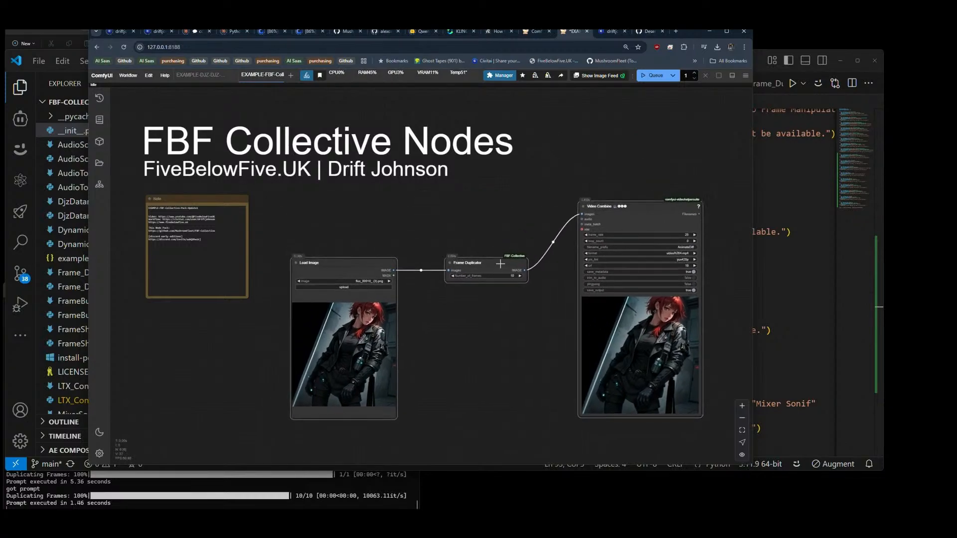
pyautogui.hotkey('ctrl', 'g')
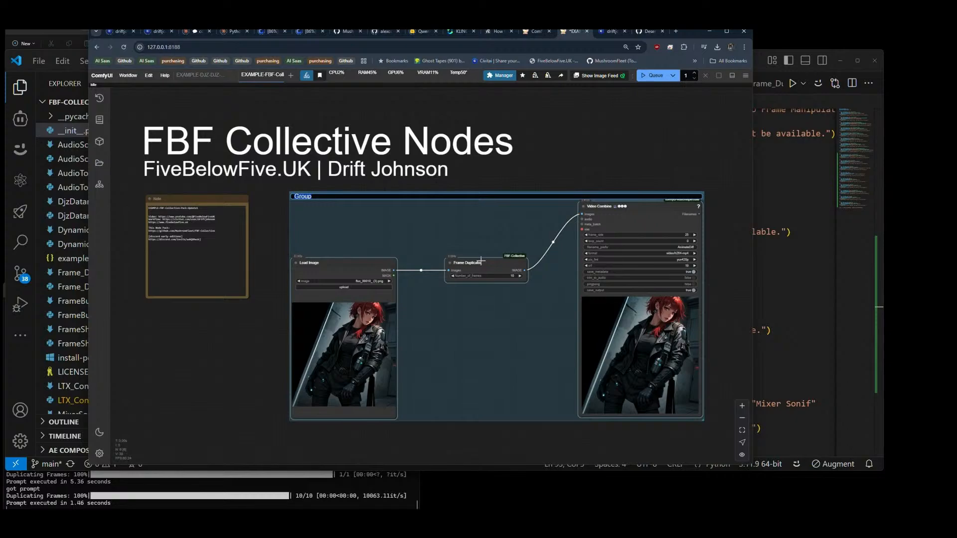
pyautogui.write('Frame Duplicator')
pyautogui.press('Return')
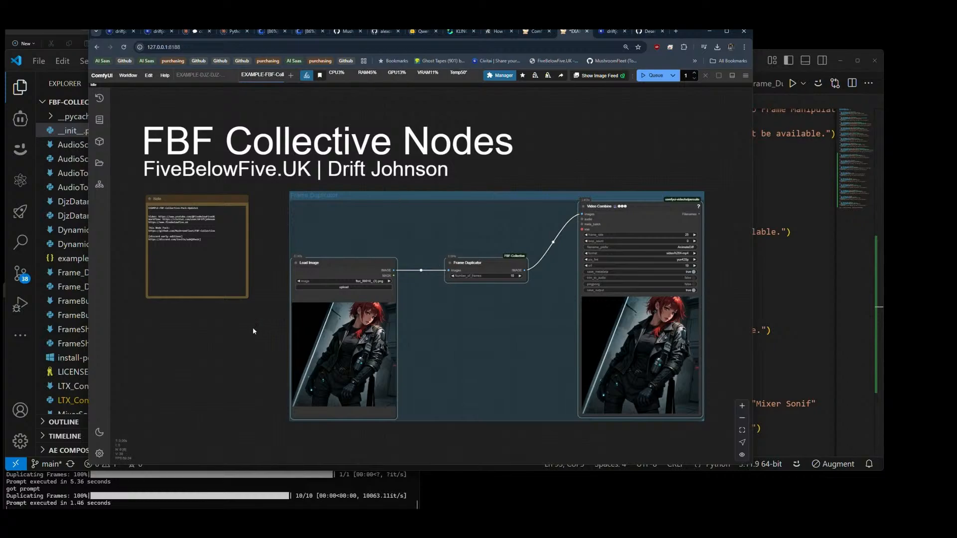
pyautogui.moveTo(237, 347); pyautogui.dragTo(273, 295)
pyautogui.moveTo(457, 151); pyautogui.dragTo(435, 155)
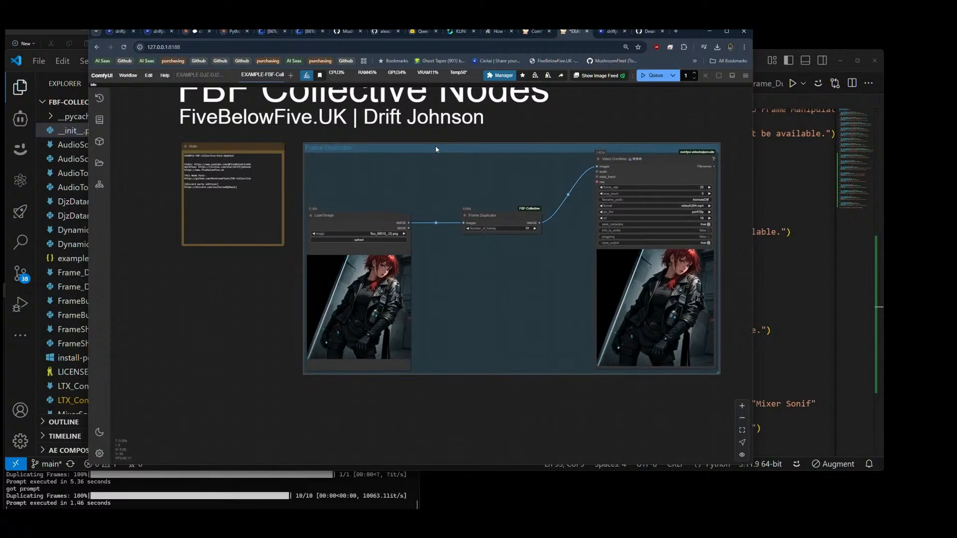
# Step: Add a Fast Groups Bypasser (rgthree) node below the note and size it to match the note's width
pyautogui.doubleClick(185, 274)
pyautogui.write('fast group')
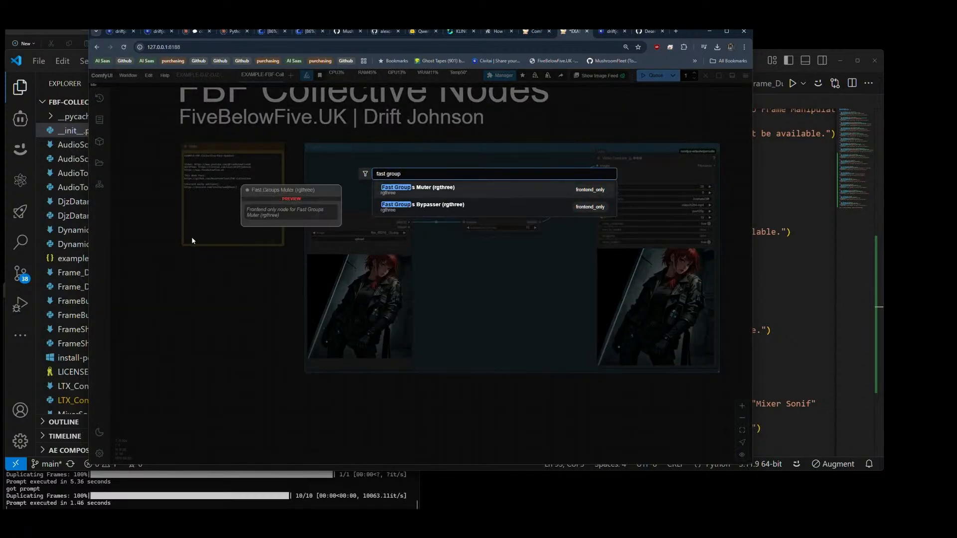
pyautogui.press('Down')
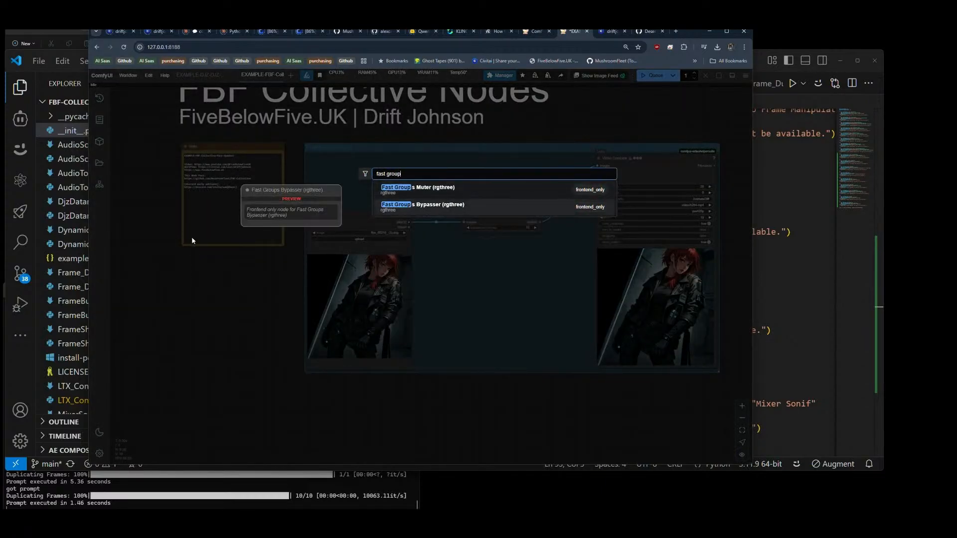
pyautogui.press('Return')
pyautogui.moveTo(211, 267); pyautogui.dragTo(285, 312)
pyautogui.scroll(-5, 145, 292)
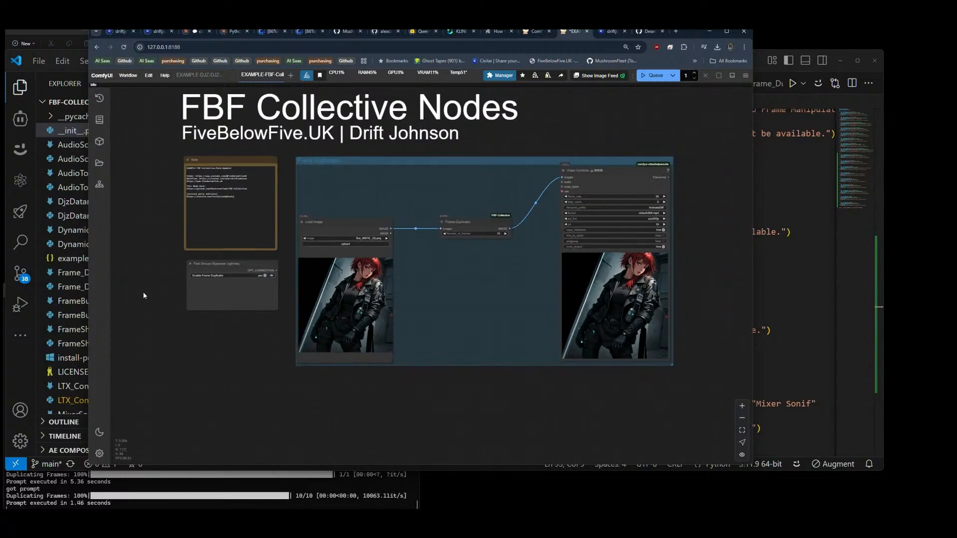
# Step: Check the node registrations in __init__.py in VS Code, and add a MixerSonif node below the Frame Duplicator group in ComfyUI
pyautogui.hotkey('alt', 'Tab')
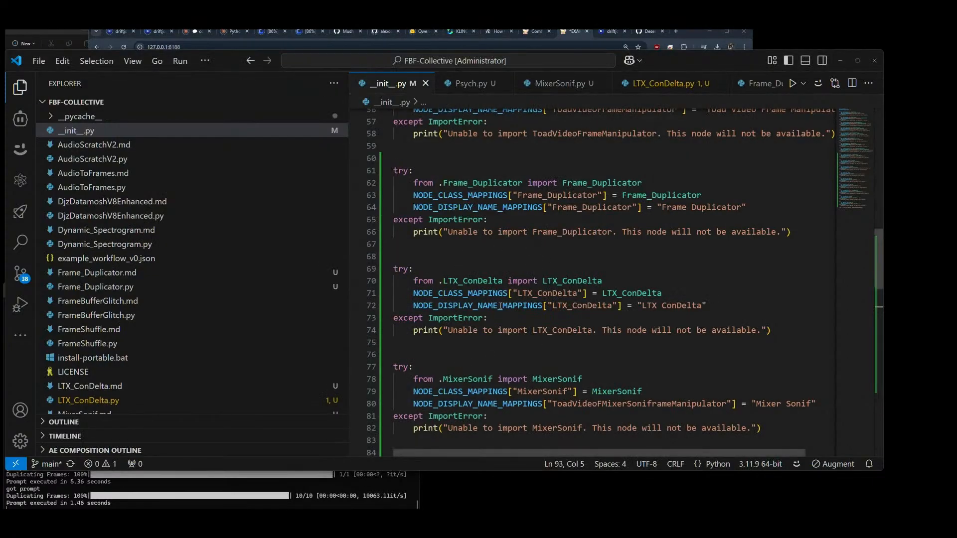
pyautogui.scroll(-3, 459, 289)
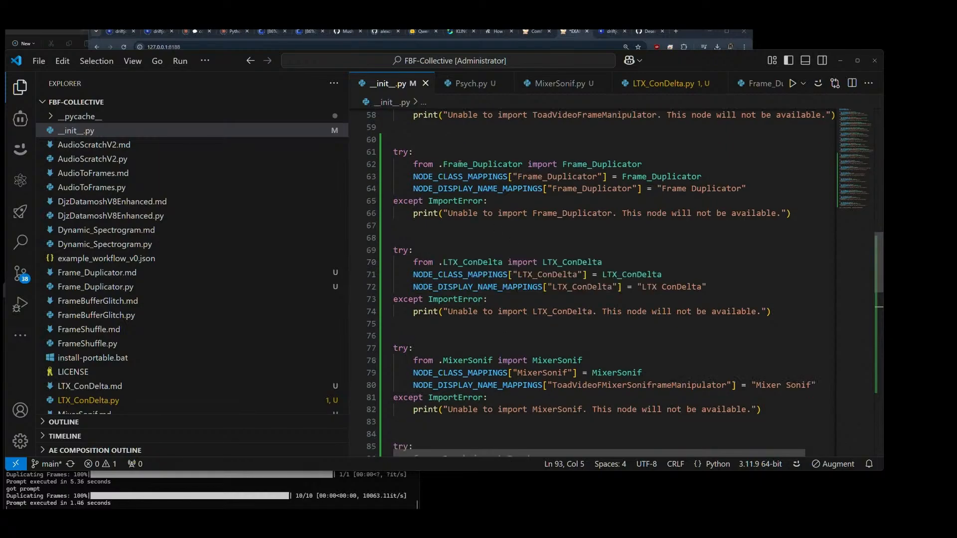
pyautogui.hotkey('alt', 'Tab')
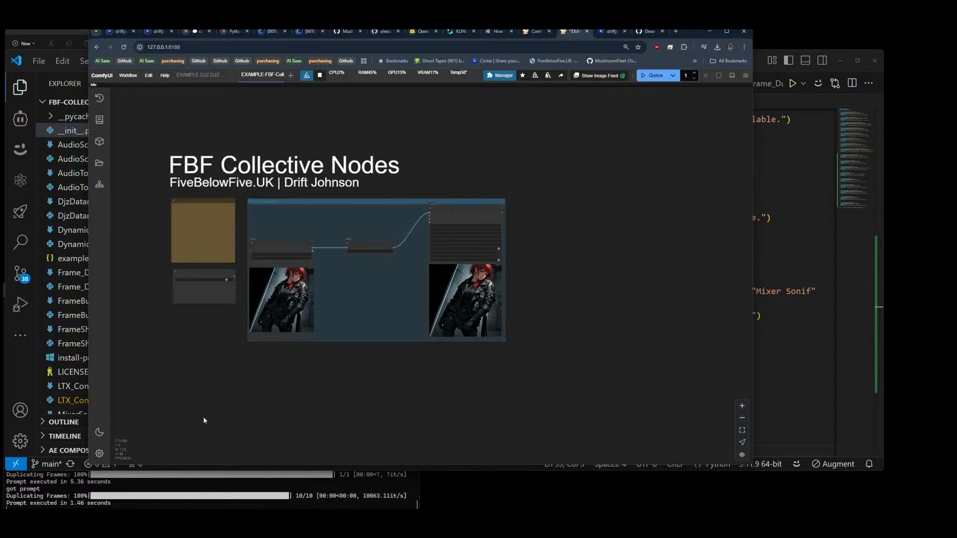
pyautogui.scroll(-3, 239, 314)
pyautogui.doubleClick(274, 352)
pyautogui.write('mi')
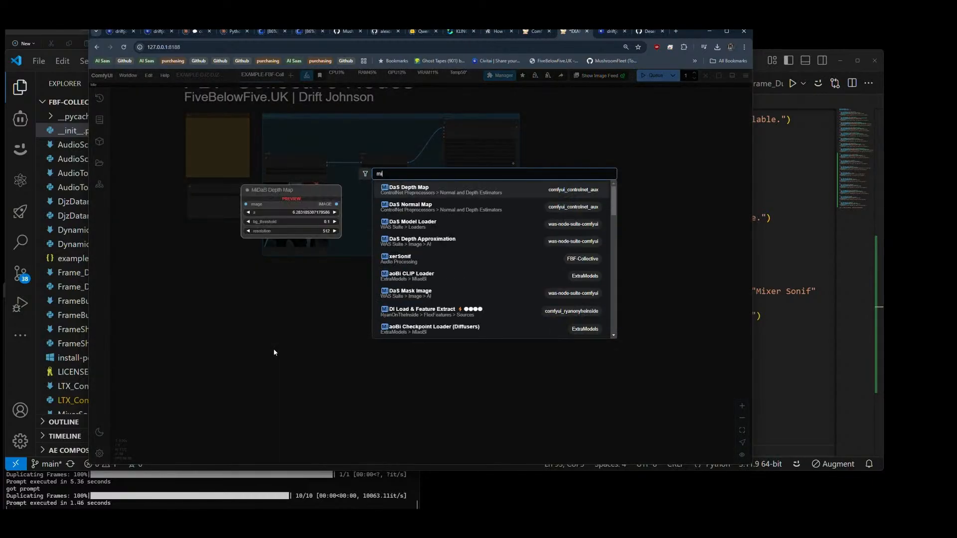
pyautogui.write('xer')
pyautogui.click(394, 191)
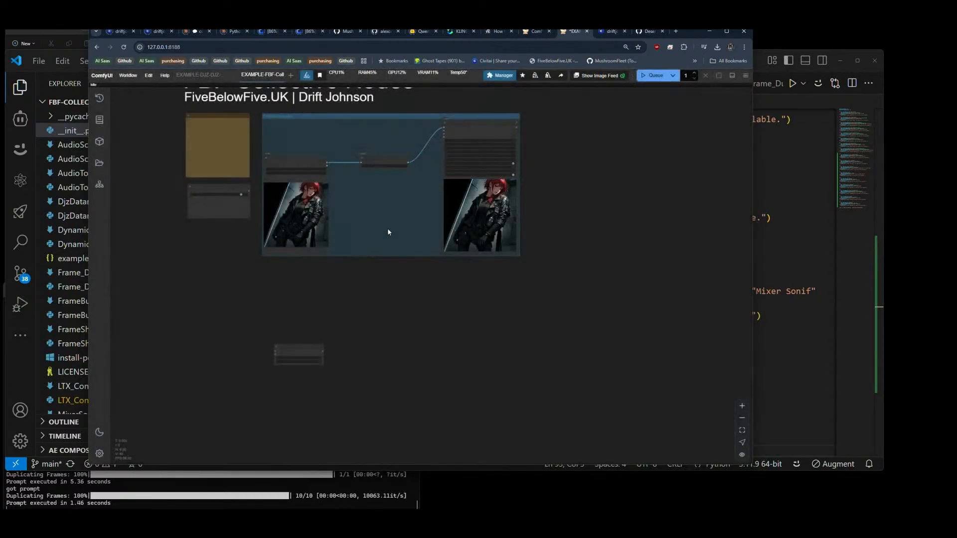
pyautogui.moveTo(287, 349); pyautogui.dragTo(369, 325)
pyautogui.scroll(5, 346, 339)
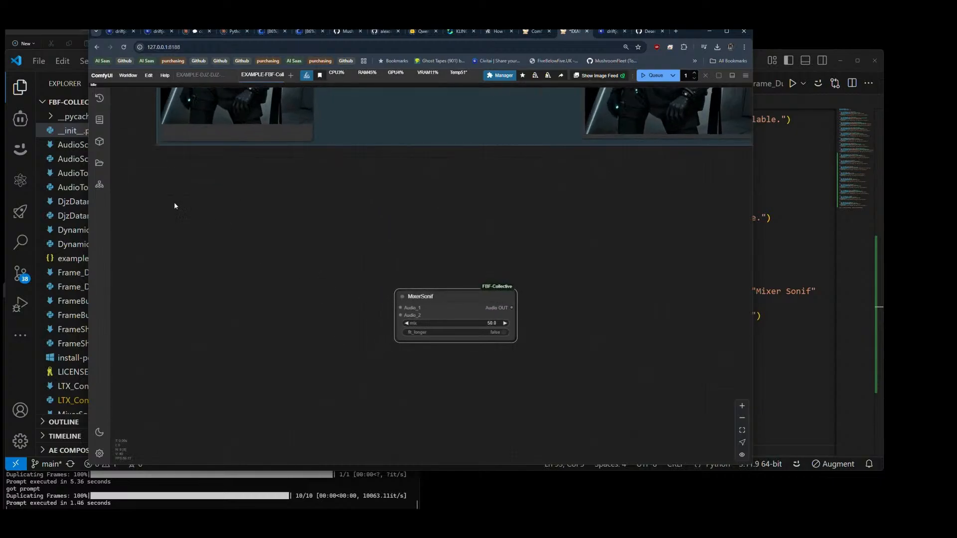
# Step: Add a Load Audio (Upload) node beside MixerSonif and place a copy of it underneath
pyautogui.doubleClick(235, 255)
pyautogui.write('load')
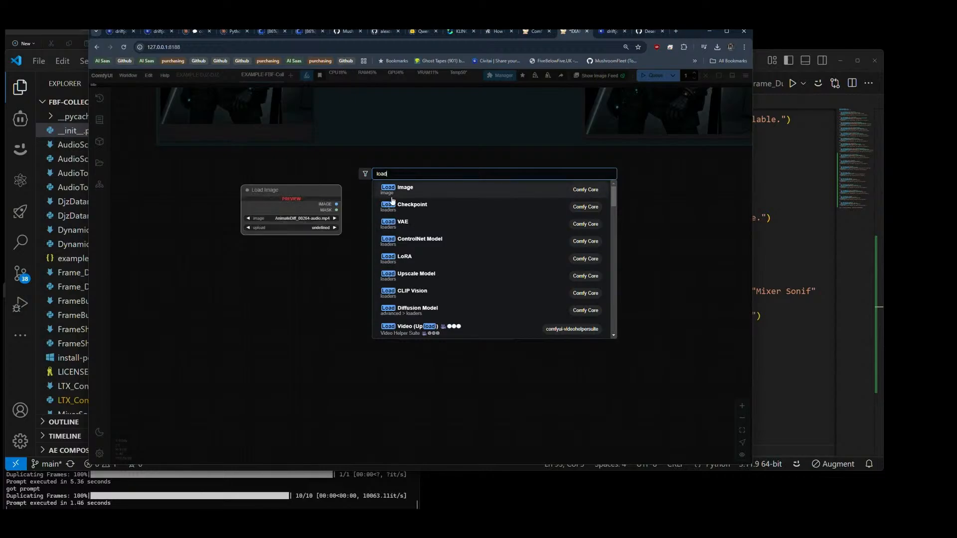
pyautogui.write(' audio')
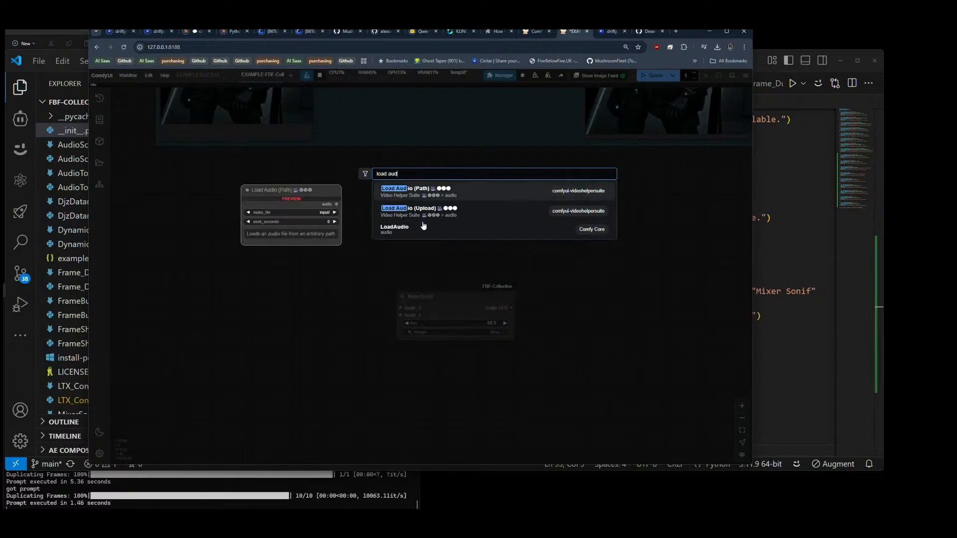
pyautogui.click(434, 209)
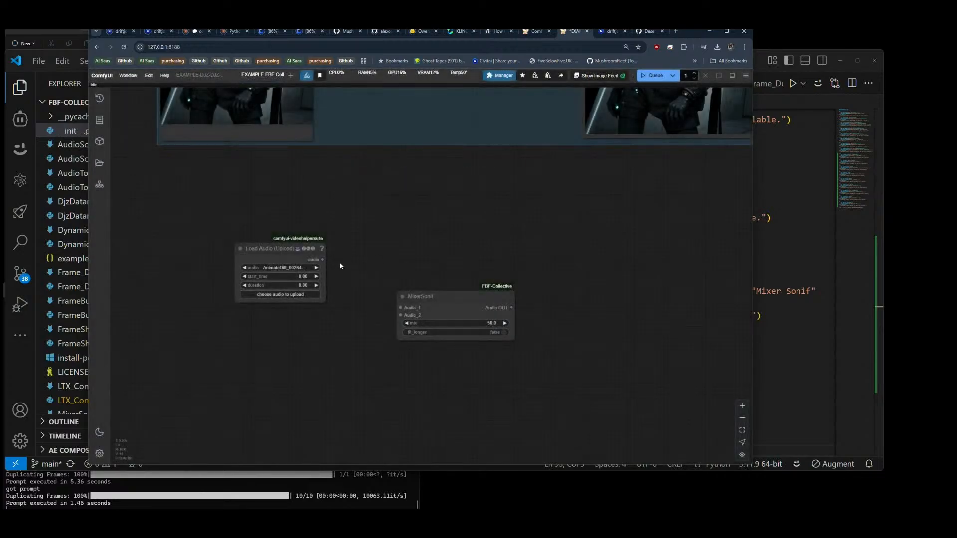
pyautogui.moveTo(280, 250); pyautogui.dragTo(273, 342)
# Step: Connect the two Load Audio nodes to MixerSonif's Audio_1 and Audio_2 inputs and attach a PreviewAudio node to its output
pyautogui.moveTo(323, 259); pyautogui.dragTo(400, 308)
pyautogui.moveTo(323, 350); pyautogui.dragTo(400, 315)
pyautogui.moveTo(511, 307); pyautogui.dragTo(557, 298)
pyautogui.click(570, 350)
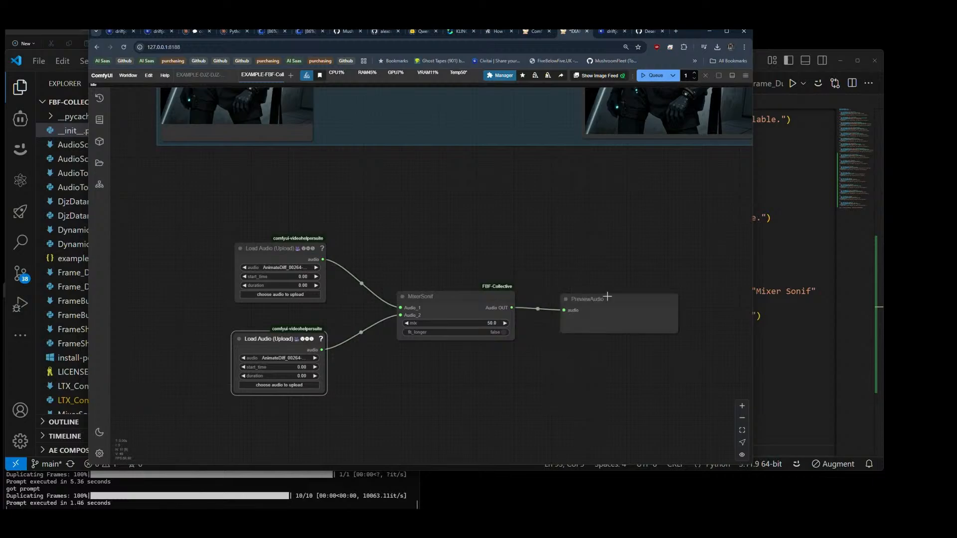
# Step: Select johnson-sample.wav in the upper Load Audio node and voice.gamel.wav in the lower one
pyautogui.click(275, 267)
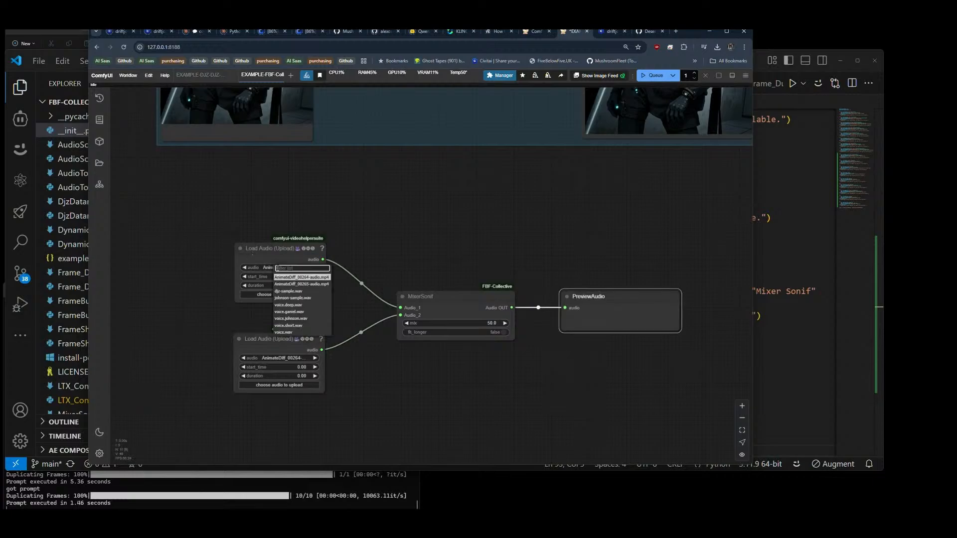
pyautogui.click(294, 298)
pyautogui.click(277, 358)
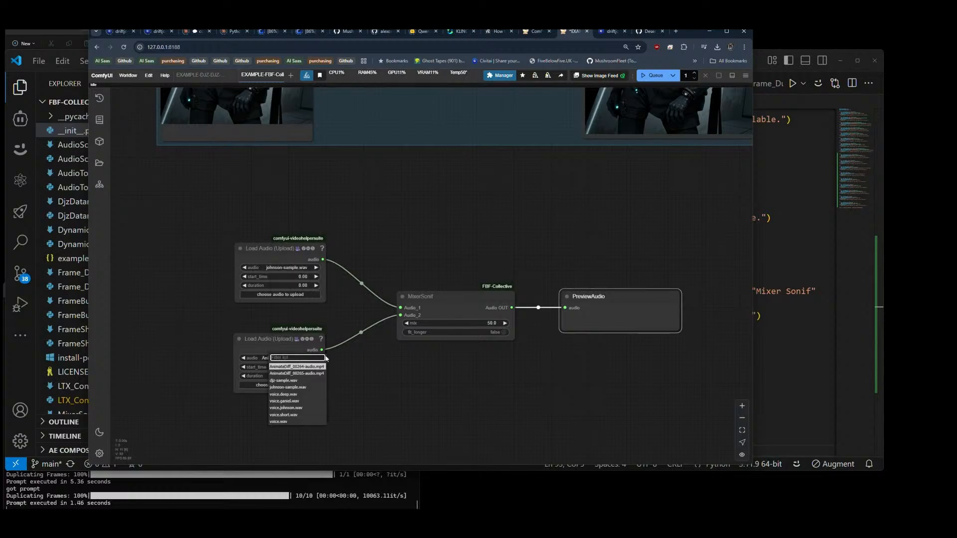
pyautogui.click(283, 401)
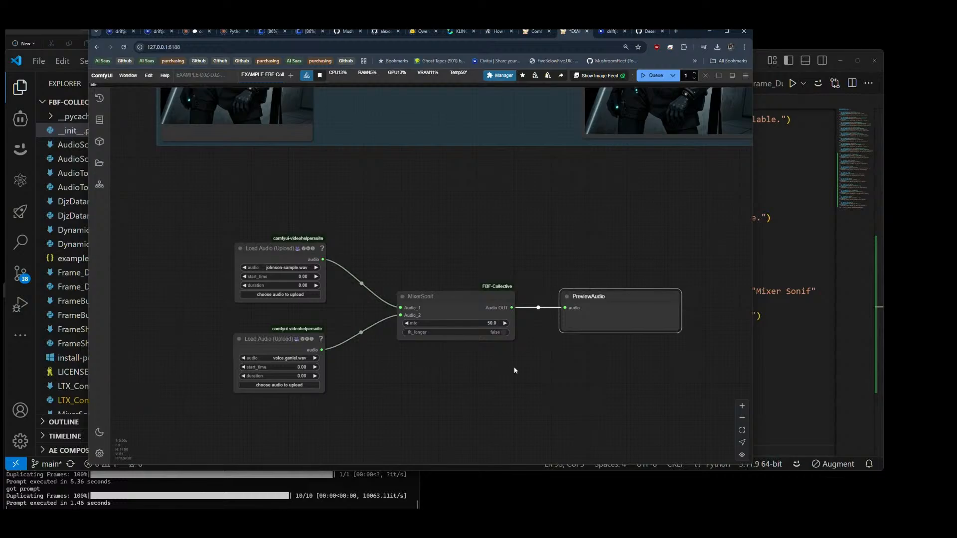
# Step: Bypass the Frame Duplicator group using the Fast Groups Bypasser node
pyautogui.scroll(-3, 515, 370)
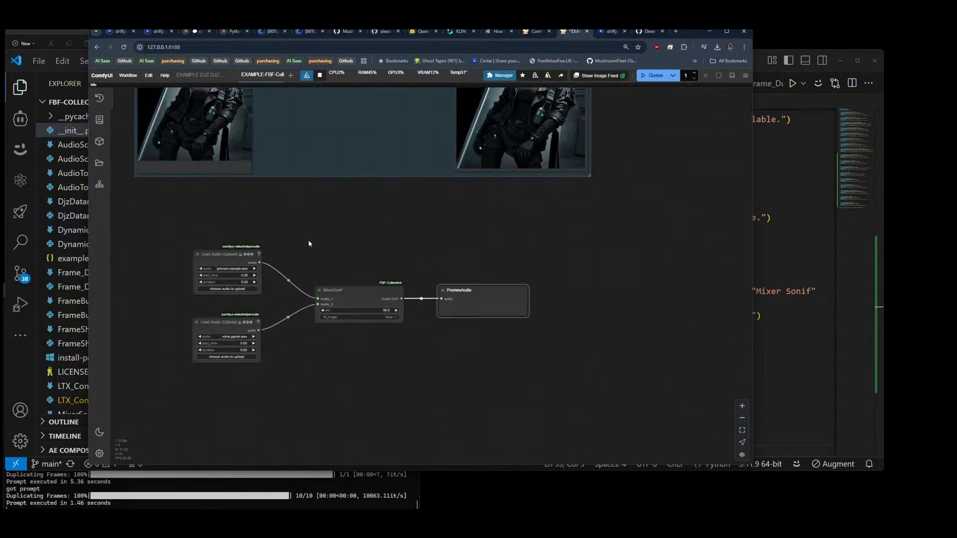
pyautogui.moveTo(387, 261); pyautogui.dragTo(411, 258)
pyautogui.moveTo(395, 209); pyautogui.dragTo(494, 250)
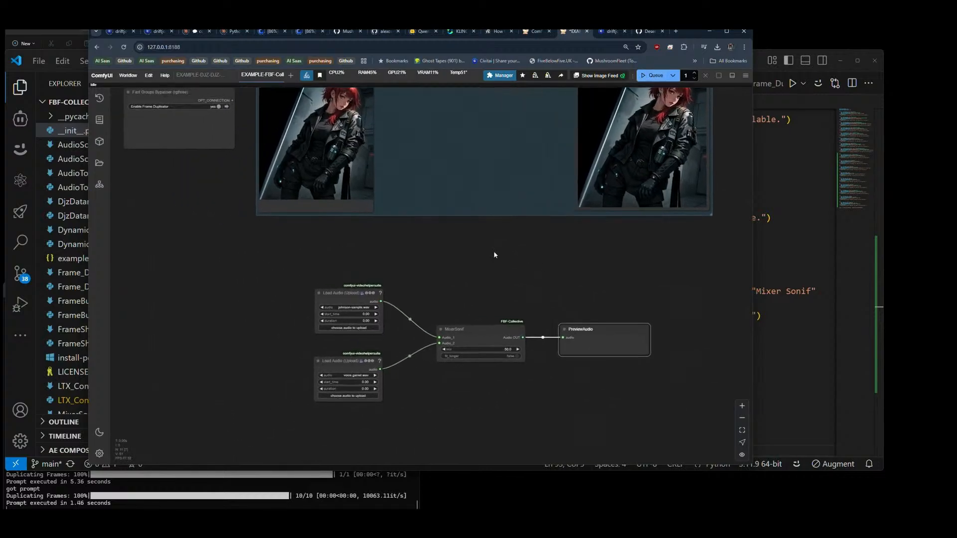
pyautogui.click(220, 109)
pyautogui.click(218, 106)
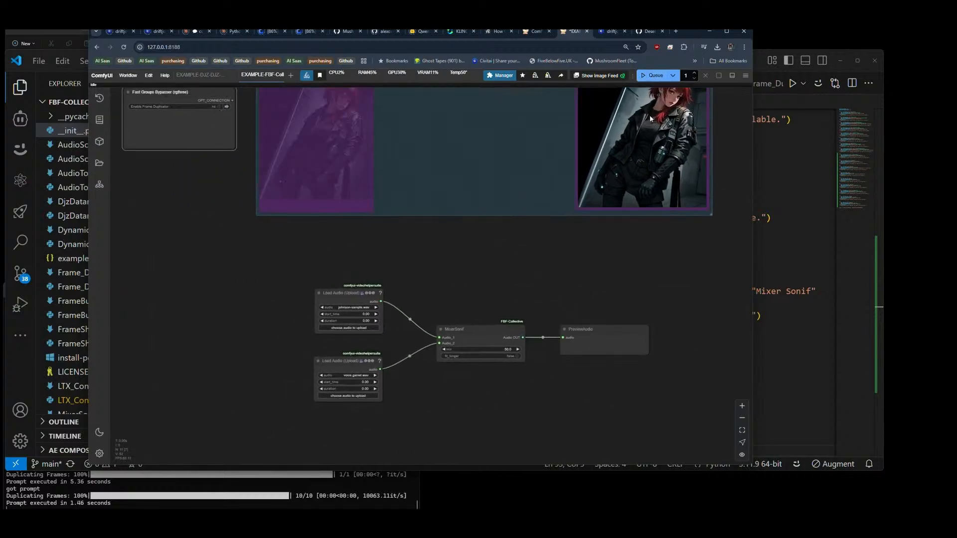
# Step: Run the workflow and play the mixed result in the PreviewAudio node
pyautogui.click(653, 75)
pyautogui.moveTo(587, 268); pyautogui.dragTo(555, 211)
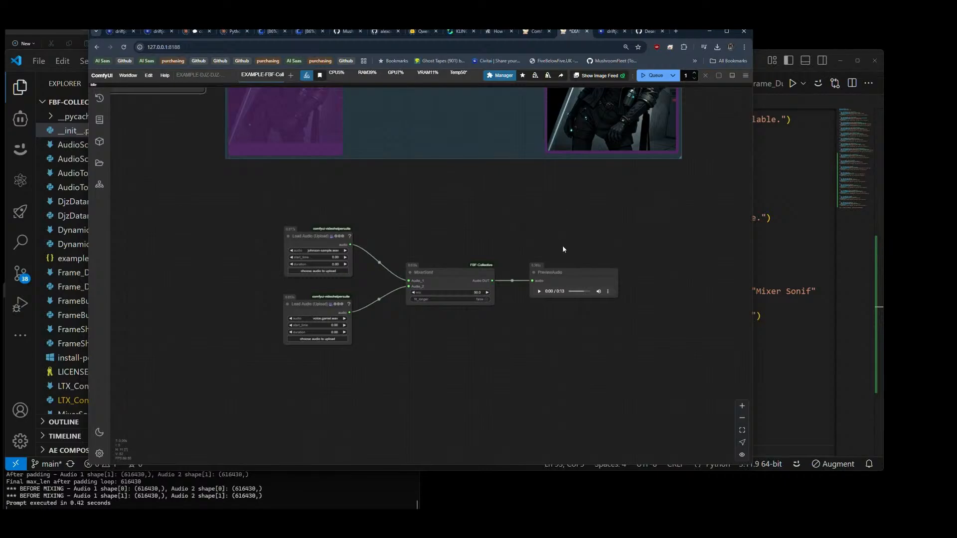
pyautogui.click(539, 292)
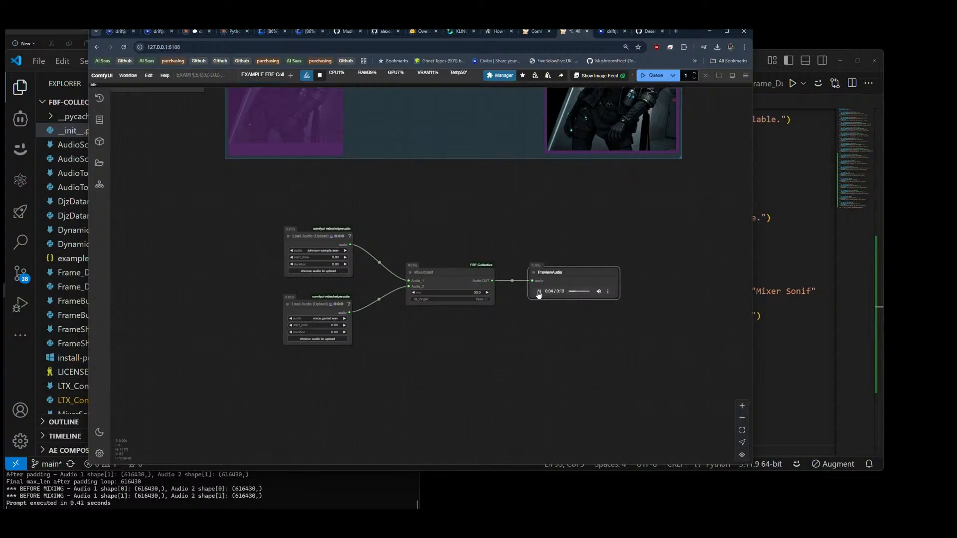
pyautogui.click(537, 292)
# Step: Switch MixerSonif's toggle to true, rerun the workflow, check the console output and play the new mix
pyautogui.click(654, 75)
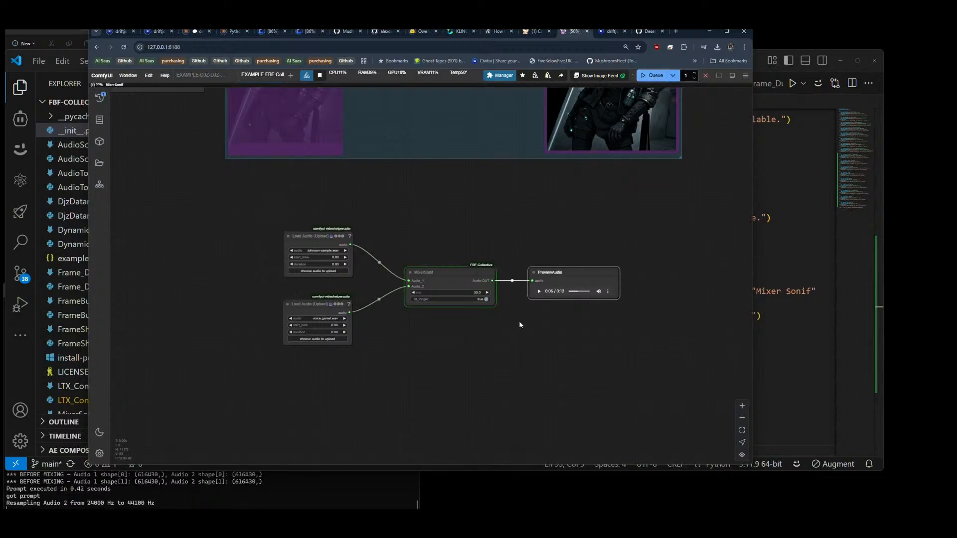
pyautogui.click(273, 491)
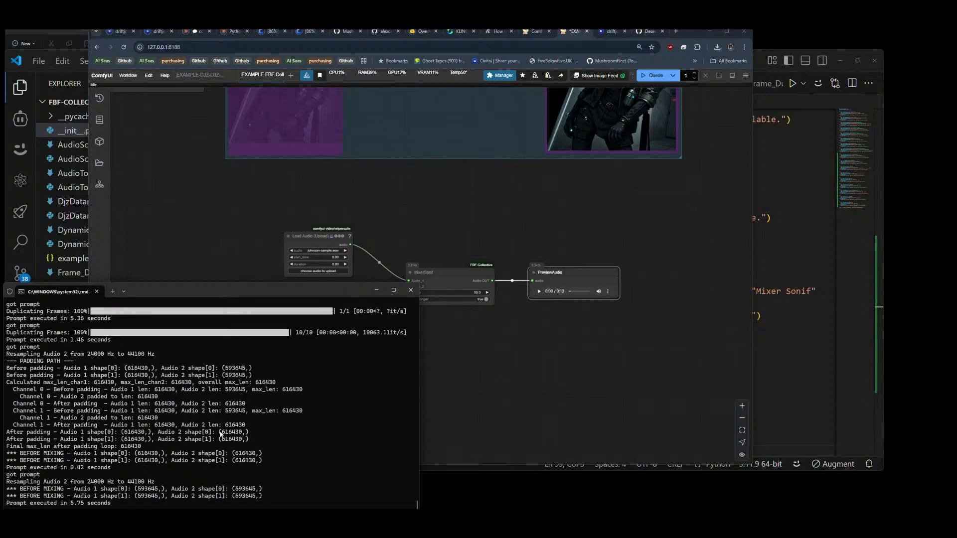
pyautogui.click(519, 362)
pyautogui.click(538, 291)
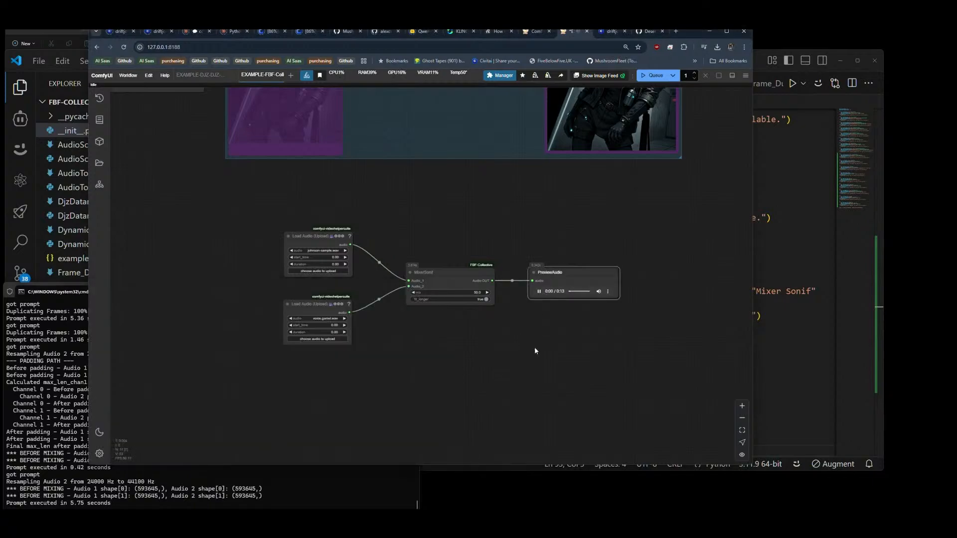
pyautogui.rightClick(535, 344)
pyautogui.click(503, 351)
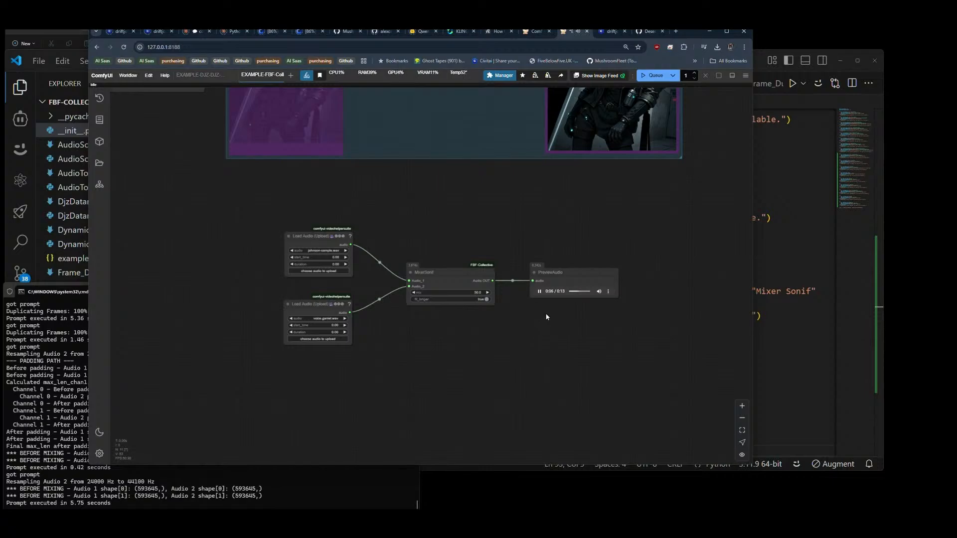
pyautogui.click(539, 292)
# Step: Spread out the audio nodes, moving PreviewAudio and both Load Audio nodes farther away from MixerSonif
pyautogui.scroll(-3, 295, 234)
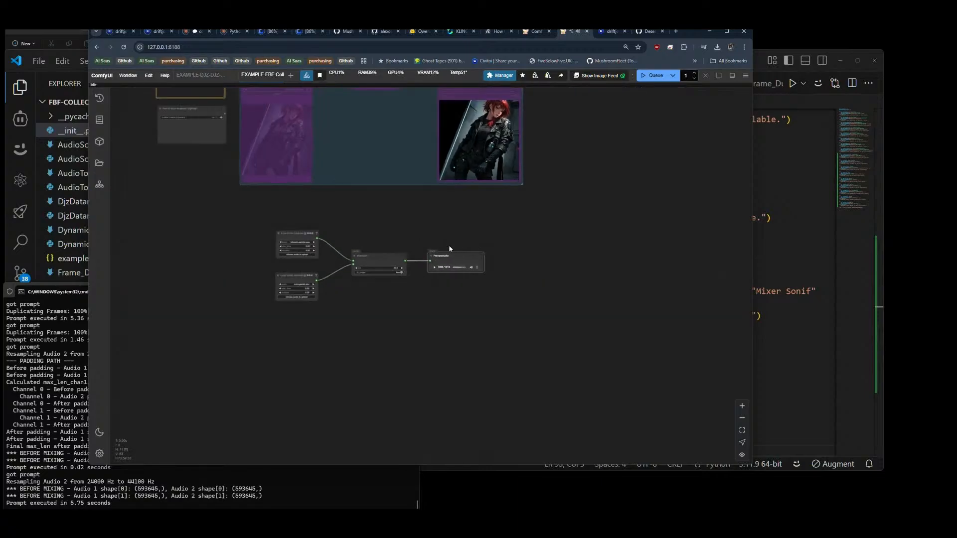
pyautogui.moveTo(483, 257); pyautogui.dragTo(486, 258)
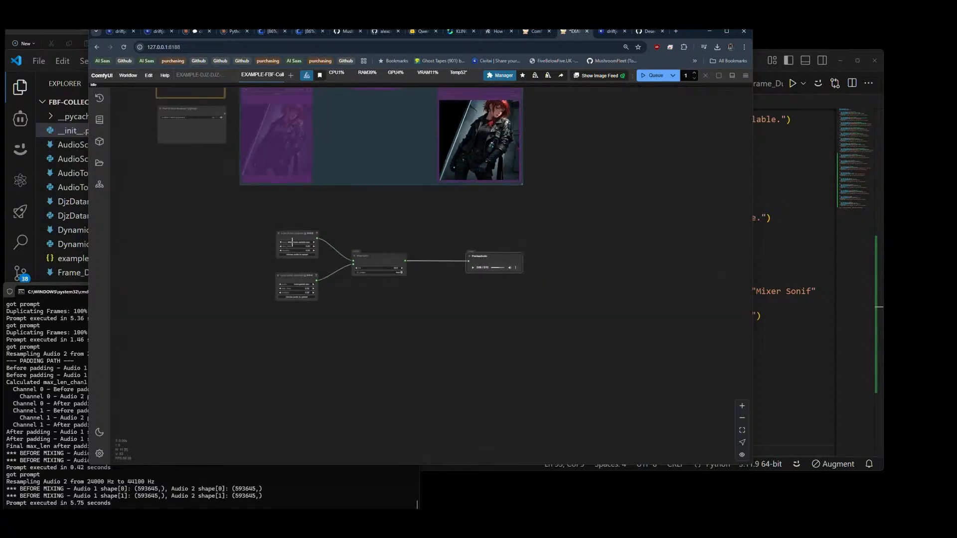
pyautogui.moveTo(295, 239); pyautogui.dragTo(260, 218)
pyautogui.moveTo(293, 276); pyautogui.dragTo(261, 280)
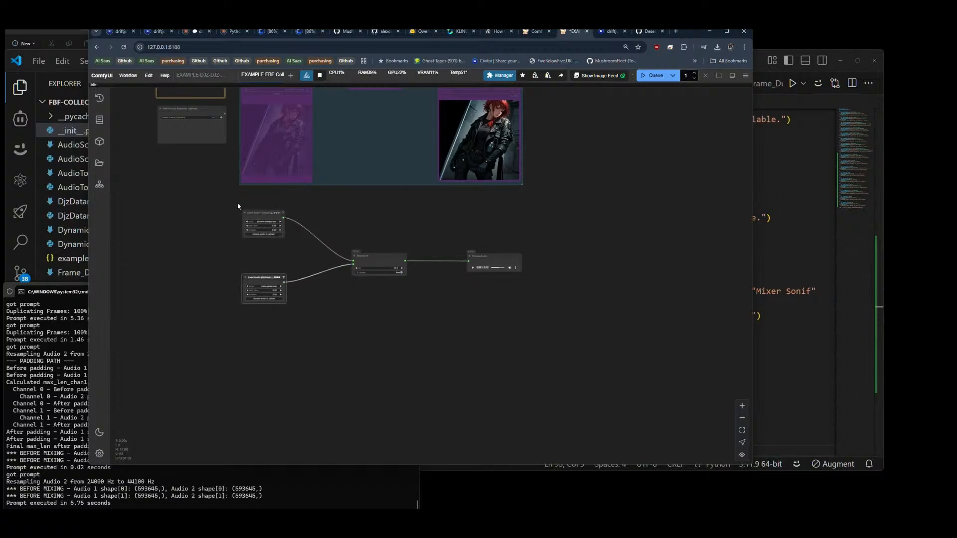
# Step: Group the four audio nodes under the title "Audio Mixer" and bypass that group with the Fast Groups Bypasser
pyautogui.moveTo(237, 204); pyautogui.dragTo(581, 333)
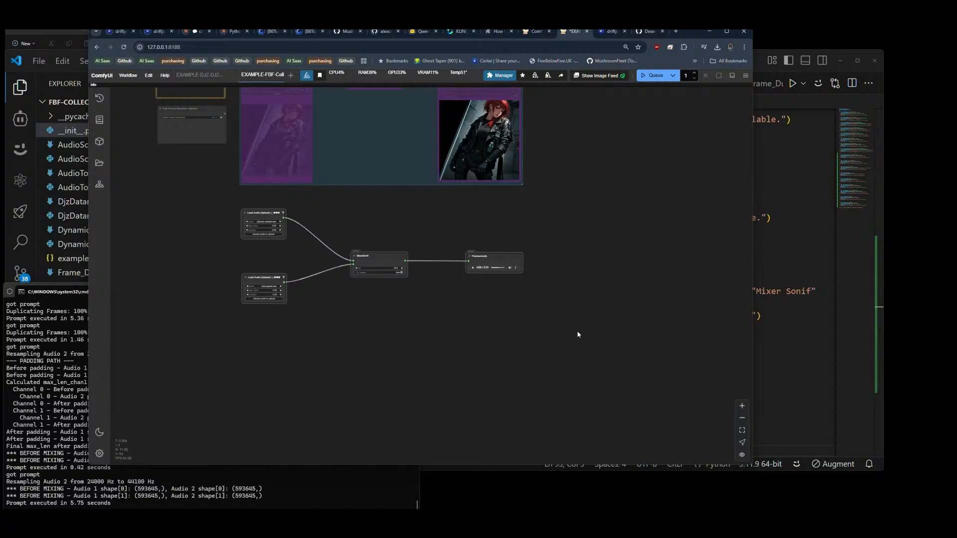
pyautogui.hotkey('ctrl', 'g')
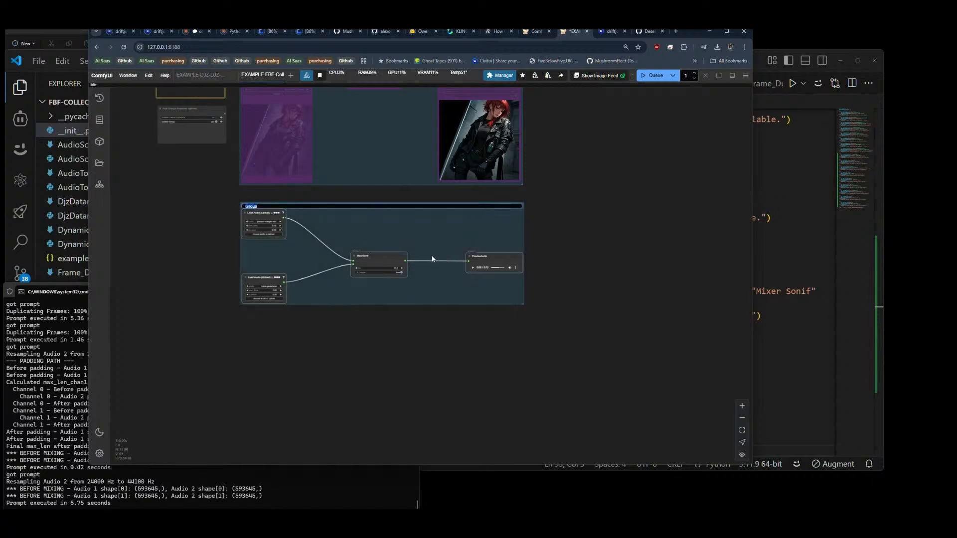
pyautogui.write('Audio Mixer')
pyautogui.press('Return')
pyautogui.scroll(-6, 489, 207)
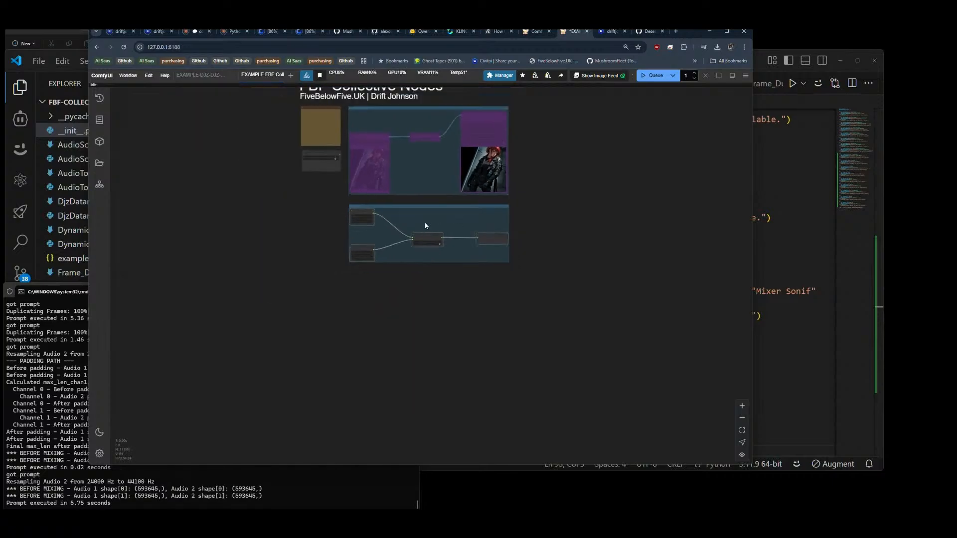
pyautogui.click(335, 160)
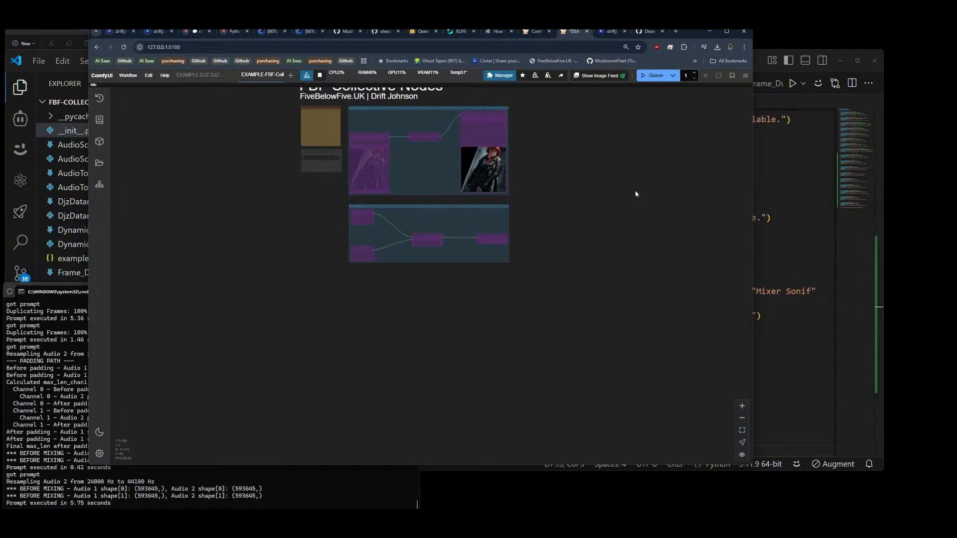
# Step: Switch to VS Code and check __init__.py for the node registered after MixerSonif
pyautogui.hotkey('alt', 'Tab')
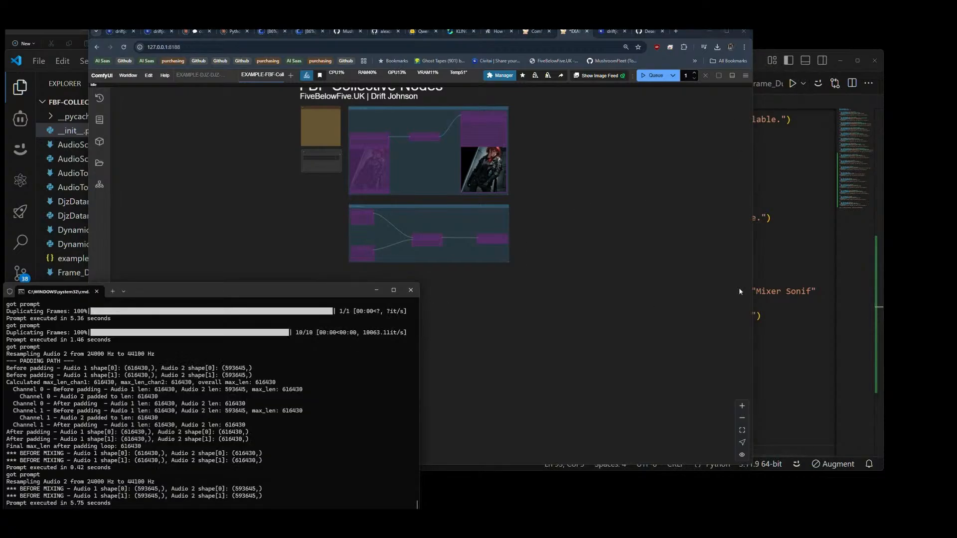
pyautogui.click(865, 275)
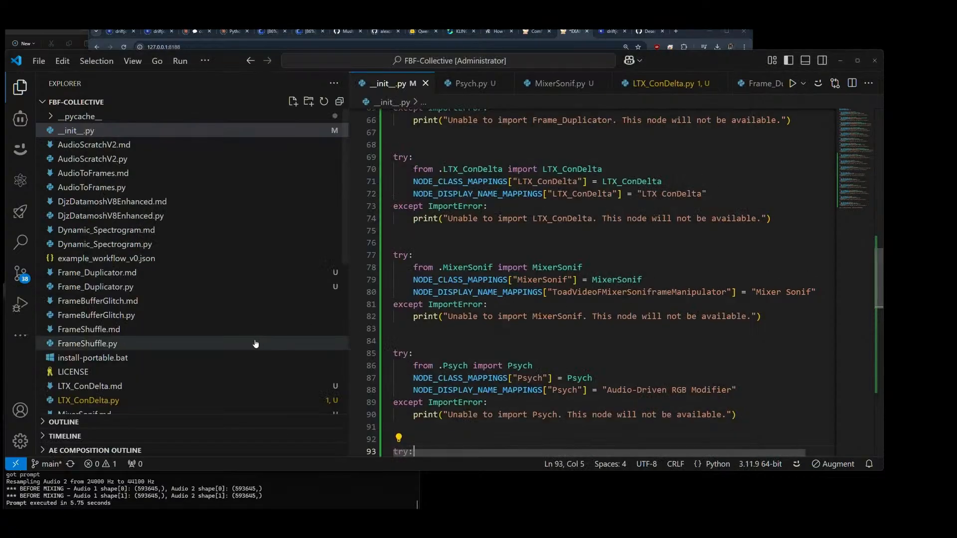
pyautogui.scroll(-2, 484, 287)
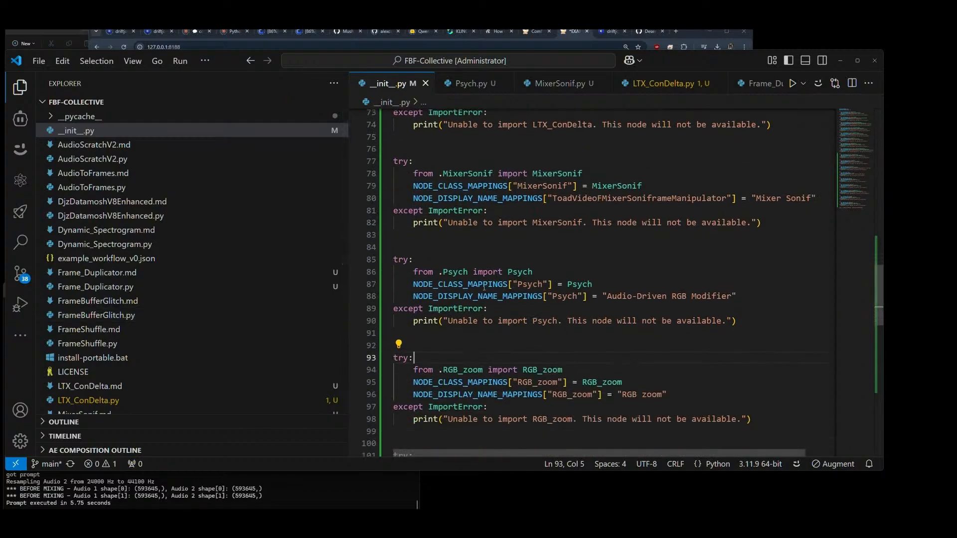
pyautogui.hotkey('alt', 'Tab')
pyautogui.hotkey('alt', 'Tab')
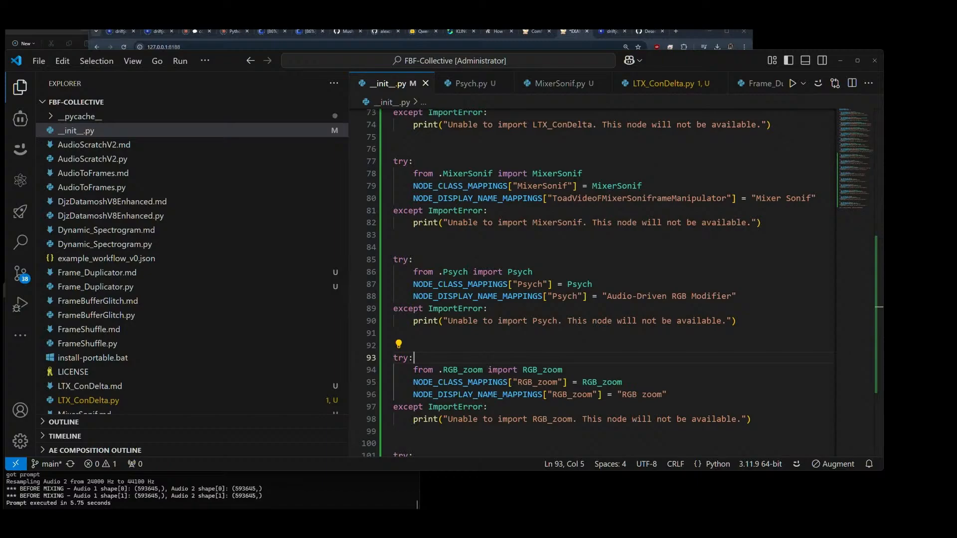
# Step: Switch back to ComfyUI in the browser and add the FBF-Collective Audio-Driven RGB Modifier node
pyautogui.click(686, 33)
pyautogui.doubleClick(394, 297)
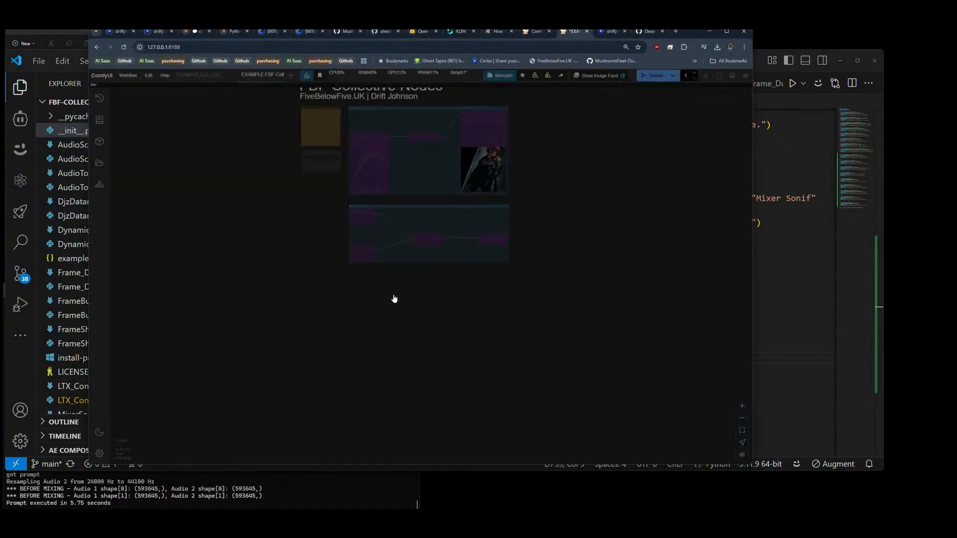
pyautogui.write('psych')
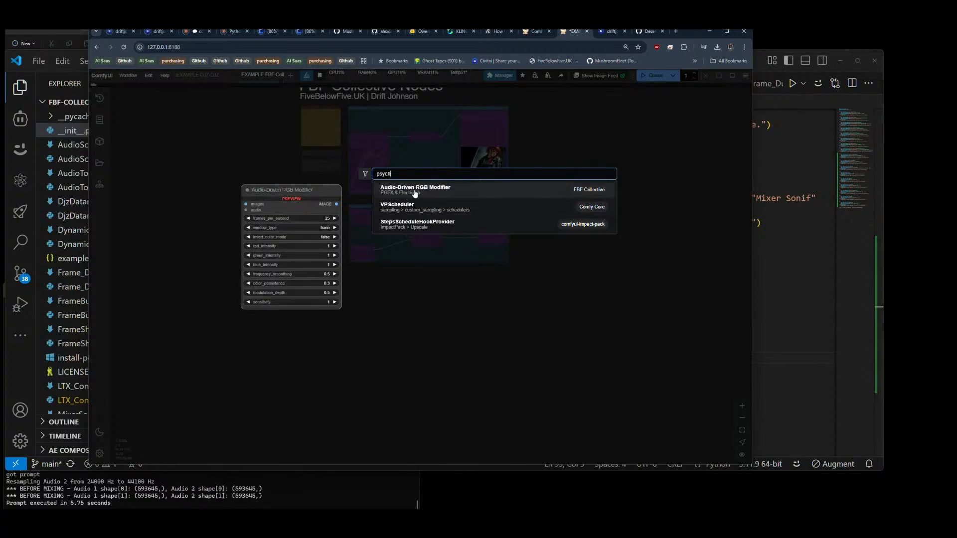
pyautogui.press('BackSpace')
pyautogui.press('BackSpace')
pyautogui.press('BackSpace')
pyautogui.press('BackSpace')
pyautogui.press('BackSpace')
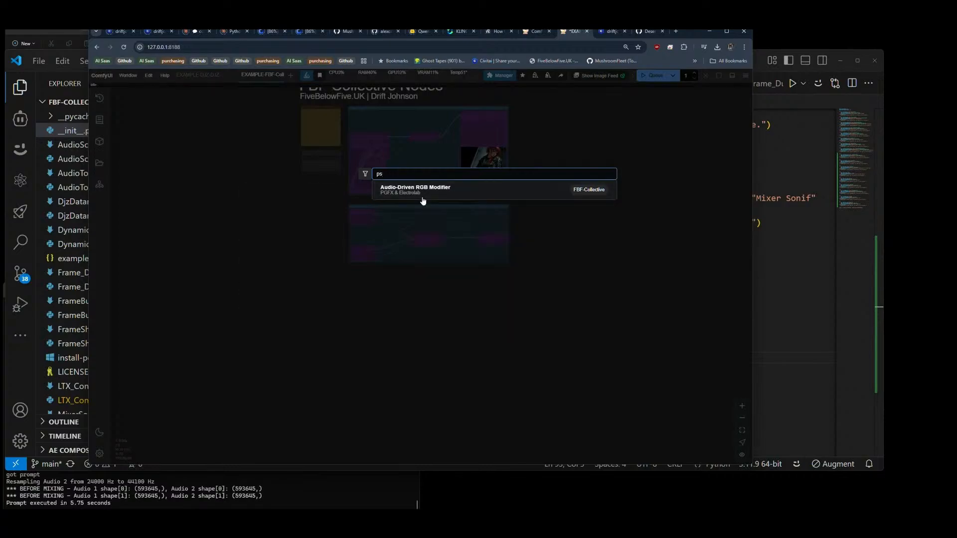
pyautogui.write('audio')
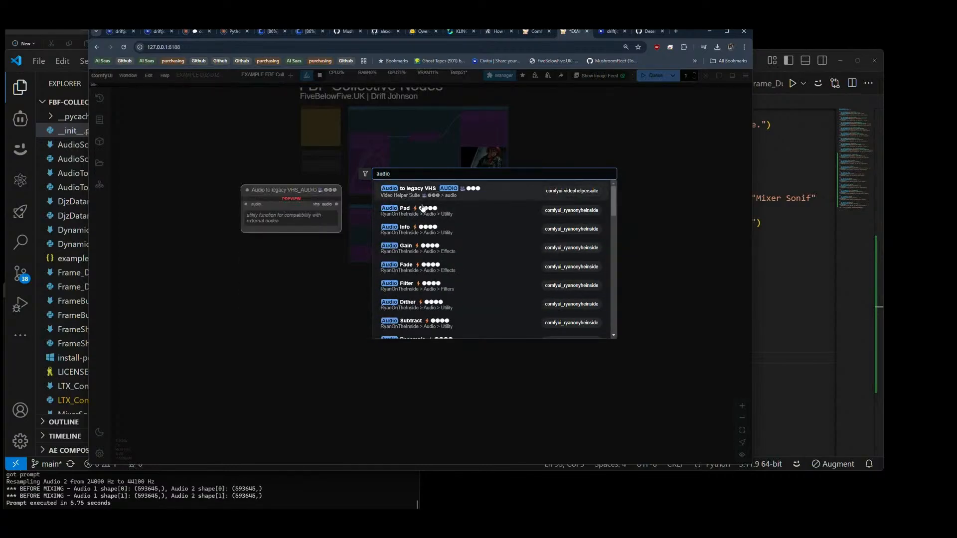
pyautogui.write('-')
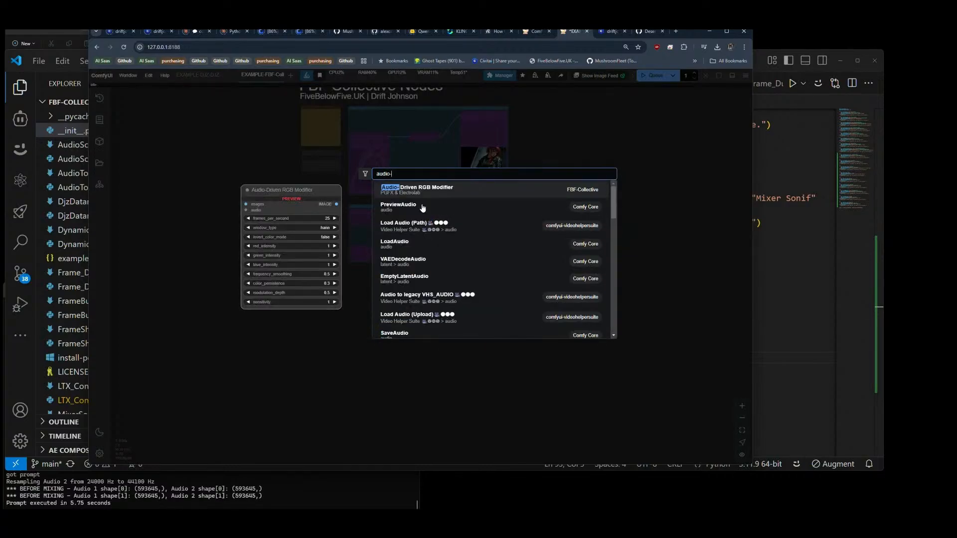
pyautogui.press('Return')
# Step: Position the Audio-Driven RGB Modifier node in the free space beneath the Audio Mixer group
pyautogui.scroll(5, 408, 342)
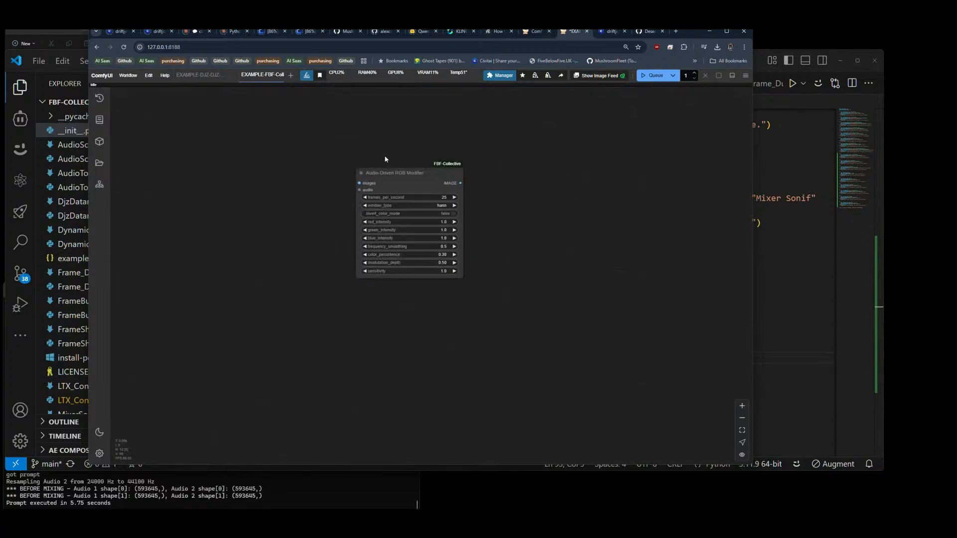
pyautogui.moveTo(398, 172); pyautogui.dragTo(482, 204)
pyautogui.moveTo(507, 158); pyautogui.dragTo(428, 267)
pyautogui.scroll(-1, 441, 217)
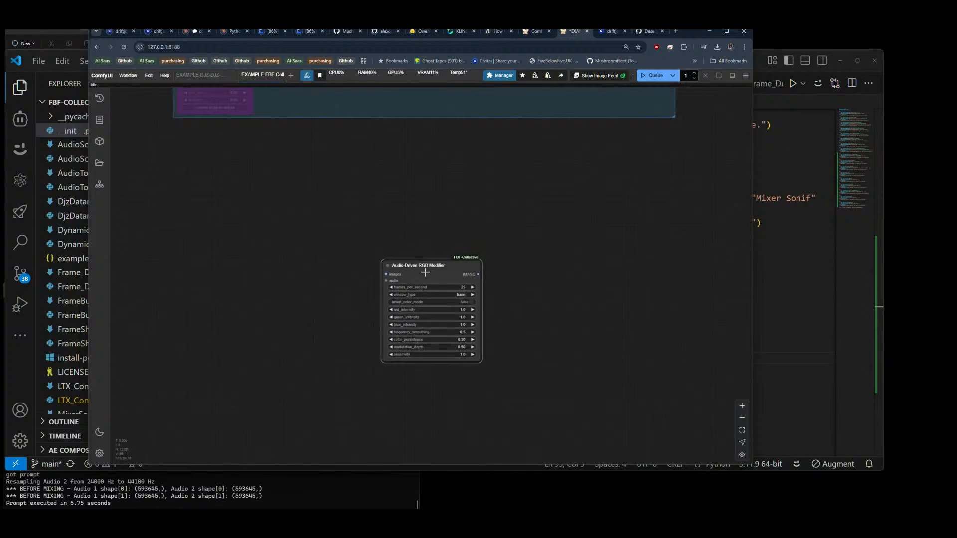
pyautogui.scroll(-5, 364, 242)
pyautogui.moveTo(356, 245); pyautogui.dragTo(352, 338)
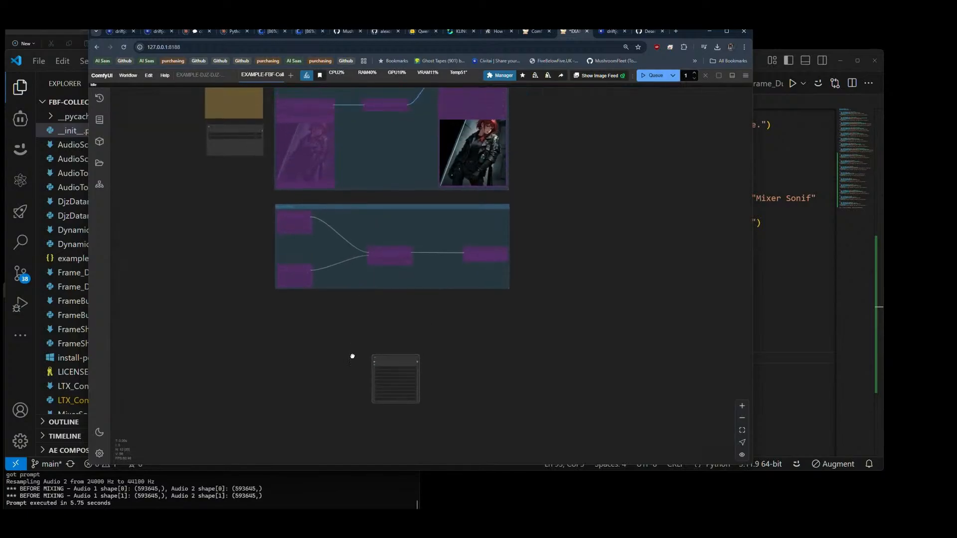
pyautogui.scroll(6, 340, 143)
pyautogui.scroll(-8, 340, 140)
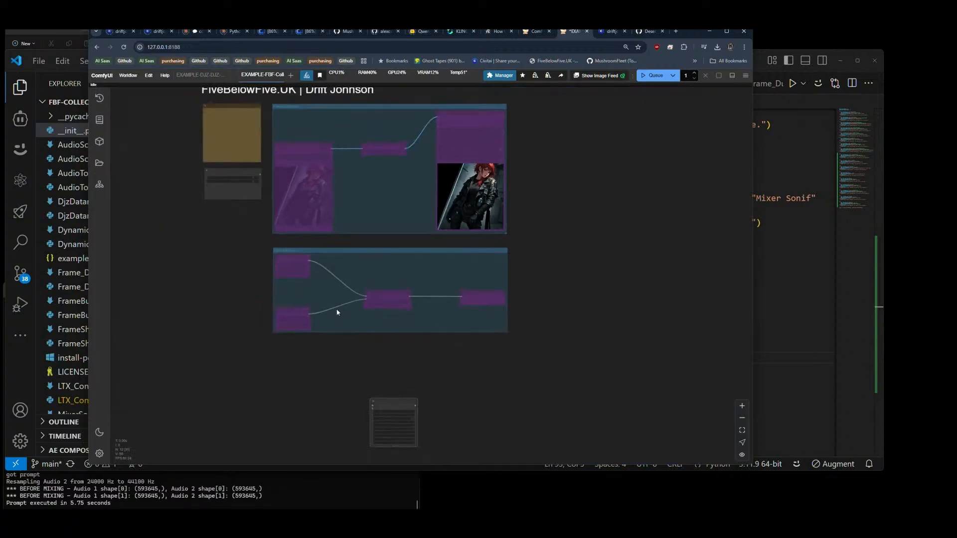
pyautogui.moveTo(324, 356); pyautogui.dragTo(326, 245)
# Step: Add a Load Video (Upload) node to the left of the Audio-Driven RGB Modifier
pyautogui.doubleClick(265, 291)
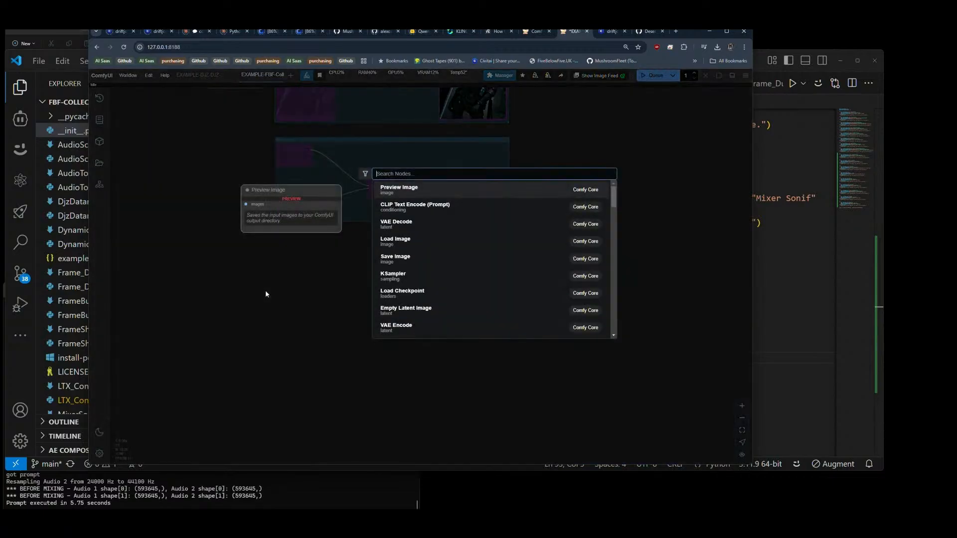
pyautogui.write('load v')
pyautogui.write('ie')
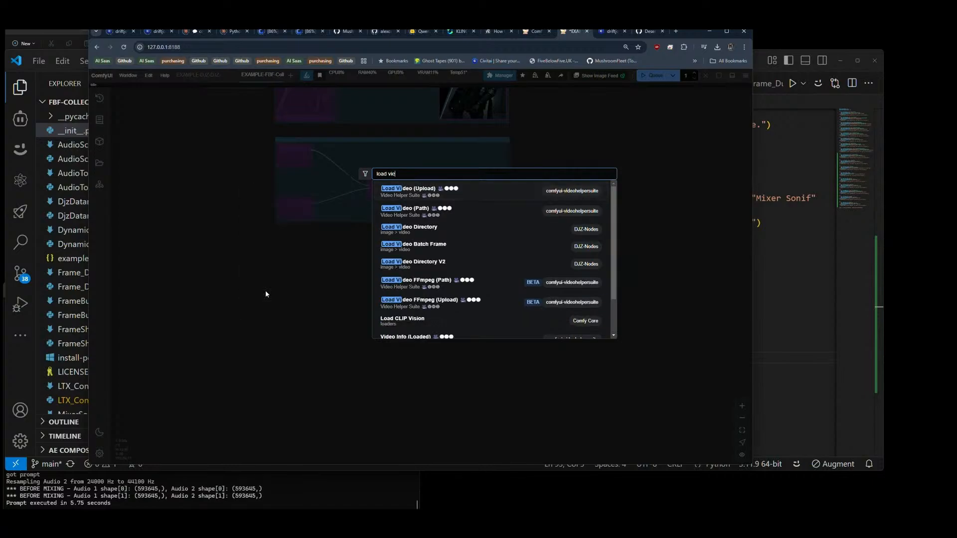
pyautogui.press('BackSpace')
pyautogui.write('deo')
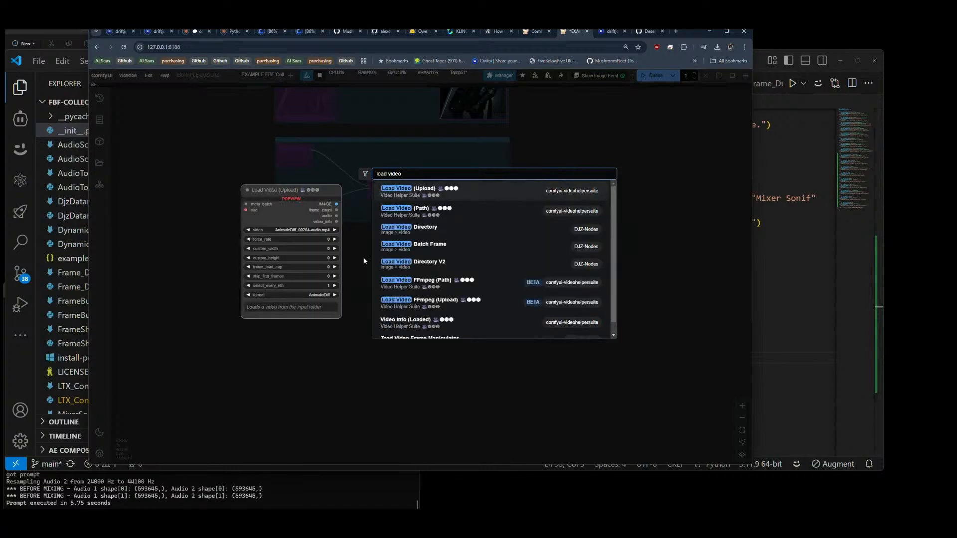
pyautogui.click(434, 193)
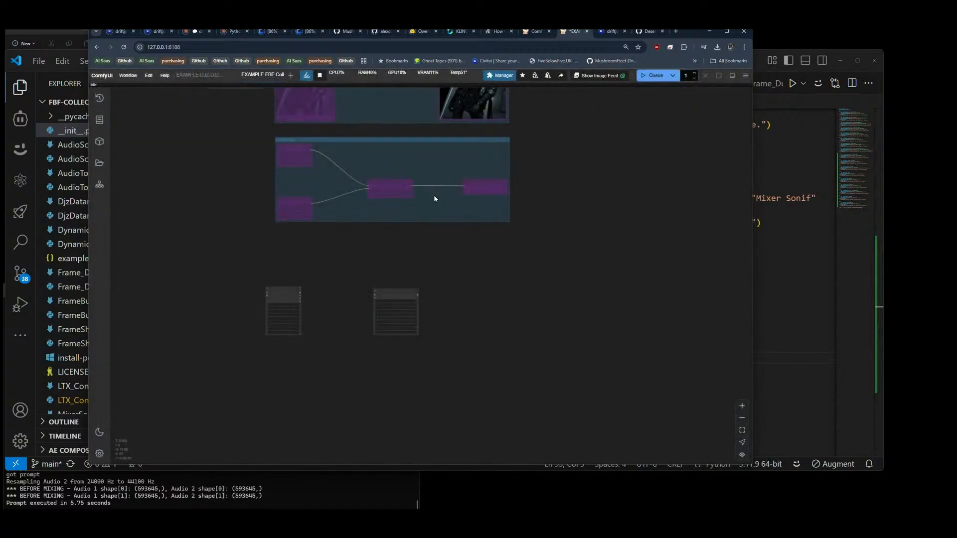
# Step: Align the two new nodes and connect Load Video's IMAGE and audio outputs to the modifier's images and audio inputs
pyautogui.scroll(5, 374, 284)
pyautogui.moveTo(225, 300); pyautogui.dragTo(249, 297)
pyautogui.moveTo(397, 304); pyautogui.dragTo(395, 293)
pyautogui.moveTo(313, 297); pyautogui.dragTo(458, 292)
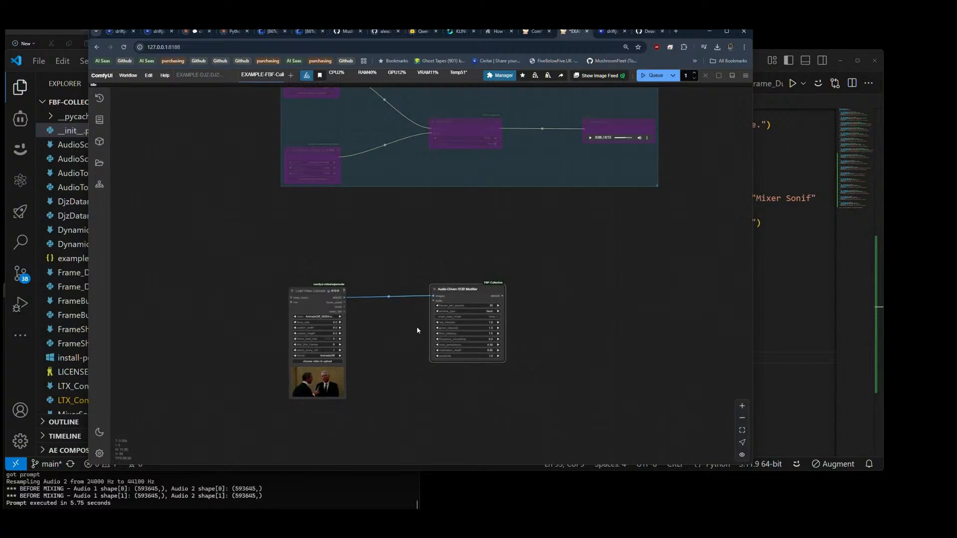
pyautogui.moveTo(390, 341); pyautogui.dragTo(310, 300)
pyautogui.scroll(5, 309, 300)
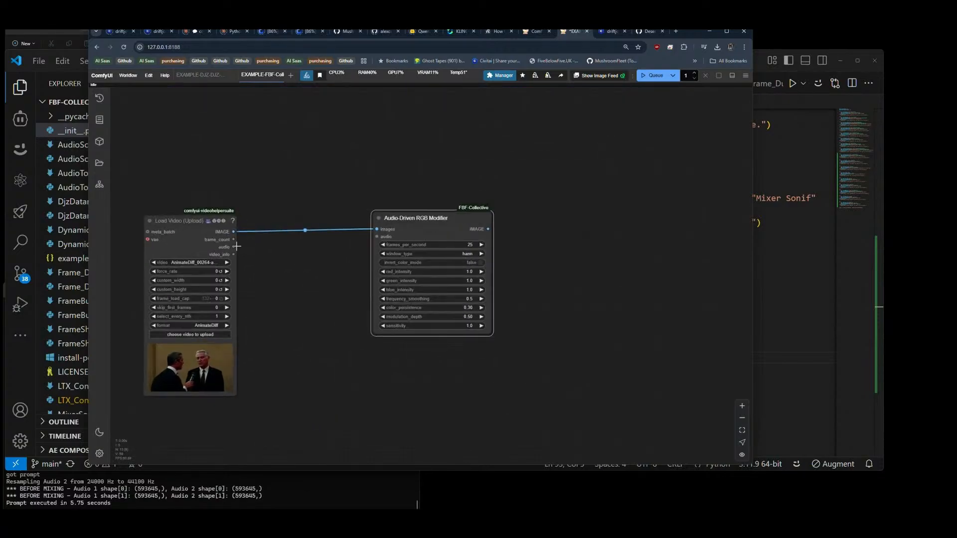
pyautogui.moveTo(234, 246); pyautogui.dragTo(376, 237)
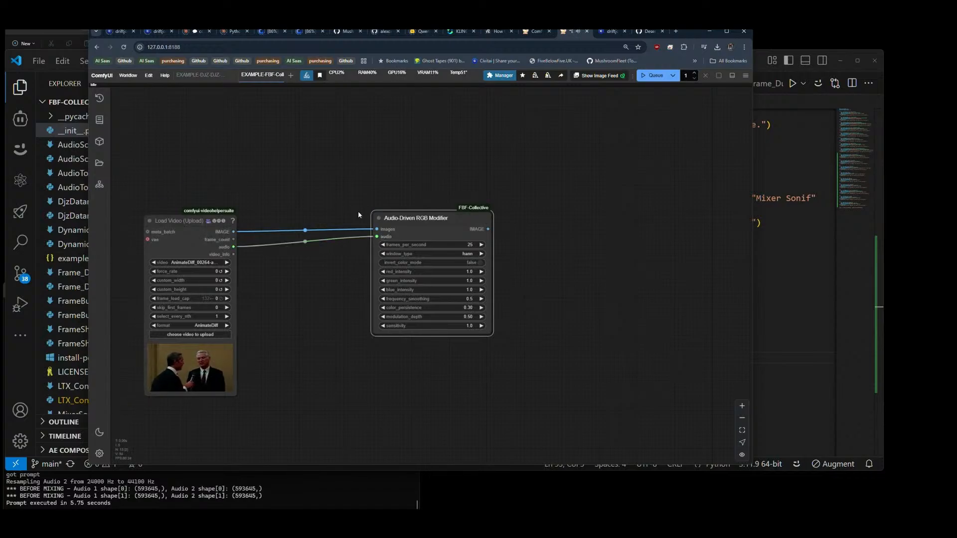
# Step: Set the Load Video node's force_rate to 25
pyautogui.click(215, 270)
pyautogui.write('25')
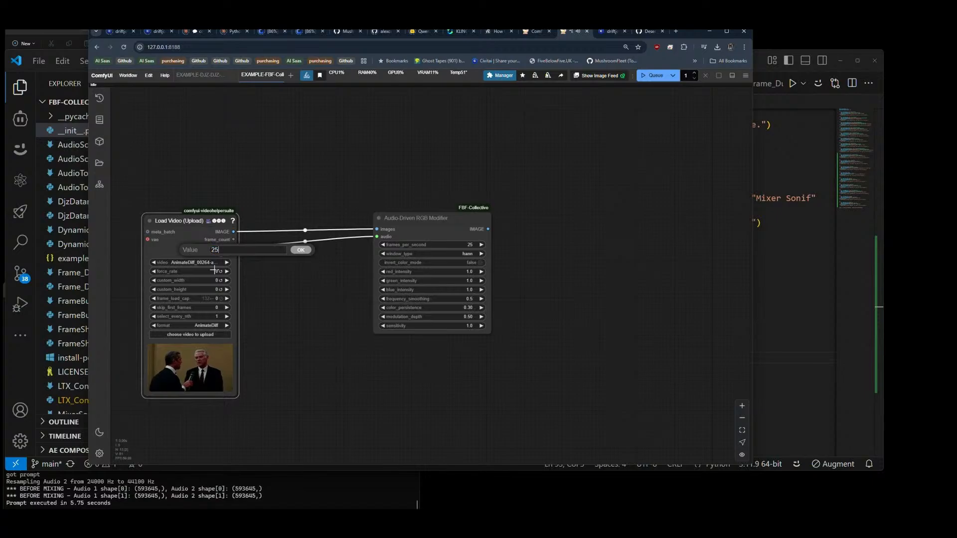
pyautogui.press('Return')
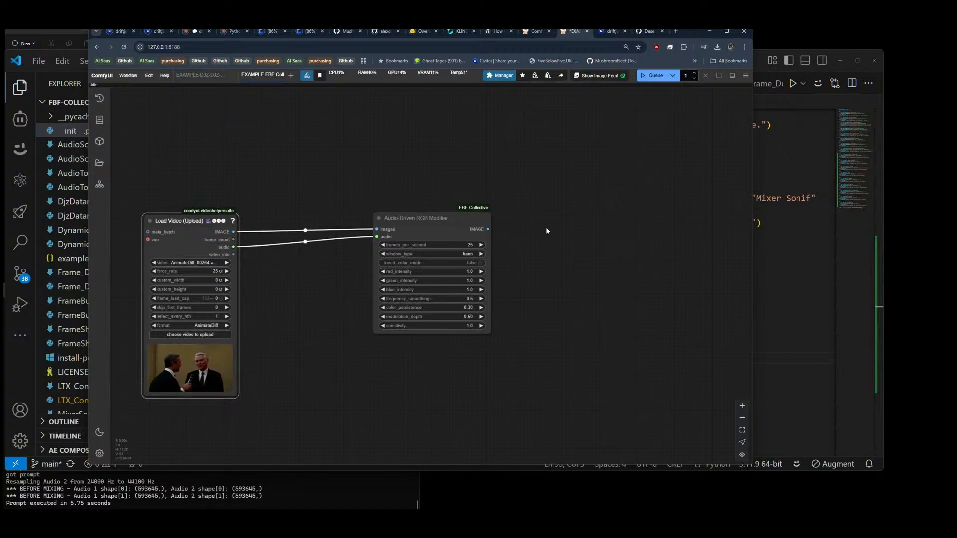
# Step: Add a Video Combine node after the Audio-Driven RGB Modifier, feeding it the modifier's IMAGE output and Load Video's audio
pyautogui.doubleClick(546, 229)
pyautogui.write('video')
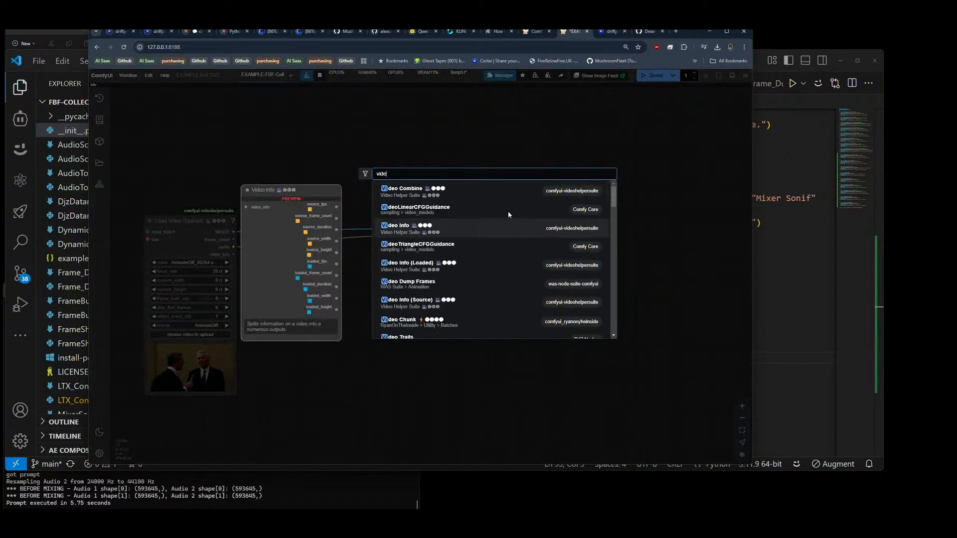
pyautogui.click(449, 192)
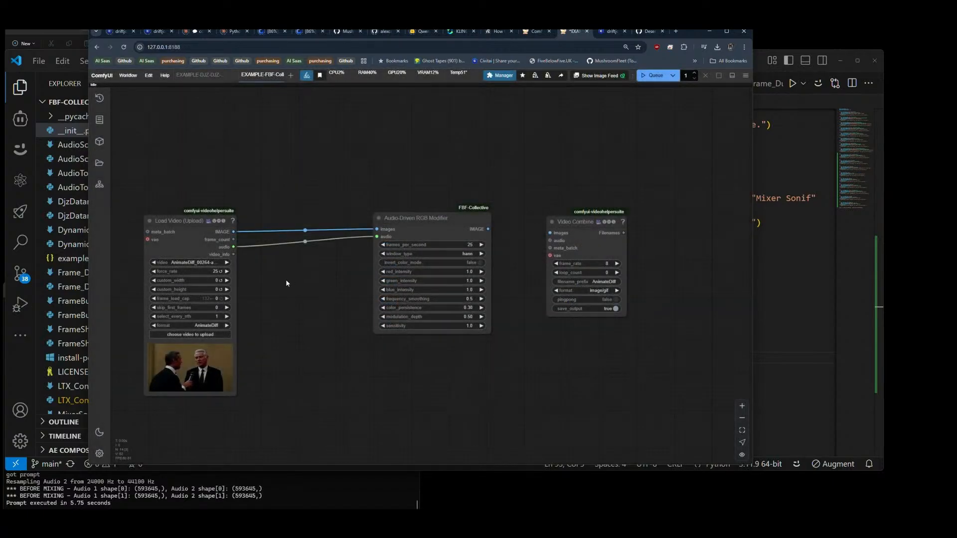
pyautogui.moveTo(486, 257); pyautogui.dragTo(551, 240)
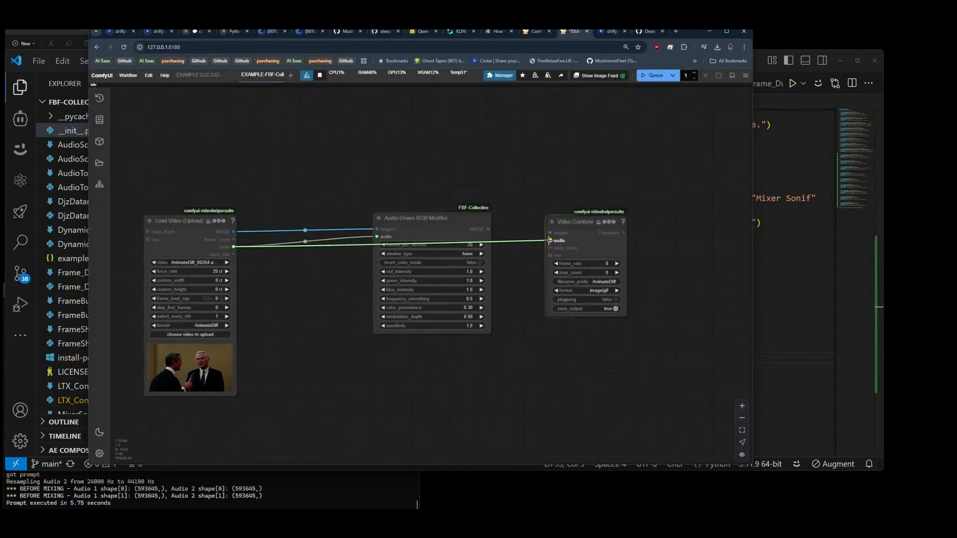
pyautogui.moveTo(489, 228); pyautogui.dragTo(616, 219)
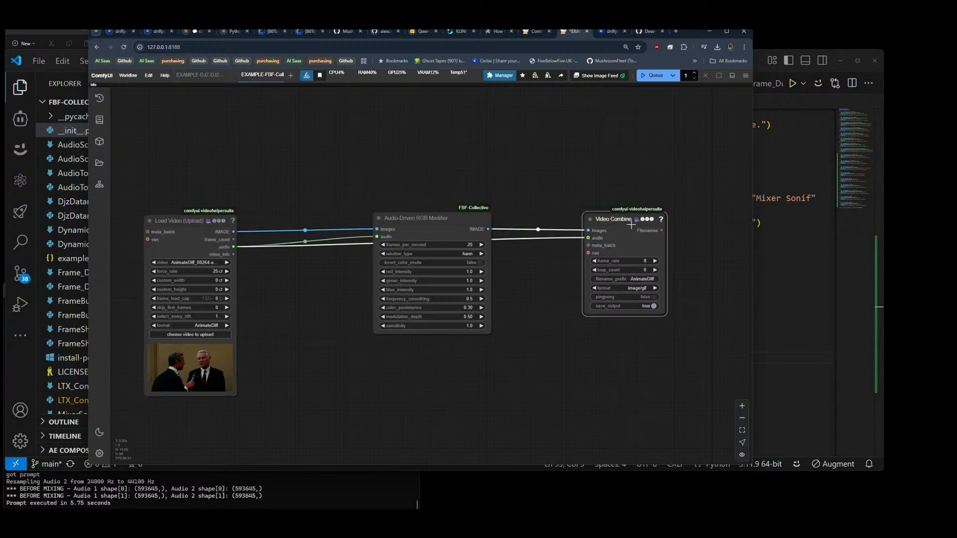
# Step: Enlarge the Video Combine node to make room for a preview and place it closer to the modifier
pyautogui.scroll(-8, 476, 207)
pyautogui.moveTo(511, 198); pyautogui.dragTo(447, 200)
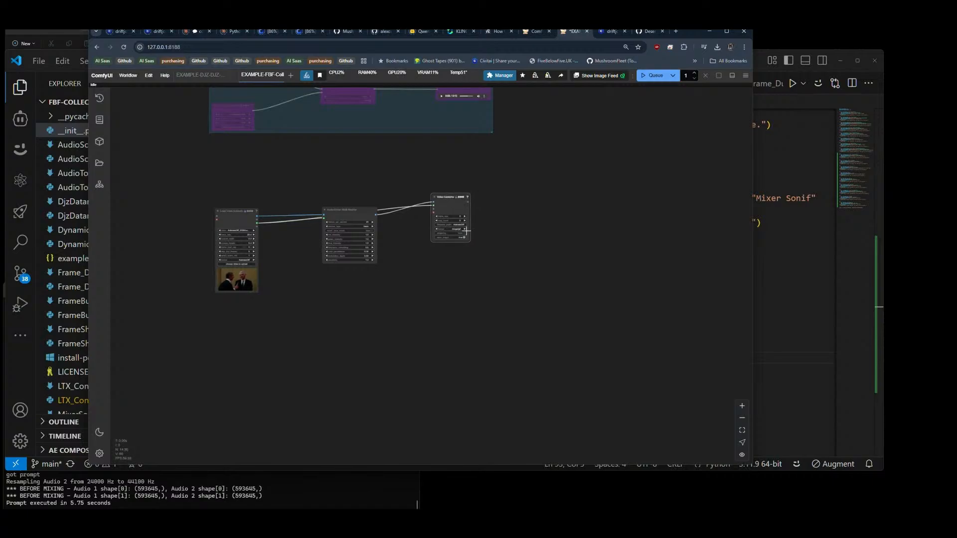
pyautogui.moveTo(468, 239); pyautogui.dragTo(504, 292)
pyautogui.moveTo(469, 203)
pyautogui.mouseDown()
pyautogui.moveTo(451, 203)
pyautogui.moveTo(450, 220)
pyautogui.moveTo(450, 207)
pyautogui.mouseUp()
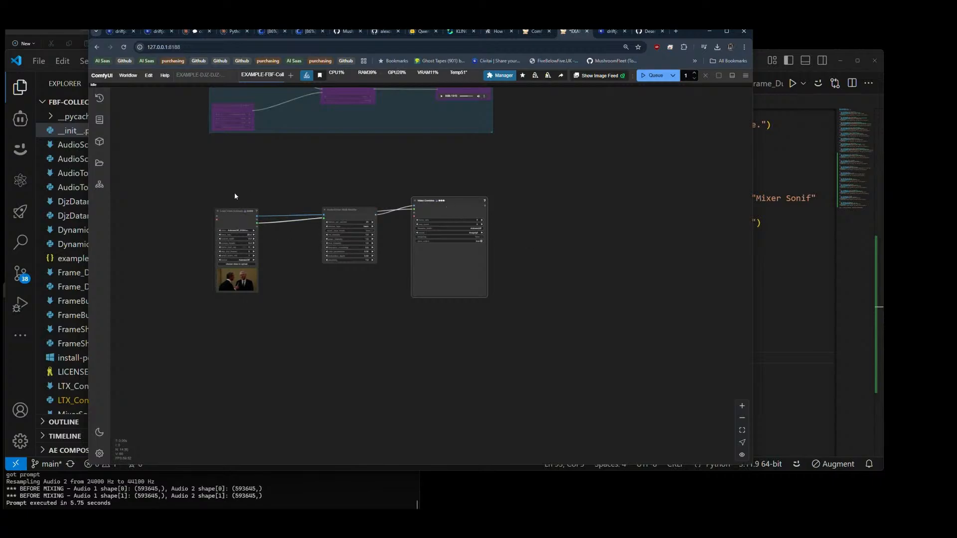
# Step: Queue the workflow to test the Audio-Driven RGB Modifier on the loaded video
pyautogui.scroll(5, 299, 237)
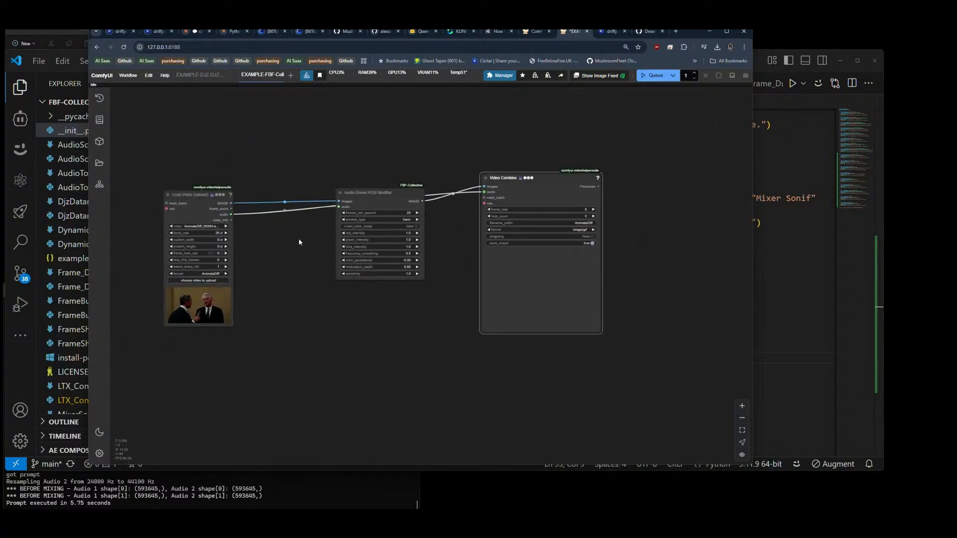
pyautogui.scroll(5, 427, 236)
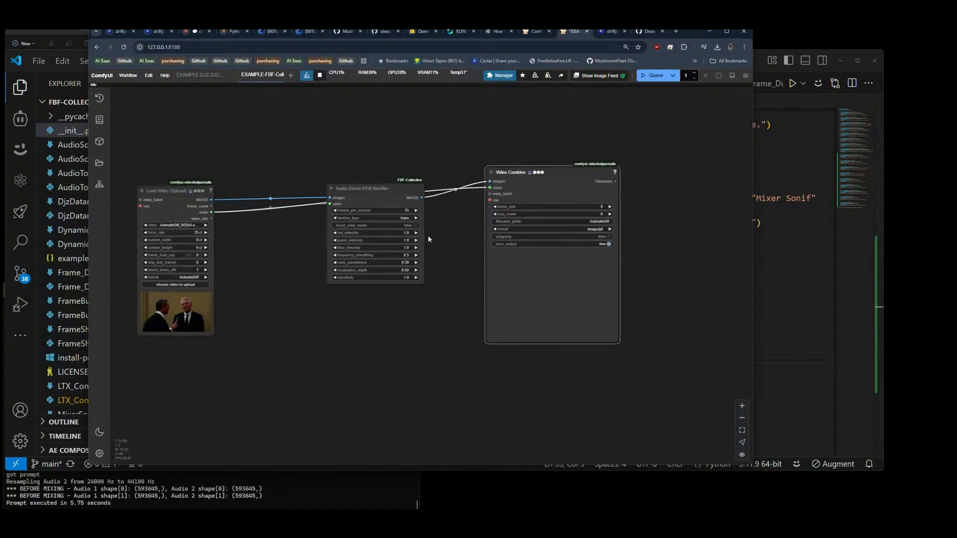
pyautogui.scroll(-4, 433, 212)
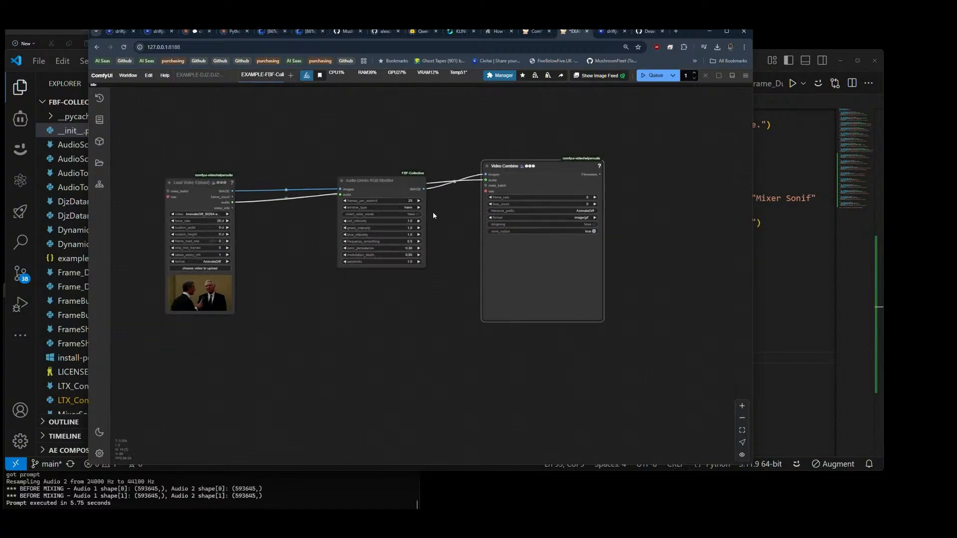
pyautogui.click(653, 76)
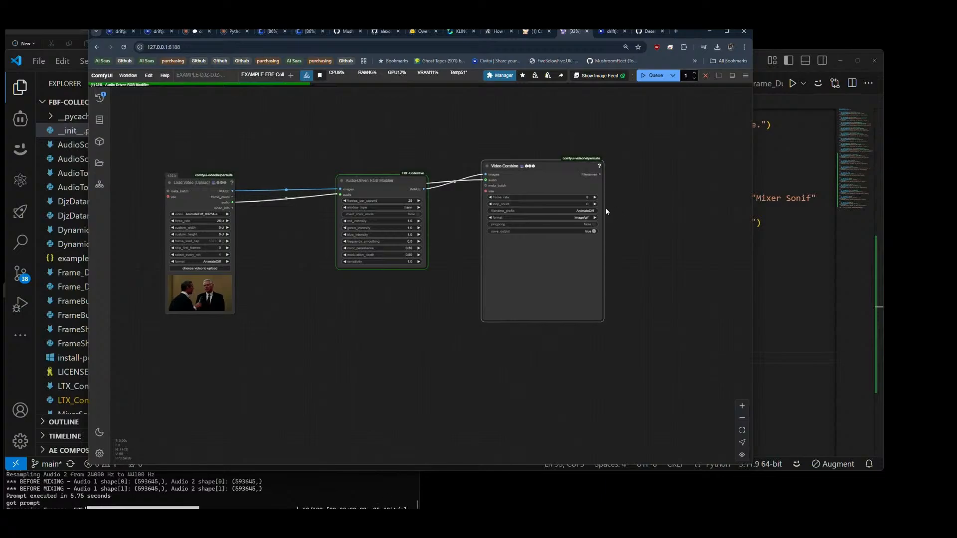
# Step: Set the Video Combine format to video/h264-mp4 and its frame_rate to 25, and queue the workflow again
pyautogui.click(584, 217)
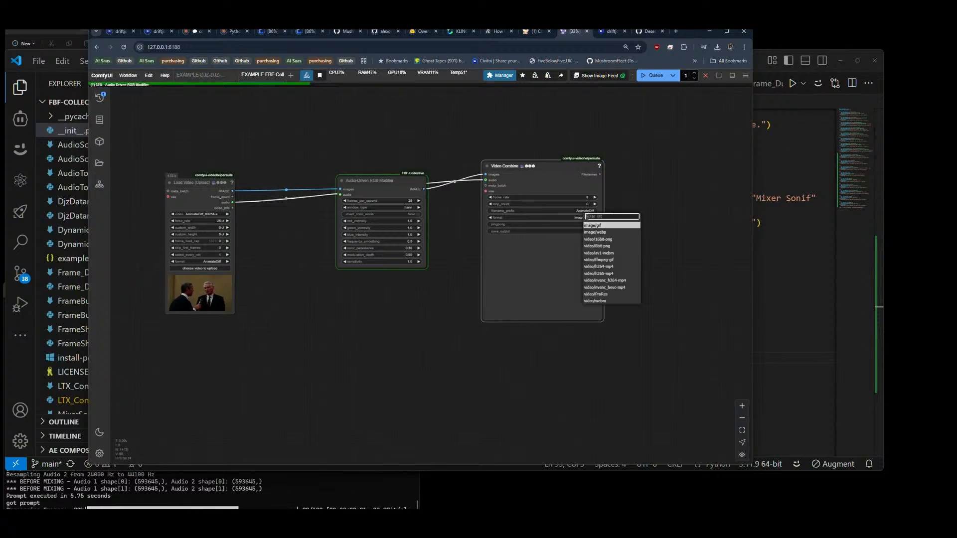
pyautogui.click(612, 268)
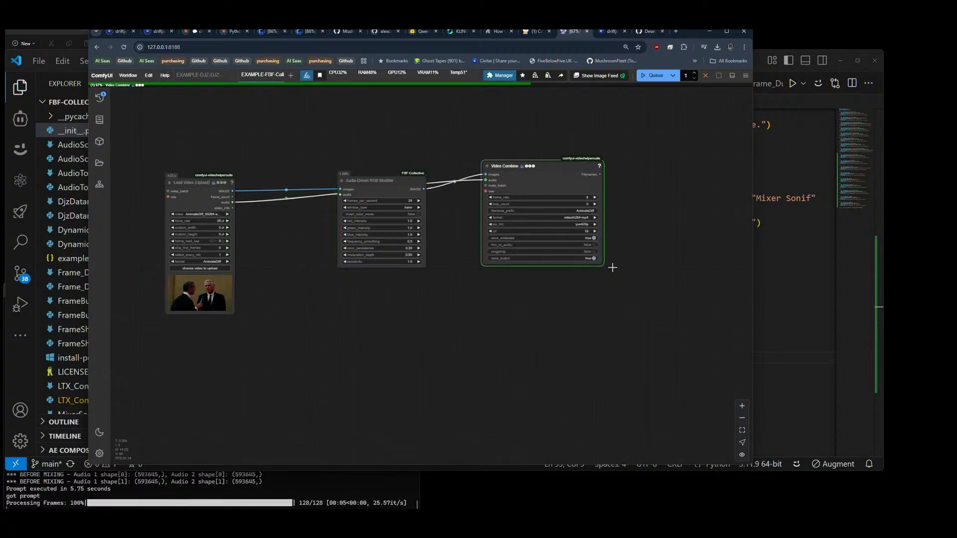
pyautogui.click(587, 198)
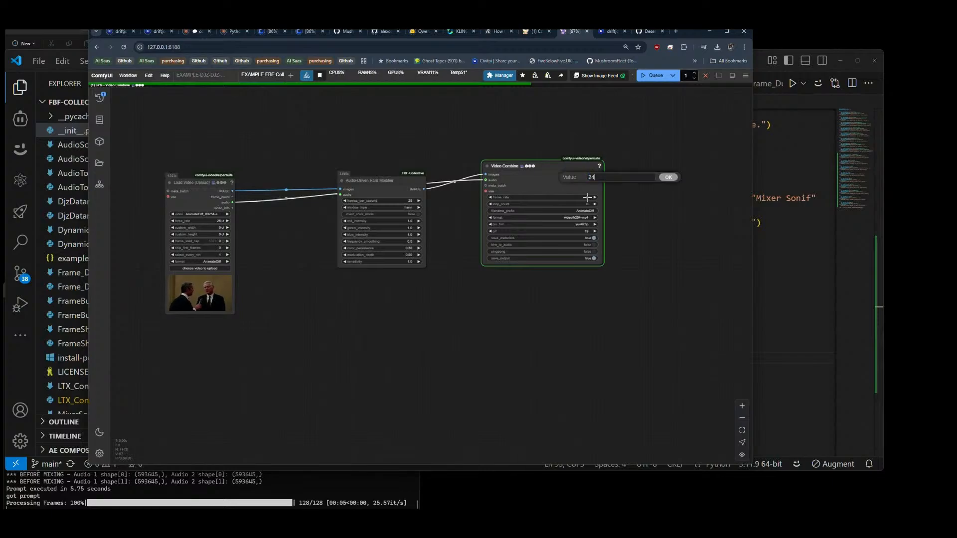
pyautogui.write('2')
pyautogui.press('Return')
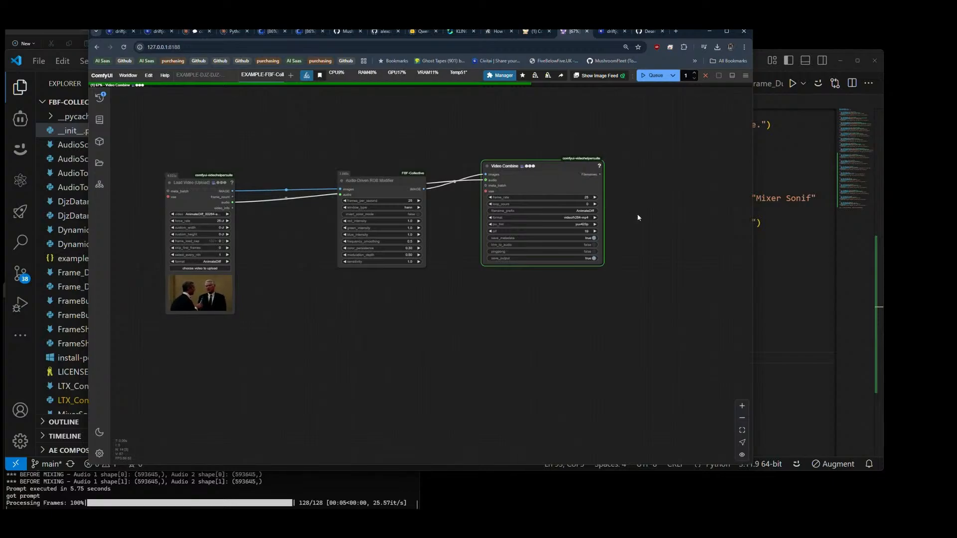
pyautogui.click(655, 76)
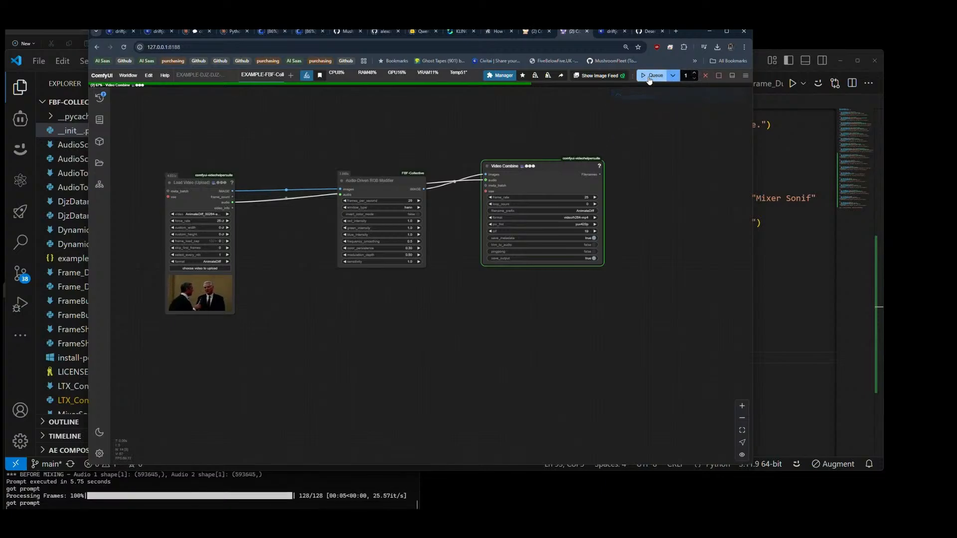
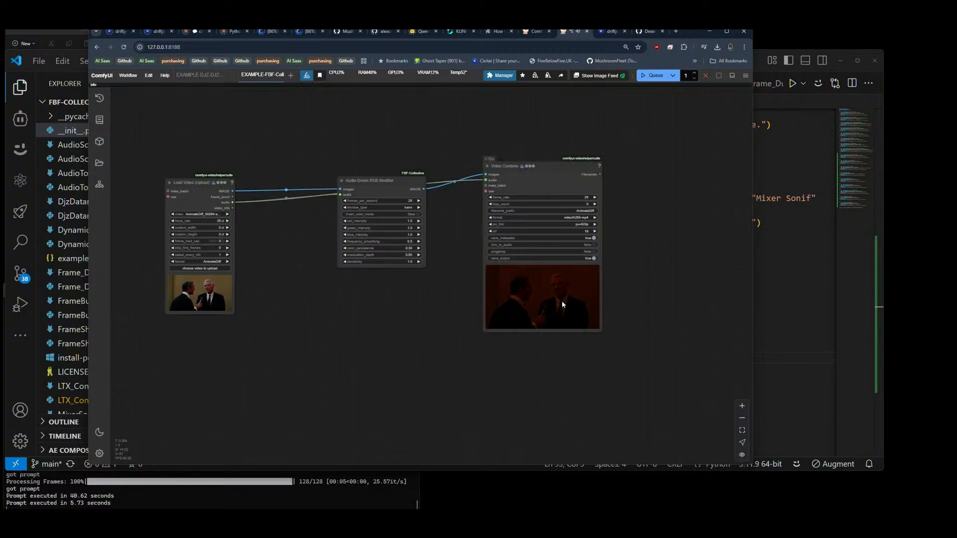
# Step: Reposition the Load Video and Video Combine nodes so they sit higher, on either side of the Audio-Driven RGB Modifier node
pyautogui.scroll(10, 538, 313)
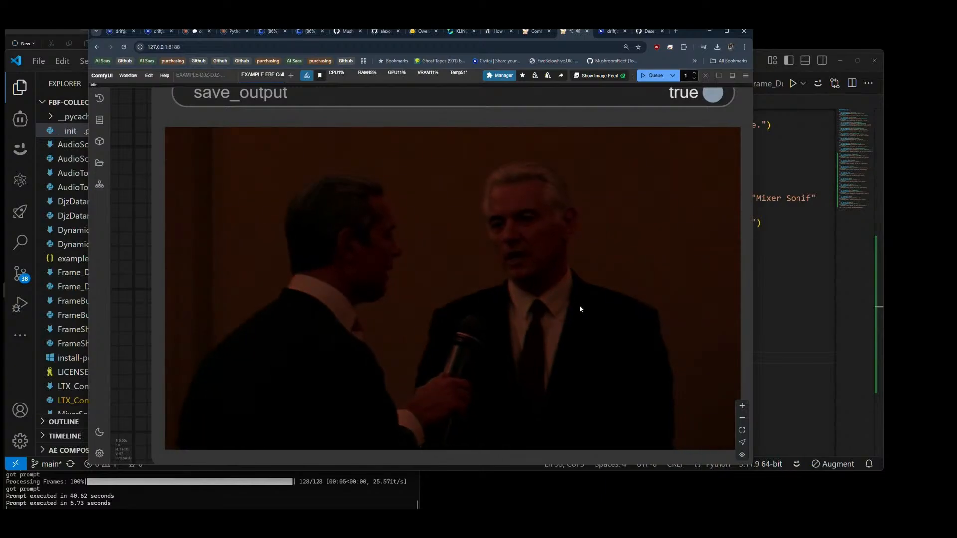
pyautogui.scroll(-5, 579, 305)
pyautogui.scroll(-5, 335, 350)
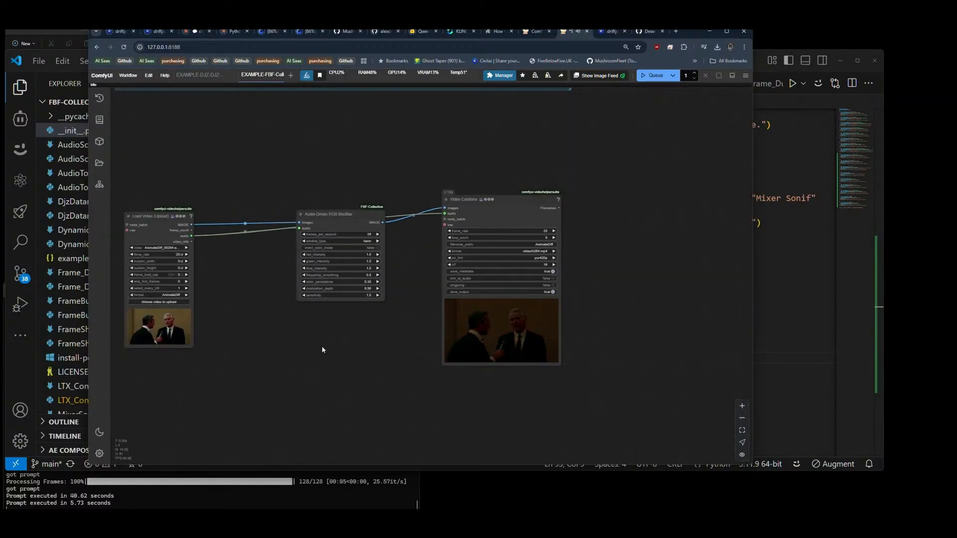
pyautogui.moveTo(323, 348); pyautogui.dragTo(348, 342)
pyautogui.click(187, 214)
pyautogui.moveTo(188, 213); pyautogui.dragTo(185, 189)
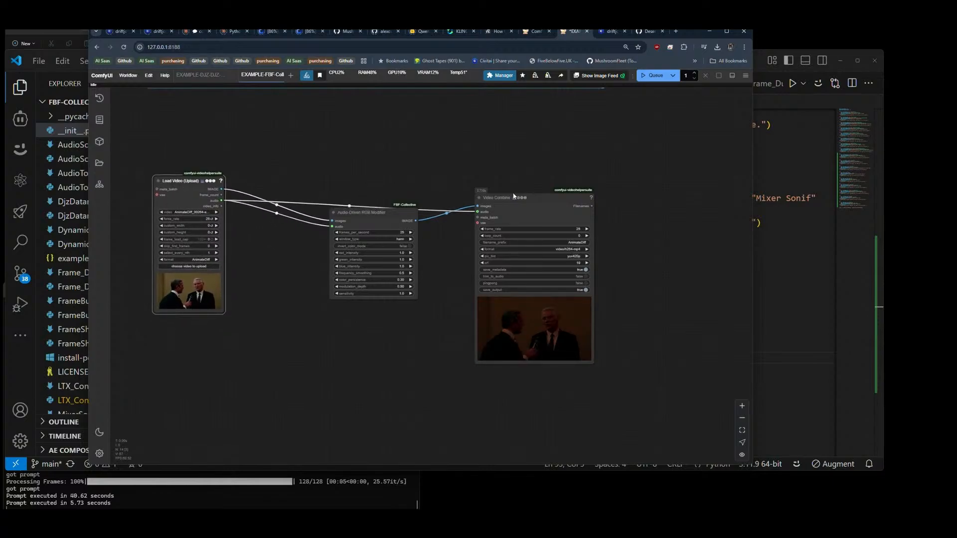
pyautogui.moveTo(531, 205); pyautogui.dragTo(532, 193)
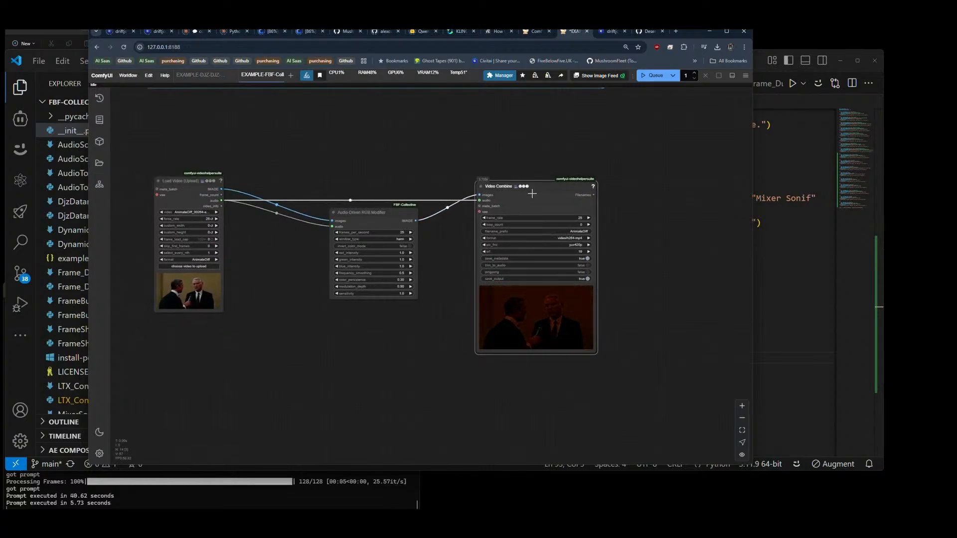
# Step: Group the Load Video, Audio-Driven RGB Modifier and Video Combine nodes and title the group "Audio Driven RGB Modifier"
pyautogui.scroll(-5, 455, 169)
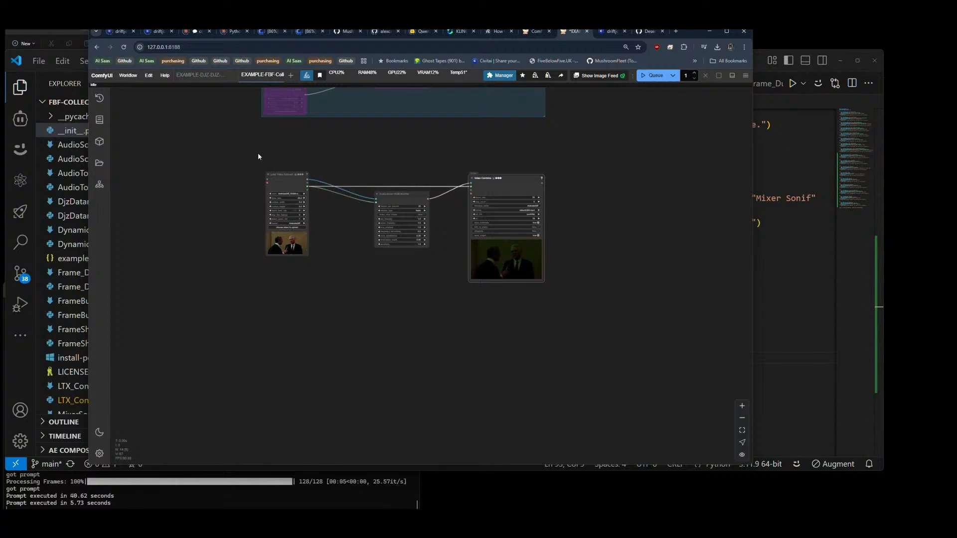
pyautogui.moveTo(241, 145); pyautogui.dragTo(578, 313)
pyautogui.hotkey('ctrl', 'g')
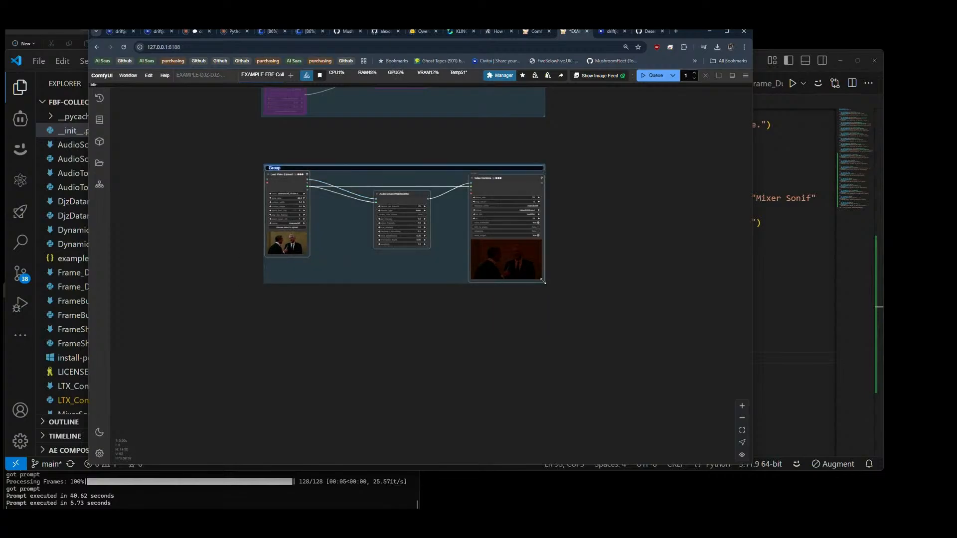
pyautogui.write('Audio')
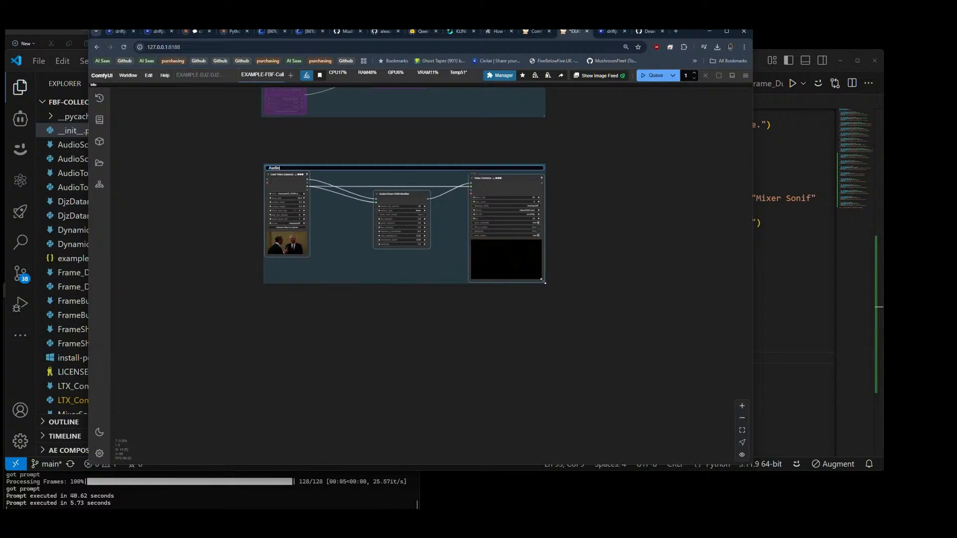
pyautogui.write(' Driven')
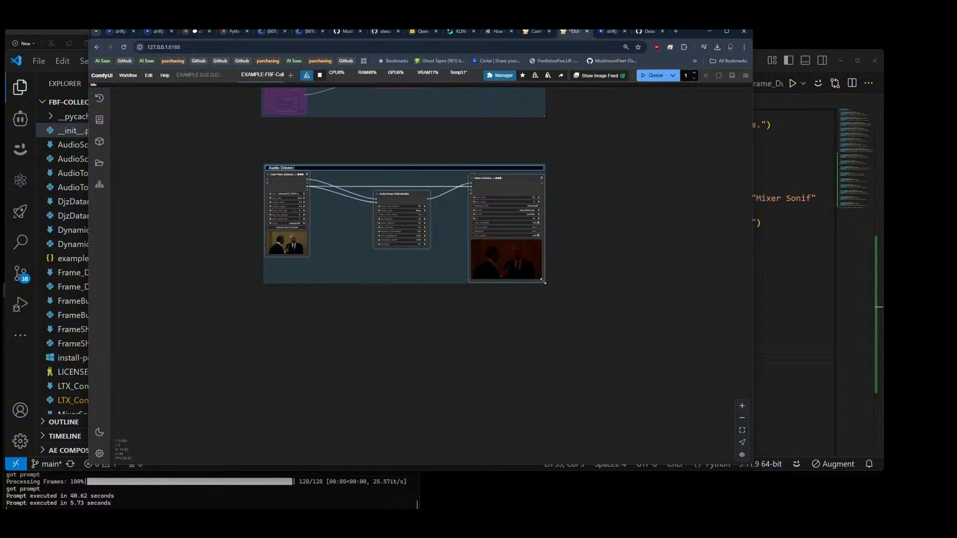
pyautogui.write(' RGB Mdo')
pyautogui.press('BackSpace')
pyautogui.press('BackSpace')
pyautogui.write('o')
pyautogui.press('Return')
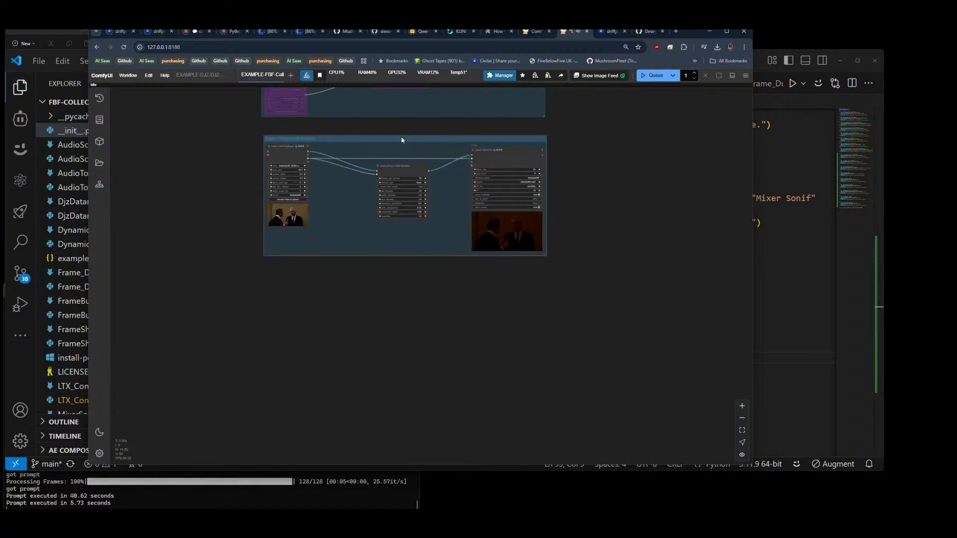
# Step: Place the Audio Driven RGB Modifier group beside the group with the character image and bypass it through Fast Groups Bypasser
pyautogui.scroll(-5, 378, 229)
pyautogui.moveTo(377, 228); pyautogui.dragTo(421, 160)
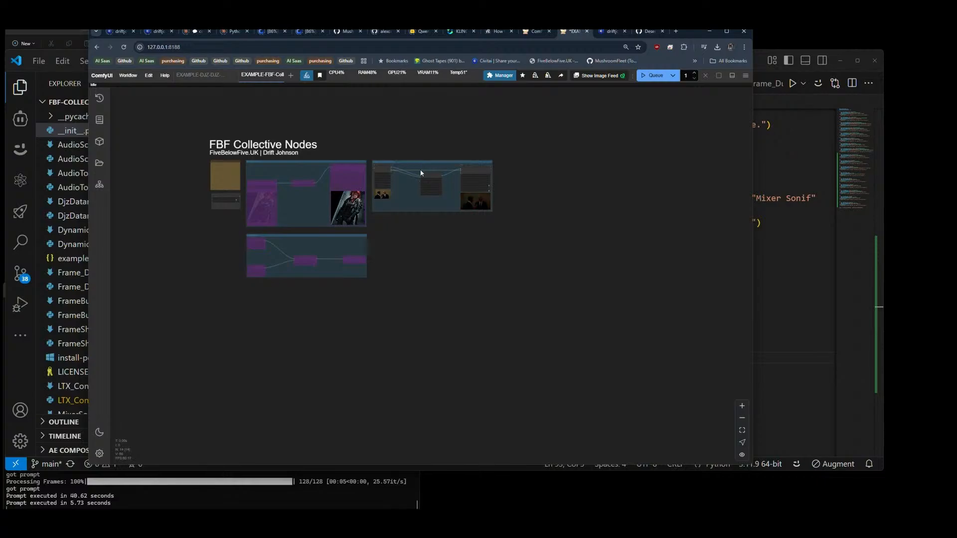
pyautogui.scroll(10, 241, 209)
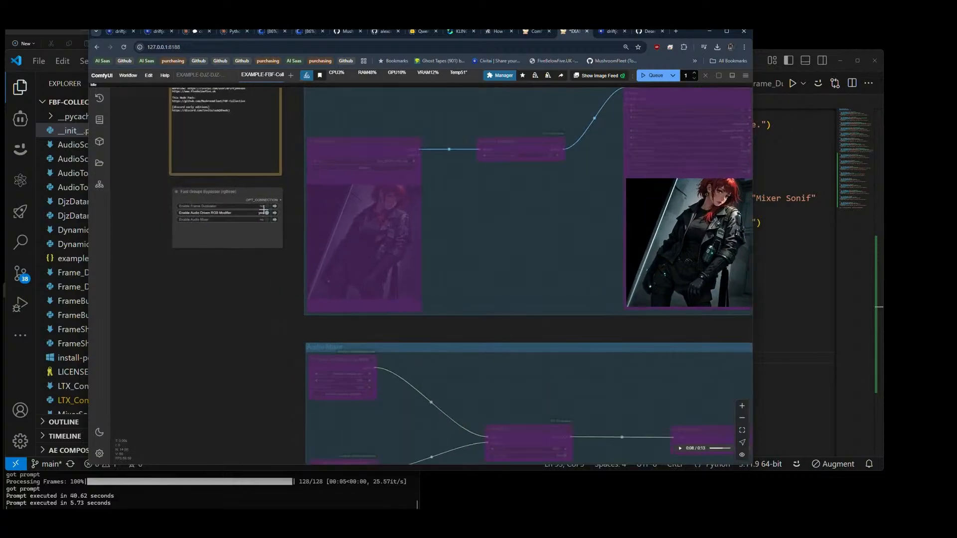
pyautogui.click(266, 214)
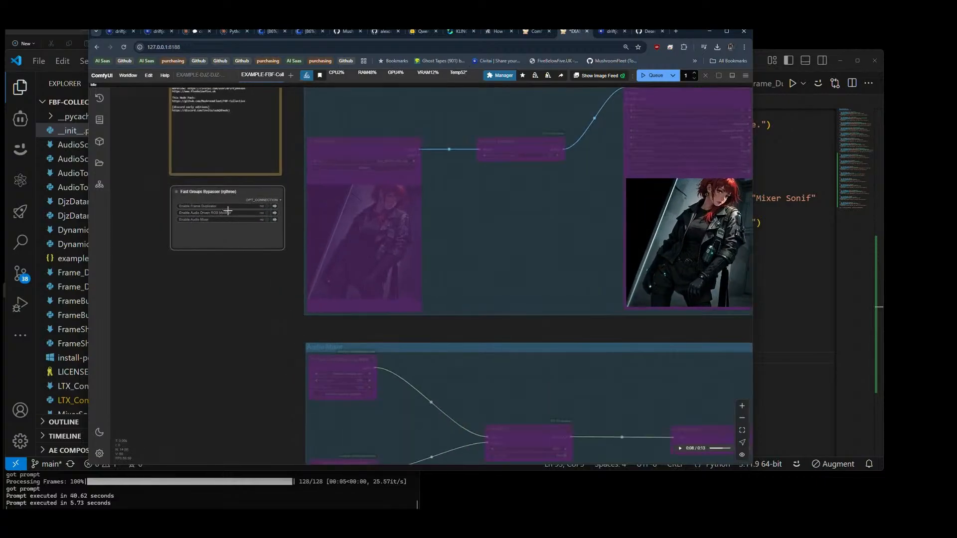
# Step: Check the next node registered in __init__.py in VS Code, and search the ComfyUI node list for "rgb z"
pyautogui.click(756, 61)
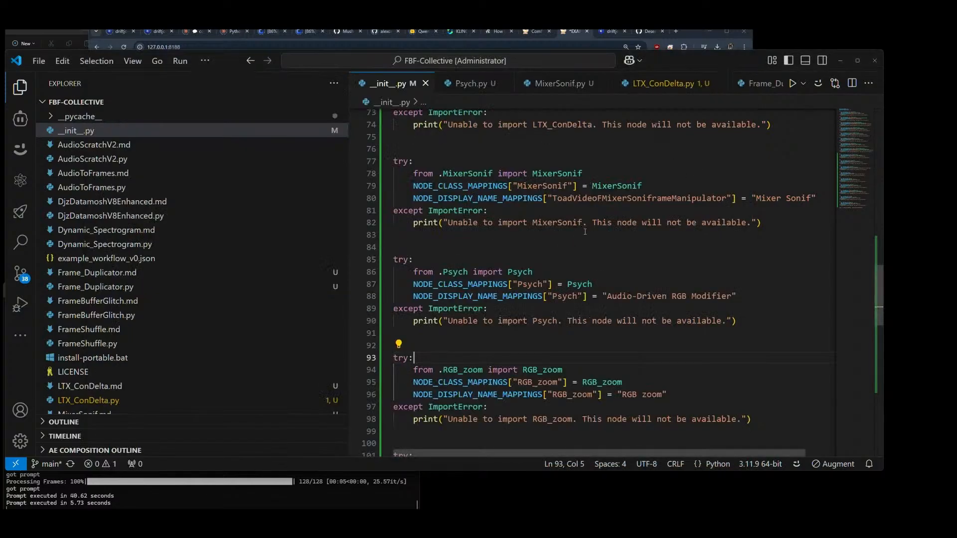
pyautogui.scroll(-3, 585, 232)
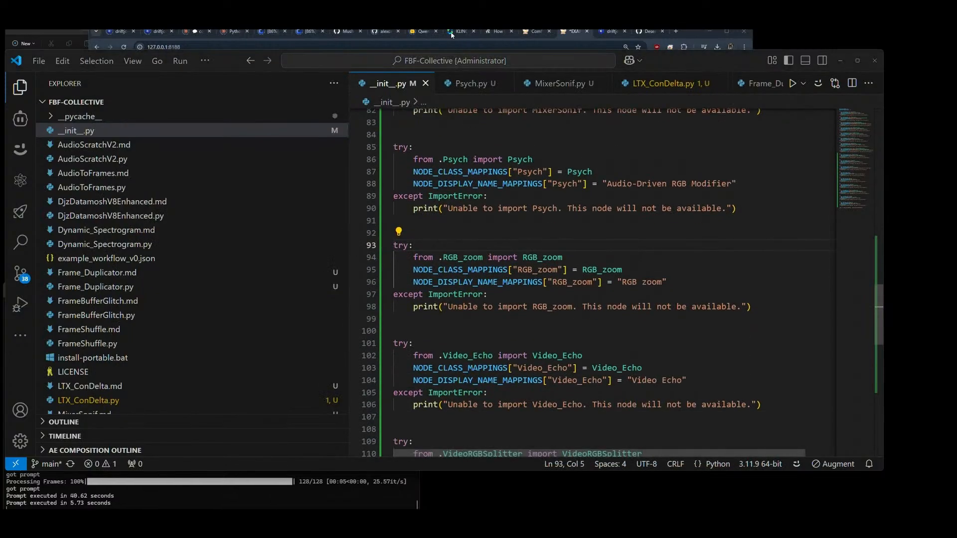
pyautogui.click(689, 32)
pyautogui.scroll(-8, 139, 274)
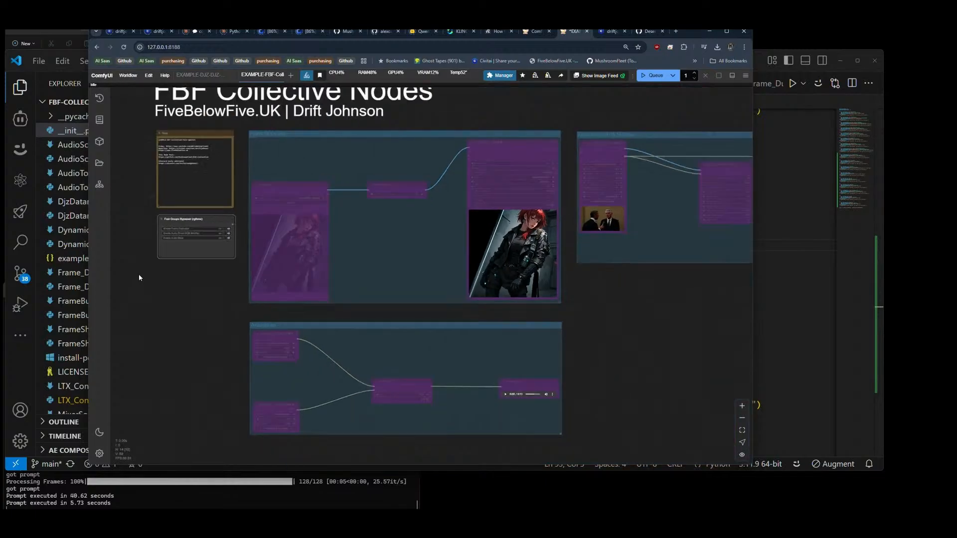
pyautogui.doubleClick(398, 306)
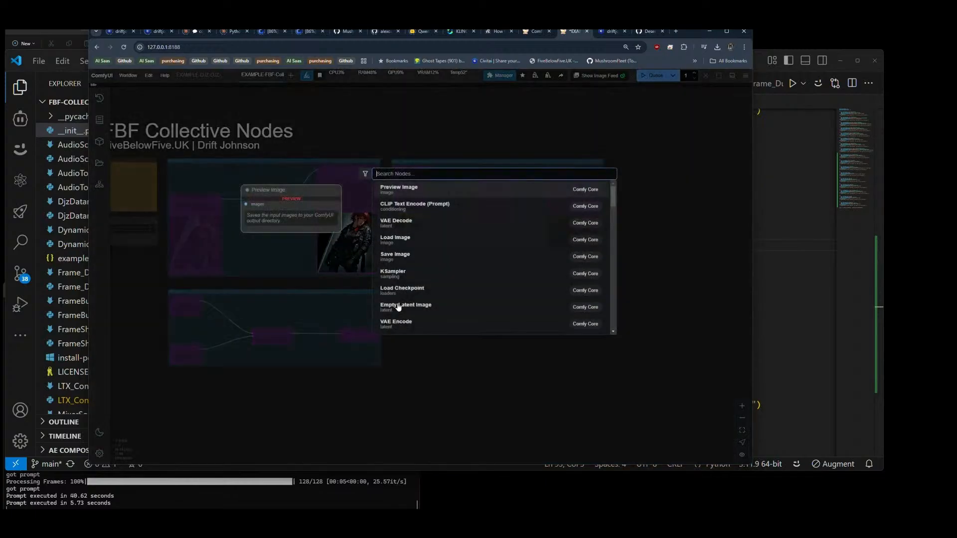
pyautogui.write('rgb')
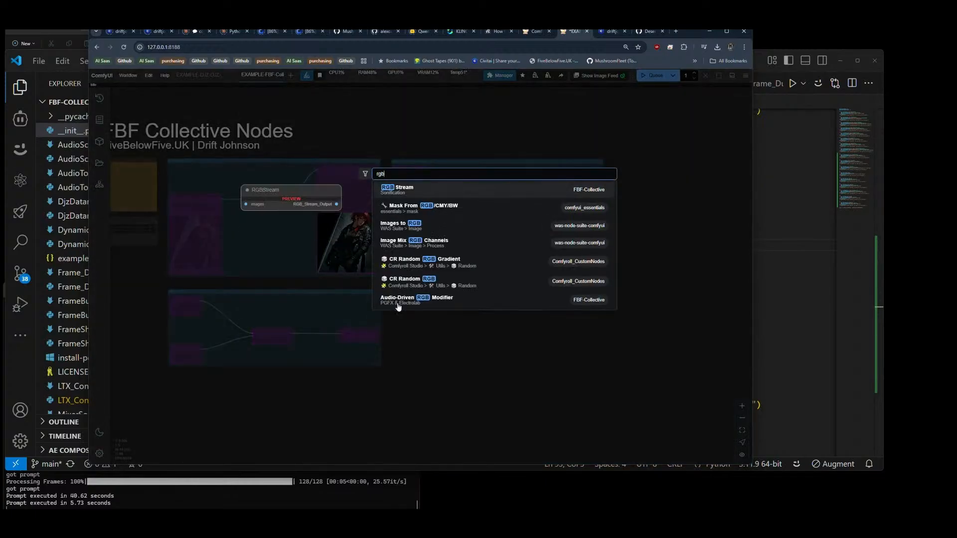
pyautogui.write(' t')
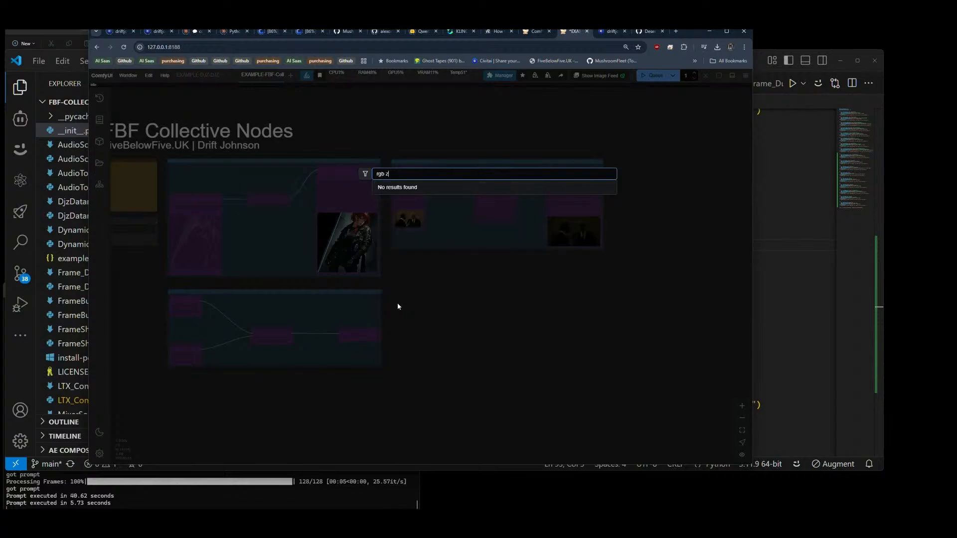
pyautogui.click(397, 306)
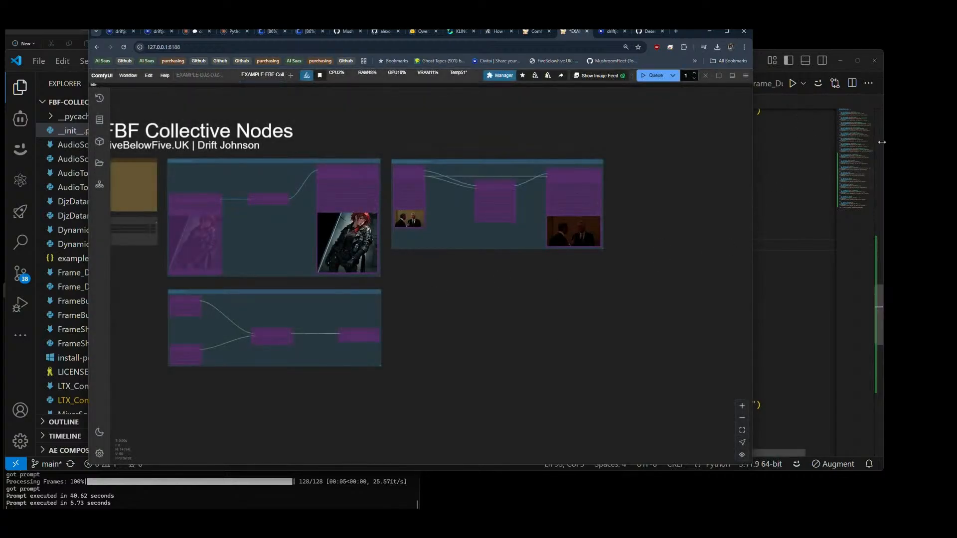
# Step: Switch to VS Code, open RGB_zoom.py and rename its class to RGB_zoom to match the import in __init__.py
pyautogui.click(882, 313)
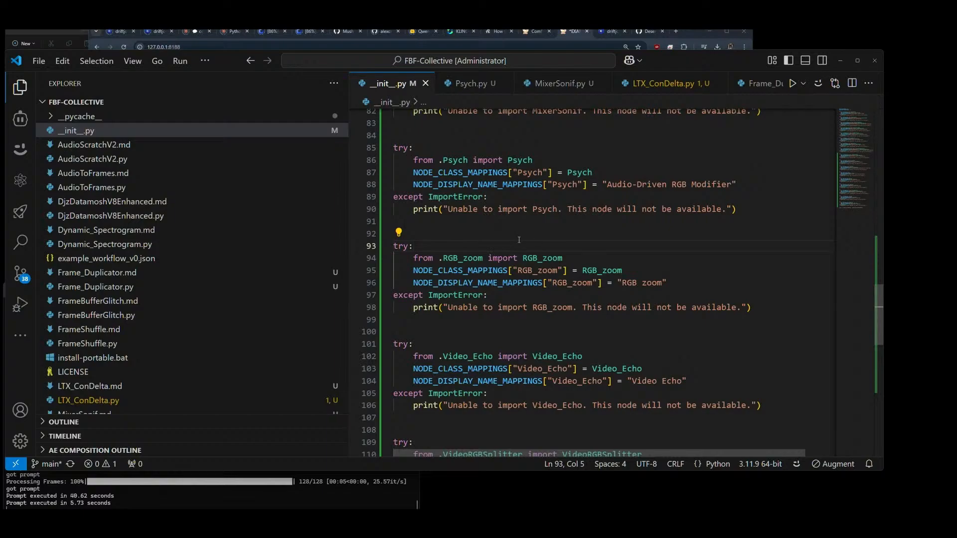
pyautogui.doubleClick(444, 258)
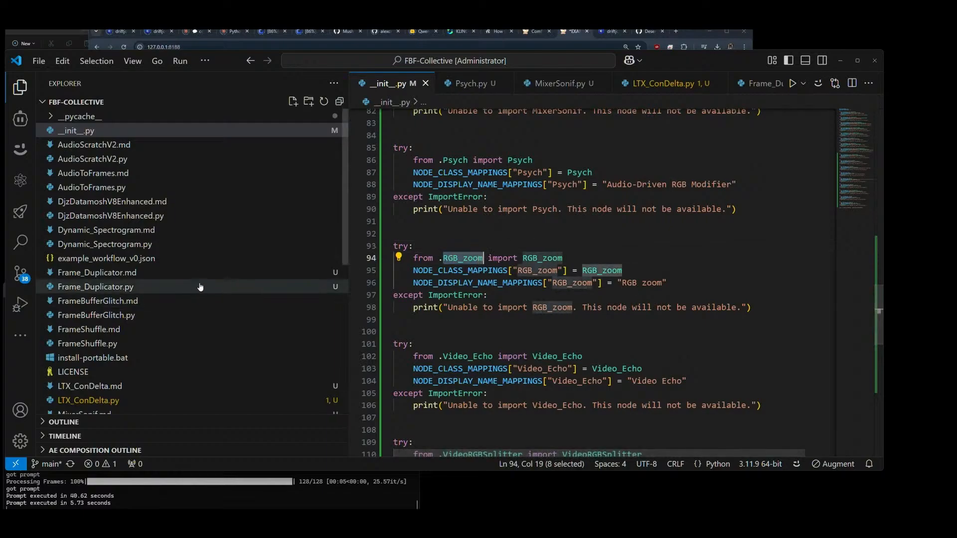
pyautogui.scroll(-5, 206, 294)
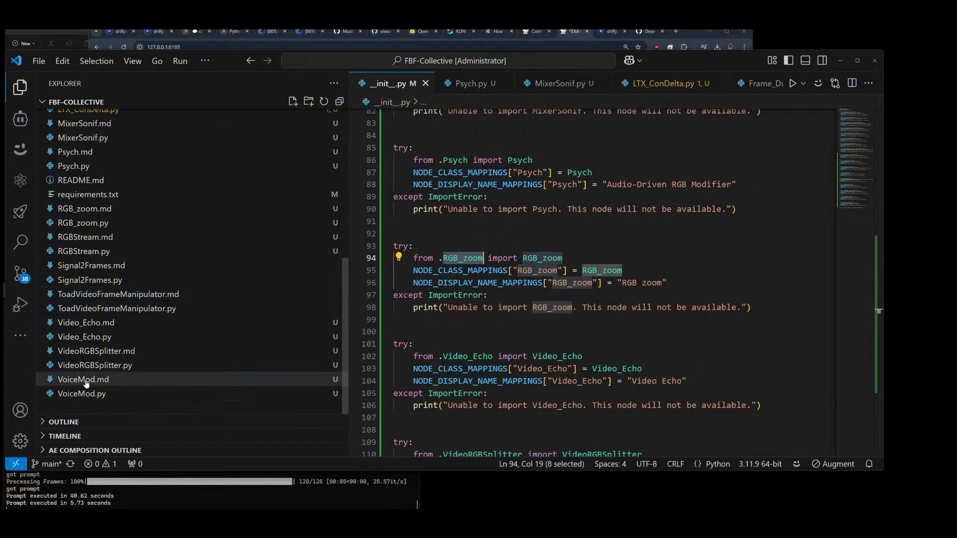
pyautogui.click(65, 222)
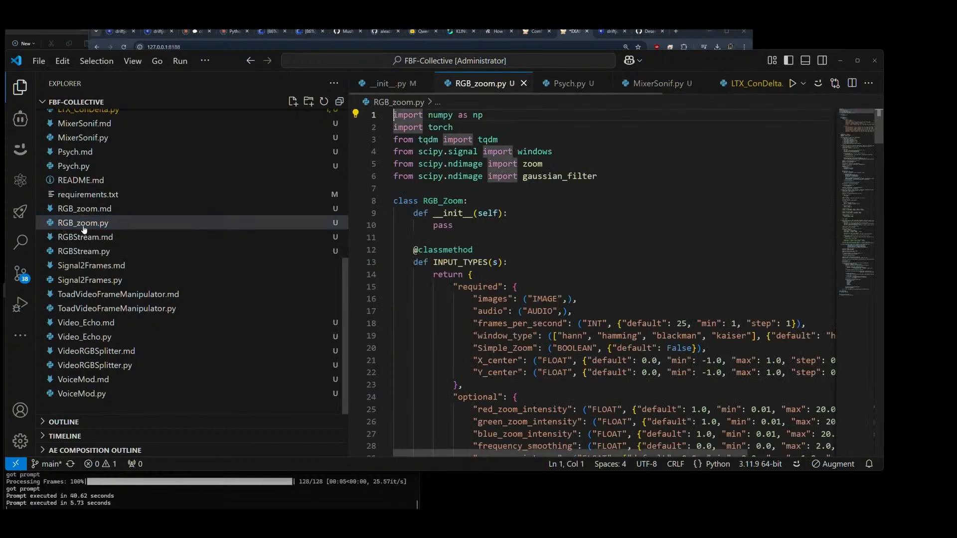
pyautogui.moveTo(447, 201); pyautogui.dragTo(443, 201)
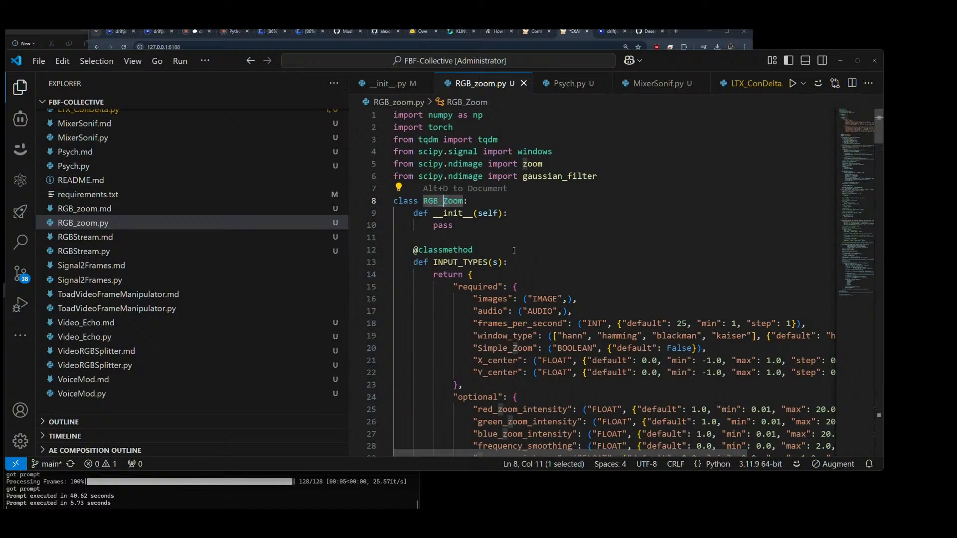
pyautogui.write('z')
# Step: Change RGB_Zoom to RGB_zoom in the node class mapping and the display name key of RGB_zoom.py, and save the file
pyautogui.scroll(-10, 514, 250)
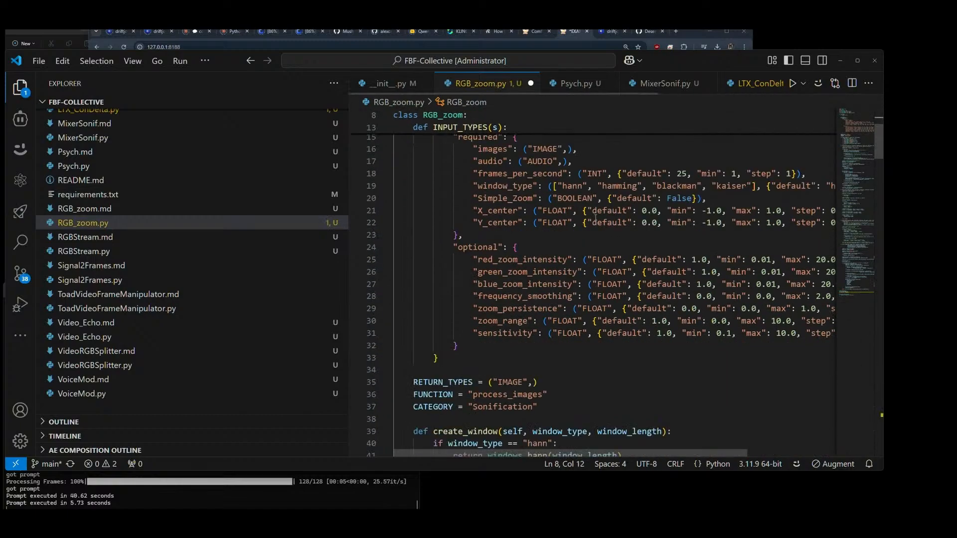
pyautogui.moveTo(879, 167); pyautogui.dragTo(885, 418)
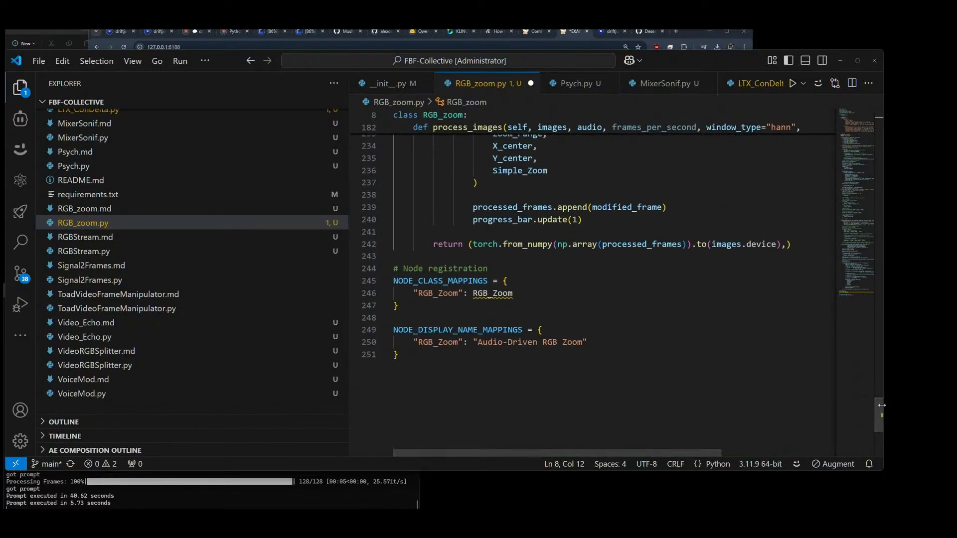
pyautogui.moveTo(443, 294); pyautogui.dragTo(438, 294)
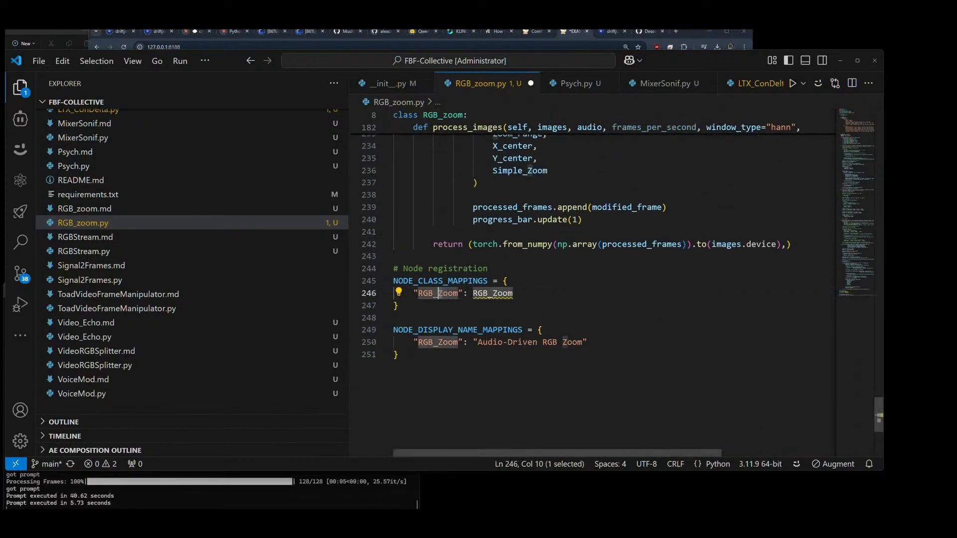
pyautogui.write('z')
pyautogui.moveTo(497, 294); pyautogui.dragTo(492, 294)
pyautogui.write('z')
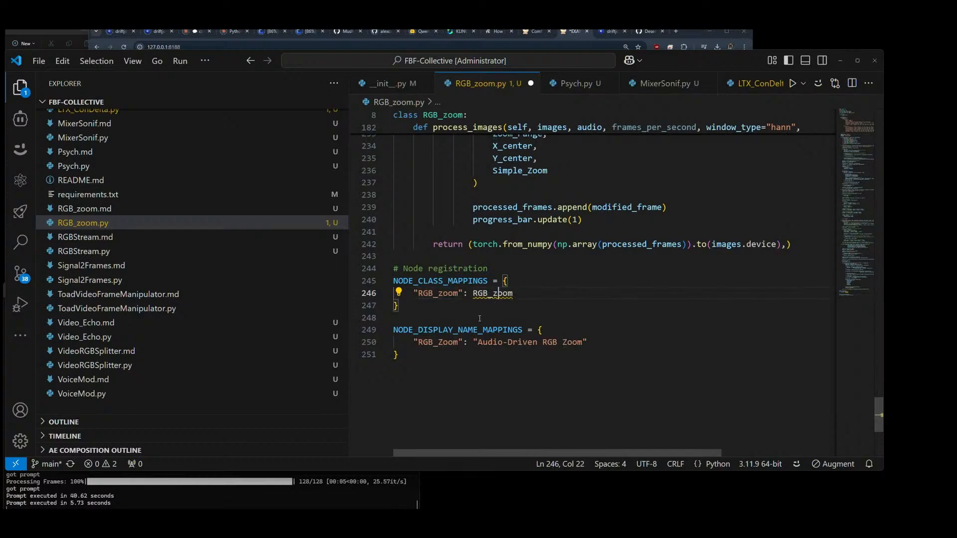
pyautogui.moveTo(443, 343); pyautogui.dragTo(438, 343)
pyautogui.write('z')
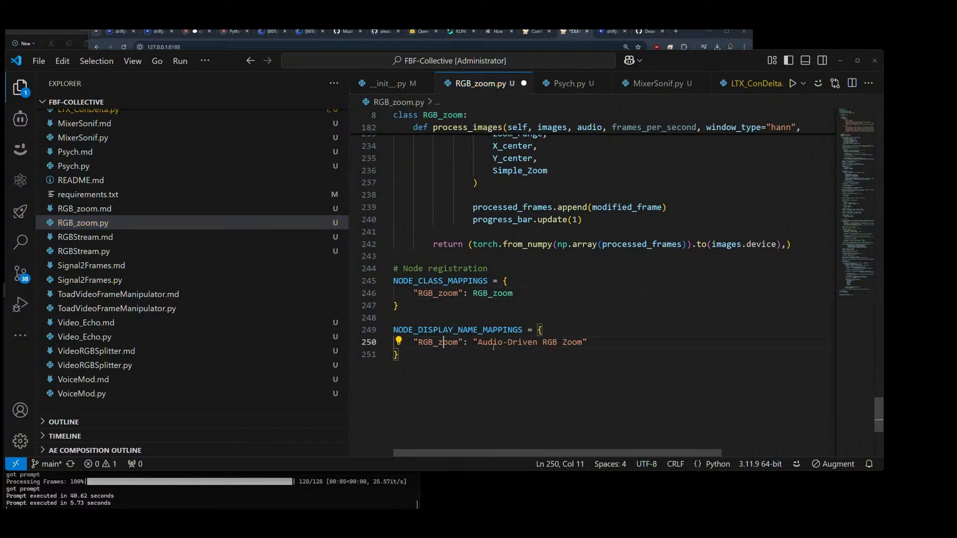
pyautogui.click(566, 343)
pyautogui.click(619, 342)
pyautogui.hotkey('ctrl', 's')
# Step: Close all open files except __init__.py
pyautogui.click(523, 83)
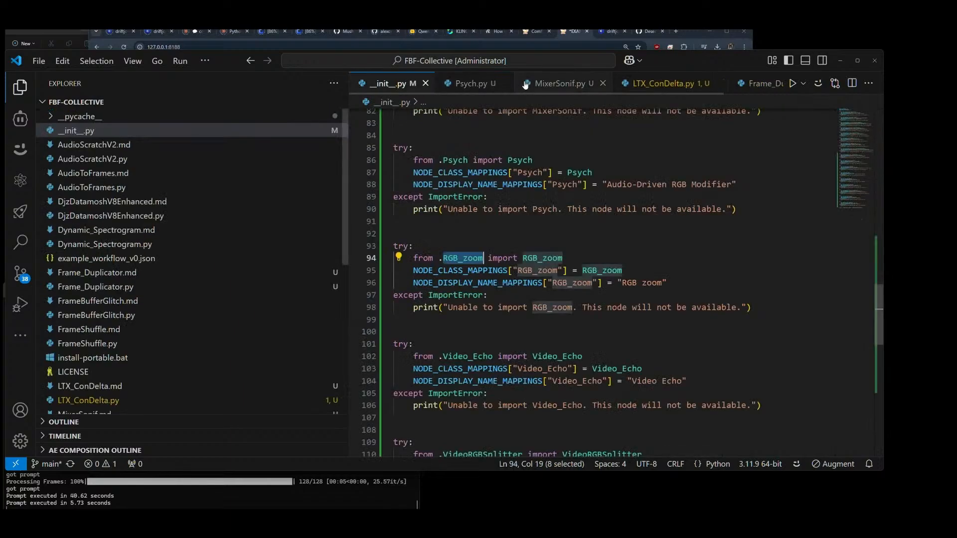
pyautogui.click(493, 85)
pyautogui.click(503, 83)
pyautogui.click(523, 83)
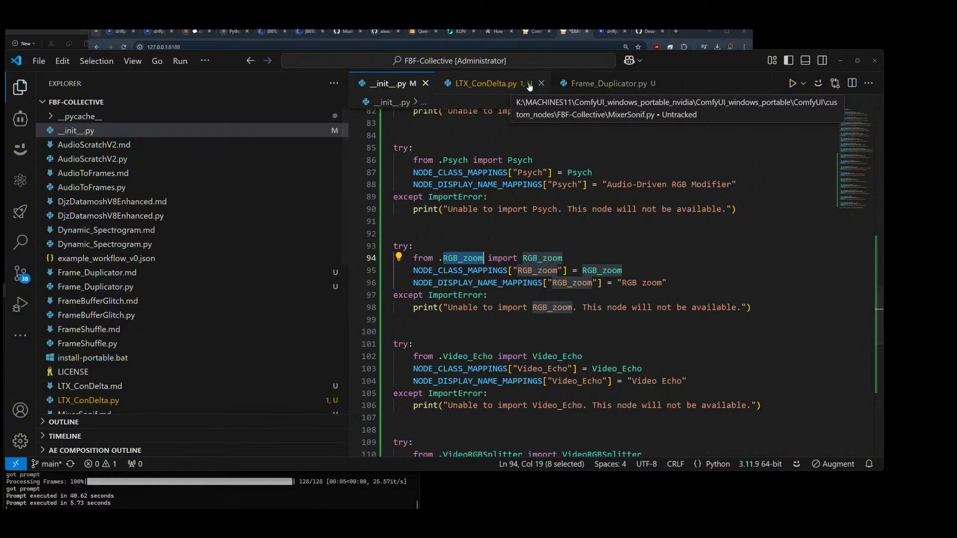
pyautogui.click(549, 84)
pyautogui.click(548, 83)
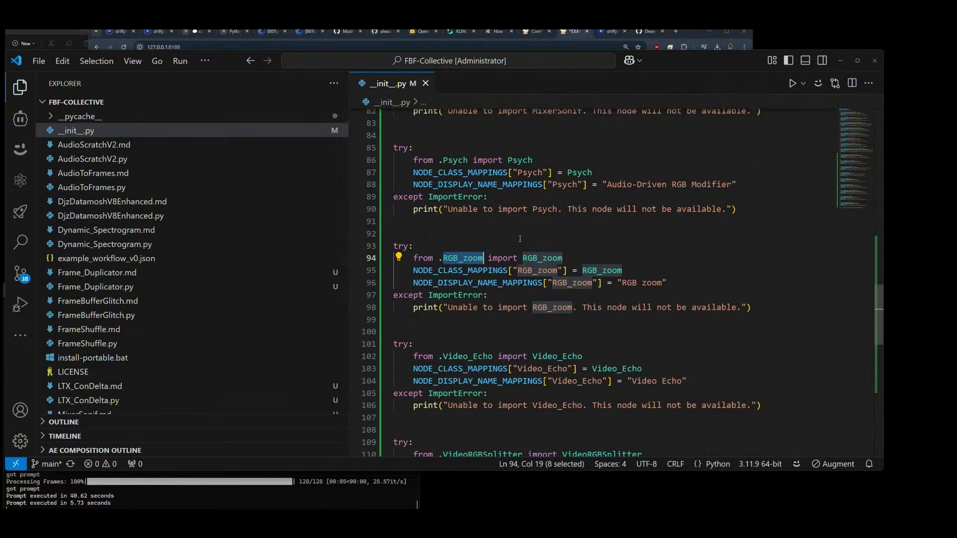
# Step: Switch to ComfyUI and search the node list for "video echo", closing the search without adding a node
pyautogui.click(573, 38)
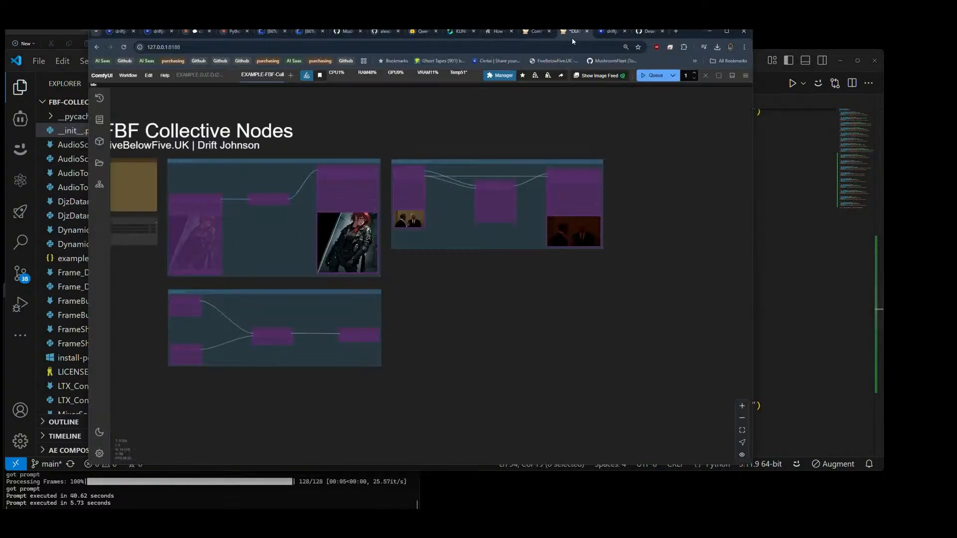
pyautogui.doubleClick(407, 294)
pyautogui.write('video')
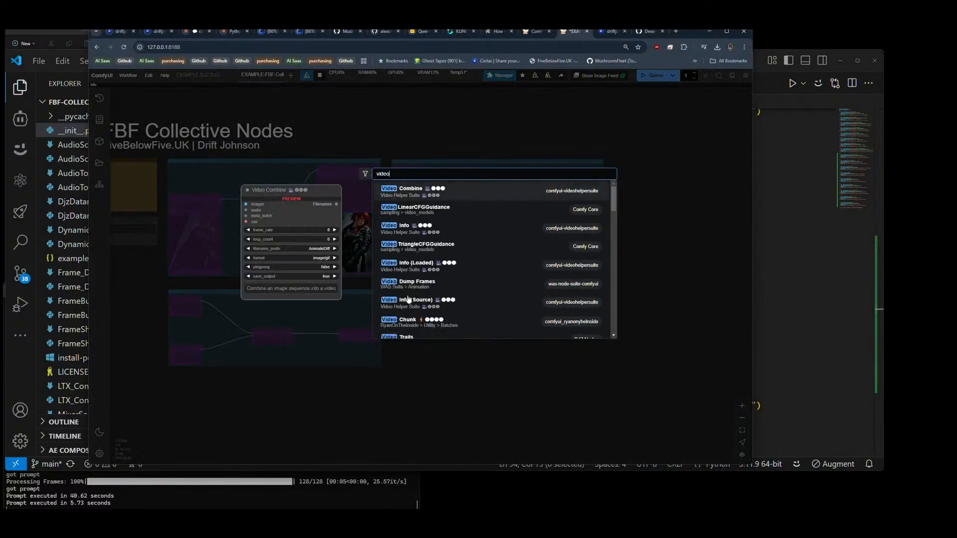
pyautogui.write(' ec')
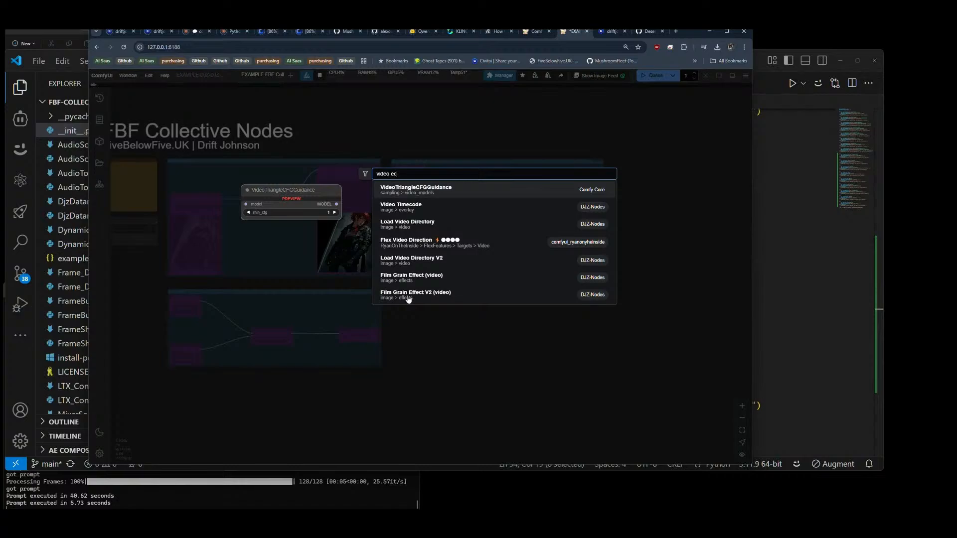
pyautogui.write('ho')
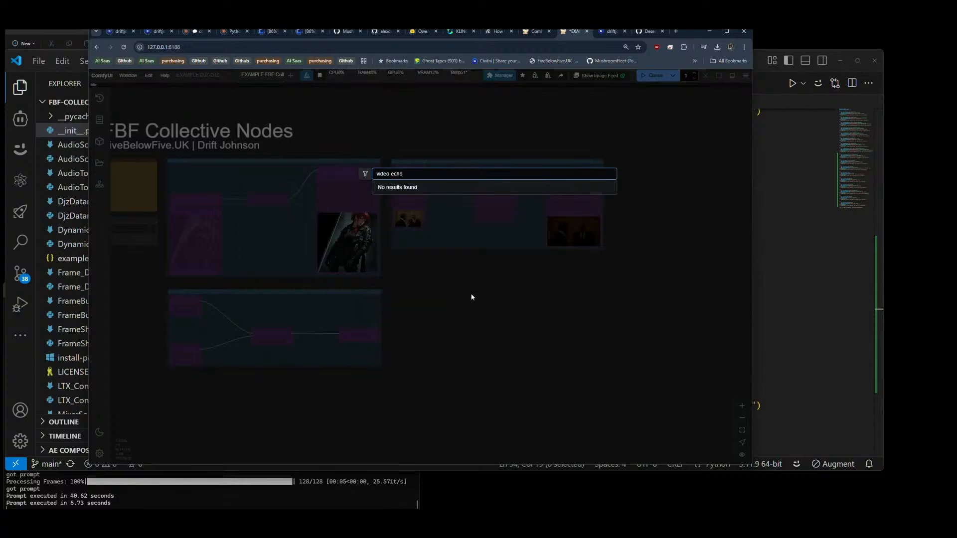
pyautogui.press('Escape')
# Step: Switch to VS Code and check the module, class and display names registered for Video_Echo in __init__.py
pyautogui.click(788, 226)
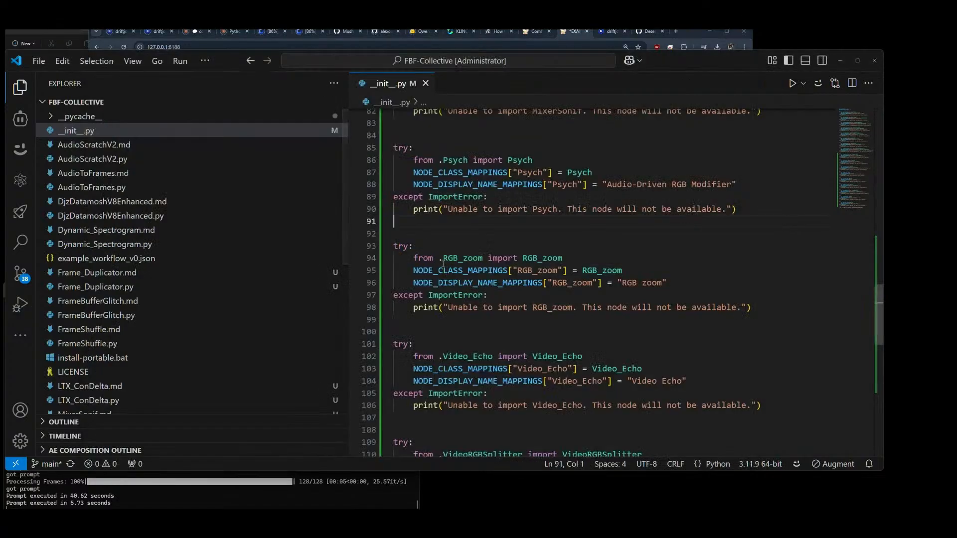
pyautogui.scroll(-3, 477, 304)
pyautogui.moveTo(446, 265); pyautogui.dragTo(493, 264)
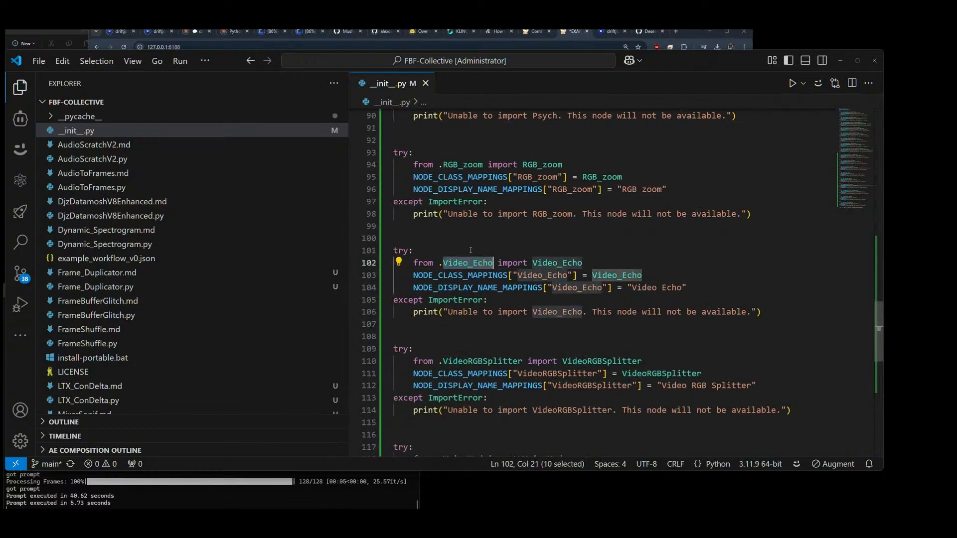
pyautogui.click(442, 263)
pyautogui.moveTo(444, 263); pyautogui.dragTo(493, 263)
pyautogui.moveTo(632, 288); pyautogui.dragTo(681, 290)
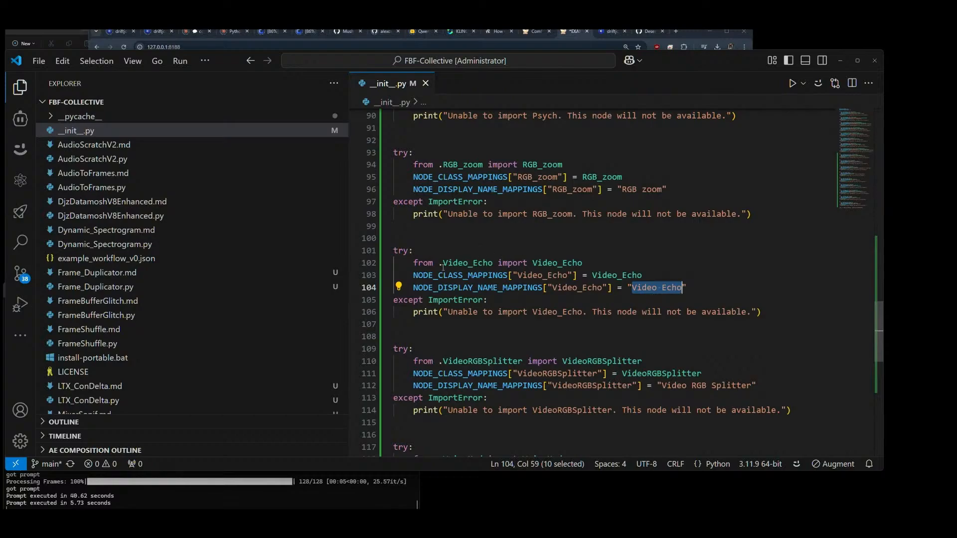
pyautogui.moveTo(443, 263); pyautogui.dragTo(493, 263)
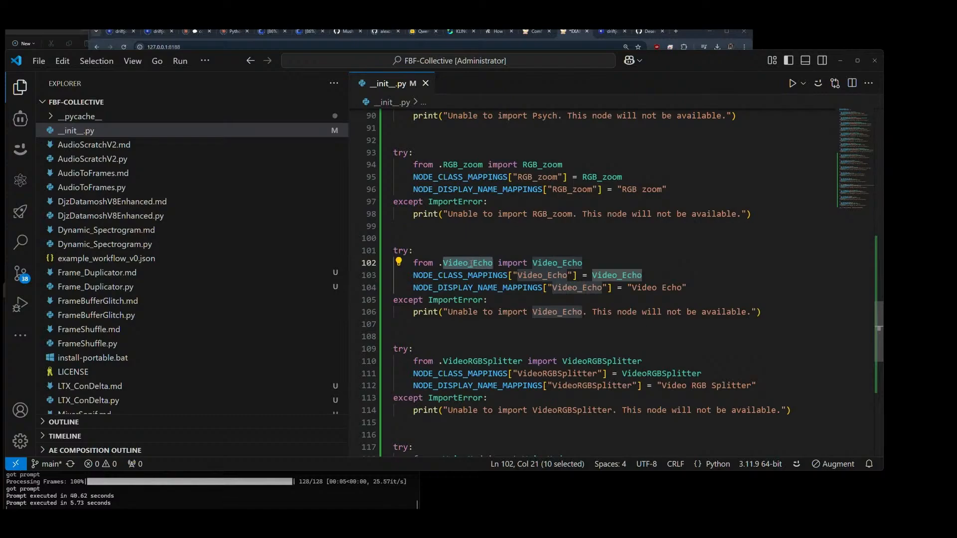
# Step: Open Video_Echo.py and rename its class to Video_Echo to match the import in __init__.py
pyautogui.scroll(-5, 172, 215)
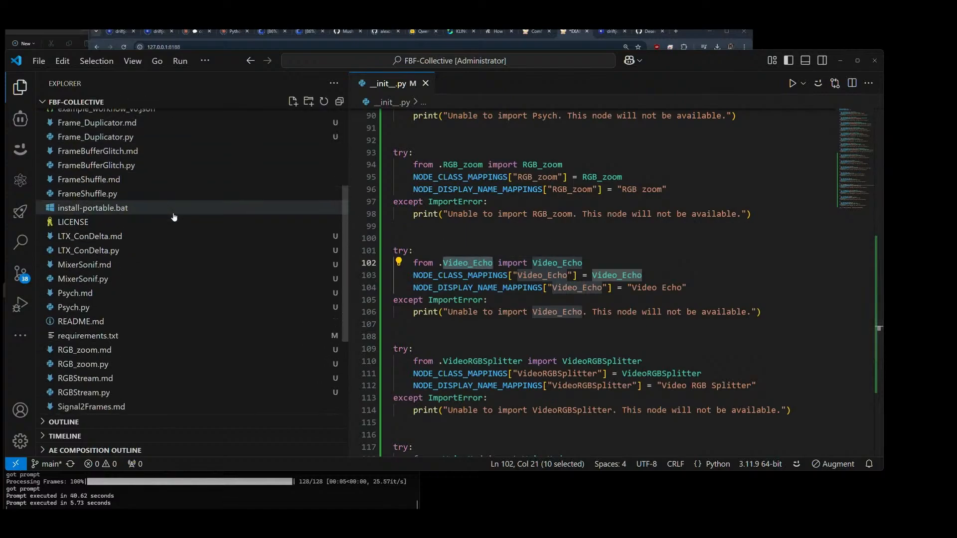
pyautogui.scroll(-5, 174, 217)
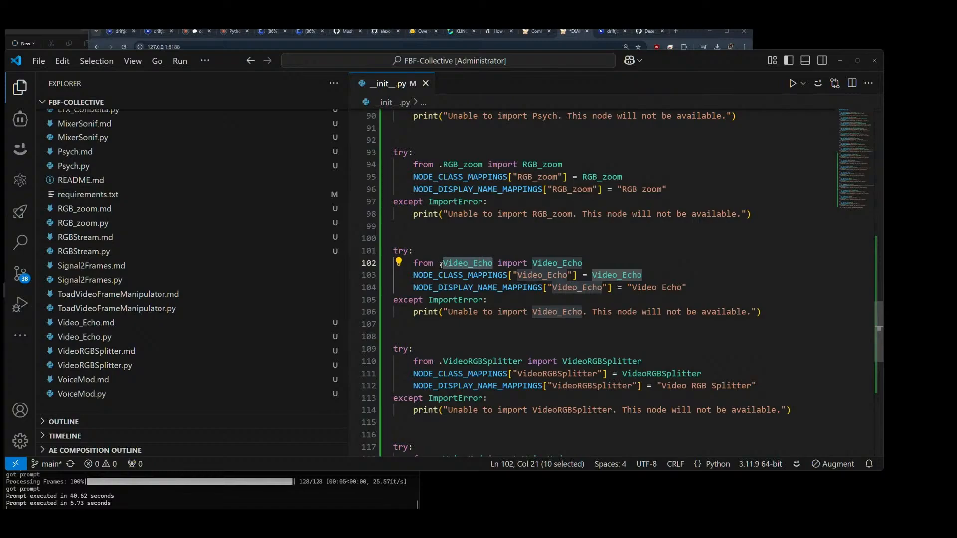
pyautogui.click(73, 344)
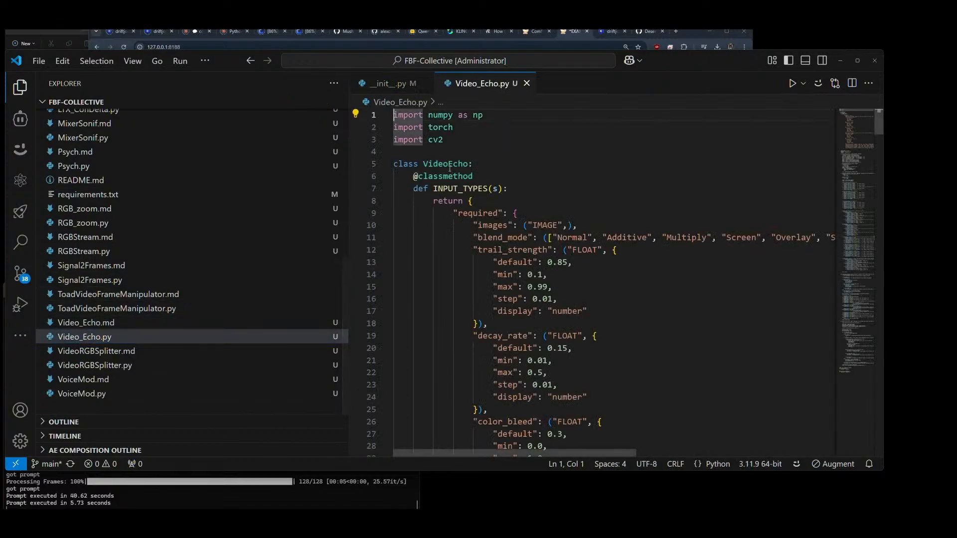
pyautogui.click(448, 164)
pyautogui.write('_')
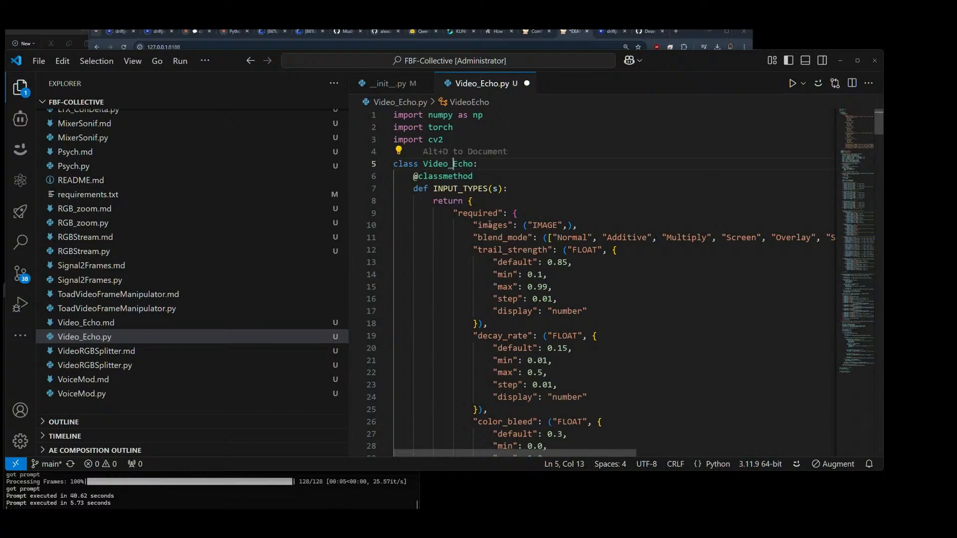
# Step: Change VideoEcho to Video_Echo in the node class mapping and the display name key of Video_Echo.py, and save the file
pyautogui.scroll(-10, 576, 221)
pyautogui.scroll(-6, 648, 204)
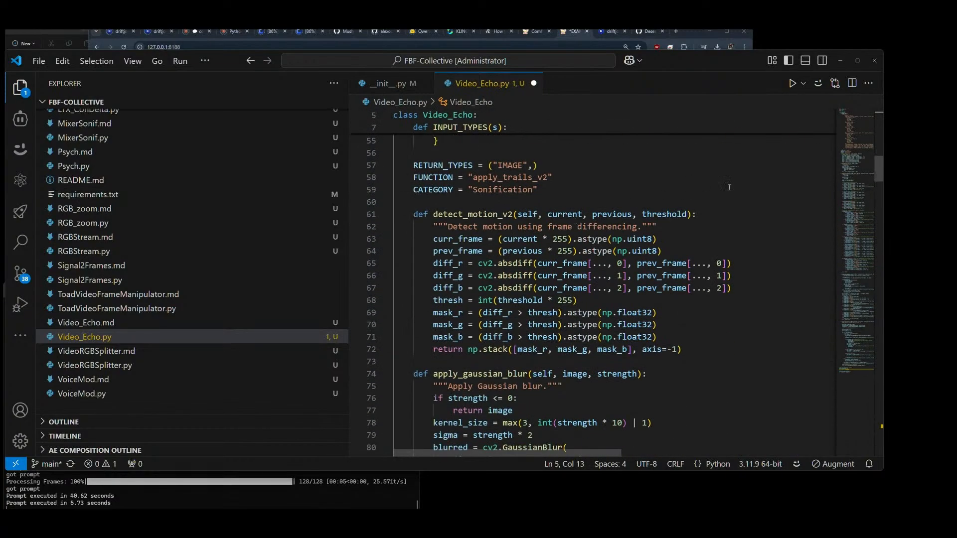
pyautogui.moveTo(871, 170); pyautogui.dragTo(878, 424)
pyautogui.scroll(-1, 875, 417)
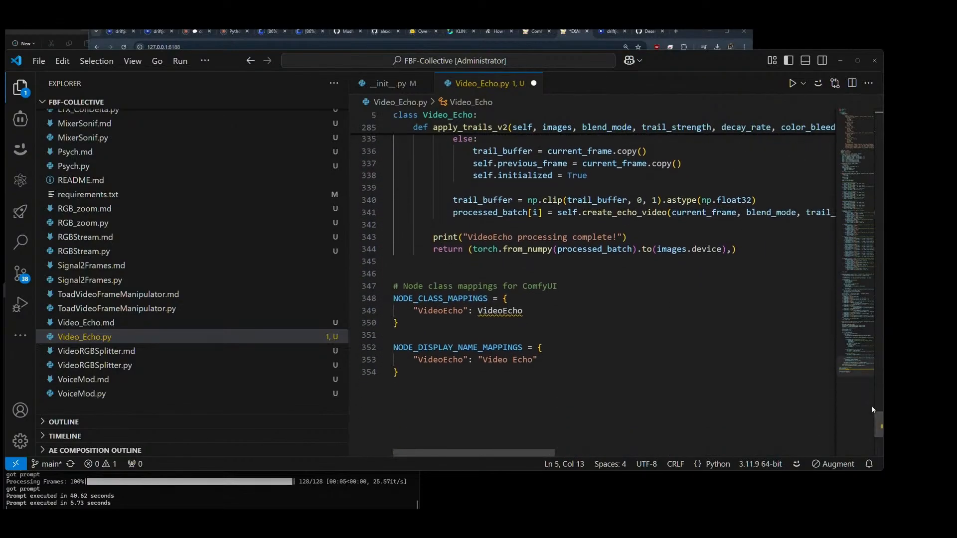
pyautogui.click(443, 311)
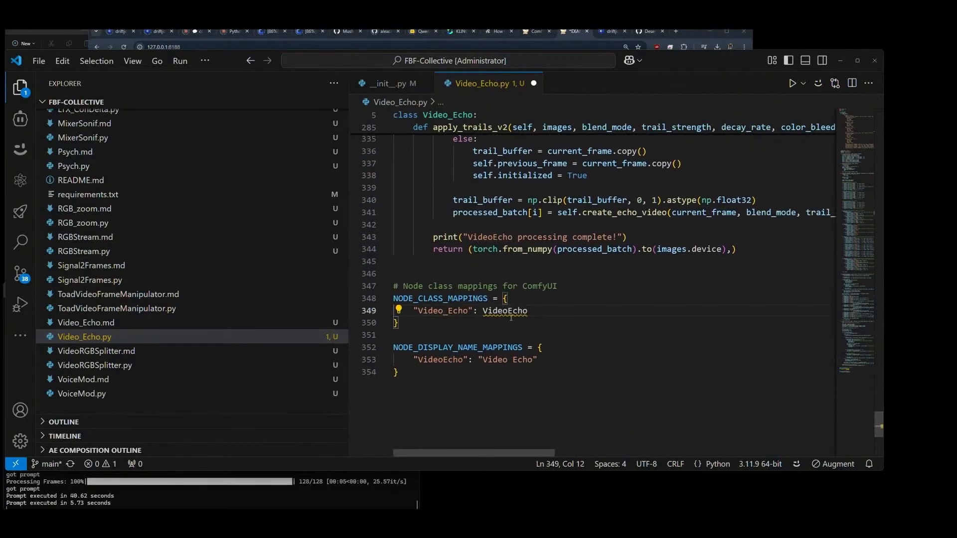
pyautogui.write('_')
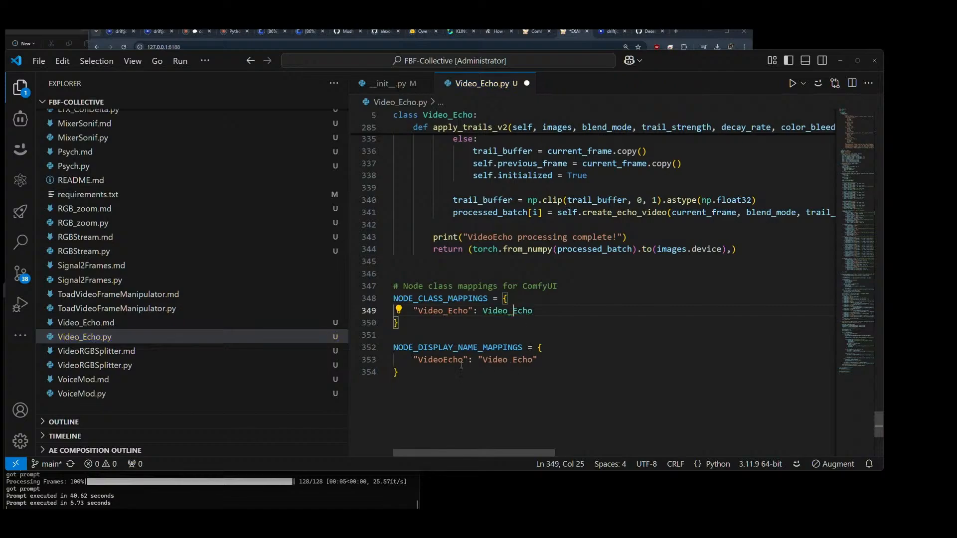
pyautogui.click(444, 360)
pyautogui.write('_')
pyautogui.click(572, 351)
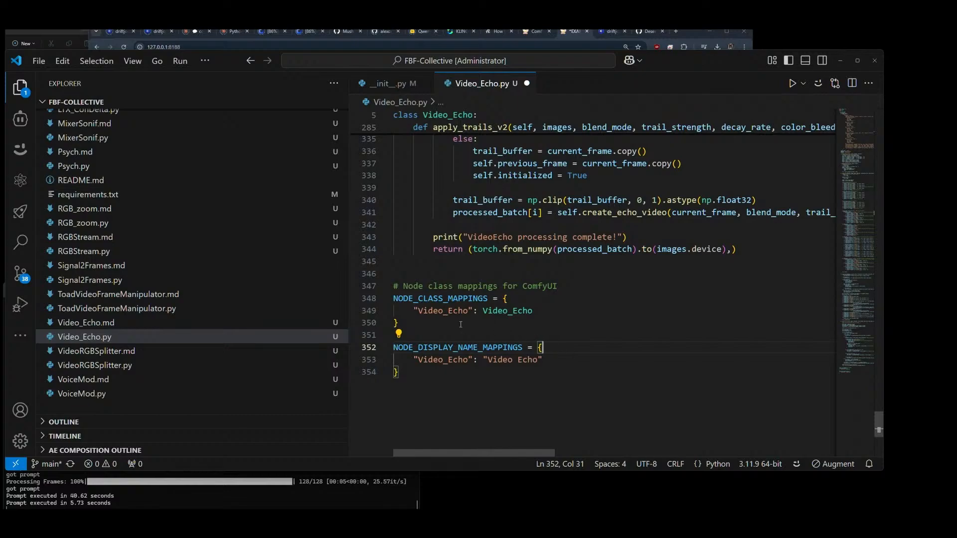
pyautogui.hotkey('ctrl', 's')
# Step: Review the class name and node mappings in Video_Echo.py, and return to __init__.py
pyautogui.scroll(10, 883, 405)
pyautogui.moveTo(887, 345); pyautogui.dragTo(899, 113)
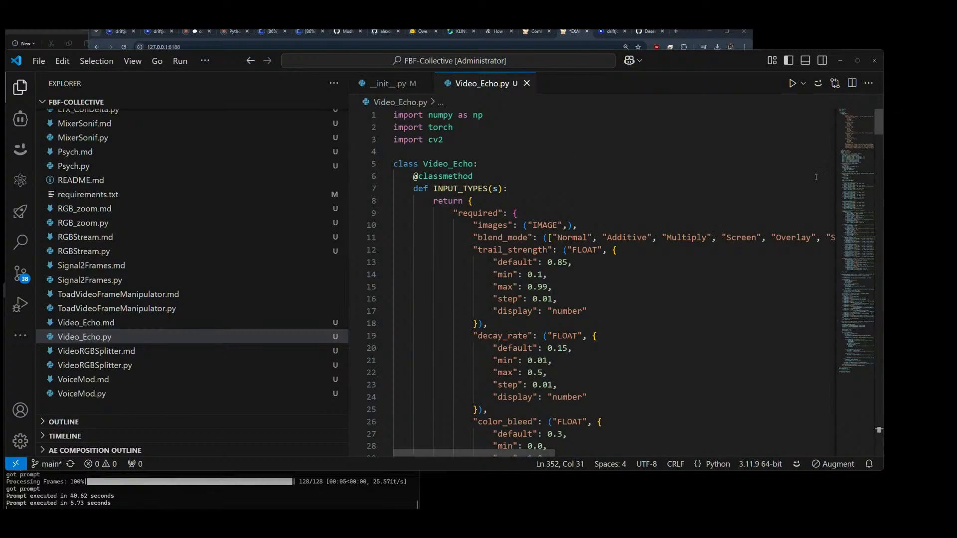
pyautogui.moveTo(879, 119); pyautogui.dragTo(862, 426)
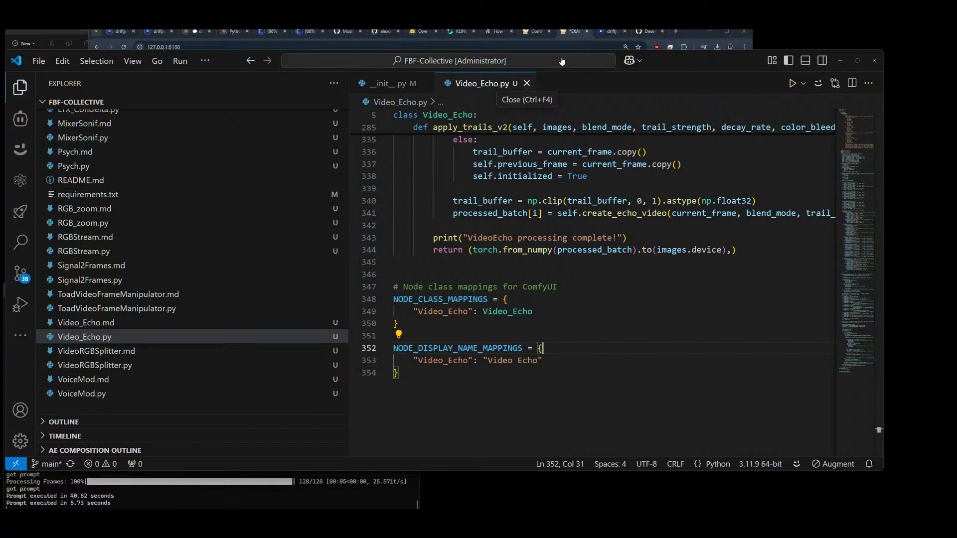
pyautogui.click(378, 83)
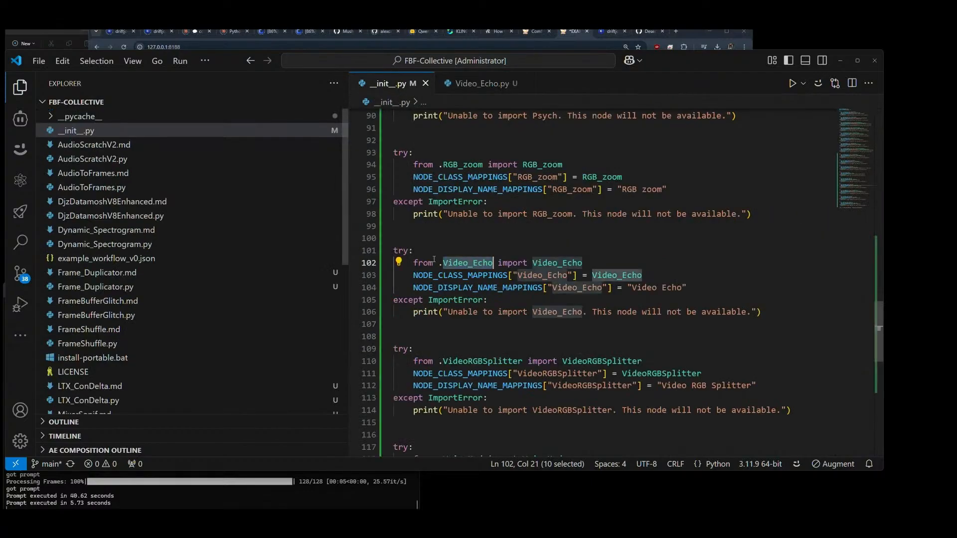
# Step: Switch to ComfyUI and search the node list for "videorgb"
pyautogui.click(564, 31)
pyautogui.doubleClick(411, 299)
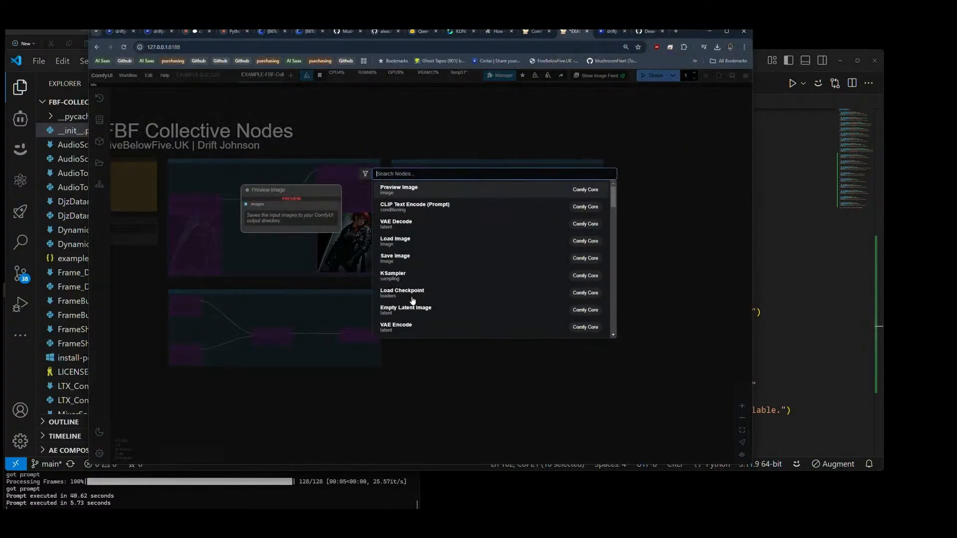
pyautogui.write('vie')
pyautogui.press('BackSpace')
pyautogui.write('deorg')
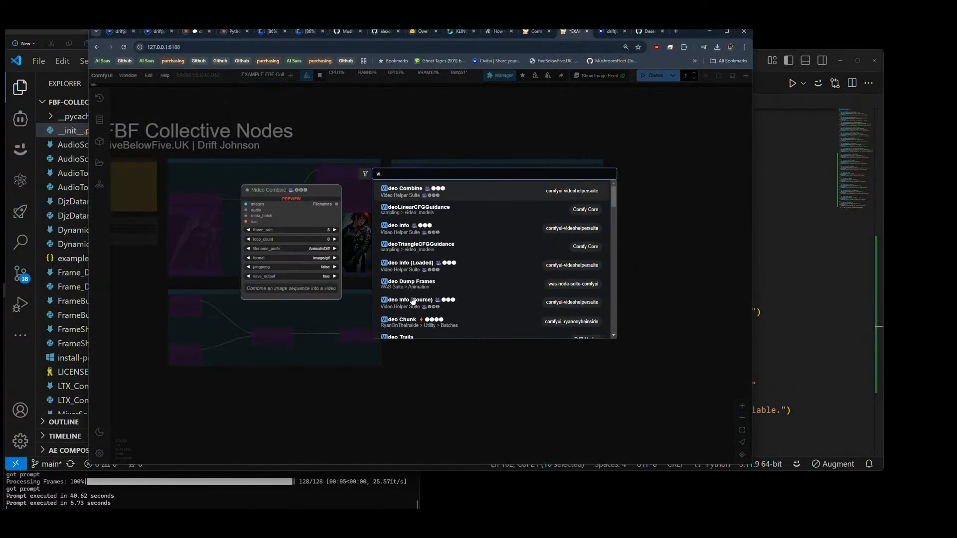
pyautogui.write('b')
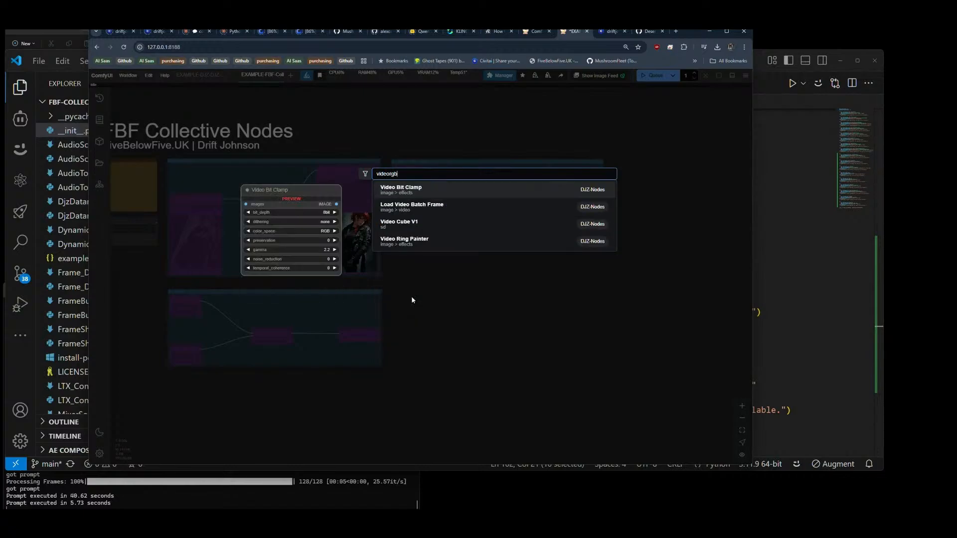
# Step: Switch to VS Code and check the module name imported for VideoRGBSplitter in __init__.py
pyautogui.hotkey('alt', 'Tab')
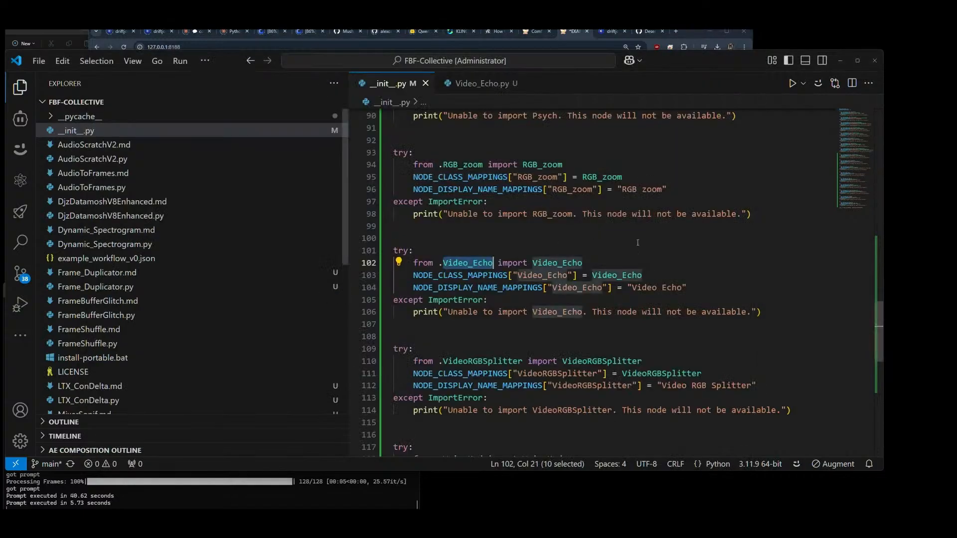
pyautogui.scroll(-2, 519, 305)
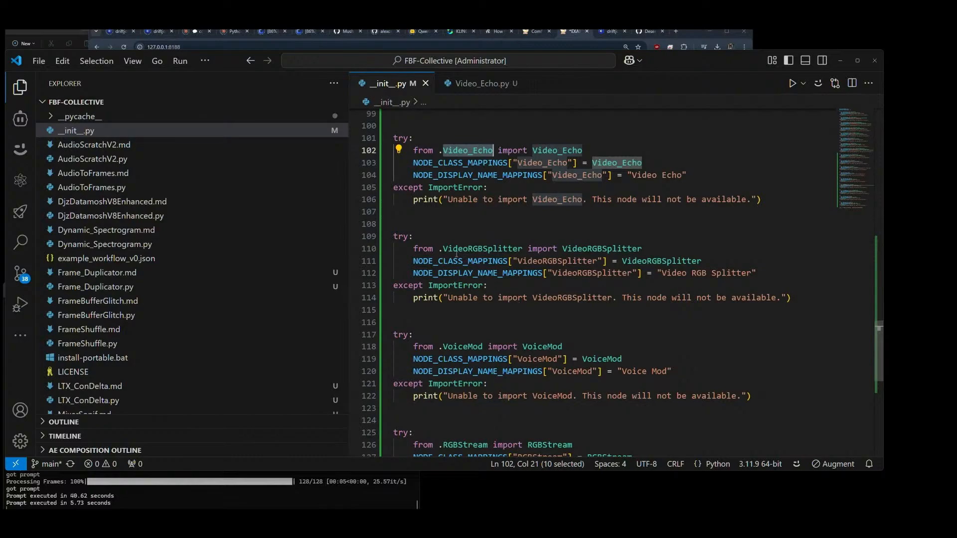
pyautogui.moveTo(443, 248); pyautogui.dragTo(521, 248)
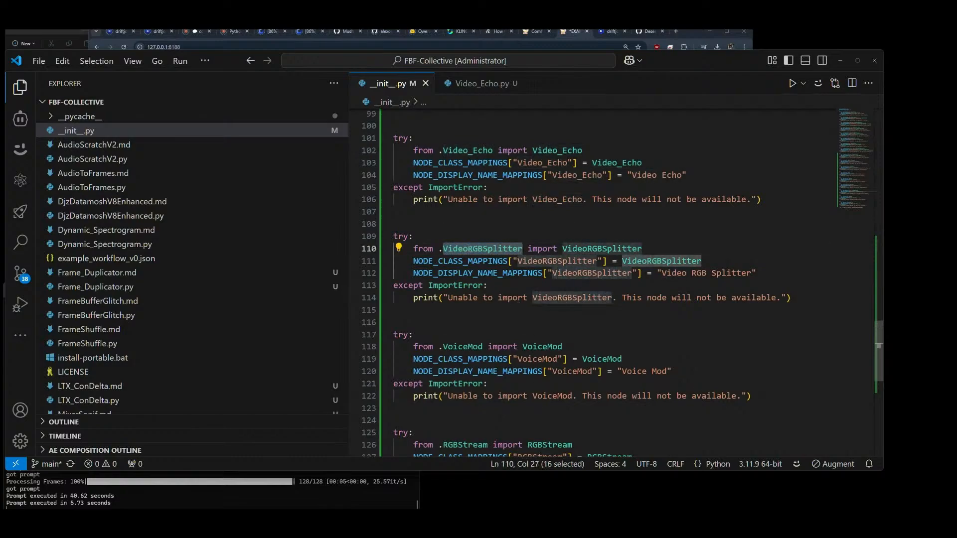
# Step: Open VideoRGBSplitter.py and rename its class to VideoRGBSplitter to match the import in __init__.py
pyautogui.scroll(-5, 136, 240)
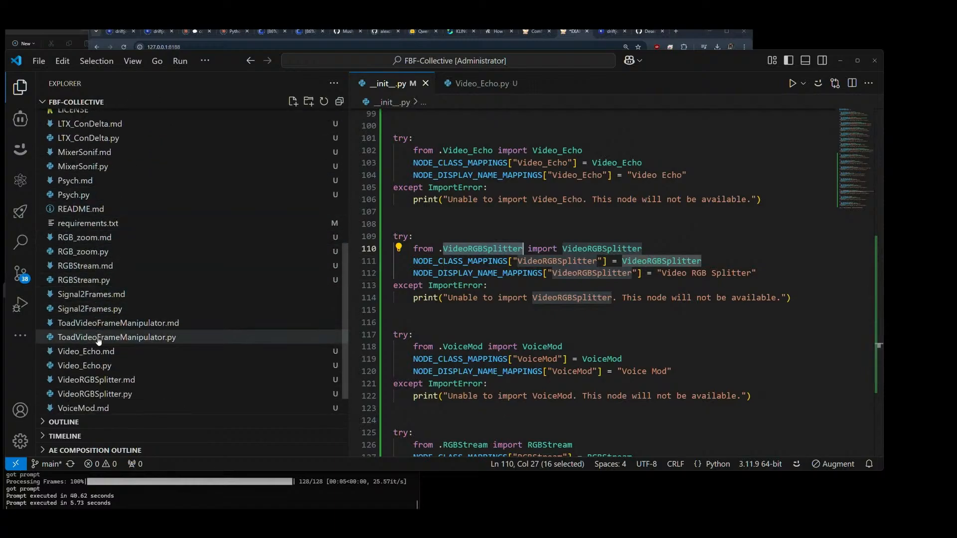
pyautogui.scroll(-1, 112, 349)
pyautogui.doubleClick(111, 365)
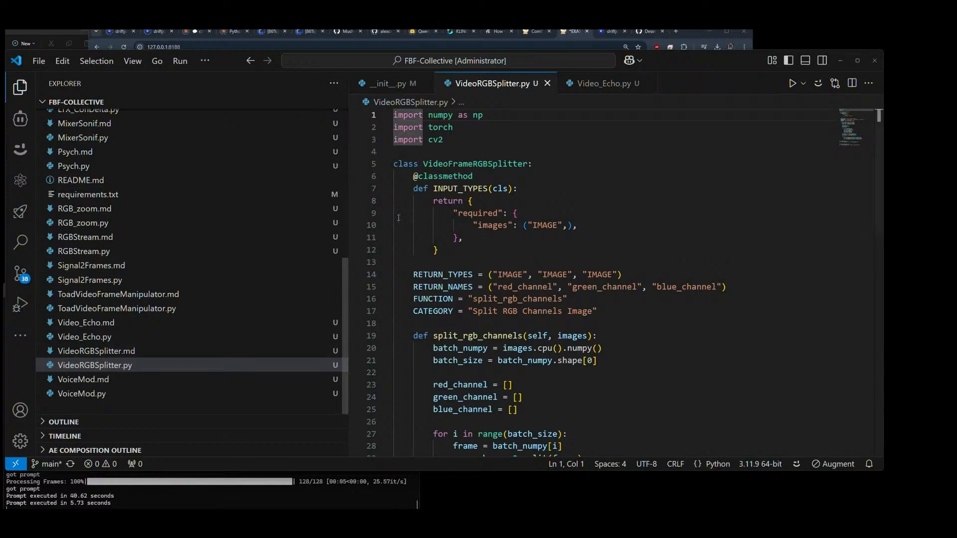
pyautogui.moveTo(447, 165); pyautogui.dragTo(472, 165)
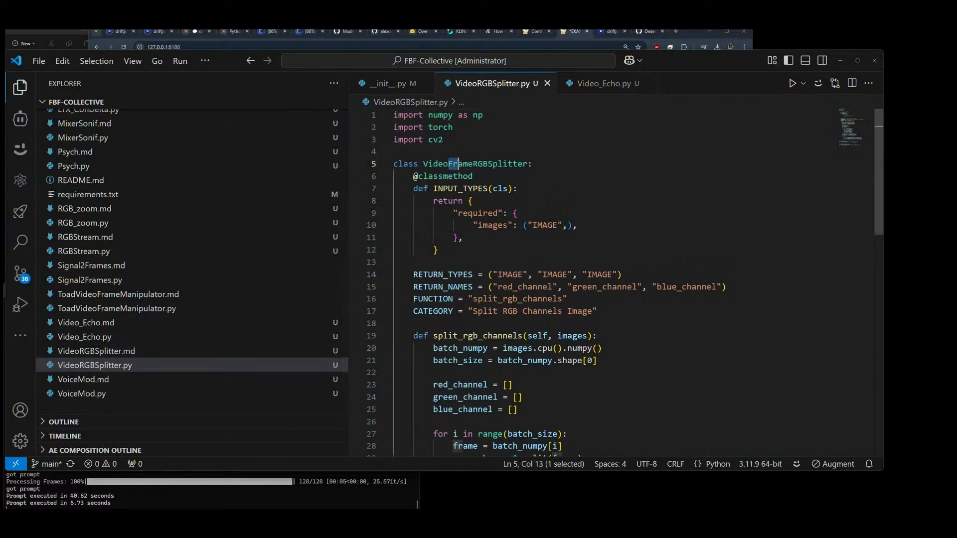
pyautogui.press('BackSpace')
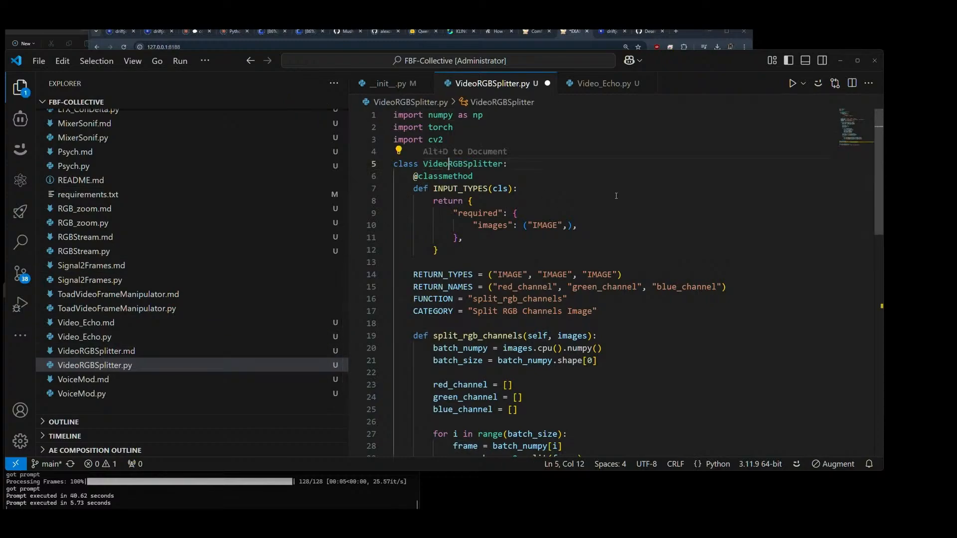
# Step: Remove "Frame" from the class and display name mappings in VideoRGBSplitter.py, giving VideoRGBSplitter and "Video RGB Splitter", and save the file
pyautogui.scroll(-10, 504, 209)
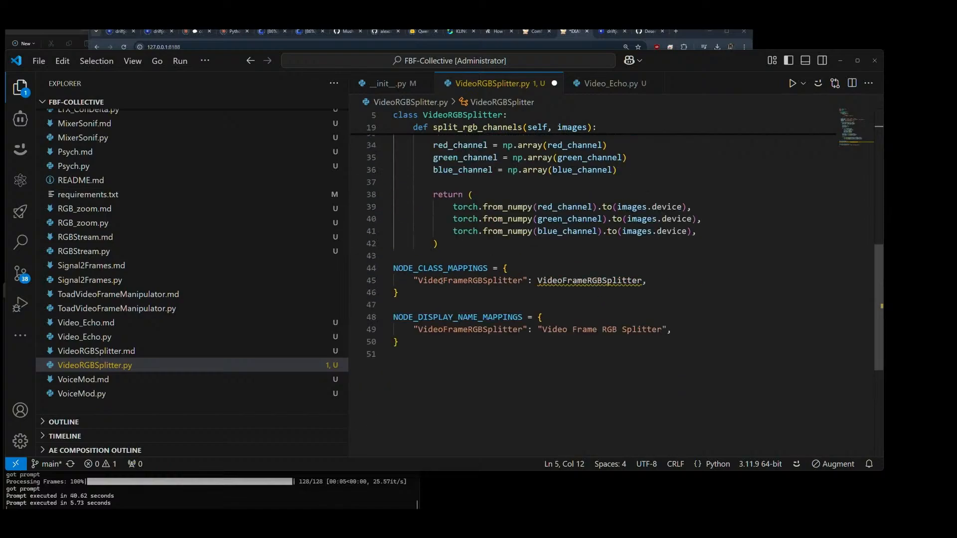
pyautogui.moveTo(442, 281); pyautogui.dragTo(467, 280)
pyautogui.press('BackSpace')
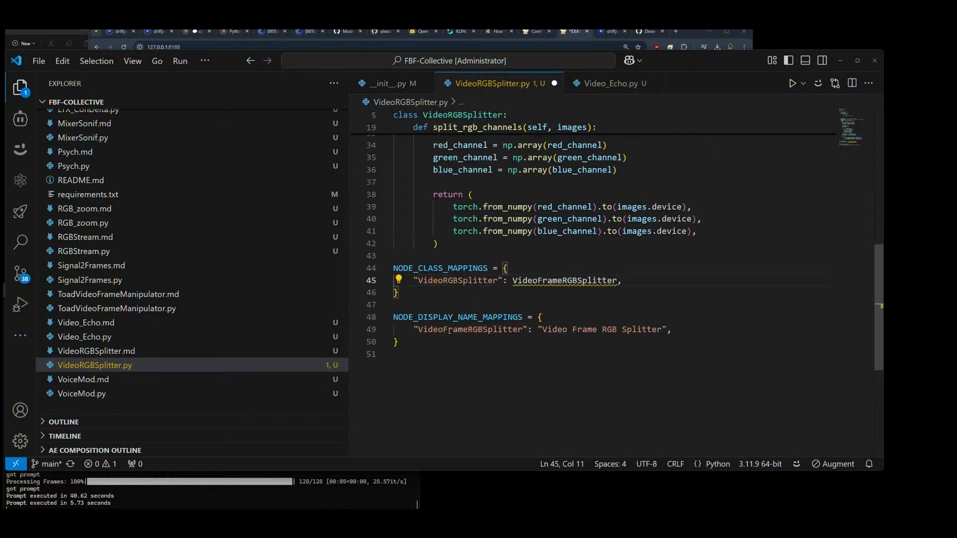
pyautogui.moveTo(442, 330); pyautogui.dragTo(467, 329)
pyautogui.press('BackSpace')
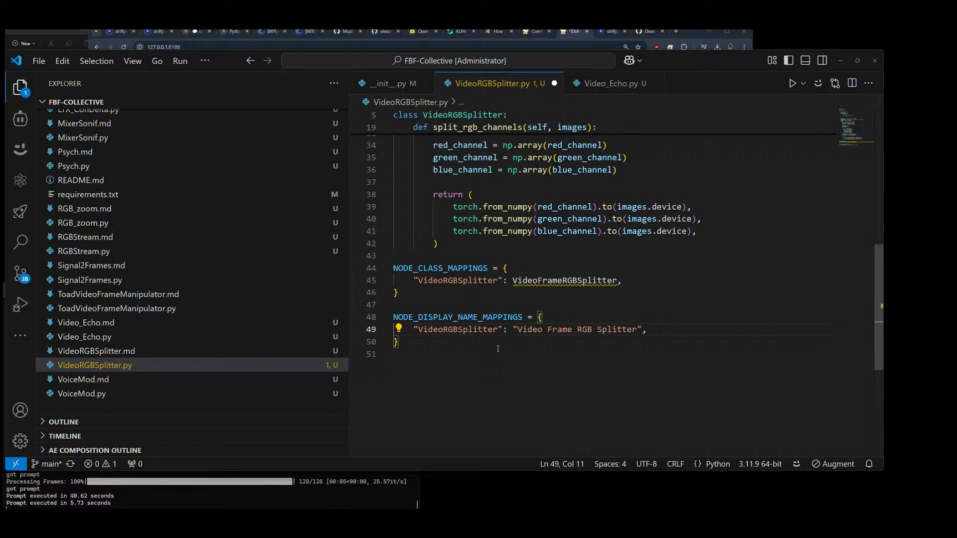
pyautogui.moveTo(538, 280); pyautogui.dragTo(562, 280)
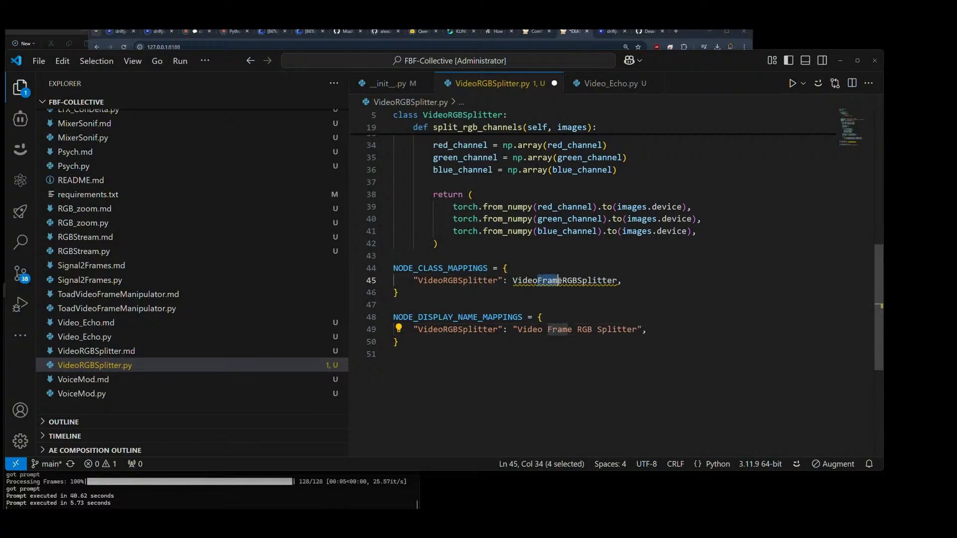
pyautogui.press('BackSpace')
pyautogui.moveTo(572, 329); pyautogui.dragTo(544, 330)
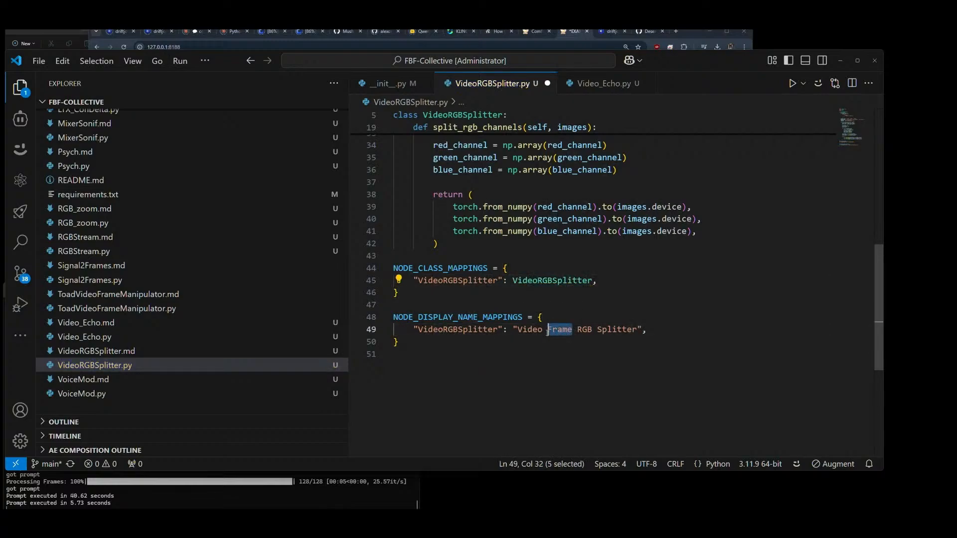
pyautogui.press('BackSpace')
pyautogui.click(658, 333)
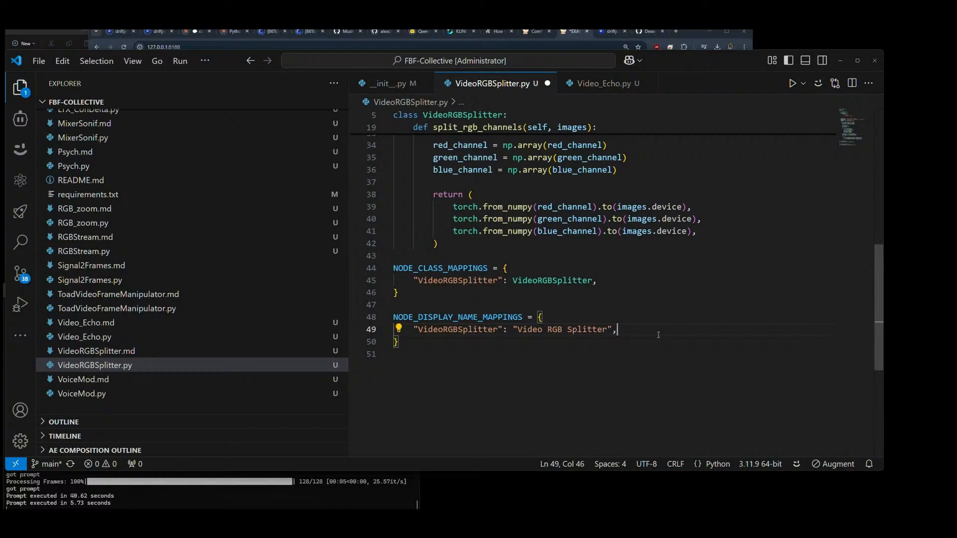
pyautogui.hotkey('ctrl', 's')
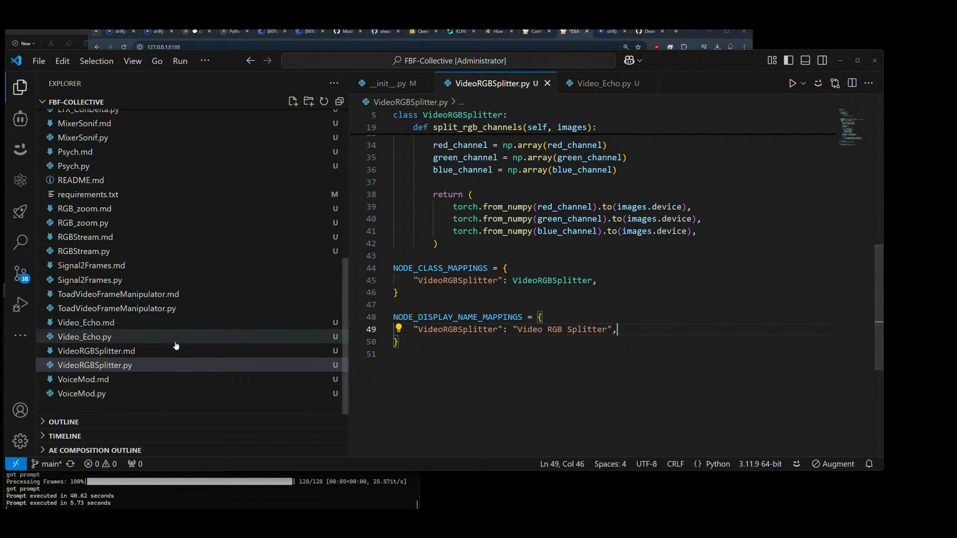
# Step: Return to __init__.py and review the node registrations that follow VideoRGBSplitter
pyautogui.click(391, 85)
pyautogui.scroll(-1, 505, 348)
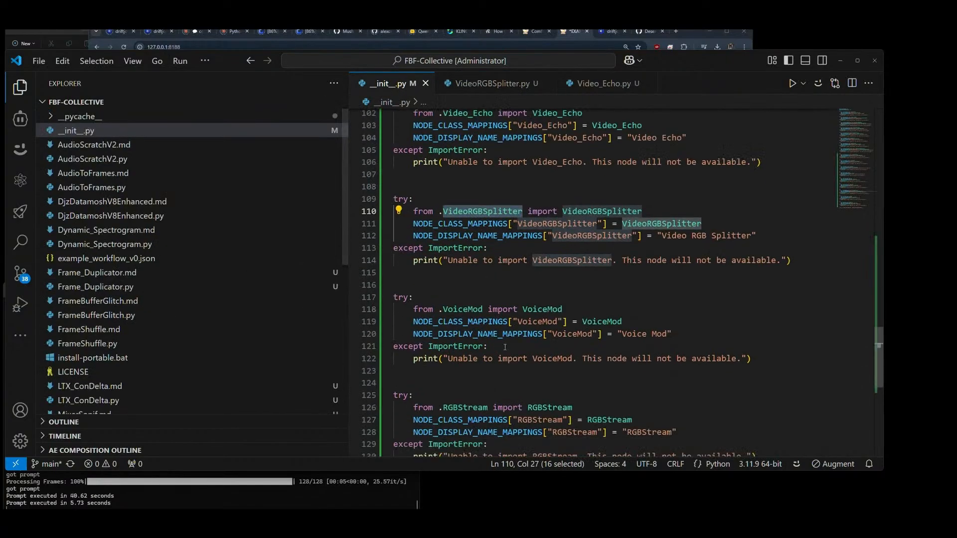
pyautogui.scroll(-2, 504, 348)
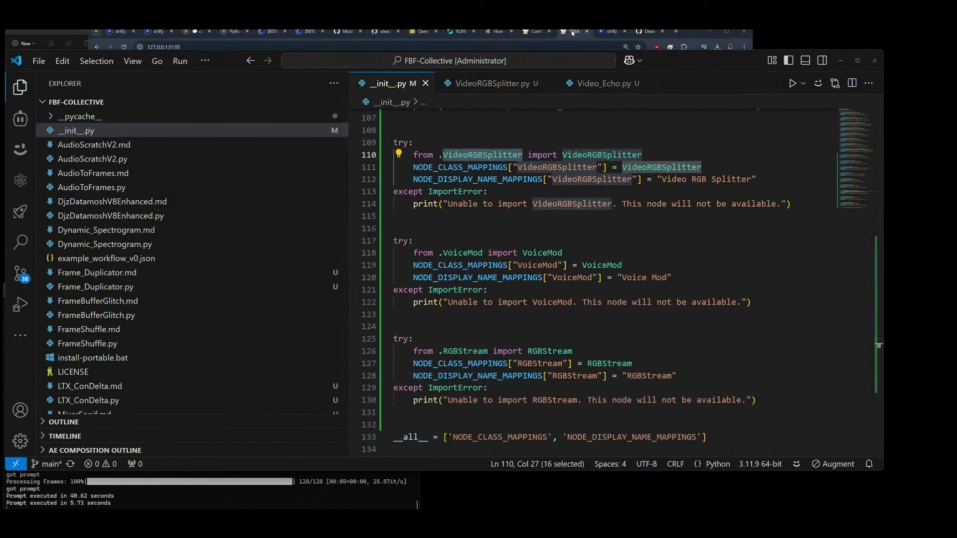
# Step: Switch to ComfyUI, add a Voice Mod node, and place it in the empty area below the upper-right video group
pyautogui.click(572, 33)
pyautogui.click(444, 370)
pyautogui.doubleClick(412, 342)
pyautogui.write('v')
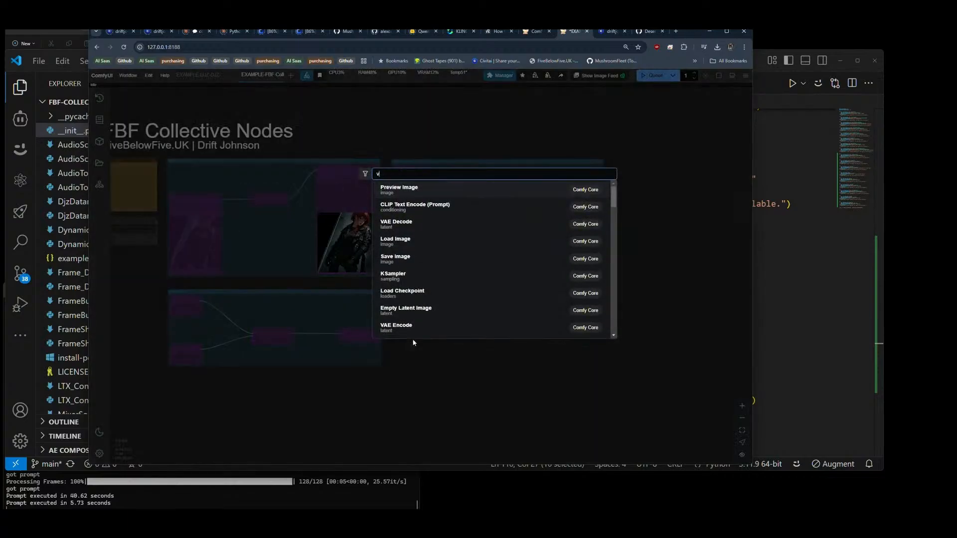
pyautogui.write('oice m')
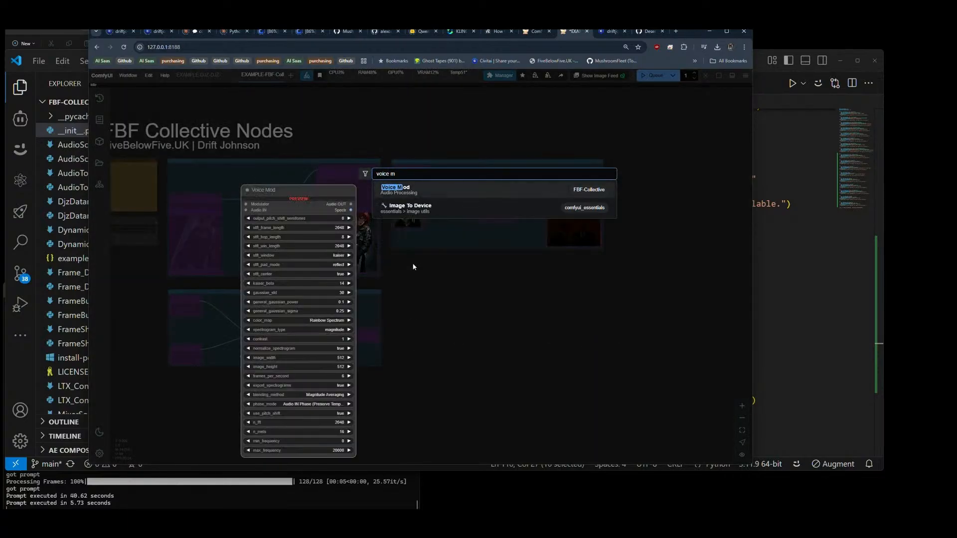
pyautogui.click(413, 191)
pyautogui.scroll(3, 459, 349)
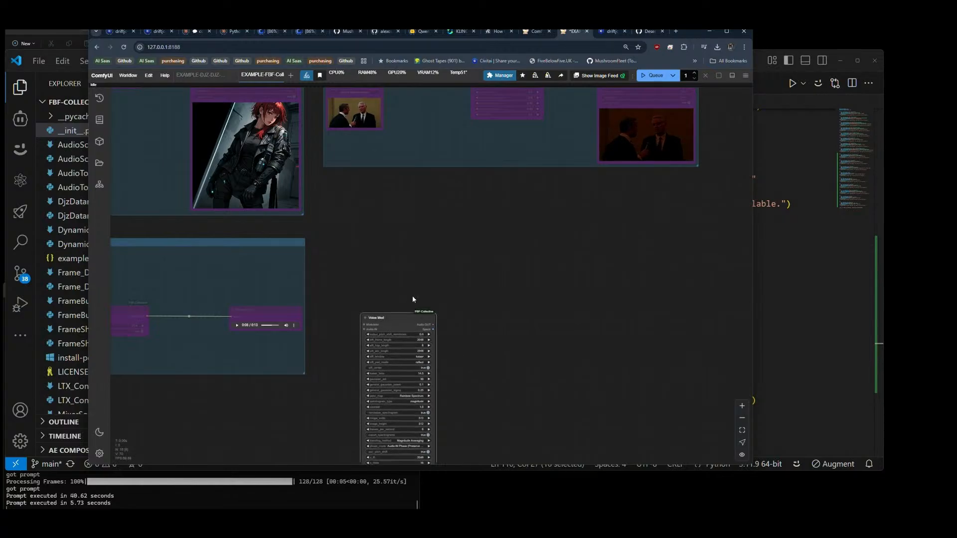
pyautogui.moveTo(406, 323); pyautogui.dragTo(463, 218)
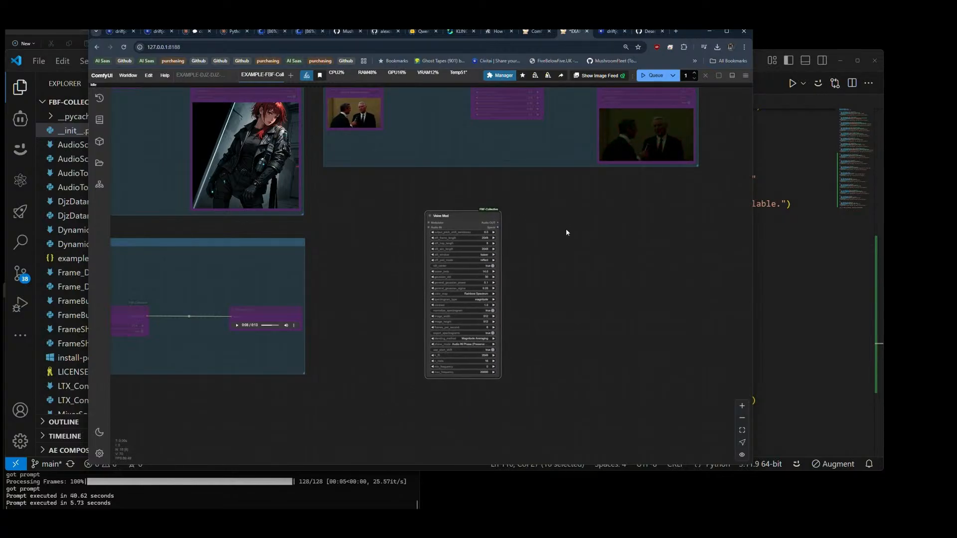
pyautogui.scroll(-4, 566, 229)
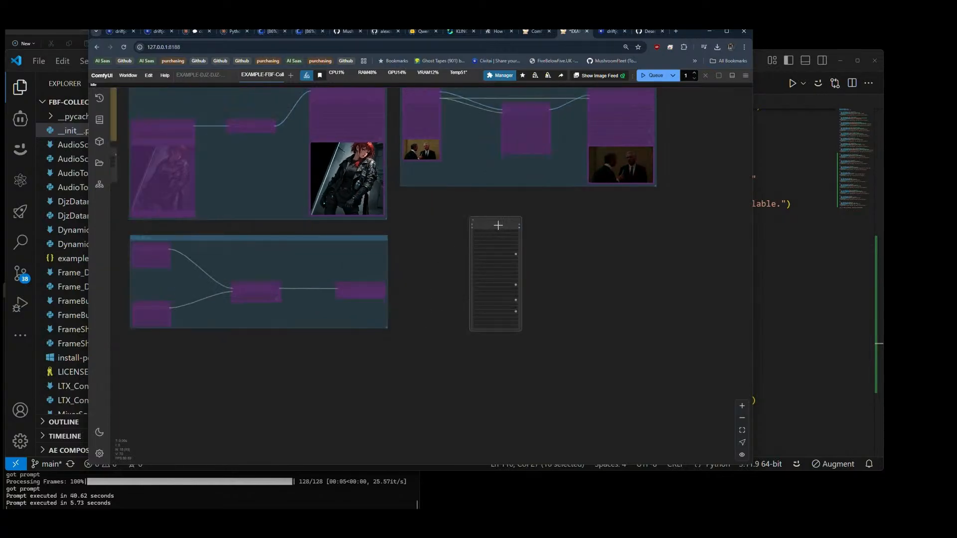
pyautogui.moveTo(498, 223); pyautogui.dragTo(532, 223)
pyautogui.moveTo(142, 265); pyautogui.dragTo(140, 248)
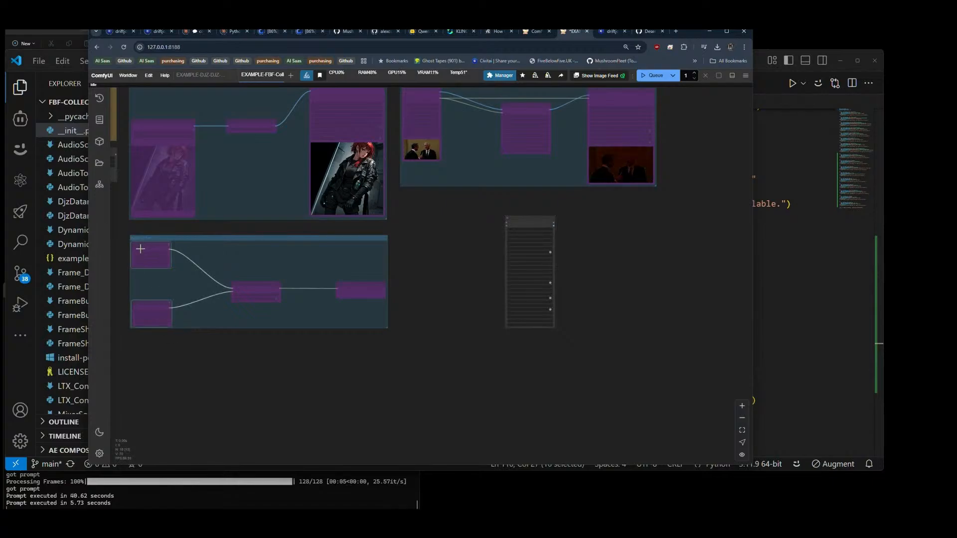
pyautogui.hotkey('ctrl', 'v')
pyautogui.click(427, 240)
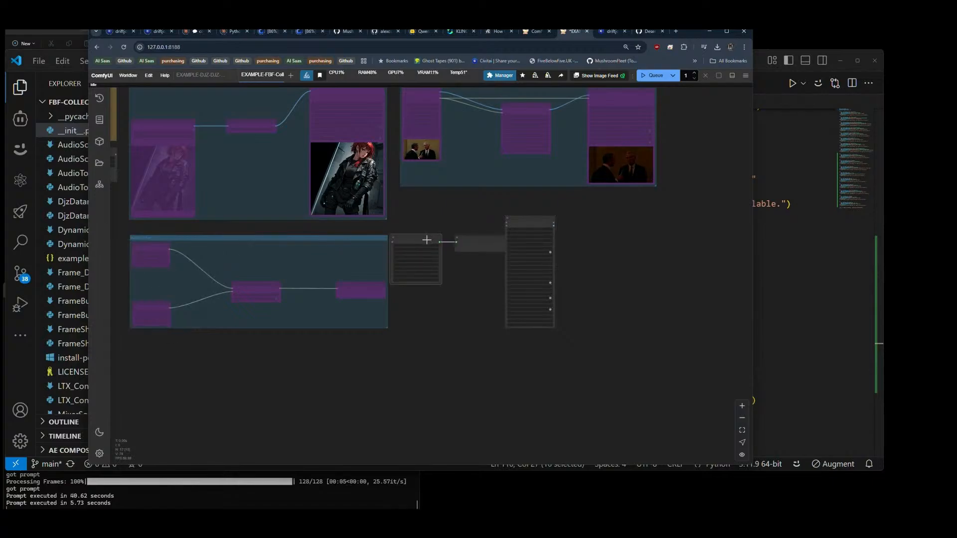
pyautogui.press('Delete')
pyautogui.click(472, 241)
pyautogui.press('Delete')
# Step: Duplicate the two Load Audio (Upload) nodes from the existing audio group beside Voice Mod and turn off bypass on the copies
pyautogui.moveTo(149, 251); pyautogui.dragTo(413, 233)
pyautogui.moveTo(160, 309); pyautogui.dragTo(425, 305)
pyautogui.moveTo(416, 229); pyautogui.dragTo(420, 220)
pyautogui.moveTo(421, 306)
pyautogui.mouseDown()
pyautogui.moveTo(424, 199)
pyautogui.moveTo(456, 225)
pyautogui.mouseUp()
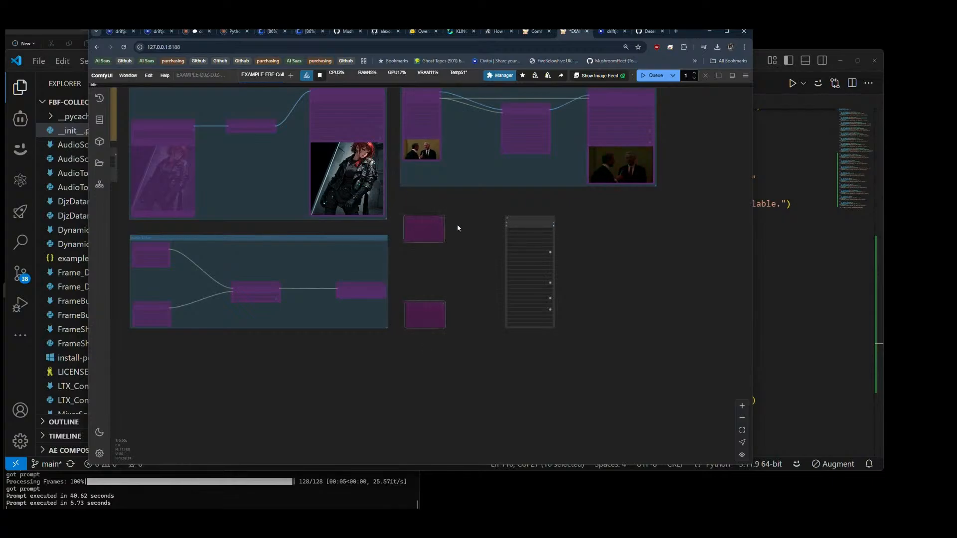
pyautogui.hotkey('ctrl', 'b')
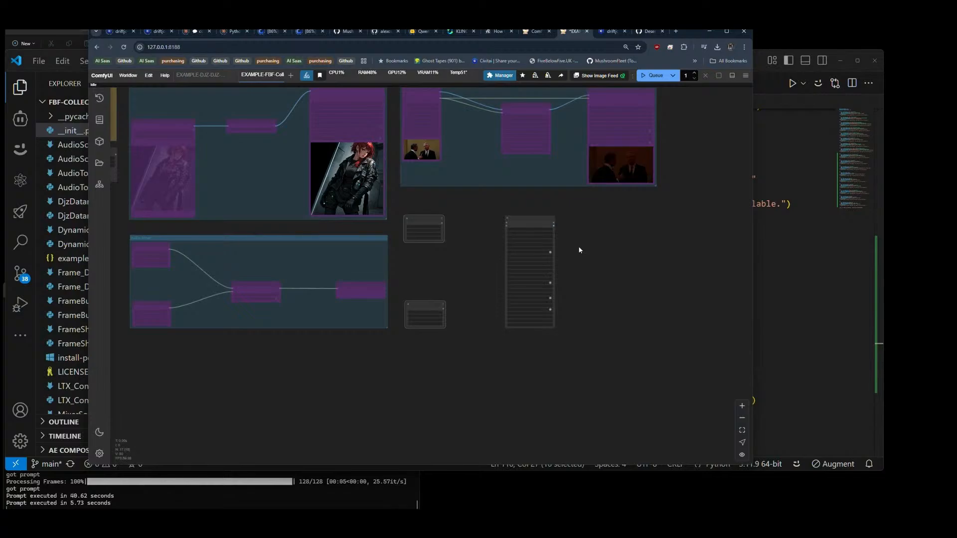
# Step: Connect the upper Load Audio node to Voice Mod's Audio IN and the lower one to its Modulator input
pyautogui.scroll(5, 482, 237)
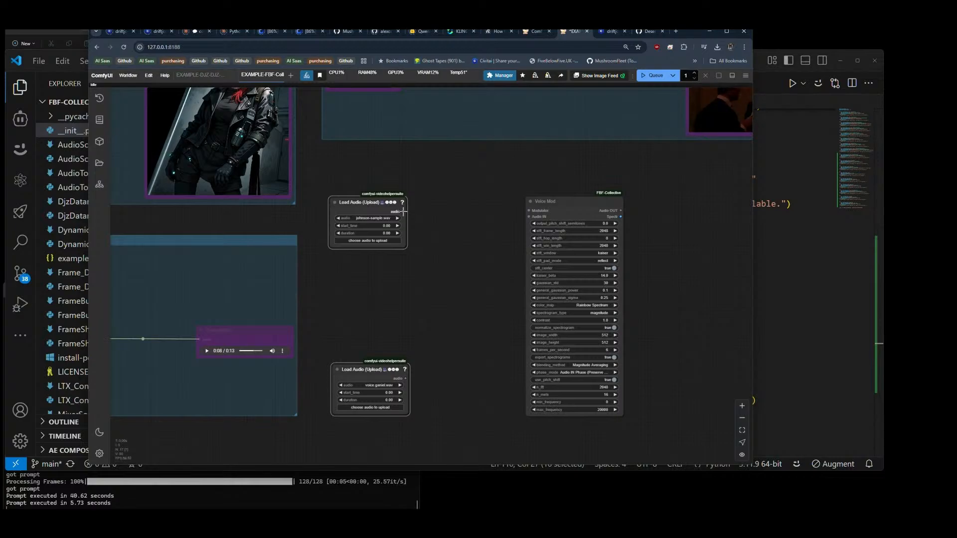
pyautogui.moveTo(403, 211); pyautogui.dragTo(529, 217)
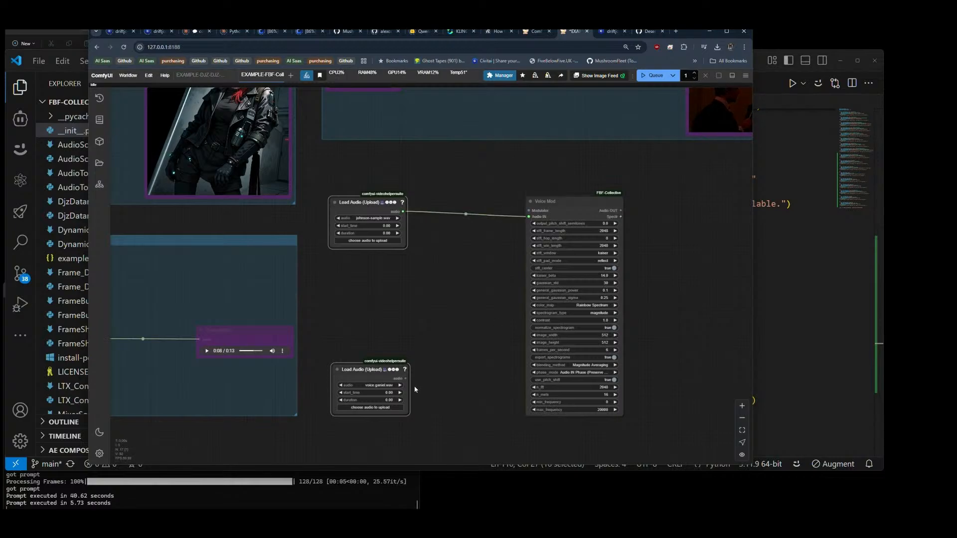
pyautogui.moveTo(406, 376); pyautogui.dragTo(529, 211)
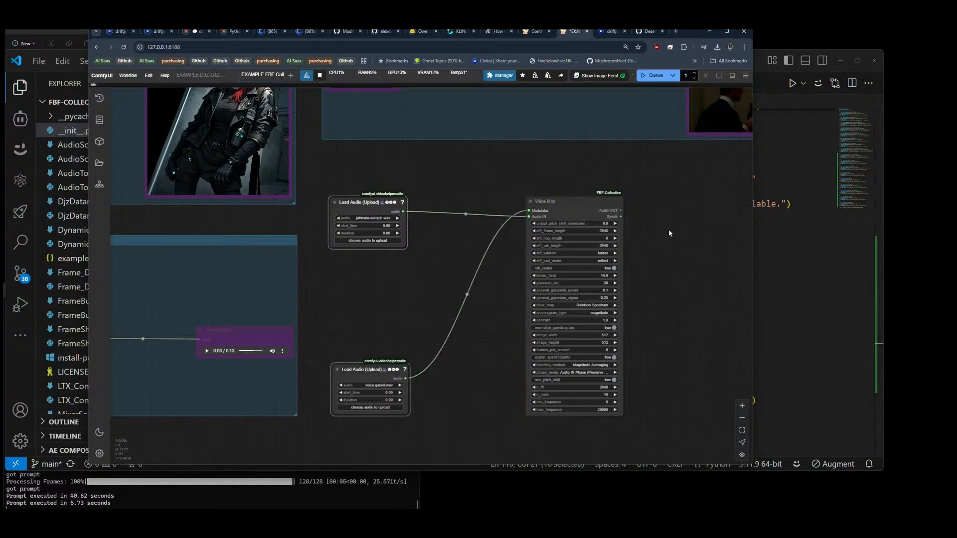
# Step: Add a PreviewAudio node connected to Voice Mod's Audio OUT and enlarge it slightly
pyautogui.moveTo(673, 244); pyautogui.dragTo(472, 237)
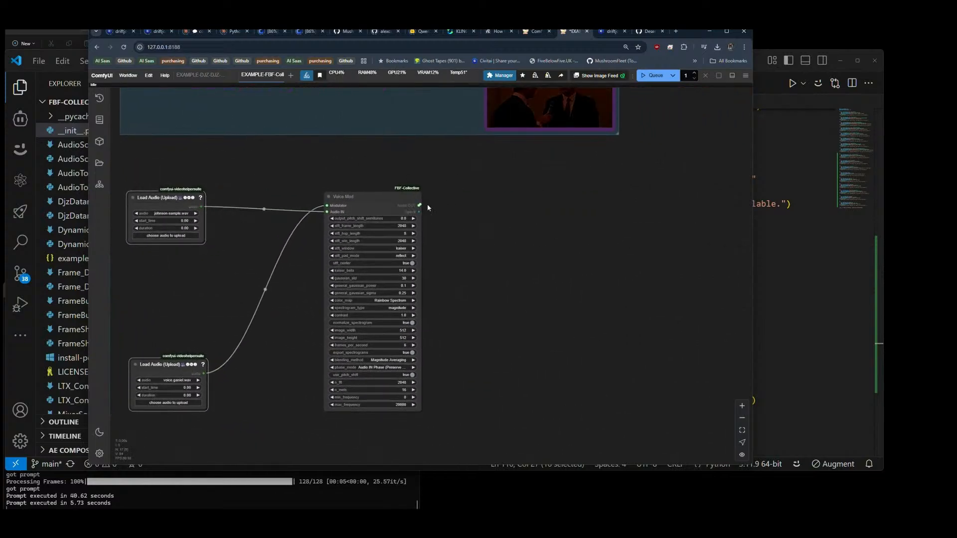
pyautogui.moveTo(419, 205); pyautogui.dragTo(524, 202)
pyautogui.click(483, 247)
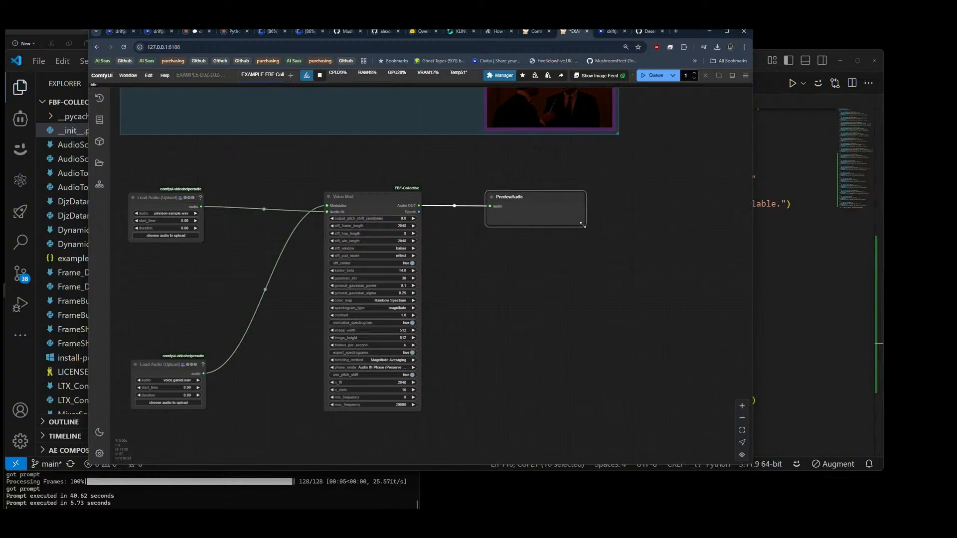
pyautogui.moveTo(586, 226); pyautogui.dragTo(613, 232)
pyautogui.click(501, 327)
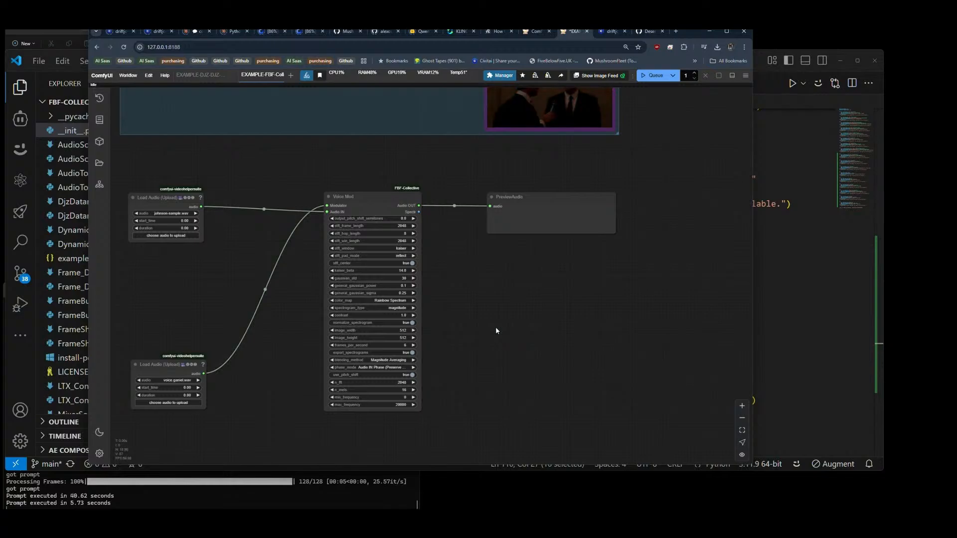
# Step: Group the two Load Audio nodes, Voice Mod and PreviewAudio, and title the group "Video"
pyautogui.scroll(-5, 495, 327)
pyautogui.moveTo(284, 235); pyautogui.dragTo(621, 418)
pyautogui.hotkey('ctrl', 'g')
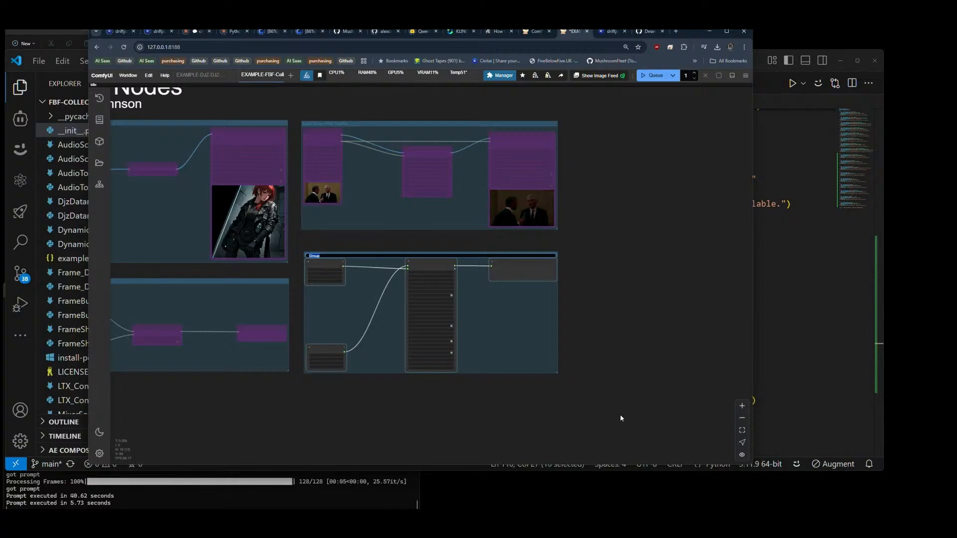
pyautogui.write('Video')
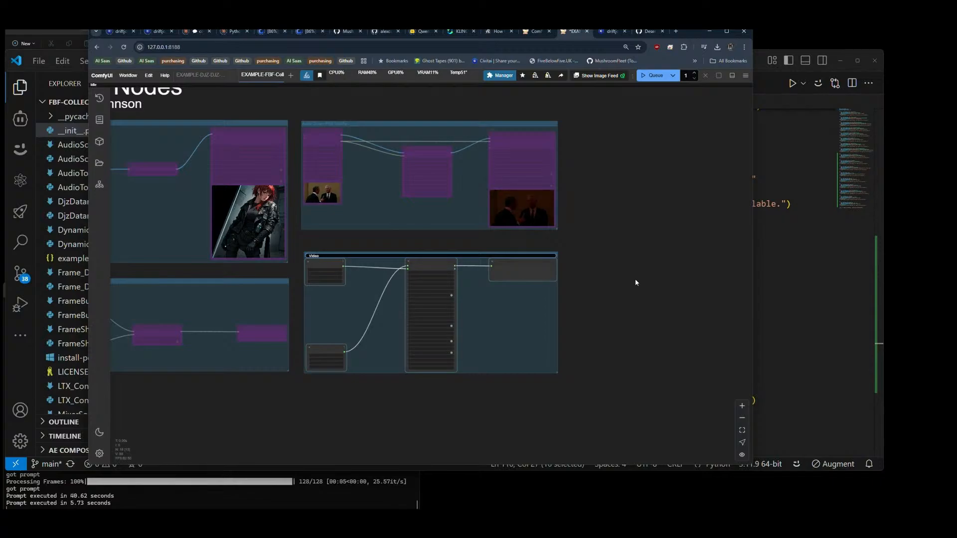
# Step: Check the node name in __init__.py in VS Code, and retitle the new ComfyUI group "Video RGBSplitter"
pyautogui.hotkey('alt', 'Tab')
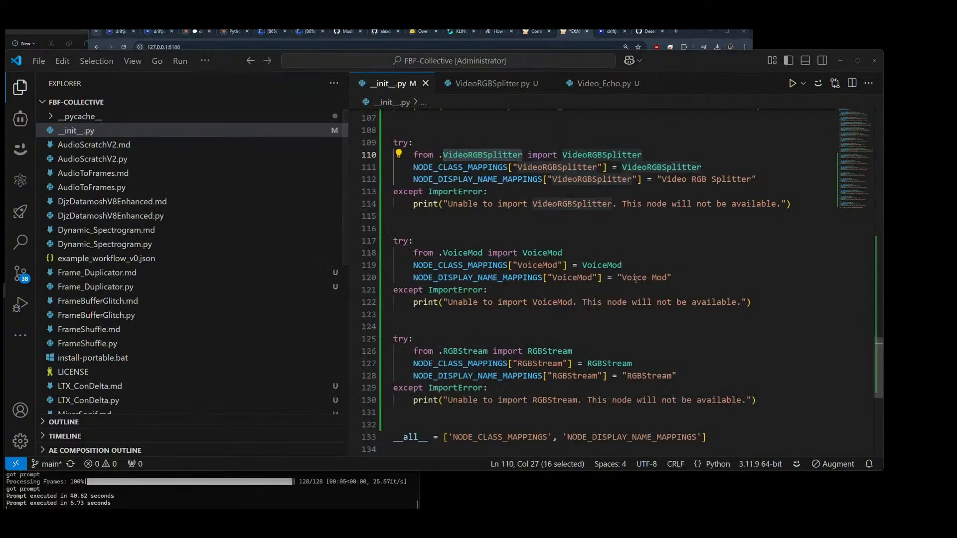
pyautogui.hotkey('alt', 'Tab')
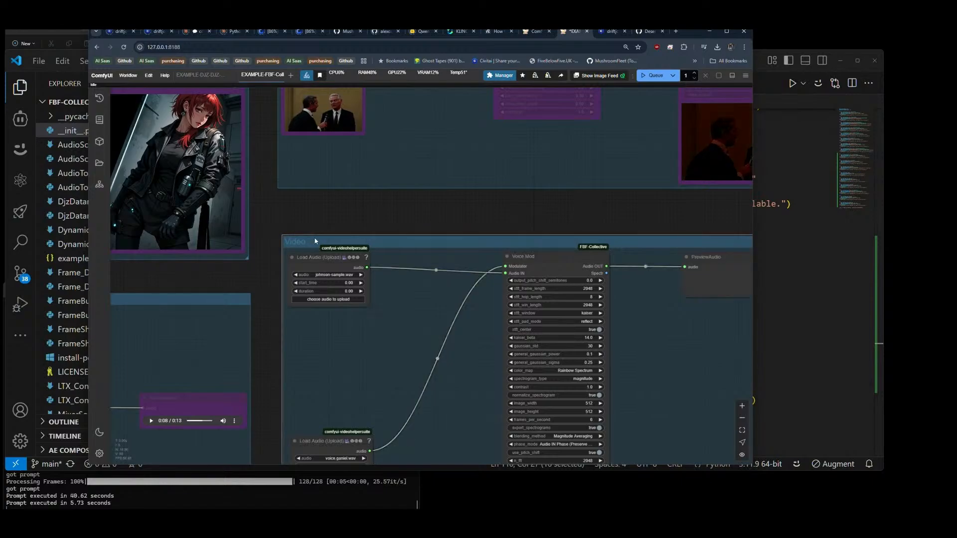
pyautogui.doubleClick(322, 242)
pyautogui.write('R')
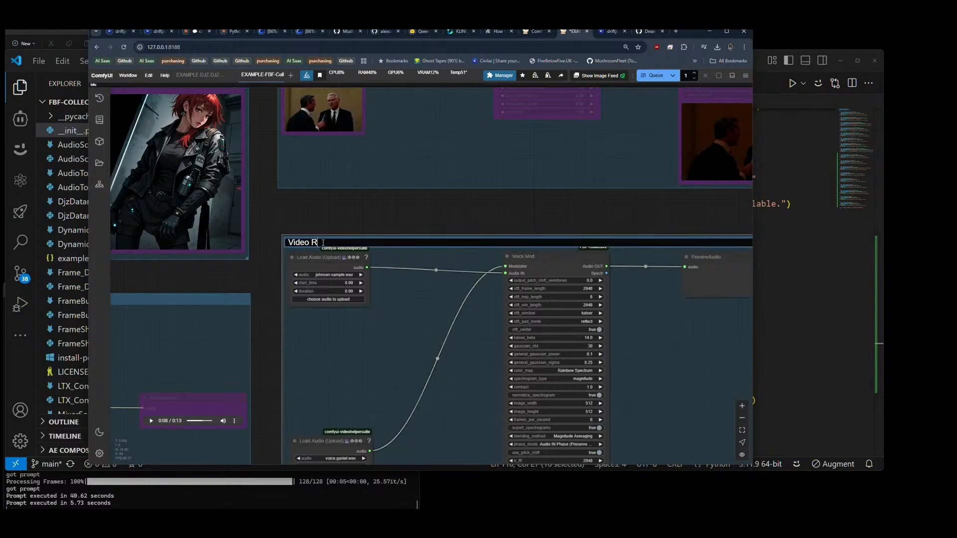
pyautogui.write('GBSplitter')
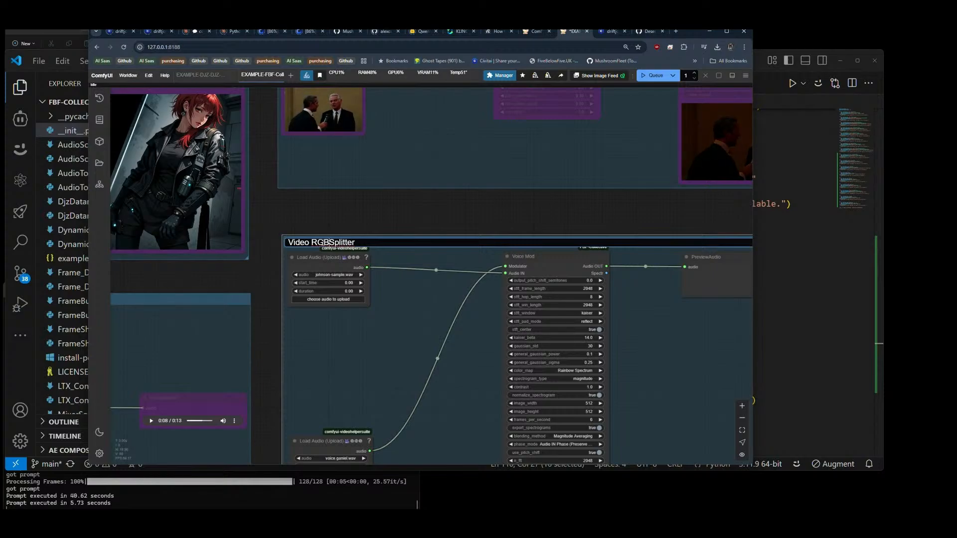
pyautogui.click(321, 243)
pyautogui.press('Return')
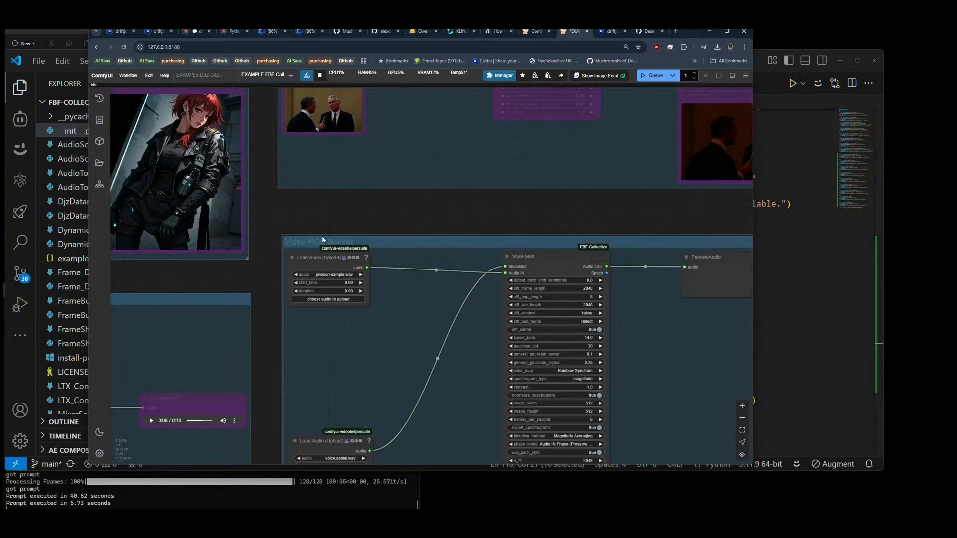
# Step: Queue the workflow to run the Voice Mod group and bring the console window forward to follow its progress
pyautogui.scroll(-5, 418, 213)
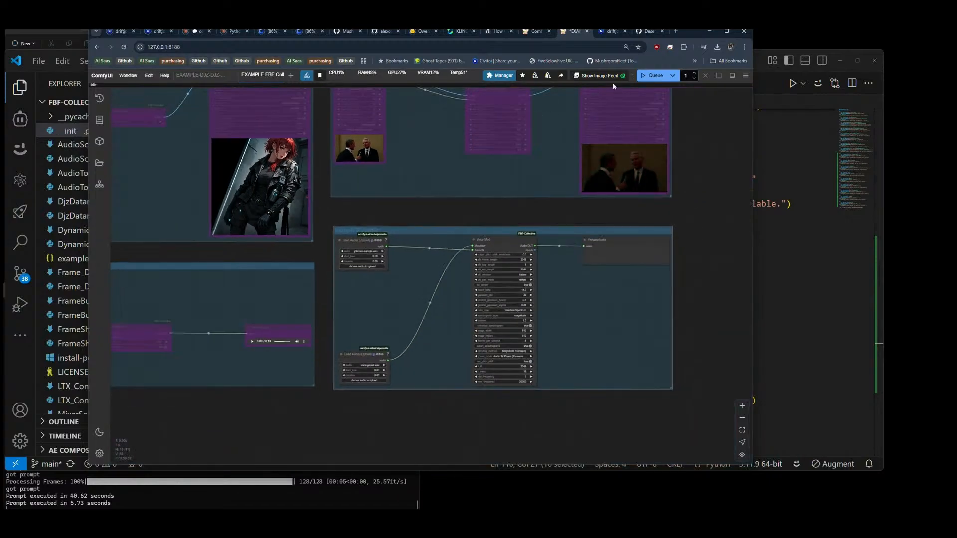
pyautogui.click(655, 76)
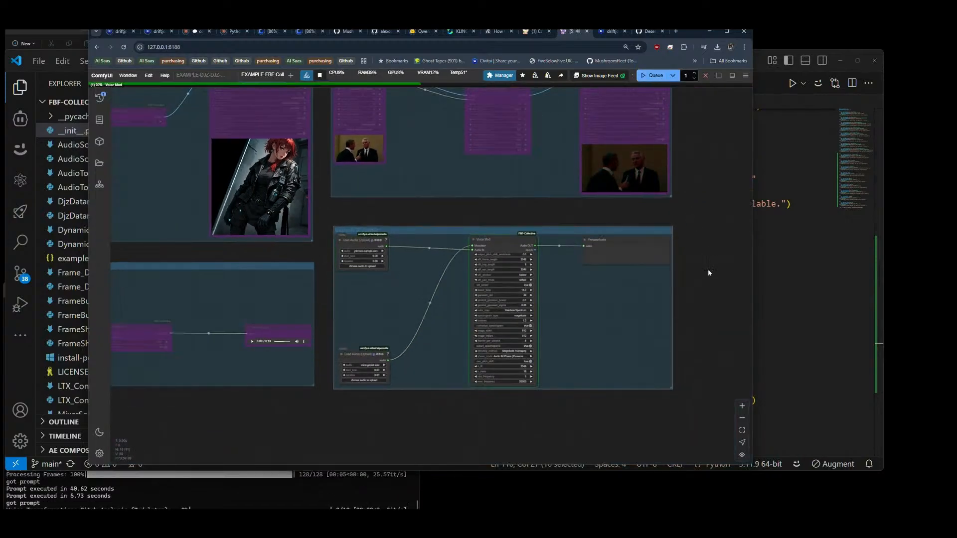
pyautogui.moveTo(718, 316); pyautogui.dragTo(667, 279)
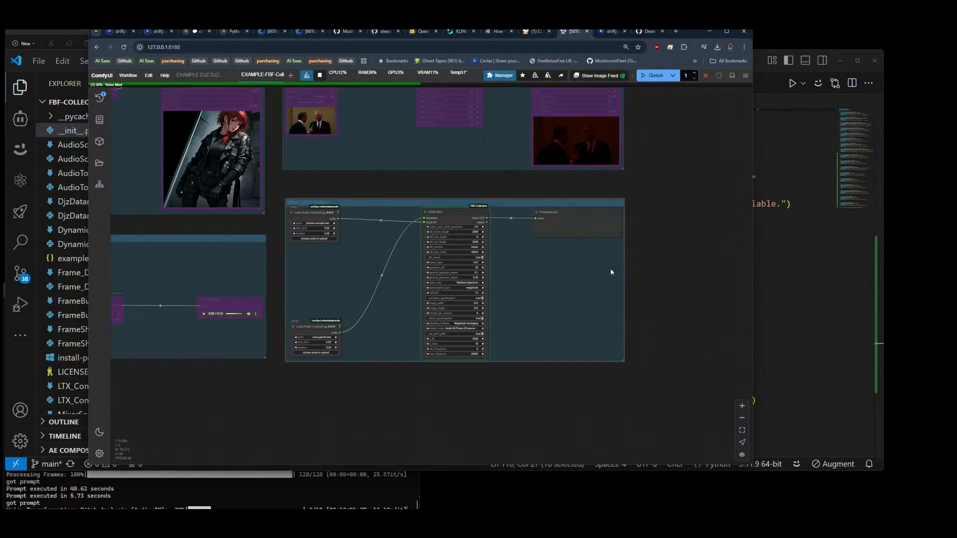
pyautogui.click(253, 488)
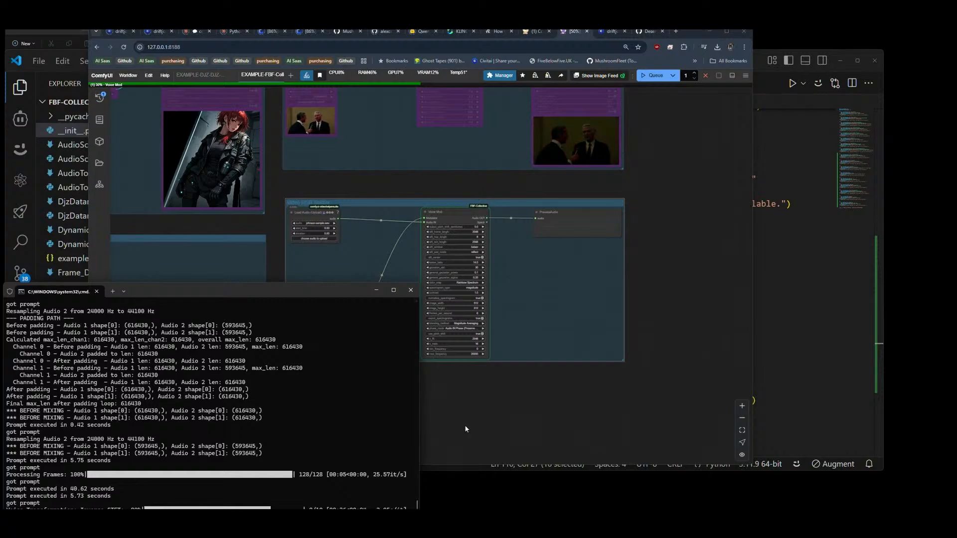
# Step: Return to ComfyUI, add a copied Video Combine node beneath PreviewAudio, and connect Voice Mod's Spectr output to its images input
pyautogui.click(488, 412)
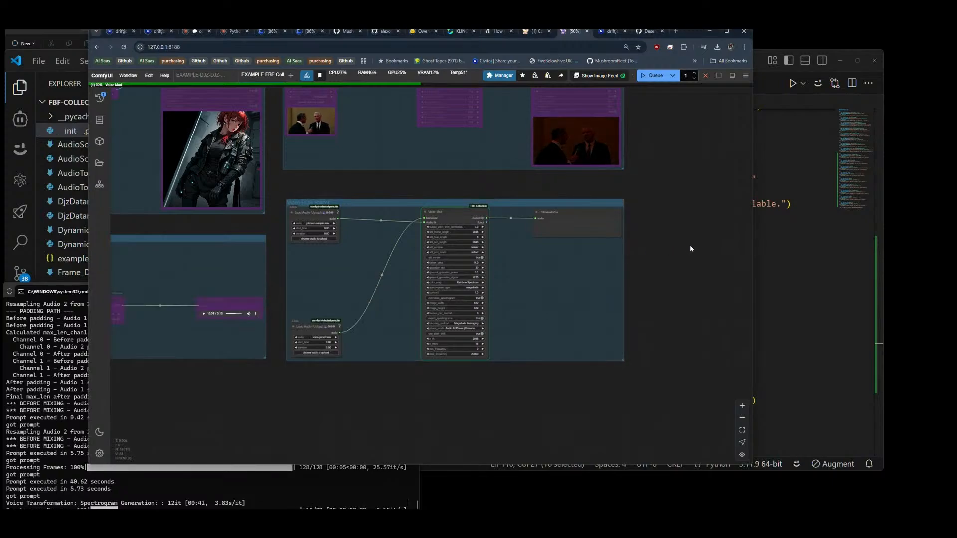
pyautogui.moveTo(689, 246); pyautogui.dragTo(640, 335)
pyautogui.moveTo(535, 154)
pyautogui.mouseDown()
pyautogui.moveTo(553, 327)
pyautogui.moveTo(534, 371)
pyautogui.moveTo(515, 362)
pyautogui.mouseUp()
pyautogui.scroll(8, 482, 367)
pyautogui.moveTo(485, 408); pyautogui.dragTo(439, 258)
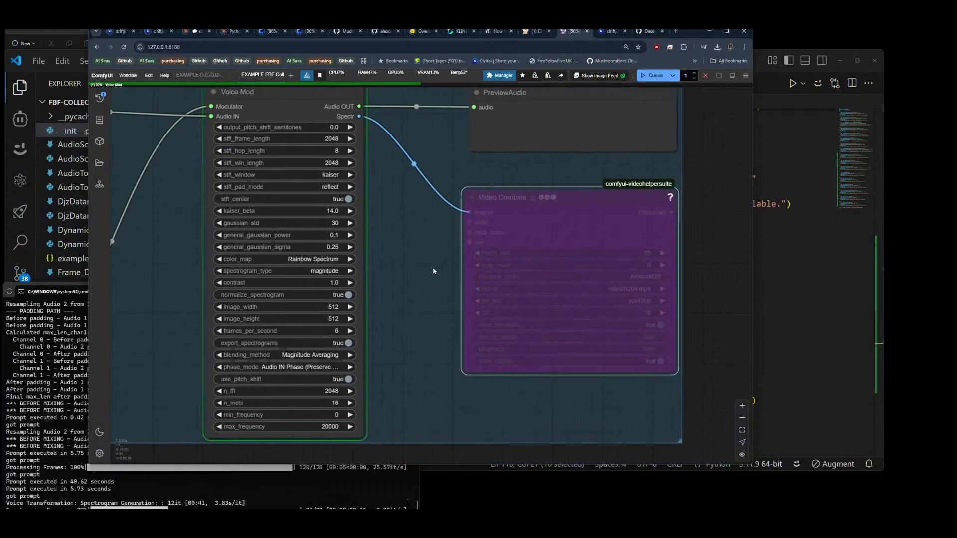
# Step: Re-enable the new Video Combine node, connect Voice Mod's Audio OUT to its audio input, and fit the node directly under PreviewAudio
pyautogui.scroll(-6, 435, 272)
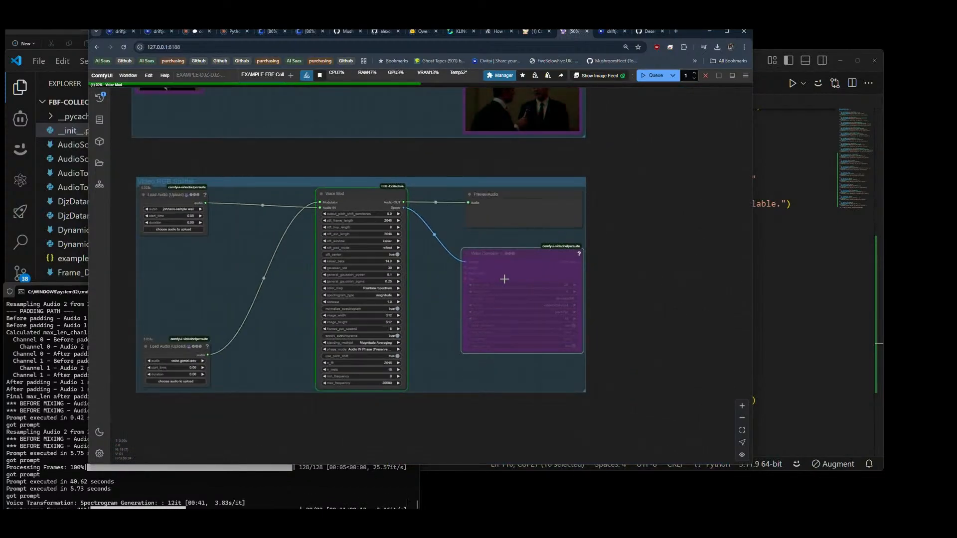
pyautogui.moveTo(516, 258); pyautogui.dragTo(517, 247)
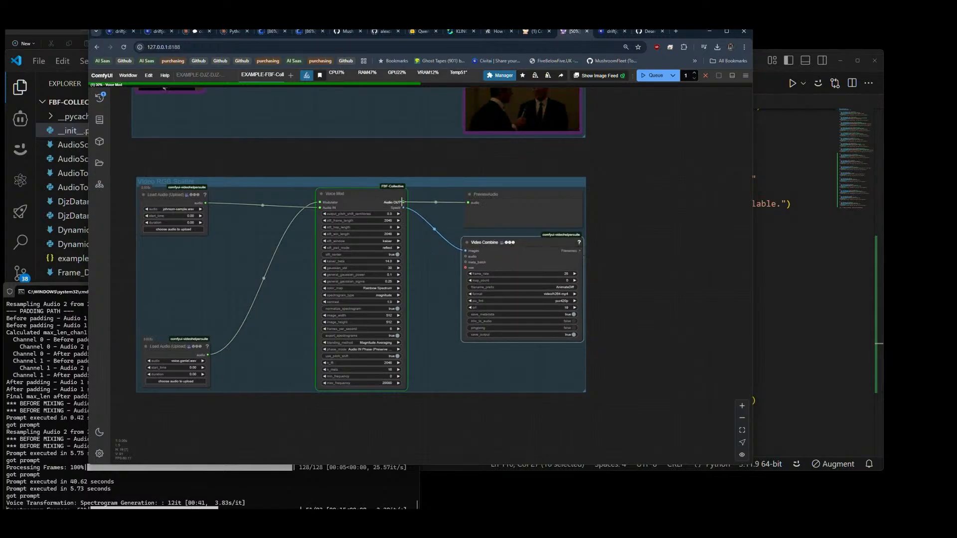
pyautogui.moveTo(403, 202); pyautogui.dragTo(465, 257)
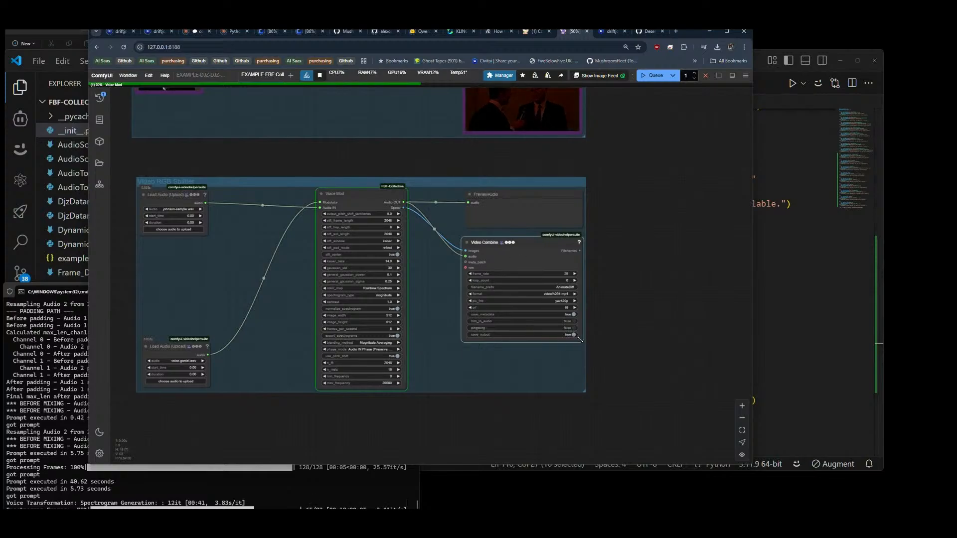
pyautogui.moveTo(579, 339); pyautogui.dragTo(576, 339)
pyautogui.moveTo(521, 266)
pyautogui.mouseDown()
pyautogui.moveTo(527, 308)
pyautogui.moveTo(523, 262)
pyautogui.mouseUp()
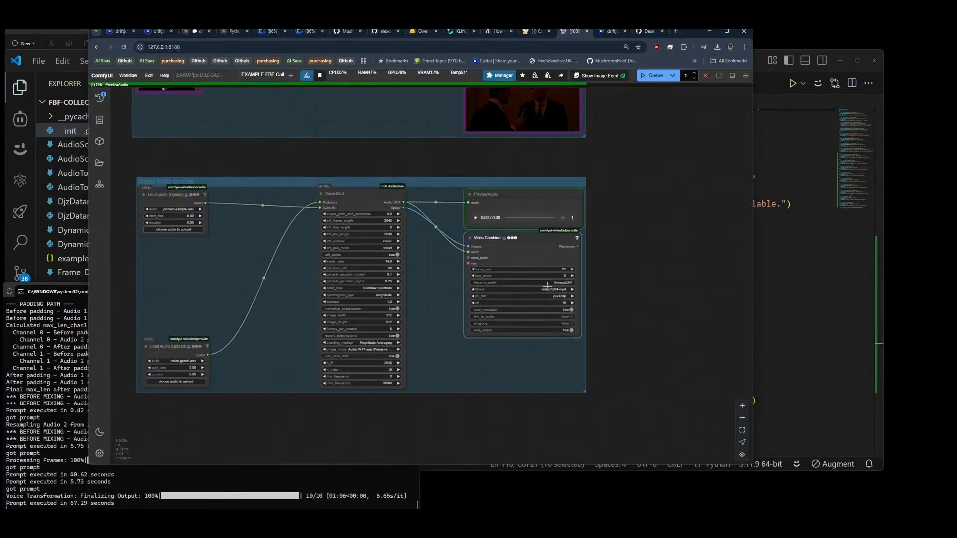
# Step: Play the Voice Mod result in PreviewAudio and queue the workflow again to render the spectrogram video
pyautogui.click(475, 224)
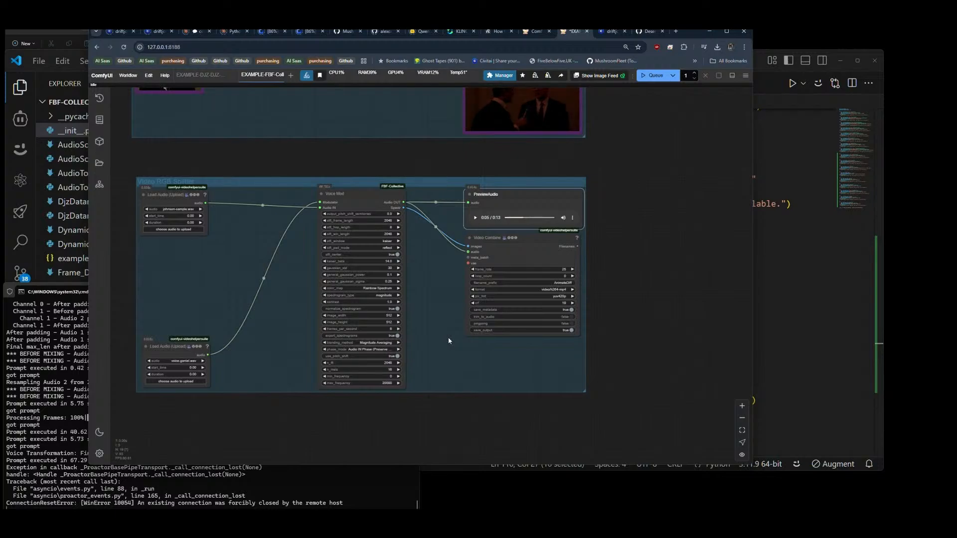
pyautogui.click(650, 76)
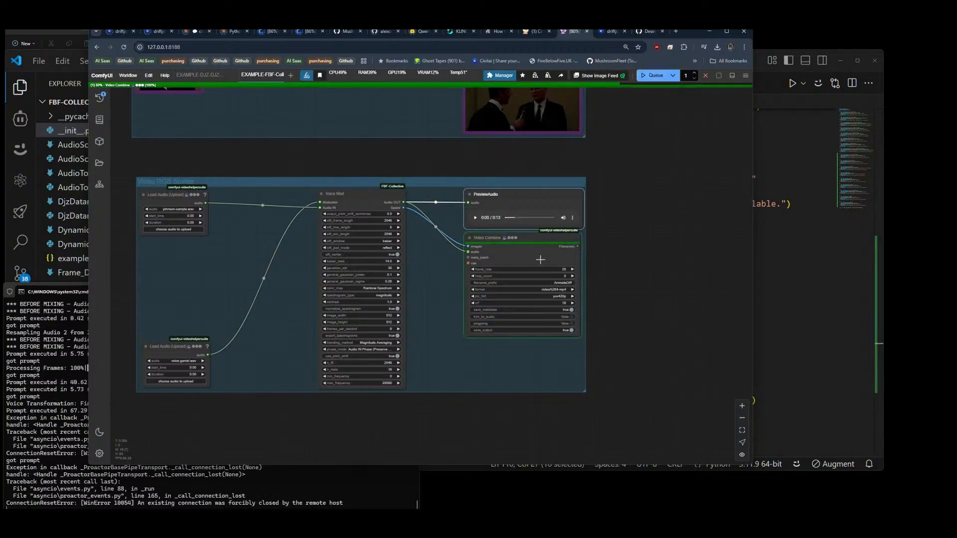
pyautogui.scroll(-3, 632, 356)
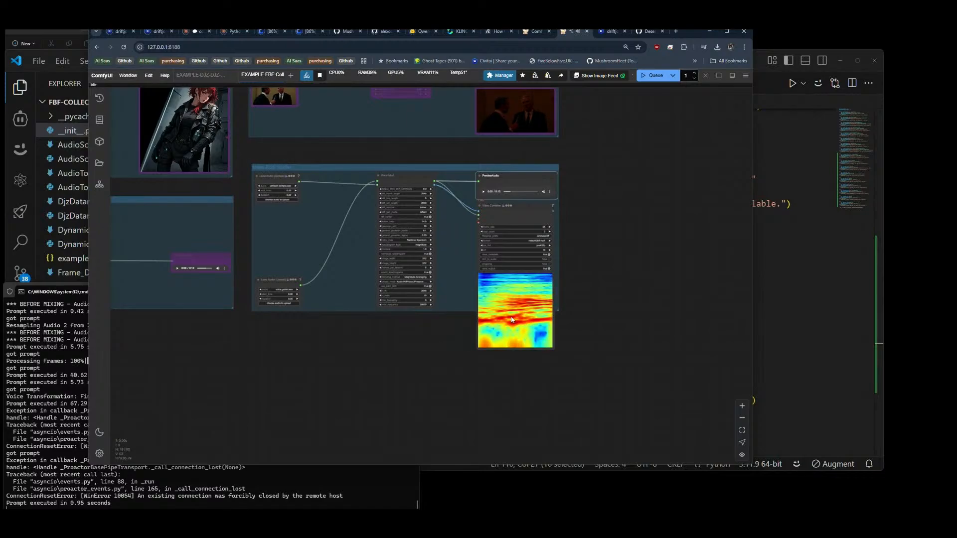
# Step: Bypass all nodes in the Voice Mod group and make room beneath the existing groups
pyautogui.scroll(-4, 628, 188)
pyautogui.moveTo(458, 307); pyautogui.dragTo(482, 377)
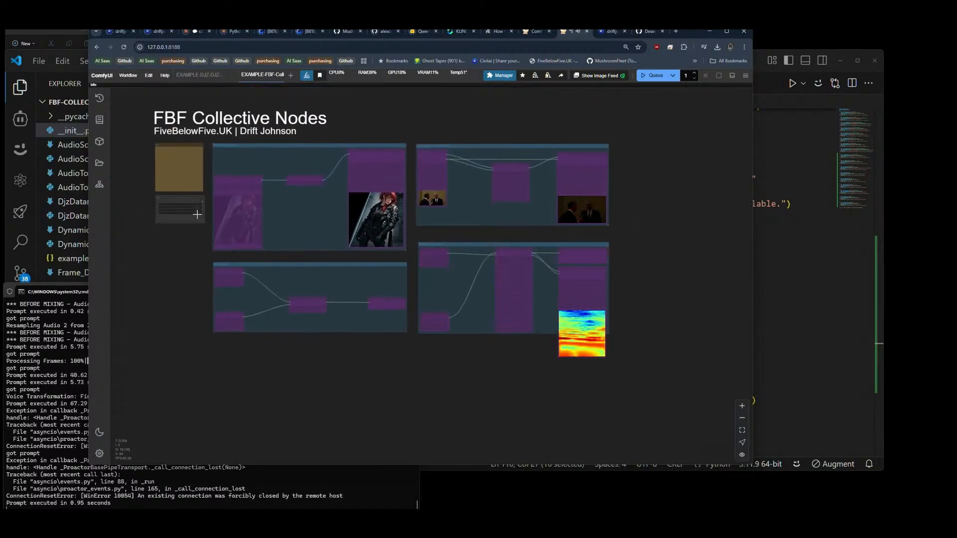
pyautogui.moveTo(417, 360); pyautogui.dragTo(421, 339)
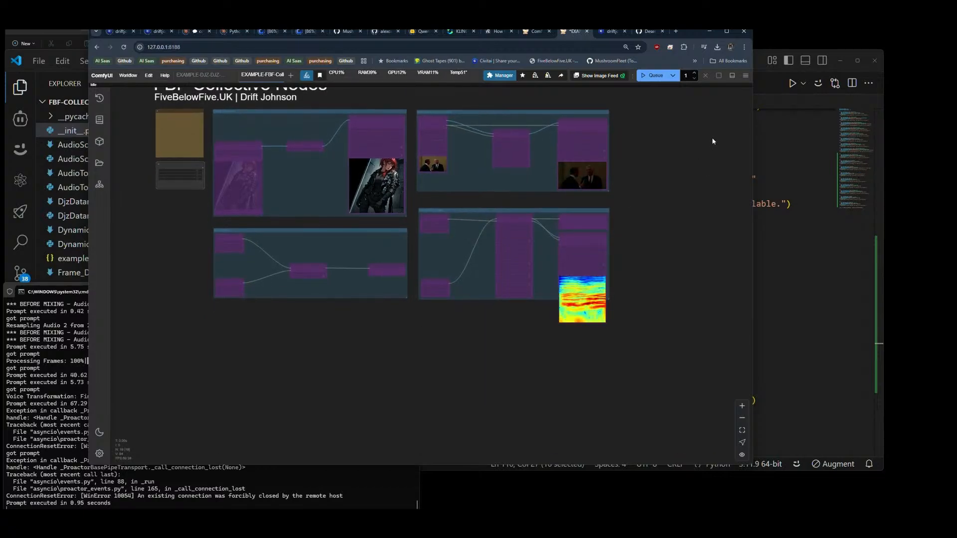
# Step: Look up the node registered after VoiceMod in __init__.py in VS Code, and return to the ComfyUI workflow
pyautogui.hotkey('alt', 'Tab')
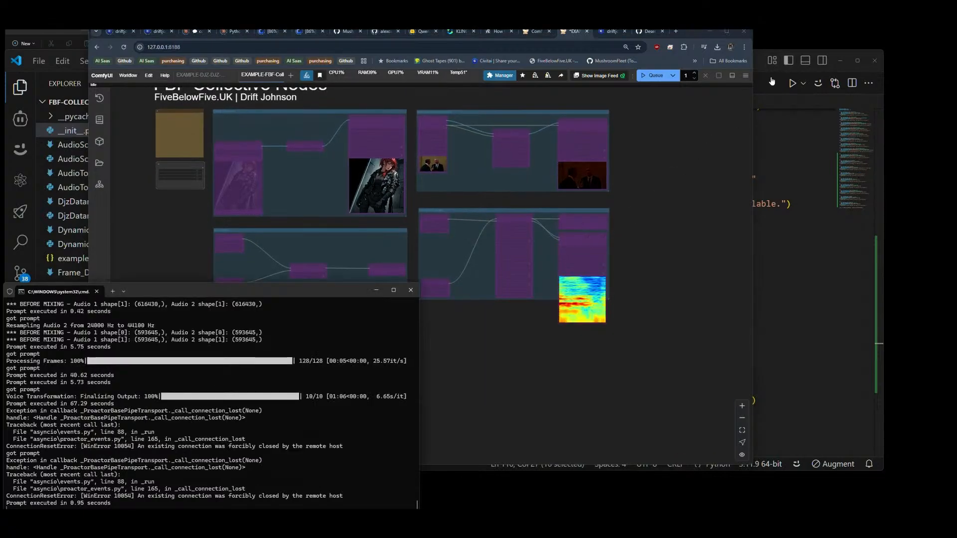
pyautogui.hotkey('alt', 'Tab')
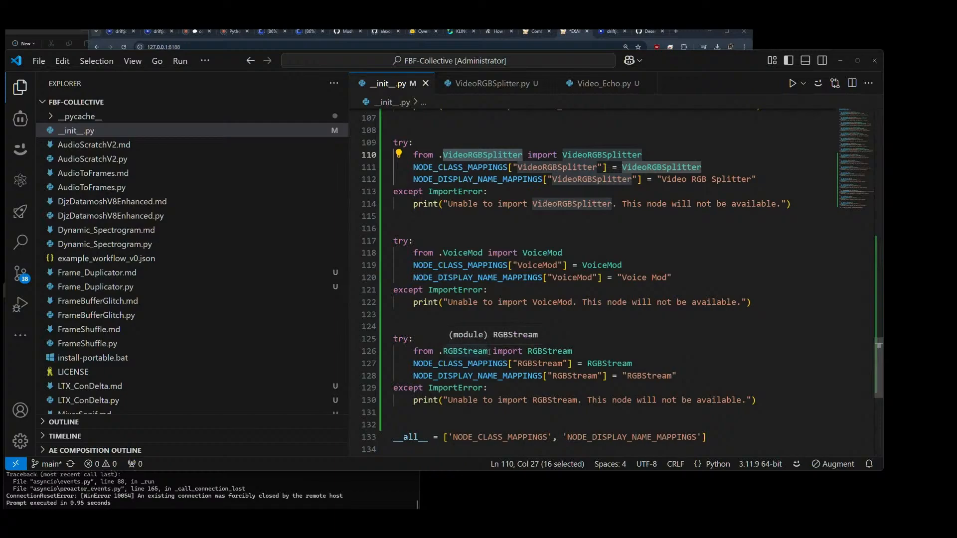
pyautogui.hotkey('alt', 'Tab')
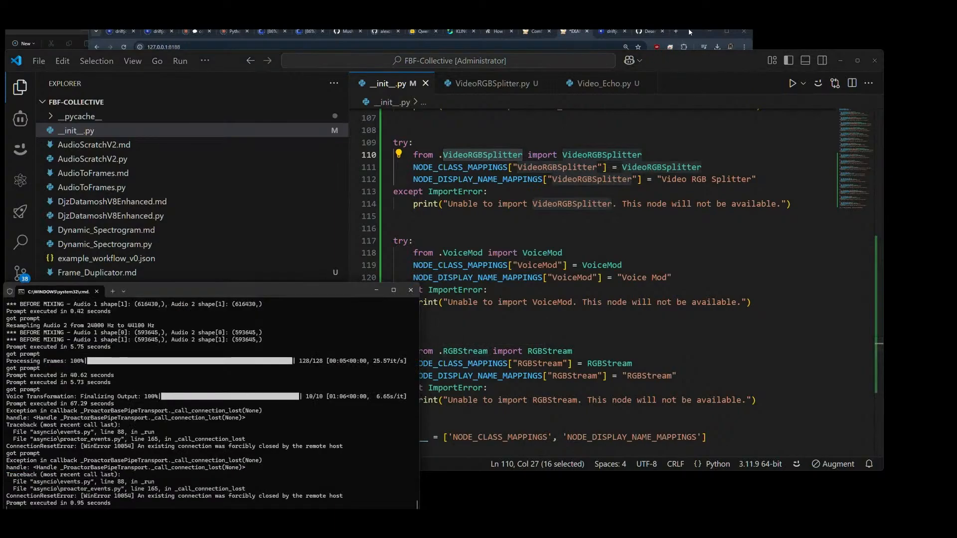
pyautogui.click(739, 63)
pyautogui.click(692, 31)
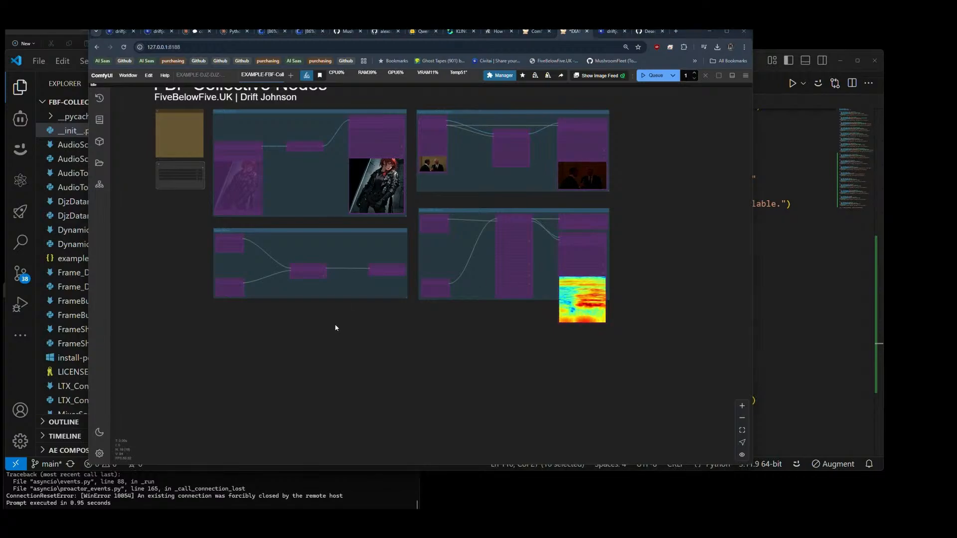
pyautogui.hotkey('alt', 'Tab')
pyautogui.hotkey('alt', 'Tab')
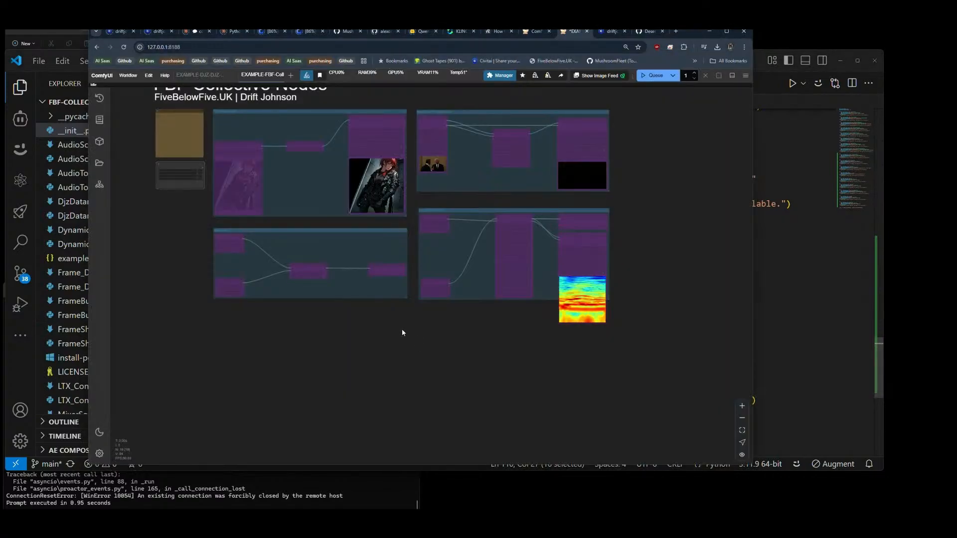
# Step: Add an RGBStream node in the empty area below the Voice Mod group
pyautogui.doubleClick(299, 339)
pyautogui.write('rgbstream')
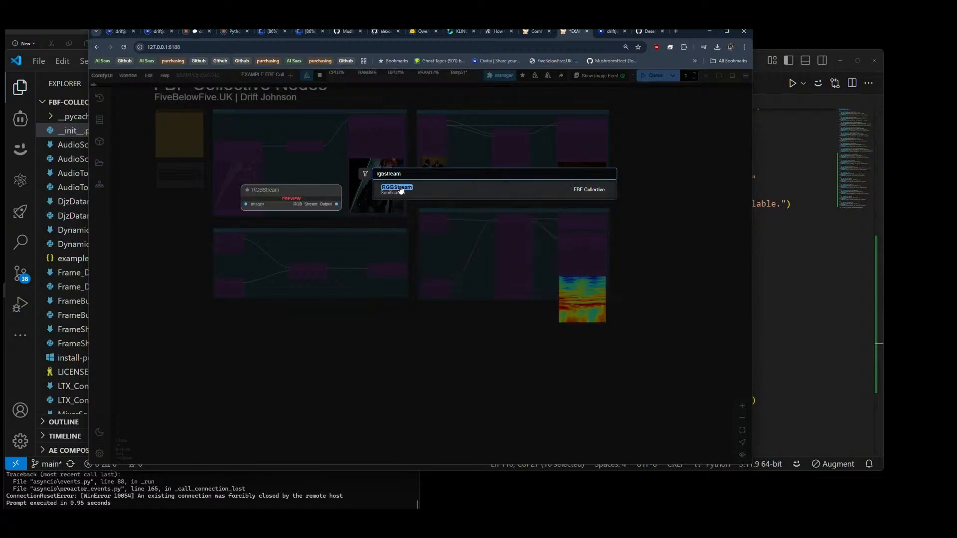
pyautogui.press('Return')
pyautogui.moveTo(329, 339); pyautogui.dragTo(463, 353)
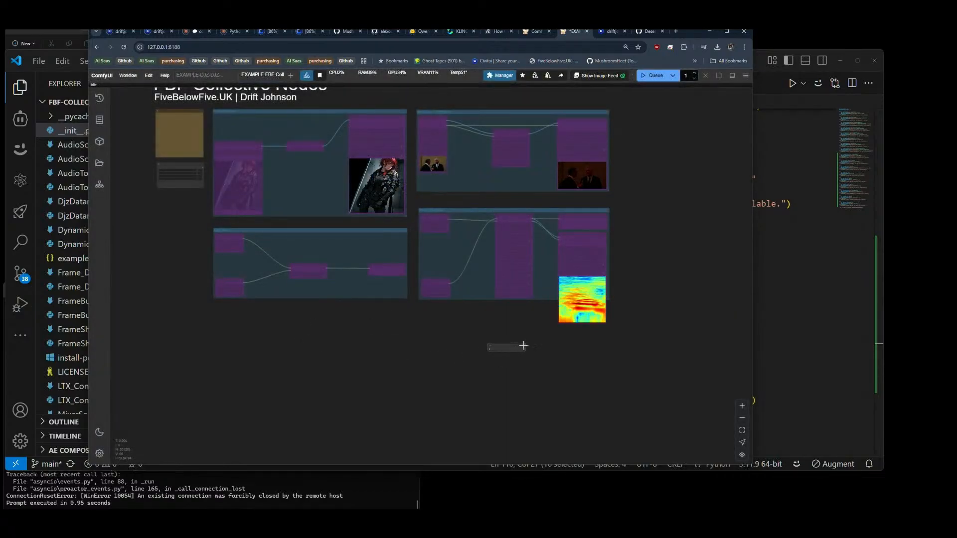
pyautogui.scroll(12, 449, 351)
pyautogui.scroll(-5, 444, 372)
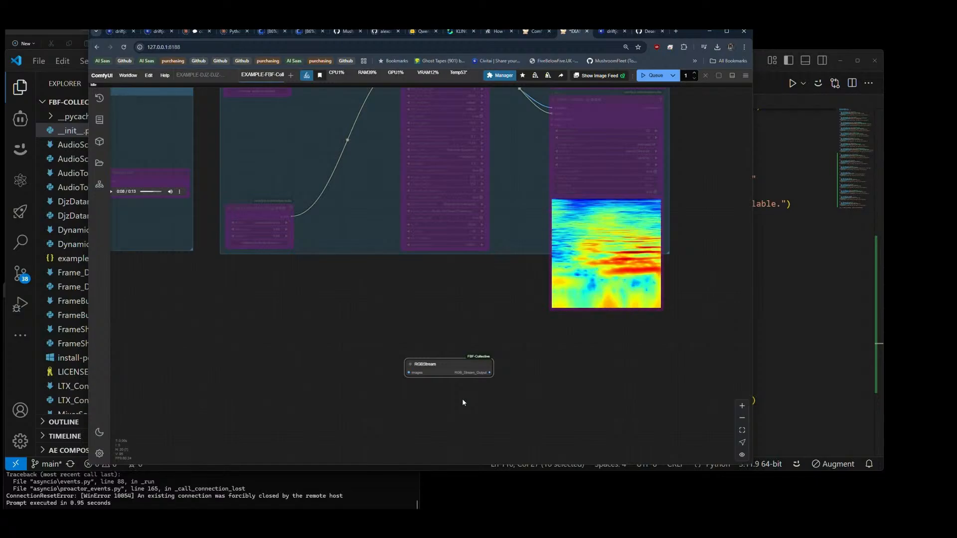
# Step: Copy the Load Video and Video Combine nodes from the video group above and place the copies on either side of RGBStream
pyautogui.scroll(-2, 463, 402)
pyautogui.moveTo(381, 347); pyautogui.dragTo(378, 430)
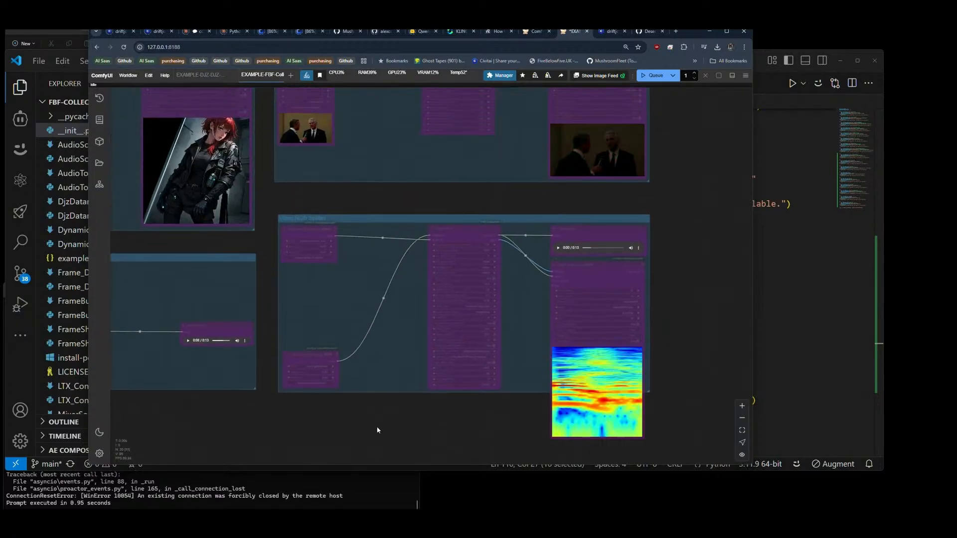
pyautogui.moveTo(389, 148); pyautogui.dragTo(360, 208)
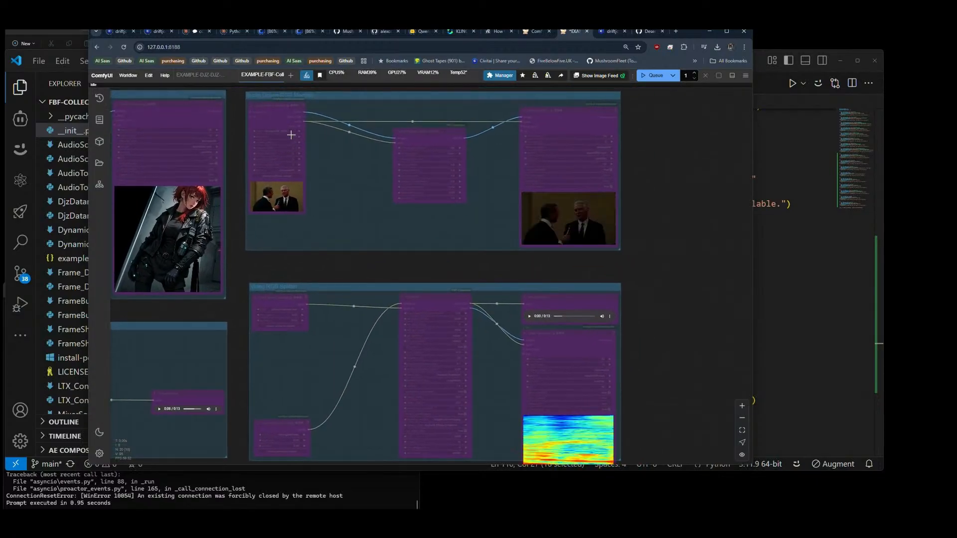
pyautogui.scroll(-3, 331, 142)
pyautogui.scroll(-1, 340, 152)
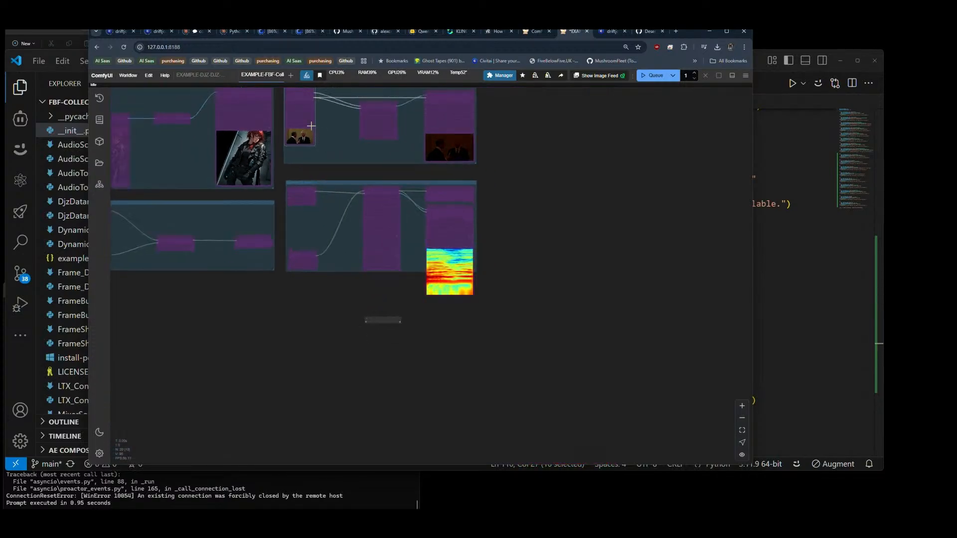
pyautogui.click(302, 101)
pyautogui.hotkey('ctrl', 'c')
pyautogui.hotkey('ctrl', 'v')
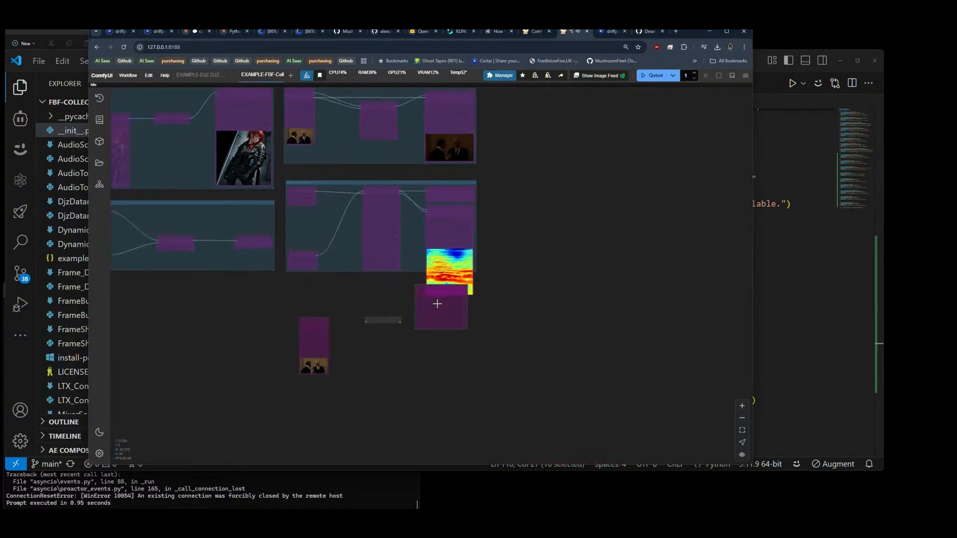
pyautogui.scroll(6, 348, 351)
pyautogui.scroll(2, 349, 352)
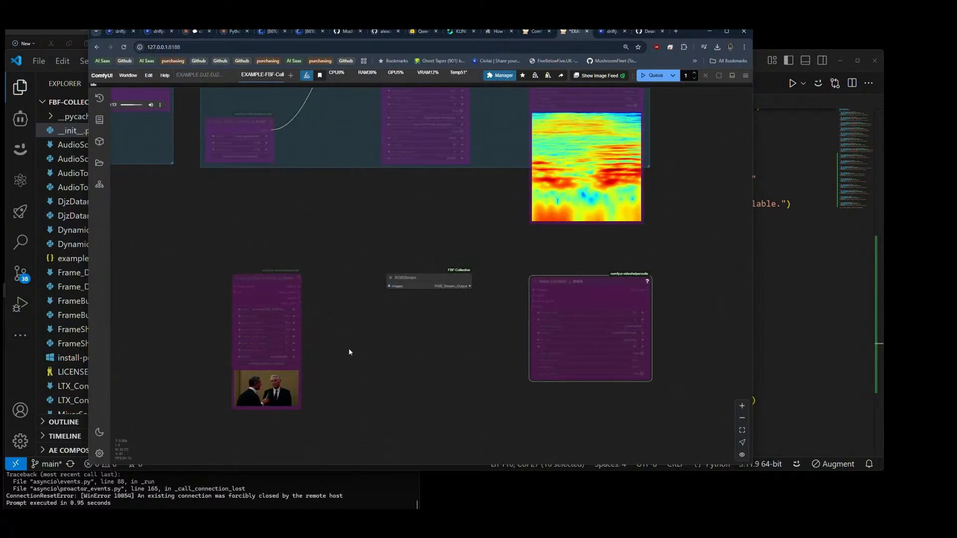
# Step: Review the node registrations in __init__.py in VS Code, from MixerSonif through RGBStream, and return to ComfyUI
pyautogui.click(757, 68)
pyautogui.scroll(-2, 635, 241)
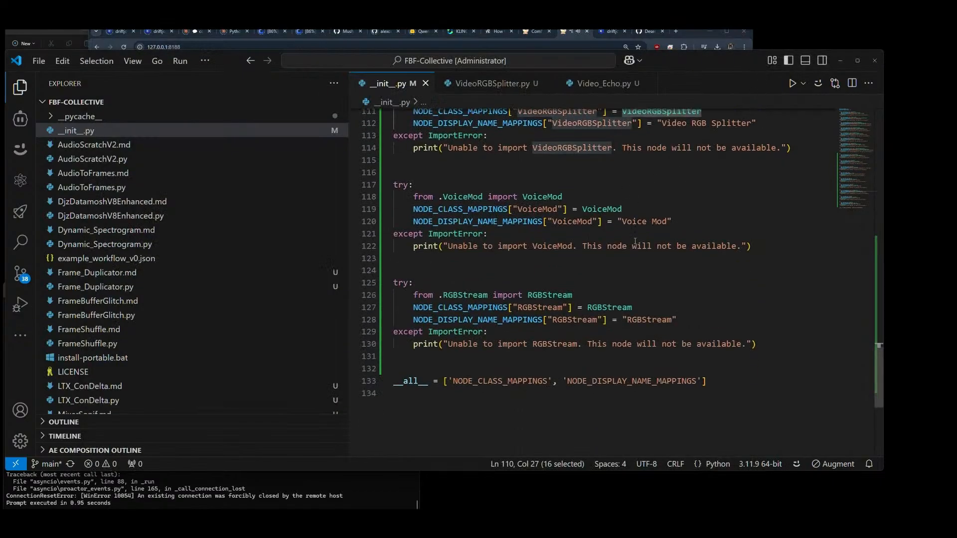
pyautogui.scroll(2, 635, 241)
pyautogui.scroll(9, 635, 242)
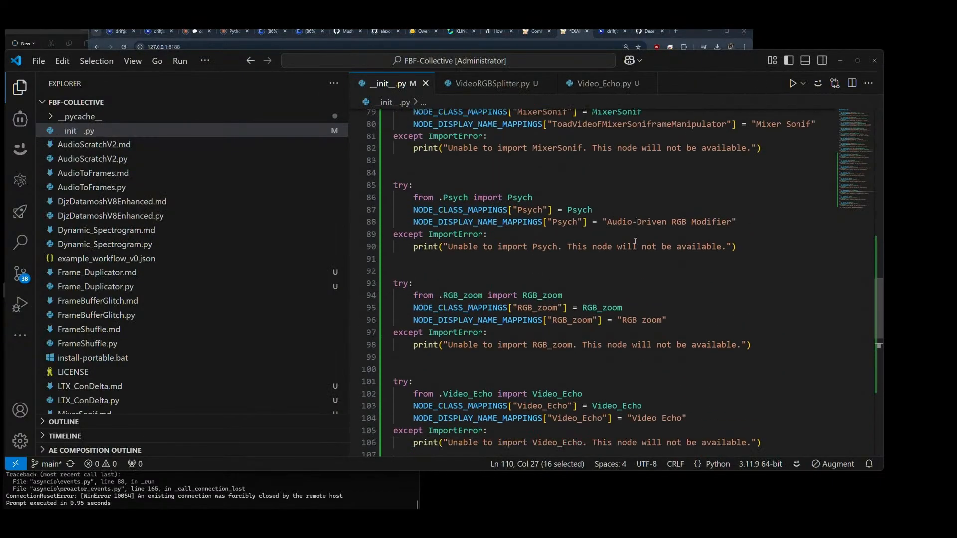
pyautogui.scroll(-10, 496, 305)
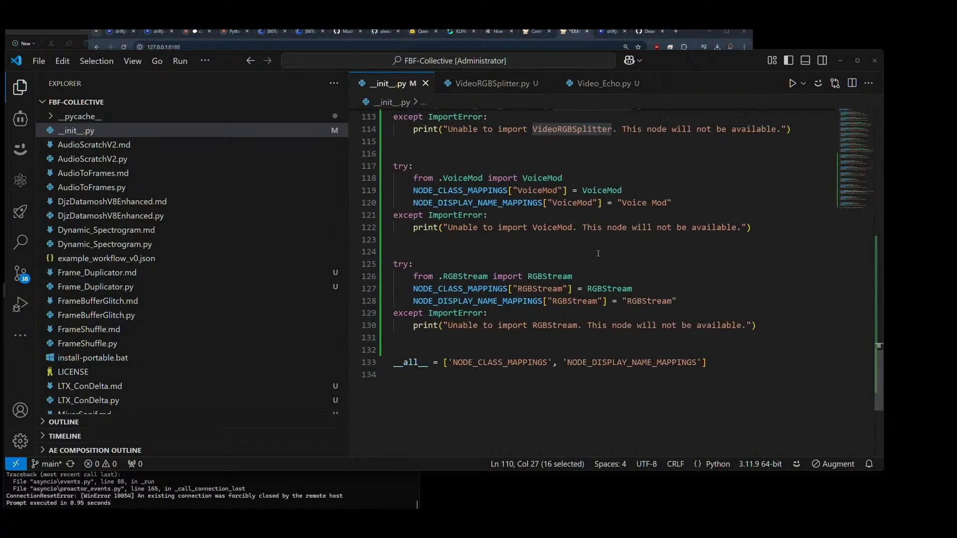
pyautogui.click(687, 33)
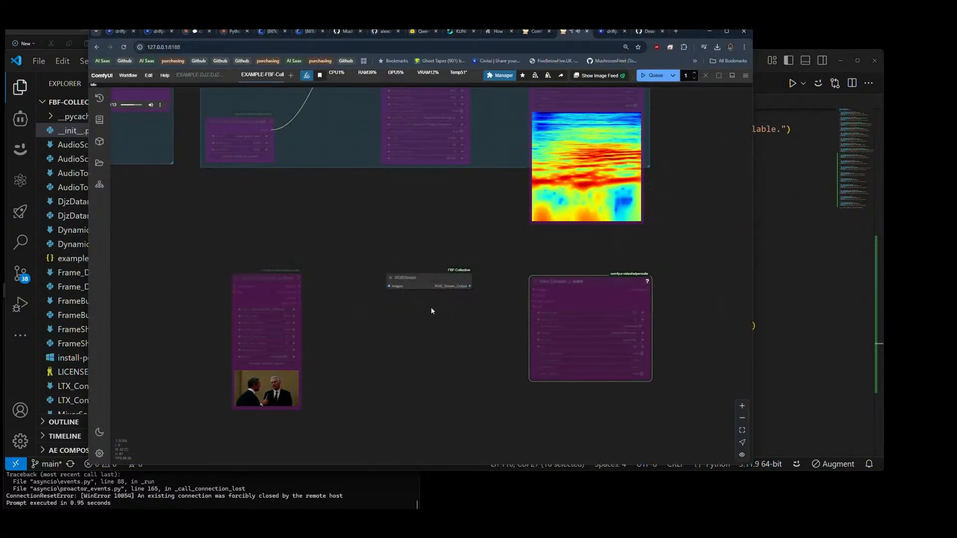
# Step: Wire Load Video's image output through RGBStream to Video Combine's images, and connect Load Video's audio directly to Video Combine
pyautogui.scroll(-4, 430, 307)
pyautogui.moveTo(435, 245); pyautogui.dragTo(429, 207)
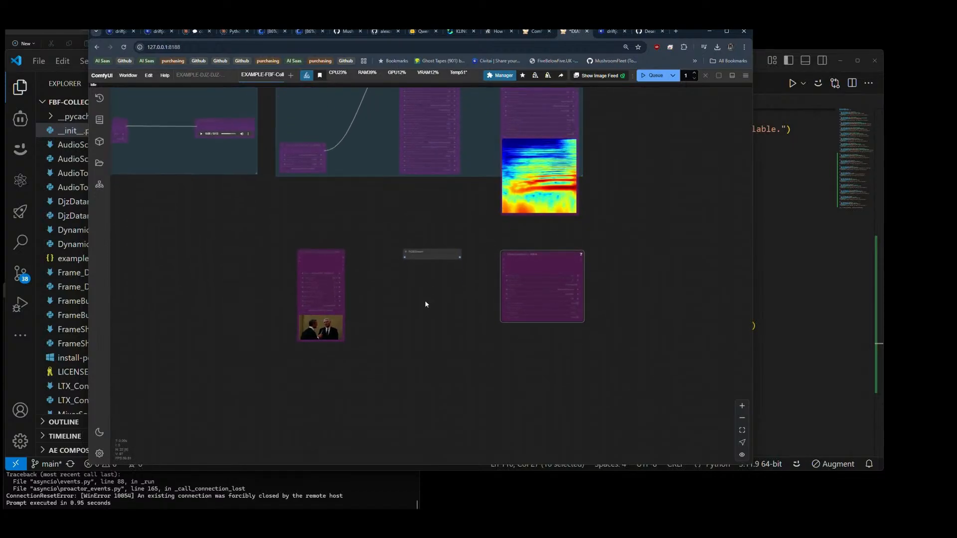
pyautogui.scroll(3, 425, 303)
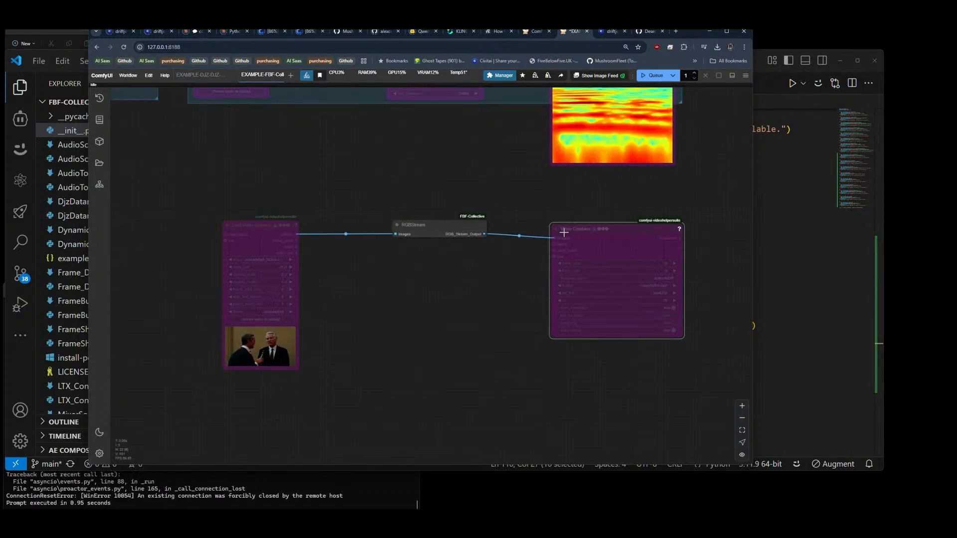
pyautogui.moveTo(297, 245); pyautogui.dragTo(555, 244)
# Step: Align and space Load Video, RGBStream and Video Combine in a row, and toggle the bypass state of all three
pyautogui.moveTo(432, 224); pyautogui.dragTo(427, 227)
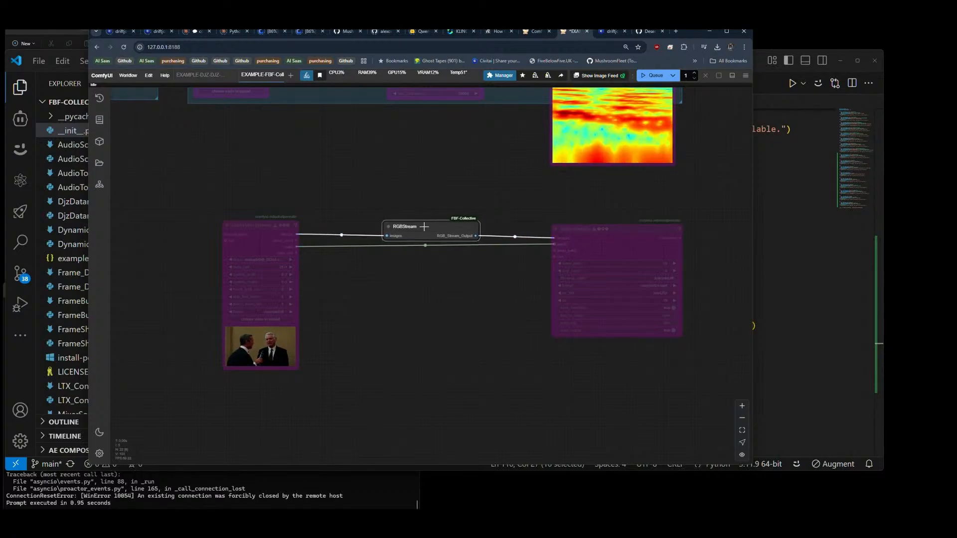
pyautogui.click(261, 234)
pyautogui.moveTo(261, 234); pyautogui.dragTo(259, 235)
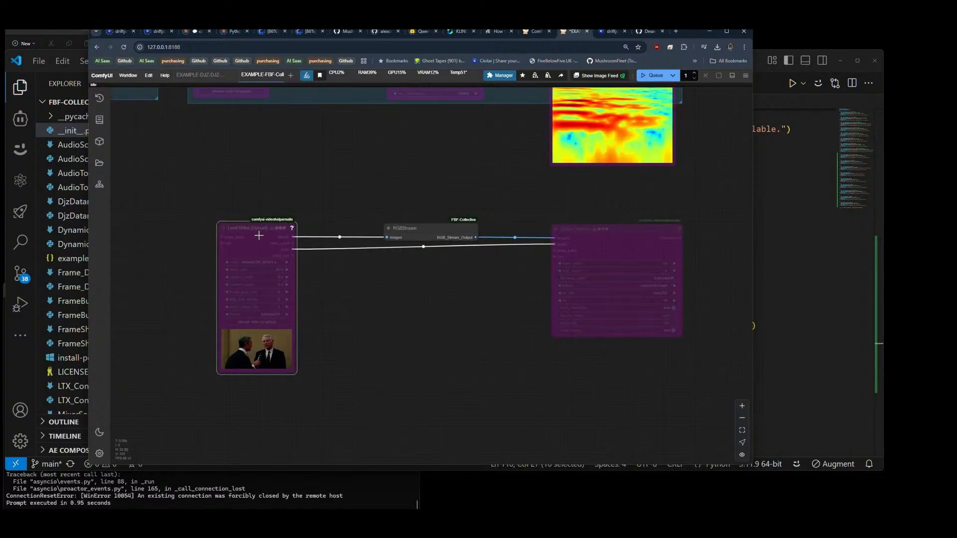
pyautogui.scroll(-5, 452, 288)
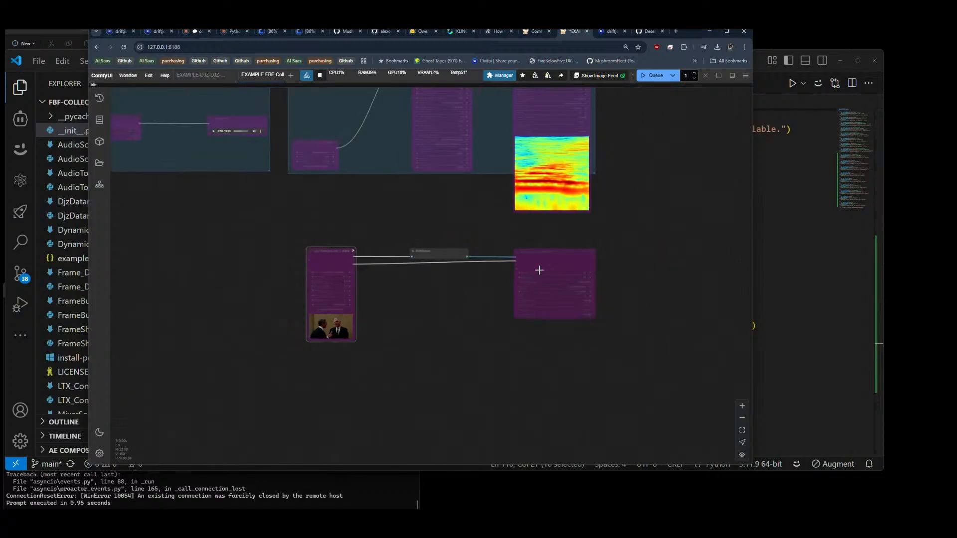
pyautogui.moveTo(561, 264); pyautogui.dragTo(557, 262)
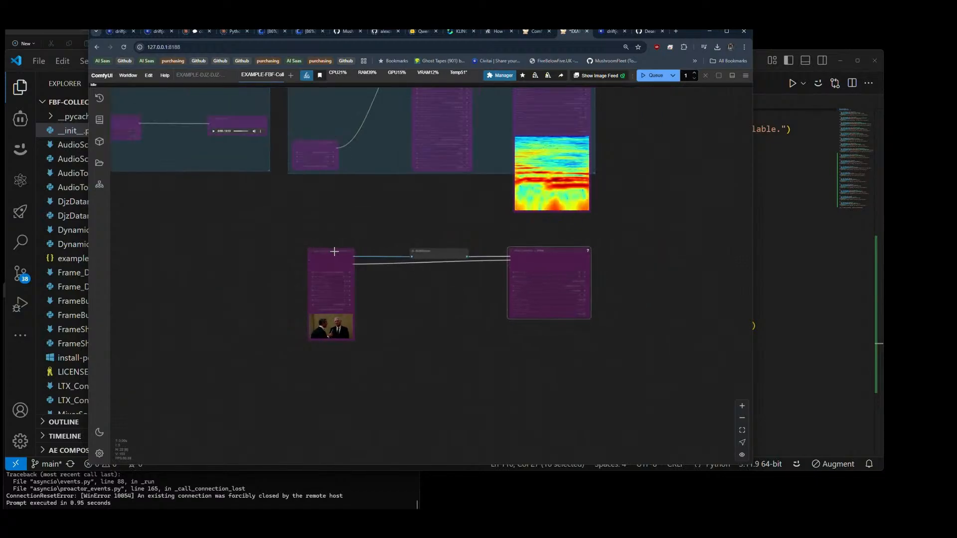
pyautogui.moveTo(334, 251); pyautogui.dragTo(321, 252)
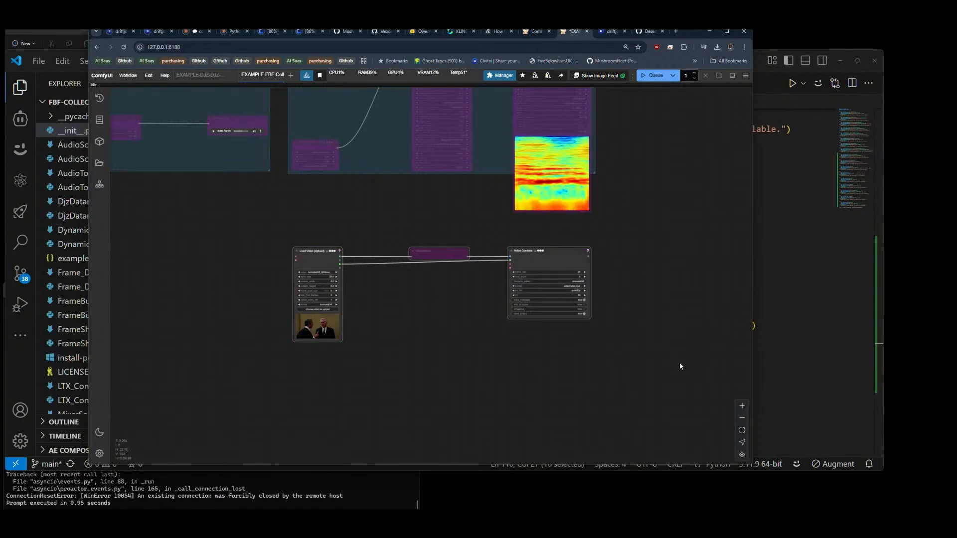
# Step: Group Load Video, RGBStream and Video Combine together and title the group "RGB Stream"
pyautogui.hotkey('ctrl', 'b')
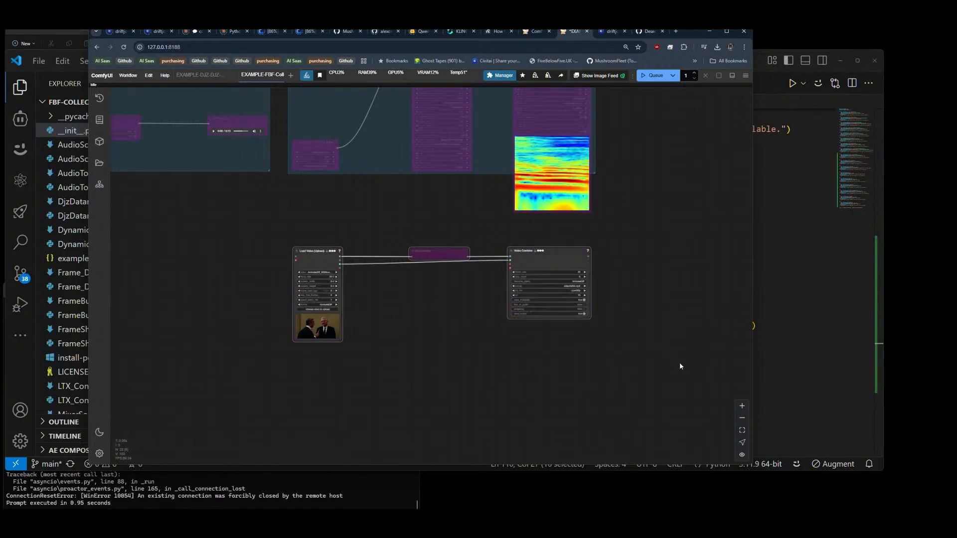
pyautogui.hotkey('ctrl', 'g')
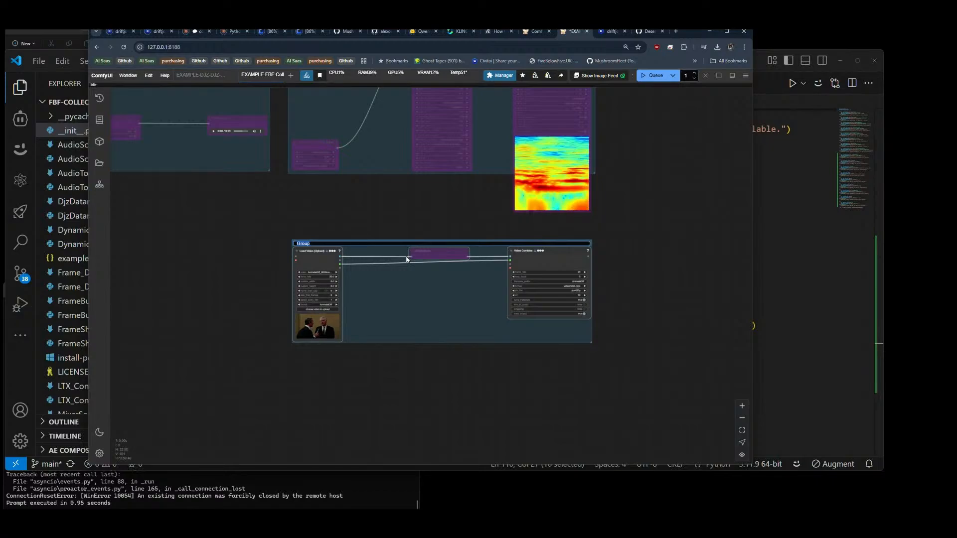
pyautogui.write('RG')
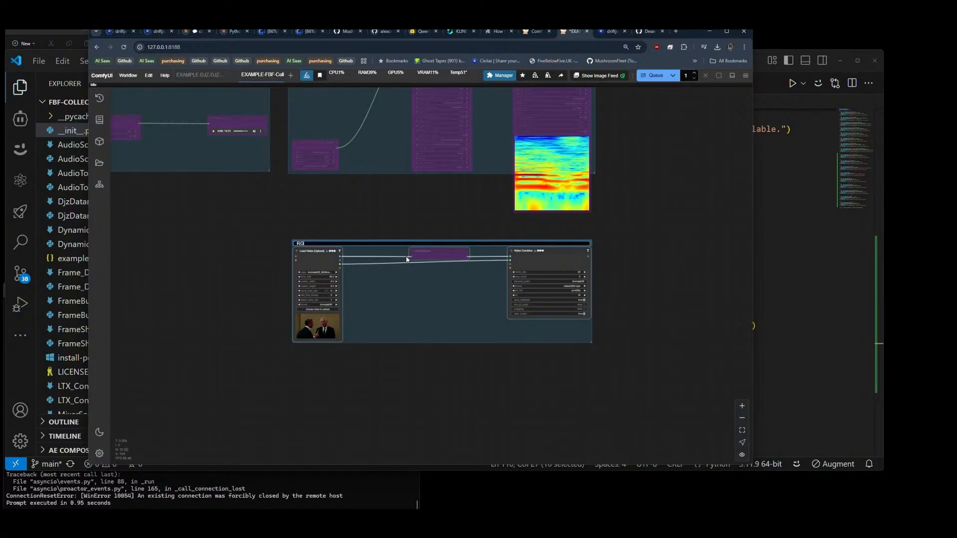
pyautogui.write('B Stream')
pyautogui.press('Return')
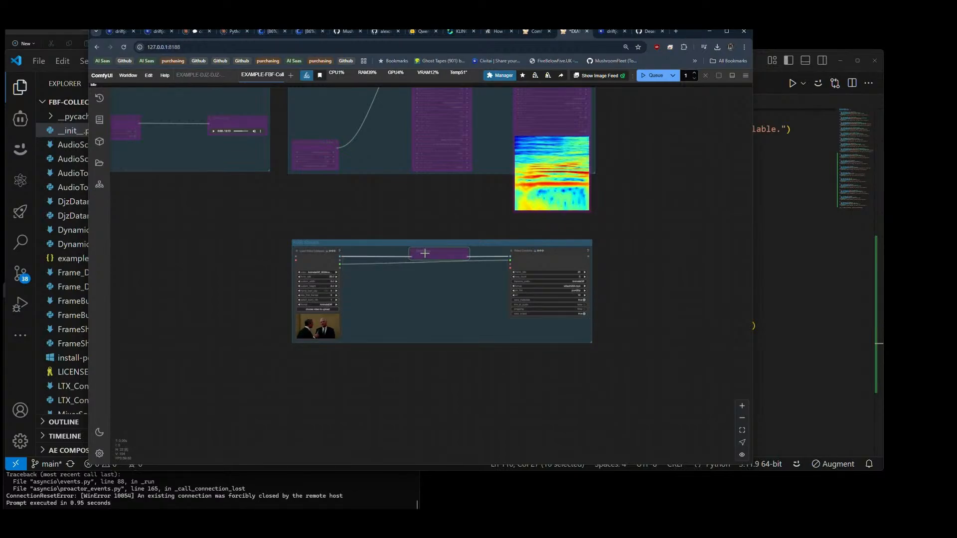
# Step: Re-enable the bypassed RGBStream node, then run the workflow and inspect the colour-channel result in Video Combine's preview
pyautogui.hotkey('ctrl', 'b')
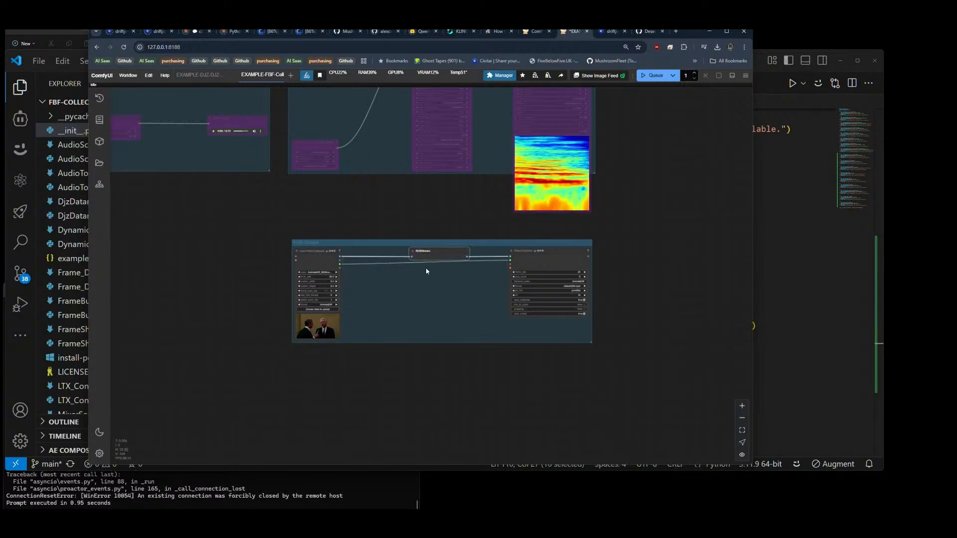
pyautogui.click(653, 76)
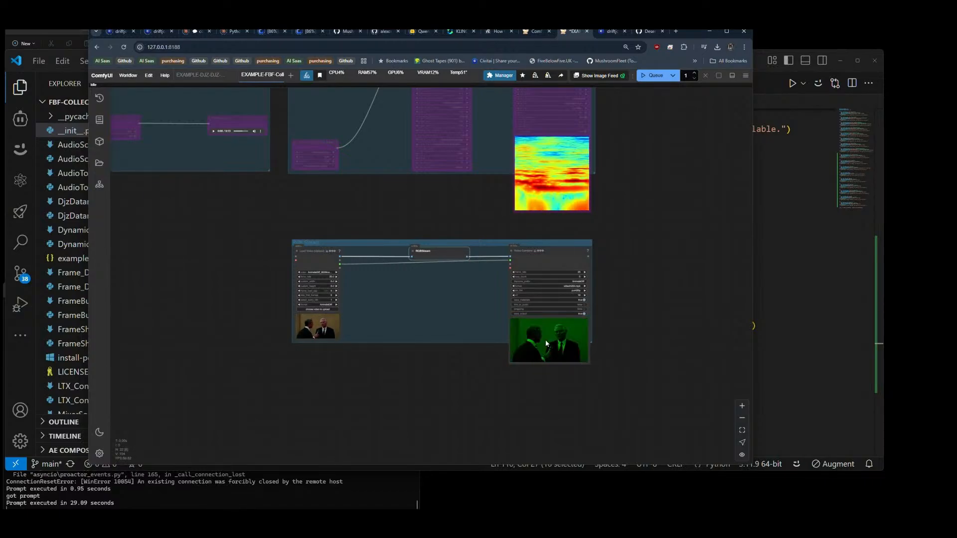
pyautogui.scroll(5, 558, 348)
pyautogui.scroll(4, 558, 348)
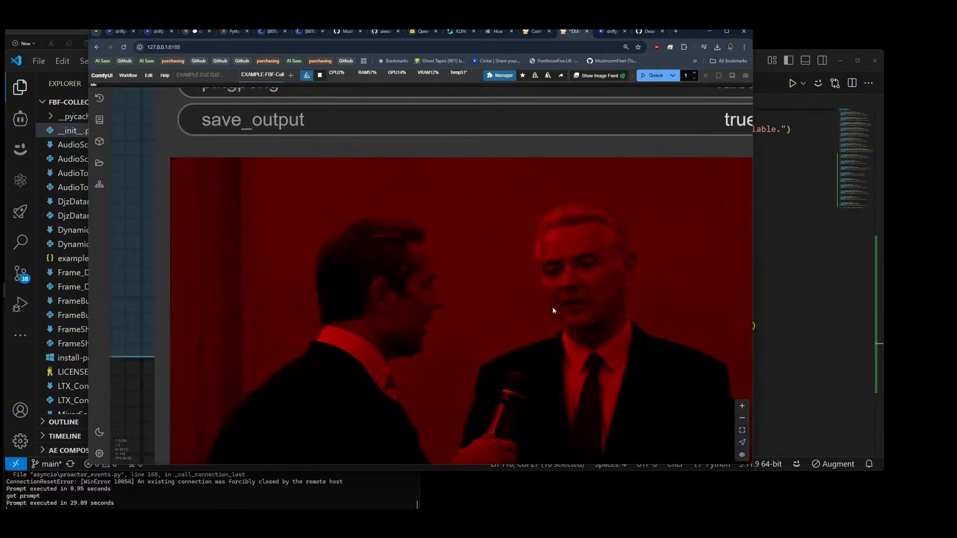
pyautogui.scroll(-8, 552, 306)
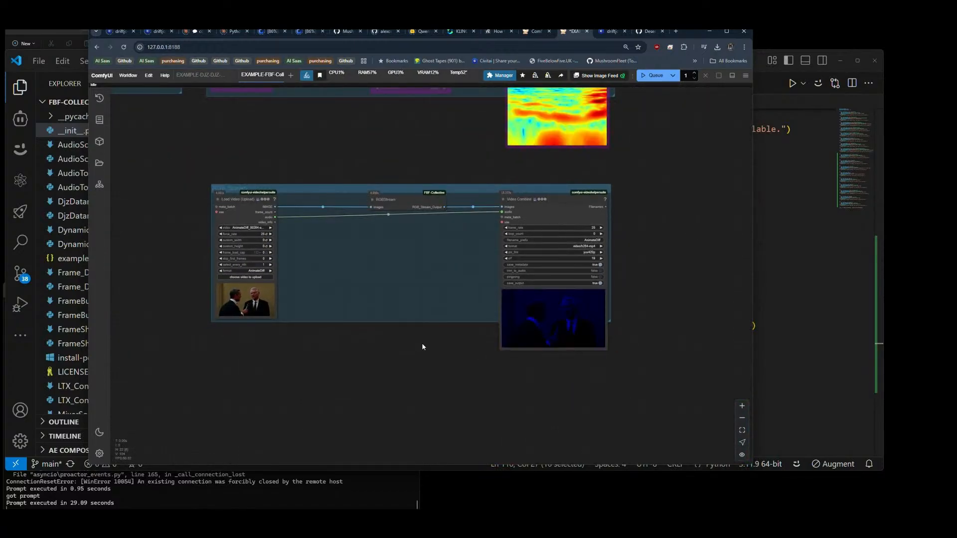
pyautogui.moveTo(421, 343); pyautogui.dragTo(446, 361)
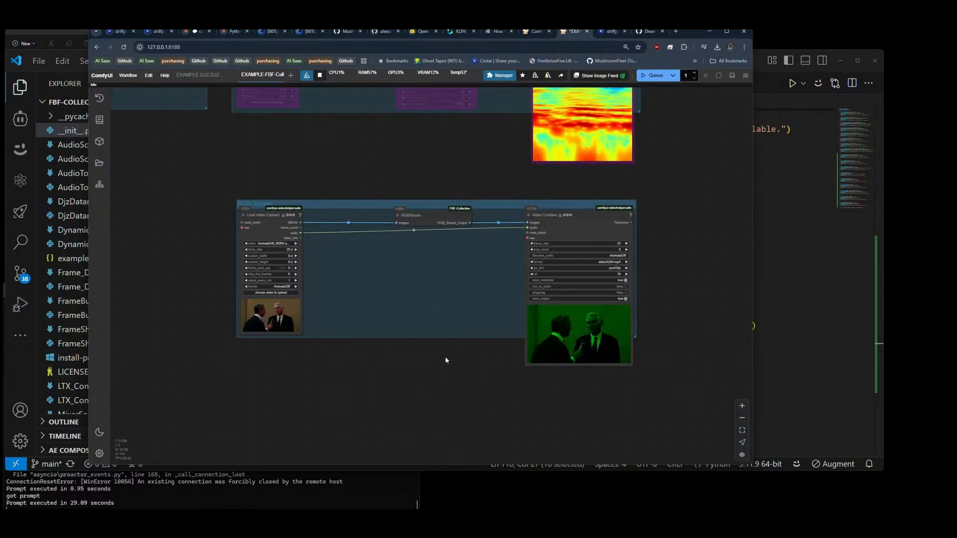
# Step: Collapse the Video Combine nodes in the RGB Stream group, the spectrogram group above it and the uppermost video group
pyautogui.click(760, 83)
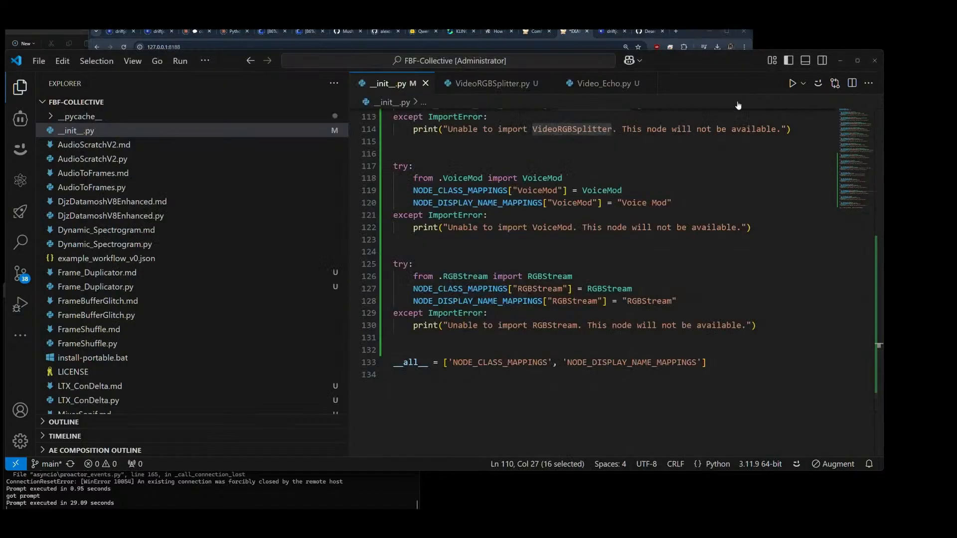
pyautogui.click(686, 32)
pyautogui.click(528, 216)
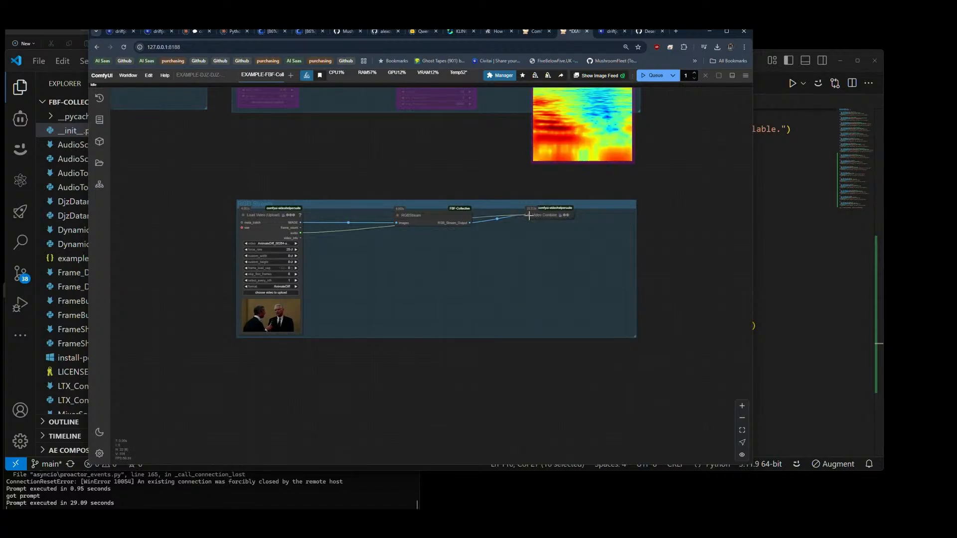
pyautogui.moveTo(606, 192); pyautogui.dragTo(590, 258)
pyautogui.moveTo(516, 120); pyautogui.dragTo(525, 194)
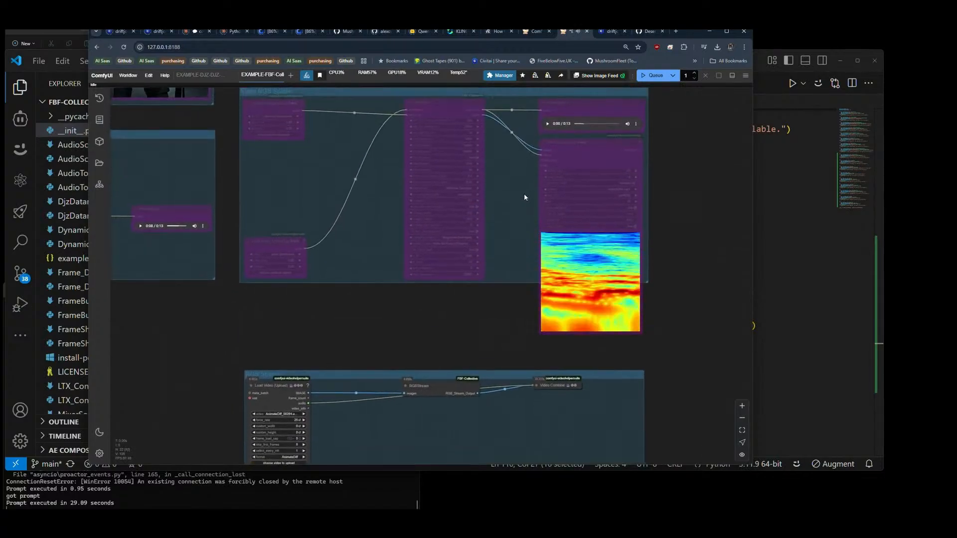
pyautogui.scroll(-7, 544, 218)
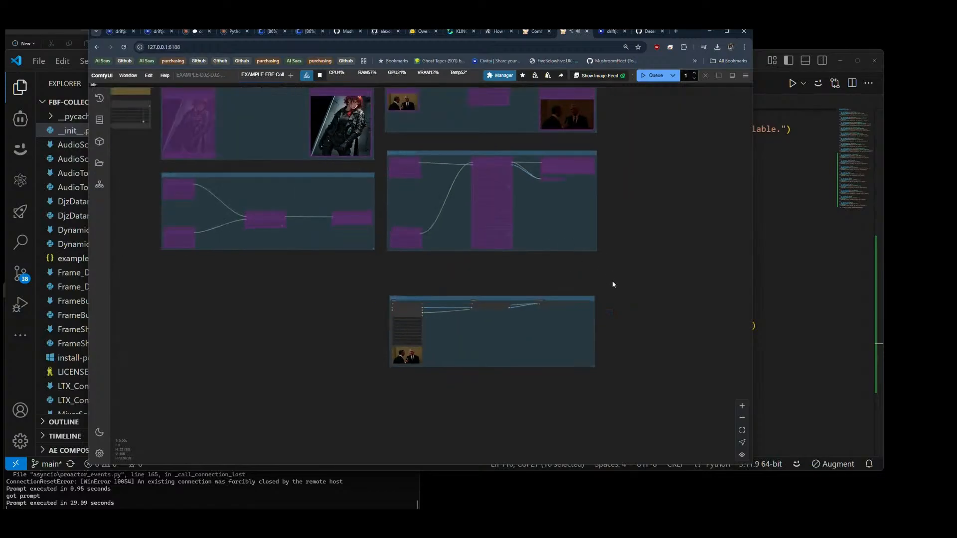
pyautogui.moveTo(625, 257); pyautogui.dragTo(659, 315)
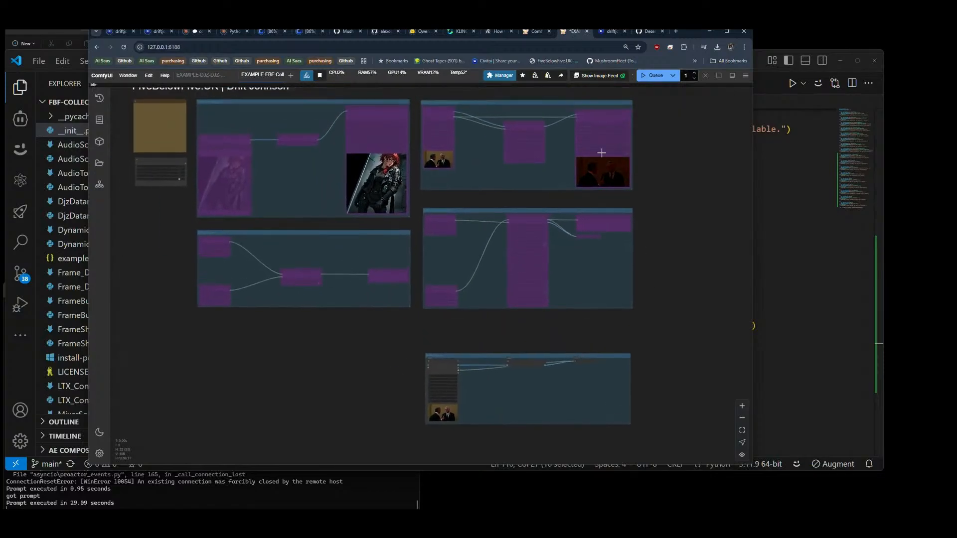
pyautogui.click(577, 113)
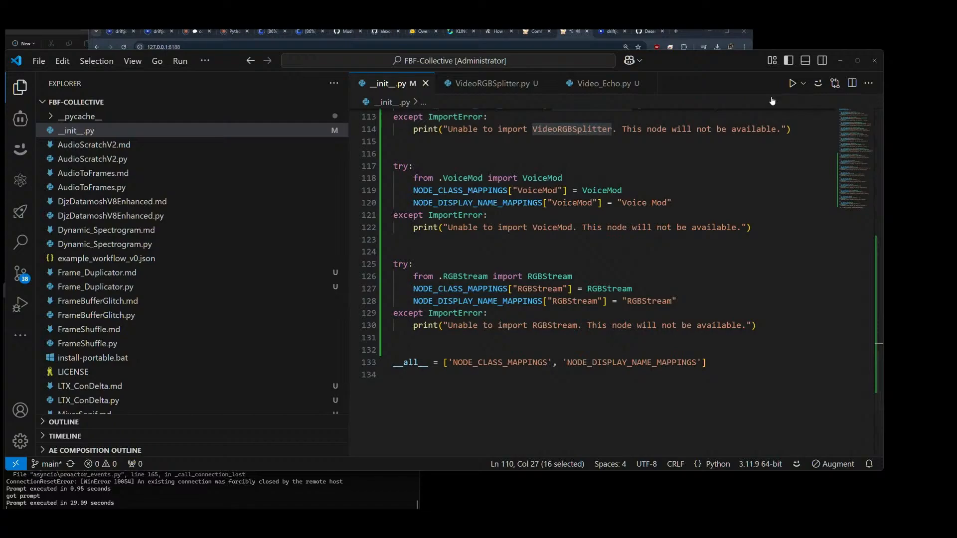
# Step: Check the VoiceMod and RGBStream registrations at the end of __init__.py in VS Code and return to ComfyUI
pyautogui.click(774, 92)
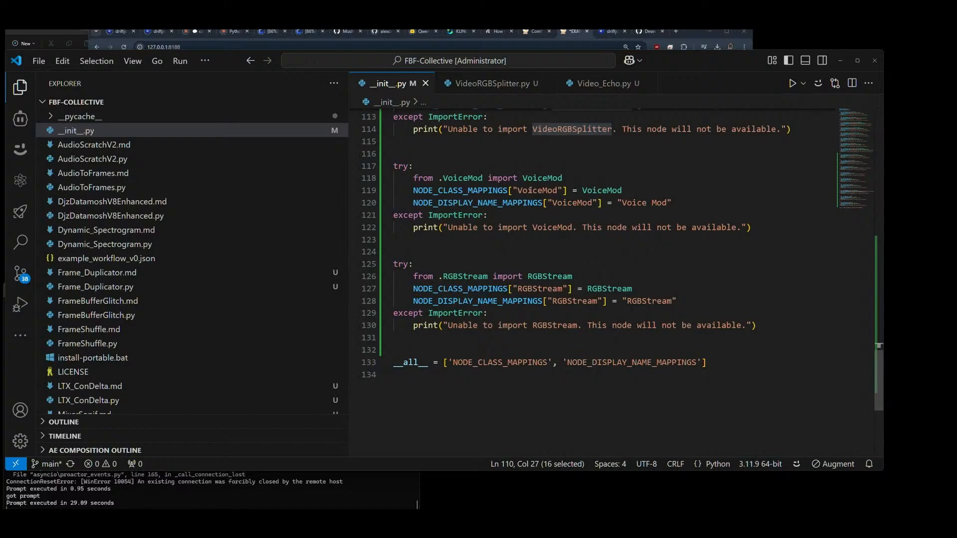
pyautogui.click(579, 33)
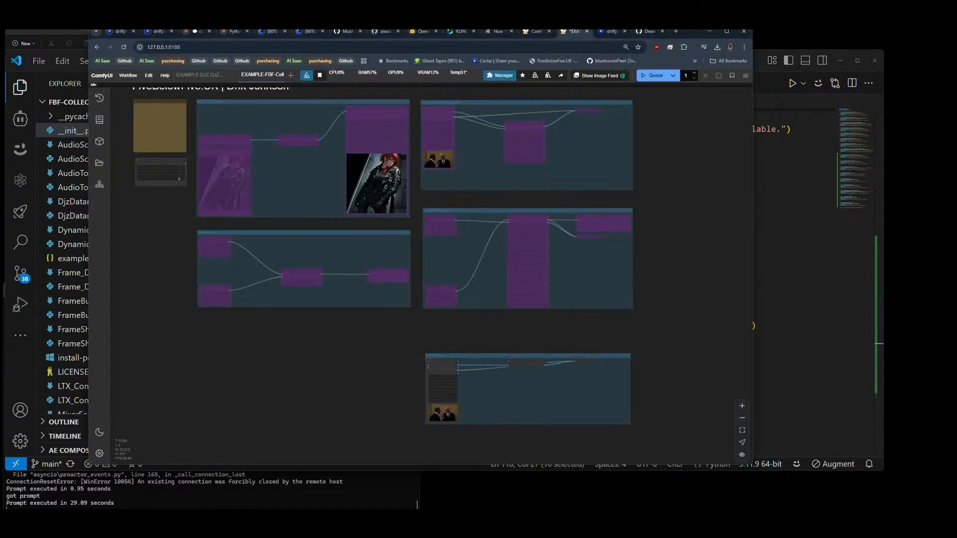
pyautogui.click(772, 86)
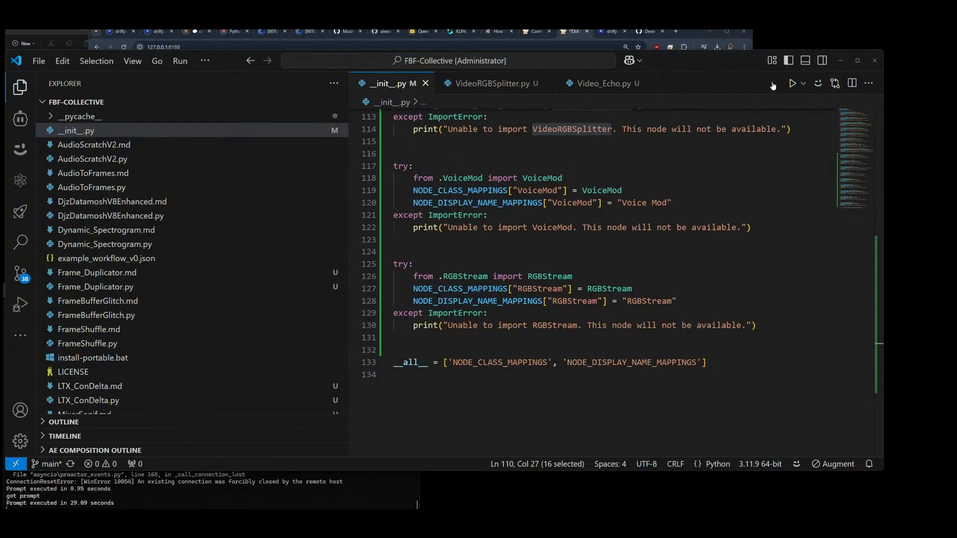
pyautogui.click(576, 33)
# Step: Restart ComfyUI through its Manager, bring the server console forward, and close the Manager dialog
pyautogui.click(498, 76)
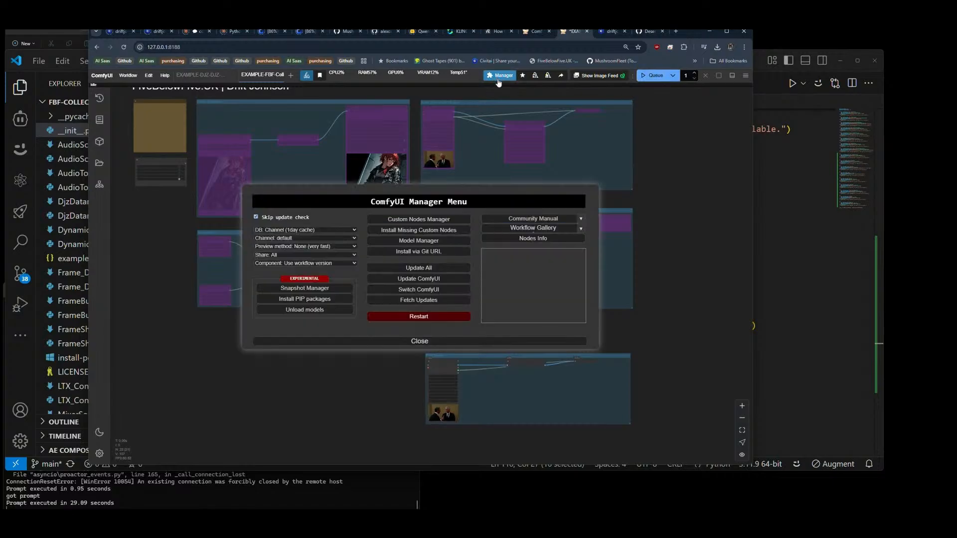
pyautogui.click(422, 318)
pyautogui.click(453, 284)
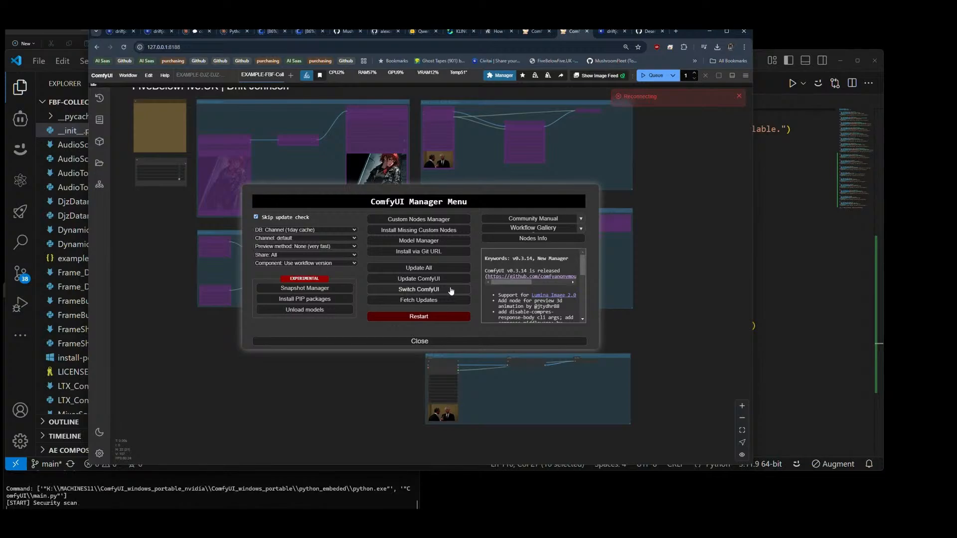
pyautogui.click(240, 500)
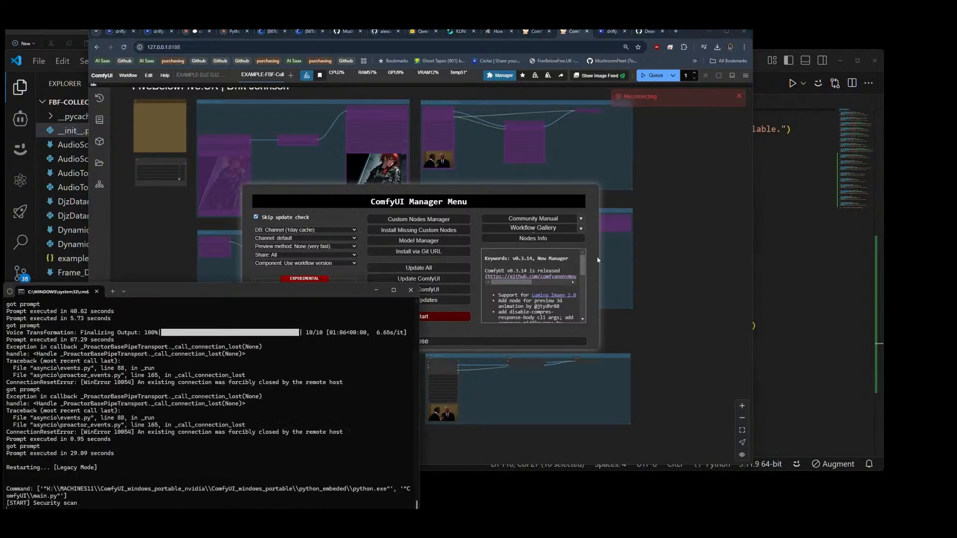
pyautogui.click(512, 342)
pyautogui.click(512, 342)
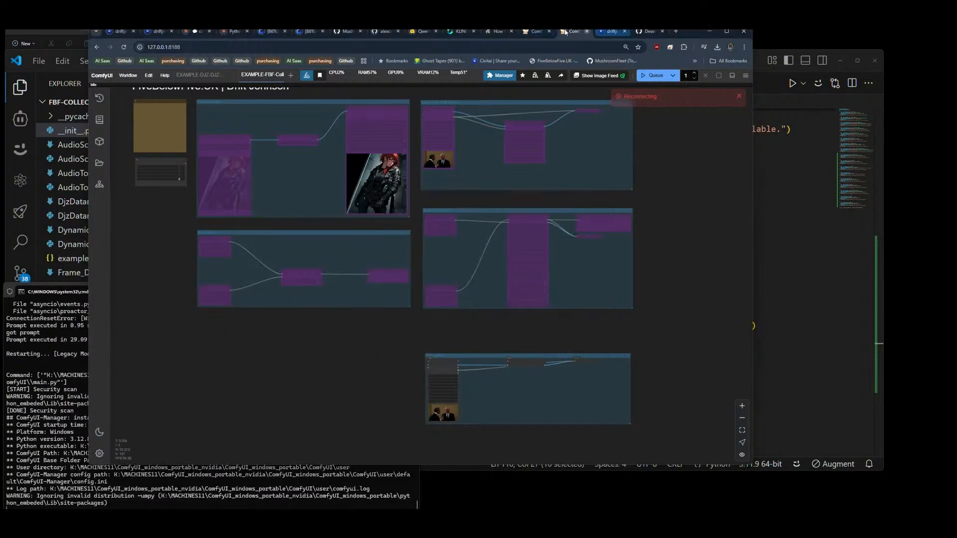
# Step: Switch to Kling AI in the browser and download the open 10-second video without watermark
pyautogui.click(458, 32)
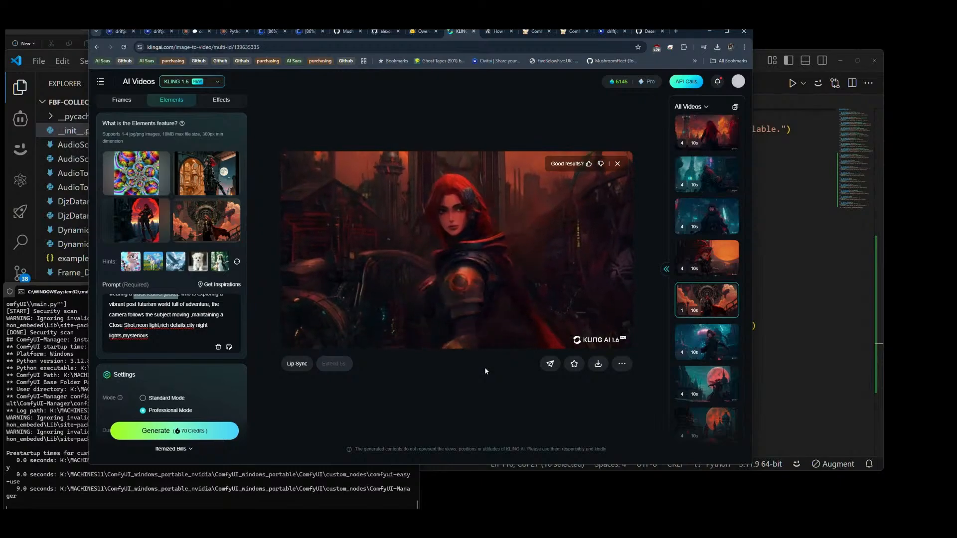
pyautogui.moveTo(598, 364)
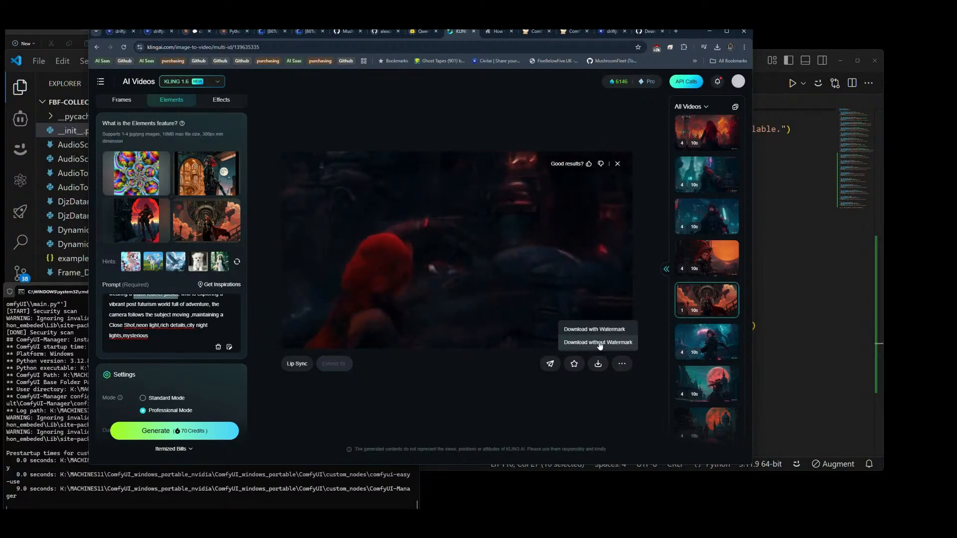
pyautogui.click(598, 343)
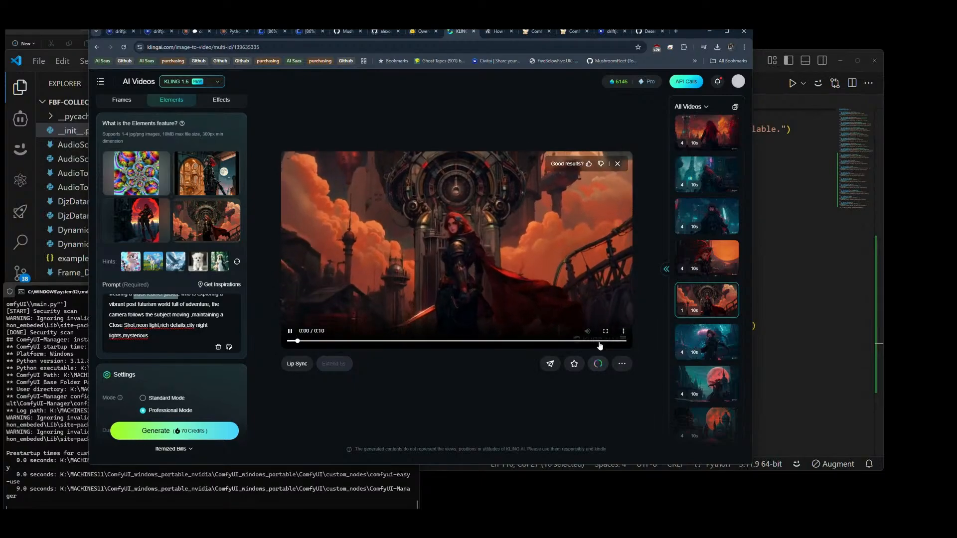
pyautogui.moveTo(210, 225)
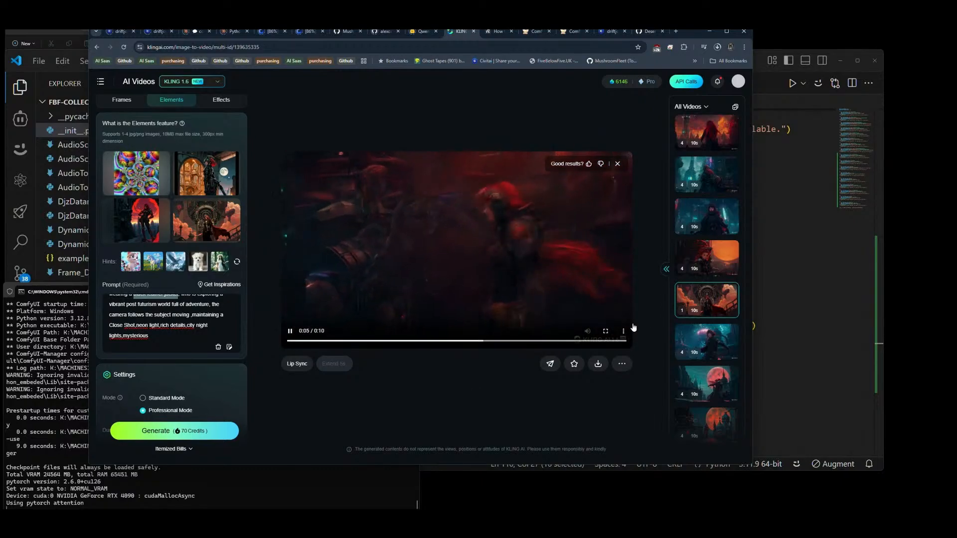
# Step: Open the four-clip video set with the orange sun, reload the page, and download its bottom clip without watermark
pyautogui.click(719, 263)
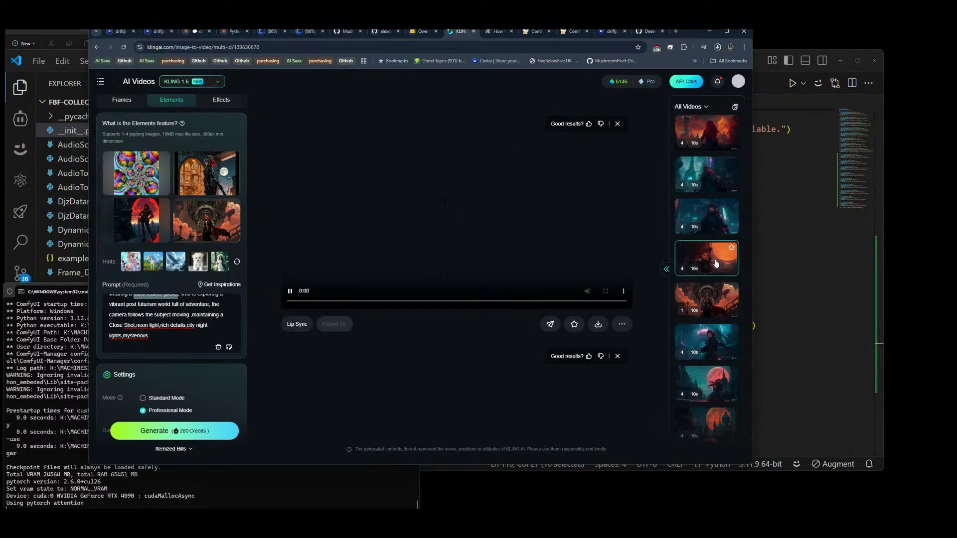
pyautogui.scroll(-3, 471, 273)
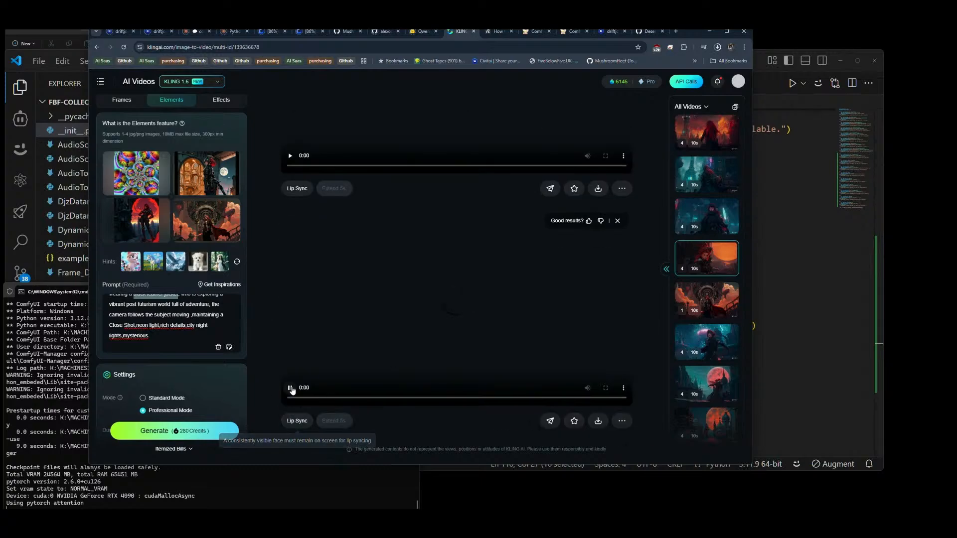
pyautogui.click(290, 389)
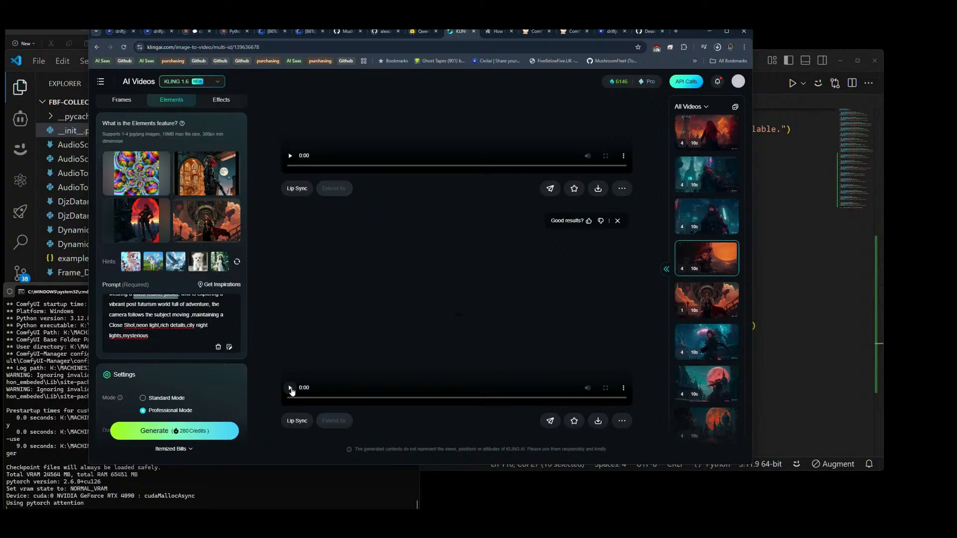
pyautogui.click(123, 47)
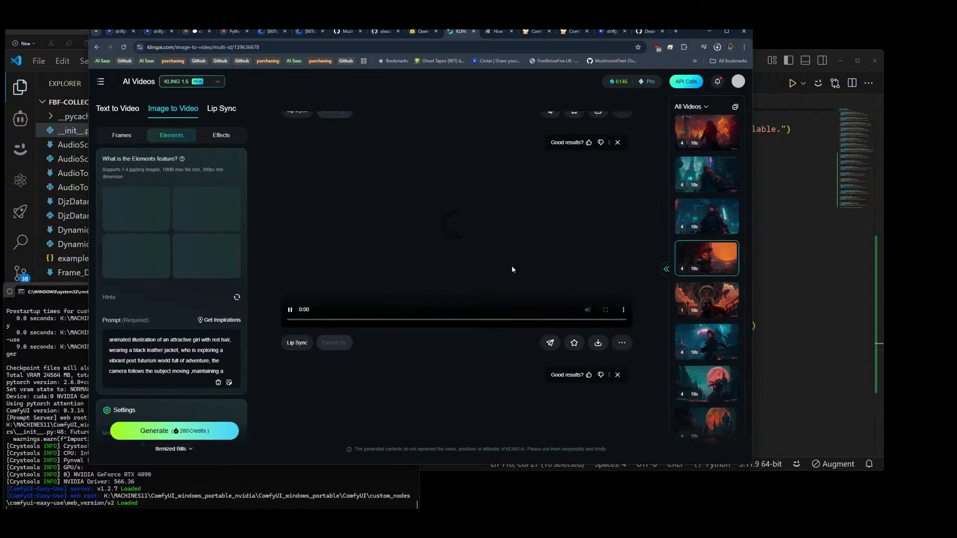
pyautogui.scroll(-3, 511, 265)
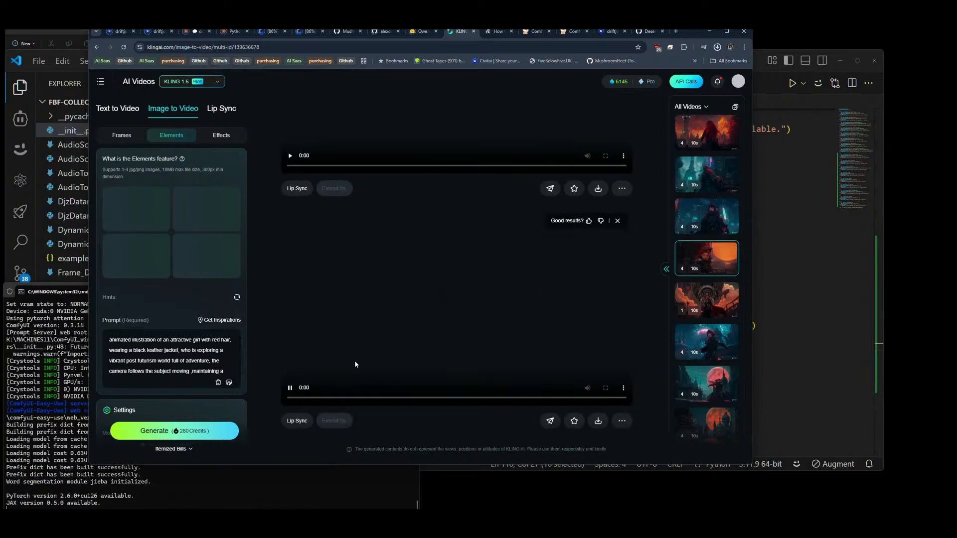
pyautogui.scroll(-2, 487, 316)
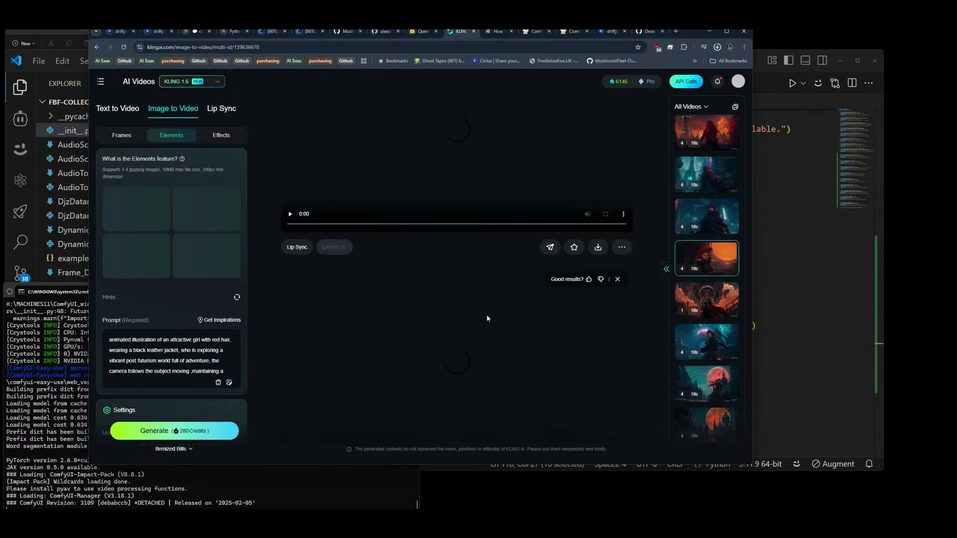
pyautogui.scroll(2, 593, 321)
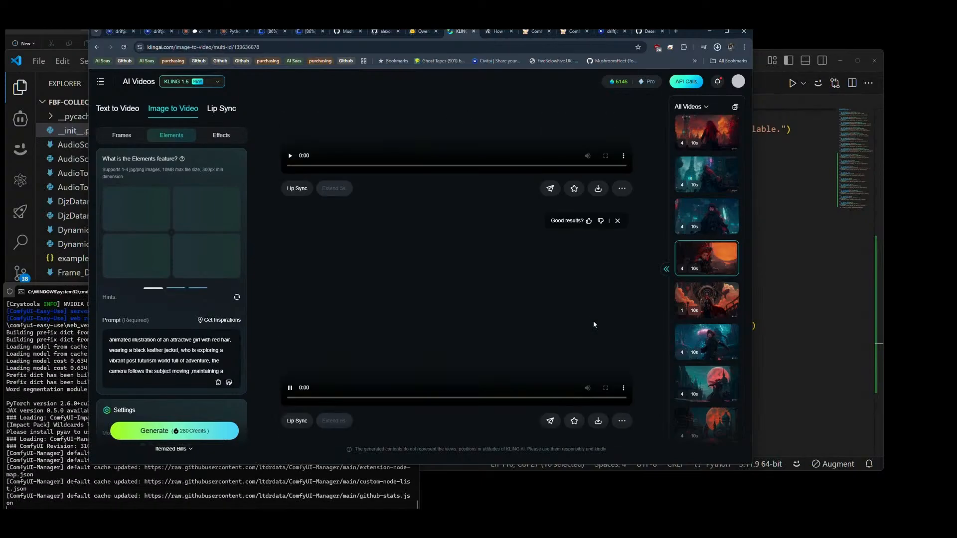
pyautogui.moveTo(598, 420)
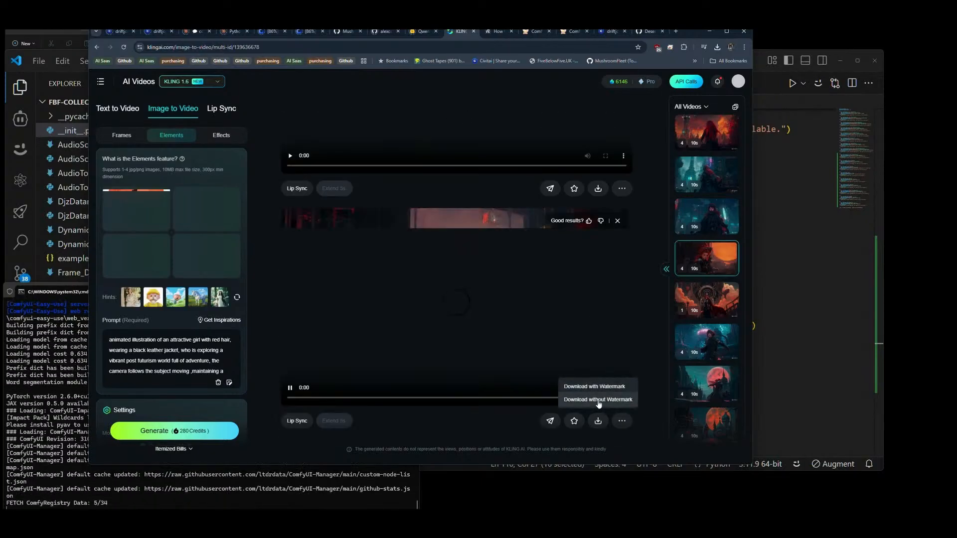
pyautogui.click(598, 399)
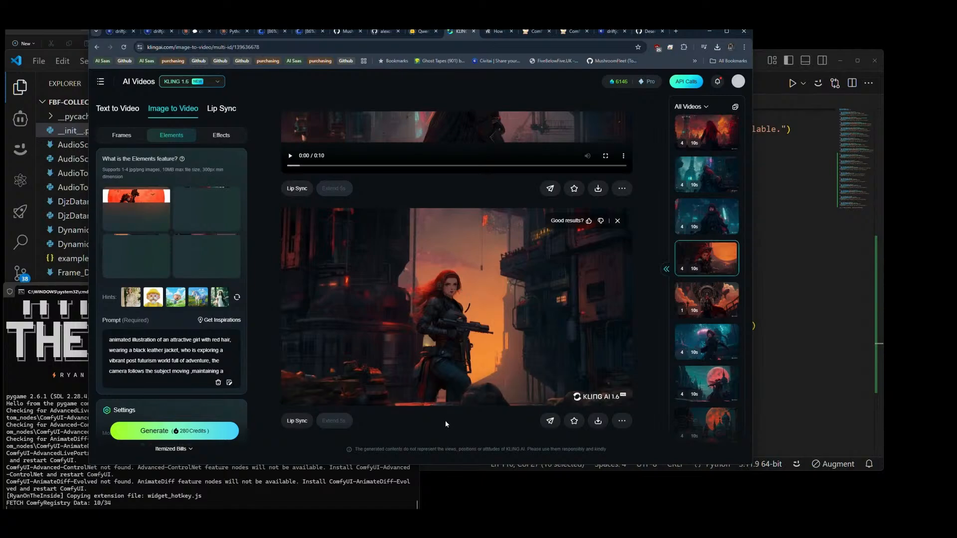
# Step: Download the bottom clip and the clip above it without watermark, allowing the site to download multiple files
pyautogui.moveTo(591, 424)
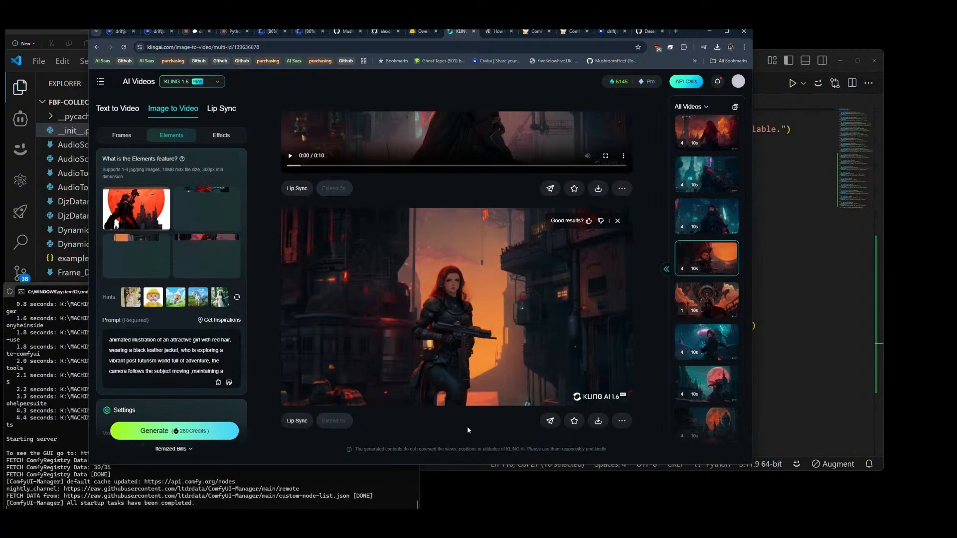
pyautogui.click(598, 420)
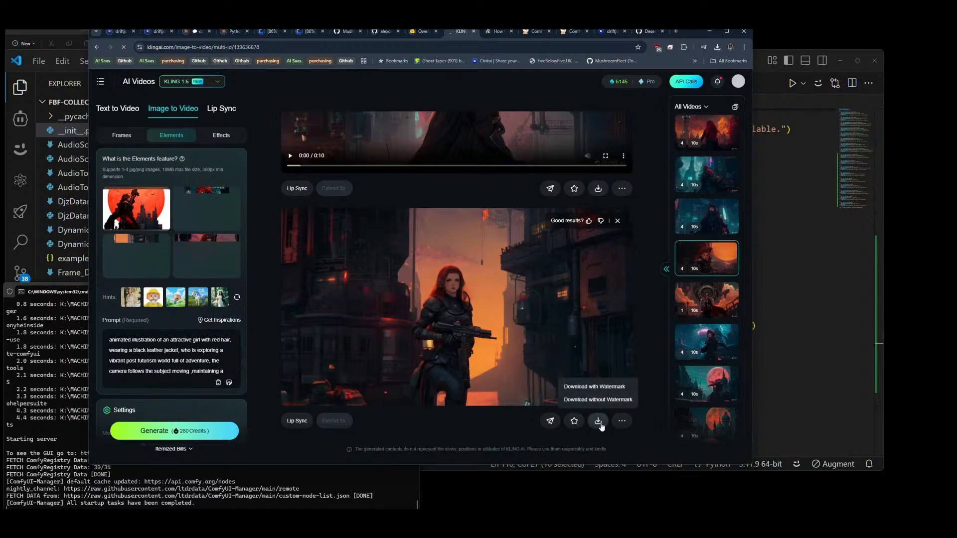
pyautogui.scroll(4, 622, 357)
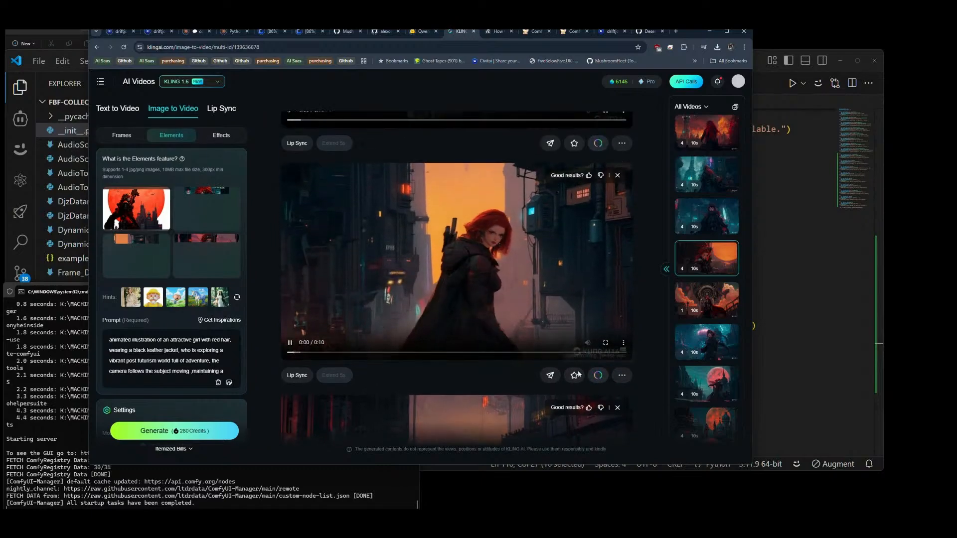
pyautogui.moveTo(599, 377)
pyautogui.click(598, 355)
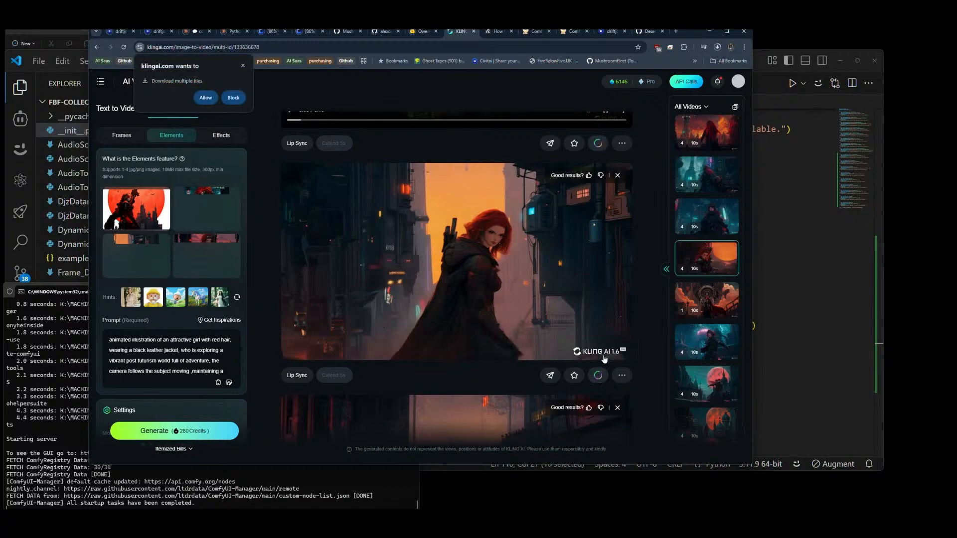
pyautogui.click(206, 98)
# Step: Download the set's upper two clips, including the orange-sun clip, without watermark
pyautogui.scroll(2, 599, 292)
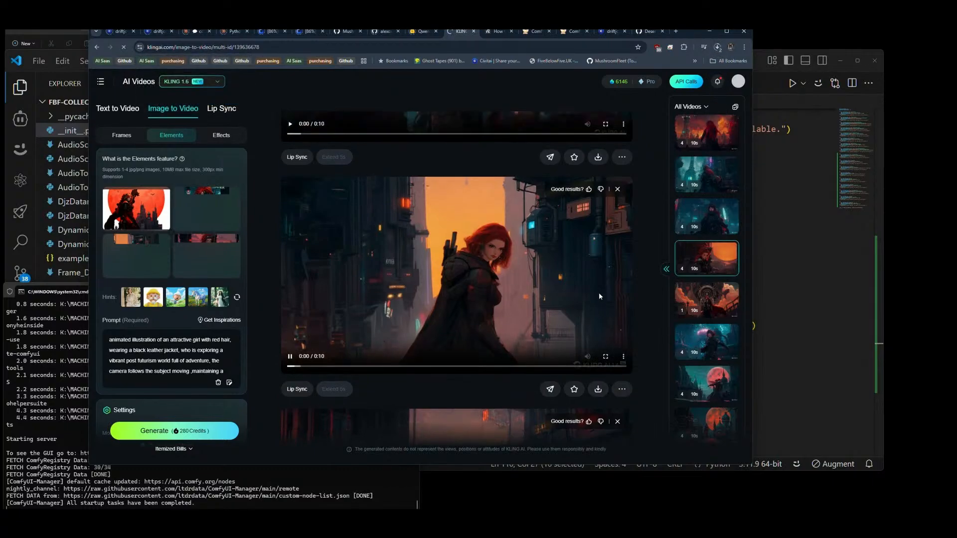
pyautogui.moveTo(599, 256)
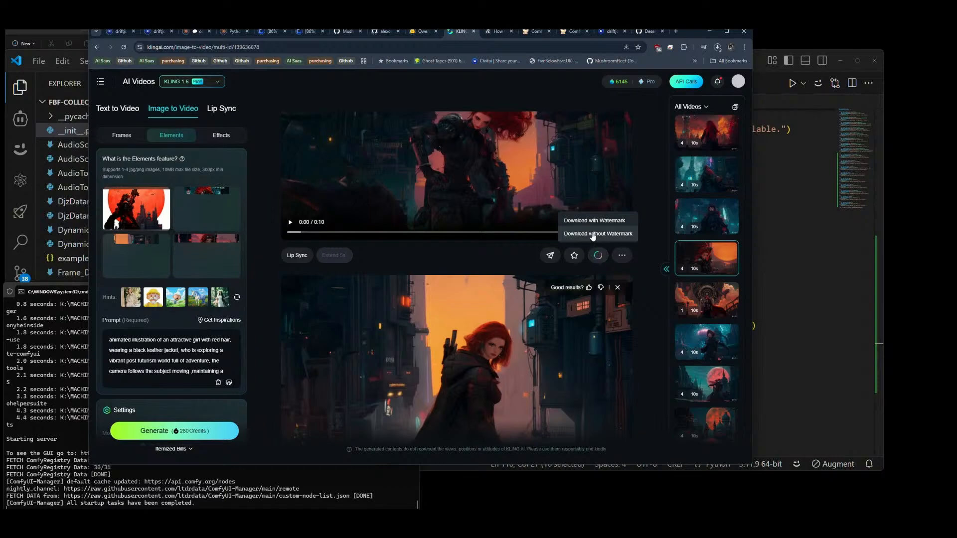
pyautogui.click(596, 236)
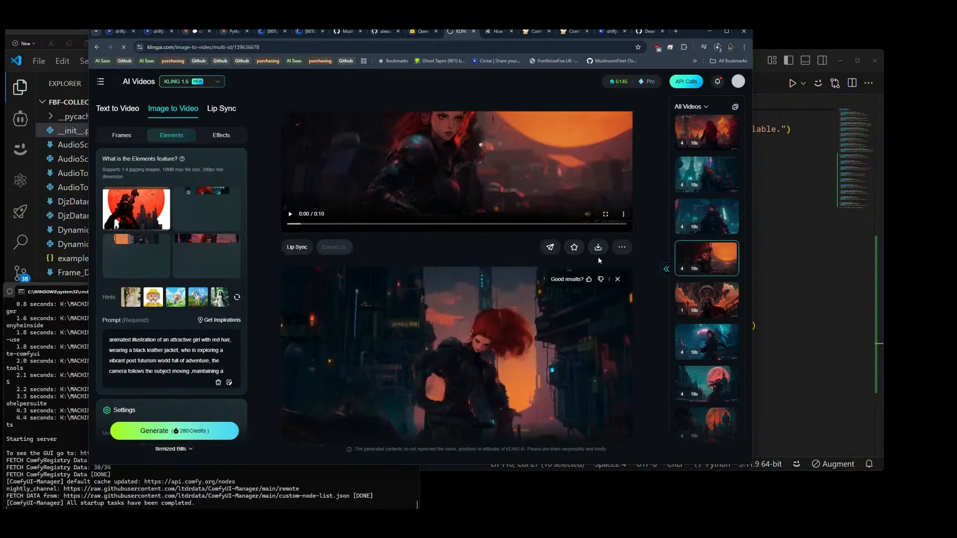
pyautogui.moveTo(598, 255)
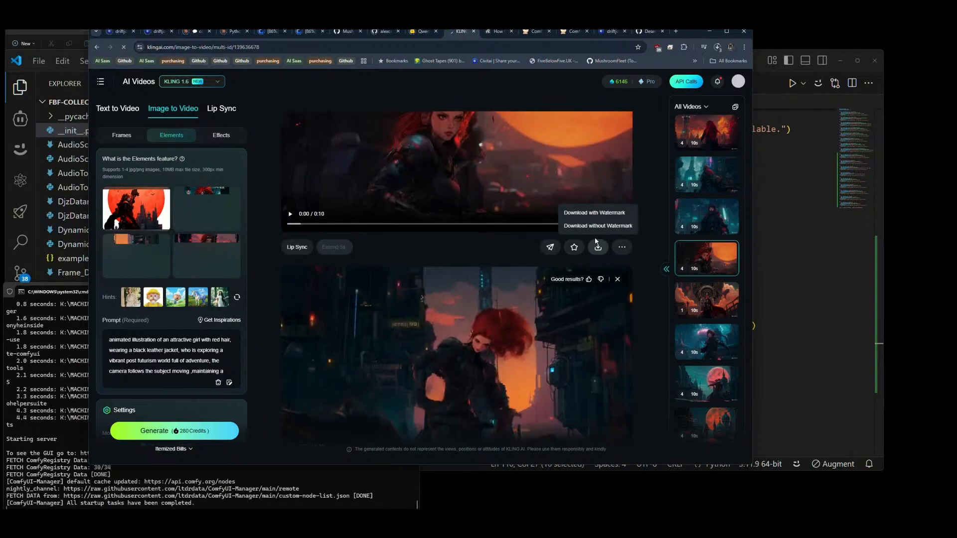
pyautogui.click(595, 228)
pyautogui.scroll(2, 591, 255)
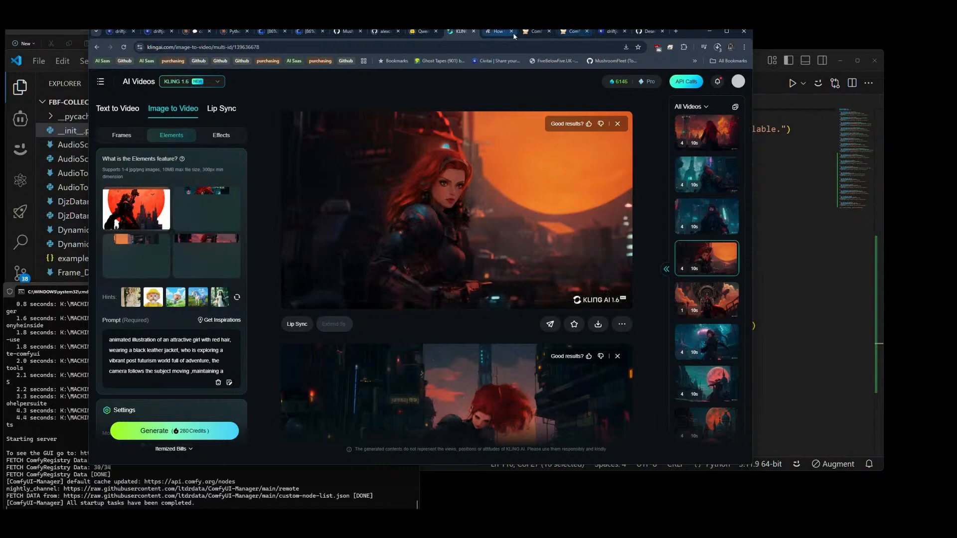
# Step: Switch to the ComfyUI page and reload it
pyautogui.click(573, 32)
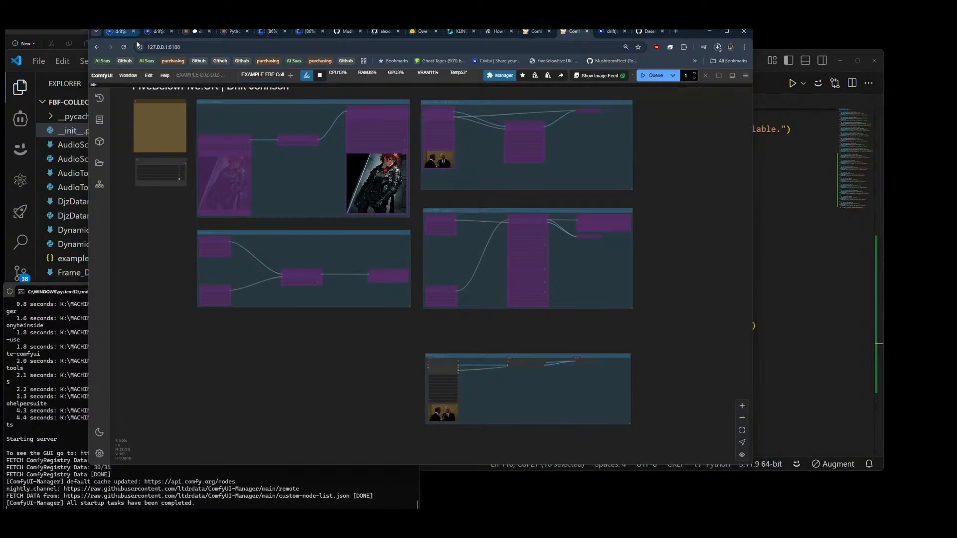
pyautogui.press('F5')
pyautogui.click(452, 94)
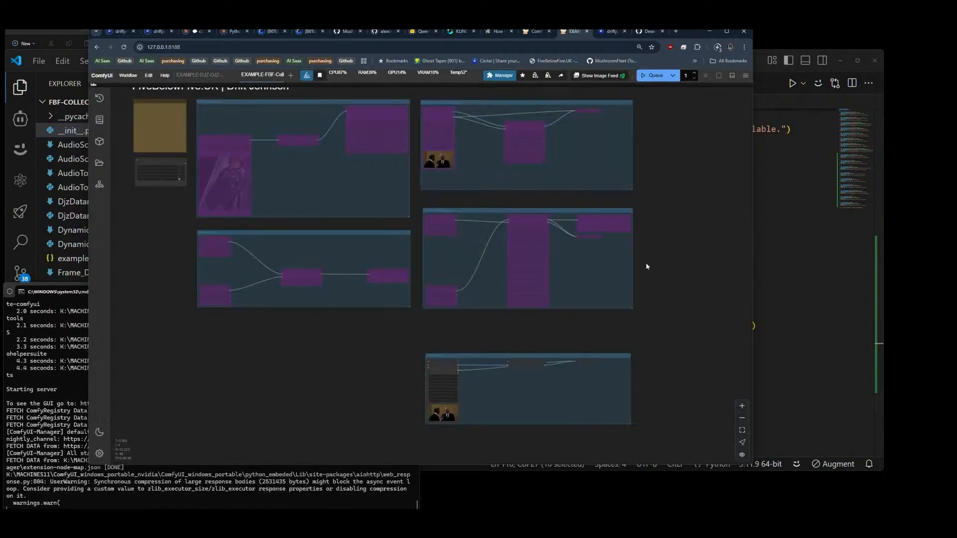
# Step: Move the RGB Stream group up directly beneath the Voice Mod node's group and bypass its nodes
pyautogui.moveTo(504, 354); pyautogui.dragTo(506, 321)
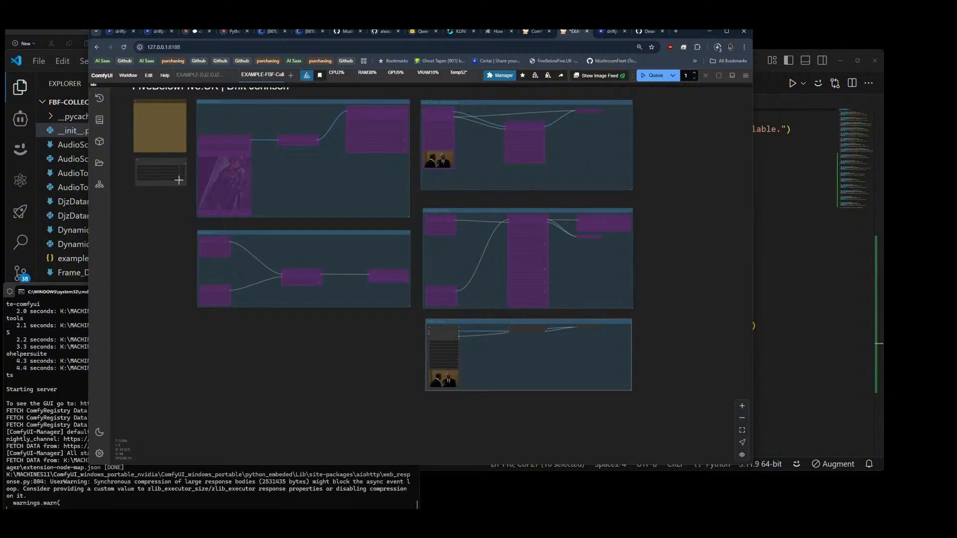
pyautogui.click(187, 252)
# Step: Check the VideoRGBSplitter entry in __init__.py in VS Code, and add a Video RGB Splitter node beside the RGB Stream group in ComfyUI
pyautogui.click(763, 88)
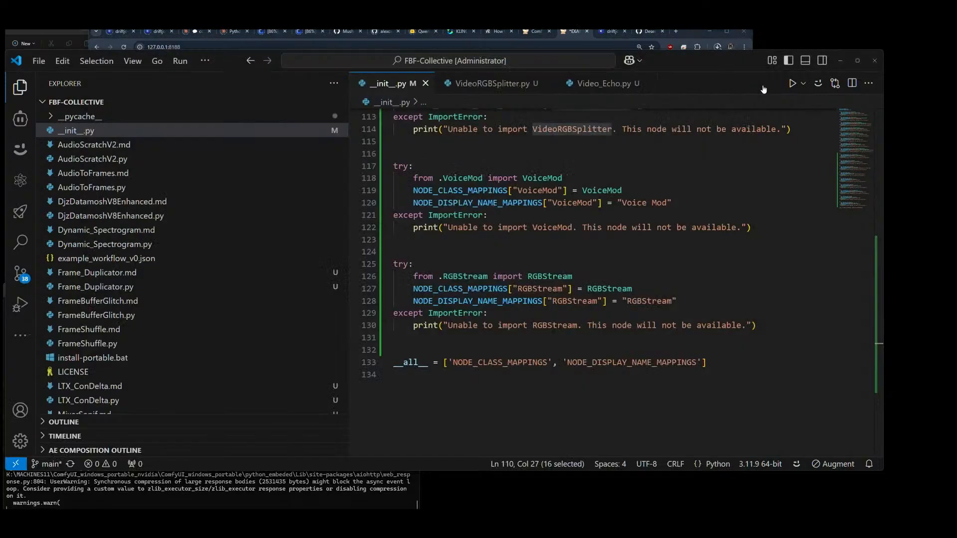
pyautogui.scroll(4, 498, 289)
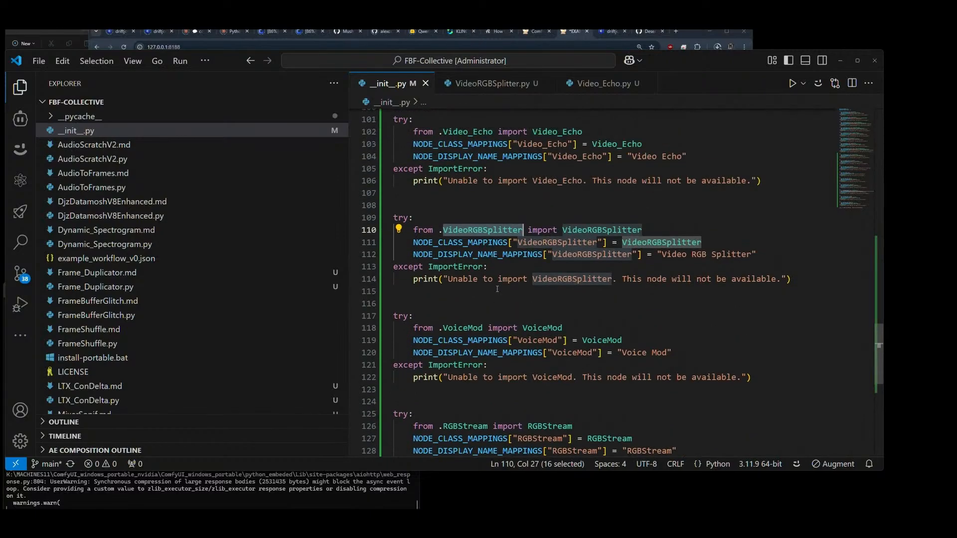
pyautogui.hotkey('alt', 'Tab')
pyautogui.scroll(5, 514, 247)
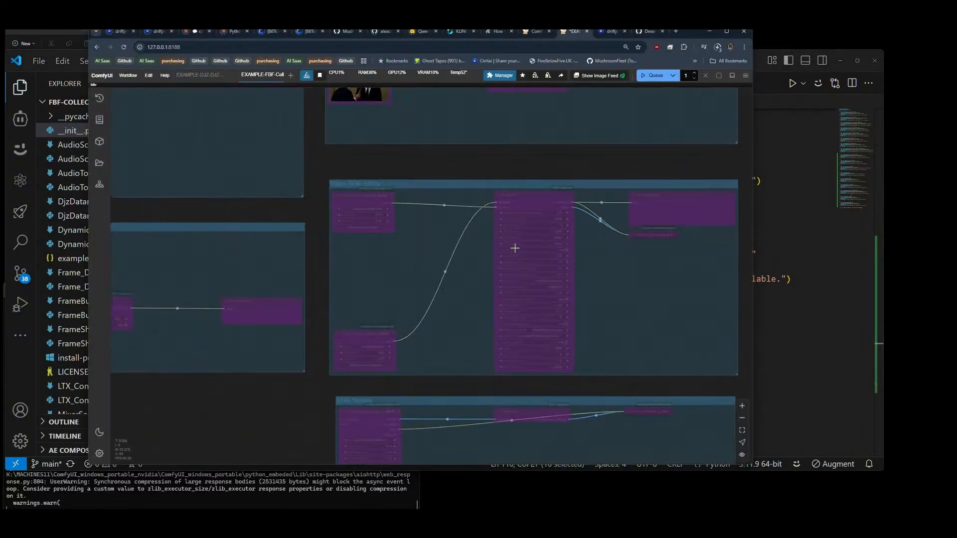
pyautogui.scroll(2, 515, 248)
pyautogui.moveTo(448, 249); pyautogui.dragTo(475, 35)
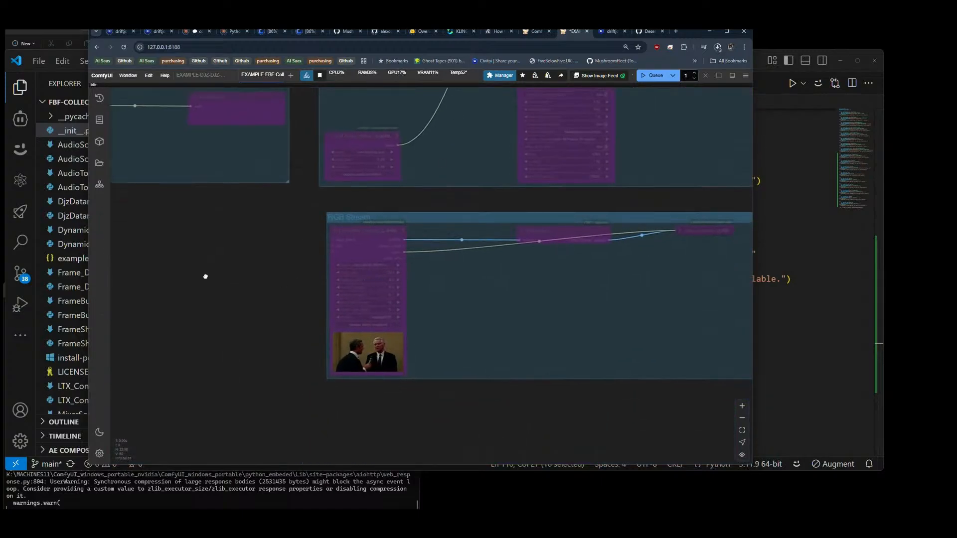
pyautogui.moveTo(205, 274); pyautogui.dragTo(342, 282)
pyautogui.doubleClick(254, 257)
pyautogui.write('video rgb')
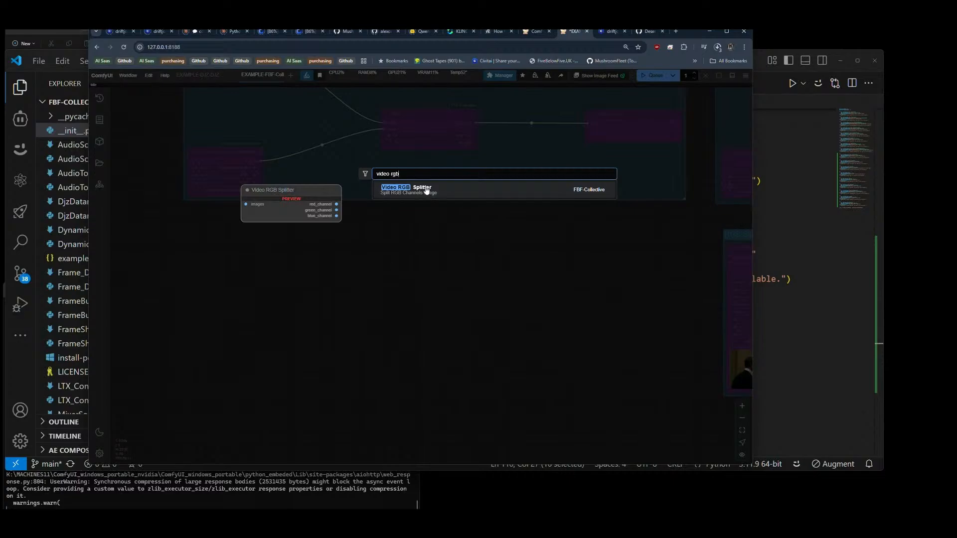
pyautogui.click(427, 190)
pyautogui.moveTo(290, 246); pyautogui.dragTo(289, 284)
# Step: Copy the Load Video and Video Combine nodes from the RGB Stream group into the empty area near the Video RGB Splitter
pyautogui.scroll(-3, 273, 273)
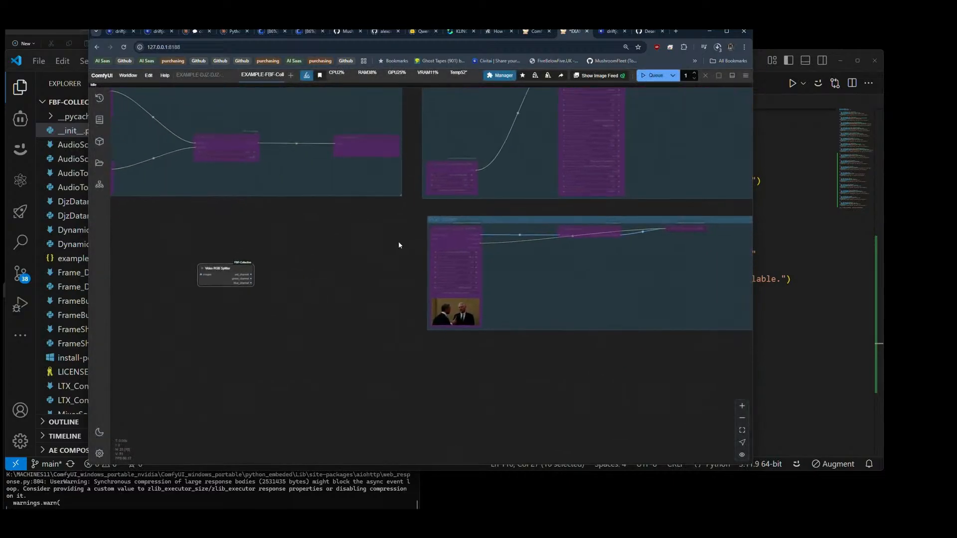
pyautogui.moveTo(456, 242); pyautogui.dragTo(315, 256)
pyautogui.moveTo(384, 291); pyautogui.dragTo(322, 289)
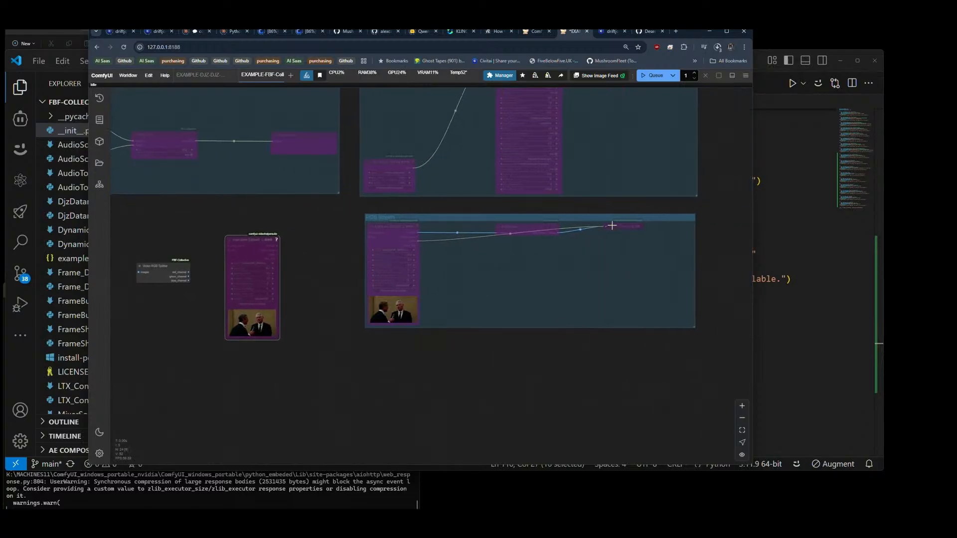
pyautogui.moveTo(169, 301); pyautogui.dragTo(323, 309)
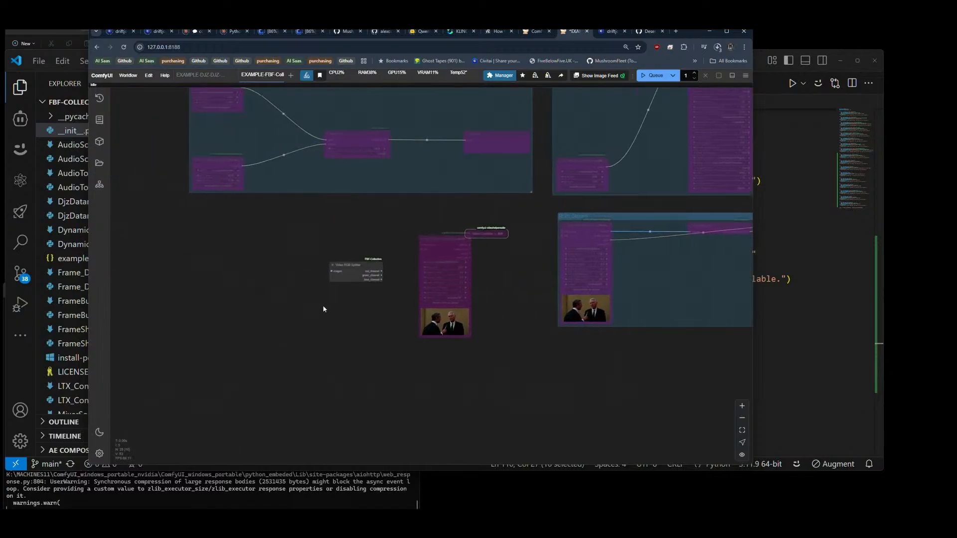
# Step: Arrange the copied Load Video node to the left of the Video RGB Splitter node, leaving room between them
pyautogui.scroll(5, 278, 283)
pyautogui.moveTo(380, 256); pyautogui.dragTo(158, 220)
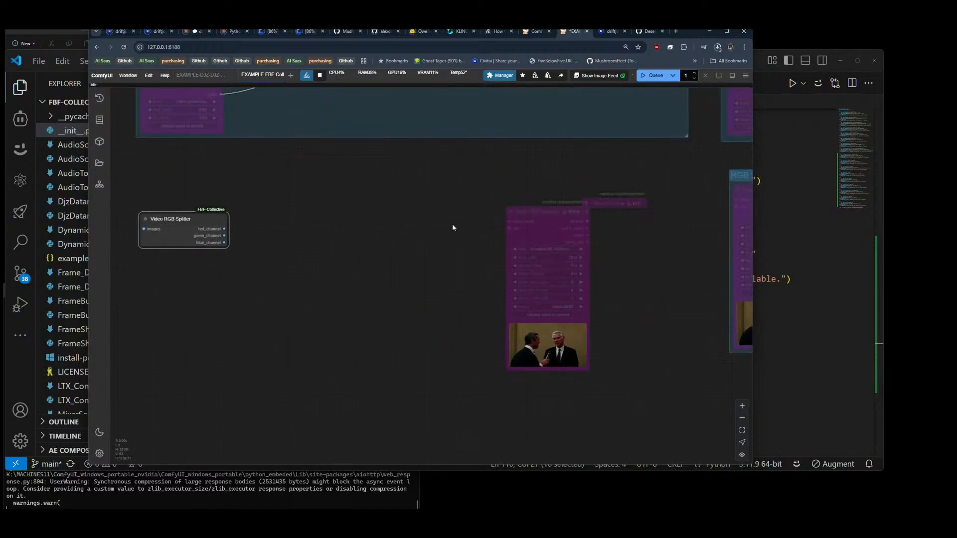
pyautogui.moveTo(604, 201); pyautogui.dragTo(189, 292)
pyautogui.moveTo(182, 234); pyautogui.dragTo(388, 289)
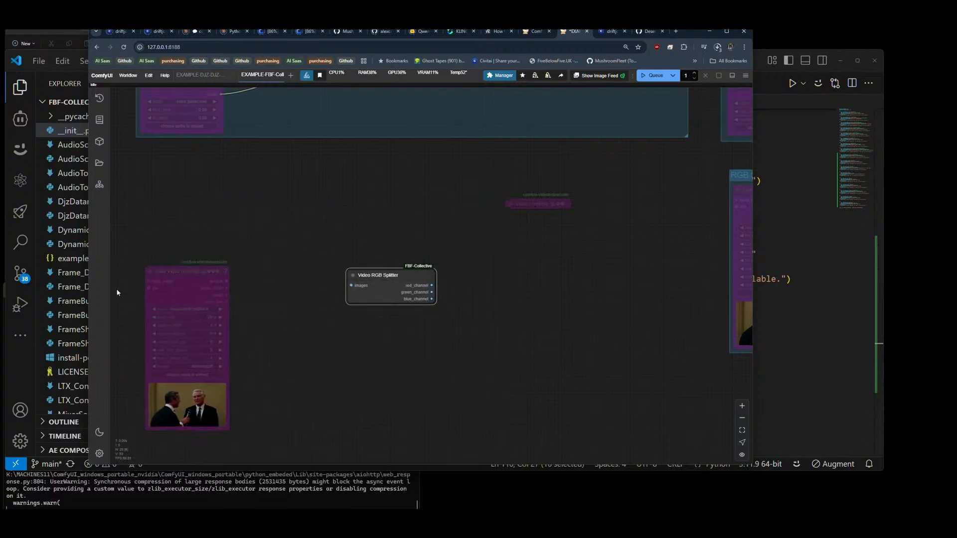
pyautogui.moveTo(168, 283); pyautogui.dragTo(164, 255)
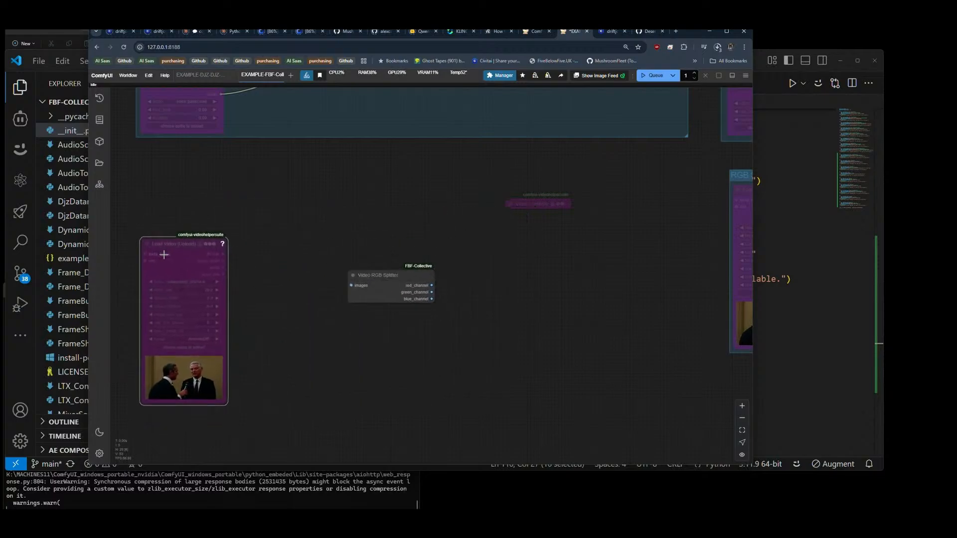
# Step: Expand the collapsed Video Combine copy and place it to the right of the Video RGB Splitter
pyautogui.click(526, 206)
pyautogui.click(514, 205)
pyautogui.click(513, 205)
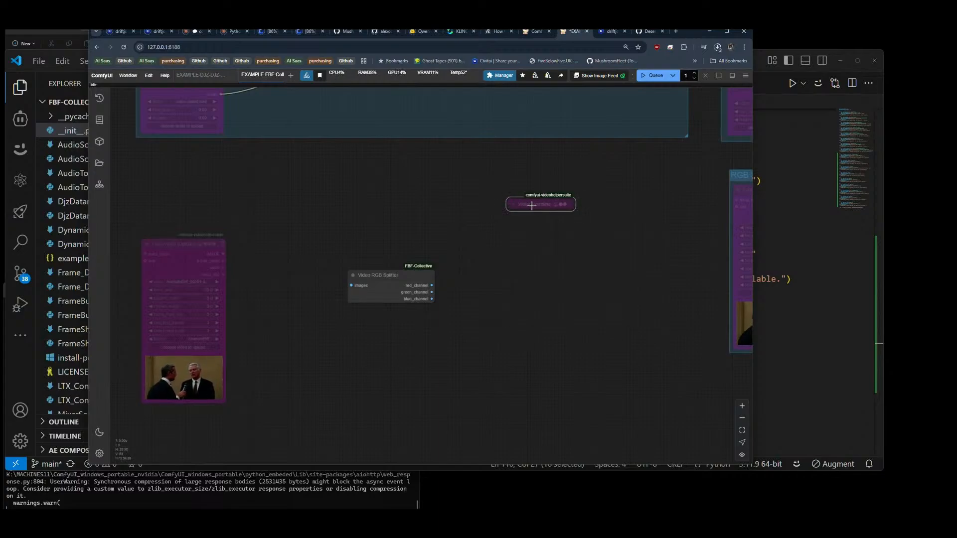
pyautogui.click(513, 205)
pyautogui.moveTo(539, 208); pyautogui.dragTo(573, 193)
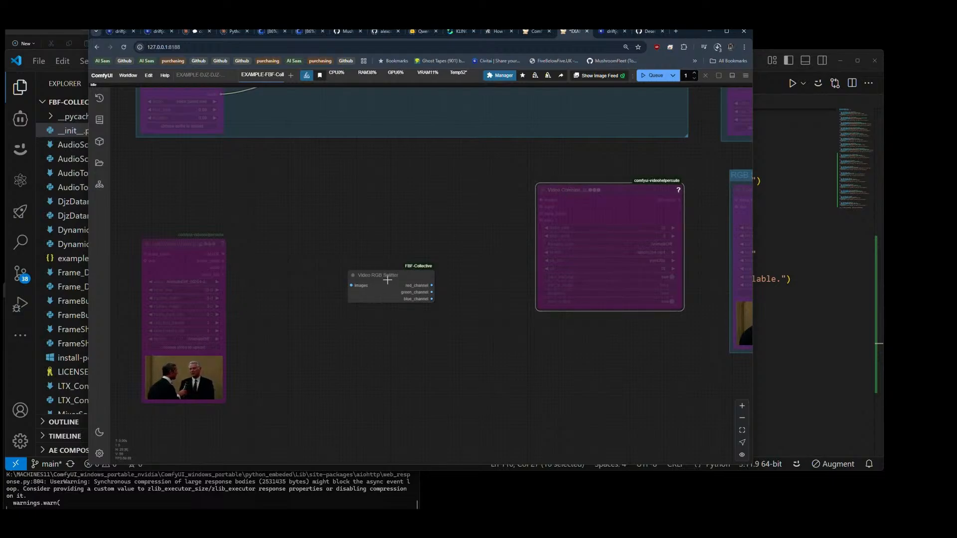
# Step: Connect the Load Video image output to the Video RGB Splitter and its red channel to the Video Combine images input
pyautogui.moveTo(388, 280); pyautogui.dragTo(382, 246)
pyautogui.moveTo(224, 254); pyautogui.dragTo(348, 251)
pyautogui.moveTo(427, 250); pyautogui.dragTo(390, 294)
# Step: Duplicate the Video Combine node for the remaining channels and connect the splitter's green and blue outputs to the two copies
pyautogui.moveTo(592, 208); pyautogui.dragTo(591, 341)
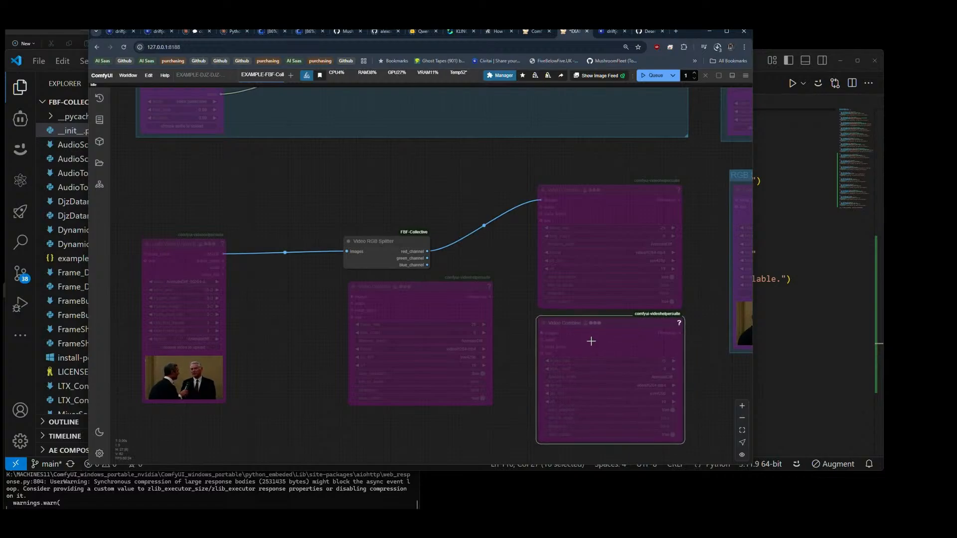
pyautogui.moveTo(428, 258); pyautogui.dragTo(365, 301)
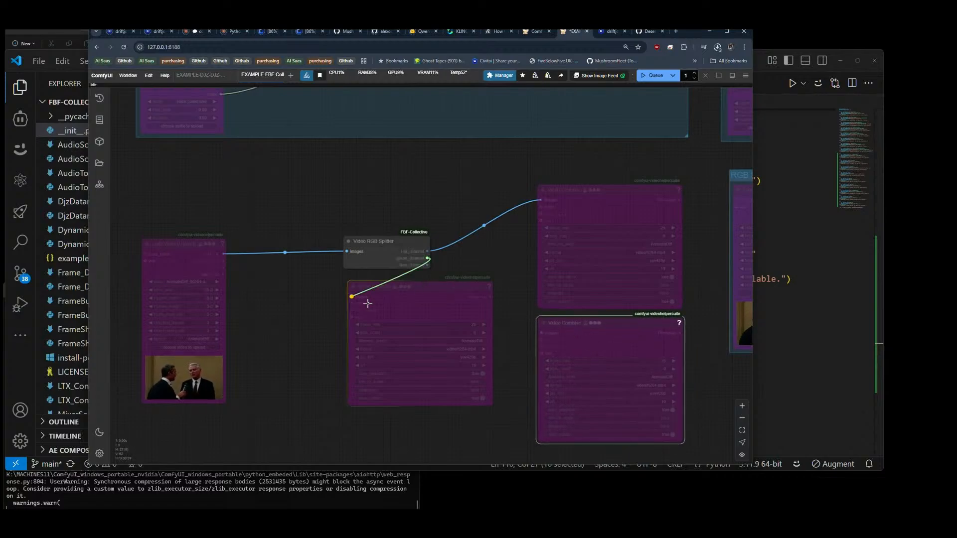
pyautogui.moveTo(427, 265); pyautogui.dragTo(540, 330)
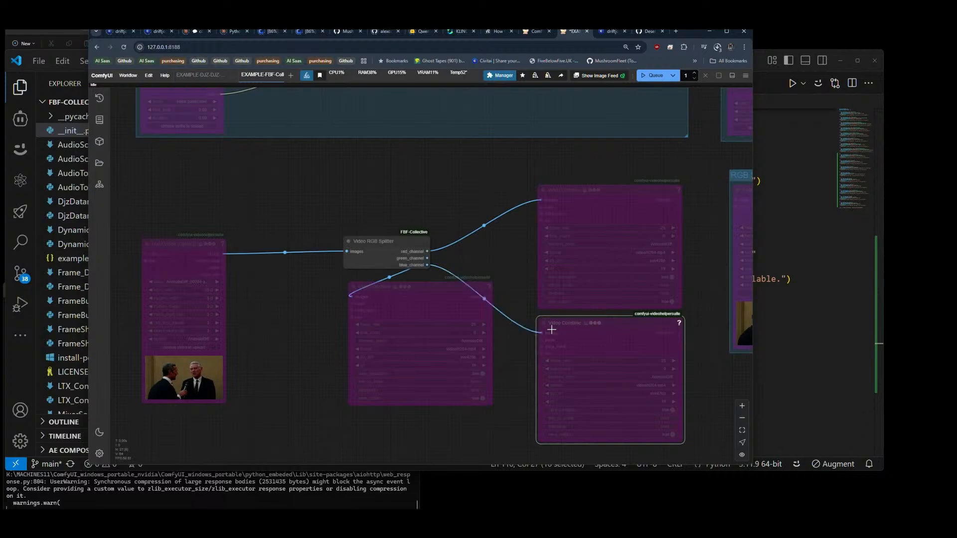
# Step: Group the Load Video, splitter and three Video Combine nodes and title the group Video RGB Splitter
pyautogui.scroll(-5, 409, 295)
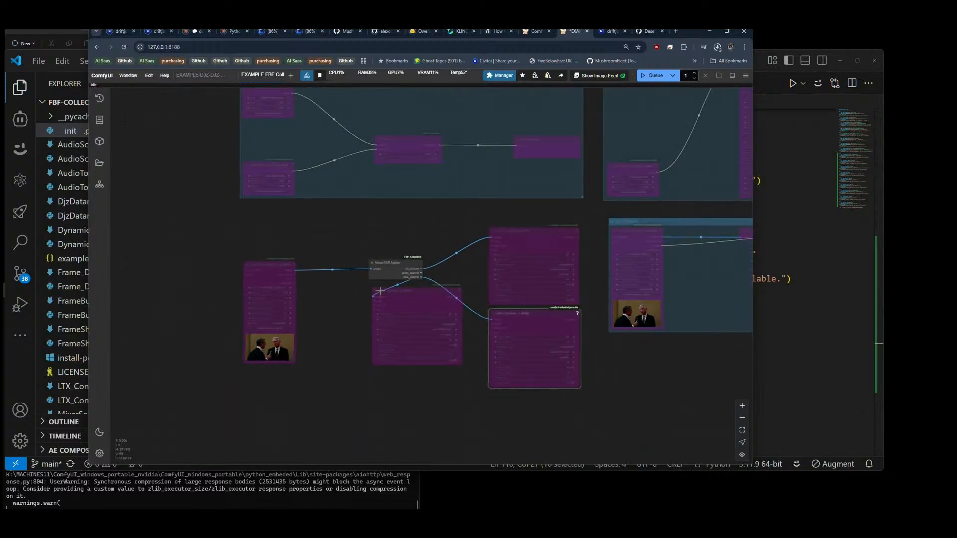
pyautogui.moveTo(221, 211); pyautogui.dragTo(239, 265)
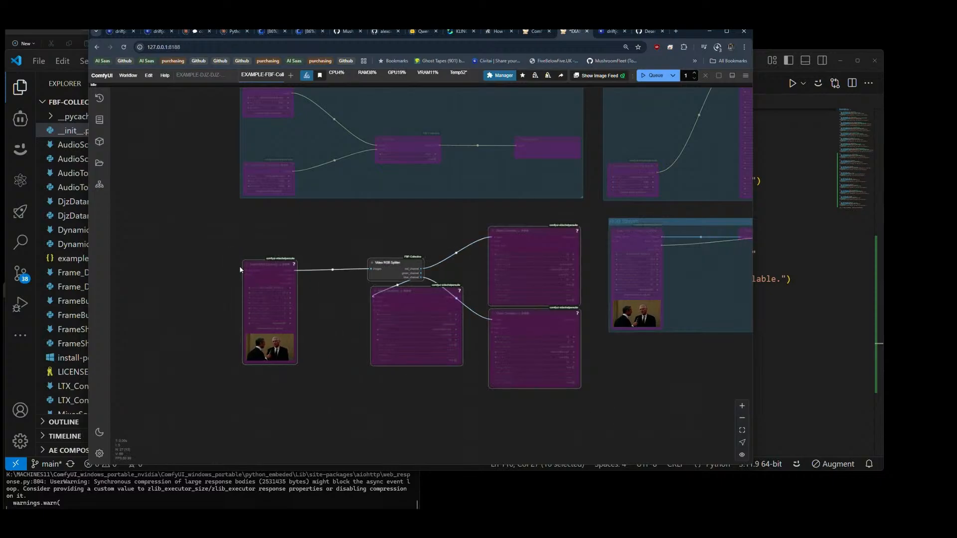
pyautogui.hotkey('ctrl', 'g')
pyautogui.write('RG')
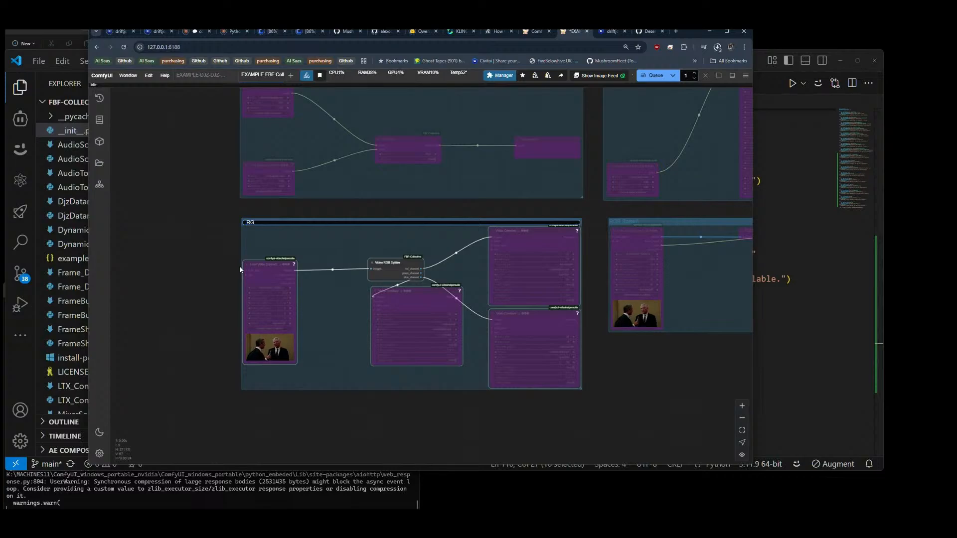
pyautogui.write('B Splitter')
pyautogui.press('Home')
pyautogui.write('Video')
pyautogui.press('Return')
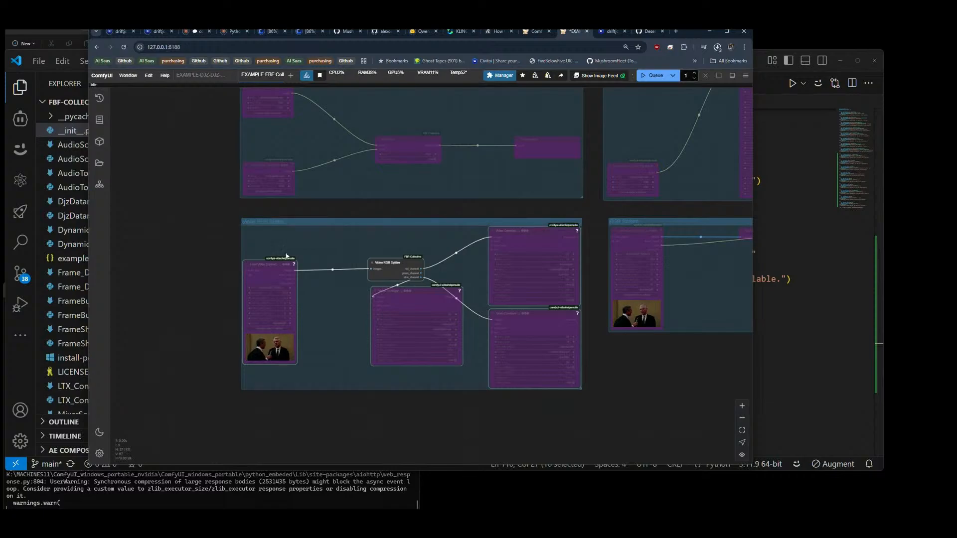
# Step: Retitle the duplicate-named Video RGB Splitter group around the Voice Mod nodes as Voice Mod
pyautogui.scroll(-5, 188, 215)
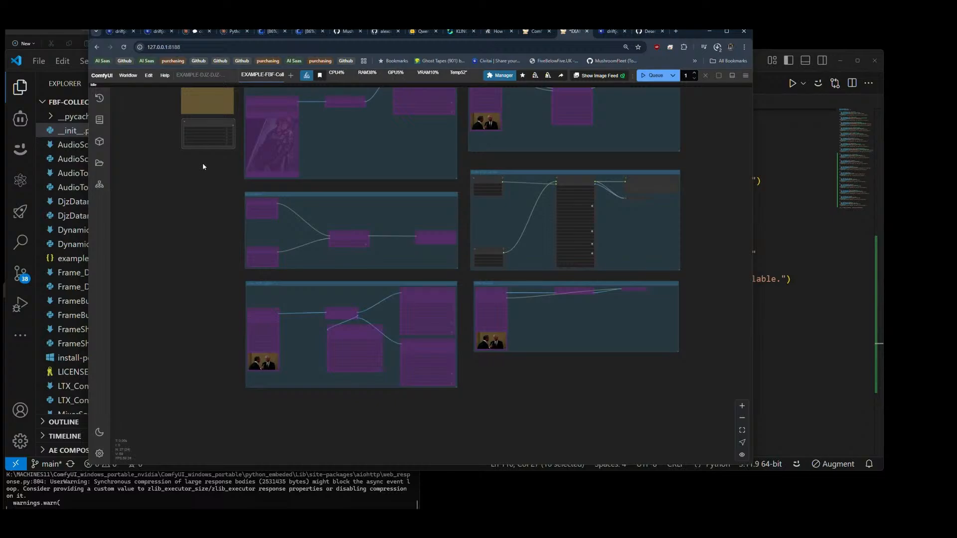
pyautogui.scroll(5, 588, 185)
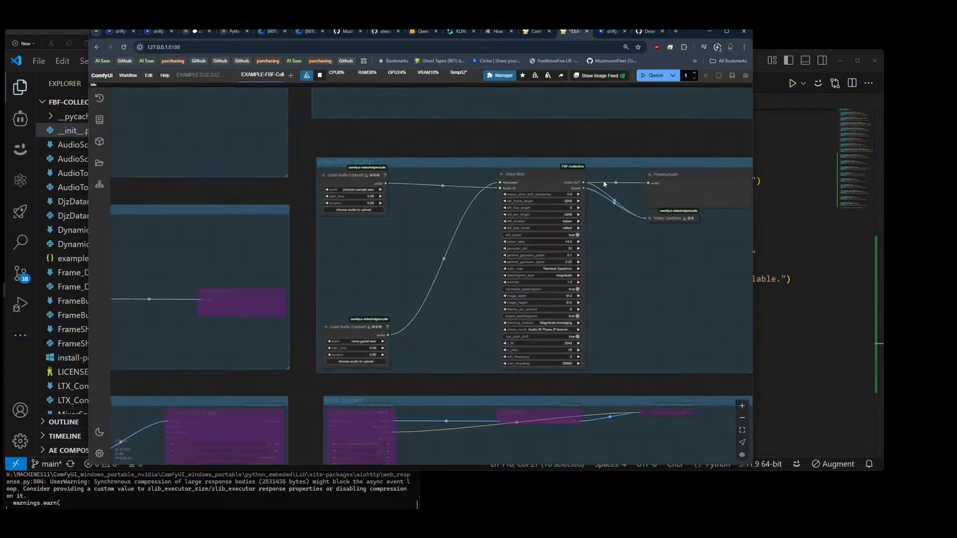
pyautogui.rightClick(359, 161)
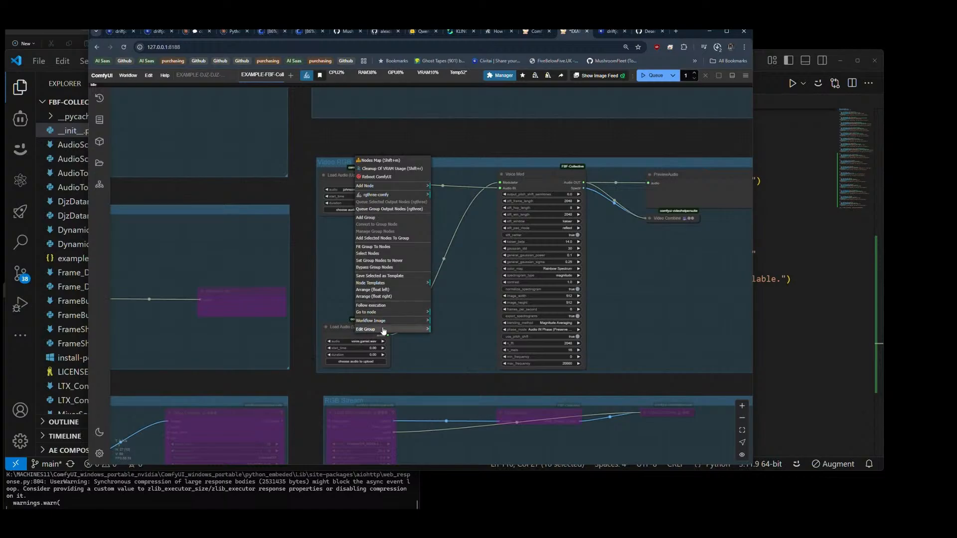
pyautogui.click(398, 329)
pyautogui.click(437, 334)
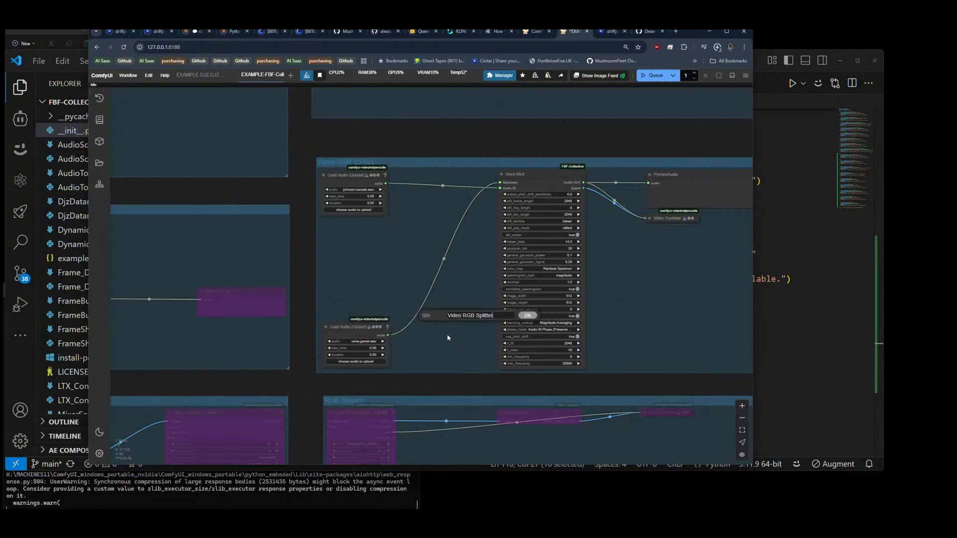
pyautogui.press('Return')
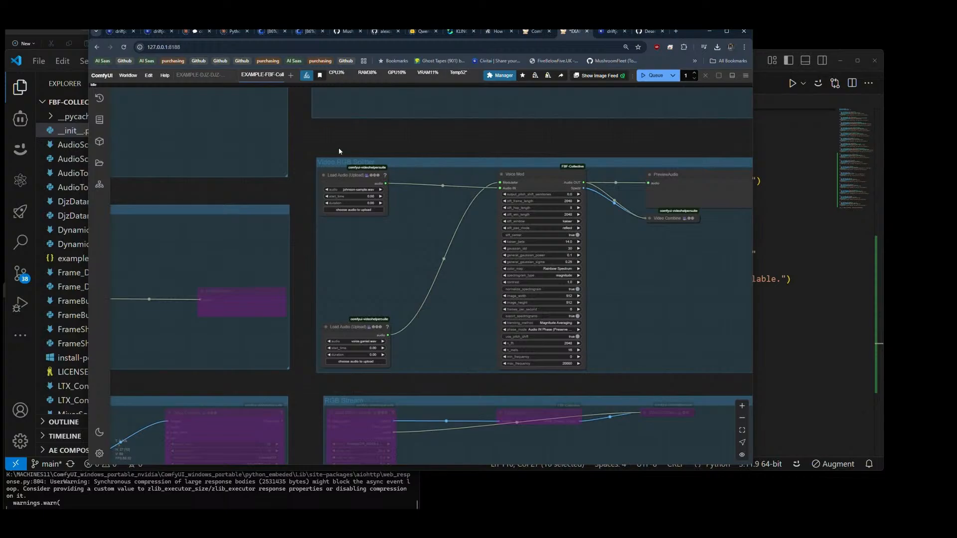
pyautogui.click(345, 163)
pyautogui.doubleClick(345, 163)
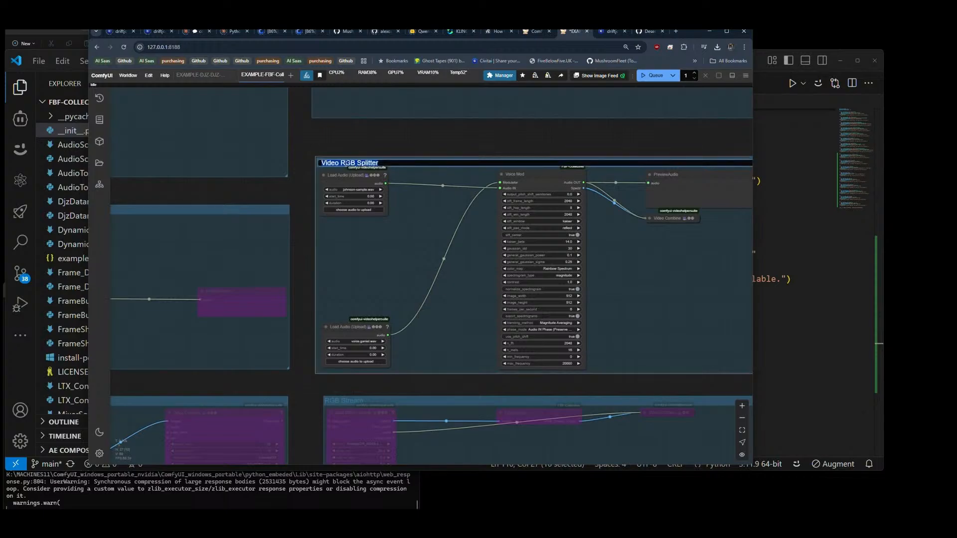
pyautogui.write('Voice Mod')
pyautogui.press('Return')
# Step: Move the Fast Groups Bypasser down beside the Video RGB Splitter group and try its Video RGB Splitter toggle
pyautogui.scroll(-5, 473, 156)
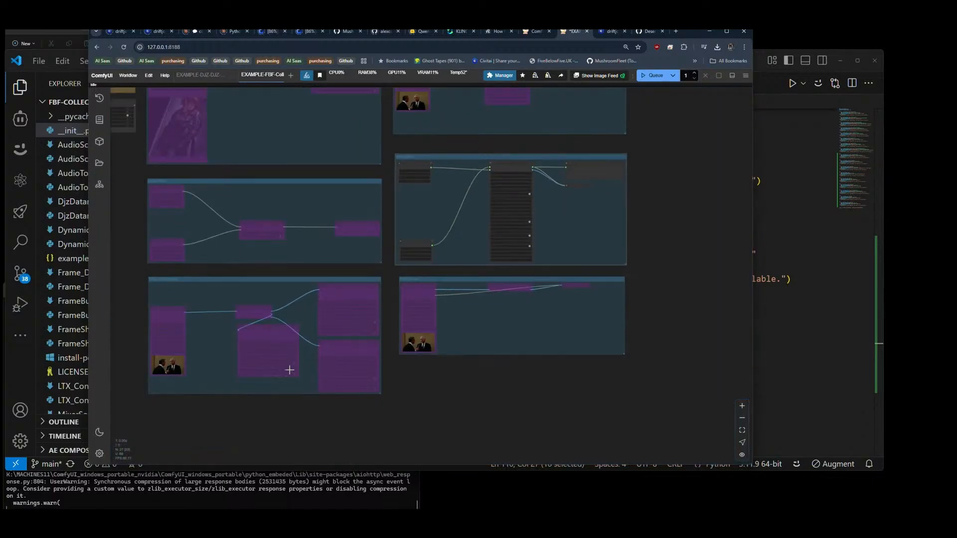
pyautogui.moveTo(253, 415); pyautogui.dragTo(443, 420)
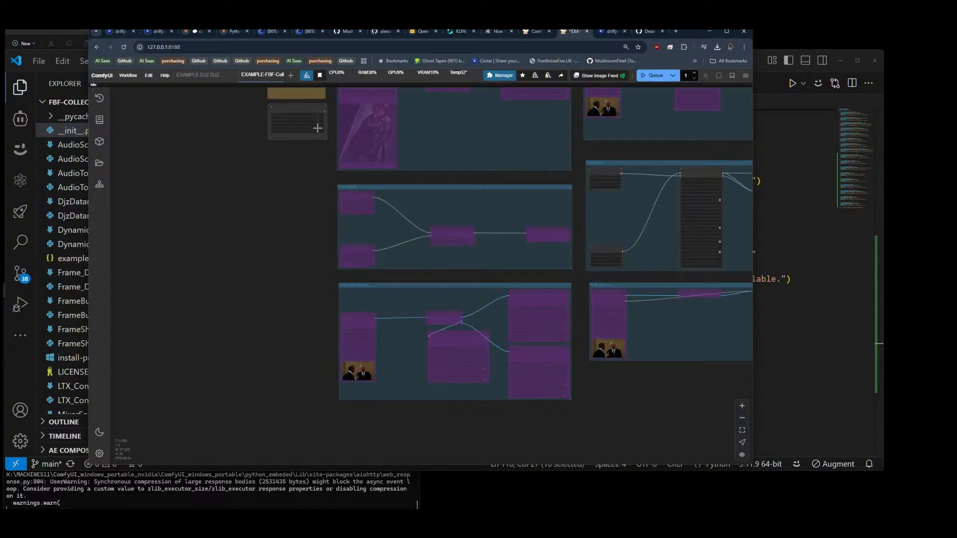
pyautogui.moveTo(274, 254); pyautogui.dragTo(187, 248)
pyautogui.moveTo(179, 193); pyautogui.dragTo(183, 202)
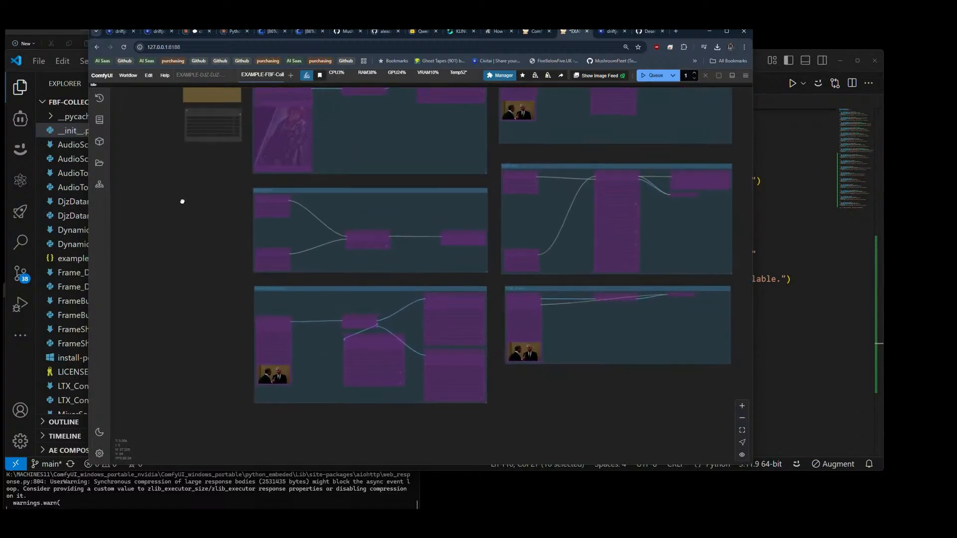
pyautogui.moveTo(214, 118); pyautogui.dragTo(216, 322)
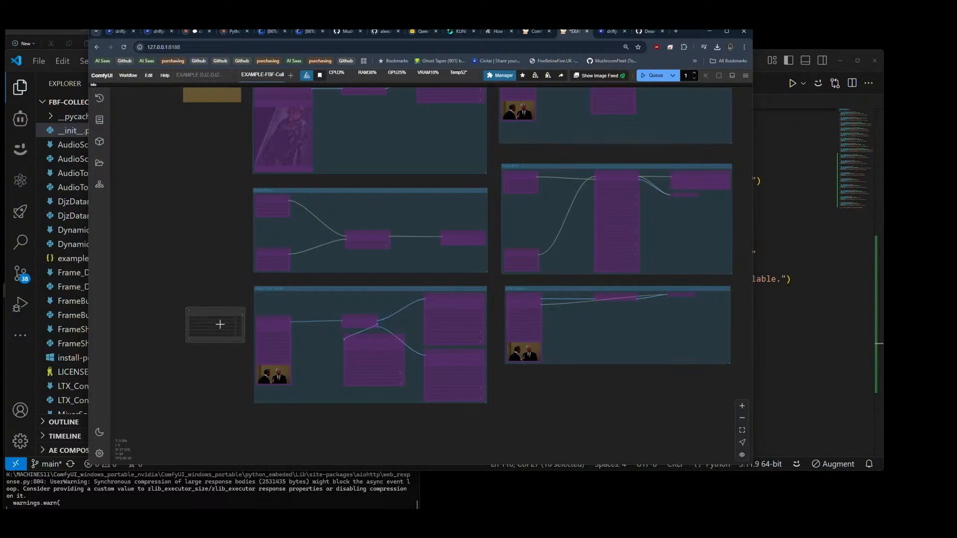
pyautogui.scroll(8, 216, 322)
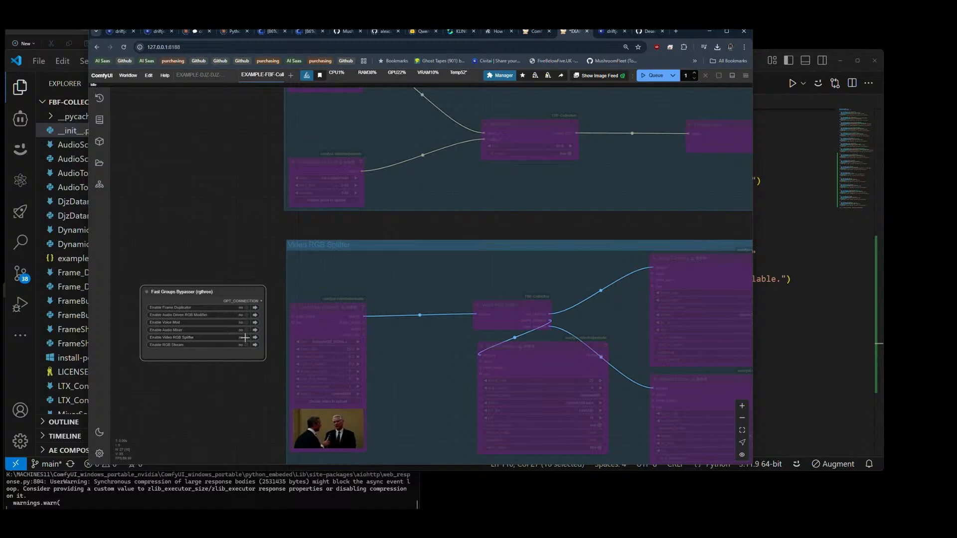
pyautogui.click(245, 338)
pyautogui.scroll(-8, 193, 257)
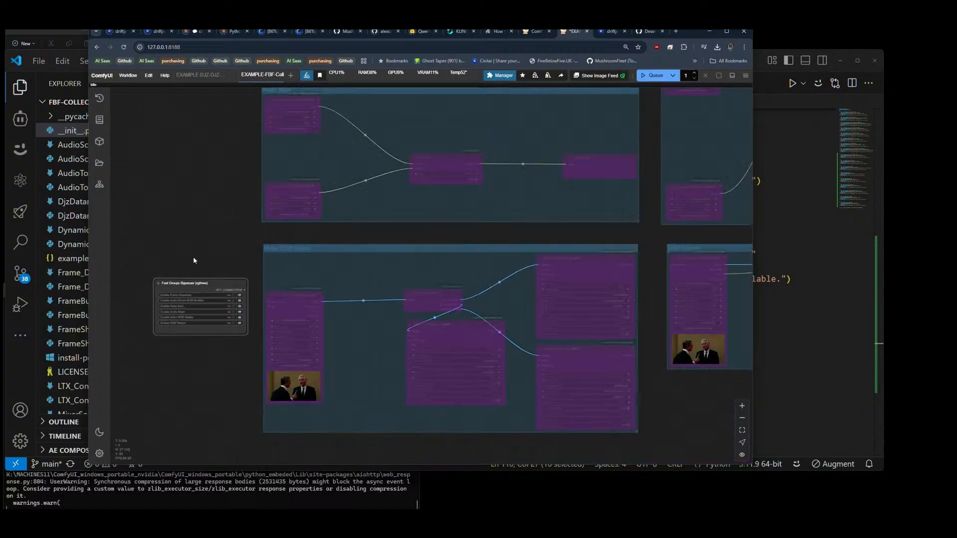
# Step: Place the Fast Groups Bypasser just above the Voice Mod group and switch that group on and off repeatedly to test it
pyautogui.moveTo(488, 134); pyautogui.dragTo(496, 209)
pyautogui.moveTo(202, 345); pyautogui.dragTo(537, 188)
pyautogui.scroll(5, 537, 188)
pyautogui.click(480, 211)
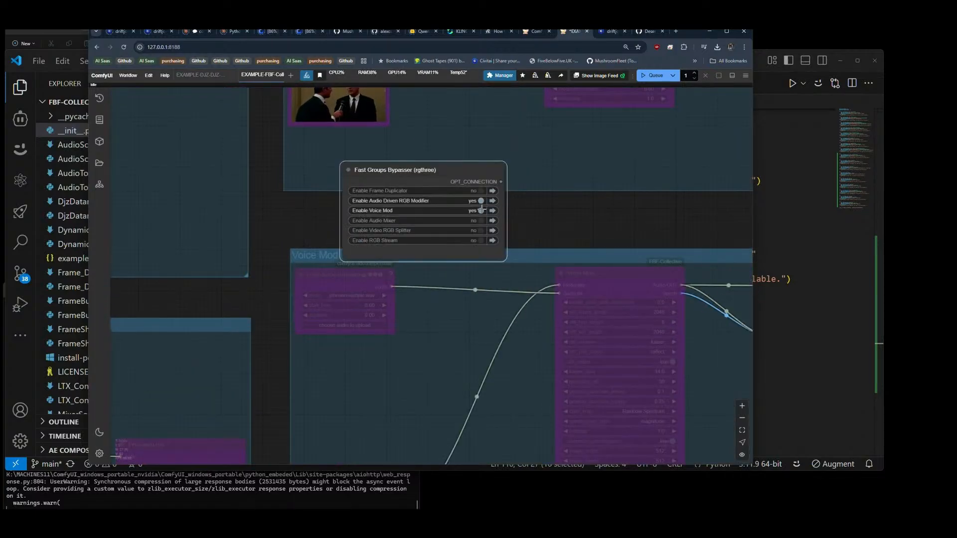
pyautogui.click(480, 211)
pyautogui.click(480, 211)
pyautogui.click(480, 211)
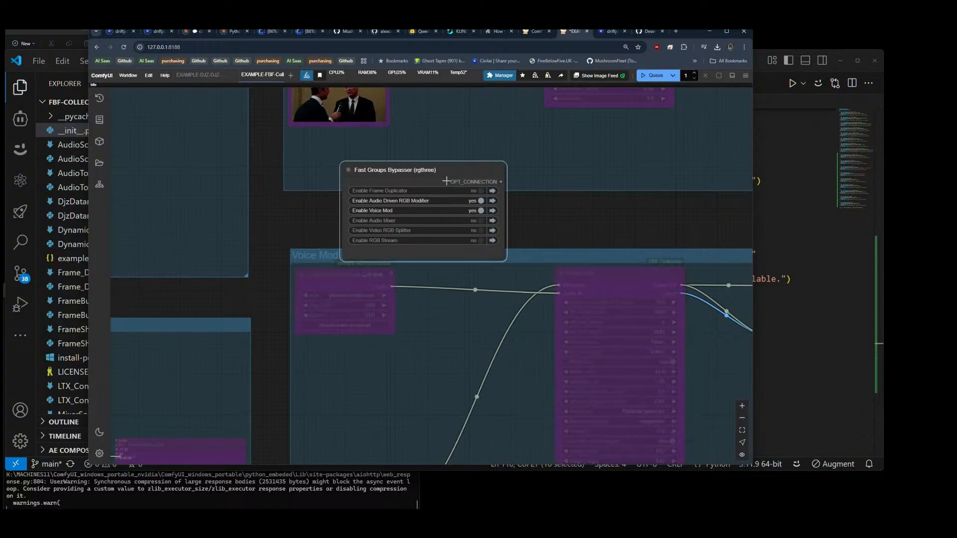
pyautogui.moveTo(450, 178); pyautogui.dragTo(457, 161)
pyautogui.click(490, 194)
pyautogui.click(489, 194)
pyautogui.click(489, 194)
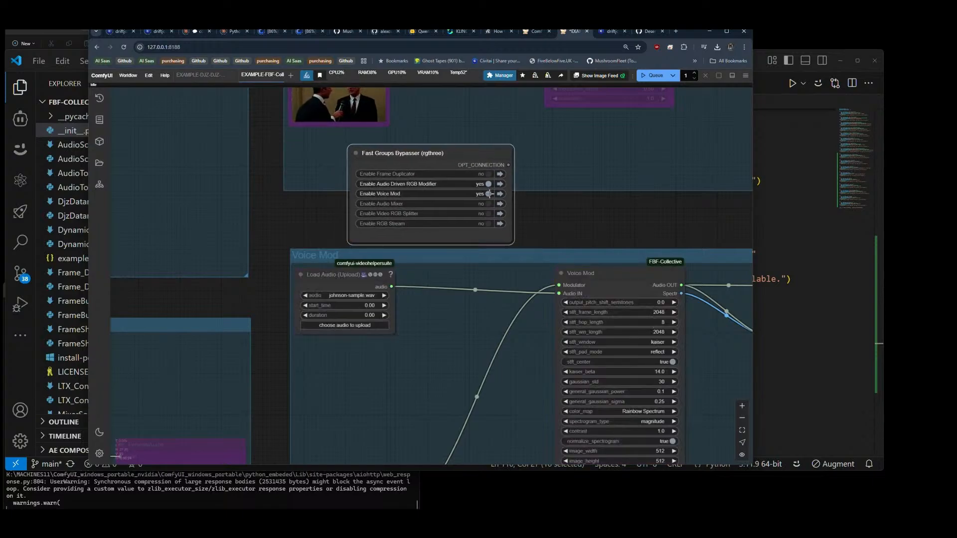
pyautogui.click(489, 194)
# Step: Return the Fast Groups Bypasser to the empty area beside the Video RGB Splitter group and enable only the Voice Mod group
pyautogui.scroll(-6, 453, 185)
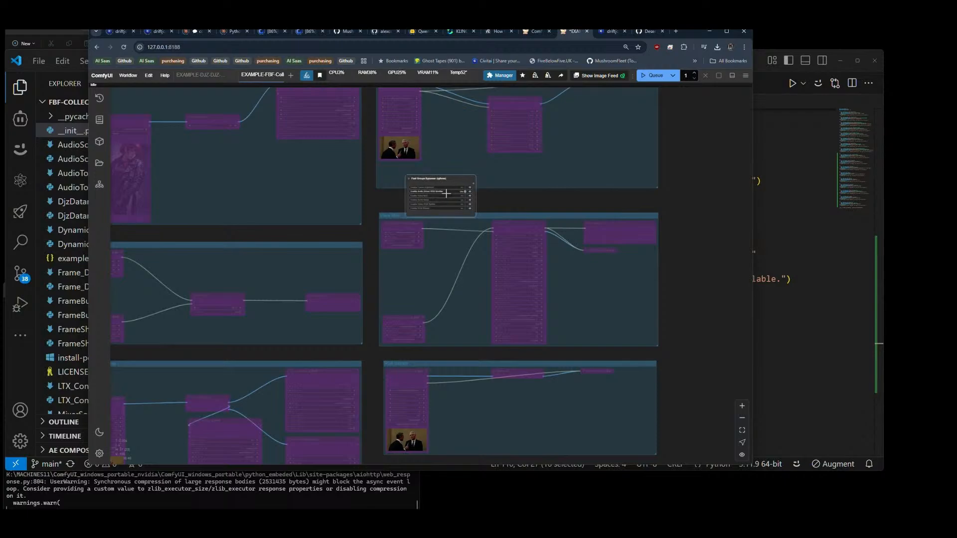
pyautogui.moveTo(444, 187); pyautogui.dragTo(230, 345)
pyautogui.scroll(-4, 454, 276)
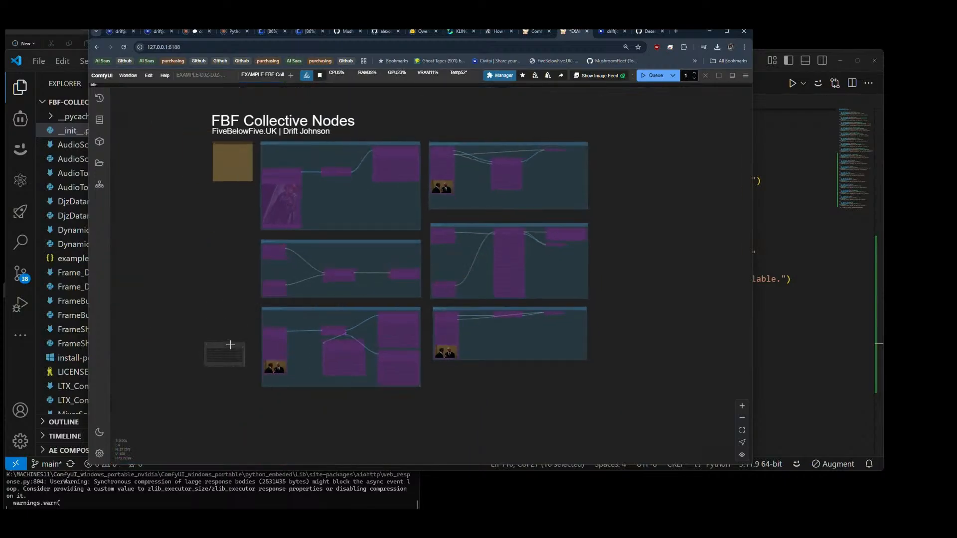
pyautogui.scroll(5, 231, 345)
pyautogui.moveTo(241, 412); pyautogui.dragTo(267, 371)
pyautogui.scroll(5, 260, 362)
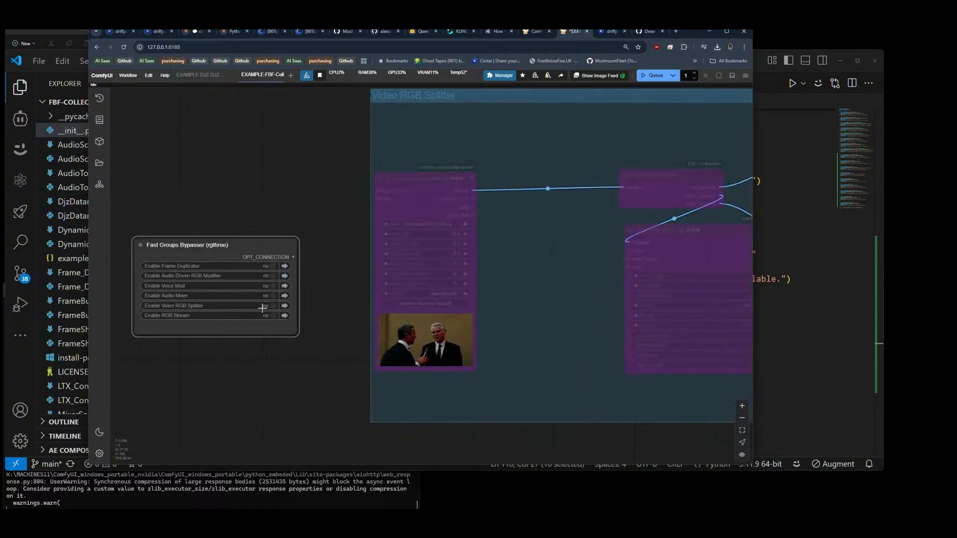
pyautogui.click(272, 286)
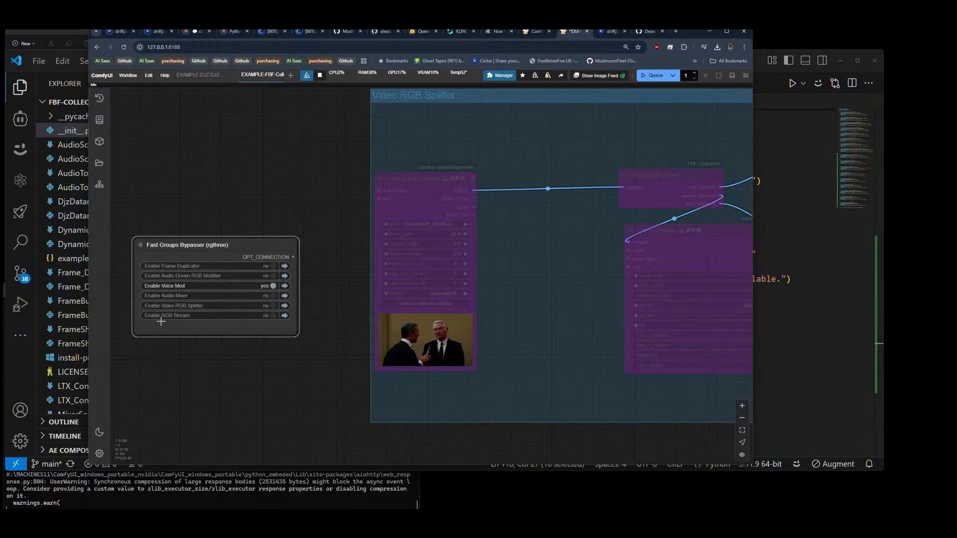
# Step: Inspect the Voice Mod group's nodes and check its title, keeping the name Voice Mod
pyautogui.scroll(-10, 142, 257)
pyautogui.moveTo(455, 332); pyautogui.dragTo(456, 358)
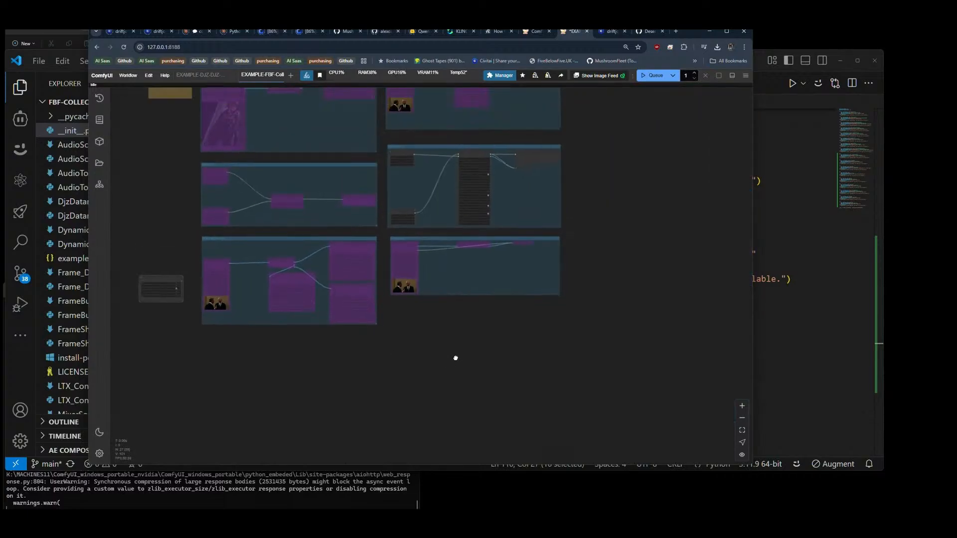
pyautogui.scroll(8, 495, 244)
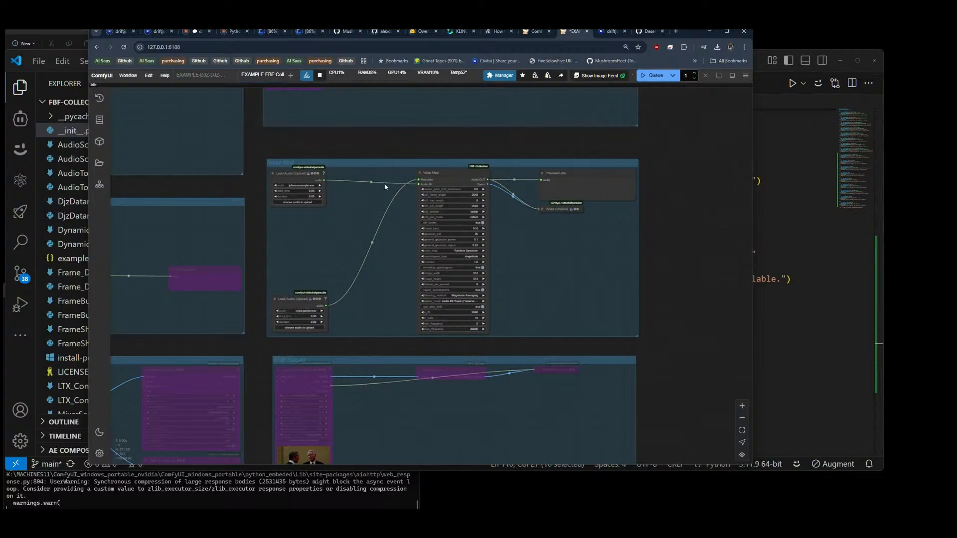
pyautogui.scroll(-7, 625, 211)
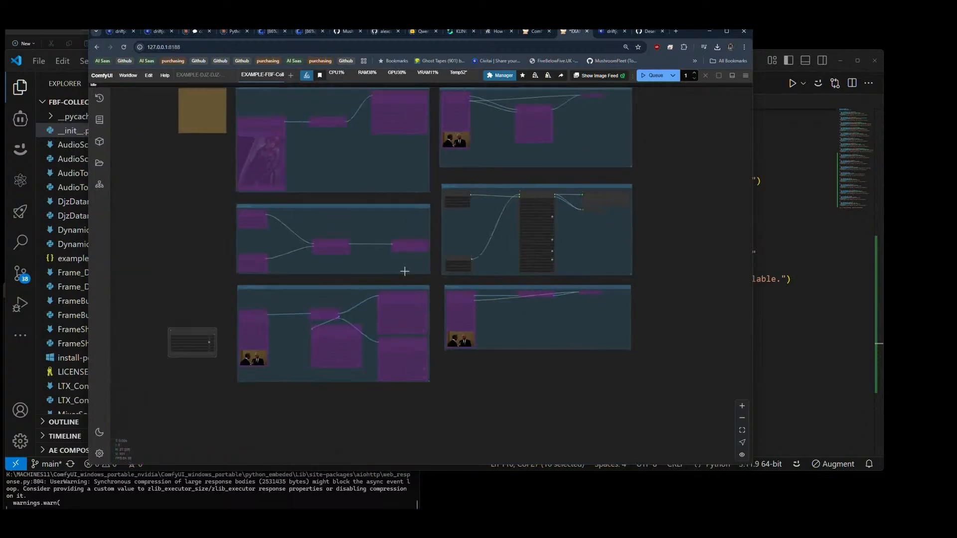
pyautogui.doubleClick(455, 187)
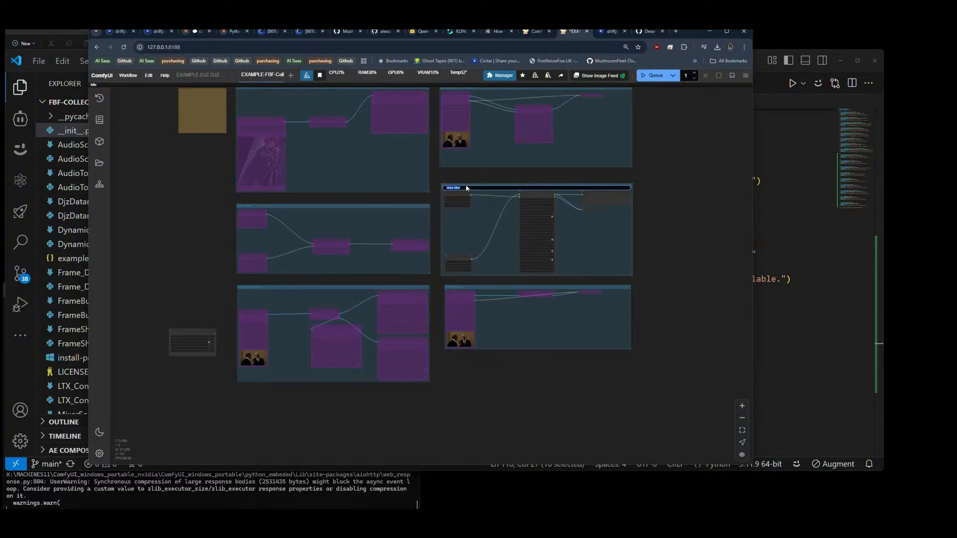
pyautogui.press('Return')
# Step: Delete the Fast Groups Bypasser and add a fresh Fast Groups Bypasser (rgthree) node in its place
pyautogui.scroll(8, 194, 359)
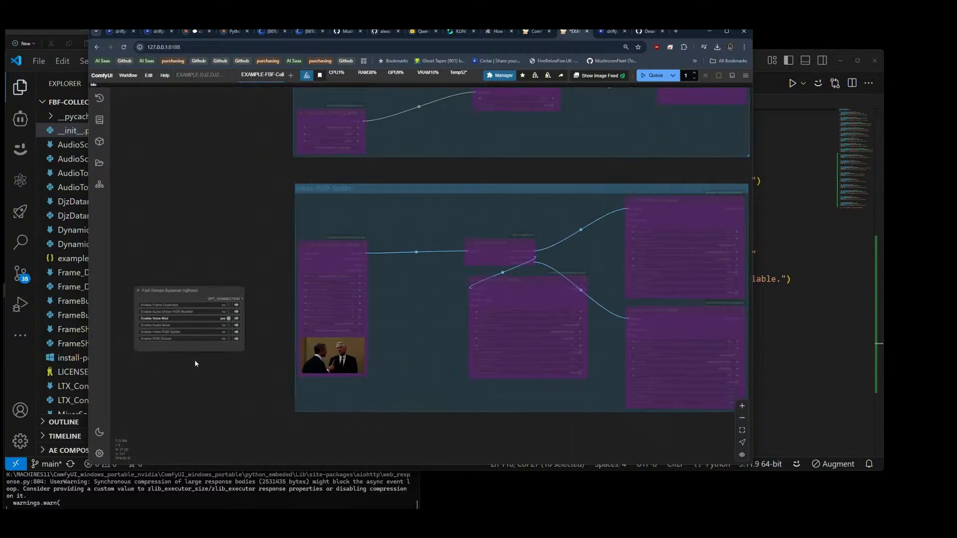
pyautogui.click(186, 301)
pyautogui.press('Delete')
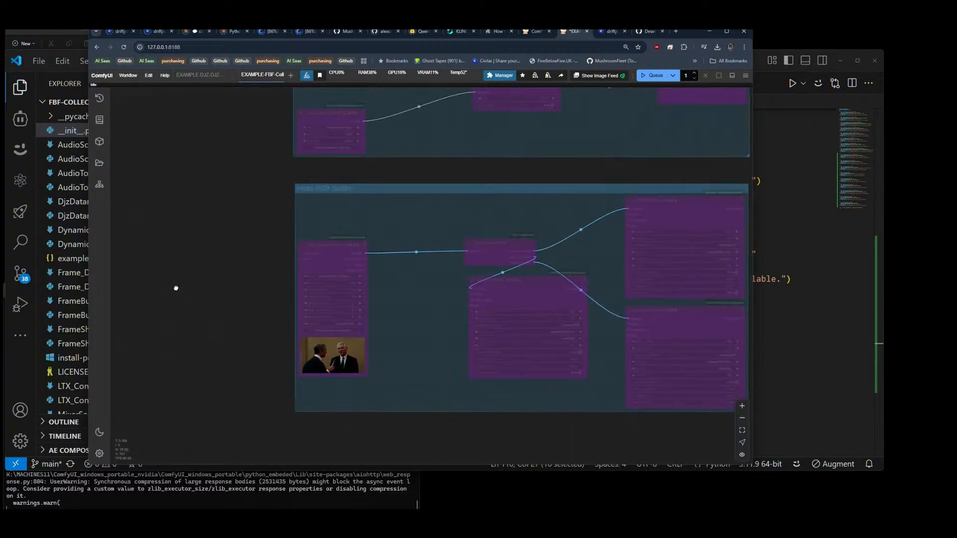
pyautogui.doubleClick(175, 288)
pyautogui.write('fast g')
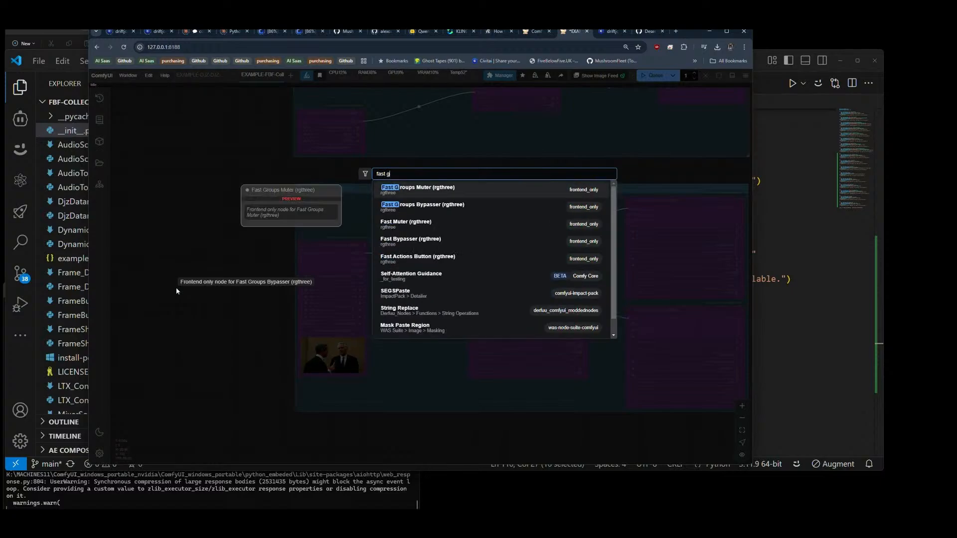
pyautogui.write('roup')
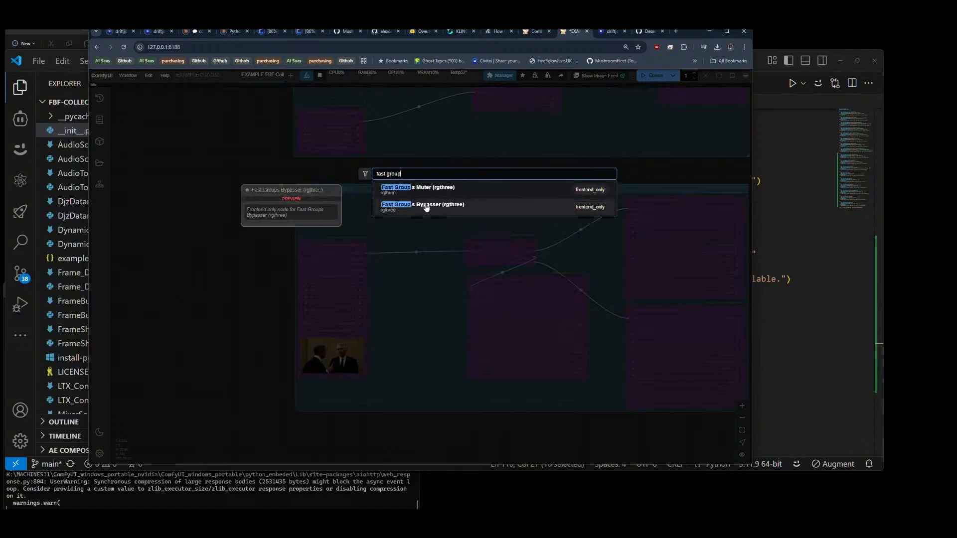
pyautogui.click(426, 207)
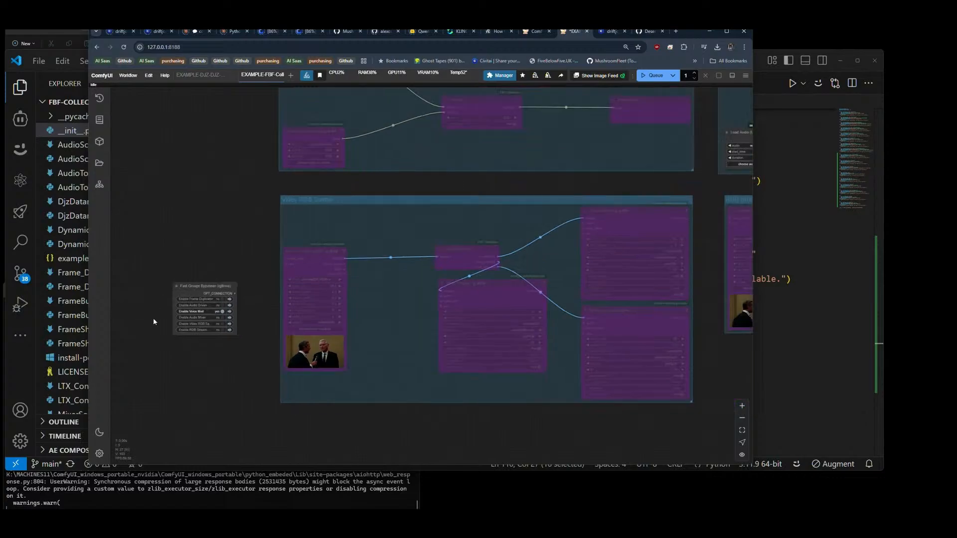
# Step: Bypass the Voice Mod group and enable the Video RGB Splitter group with the new Fast Groups Bypasser
pyautogui.scroll(-5, 153, 320)
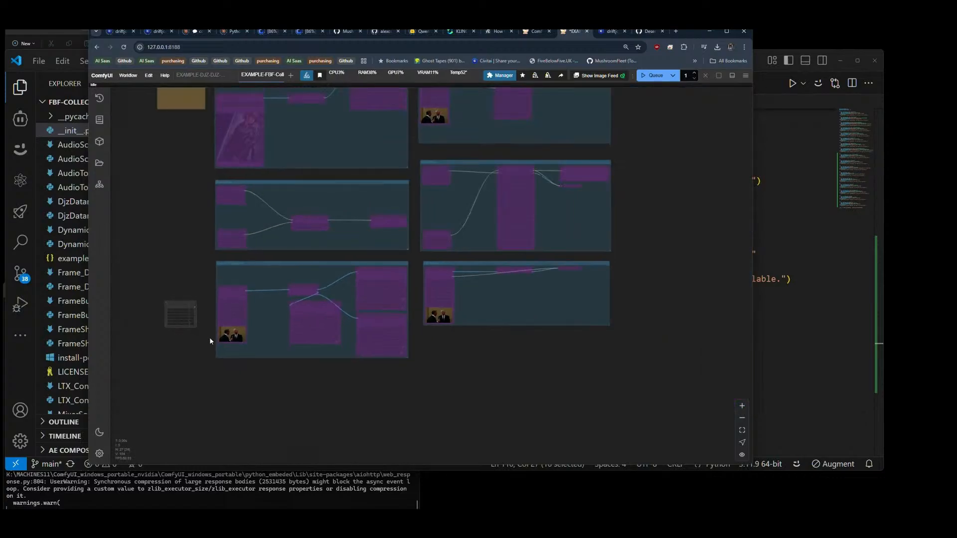
pyautogui.scroll(5, 184, 319)
pyautogui.scroll(-5, 159, 314)
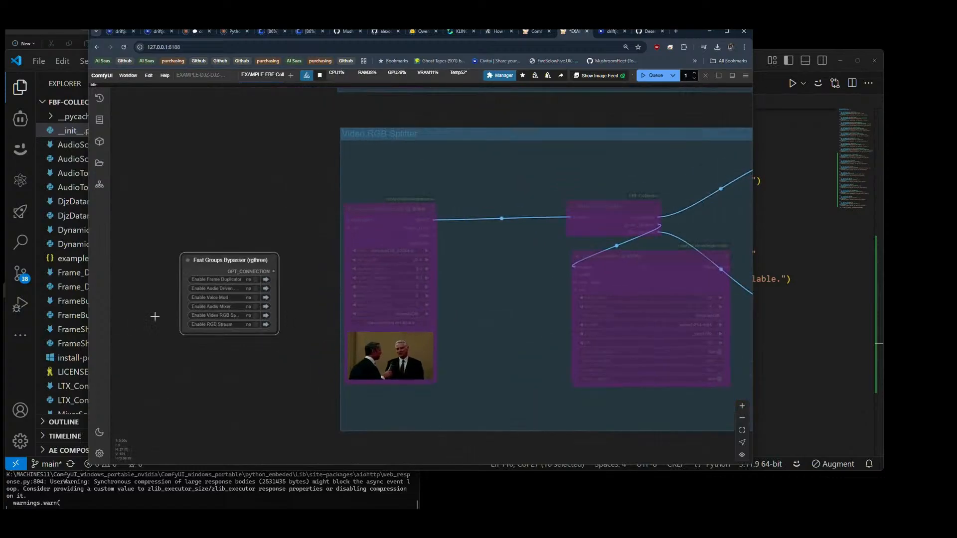
pyautogui.scroll(4, 196, 311)
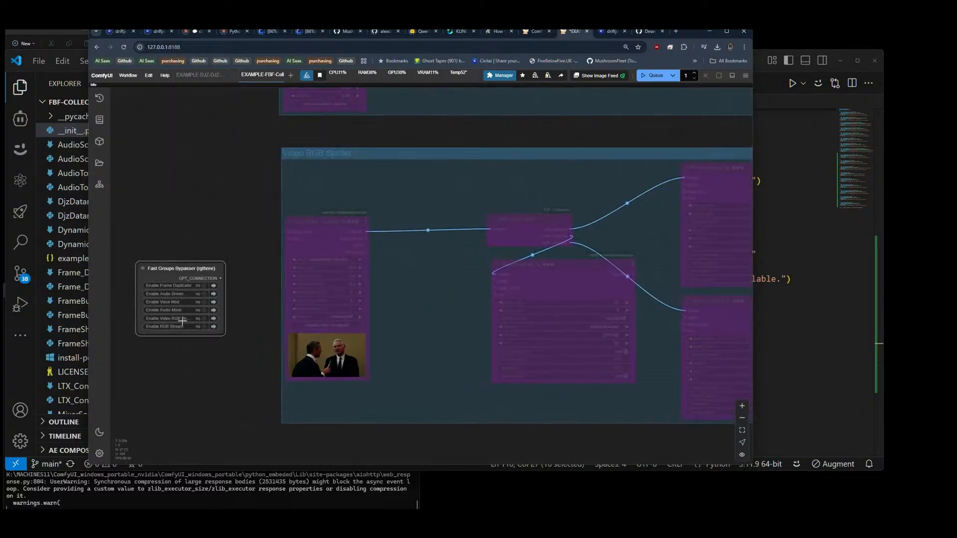
pyautogui.scroll(-4, 189, 319)
pyautogui.click(192, 317)
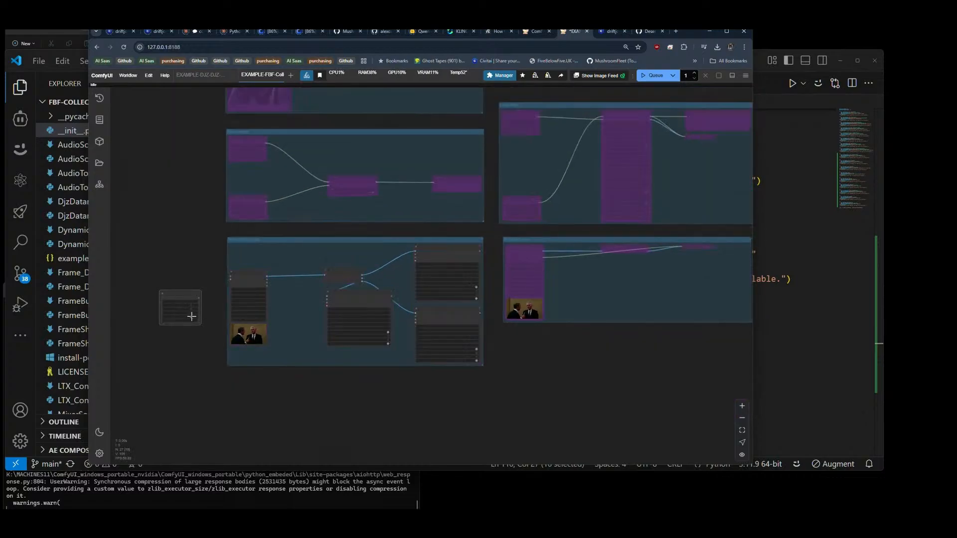
# Step: Move the Fast Groups Bypasser up beside the Load Video node of the Video RGB Splitter group
pyautogui.scroll(4, 170, 318)
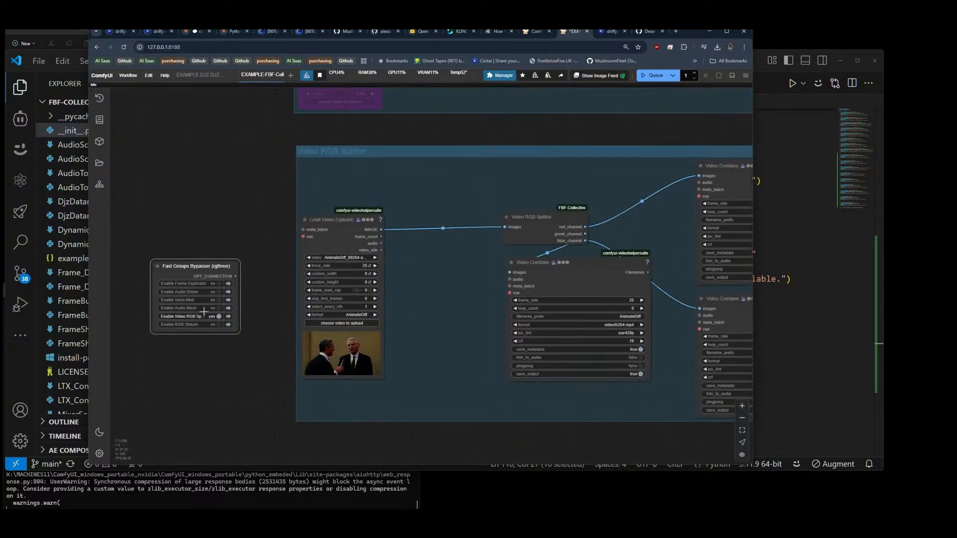
pyautogui.moveTo(194, 265); pyautogui.dragTo(231, 182)
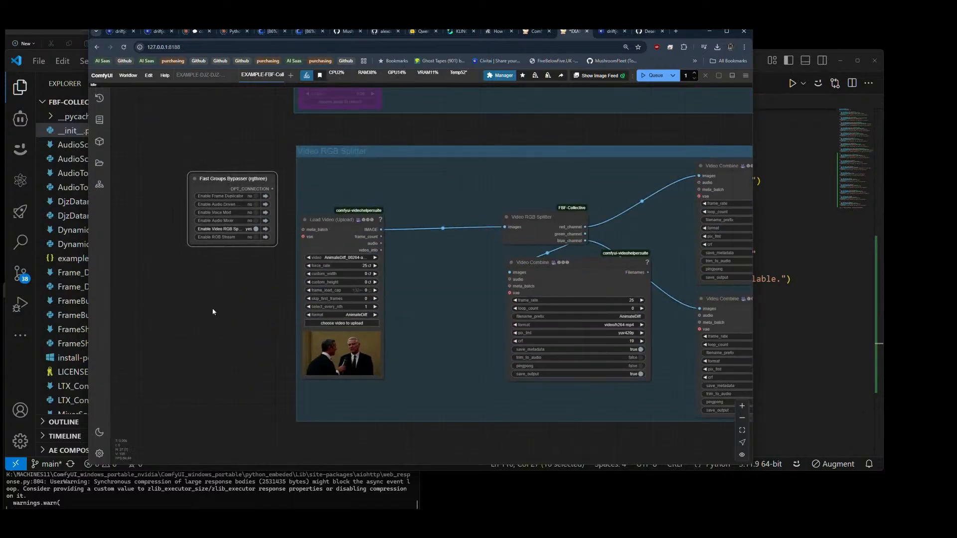
pyautogui.moveTo(244, 306); pyautogui.dragTo(150, 277)
pyautogui.scroll(-2, 150, 276)
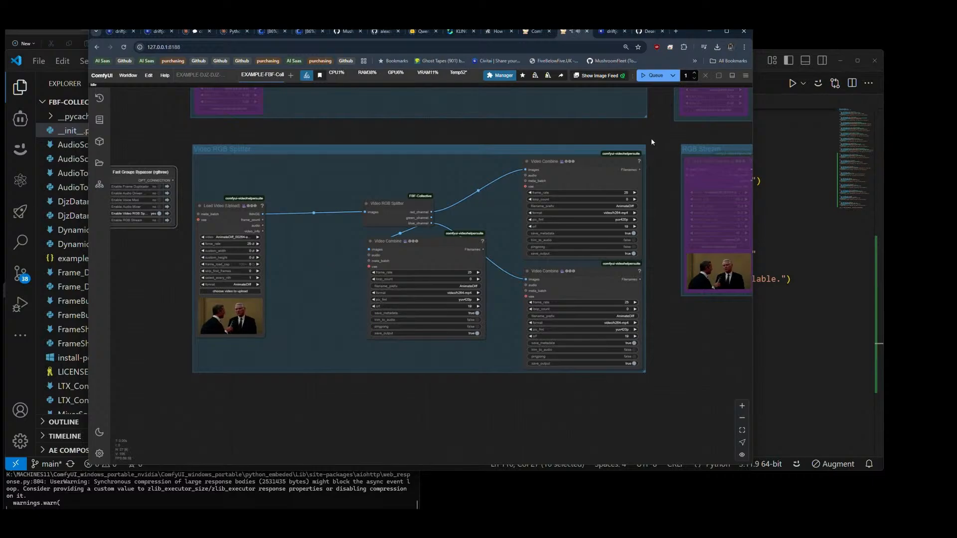
# Step: Run the workflow, examine the colour channel previews in the Video RGB Splitter group's Video Combine nodes, and nudge the splitter node
pyautogui.click(651, 76)
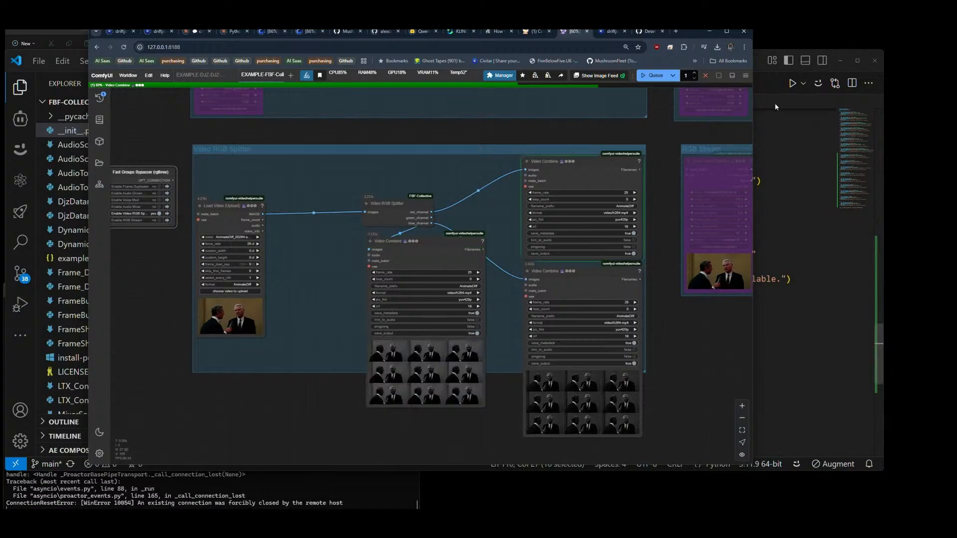
pyautogui.scroll(1, 486, 393)
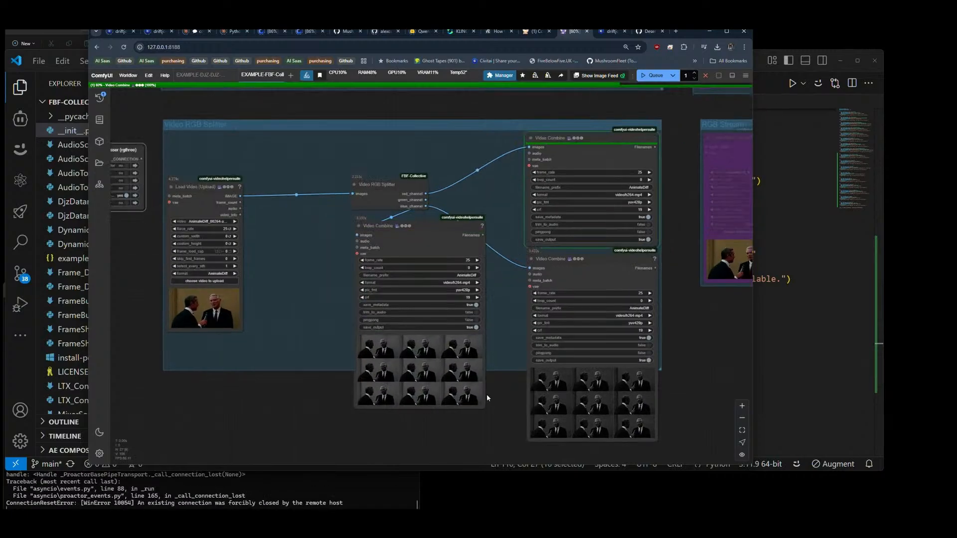
pyautogui.scroll(-3, 300, 352)
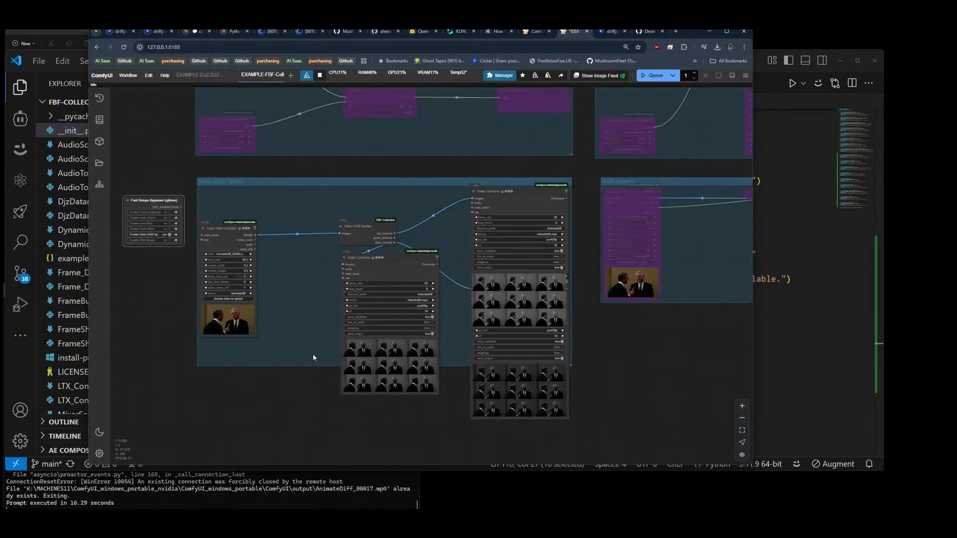
pyautogui.scroll(5, 492, 324)
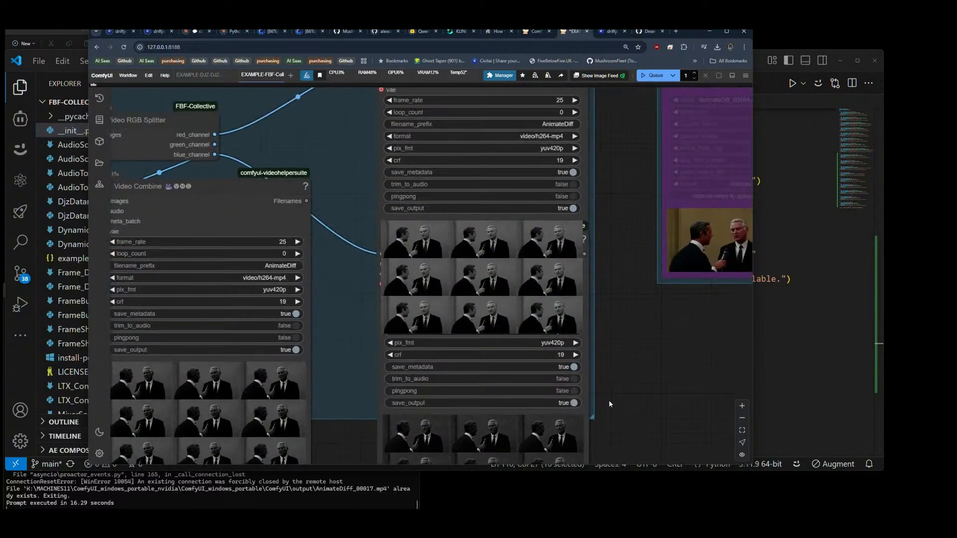
pyautogui.moveTo(615, 398); pyautogui.dragTo(657, 313)
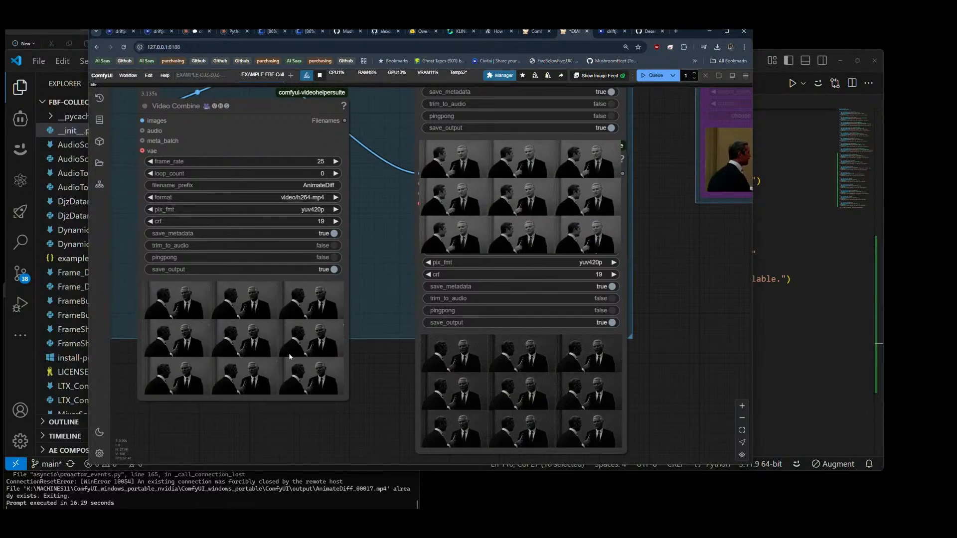
pyautogui.scroll(-8, 650, 406)
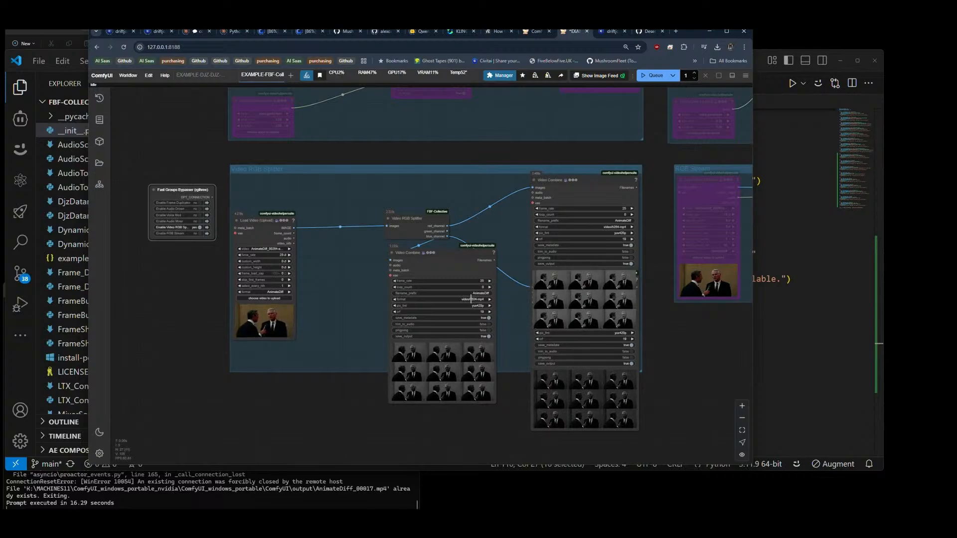
pyautogui.scroll(5, 657, 402)
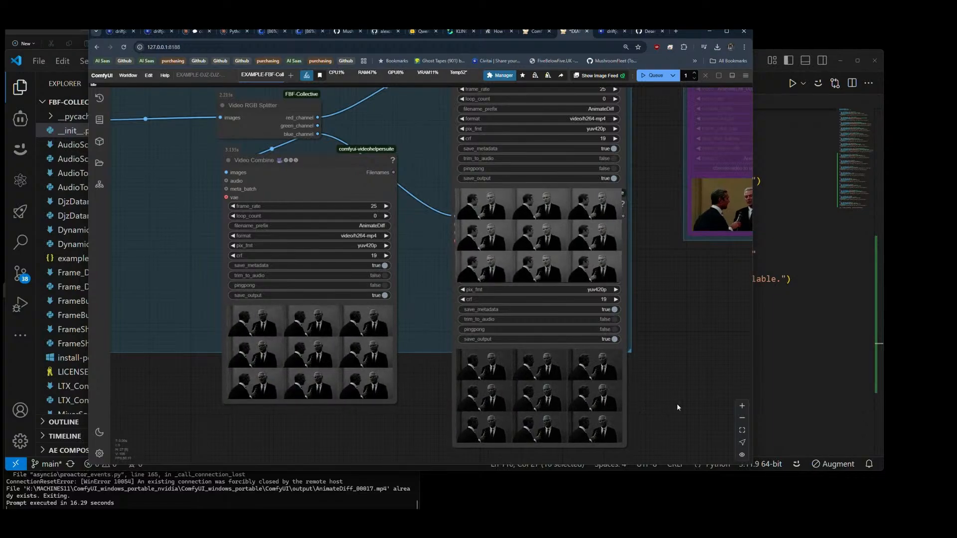
pyautogui.scroll(4, 308, 404)
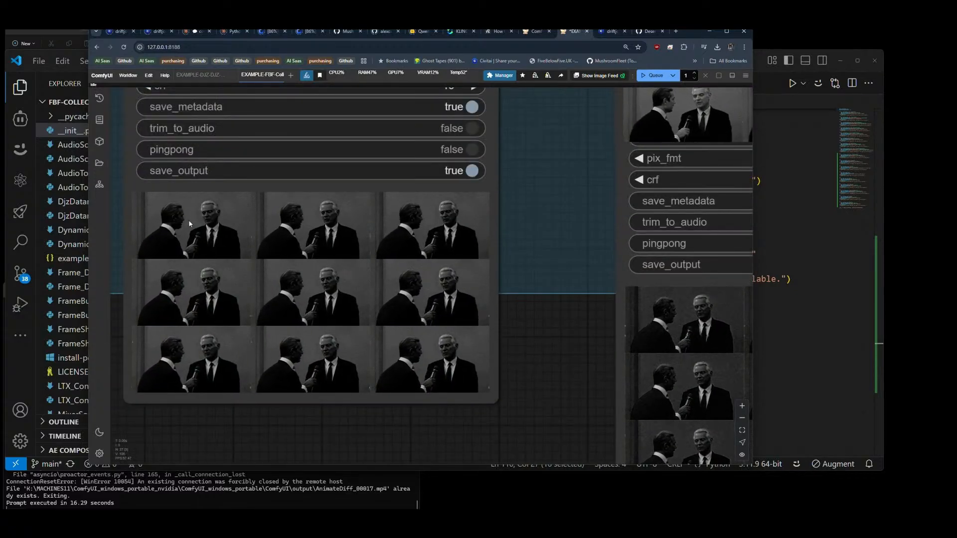
pyautogui.scroll(-5, 341, 221)
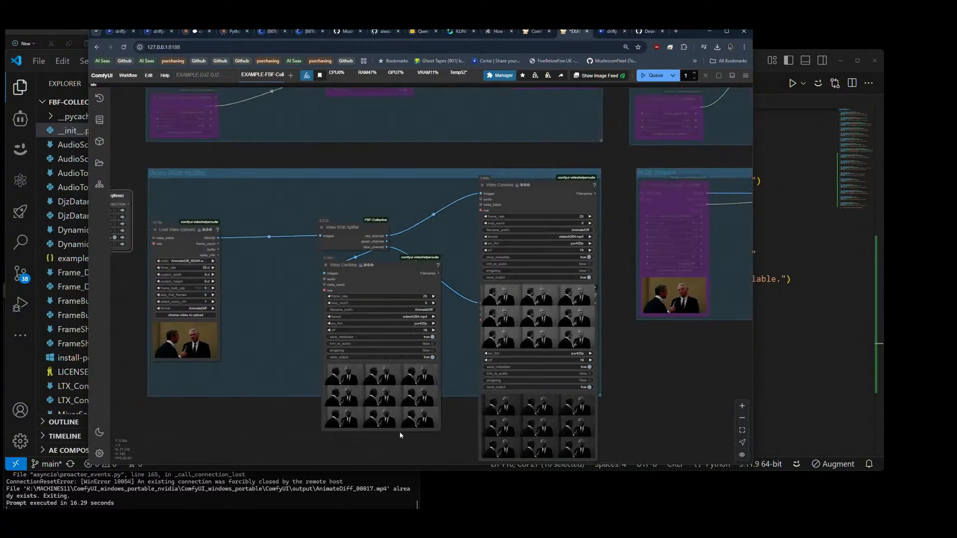
pyautogui.moveTo(347, 235); pyautogui.dragTo(354, 237)
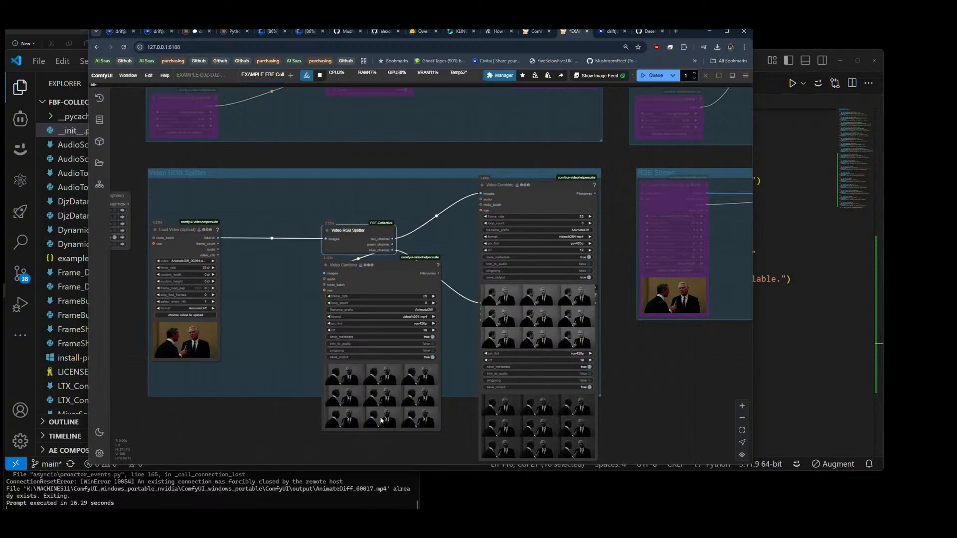
# Step: Bypass the Video RGB Splitter group and look up the next node to demonstrate in __init__.py in VS Code
pyautogui.scroll(-3, 463, 435)
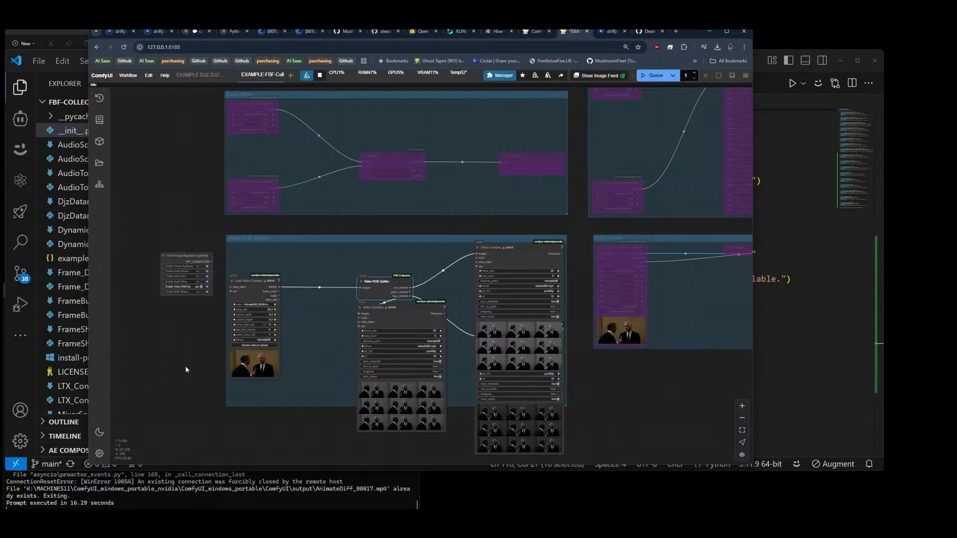
pyautogui.scroll(-5, 167, 266)
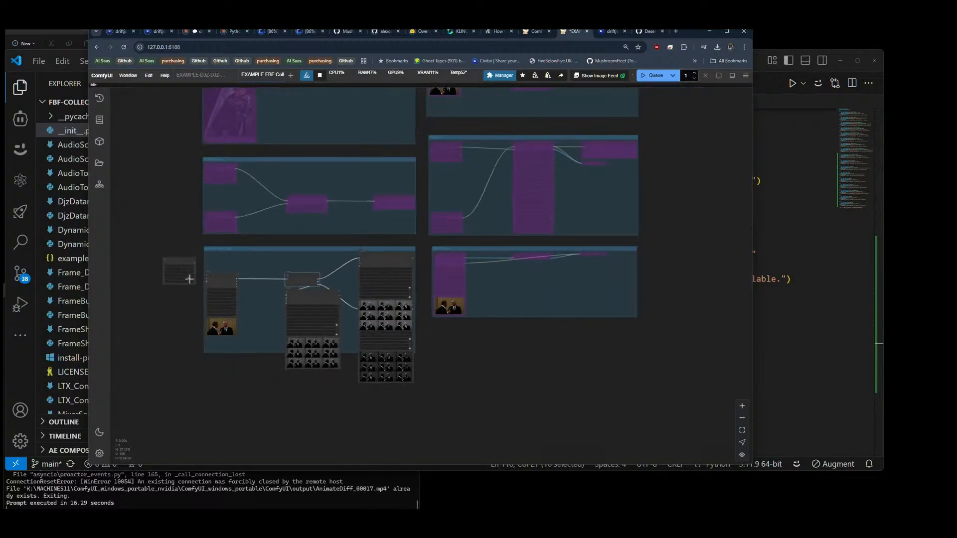
pyautogui.hotkey('alt', 'Tab')
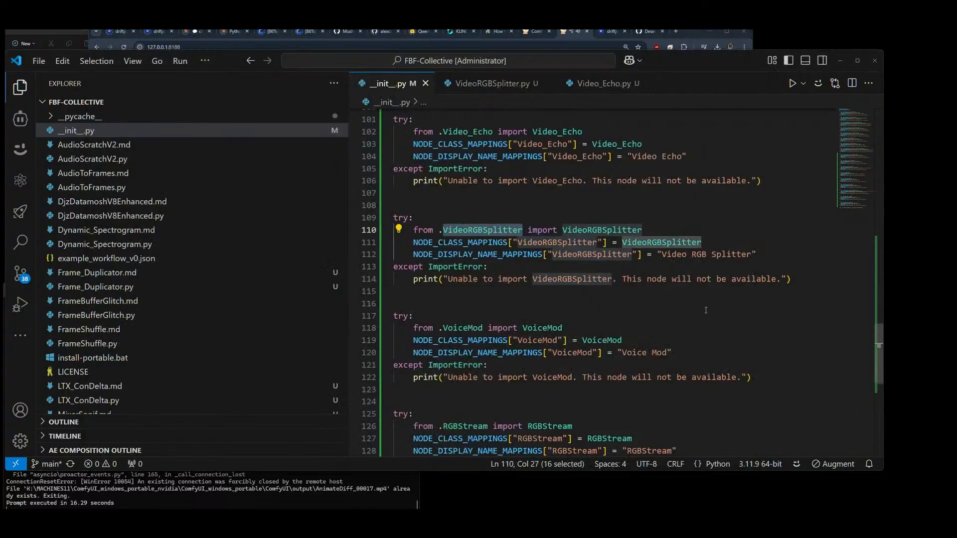
pyautogui.scroll(1, 706, 310)
pyautogui.hotkey('alt', 'Tab')
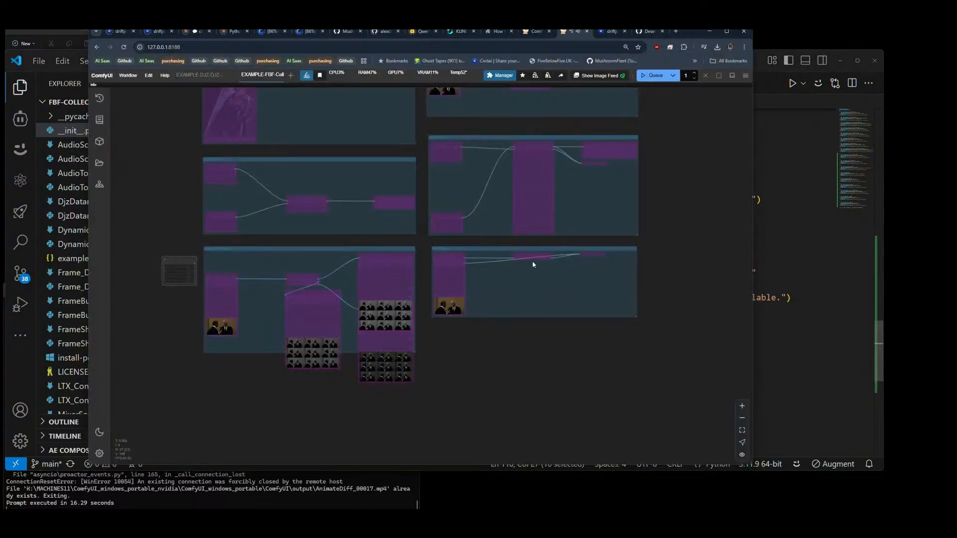
# Step: Back in ComfyUI, add a Video Echo node from FBF-Collective below the Fast Groups Bypasser
pyautogui.scroll(10, 149, 294)
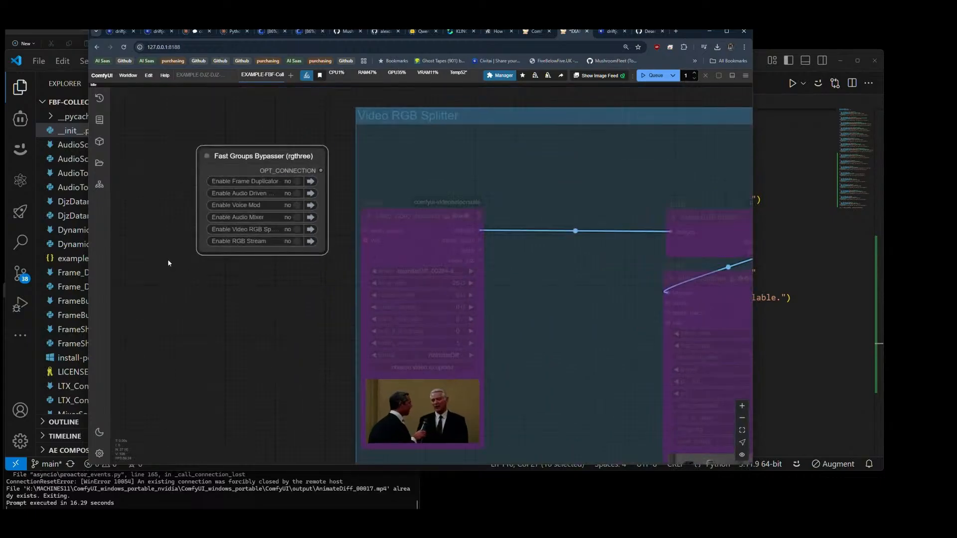
pyautogui.doubleClick(192, 297)
pyautogui.write('b')
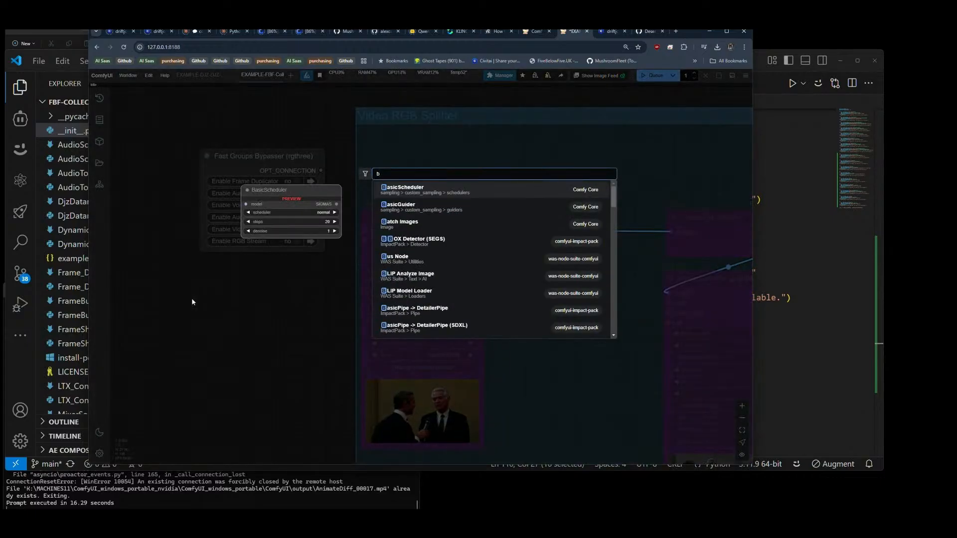
pyautogui.press('BackSpace')
pyautogui.write('video echo')
pyautogui.press('Return')
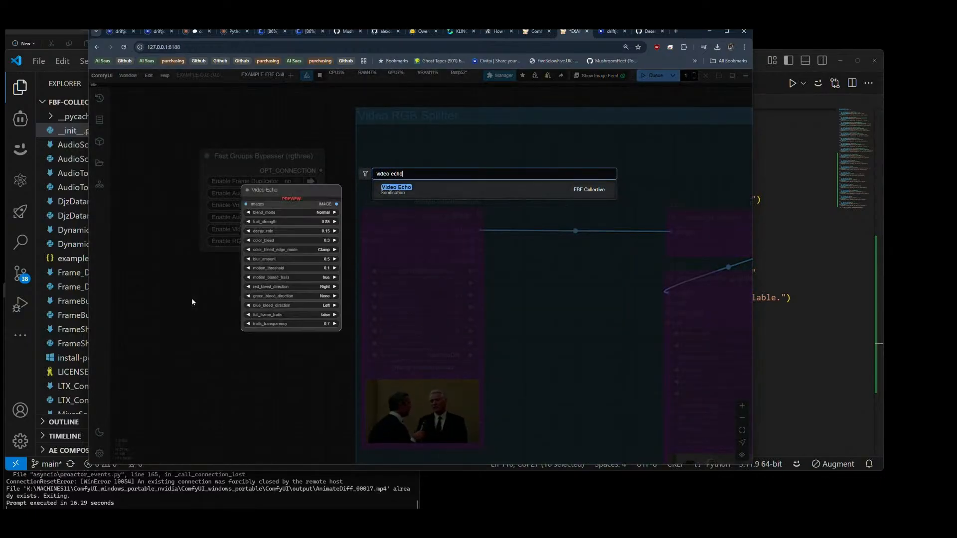
# Step: Move the Video Echo node below the RGB Stream group and place copies of Load Video and Video Combine on either side of it
pyautogui.scroll(-8, 244, 238)
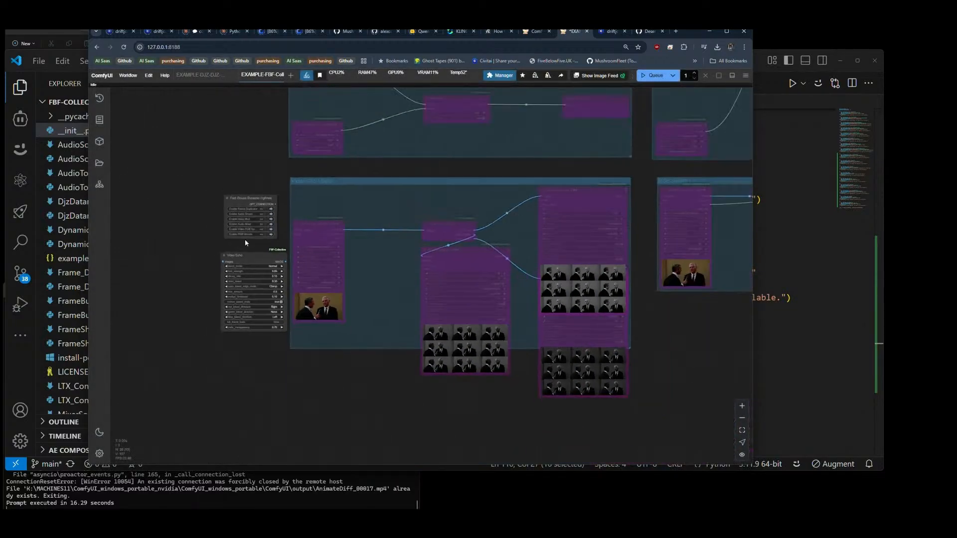
pyautogui.moveTo(214, 247); pyautogui.dragTo(509, 302)
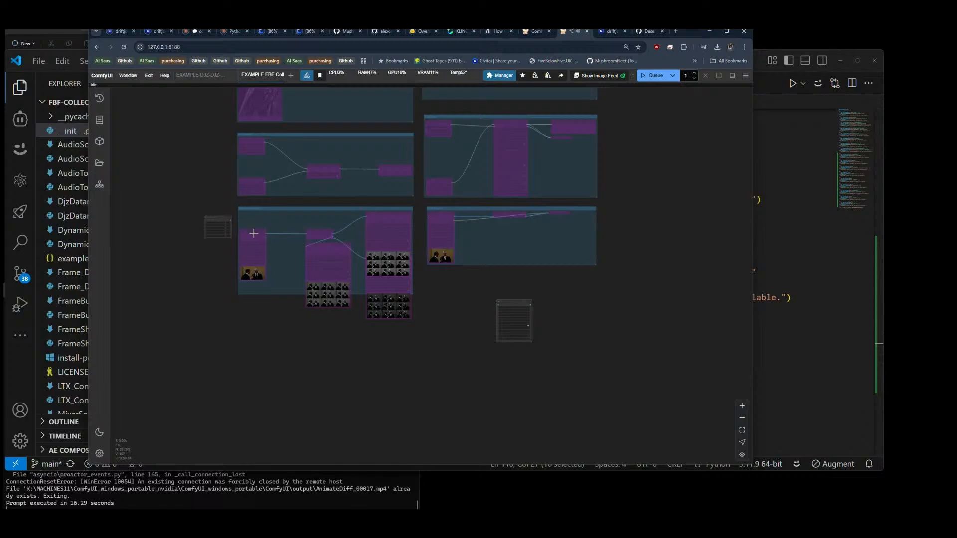
pyautogui.moveTo(254, 235); pyautogui.dragTo(444, 304)
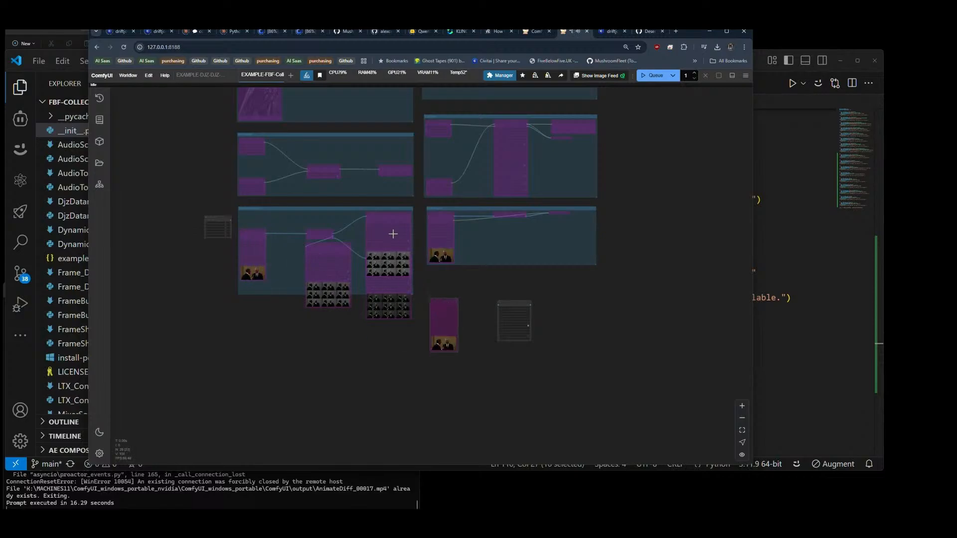
pyautogui.moveTo(384, 220)
pyautogui.mouseDown()
pyautogui.moveTo(615, 270)
pyautogui.moveTo(565, 276)
pyautogui.mouseUp()
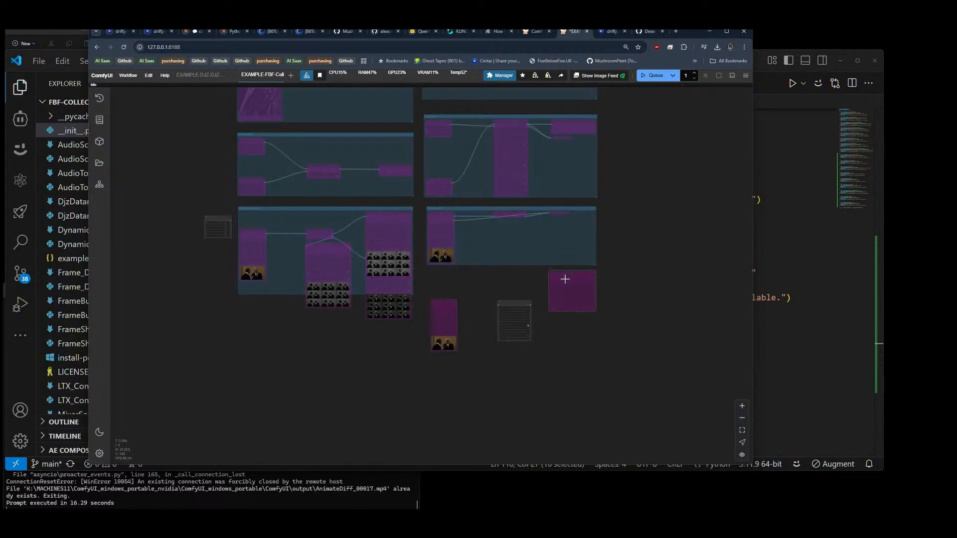
pyautogui.scroll(5, 542, 313)
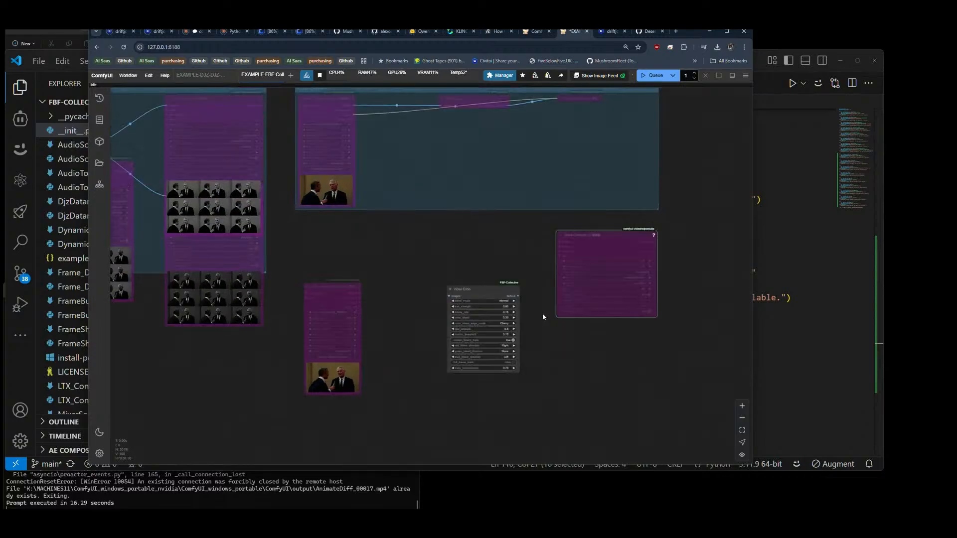
pyautogui.click(328, 287)
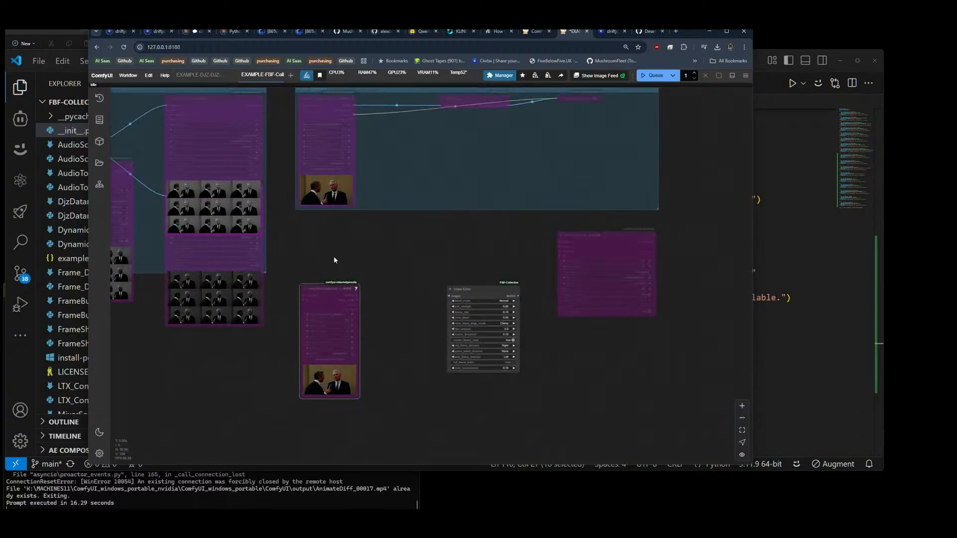
# Step: Connect the copied Load Video's IMAGE output to Video Echo's images input, and Video Echo's IMAGE output to the copied Video Combine
pyautogui.scroll(5, 380, 297)
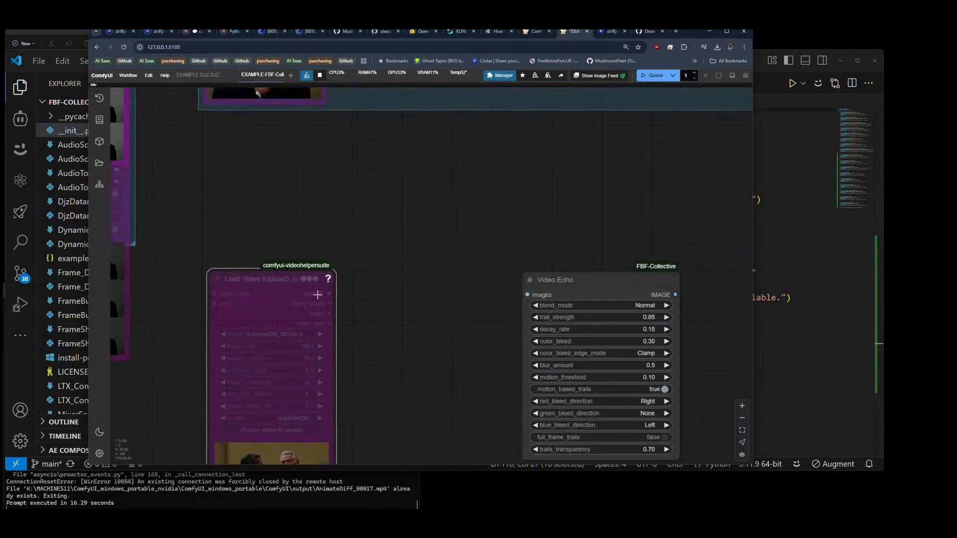
pyautogui.moveTo(329, 294); pyautogui.dragTo(536, 294)
pyautogui.moveTo(394, 255); pyautogui.dragTo(115, 282)
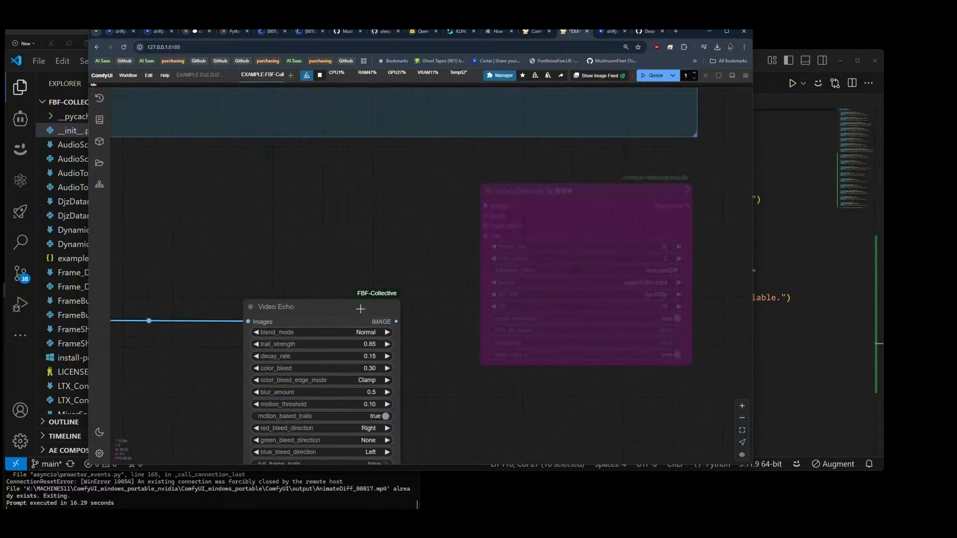
pyautogui.moveTo(397, 322); pyautogui.dragTo(486, 206)
pyautogui.scroll(-5, 384, 231)
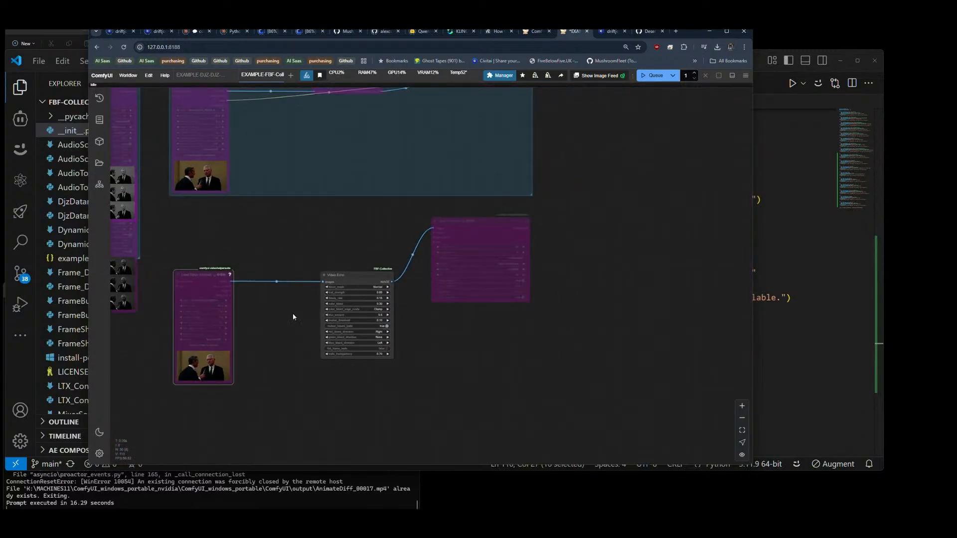
# Step: Make room before Video Echo and add a Video Trails V2 node between it and the copied Load Video node
pyautogui.moveTo(307, 317); pyautogui.dragTo(334, 322)
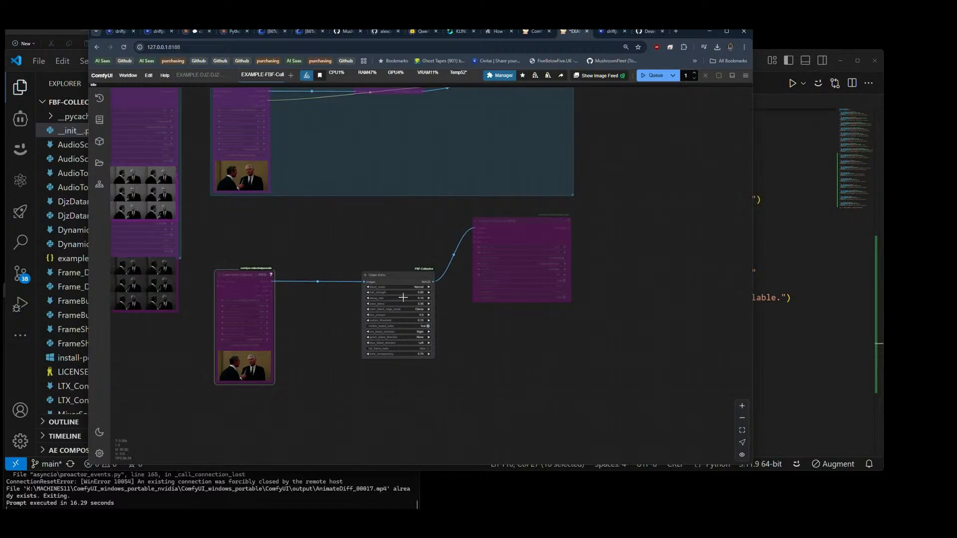
pyautogui.moveTo(404, 283); pyautogui.dragTo(427, 284)
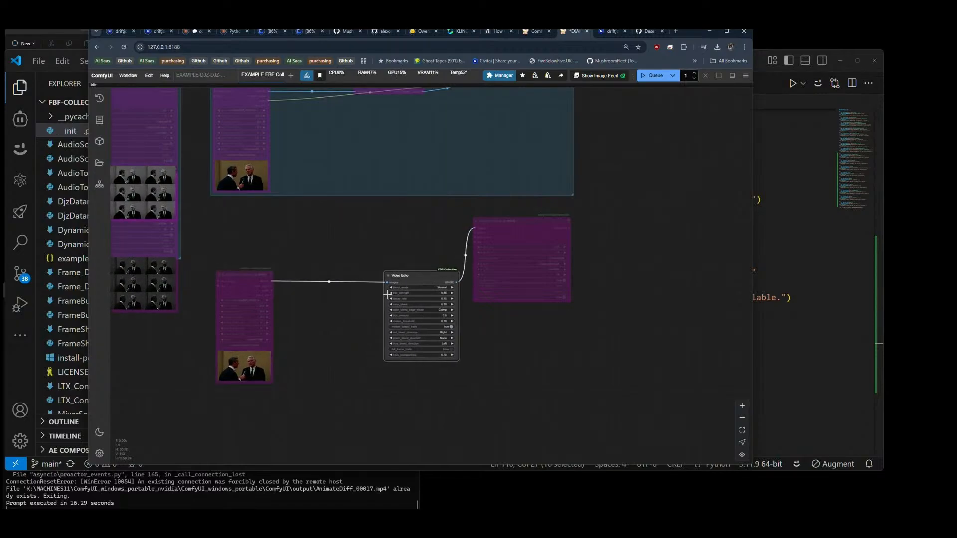
pyautogui.doubleClick(316, 321)
pyautogui.write('t')
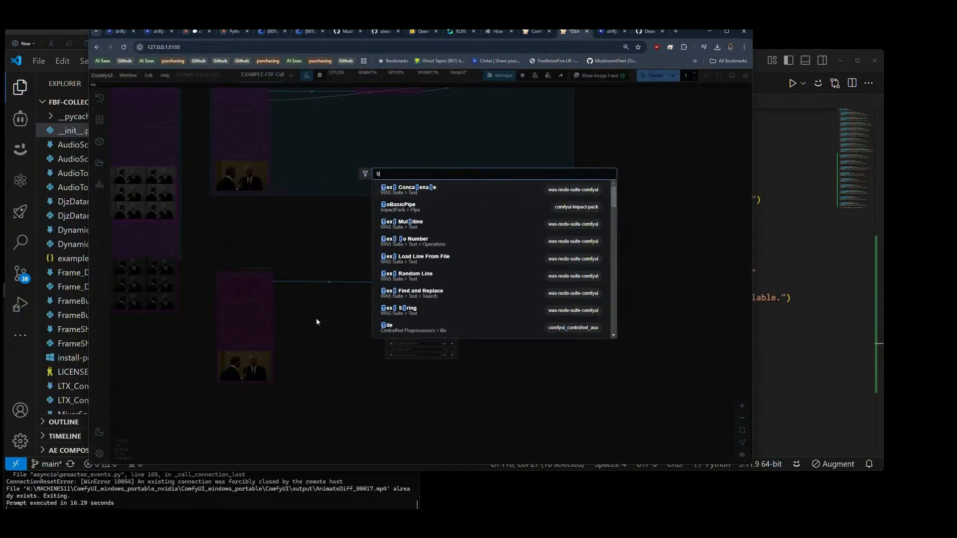
pyautogui.write('rails')
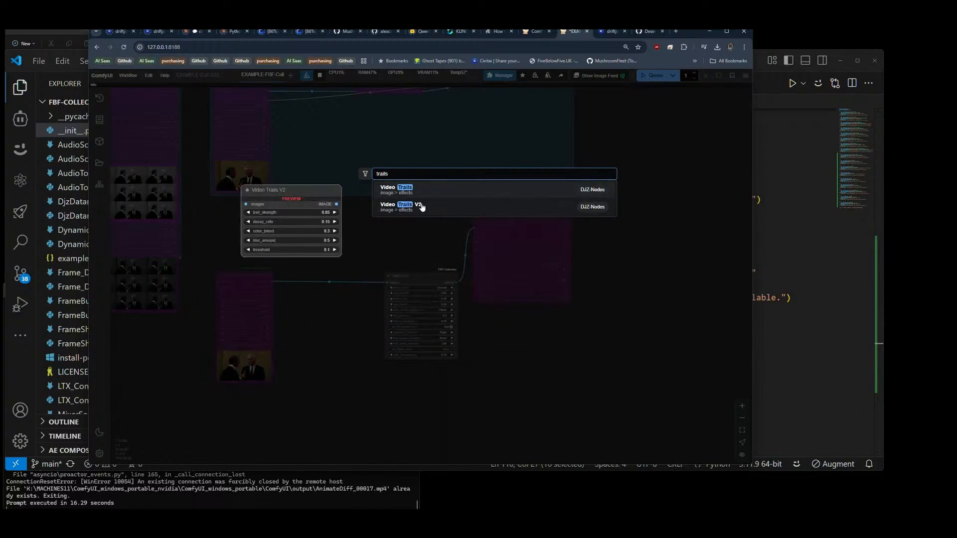
pyautogui.click(421, 204)
pyautogui.moveTo(352, 323); pyautogui.dragTo(330, 281)
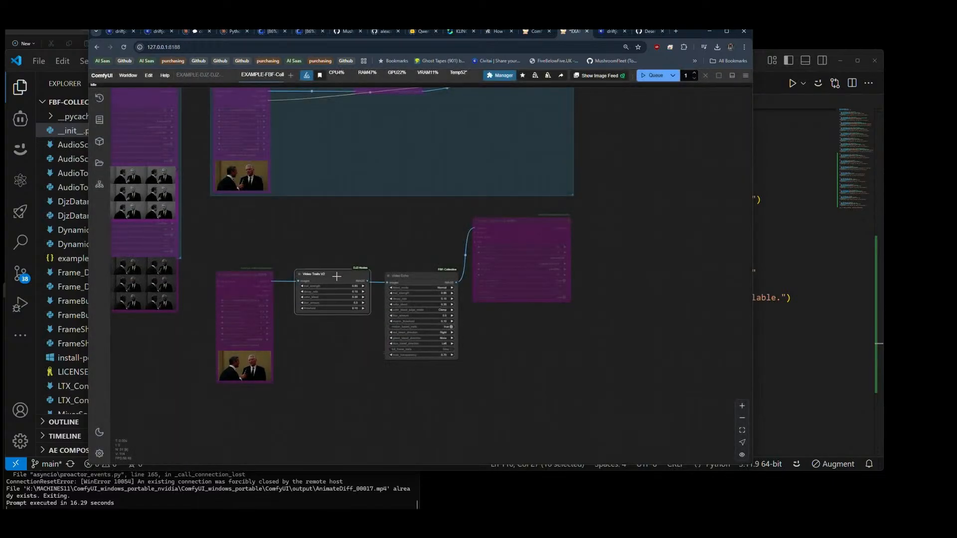
# Step: Route the images from Load Video through Video Trails V2 into Video Echo, and align Video Trails V2 with the Video Echo node
pyautogui.scroll(5, 330, 281)
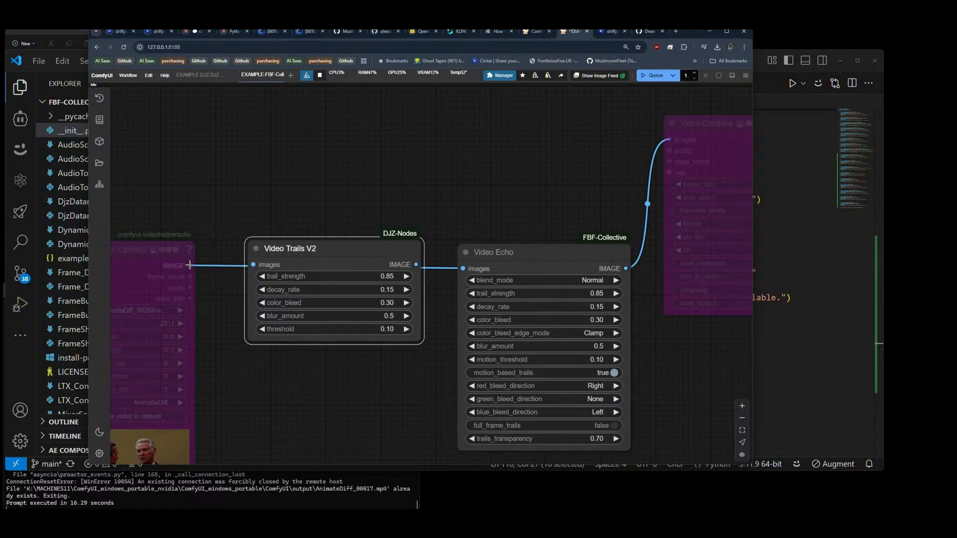
pyautogui.moveTo(191, 266); pyautogui.dragTo(255, 265)
pyautogui.moveTo(416, 265); pyautogui.dragTo(463, 269)
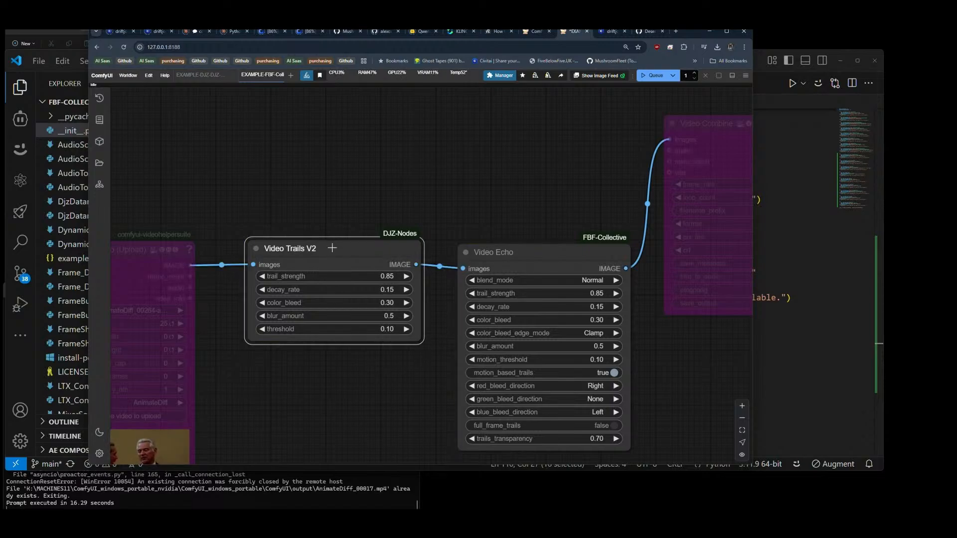
pyautogui.moveTo(332, 247); pyautogui.dragTo(329, 252)
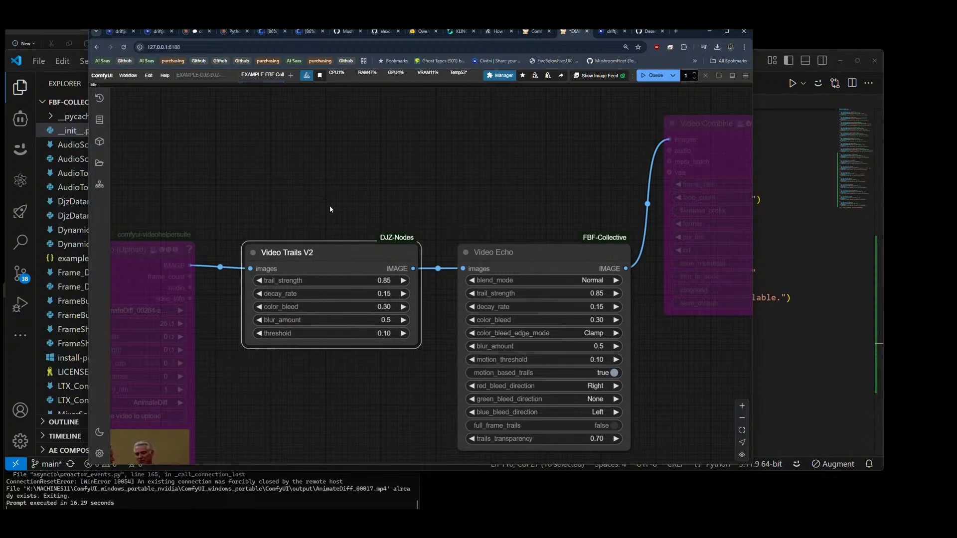
# Step: Re-enable the bypassed Load Video and Video Combine nodes on either side of Video Trails V2 and Video Echo
pyautogui.scroll(-5, 330, 206)
pyautogui.hotkey('ctrl', 'b')
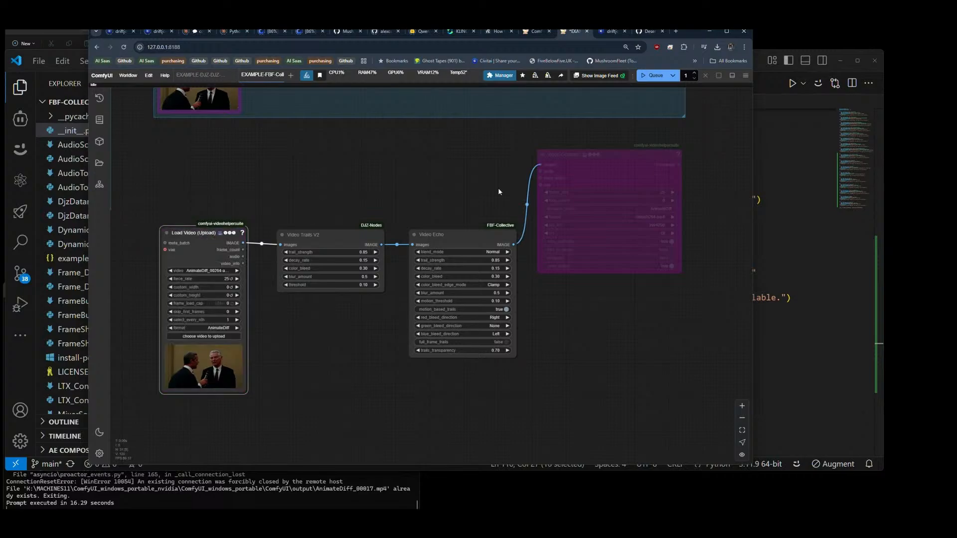
pyautogui.click(592, 167)
pyautogui.hotkey('ctrl', 'b')
# Step: Group the Load Video, Video Trails V2, Video Echo and Video Combine nodes under the title "Video Echo"
pyautogui.moveTo(160, 143); pyautogui.dragTo(694, 377)
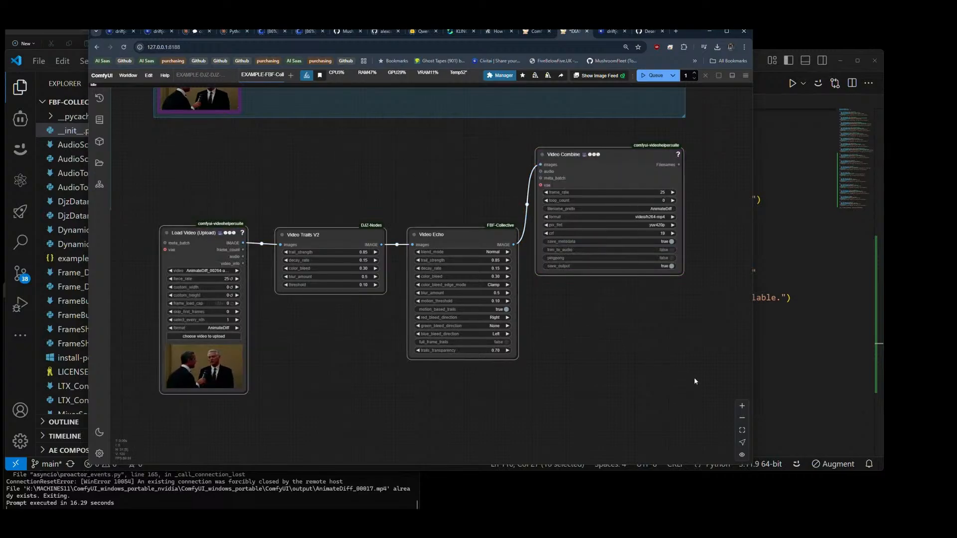
pyautogui.hotkey('ctrl', 'g')
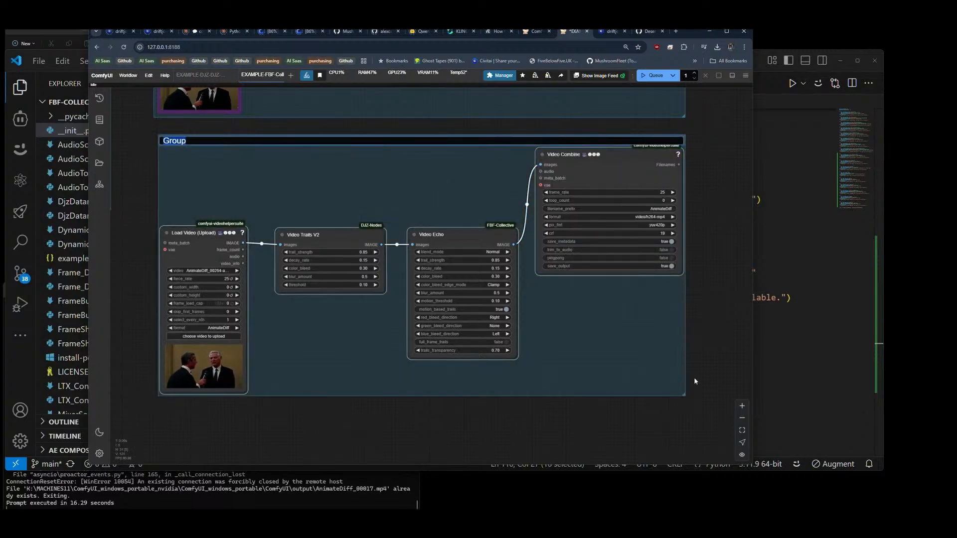
pyautogui.write('Video Echo')
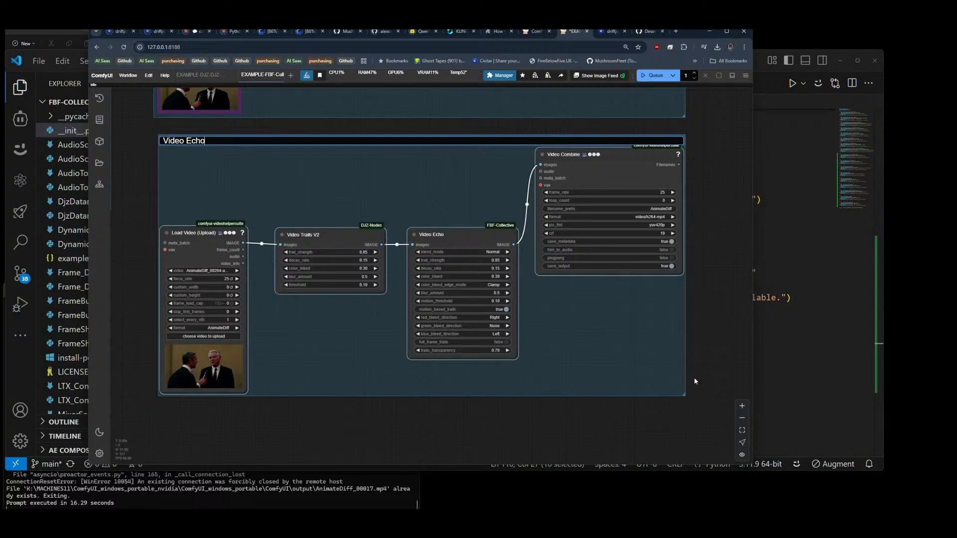
pyautogui.press('Return')
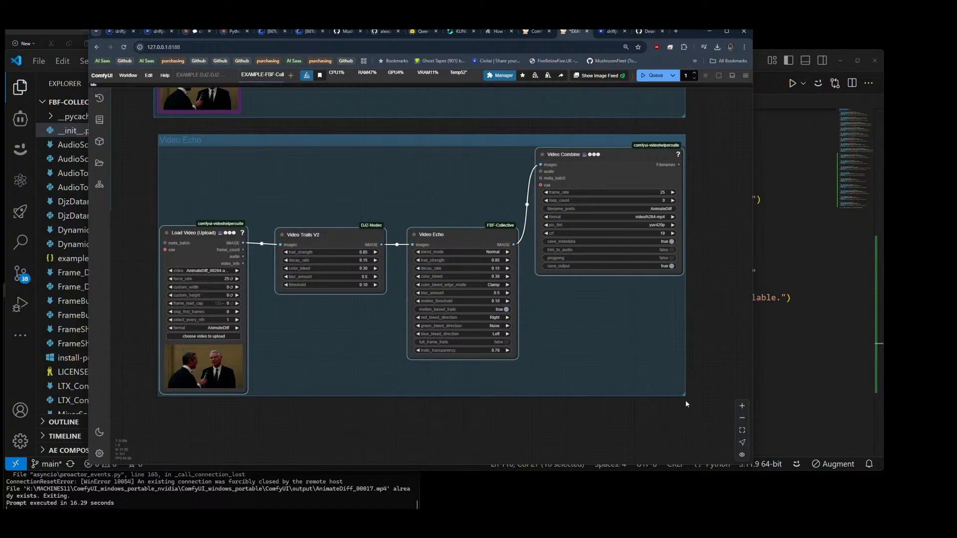
# Step: Set the Video Echo node's blend_mode to Additive and queue the workflow
pyautogui.click(477, 252)
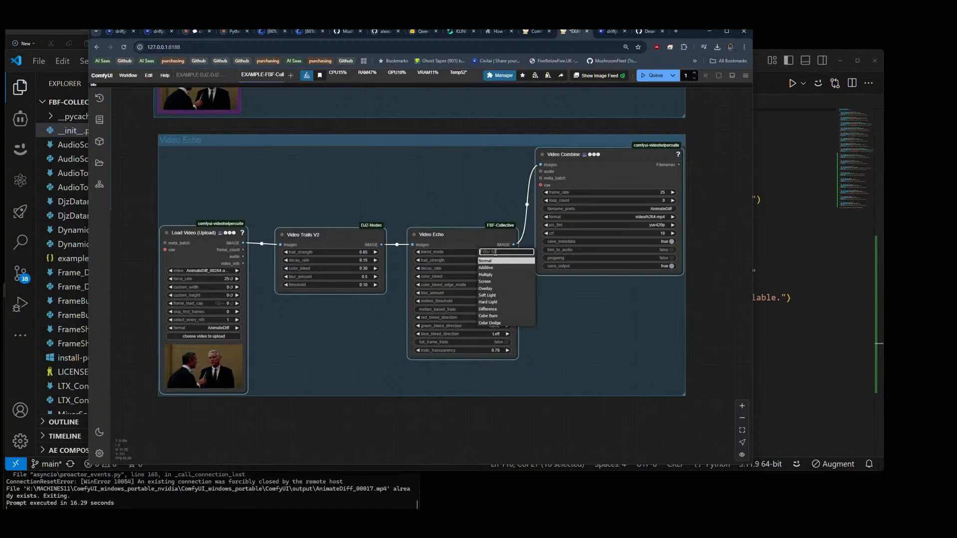
pyautogui.click(486, 268)
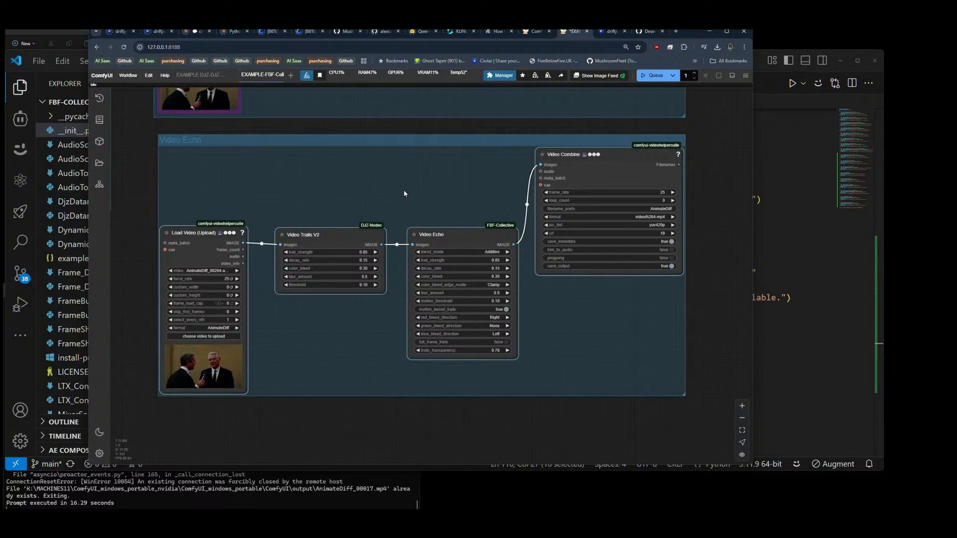
pyautogui.click(649, 76)
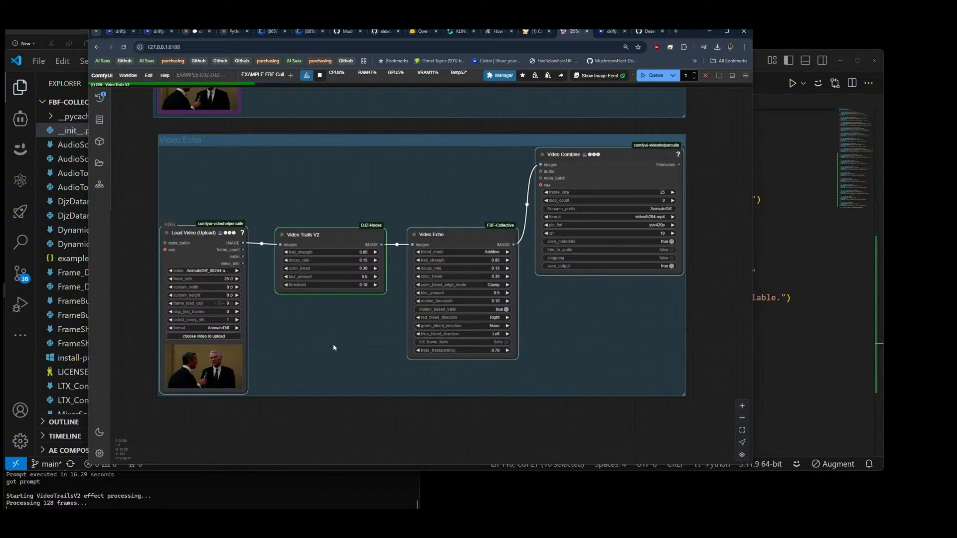
pyautogui.scroll(-3, 228, 185)
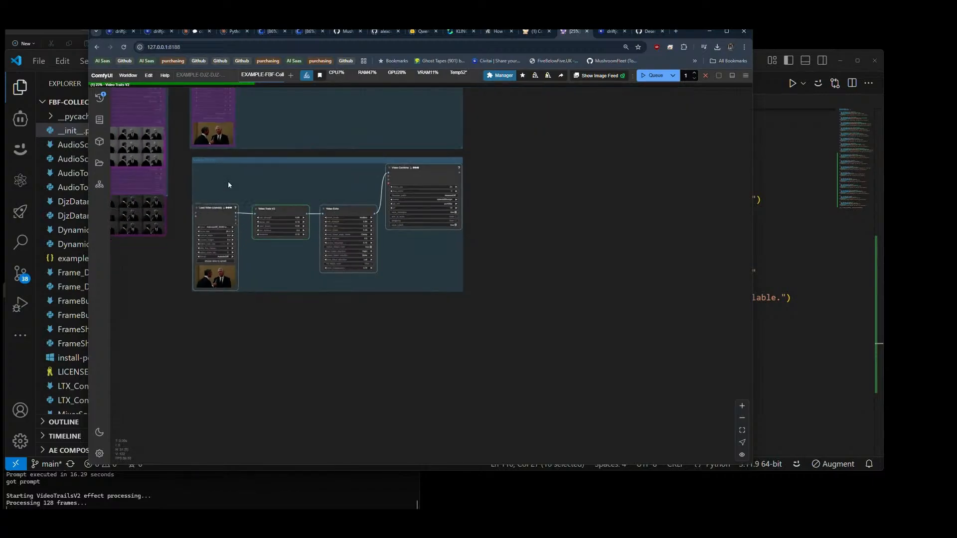
pyautogui.scroll(3, 236, 184)
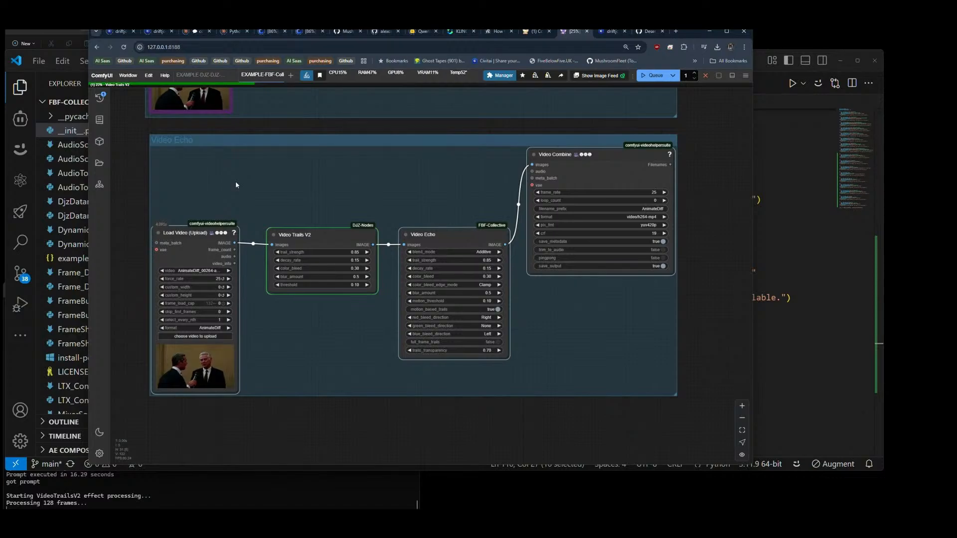
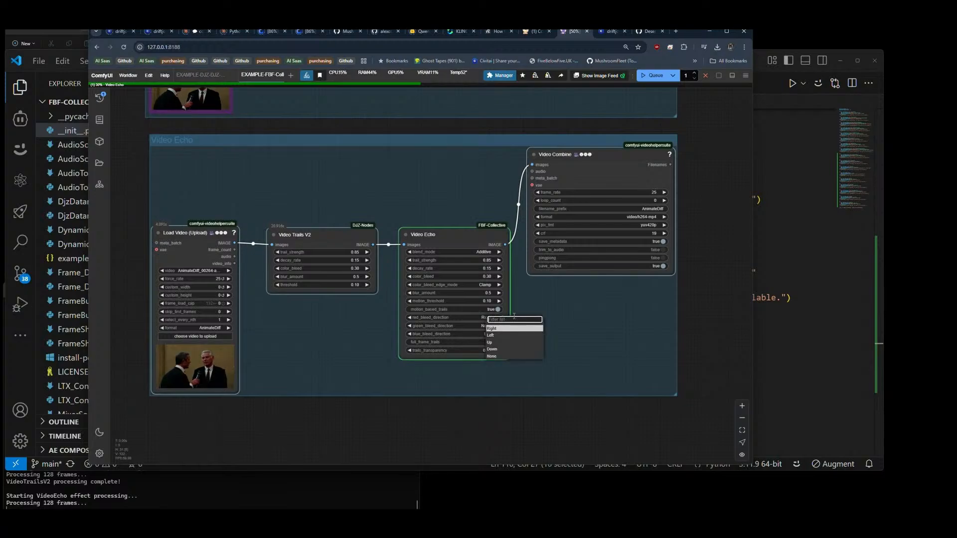
# Step: Inspect the Video Echo result in the Video Combine preview and review the available blend_mode options, keeping Additive
pyautogui.click(583, 308)
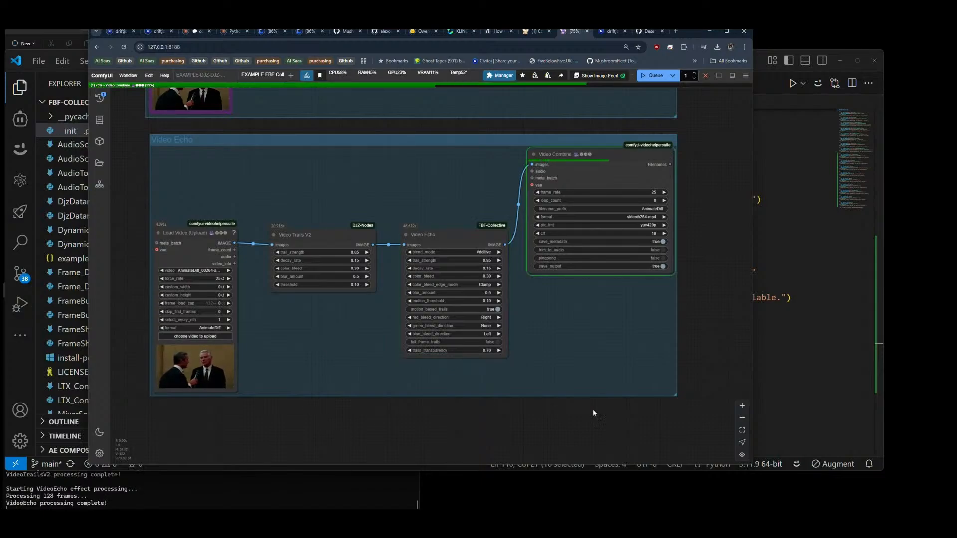
pyautogui.moveTo(593, 411); pyautogui.dragTo(459, 425)
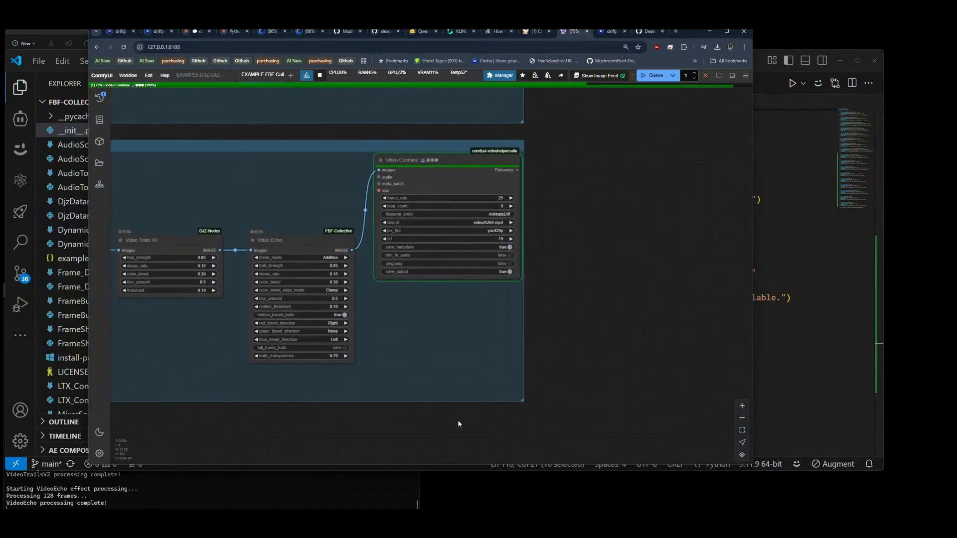
pyautogui.scroll(2, 458, 376)
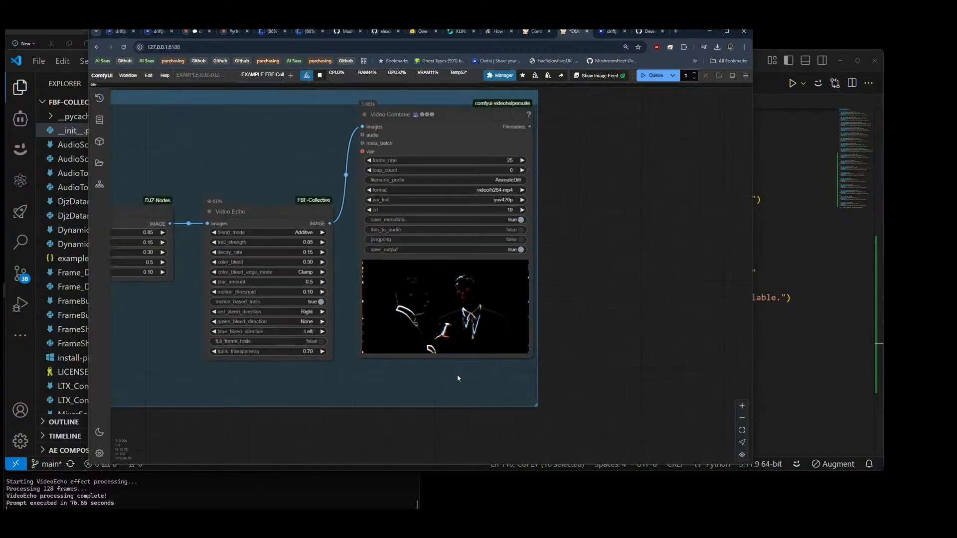
pyautogui.scroll(5, 456, 374)
pyautogui.moveTo(458, 378); pyautogui.dragTo(452, 389)
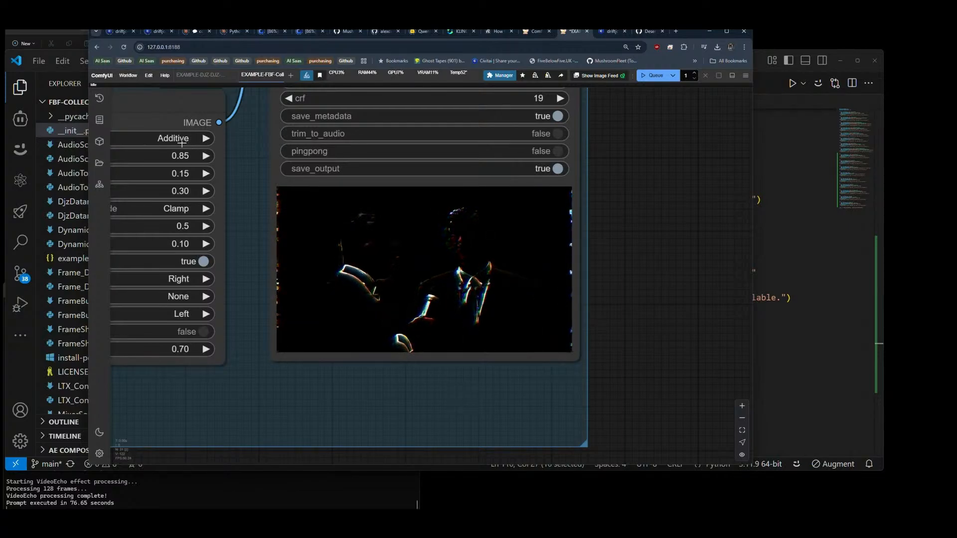
pyautogui.moveTo(206, 412); pyautogui.dragTo(343, 425)
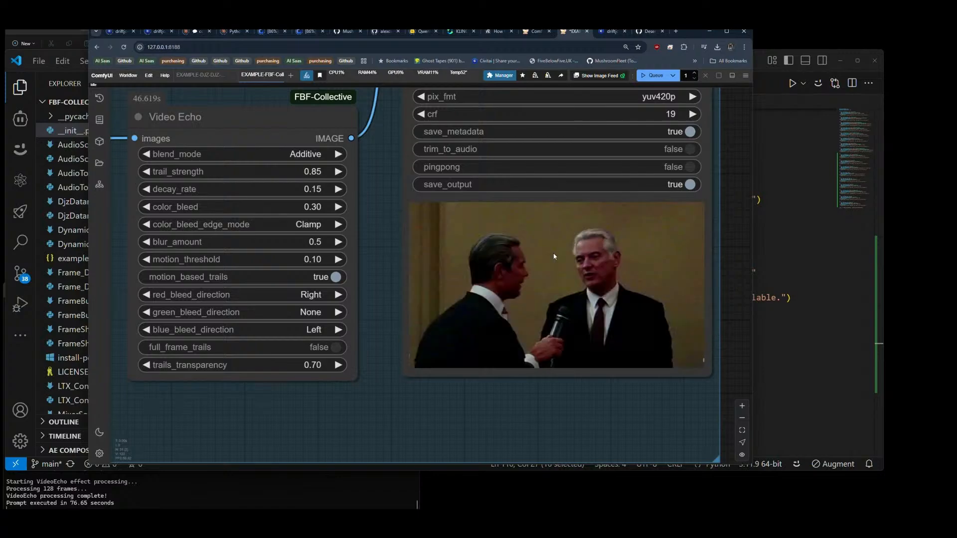
pyautogui.click(299, 153)
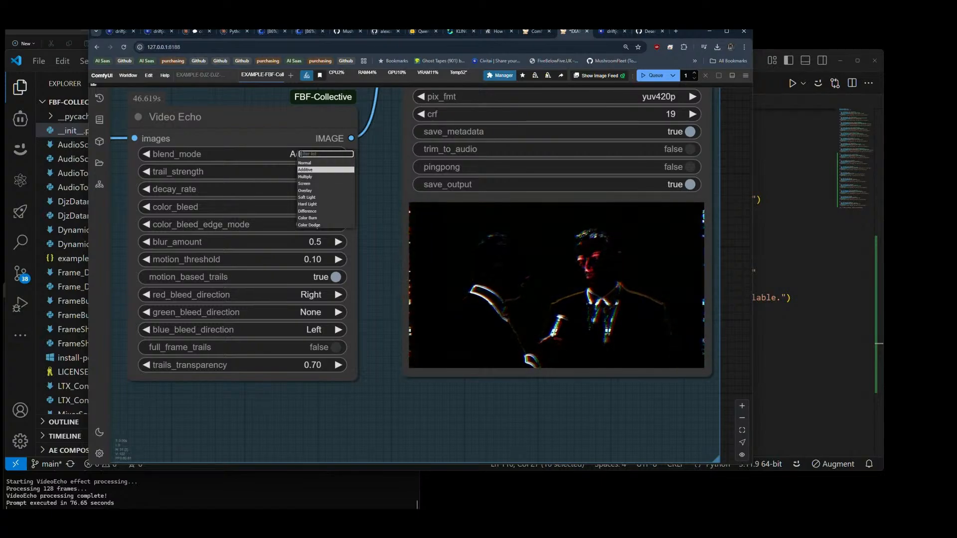
pyautogui.click(319, 173)
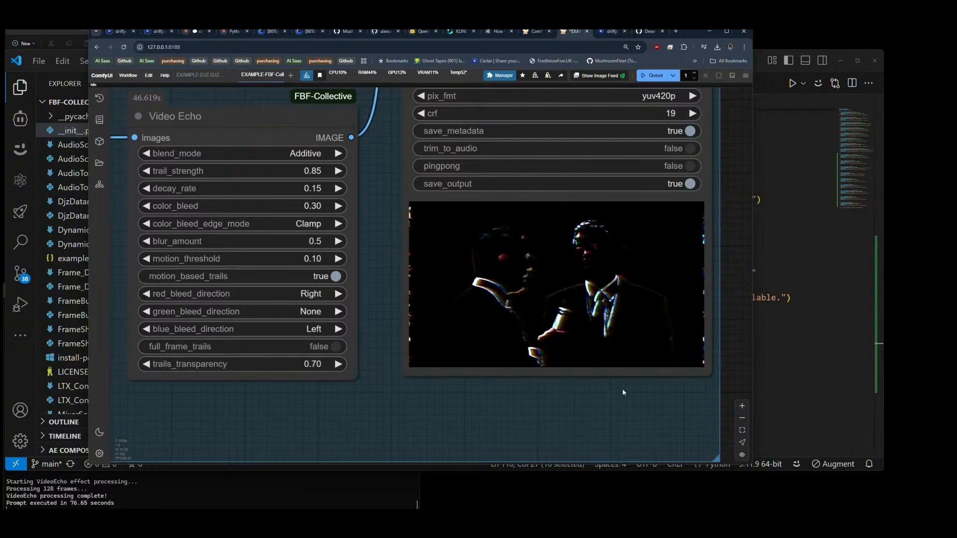
# Step: Remove the Video Trails V2 node, feed Load Video's images directly into Video Echo, and queue the workflow
pyautogui.scroll(-5, 623, 392)
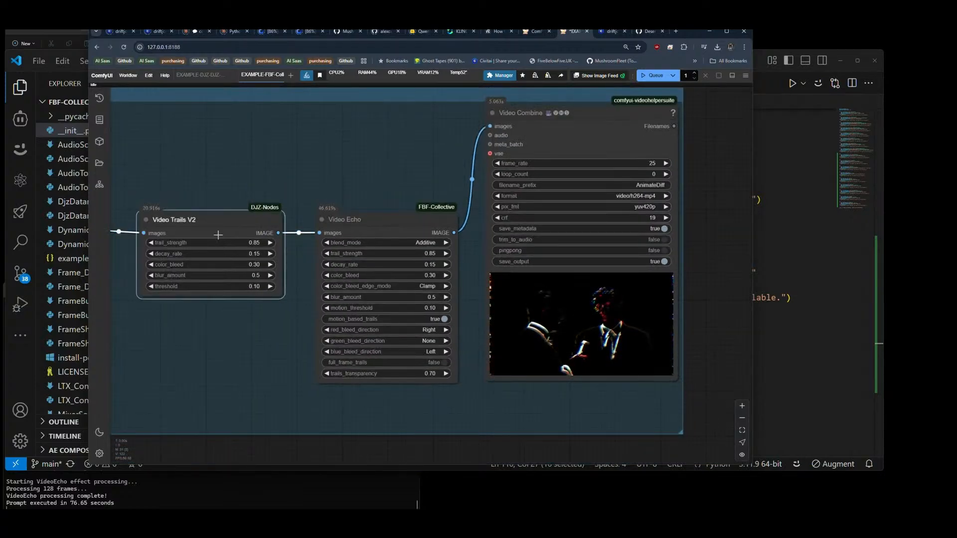
pyautogui.press('Delete')
pyautogui.moveTo(214, 230); pyautogui.dragTo(290, 232)
pyautogui.moveTo(462, 238); pyautogui.dragTo(375, 230)
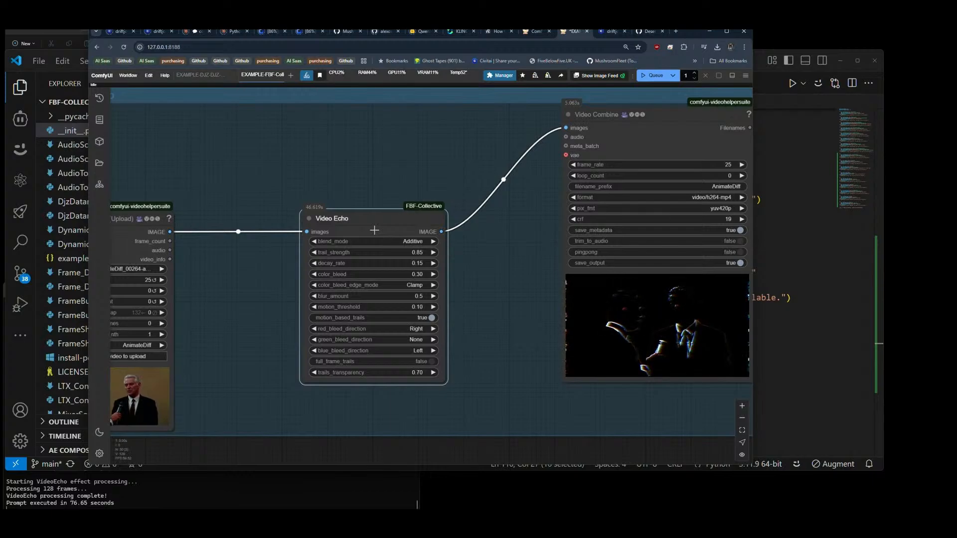
pyautogui.click(661, 77)
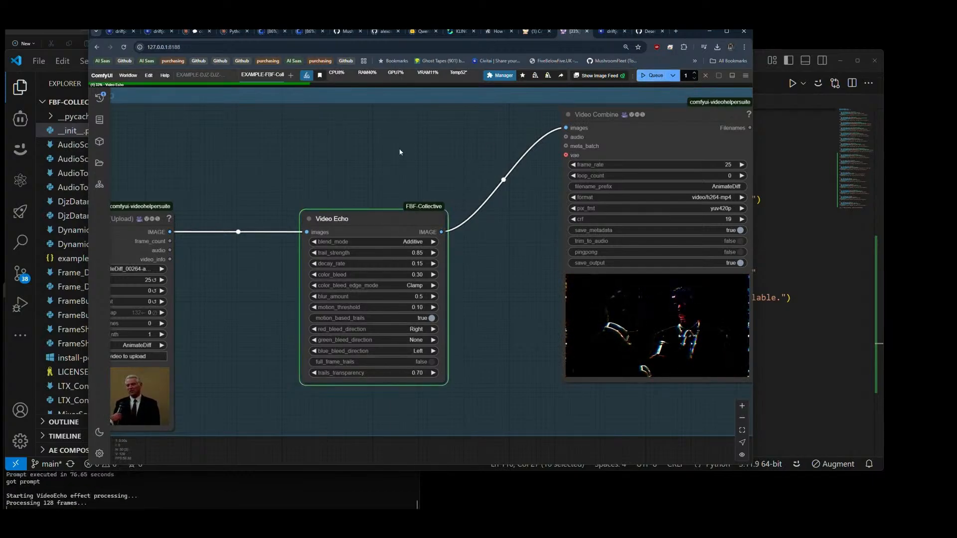
# Step: Examine the previous Video Echo output up close in the Video Combine preview
pyautogui.moveTo(693, 432); pyautogui.dragTo(486, 384)
pyautogui.scroll(10, 510, 310)
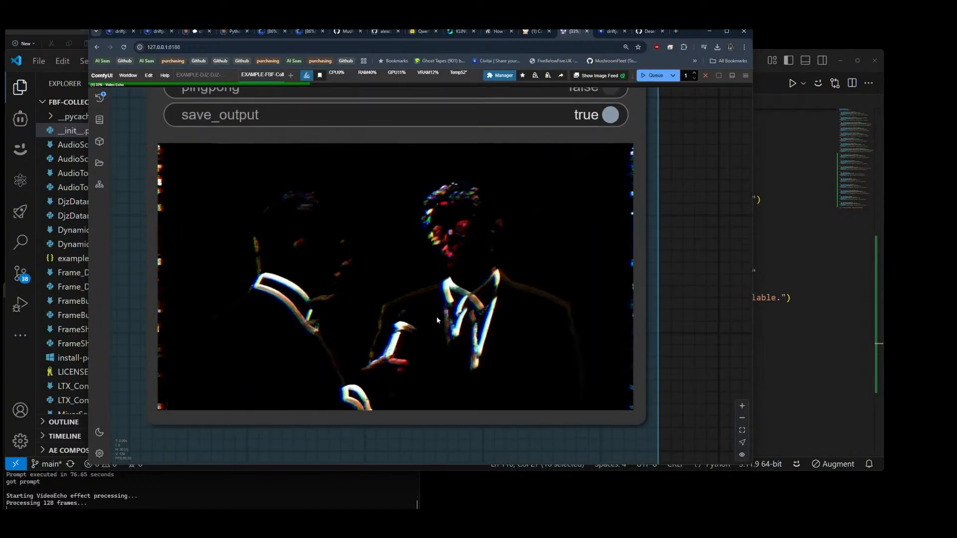
pyautogui.scroll(-5, 578, 349)
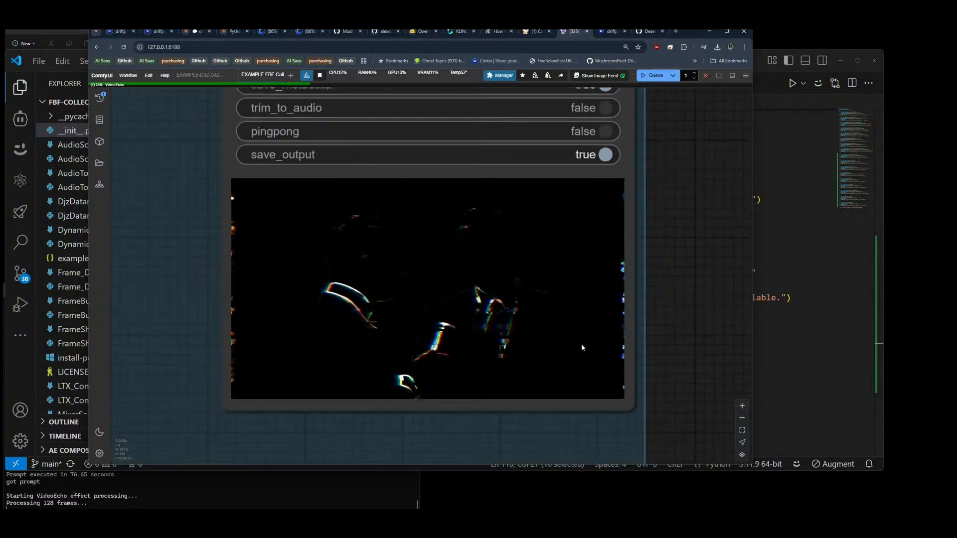
pyautogui.rightClick(498, 316)
pyautogui.click(519, 256)
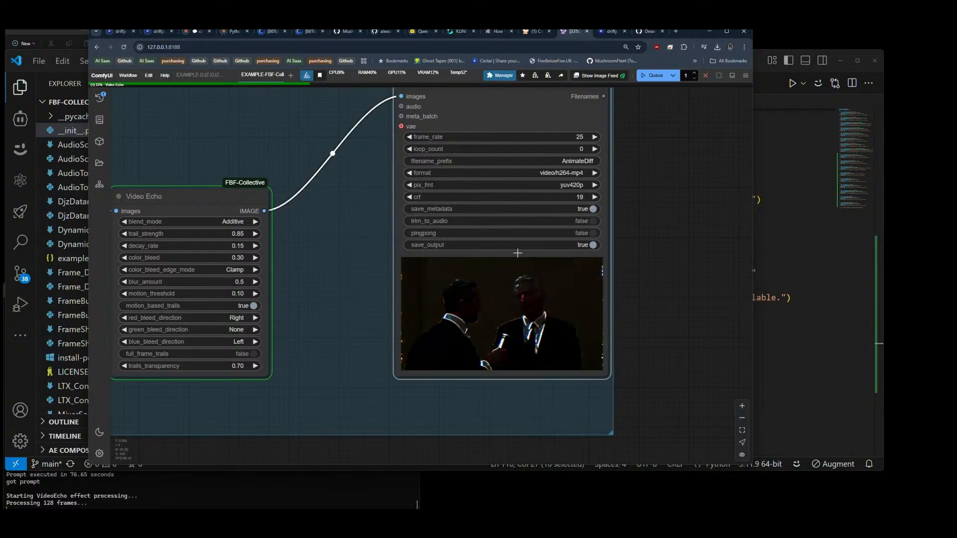
pyautogui.scroll(-4, 635, 311)
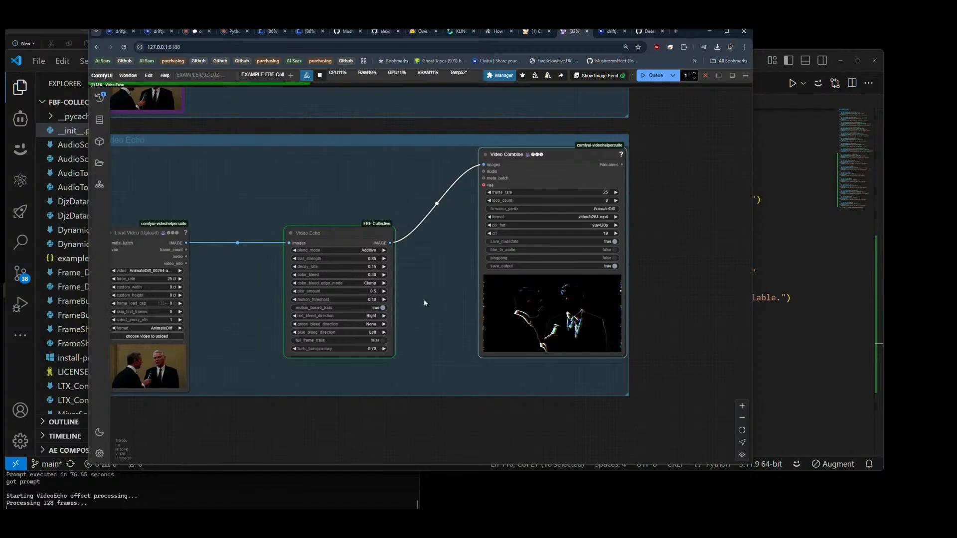
pyautogui.scroll(-6, 424, 303)
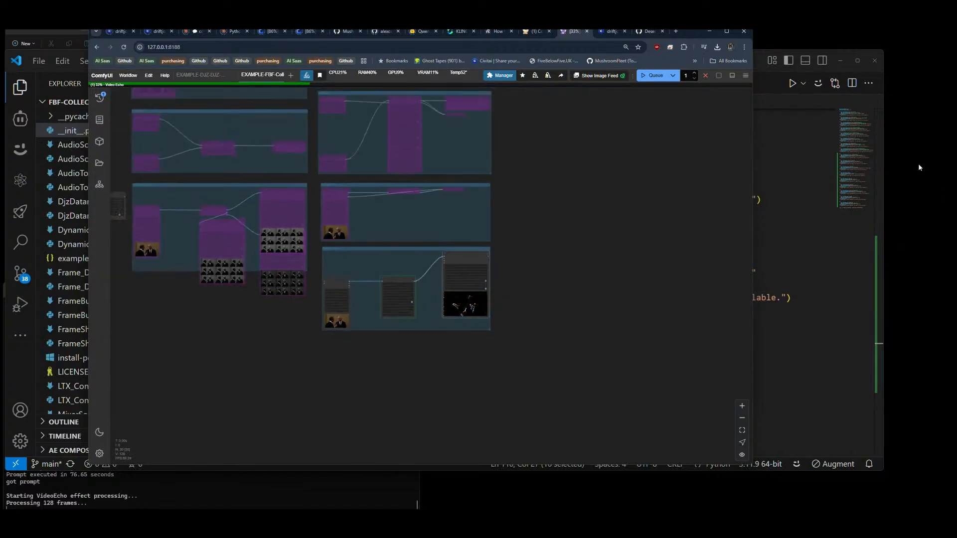
# Step: Switch to VS Code, review the node registrations in __init__.py above VideoRGBSplitter, and return to the ComfyUI workflow
pyautogui.click(768, 85)
pyautogui.scroll(4, 554, 208)
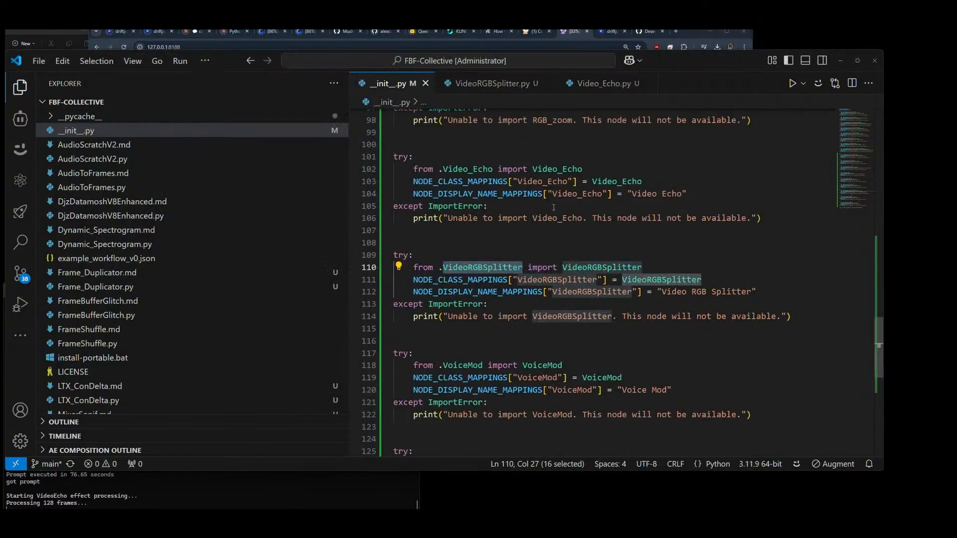
pyautogui.scroll(3, 556, 214)
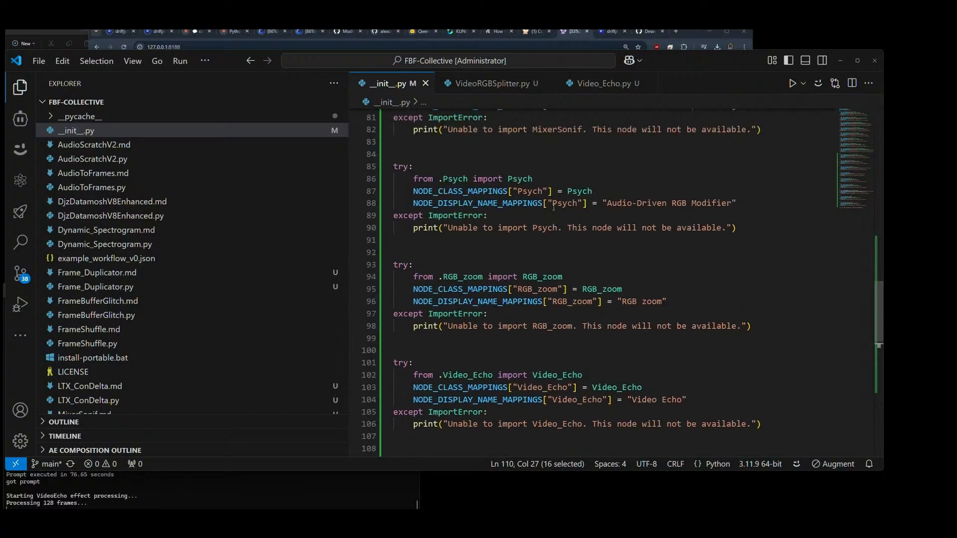
pyautogui.press('alt')
pyautogui.scroll(2, 558, 222)
pyautogui.hotkey('alt', 'Tab')
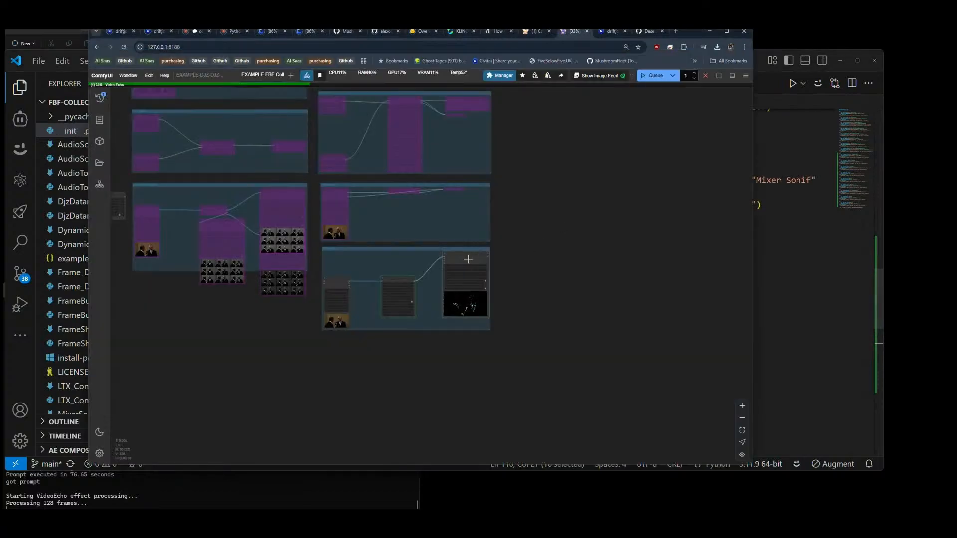
# Step: Add an RGB zoom node in the empty canvas area below the Video Echo group
pyautogui.scroll(8, 367, 174)
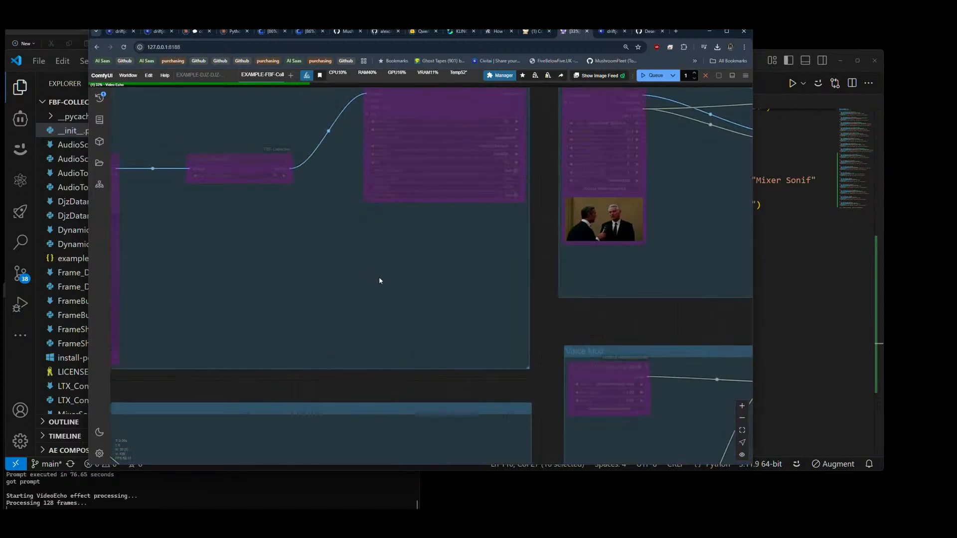
pyautogui.moveTo(379, 277); pyautogui.dragTo(409, 36)
pyautogui.scroll(-8, 275, 180)
pyautogui.moveTo(253, 366); pyautogui.dragTo(177, 260)
pyautogui.doubleClick(456, 296)
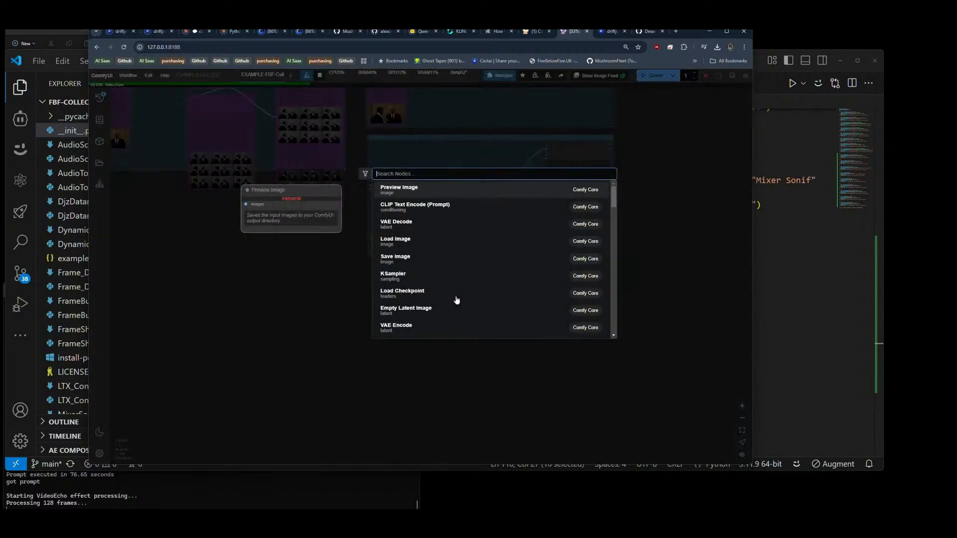
pyautogui.write('rgbz')
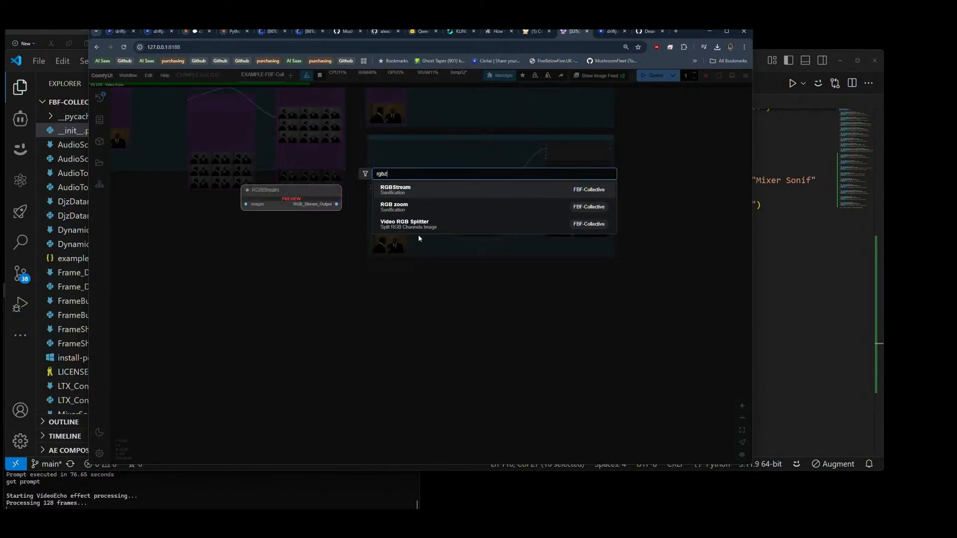
pyautogui.click(423, 210)
pyautogui.moveTo(487, 298); pyautogui.dragTo(482, 289)
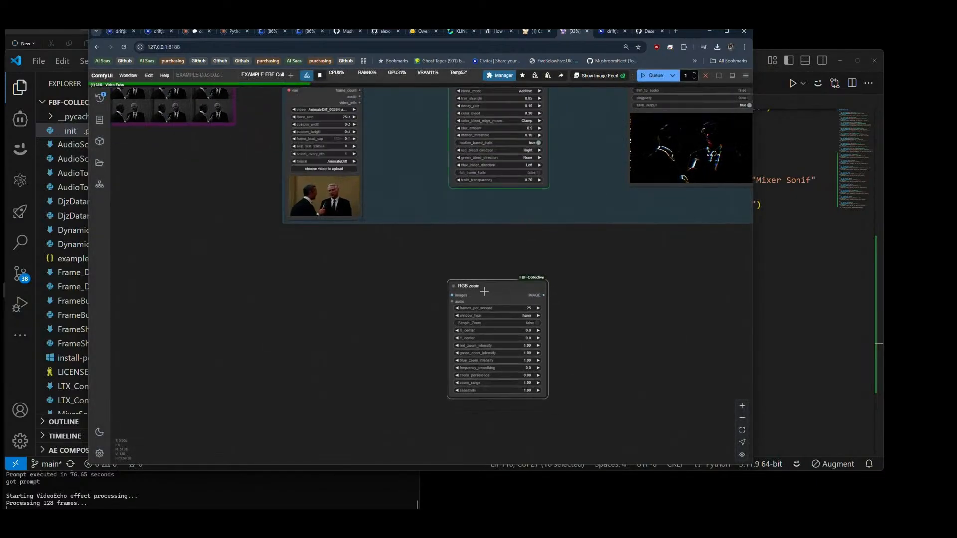
# Step: Copy the Video Echo group's Load Video and Video Combine nodes to either side of RGB zoom, and lower RGB zoom between them
pyautogui.scroll(-5, 494, 263)
pyautogui.keyDown('alt'); pyautogui.moveTo(389, 159); pyautogui.dragTo(392, 343); pyautogui.keyUp('alt')
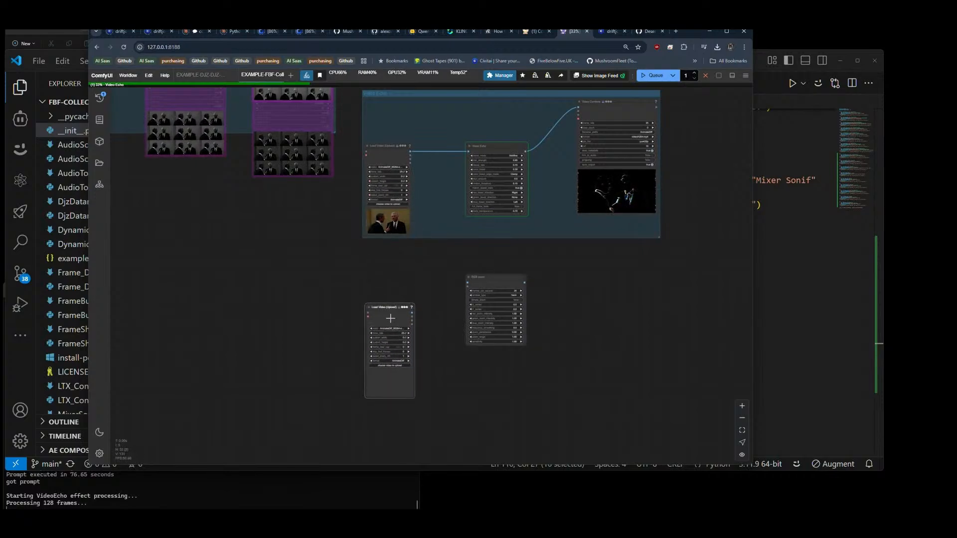
pyautogui.keyDown('alt'); pyautogui.moveTo(619, 103); pyautogui.dragTo(620, 269); pyautogui.keyUp('alt')
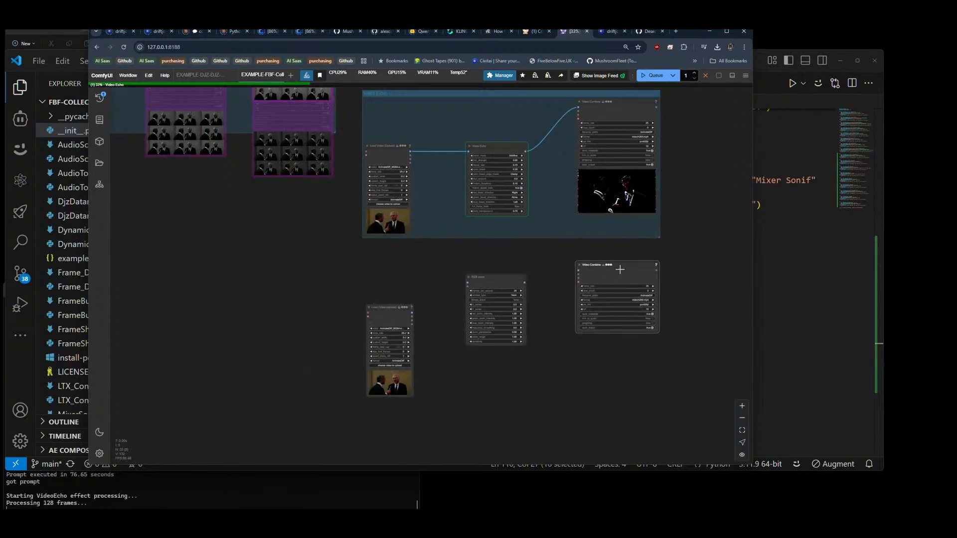
pyautogui.moveTo(498, 286); pyautogui.dragTo(500, 312)
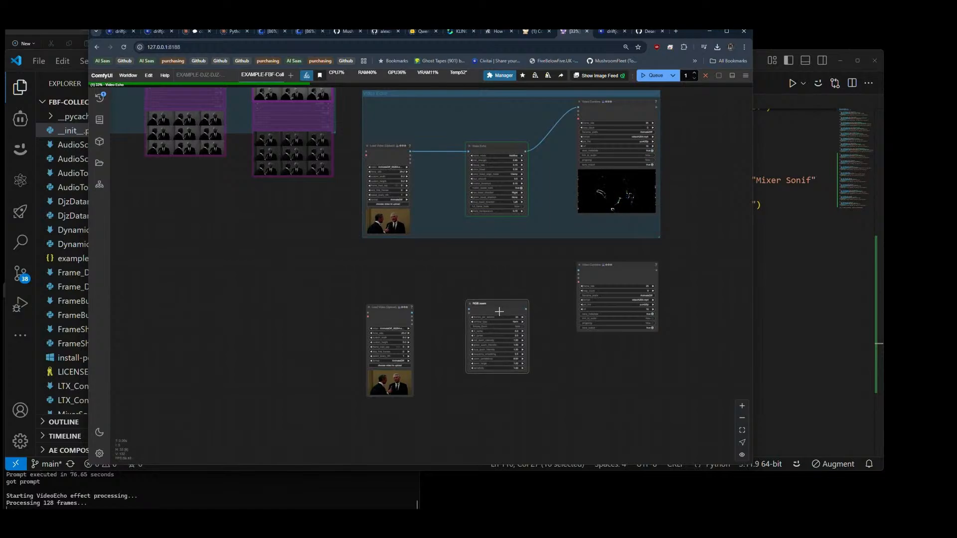
# Step: Route Load Video's images through RGB zoom into Video Combine, and connect its audio to both RGB zoom and Video Combine
pyautogui.moveTo(411, 311); pyautogui.dragTo(576, 271)
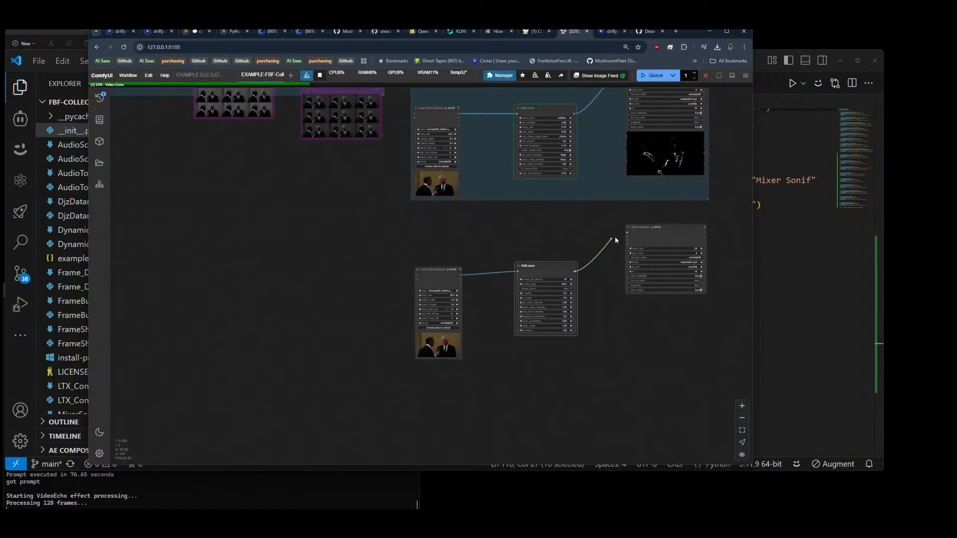
pyautogui.scroll(8, 613, 293)
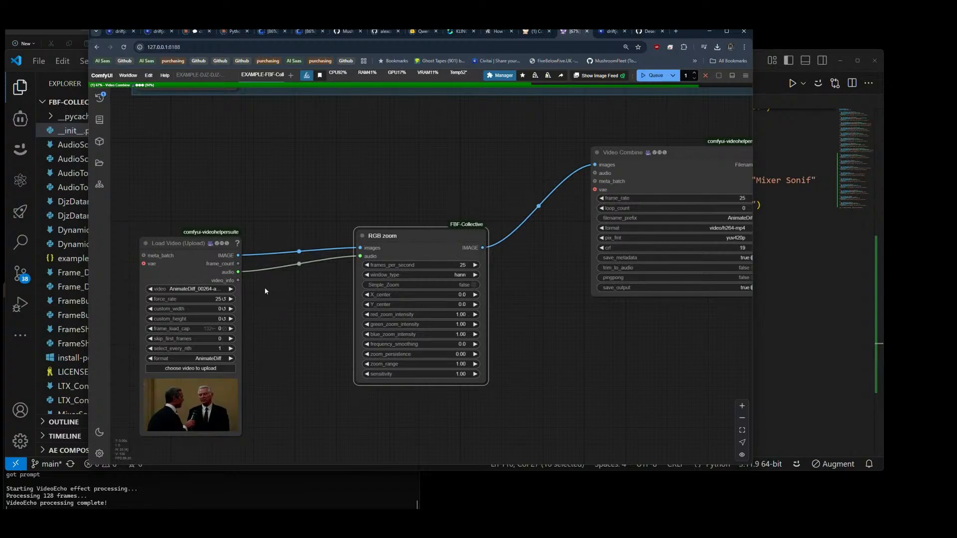
pyautogui.moveTo(600, 174); pyautogui.dragTo(596, 173)
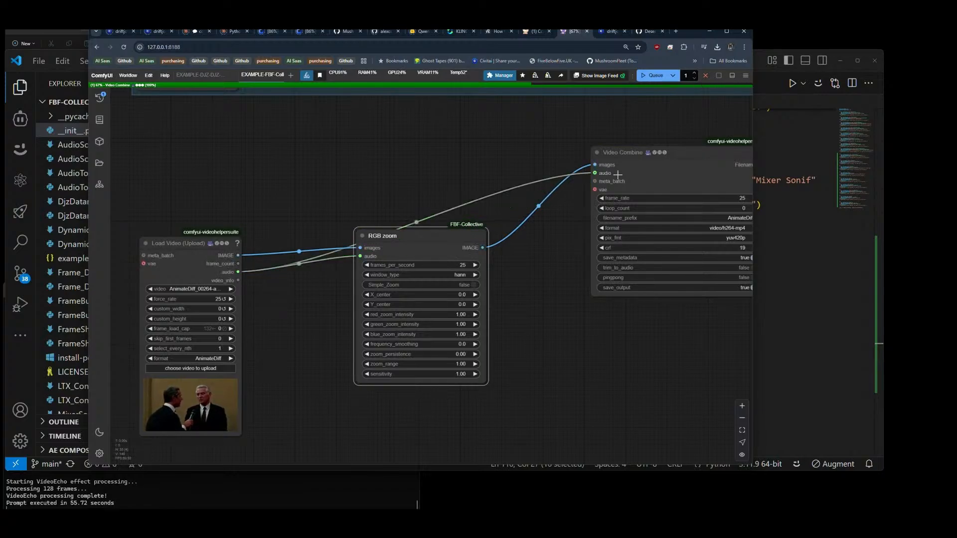
# Step: Arrange the Load Video, RGB zoom and Video Combine nodes into a compact row below the Video Echo group
pyautogui.moveTo(204, 268); pyautogui.dragTo(182, 161)
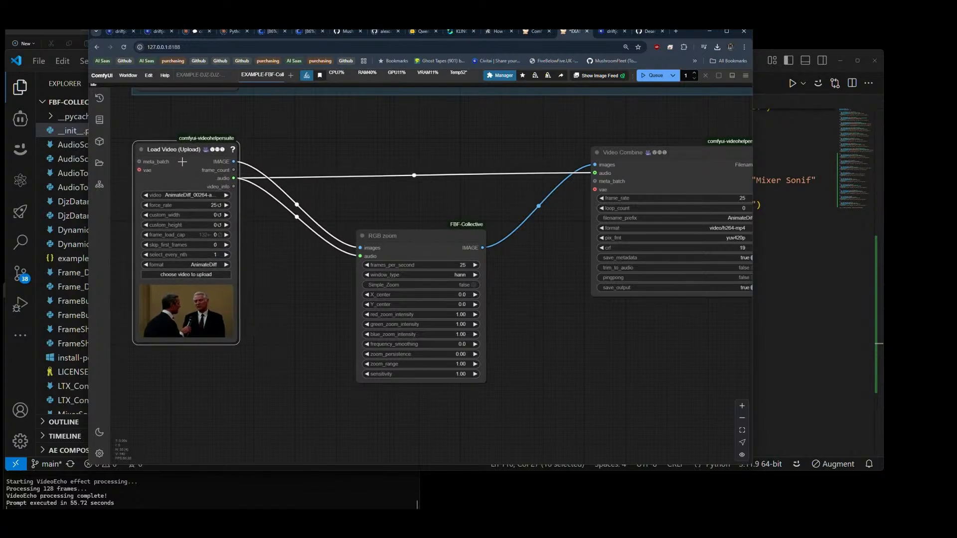
pyautogui.moveTo(656, 164); pyautogui.dragTo(656, 168)
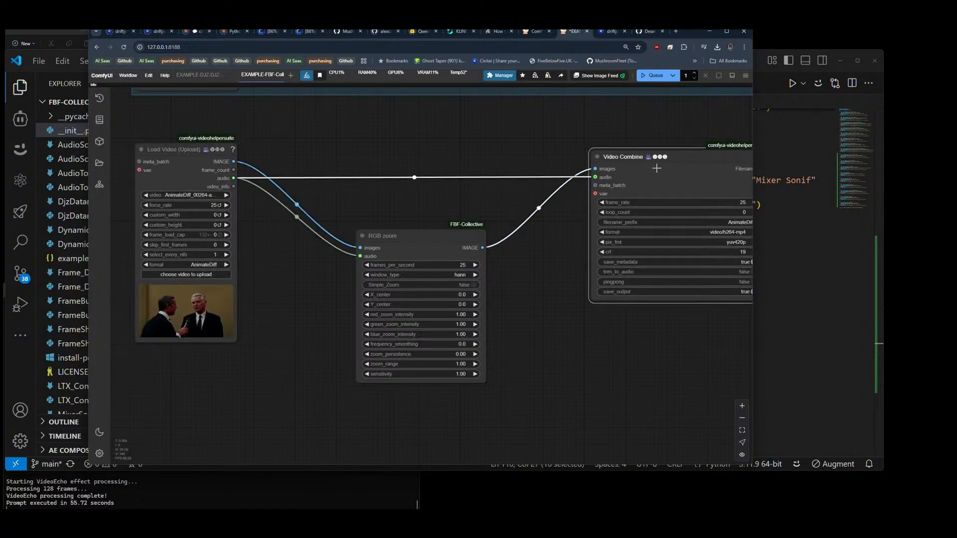
pyautogui.moveTo(427, 249); pyautogui.dragTo(424, 205)
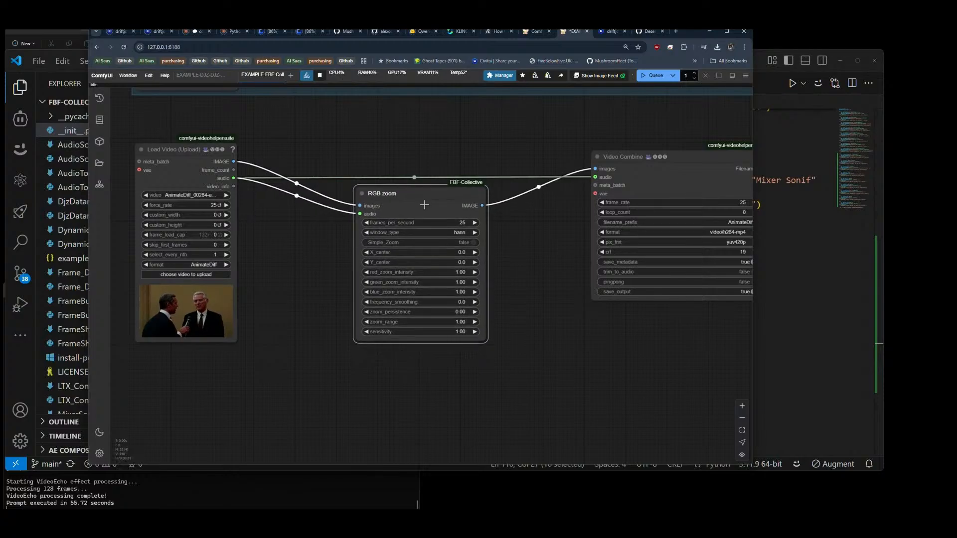
# Step: Group the Load Video, RGB zoom and Video Combine nodes below the Video Echo group
pyautogui.scroll(-8, 441, 165)
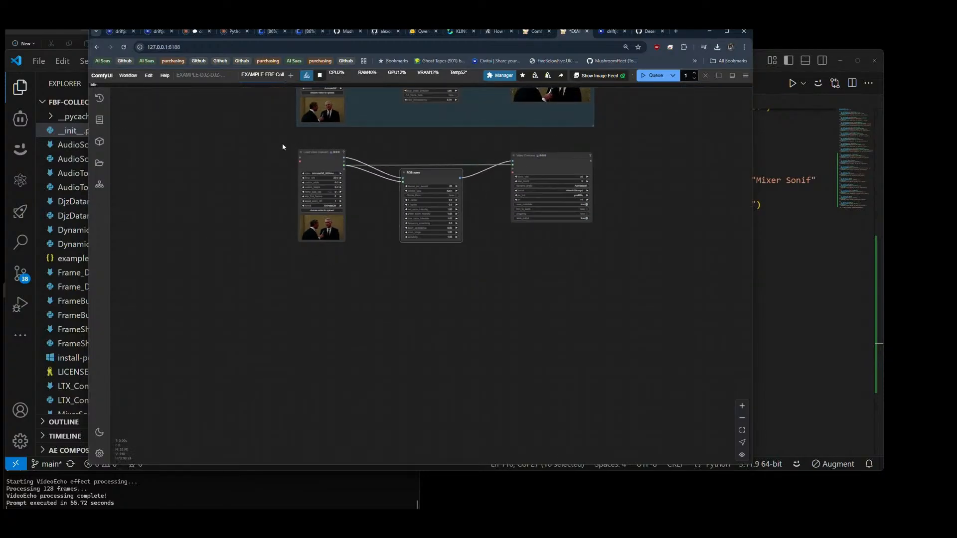
pyautogui.moveTo(627, 292); pyautogui.dragTo(644, 293)
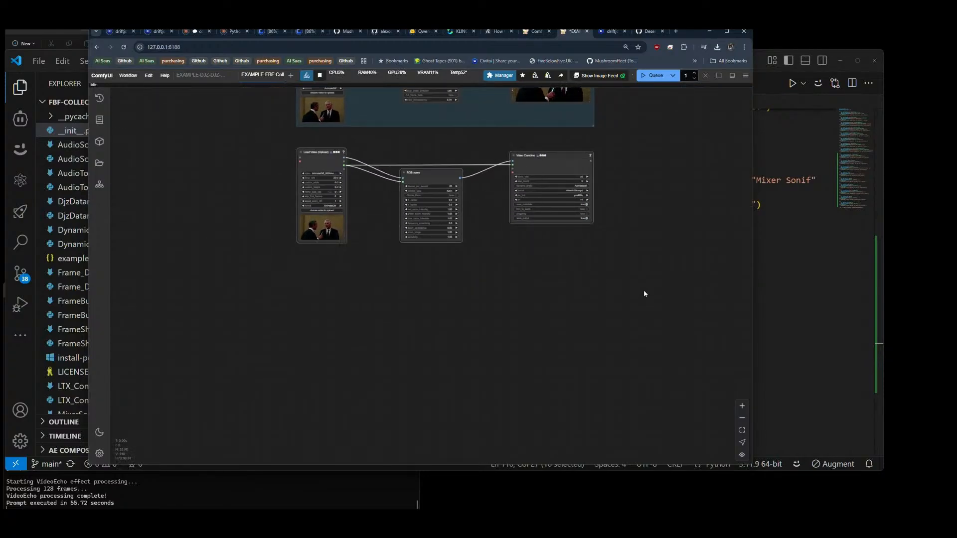
pyautogui.hotkey('ctrl', 'g')
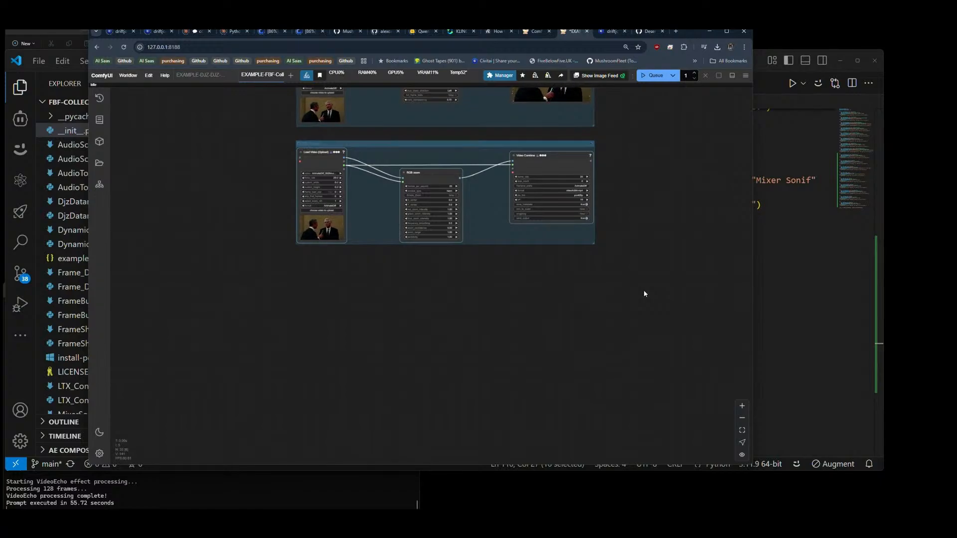
pyautogui.moveTo(644, 293); pyautogui.dragTo(611, 434)
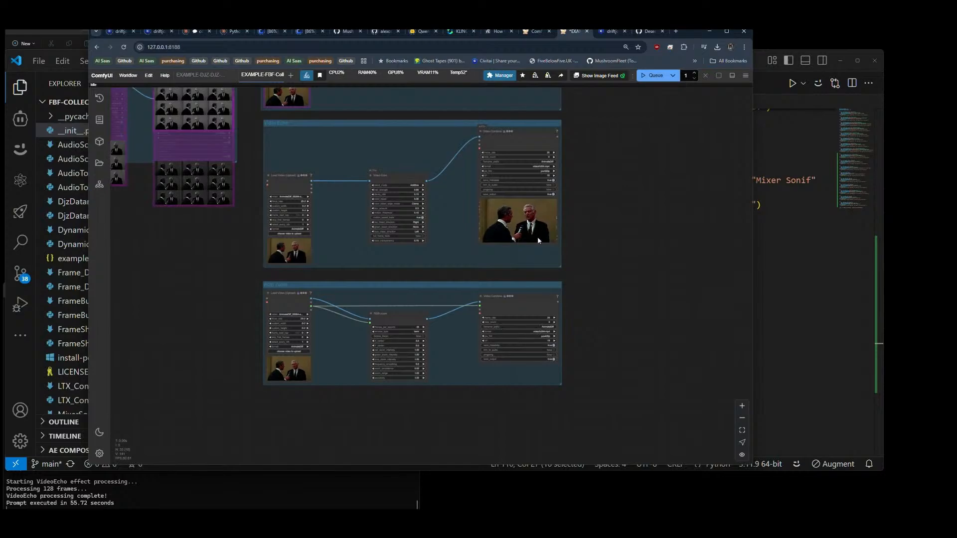
# Step: Connect Load Video's audio output to Video Combine's audio input in the Video Echo group and inspect the echo video preview
pyautogui.scroll(8, 537, 237)
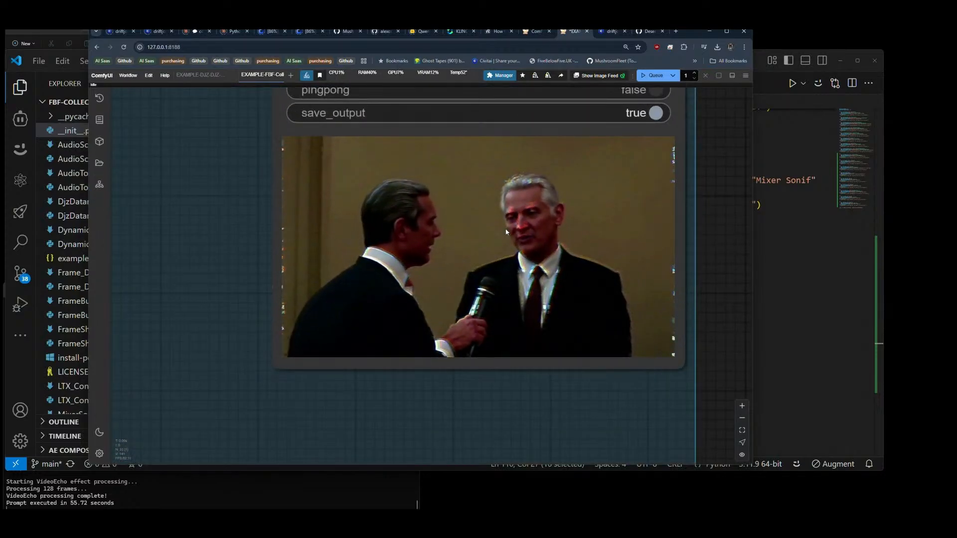
pyautogui.scroll(-8, 492, 291)
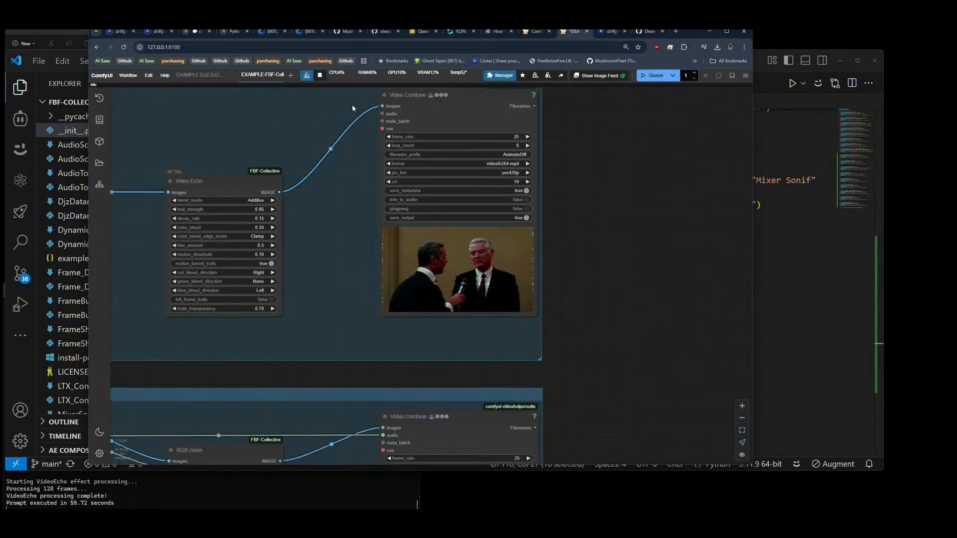
pyautogui.moveTo(358, 202); pyautogui.dragTo(538, 252)
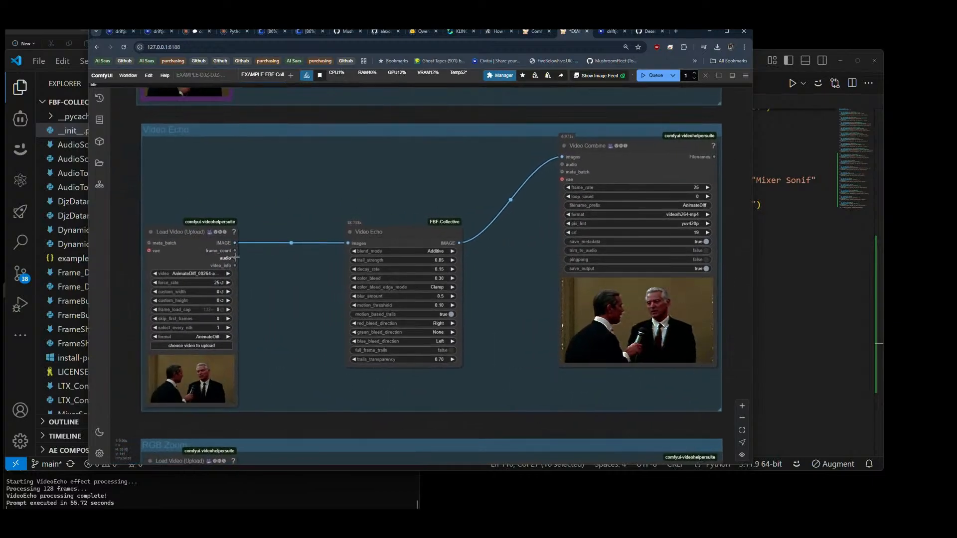
pyautogui.moveTo(235, 257); pyautogui.dragTo(569, 164)
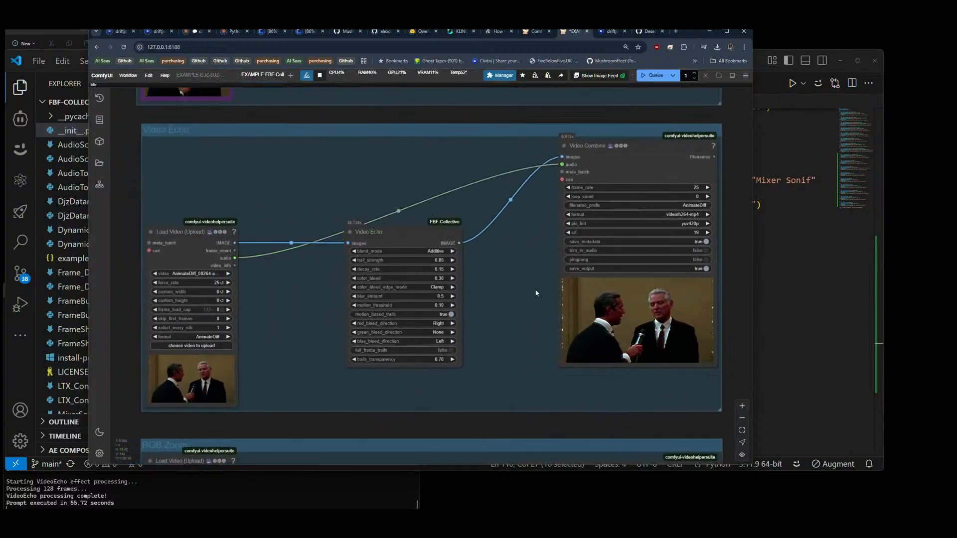
pyautogui.moveTo(536, 293); pyautogui.dragTo(274, 247)
pyautogui.scroll(5, 428, 282)
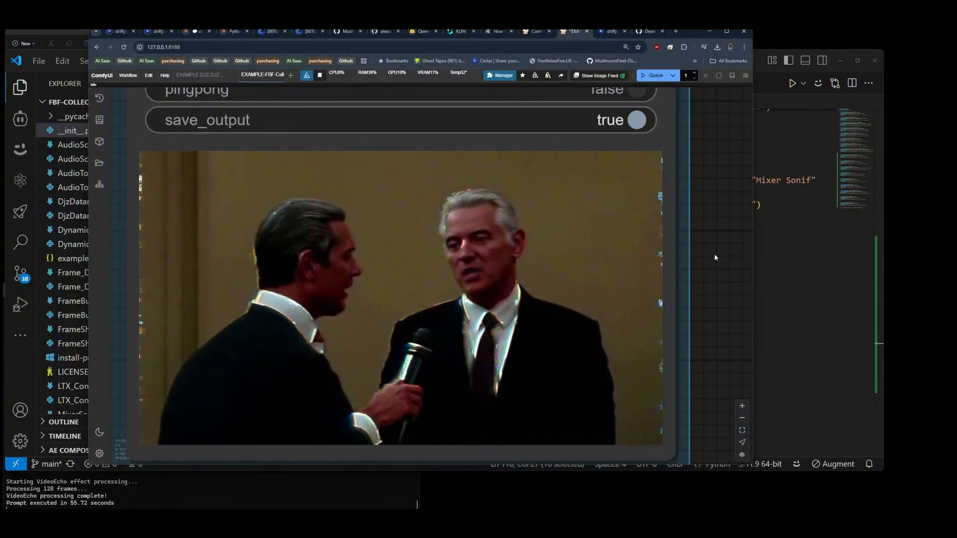
# Step: Bypass the Video Echo group in the Fast Groups Bypasser, keeping only RGB Zoom enabled
pyautogui.scroll(-15, 714, 258)
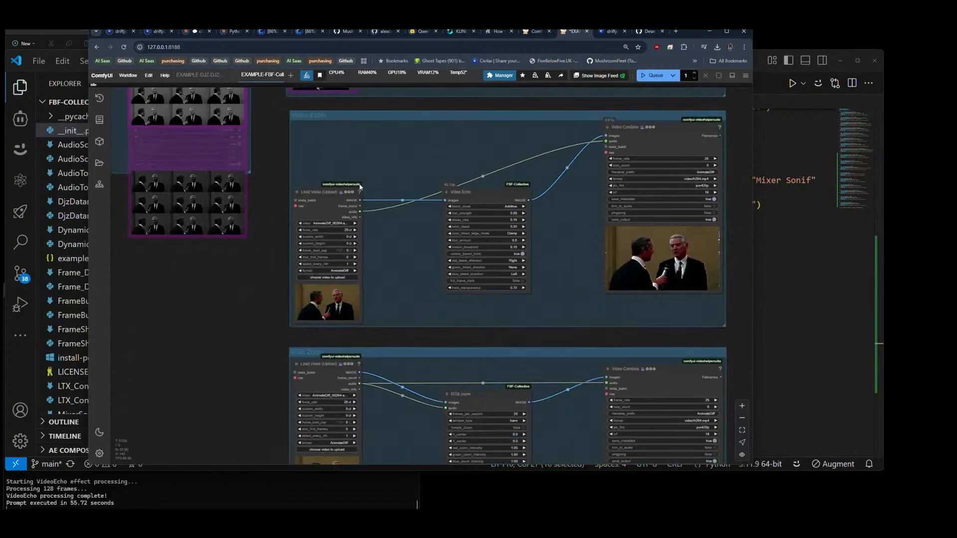
pyautogui.scroll(-6, 598, 257)
pyautogui.moveTo(251, 263); pyautogui.dragTo(414, 343)
pyautogui.scroll(7, 294, 166)
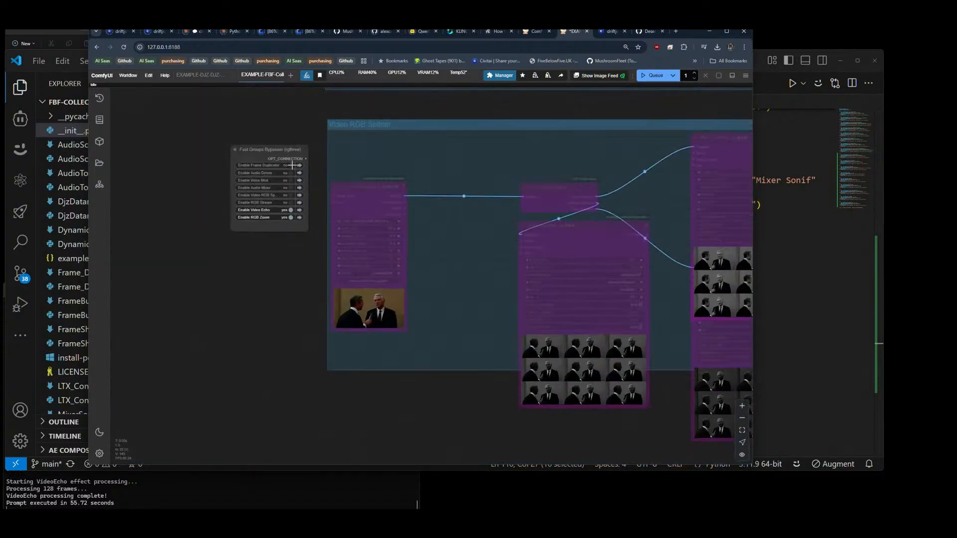
pyautogui.scroll(8, 293, 165)
pyautogui.scroll(-14, 134, 150)
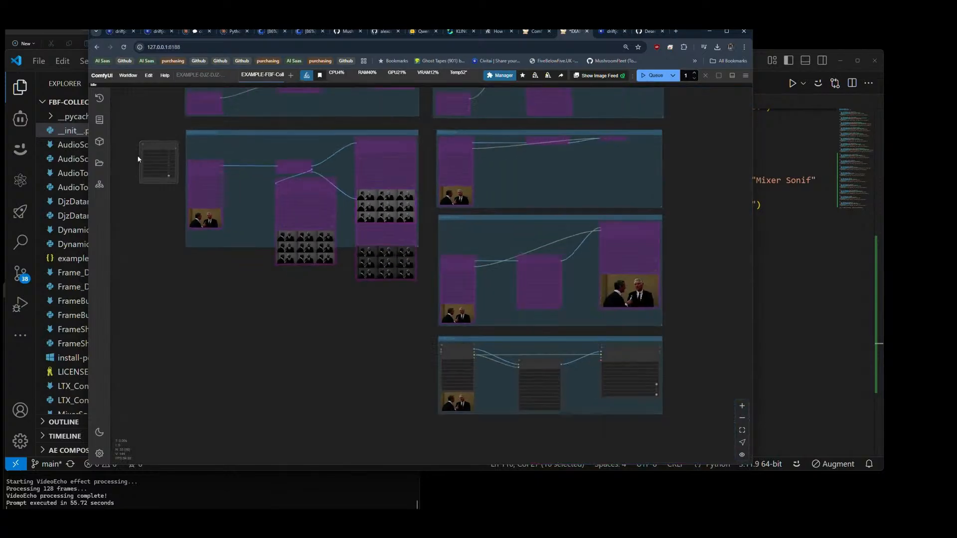
# Step: Queue the workflow to run the RGB Zoom group and check its processing progress in the console
pyautogui.scroll(7, 490, 362)
pyautogui.scroll(6, 490, 362)
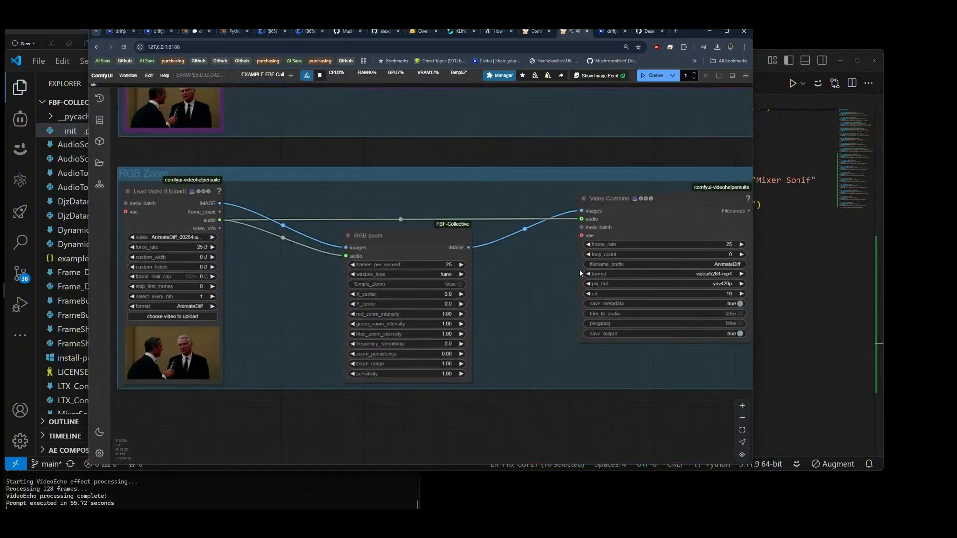
pyautogui.click(657, 75)
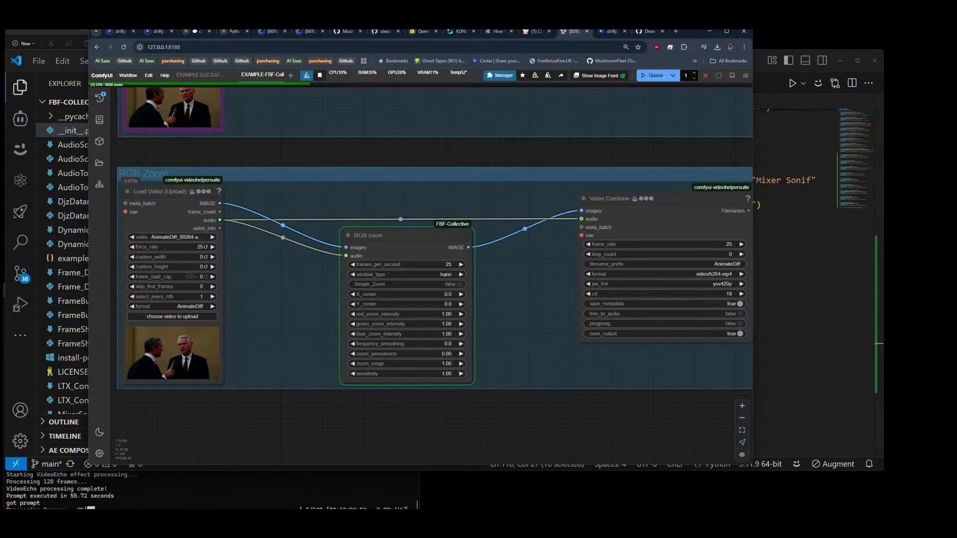
pyautogui.click(299, 491)
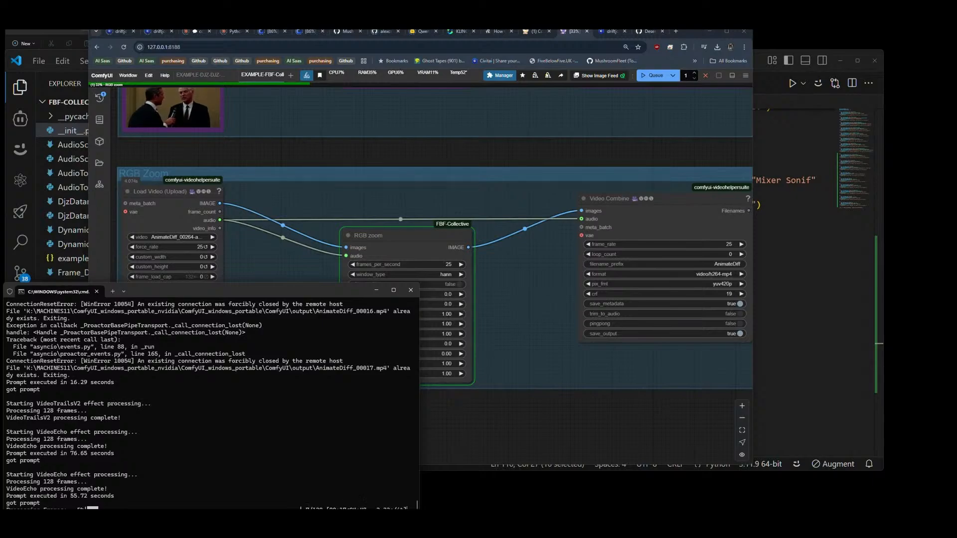
pyautogui.click(518, 313)
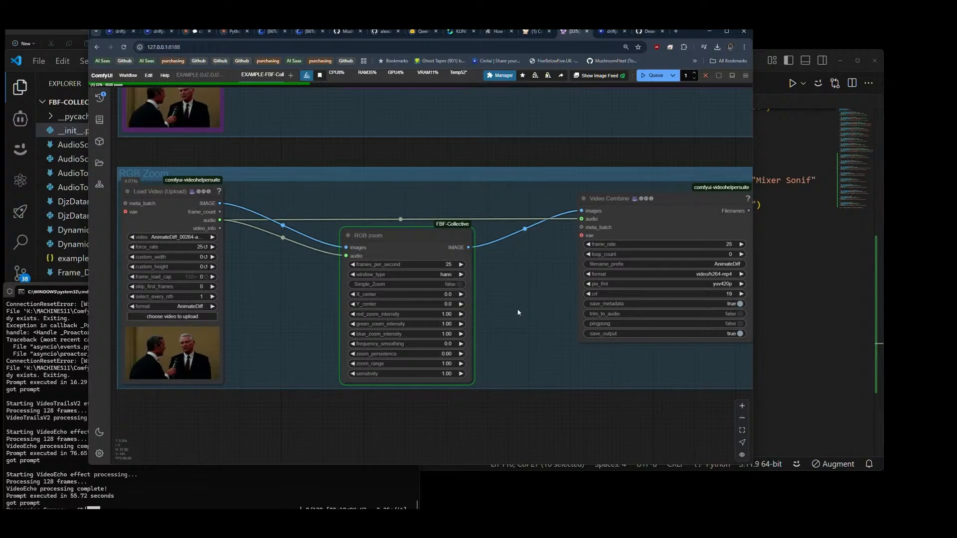
pyautogui.scroll(-6, 518, 312)
pyautogui.moveTo(546, 378); pyautogui.dragTo(477, 416)
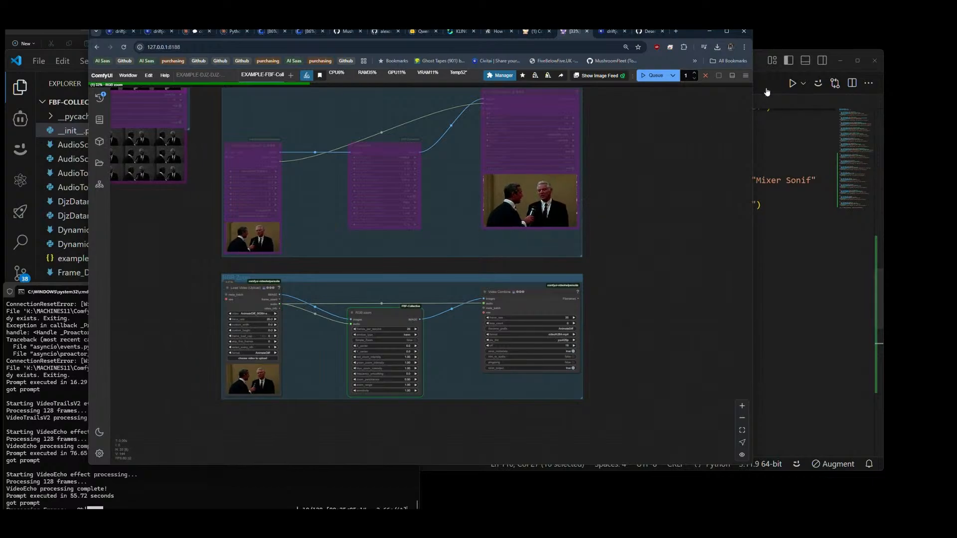
# Step: Switch to VS Code and close the VideoRGBSplitter.py and Video_Echo.py files, keeping __init__.py open
pyautogui.hotkey('alt', 'Tab')
pyautogui.scroll(3, 551, 274)
pyautogui.scroll(3, 551, 274)
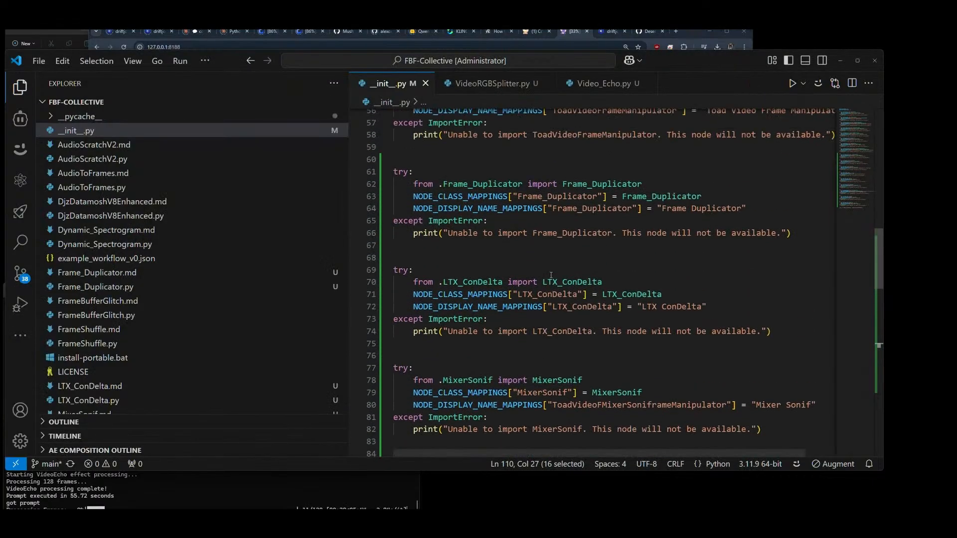
pyautogui.press('alt')
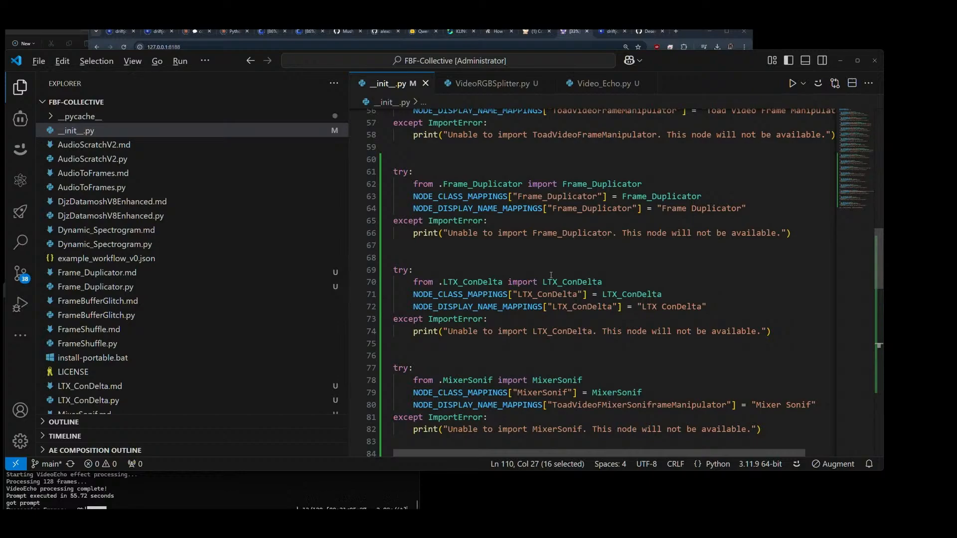
pyautogui.scroll(3, 552, 244)
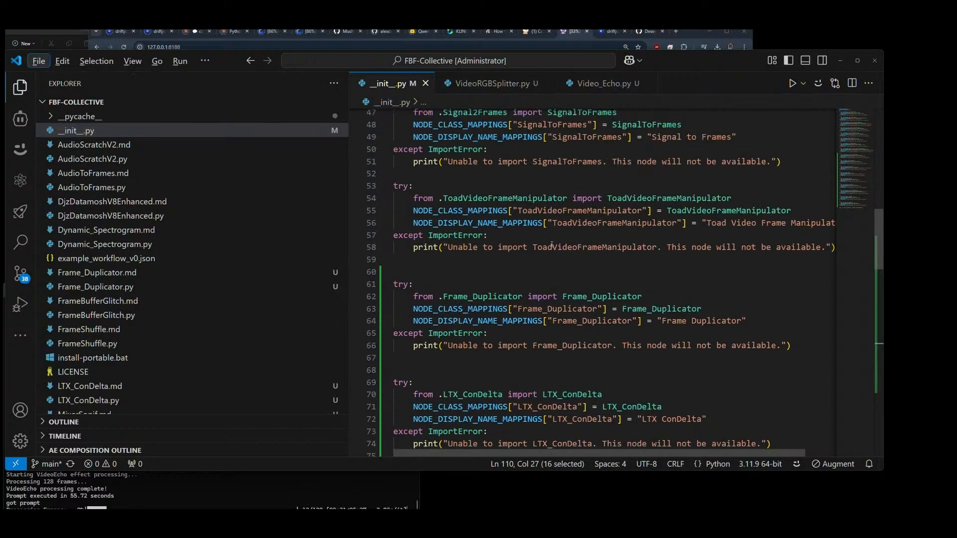
pyautogui.scroll(-4, 552, 245)
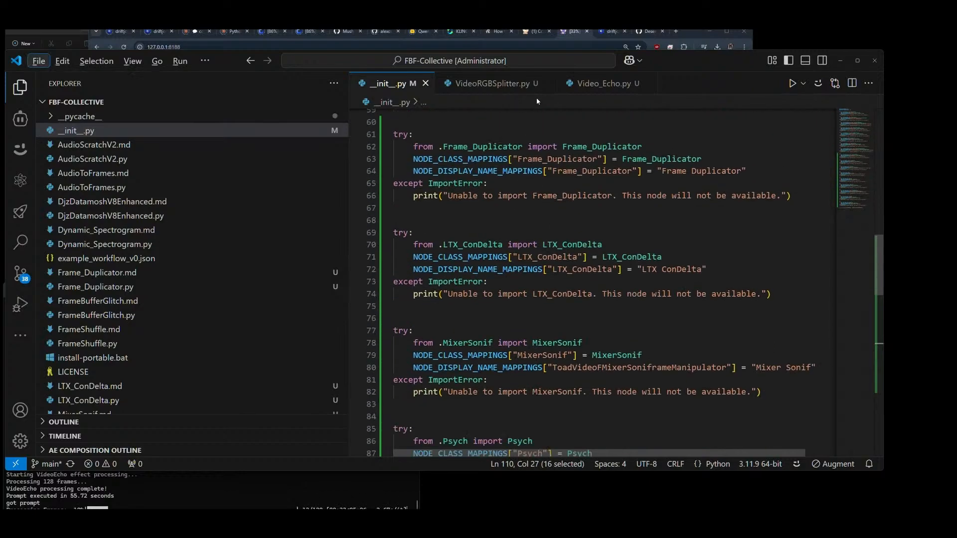
pyautogui.click(547, 83)
pyautogui.click(525, 83)
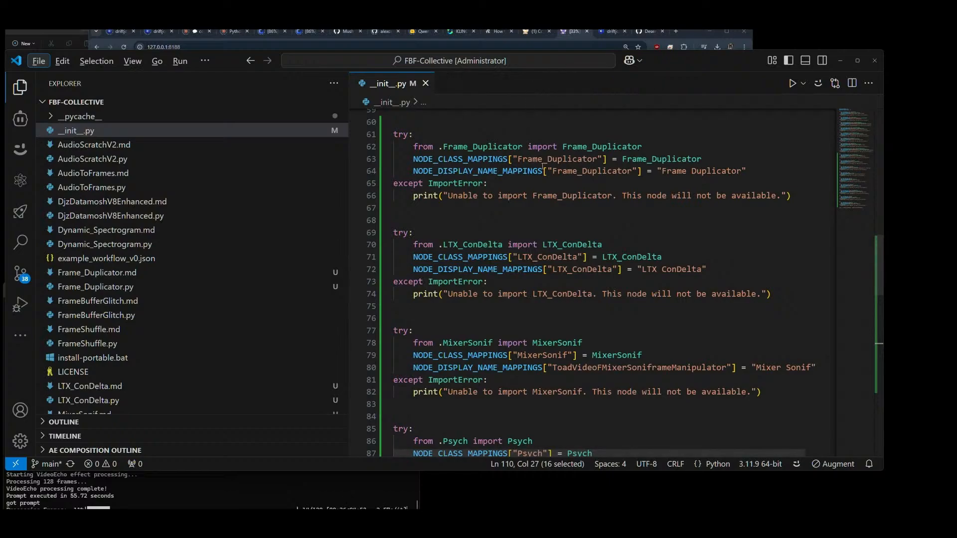
# Step: Compare the node entries registered in __init__.py with the groups built in the ComfyUI workflow
pyautogui.scroll(-5, 543, 168)
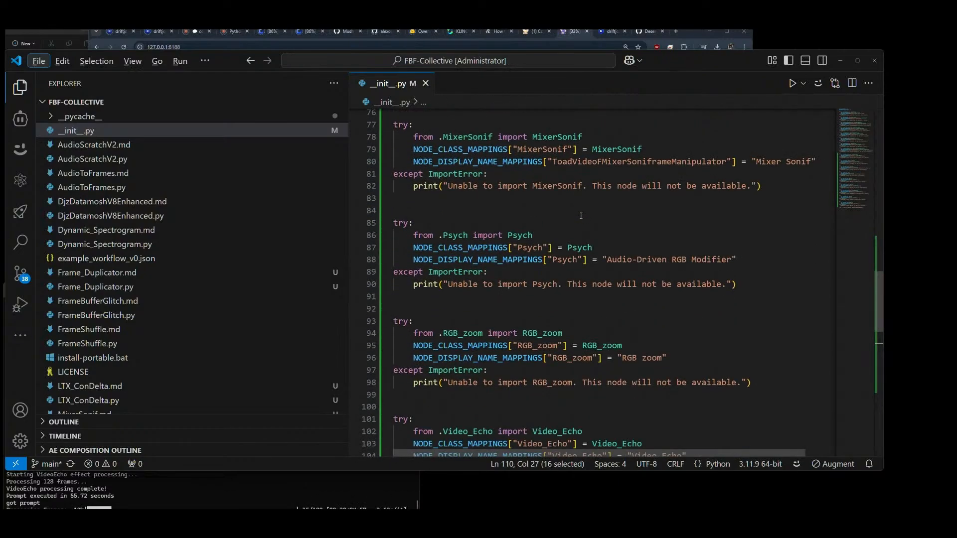
pyautogui.hotkey('alt', 'Tab')
pyautogui.scroll(-2, 599, 294)
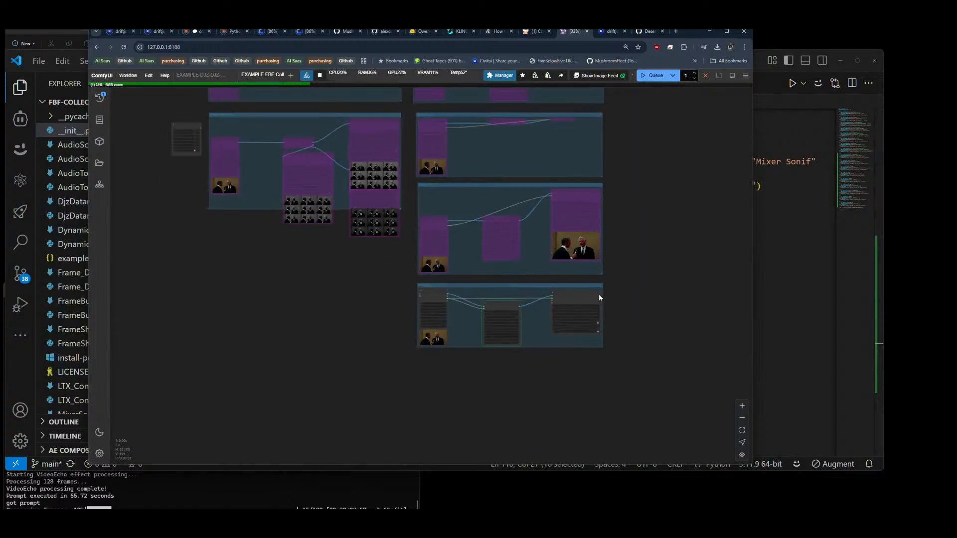
pyautogui.hotkey('alt', 'Tab')
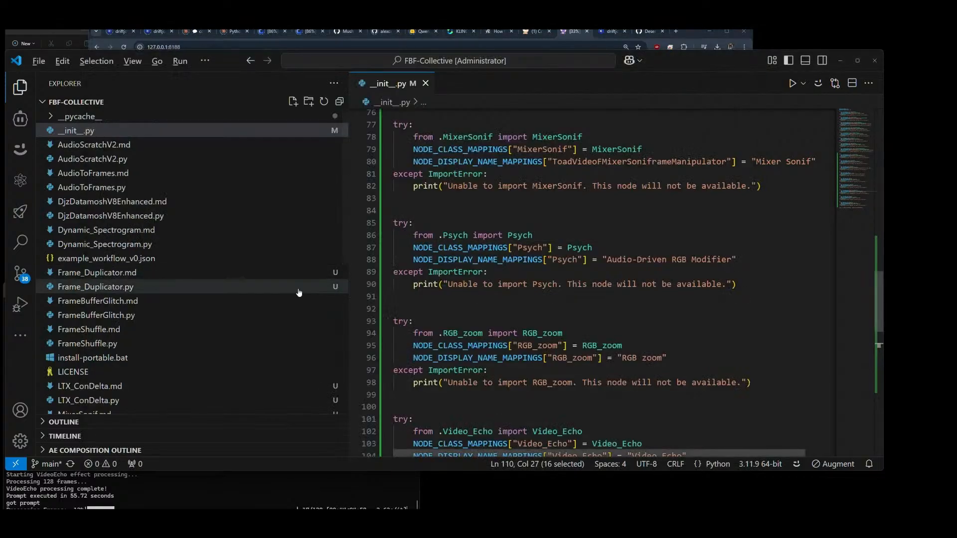
pyautogui.scroll(5, 504, 270)
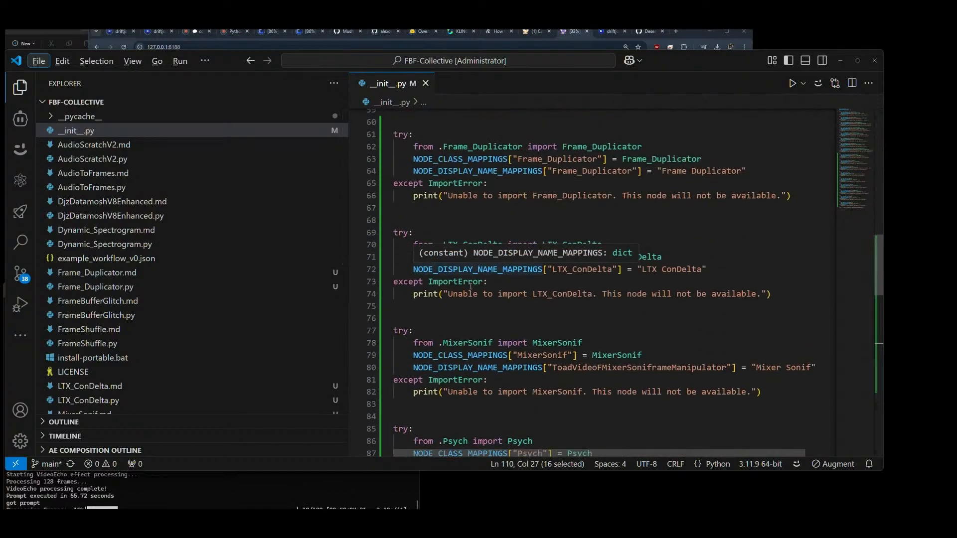
pyautogui.hotkey('alt', 'Tab')
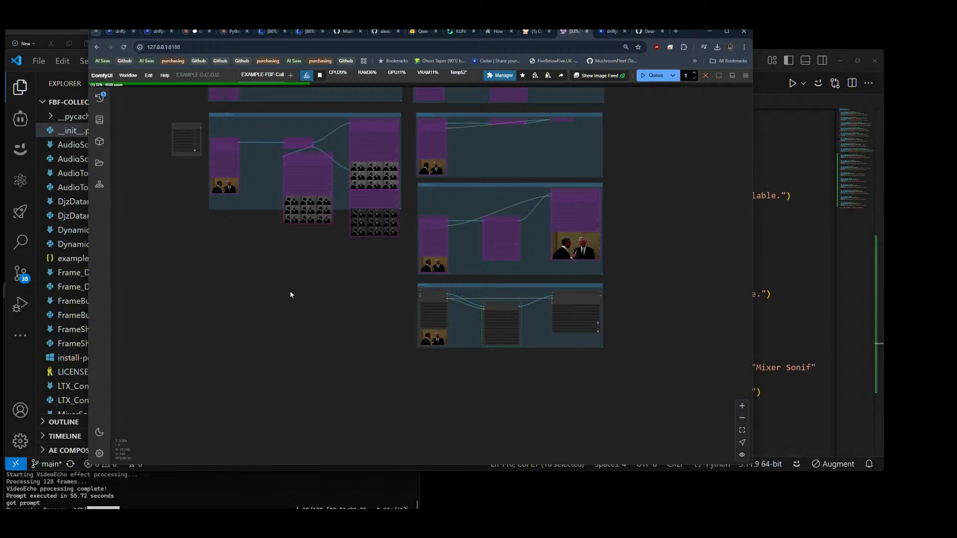
pyautogui.scroll(-3, 312, 297)
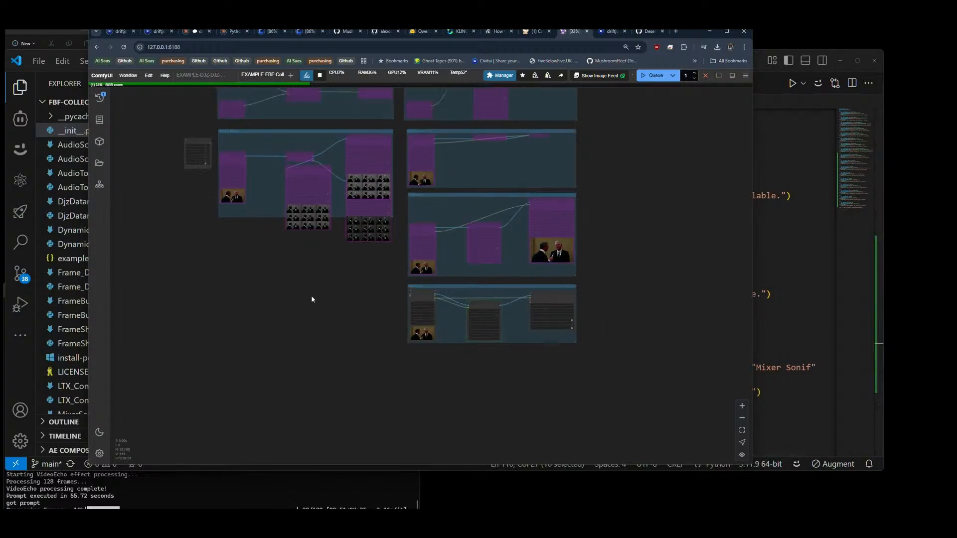
# Step: Move the Fast Groups Bypasser node directly below the Note at the start of the workflow
pyautogui.moveTo(290, 342); pyautogui.dragTo(306, 391)
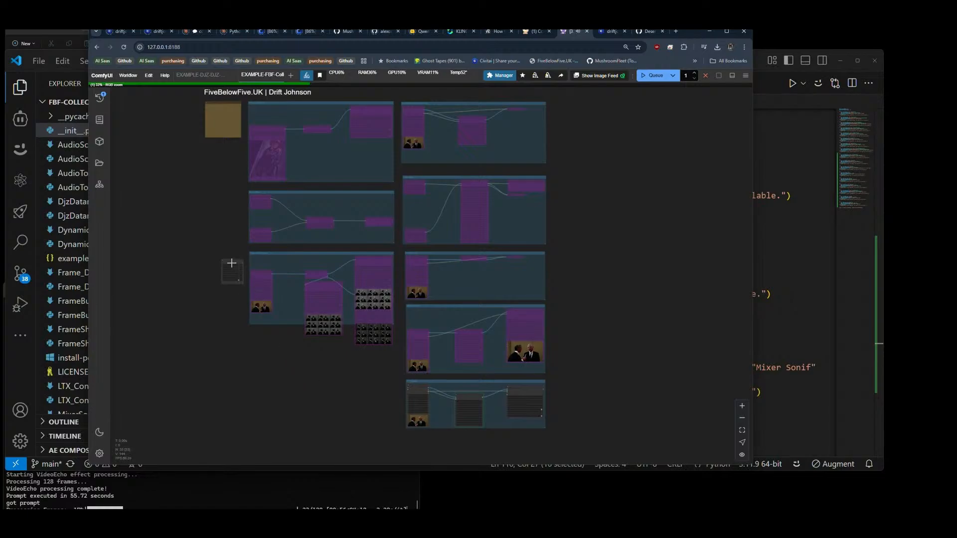
pyautogui.moveTo(232, 263); pyautogui.dragTo(223, 143)
pyautogui.scroll(6, 220, 145)
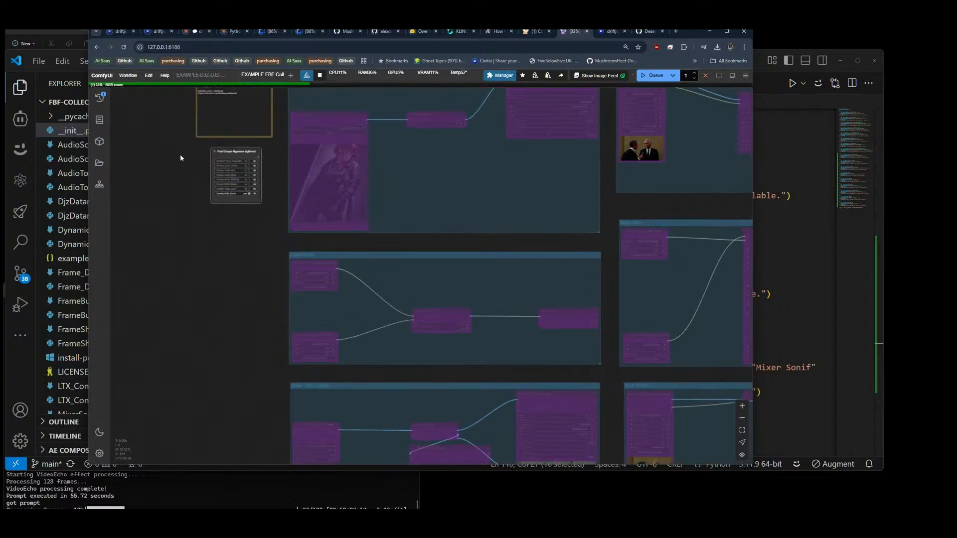
pyautogui.scroll(5, 180, 155)
pyautogui.moveTo(180, 158); pyautogui.dragTo(170, 259)
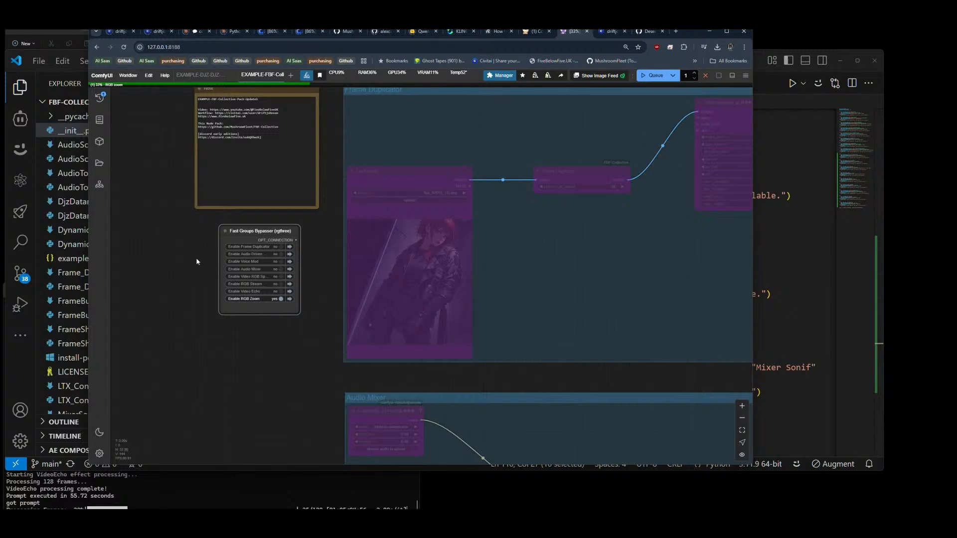
# Step: Switch the enabled group in the Fast Groups Bypasser from RGB Zoom to Frame Duplicator
pyautogui.click(281, 299)
pyautogui.click(281, 254)
pyautogui.scroll(-5, 146, 229)
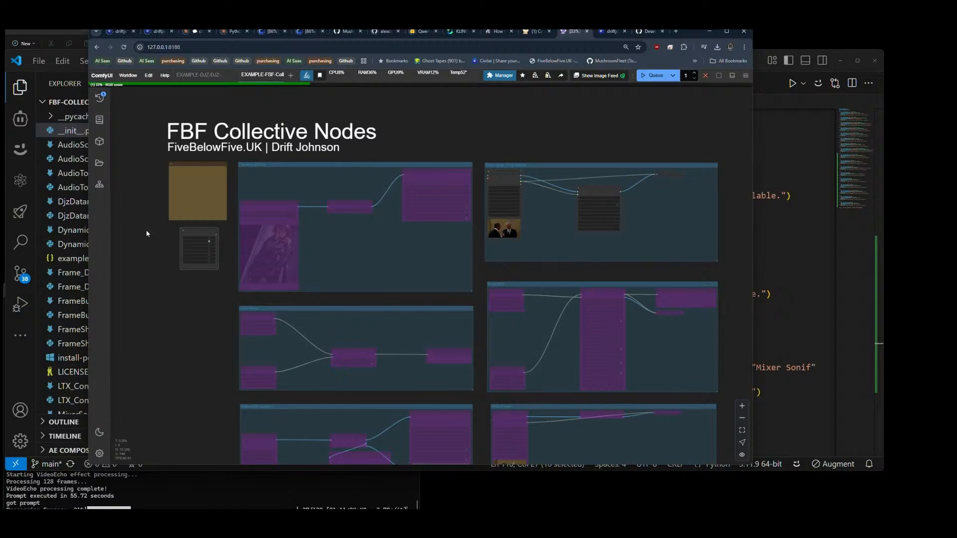
pyautogui.scroll(1, 146, 229)
pyautogui.scroll(4, 146, 229)
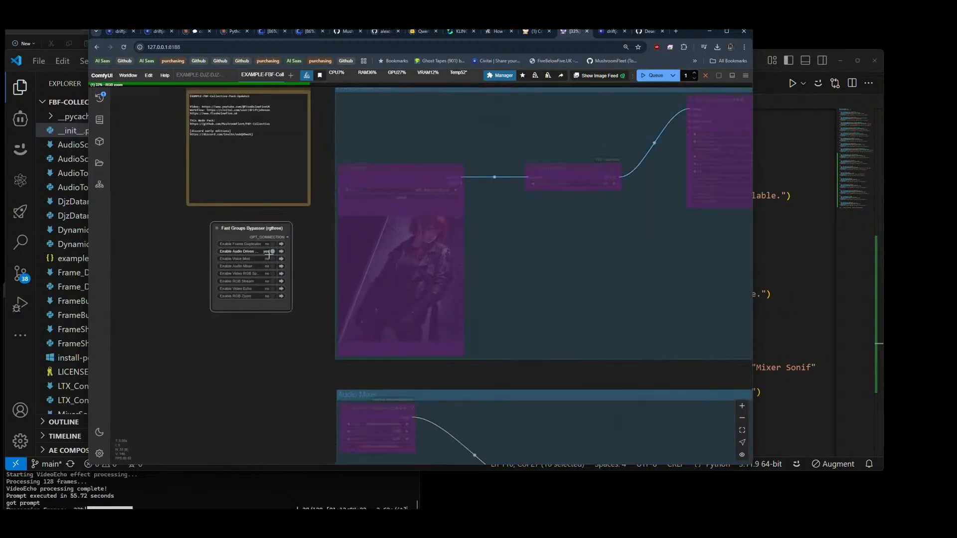
pyautogui.click(273, 245)
pyautogui.scroll(-5, 175, 226)
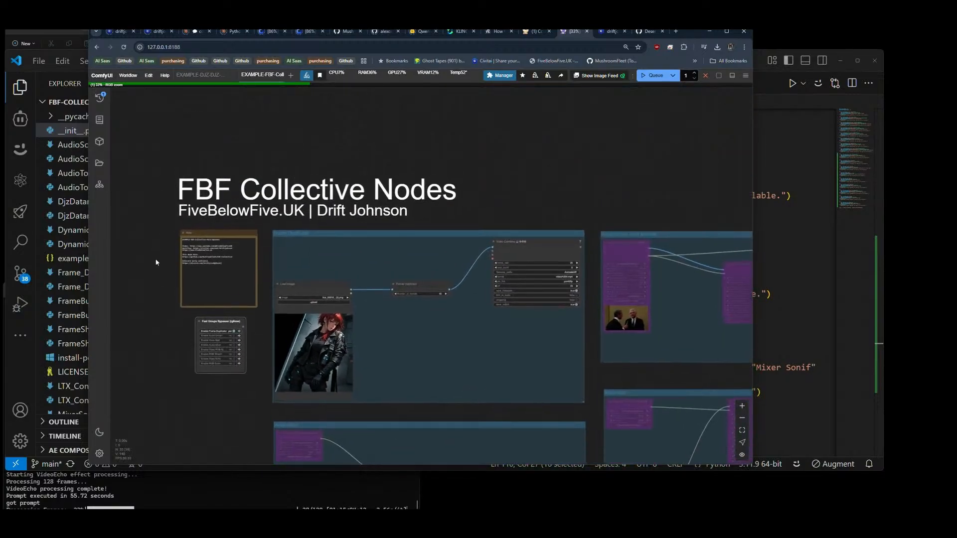
# Step: Save the workflow as EXAMPLE-FBF-Collective-Pack-Update1, the title in the Note, overwriting the existing file
pyautogui.scroll(6, 169, 265)
pyautogui.scroll(3, 170, 264)
pyautogui.moveTo(332, 225); pyautogui.dragTo(207, 220)
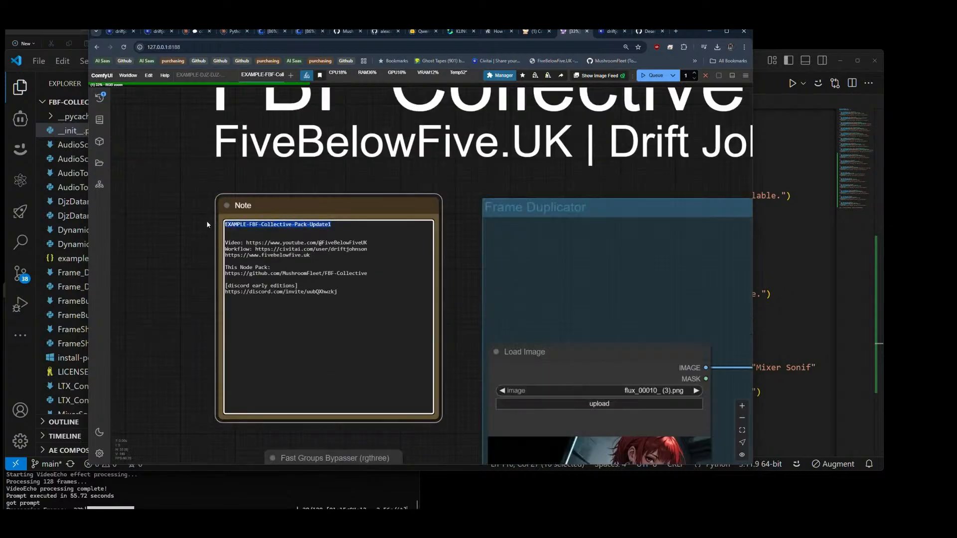
pyautogui.click(128, 75)
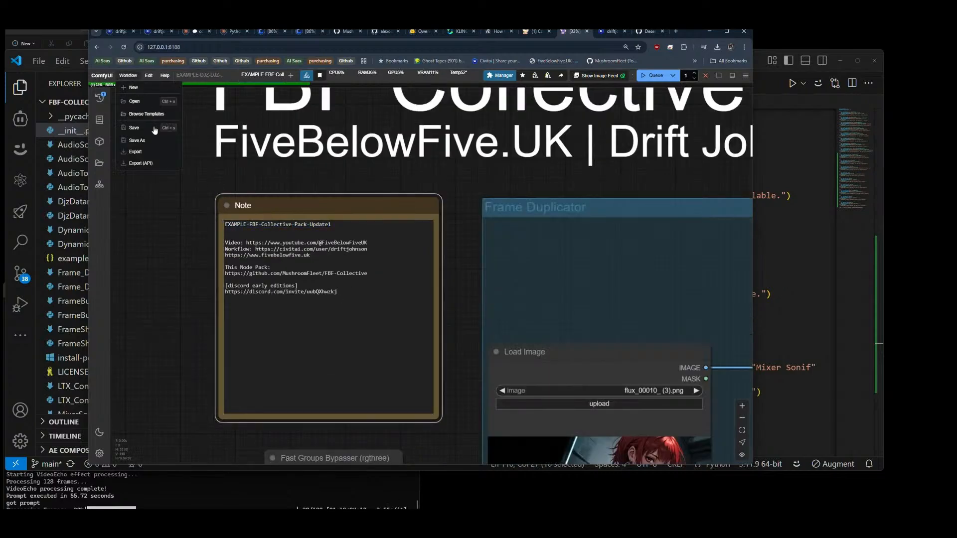
pyautogui.click(142, 145)
pyautogui.click(418, 290)
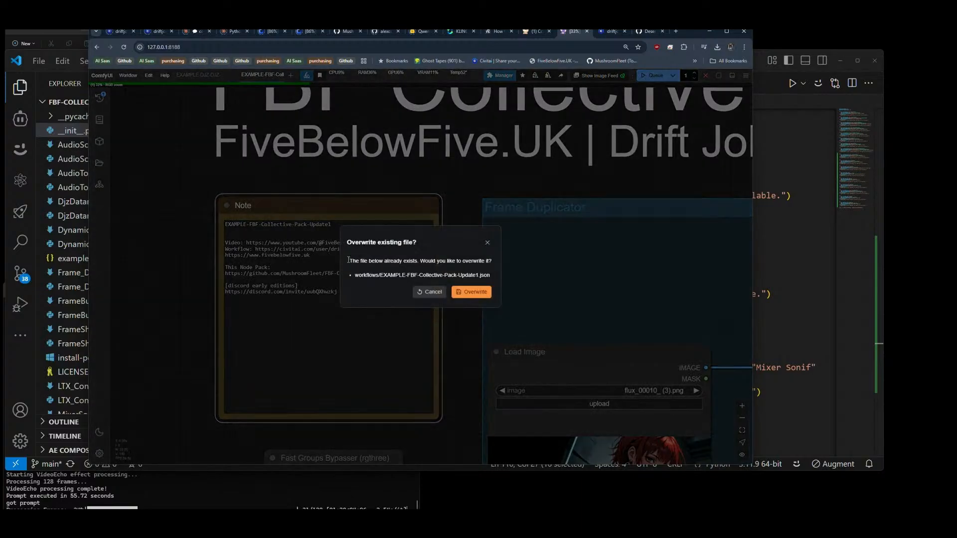
pyautogui.click(465, 292)
# Step: Export the saved workflow as a file
pyautogui.click(135, 80)
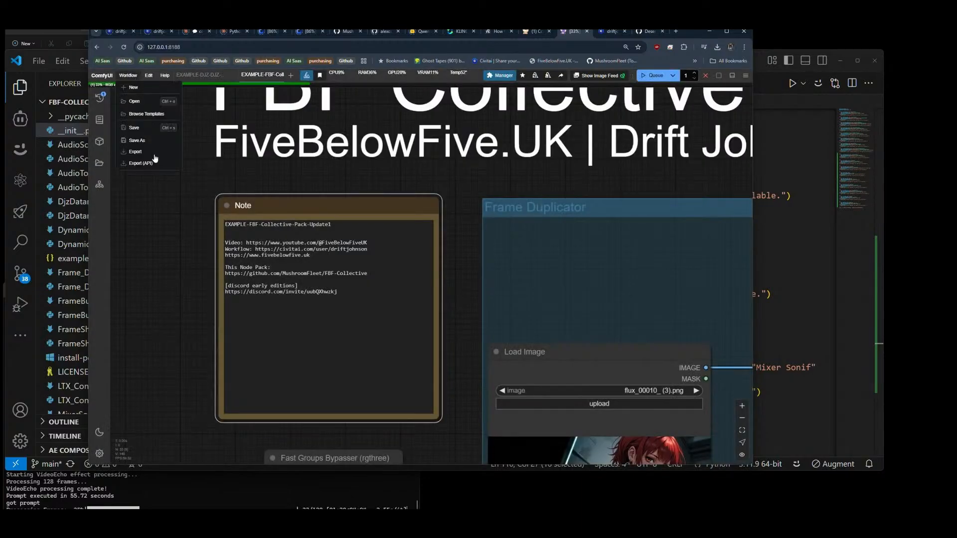
pyautogui.click(146, 150)
pyautogui.click(423, 293)
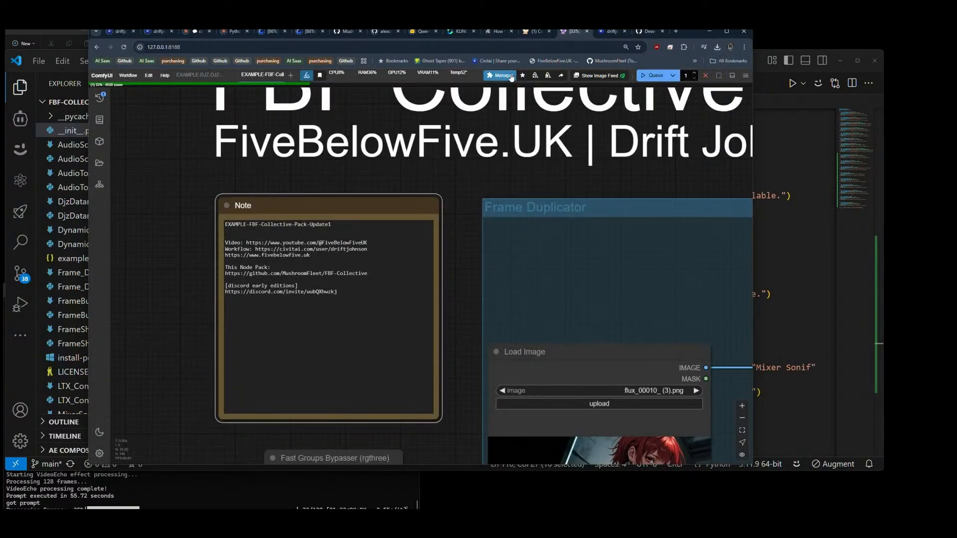
# Step: Load the MushroomFleet GitHub profile in the browser tab showing the Desert Pixel Nodes page
pyautogui.click(647, 33)
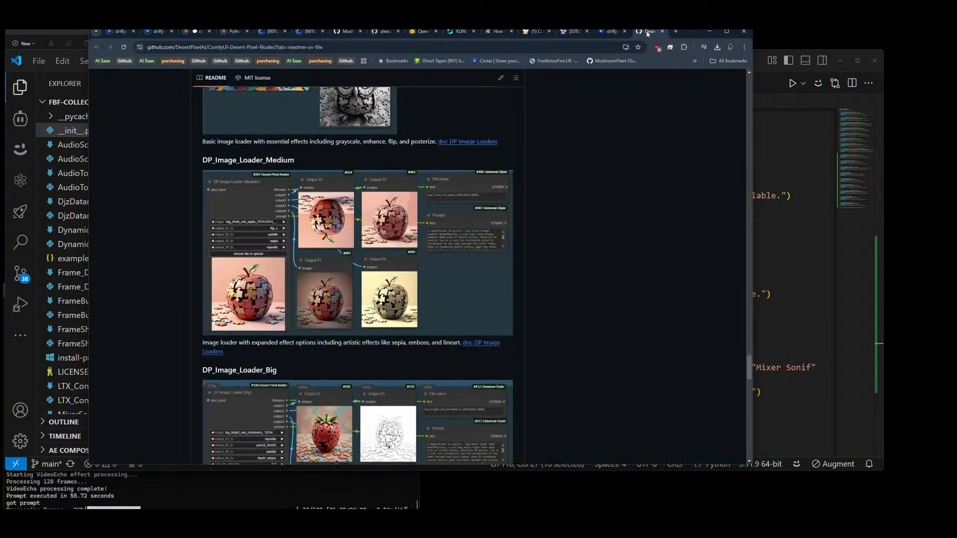
pyautogui.click(224, 48)
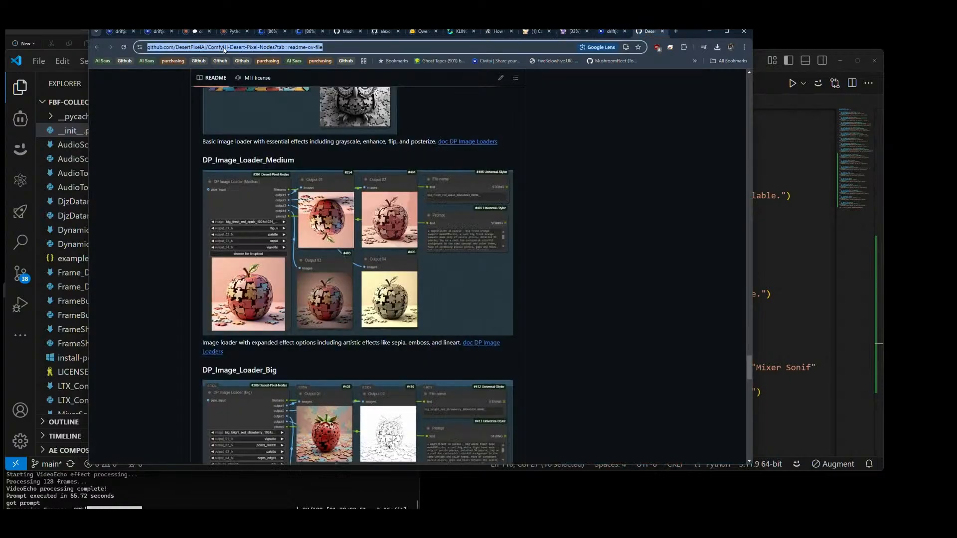
pyautogui.write('github')
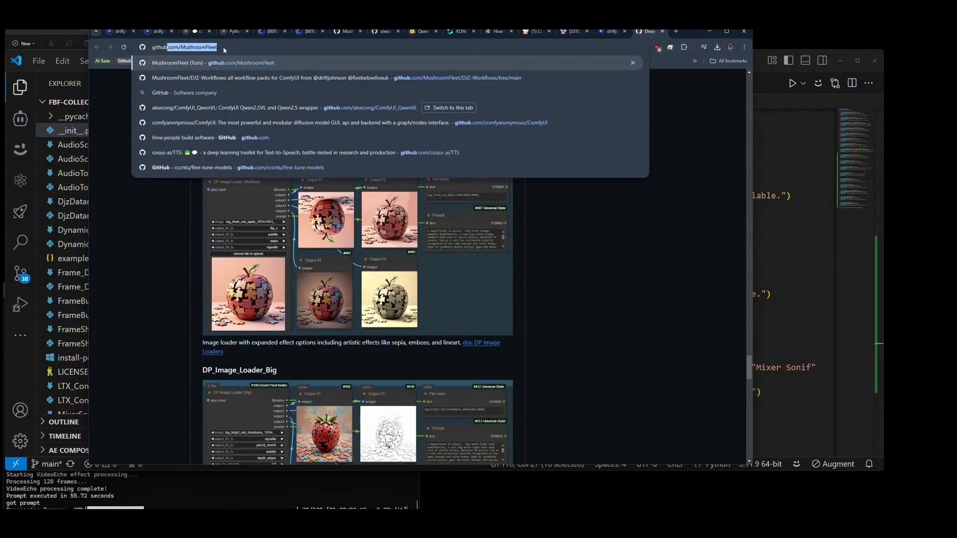
pyautogui.press('Return')
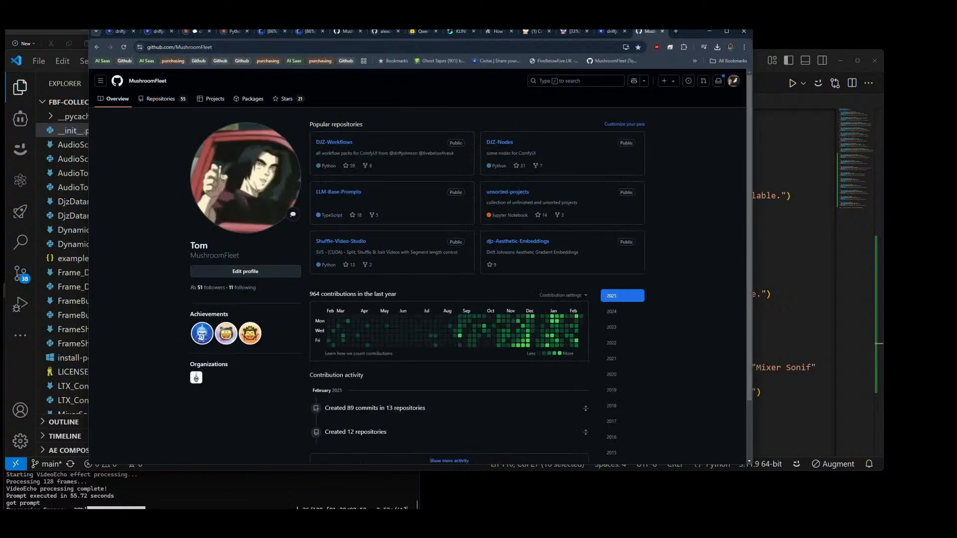
# Step: Open the FBF-Collective repository from the profile's repository list and review its published files
pyautogui.click(161, 101)
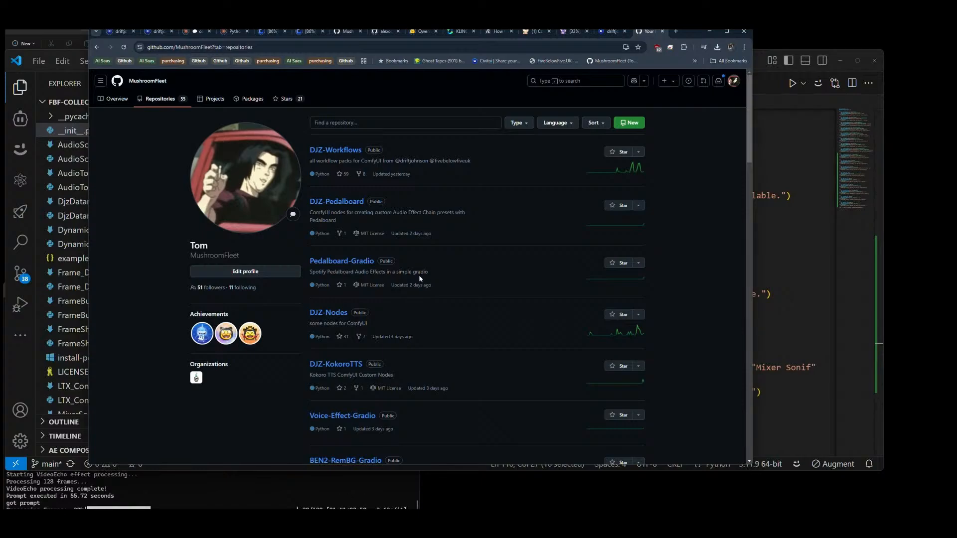
pyautogui.scroll(-3, 452, 243)
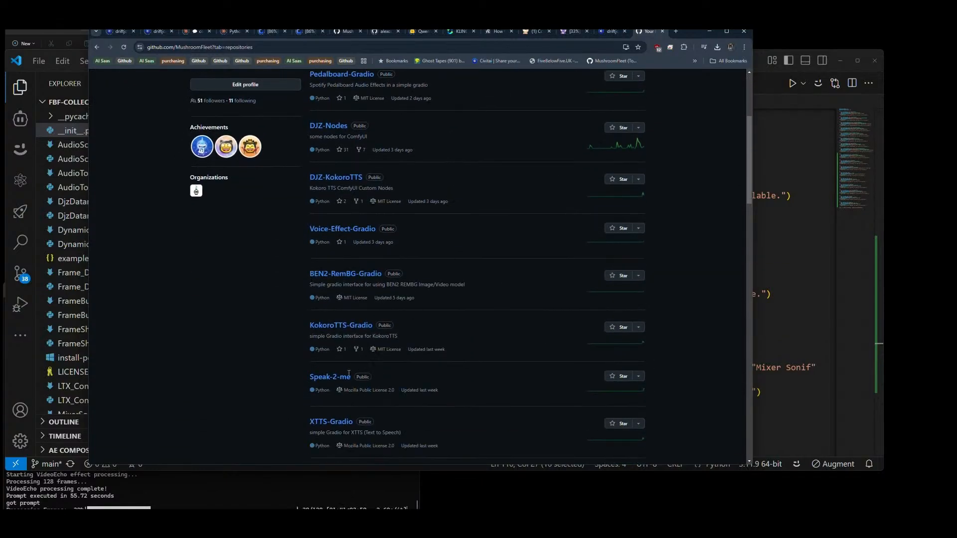
pyautogui.scroll(-4, 376, 362)
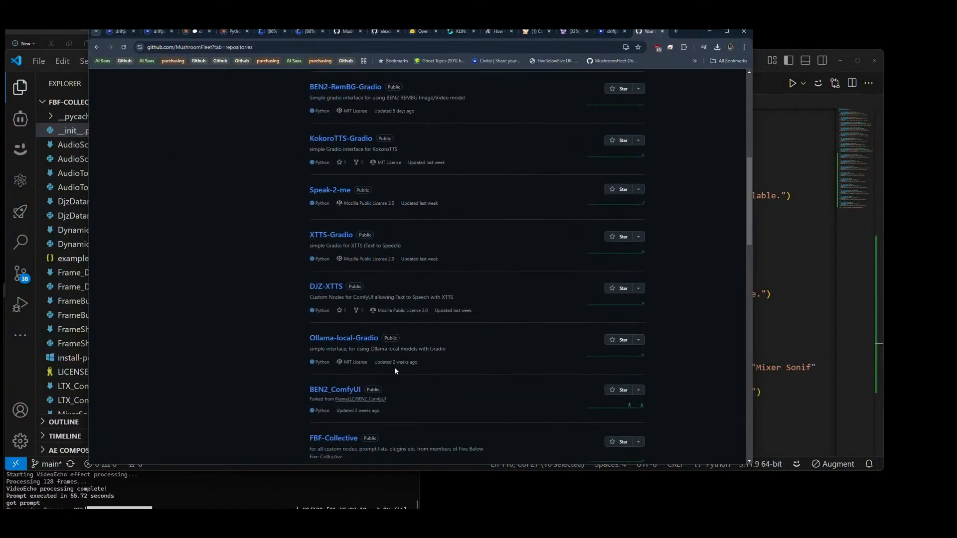
pyautogui.click(335, 369)
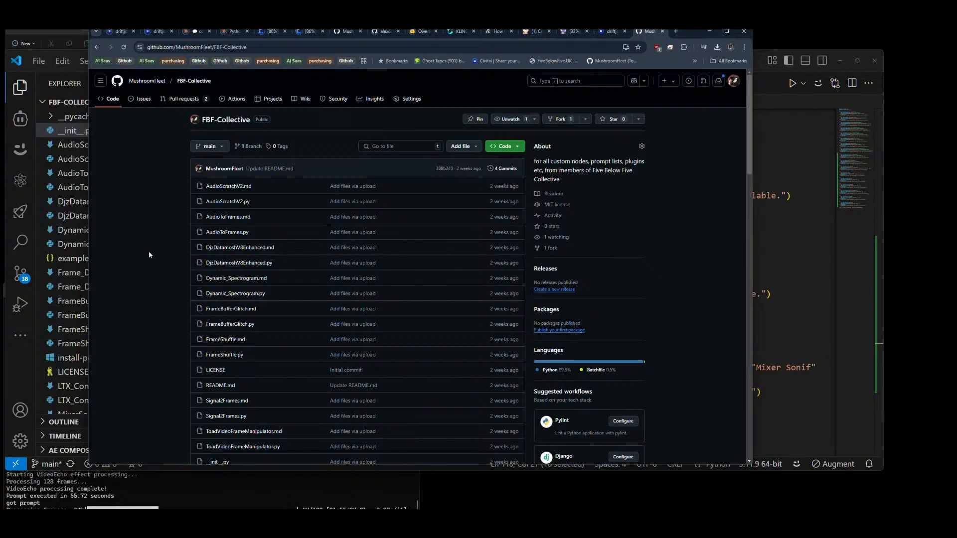
pyautogui.scroll(-4, 149, 251)
pyautogui.scroll(5, 154, 262)
pyautogui.scroll(-3, 166, 262)
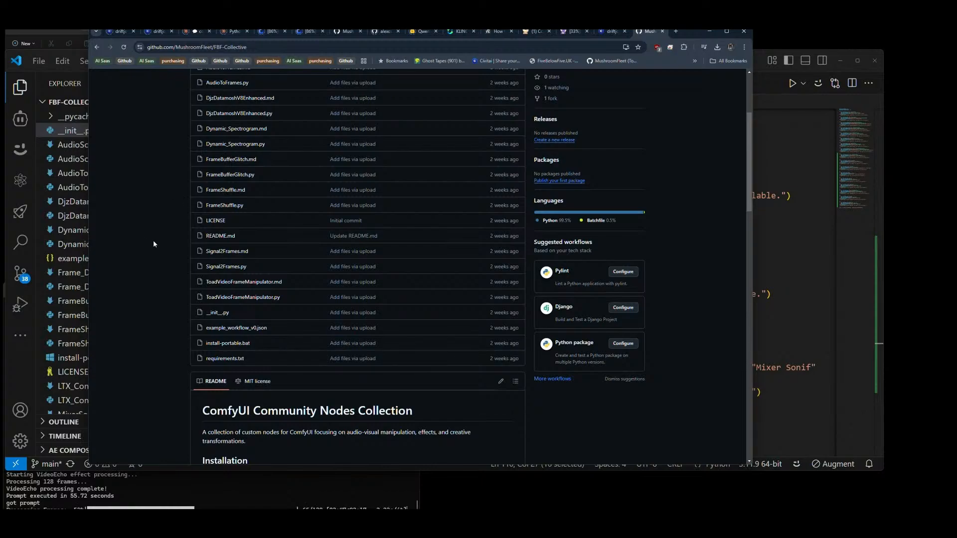
# Step: Switch to VS Code and review the node import and mapping blocks in __init__.py
pyautogui.click(775, 84)
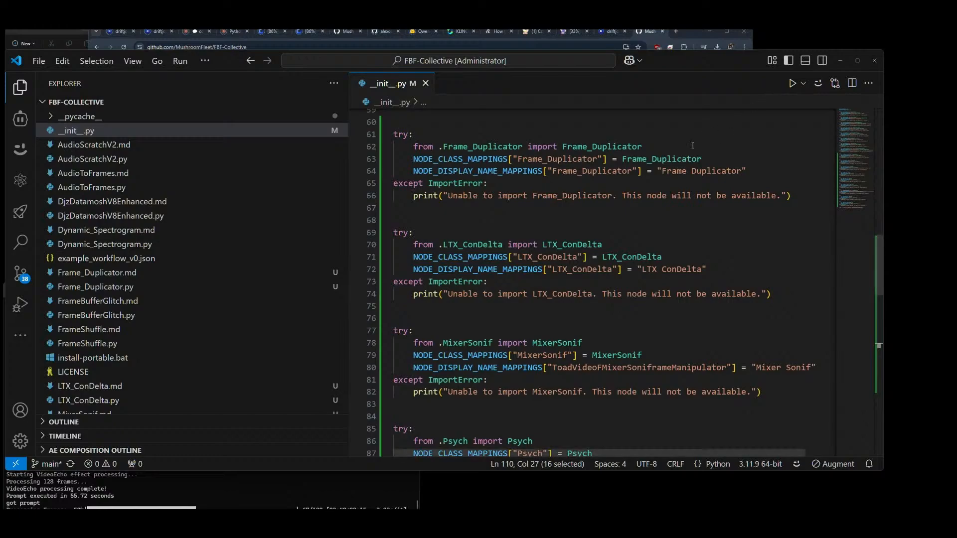
pyautogui.scroll(3, 615, 224)
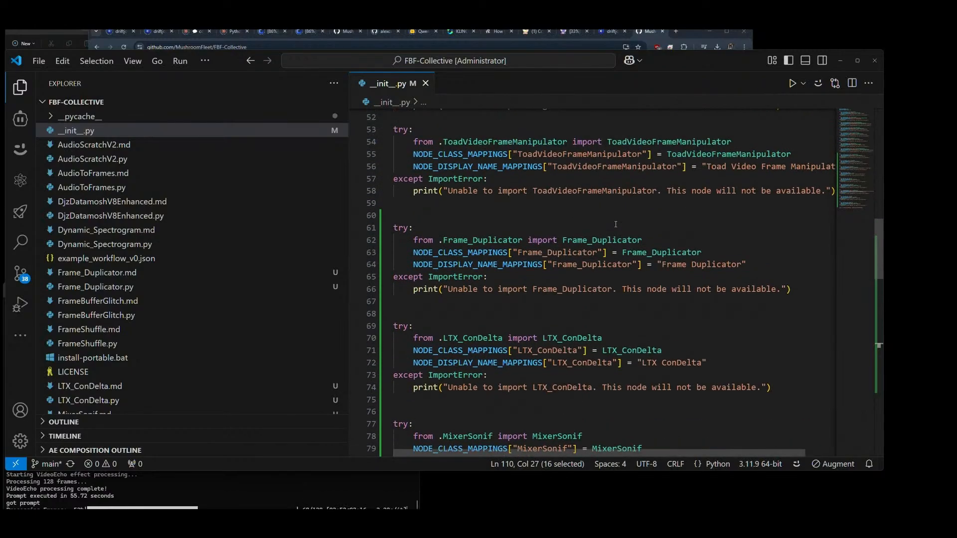
pyautogui.scroll(-18, 616, 224)
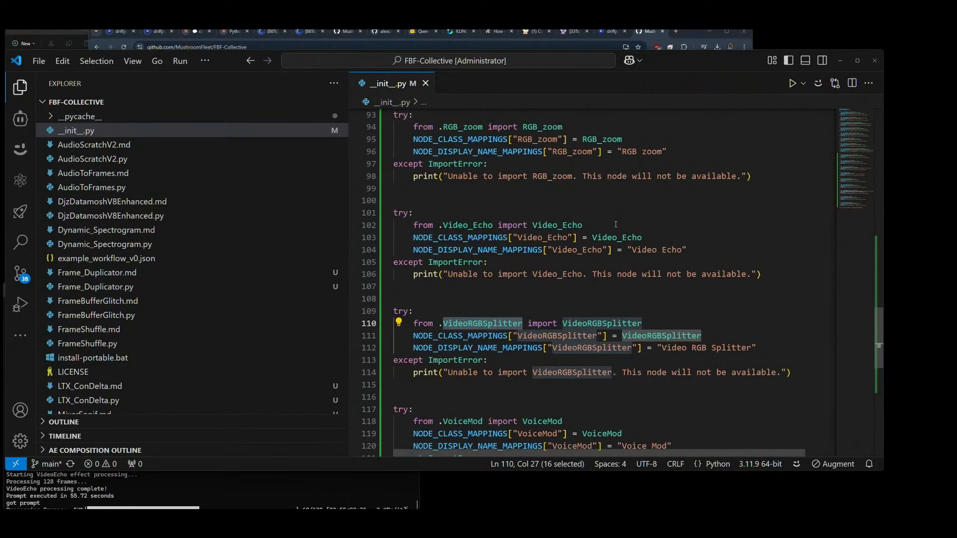
pyautogui.scroll(-4, 615, 224)
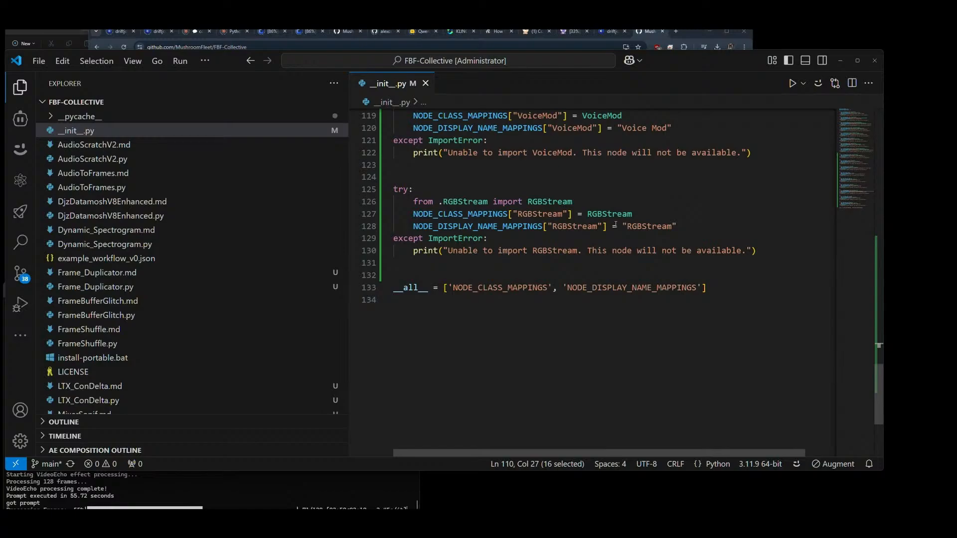
pyautogui.scroll(3, 616, 224)
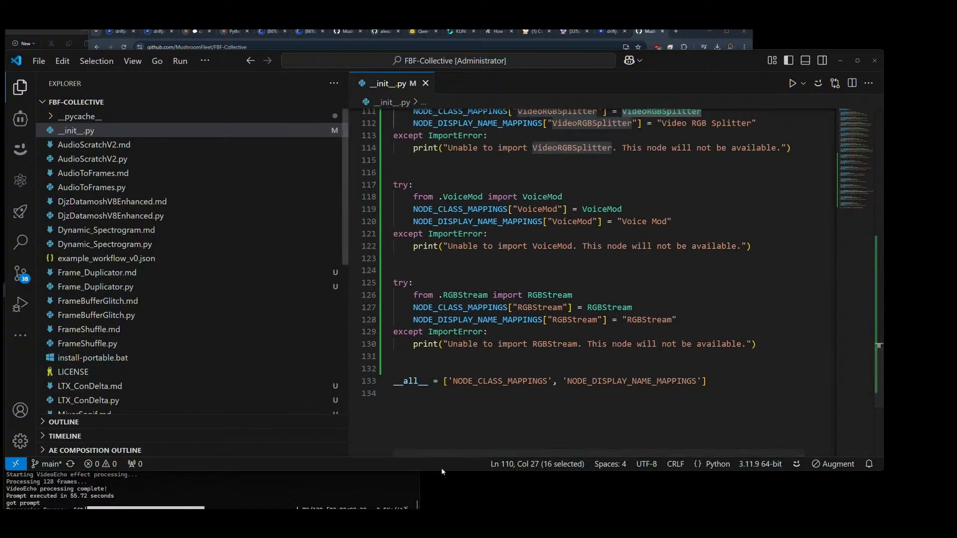
# Step: Return to the ComfyUI workflow and set Simple_Zoom to true on the RGB zoom node
pyautogui.click(689, 32)
pyautogui.click(574, 31)
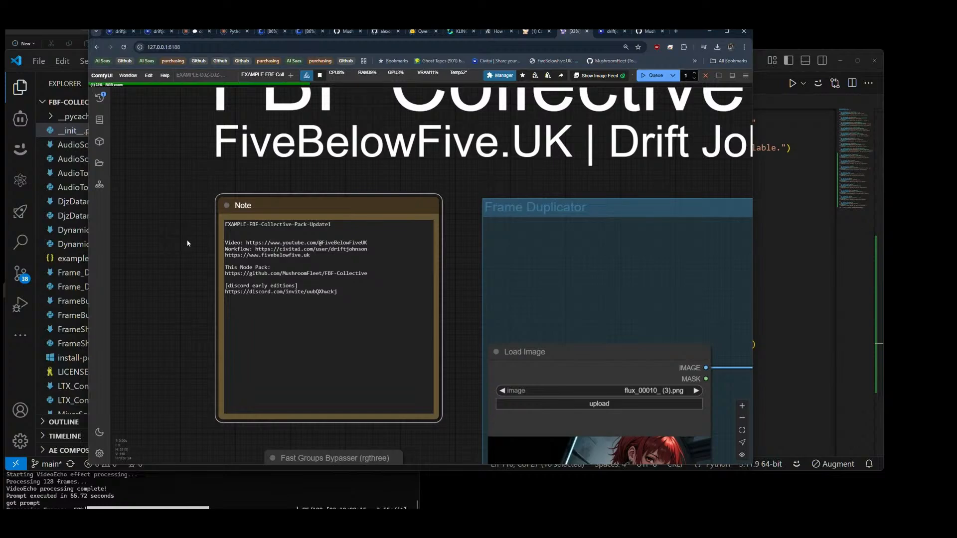
pyautogui.scroll(-6, 187, 244)
pyautogui.moveTo(603, 361); pyautogui.dragTo(634, 244)
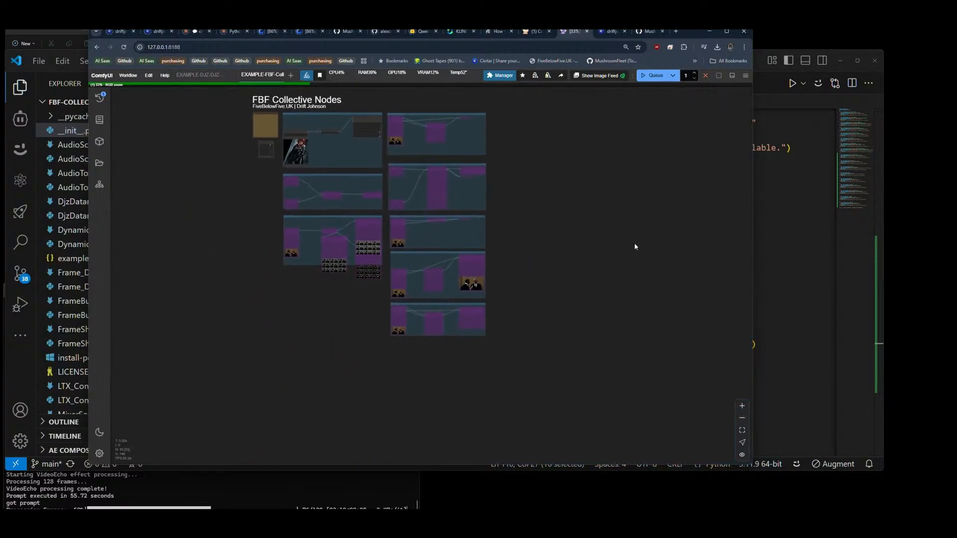
pyautogui.scroll(10, 461, 314)
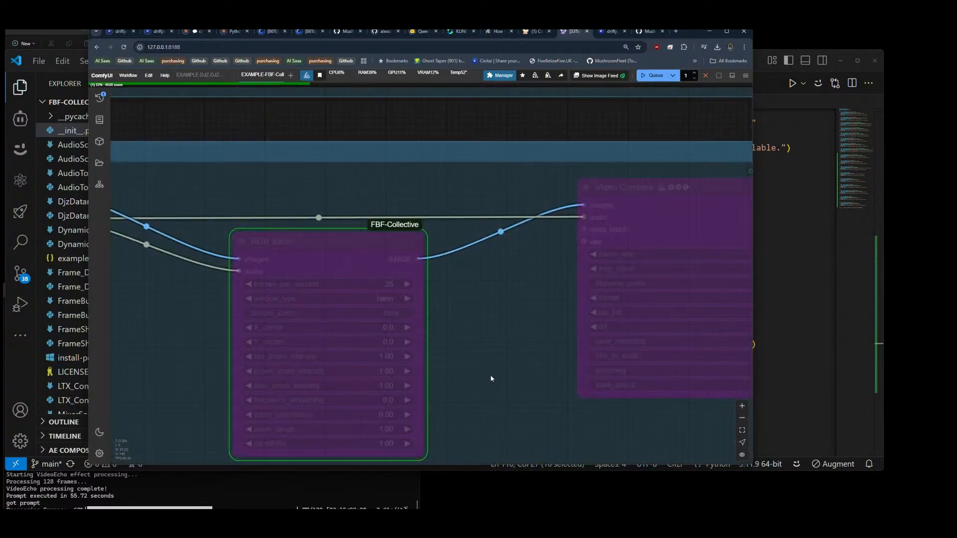
pyautogui.moveTo(491, 379); pyautogui.dragTo(517, 320)
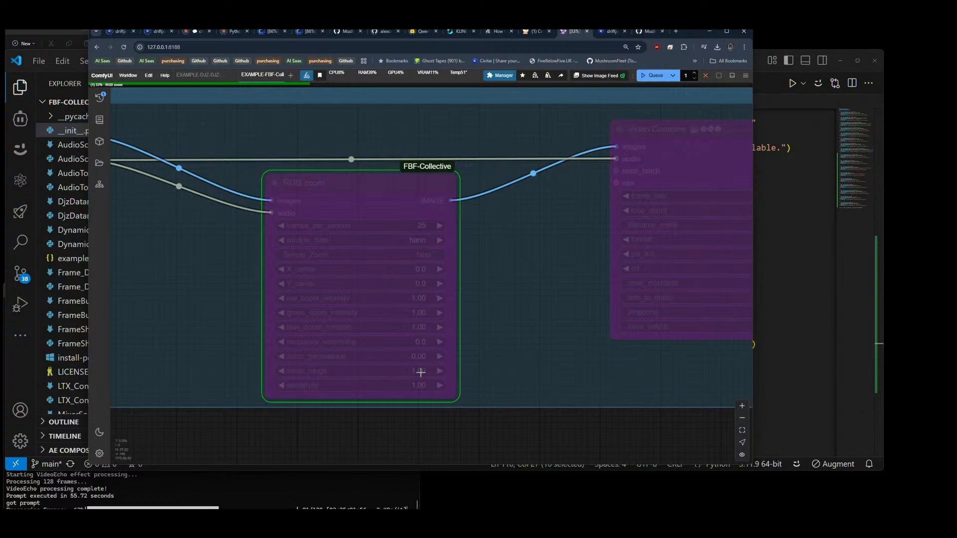
pyautogui.scroll(5, 404, 396)
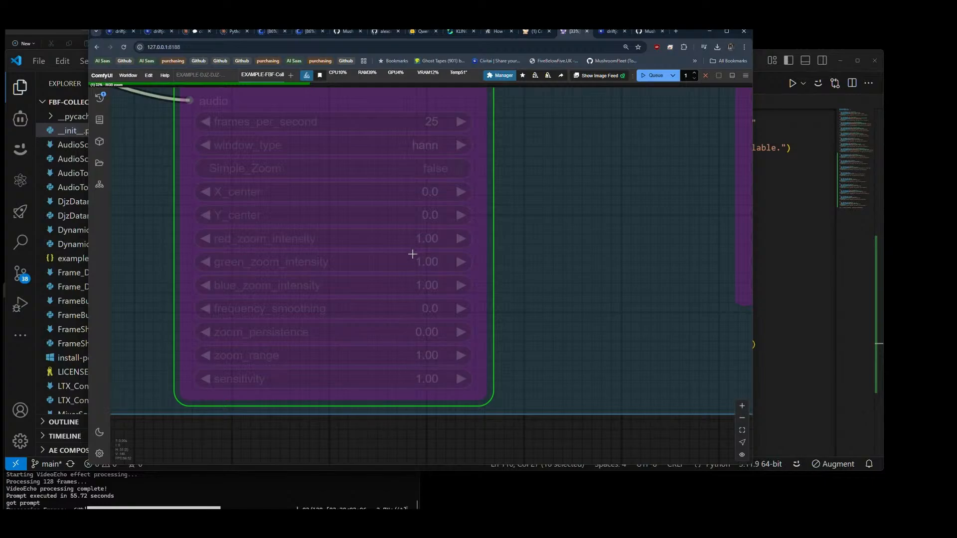
pyautogui.click(430, 169)
pyautogui.click(421, 145)
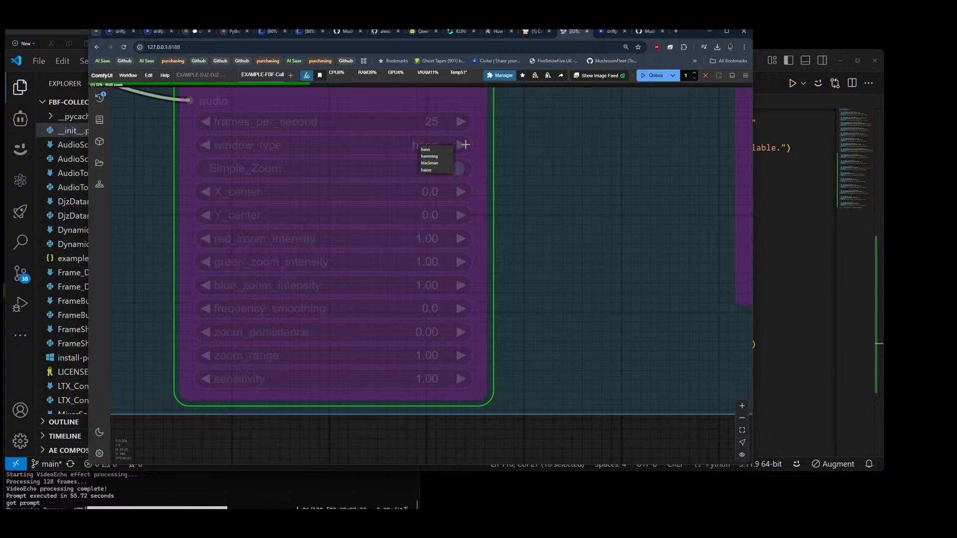
pyautogui.click(521, 145)
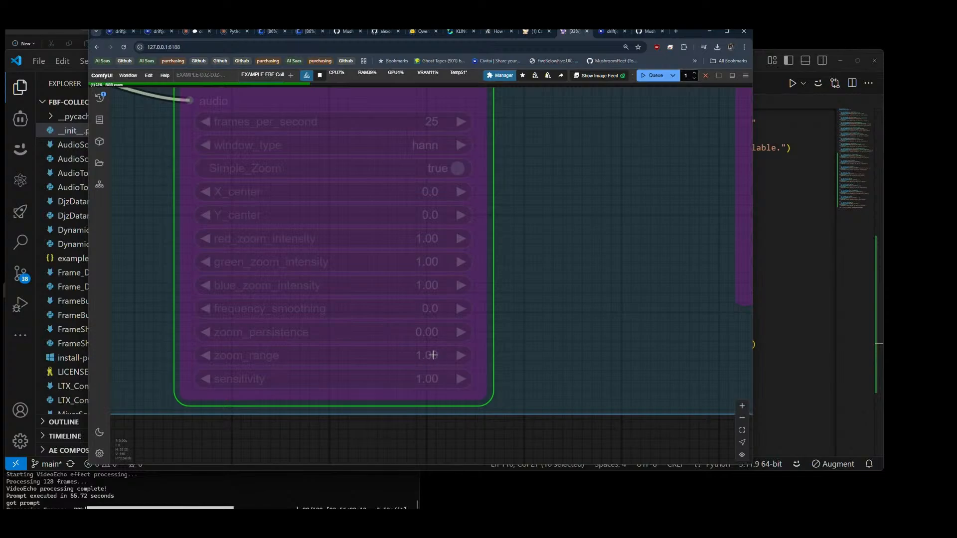
# Step: Set the RGB zoom node's zoom_range to 0.12
pyautogui.click(431, 355)
pyautogui.write('0.12')
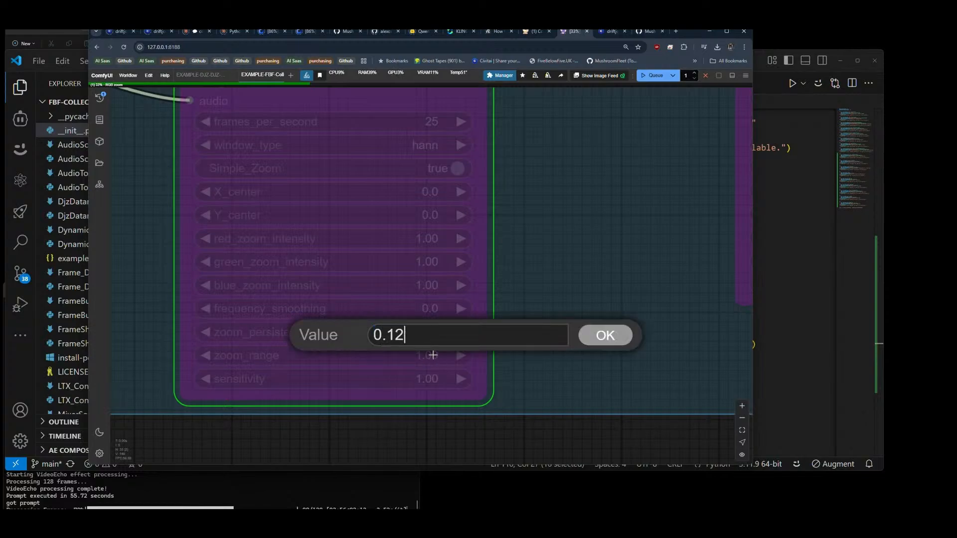
pyautogui.press('Return')
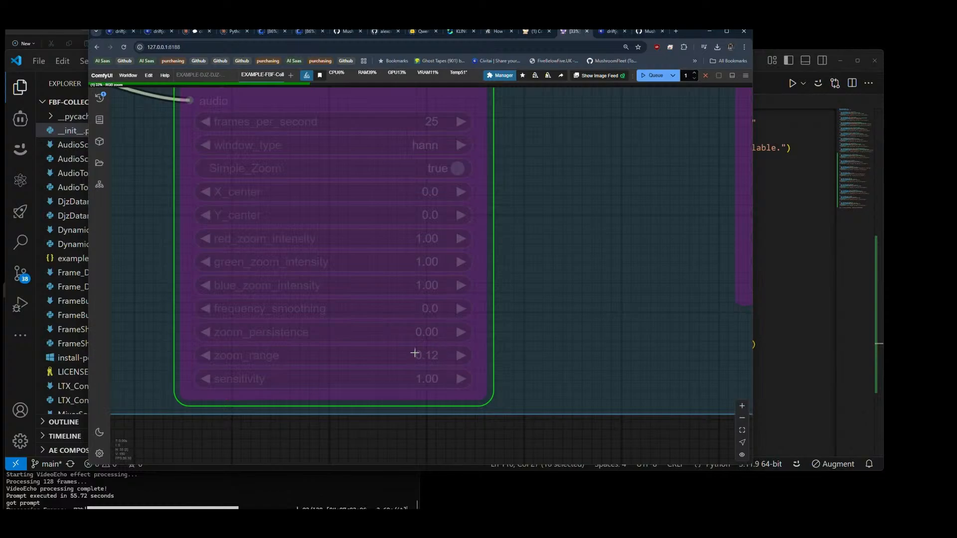
pyautogui.scroll(-4, 379, 349)
pyautogui.scroll(3, 390, 247)
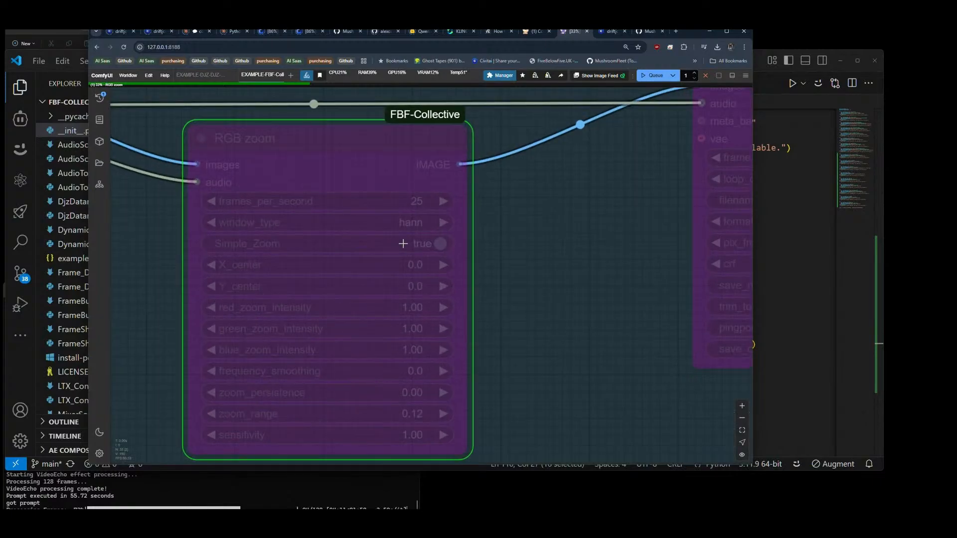
pyautogui.moveTo(565, 266); pyautogui.dragTo(583, 253)
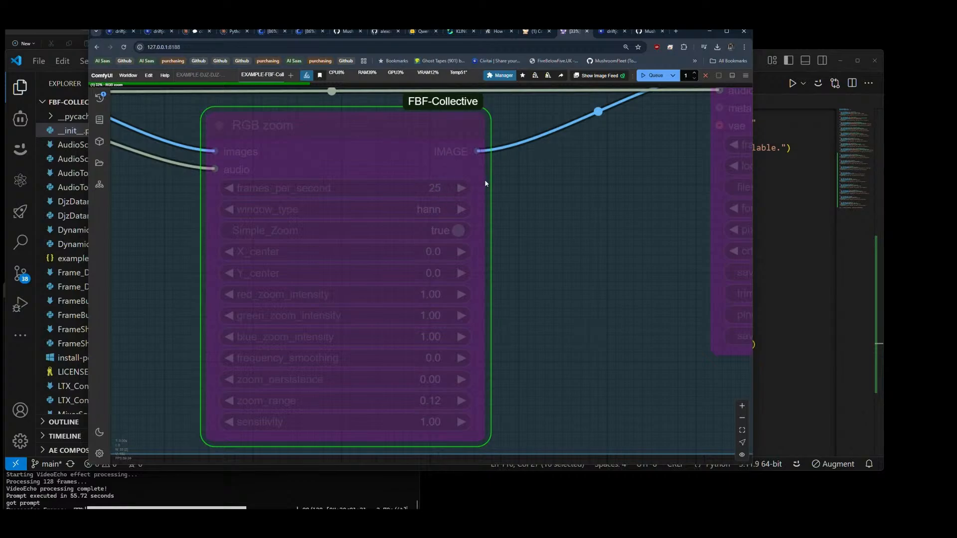
# Step: Switch to VS Code, open RGB_zoom.py and locate the Simple_Zoom and zoom_range defaults in INPUT_TYPES
pyautogui.click(770, 83)
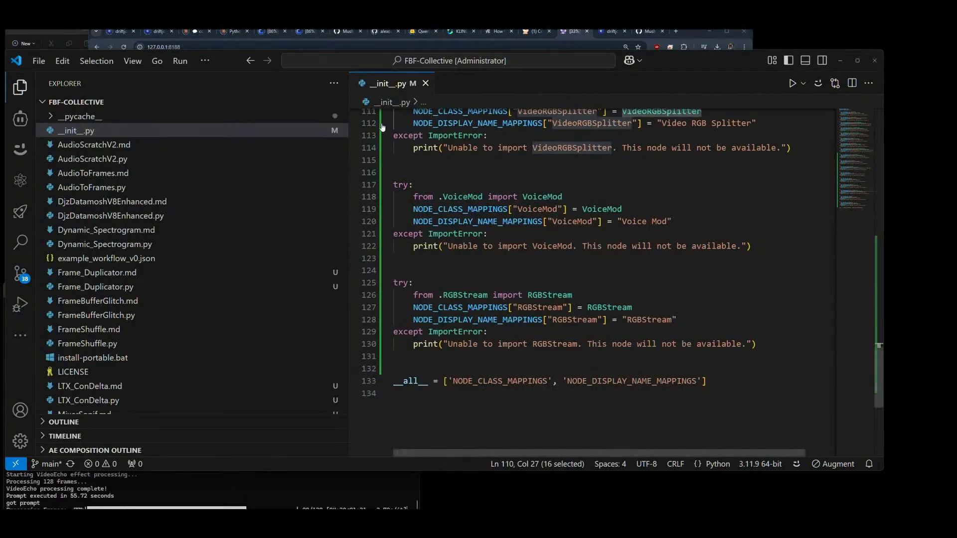
pyautogui.scroll(-7, 186, 287)
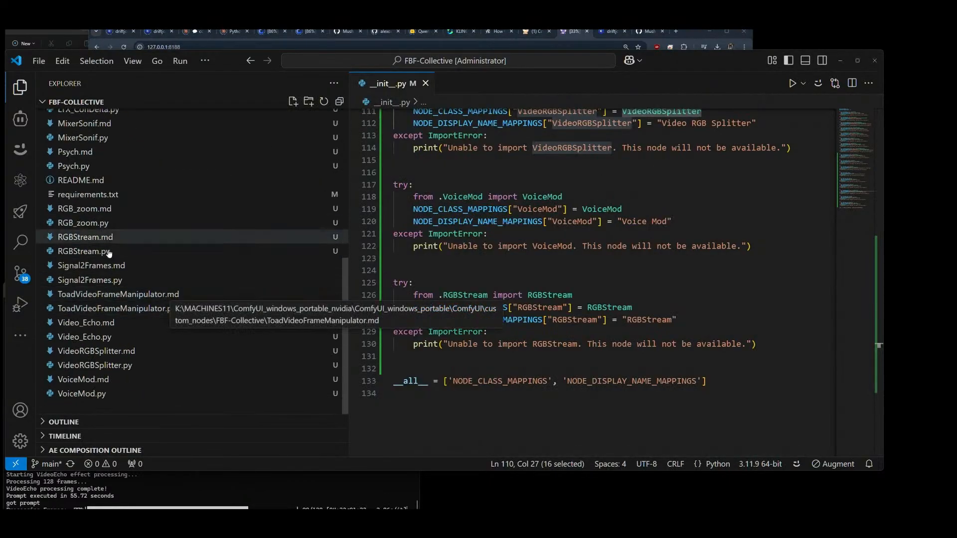
pyautogui.click(87, 222)
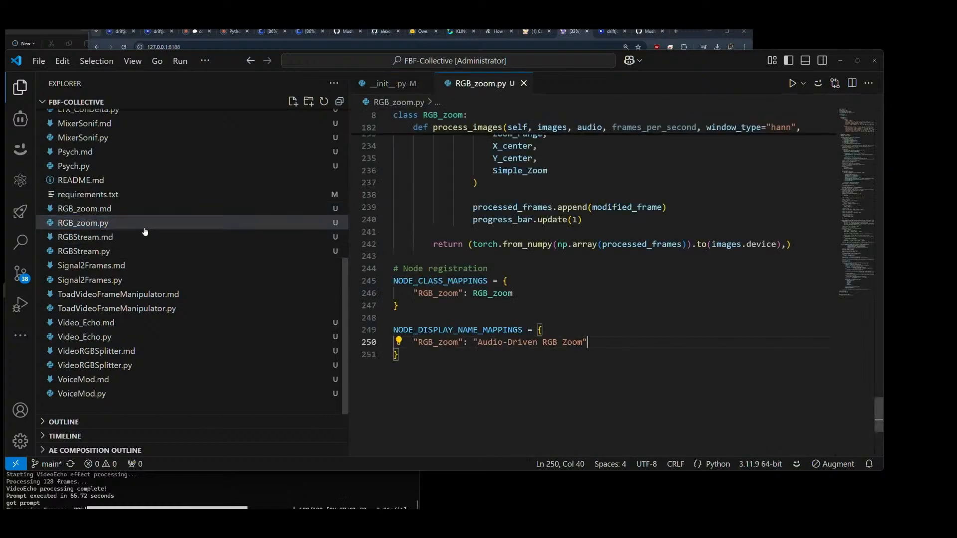
pyautogui.scroll(20, 540, 293)
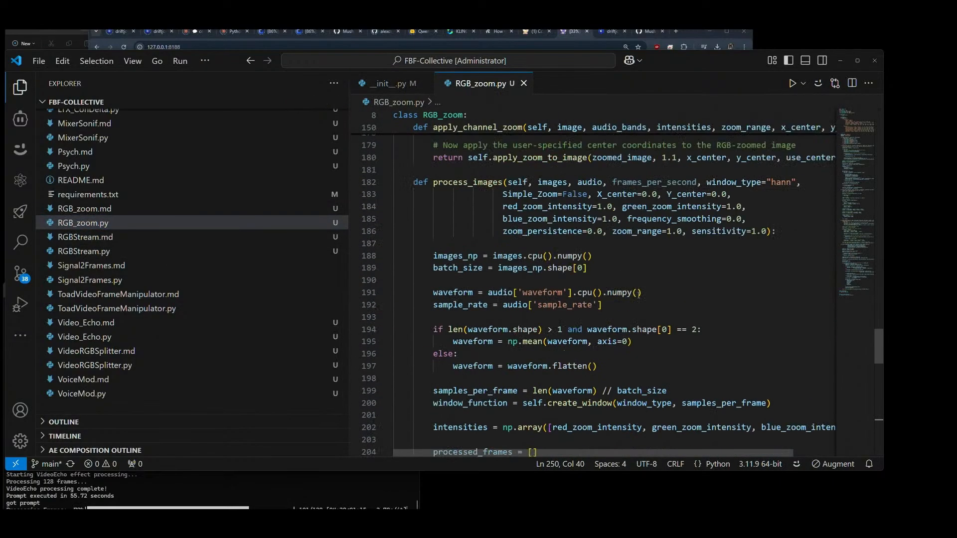
pyautogui.scroll(20, 639, 295)
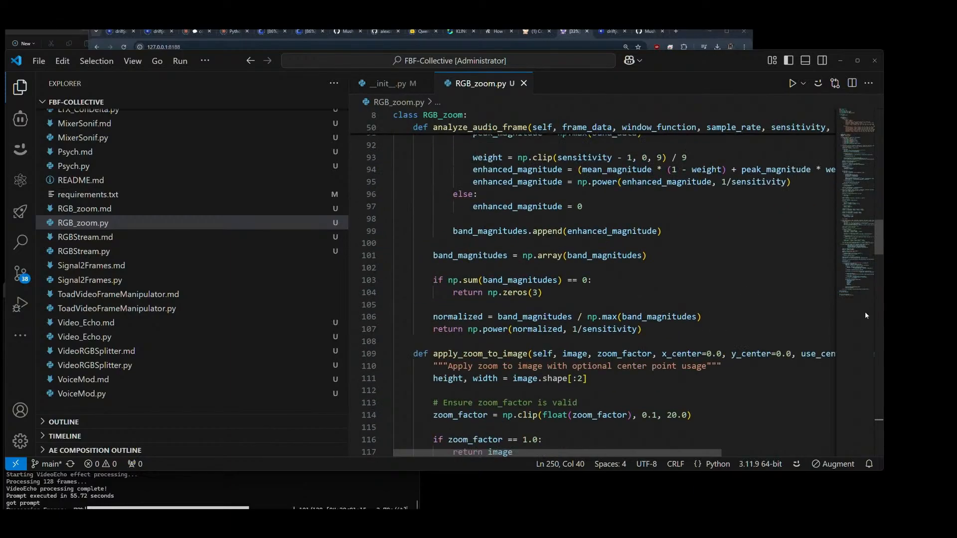
pyautogui.moveTo(883, 233); pyautogui.dragTo(866, 143)
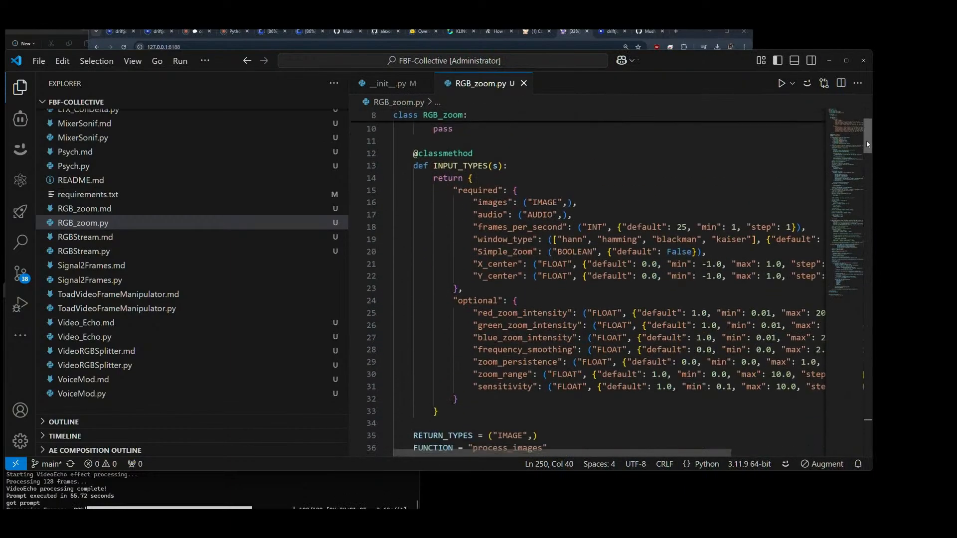
pyautogui.doubleClick(668, 252)
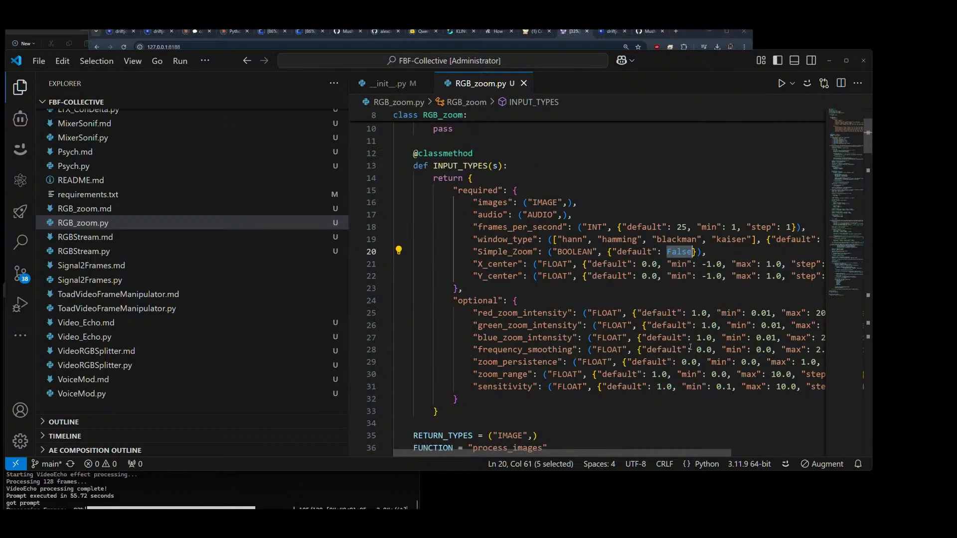
pyautogui.moveTo(654, 375); pyautogui.dragTo(669, 374)
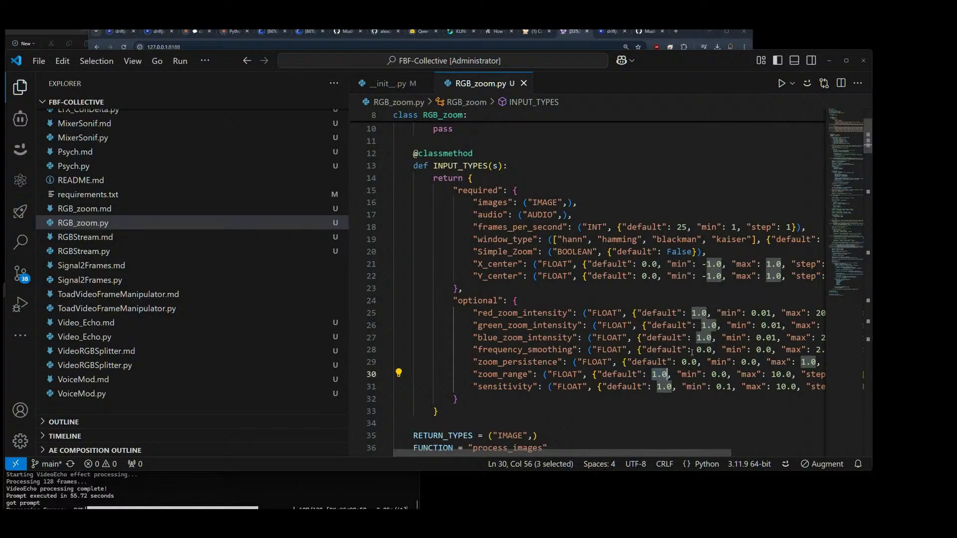
# Step: Change the Simple_Zoom default in INPUT_TYPES to True and save RGB_zoom.py
pyautogui.click(681, 253)
pyautogui.moveTo(667, 253); pyautogui.dragTo(693, 254)
pyautogui.write('Tru')
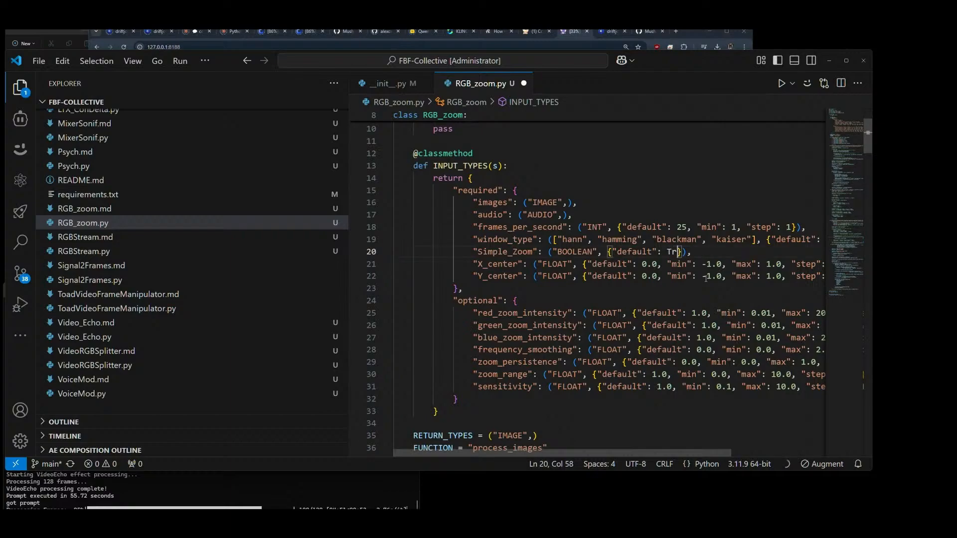
pyautogui.write('e')
pyautogui.hotkey('ctrl', 's')
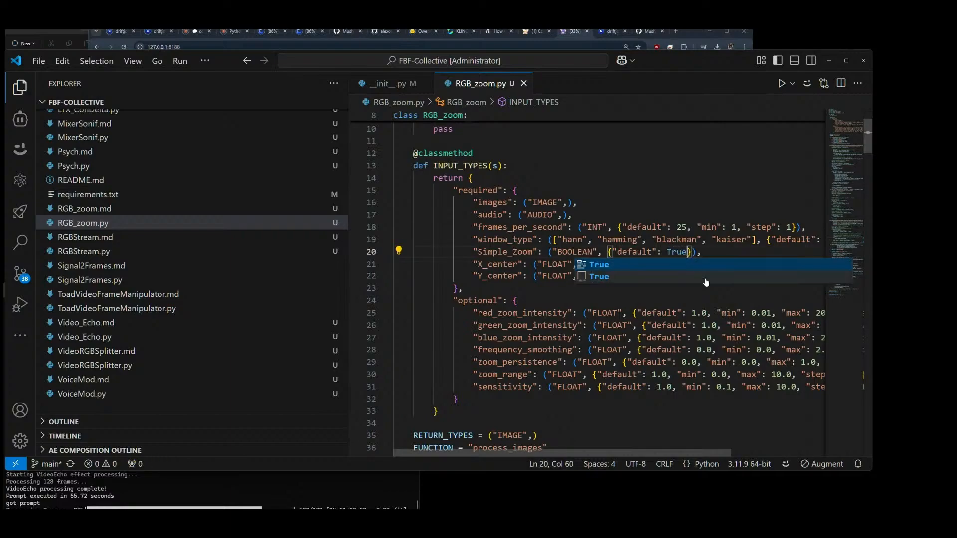
# Step: Change the zoom_range default in INPUT_TYPES to 0.12 and save RGB_zoom.py
pyautogui.press('End')
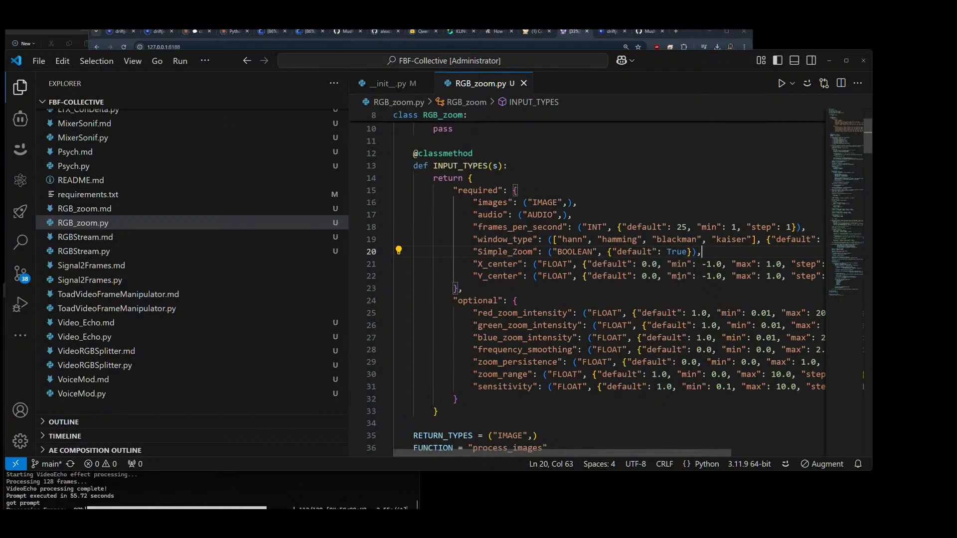
pyautogui.moveTo(652, 374); pyautogui.dragTo(668, 375)
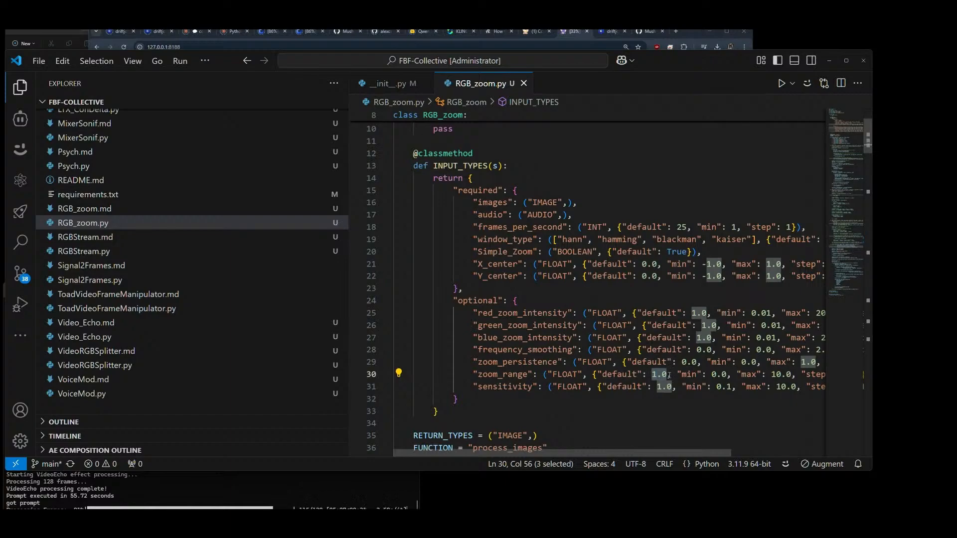
pyautogui.moveTo(672, 375); pyautogui.dragTo(677, 374)
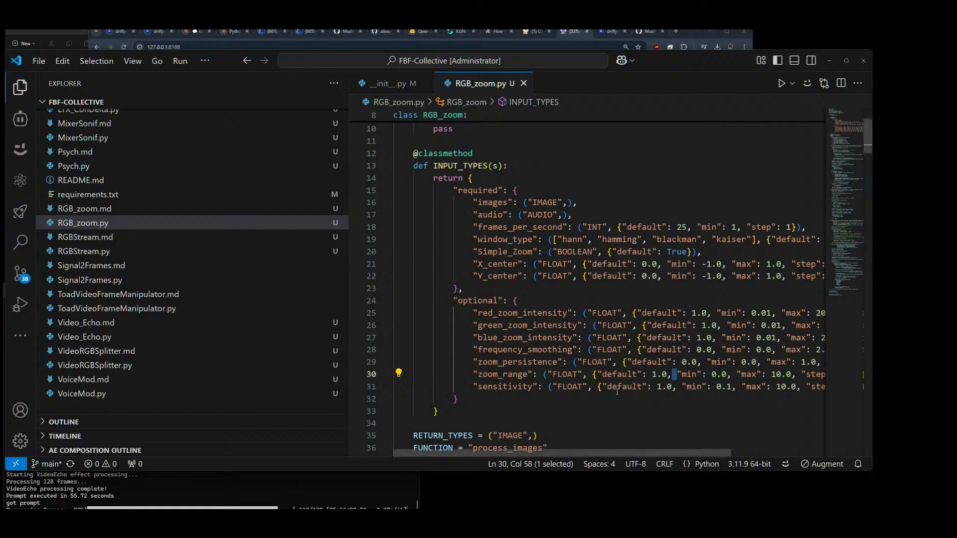
pyautogui.moveTo(652, 374); pyautogui.dragTo(668, 374)
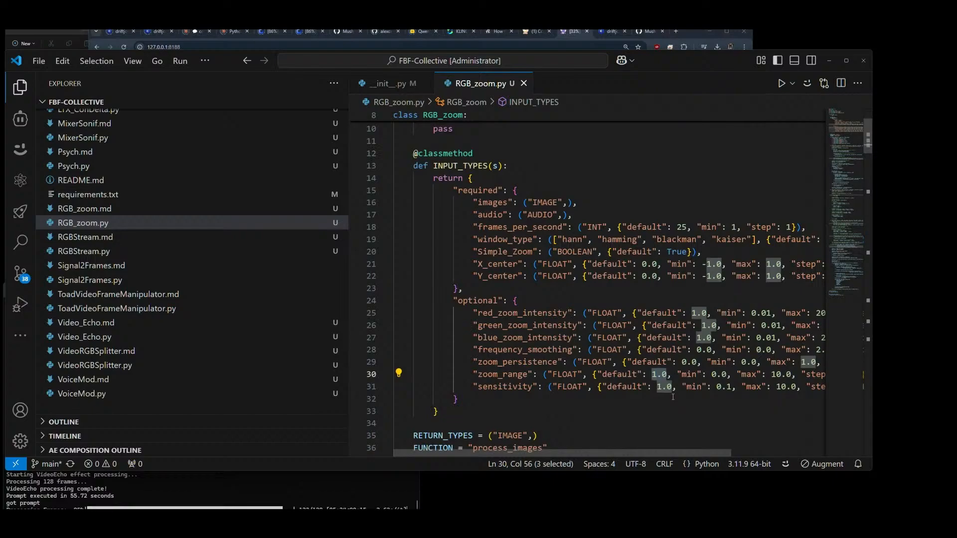
pyautogui.write('0')
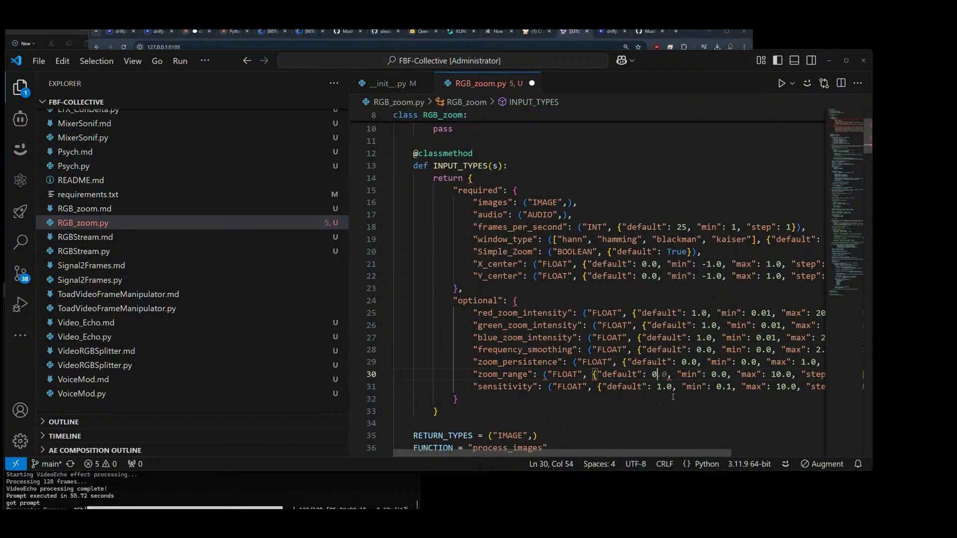
pyautogui.write('.12')
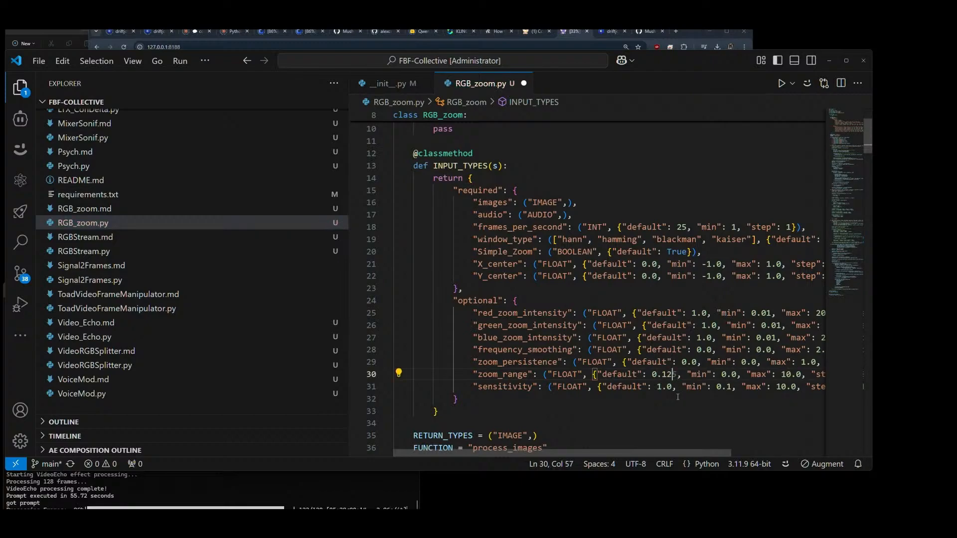
pyautogui.moveTo(681, 373); pyautogui.dragTo(681, 373)
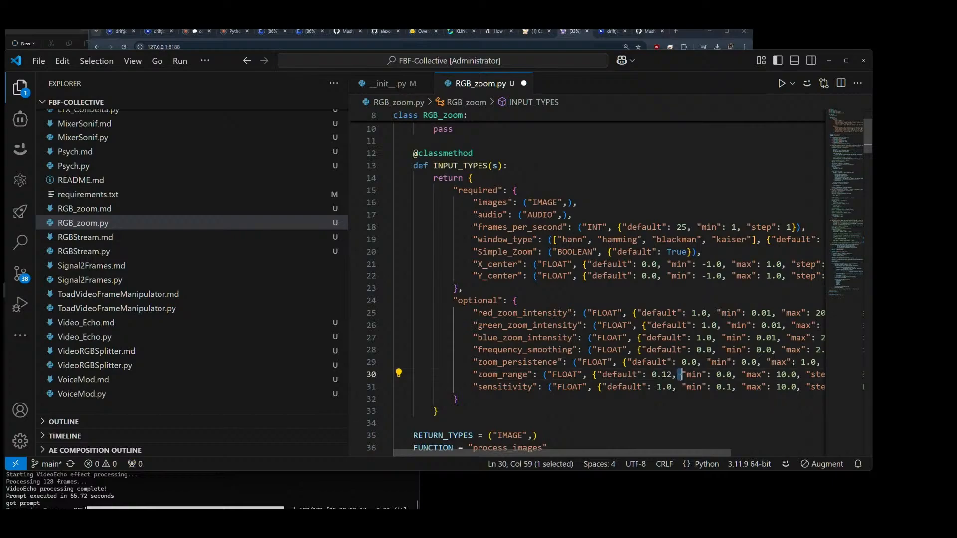
pyautogui.scroll(-2, 673, 377)
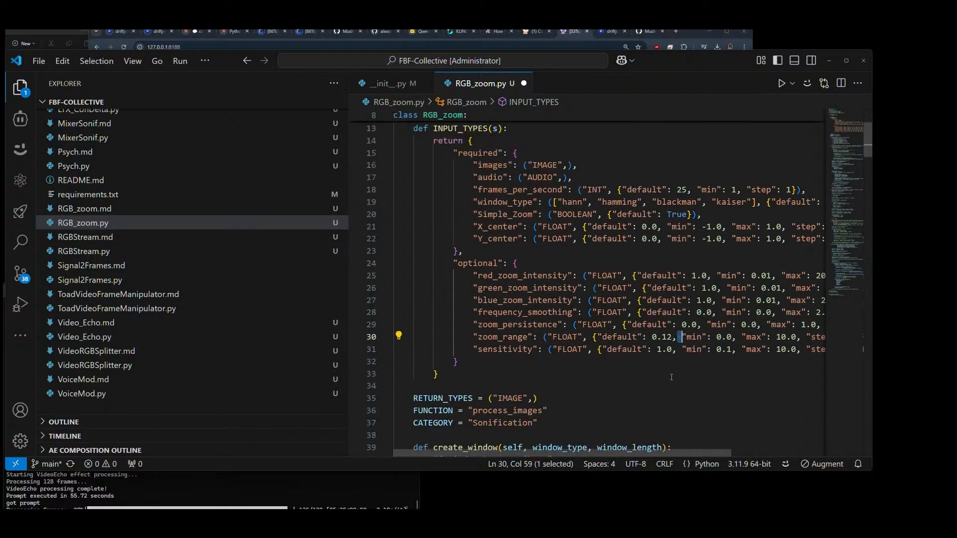
pyautogui.hotkey('ctrl', 's')
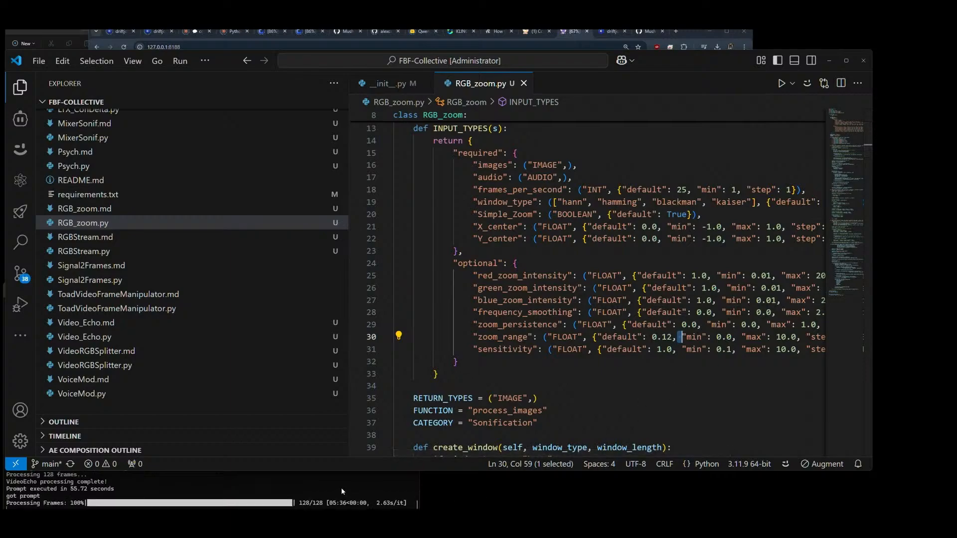
# Step: Return to the ComfyUI workflow and, in Fast Groups Bypasser, disable the Frame Duplicator group and enable the RGB Zoom group
pyautogui.click(564, 34)
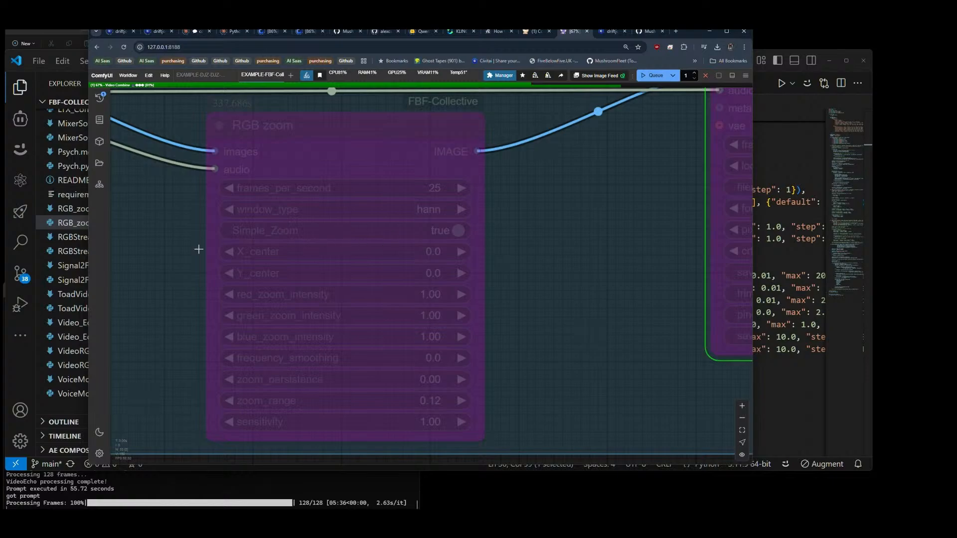
pyautogui.scroll(-4, 162, 253)
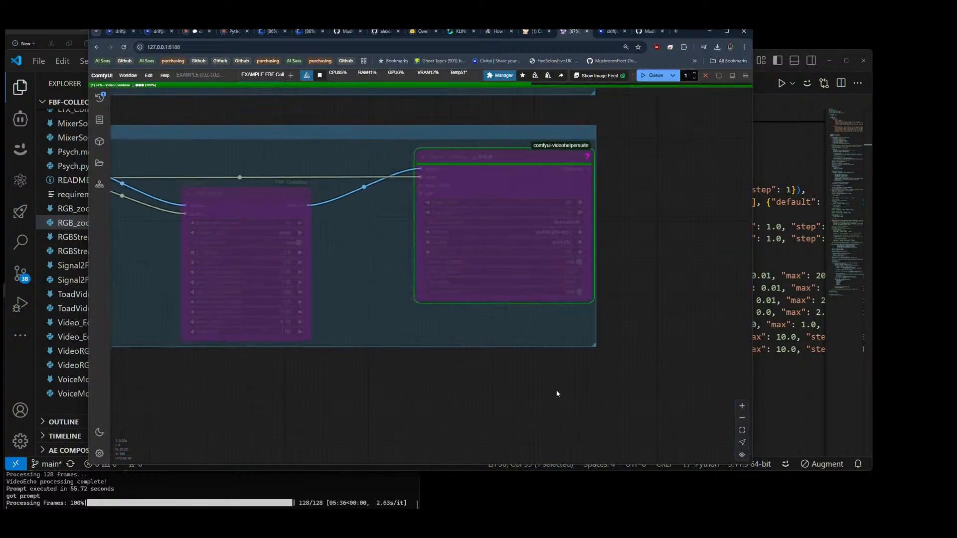
pyautogui.scroll(-15, 590, 394)
pyautogui.moveTo(249, 178); pyautogui.dragTo(271, 318)
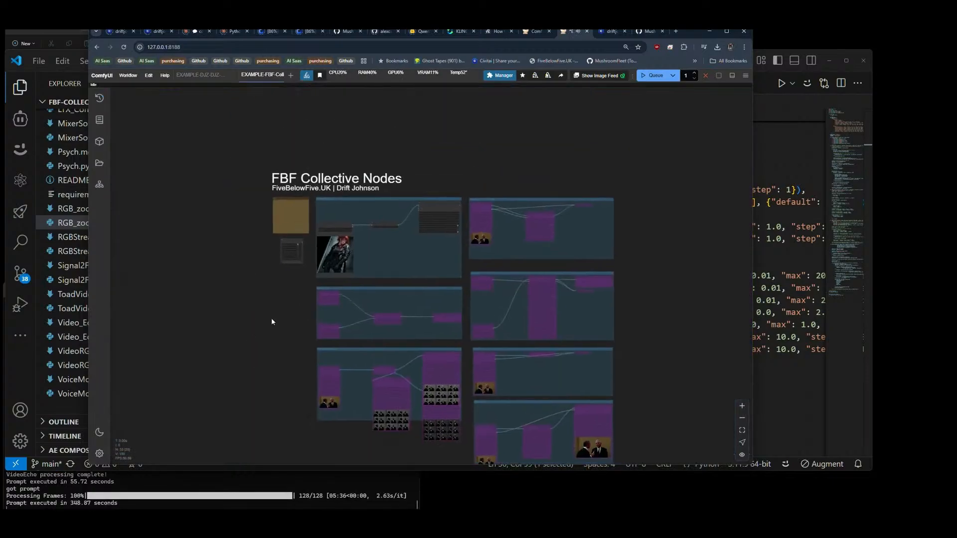
pyautogui.scroll(7, 279, 271)
pyautogui.scroll(12, 271, 237)
pyautogui.click(368, 195)
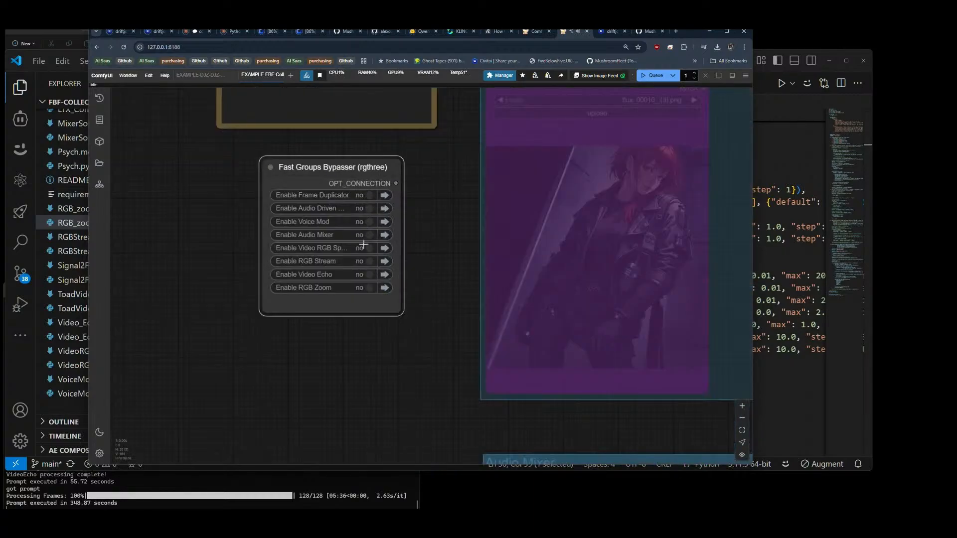
pyautogui.click(369, 288)
# Step: Examine the RGB Zoom group's rendered video preview in its Video Combine node
pyautogui.scroll(-7, 189, 248)
pyautogui.scroll(-6, 190, 244)
pyautogui.scroll(10, 352, 434)
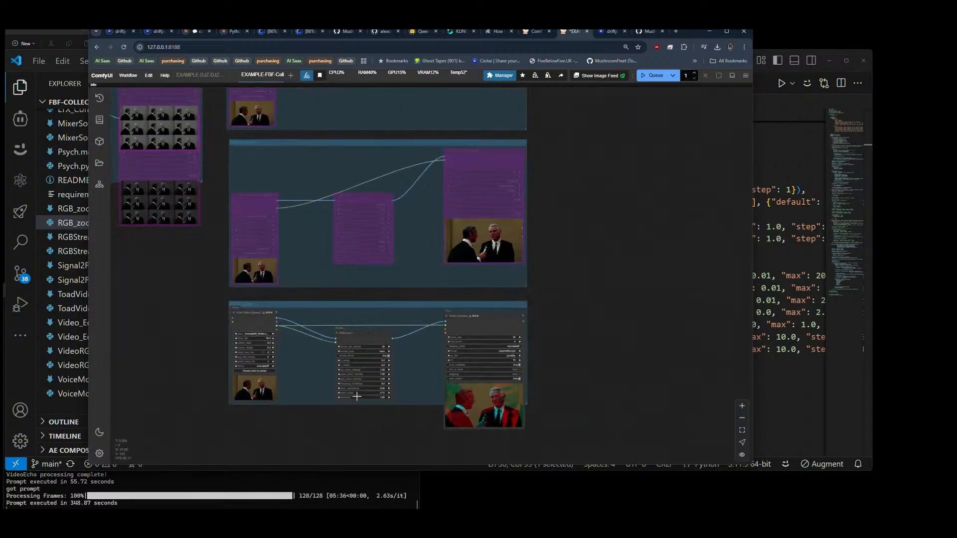
pyautogui.moveTo(393, 443); pyautogui.dragTo(374, 375)
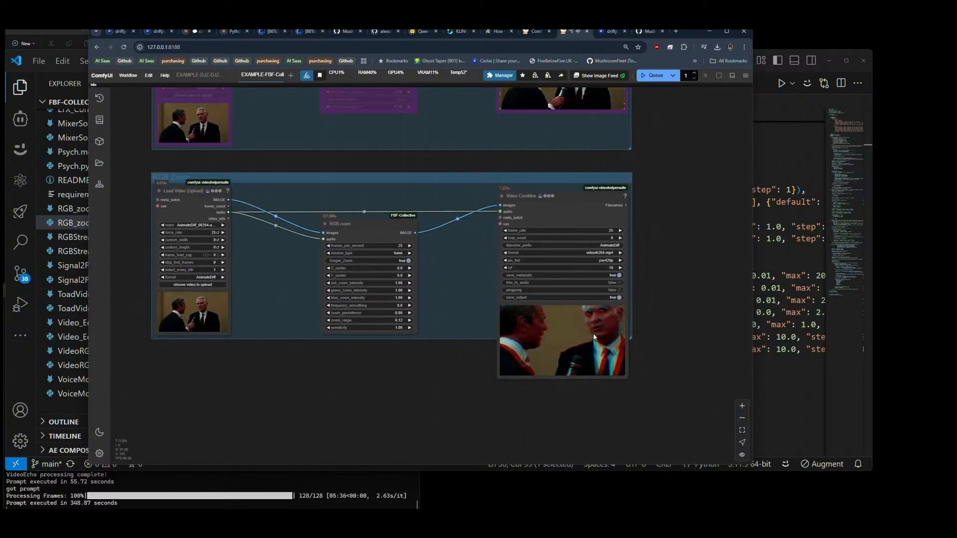
pyautogui.scroll(7, 593, 339)
pyautogui.scroll(3, 592, 342)
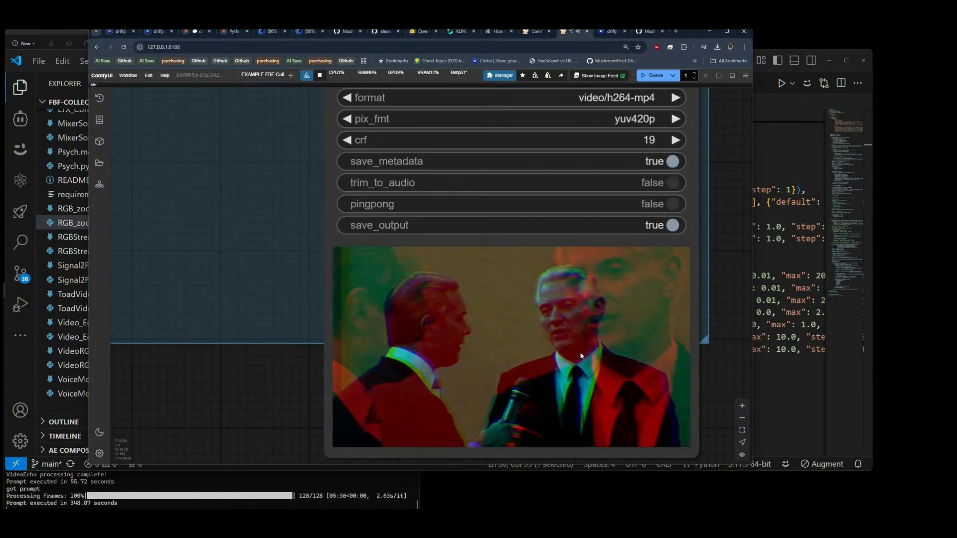
pyautogui.scroll(1, 580, 356)
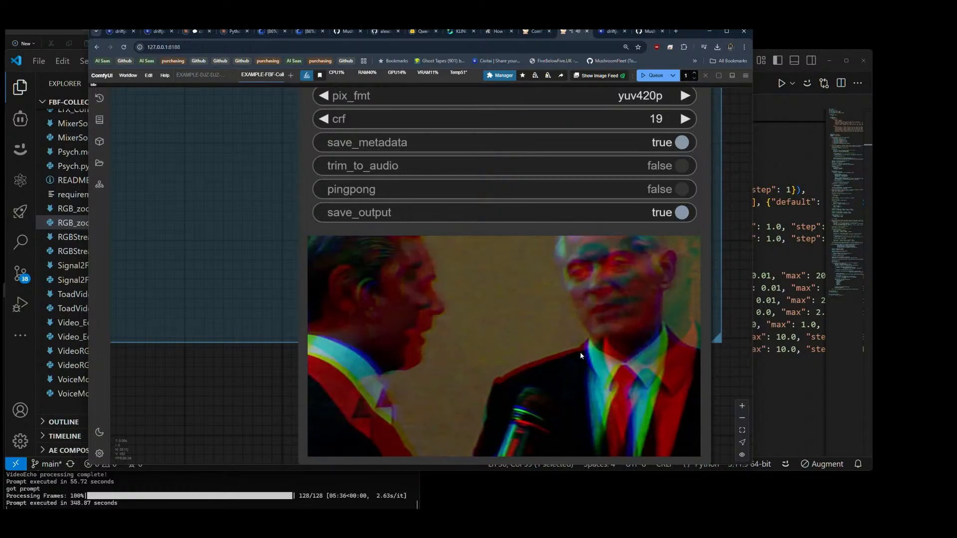
pyautogui.scroll(-9, 580, 354)
# Step: Queue the workflow with the current RGB zoom settings and check the new video in the Video Combine node
pyautogui.moveTo(299, 379); pyautogui.dragTo(363, 383)
pyautogui.click(653, 75)
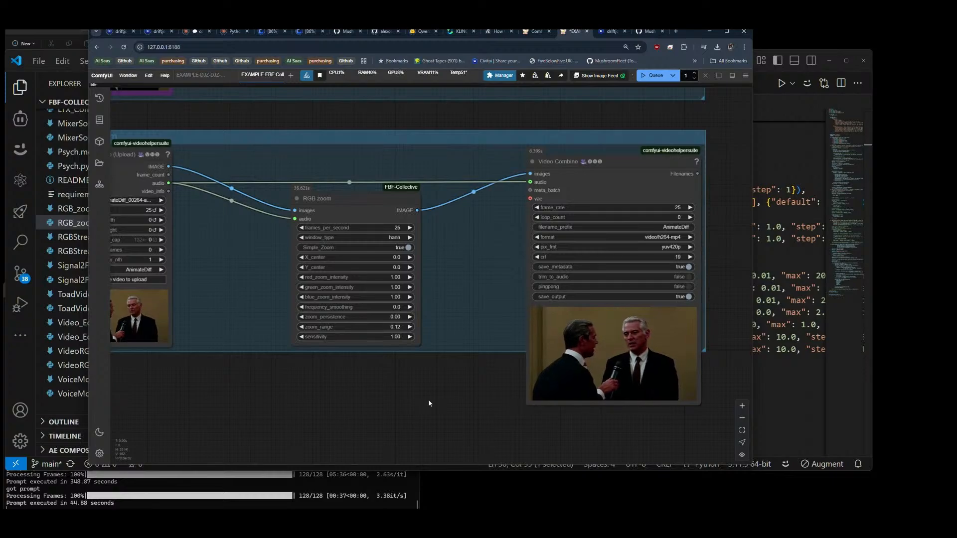
pyautogui.scroll(8, 644, 375)
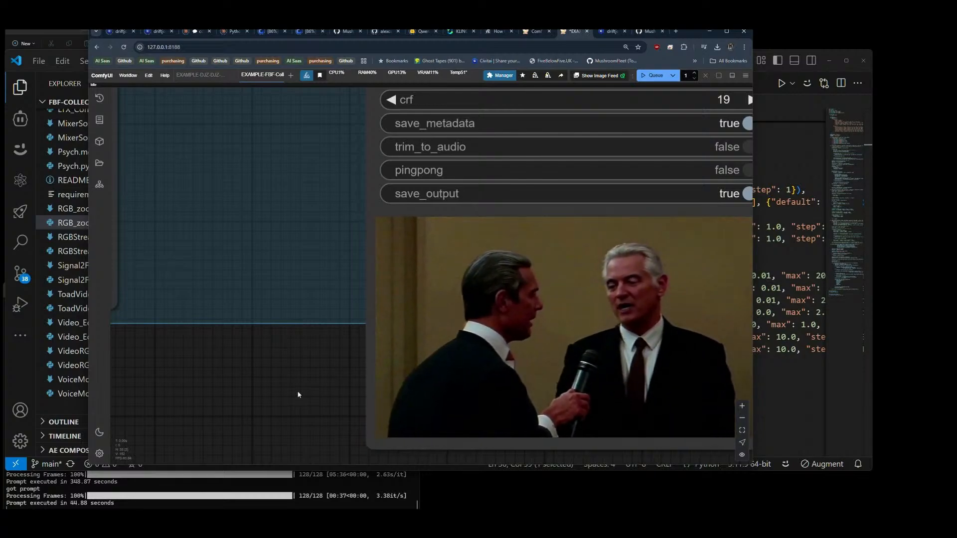
pyautogui.scroll(-5, 321, 387)
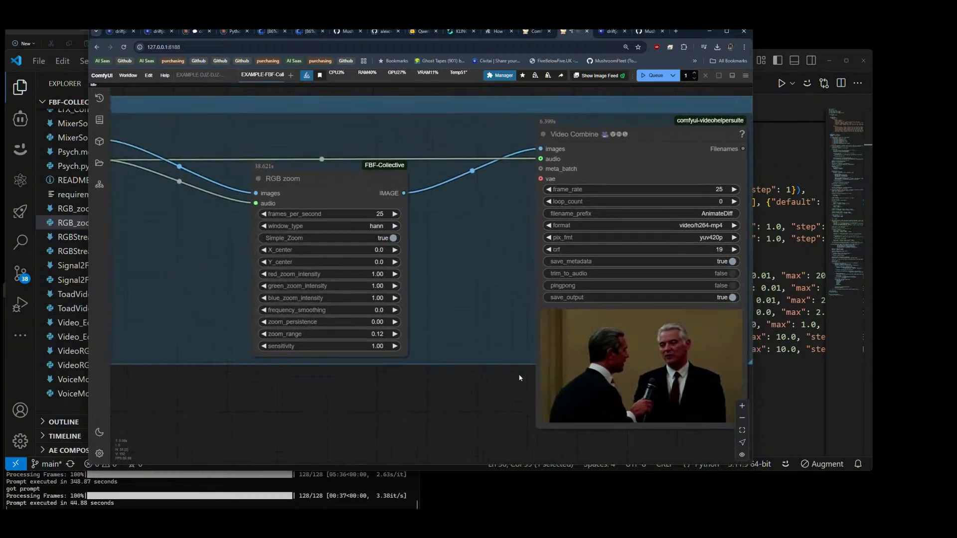
# Step: In Fast Groups Bypasser, disable the RGB Zoom group and re-enable the Frame Duplicator group
pyautogui.scroll(-5, 488, 384)
pyautogui.scroll(-7, 427, 392)
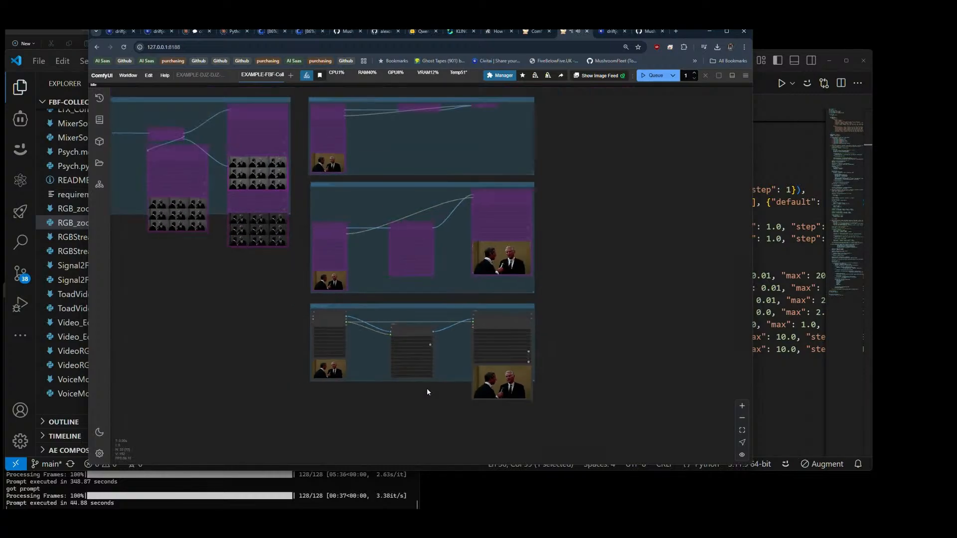
pyautogui.moveTo(156, 323); pyautogui.dragTo(494, 423)
pyautogui.moveTo(275, 219); pyautogui.dragTo(256, 278)
pyautogui.scroll(-3, 199, 312)
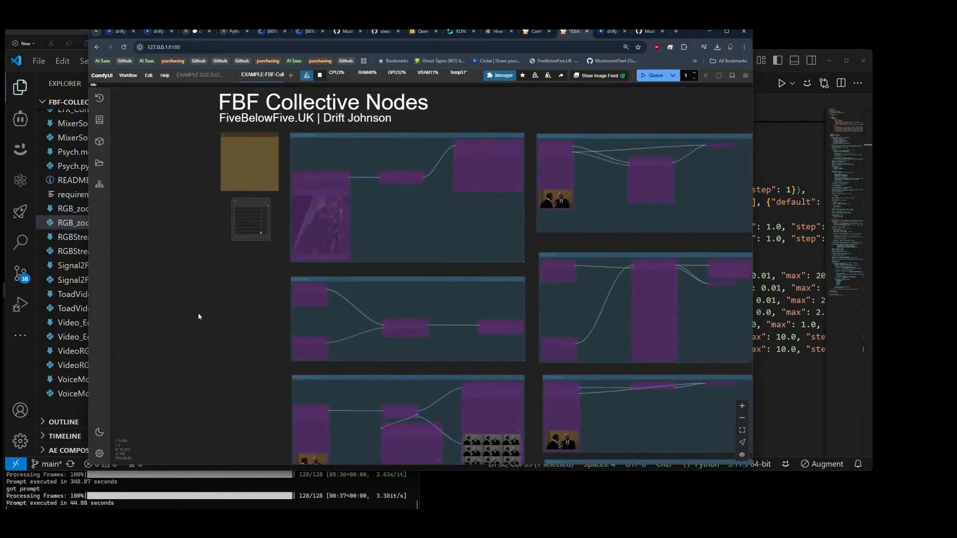
pyautogui.scroll(8, 211, 192)
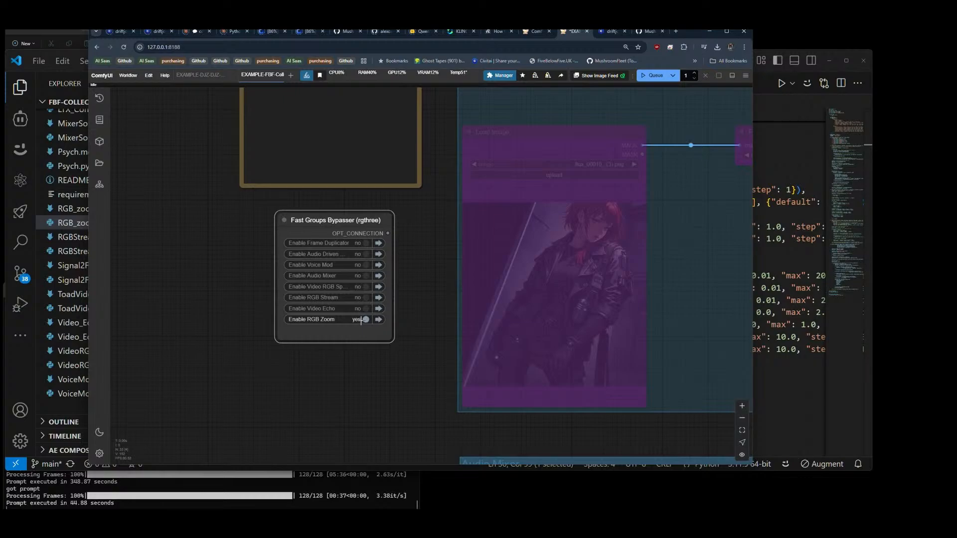
pyautogui.click(362, 320)
pyautogui.click(367, 242)
pyautogui.scroll(-5, 214, 222)
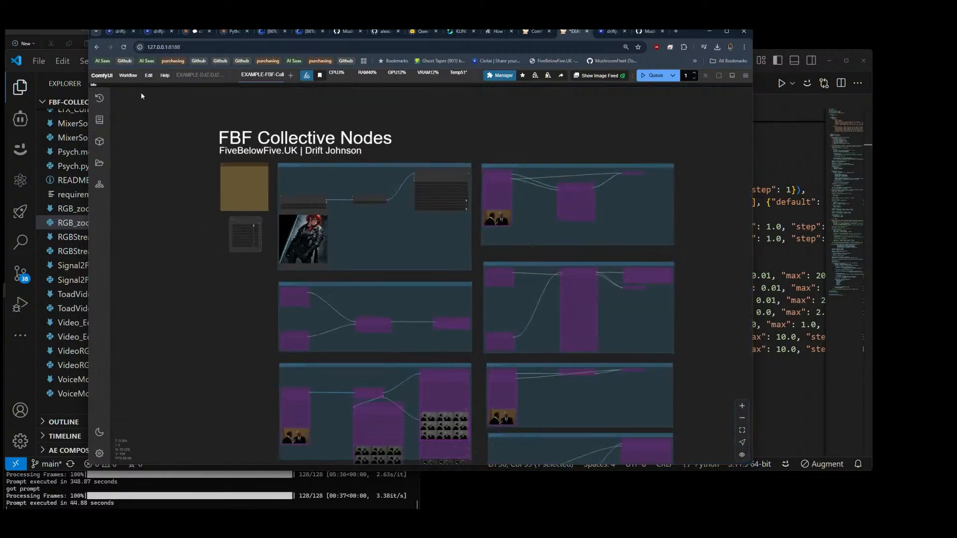
# Step: Change the note's first line to EXAMPLE-FBF-Collective-Pack-Update01 and select that line for reuse as the file name
pyautogui.click(128, 76)
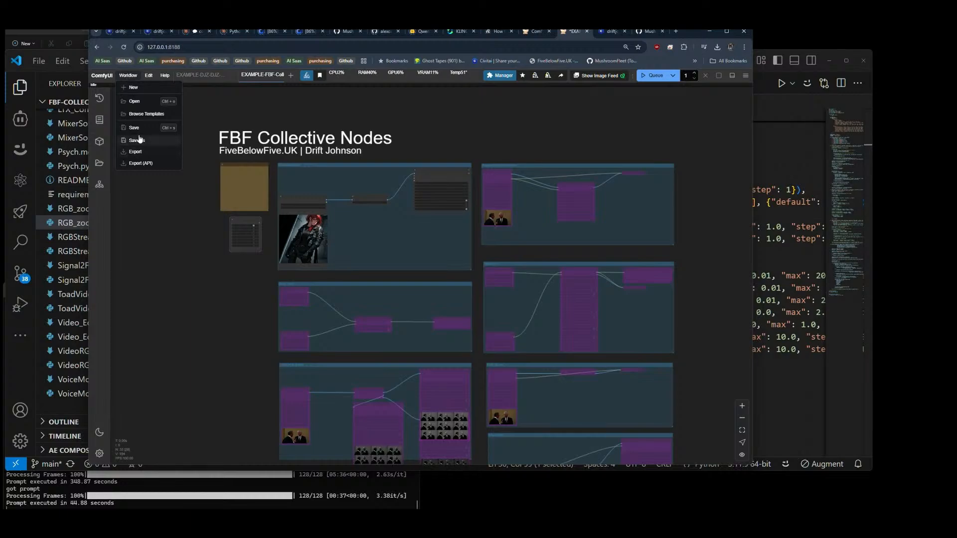
pyautogui.click(214, 159)
pyautogui.scroll(5, 206, 165)
pyautogui.scroll(10, 207, 168)
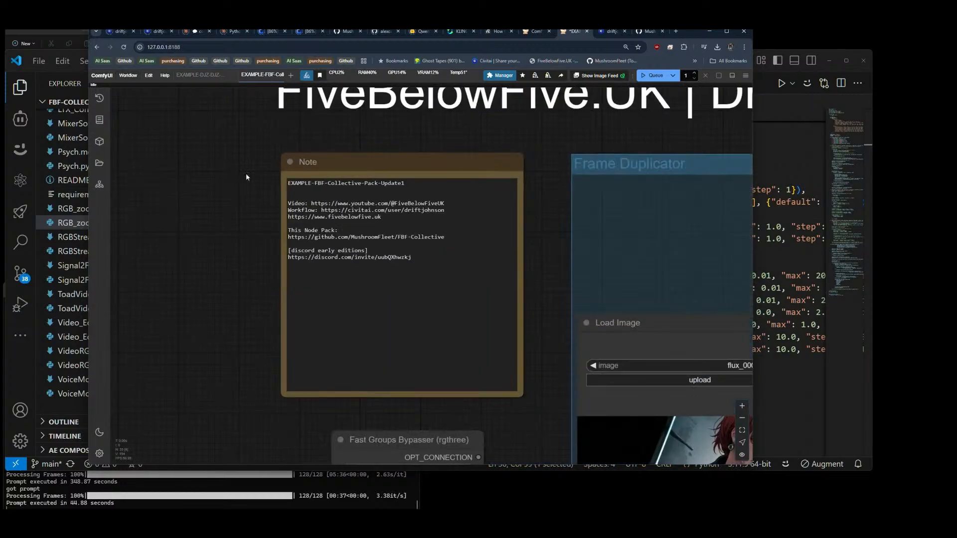
pyautogui.click(424, 182)
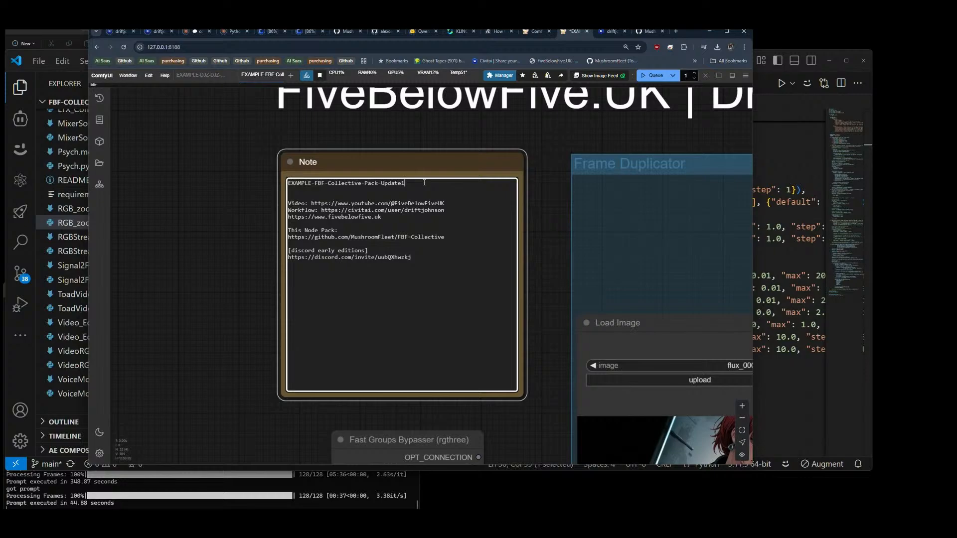
pyautogui.tripleClick(424, 183)
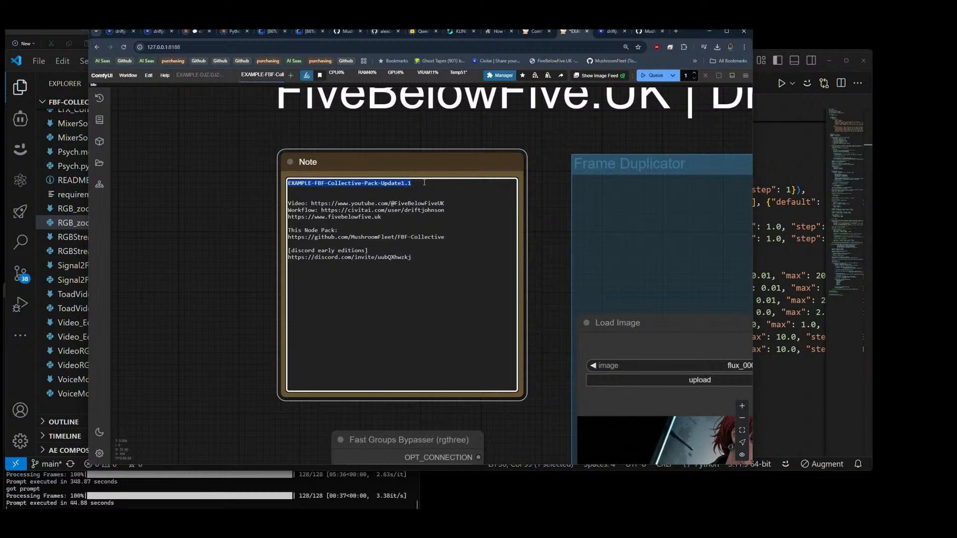
pyautogui.click(424, 183)
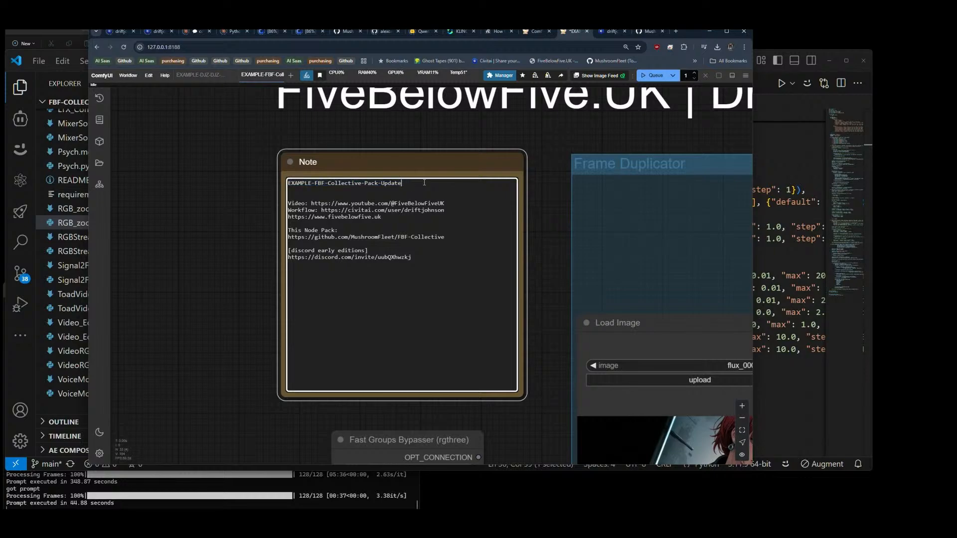
pyautogui.tripleClick(424, 182)
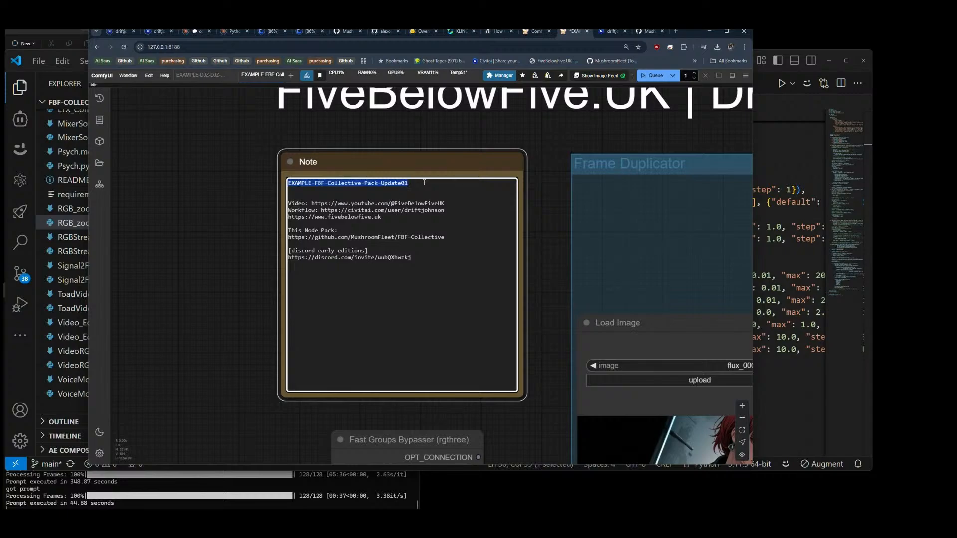
# Step: Save the workflow under the note's title, EXAMPLE-FBF-Collective-Pack-Update01, and export it as a download
pyautogui.click(127, 76)
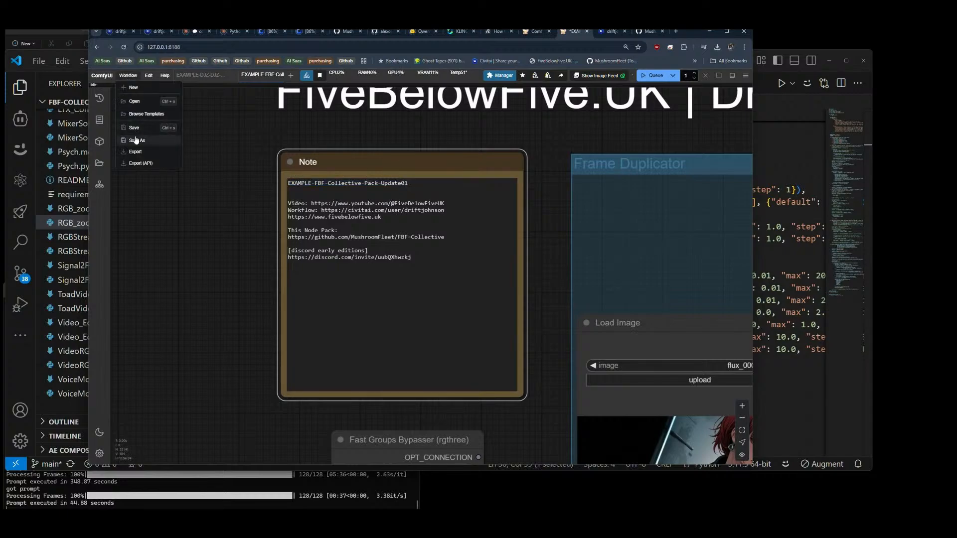
pyautogui.click(136, 140)
pyautogui.click(420, 289)
pyautogui.click(128, 75)
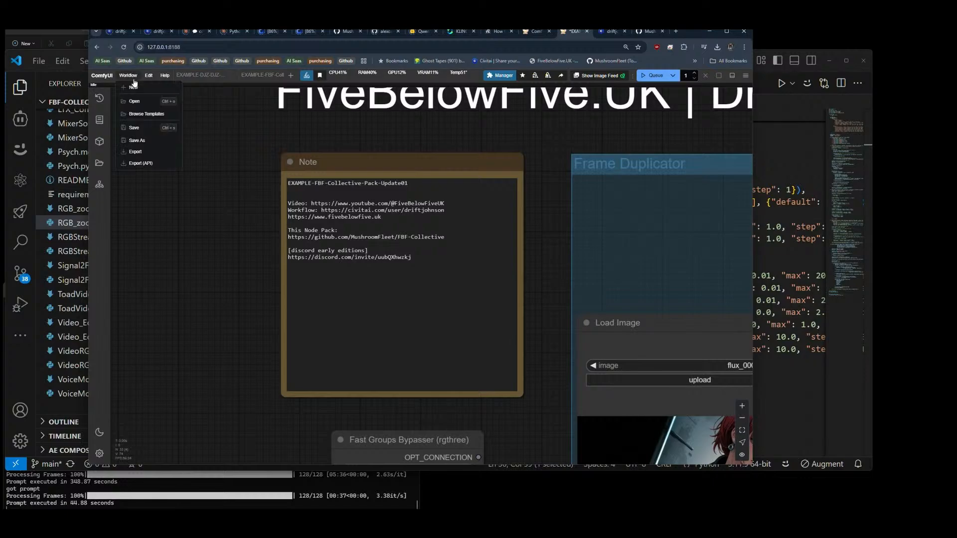
pyautogui.click(136, 140)
pyautogui.click(420, 288)
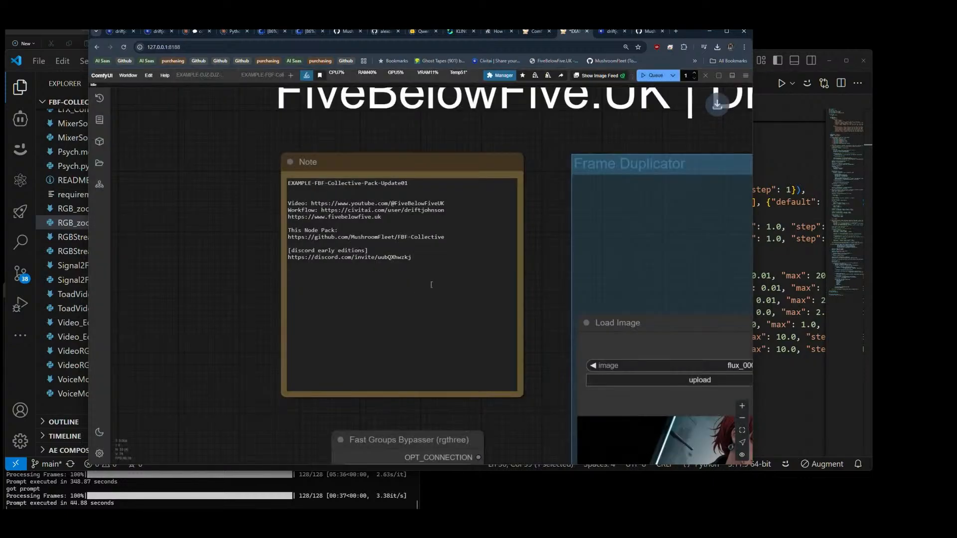
# Step: Switch to the FBF-Collective repository on GitHub and start a file upload to the main branch
pyautogui.scroll(-10, 192, 200)
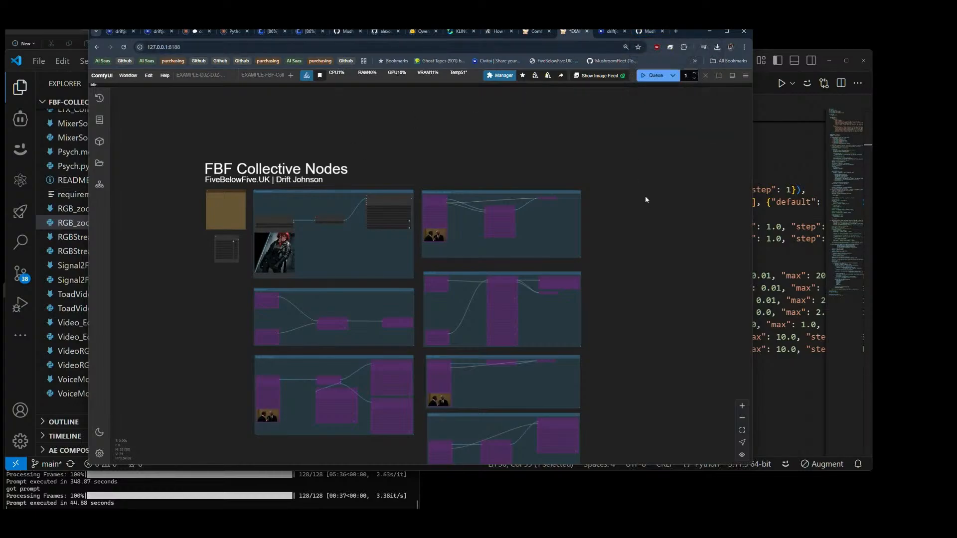
pyautogui.click(655, 32)
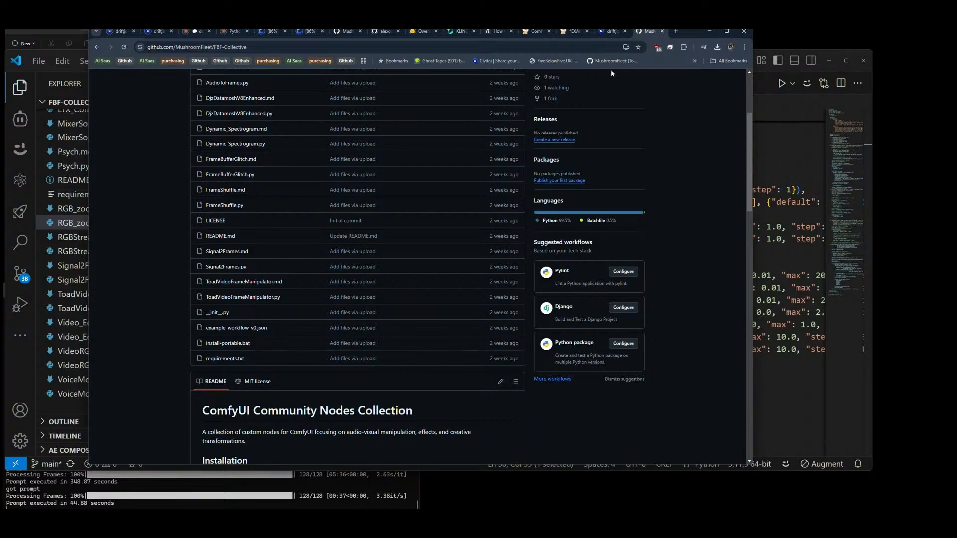
pyautogui.scroll(3, 456, 301)
pyautogui.click(460, 146)
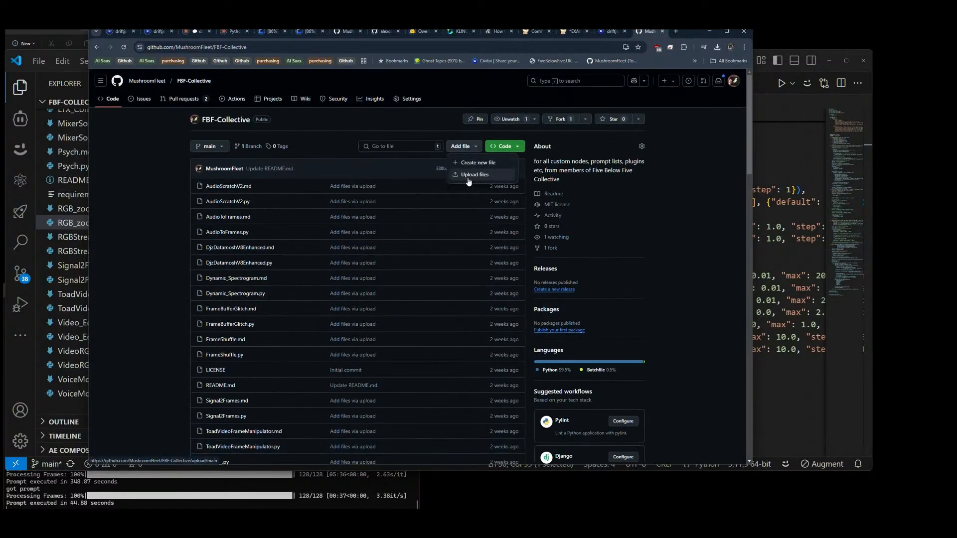
pyautogui.click(470, 176)
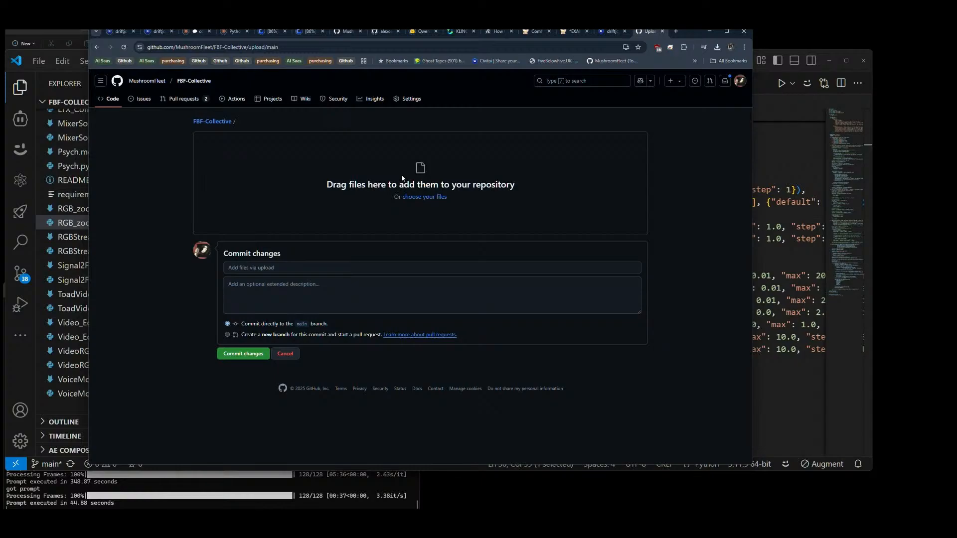
pyautogui.click(424, 196)
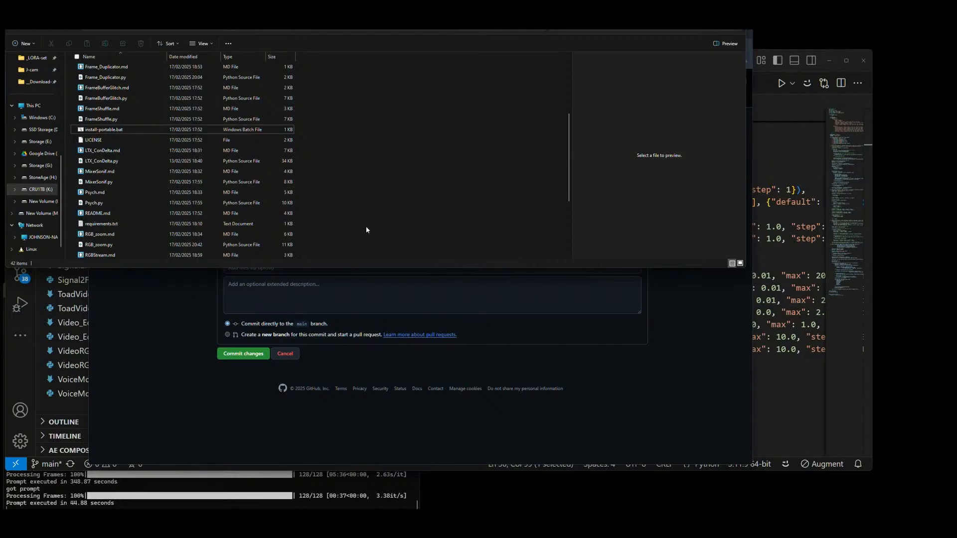
# Step: Sort the local FBF-Collective folder by modification date, newest first
pyautogui.scroll(4, 366, 226)
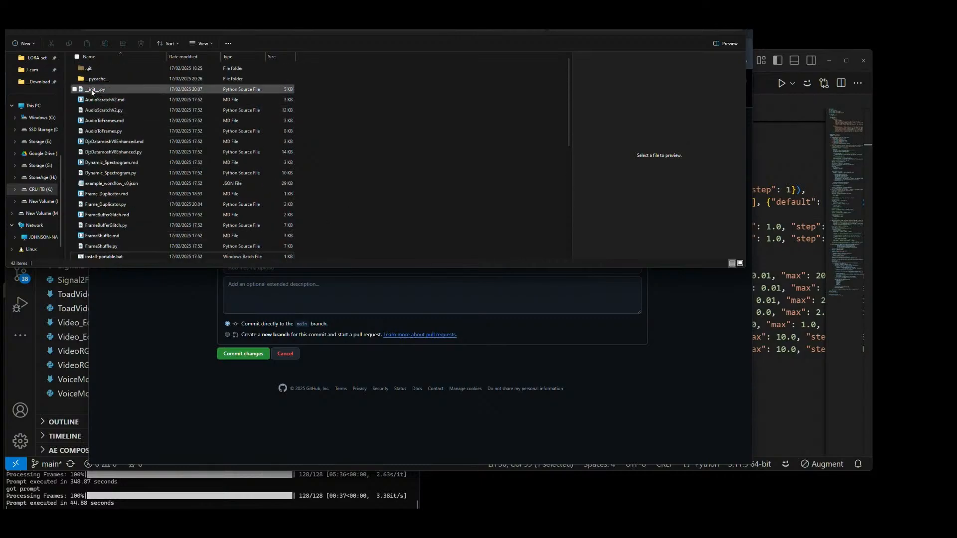
pyautogui.click(92, 92)
pyautogui.scroll(-8, 97, 199)
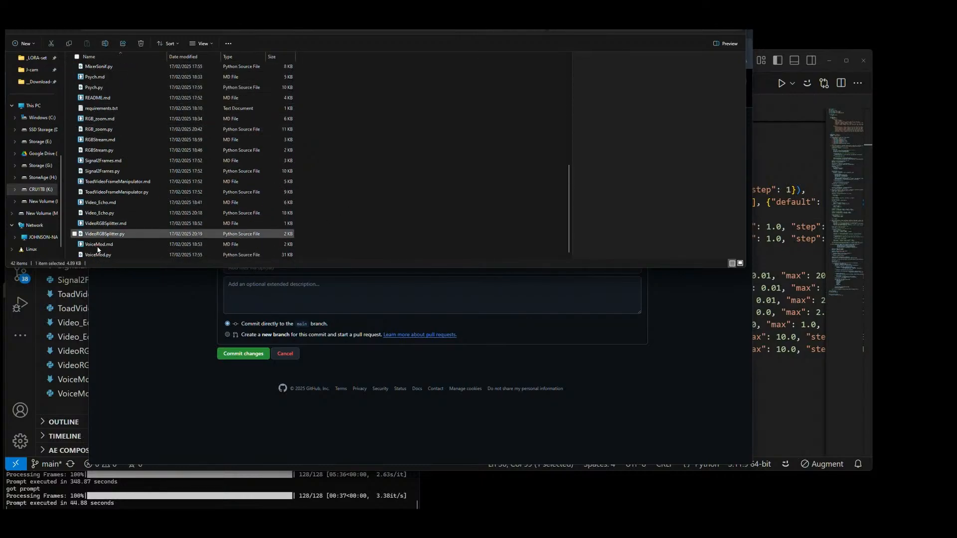
pyautogui.click(183, 57)
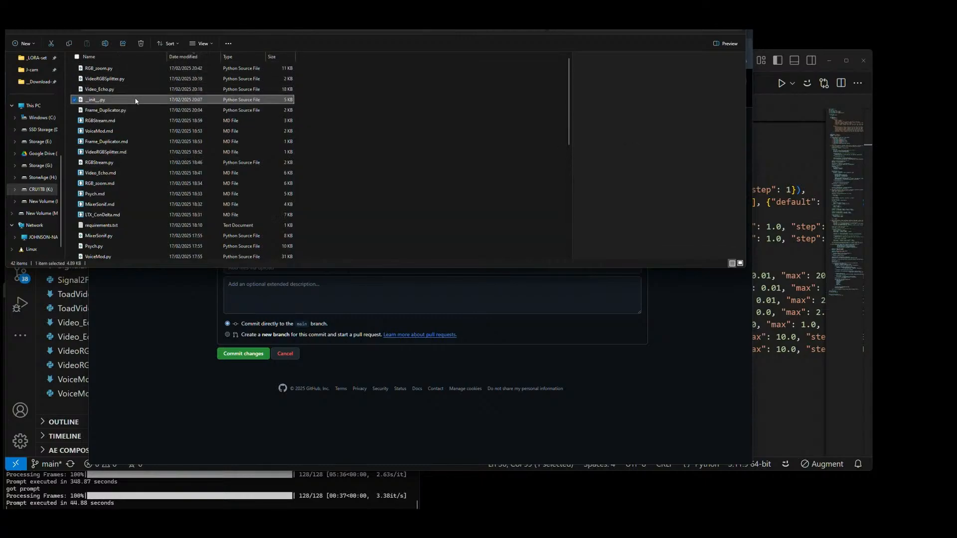
# Step: Select the recently modified files, from RGB_zoom.py through requirements.txt
pyautogui.click(109, 68)
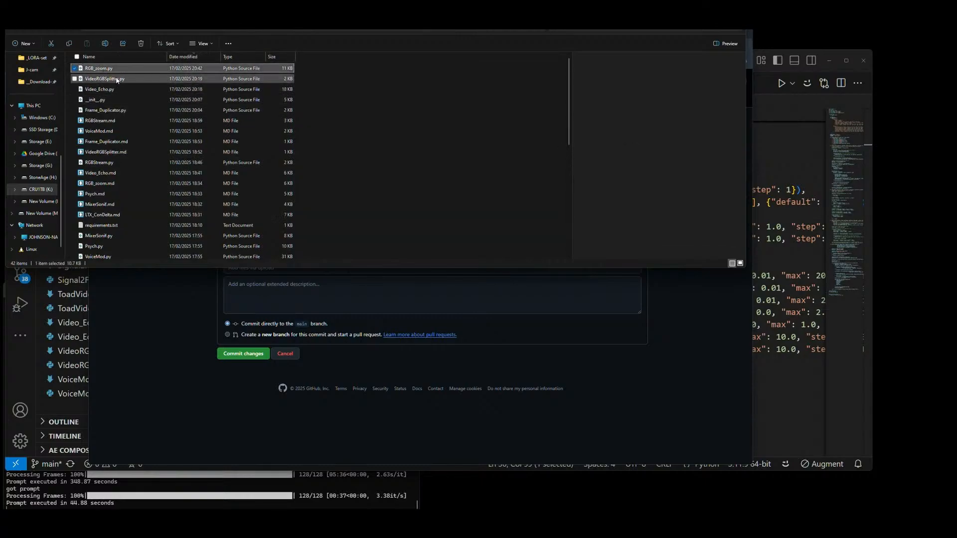
pyautogui.scroll(-3, 139, 121)
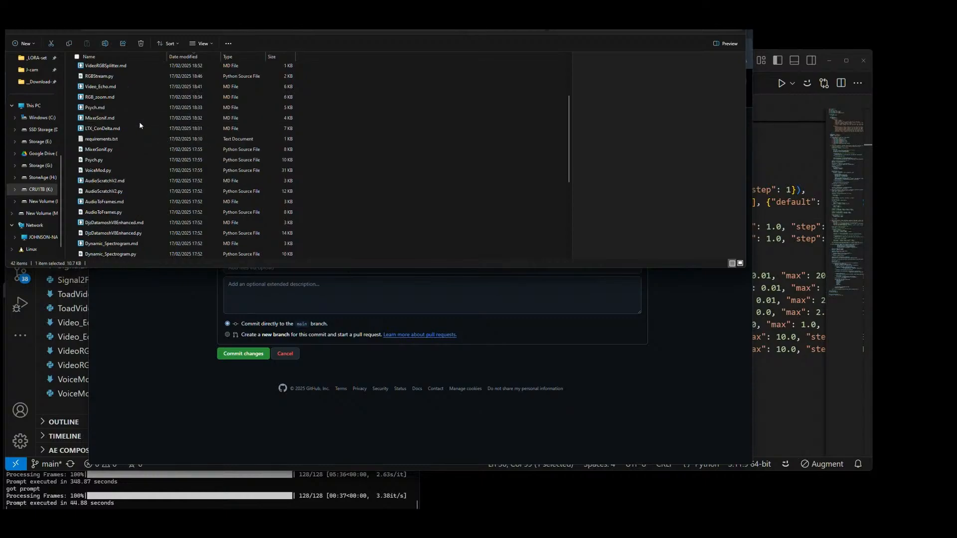
pyautogui.scroll(-5, 140, 123)
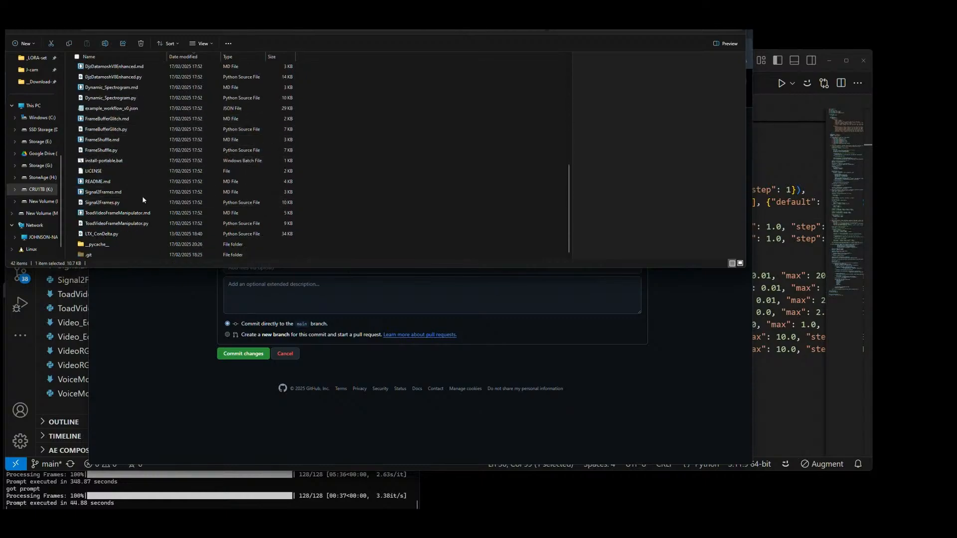
pyautogui.scroll(8, 142, 200)
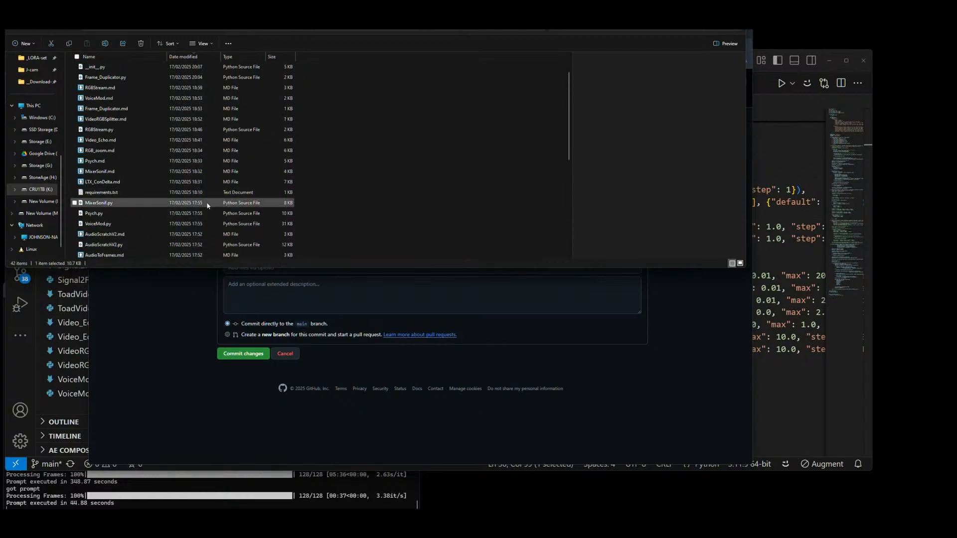
pyautogui.click(108, 194)
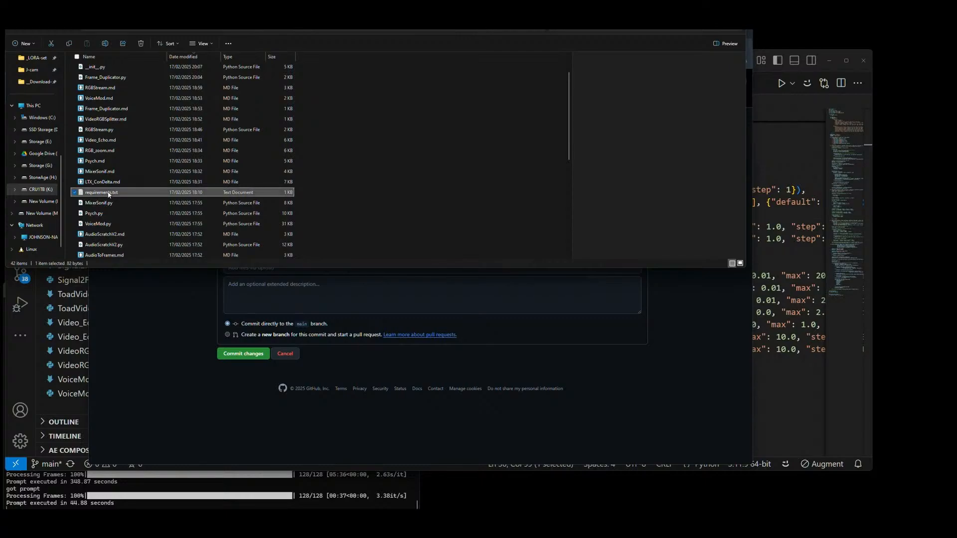
pyautogui.scroll(1, 109, 195)
pyautogui.keyDown('shift'); pyautogui.click(110, 68); pyautogui.keyUp('shift')
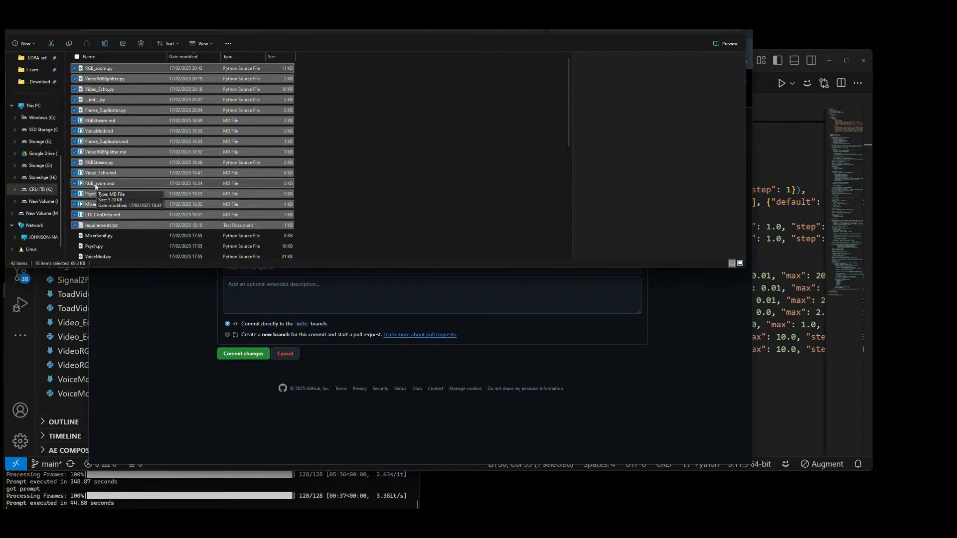
# Step: Add the selected files to the GitHub upload and commit them directly to the main branch
pyautogui.moveTo(96, 187); pyautogui.dragTo(413, 181)
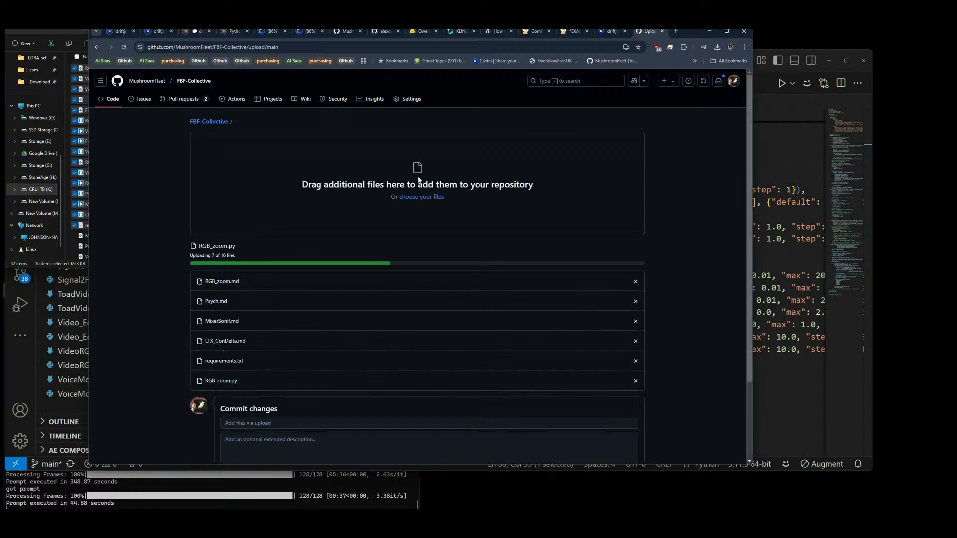
pyautogui.scroll(-3, 418, 178)
pyautogui.hotkey('alt', 'Tab')
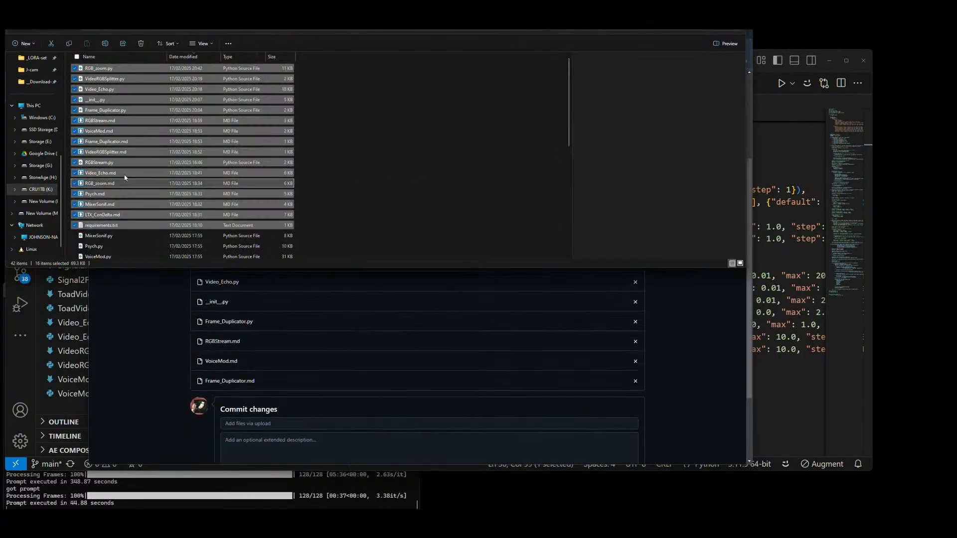
pyautogui.hotkey('alt', 'Tab')
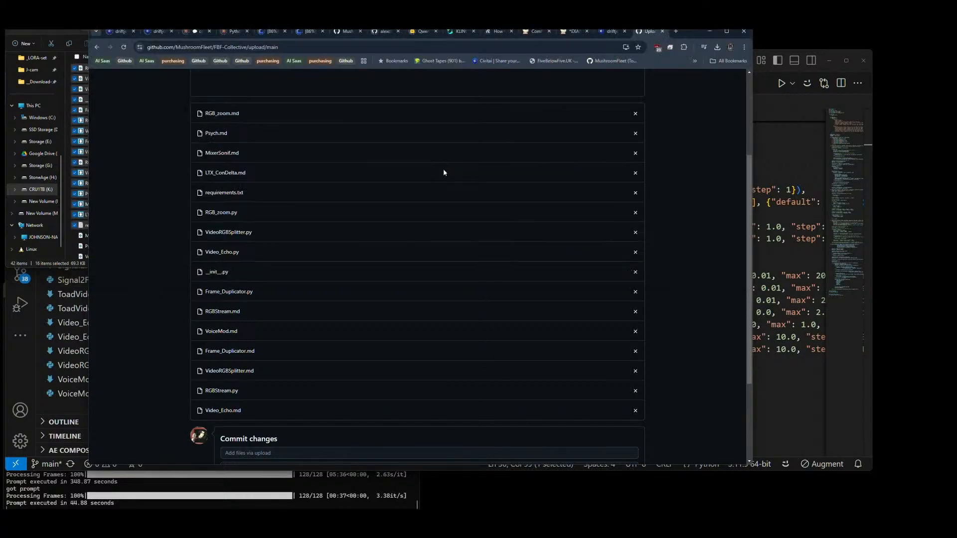
pyautogui.scroll(-3, 627, 197)
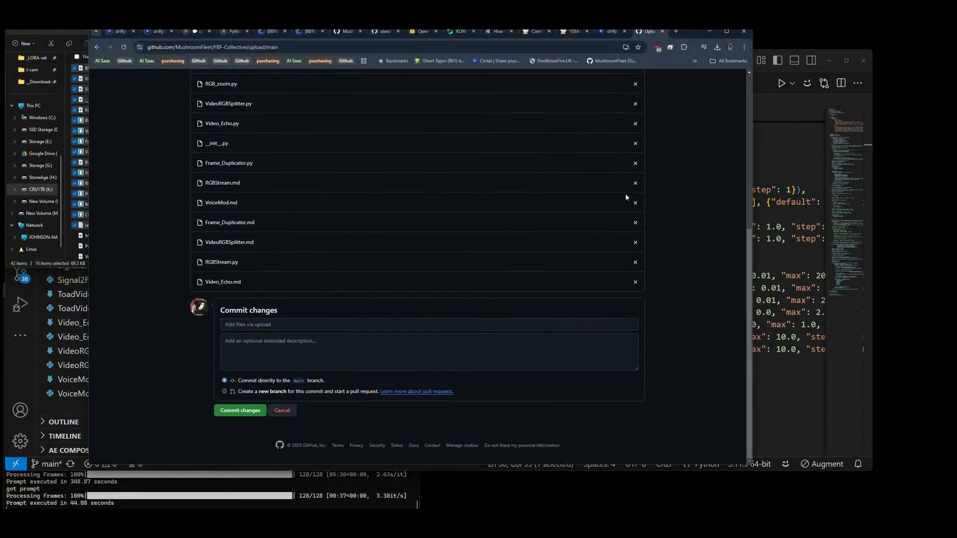
pyautogui.click(237, 411)
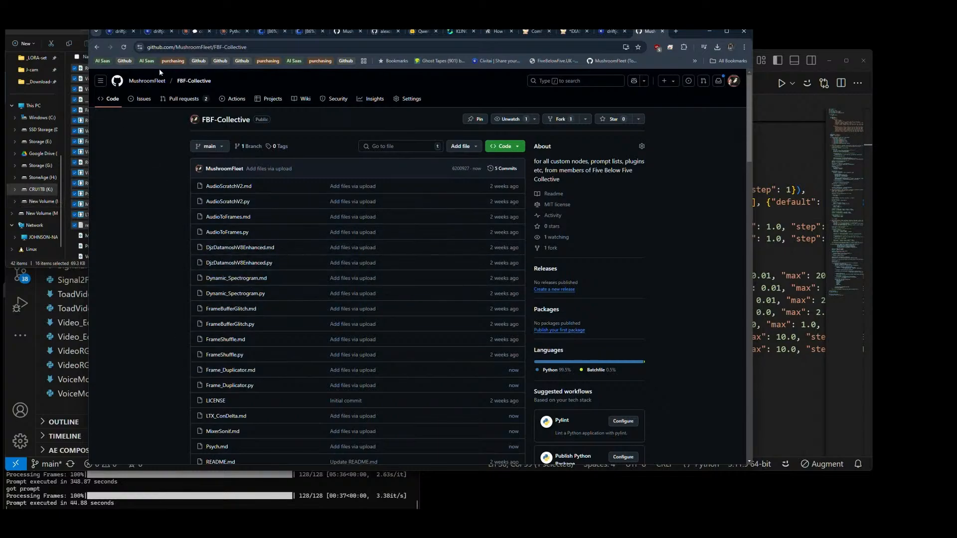
# Step: Review the repository's updated file list and check which nodes the README lists under Available Nodes
pyautogui.scroll(-3, 160, 168)
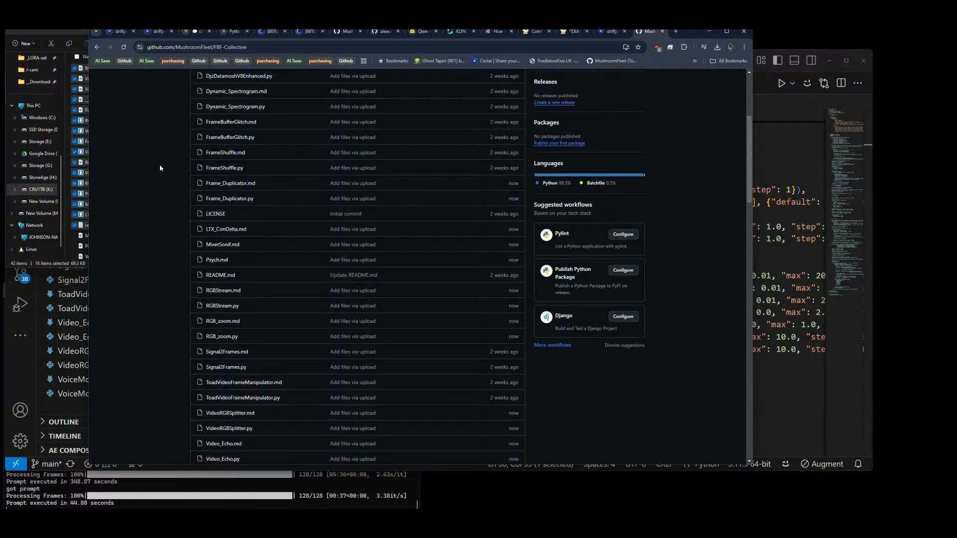
pyautogui.scroll(-2, 160, 168)
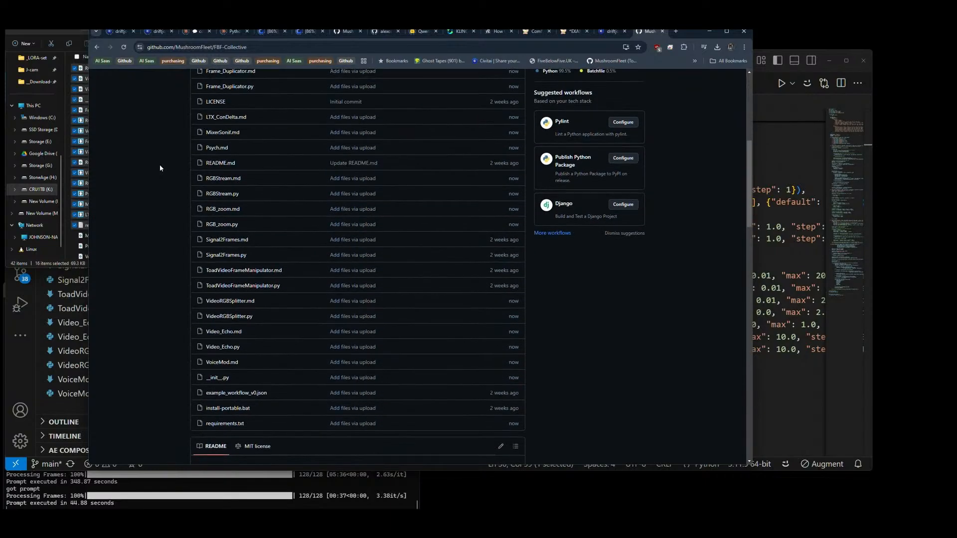
pyautogui.scroll(-5, 160, 168)
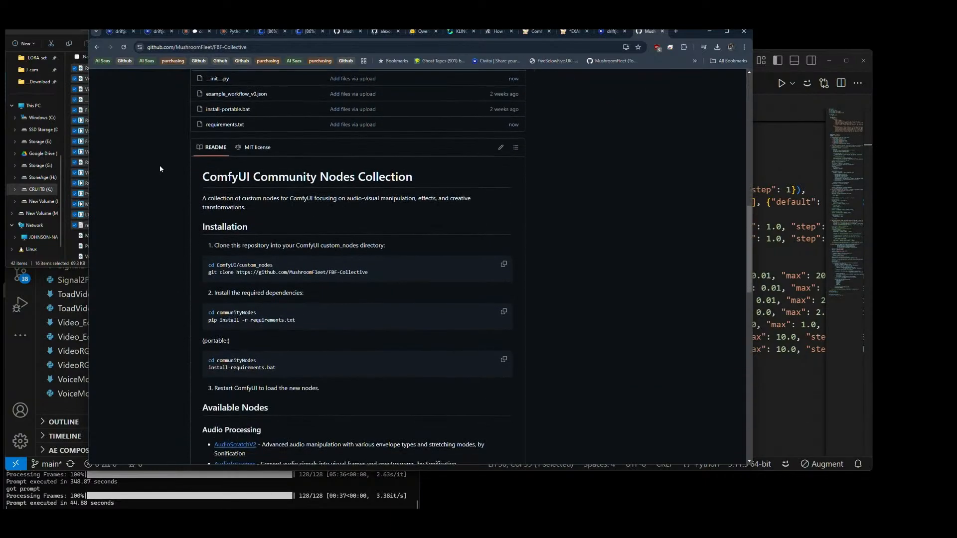
pyautogui.scroll(-4, 160, 169)
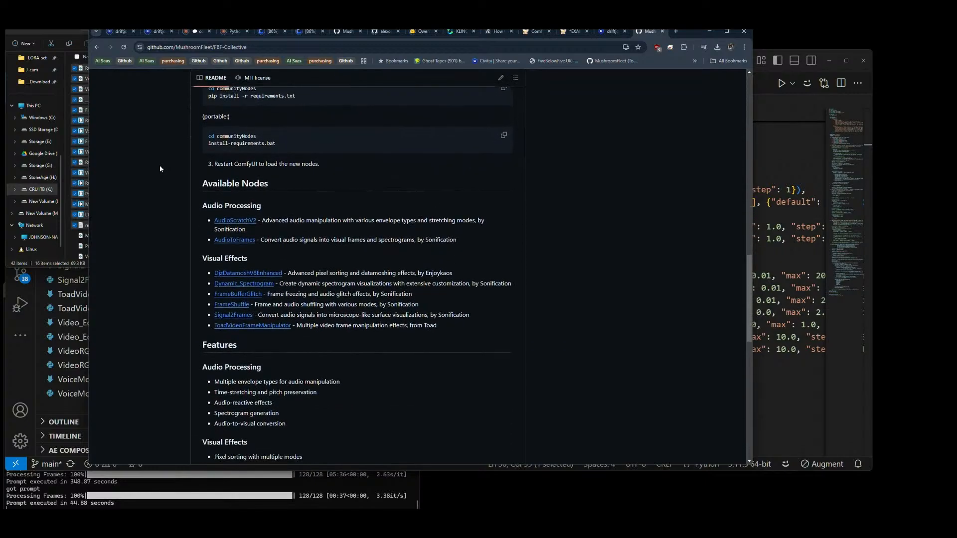
pyautogui.scroll(-1, 274, 162)
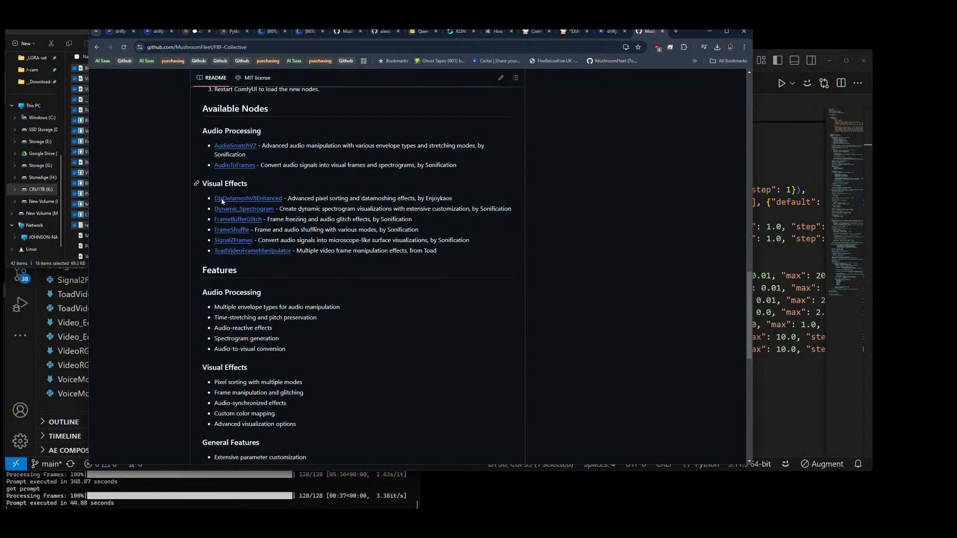
pyautogui.scroll(10, 442, 264)
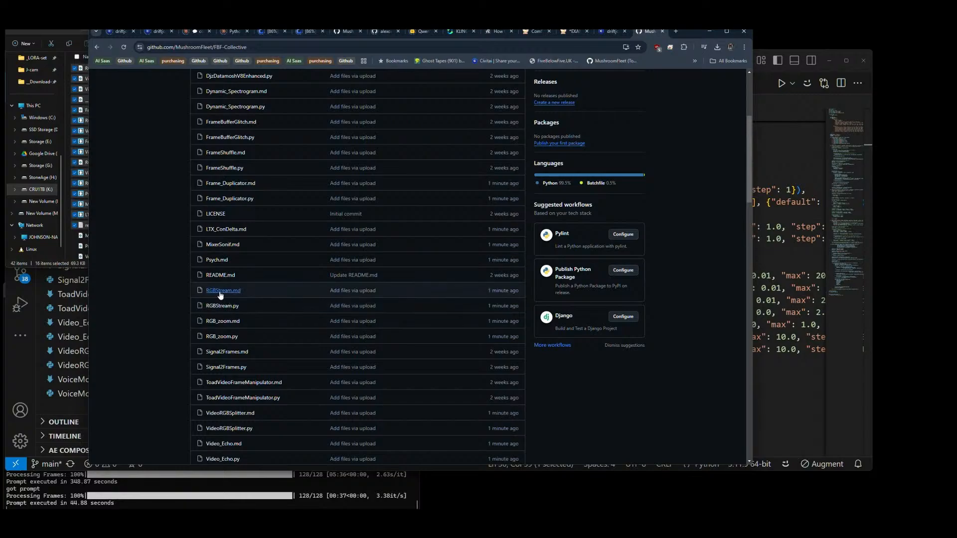
pyautogui.scroll(-2, 224, 297)
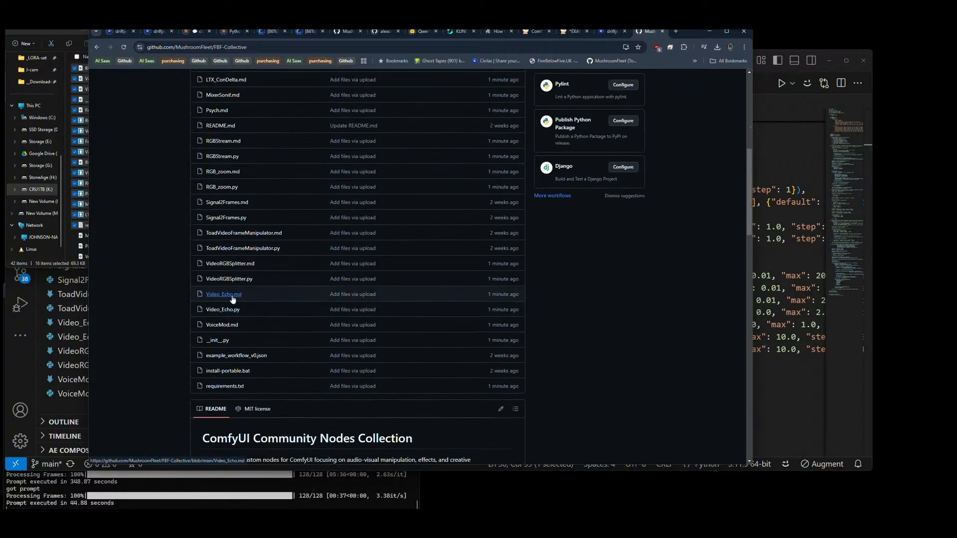
pyautogui.scroll(6, 313, 295)
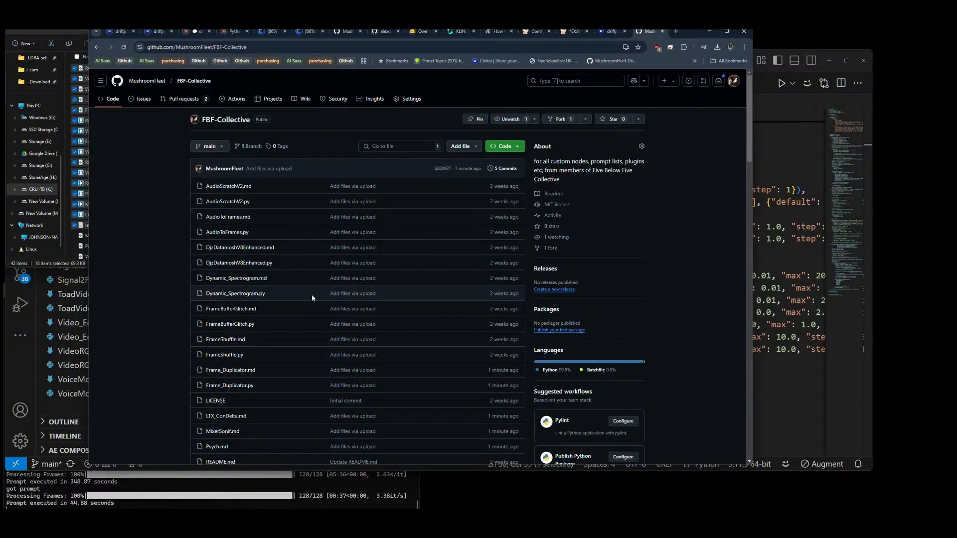
# Step: Close the repository page and refresh the model training status page on Civitai
pyautogui.click(662, 32)
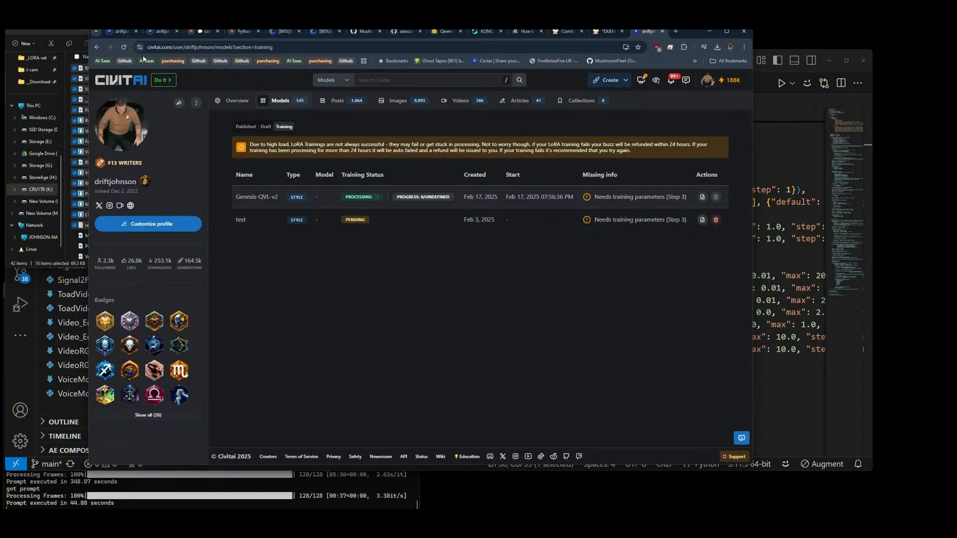
pyautogui.click(123, 47)
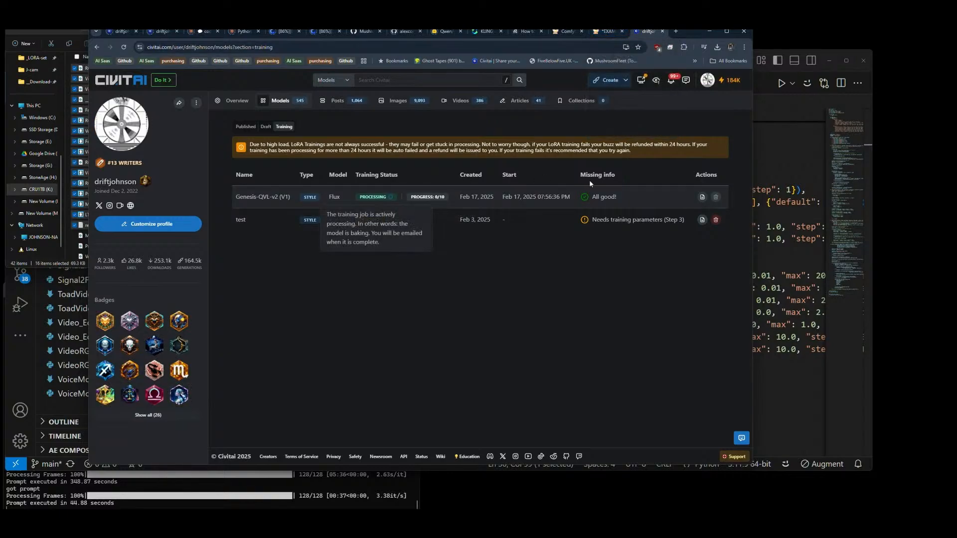
# Step: Switch to KLING AI and download the first two clips of the selected red-haired girl generation without watermark
pyautogui.click(505, 32)
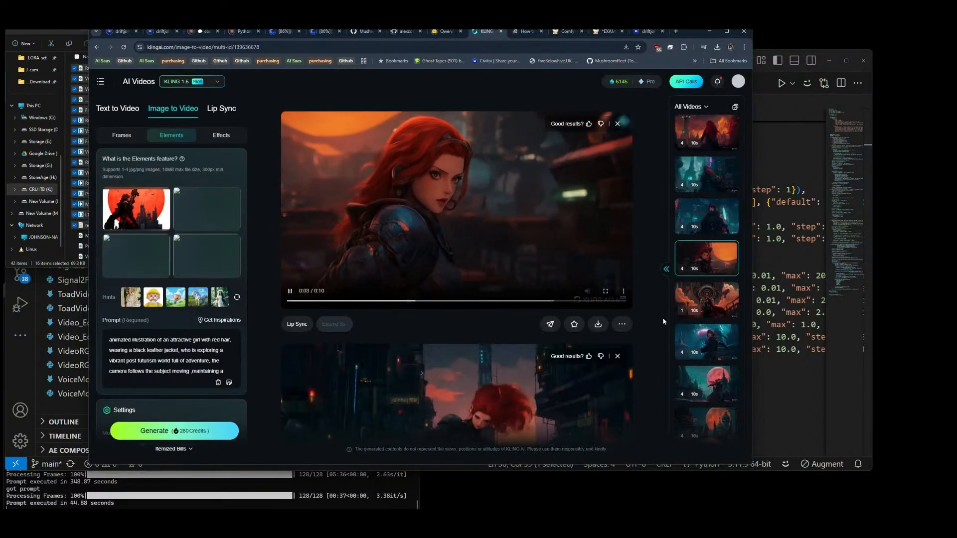
pyautogui.moveTo(598, 327)
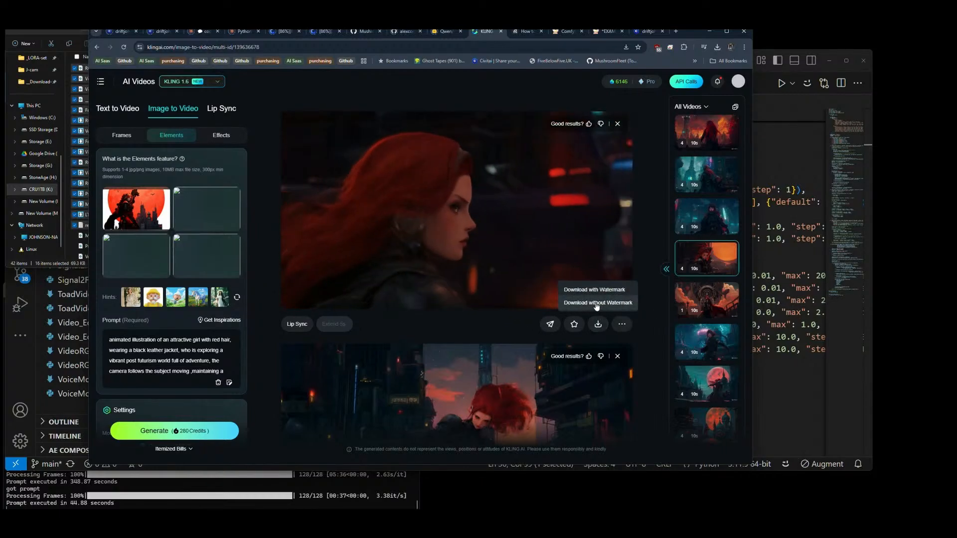
pyautogui.click(596, 303)
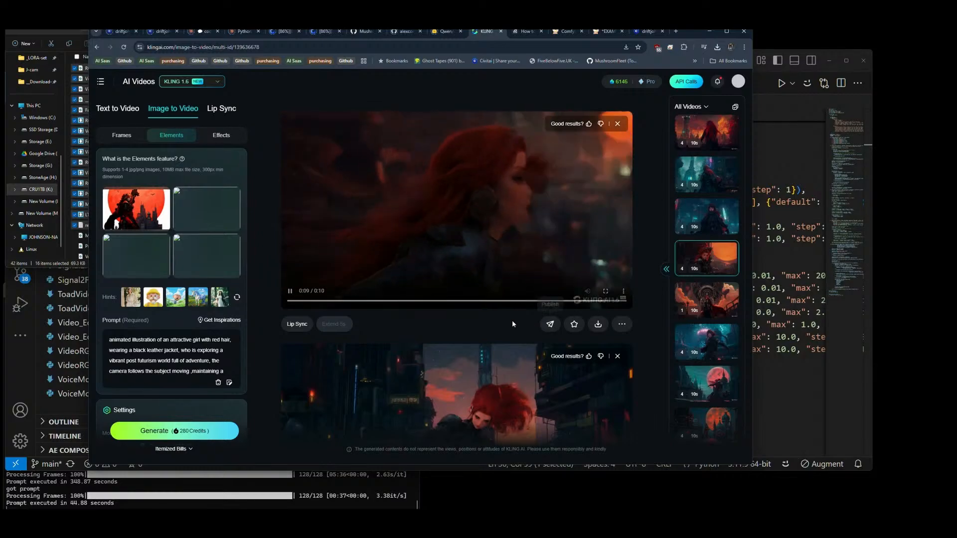
pyautogui.scroll(1, 553, 314)
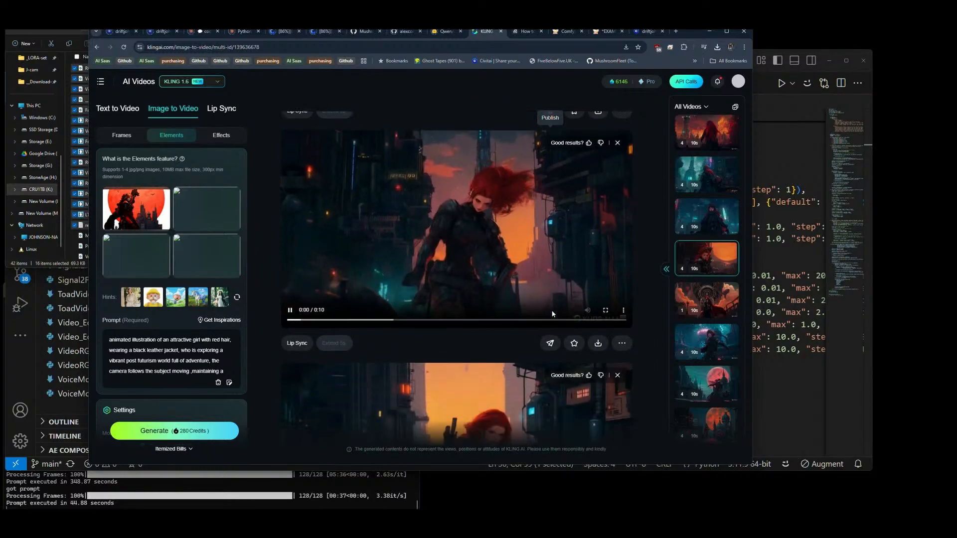
pyautogui.scroll(-1, 552, 314)
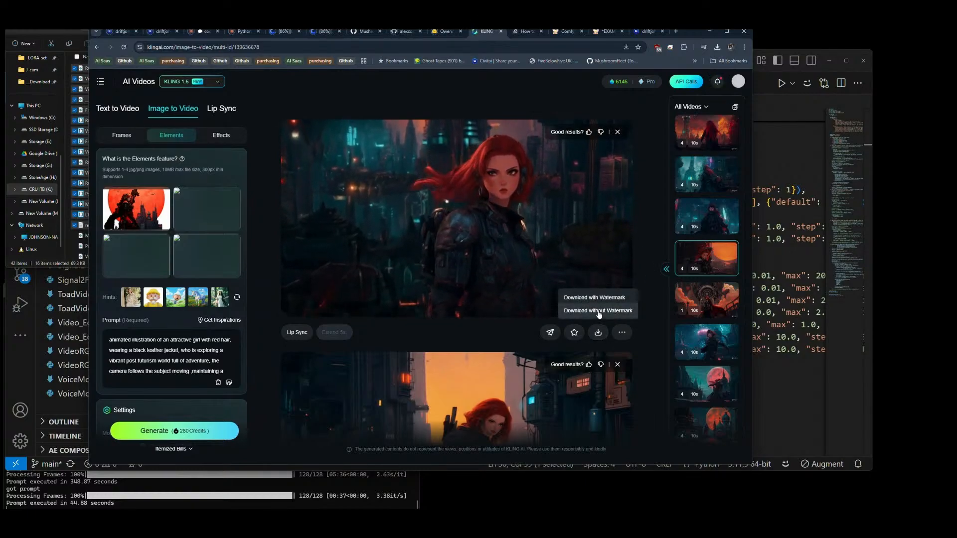
pyautogui.scroll(-3, 508, 262)
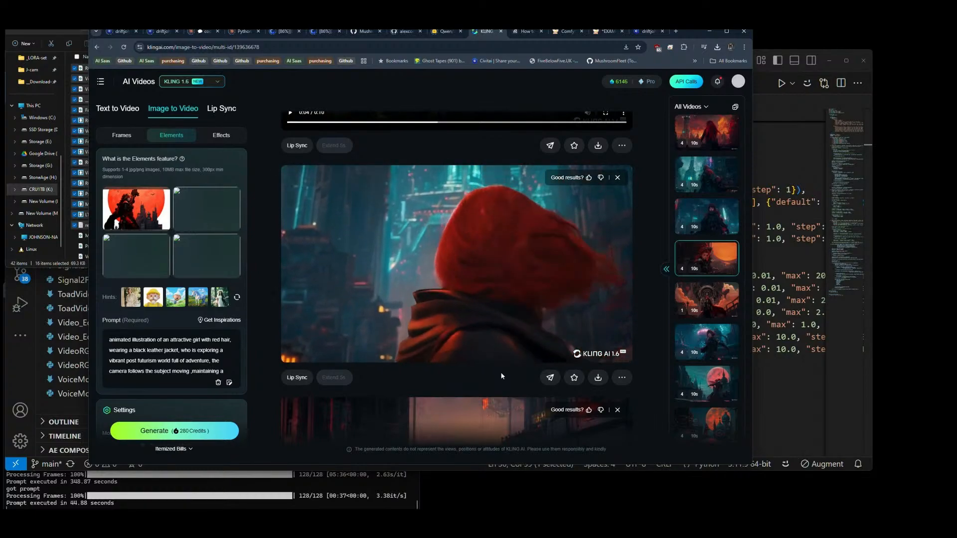
# Step: Download the third and fourth clips of the selected red-haired girl generation without watermark
pyautogui.moveTo(598, 375)
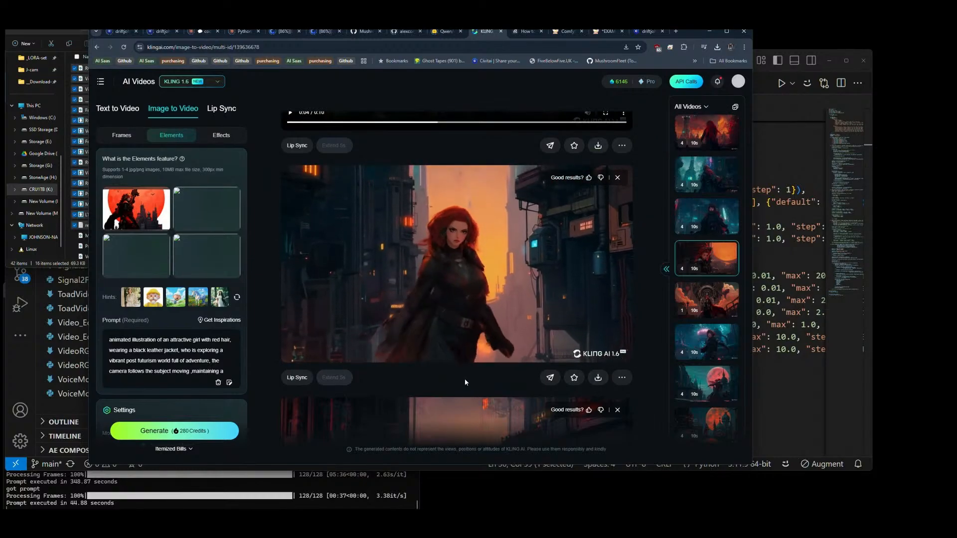
pyautogui.scroll(1, 466, 378)
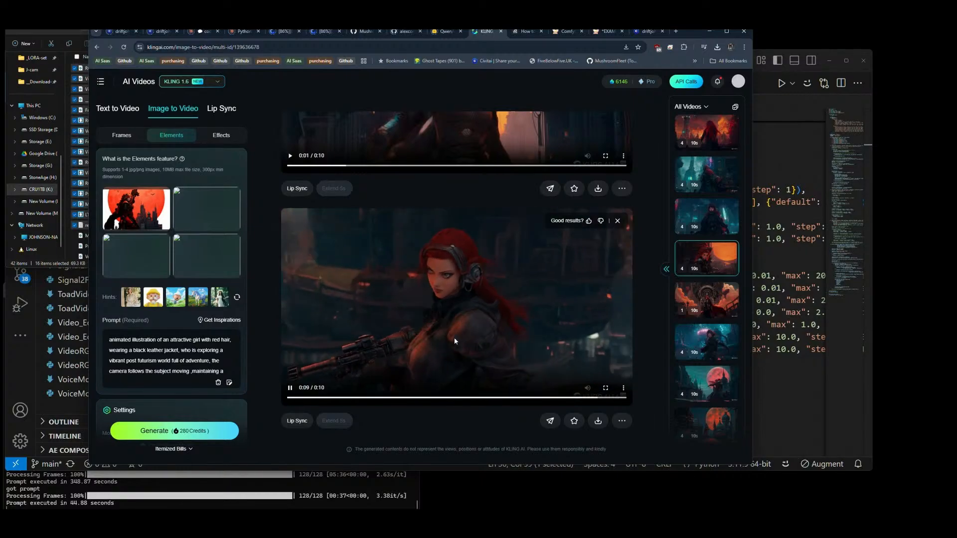
pyautogui.moveTo(598, 422)
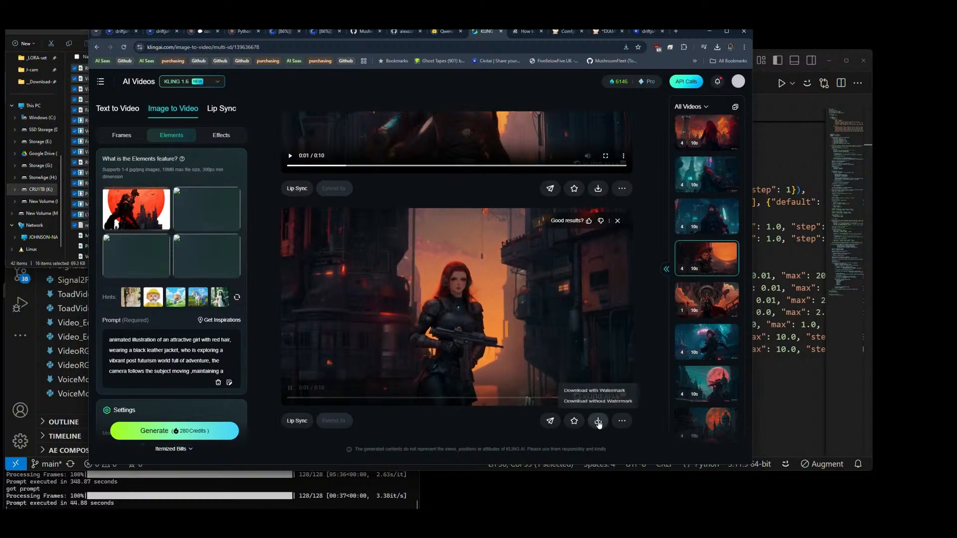
# Step: Open the third generation in the video history and download its first two clips without watermark
pyautogui.click(700, 219)
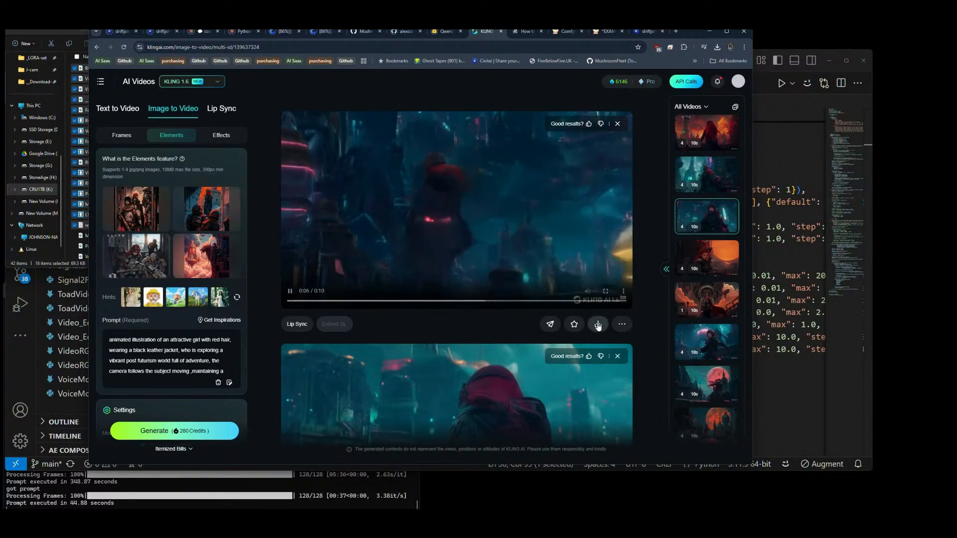
pyautogui.moveTo(598, 324)
pyautogui.click(598, 303)
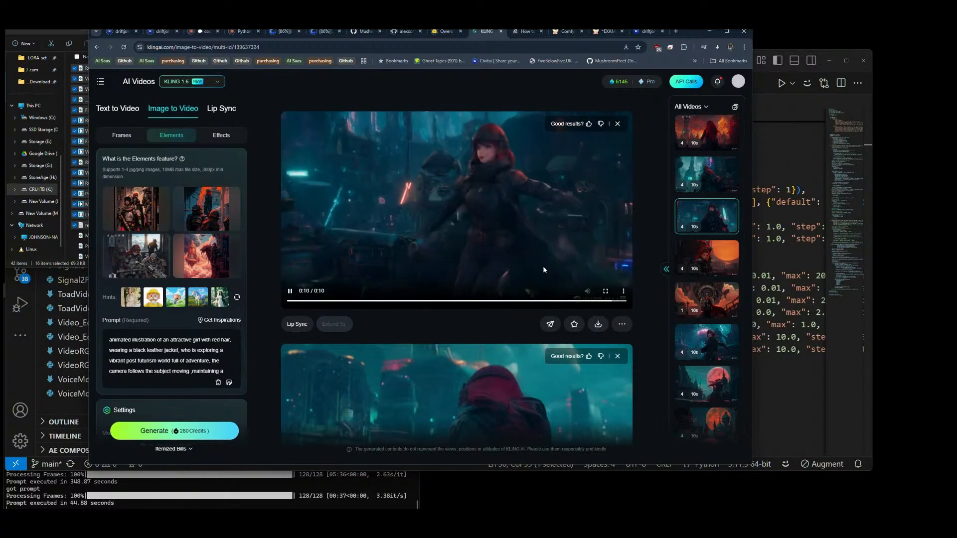
pyautogui.scroll(-2, 543, 269)
pyautogui.scroll(-1, 544, 269)
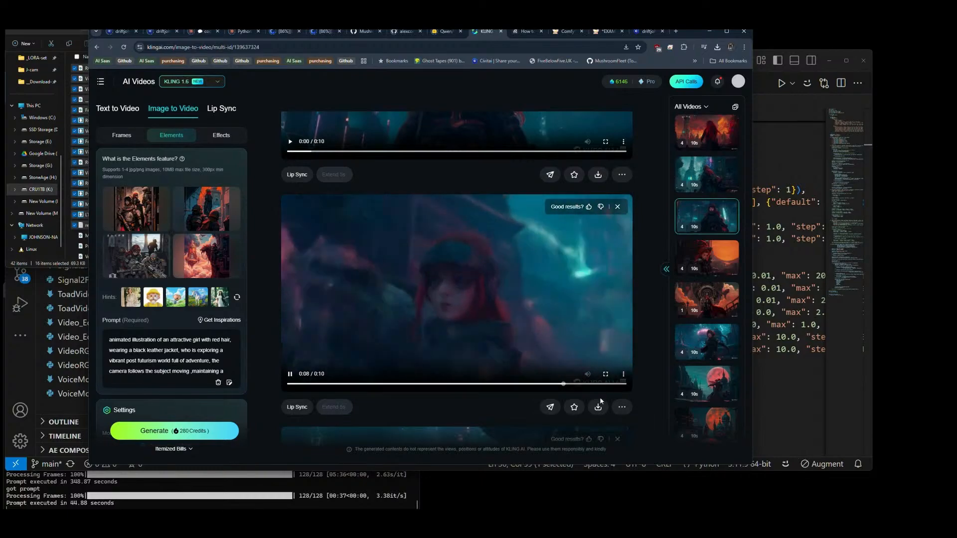
pyautogui.moveTo(598, 408)
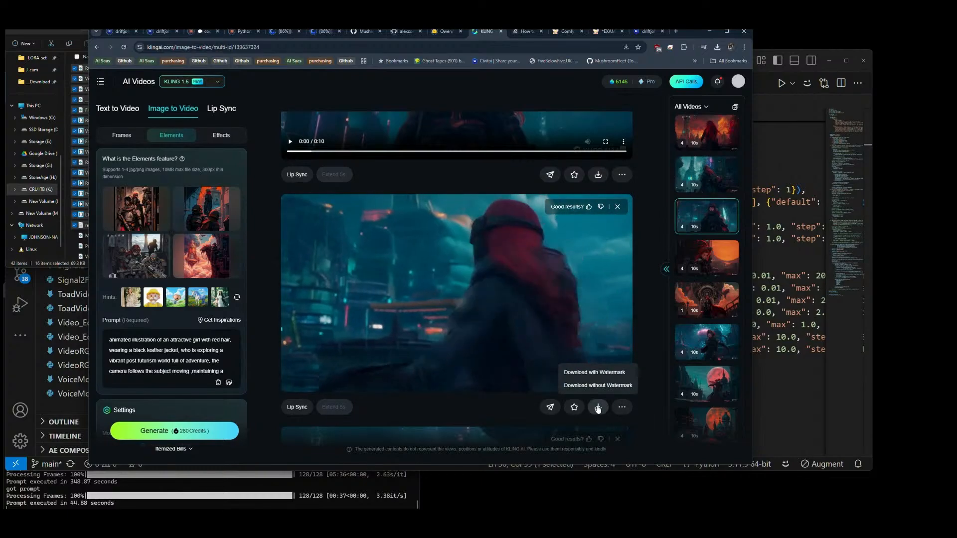
pyautogui.click(597, 390)
# Step: Review the third clip of this generation and download the last clip without watermark
pyautogui.scroll(-1, 579, 316)
pyautogui.scroll(-4, 578, 316)
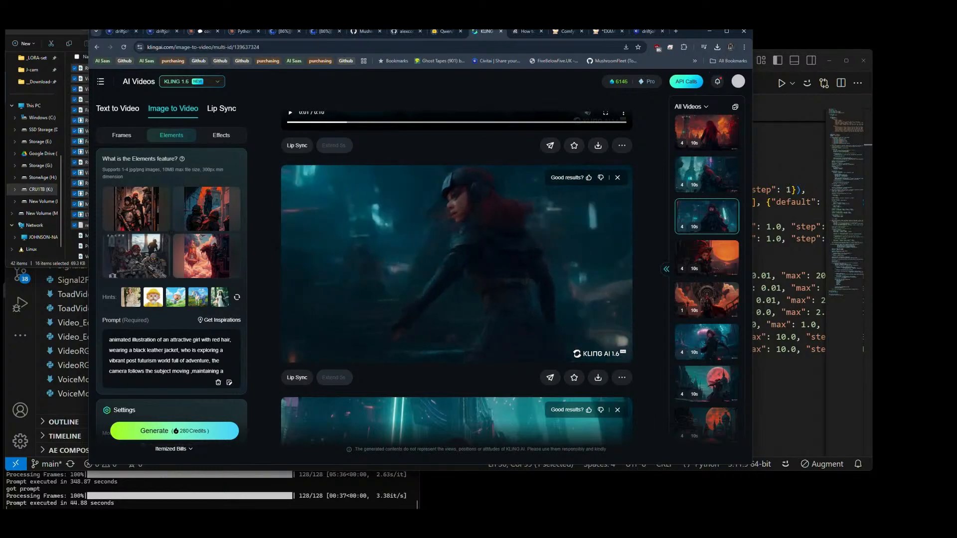
pyautogui.scroll(-4, 551, 309)
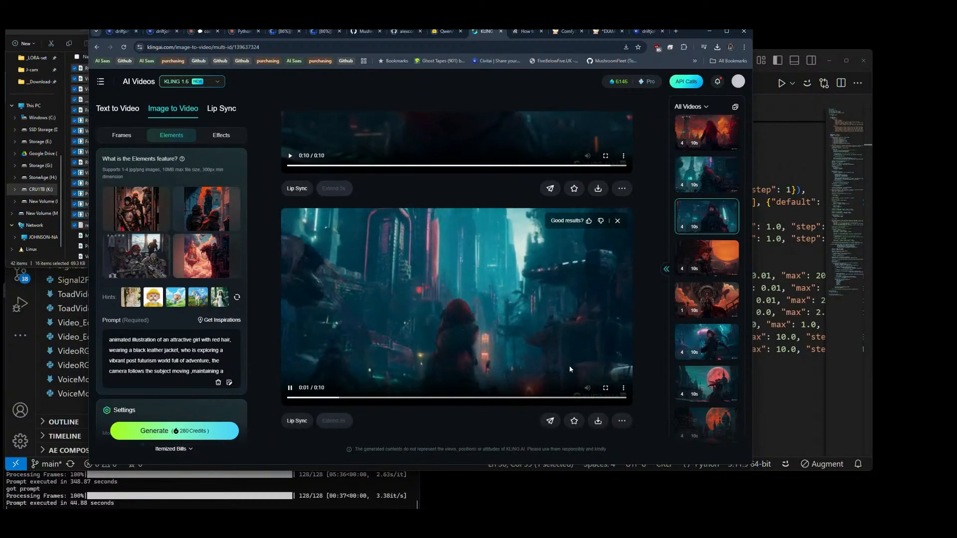
pyautogui.moveTo(598, 423)
pyautogui.click(598, 399)
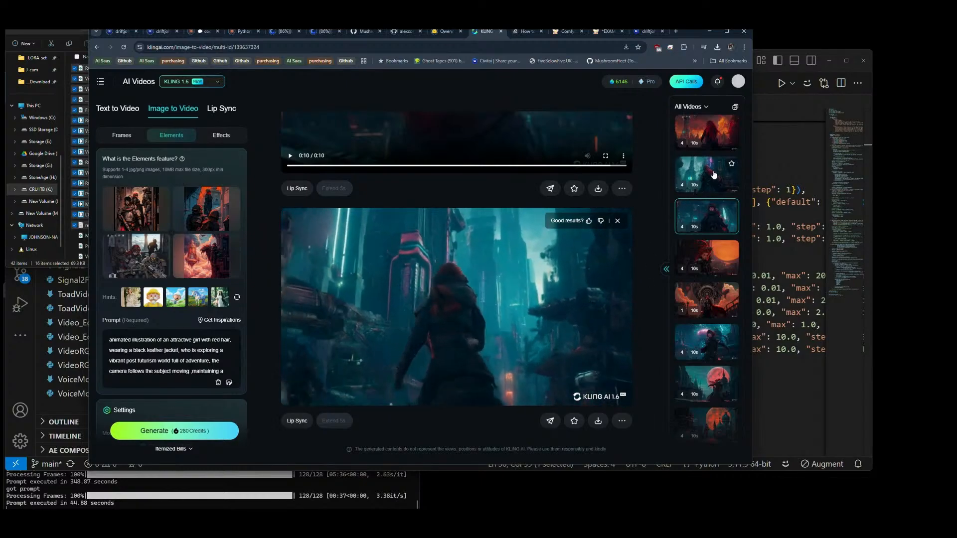
# Step: Open the second generation in the video history and download its first two clips without watermark
pyautogui.click(714, 174)
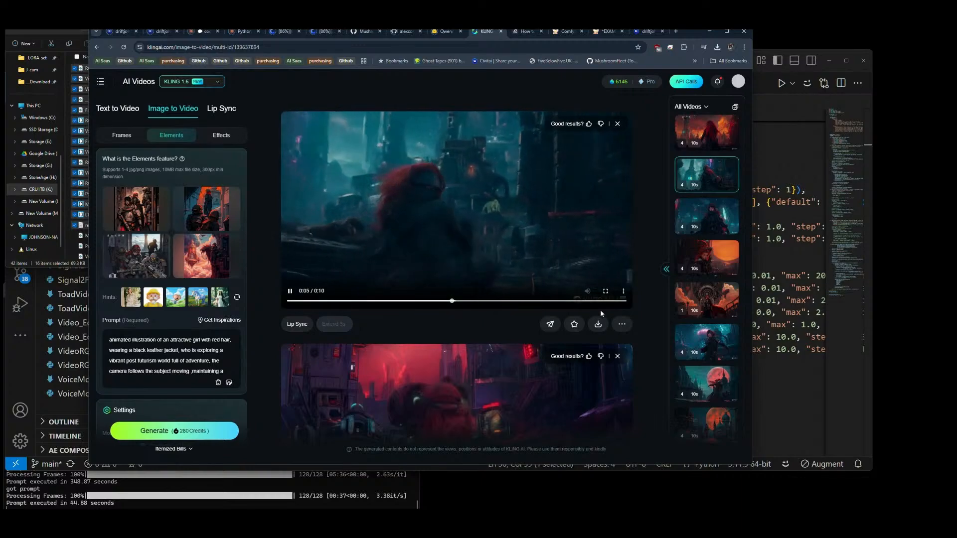
pyautogui.moveTo(598, 315)
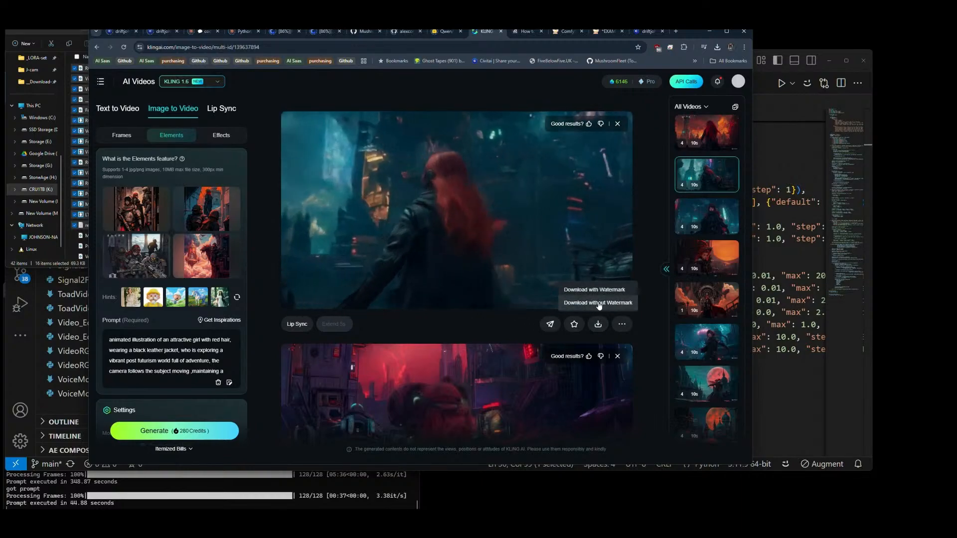
pyautogui.click(599, 303)
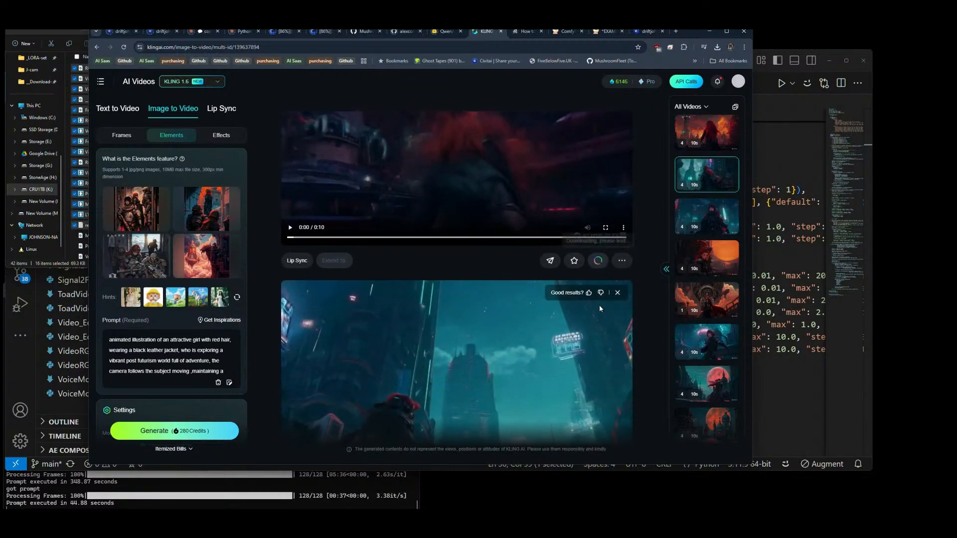
pyautogui.scroll(-3, 598, 378)
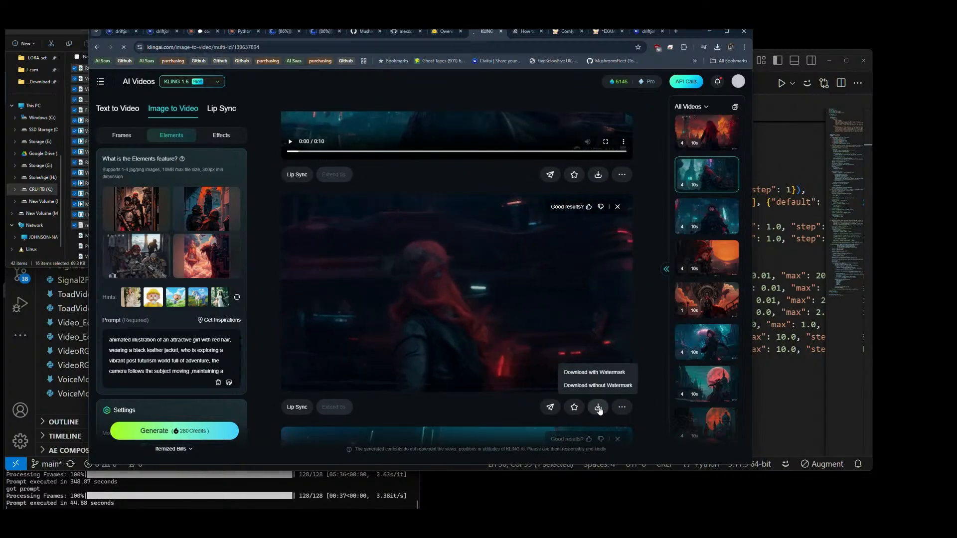
pyautogui.click(597, 385)
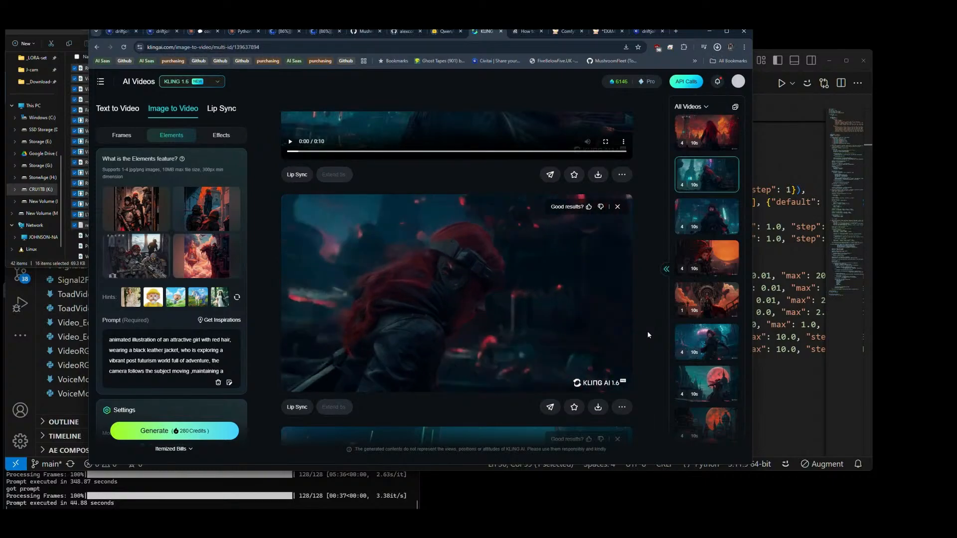
# Step: Download the third clip, set in the teal neon city, without watermark and review the generation's last clip
pyautogui.moveTo(134, 260)
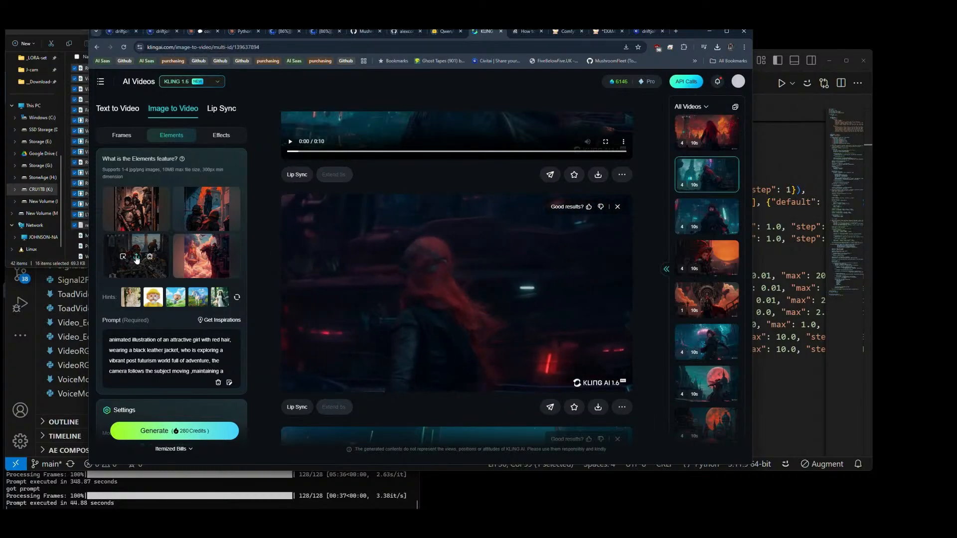
pyautogui.scroll(-2, 491, 248)
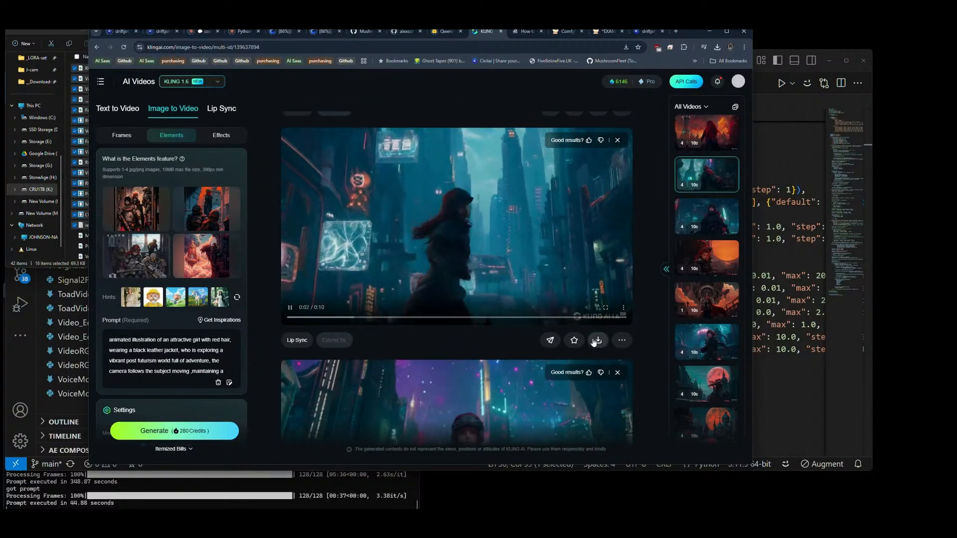
pyautogui.moveTo(598, 340)
pyautogui.click(599, 321)
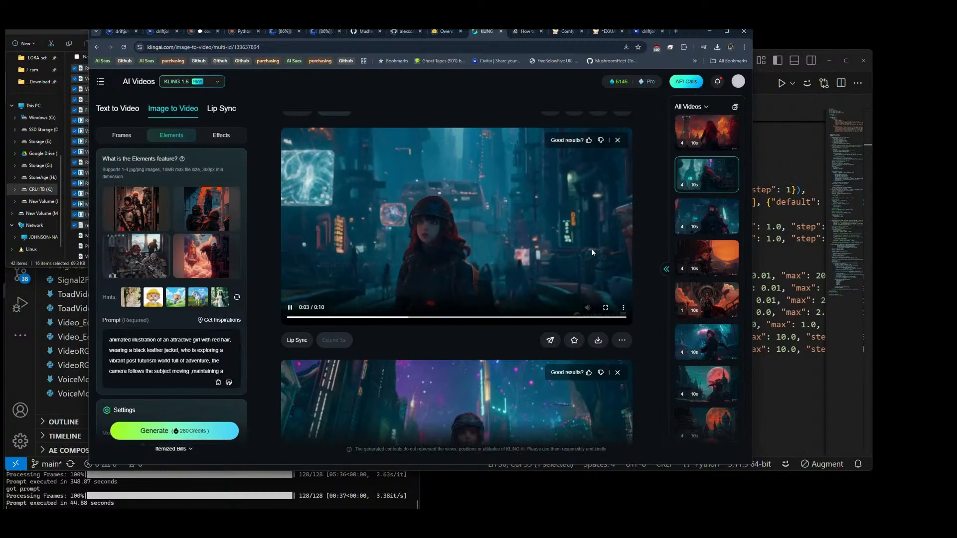
pyautogui.scroll(-2, 659, 257)
pyautogui.scroll(-1, 659, 257)
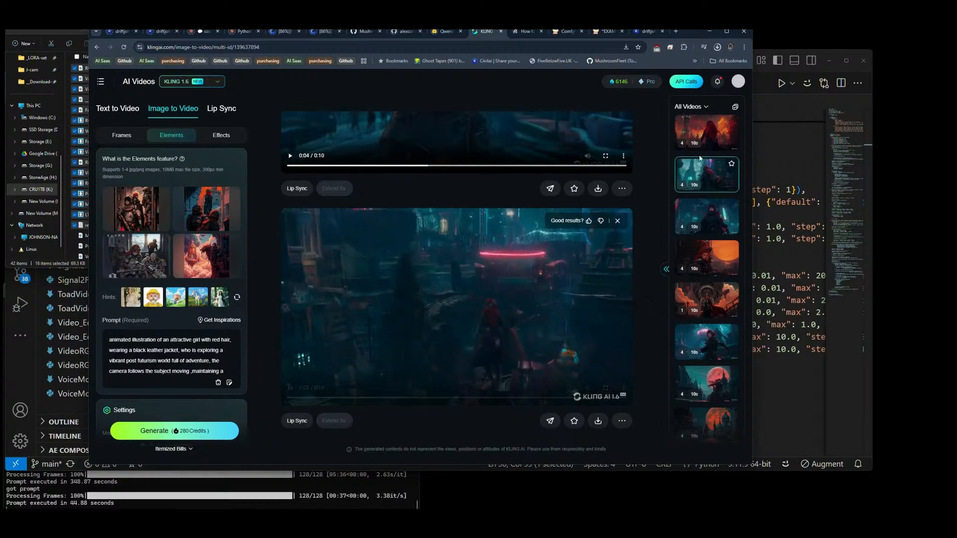
# Step: Open the newest generation in the video history and download its first two clips without watermark
pyautogui.click(714, 131)
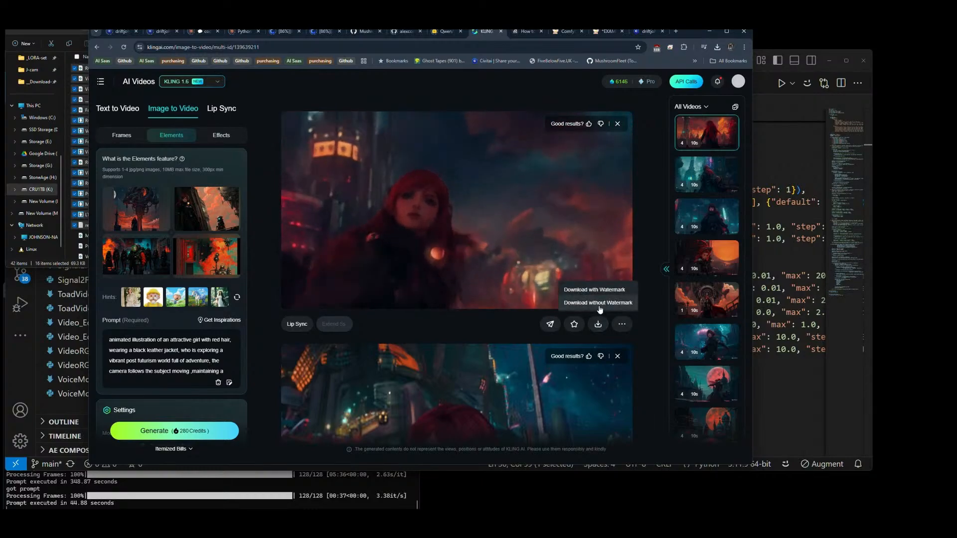
pyautogui.click(599, 308)
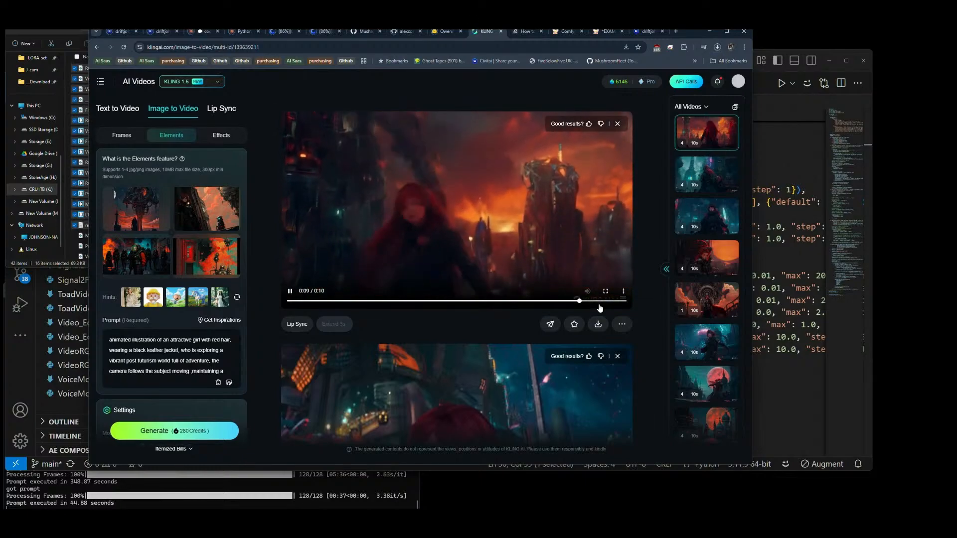
pyautogui.scroll(-4, 600, 307)
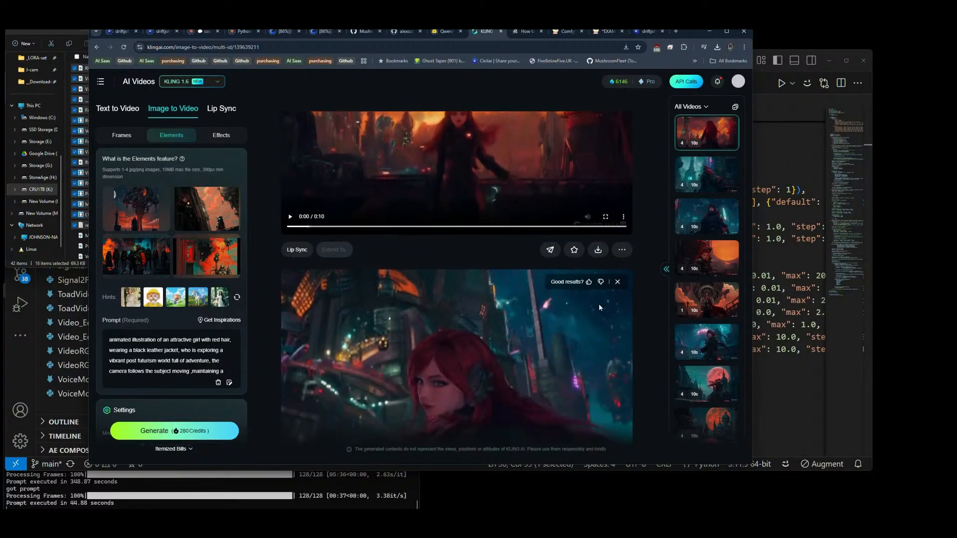
pyautogui.moveTo(598, 369)
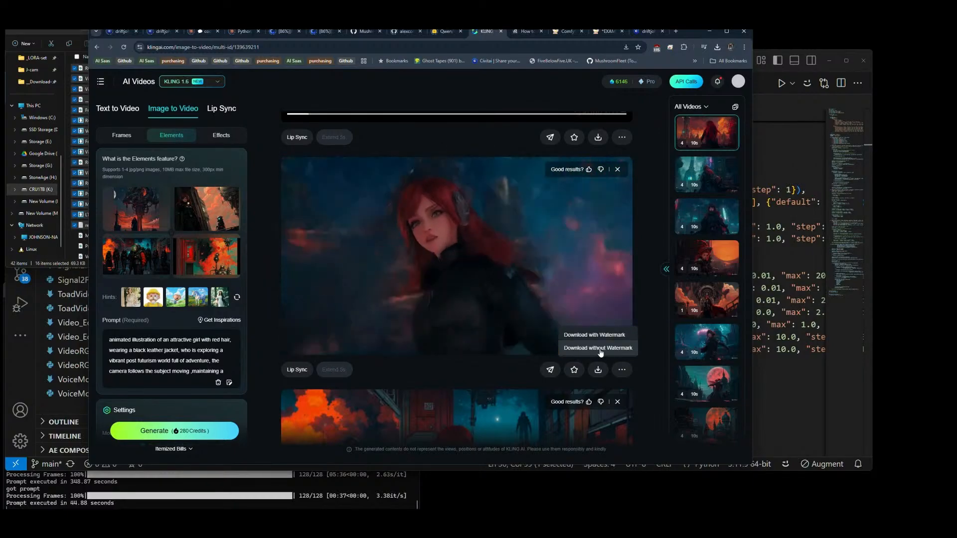
pyautogui.click(600, 348)
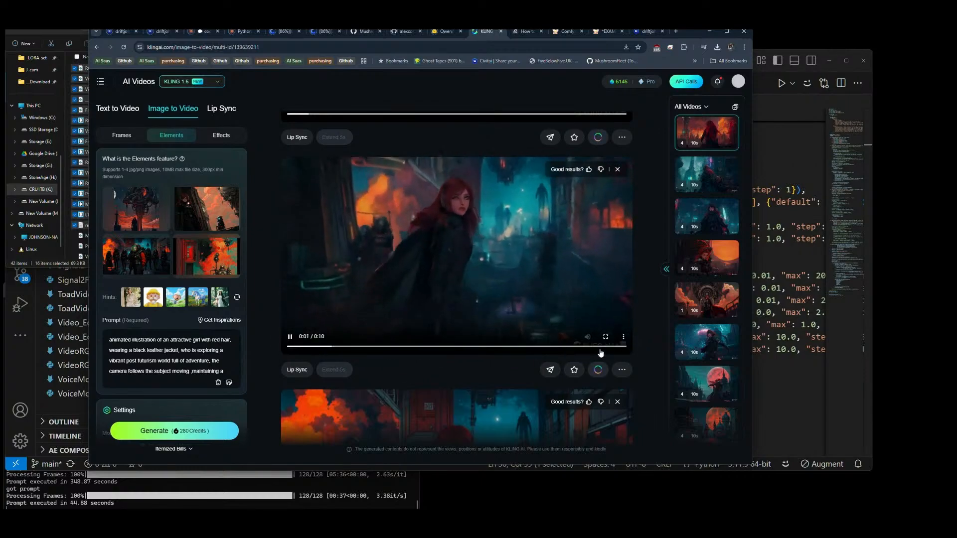
# Step: View the newest generation's third clip in full screen and download it without watermark
pyautogui.scroll(-4, 600, 353)
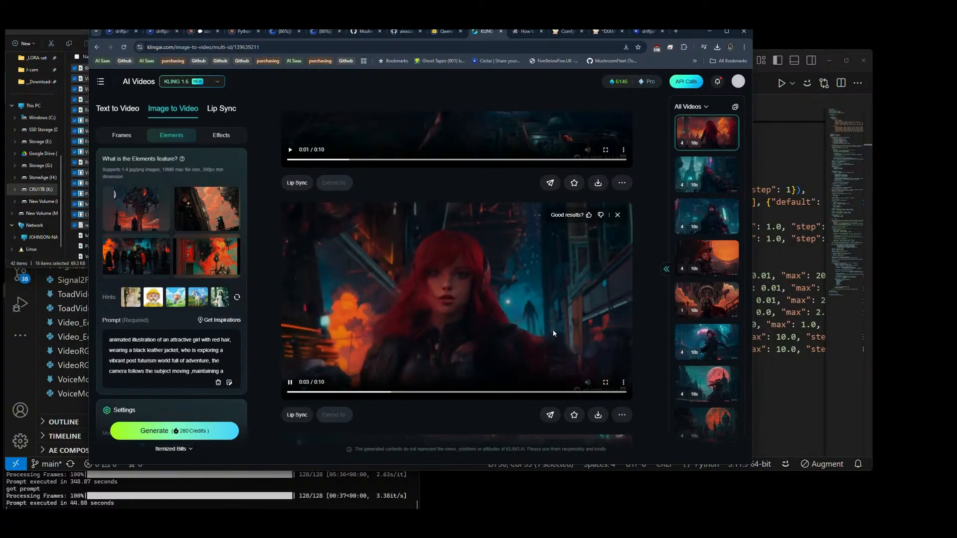
pyautogui.scroll(-2, 554, 333)
pyautogui.scroll(1, 554, 289)
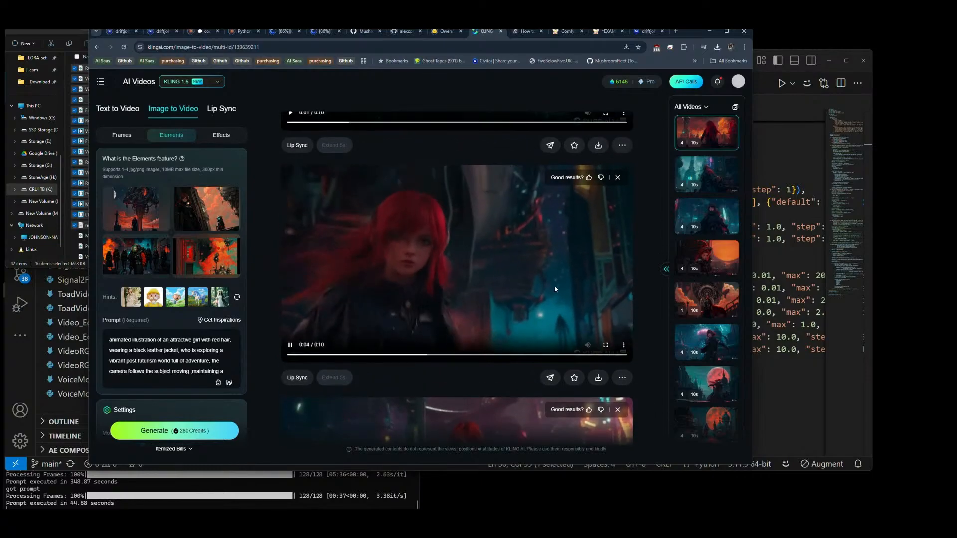
pyautogui.click(605, 345)
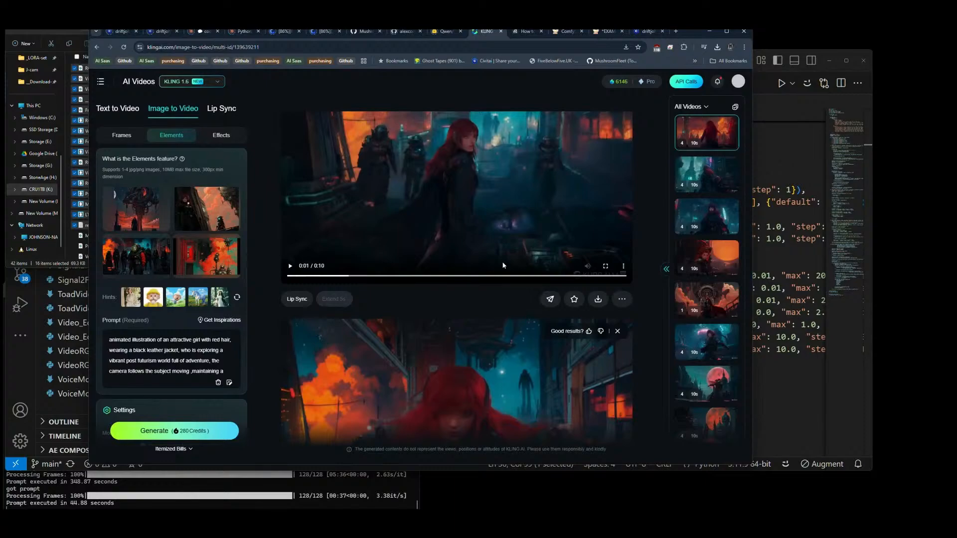
pyautogui.scroll(-3, 527, 309)
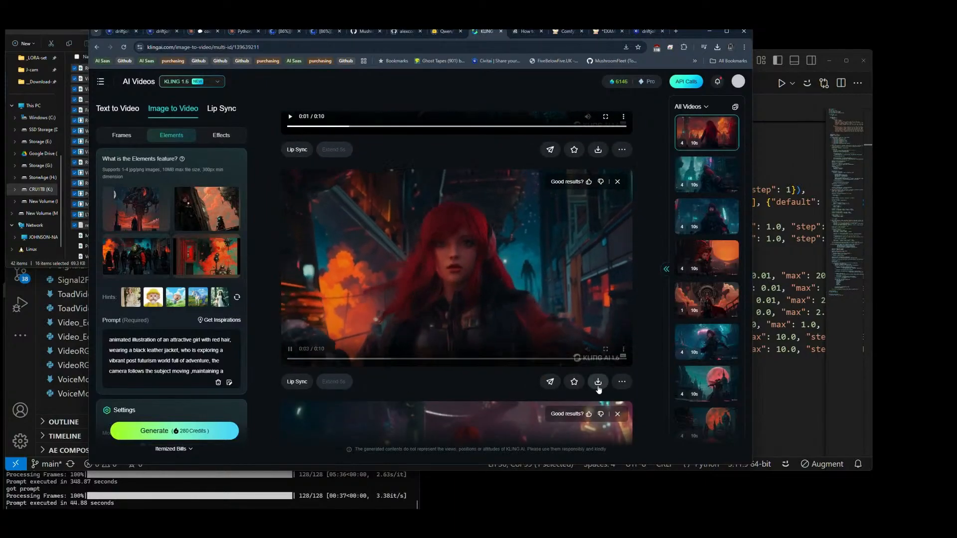
pyautogui.moveTo(598, 381)
pyautogui.click(599, 360)
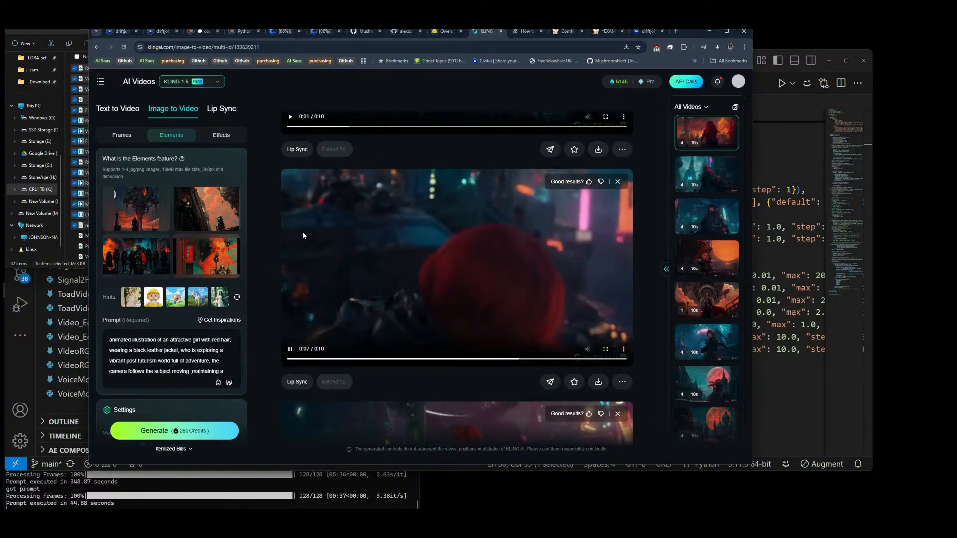
# Step: Download the newest generation's last clip without watermark
pyautogui.scroll(-2, 600, 242)
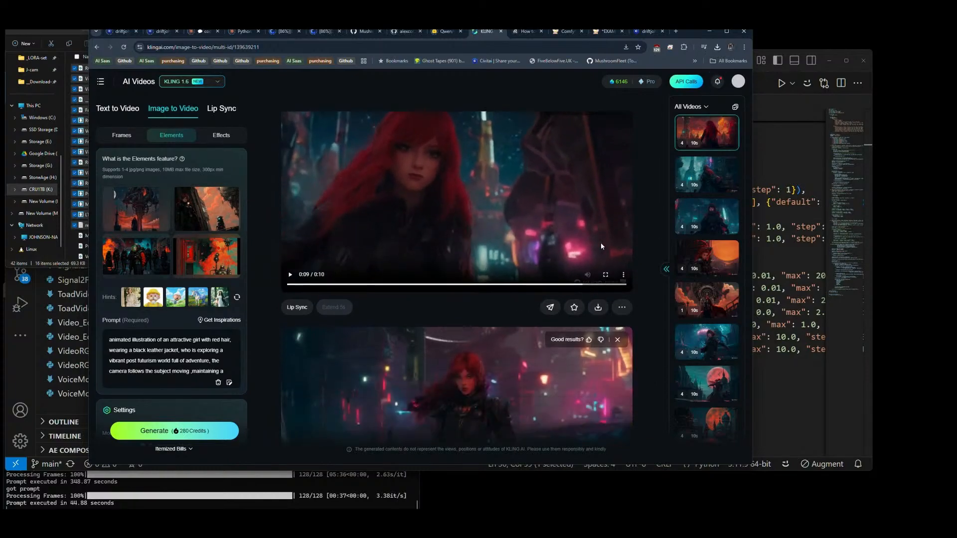
pyautogui.scroll(-1, 600, 243)
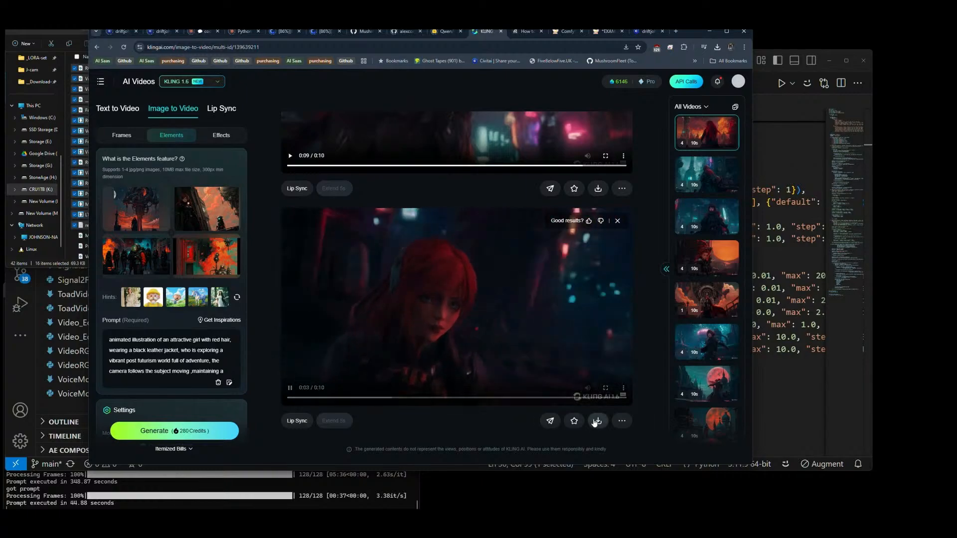
pyautogui.moveTo(597, 422)
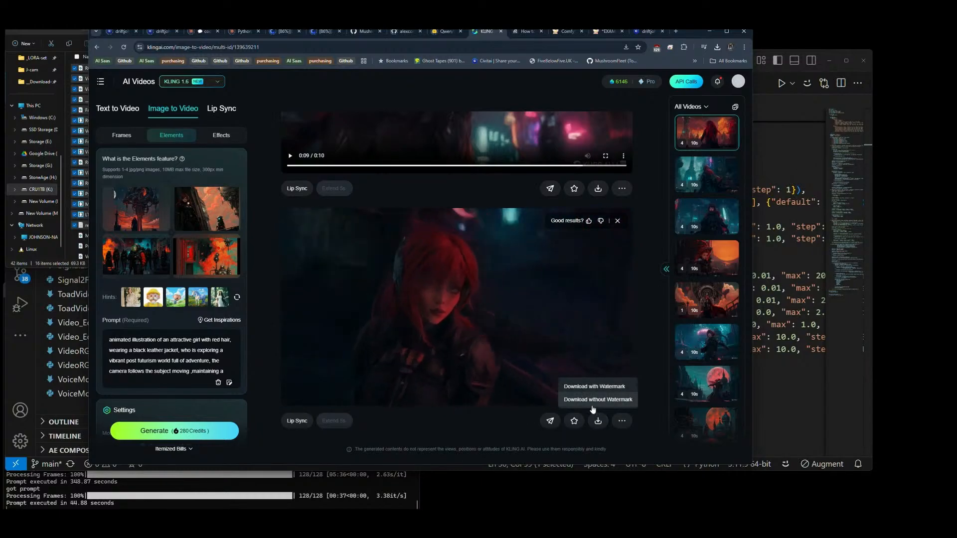
pyautogui.click(593, 402)
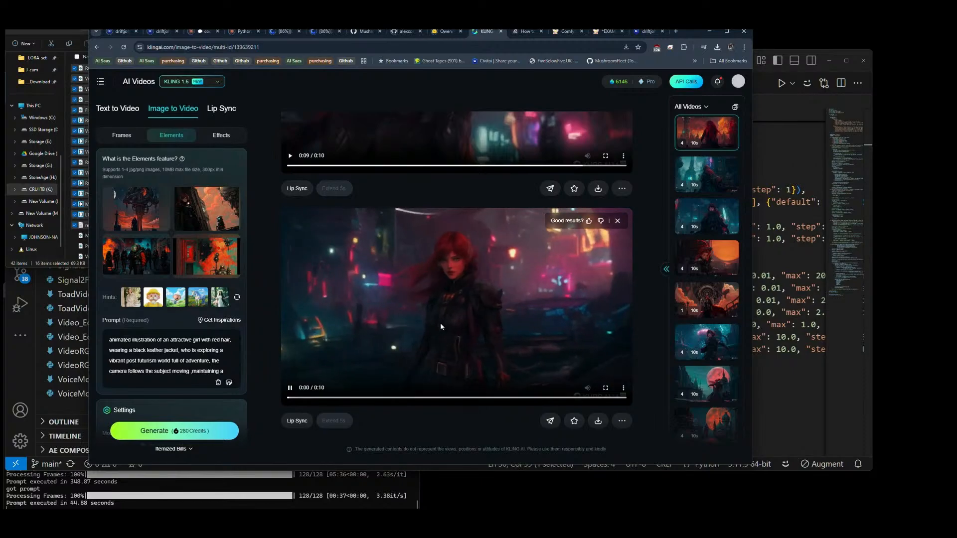
# Step: Switch to the File Explorer window that lists the node pack files
pyautogui.scroll(2, 458, 311)
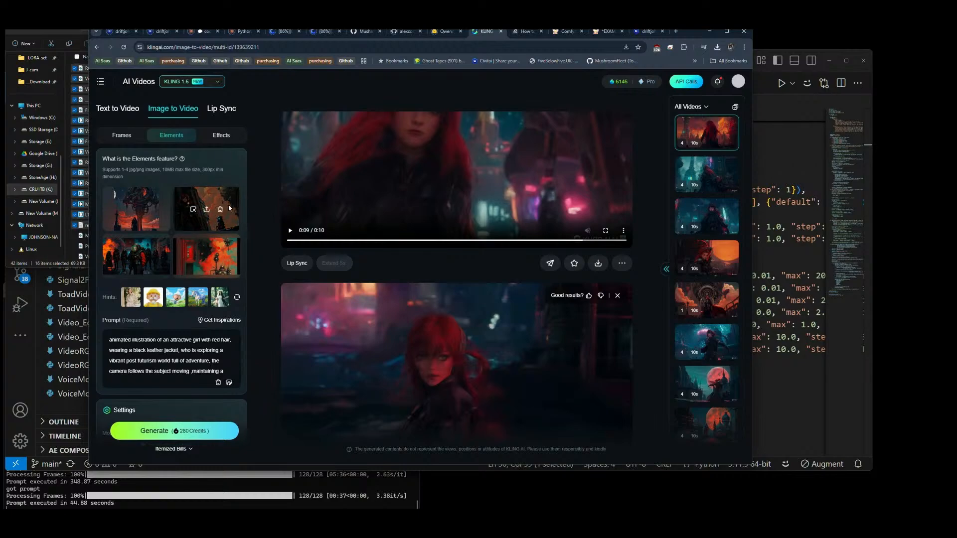
pyautogui.click(64, 265)
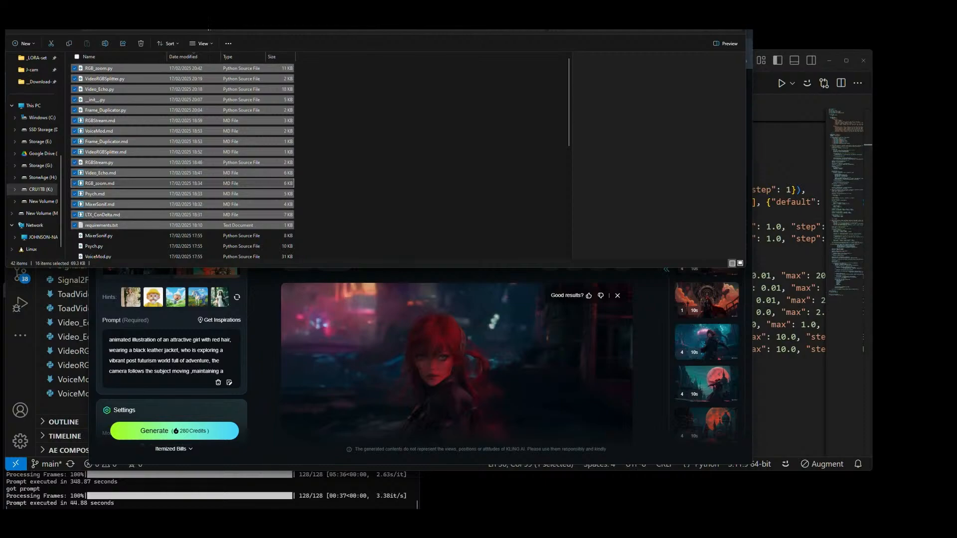
# Step: Open the flux image folder, preview several images and select flux_00632_.png with five figures before a red sphere
pyautogui.click(208, 24)
pyautogui.click(254, 126)
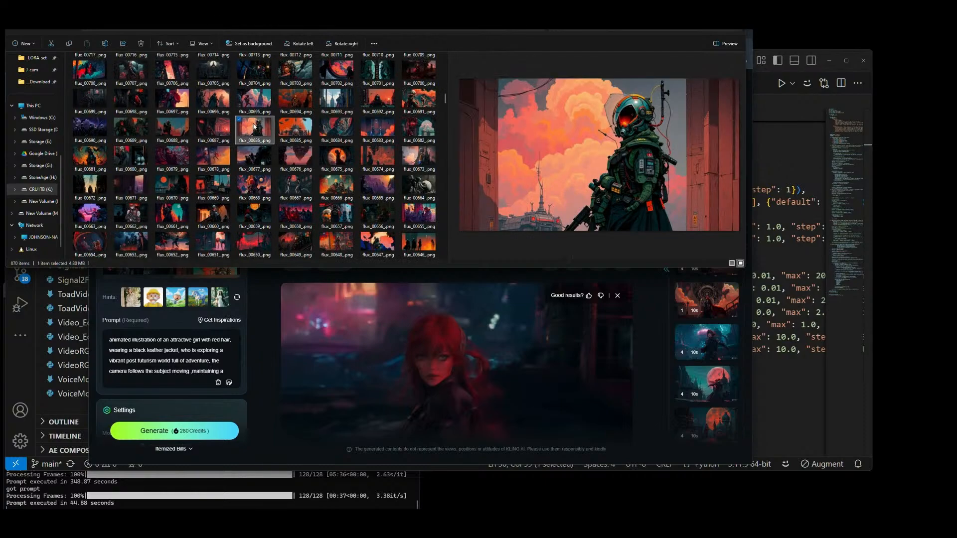
pyautogui.scroll(-10, 299, 149)
pyautogui.click(373, 154)
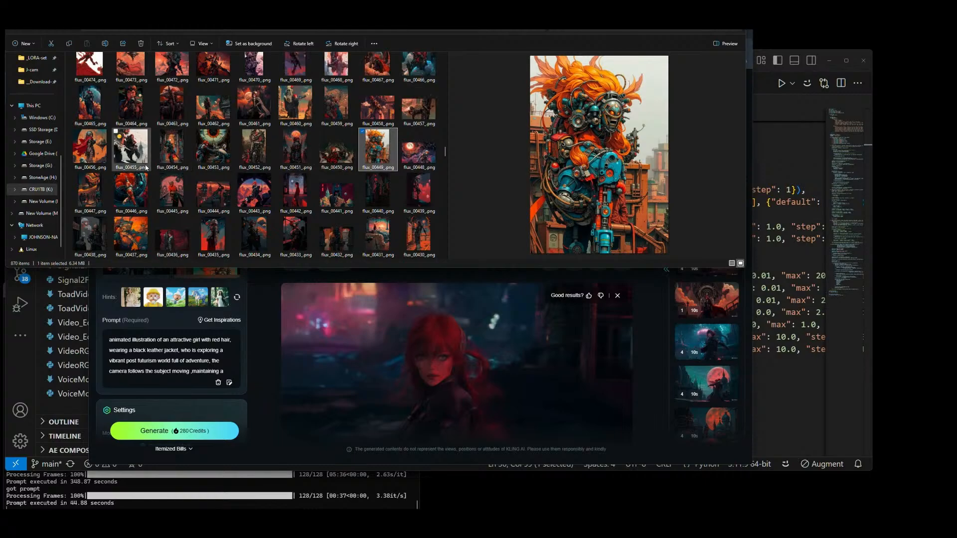
pyautogui.click(83, 158)
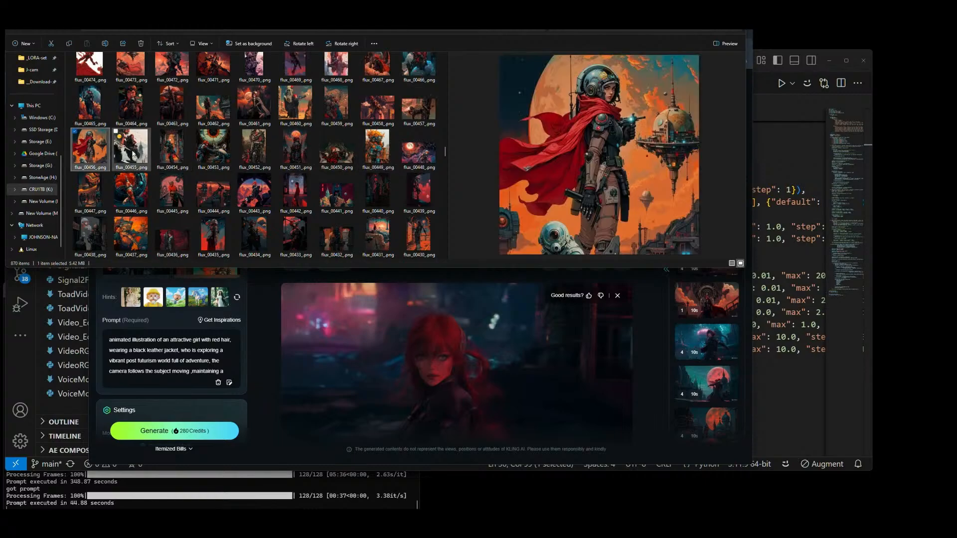
pyautogui.click(256, 202)
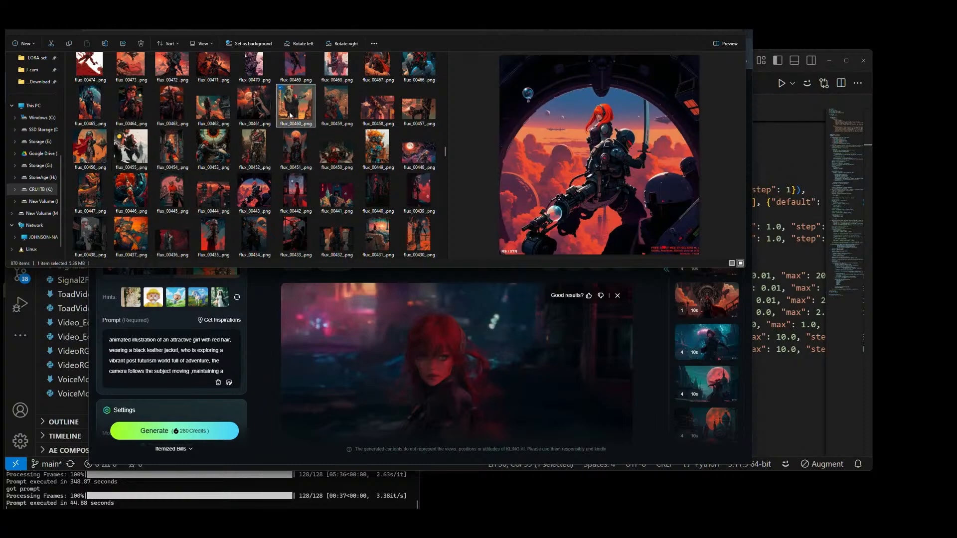
pyautogui.click(251, 111)
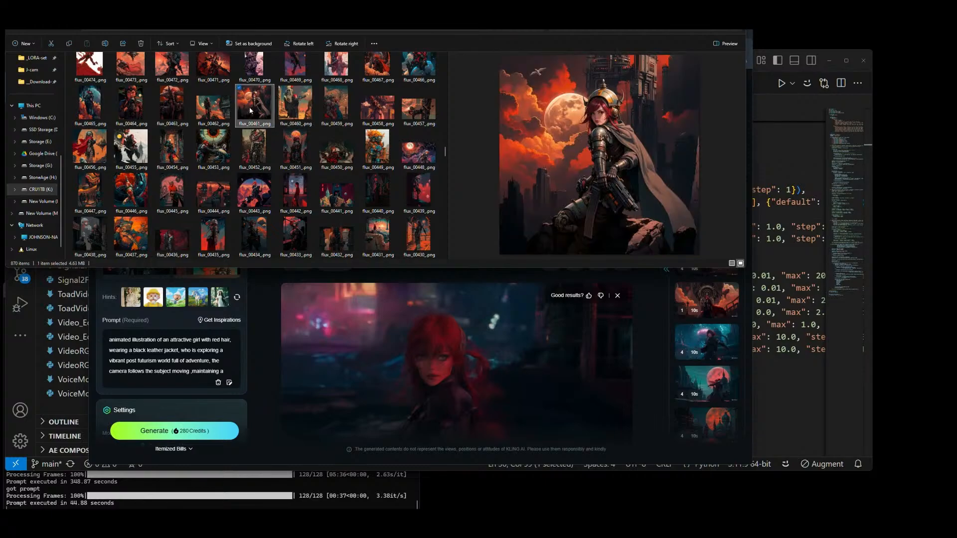
pyautogui.click(207, 108)
pyautogui.scroll(10, 208, 108)
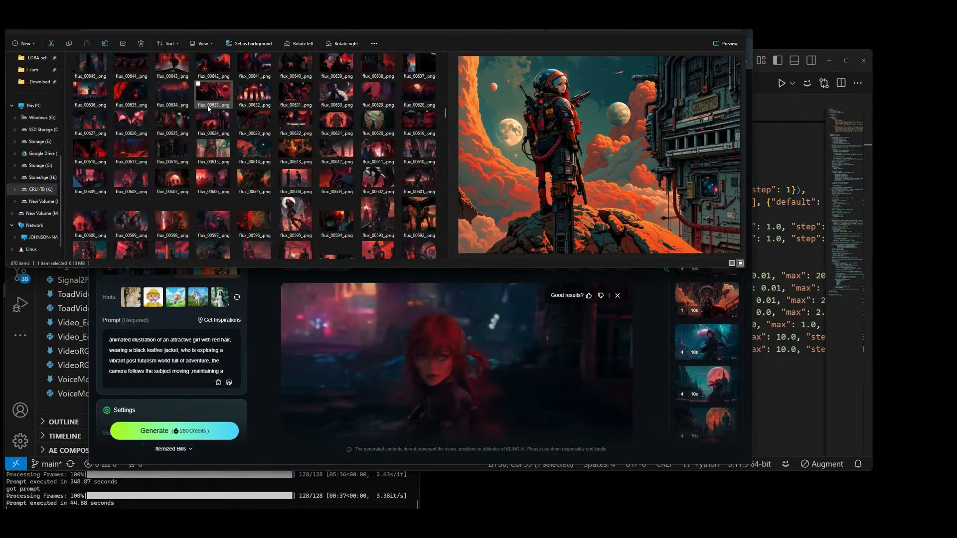
pyautogui.click(256, 102)
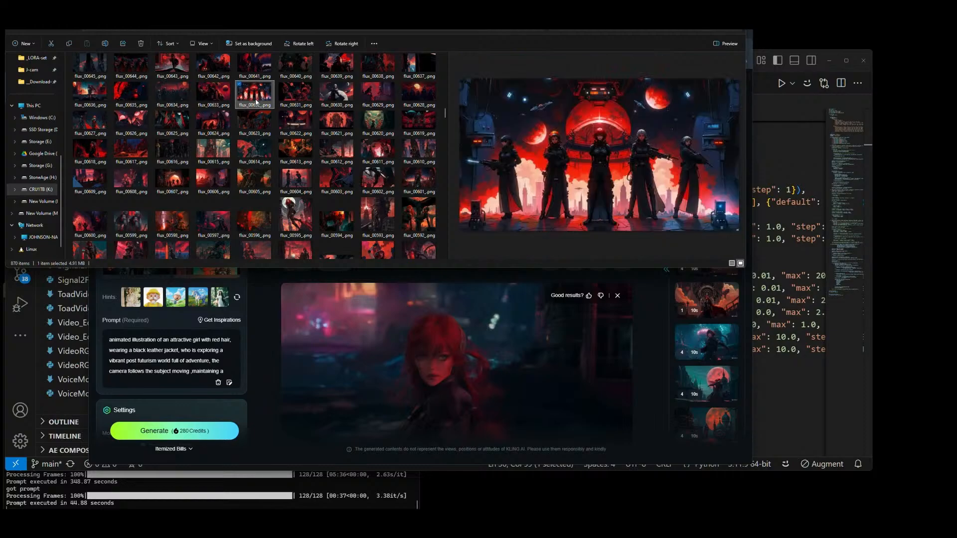
# Step: Remove the existing Elements images in KLING AI and add flux_00632_.png from File Explorer as the first element
pyautogui.hotkey('alt', 'Tab')
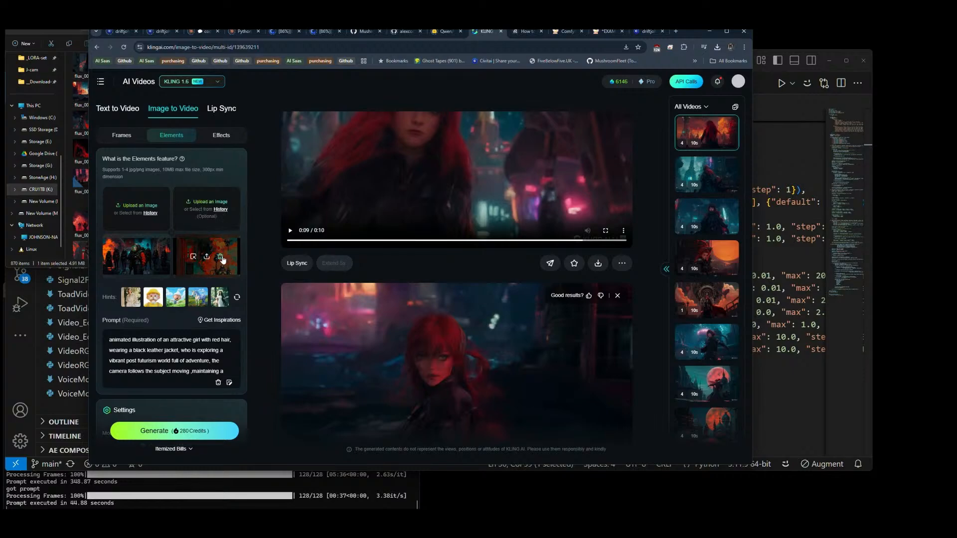
pyautogui.hotkey('alt', 'Tab')
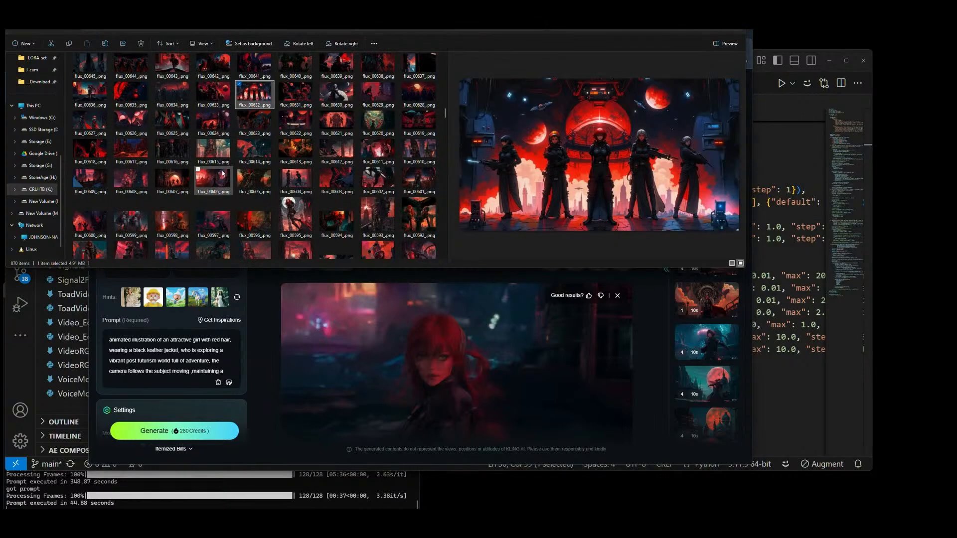
pyautogui.moveTo(258, 215); pyautogui.dragTo(151, 224)
pyautogui.hotkey('alt', 'Tab')
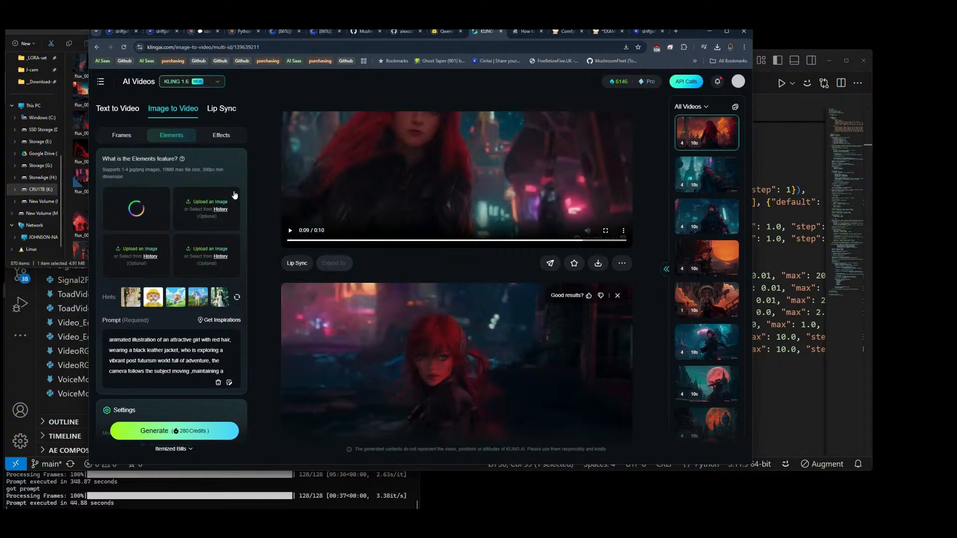
# Step: Choose flux_00539_.png, the red-haired sword warrior, in File Explorer and add it as the second element in KLING AI
pyautogui.hotkey('alt', 'Tab')
pyautogui.hotkey('alt', 'Tab')
pyautogui.hotkey('alt', 'Tab')
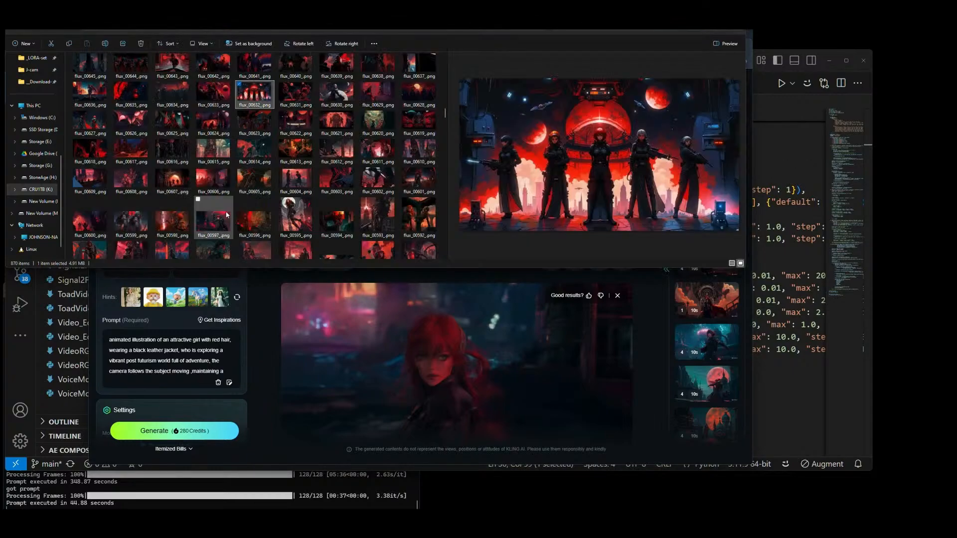
pyautogui.click(299, 215)
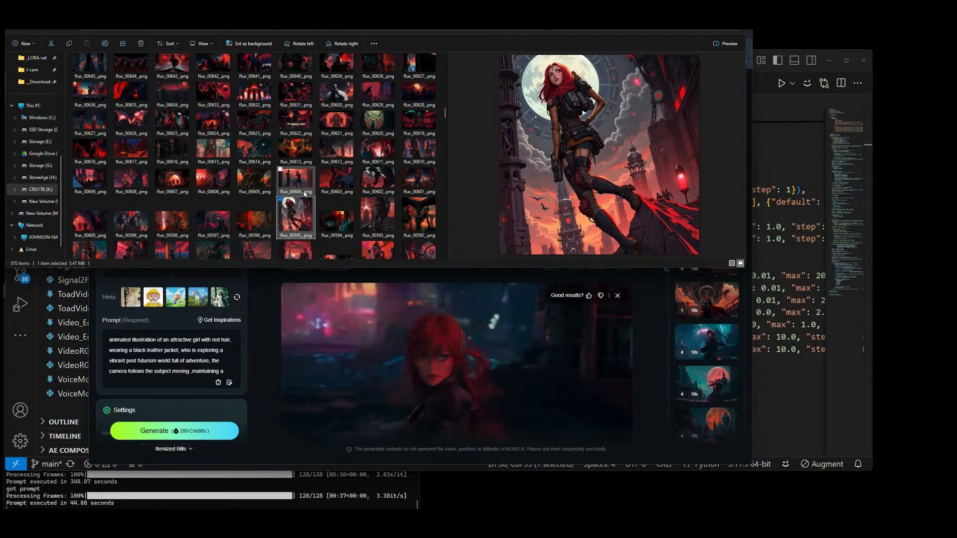
pyautogui.click(301, 185)
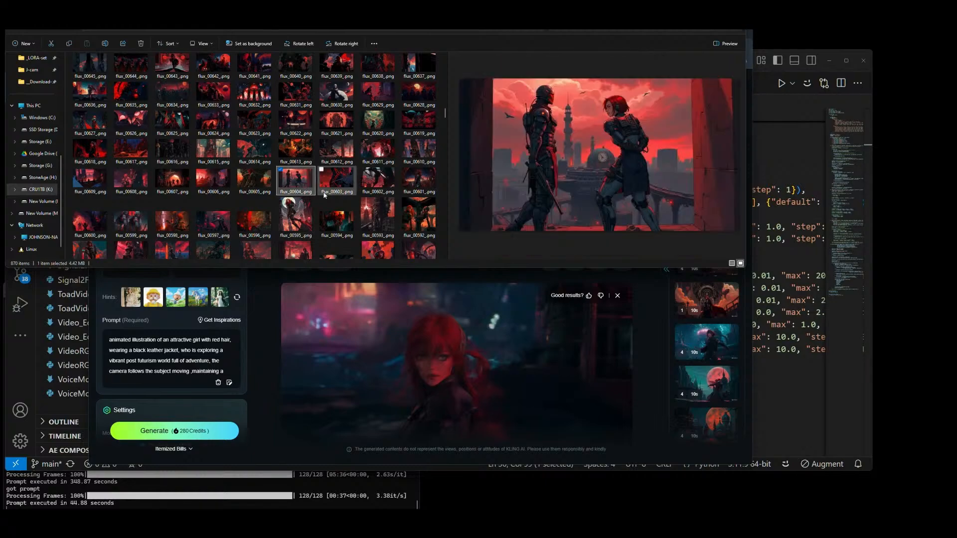
pyautogui.click(375, 154)
pyautogui.click(355, 152)
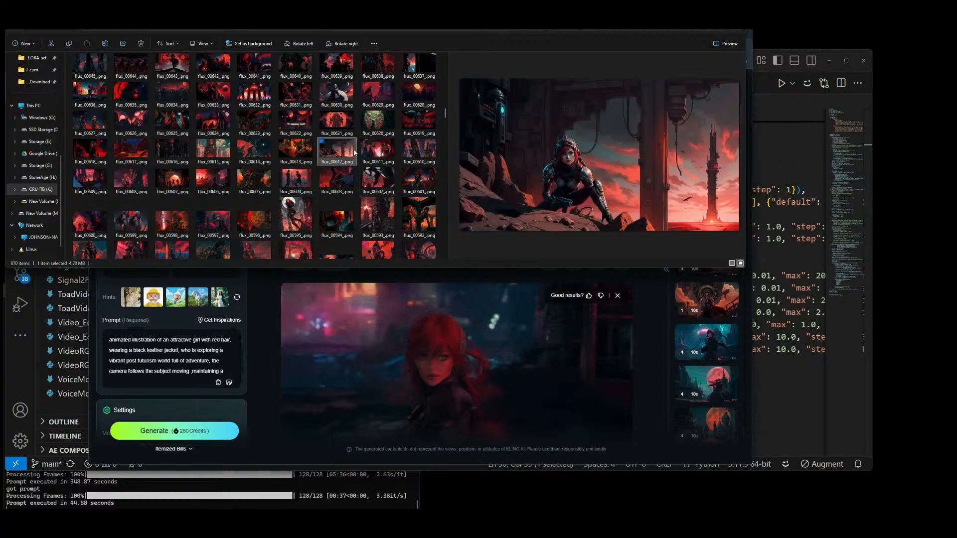
pyautogui.scroll(-5, 355, 152)
pyautogui.click(373, 159)
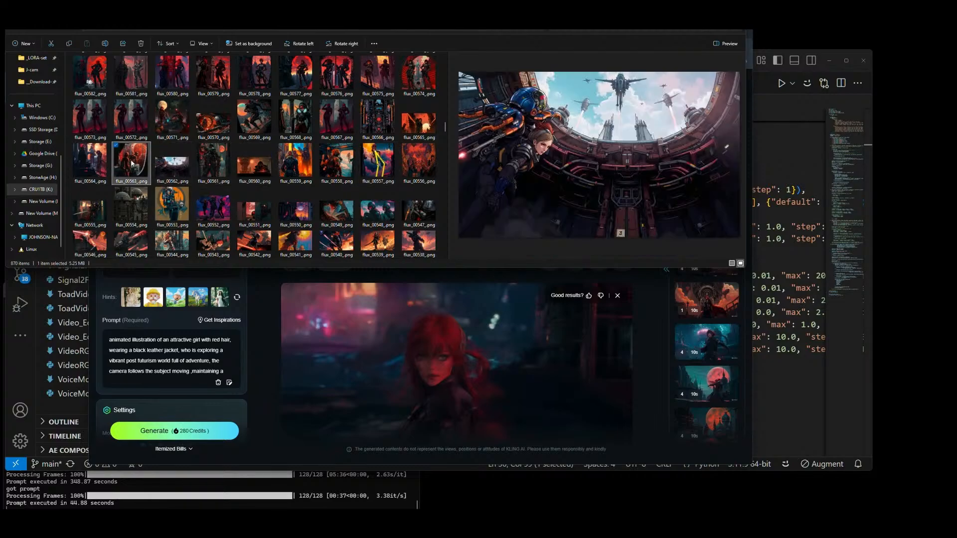
pyautogui.click(90, 160)
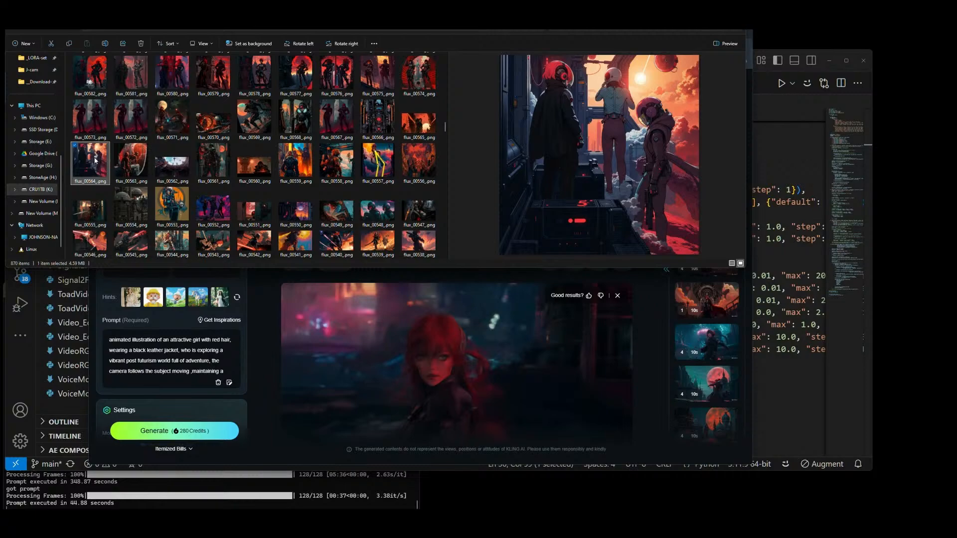
pyautogui.click(95, 208)
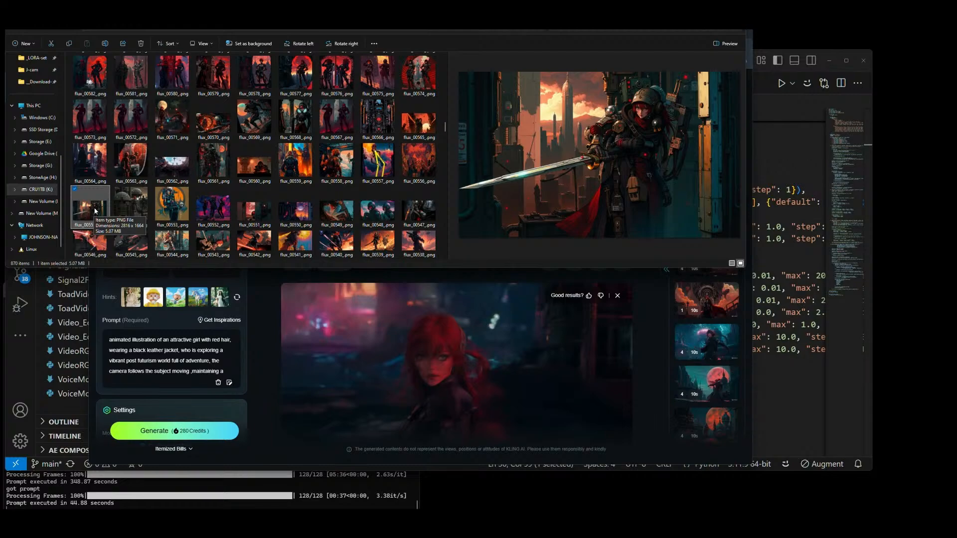
pyautogui.click(305, 243)
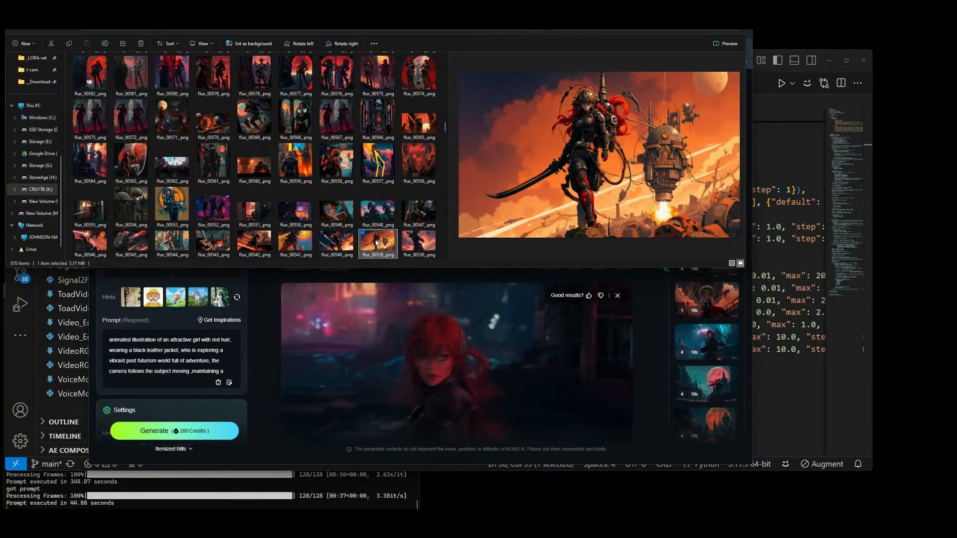
pyautogui.hotkey('alt', 'Tab')
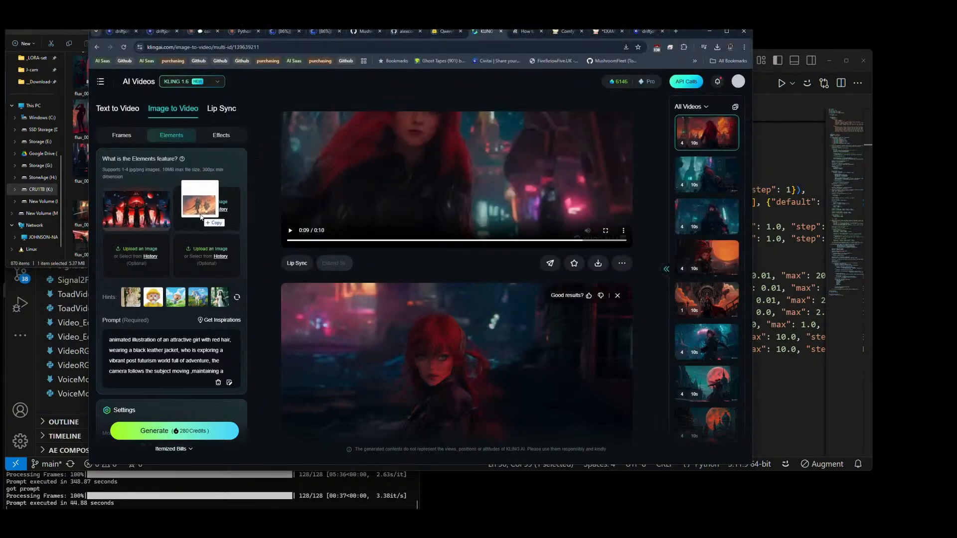
# Step: Return to File Explorer and preview flux images such as flux_00487_.png, flux_00486_.png and flux_00534_.png as candidates for the third element
pyautogui.hotkey('alt', 'Tab')
pyautogui.scroll(-4, 327, 214)
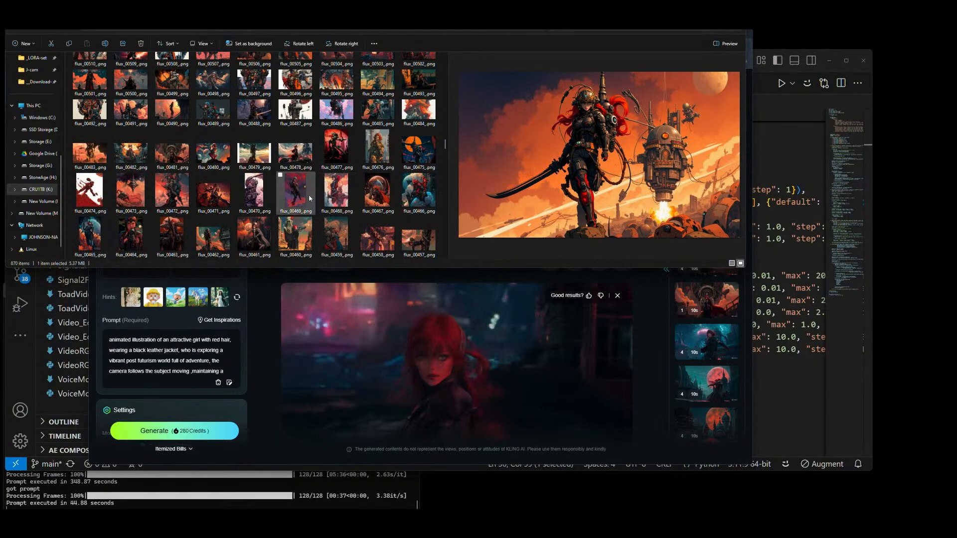
pyautogui.click(299, 118)
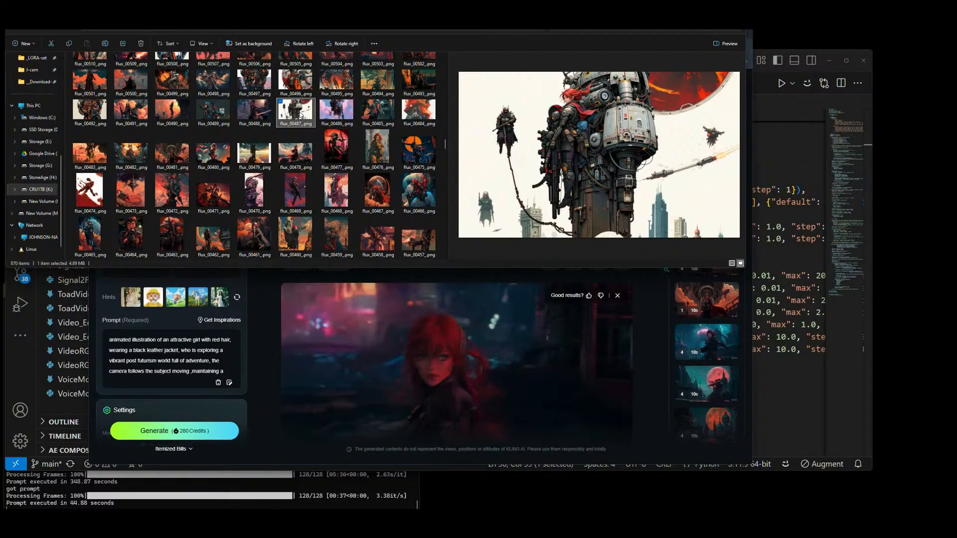
pyautogui.click(341, 115)
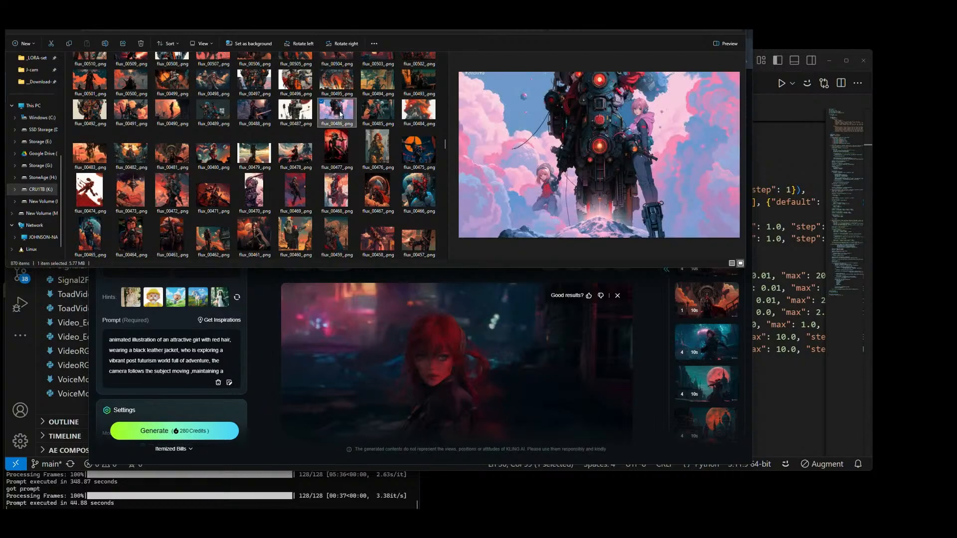
pyautogui.click(419, 117)
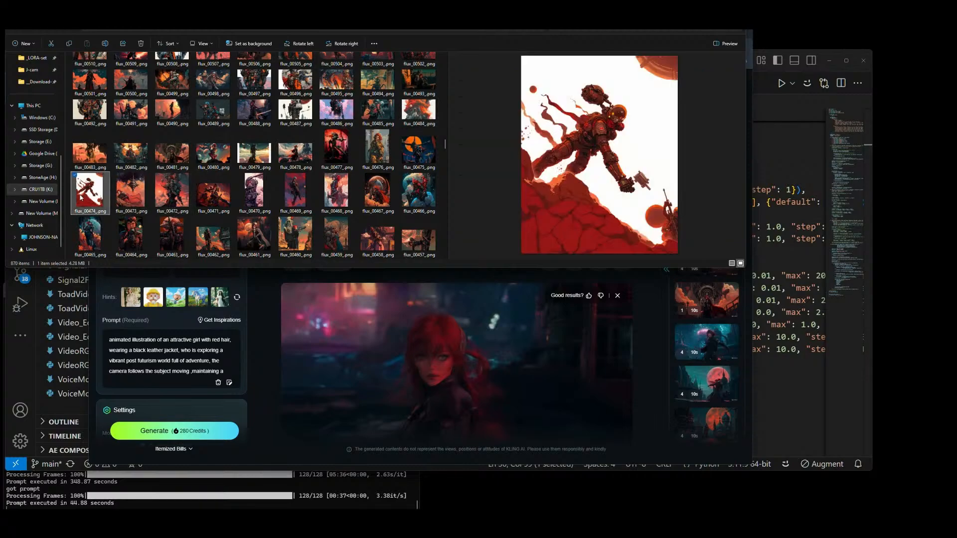
pyautogui.click(342, 190)
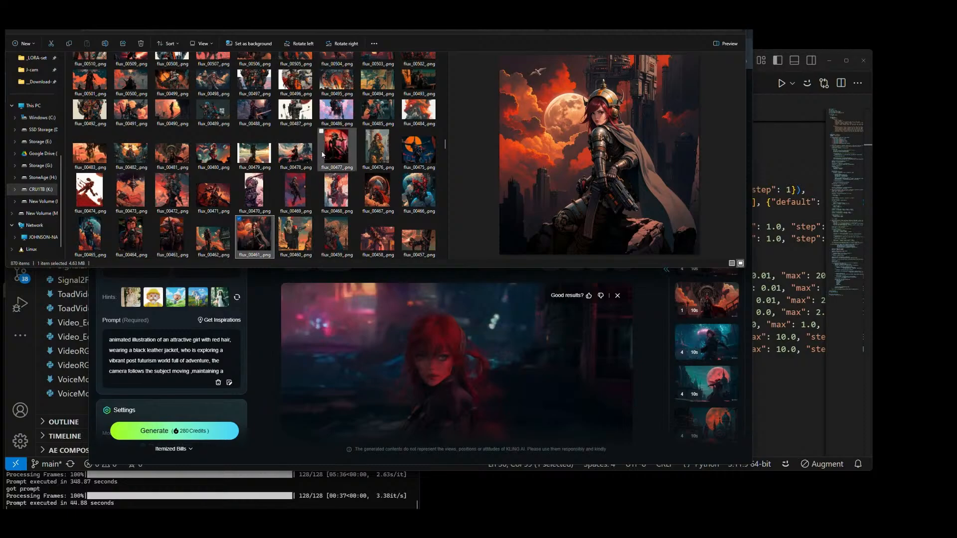
pyautogui.click(338, 116)
pyautogui.scroll(2, 338, 116)
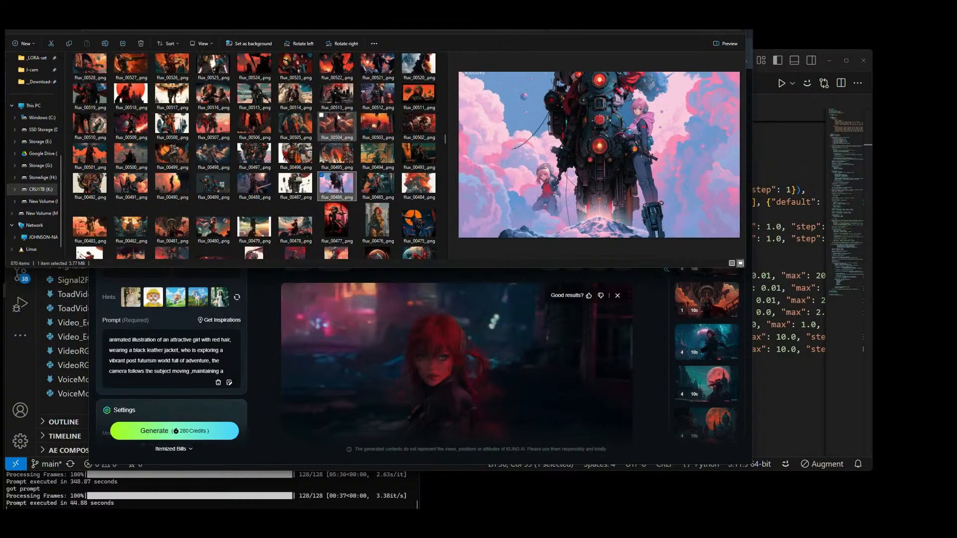
pyautogui.scroll(3, 337, 117)
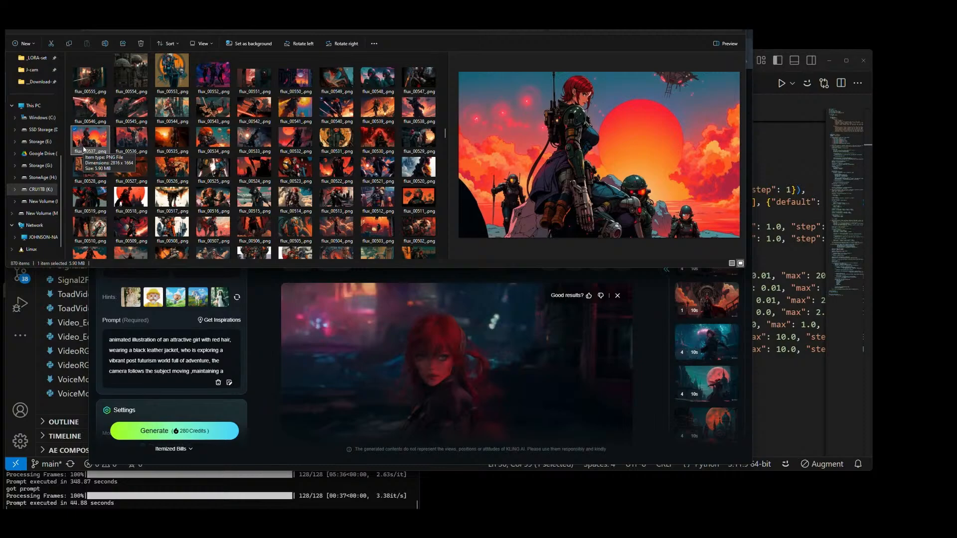
pyautogui.click(174, 141)
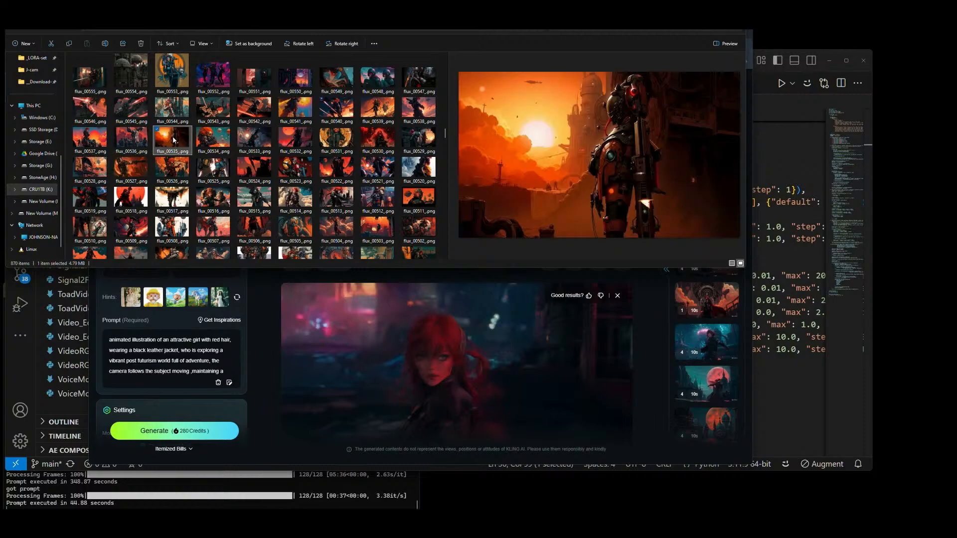
pyautogui.click(215, 142)
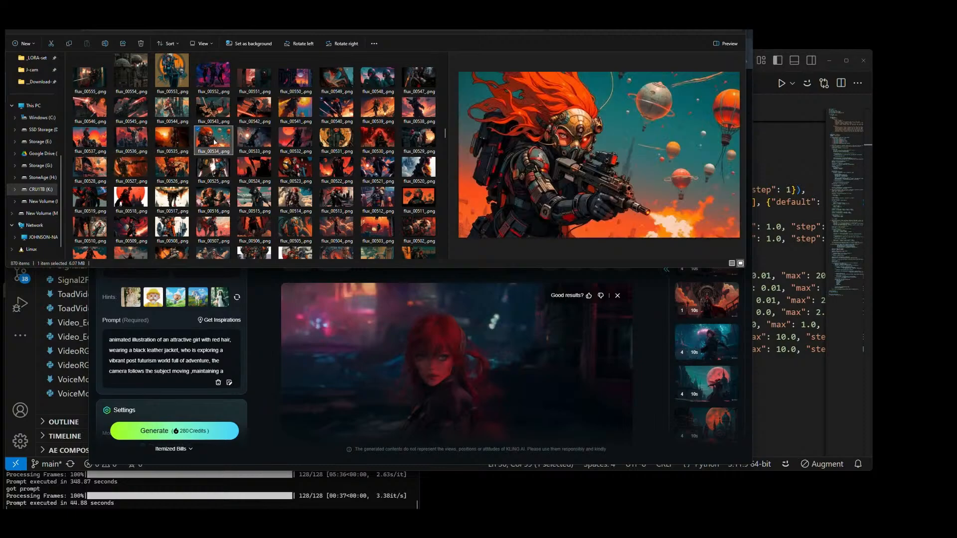
# Step: Choose the seated character image flux_00679_.png among the higher-numbered files and add it as the third element in KLING AI
pyautogui.scroll(5, 215, 140)
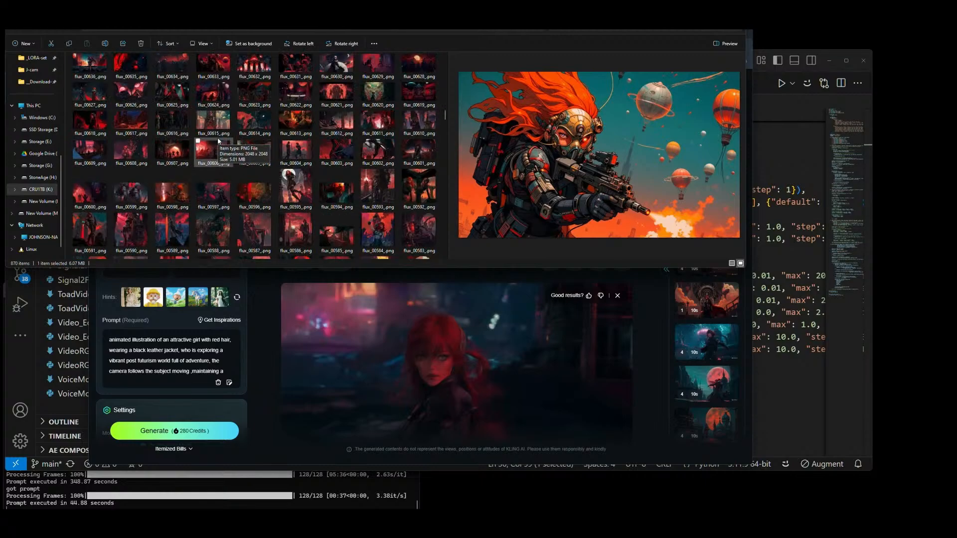
pyautogui.scroll(1, 218, 141)
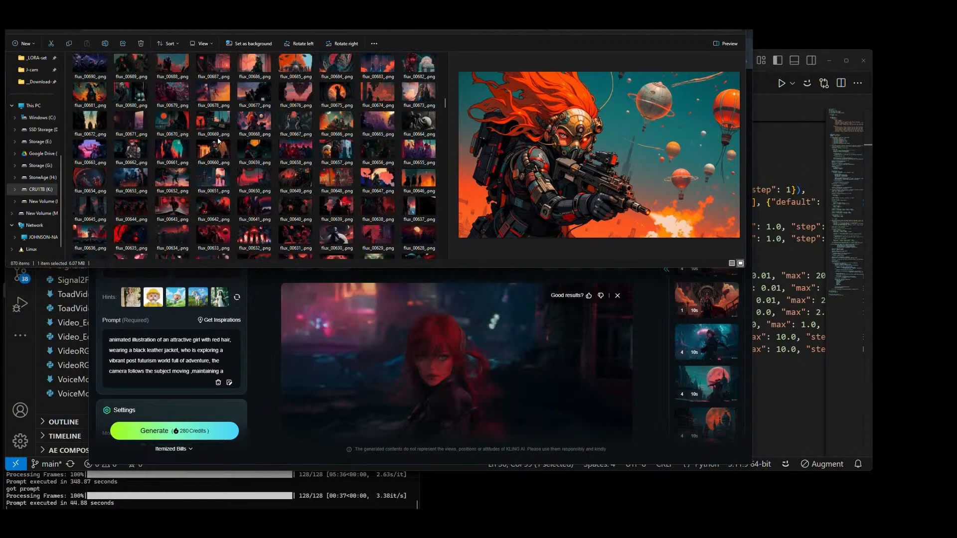
pyautogui.scroll(1, 218, 141)
pyautogui.click(217, 182)
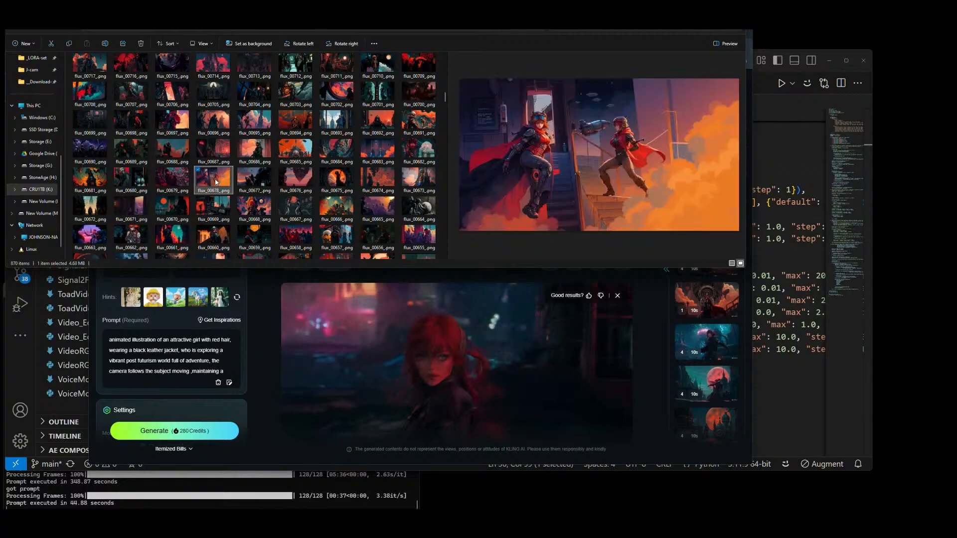
pyautogui.click(174, 182)
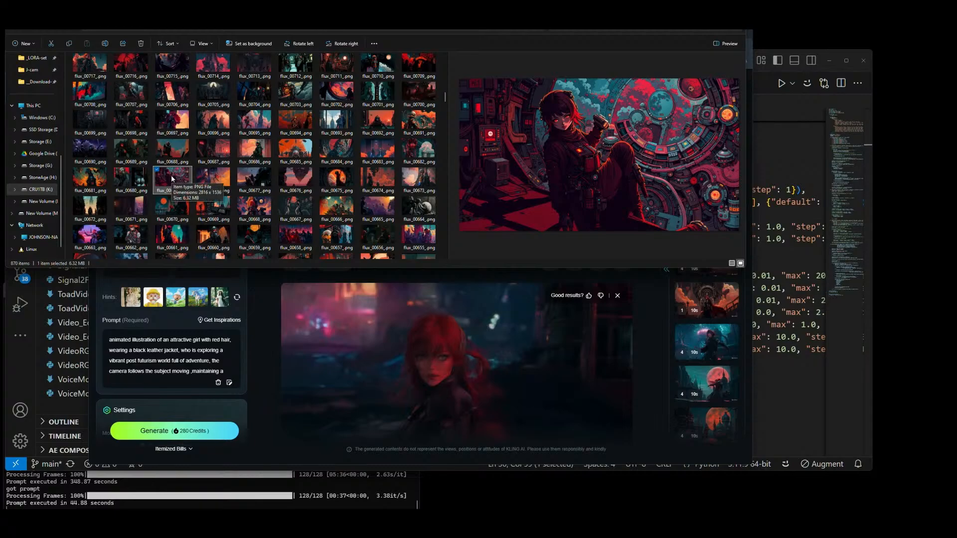
pyautogui.moveTo(172, 177); pyautogui.dragTo(138, 260)
pyautogui.hotkey('alt', 'Tab')
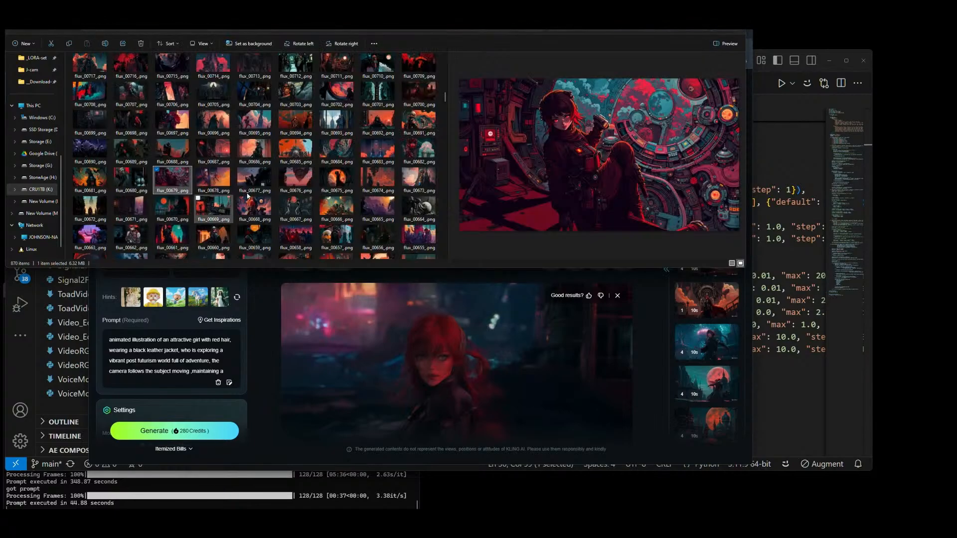
# Step: Preview flux images such as flux_00702_.png, flux_00709_.png, flux_00789_.png and flux_00814_.png as candidates for the fourth element
pyautogui.click(303, 121)
pyautogui.click(348, 95)
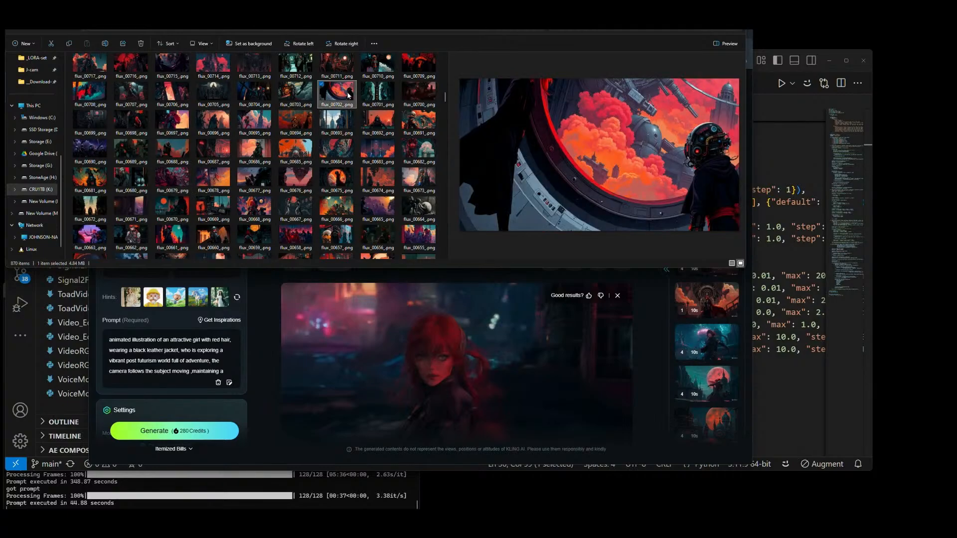
pyautogui.click(402, 92)
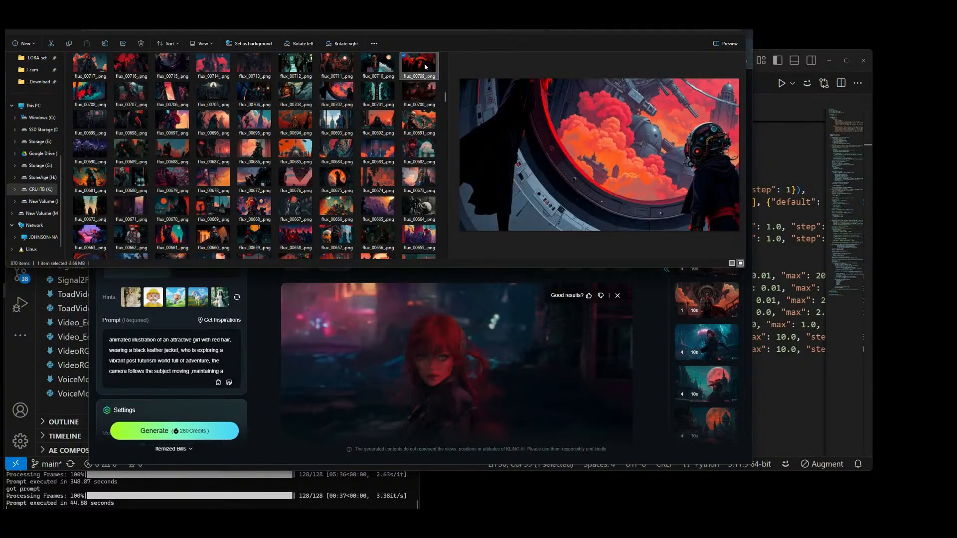
pyautogui.scroll(5, 403, 93)
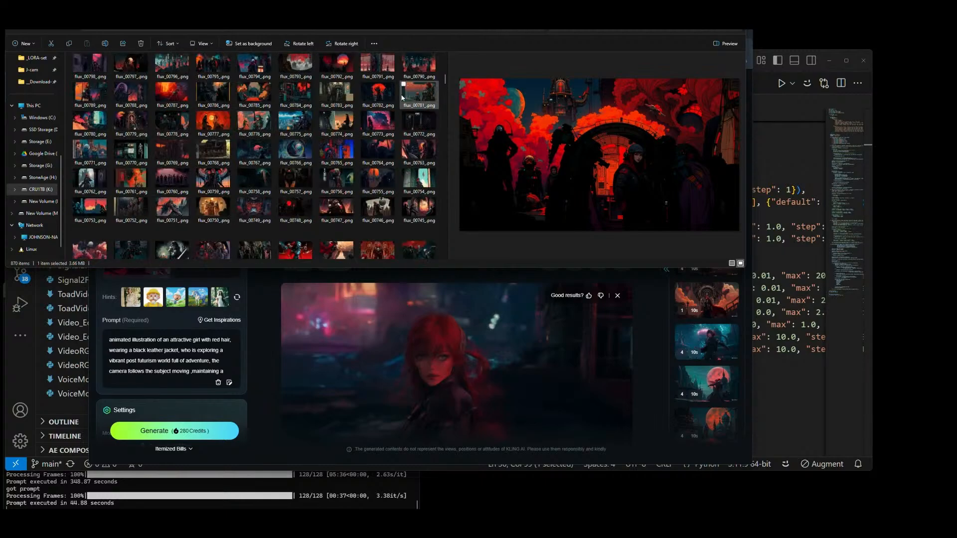
pyautogui.scroll(3, 403, 97)
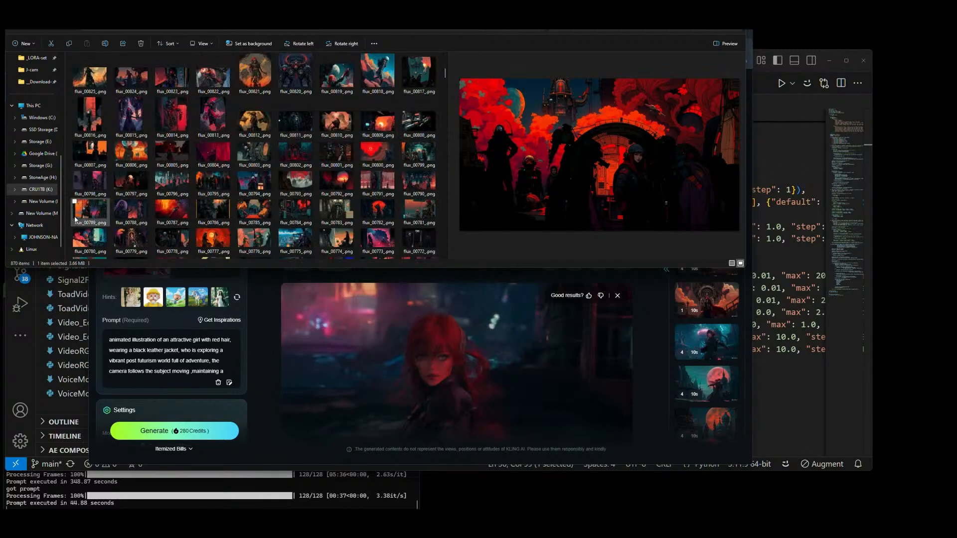
pyautogui.click(90, 211)
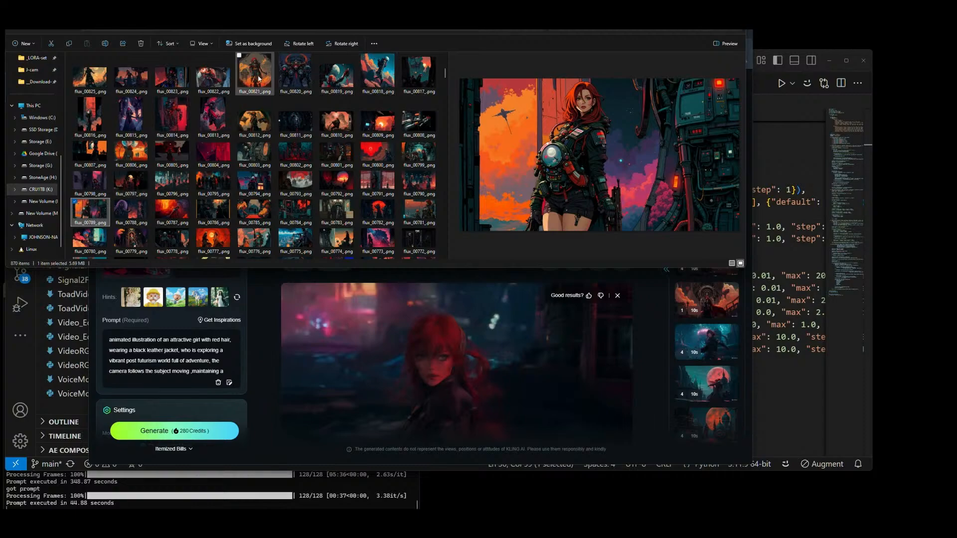
pyautogui.click(177, 118)
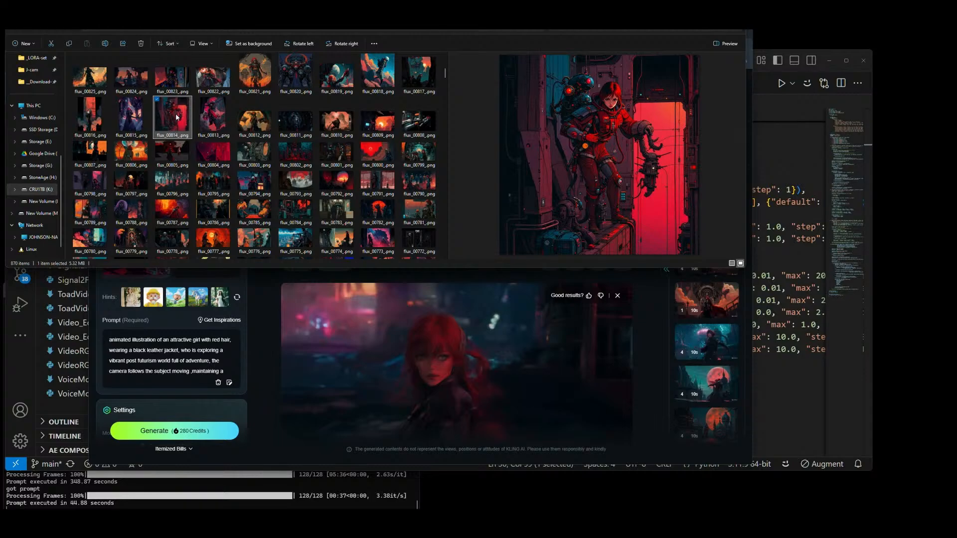
pyautogui.scroll(2, 223, 117)
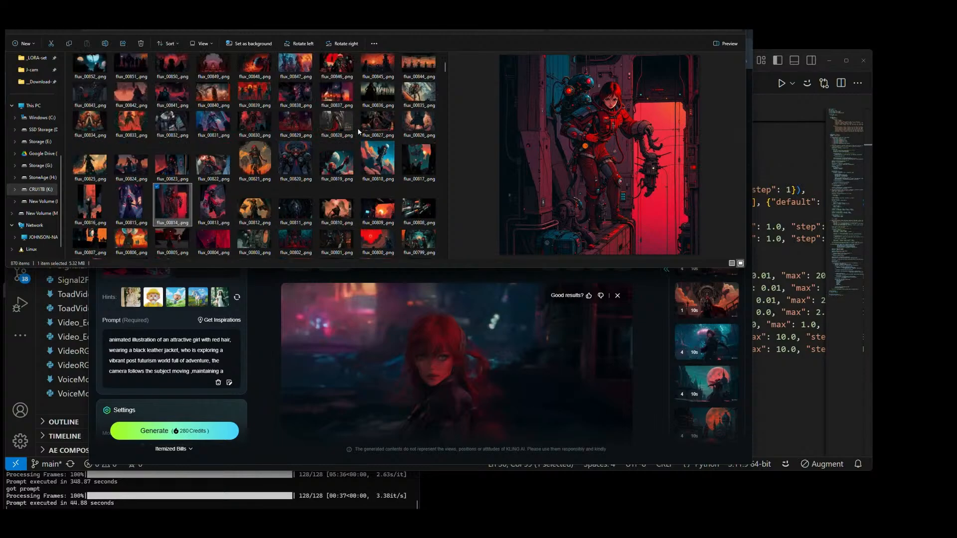
# Step: Compare the highest-numbered candidates, including flux_00840_.png, flux_00844_.png through flux_00847_.png, flux_00862_.png and flux_00842_.png
pyautogui.click(377, 71)
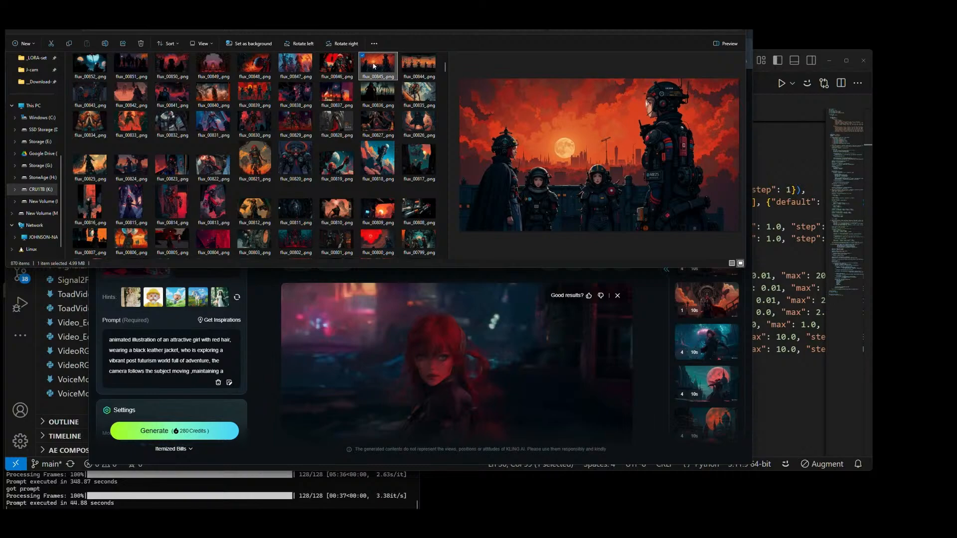
pyautogui.click(215, 97)
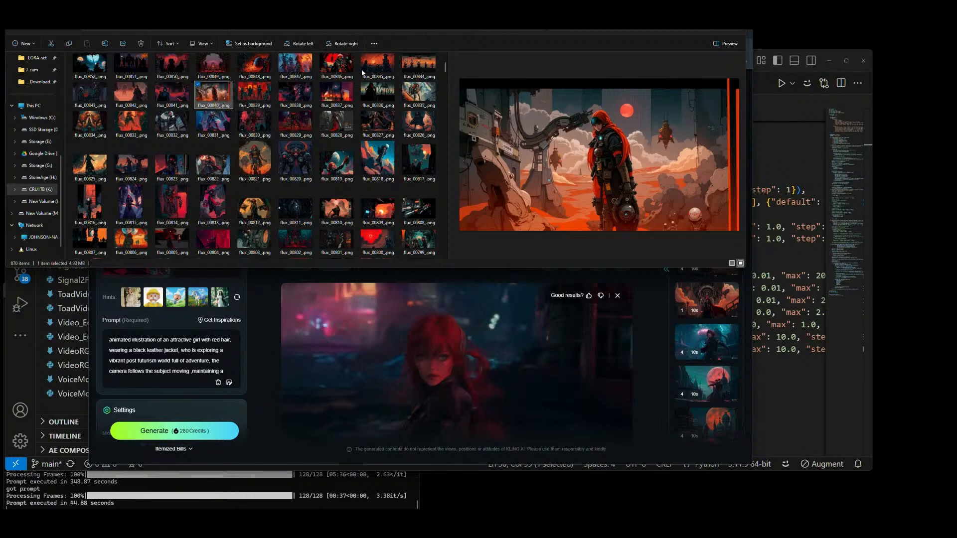
pyautogui.click(296, 69)
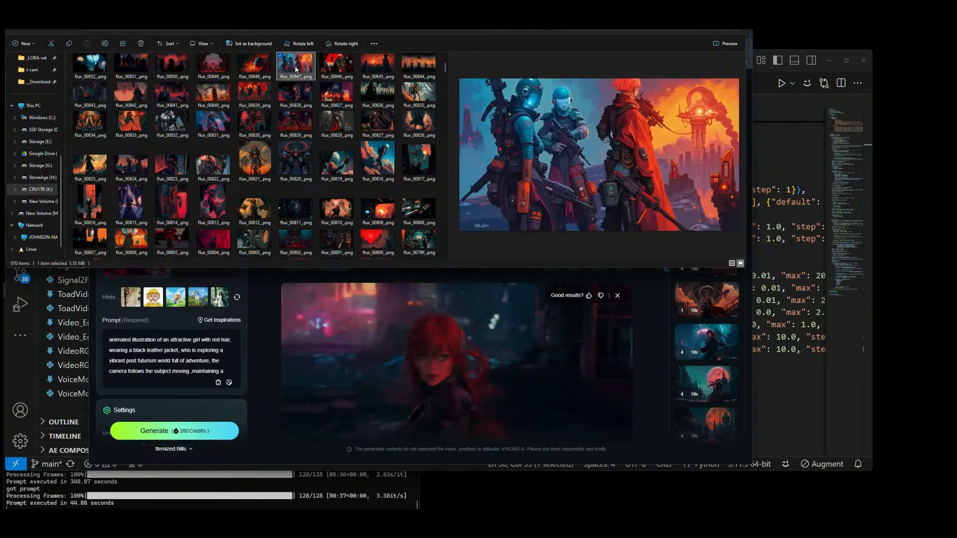
pyautogui.click(337, 67)
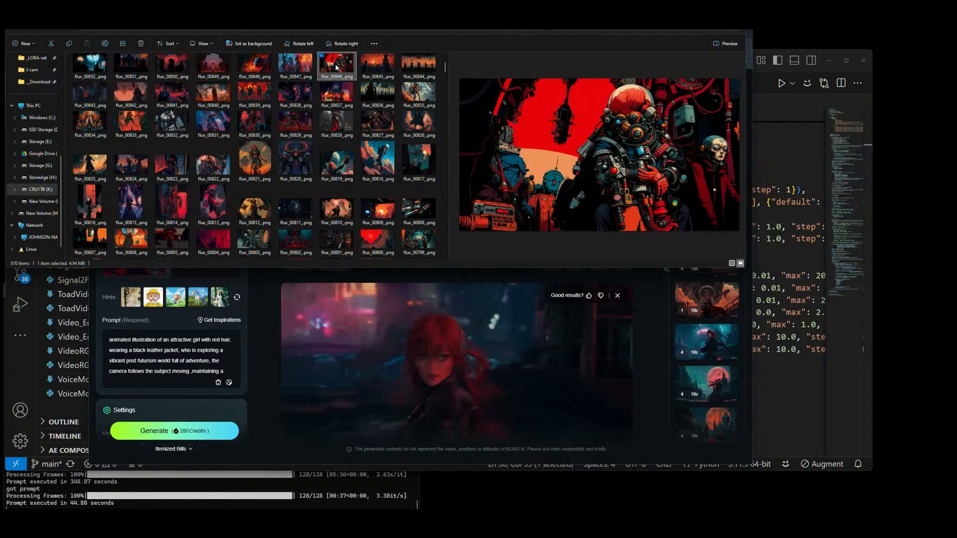
pyautogui.click(377, 66)
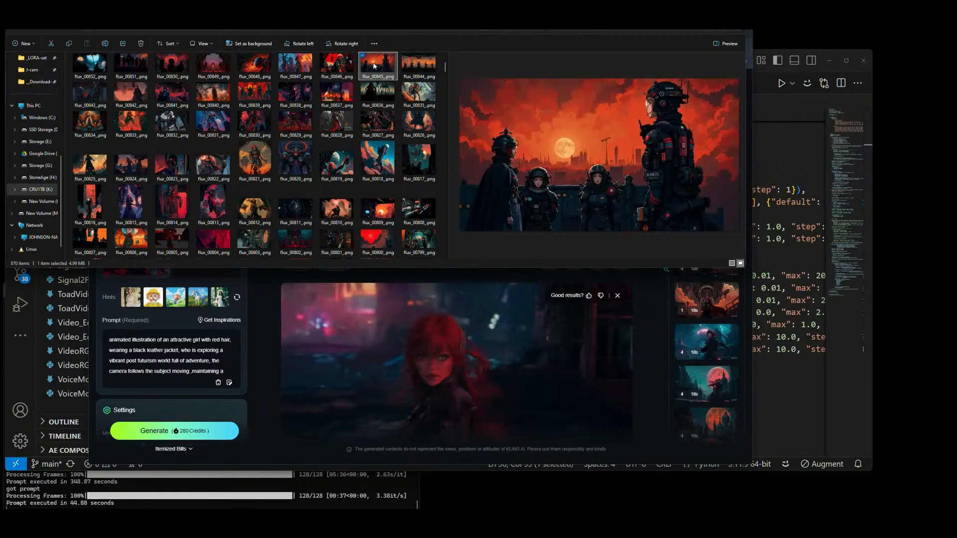
pyautogui.click(421, 65)
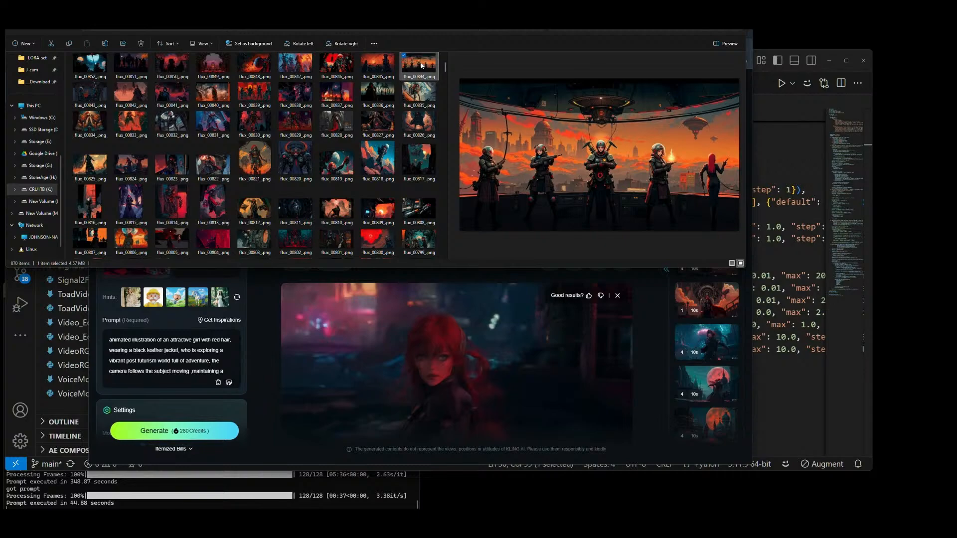
pyautogui.click(377, 67)
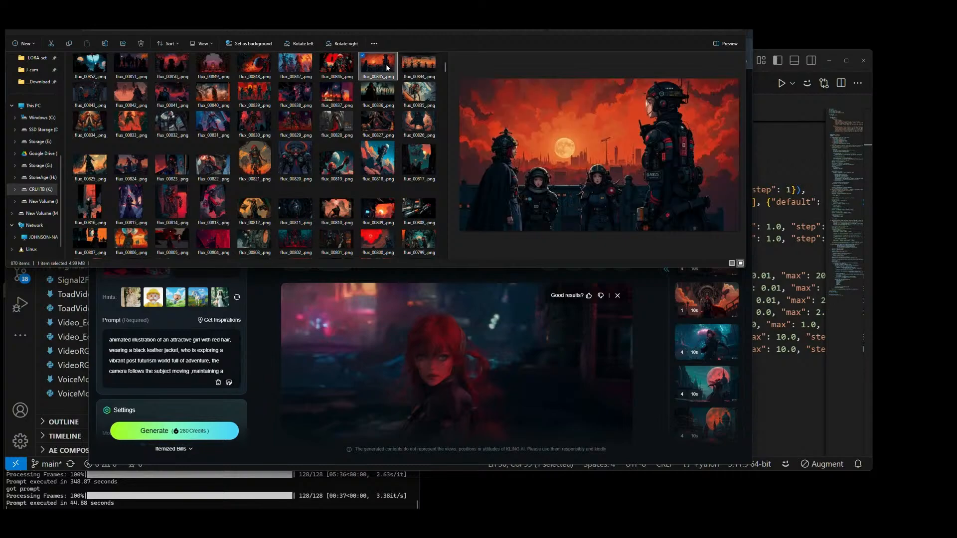
pyautogui.click(426, 66)
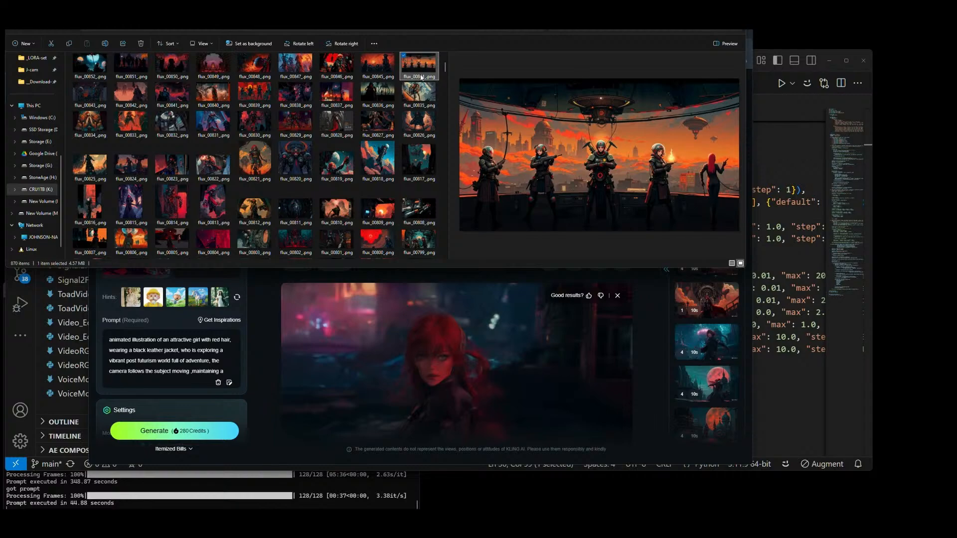
pyautogui.scroll(2, 422, 77)
pyautogui.click(418, 80)
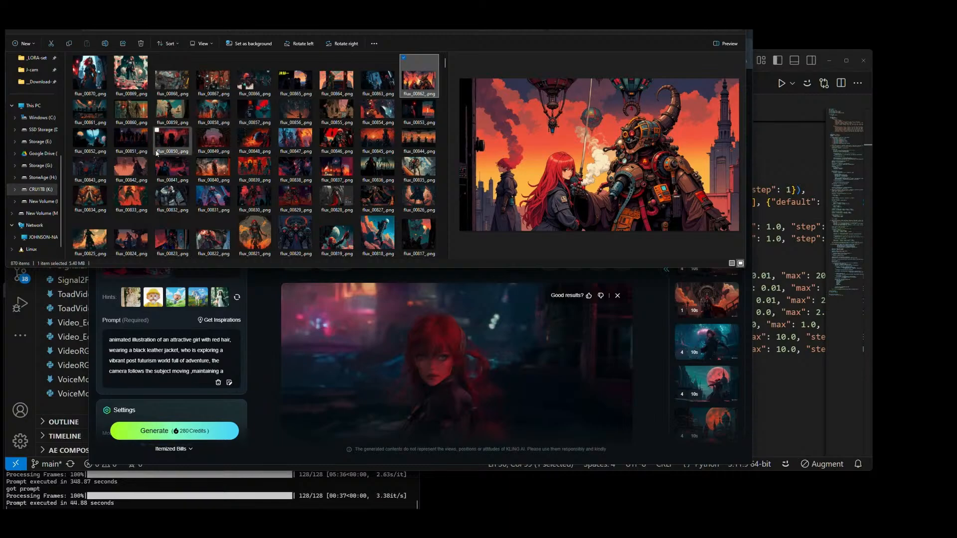
pyautogui.click(126, 170)
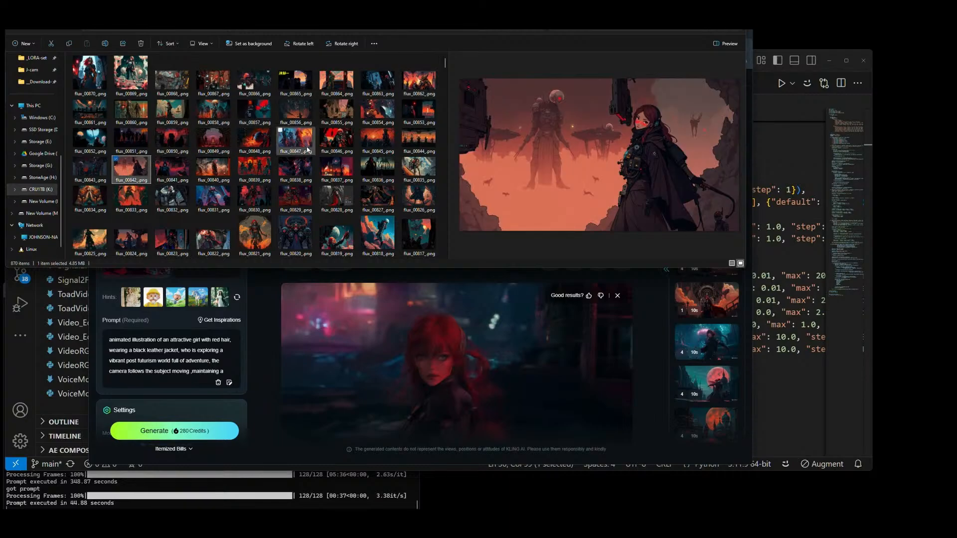
# Step: Preview lower-numbered flux images such as flux_00636_.png, flux_00281_.png, flux_00280_.png, flux_00277_.png, flux_00289_.png and flux_00292_.png as candidates
pyautogui.scroll(-10, 258, 141)
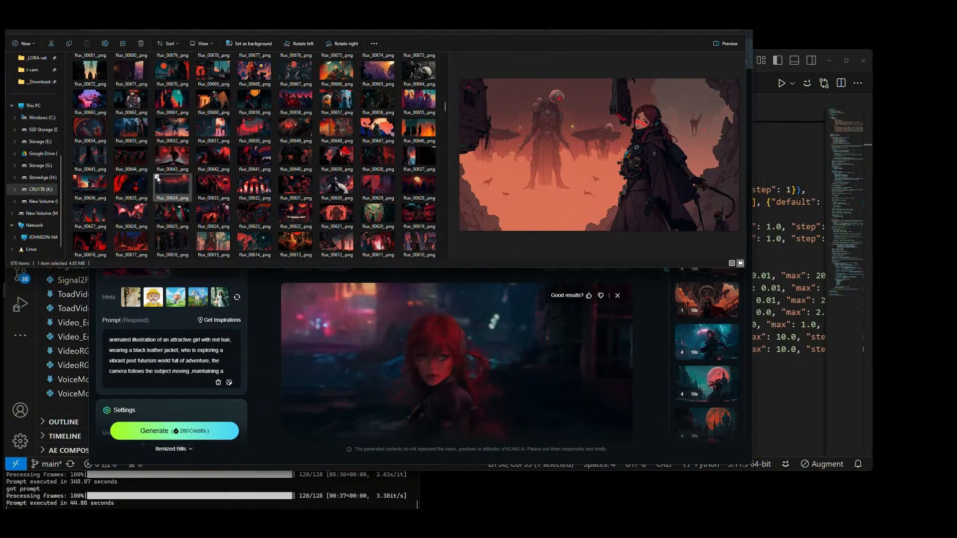
pyautogui.click(105, 186)
pyautogui.scroll(-20, 396, 188)
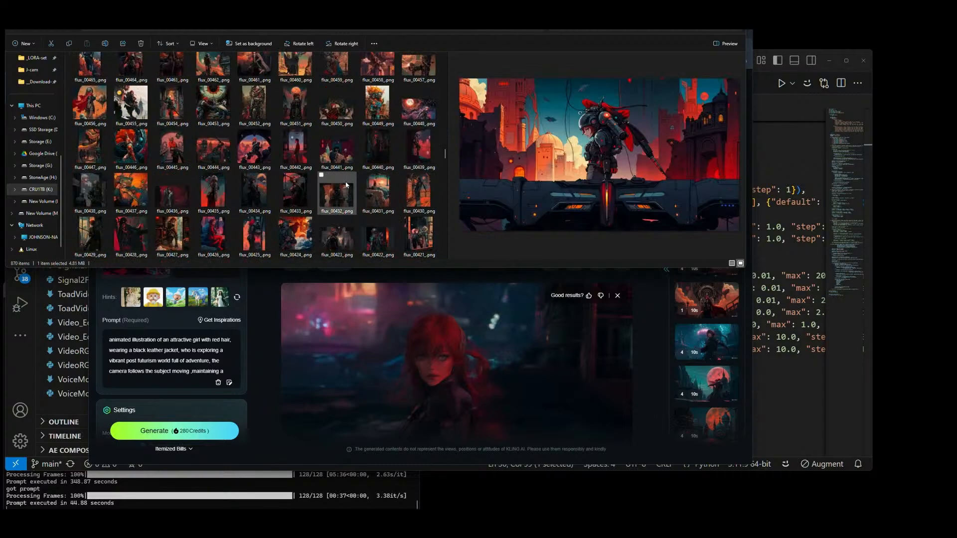
pyautogui.scroll(-18, 396, 188)
pyautogui.click(259, 157)
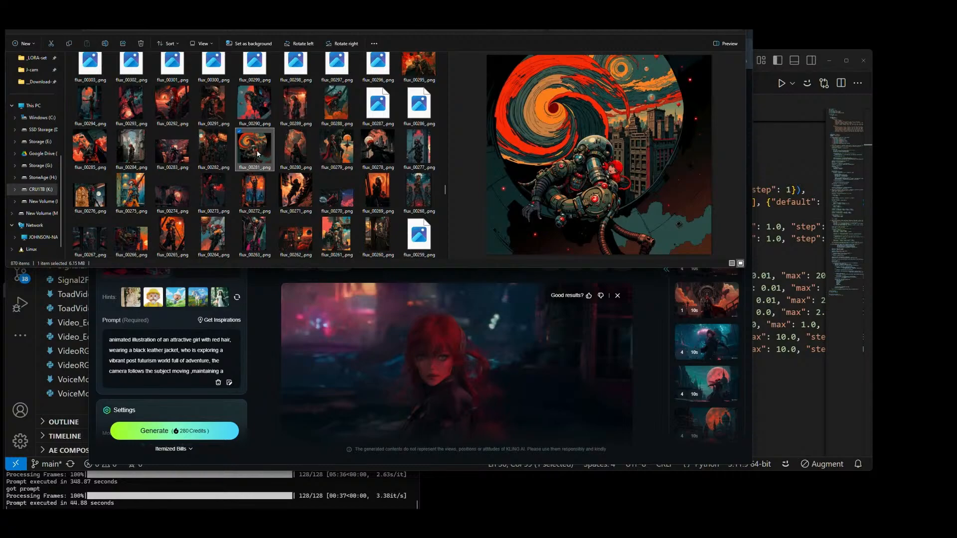
pyautogui.click(300, 148)
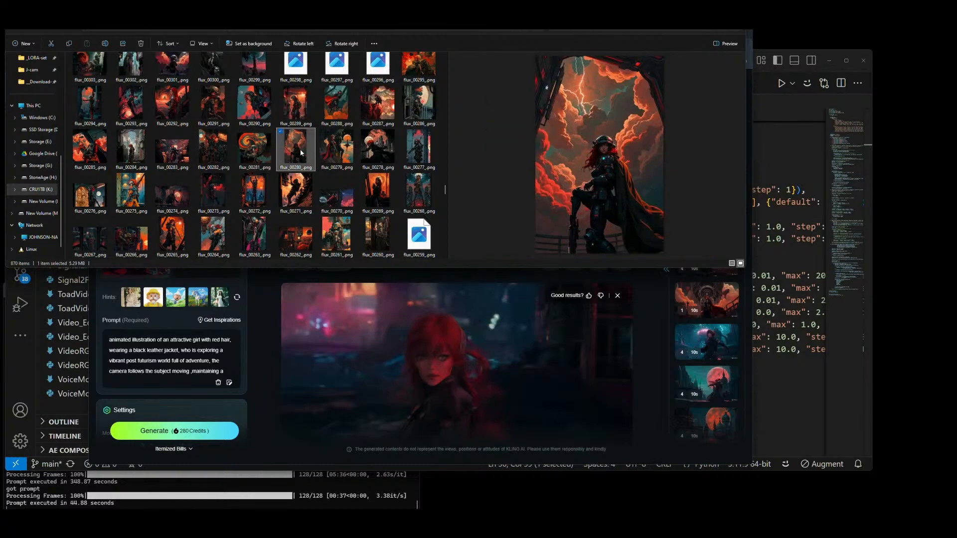
pyautogui.click(414, 148)
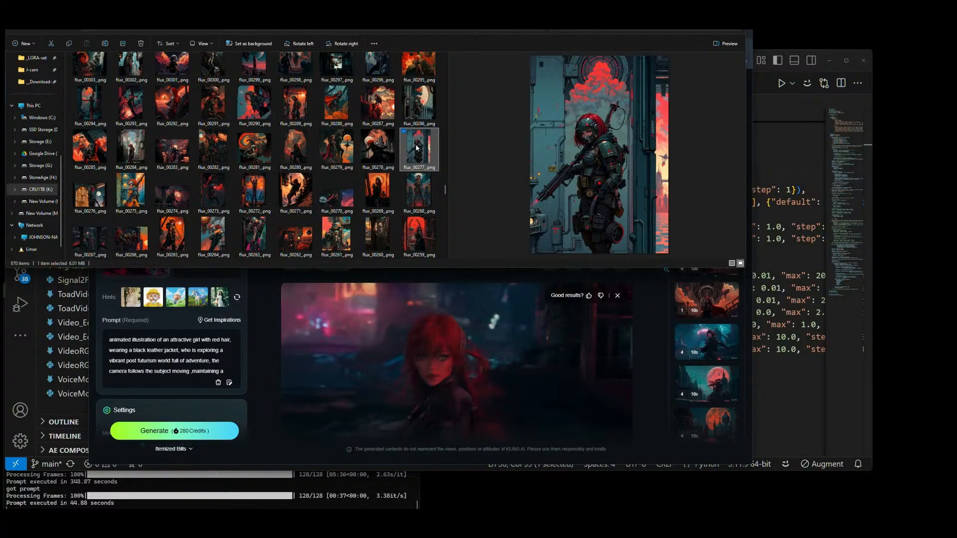
pyautogui.click(417, 112)
pyautogui.click(327, 104)
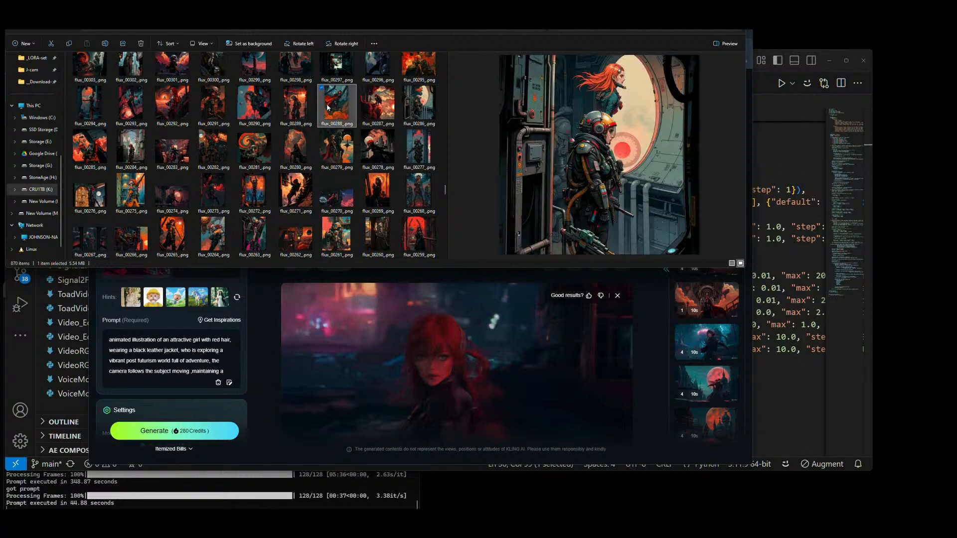
pyautogui.click(282, 104)
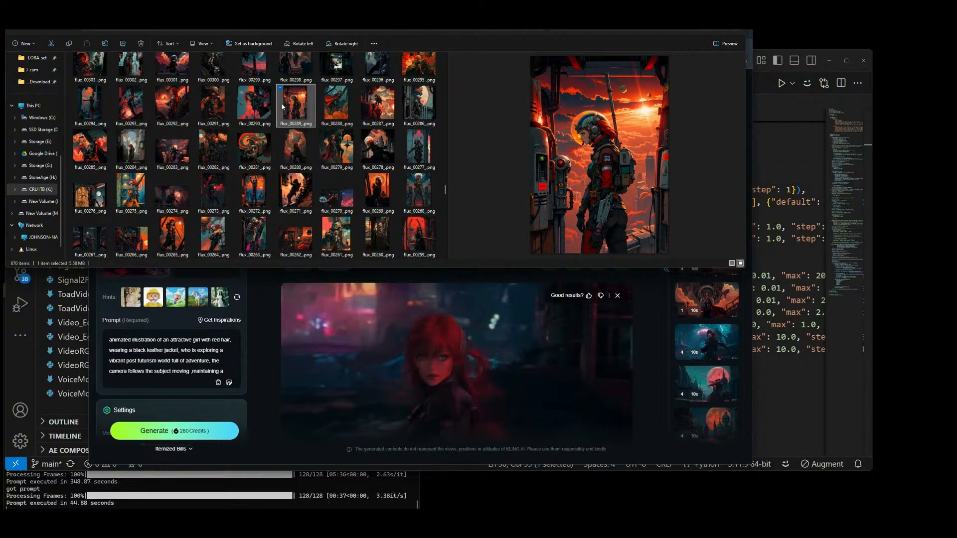
pyautogui.click(169, 107)
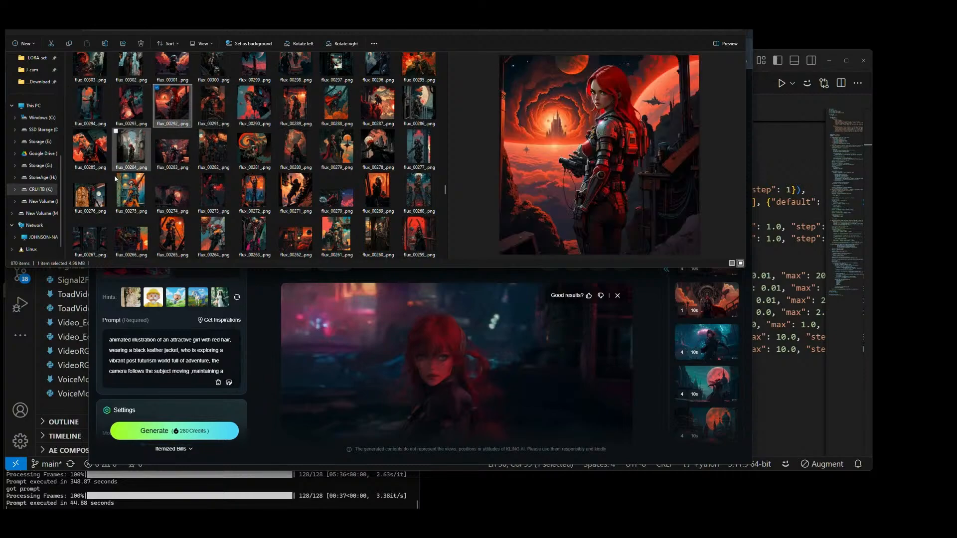
# Step: Choose flux_00250_.png, the hooded figure in red robes, after checking neighbouring images, and add it as the fourth element in KLING AI
pyautogui.click(173, 234)
pyautogui.click(212, 230)
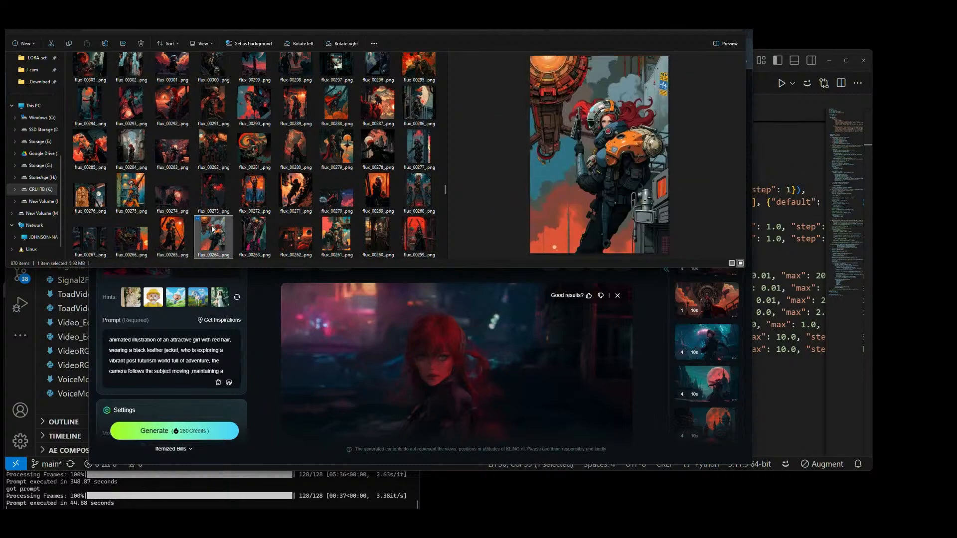
pyautogui.click(255, 235)
pyautogui.click(296, 234)
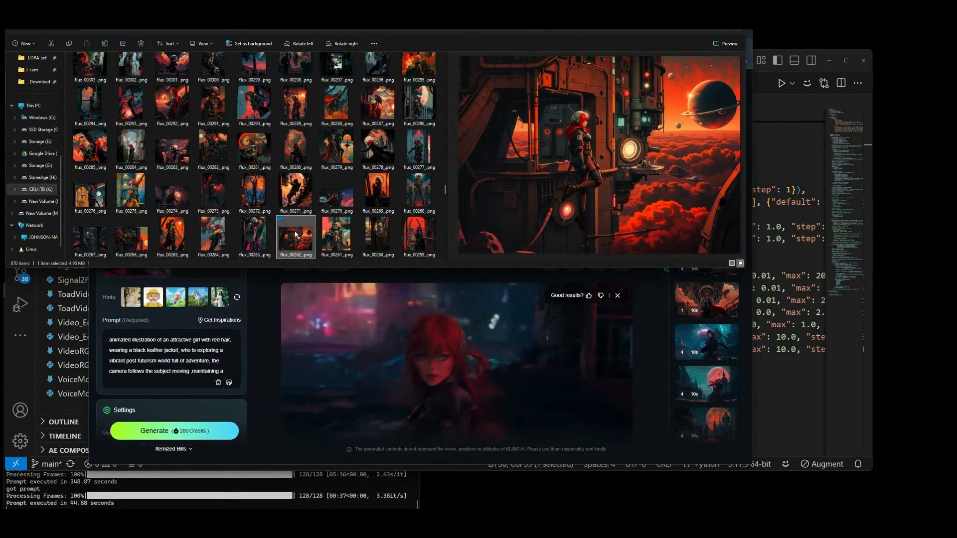
pyautogui.click(336, 233)
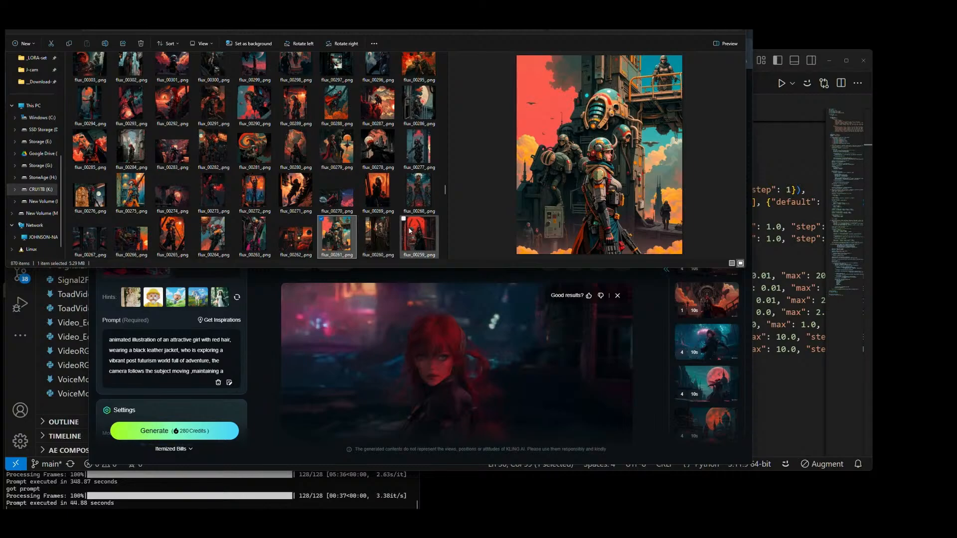
pyautogui.click(409, 230)
pyautogui.scroll(-3, 399, 169)
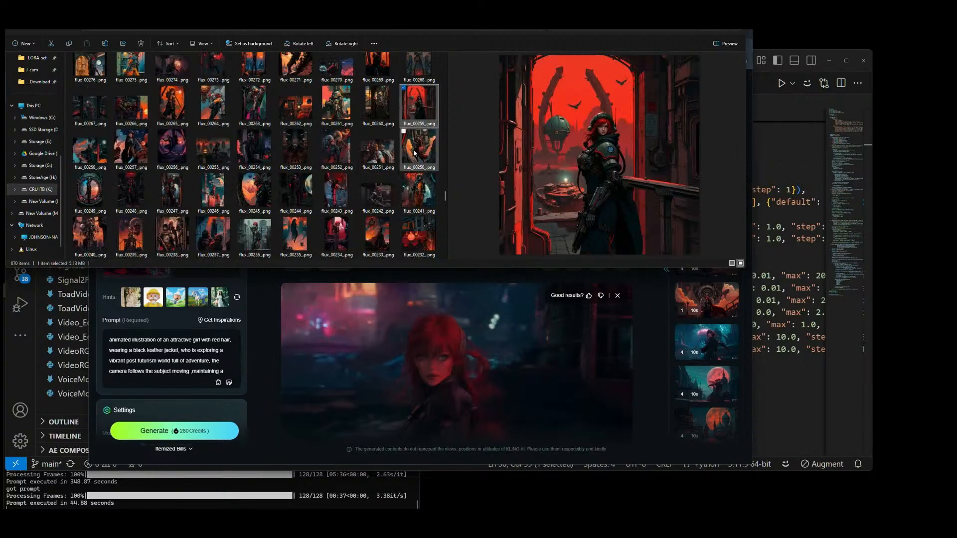
pyautogui.click(415, 152)
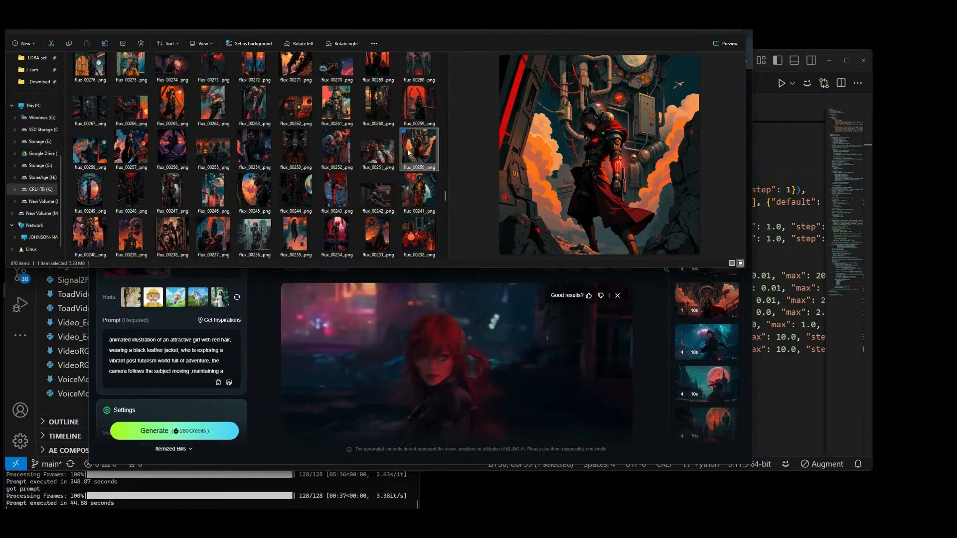
pyautogui.moveTo(417, 148); pyautogui.dragTo(206, 244)
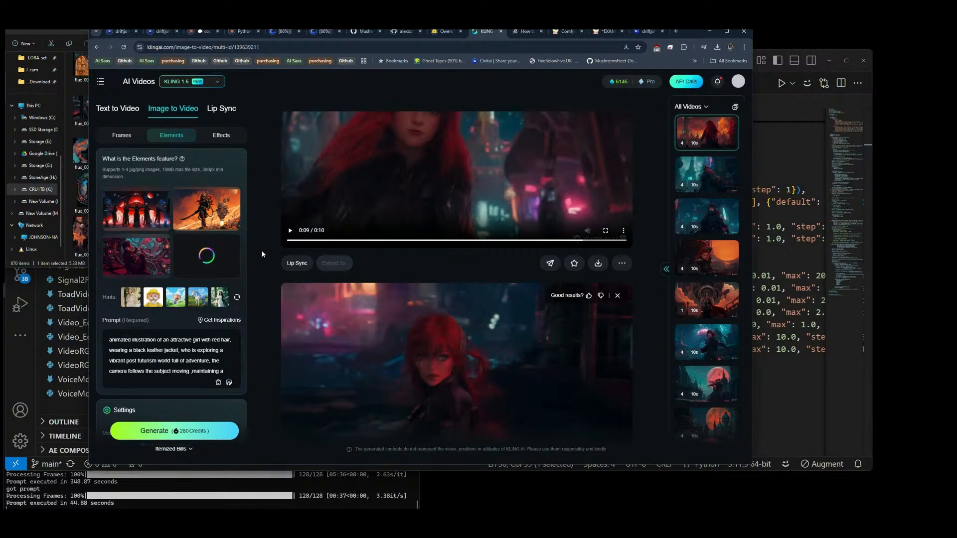
# Step: Check the generation settings, start generating four 10-second Professional Mode clips from the four elements, and return to File Explorer
pyautogui.scroll(-5, 224, 325)
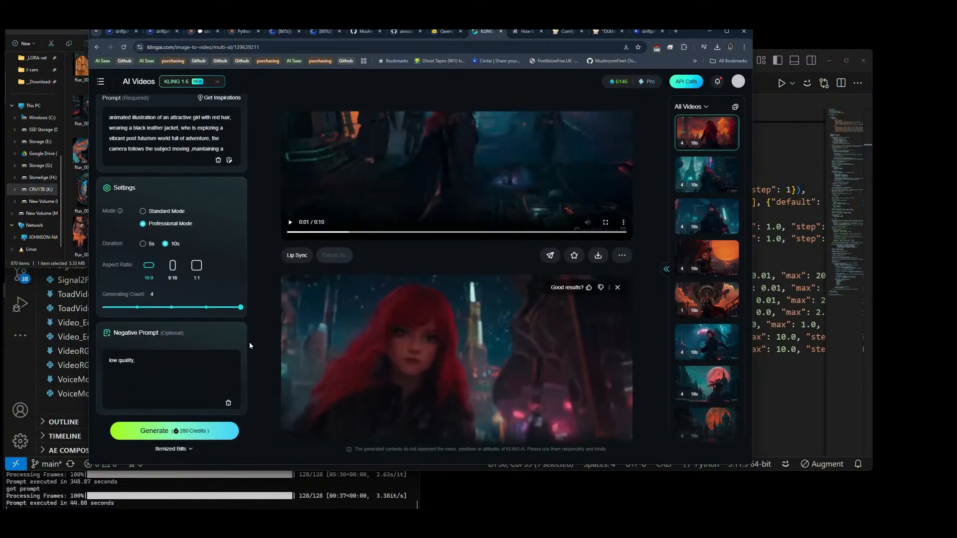
pyautogui.scroll(5, 250, 341)
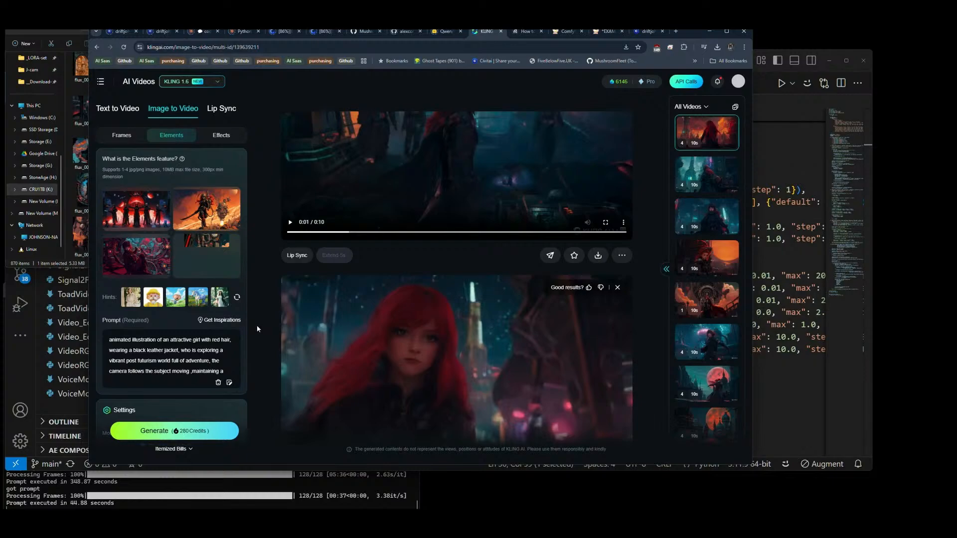
pyautogui.click(168, 432)
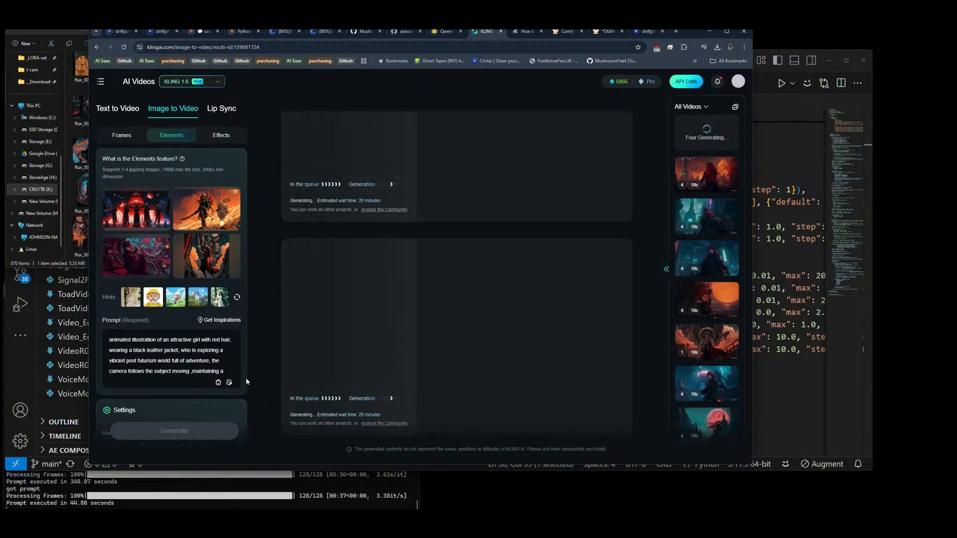
pyautogui.hotkey('alt', 'Tab')
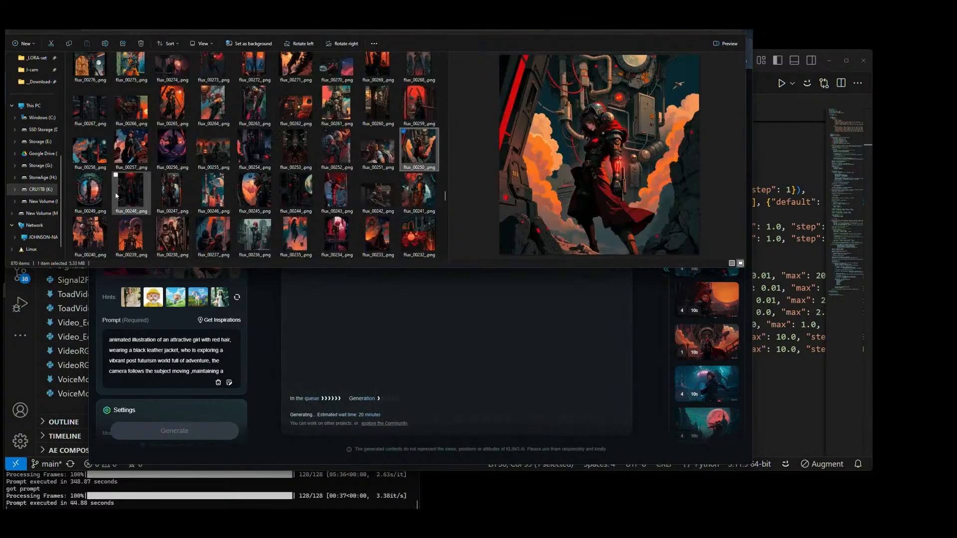
# Step: Preview flux images from flux_00365_.png down to flux_00335_.png, including flux_00348_.png, flux_00338_.png, flux_00342_.png, flux_00350_.png and flux_00349_.png, as new element candidates
pyautogui.scroll(10, 180, 181)
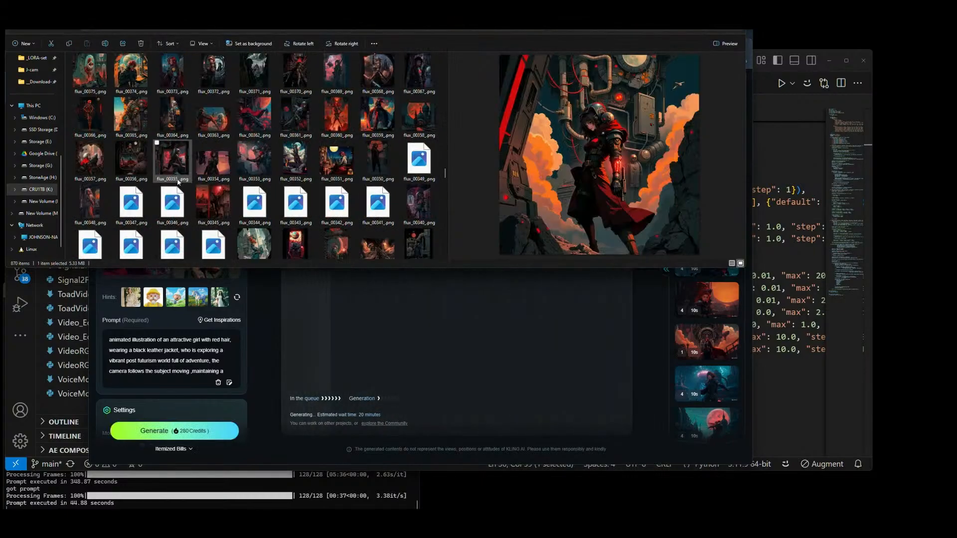
pyautogui.click(138, 122)
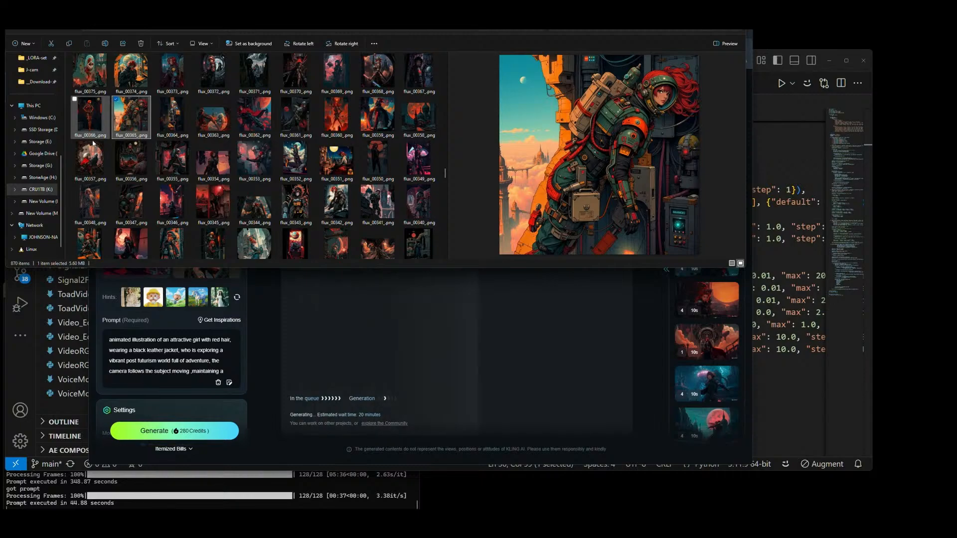
pyautogui.click(91, 205)
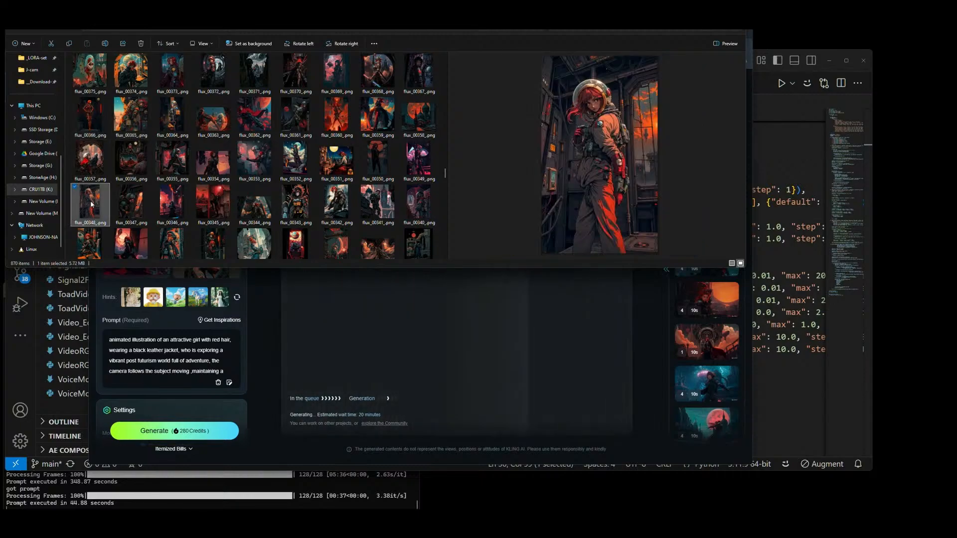
pyautogui.click(132, 248)
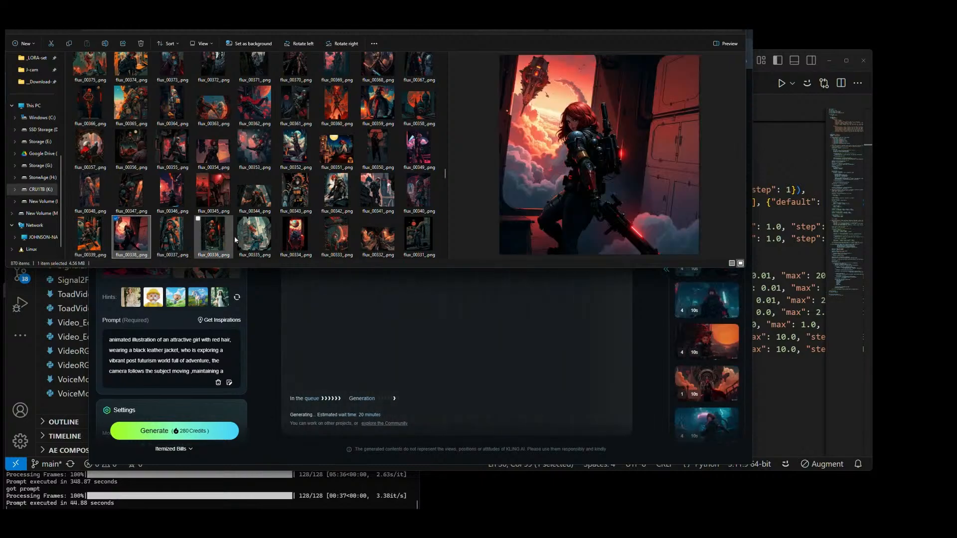
pyautogui.click(252, 240)
pyautogui.click(347, 197)
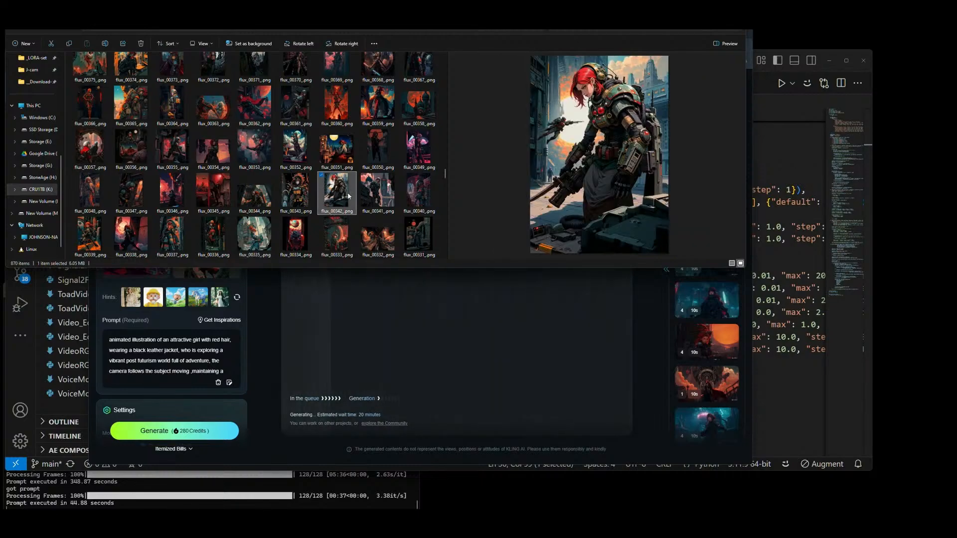
pyautogui.click(377, 151)
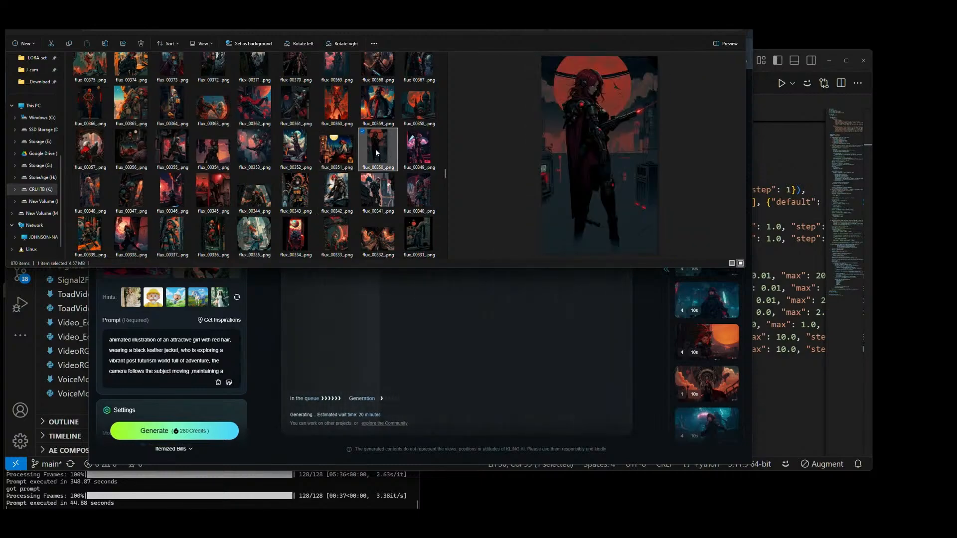
pyautogui.click(426, 150)
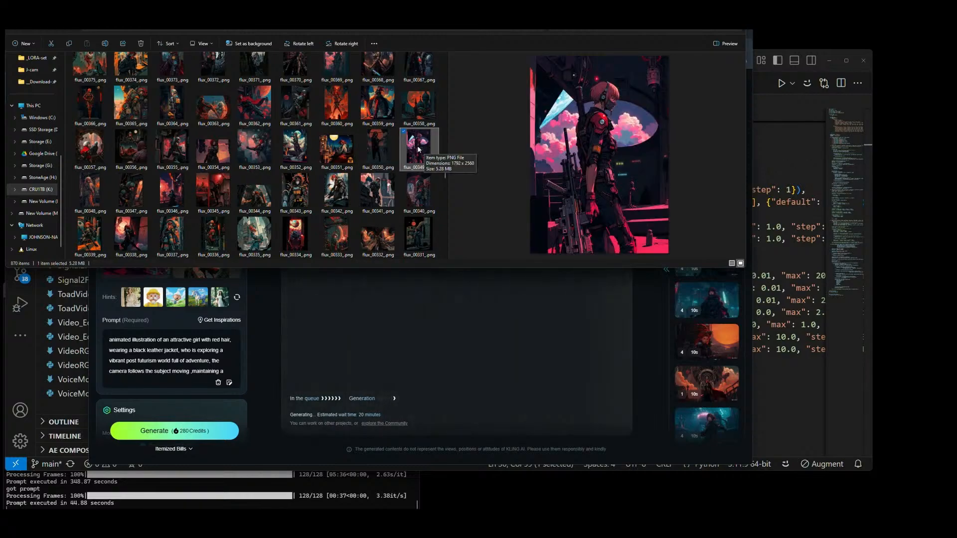
# Step: Choose flux_00359_.png, the red-haired figure before the round portal, and replace the first element in KLING AI with it
pyautogui.click(377, 105)
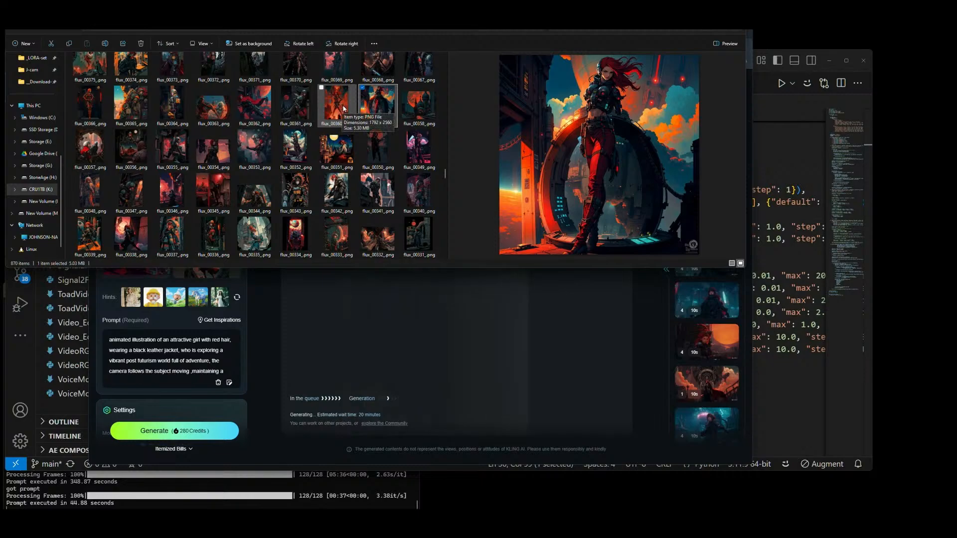
pyautogui.moveTo(356, 108); pyautogui.dragTo(210, 265)
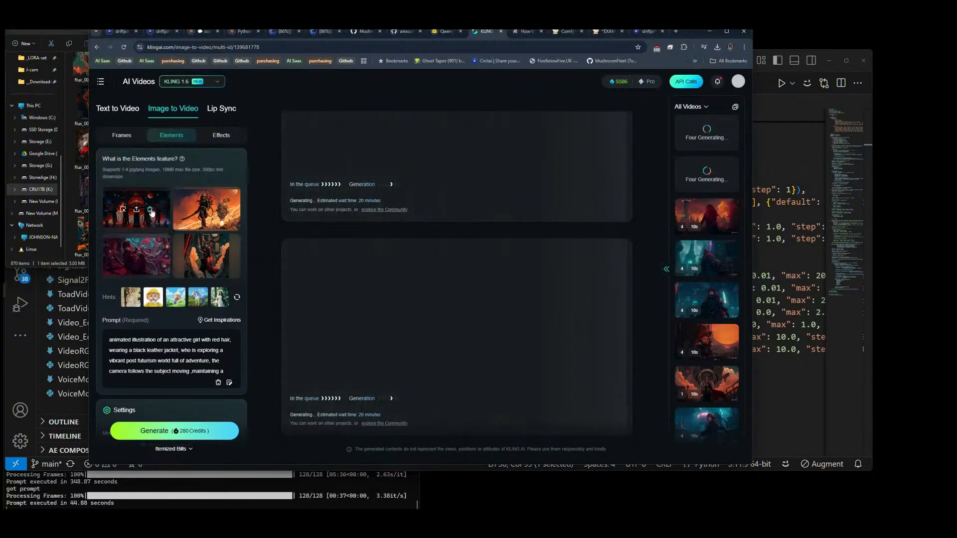
pyautogui.click(150, 211)
pyautogui.hotkey('alt', 'Tab')
pyautogui.hotkey('alt', 'Tab')
pyautogui.moveTo(380, 192); pyautogui.dragTo(143, 216)
pyautogui.moveTo(167, 306)
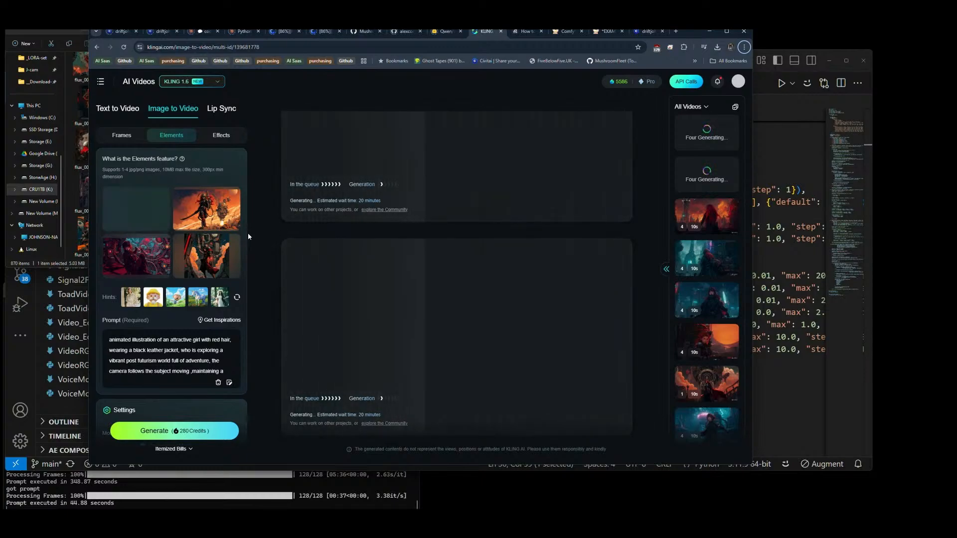
pyautogui.moveTo(227, 244)
# Step: Return to File Explorer, open flux_00454_.png in the image viewer, and inspect it at 100% and at fitted size
pyautogui.hotkey('alt', 'Tab')
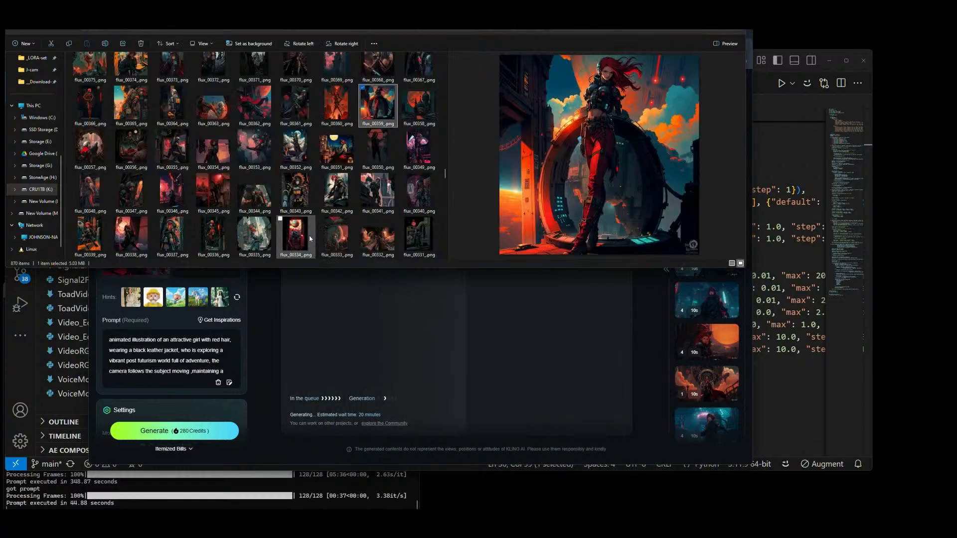
pyautogui.scroll(10, 331, 182)
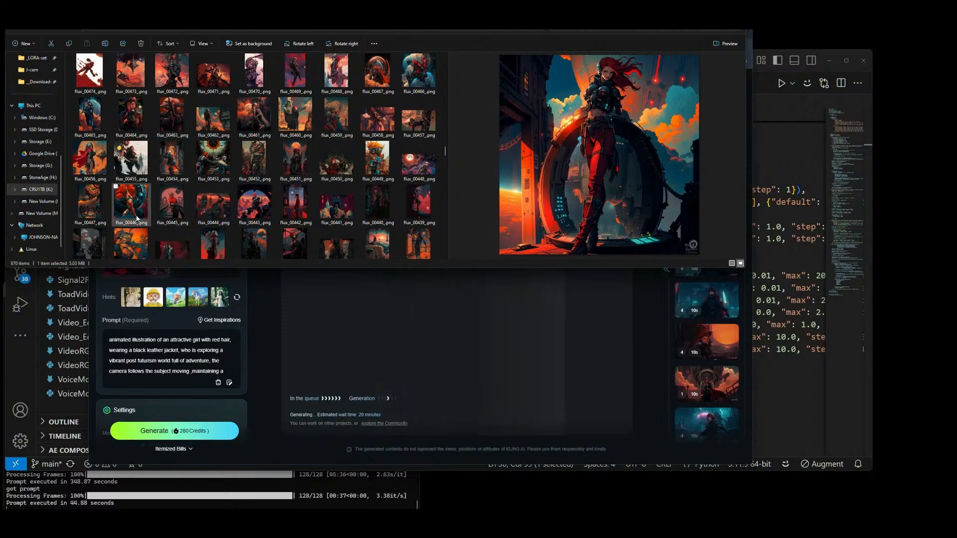
pyautogui.click(170, 169)
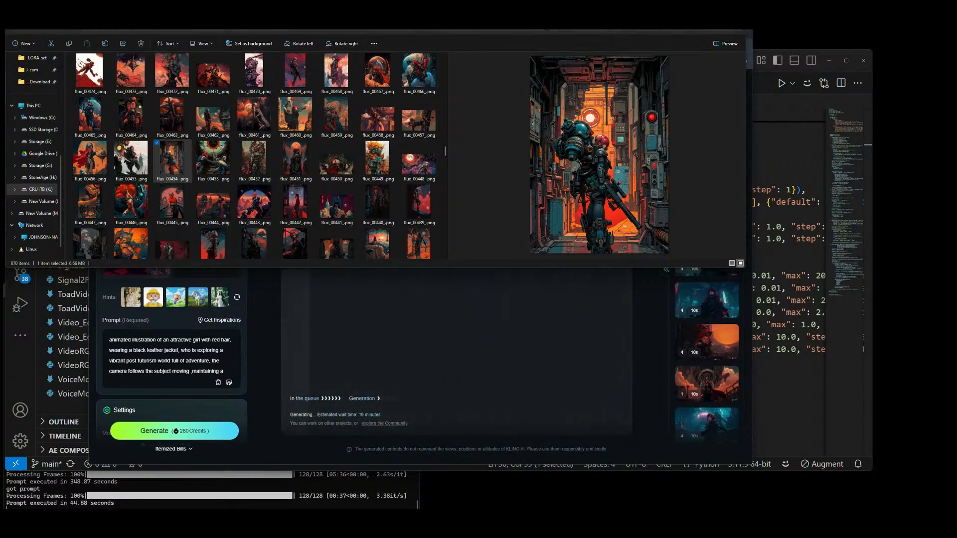
pyautogui.press('Return')
pyautogui.doubleClick(559, 280)
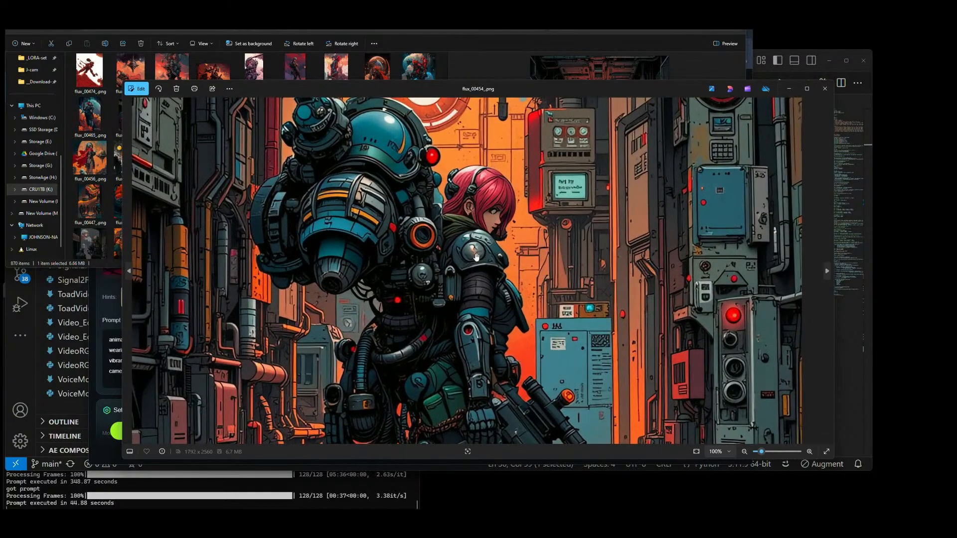
pyautogui.doubleClick(481, 247)
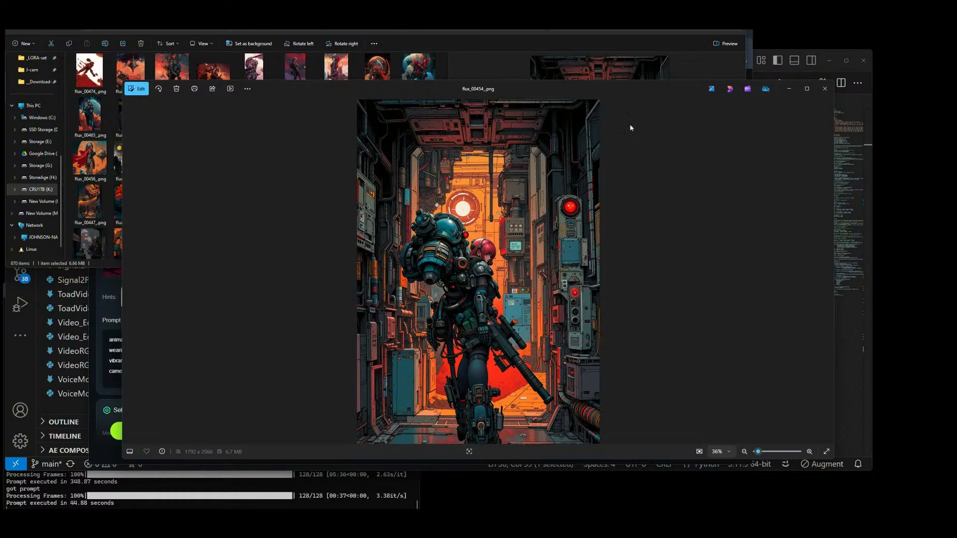
# Step: Close the image viewer and add flux_00454_.png as the fourth element in KLING AI
pyautogui.click(826, 88)
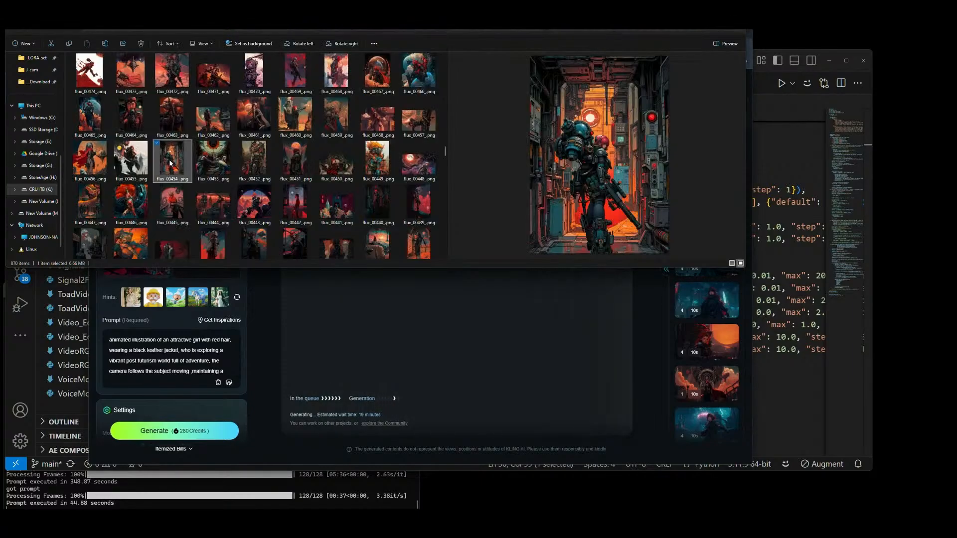
pyautogui.moveTo(170, 160); pyautogui.dragTo(258, 189)
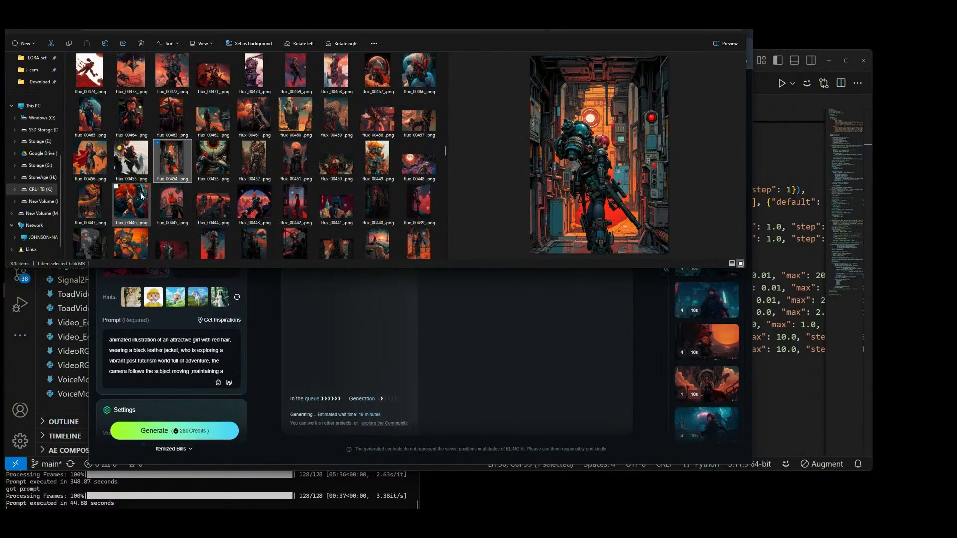
# Step: Preview flux_00446_.png and flux_00388_.png in File Explorer as further element candidates
pyautogui.click(141, 196)
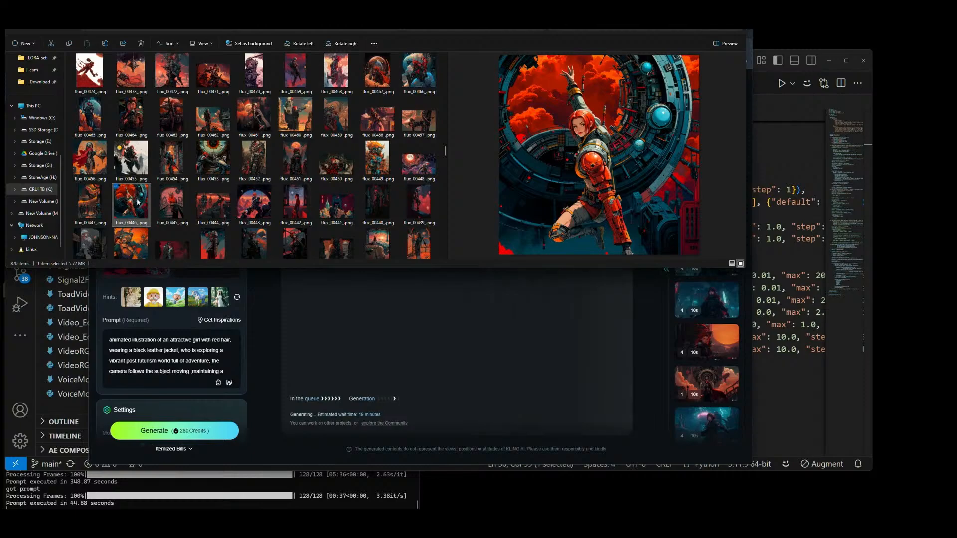
pyautogui.scroll(-2, 246, 186)
pyautogui.scroll(-6, 245, 186)
pyautogui.click(294, 151)
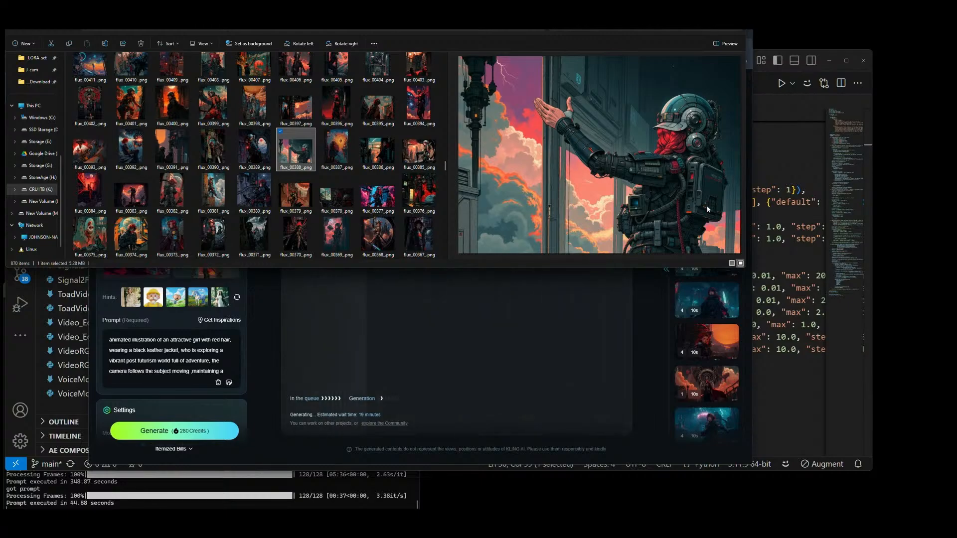
# Step: Switch back to KLING AI and start generating four 10-second clips from the four elements
pyautogui.hotkey('alt', 'Tab')
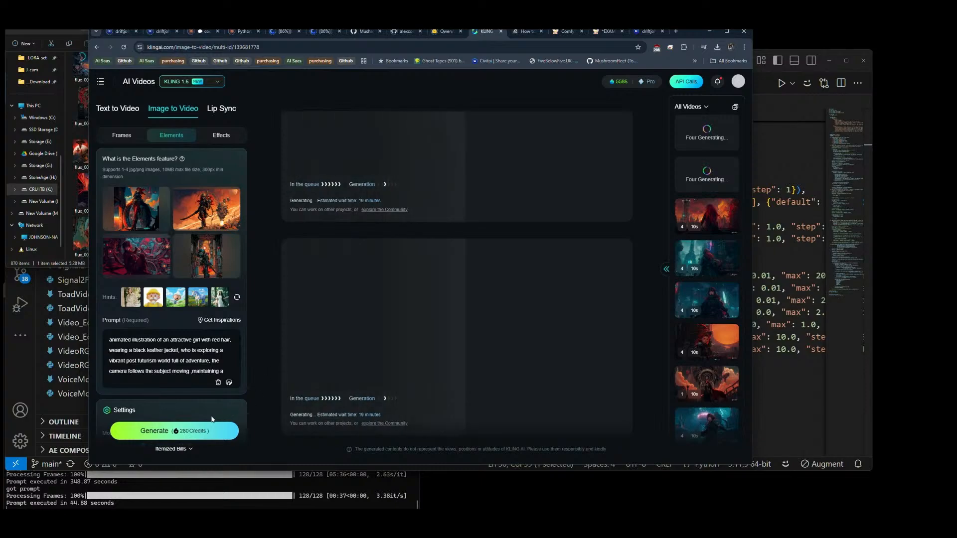
pyautogui.click(158, 434)
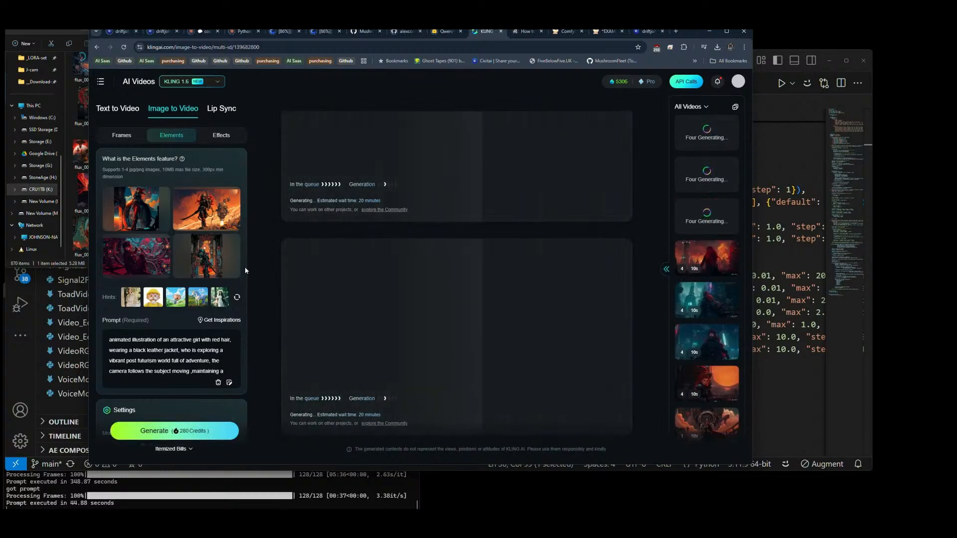
# Step: Remove the fourth, first and third element images in KLING AI, and return to File Explorer
pyautogui.click(220, 257)
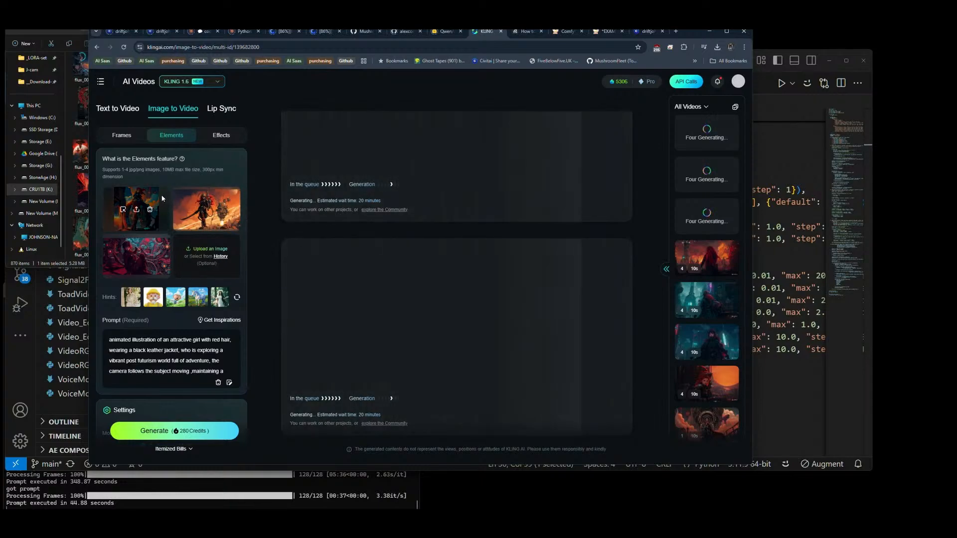
pyautogui.click(150, 209)
pyautogui.click(150, 257)
pyautogui.hotkey('alt', 'Tab')
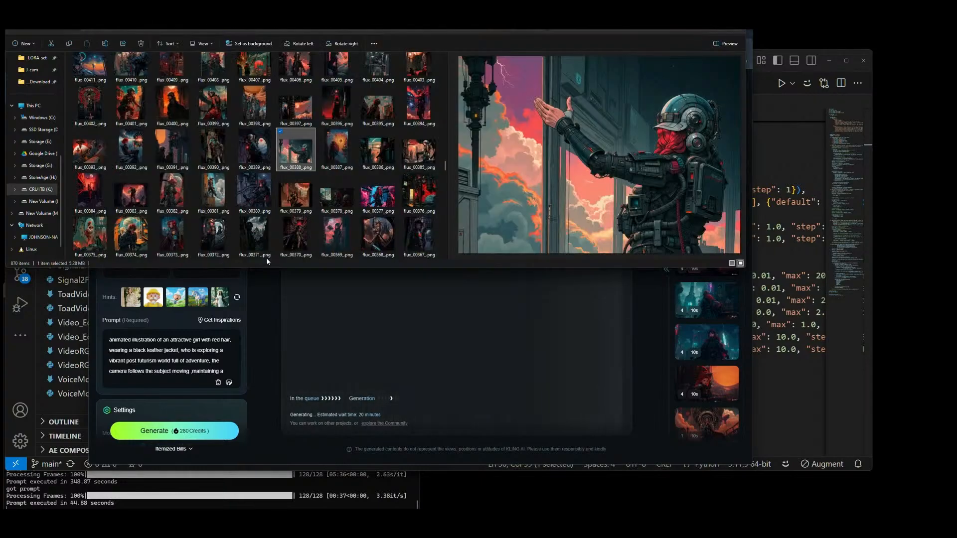
# Step: Preview flux_00377_.png, flux_00574_.png and the two-figure images from flux_00582_.png to flux_00578_.png as new element candidates
pyautogui.click(380, 198)
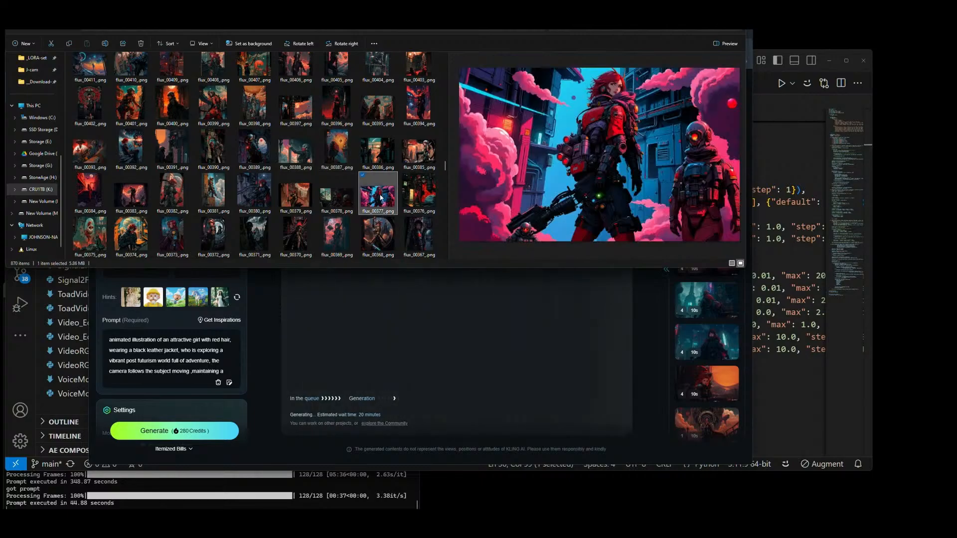
pyautogui.scroll(15, 380, 198)
pyautogui.click(429, 111)
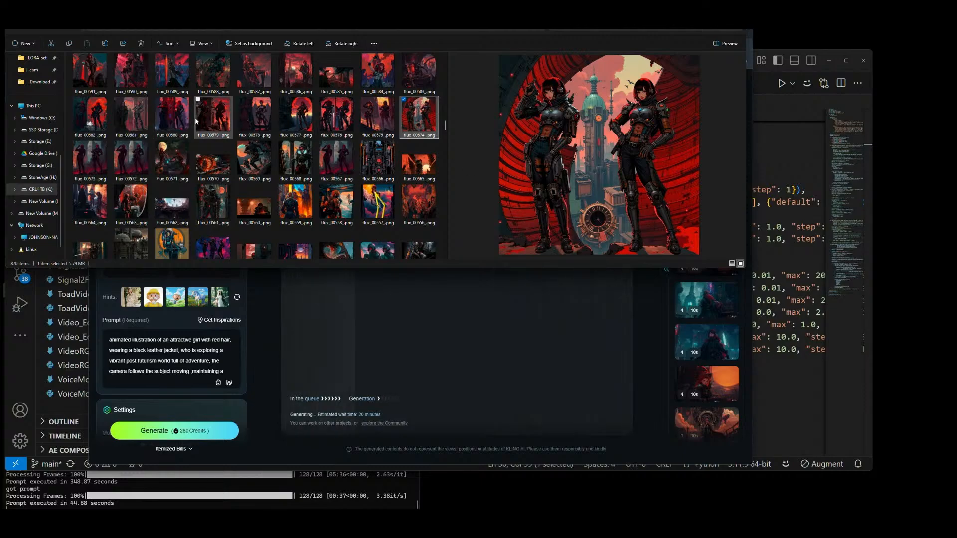
pyautogui.click(126, 118)
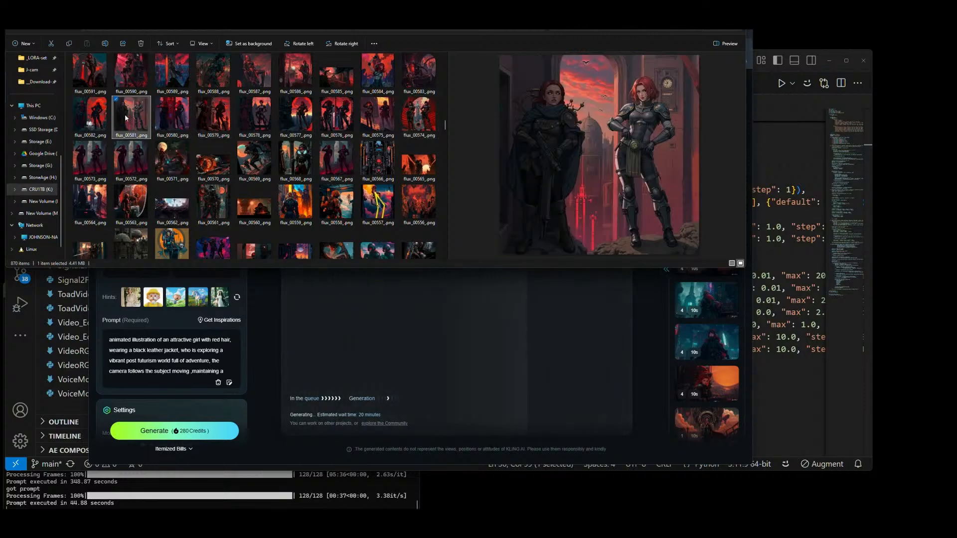
pyautogui.click(92, 116)
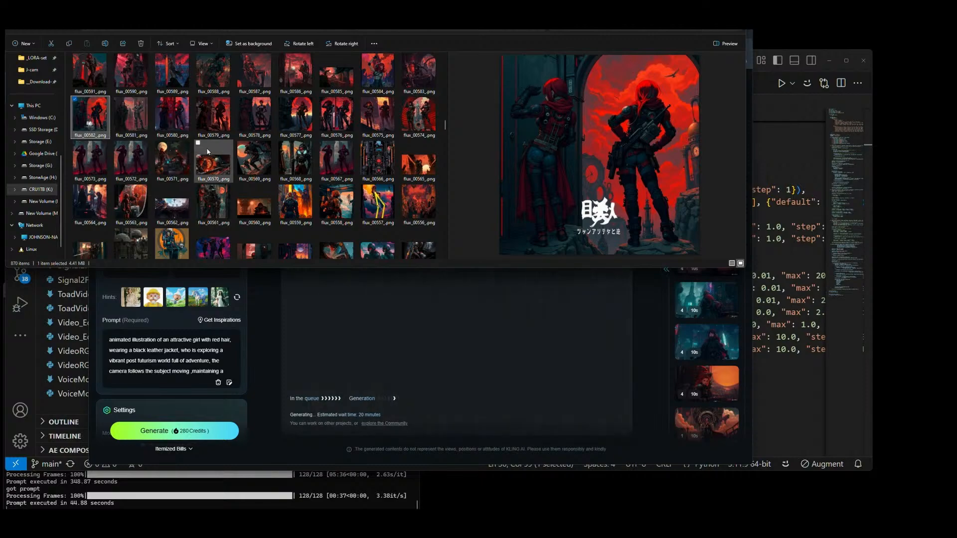
pyautogui.press('Right')
pyautogui.click(188, 116)
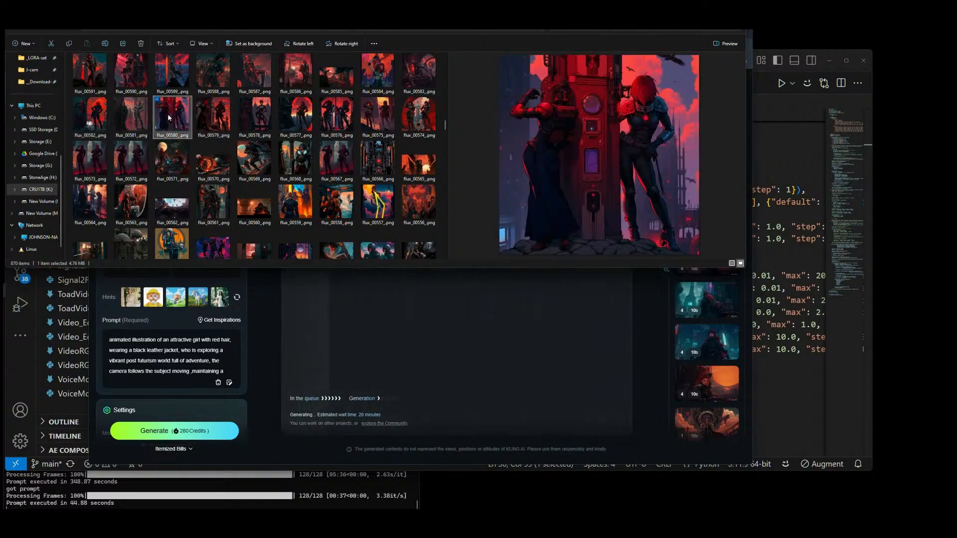
pyautogui.click(202, 118)
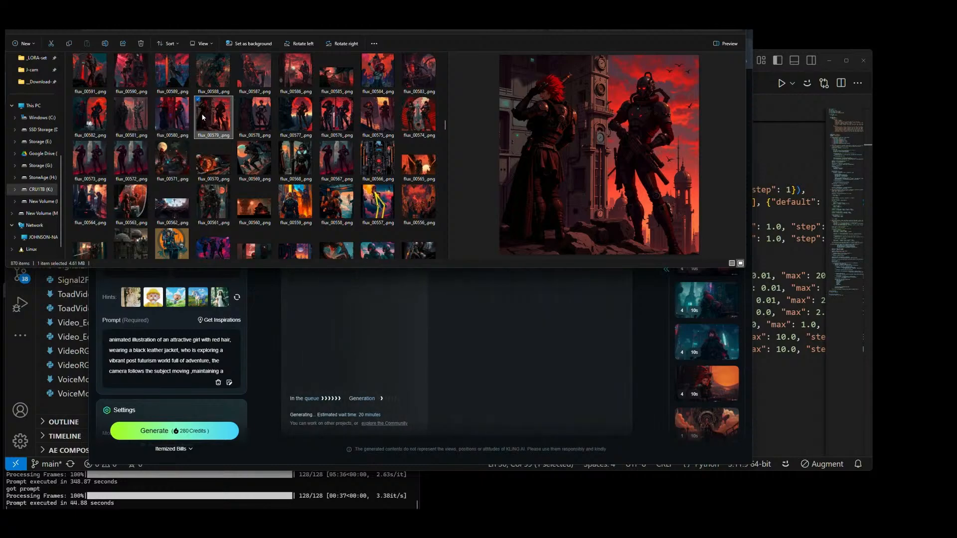
pyautogui.click(265, 122)
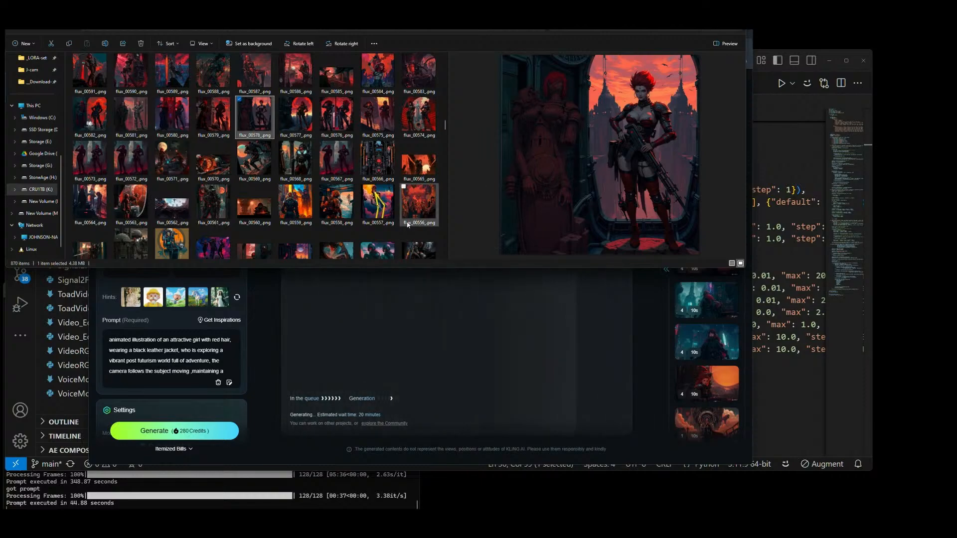
# Step: Widen the preview pane and make the File Explorer window taller for larger image previews
pyautogui.moveTo(439, 204); pyautogui.dragTo(390, 215)
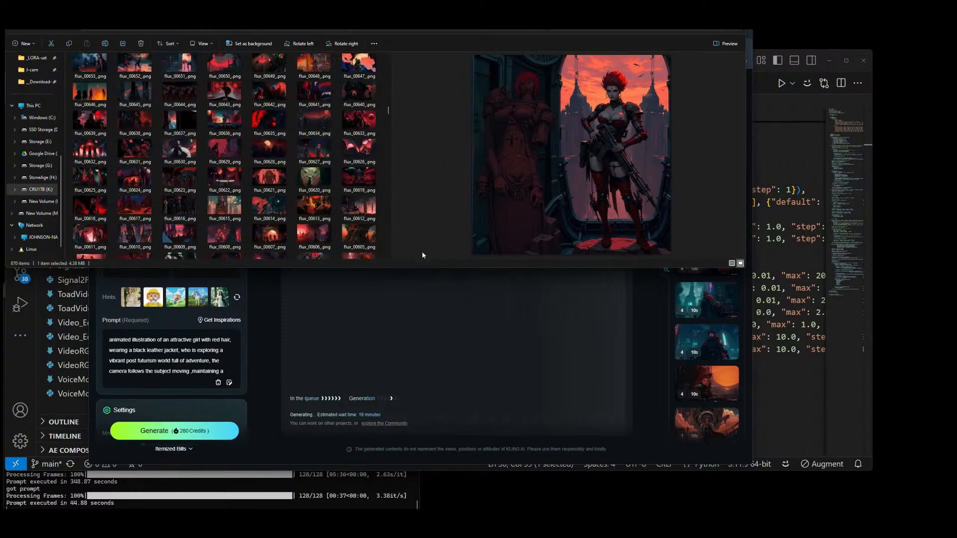
pyautogui.moveTo(425, 268); pyautogui.dragTo(425, 346)
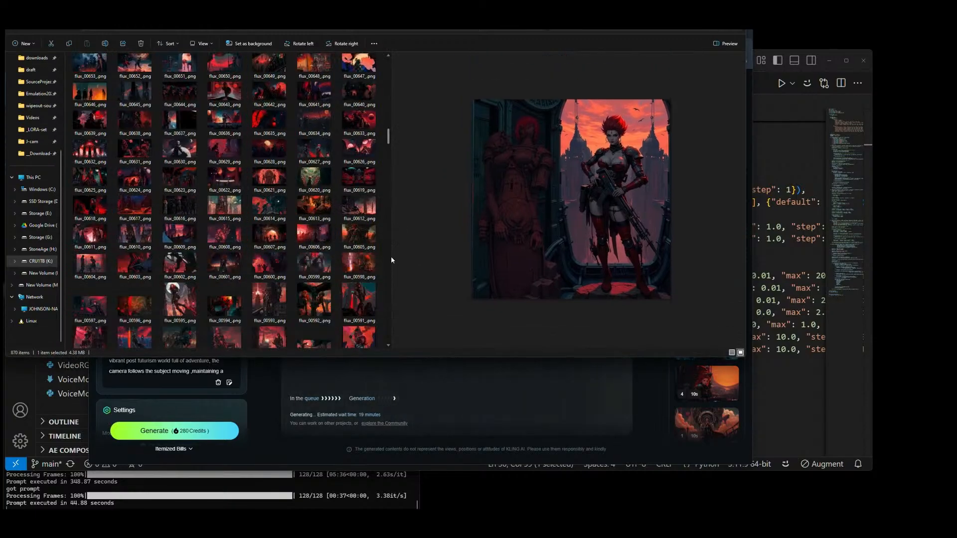
pyautogui.scroll(-5, 391, 256)
pyautogui.moveTo(391, 258); pyautogui.dragTo(387, 260)
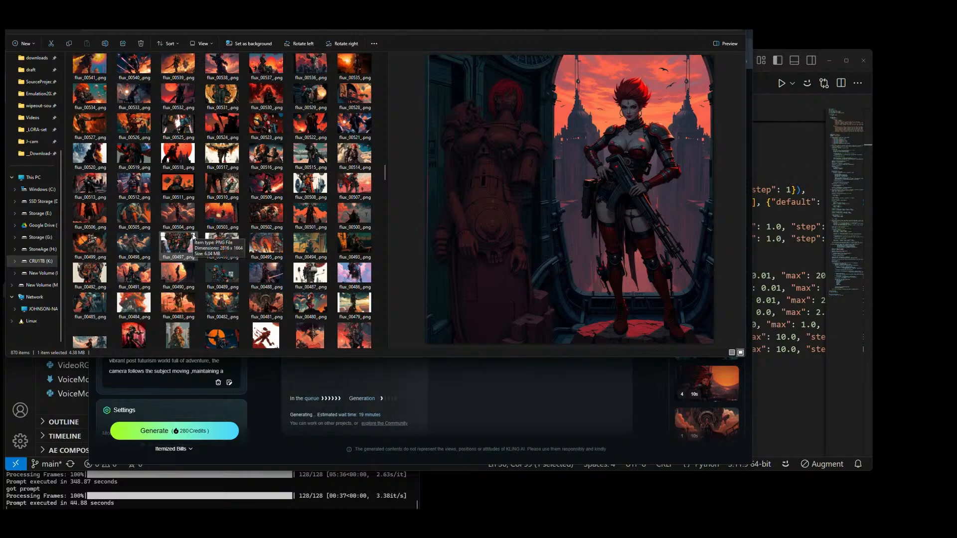
# Step: Preview flux_00577_.png through flux_00572_.png one by one, and flux_00567_.png, at the larger preview size
pyautogui.scroll(5, 193, 235)
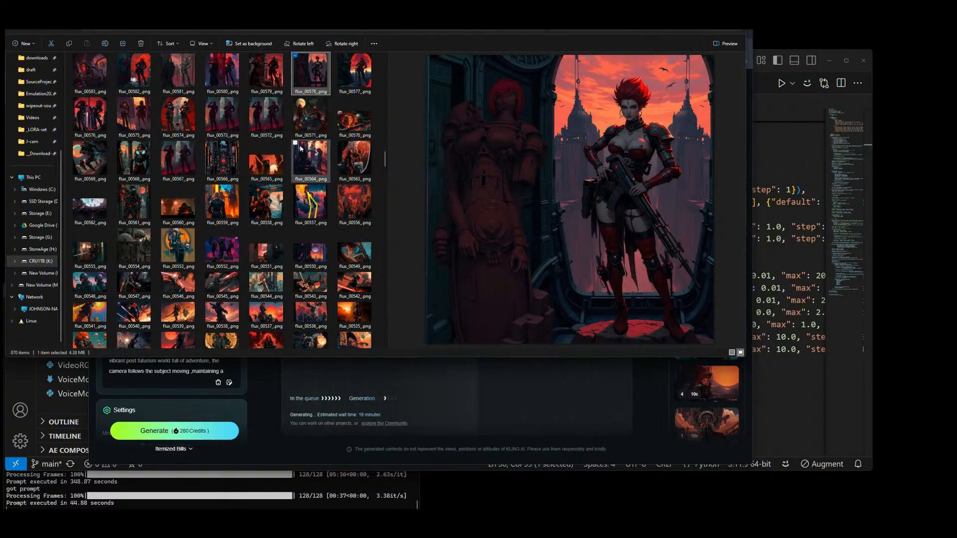
pyautogui.click(355, 66)
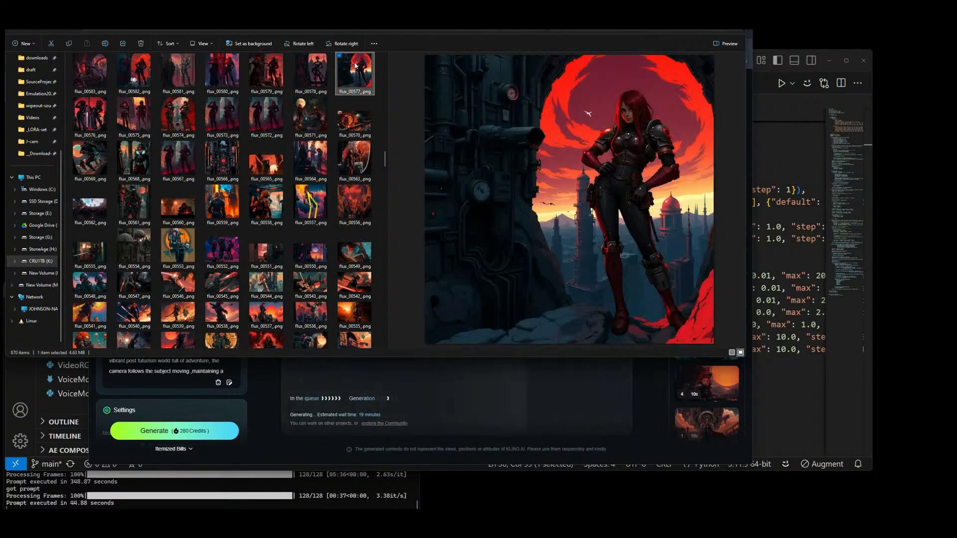
pyautogui.click(88, 120)
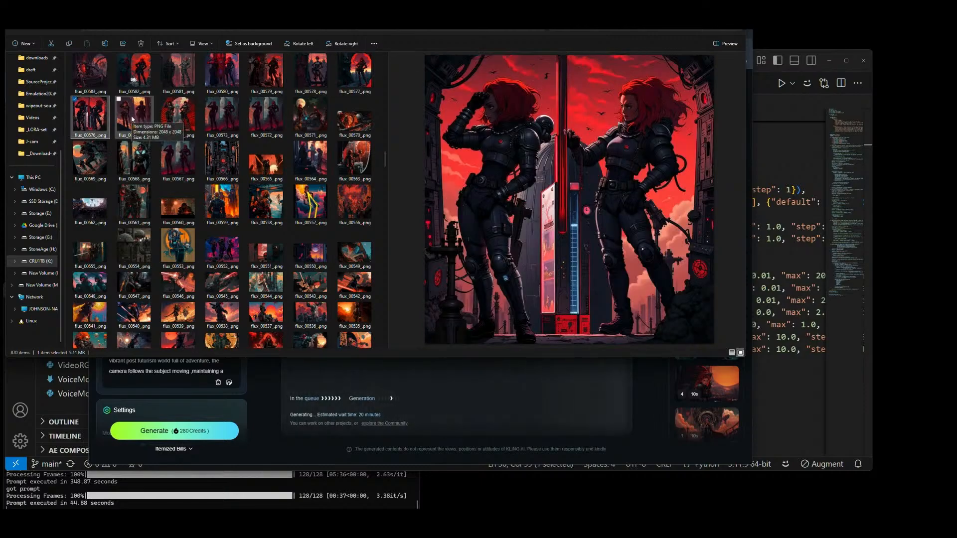
pyautogui.click(132, 120)
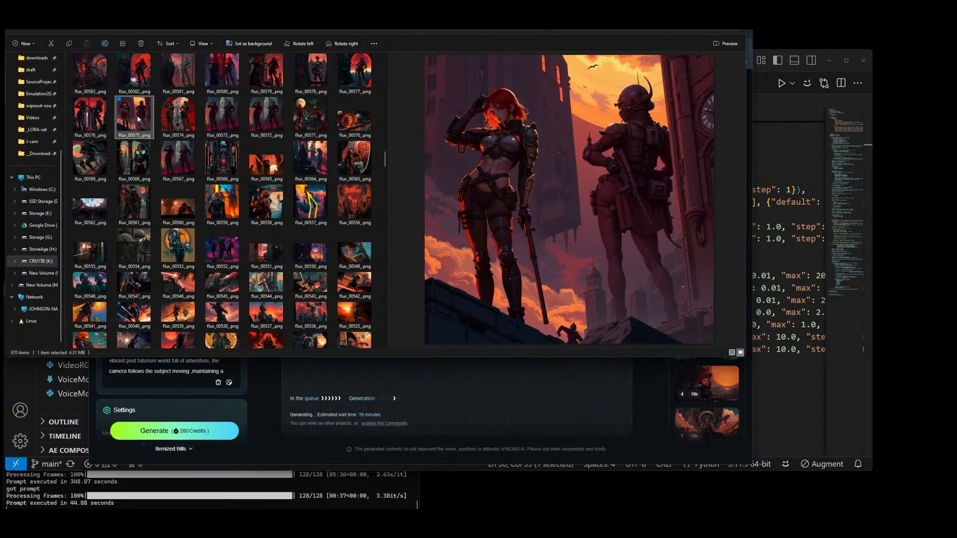
pyautogui.click(179, 118)
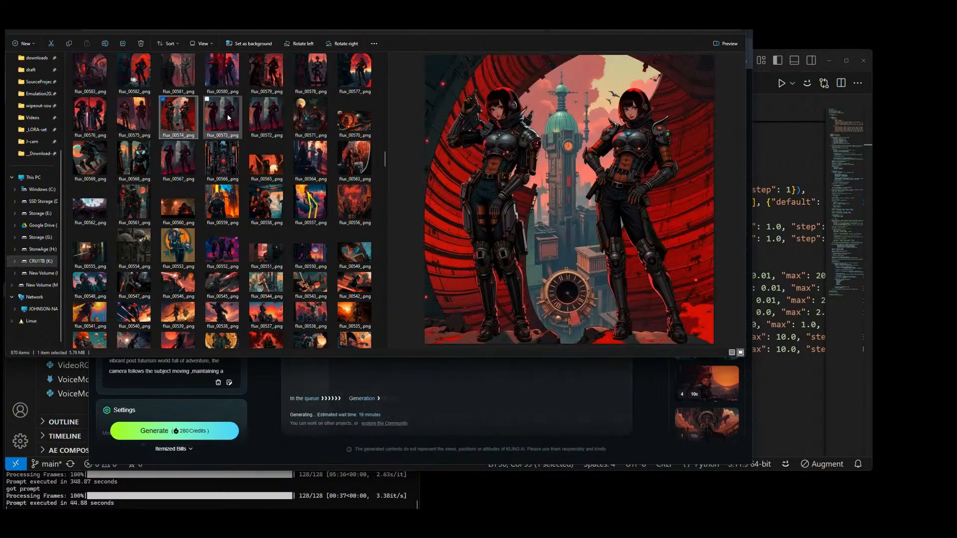
pyautogui.click(224, 118)
pyautogui.click(268, 117)
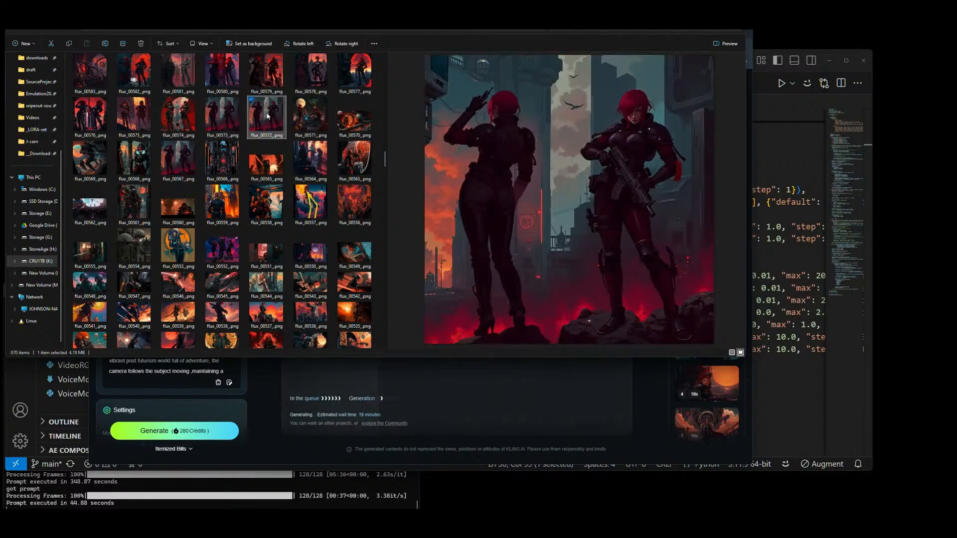
pyautogui.click(169, 168)
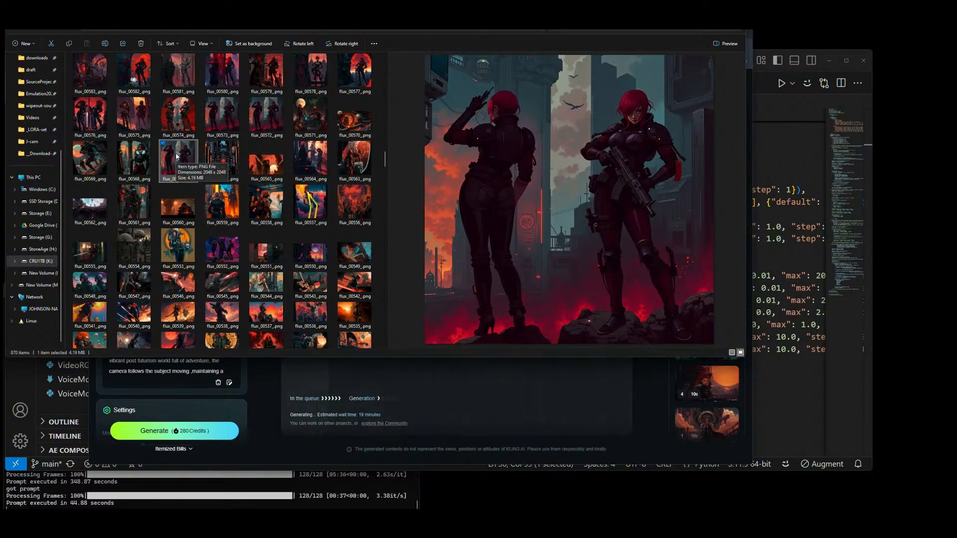
# Step: Compare the two-figure images flux_00582_.png, flux_00574_.png and flux_00572_.png in the enlarged preview
pyautogui.scroll(3, 178, 155)
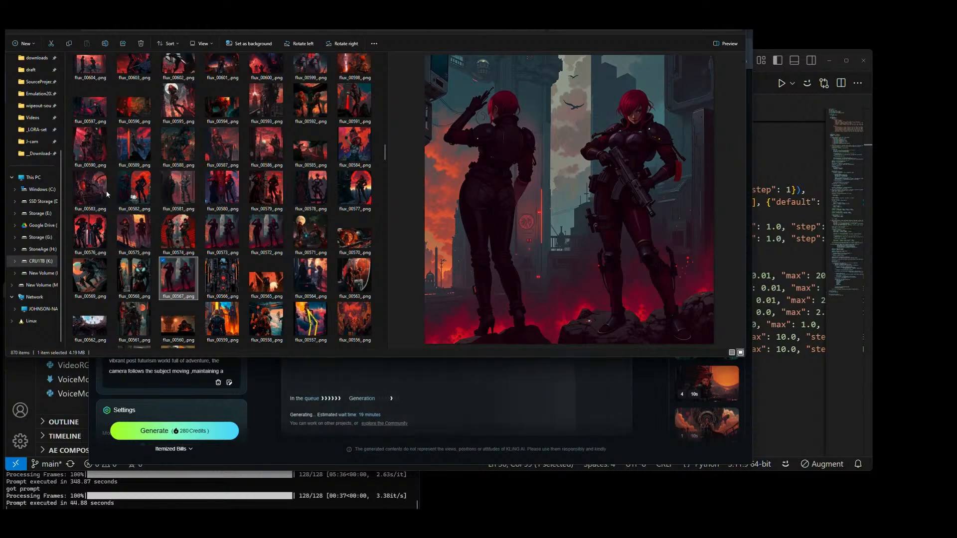
pyautogui.click(125, 190)
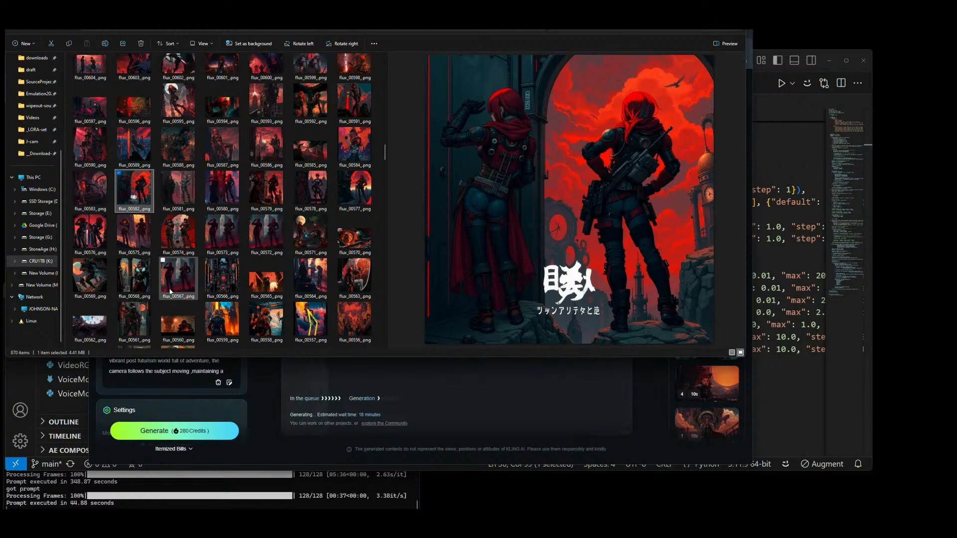
pyautogui.click(179, 232)
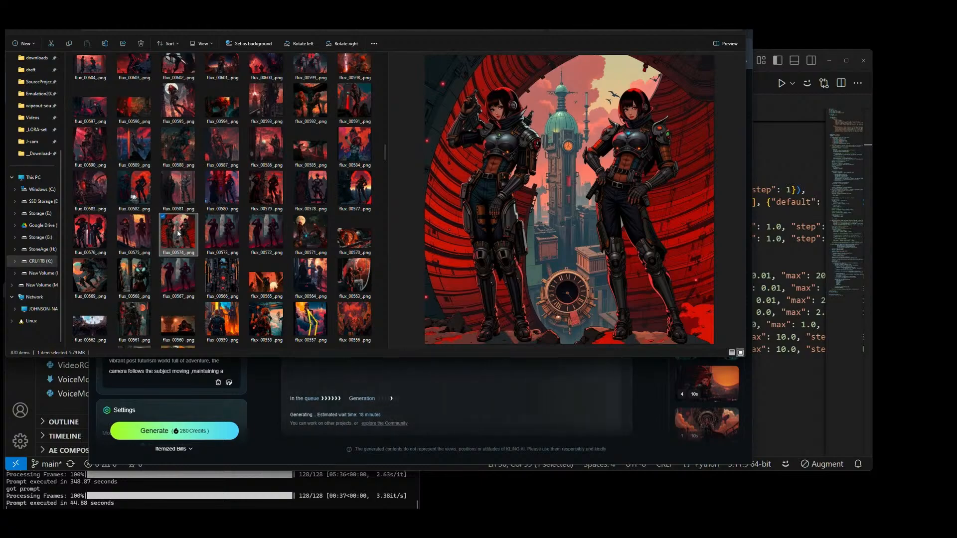
pyautogui.click(255, 235)
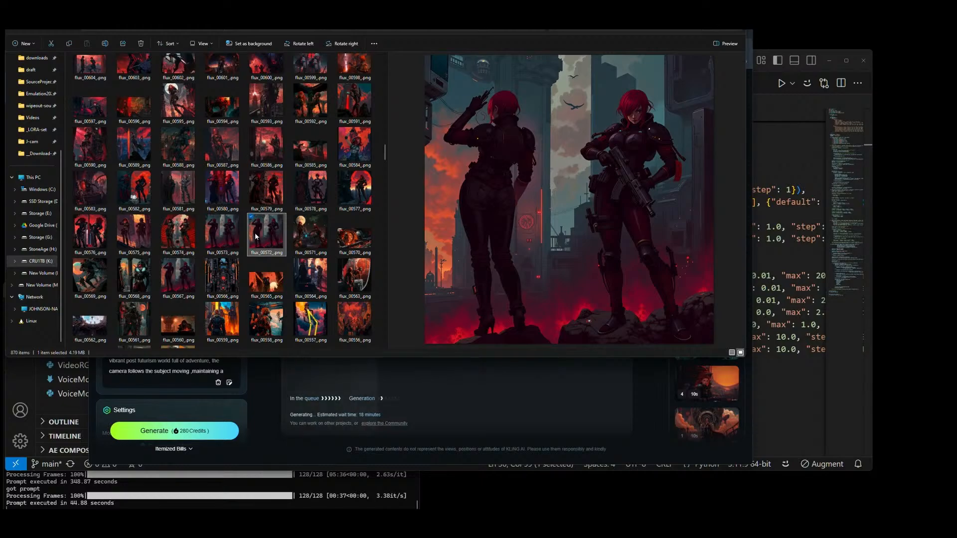
# Step: Preview the wide images flux_00730_.png, flux_00728_.png, flux_00727_.png and flux_00726_.png as element candidates
pyautogui.scroll(2, 256, 233)
pyautogui.scroll(8, 255, 232)
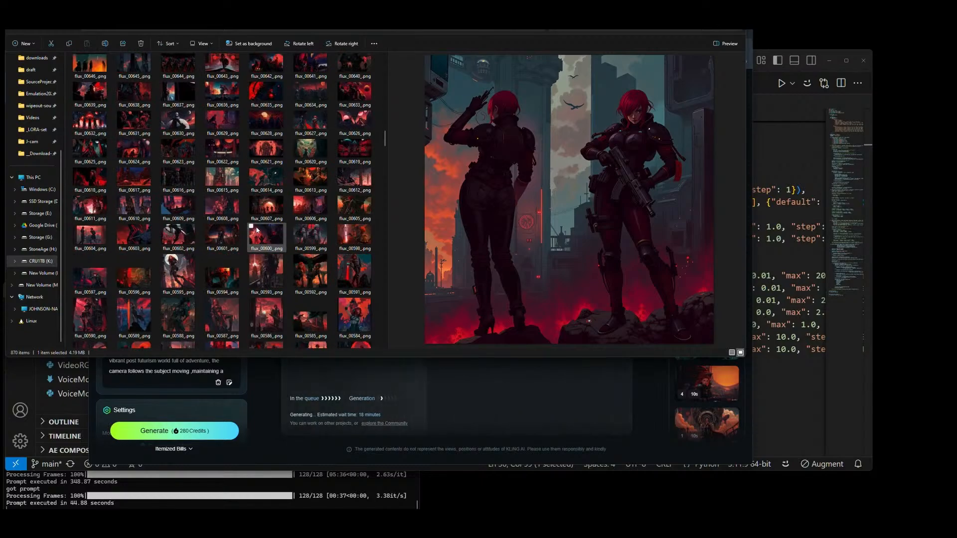
pyautogui.scroll(3, 257, 230)
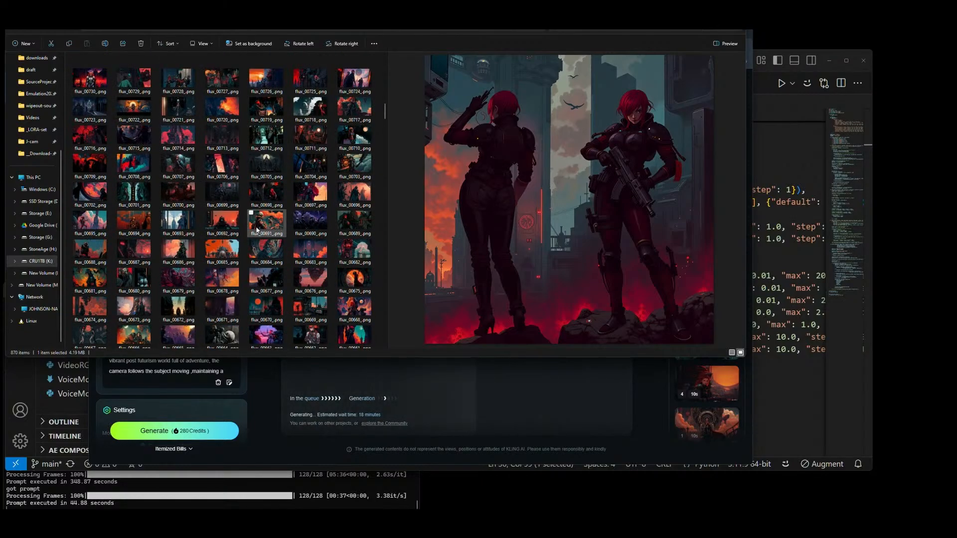
pyautogui.scroll(3, 256, 225)
pyautogui.click(81, 168)
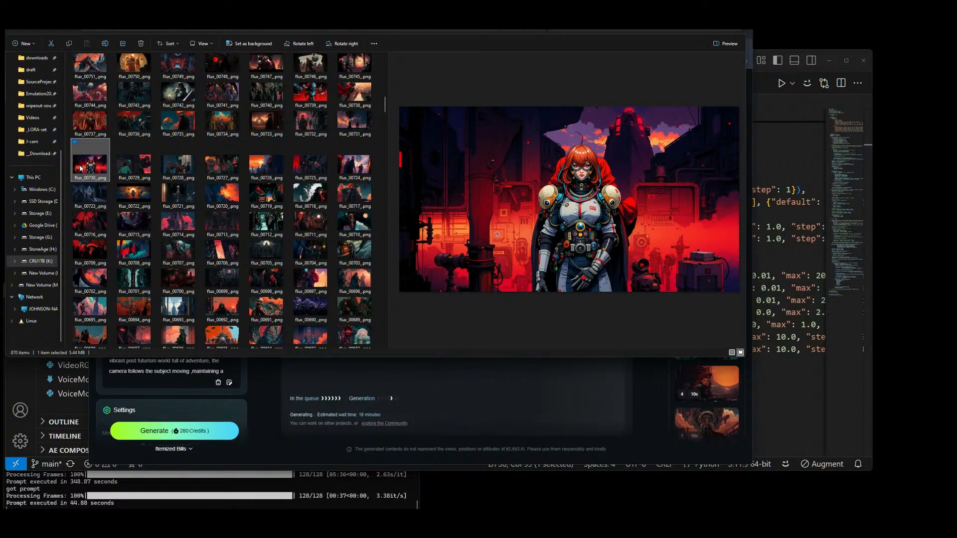
pyautogui.click(188, 169)
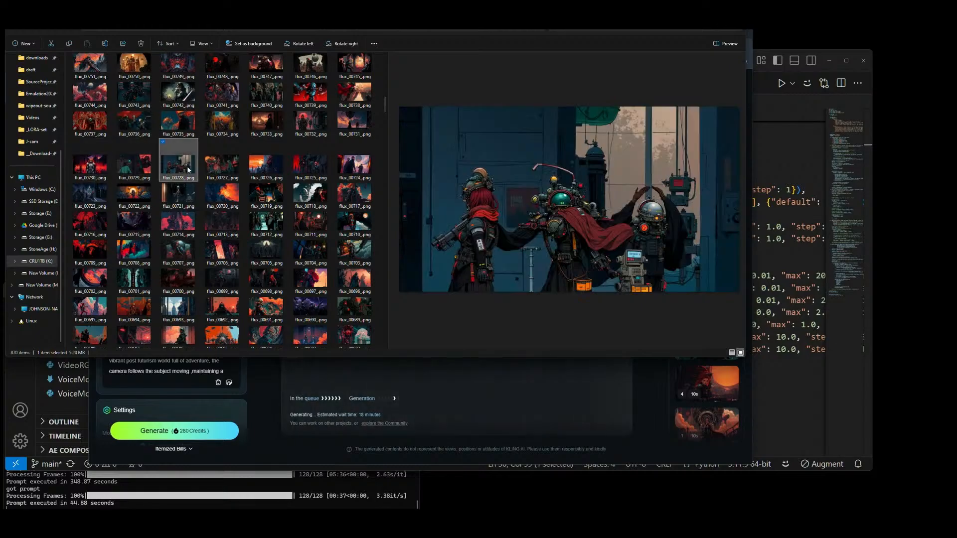
pyautogui.click(224, 170)
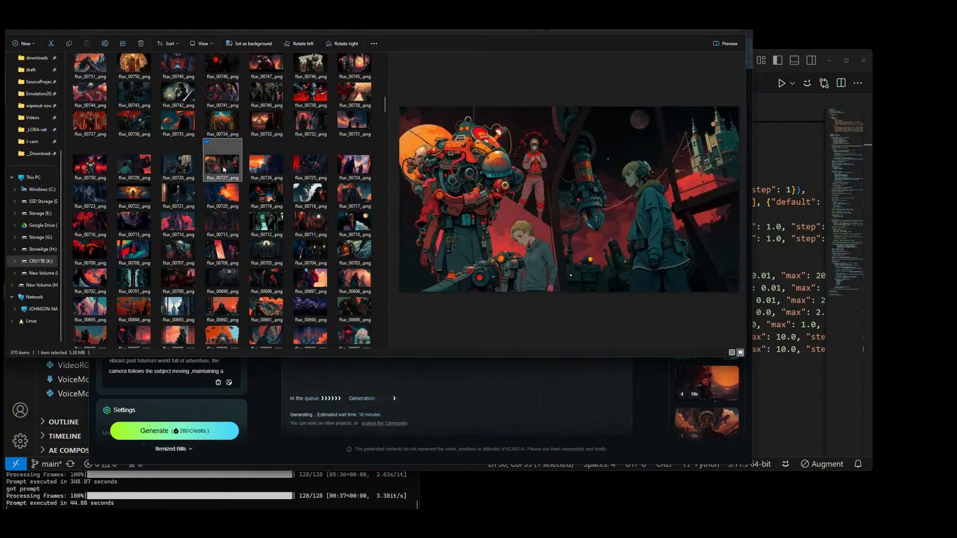
pyautogui.click(264, 170)
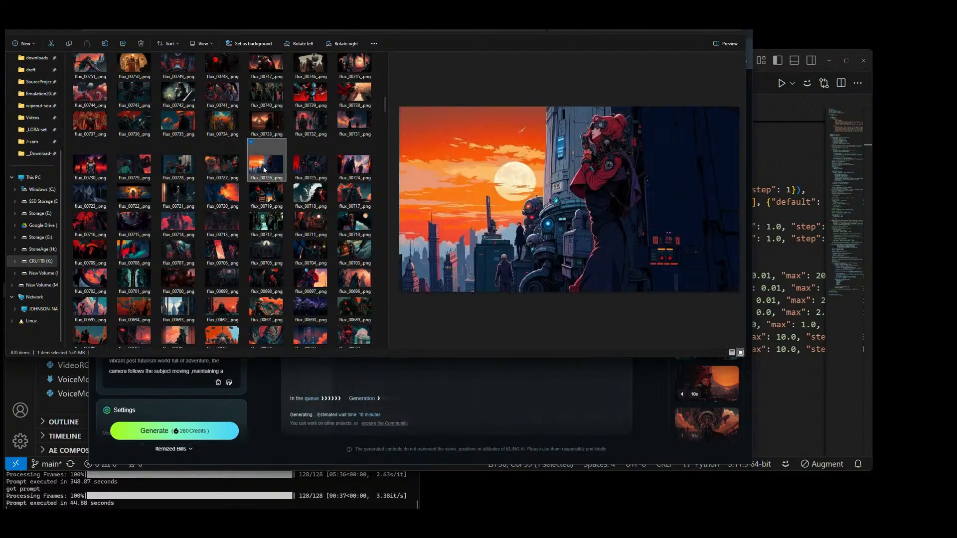
# Step: Preview flux_00725_.png, flux_00750_.png, flux_00751_.png and flux_00759_.png as source image candidates
pyautogui.click(321, 166)
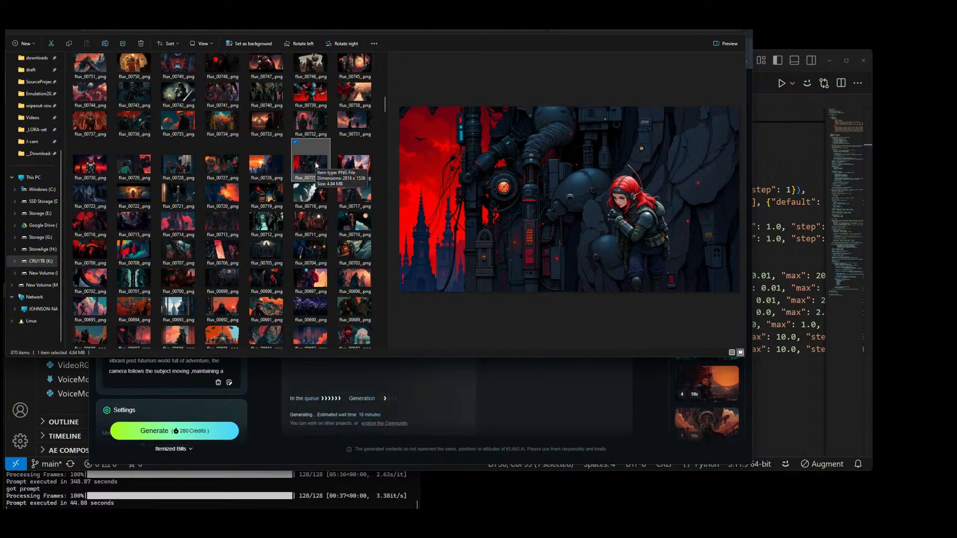
pyautogui.scroll(2, 316, 164)
pyautogui.click(129, 155)
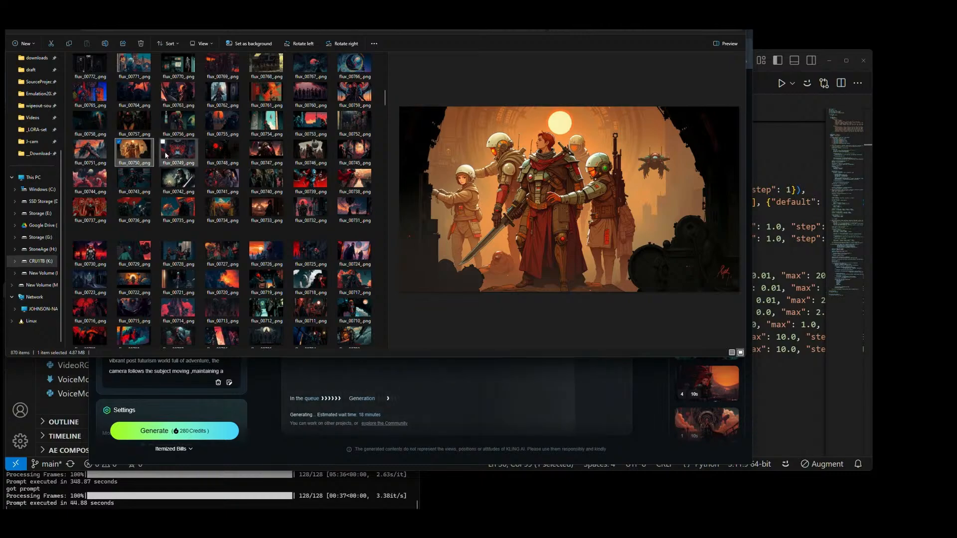
pyautogui.click(101, 156)
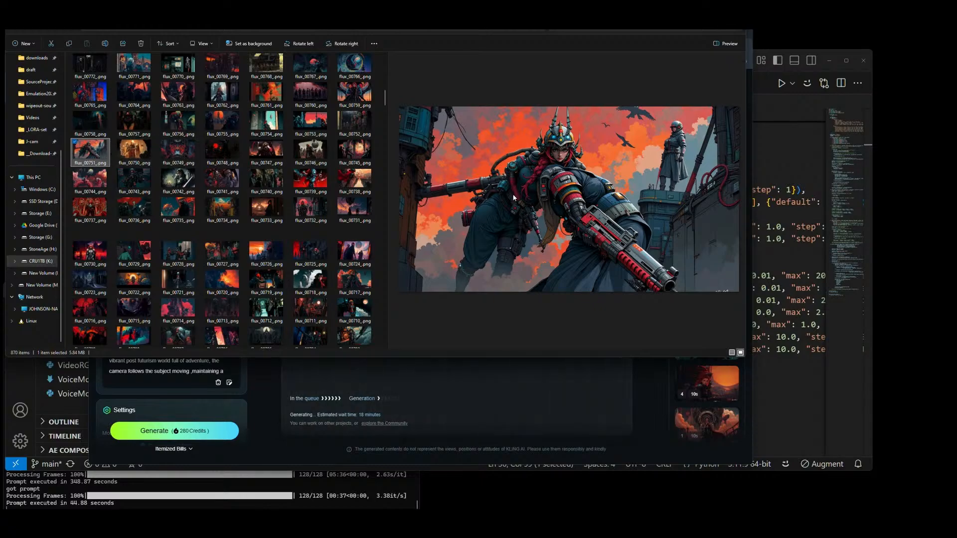
pyautogui.click(358, 94)
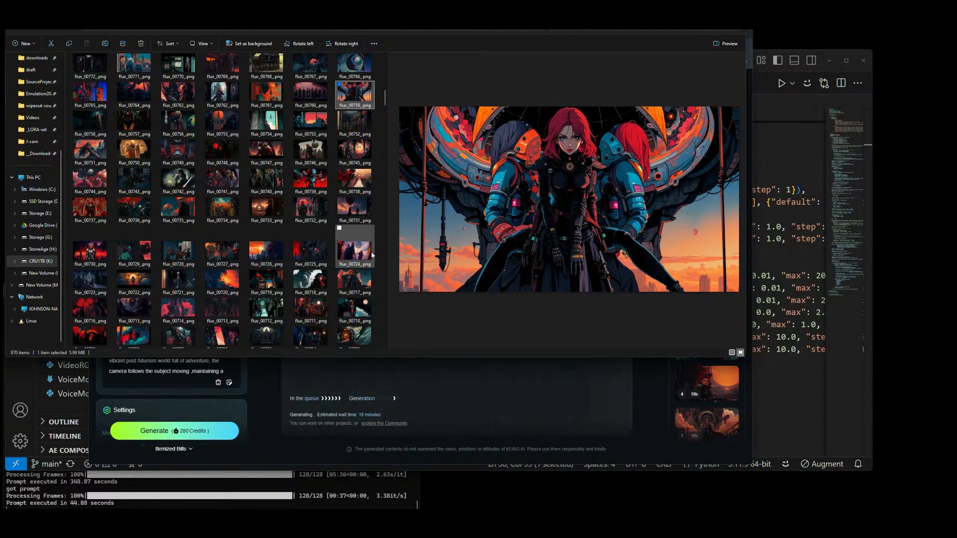
# Step: Preview flux_00717_.png, then flux_00710_.png through flux_00713_.png, looking for scenes with distinct characters
pyautogui.click(355, 281)
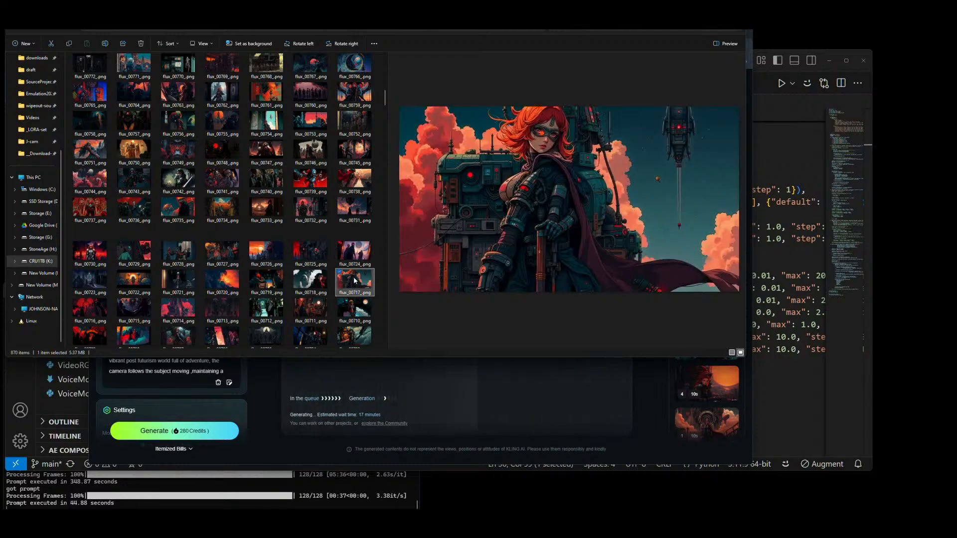
pyautogui.click(355, 314)
pyautogui.click(324, 314)
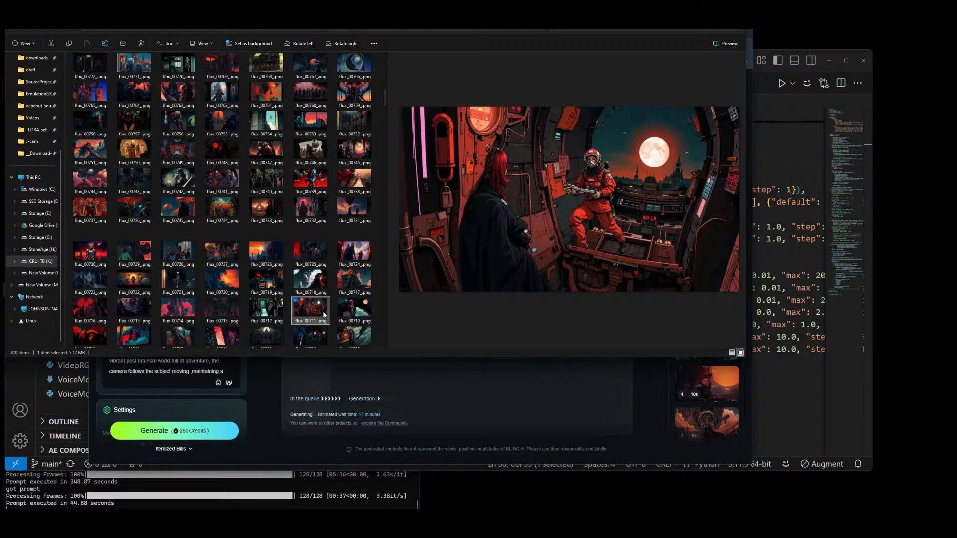
pyautogui.click(272, 315)
pyautogui.click(217, 313)
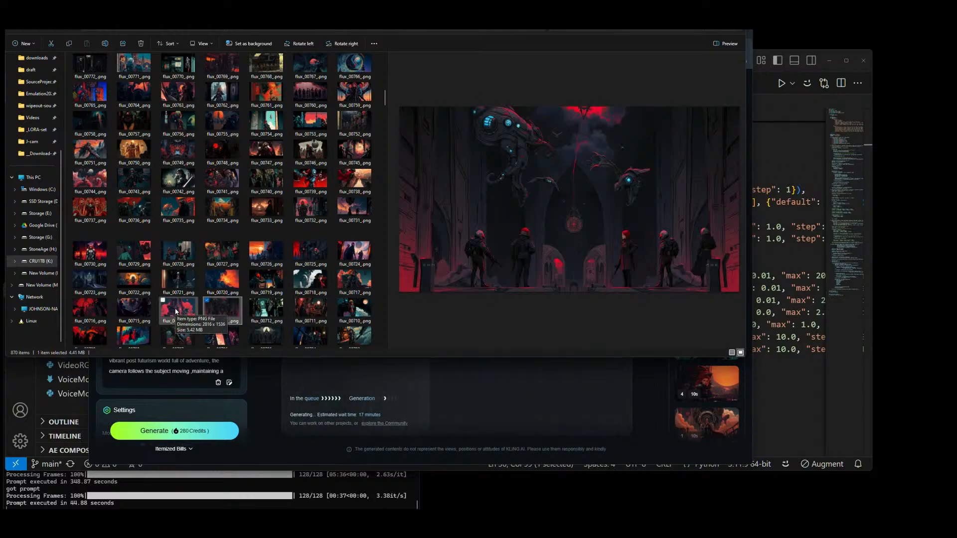
# Step: Compare flux_00714_.png, flux_00715_.png and flux_00716_.png, returning to flux_00715_.png for a closer look
pyautogui.click(175, 312)
pyautogui.click(134, 311)
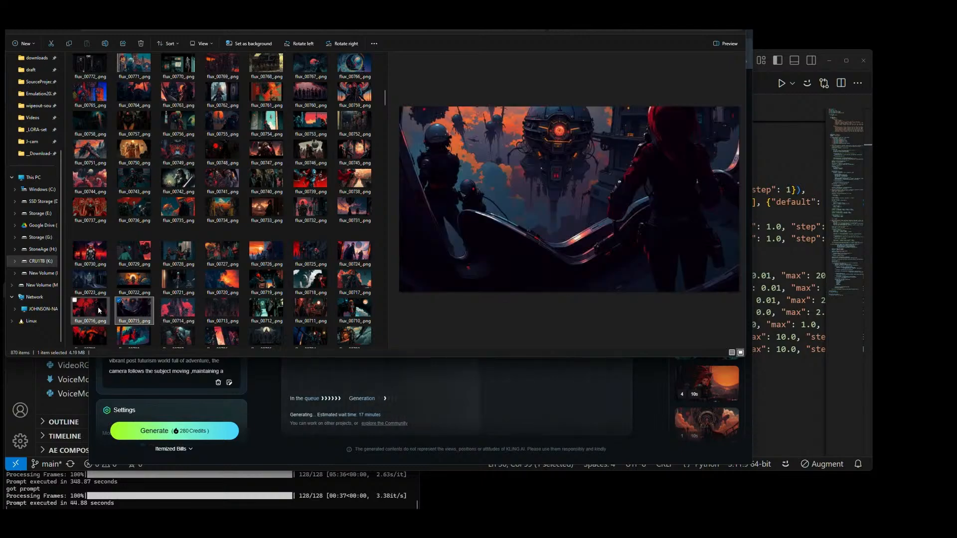
pyautogui.click(97, 311)
pyautogui.click(138, 309)
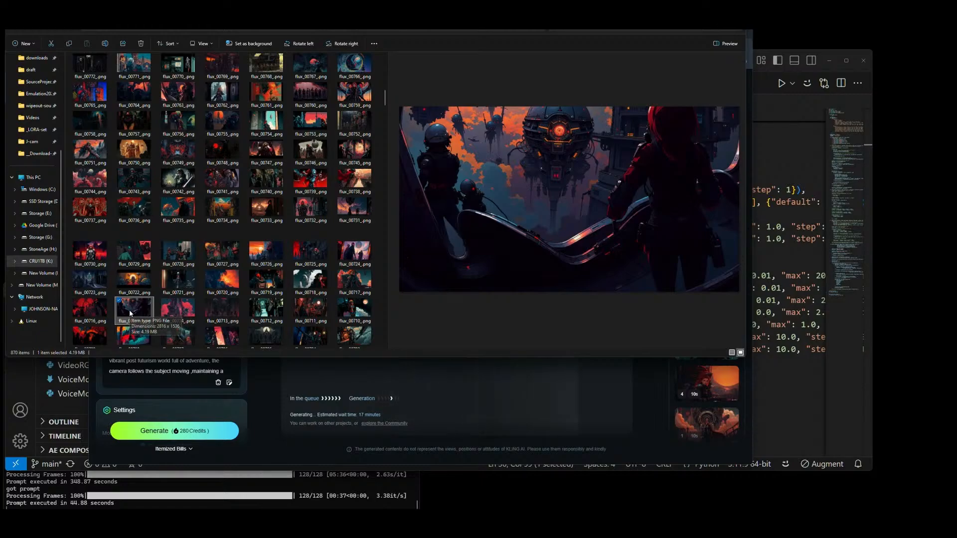
pyautogui.moveTo(154, 306); pyautogui.dragTo(234, 271)
pyautogui.hotkey('alt', 'Tab')
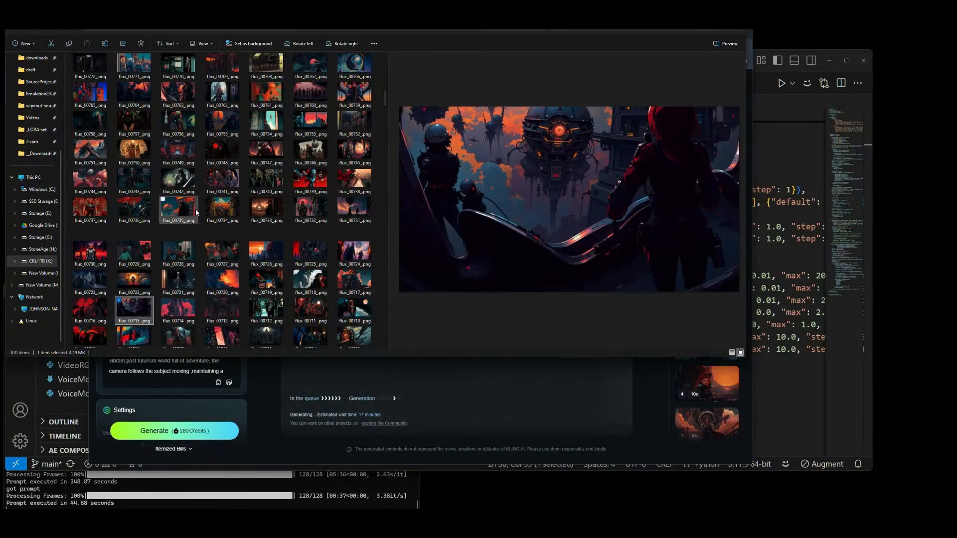
# Step: Return to the newest images and preview flux_00870_.png, flux_00833_.png, flux_00839_.png and flux_00845_.png
pyautogui.scroll(10, 180, 203)
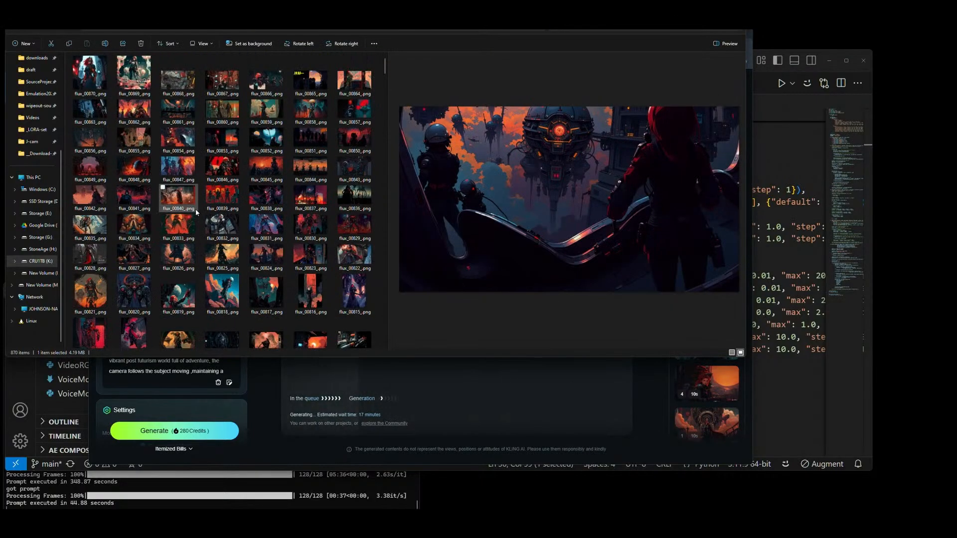
pyautogui.click(95, 77)
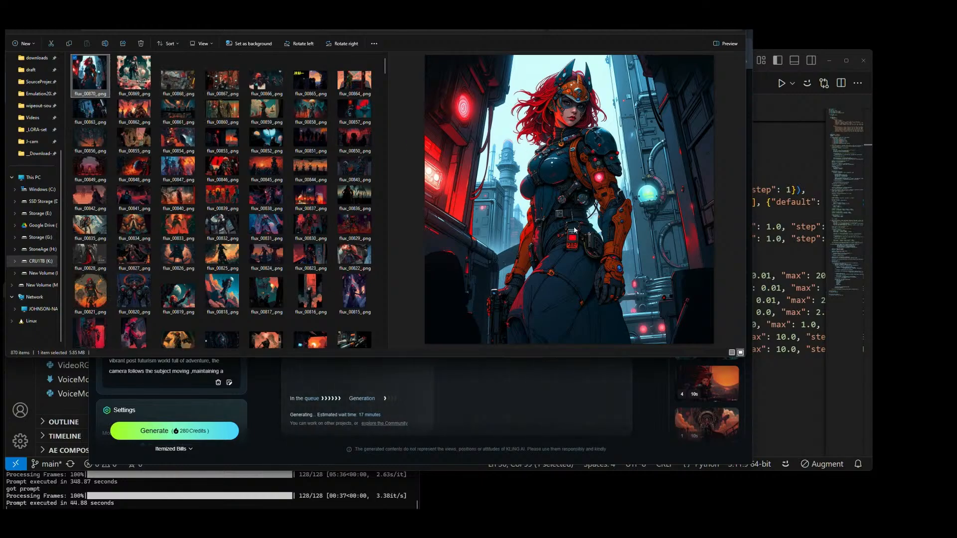
pyautogui.click(175, 227)
pyautogui.click(224, 198)
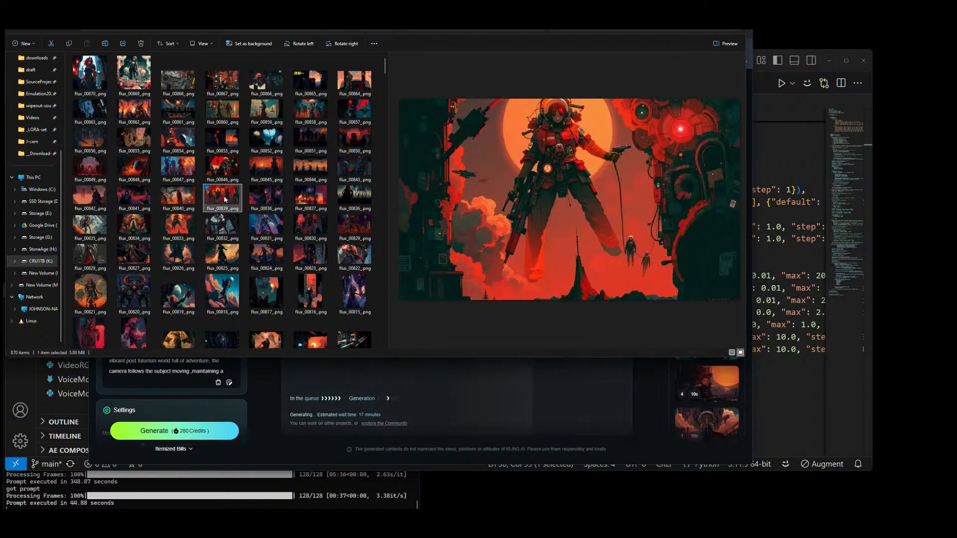
pyautogui.click(267, 178)
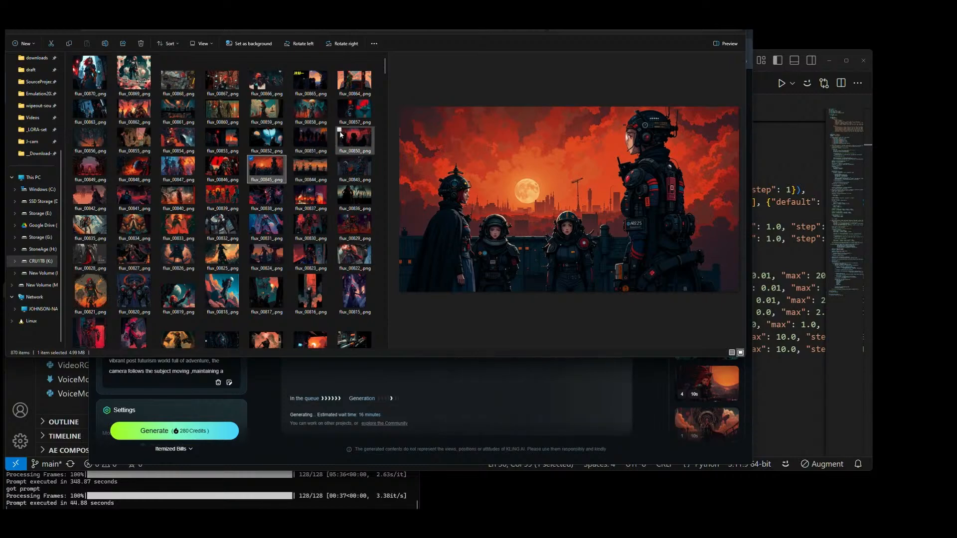
# Step: Preview the standing-figure images flux_00823_.png through flux_00827_.png one by one
pyautogui.click(323, 258)
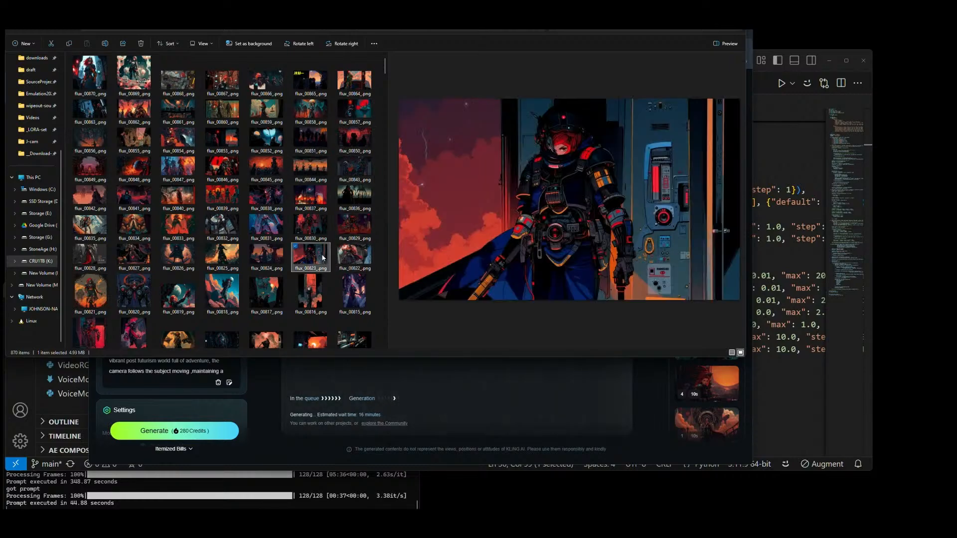
pyautogui.click(275, 258)
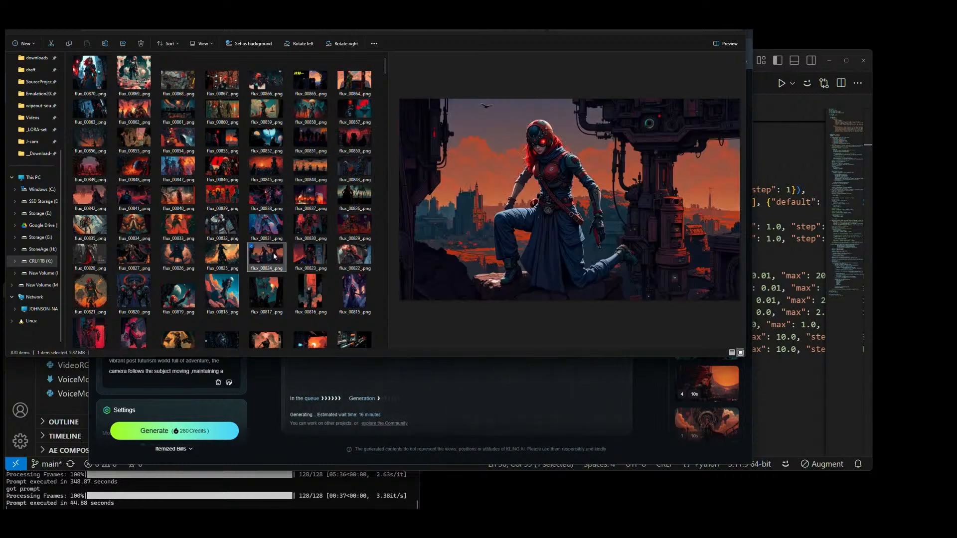
pyautogui.click(235, 254)
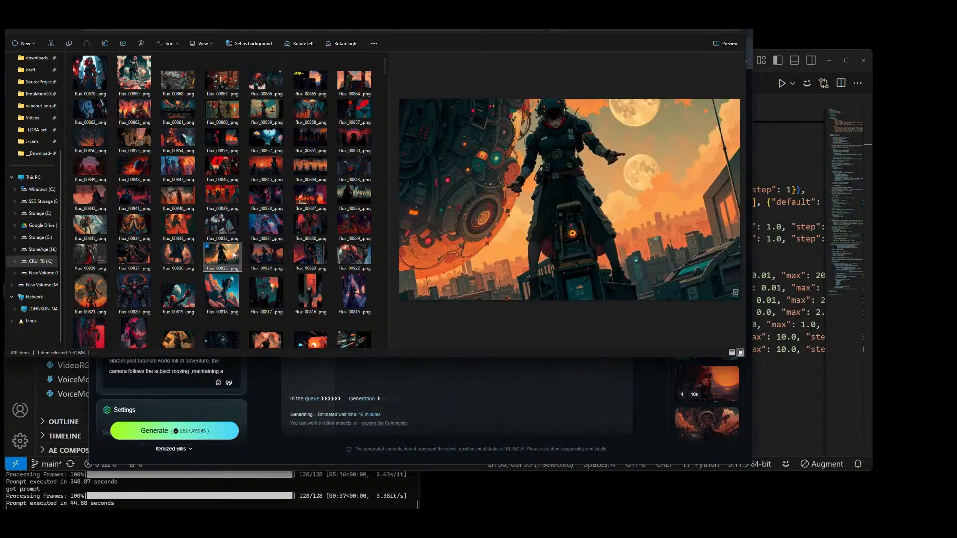
pyautogui.click(178, 255)
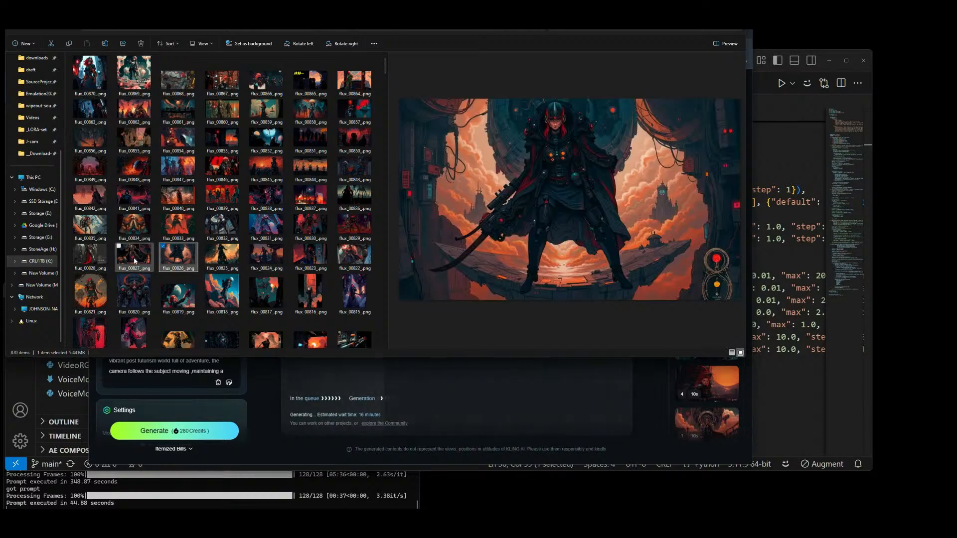
pyautogui.click(134, 261)
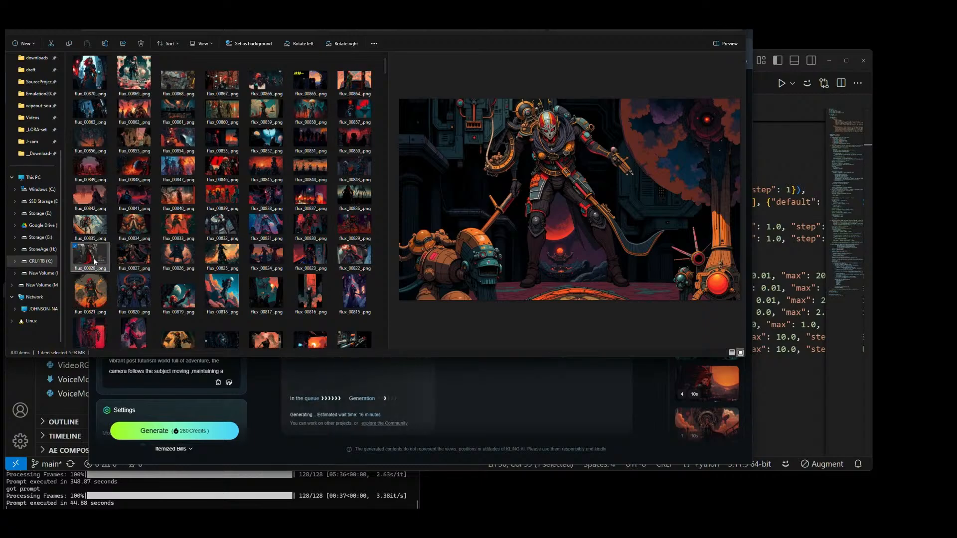
# Step: Preview flux_00829_.png through flux_00834_.png one by one, followed by flux_00836_.png and flux_00837_.png
pyautogui.click(355, 227)
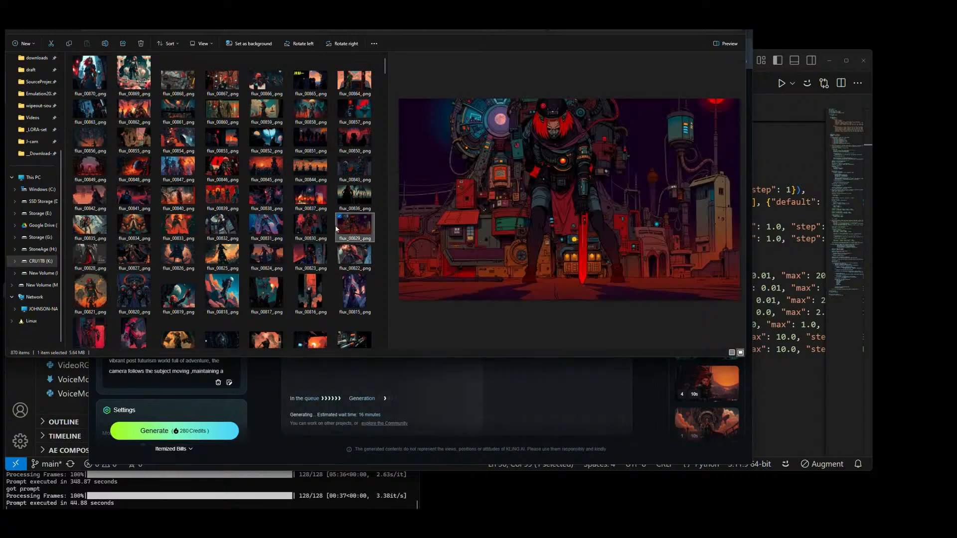
pyautogui.click(311, 227)
pyautogui.click(280, 227)
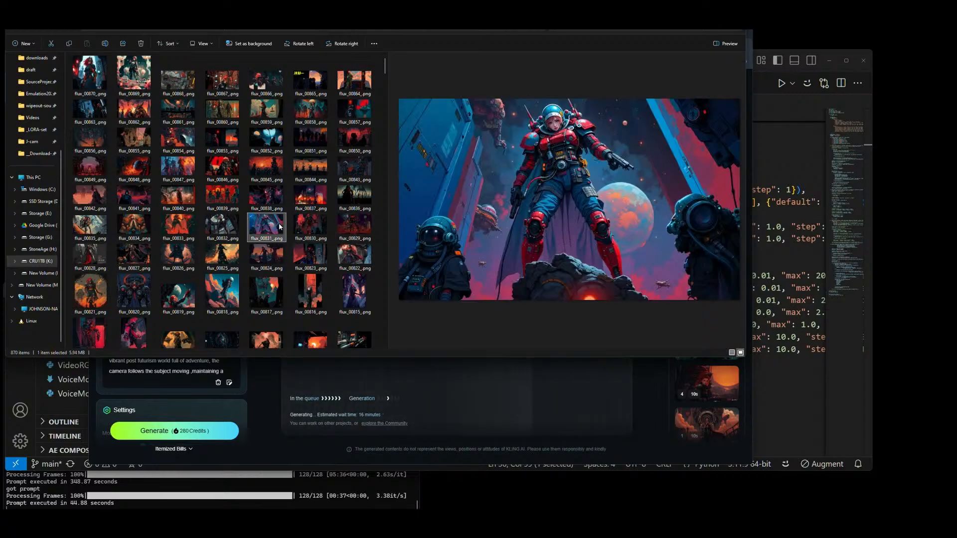
pyautogui.click(230, 225)
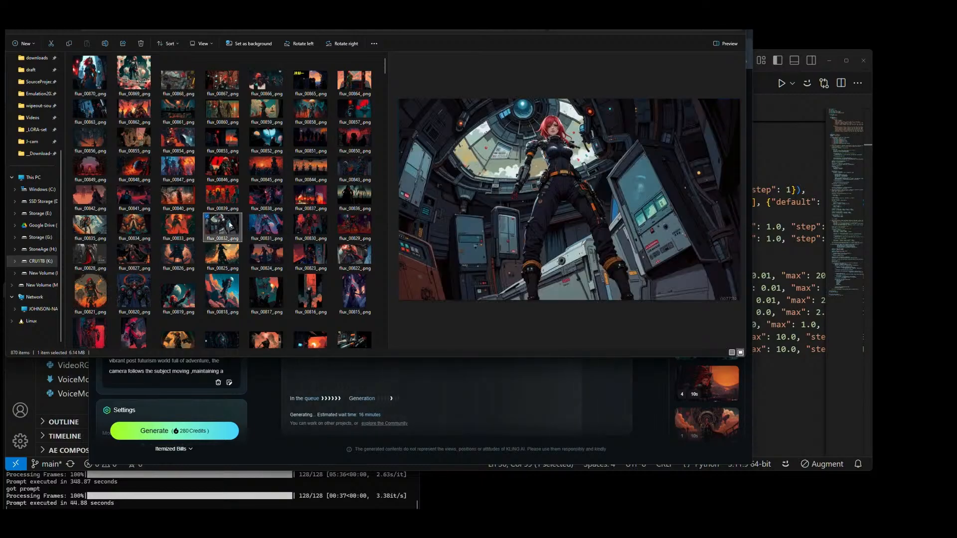
pyautogui.click(176, 225)
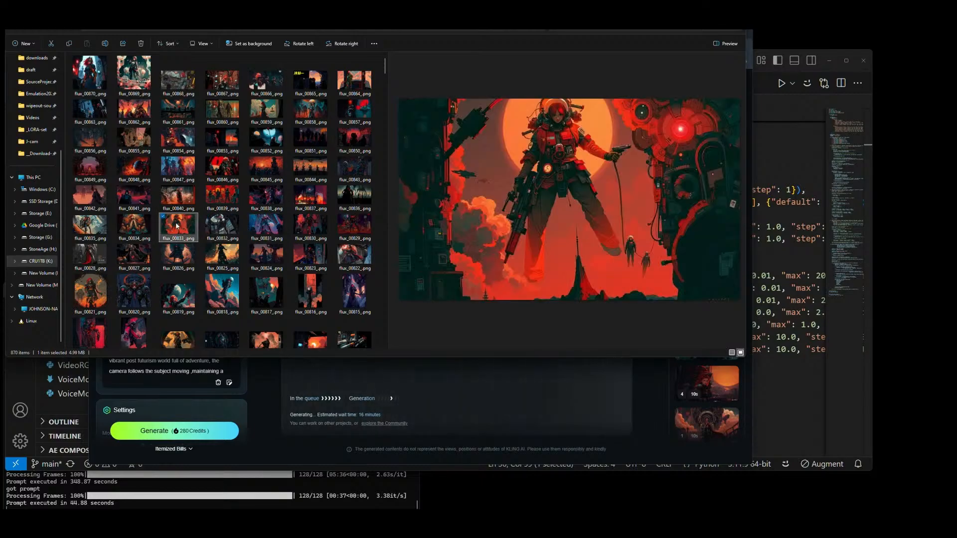
pyautogui.click(134, 225)
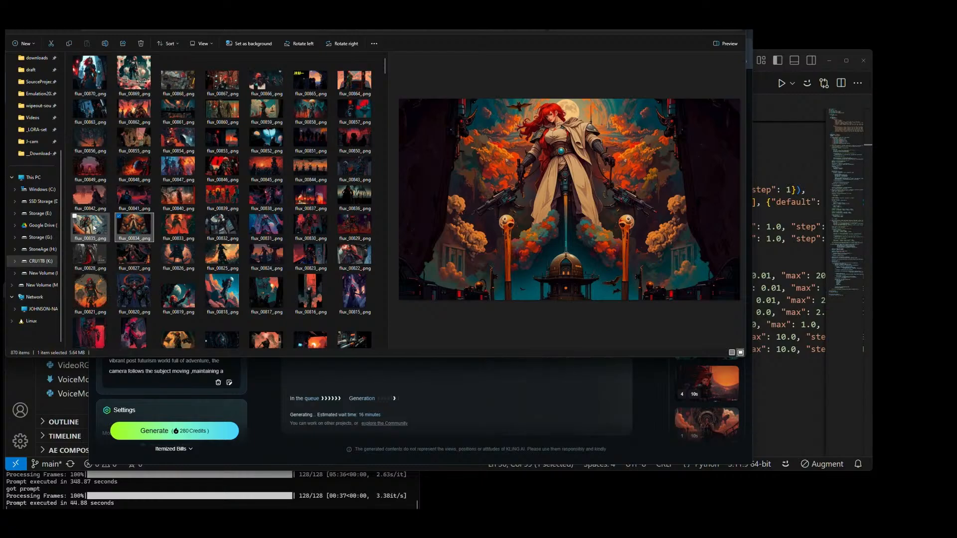
pyautogui.click(360, 204)
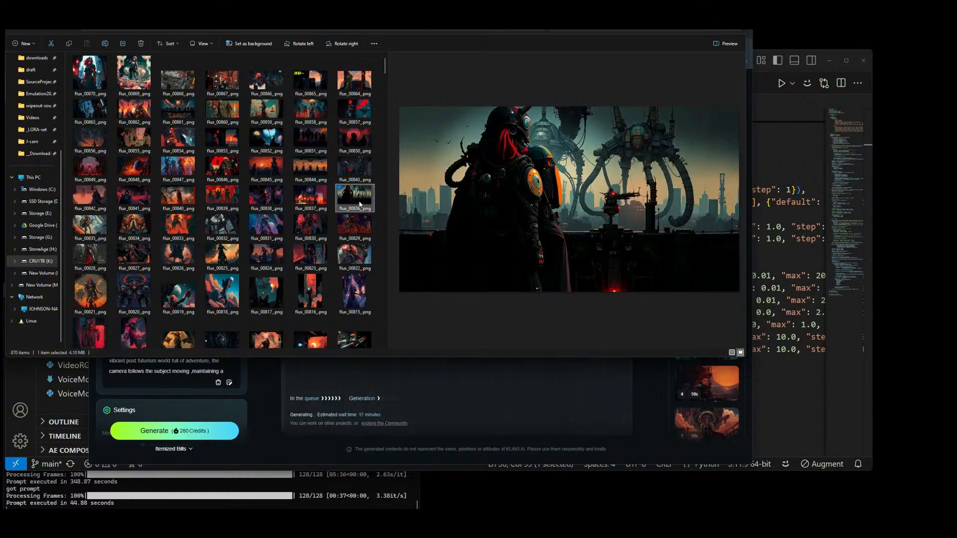
pyautogui.click(310, 196)
# Step: Compare the older images flux_00684_.png, flux_00686_.png, flux_00680_.png and flux_00688_.png, ending on flux_00688_.png
pyautogui.scroll(-7, 280, 199)
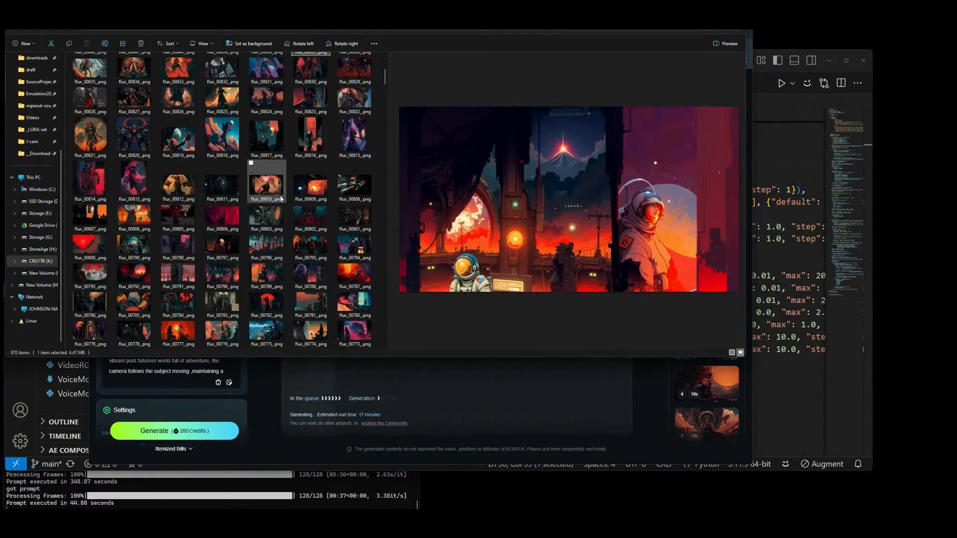
pyautogui.click(279, 197)
pyautogui.click(184, 193)
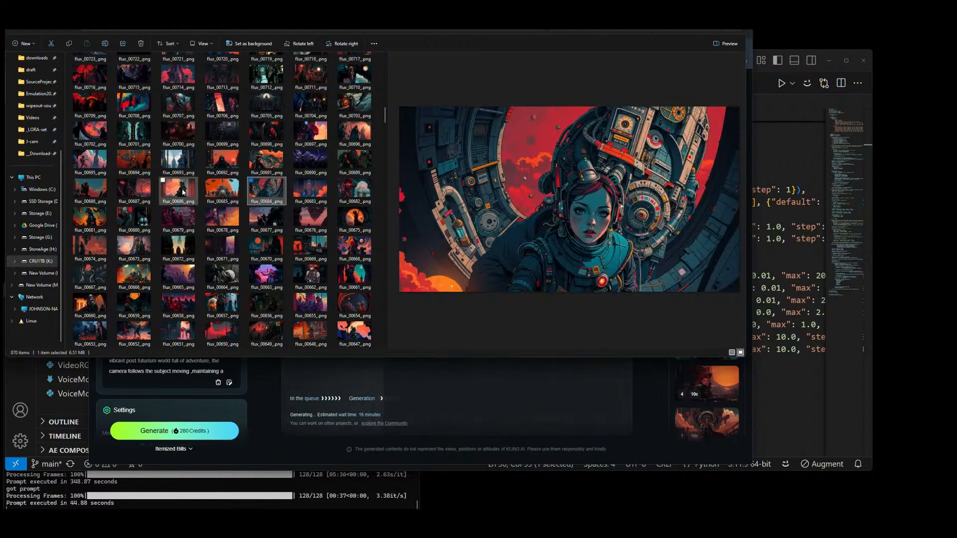
pyautogui.click(90, 189)
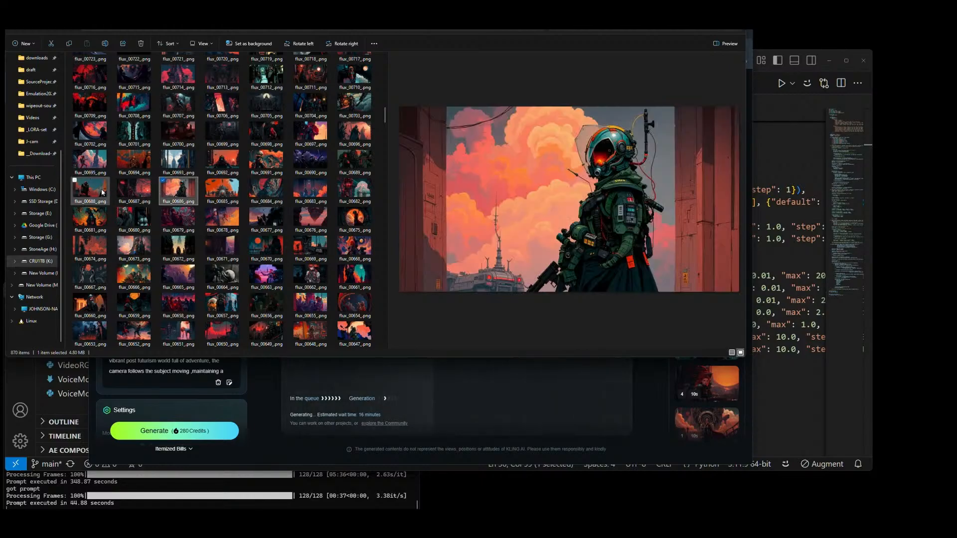
pyautogui.click(132, 213)
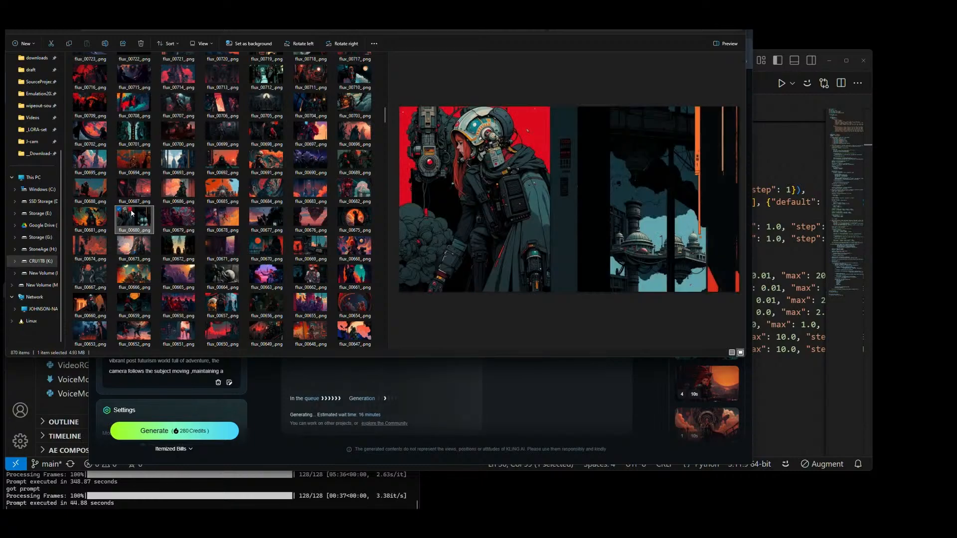
pyautogui.click(92, 189)
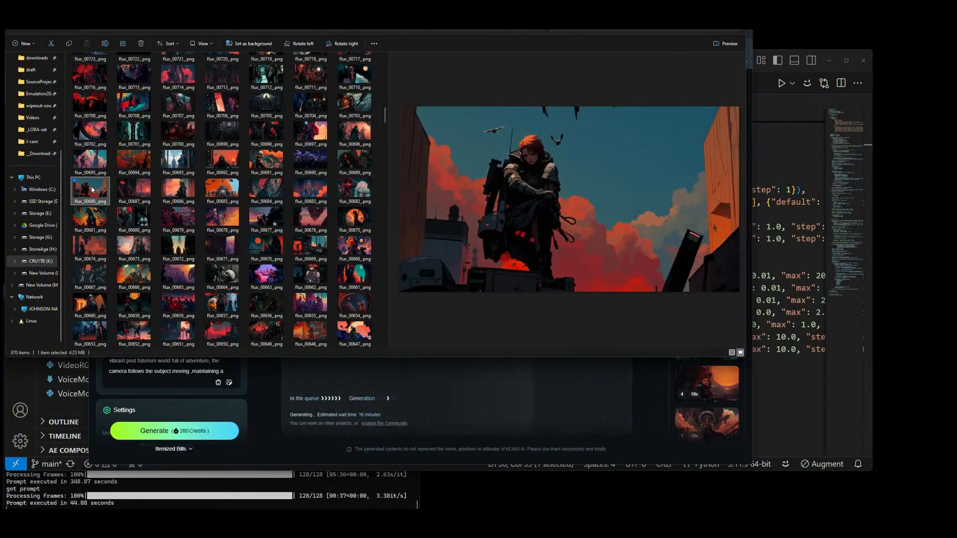
pyautogui.moveTo(89, 189); pyautogui.dragTo(227, 213)
pyautogui.hotkey('alt', 'Tab')
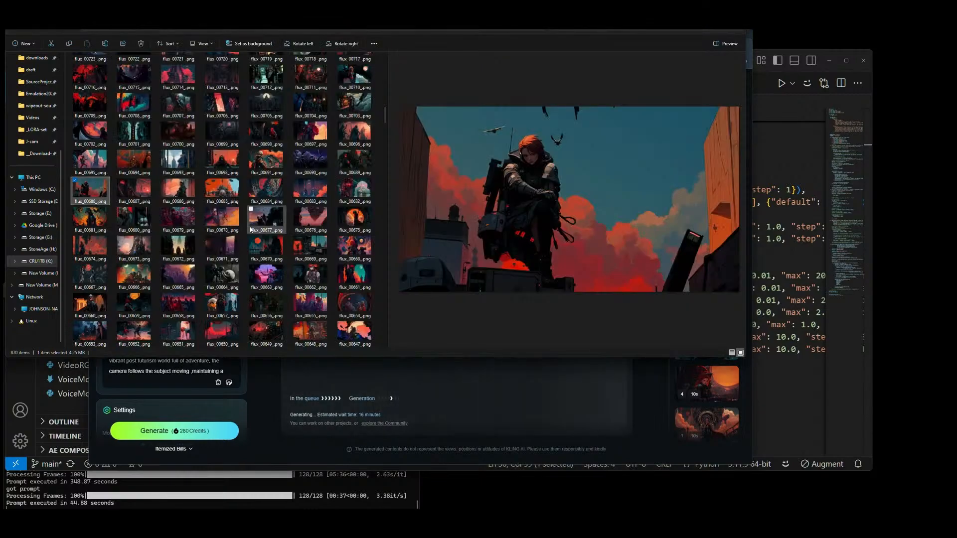
# Step: Preview the red-haired character images flux_00668_.png, flux_00663_.png, flux_00661_.png and flux_00655_.png
pyautogui.click(317, 279)
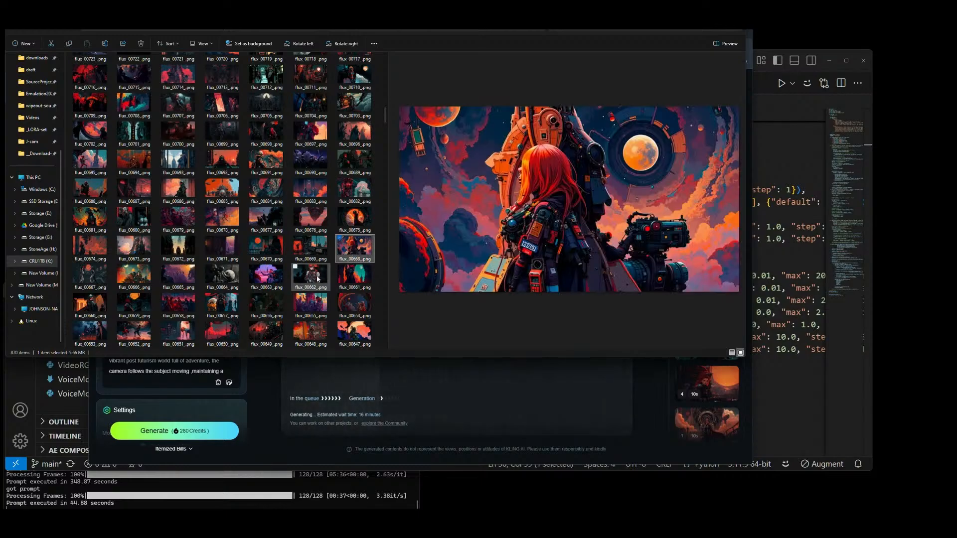
pyautogui.click(263, 277)
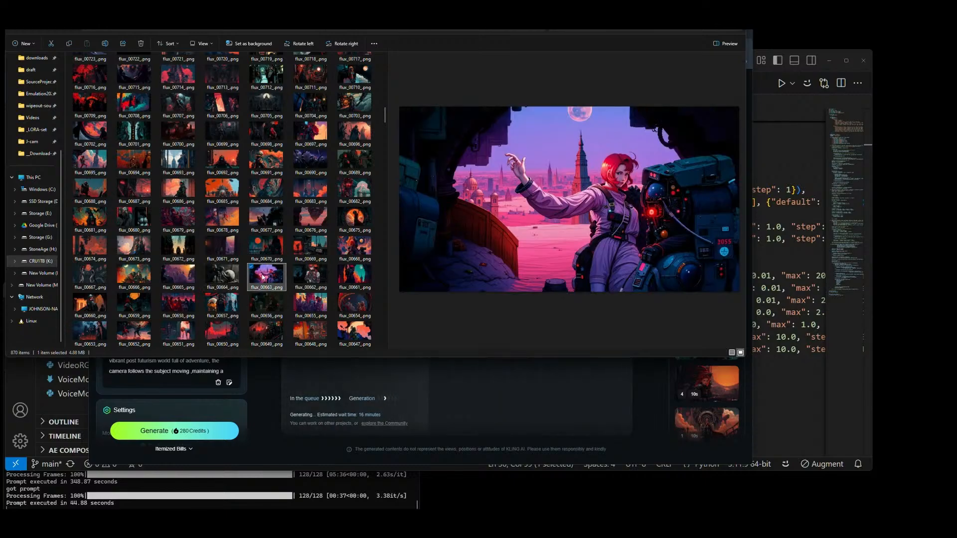
pyautogui.click(355, 278)
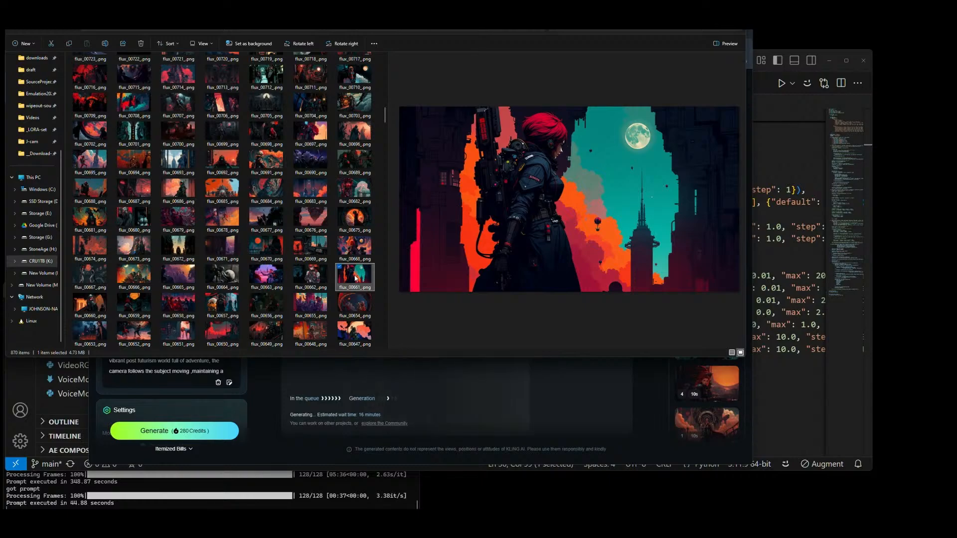
pyautogui.click(310, 304)
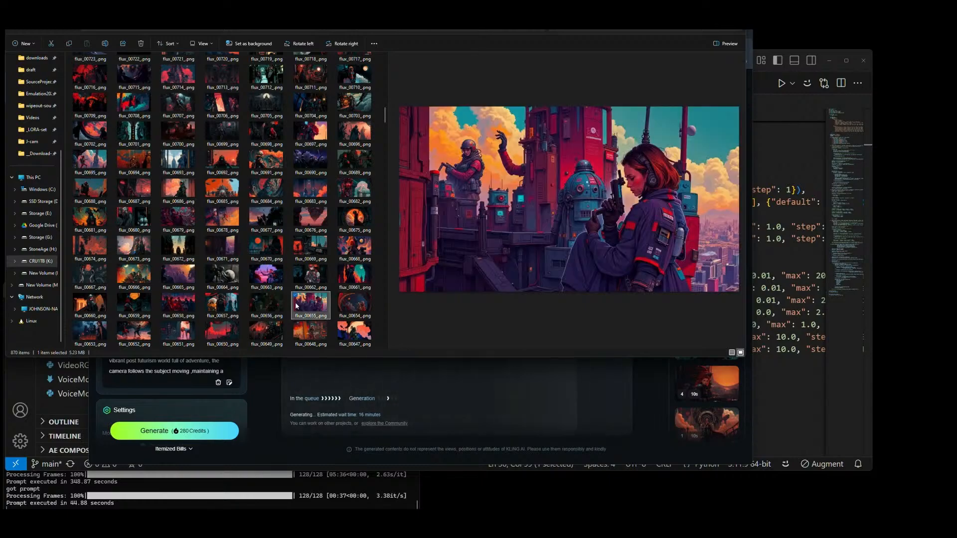
# Step: Preview the images flux_00667_.png, flux_00666_.png, flux_00665_.png and flux_00664_.png one by one
pyautogui.click(95, 278)
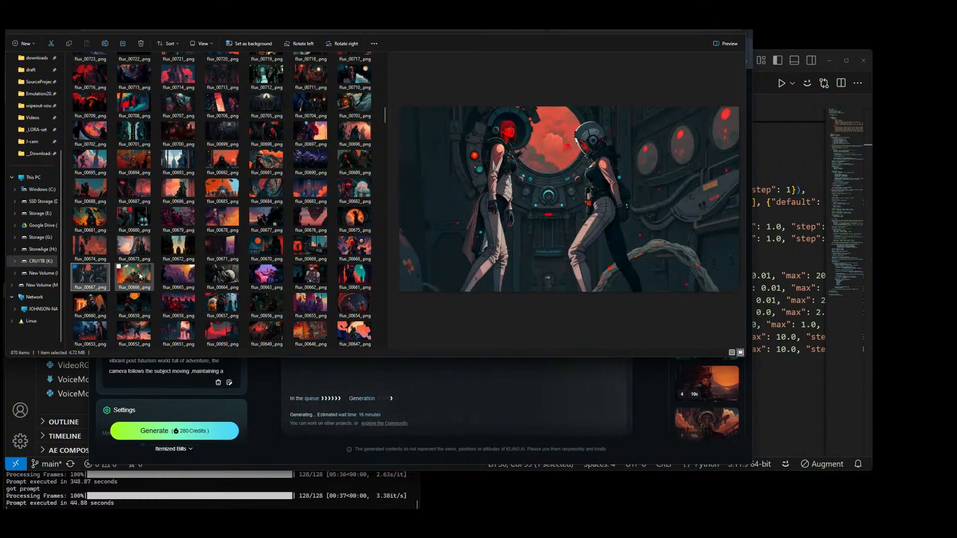
pyautogui.click(140, 277)
pyautogui.click(178, 276)
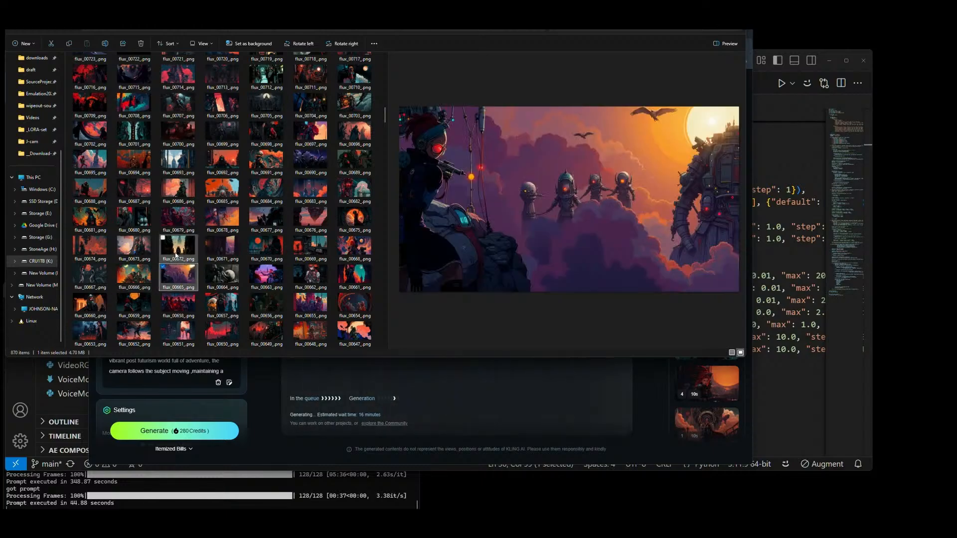
pyautogui.click(227, 277)
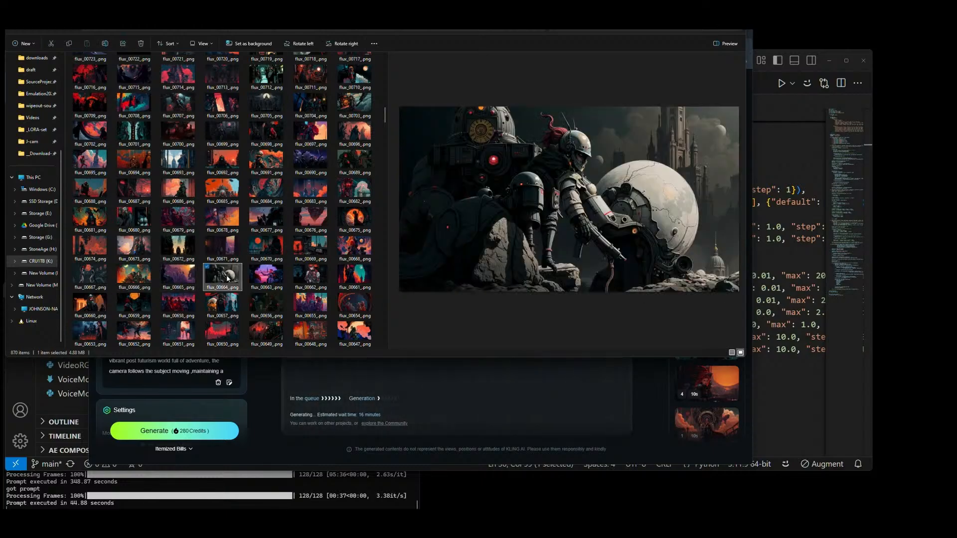
# Step: Preview flux_00672_.png, flux_00673_.png, flux_00674_.png, flux_00679_.png and flux_00678_.png, ending on flux_00686_.png
pyautogui.click(177, 246)
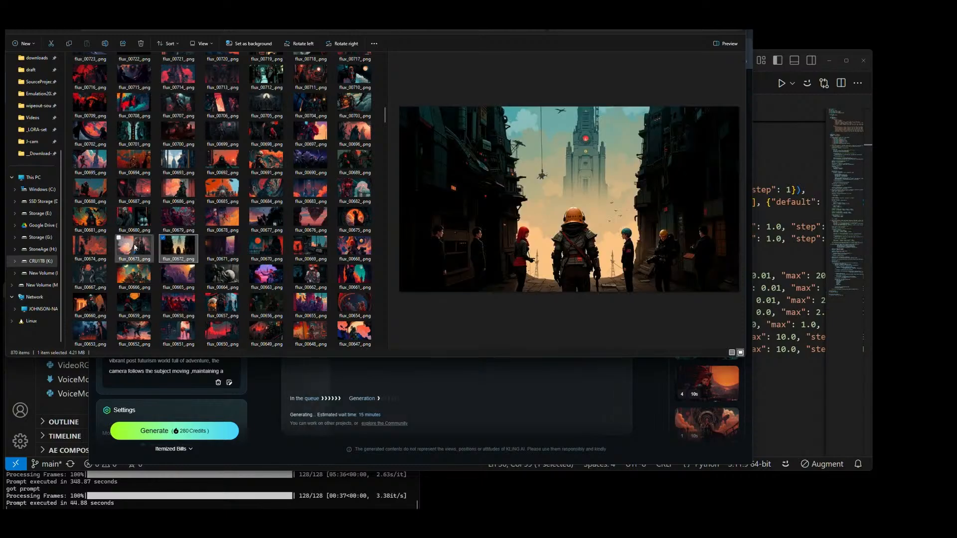
pyautogui.click(134, 247)
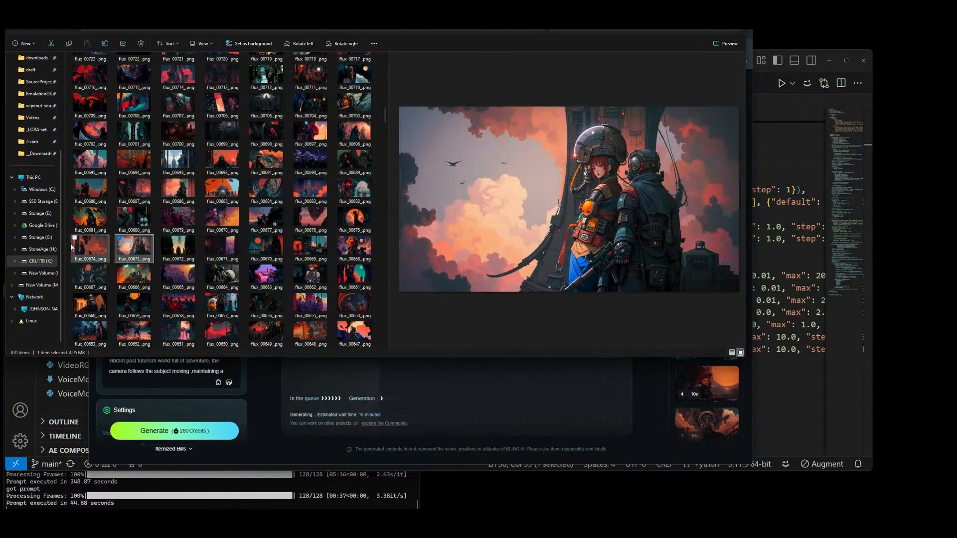
pyautogui.click(89, 245)
pyautogui.click(178, 218)
pyautogui.click(239, 218)
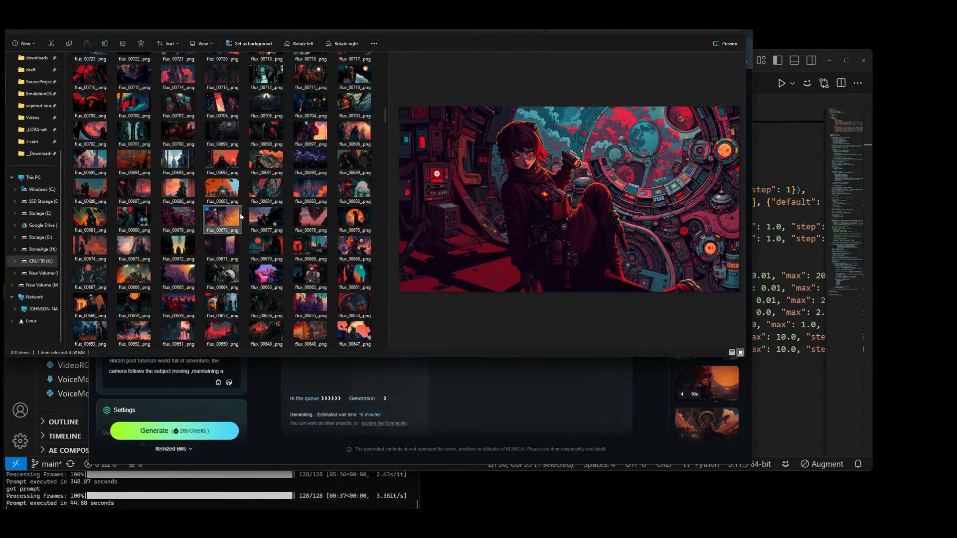
pyautogui.click(189, 191)
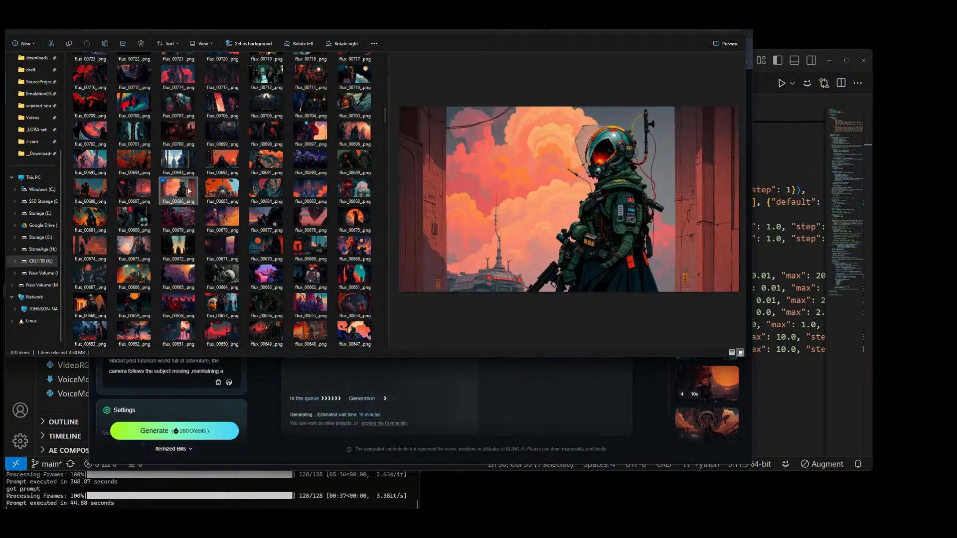
# Step: Look through the older images flux_00552_.png, flux_00548_.png, flux_00523_.png and flux_00529_.png
pyautogui.scroll(-8, 199, 192)
pyautogui.click(220, 111)
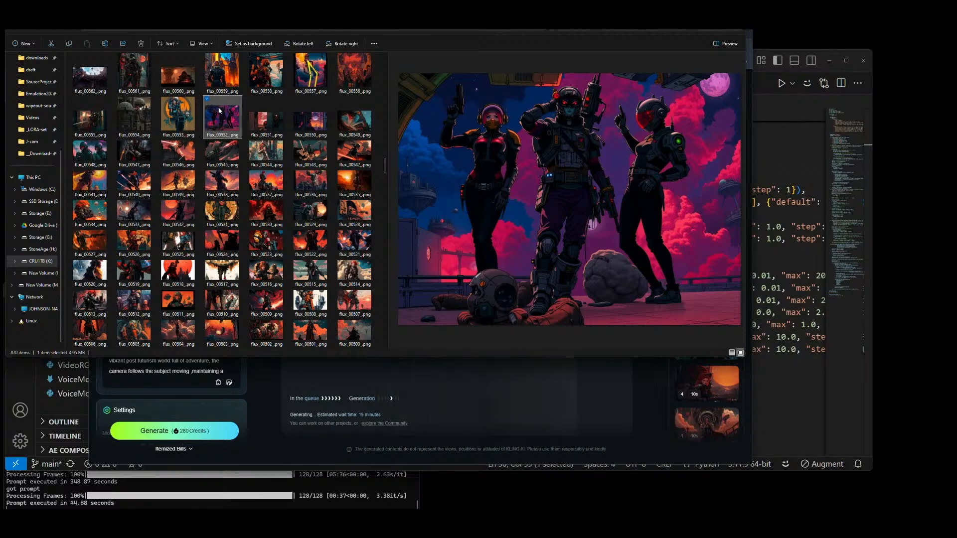
pyautogui.click(98, 156)
pyautogui.click(266, 244)
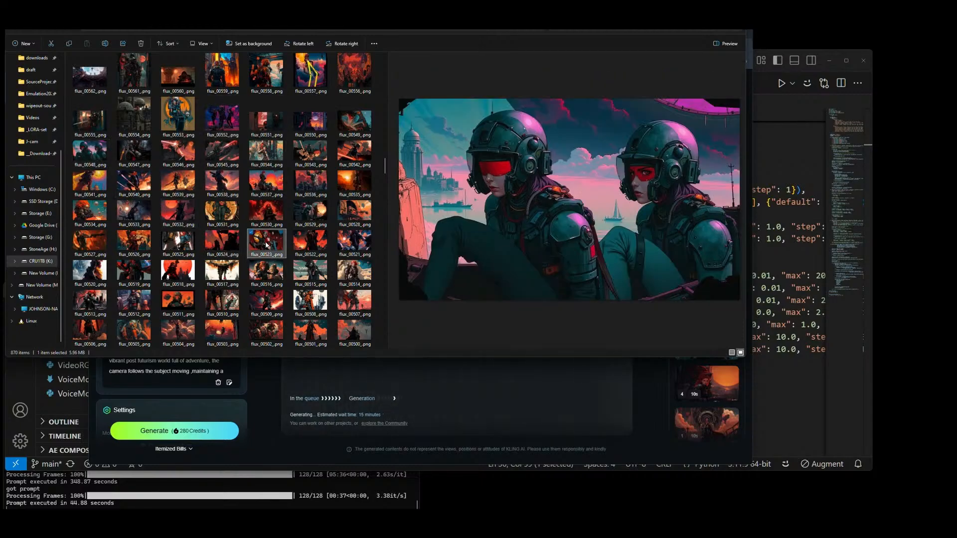
pyautogui.click(312, 218)
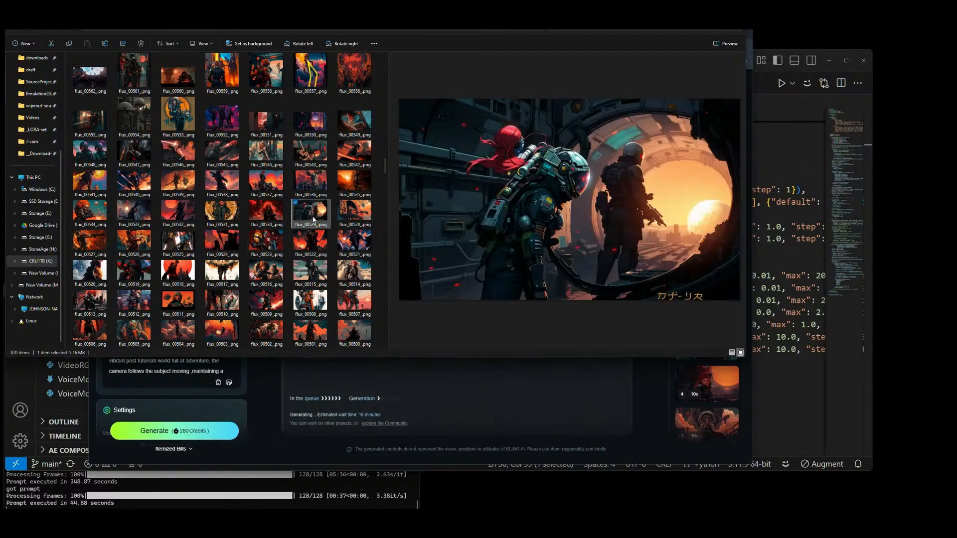
# Step: Add the red-haired armoured woman image flux_00514_.png as the third KLING AI element and generate the video
pyautogui.click(353, 272)
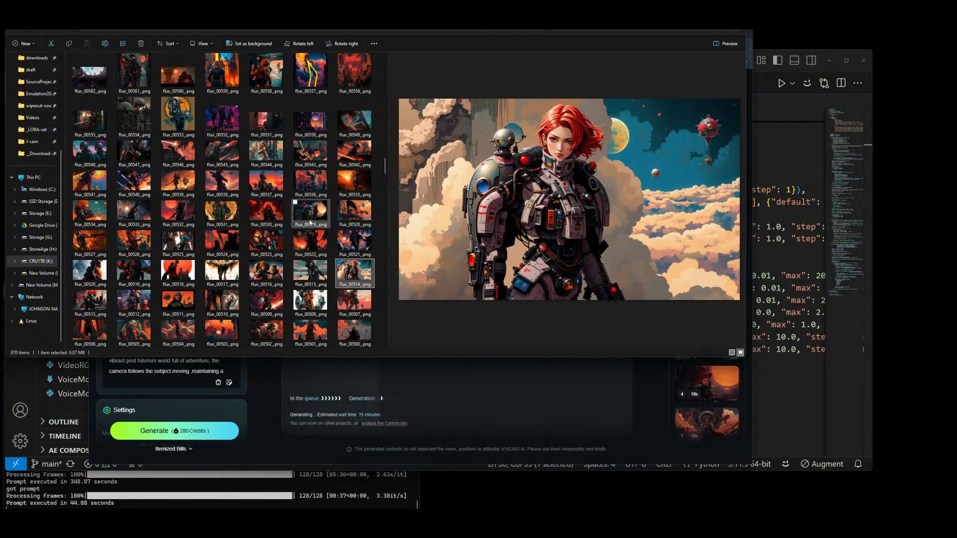
pyautogui.moveTo(365, 277); pyautogui.dragTo(150, 254)
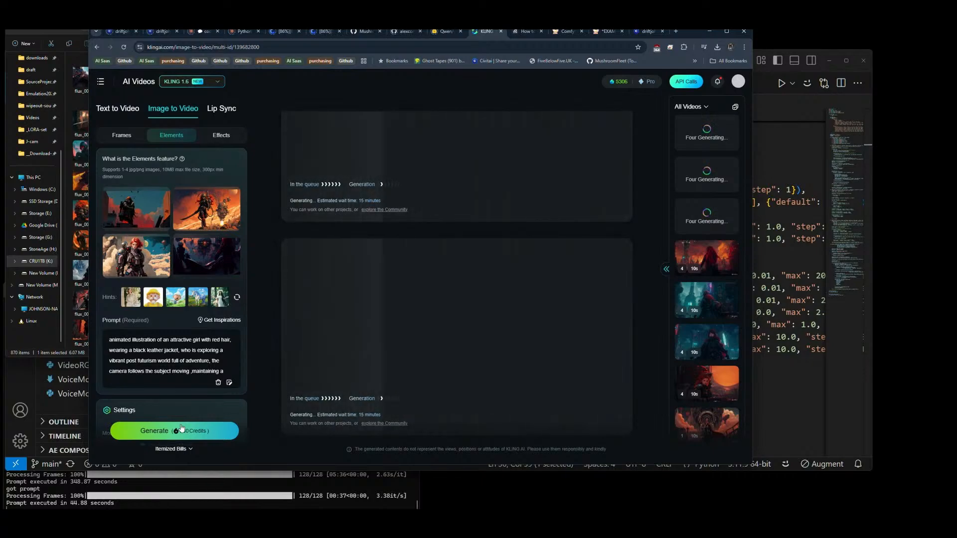
pyautogui.click(181, 427)
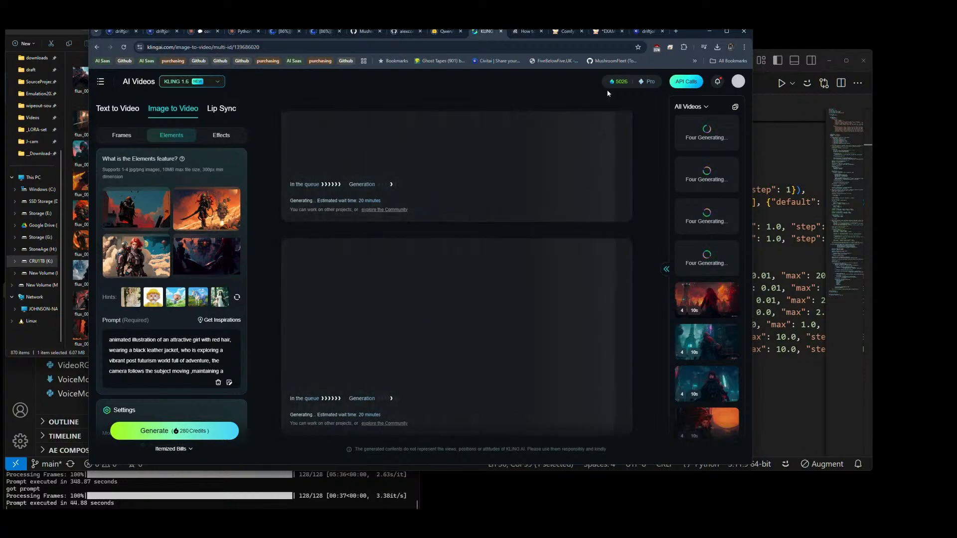
# Step: Reload the MushroomFleet/FBF-Collective repository page on GitHub and review its updated file list
pyautogui.click(763, 89)
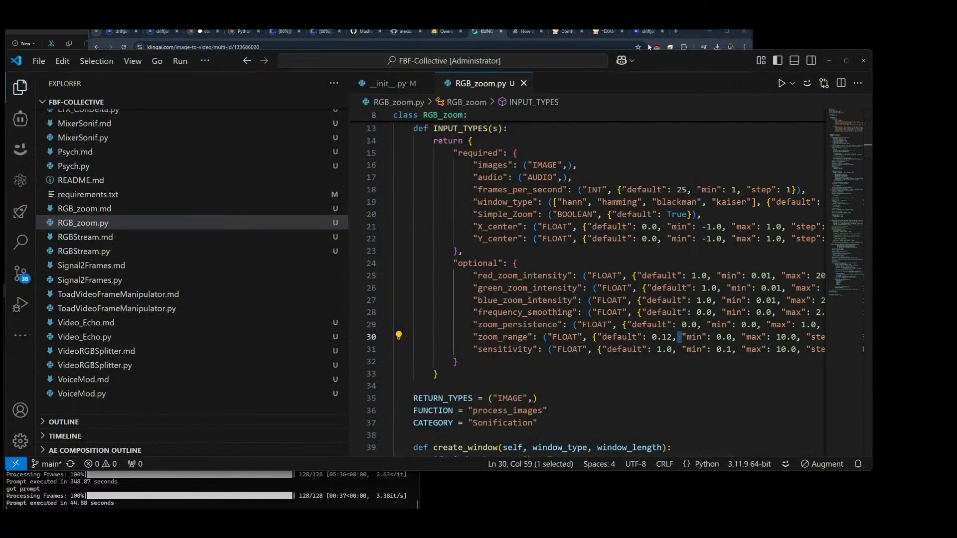
pyautogui.click(366, 31)
pyautogui.scroll(-6, 145, 202)
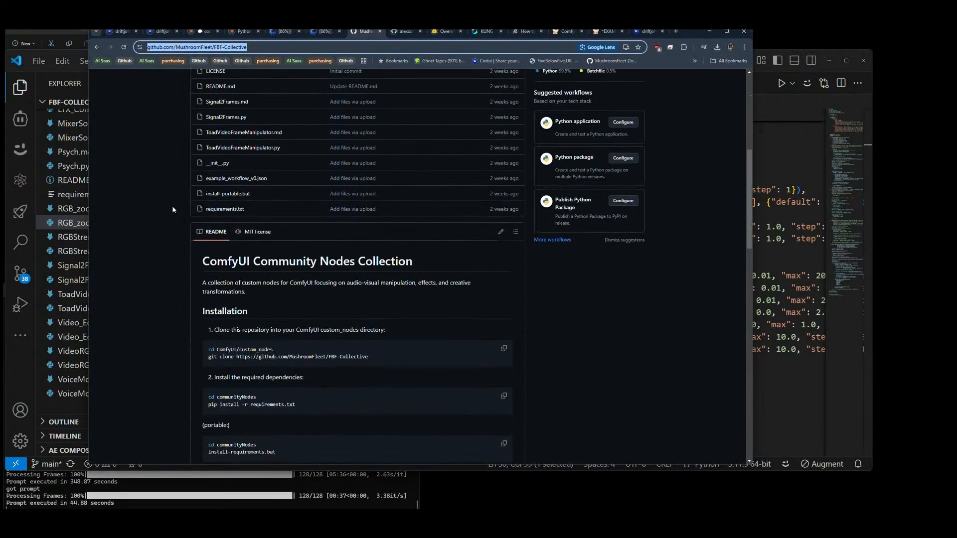
pyautogui.scroll(5, 172, 209)
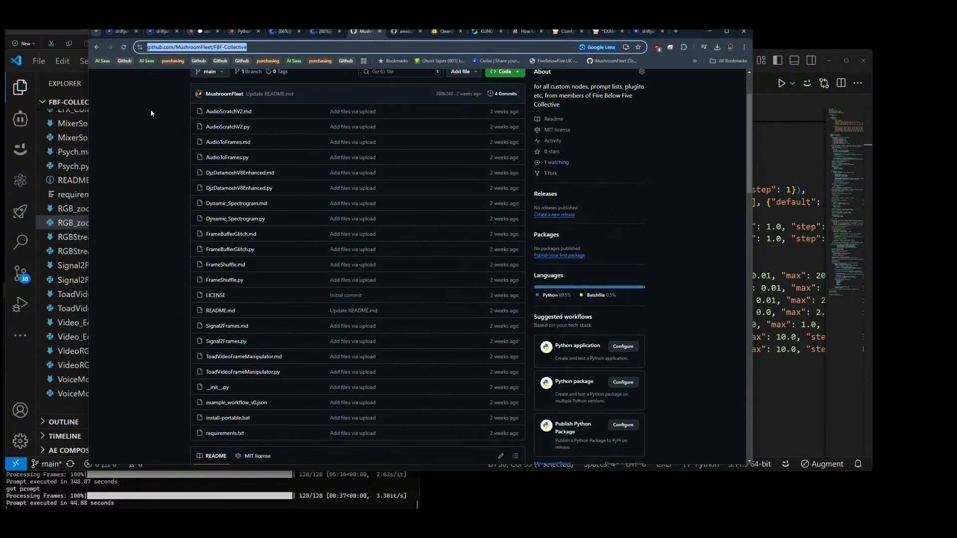
pyautogui.click(125, 47)
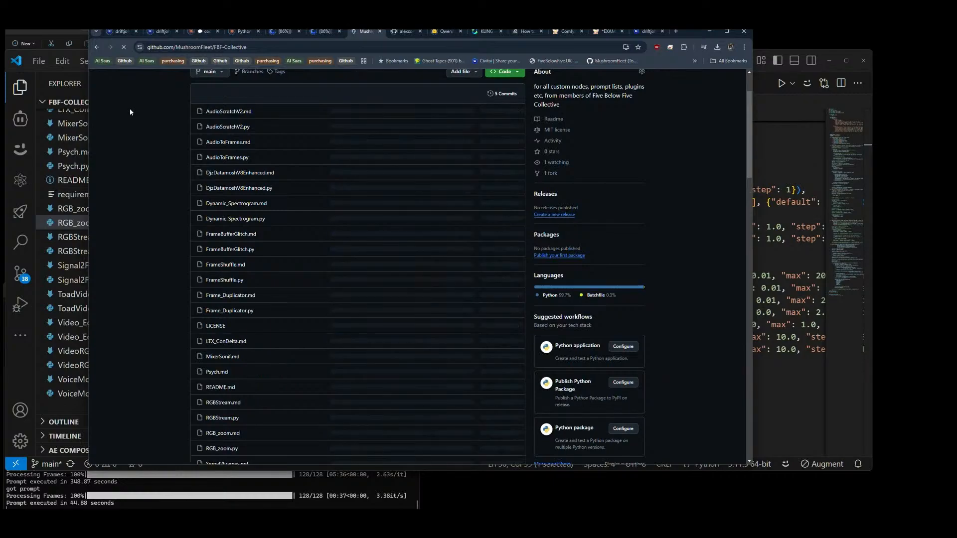
pyautogui.scroll(-4, 478, 380)
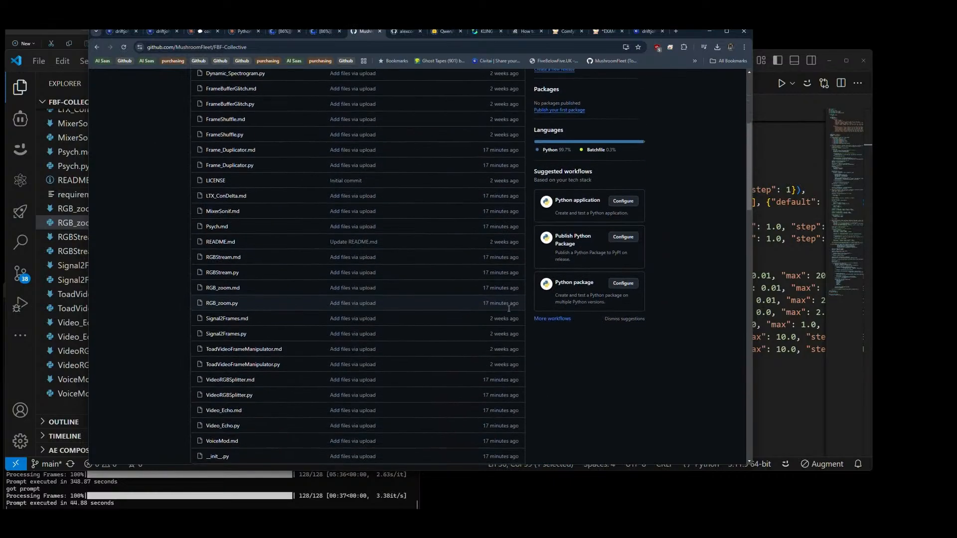
pyautogui.scroll(5, 479, 380)
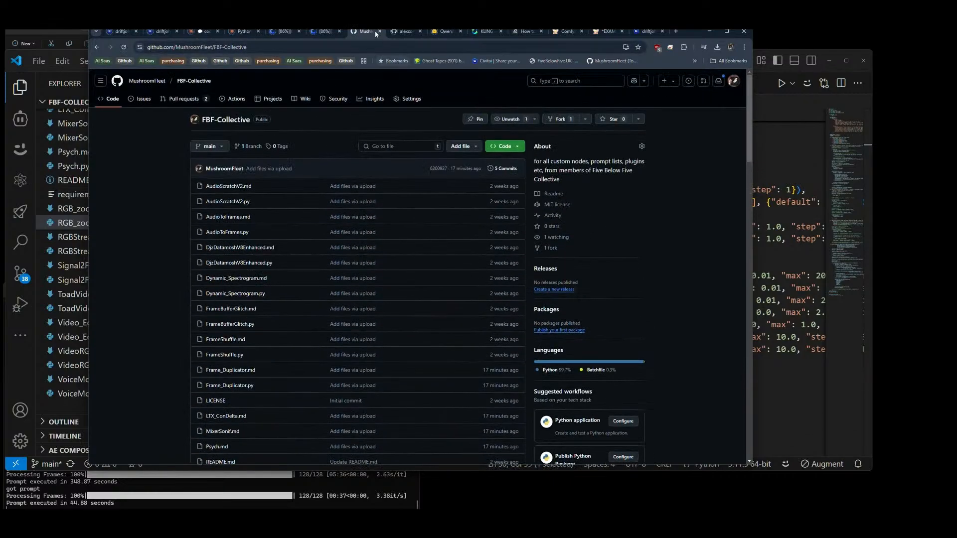
# Step: Copy the FBF-Collective repository address and paste it into a new message in Discord's inside-line channel
pyautogui.click(285, 44)
pyautogui.hotkey('ctrl', 'c')
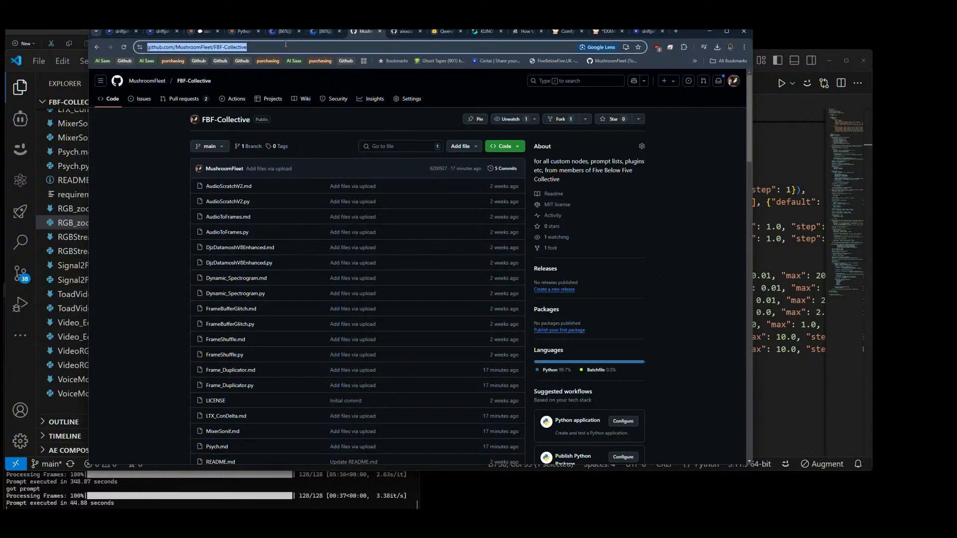
pyautogui.moveTo(0, 58); pyautogui.dragTo(171, 102)
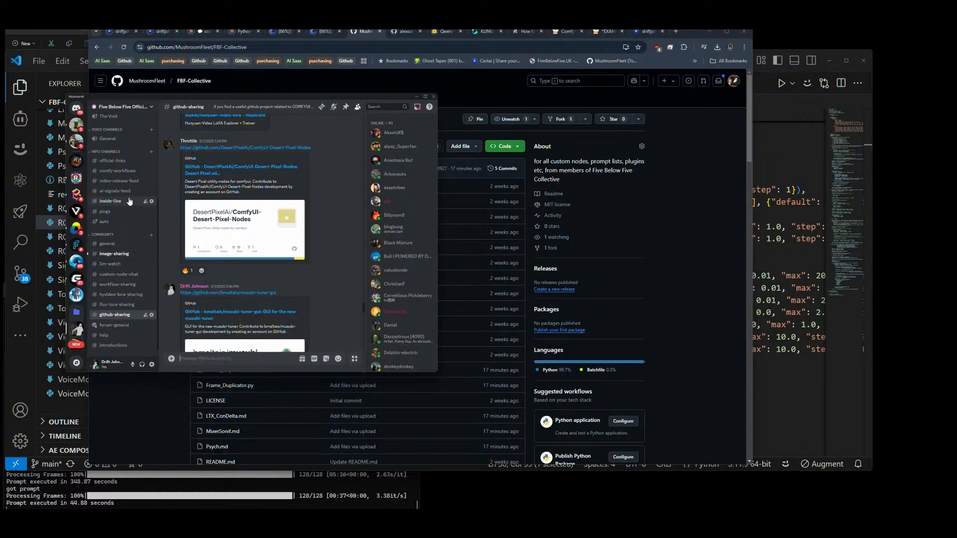
pyautogui.click(110, 201)
pyautogui.click(235, 357)
pyautogui.hotkey('ctrl', 'v')
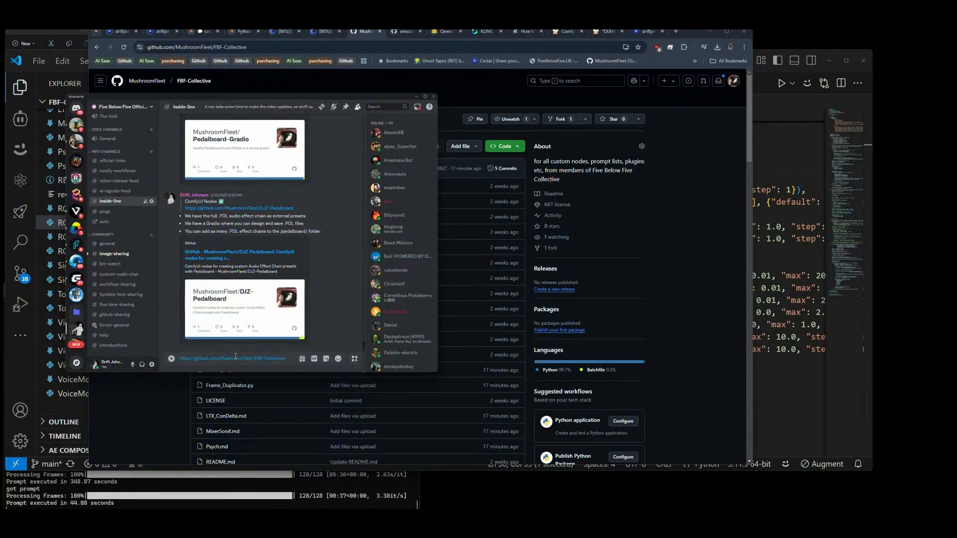
# Step: Add the line "updated with this weeks community node submissions" below the link in the message
pyautogui.hotkey('shift', 'Return')
pyautogui.write('updated wi')
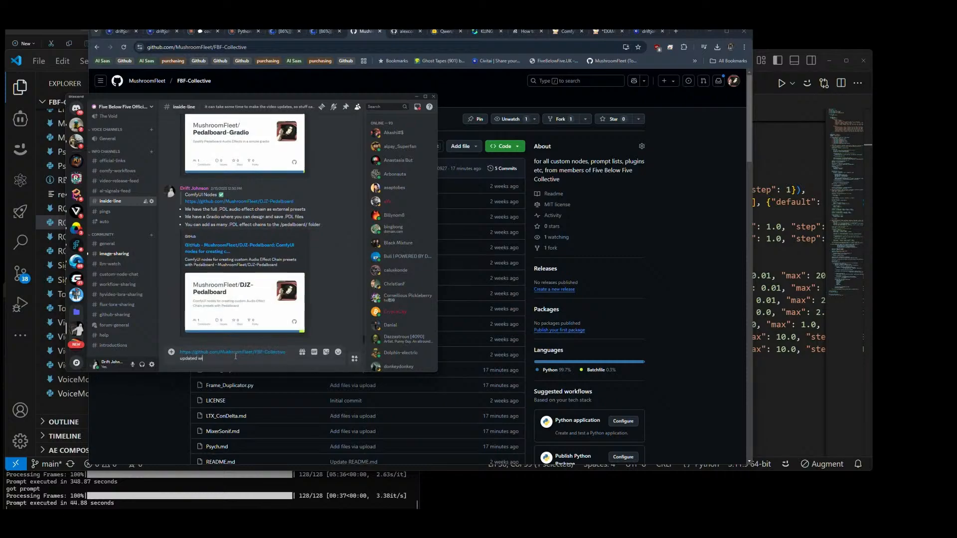
pyautogui.write('th this weeks community node submissions')
# Step: Finish the message with the bullet "- thanks everyone" and a heart emoji line, and send it
pyautogui.hotkey('shift', 'Return')
pyautogui.write('- tha')
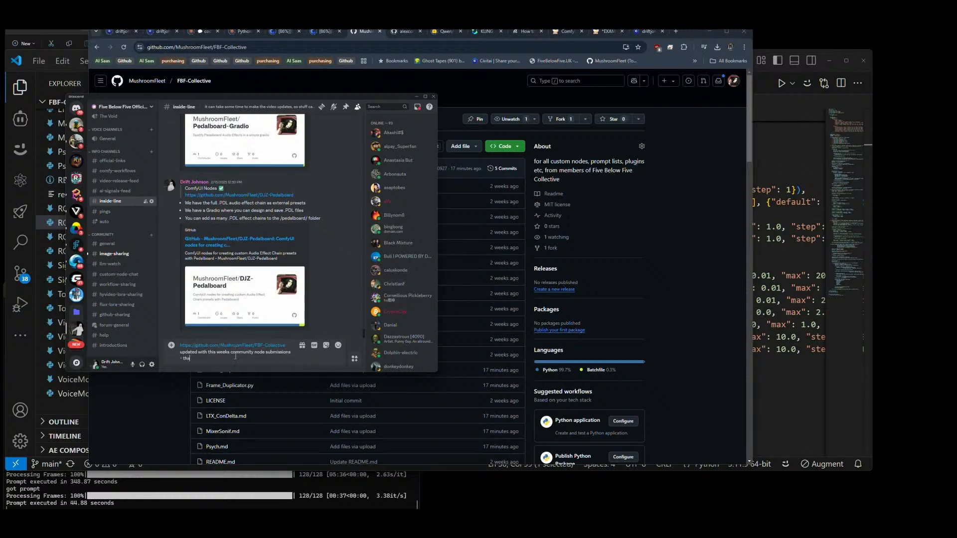
pyautogui.write('nks everyone')
pyautogui.hotkey('shift', 'Return')
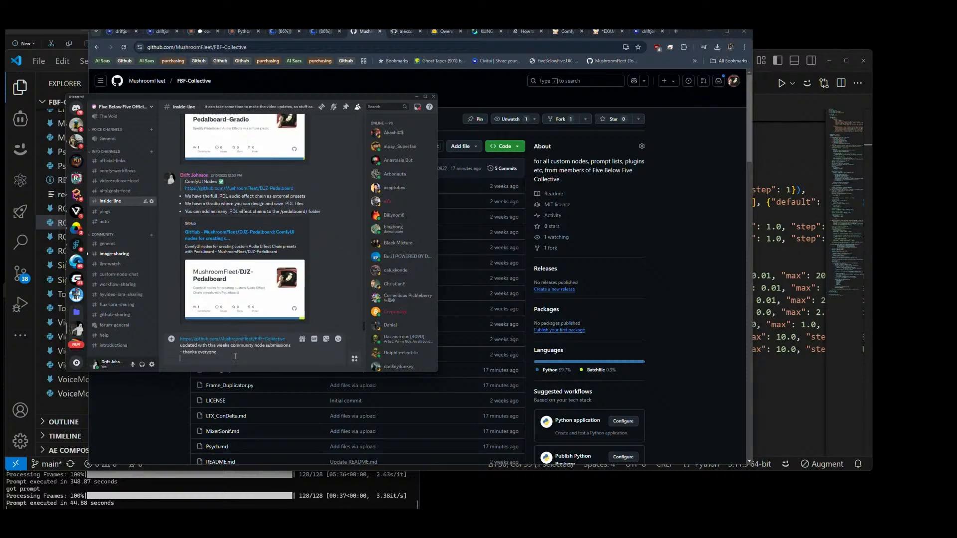
pyautogui.write(':heart')
pyautogui.press('Return')
pyautogui.press('Return')
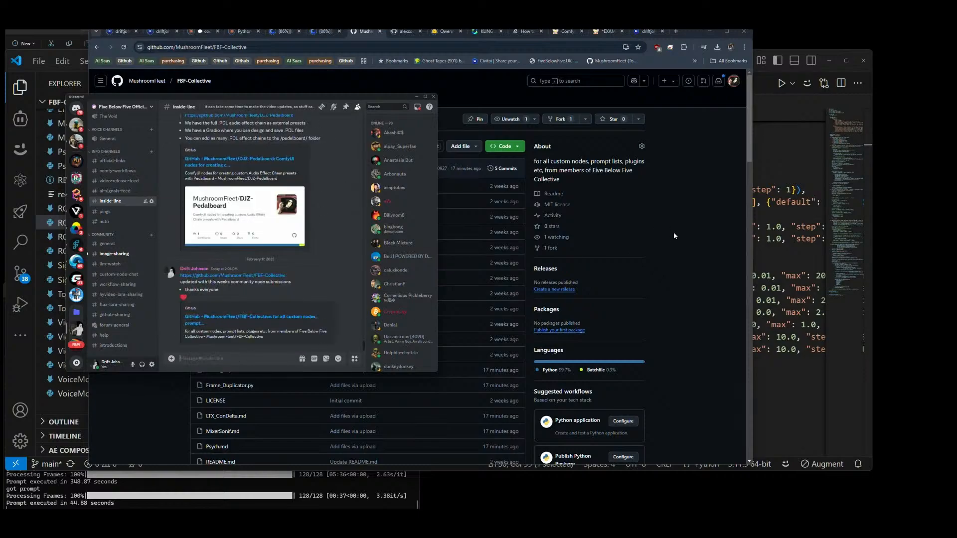
# Step: Move the Discord window out of view so it no longer covers the browser
pyautogui.click(693, 232)
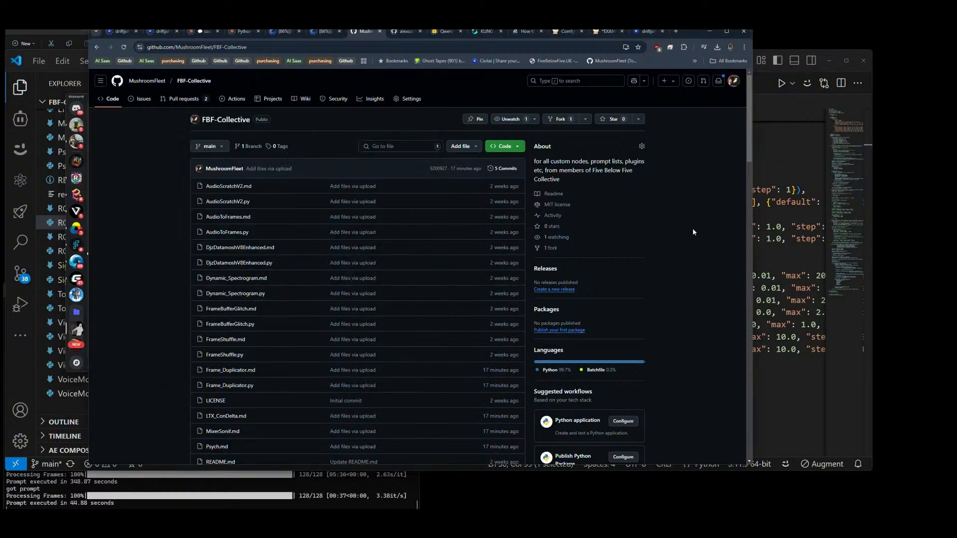
pyautogui.click(66, 189)
pyautogui.moveTo(227, 94); pyautogui.dragTo(0, 95)
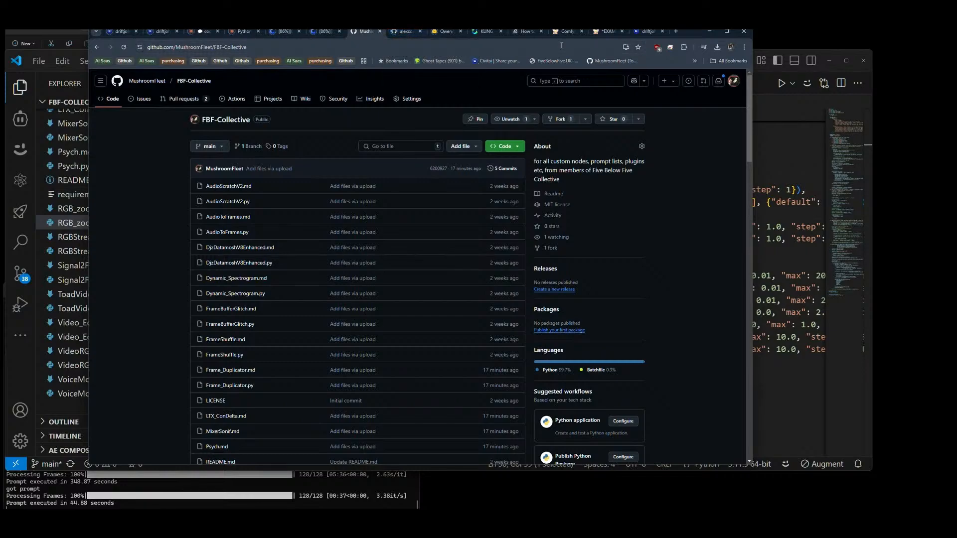
# Step: Check the KLING AI video queue and open the Genesis-QVL-v2 training entry on Civitai to see its progress
pyautogui.click(486, 33)
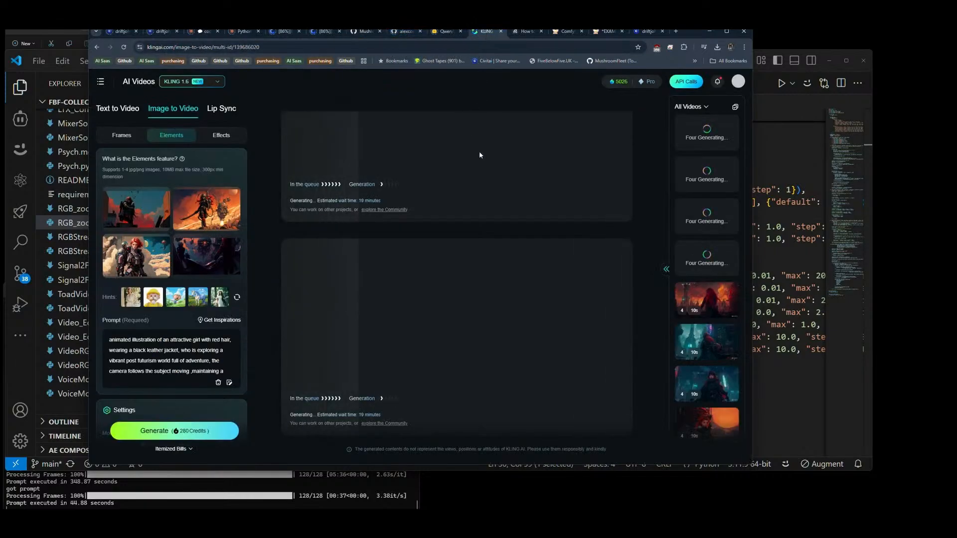
pyautogui.click(648, 31)
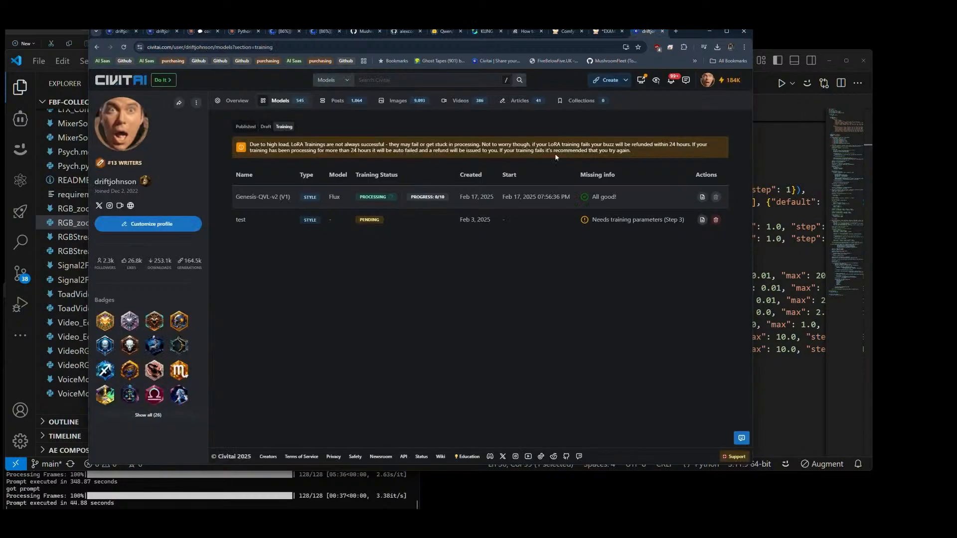
pyautogui.click(265, 197)
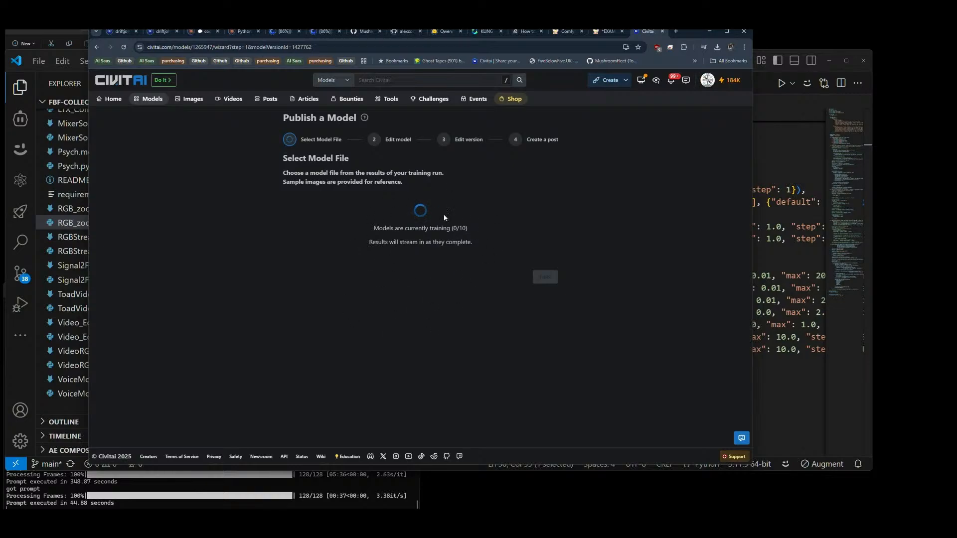
# Step: Return to KLING AI and remove all four reference images from the Elements slots
pyautogui.click(485, 32)
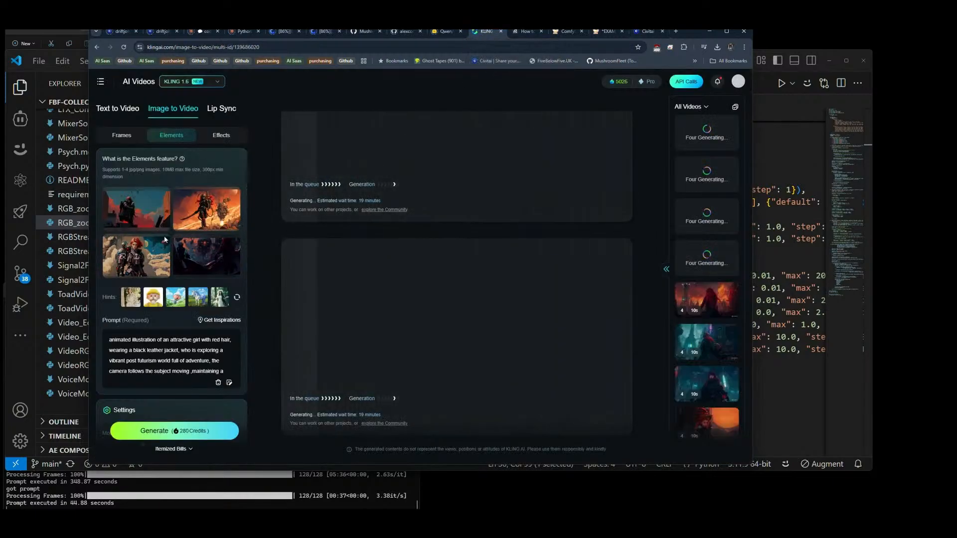
pyautogui.click(150, 257)
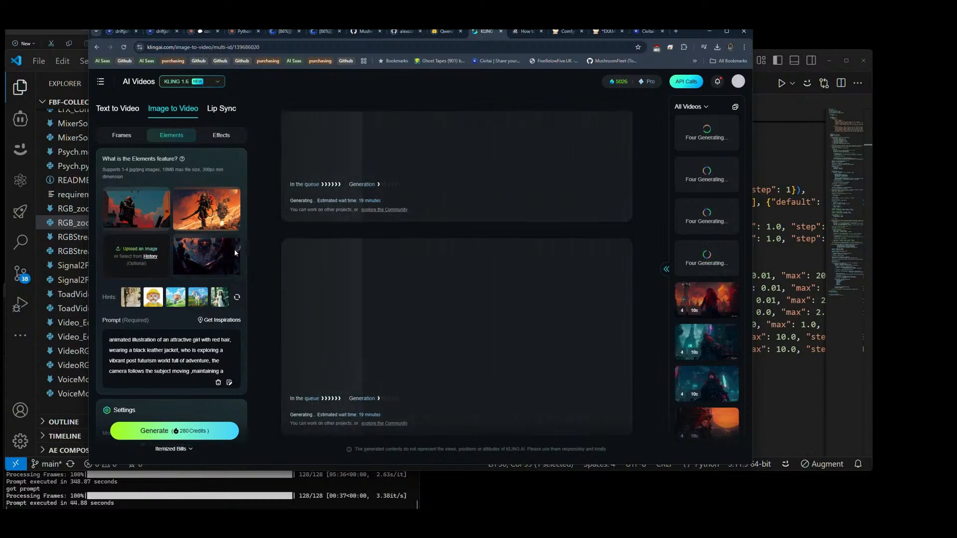
pyautogui.click(220, 256)
pyautogui.click(221, 209)
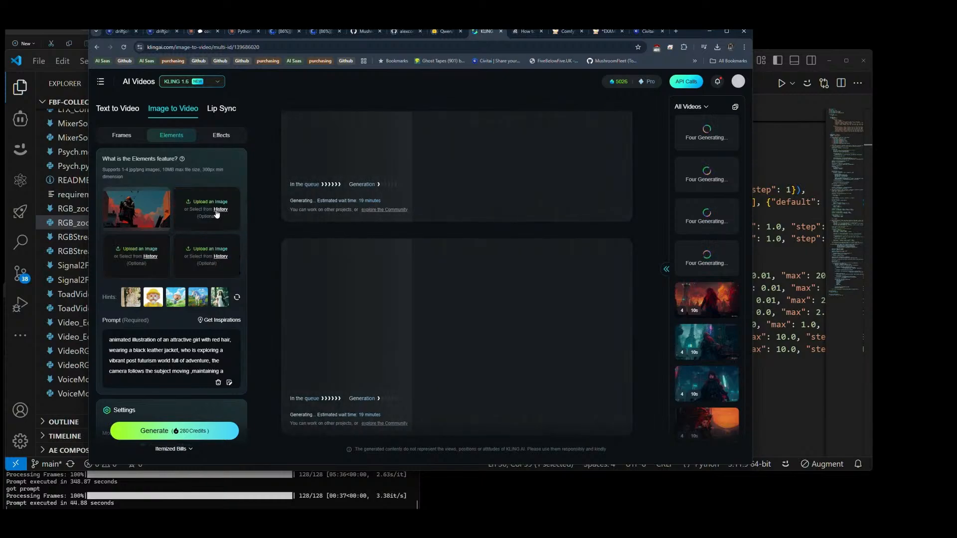
pyautogui.click(151, 211)
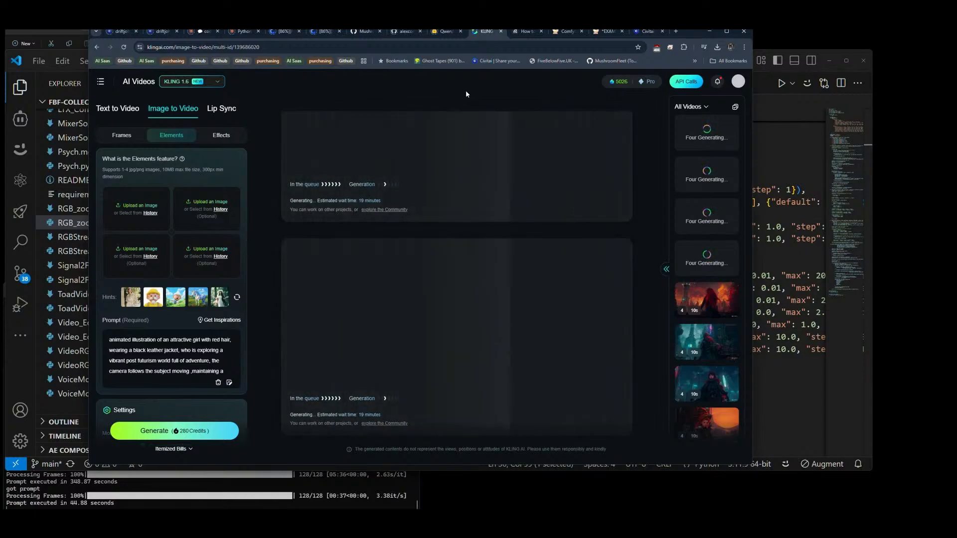
# Step: Look over the FBF Collective Nodes example workflow in ComfyUI, and open the Civitai profile page
pyautogui.click(611, 35)
pyautogui.scroll(-2, 559, 201)
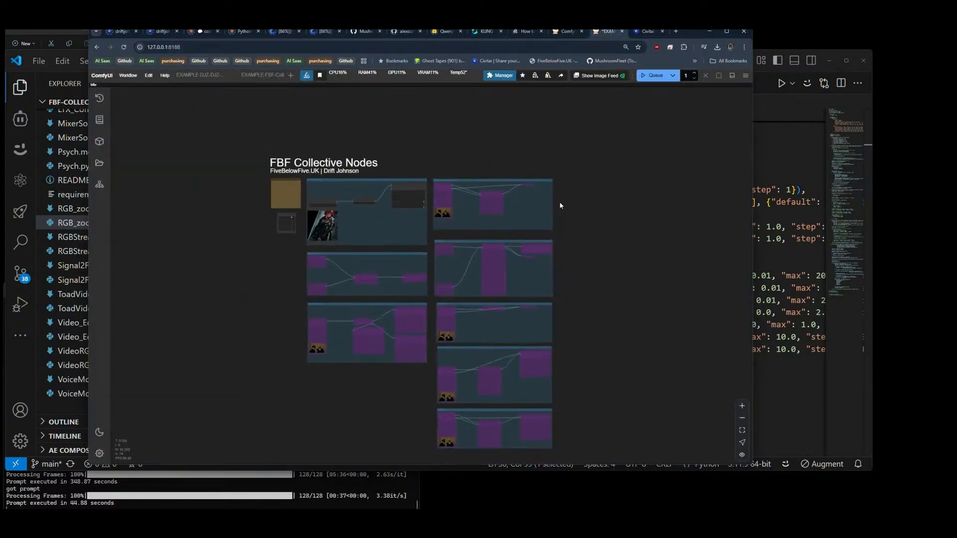
pyautogui.scroll(2, 616, 218)
pyautogui.moveTo(616, 218); pyautogui.dragTo(607, 249)
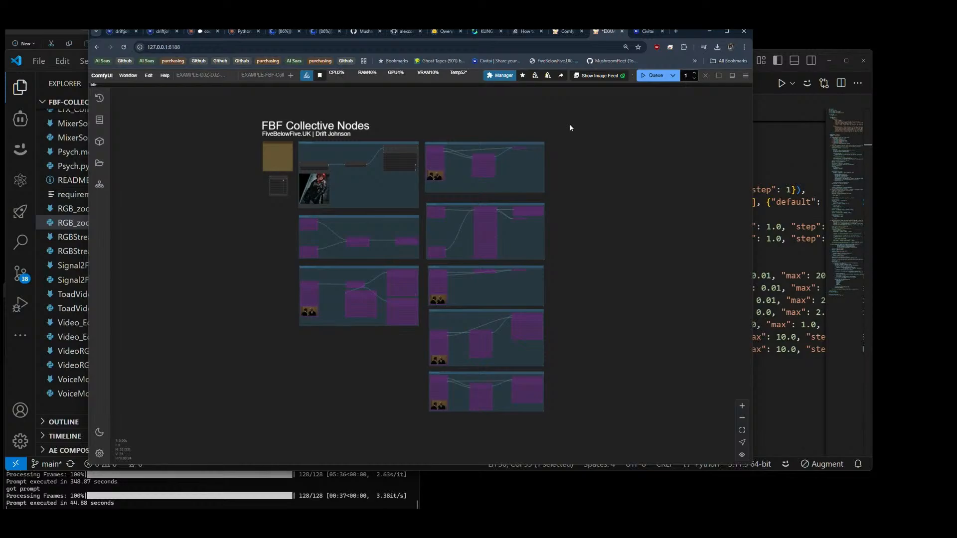
pyautogui.scroll(-5, 634, 189)
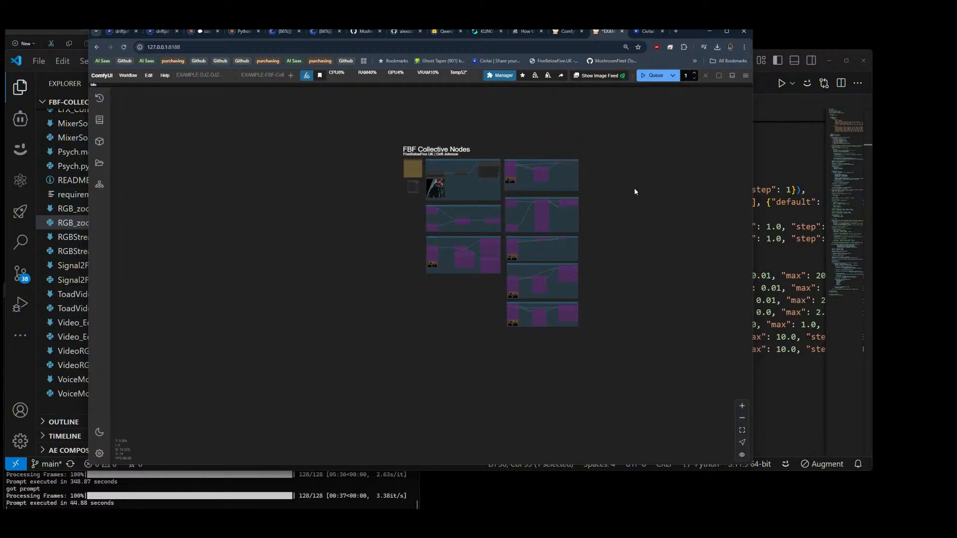
pyautogui.scroll(5, 635, 190)
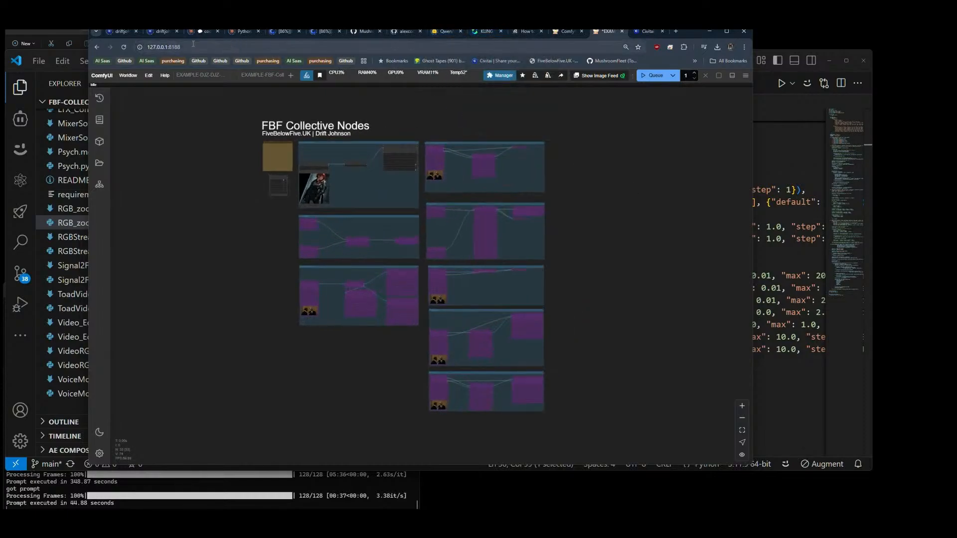
pyautogui.click(116, 32)
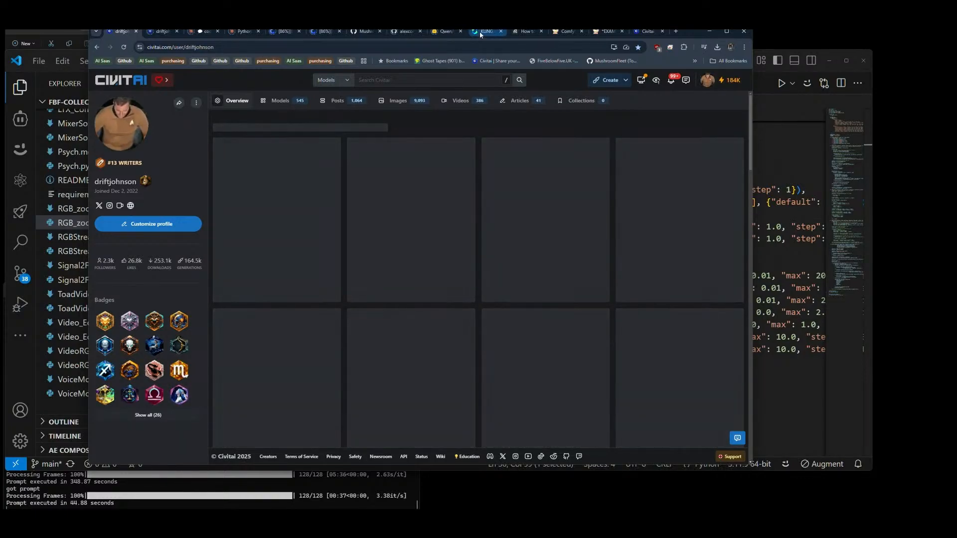
# Step: In the Qwen2.5VL captioner workflow, close the ComfyUI Manager menu and set the Image Index value to 0
pyautogui.click(563, 32)
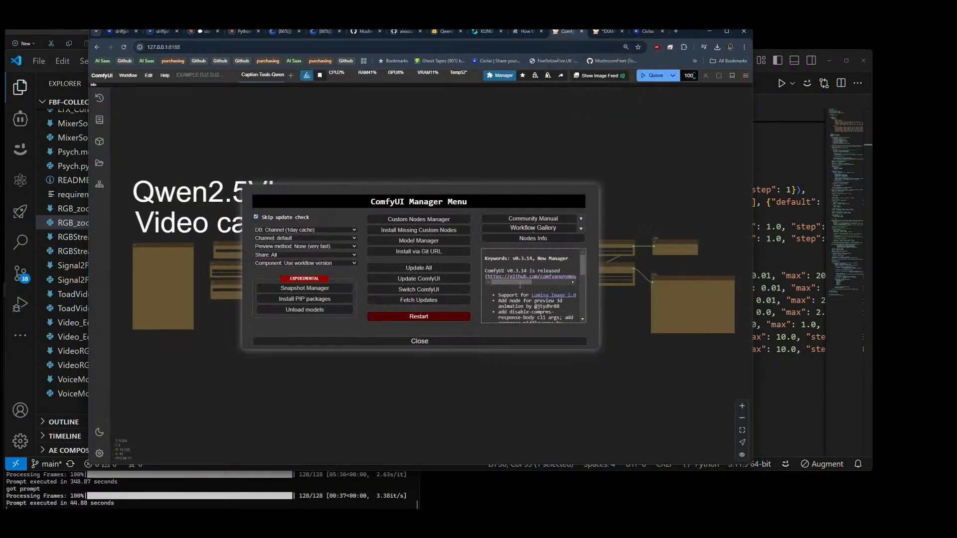
pyautogui.click(419, 342)
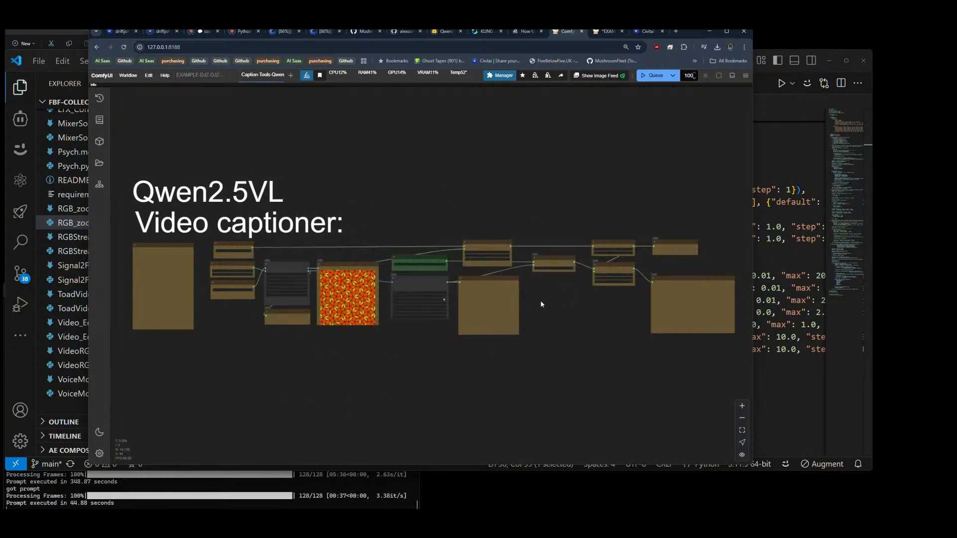
pyautogui.scroll(5, 234, 321)
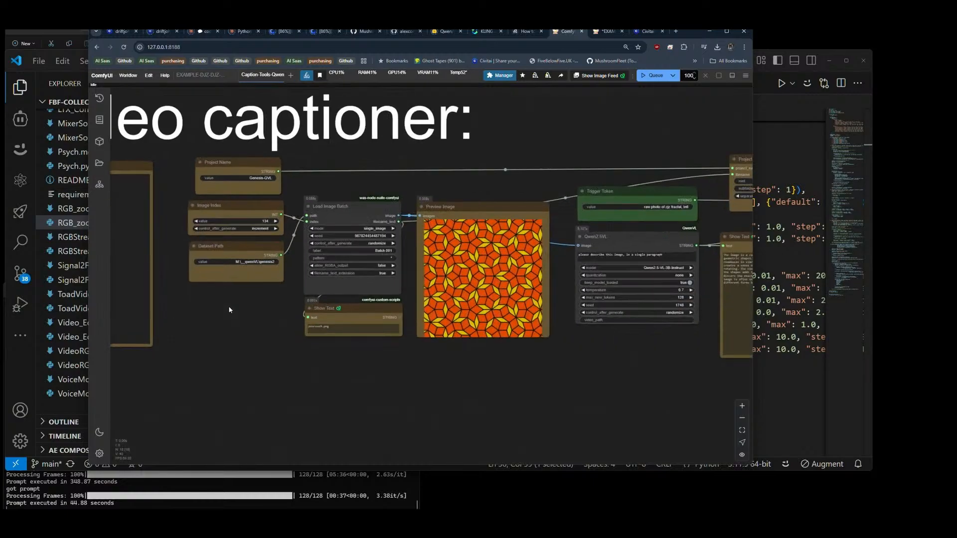
pyautogui.click(257, 220)
pyautogui.write('0')
pyautogui.press('Return')
# Step: Shorten the Trigger Token node's value to "photo of zjz,"
pyautogui.moveTo(669, 350); pyautogui.dragTo(355, 357)
pyautogui.click(359, 213)
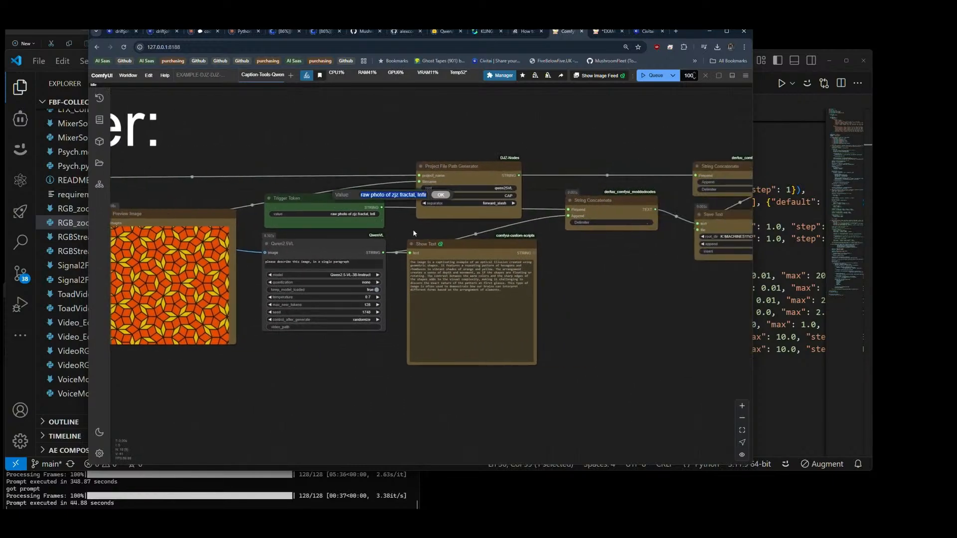
pyautogui.press('Home')
pyautogui.press('Delete')
pyautogui.press('Delete')
pyautogui.press('Delete')
pyautogui.press('Delete')
pyautogui.press('Delete')
pyautogui.press('Delete')
pyautogui.press('Delete')
pyautogui.press('Delete')
pyautogui.press('Delete')
pyautogui.press('Delete')
pyautogui.press('Delete')
pyautogui.press('Delete')
pyautogui.press('Delete')
pyautogui.press('Right')
pyautogui.press('Right')
pyautogui.press('Right')
pyautogui.press('Right')
pyautogui.press('Delete')
pyautogui.press('Delete')
pyautogui.press('Delete')
pyautogui.press('Delete')
pyautogui.press('Delete')
pyautogui.press('Delete')
pyautogui.press('Delete')
pyautogui.press('Home')
pyautogui.write('photo of')
pyautogui.press('Right')
pyautogui.press('Right')
pyautogui.press('Delete')
pyautogui.press('Right')
pyautogui.hotkey('shift', 'End')
pyautogui.press('BackSpace')
pyautogui.press('Return')
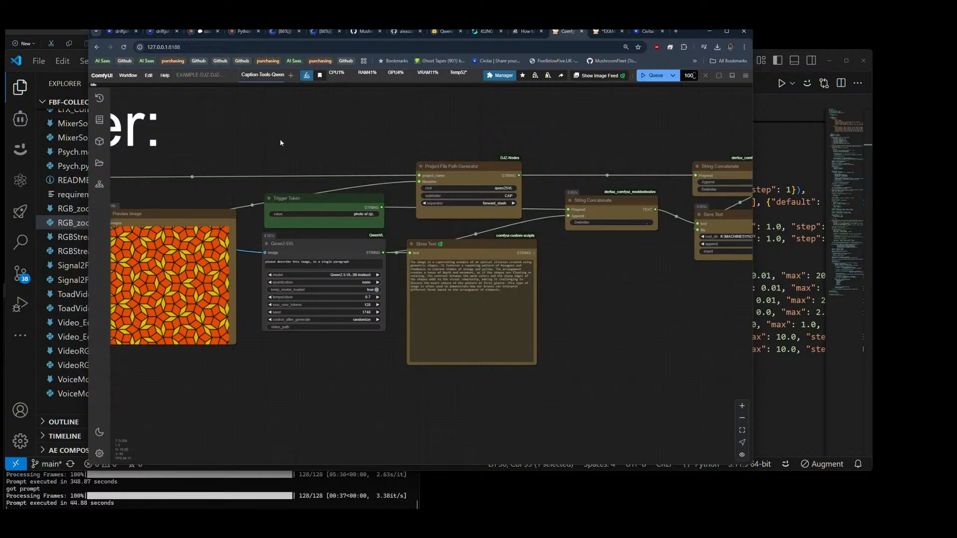
# Step: Change the workflow's "Video captioner:" label title to "Image Set captioner:" and close its properties
pyautogui.moveTo(281, 143); pyautogui.dragTo(357, 144)
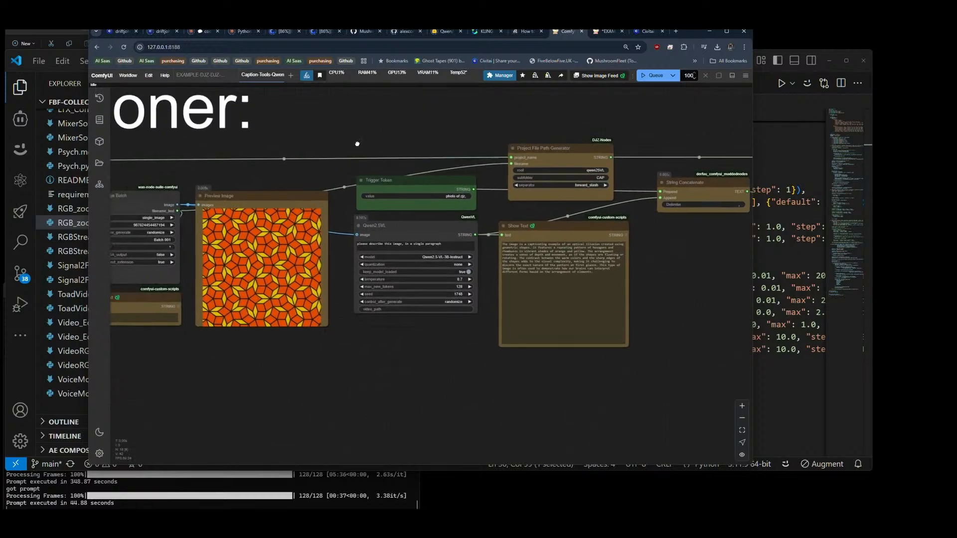
pyautogui.scroll(-3, 456, 215)
pyautogui.moveTo(412, 154); pyautogui.dragTo(499, 158)
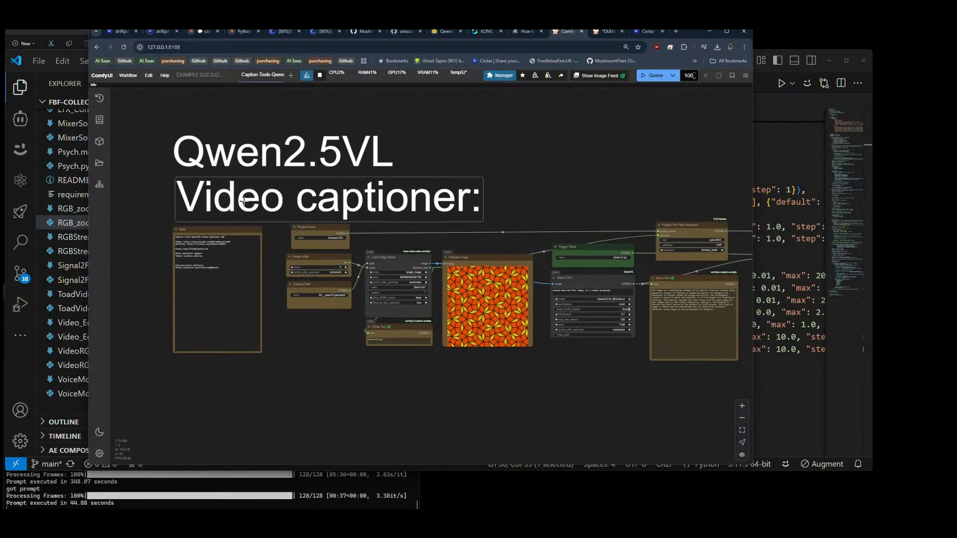
pyautogui.doubleClick(244, 201)
pyautogui.click(210, 143)
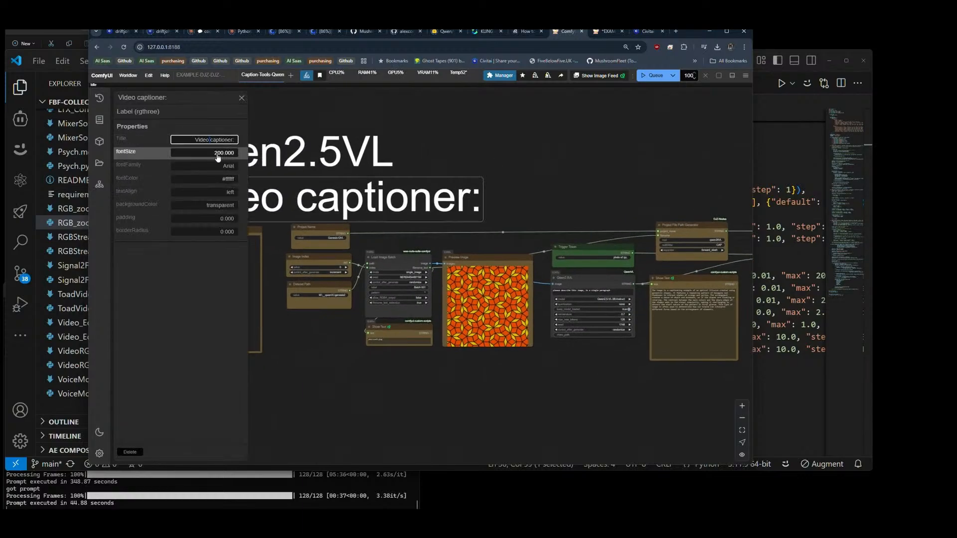
pyautogui.hotkey('shift', 'Home')
pyautogui.write('https://github.com/MushroomFleet/FBF-Collective')
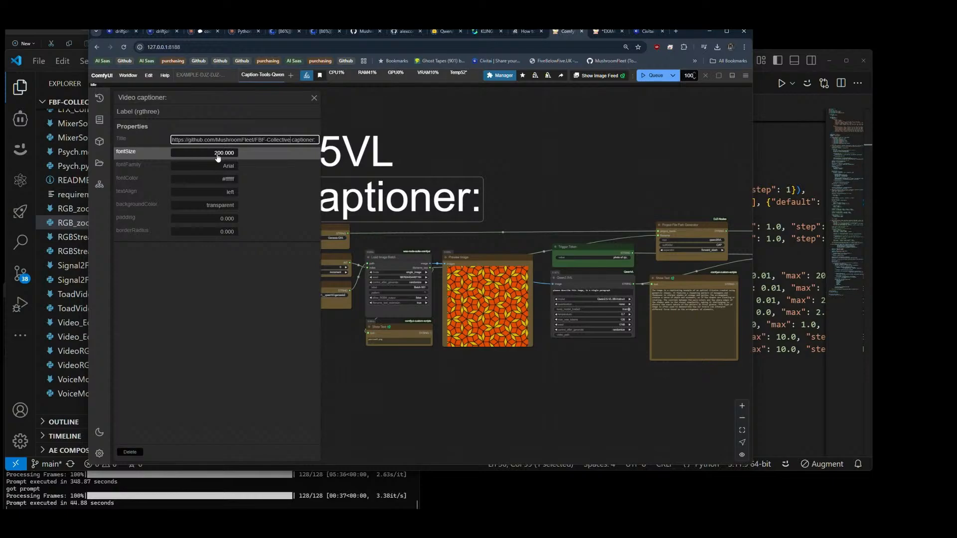
pyautogui.hotkey('shift', 'Home')
pyautogui.press('BackSpace')
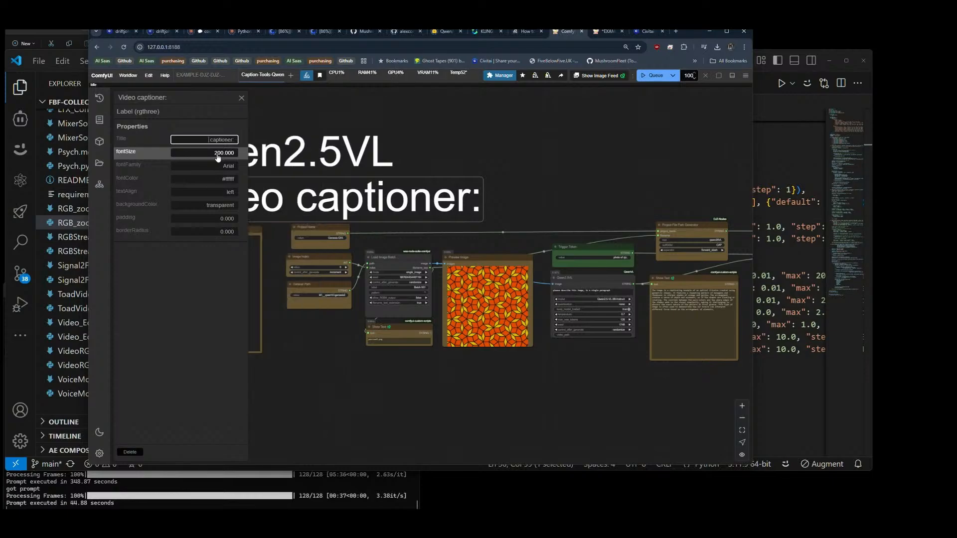
pyautogui.write('Image Set')
pyautogui.press('Return')
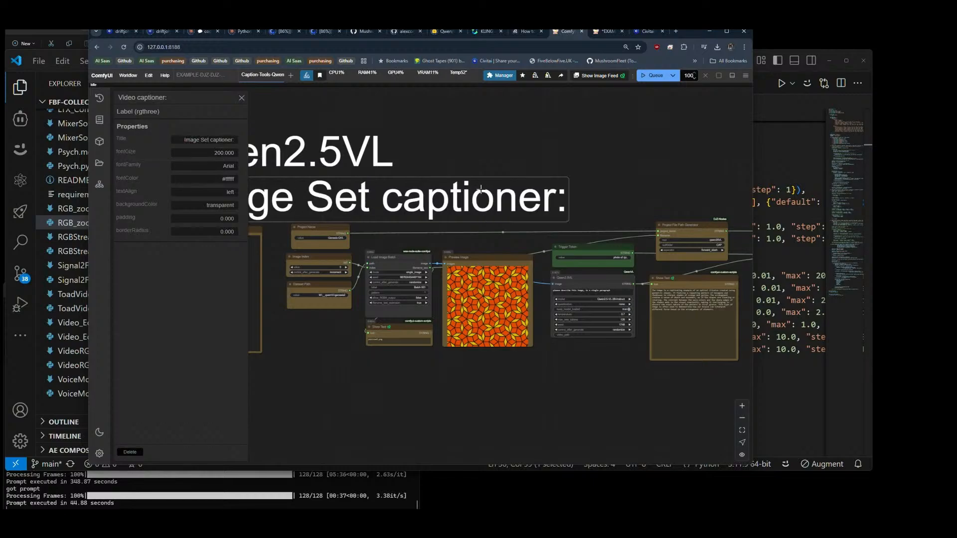
pyautogui.click(241, 99)
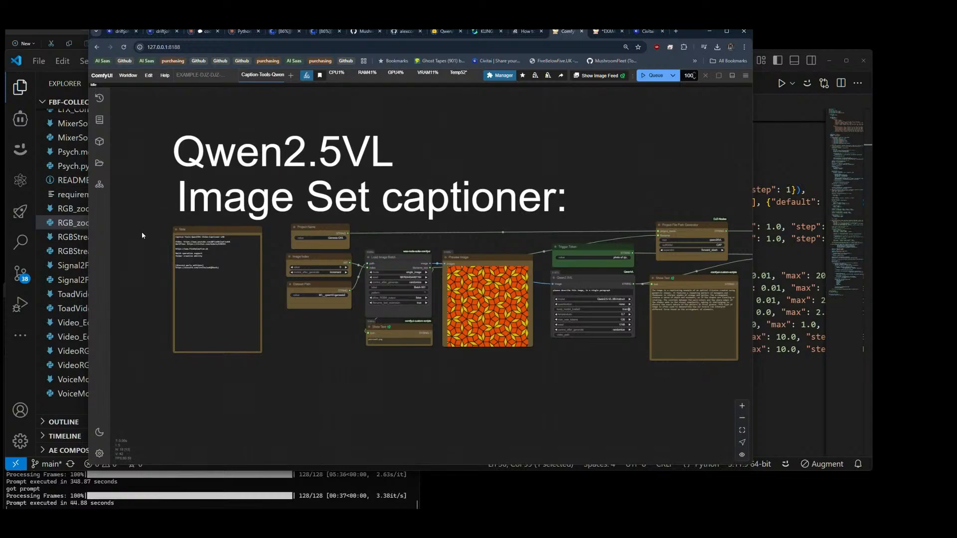
# Step: Edit the first line of the Note node to read "Caption-Tools-Qwen25VL-Image-Captioner-v65"
pyautogui.scroll(10, 150, 242)
pyautogui.click(347, 220)
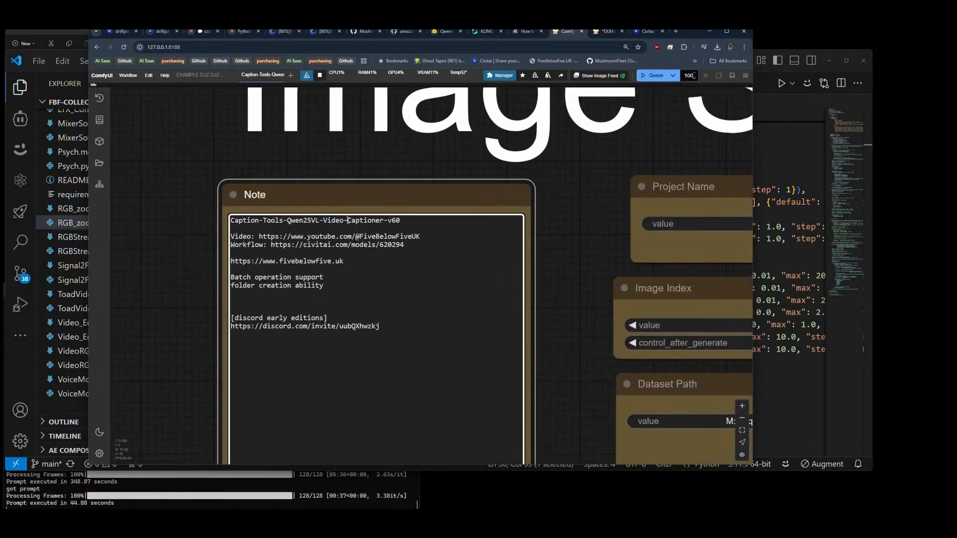
pyautogui.press('BackSpace')
pyautogui.press('BackSpace')
pyautogui.press('BackSpace')
pyautogui.press('BackSpace')
pyautogui.press('BackSpace')
pyautogui.write('Image')
pyautogui.press('BackSpace')
pyautogui.write('5')
# Step: Save the workflow as Caption-Tools-Qwen25VL-Image-Captioner-v65, copying the name from the note, and export it under the same name
pyautogui.hotkey('shift', 'Home')
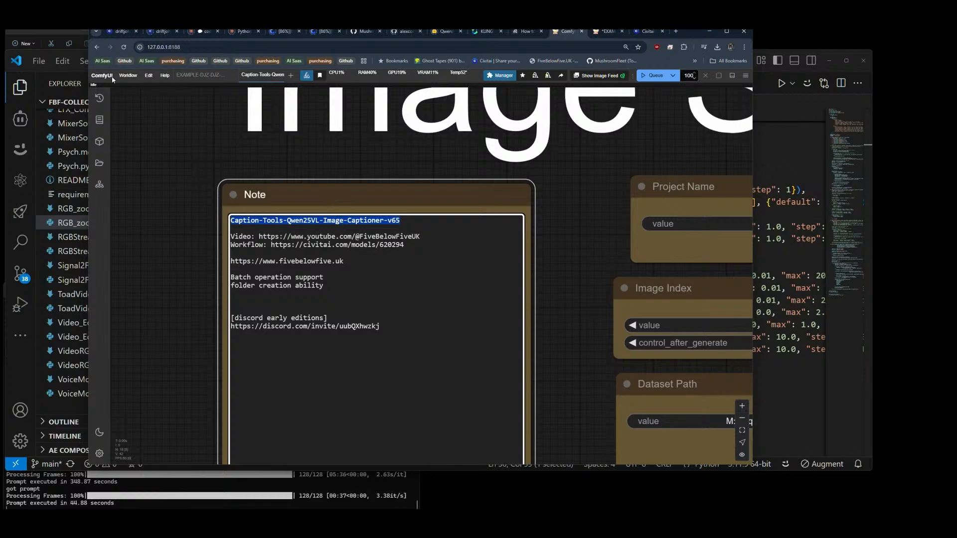
pyautogui.click(128, 75)
pyautogui.click(149, 151)
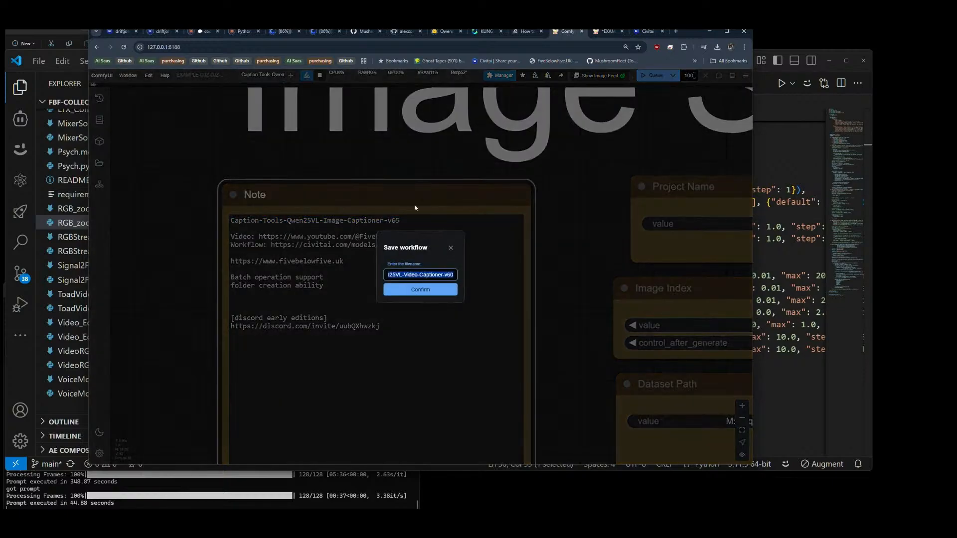
pyautogui.click(432, 289)
pyautogui.click(129, 75)
pyautogui.click(150, 148)
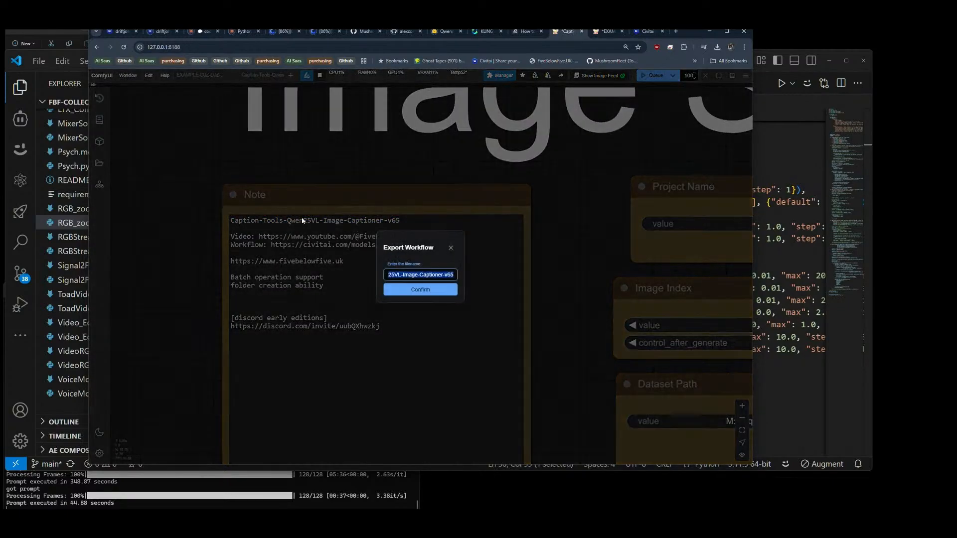
pyautogui.click(422, 292)
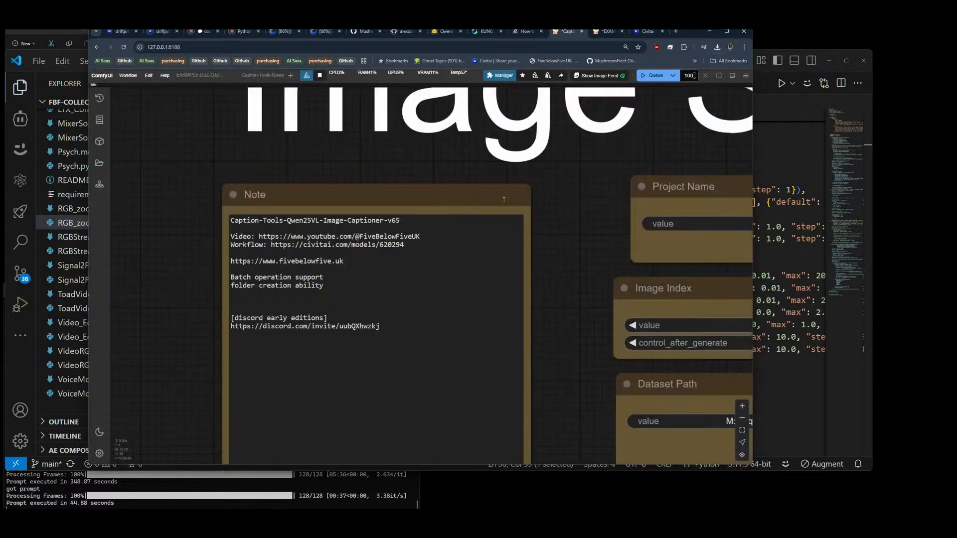
# Step: Switch to GitHub and open the Foda_Flux/Captioning Tools folder of MushroomFleet's DJZ-Workflows repository
pyautogui.click(363, 32)
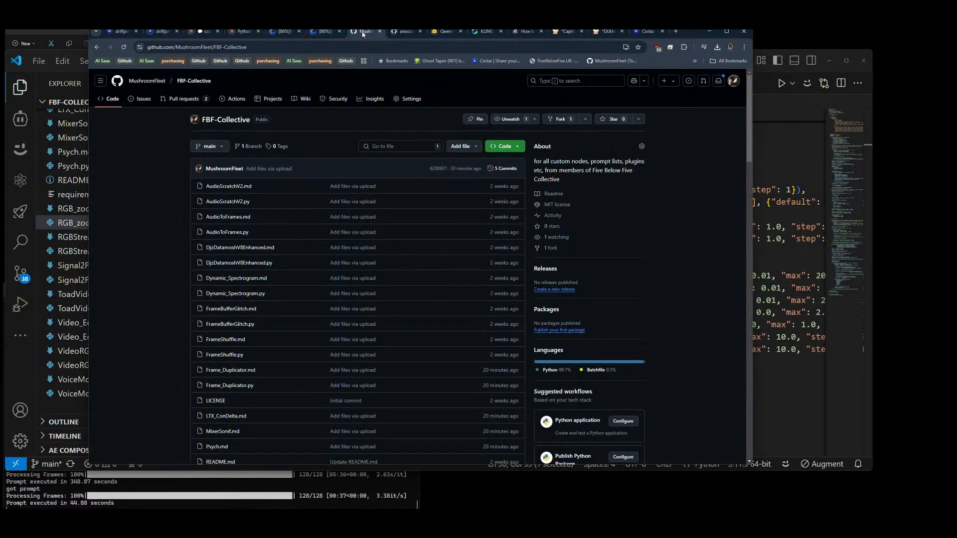
pyautogui.click(147, 81)
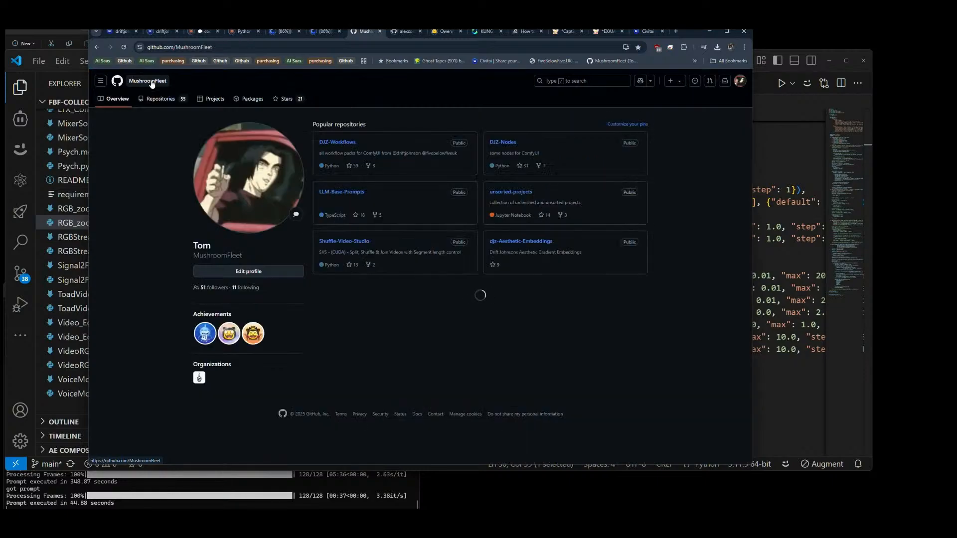
pyautogui.click(338, 144)
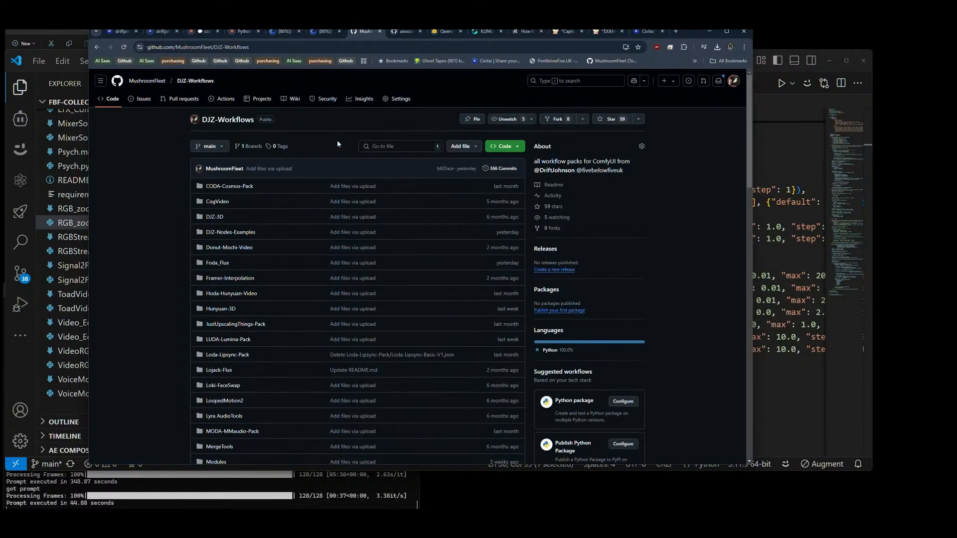
pyautogui.scroll(-3, 149, 185)
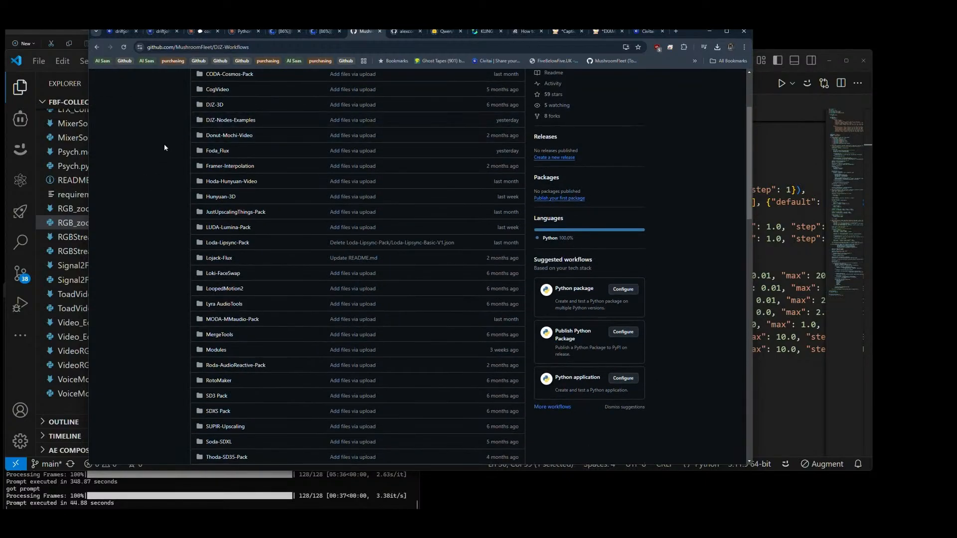
pyautogui.scroll(3, 164, 148)
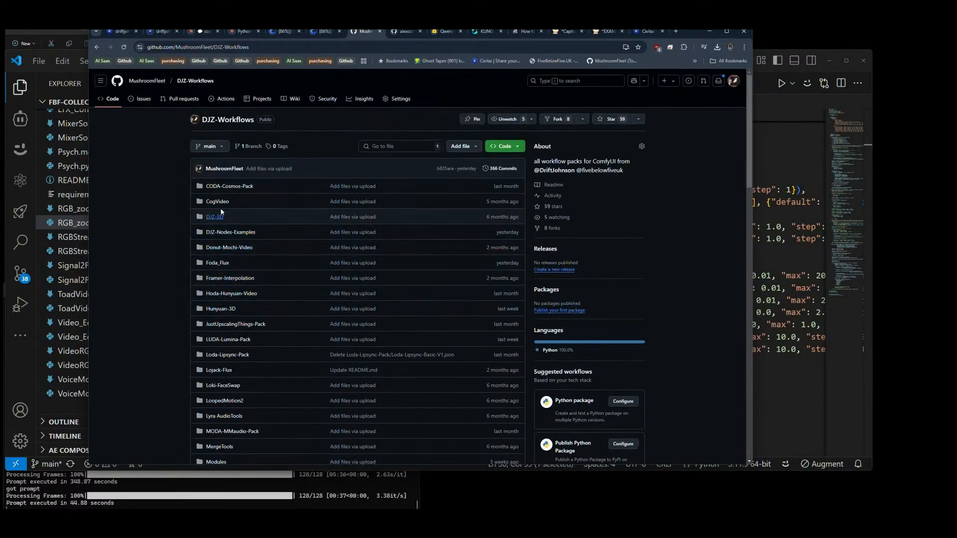
pyautogui.click(220, 266)
pyautogui.click(244, 194)
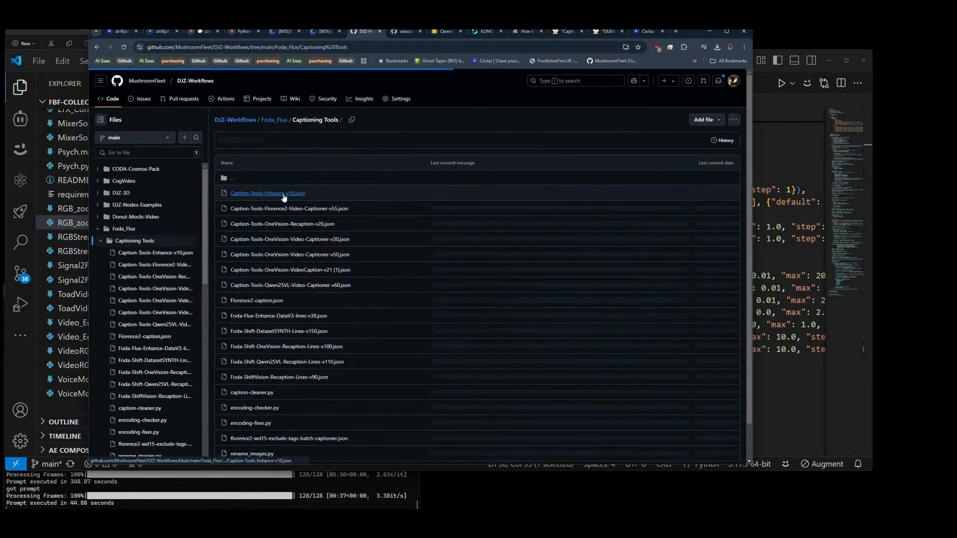
# Step: Upload the downloaded Caption-Tools-Qwen25VL-Image-Captioner-v65.json to the Captioning Tools folder and commit it directly to the main branch
pyautogui.click(710, 121)
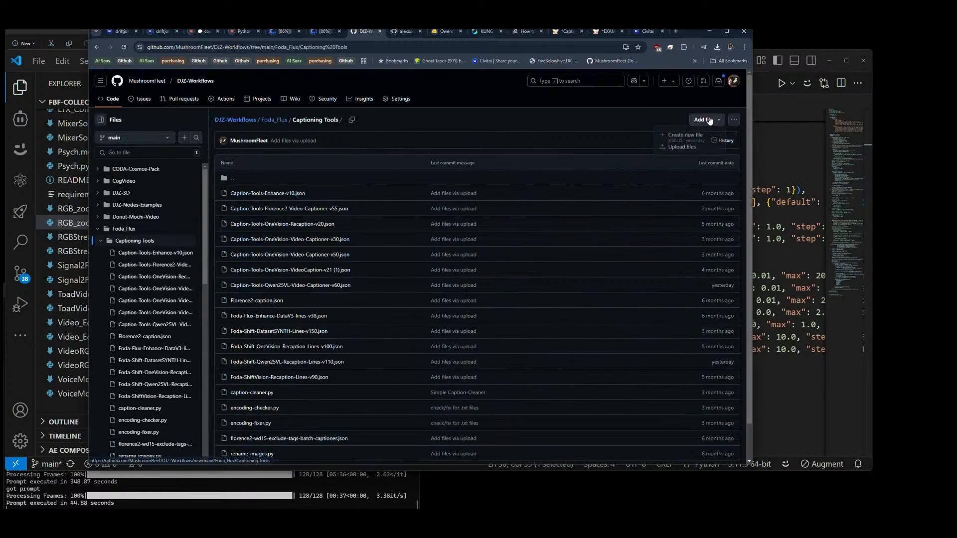
pyautogui.click(681, 147)
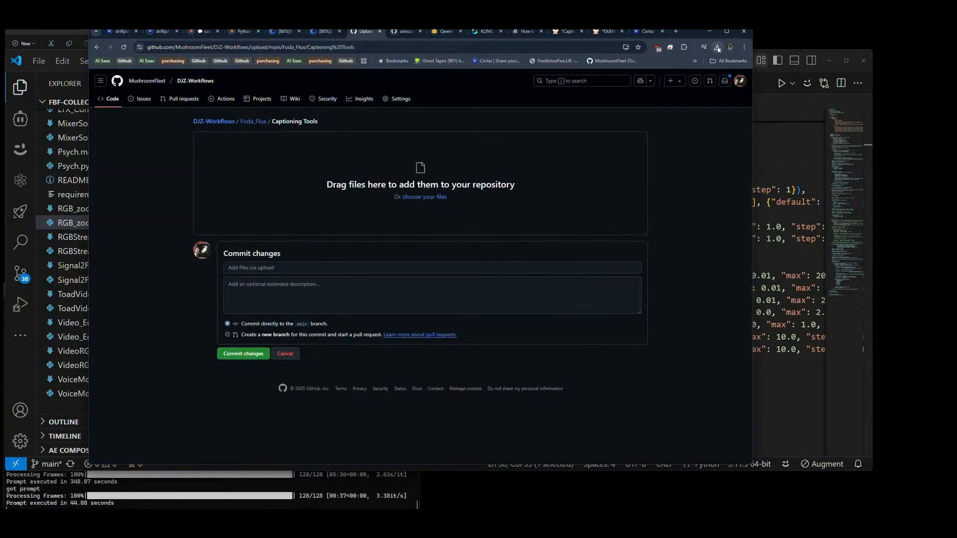
pyautogui.click(718, 48)
pyautogui.moveTo(663, 82); pyautogui.dragTo(420, 190)
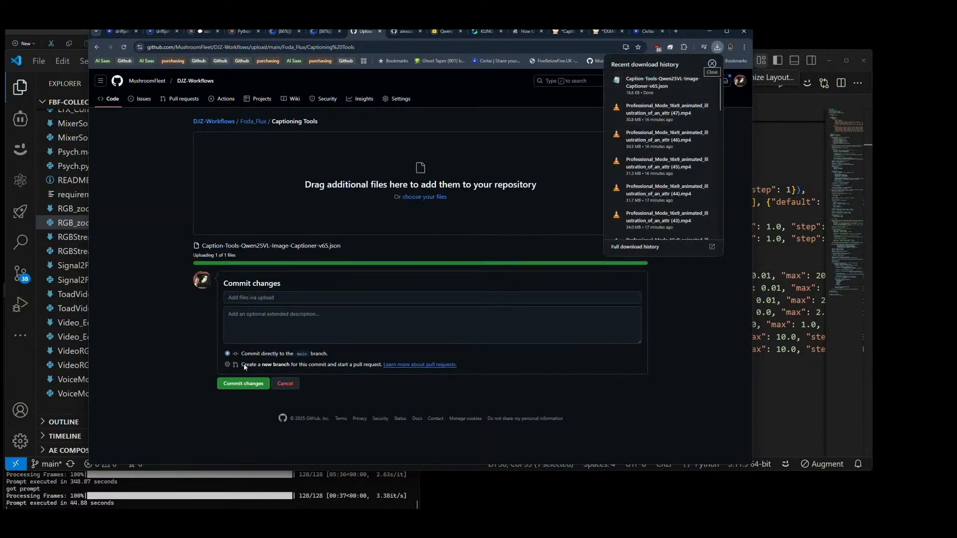
pyautogui.click(243, 383)
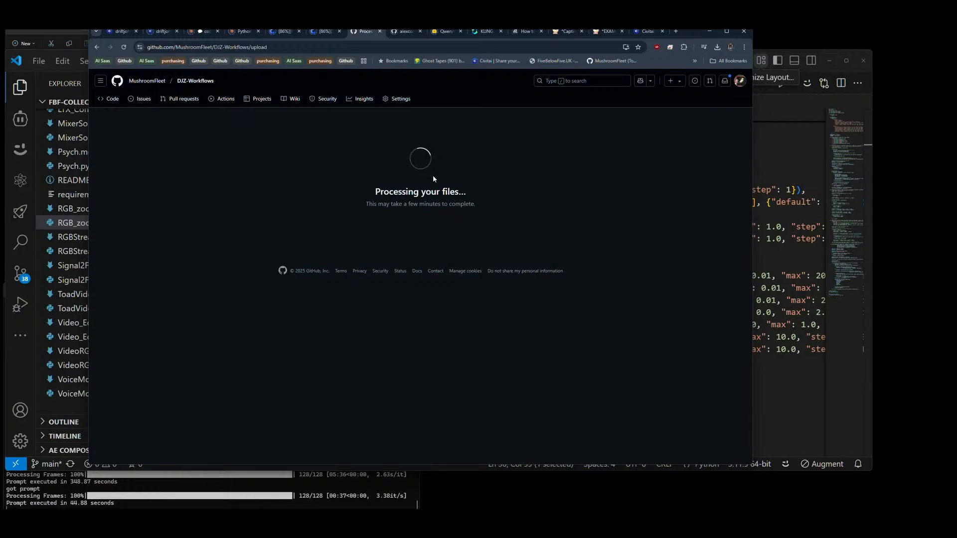
# Step: Close the browser page with the FBF Collective Nodes workflow, discarding unsaved changes, and return to the DJZ-Workflows repository
pyautogui.click(610, 31)
pyautogui.click(622, 32)
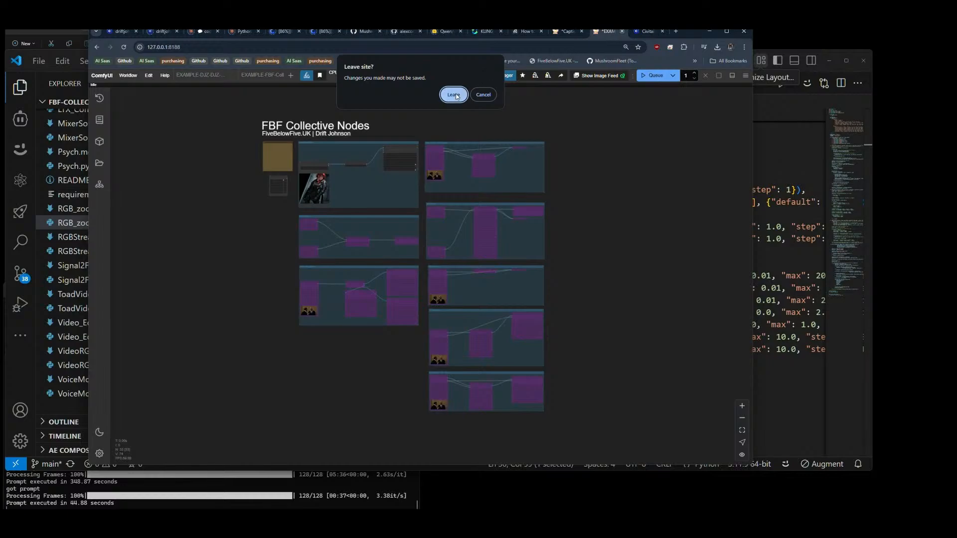
pyautogui.click(453, 96)
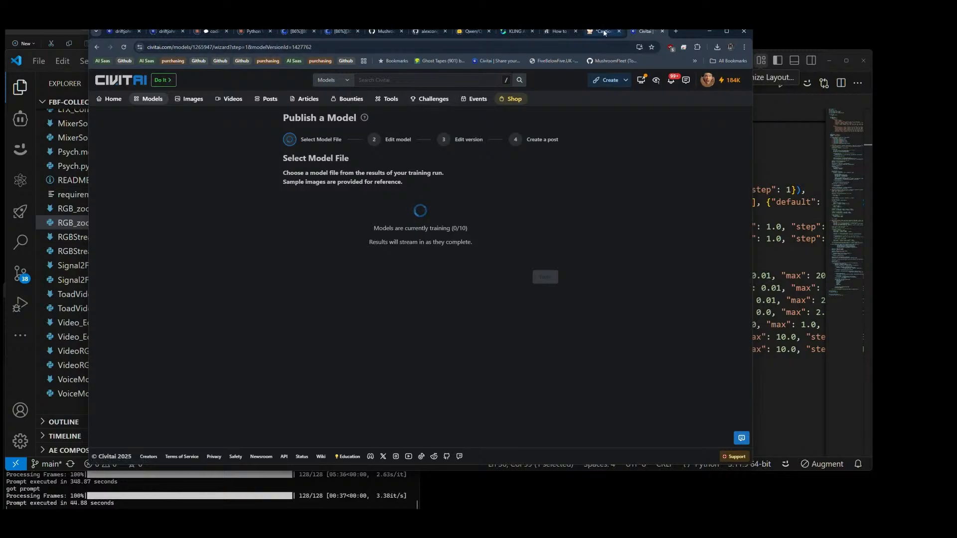
pyautogui.click(383, 32)
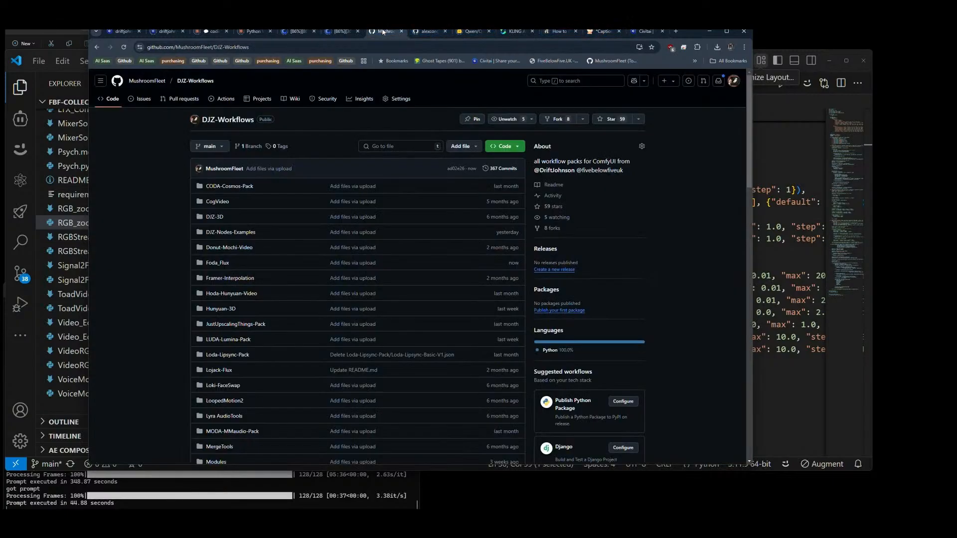
# Step: Open the FBF-Collective repository from MushroomFleet's repository list and look through its files
pyautogui.click(147, 80)
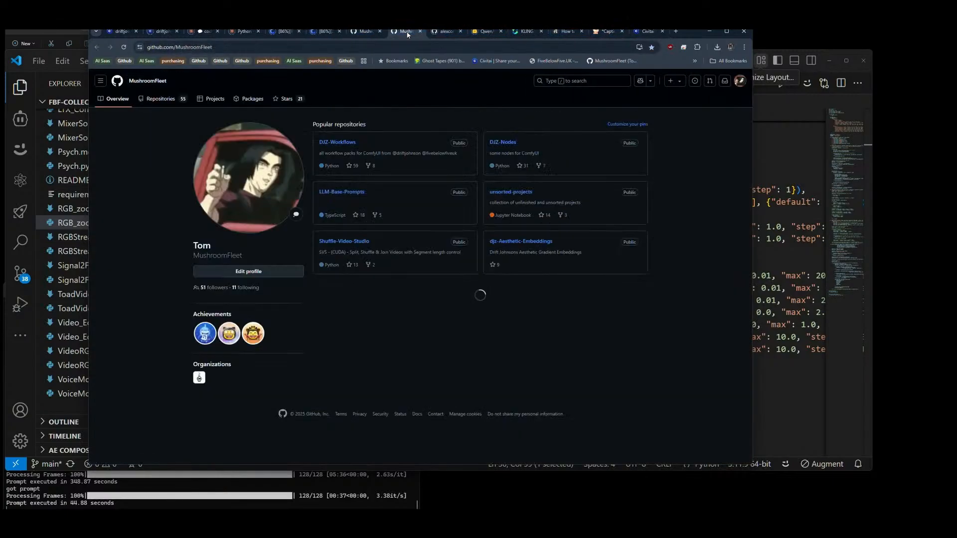
pyautogui.click(333, 142)
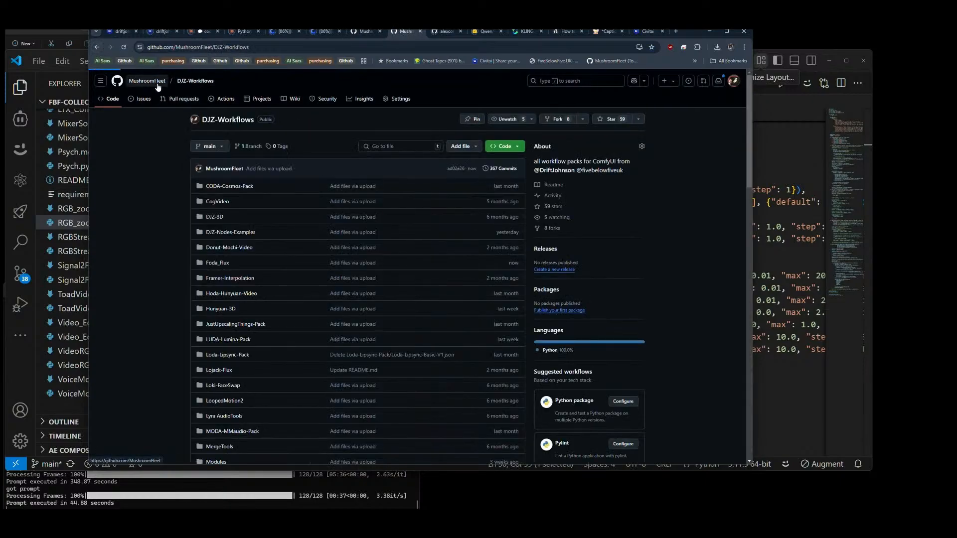
pyautogui.click(164, 100)
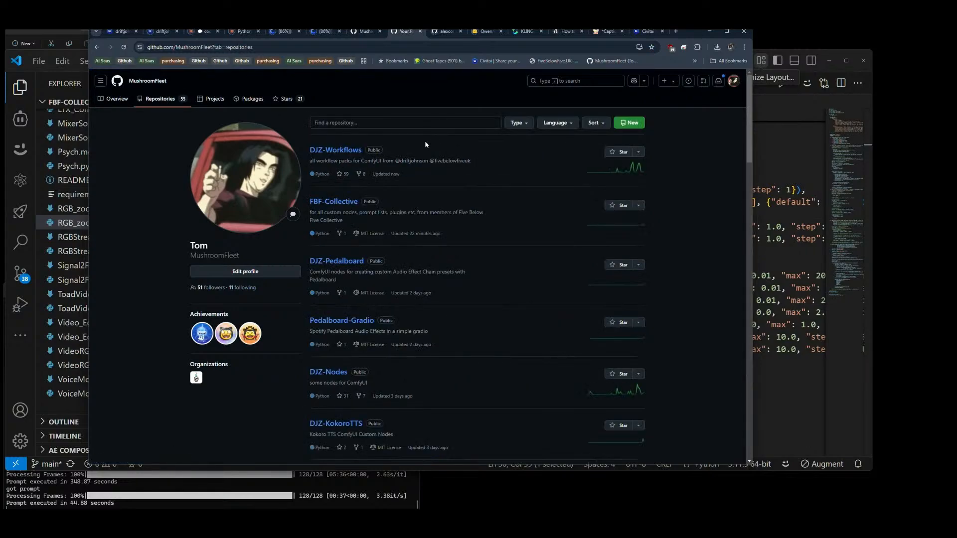
pyautogui.click(331, 202)
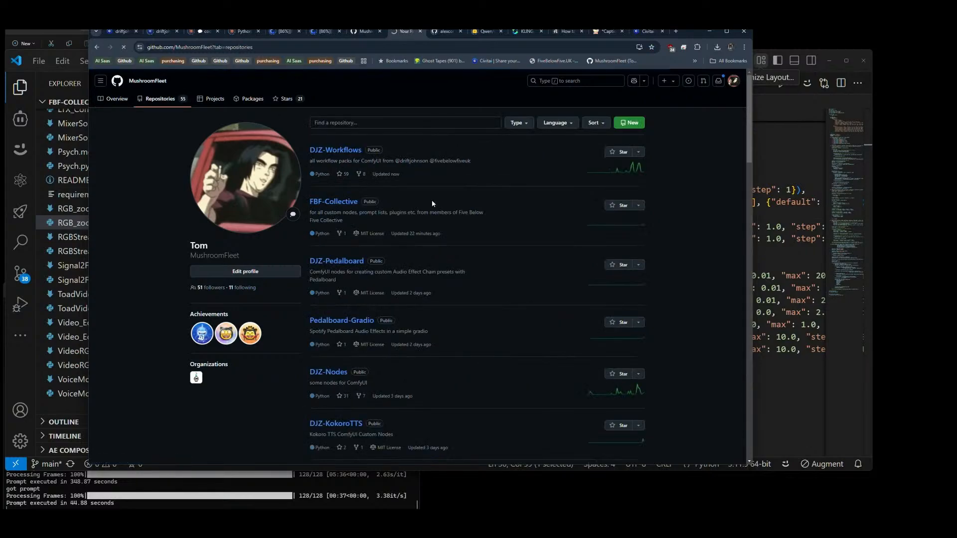
pyautogui.scroll(-7, 268, 255)
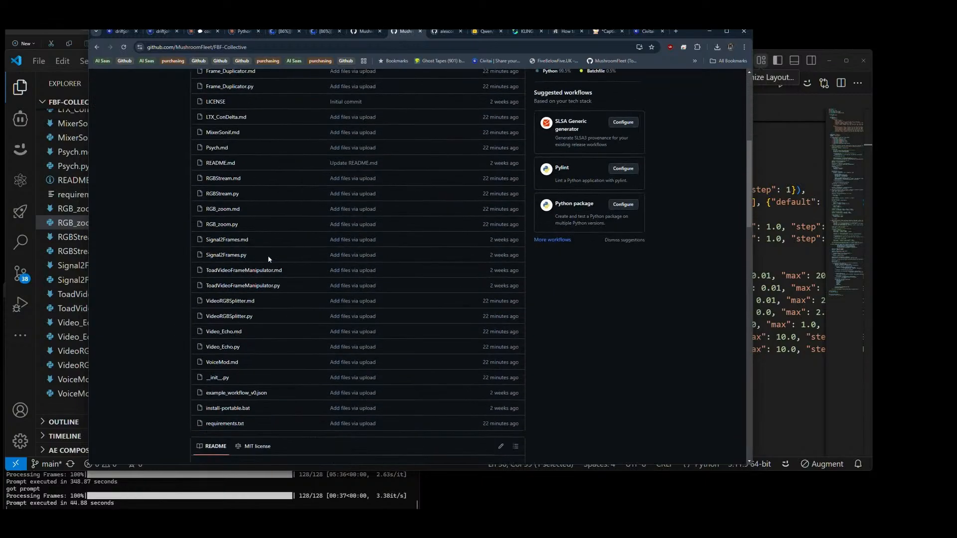
pyautogui.scroll(-8, 268, 255)
pyautogui.scroll(7, 264, 237)
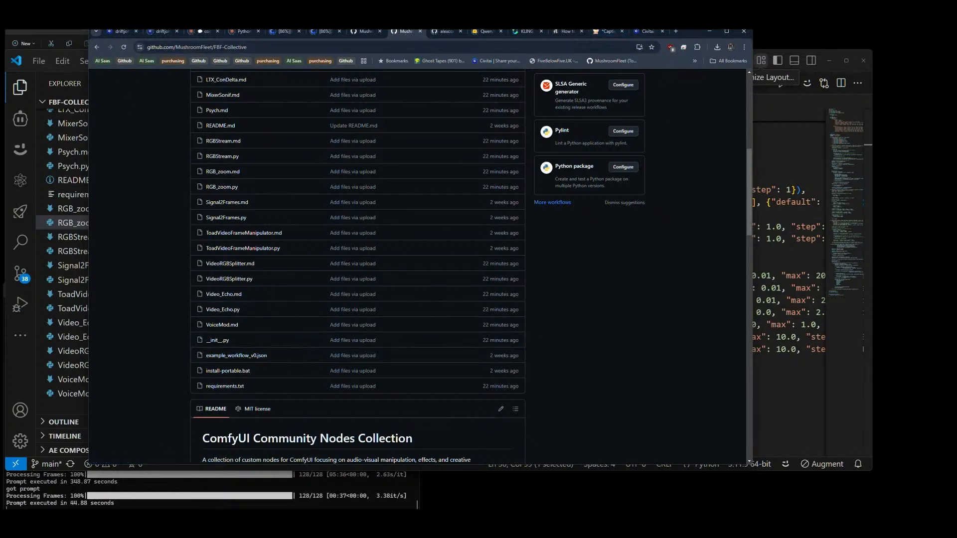
# Step: Upload EXAMPLE-FBF-Collective-Pack-Update01.json from the Downloads folder to the FBF-Collective repository and commit it
pyautogui.click(129, 19)
pyautogui.click(460, 94)
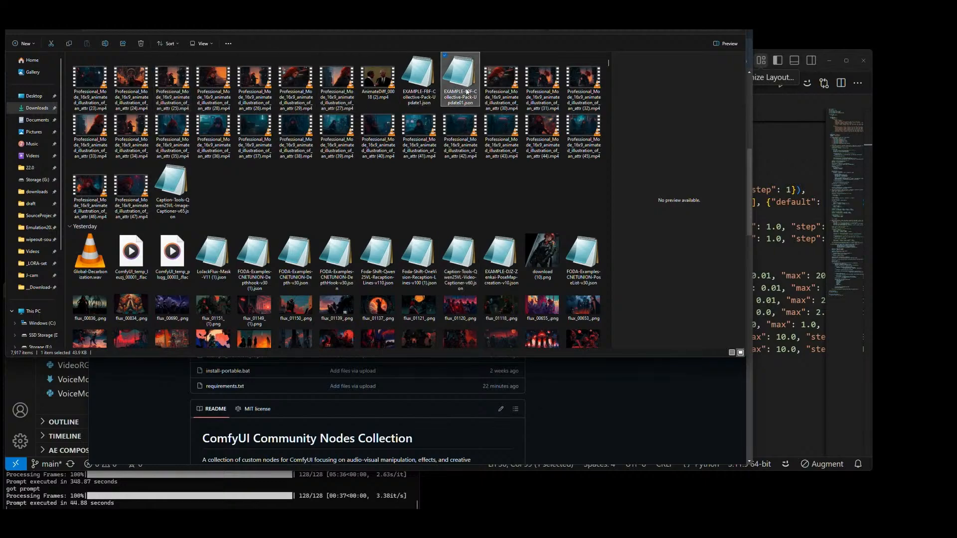
pyautogui.click(417, 92)
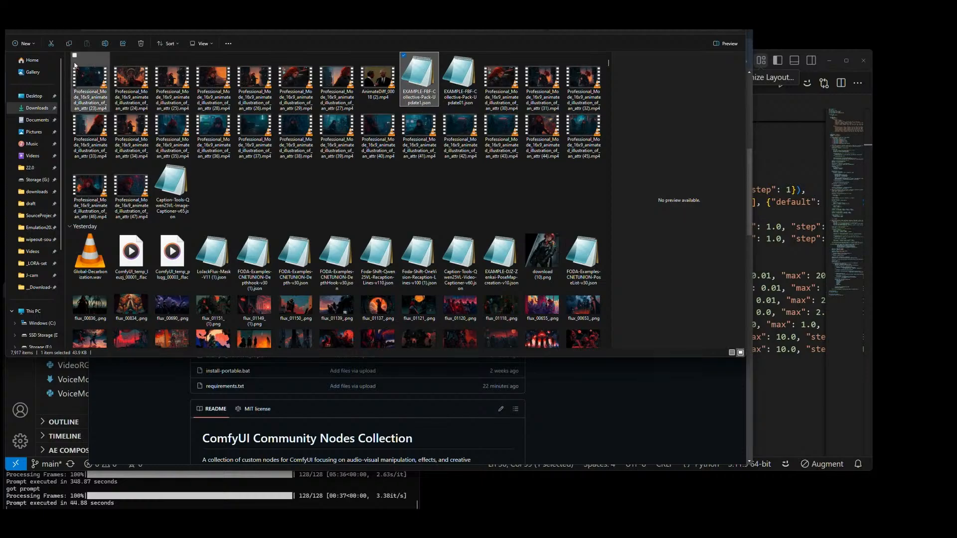
pyautogui.click(68, 27)
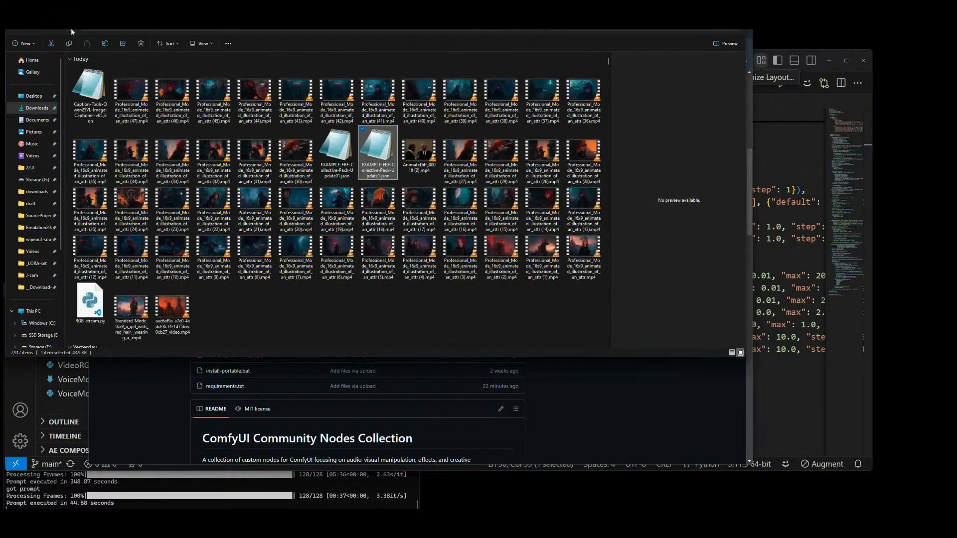
pyautogui.click(337, 160)
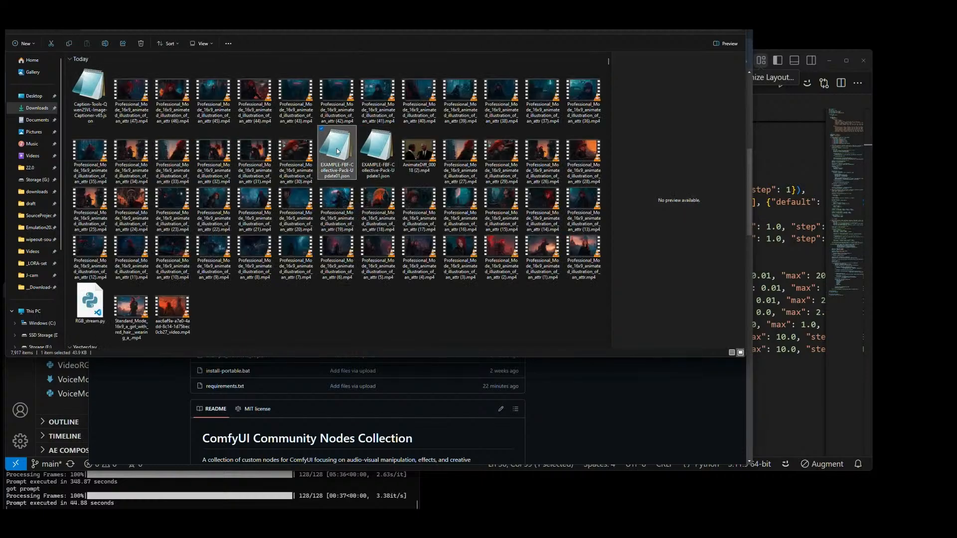
pyautogui.moveTo(337, 151); pyautogui.dragTo(478, 231)
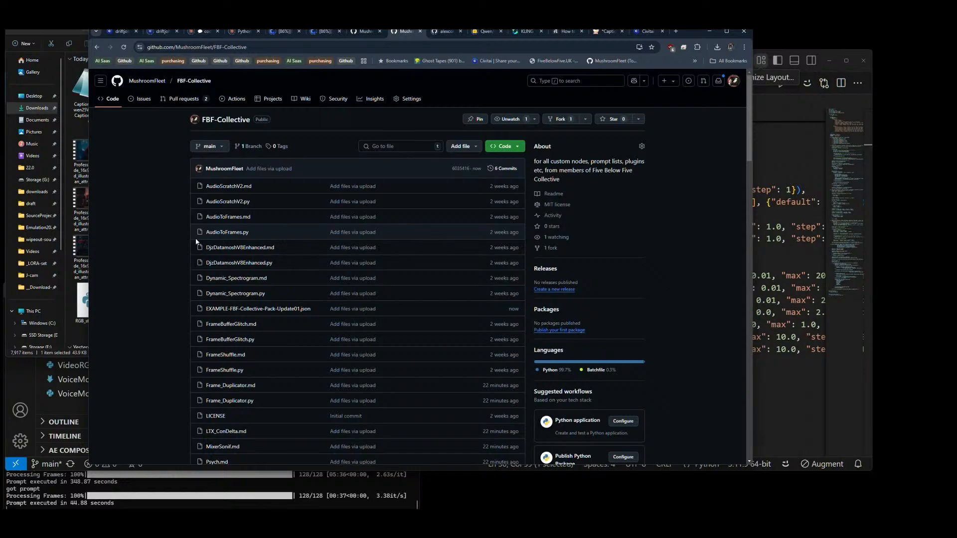
# Step: Check the KLING AI video queue, and close the FBF-Collective folder in VS Code
pyautogui.click(527, 31)
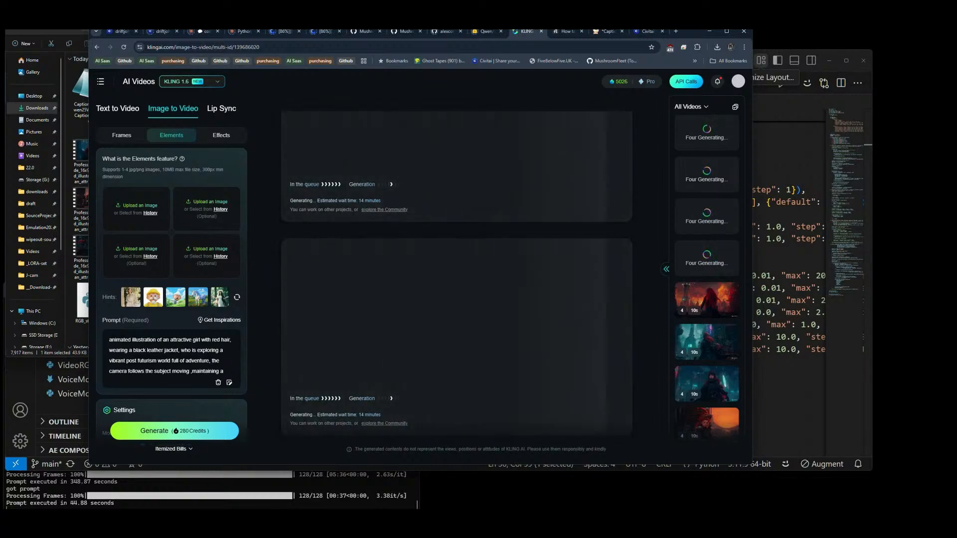
pyautogui.click(786, 94)
pyautogui.click(39, 61)
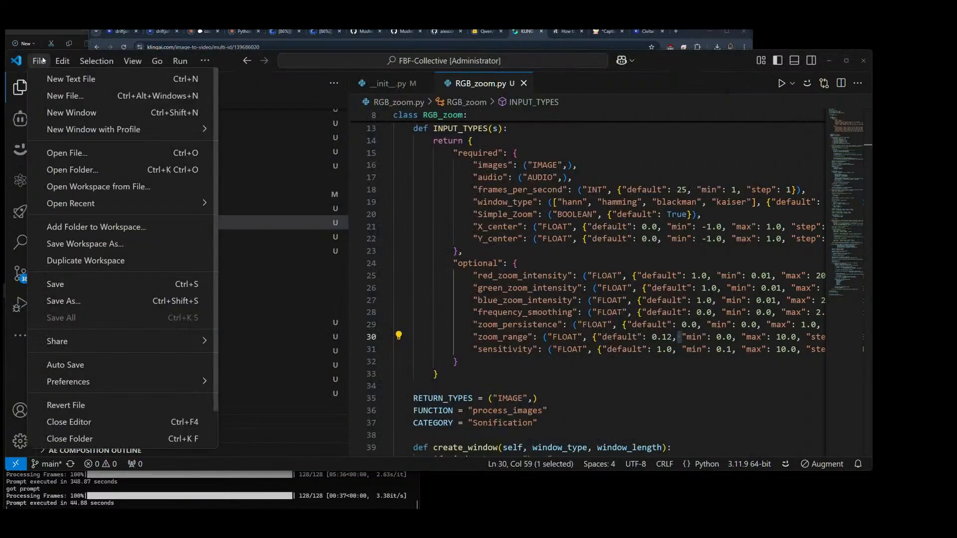
pyautogui.scroll(-1, 59, 420)
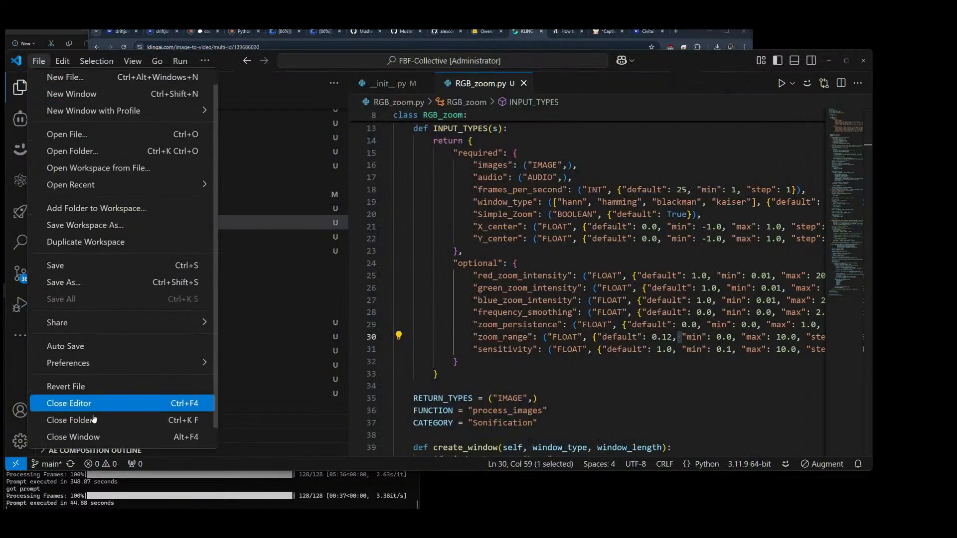
pyautogui.click(64, 421)
# Step: Open the DJZ-KokoroTTS project folder from the full list of recent folders
pyautogui.click(39, 62)
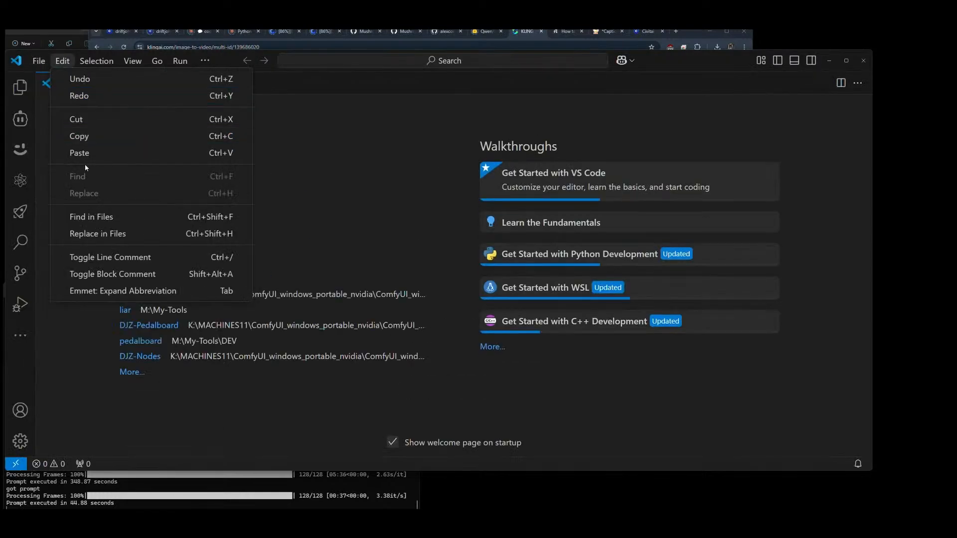
pyautogui.click(39, 62)
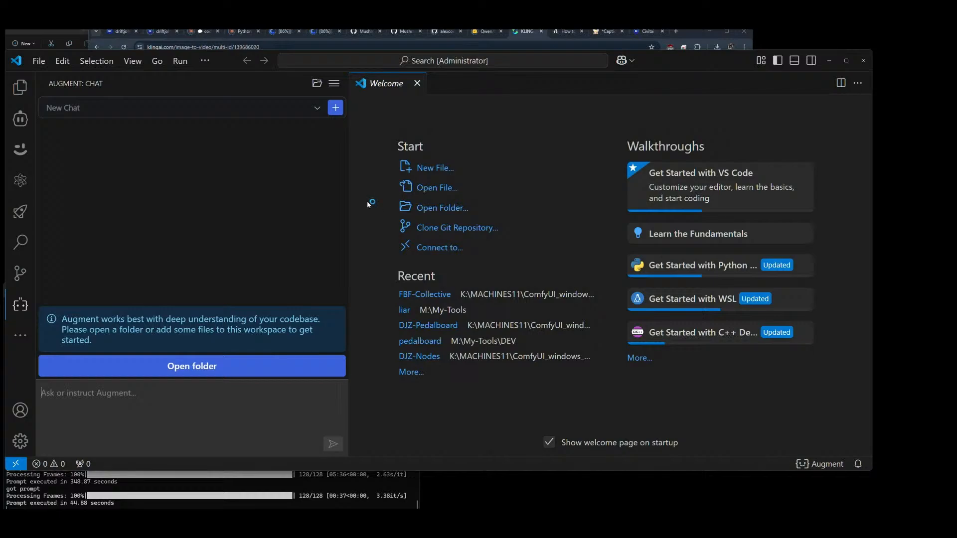
pyautogui.click(39, 60)
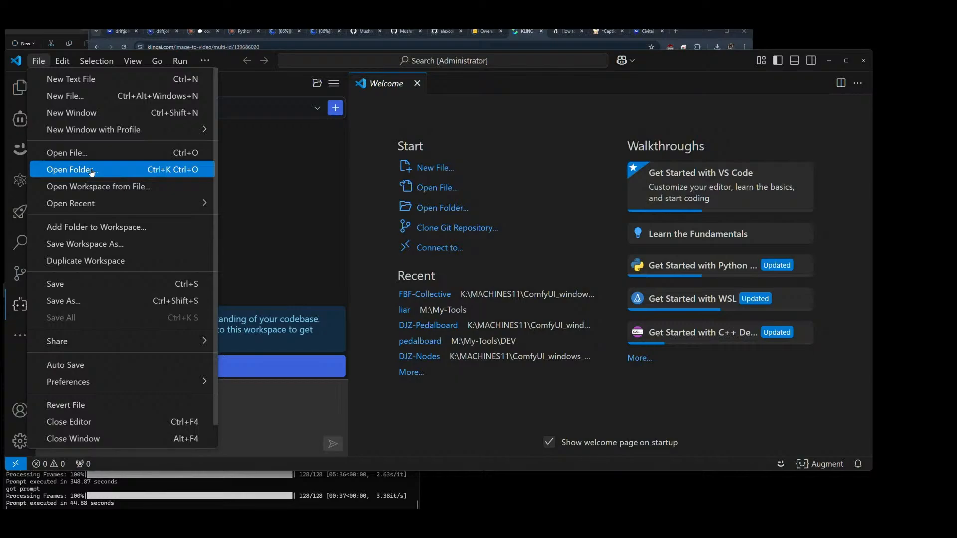
pyautogui.click(409, 373)
pyautogui.click(411, 373)
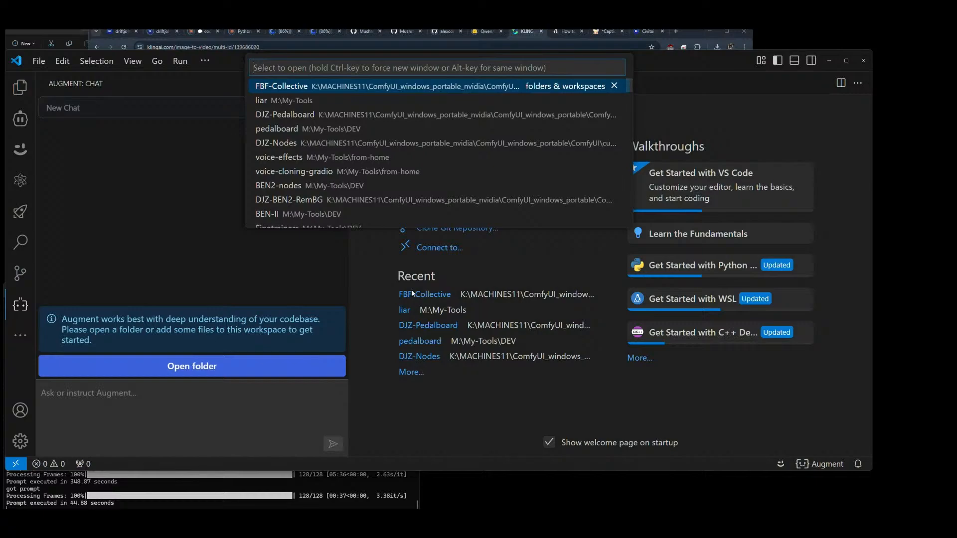
pyautogui.scroll(-2, 329, 178)
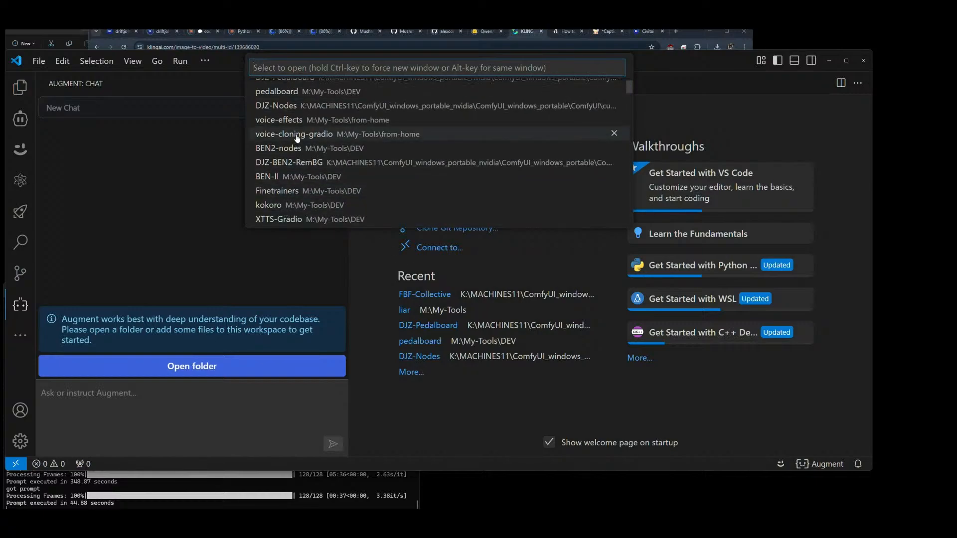
pyautogui.scroll(2, 297, 149)
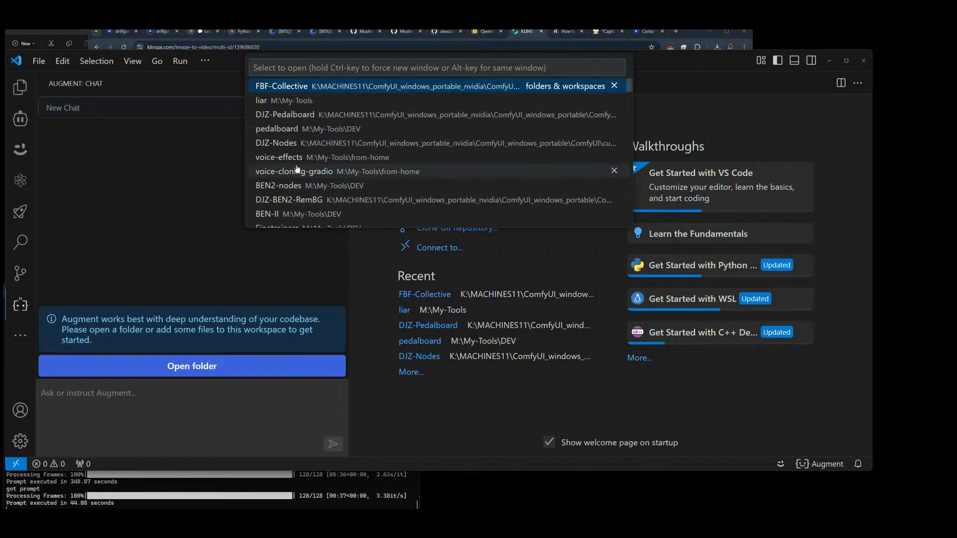
pyautogui.scroll(-2, 295, 188)
pyautogui.scroll(-3, 299, 192)
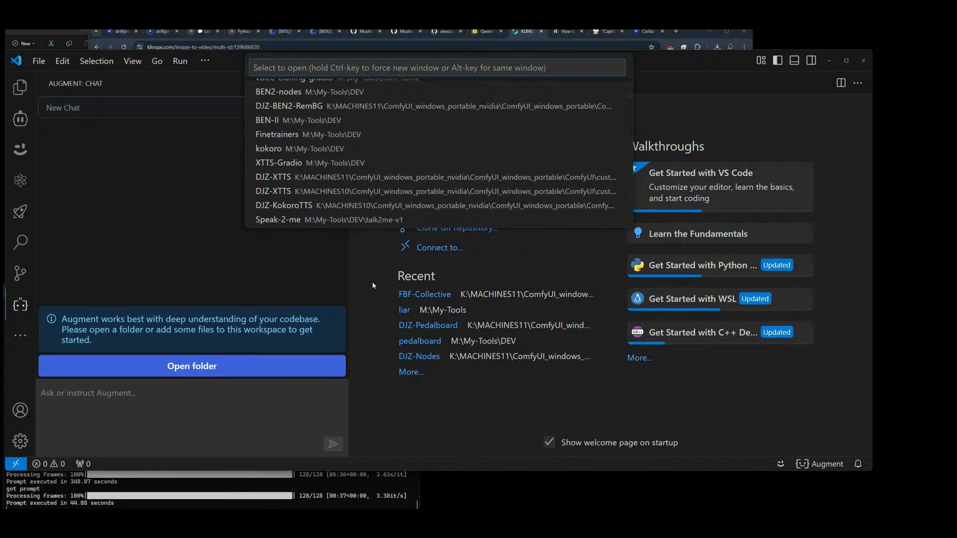
pyautogui.click(284, 206)
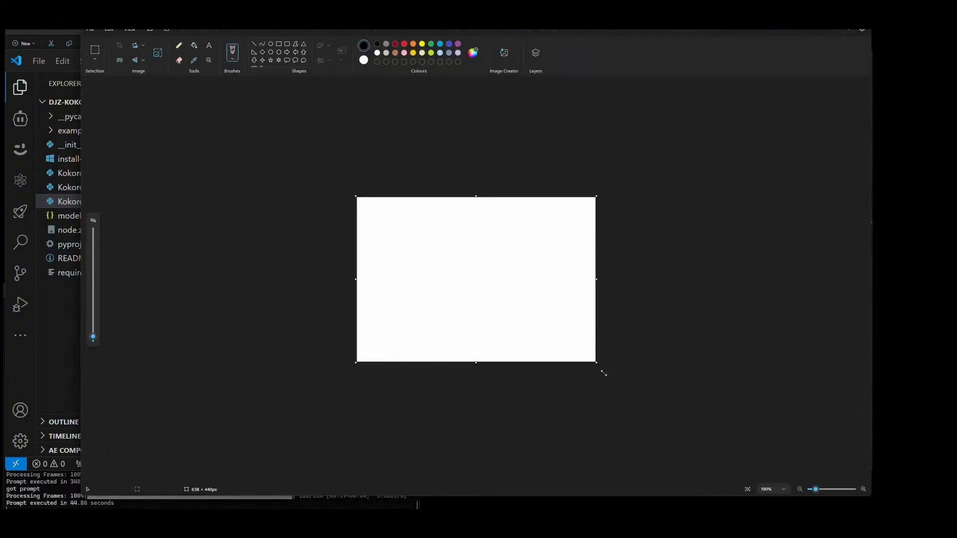
# Step: Switch to Paint, enlarge the blank canvas to about 1286 × 782 px and fill it with black
pyautogui.moveTo(596, 363); pyautogui.dragTo(839, 490)
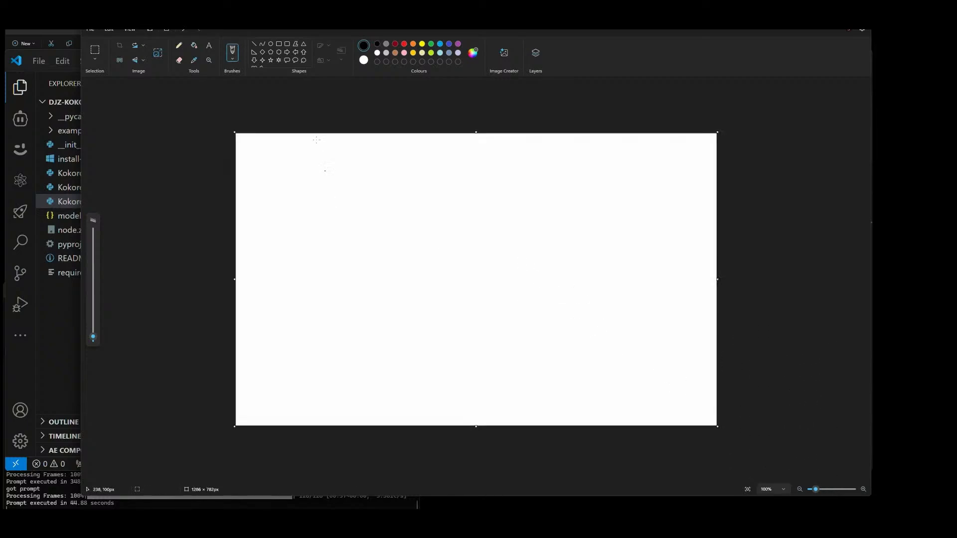
pyautogui.click(386, 45)
pyautogui.click(194, 46)
pyautogui.click(305, 247)
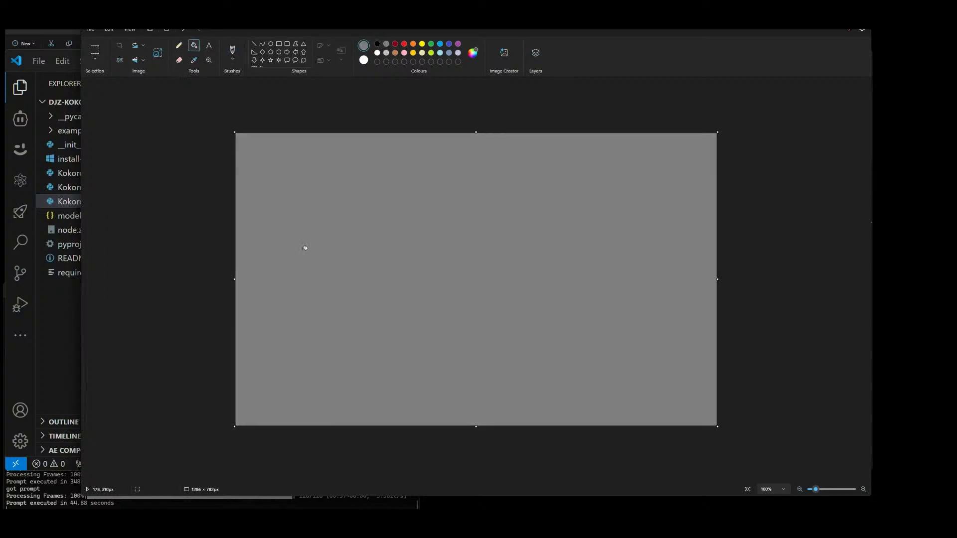
pyautogui.click(377, 44)
pyautogui.click(343, 229)
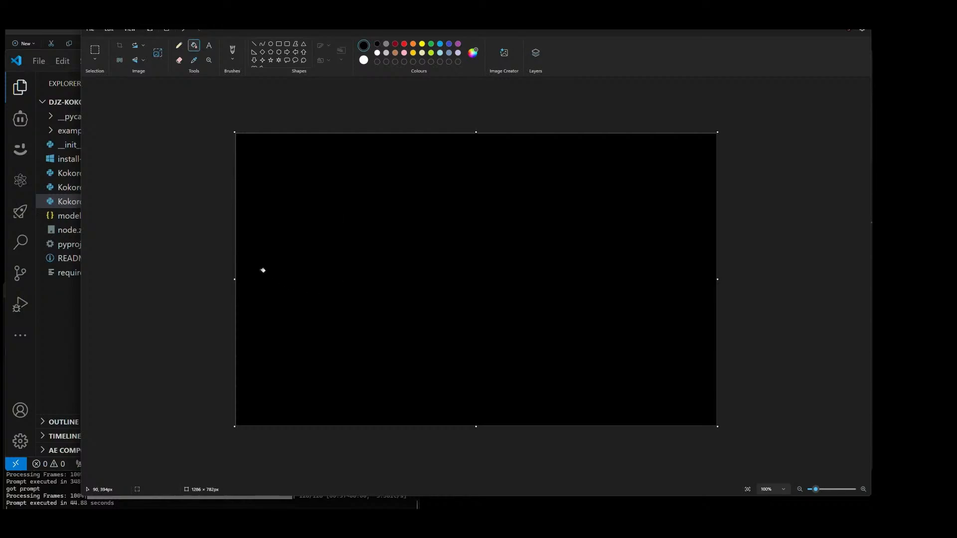
# Step: Set up the Rectangle shape with red as the secondary colour, and draw and delete a small test rectangle
pyautogui.click(364, 60)
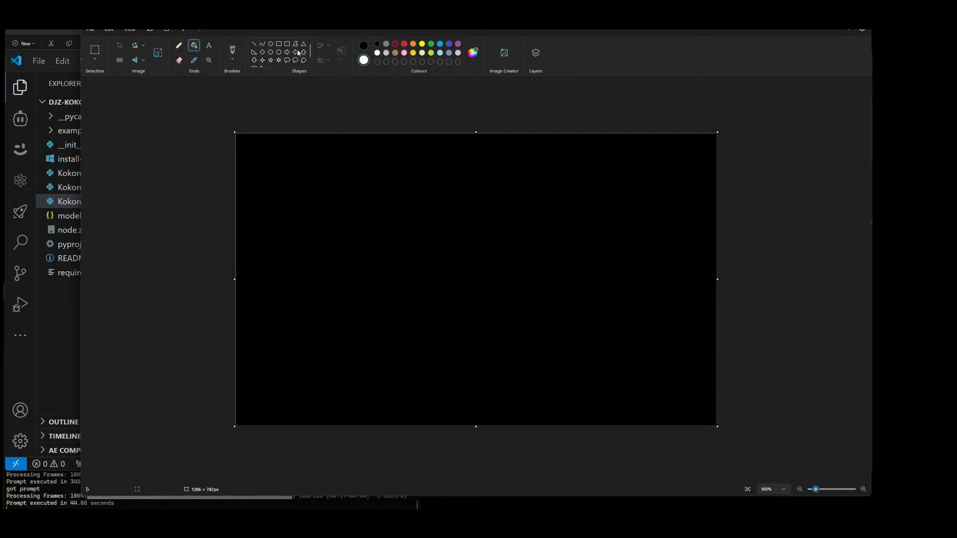
pyautogui.click(233, 57)
pyautogui.click(233, 57)
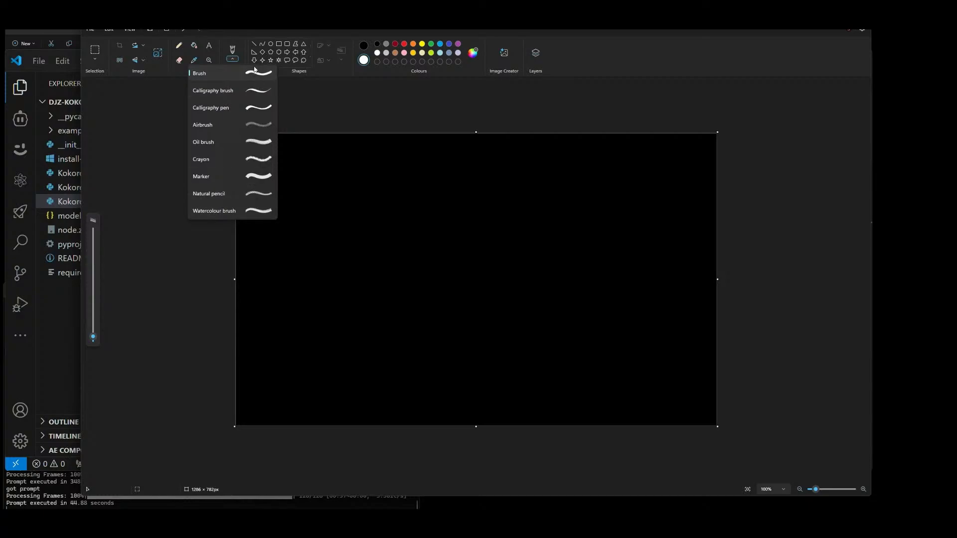
pyautogui.click(253, 71)
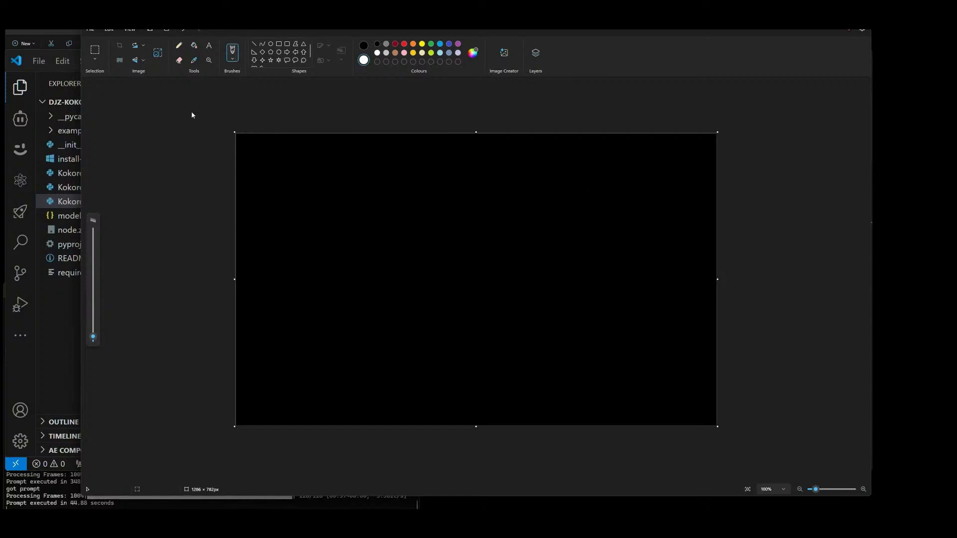
pyautogui.click(278, 44)
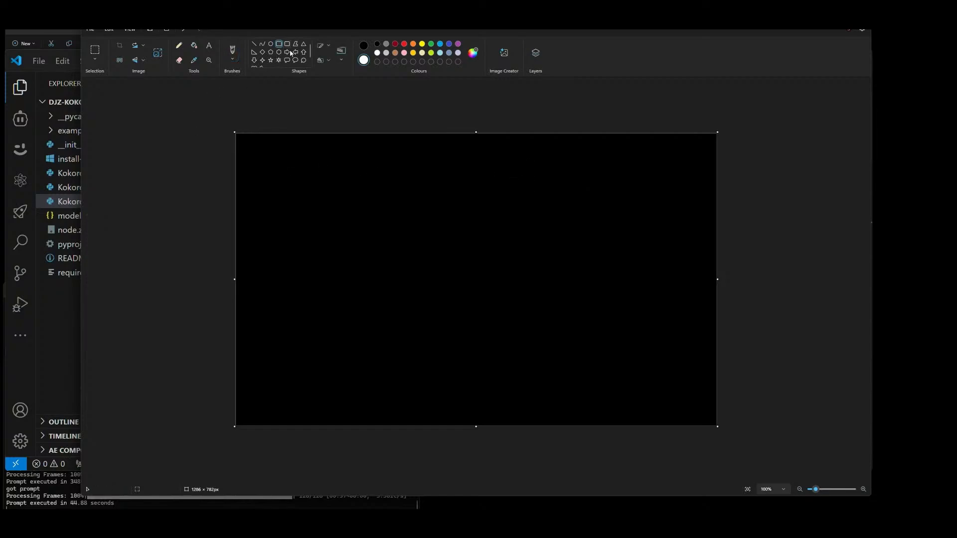
pyautogui.click(344, 59)
pyautogui.click(338, 123)
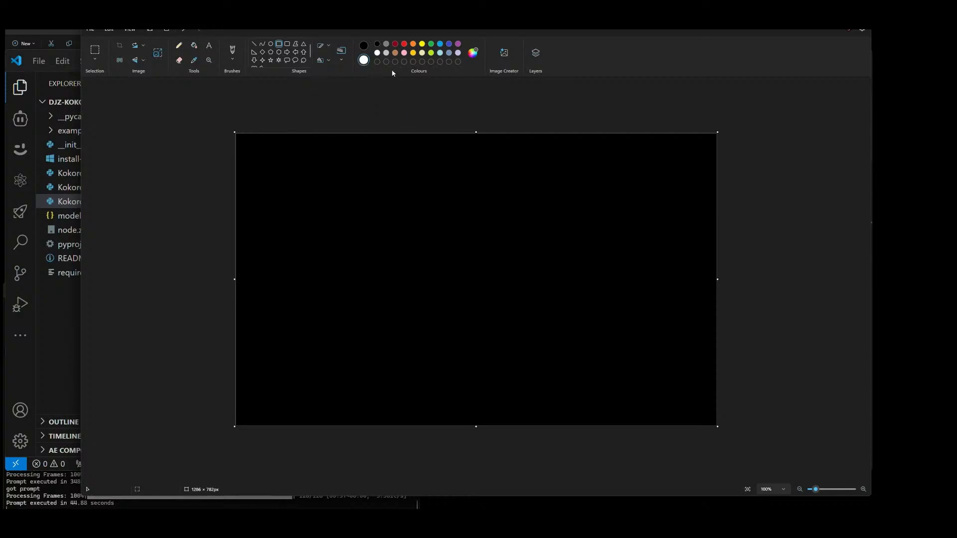
pyautogui.click(403, 46)
pyautogui.moveTo(327, 193); pyautogui.dragTo(374, 223)
pyautogui.press('Delete')
# Step: Give the shape a solid fill and solid outline, and draw and delete a red test rectangle about 195 × 133 px
pyautogui.click(324, 59)
pyautogui.click(350, 95)
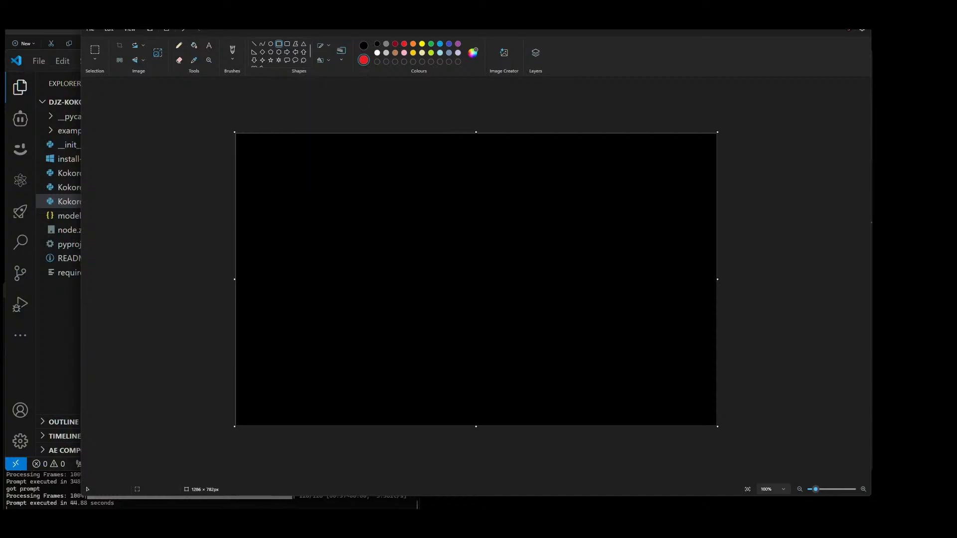
pyautogui.click(321, 45)
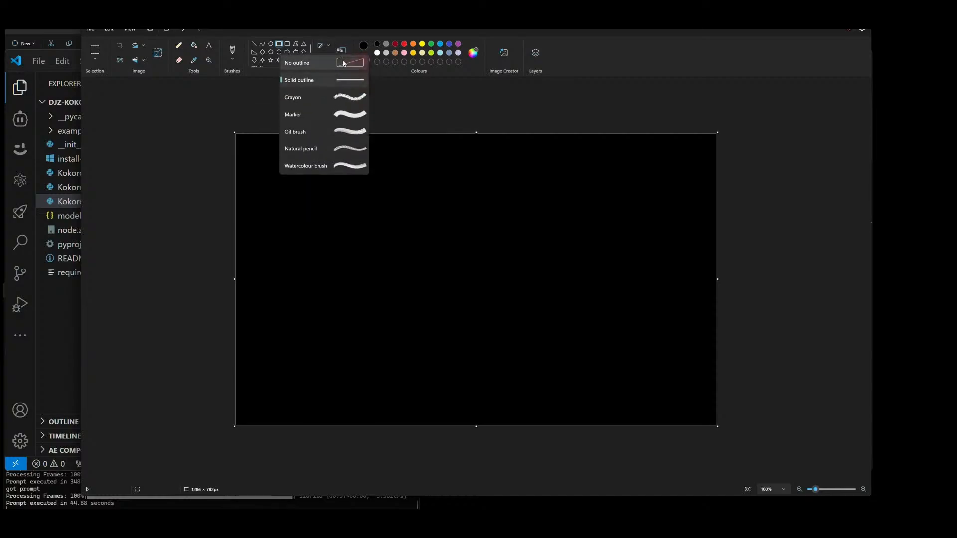
pyautogui.click(344, 80)
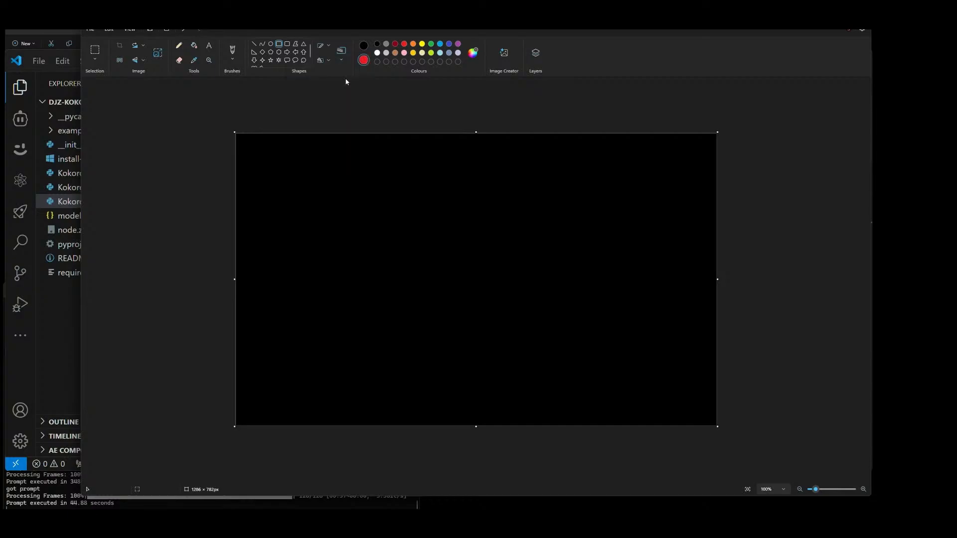
pyautogui.moveTo(324, 184); pyautogui.dragTo(397, 235)
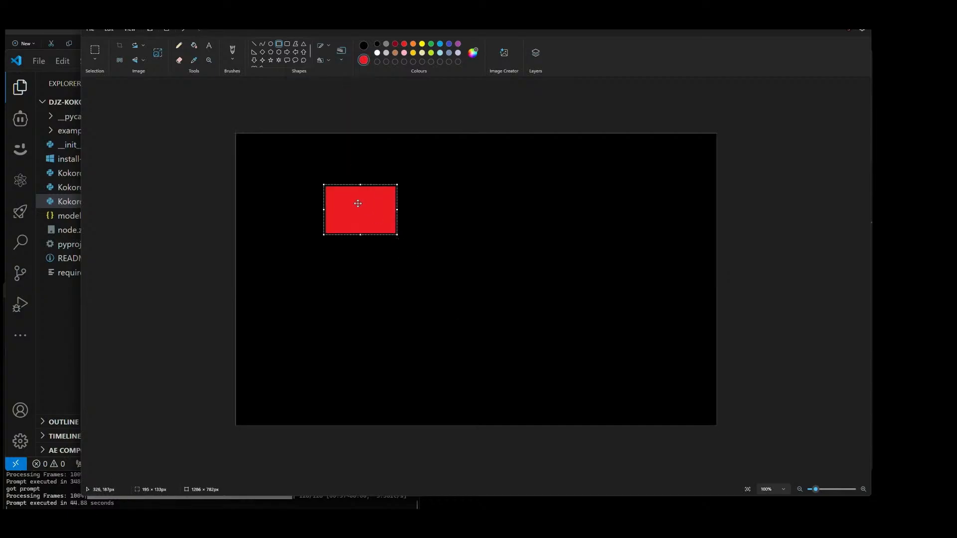
pyautogui.press('Delete')
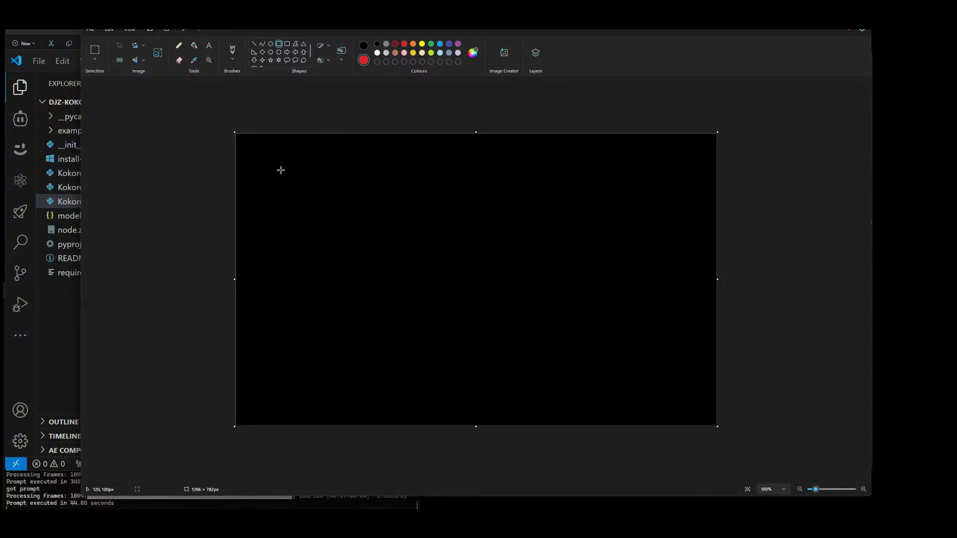
# Step: Draw an orange rectangle near the canvas's upper-left corner and a narrower red rectangle to its right
pyautogui.click(413, 45)
pyautogui.moveTo(279, 174); pyautogui.dragTo(318, 193)
pyautogui.click(344, 188)
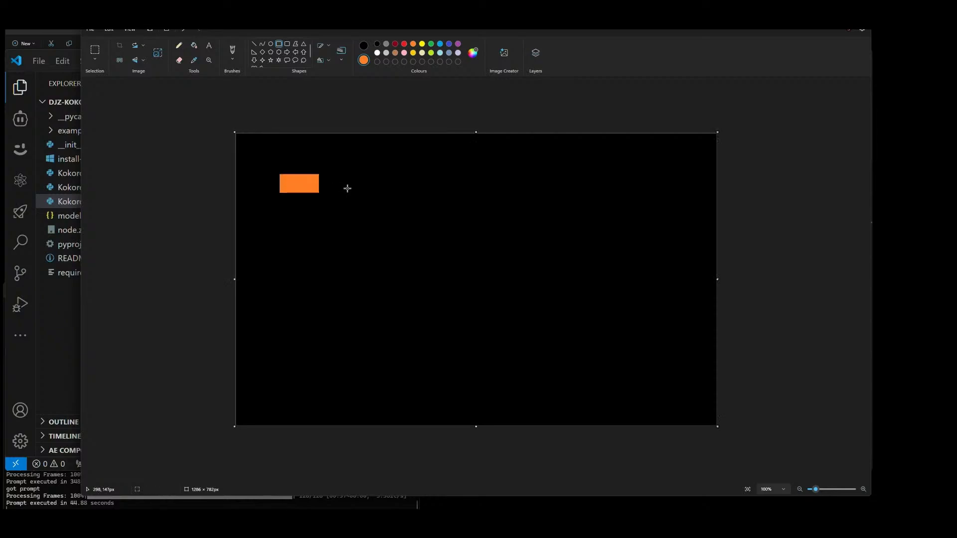
pyautogui.click(405, 45)
pyautogui.moveTo(341, 174); pyautogui.dragTo(356, 194)
pyautogui.click(394, 193)
# Step: Try to add yellow text above the orange and red rectangles
pyautogui.click(422, 43)
pyautogui.click(208, 45)
pyautogui.click(291, 154)
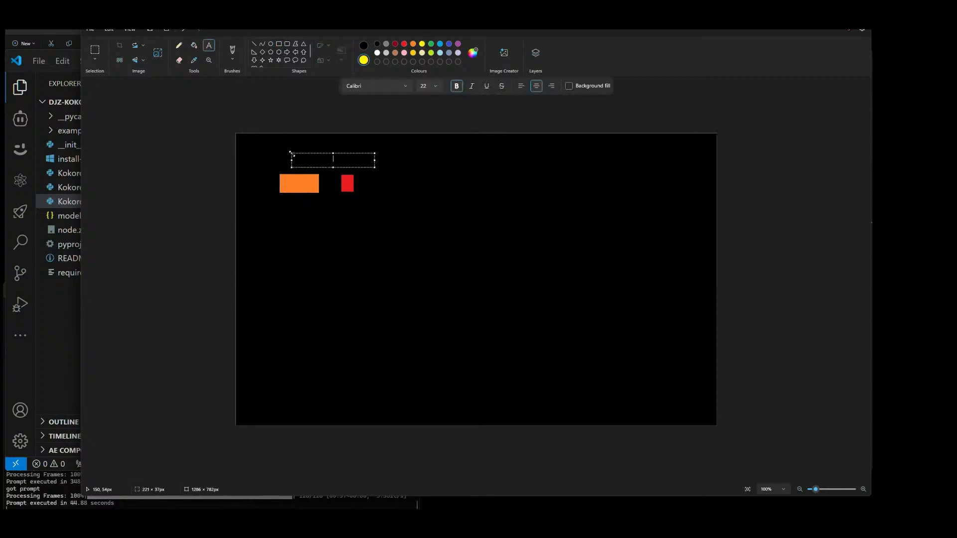
pyautogui.write('Text')
pyautogui.press('Escape')
pyautogui.click(279, 43)
pyautogui.click(324, 60)
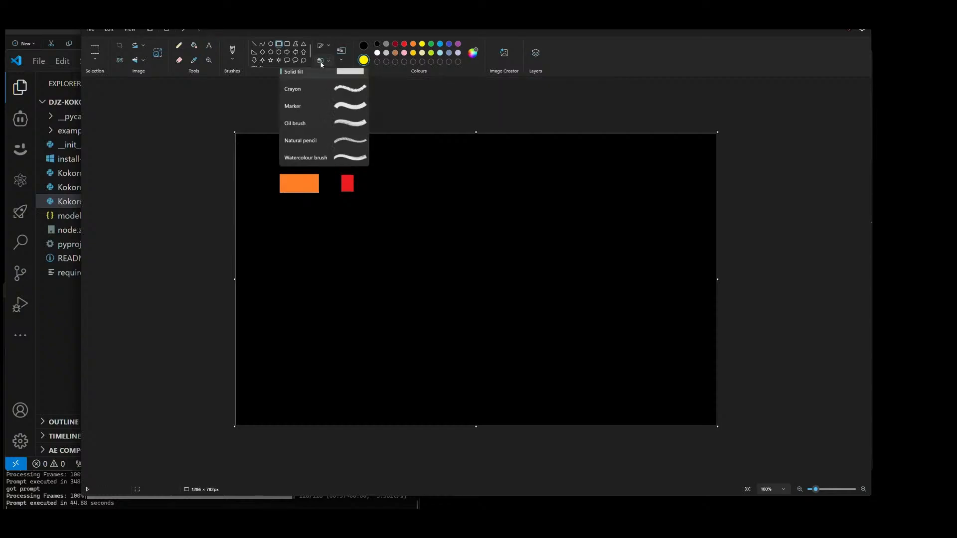
pyautogui.click(368, 96)
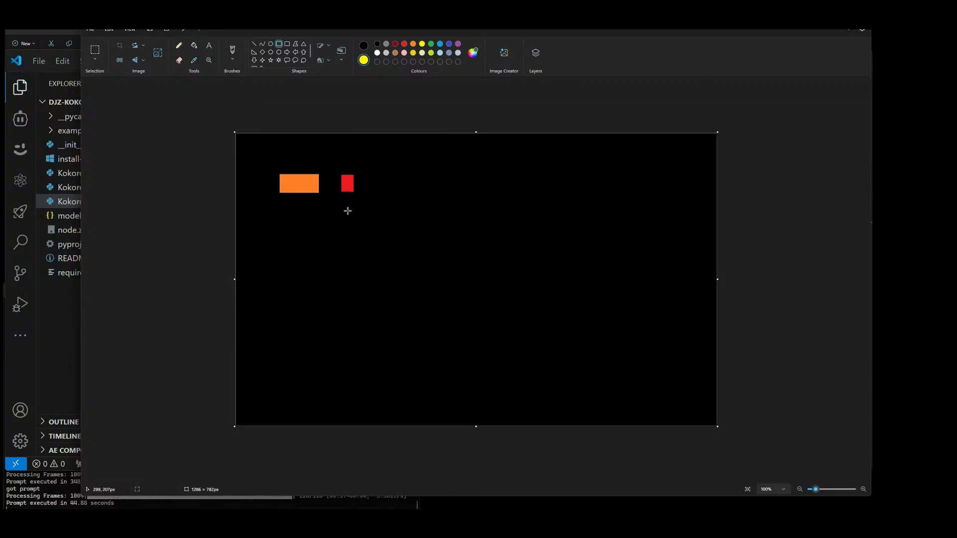
# Step: Draw a thick gold arrow pointing right beside the red rectangle with the Pencil
pyautogui.click(178, 46)
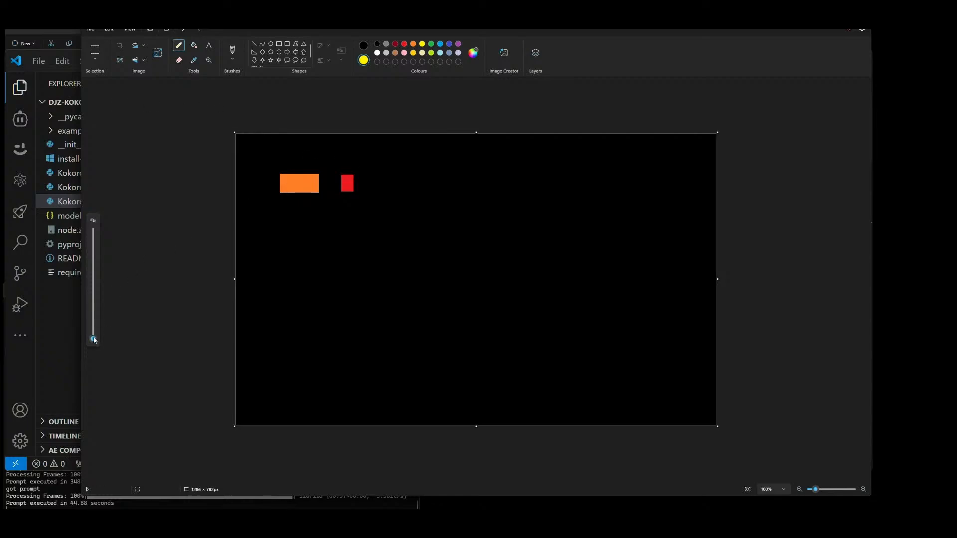
pyautogui.moveTo(93, 339); pyautogui.dragTo(93, 230)
pyautogui.moveTo(93, 231)
pyautogui.mouseDown()
pyautogui.moveTo(90, 347)
pyautogui.moveTo(93, 230)
pyautogui.mouseUp()
pyautogui.click(364, 47)
pyautogui.click(413, 53)
pyautogui.moveTo(94, 236); pyautogui.dragTo(92, 326)
pyautogui.moveTo(362, 181)
pyautogui.mouseDown()
pyautogui.moveTo(396, 182)
pyautogui.moveTo(391, 172)
pyautogui.moveTo(404, 181)
pyautogui.moveTo(384, 192)
pyautogui.mouseUp()
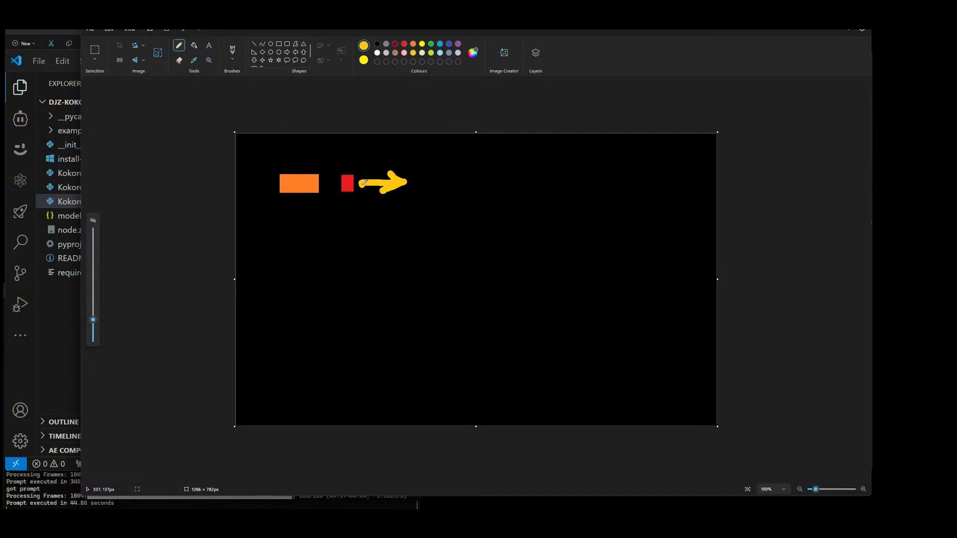
# Step: Draw two small yellow rectangles with dark red outlines side by side below the orange and red ones, the second about 30 × 38 px
pyautogui.click(395, 44)
pyautogui.click(278, 44)
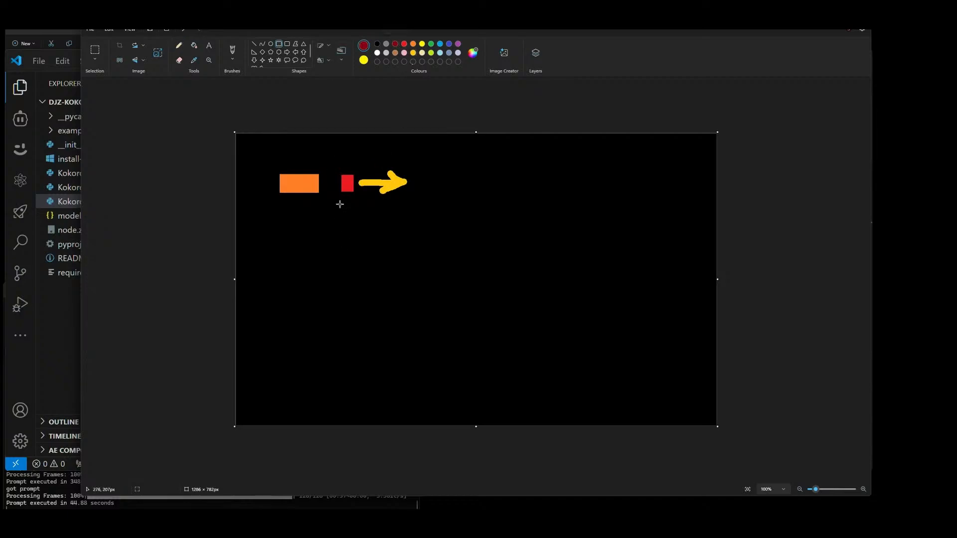
pyautogui.moveTo(301, 220)
pyautogui.mouseDown()
pyautogui.moveTo(313, 238)
pyautogui.moveTo(334, 219)
pyautogui.moveTo(346, 234)
pyautogui.mouseUp()
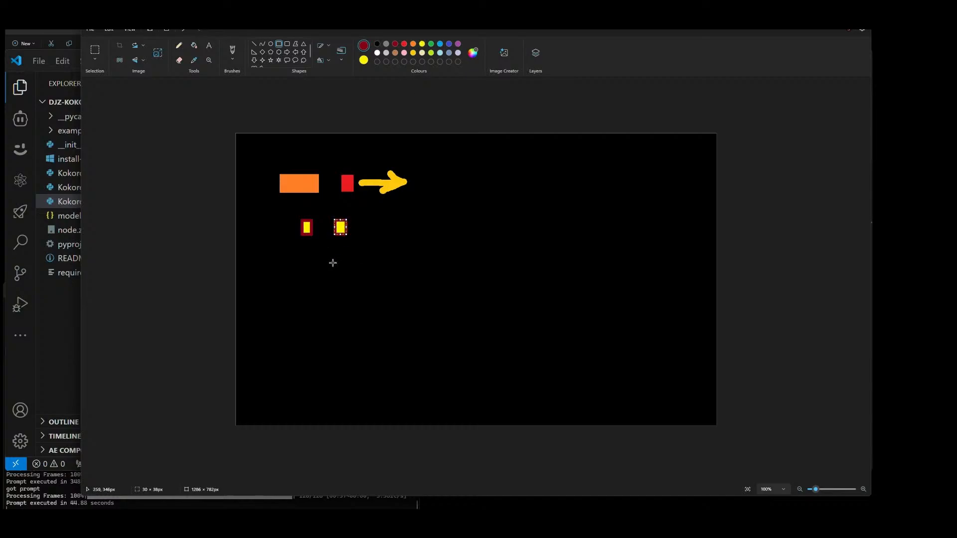
pyautogui.click(413, 150)
# Step: Connect the two small dark-red-outlined rectangles with a thick green pencil line
pyautogui.click(413, 53)
pyautogui.click(179, 46)
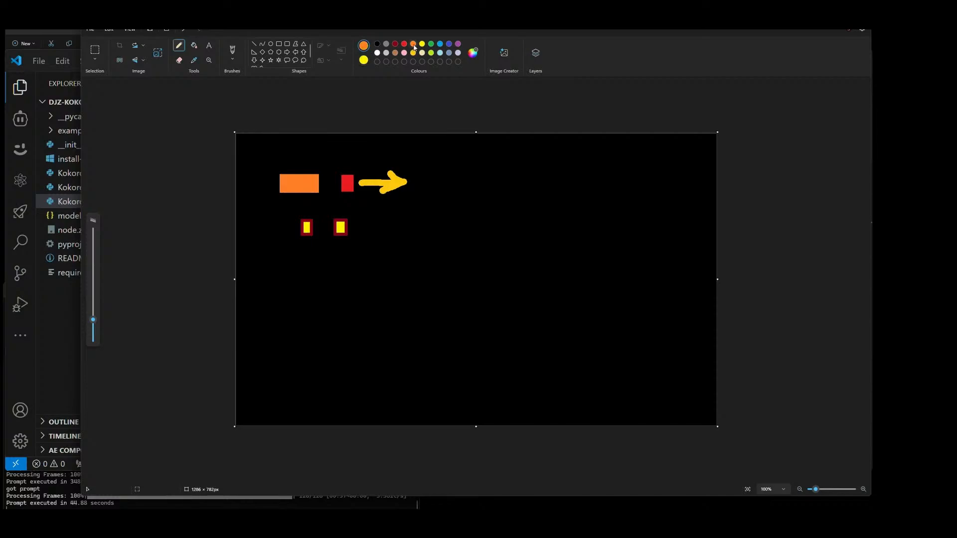
pyautogui.click(431, 44)
pyautogui.click(392, 139)
pyautogui.hotkey('ctrl', 'z')
pyautogui.click(307, 227)
pyautogui.moveTo(310, 227); pyautogui.dragTo(337, 227)
pyautogui.hotkey('ctrl', 'z')
# Step: Draw a yellow rectangle with a blue outline, about 98 × 60 px, below the green connecting line
pyautogui.click(337, 191)
pyautogui.click(279, 45)
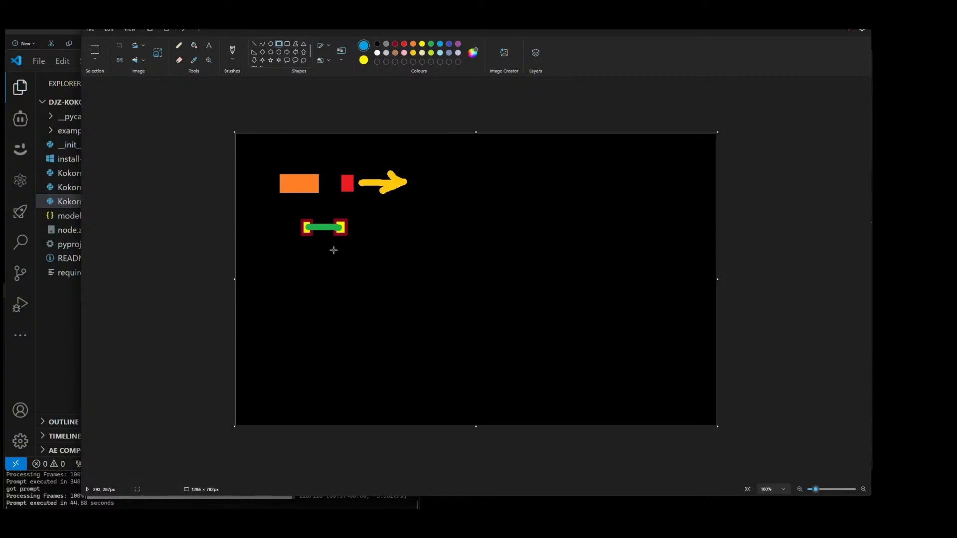
pyautogui.moveTo(305, 253); pyautogui.dragTo(344, 277)
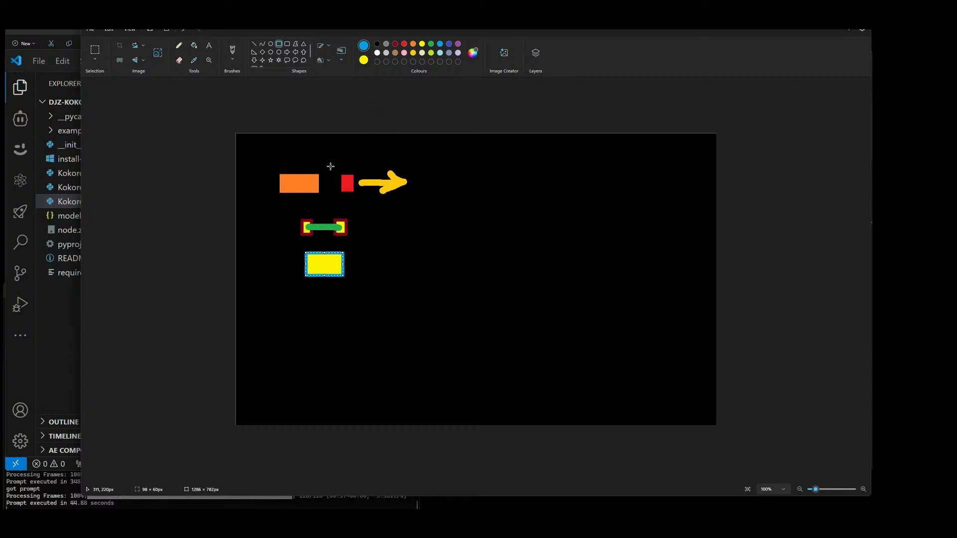
# Step: Handwrite "NUMPY SHAPE = VOICE" in light grey with a thinner pencil beside the shapes, and draw a green divider line across the canvas beneath
pyautogui.click(179, 45)
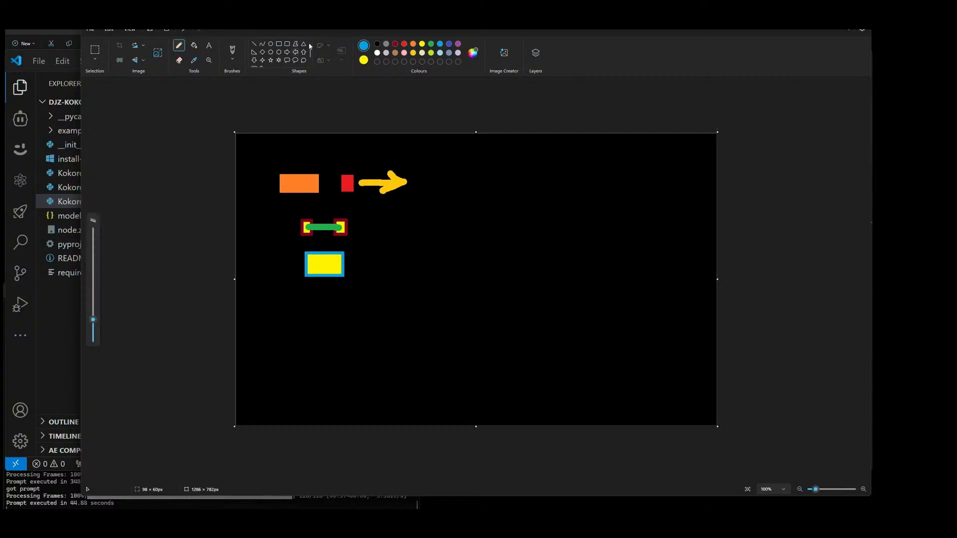
pyautogui.moveTo(95, 319); pyautogui.dragTo(93, 333)
pyautogui.click(388, 53)
pyautogui.moveTo(369, 224)
pyautogui.mouseDown()
pyautogui.moveTo(394, 243)
pyautogui.moveTo(399, 228)
pyautogui.moveTo(419, 237)
pyautogui.moveTo(439, 223)
pyautogui.moveTo(438, 247)
pyautogui.moveTo(376, 276)
pyautogui.moveTo(390, 265)
pyautogui.moveTo(402, 278)
pyautogui.moveTo(405, 265)
pyautogui.moveTo(418, 275)
pyautogui.moveTo(407, 268)
pyautogui.moveTo(418, 261)
pyautogui.moveTo(421, 276)
pyautogui.moveTo(430, 258)
pyautogui.moveTo(433, 273)
pyautogui.moveTo(452, 280)
pyautogui.mouseUp()
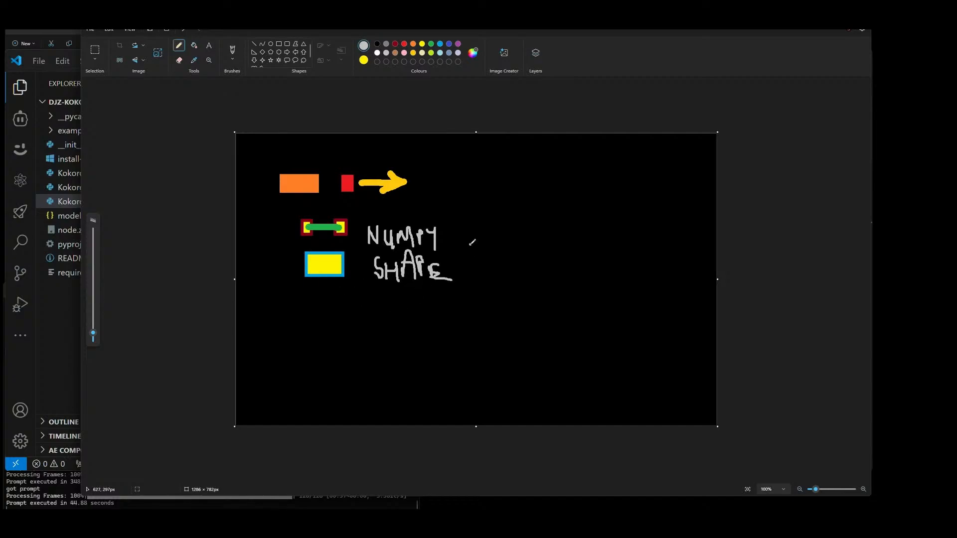
pyautogui.moveTo(470, 243)
pyautogui.mouseDown()
pyautogui.moveTo(483, 252)
pyautogui.moveTo(527, 226)
pyautogui.moveTo(527, 249)
pyautogui.moveTo(535, 241)
pyautogui.moveTo(543, 253)
pyautogui.mouseUp()
pyautogui.moveTo(563, 240)
pyautogui.mouseDown()
pyautogui.moveTo(555, 238)
pyautogui.moveTo(579, 252)
pyautogui.mouseUp()
pyautogui.click(431, 44)
pyautogui.moveTo(278, 305); pyautogui.dragTo(671, 285)
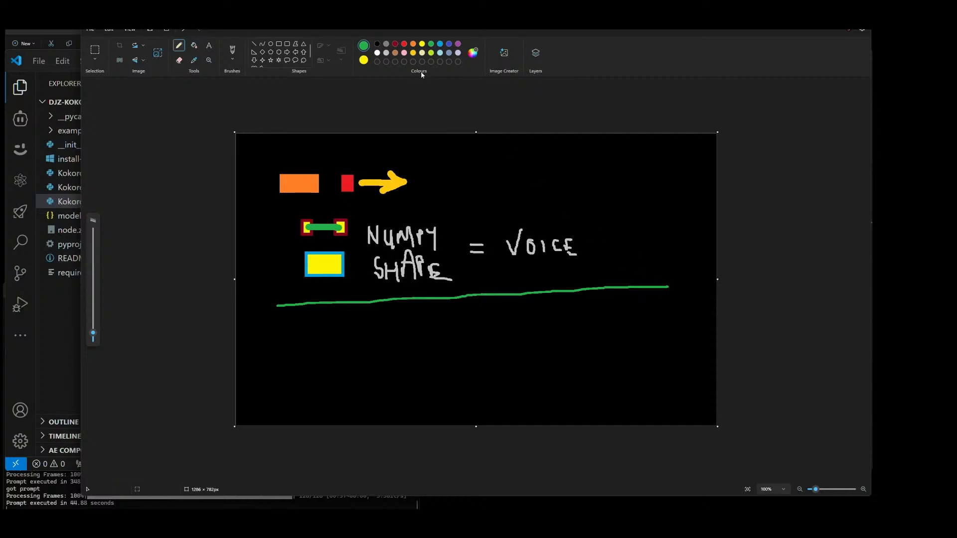
# Step: Draw two tall yellow rectangles with indigo outlines below the green divider, about 115 × 139 px at the left and 130 × 148 px at the right
pyautogui.click(404, 44)
pyautogui.click(278, 43)
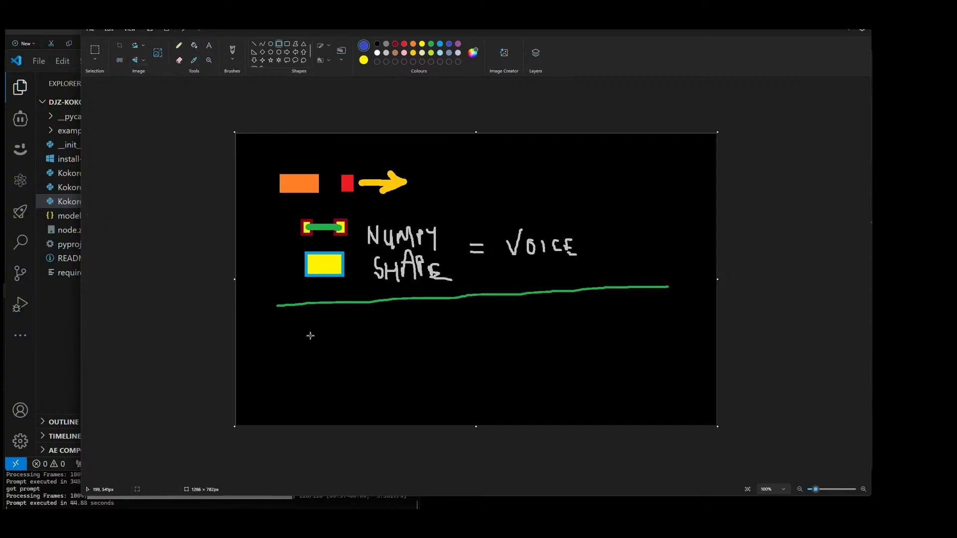
pyautogui.moveTo(309, 335)
pyautogui.mouseDown()
pyautogui.moveTo(322, 387)
pyautogui.moveTo(354, 388)
pyautogui.mouseUp()
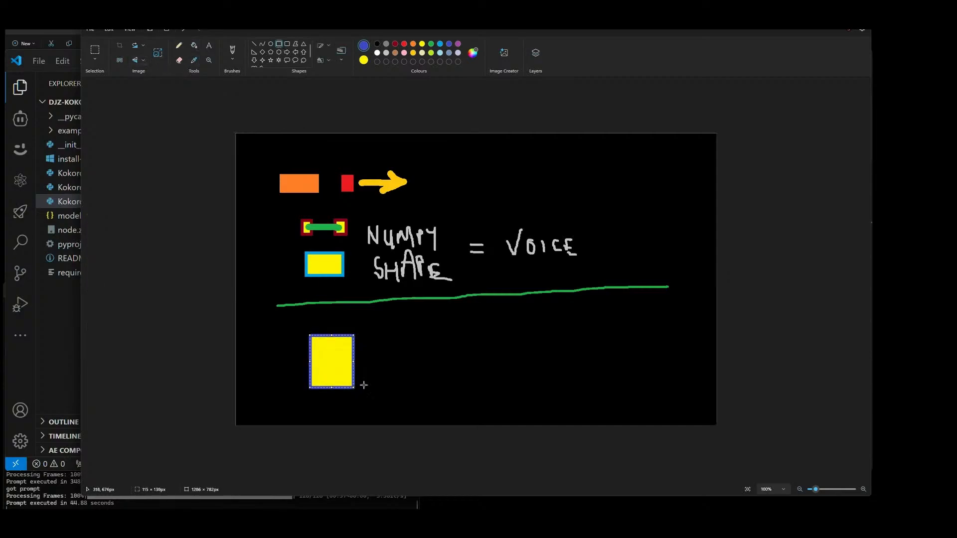
pyautogui.moveTo(575, 329); pyautogui.dragTo(625, 384)
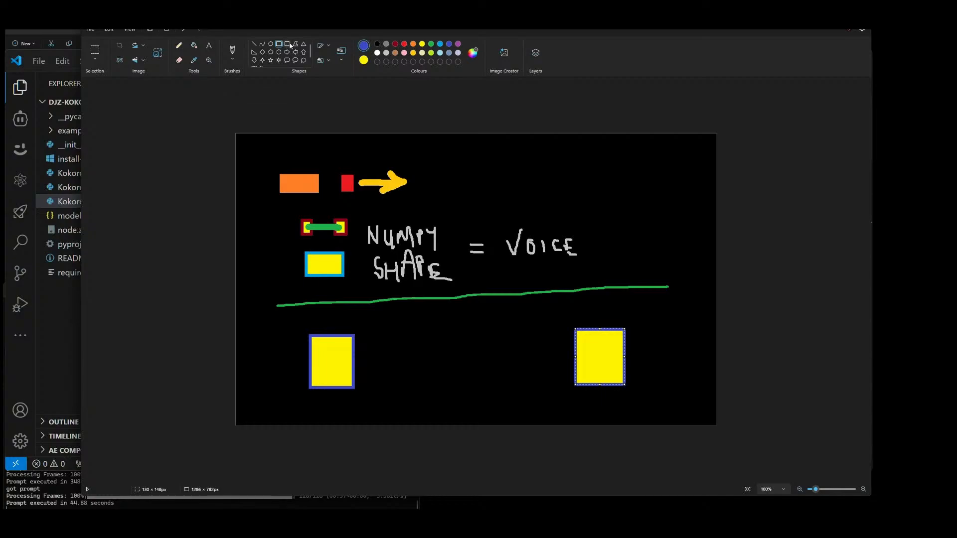
# Step: Change the outline of the tall rectangle on the right to blue
pyautogui.click(395, 43)
pyautogui.click(403, 53)
pyautogui.click(403, 55)
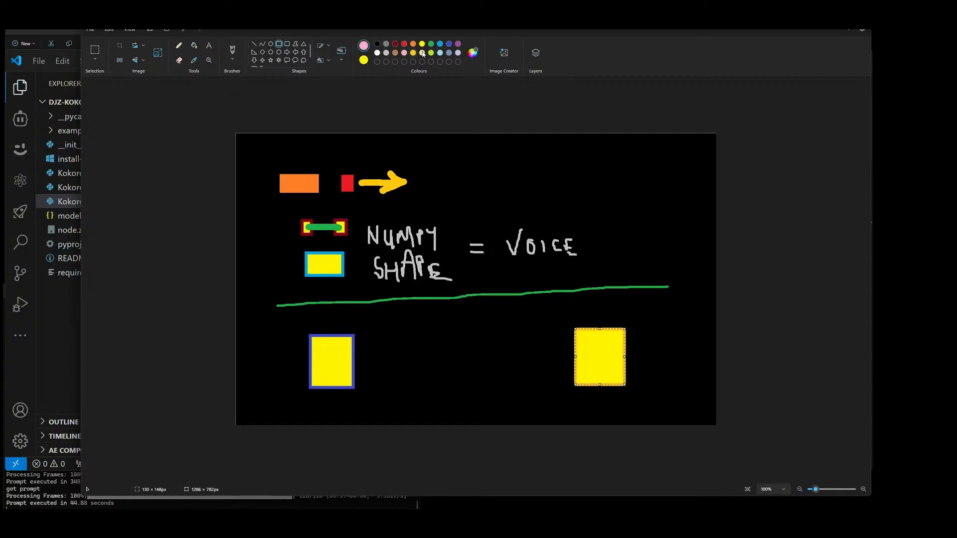
pyautogui.click(440, 43)
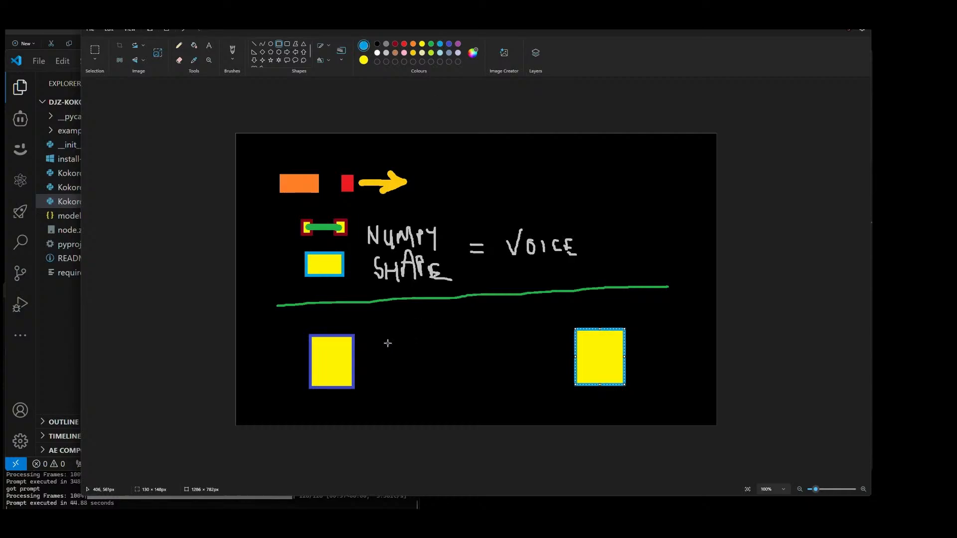
# Step: Draw two small yellow rectangles between the tall ones, the left outlined blue and the right, about 125 × 44 px, outlined white
pyautogui.moveTo(373, 334); pyautogui.dragTo(412, 352)
pyautogui.moveTo(503, 331); pyautogui.dragTo(551, 348)
pyautogui.click(378, 44)
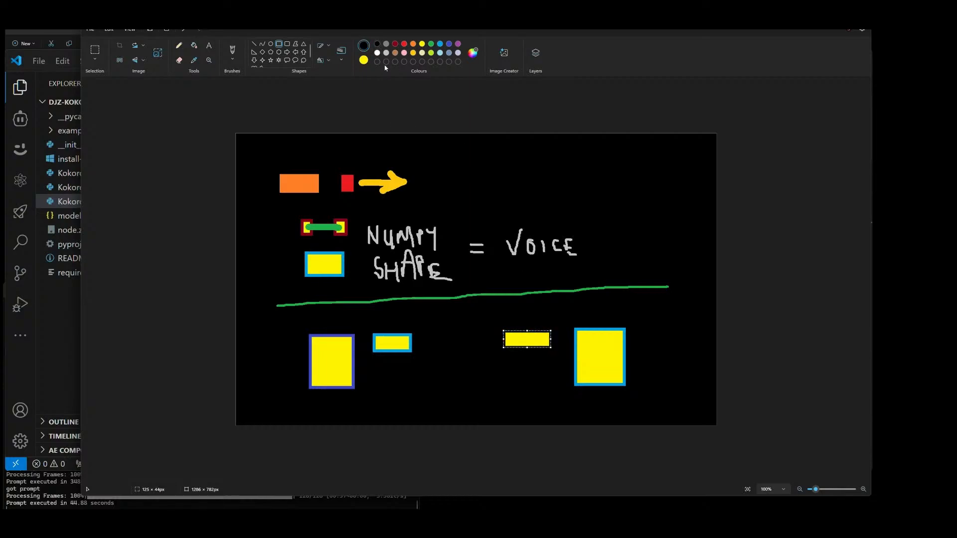
pyautogui.click(377, 52)
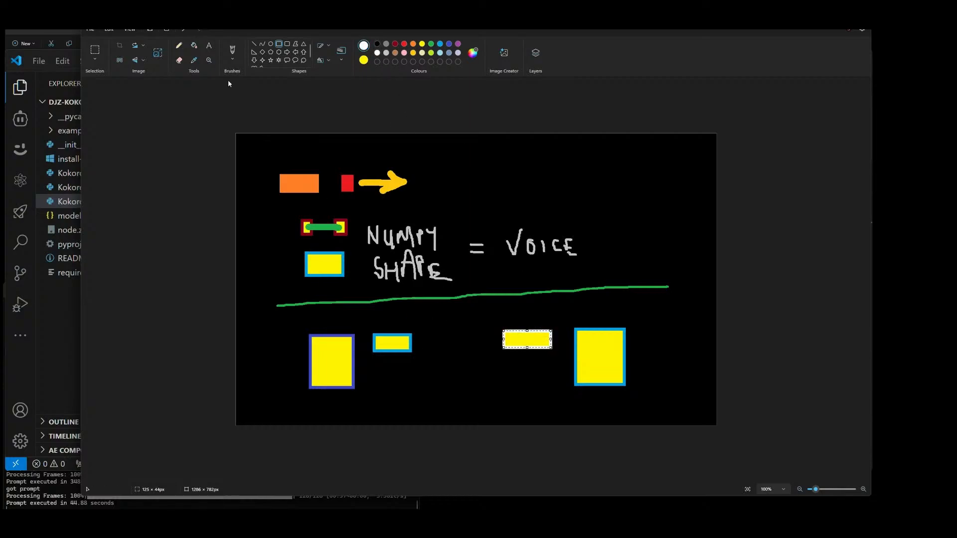
# Step: Draw a white arrow from the small blue-outlined rectangle towards the white-outlined one, and label them "SAVE" and "LOAD" underneath
pyautogui.click(178, 45)
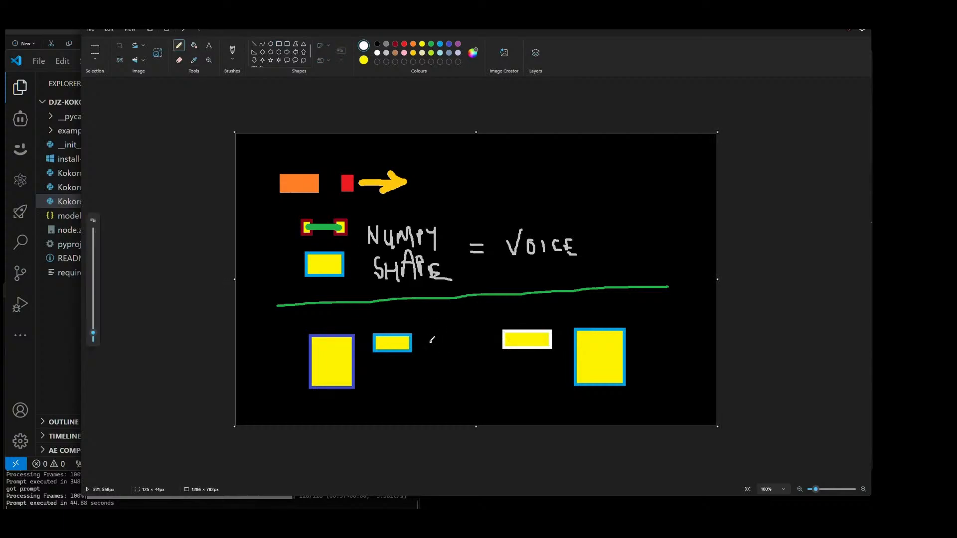
pyautogui.moveTo(425, 341)
pyautogui.mouseDown()
pyautogui.moveTo(479, 339)
pyautogui.moveTo(470, 331)
pyautogui.moveTo(471, 344)
pyautogui.mouseUp()
pyautogui.moveTo(383, 364)
pyautogui.mouseDown()
pyautogui.moveTo(400, 371)
pyautogui.moveTo(405, 360)
pyautogui.moveTo(411, 371)
pyautogui.mouseUp()
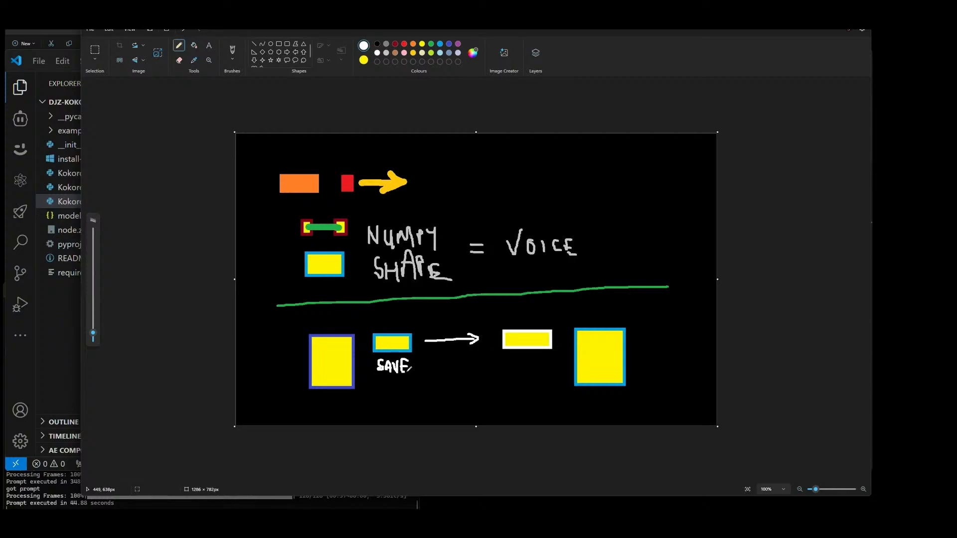
pyautogui.moveTo(511, 355)
pyautogui.mouseDown()
pyautogui.moveTo(520, 368)
pyautogui.moveTo(535, 357)
pyautogui.moveTo(544, 369)
pyautogui.moveTo(533, 372)
pyautogui.mouseUp()
# Step: Add an "S" to the handwritten word "VOICE" and write ".npy" below the "SAVE" label in white
pyautogui.moveTo(591, 233); pyautogui.dragTo(578, 254)
pyautogui.click(389, 396)
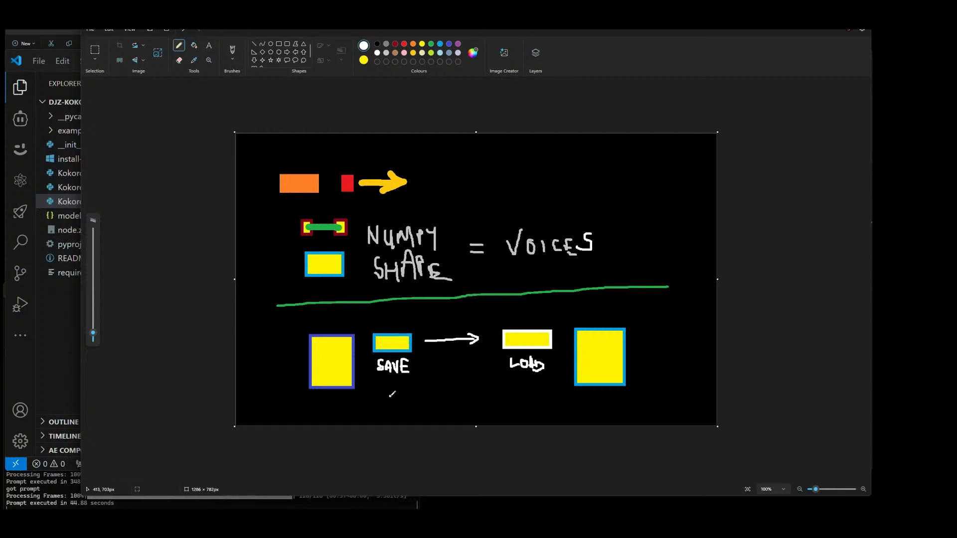
pyautogui.moveTo(400, 393)
pyautogui.mouseDown()
pyautogui.moveTo(407, 399)
pyautogui.moveTo(422, 385)
pyautogui.moveTo(421, 401)
pyautogui.mouseUp()
pyautogui.click(375, 385)
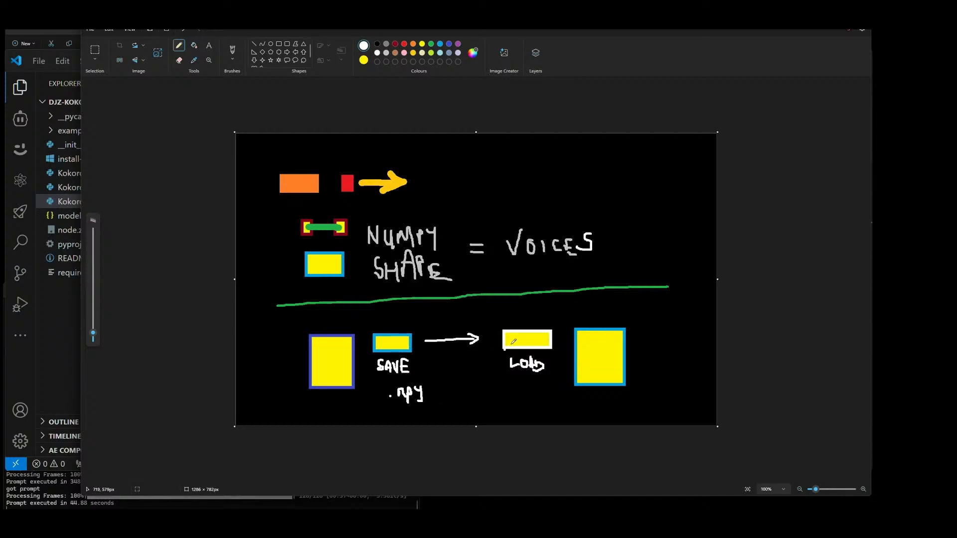
# Step: Undo the stray pencil stroke near the ".npy" label and add bold white text ".KKV" in the empty area above "VOICES"
pyautogui.moveTo(406, 389); pyautogui.dragTo(401, 392)
pyautogui.hotkey('ctrl', 'z')
pyautogui.click(209, 49)
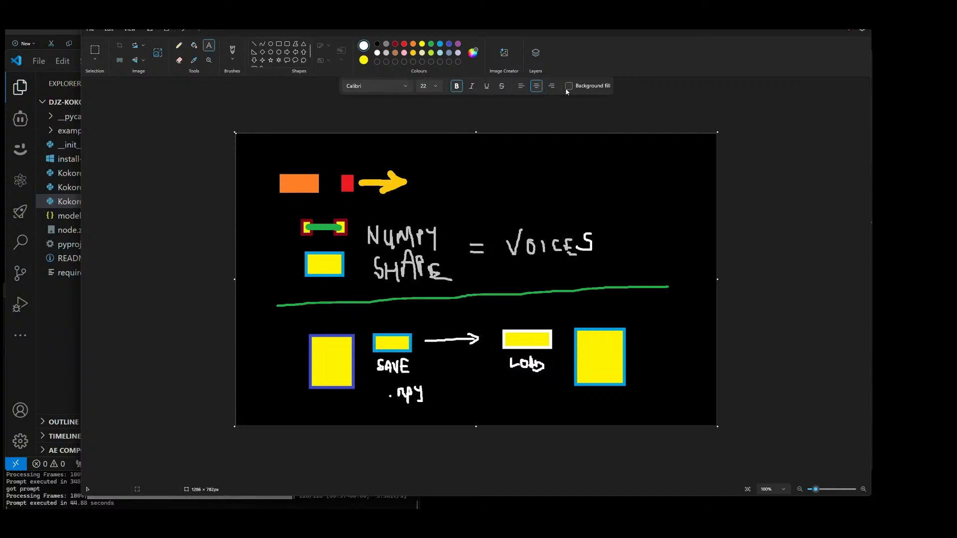
pyautogui.moveTo(530, 167); pyautogui.dragTo(613, 181)
pyautogui.write('.KVC')
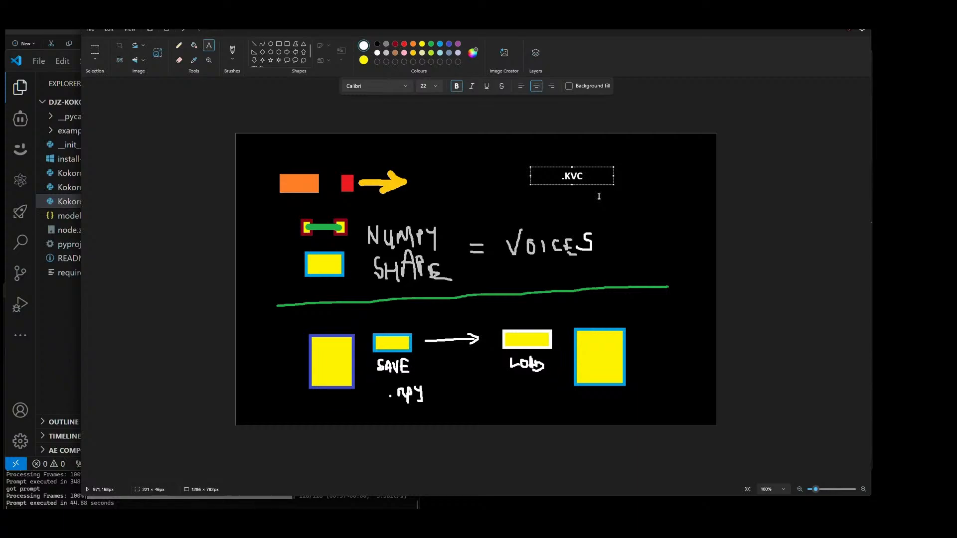
pyautogui.write('K')
pyautogui.press('Right')
pyautogui.press('Right')
pyautogui.press('BackSpace')
# Step: Enlarge the ".KKV" text to size 48 and place it in the upper-right corner of the drawing
pyautogui.moveTo(583, 176); pyautogui.dragTo(561, 176)
pyautogui.click(437, 85)
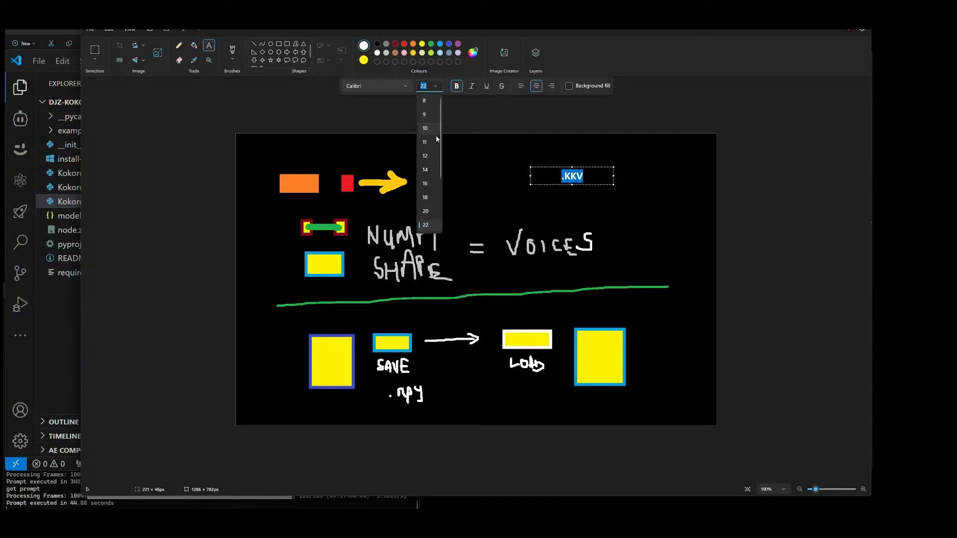
pyautogui.click(427, 211)
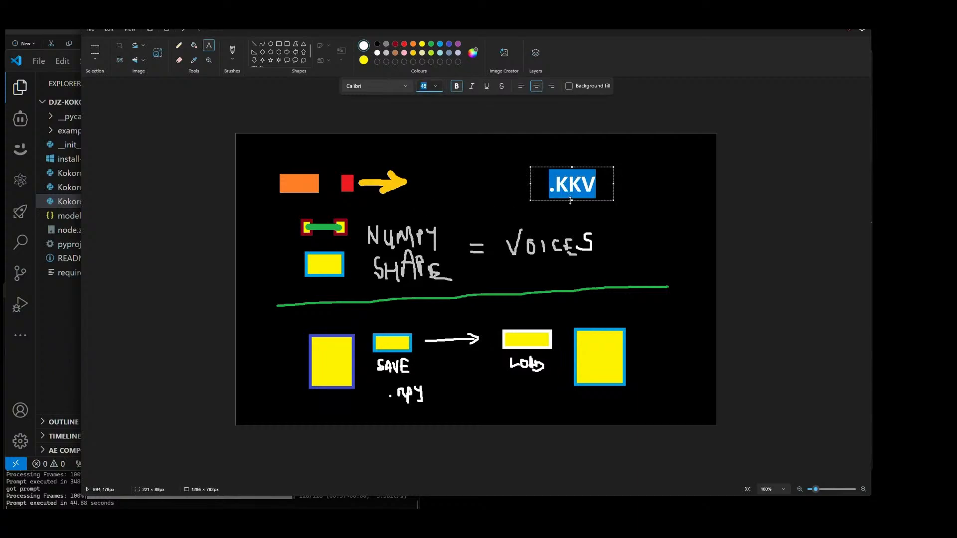
pyautogui.moveTo(580, 200); pyautogui.dragTo(655, 187)
pyautogui.click(642, 209)
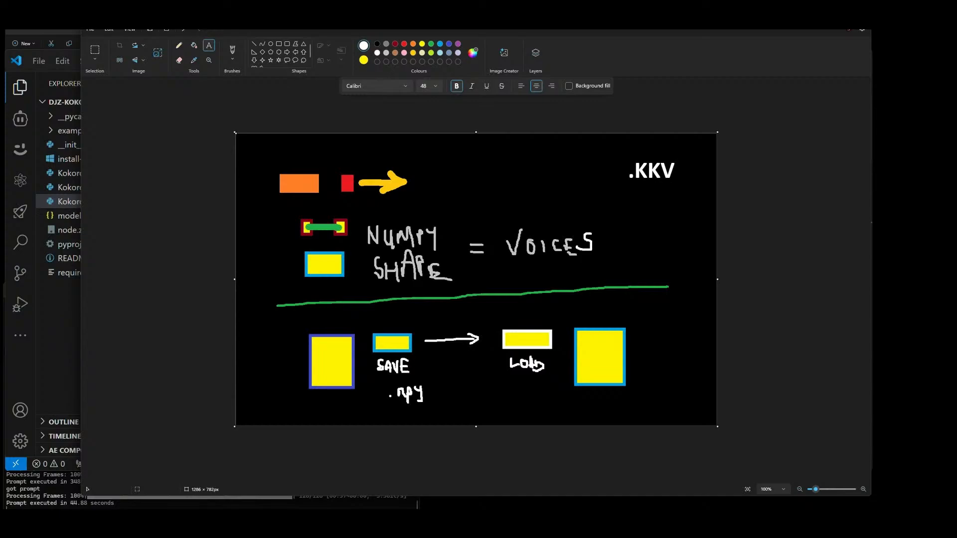
# Step: Switch to VS Code and close KokoroTTS_v1.py and KokoroTTS_v2.py, keeping KokoroTTS_v3.py open
pyautogui.press('super+Down')
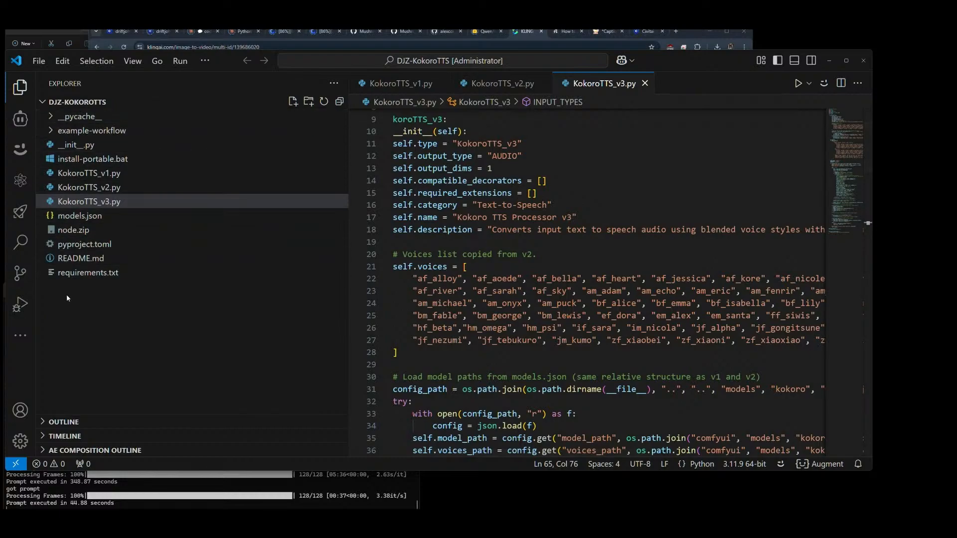
pyautogui.click(441, 83)
pyautogui.click(441, 83)
# Step: Write the slerp_t input's default as 0.50 and its minimum as 0.00 in KokoroTTS_v3.py
pyautogui.scroll(-15, 506, 158)
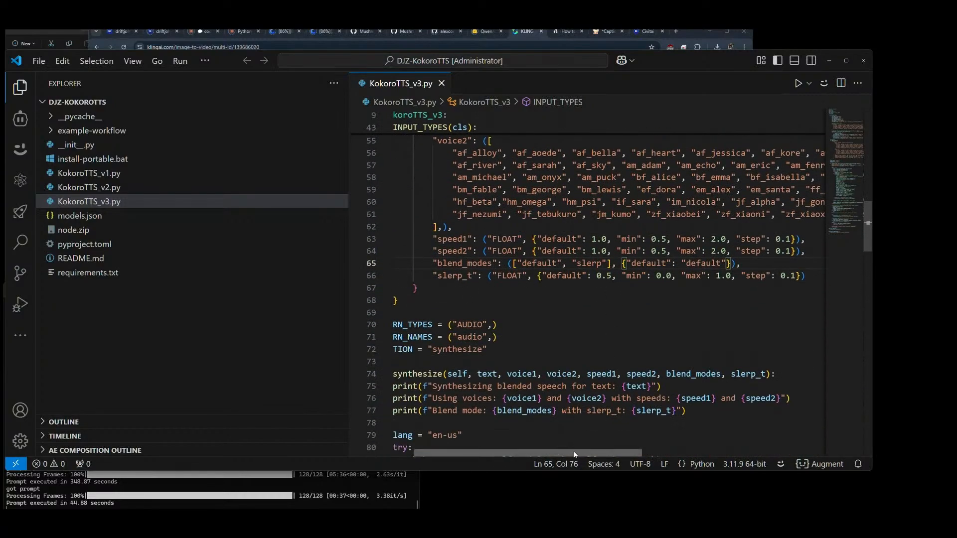
pyautogui.hscroll(3, 581, 436)
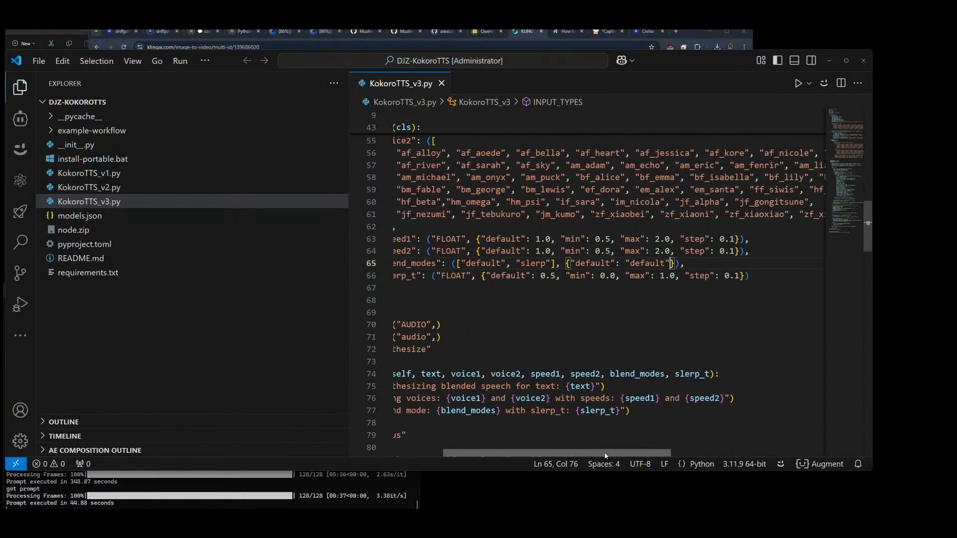
pyautogui.click(537, 276)
pyautogui.write('0')
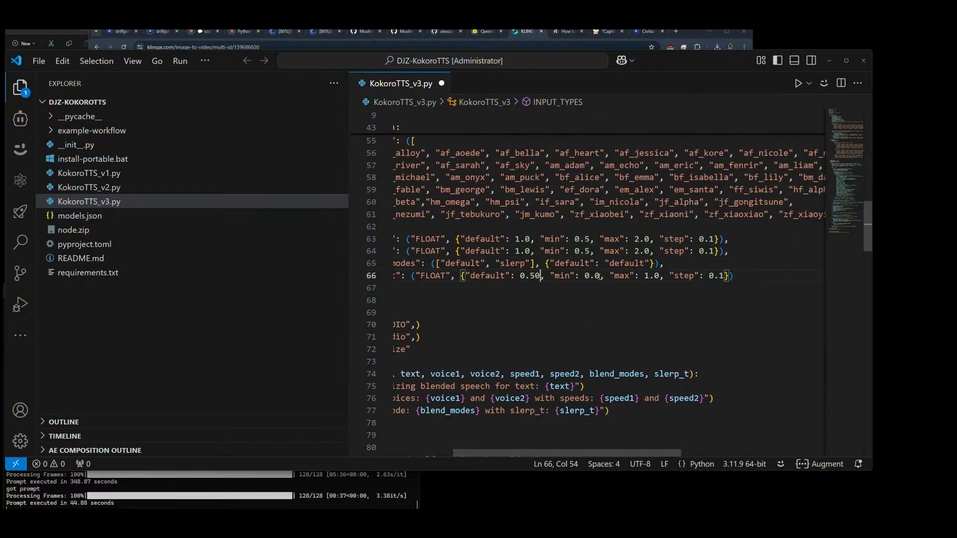
pyautogui.click(600, 276)
pyautogui.write('0')
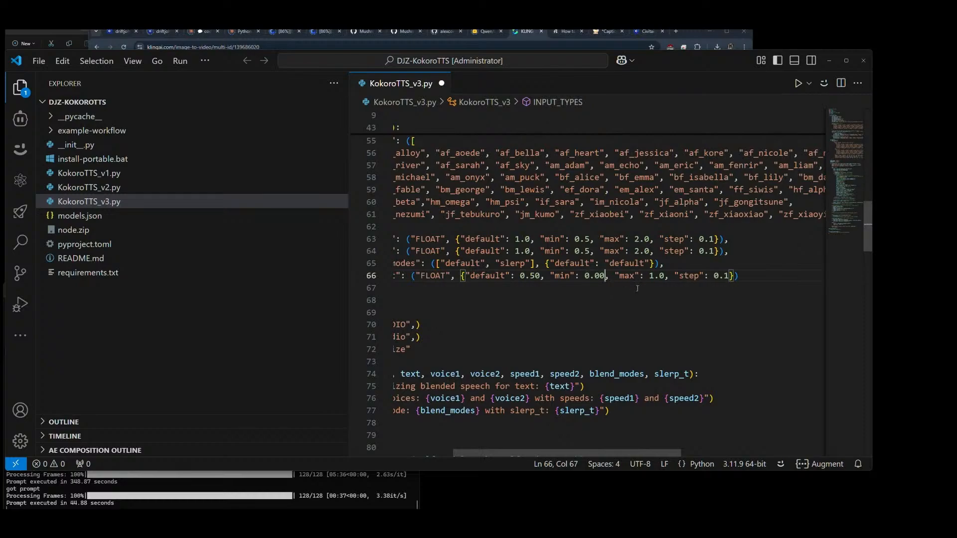
pyautogui.click(669, 302)
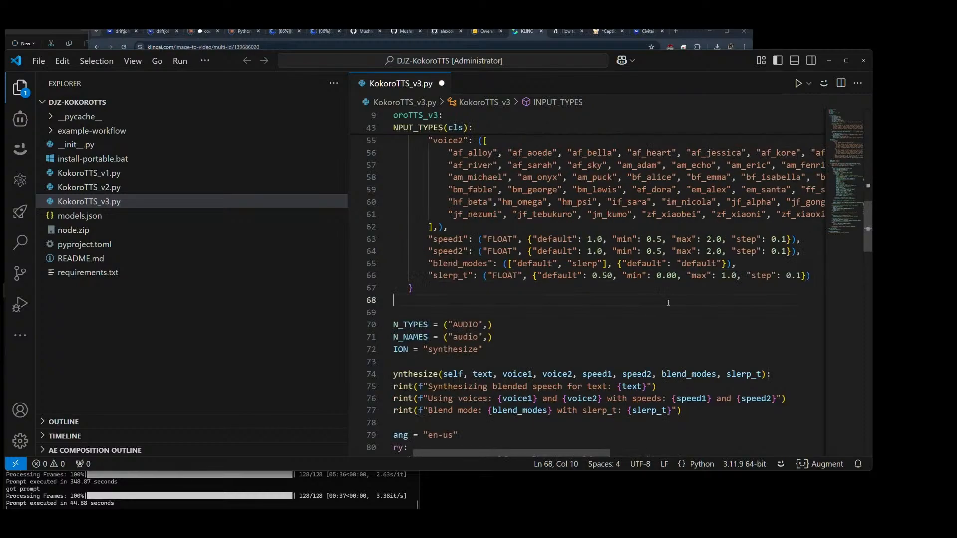
# Step: Set the slerp_t input's maximum to 1.00 and its step to 0.01, and save the file
pyautogui.click(738, 277)
pyautogui.write('0')
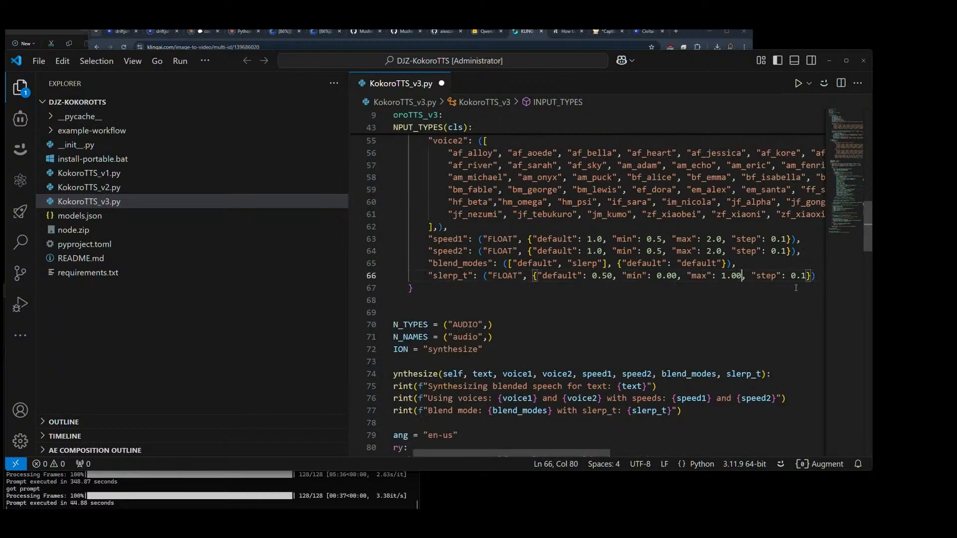
pyautogui.click(802, 276)
pyautogui.write('0')
pyautogui.click(811, 324)
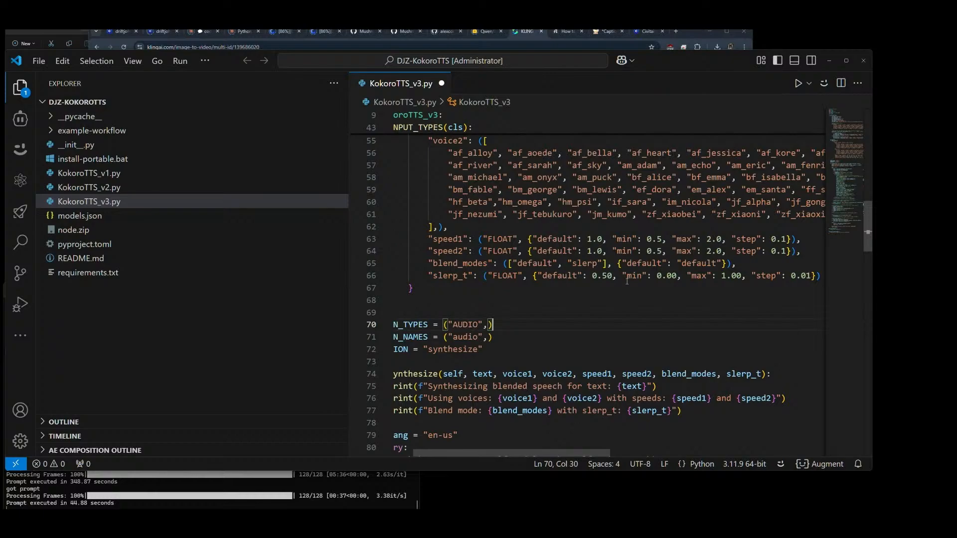
pyautogui.hotkey('ctrl', 's')
# Step: Review the voice blending and audio synthesis code in KokoroTTS_v3.py
pyautogui.scroll(-8, 590, 262)
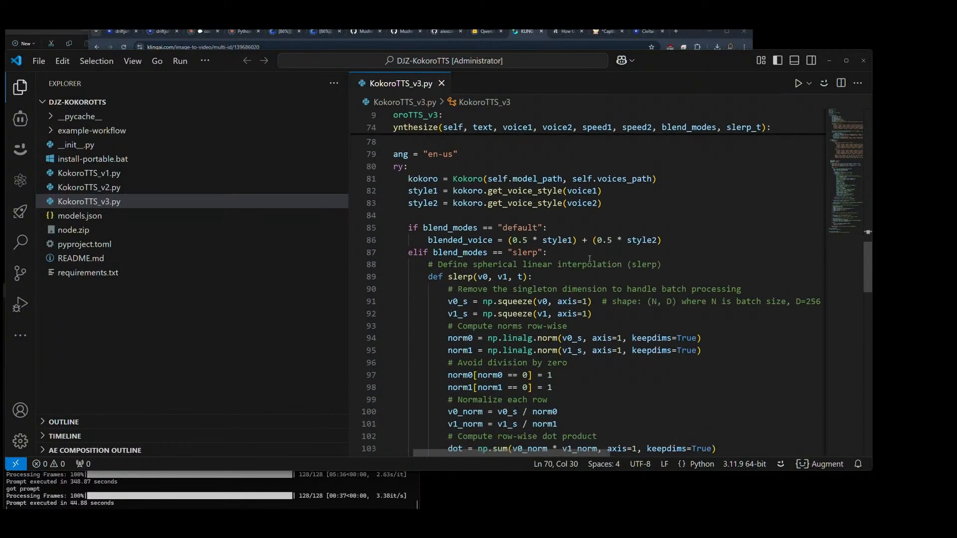
pyautogui.scroll(-9, 533, 268)
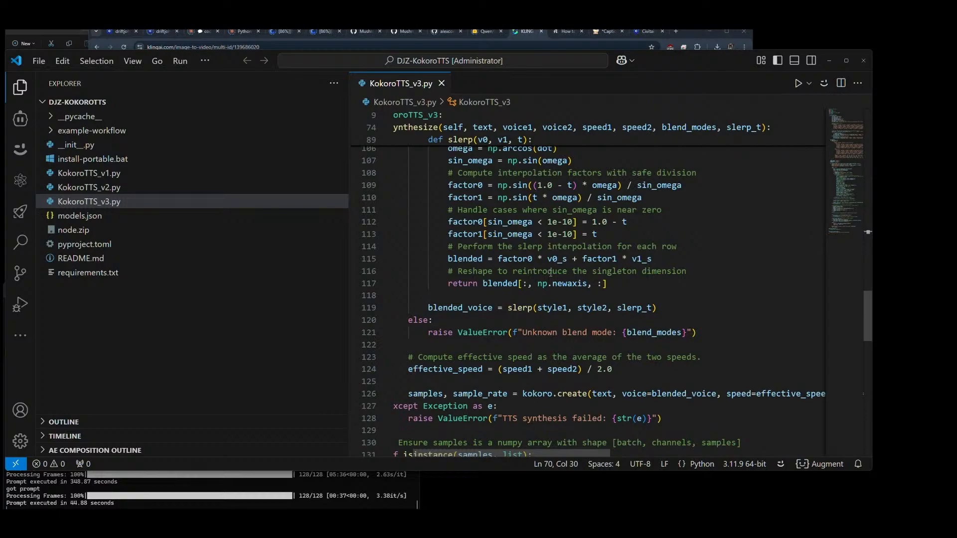
pyautogui.scroll(-4, 627, 206)
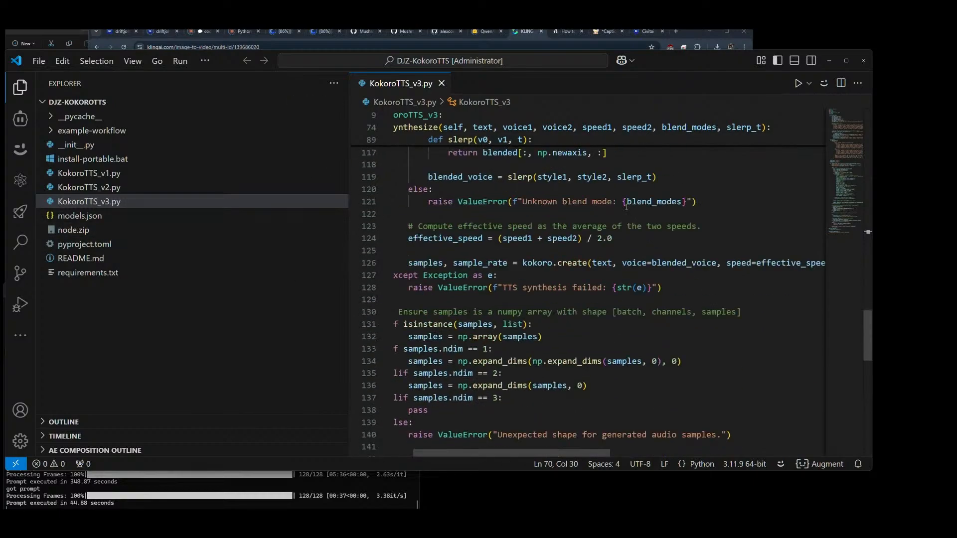
pyautogui.scroll(-13, 626, 206)
pyautogui.scroll(3, 641, 216)
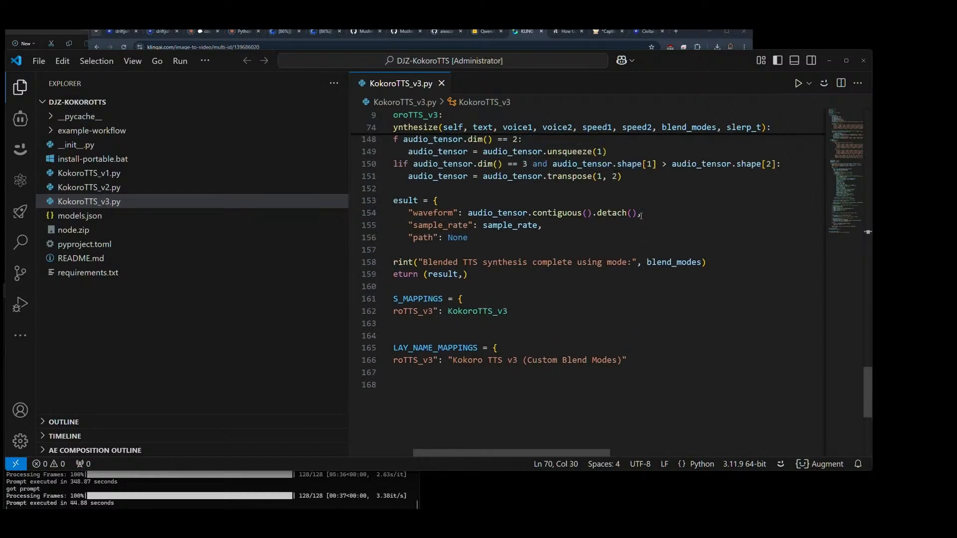
pyautogui.scroll(12, 646, 275)
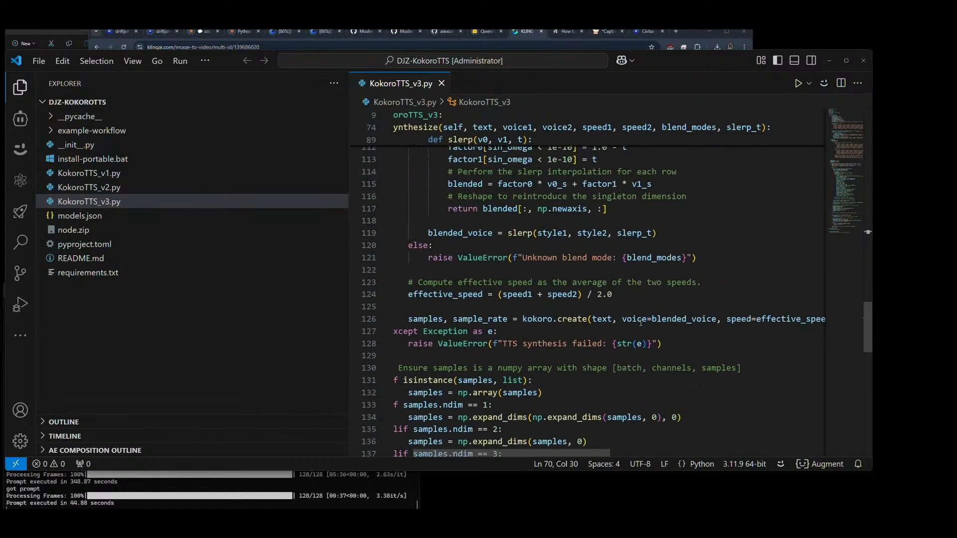
# Step: Start a Cline task with "I noticed that the voices that are being applied with the kokoro logic for TTS, are numpy shapes."
pyautogui.click(20, 119)
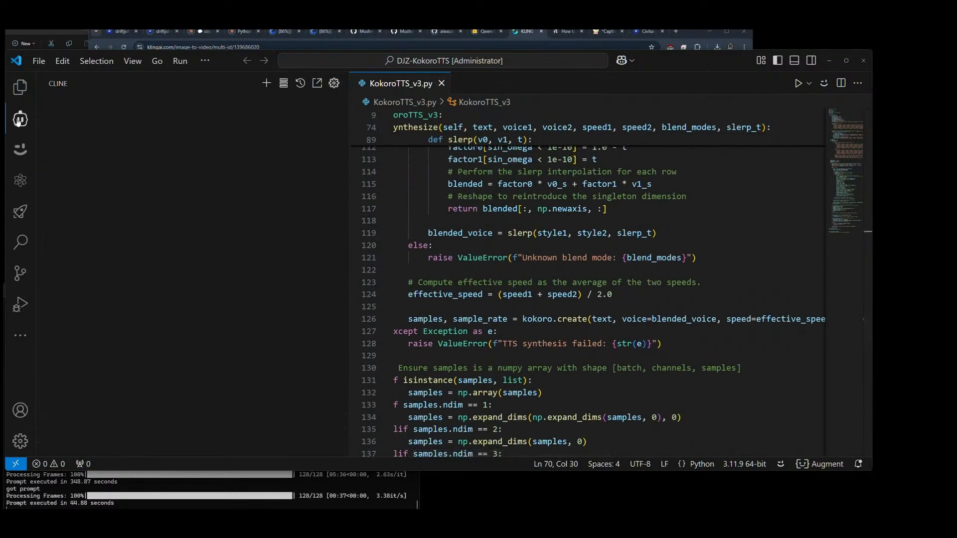
pyautogui.click(310, 447)
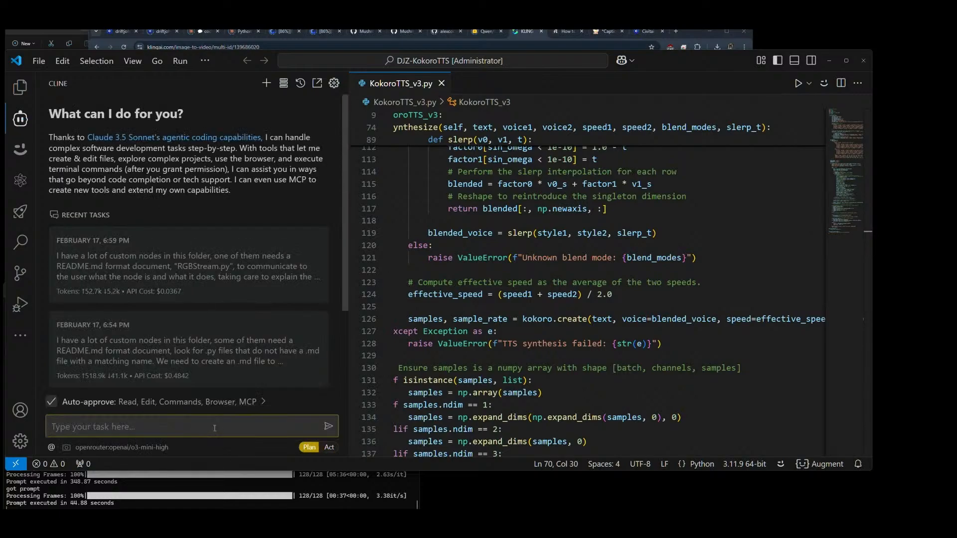
pyautogui.write('i noticed that the voices that are ')
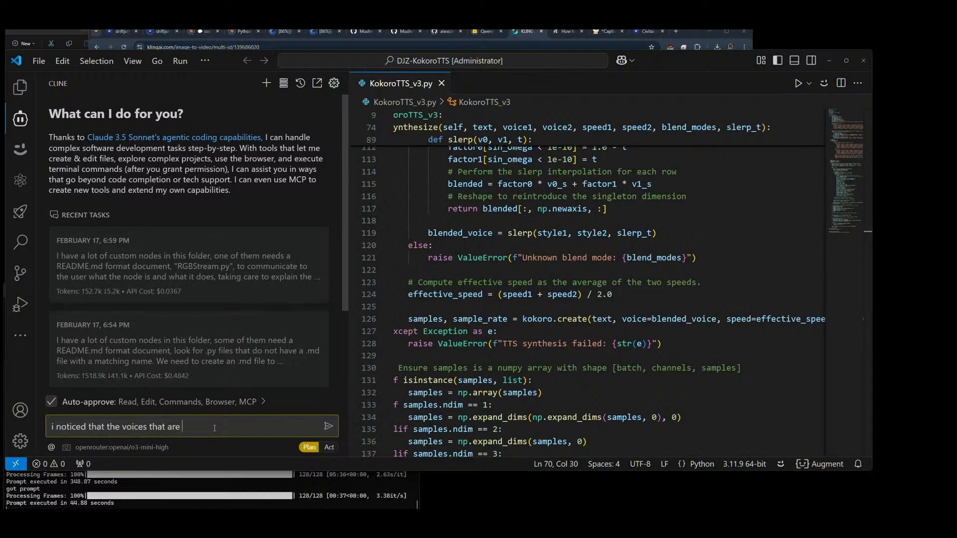
pyautogui.write('being applied with the kokoro logi')
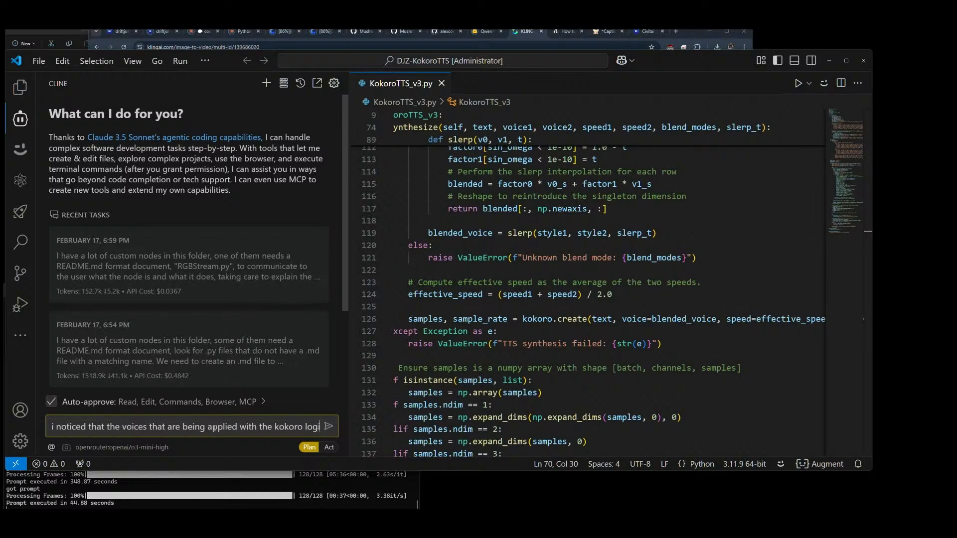
pyautogui.write('c for')
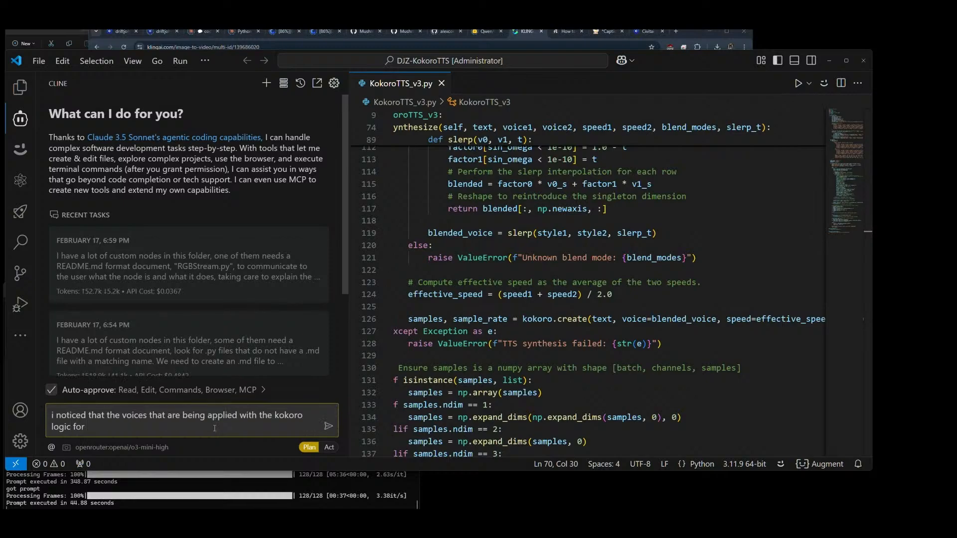
pyautogui.write(' TTS')
pyautogui.write(',')
pyautogui.write(' are numpy')
pyautogui.write(' shapes.')
pyautogui.write('I')
pyautogui.press('Delete')
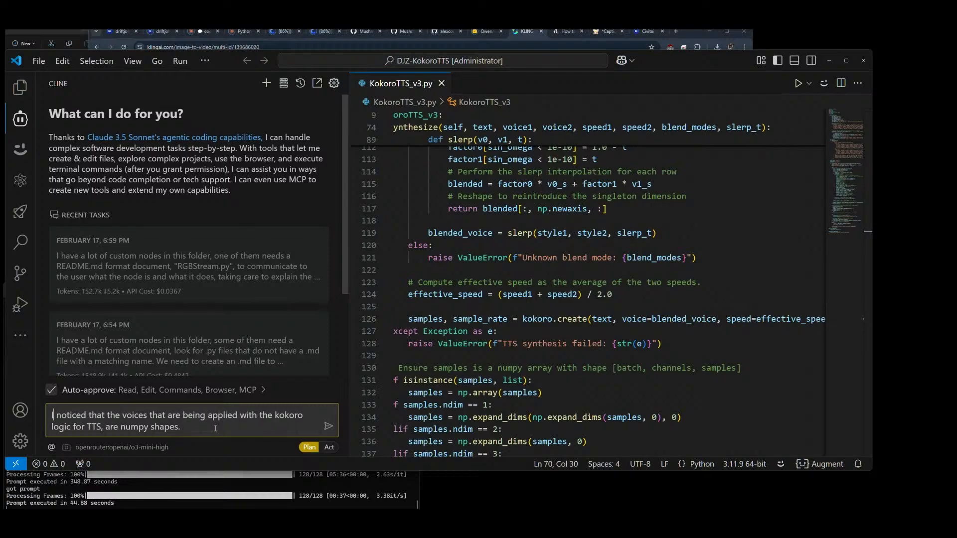
# Step: Add to the task: "We can save these to an external file in .npy format, but using the .kkv (kokoro voice) extension"
pyautogui.hotkey('ctrl', 'End')
pyautogui.write('We can save these to an external file')
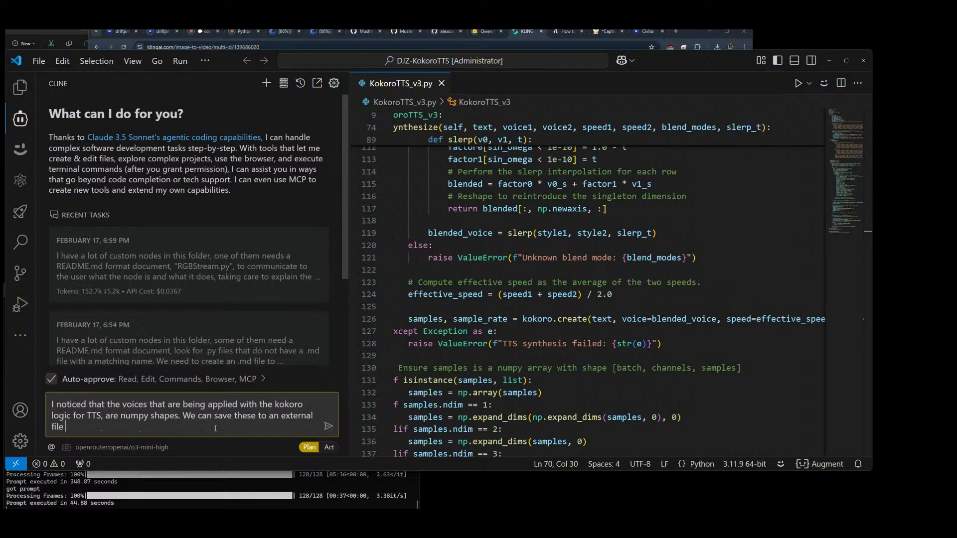
pyautogui.write(' in .npy format, but using the ')
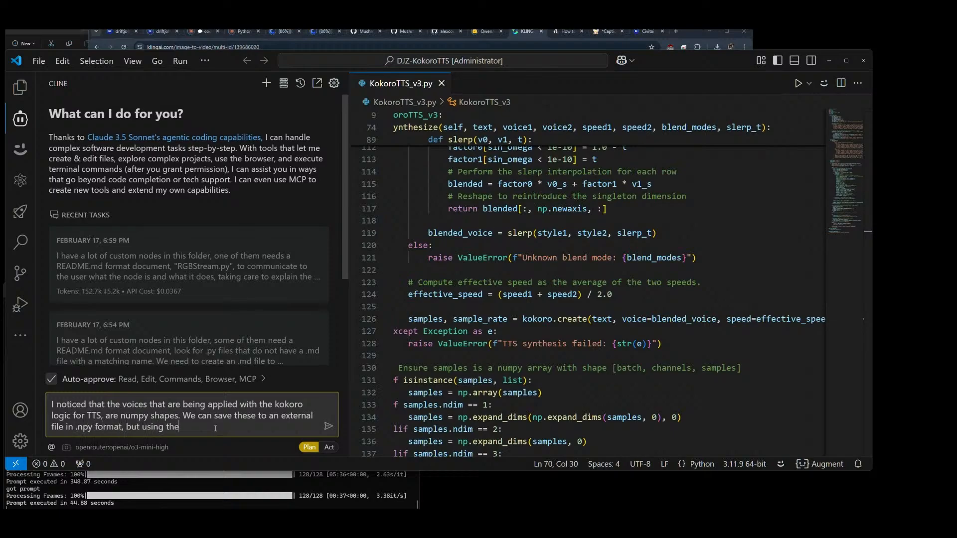
pyautogui.write('.kkv (kokoro voice) extension. We can also')
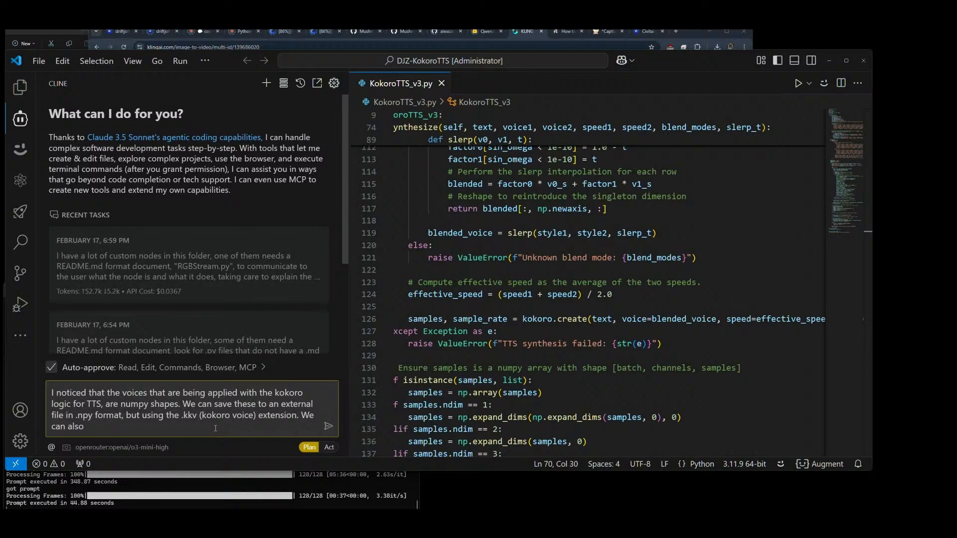
pyautogui.write(' load this shapes as standalon')
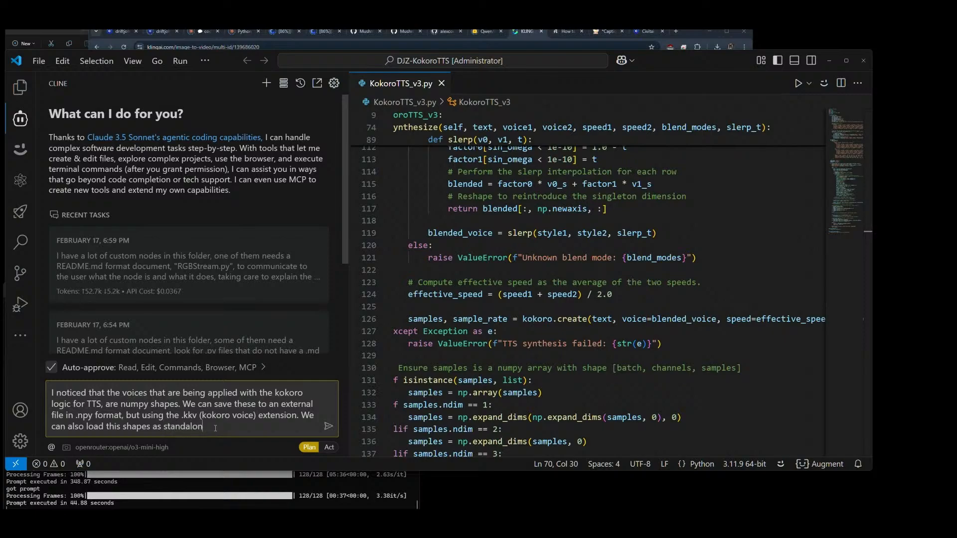
pyautogui.write('e files, a')
# Step: Continue the task text with ". We can also load this shapes as standalone files,"
pyautogui.press('BackSpace')
# Step: Finish the task with "to save computation in the slerp blending and for re-use." and submit it
pyautogui.write('to save computation in')
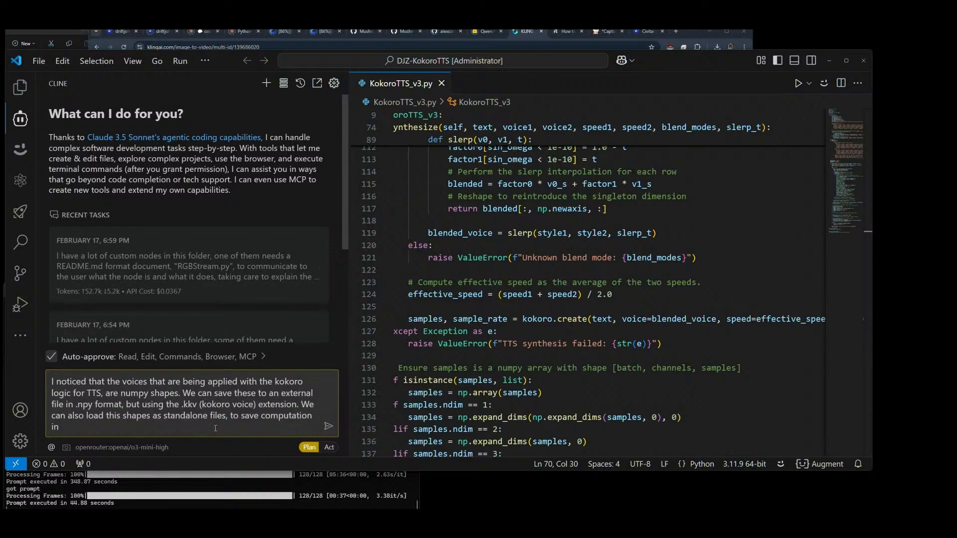
pyautogui.write(' the slerp blending')
pyautogui.press('BackSpace')
pyautogui.write('and for r')
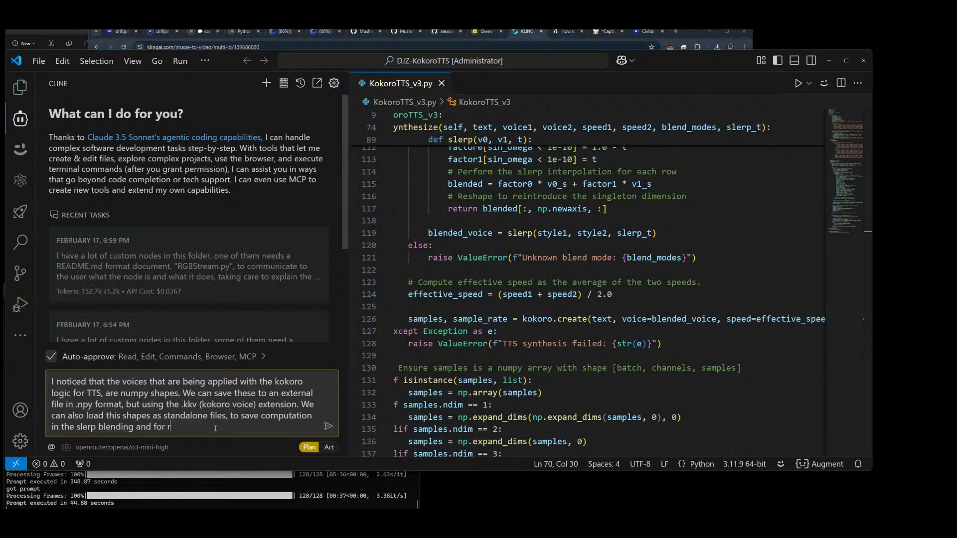
pyautogui.write('e-use.')
pyautogui.click(328, 426)
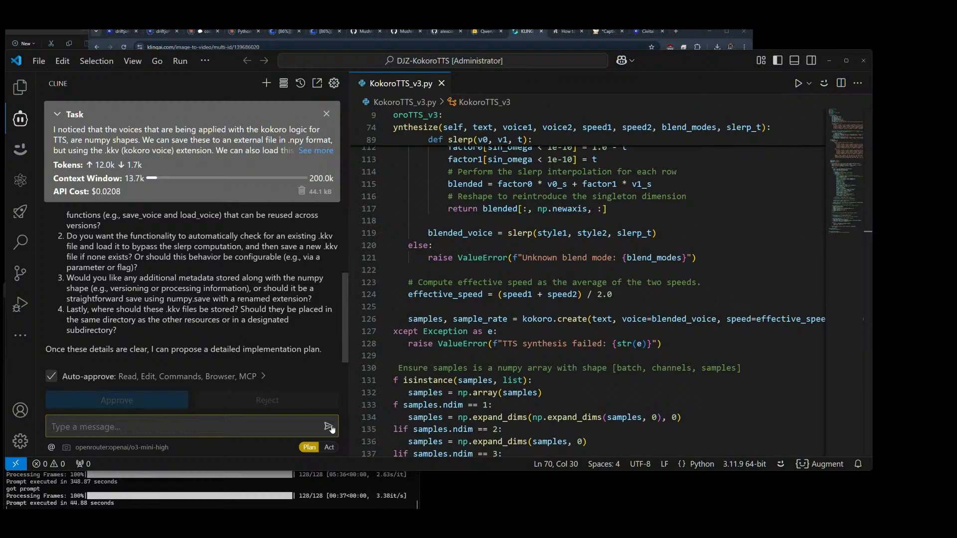
# Step: Begin the reply to Cline with "1. we will not touch @/KokoroTTS_v3.py, rather we will duplicate it", inserting the file as a mention
pyautogui.scroll(1, 242, 297)
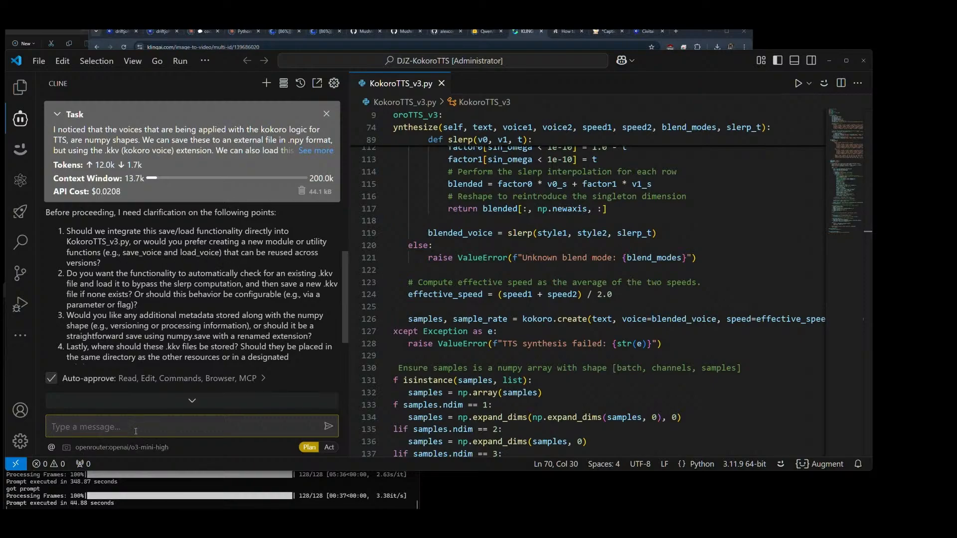
pyautogui.write('1. we will not touch@kok')
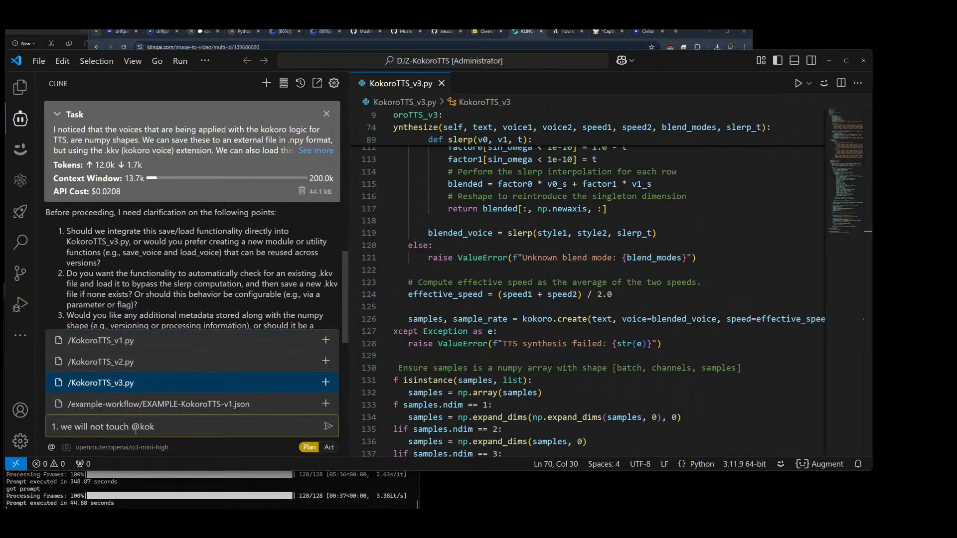
pyautogui.press('Return')
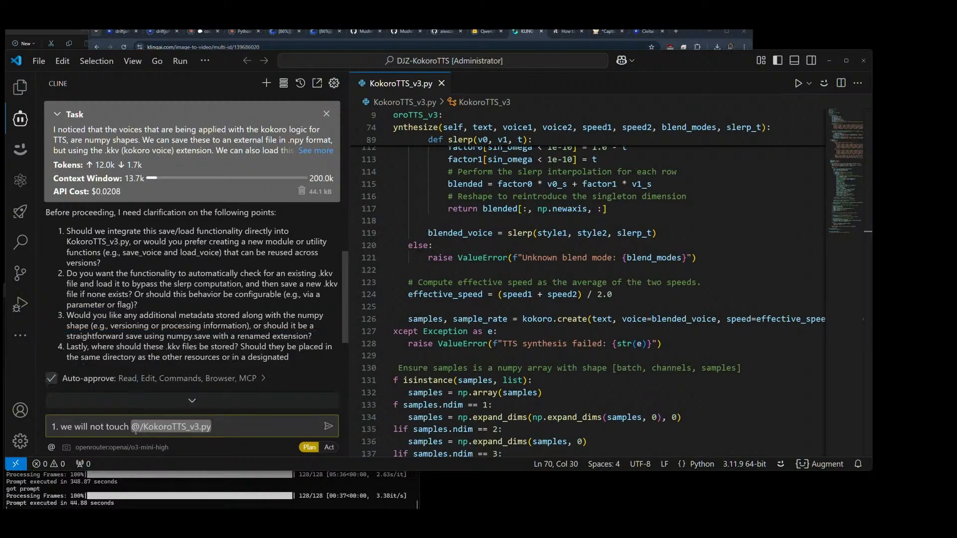
pyautogui.write(', rather we will duplicate it and')
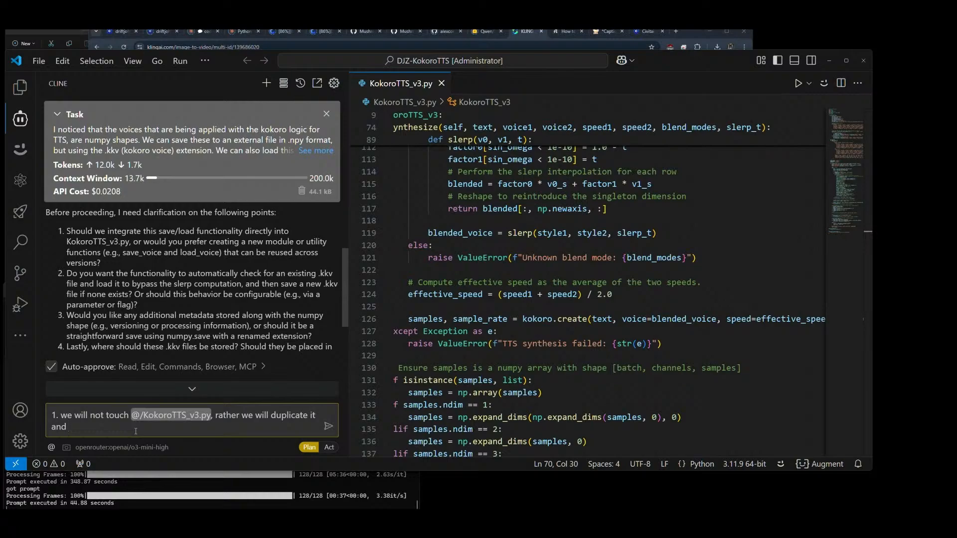
# Step: Reword the end of answer 1 to "rather we will create duplicate named "KokoroTTS_v4.py""
pyautogui.press('BackSpace')
pyautogui.press('BackSpace')
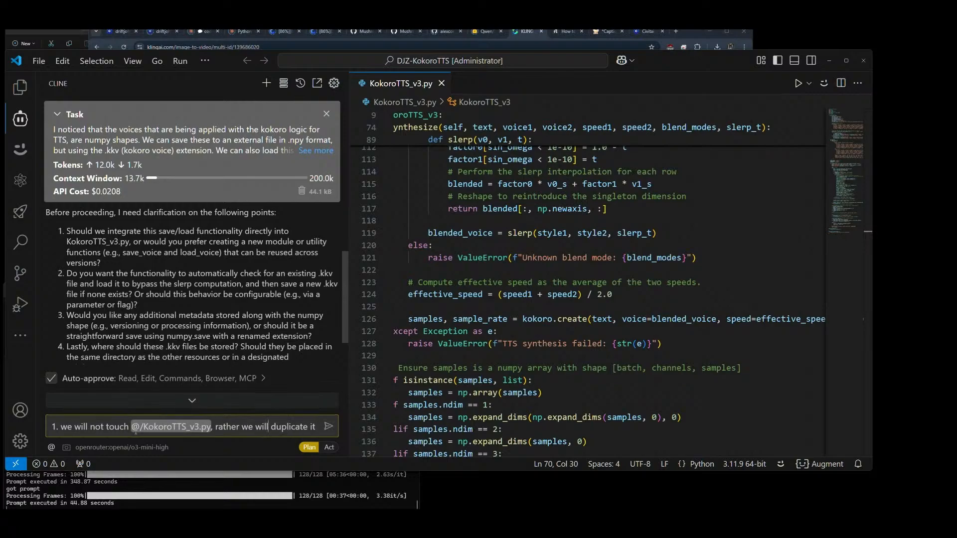
pyautogui.write('create')
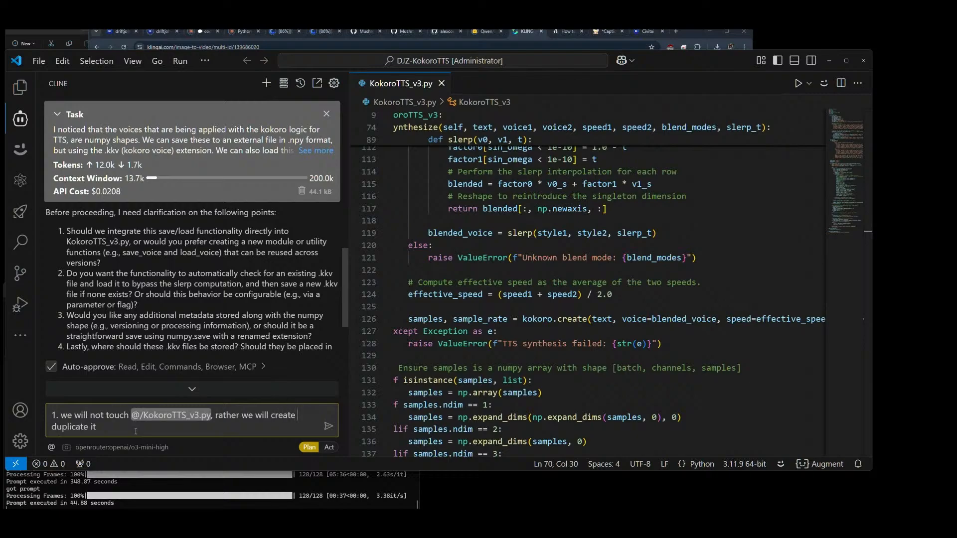
pyautogui.press('BackSpace')
pyautogui.write('named ')
pyautogui.write('"Koko')
pyautogui.write('r')
pyautogui.write('oTTS')
pyautogui.write('_v')
pyautogui.write('4')
pyautogui.write('.[p')
pyautogui.press('BackSpace')
pyautogui.press('BackSpace')
pyautogui.write('py')
# Step: Continue answer 1 with "and then make the required changes to it's"
pyautogui.write('and then ')
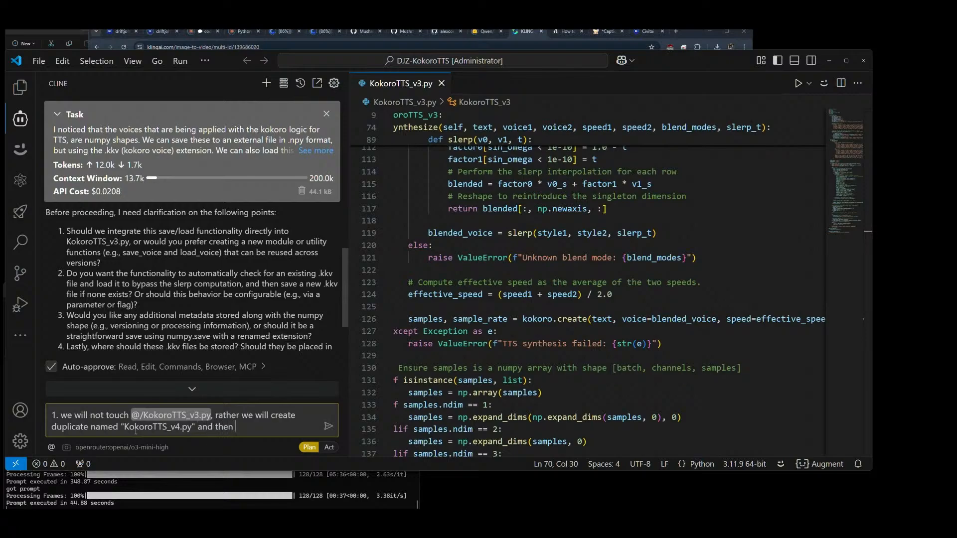
pyautogui.write("moake the required changes to it's")
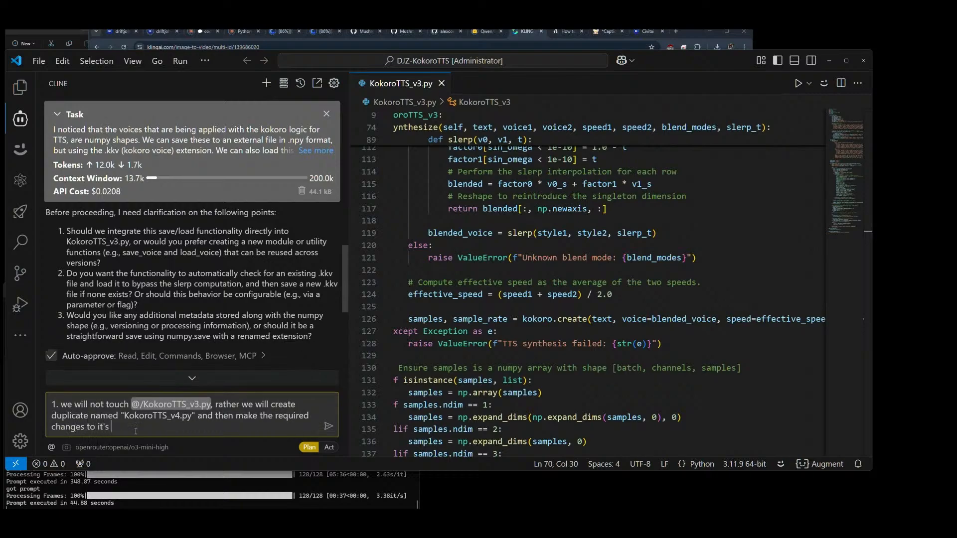
pyautogui.write(' logic to ')
pyautogui.write('allow savi')
pyautogui.write('ng ')
pyautogui.write('and')
# Step: Extend answer 1 with "logic to allow saving the .kkv voice file"
pyautogui.press('BackSpace')
pyautogui.press('BackSpace')
pyautogui.write('the .kkv voice')
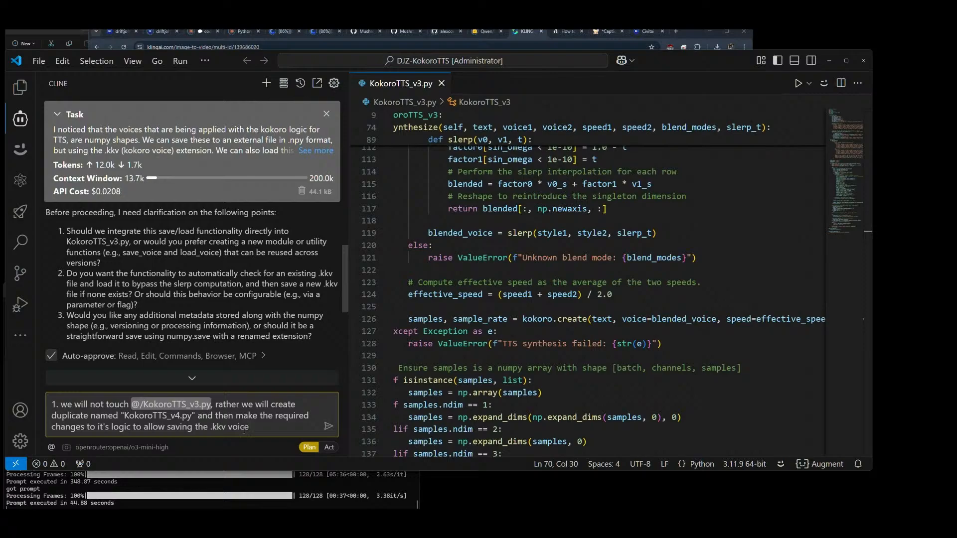
pyautogui.write(' file in .npy numpy')
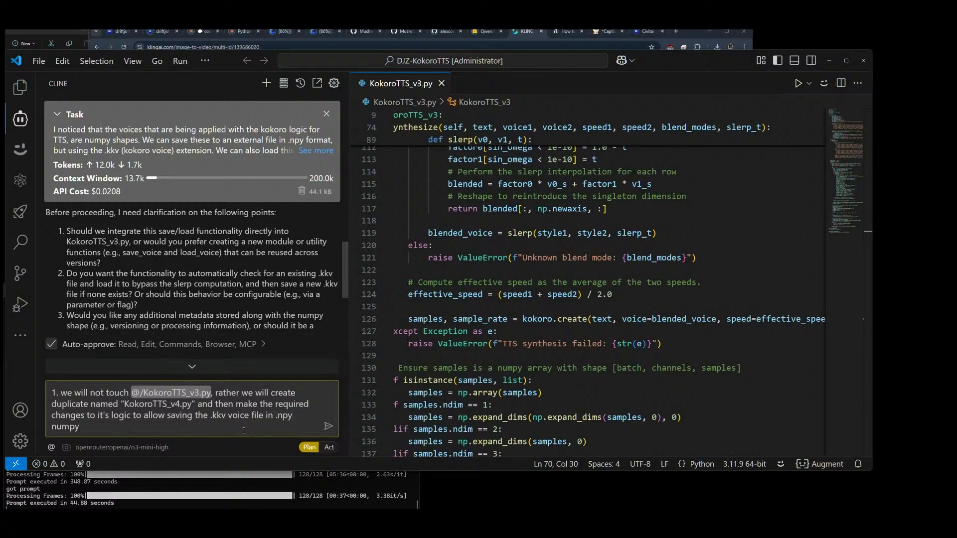
pyautogui.write(' format)')
pyautogui.write('(')
# Step: Finish answer 1 with "in .npy (numpy format)" and start a new line in the reply
pyautogui.hotkey('shift', 'Return')
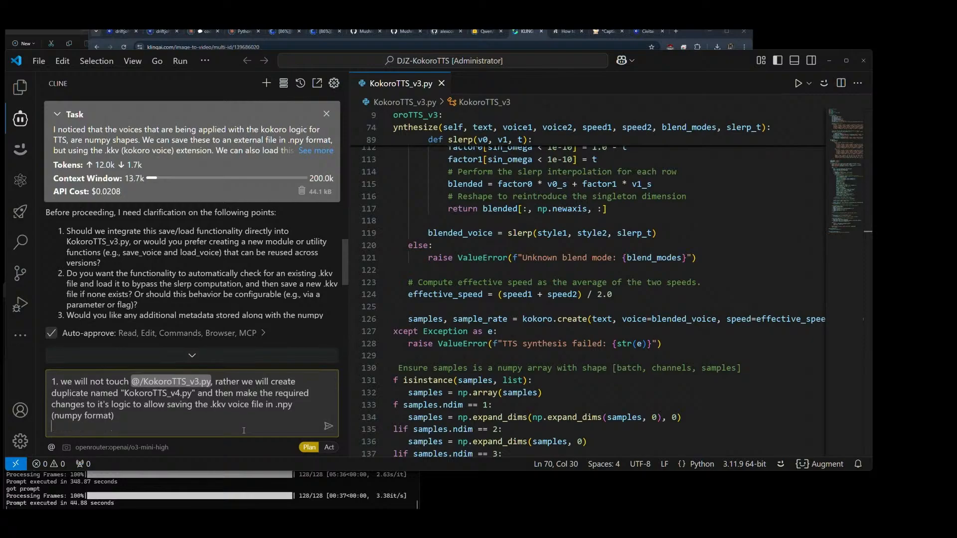
# Step: Write answer 2 as "2. all .kkv files are stored inside /customvoices/ directory."
pyautogui.write('2.')
pyautogui.write('.kkv files')
pyautogui.write(' are')
pyautogui.write('all ')
pyautogui.write(' stored indie')
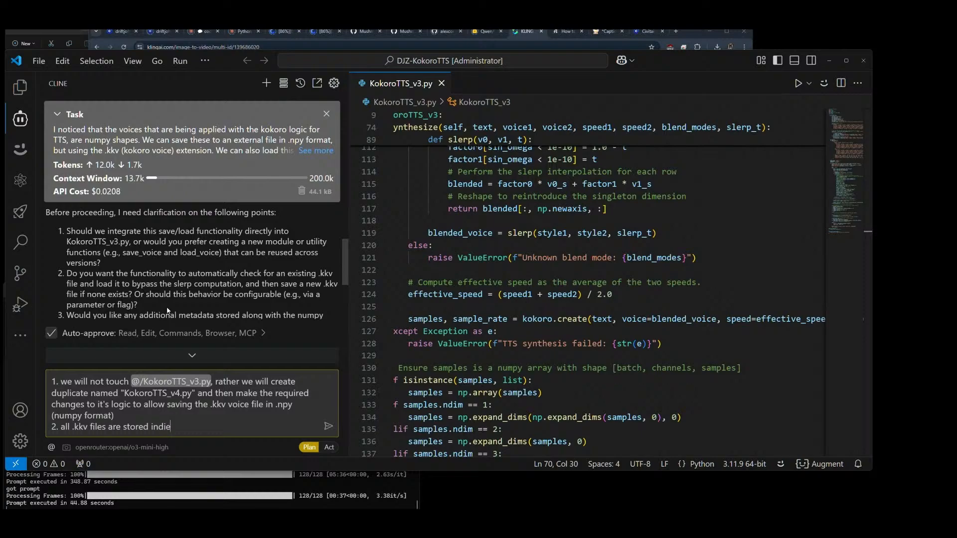
pyautogui.press('BackSpace')
pyautogui.press('BackSpace')
pyautogui.press('BackSpace')
pyautogui.write('side /customvoices/ directory.')
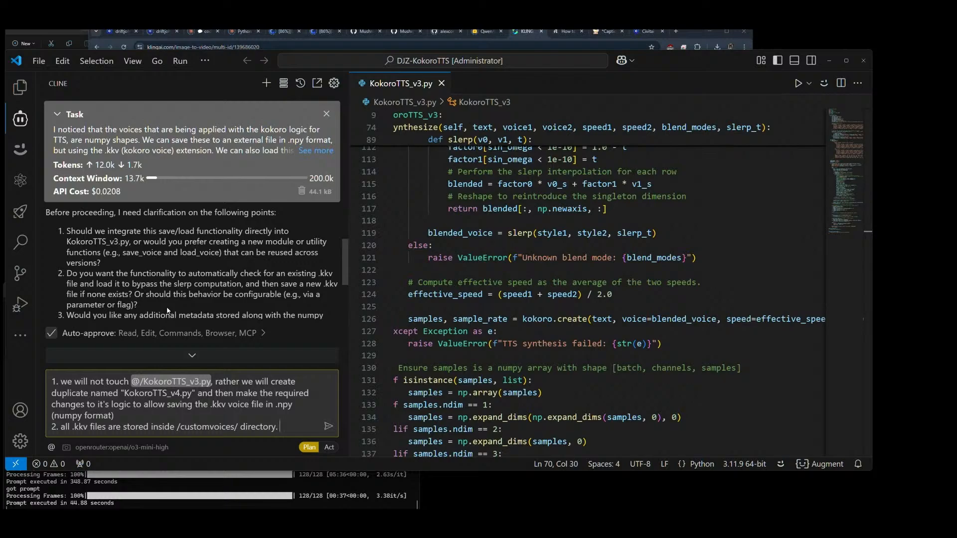
# Step: Add to answer 2: "we should save them to this location"
pyautogui.write('we shjould')
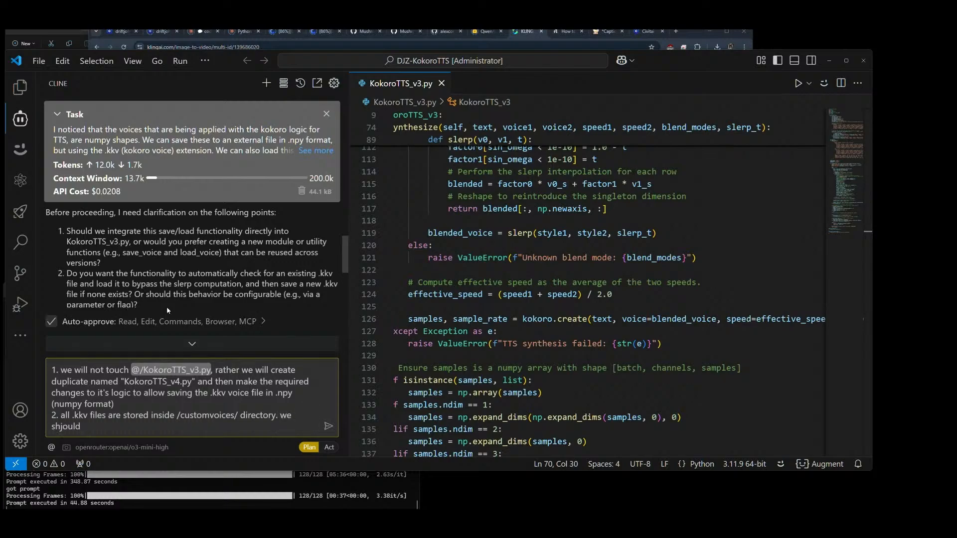
pyautogui.press('BackSpace')
pyautogui.press('BackSpace')
pyautogui.write('ould save them,')
pyautogui.press('BackSpace')
pyautogui.press('BackSpace')
pyautogui.write('to this locatio')
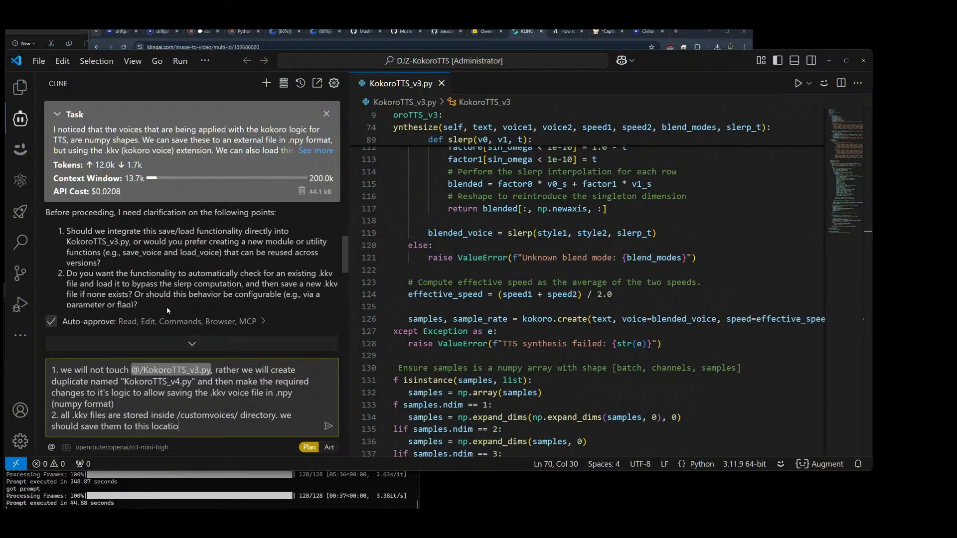
pyautogui.write('n. we should load them from')
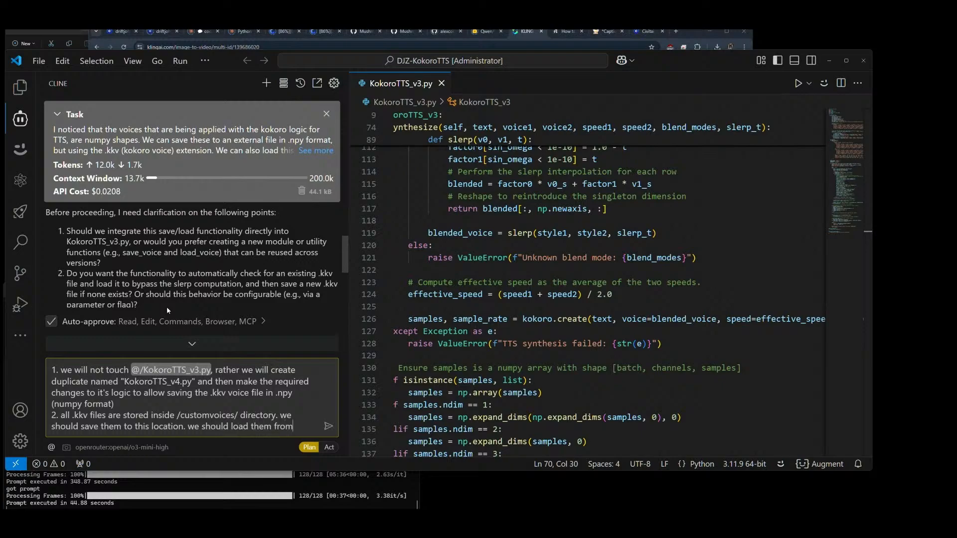
pyautogui.write(' this locatio')
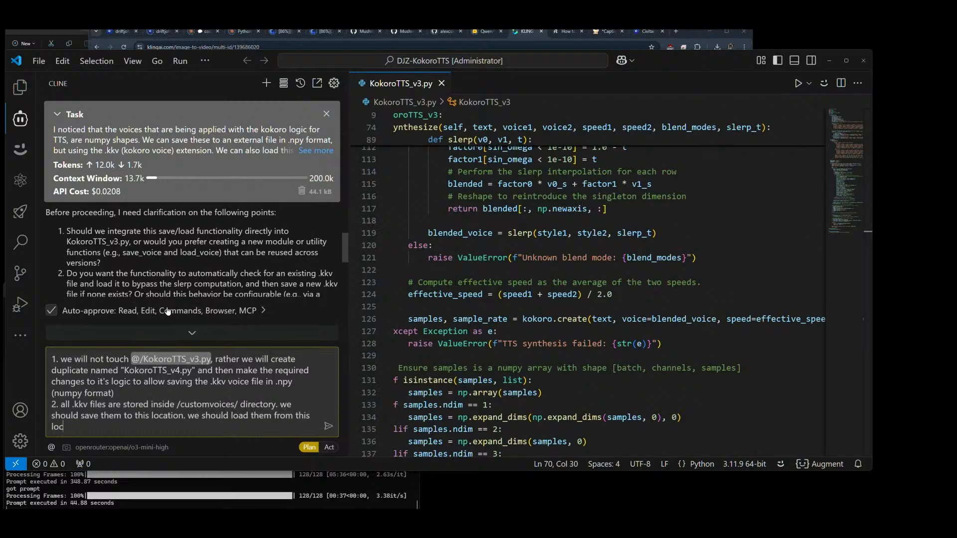
pyautogui.write('n./')
# Step: End that sentence with a period and add "we should load them from this location." to answer 2
pyautogui.press('BackSpace')
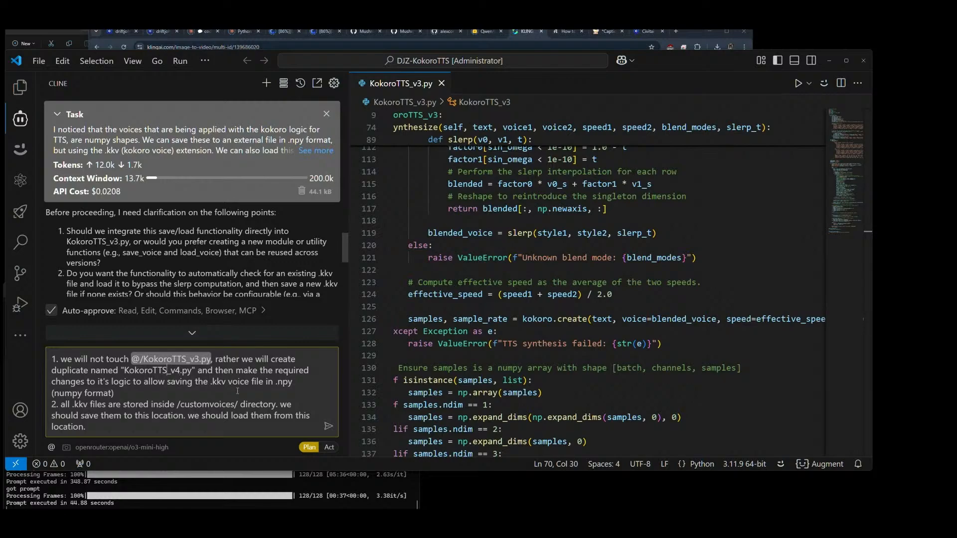
# Step: Change the duplicate's file name in answer 1 to "KokoroTTS_SaveVoice_v1.py"
pyautogui.write('Save')
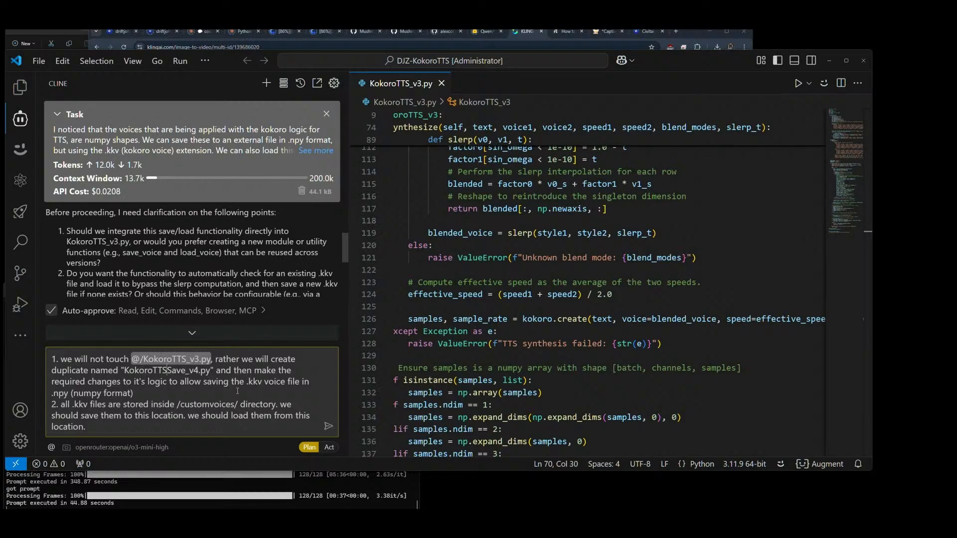
pyautogui.write('_')
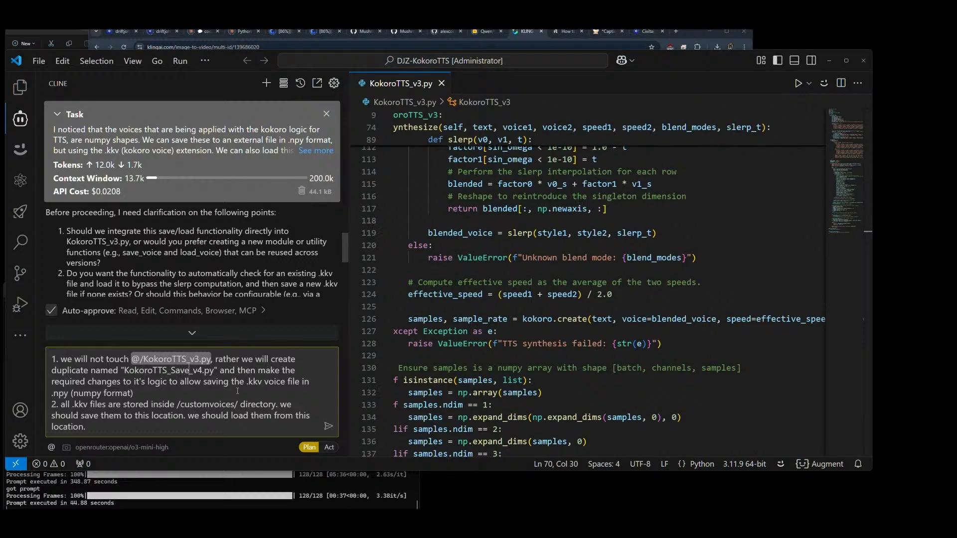
pyautogui.write('Voice')
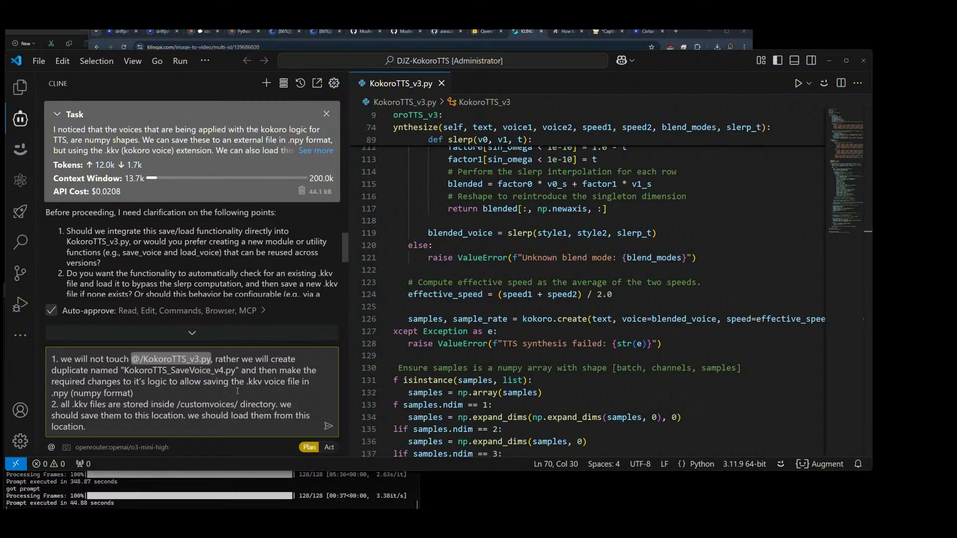
pyautogui.press('BackSpace')
pyautogui.write('1')
# Step: Copy the file name after "and" as "KokoroTTS_LoadVoice_v1.py" and change the wording before the names to "two duplicates"
pyautogui.press('Right')
pyautogui.press('Right')
pyautogui.press('Right')
pyautogui.hotkey('shift', 'Left')
pyautogui.hotkey('shift', 'Left')
pyautogui.hotkey('shift', 'Left')
pyautogui.hotkey('shift', 'Left')
pyautogui.hotkey('shift', 'Left')
pyautogui.hotkey('shift', 'Left')
pyautogui.hotkey('shift', 'Left')
pyautogui.hotkey('shift', 'Left')
pyautogui.hotkey('shift', 'Left')
pyautogui.hotkey('shift', 'Left')
pyautogui.hotkey('shift', 'Left')
pyautogui.hotkey('ctrl', 'c')
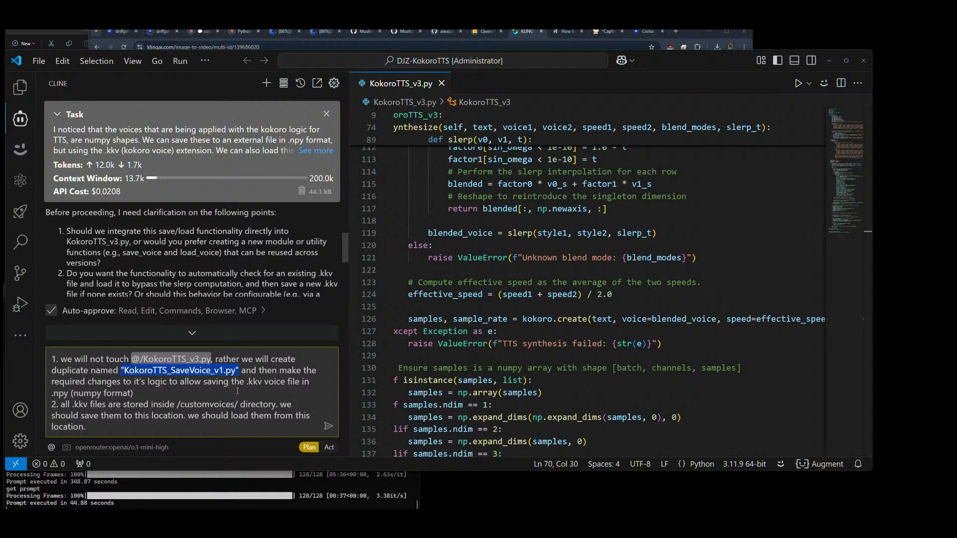
pyautogui.press('Right')
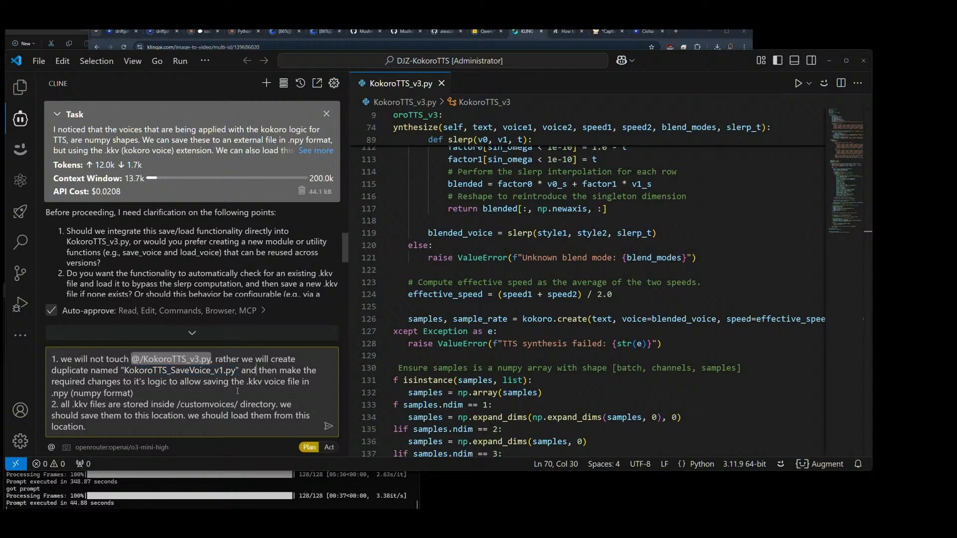
pyautogui.hotkey('ctrl', 'v')
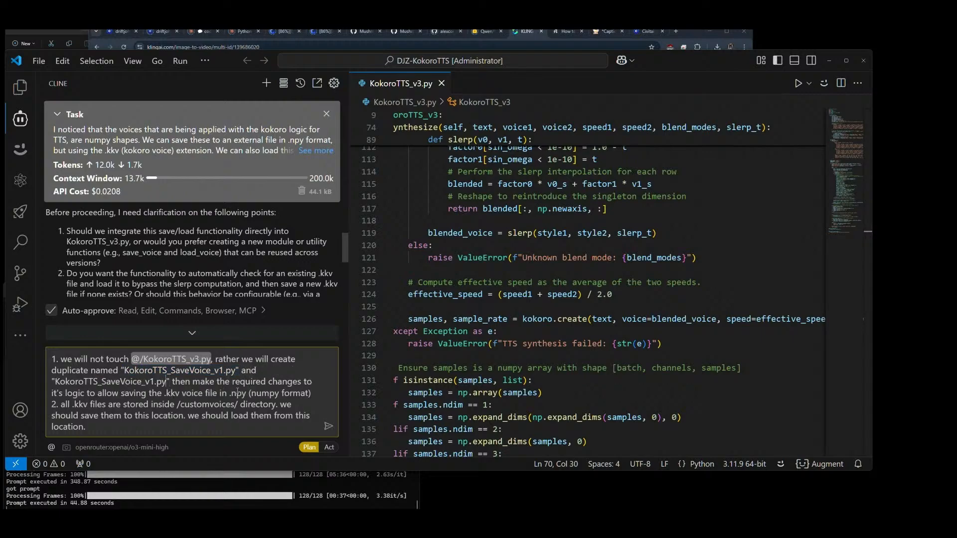
pyautogui.press('BackSpace')
pyautogui.press('BackSpace')
pyautogui.press('BackSpace')
pyautogui.press('BackSpace')
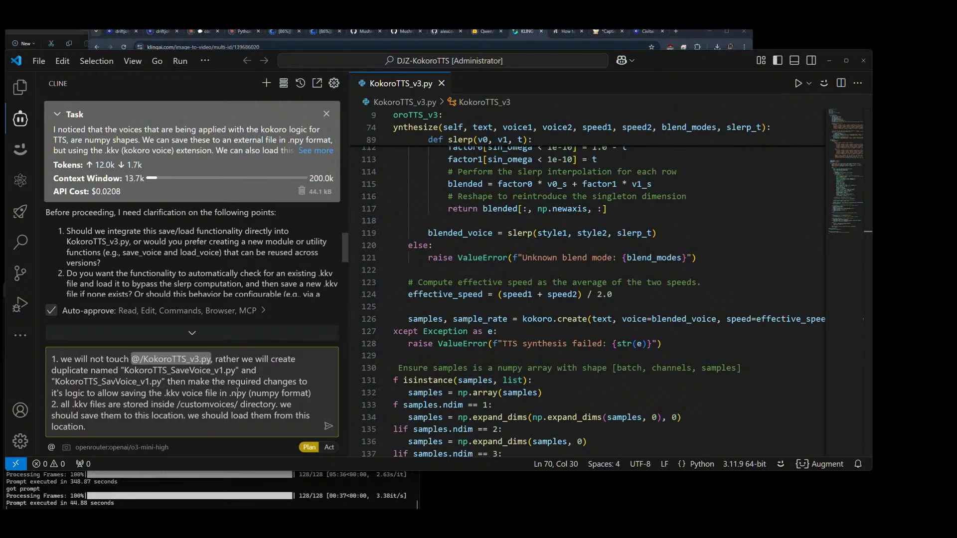
pyautogui.write('Load')
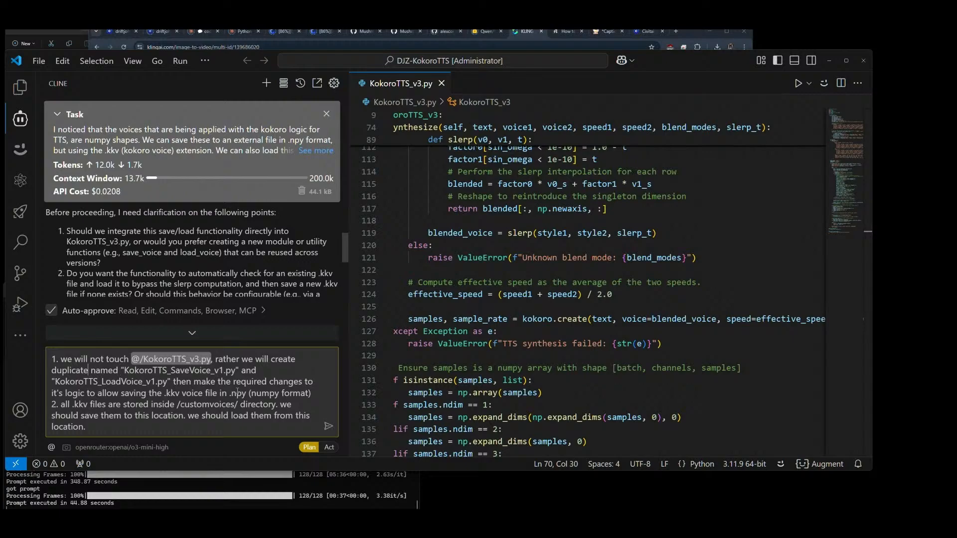
pyautogui.write('two ')
pyautogui.write('s')
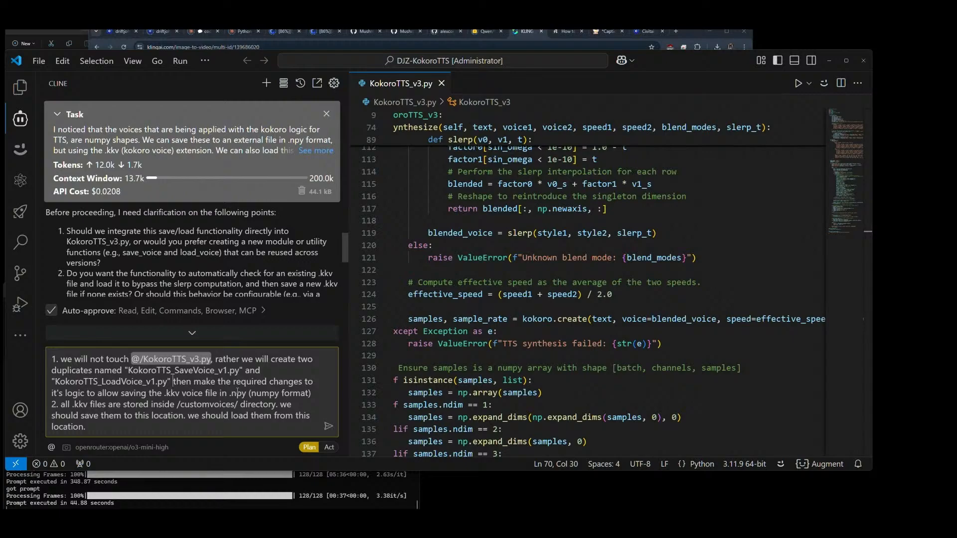
# Step: Replace "then make" after the file names with a new sentence starting "We will make", ending the previous sentence with a period
pyautogui.press('Delete')
pyautogui.press('Delete')
pyautogui.press('Delete')
pyautogui.press('Delete')
pyautogui.press('Delete')
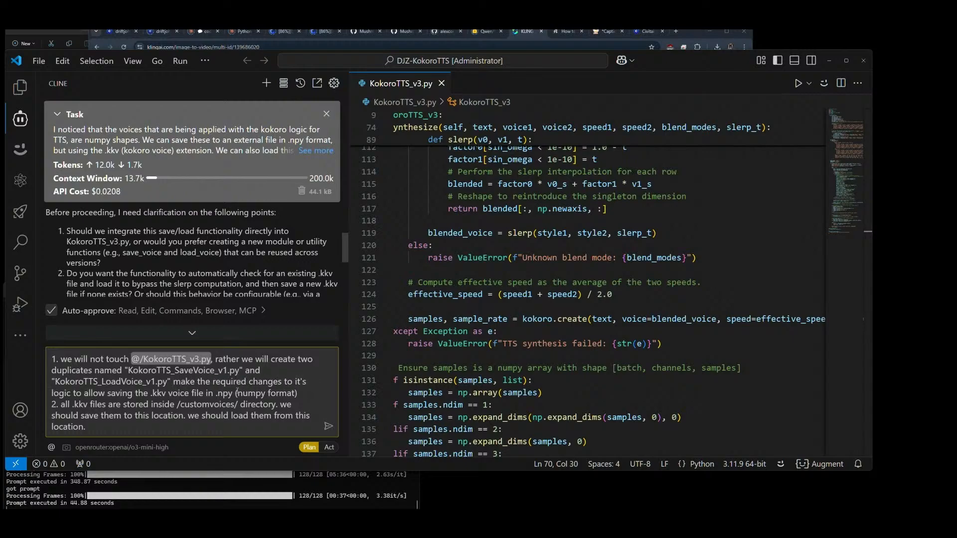
pyautogui.hotkey('ctrl', 'shift', 'Right')
pyautogui.hotkey('ctrl', 'shift', 'Right')
pyautogui.hotkey('ctrl', 'shift', 'Right')
pyautogui.hotkey('ctrl', 'shift', 'Right')
pyautogui.hotkey('ctrl', 'shift', 'Right')
pyautogui.hotkey('ctrl', 'shift', 'Right')
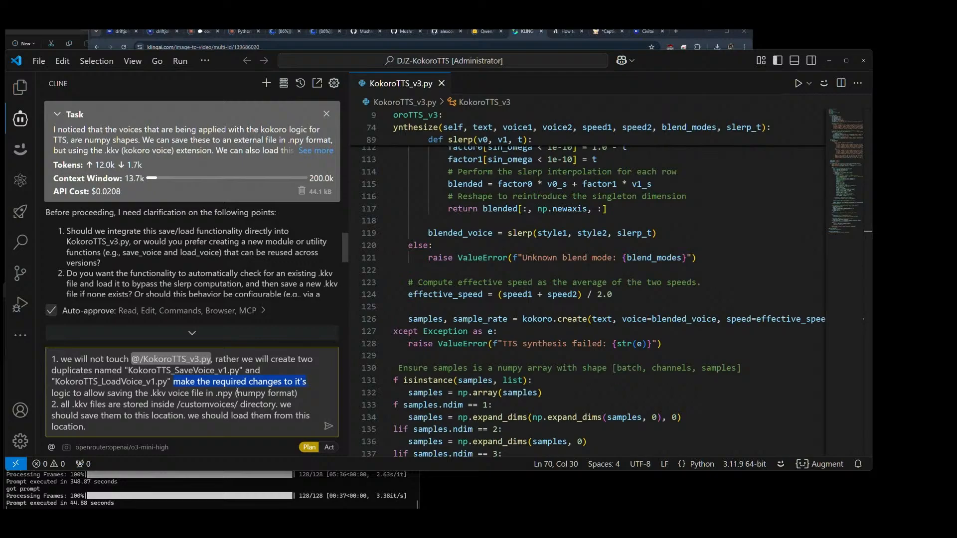
pyautogui.press('Left')
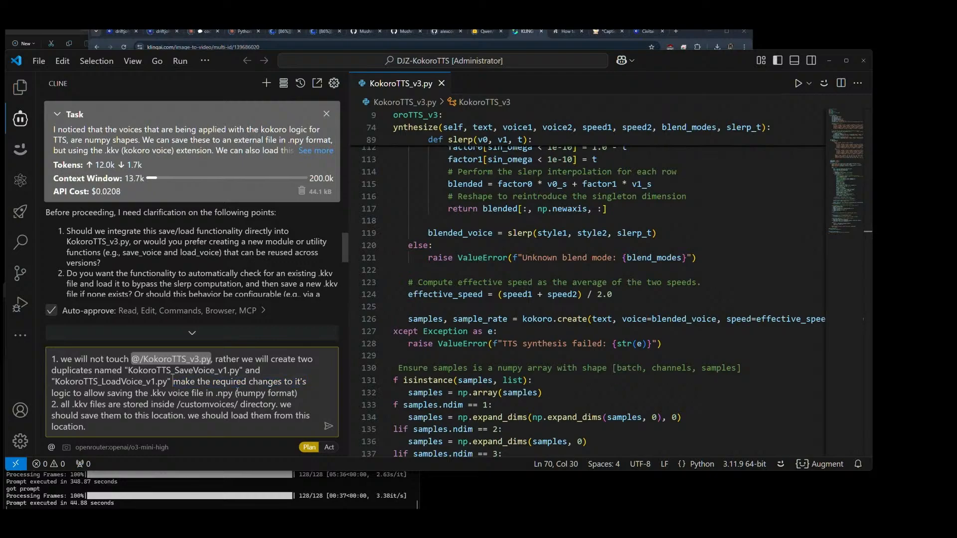
pyautogui.press('BackSpace')
pyautogui.write('.')
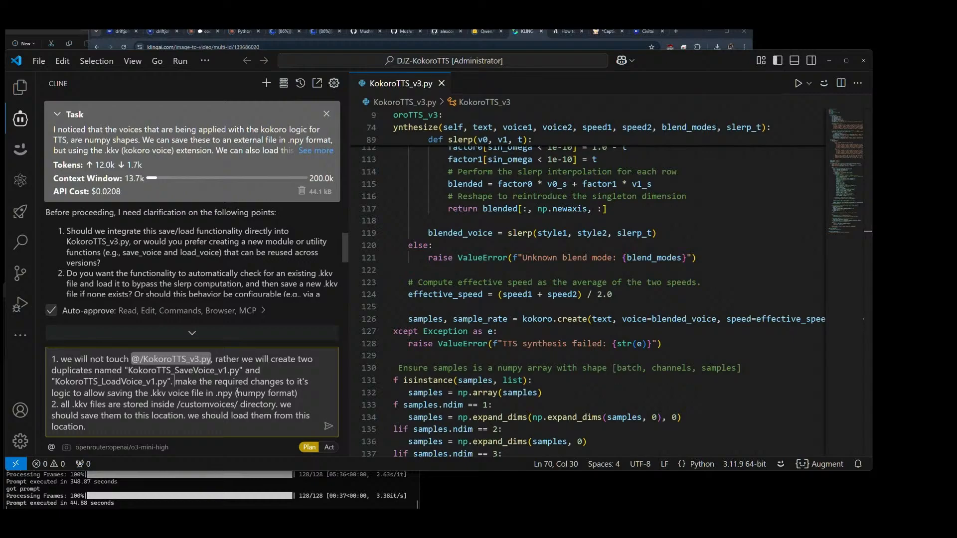
pyautogui.press('Delete')
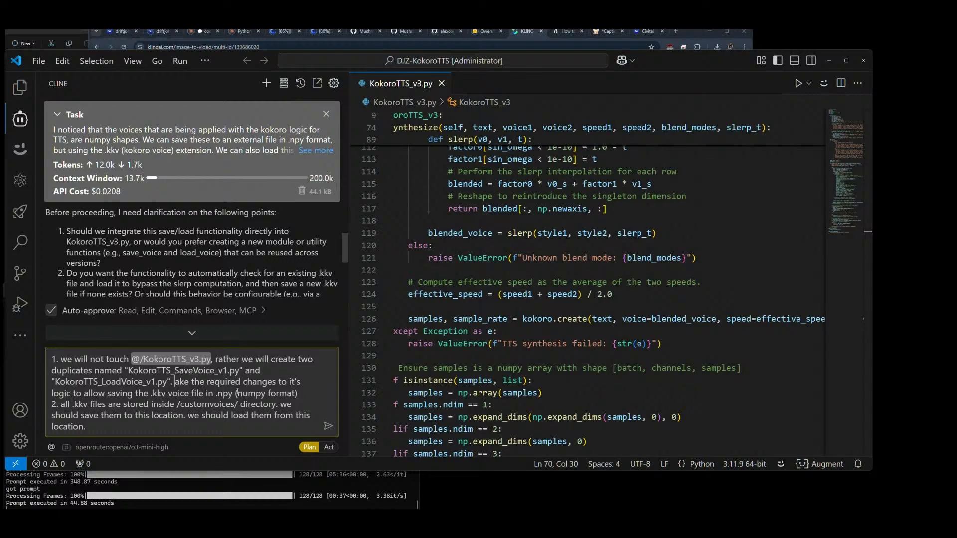
pyautogui.write('We ')
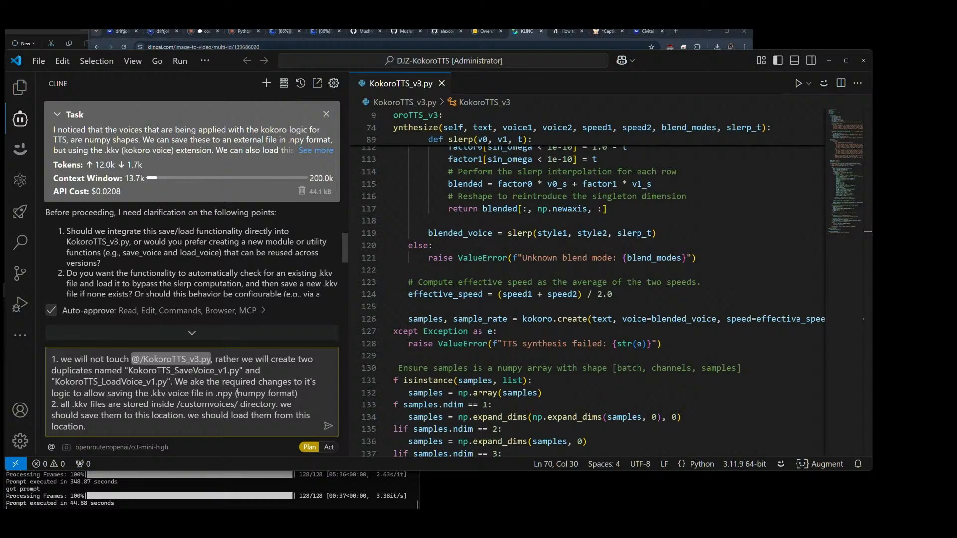
pyautogui.write('will m')
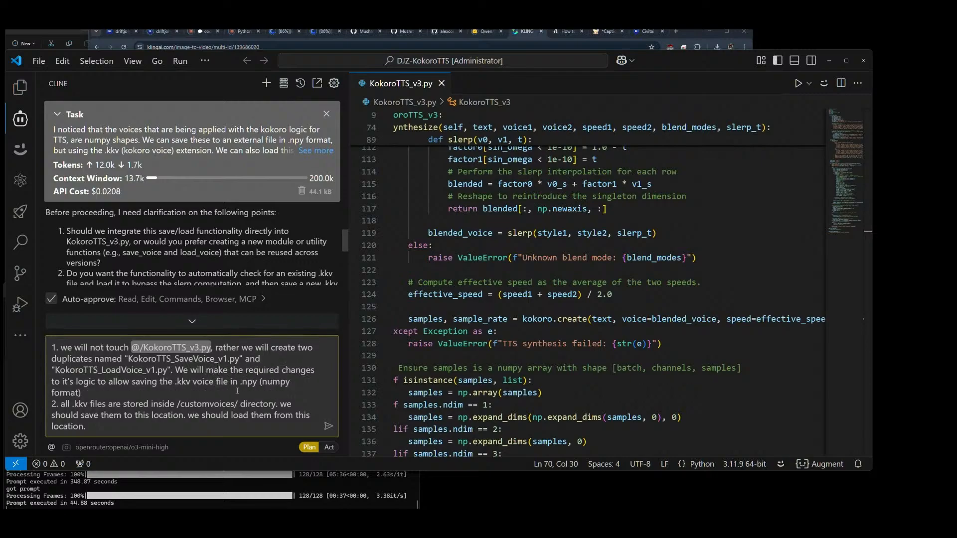
# Step: Remove "it's" before "logic" in answer 1
pyautogui.press('Right')
pyautogui.press('Right')
pyautogui.press('Right')
pyautogui.press('BackSpace')
pyautogui.press('BackSpace')
pyautogui.press('BackSpace')
pyautogui.press('BackSpace')
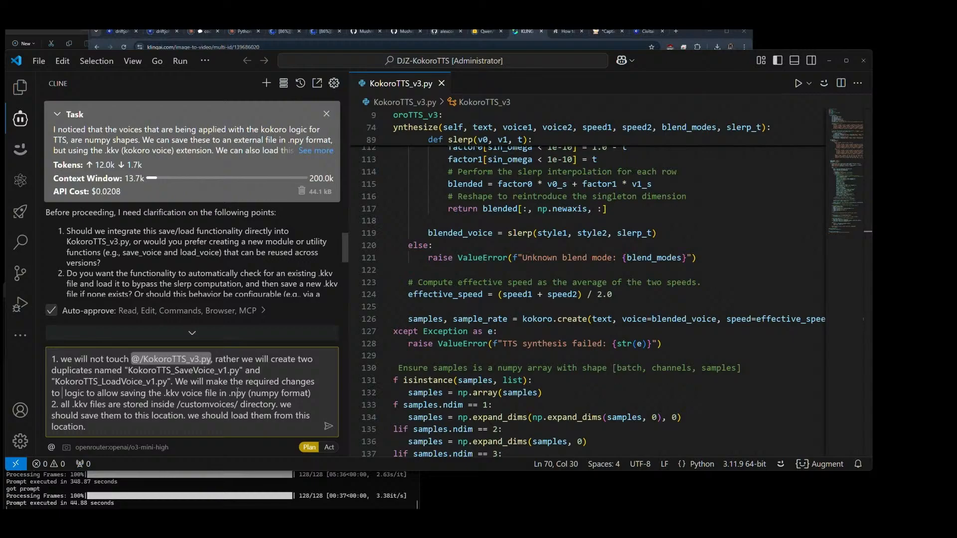
# Step: Copy the file name "KokoroTTS_SaveVoice_v1.py" in front of "logic" in answer 1 and enclose it in quotation marks
pyautogui.moveTo(129, 370); pyautogui.dragTo(241, 371)
pyautogui.hotkey('ctrl', 'c')
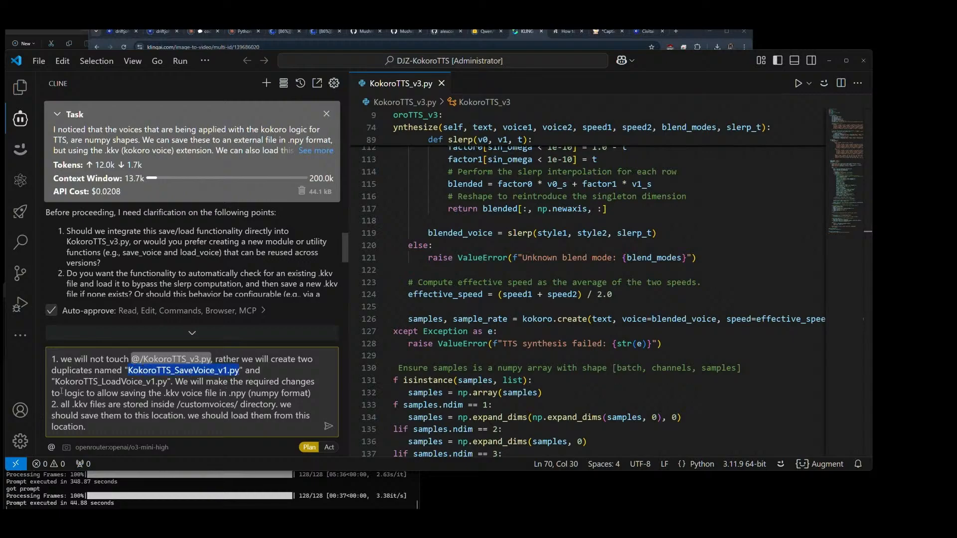
pyautogui.click(62, 393)
pyautogui.hotkey('ctrl', 'v')
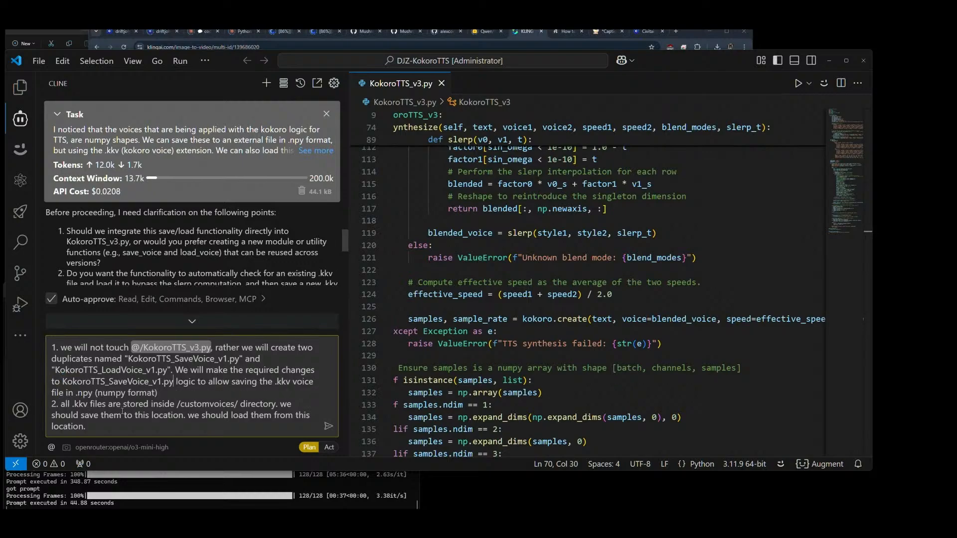
pyautogui.write('"KokoroTTS_LoadVoice_v1.py')
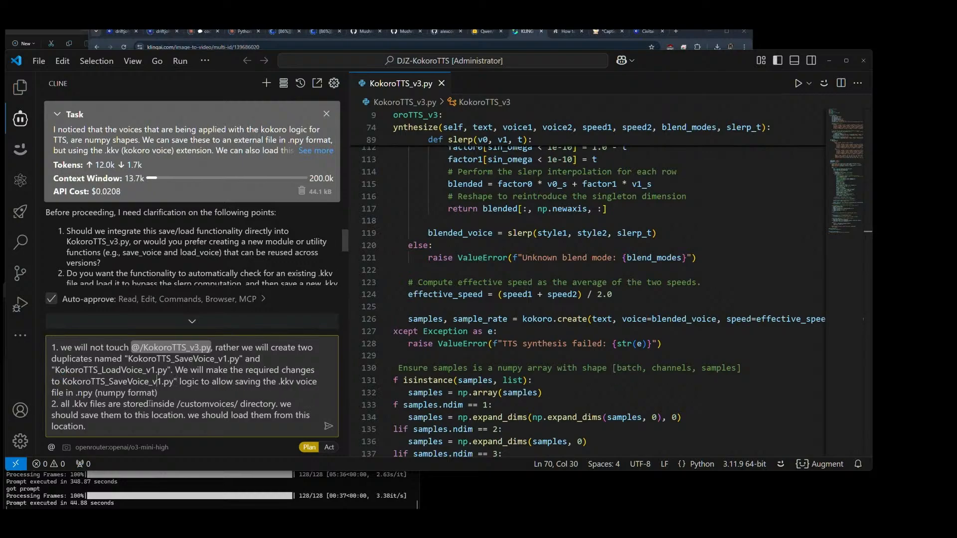
pyautogui.write('"')
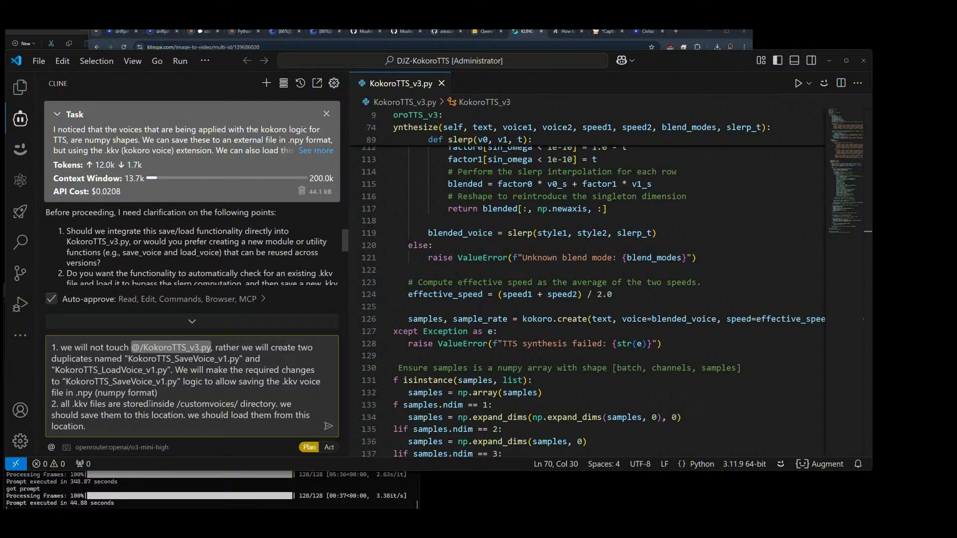
pyautogui.write('. We will make the required changes ')
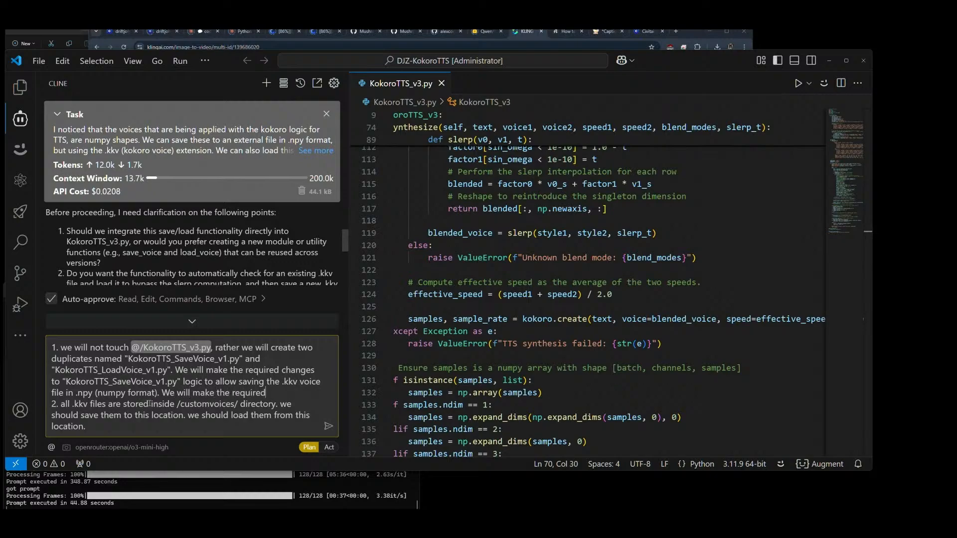
pyautogui.write('to')
# Step: Extend answer 1 after "(numpy format)" with the text ". We will make the required changes to "KokoroTTS_LoadVoice_v1.py" logic"
pyautogui.write('"KokoroTTS_SaveVoice_v1.py"')
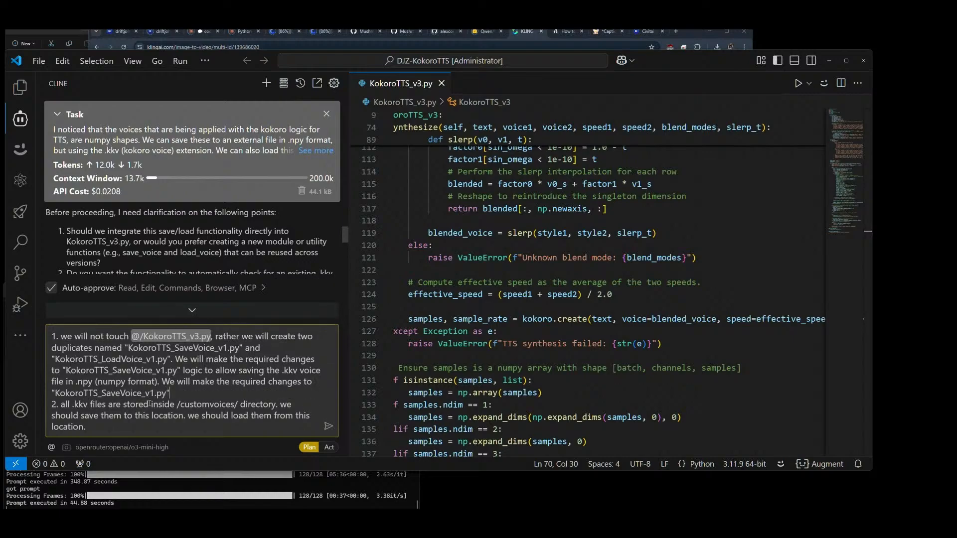
pyautogui.press('BackSpace')
pyautogui.press('BackSpace')
pyautogui.press('BackSpace')
pyautogui.press('BackSpace')
pyautogui.write('LoadVoice_v1.py" logic to allow the')
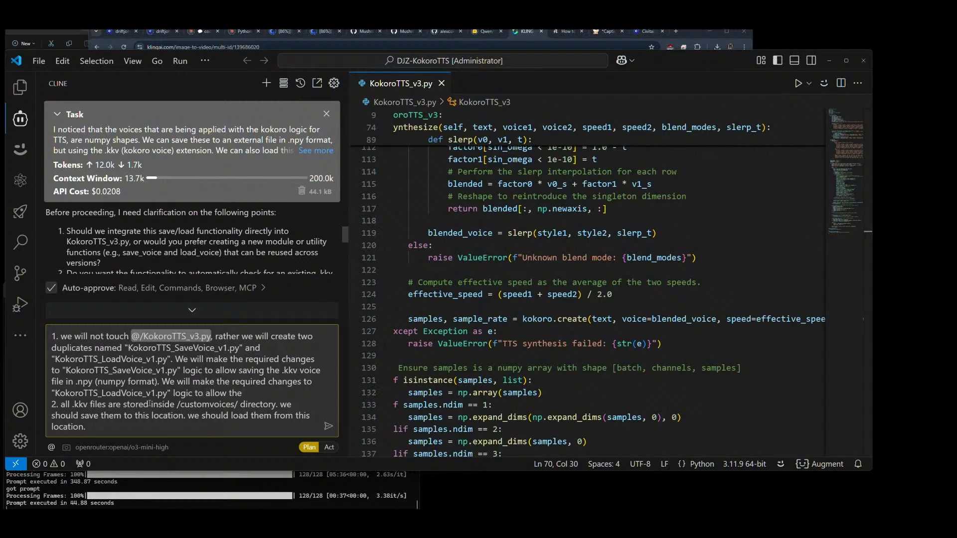
# Step: Continue the LoadVoice sentence in answer 1 with "to allow selection of voices from a dropdown"
pyautogui.press('BackSpace')
pyautogui.press('BackSpace')
pyautogui.press('BackSpace')
pyautogui.press('BackSpace')
pyautogui.press('BackSpace')
pyautogui.press('BackSpace')
pyautogui.press('BackSpace')
pyautogui.press('BackSpace')
pyautogui.press('BackSpace')
pyautogui.press('BackSpace')
pyautogui.press('BackSpace')
pyautogui.press('BackSpace')
pyautogui.press('BackSpace')
pyautogui.write('to allow selection of voices from a d')
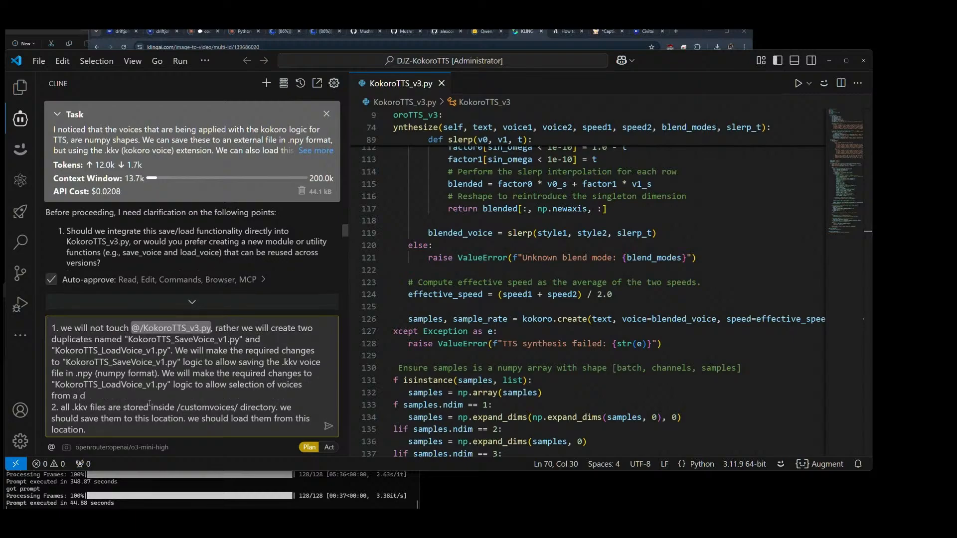
pyautogui.write('ropdown menu which is li')
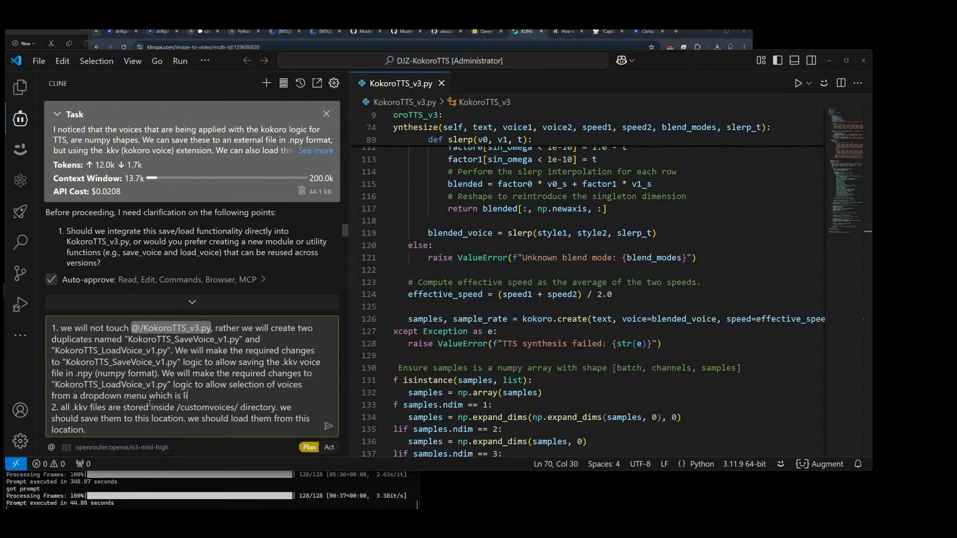
pyautogui.write('sting the .kkv files insie th')
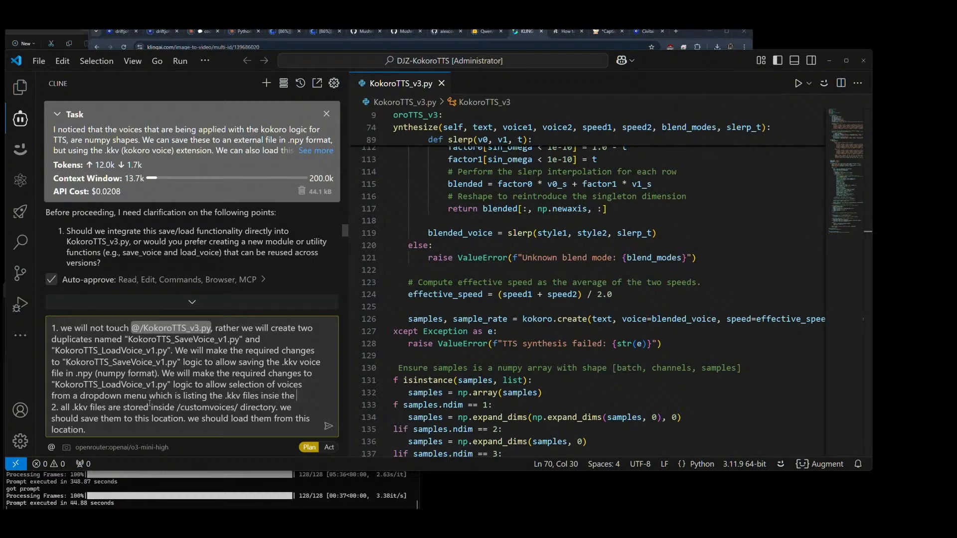
# Step: Complete the dropdown phrase in answer 1 with "menu which is listing the .kkv files inside the /customvoice/ folder"
pyautogui.press('BackSpace')
pyautogui.write('de the /custom-')
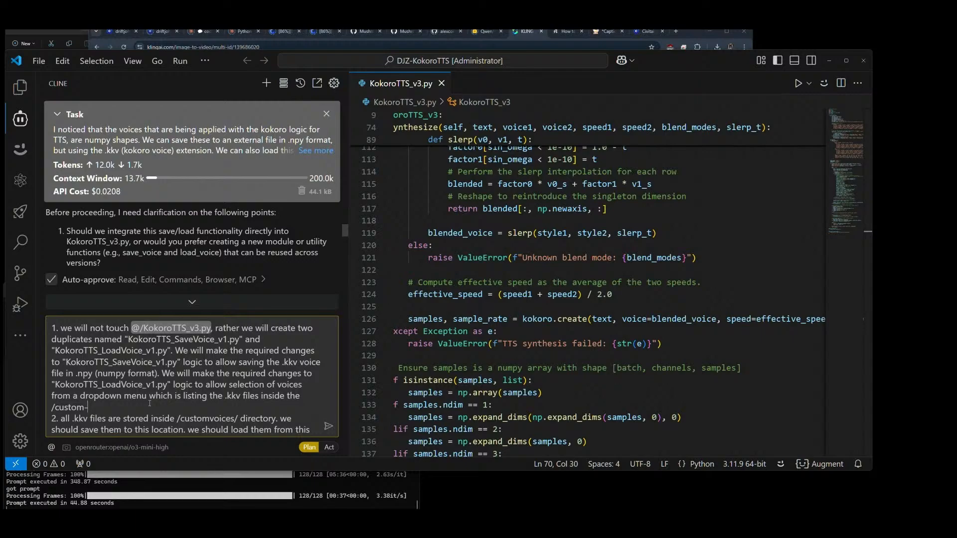
pyautogui.write('node/ folder')
pyautogui.press('BackSpace')
pyautogui.press('BackSpace')
pyautogui.press('BackSpace')
pyautogui.press('BackSpace')
pyautogui.press('BackSpace')
pyautogui.write('voice')
pyautogui.write('location.')
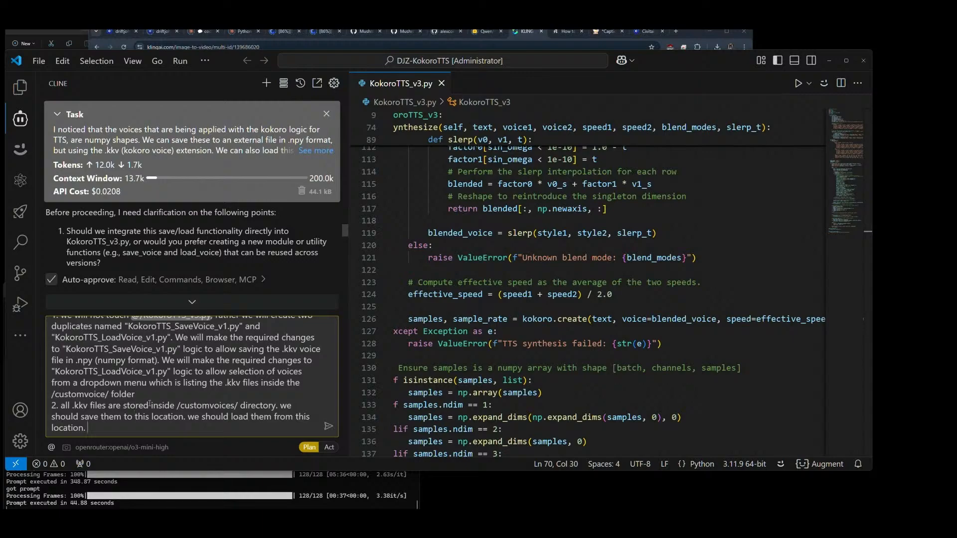
pyautogui.write('If the ')
pyautogui.write('re is a fil')
pyautogui.write('e conflict')
pyautogui.write(',')
pyautogui.write('when')
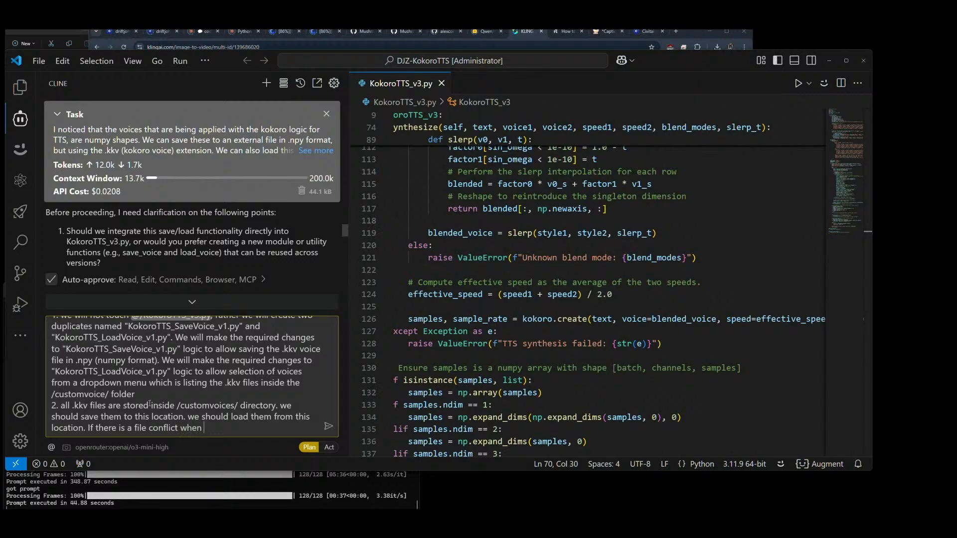
pyautogui.press('BackSpace')
pyautogui.press('BackSpace')
pyautogui.press('BackSpace')
pyautogui.press('BackSpace')
pyautogui.press('BackSpace')
pyautogui.press('BackSpace')
pyautogui.press('BackSpace')
pyautogui.press('BackSpace')
pyautogui.press('BackSpace')
pyautogui.press('BackSpace')
pyautogui.press('BackSpace')
pyautogui.press('BackSpace')
pyautogui.press('BackSpace')
pyautogui.press('BackSpace')
pyautogui.press('BackSpace')
pyautogui.press('BackSpace')
pyautogui.press('BackSpace')
pyautogui.press('BackSpace')
pyautogui.press('BackSpace')
pyautogui.press('BackSpace')
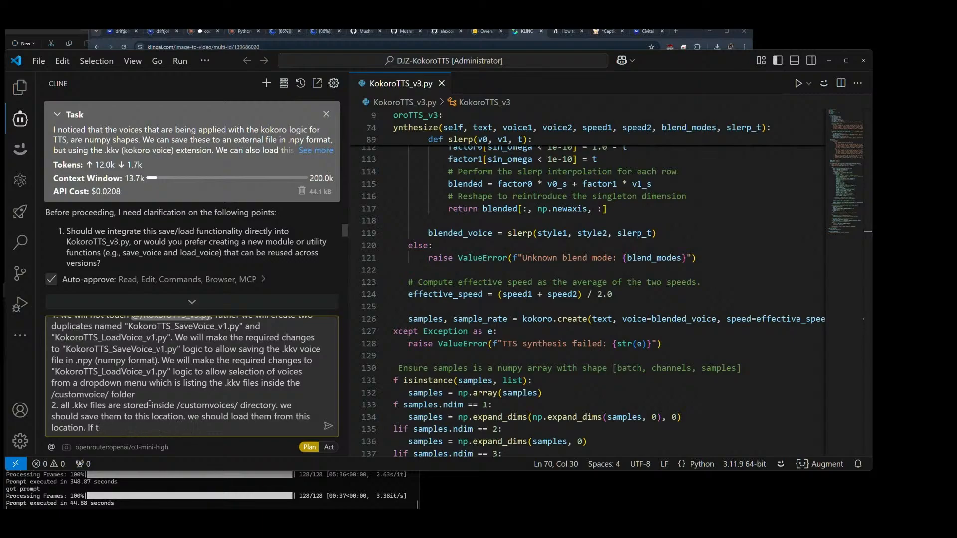
pyautogui.write('a .kkv')
pyautogui.write(' file exists')
pyautogui.write(' when www')
pyautogui.press('BackSpace')
pyautogui.press('BackSpace')
pyautogui.press('BackSpace')
pyautogui.press('BackSpace')
pyautogui.press('BackSpace')
pyautogui.press('BackSpace')
pyautogui.press('BackSpace')
pyautogui.press('BackSpace')
pyautogui.press('BackSpace')
pyautogui.press('BackSpace')
pyautogui.press('BackSpace')
pyautogui.press('BackSpace')
pyautogui.press('BackSpace')
pyautogui.press('BackSpace')
pyautogui.press('BackSpace')
pyautogui.press('BackSpace')
pyautogui.press('BackSpace')
pyautogui.press('BackSpace')
pyautogui.press('BackSpace')
pyautogui.press('BackSpace')
pyautogui.press('BackSpace')
pyautogui.press('BackSpace')
# Step: Append to answer 2: "When saving new .kkv, we will append timestamp if there is a conflict with an existing filename."
pyautogui.write('When saving new .kkv, we will')
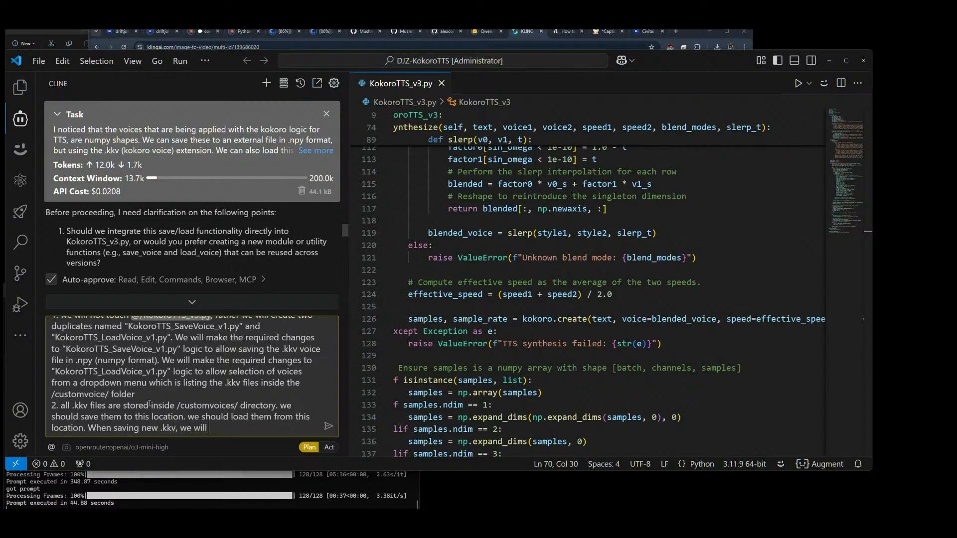
pyautogui.write(' append timestamp if there is a c')
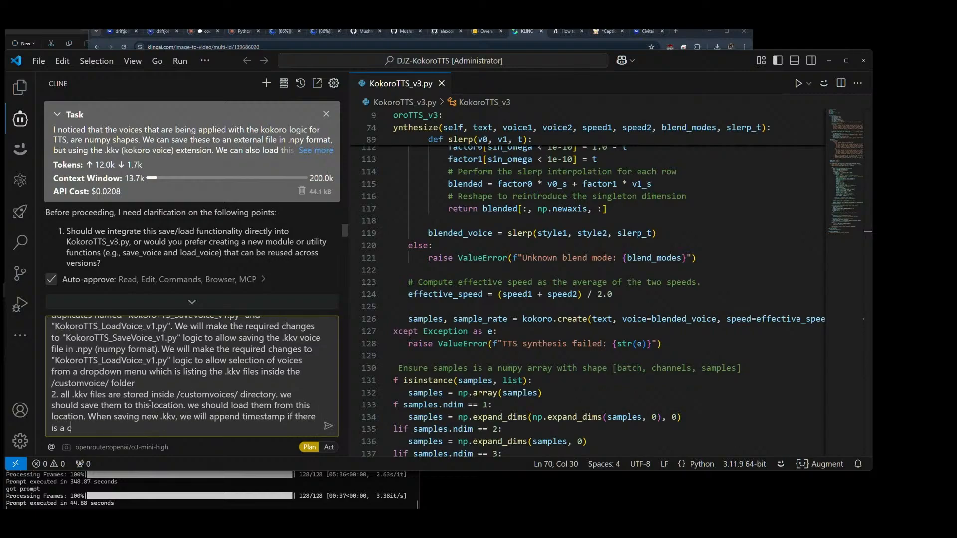
pyautogui.write('onflict with an existing filename.')
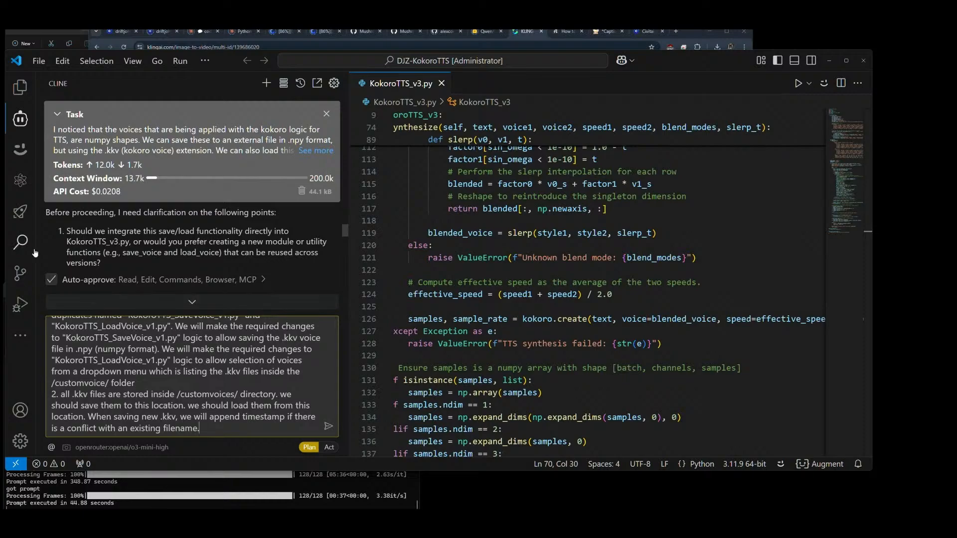
# Step: Add answer 3: "This should be a straight forward numpy save, so that it is easy to load when needed."
pyautogui.scroll(-2, 168, 231)
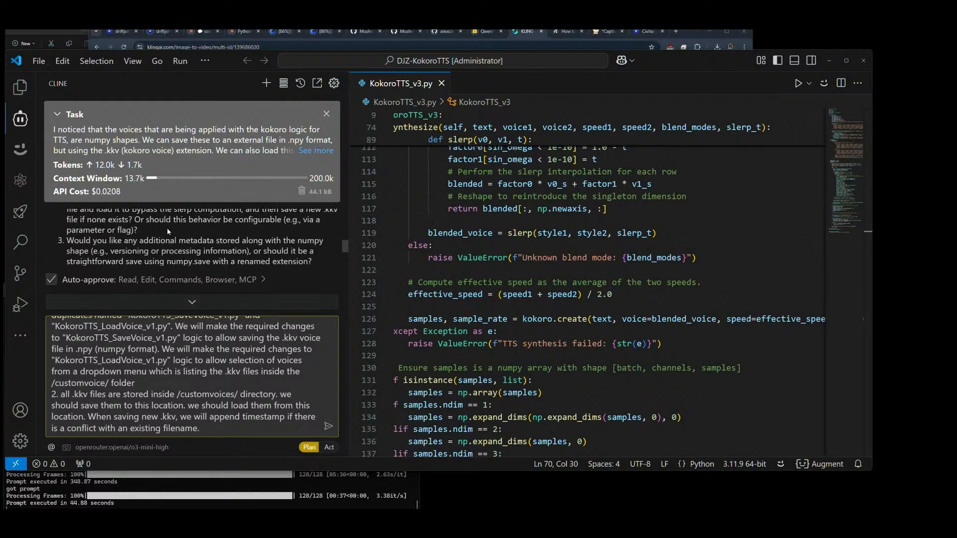
pyautogui.scroll(-2, 170, 234)
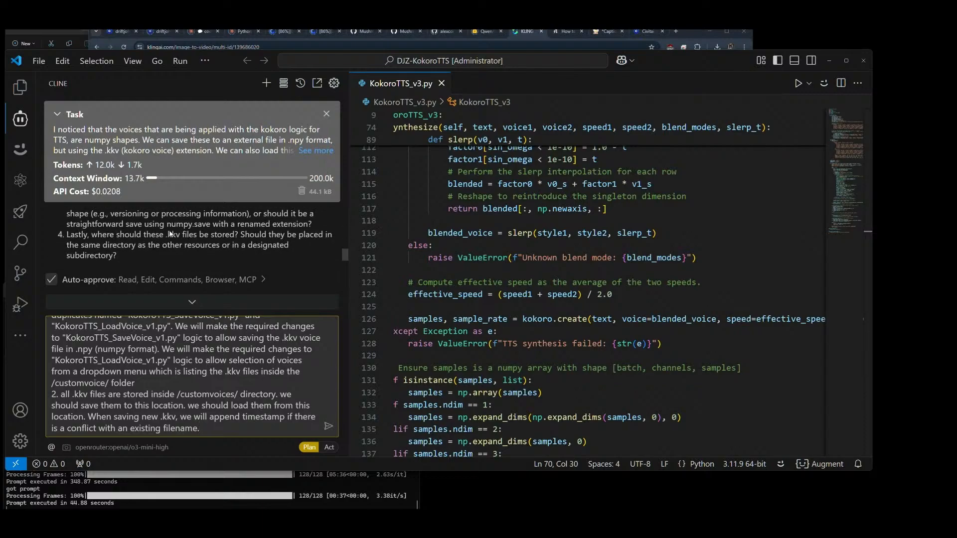
pyautogui.scroll(2, 150, 242)
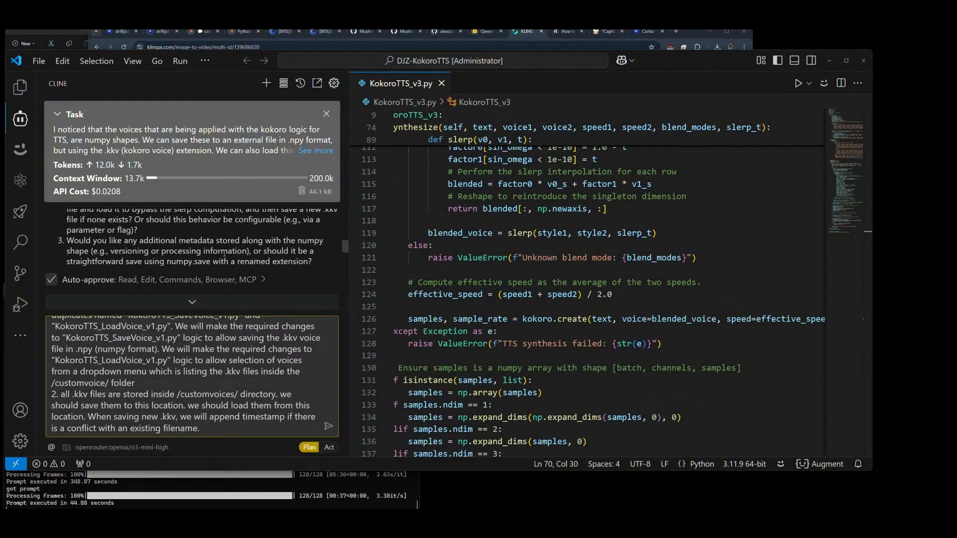
pyautogui.scroll(-2, 224, 260)
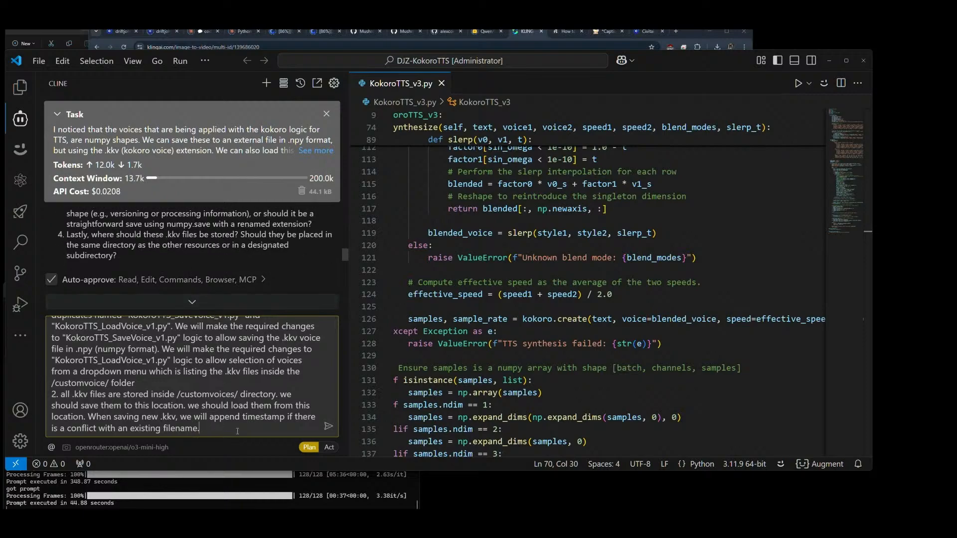
pyautogui.hotkey('shift', 'Return')
pyautogui.write('3.')
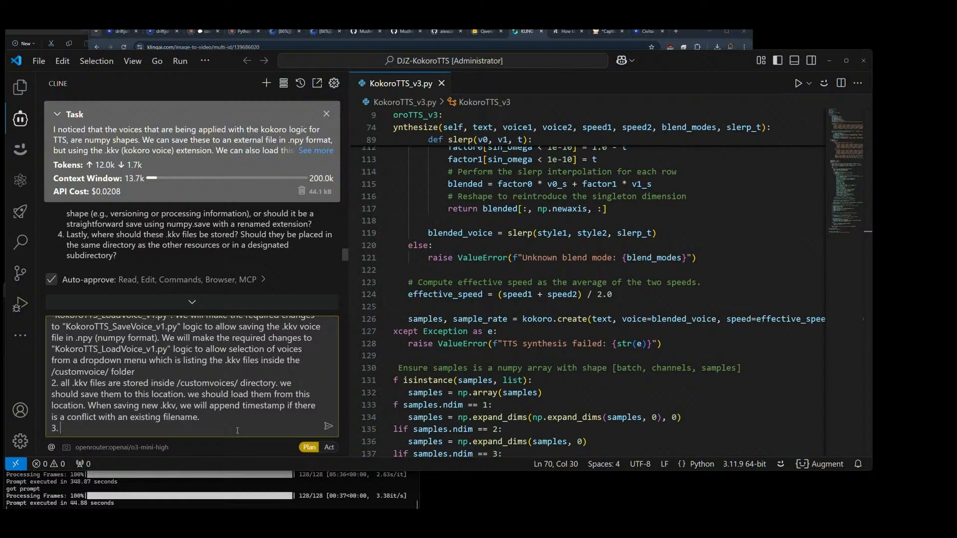
pyautogui.write(' Thiss')
pyautogui.press('BackSpace')
pyautogui.write('should be a straight forwa')
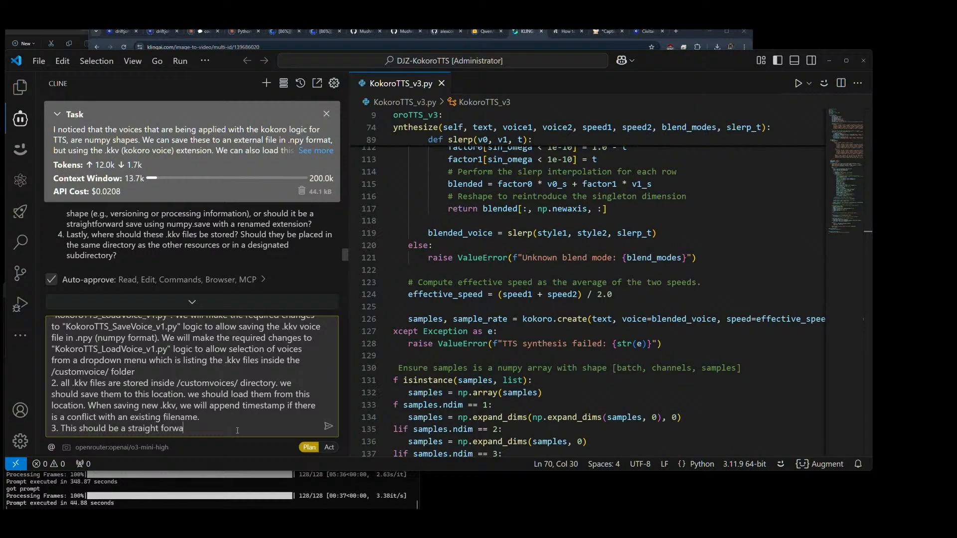
pyautogui.write('rd numpy save, so that it is easy to load ')
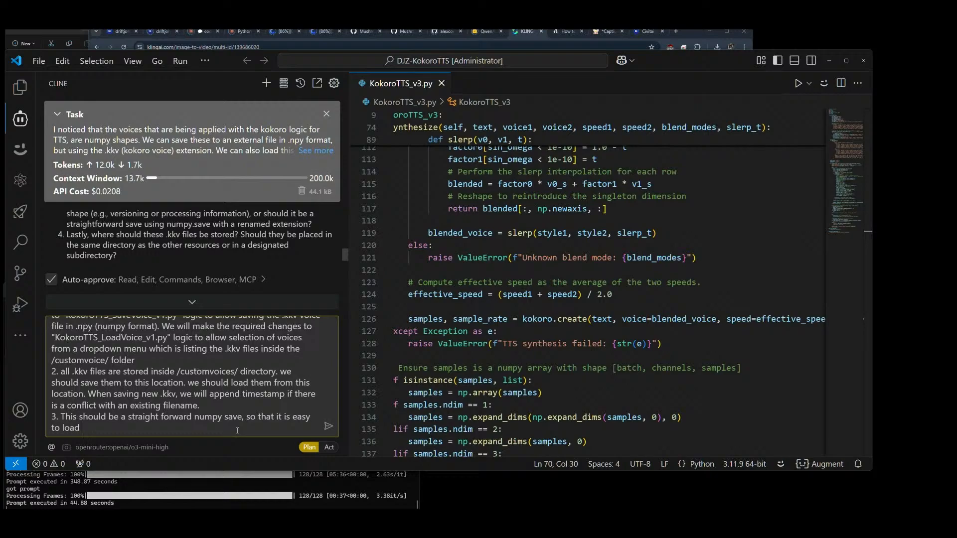
pyautogui.write('when needed.')
# Step: Add an answer 4 and move the sentences about storing and loading .kkv files in /customvoices/ from answer 2 into it
pyautogui.hotkey('shift', 'Return')
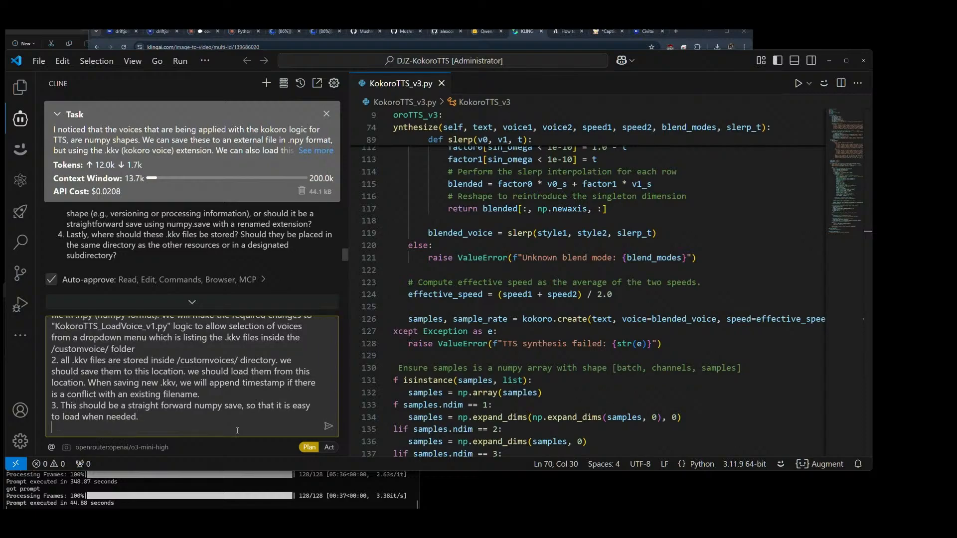
pyautogui.write('4.')
pyautogui.moveTo(87, 383); pyautogui.dragTo(61, 360)
pyautogui.press('BackSpace')
pyautogui.write('all .kkv files are stored inside /customvoices/ directory. we should save them to this location. we should load them from this location.')
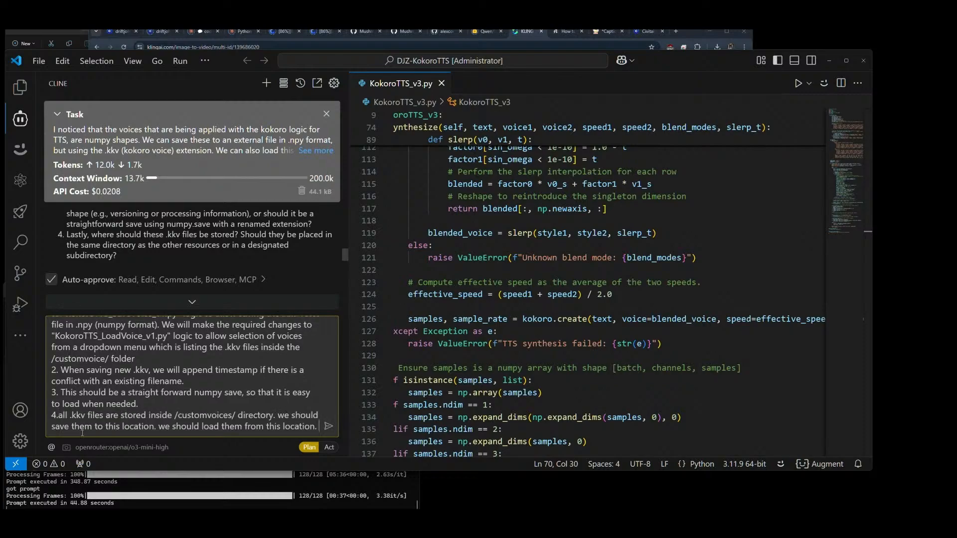
pyautogui.click(60, 415)
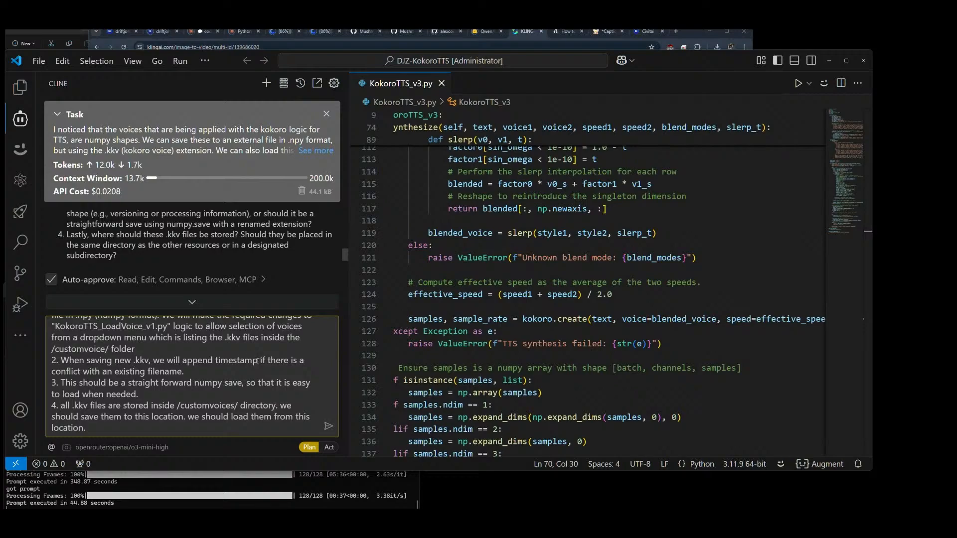
# Step: Move "if there is a conflict with an existing filename." to the beginning of answer 2, before "When saving new"
pyautogui.moveTo(258, 360); pyautogui.dragTo(228, 373)
pyautogui.hotkey('ctrl', 'c')
pyautogui.press('BackSpace')
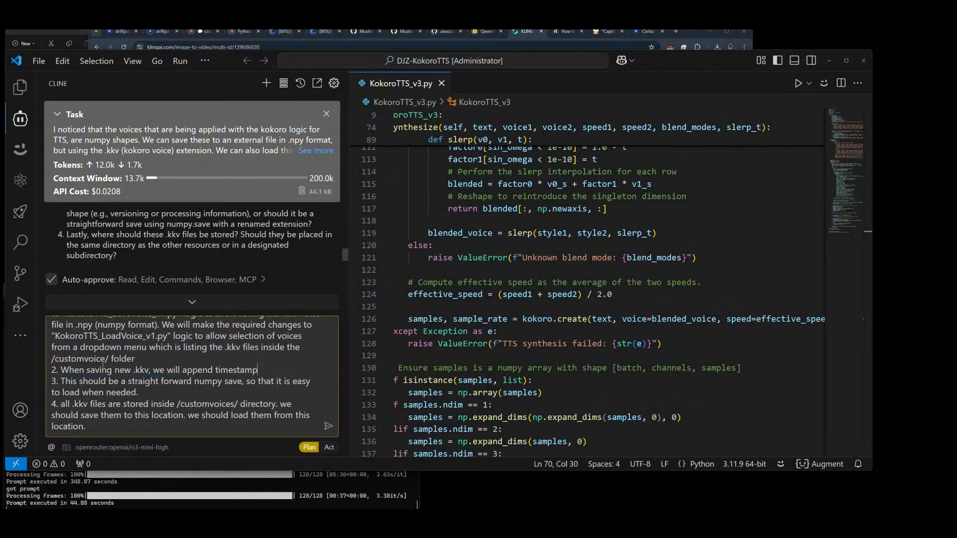
pyautogui.hotkey('ctrl', 'v')
pyautogui.write(',')
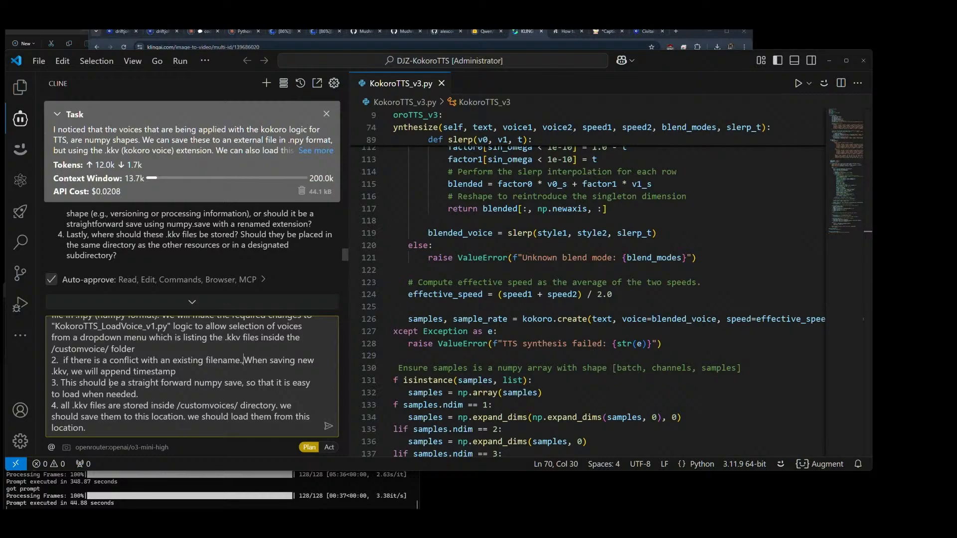
# Step: Reword answer 2 as "if there is a conflict with an existing filename when saving new .kkv, we will append a timestamp." and send the answers
pyautogui.press('BackSpace')
pyautogui.press('BackSpace')
pyautogui.press('BackSpace')
pyautogui.write(',')
pyautogui.press('Delete')
pyautogui.write('w')
pyautogui.press('BackSpace')
pyautogui.press('BackSpace')
pyautogui.write('all ')
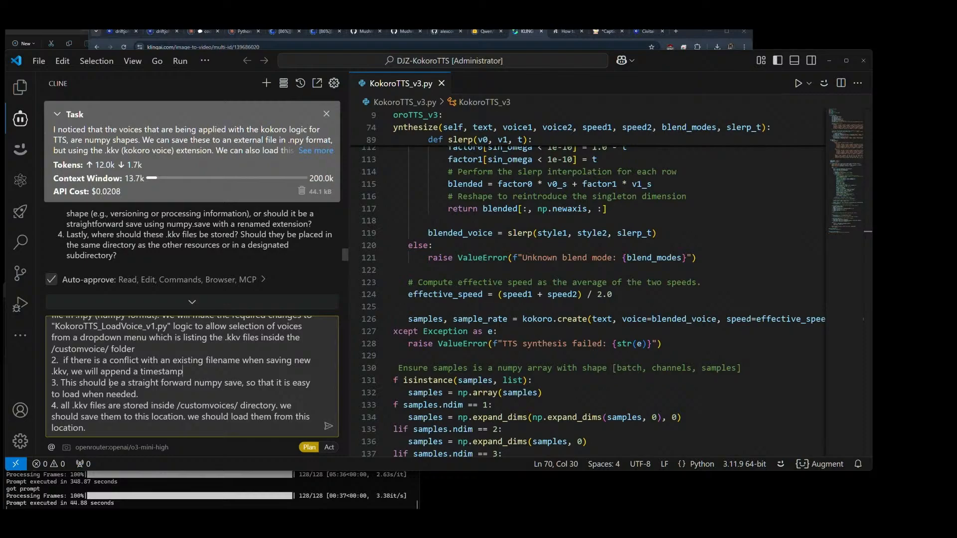
pyautogui.write('.')
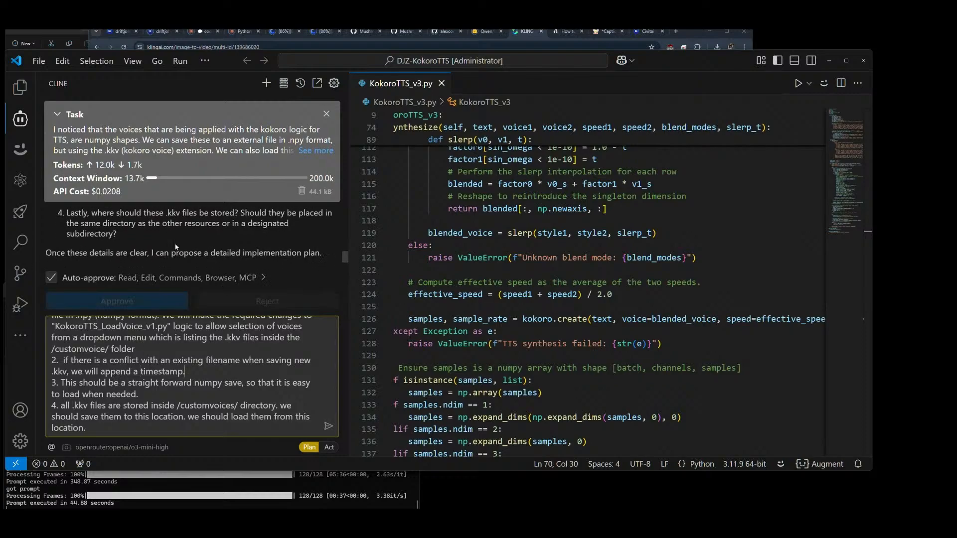
pyautogui.click(328, 426)
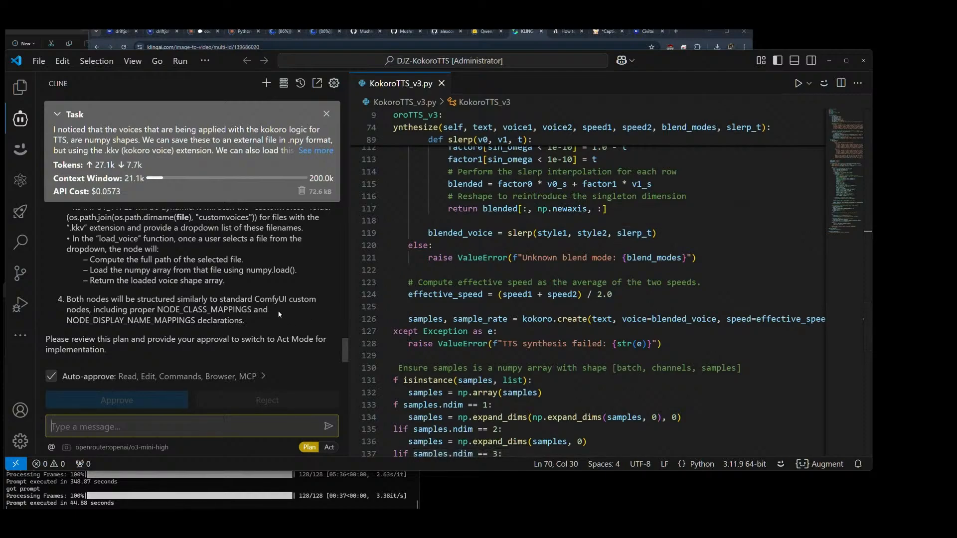
# Step: Review the proposed plan for the KokoroTTS SaveVoice and LoadVoice nodes and switch Cline to Act mode to implement it
pyautogui.scroll(3, 279, 314)
pyautogui.scroll(1, 267, 299)
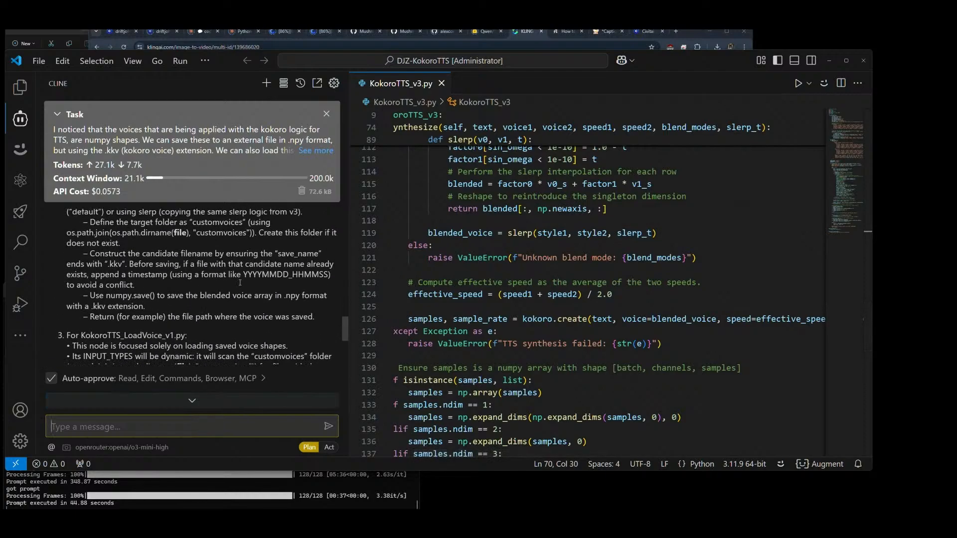
pyautogui.scroll(5, 240, 282)
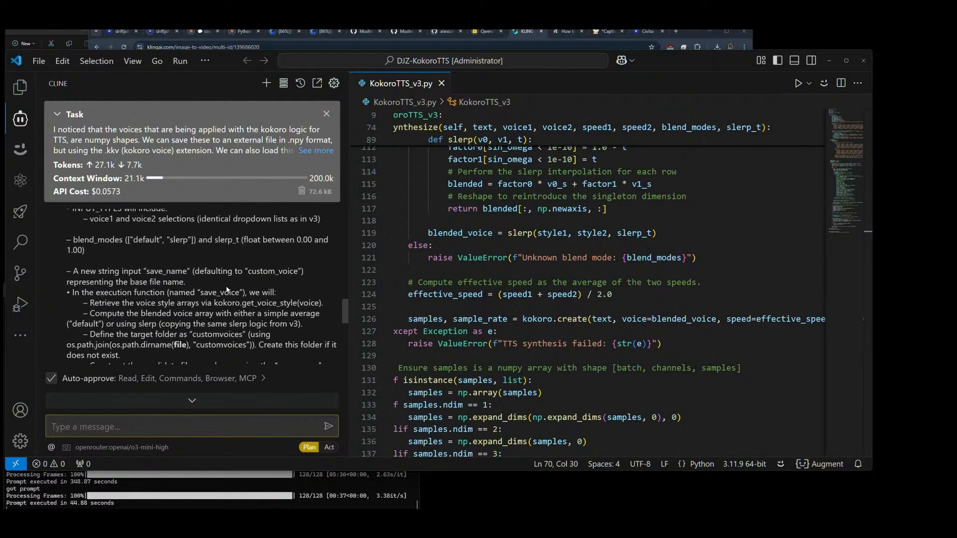
pyautogui.scroll(1, 226, 288)
pyautogui.scroll(2, 204, 277)
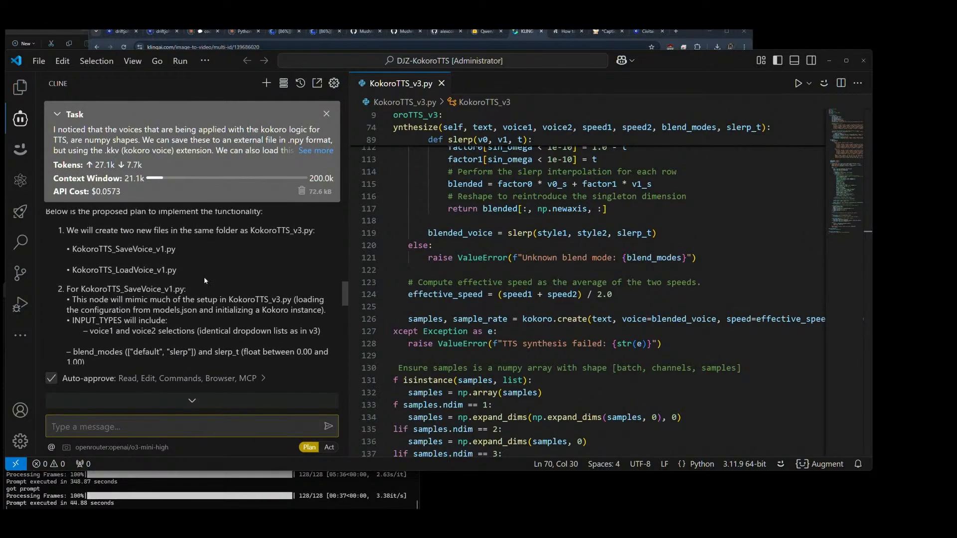
pyautogui.scroll(-1, 203, 279)
pyautogui.scroll(-2, 144, 274)
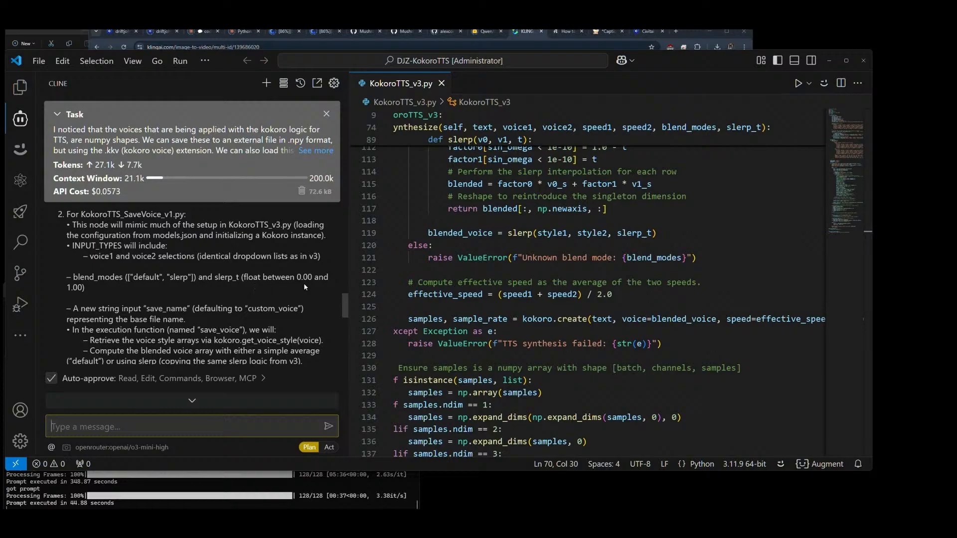
pyautogui.scroll(-1, 83, 303)
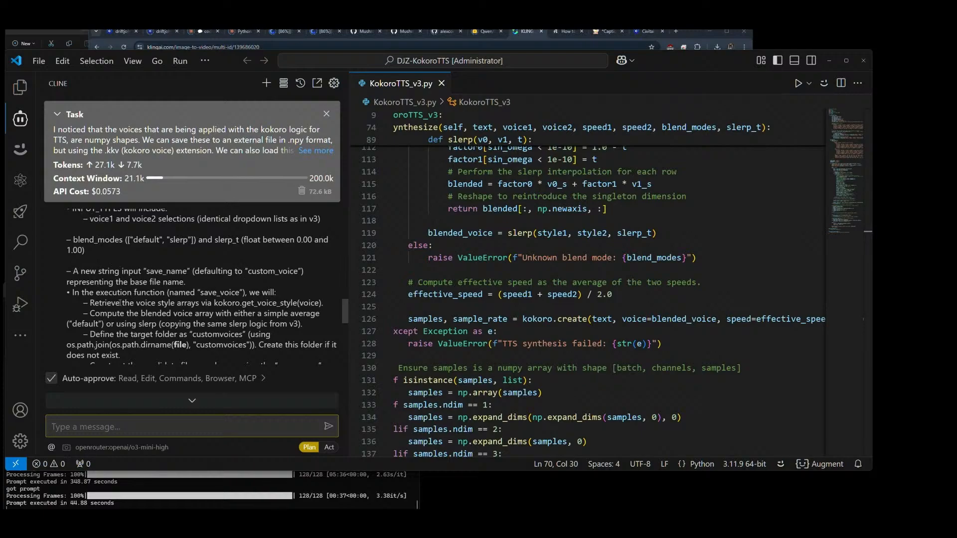
pyautogui.scroll(-1, 216, 301)
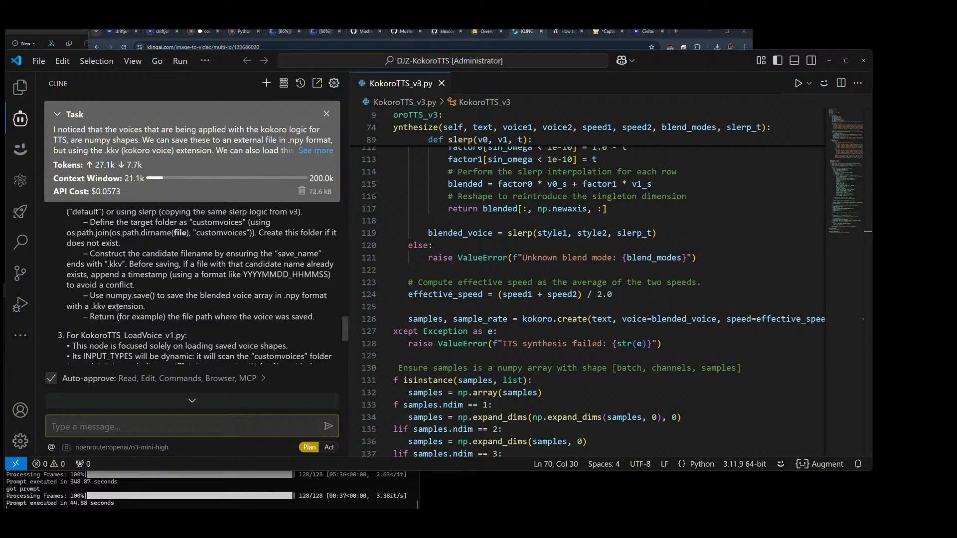
pyautogui.scroll(-1, 192, 313)
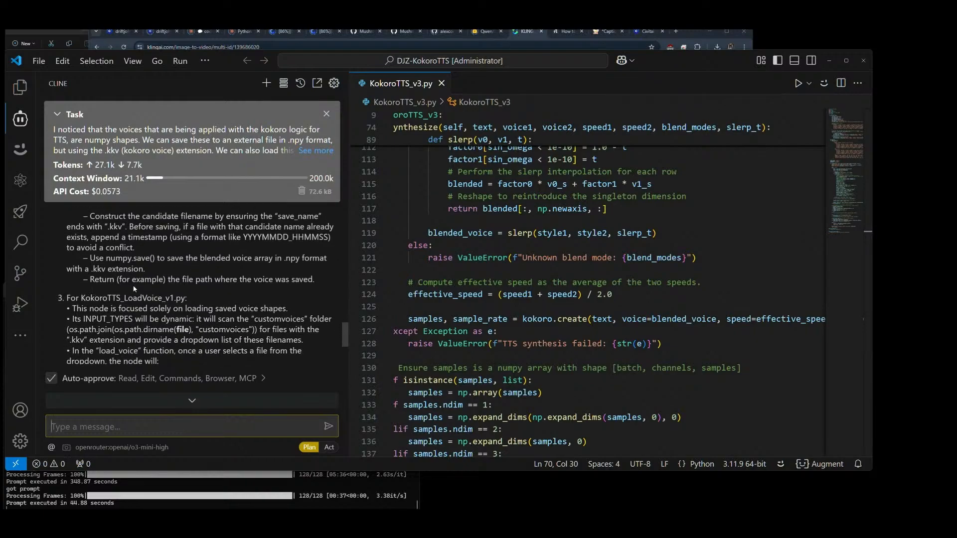
pyautogui.scroll(-1, 265, 288)
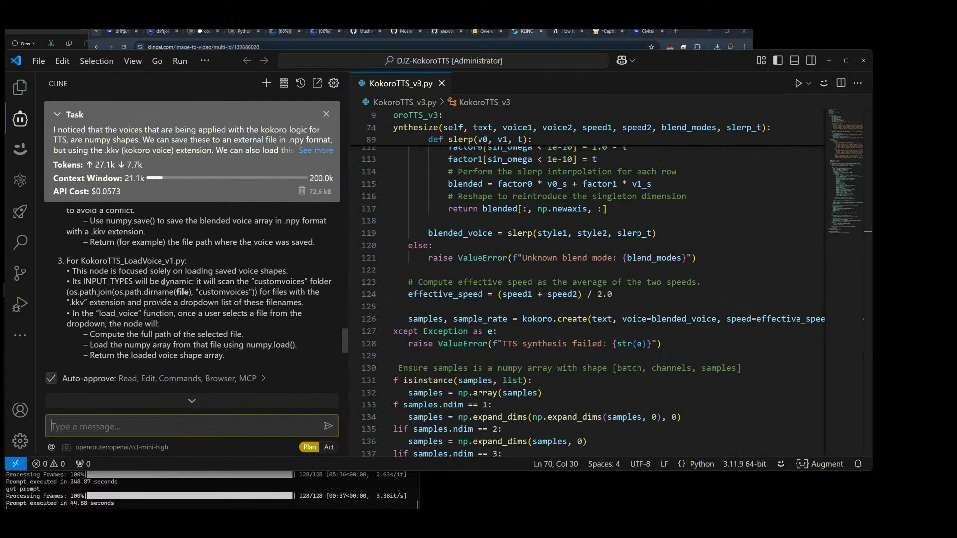
pyautogui.scroll(-1, 126, 272)
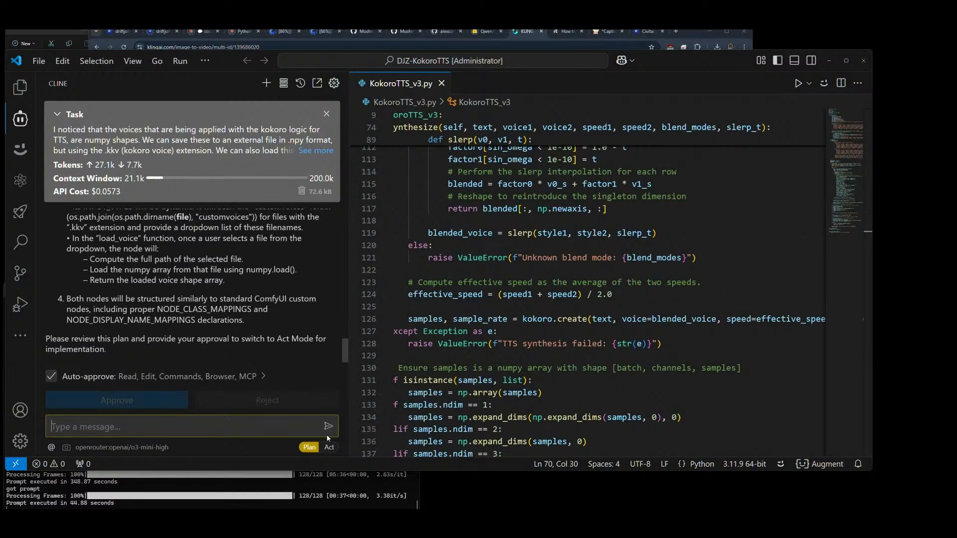
pyautogui.click(329, 447)
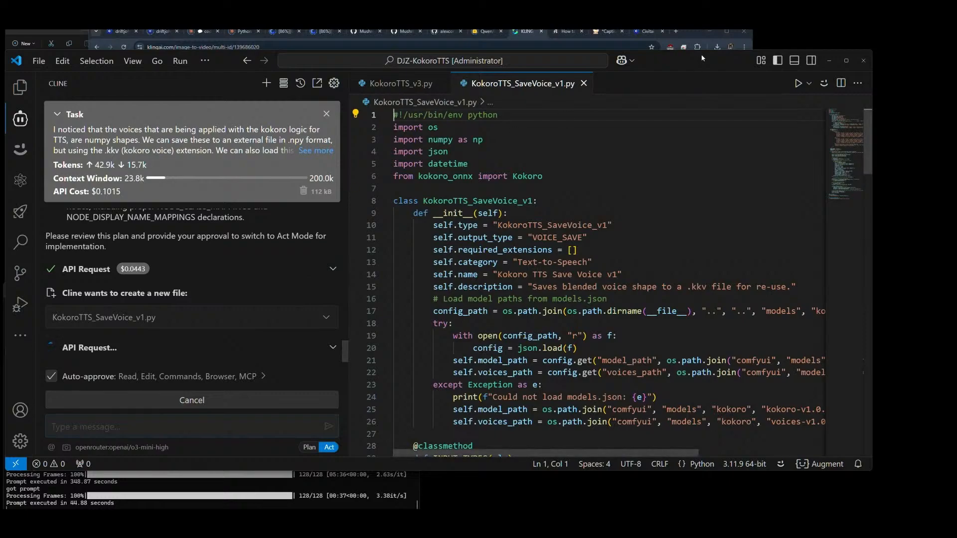
# Step: Switch to ComfyUI in the browser and add a Kokoro TTS v3 node in the empty canvas area below the Note
pyautogui.click(607, 34)
pyautogui.scroll(-9, 223, 181)
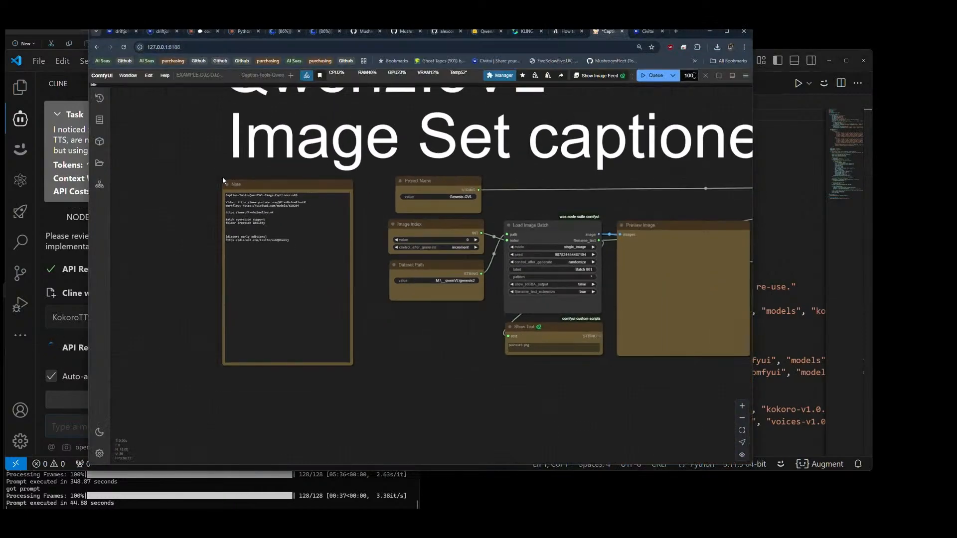
pyautogui.moveTo(339, 444); pyautogui.dragTo(351, 311)
pyautogui.doubleClick(346, 315)
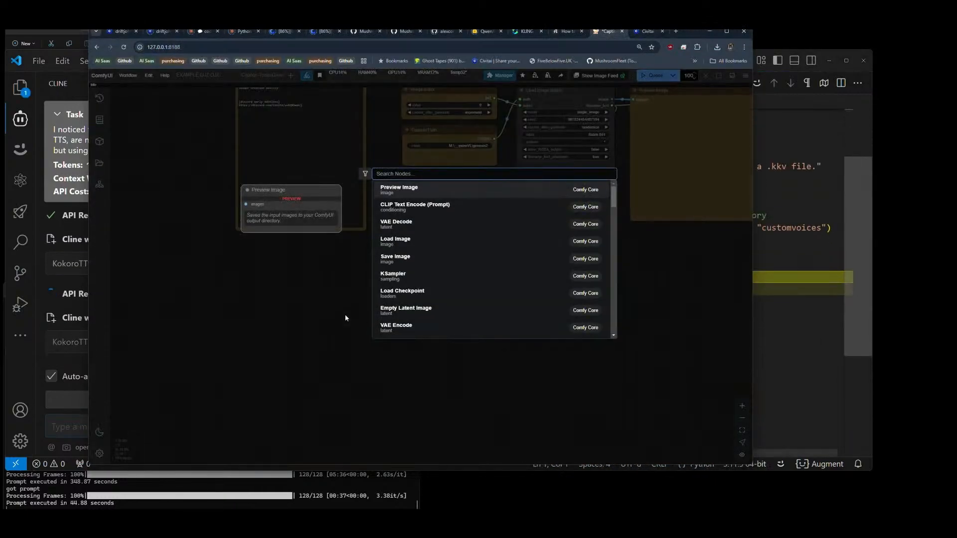
pyautogui.write('kok')
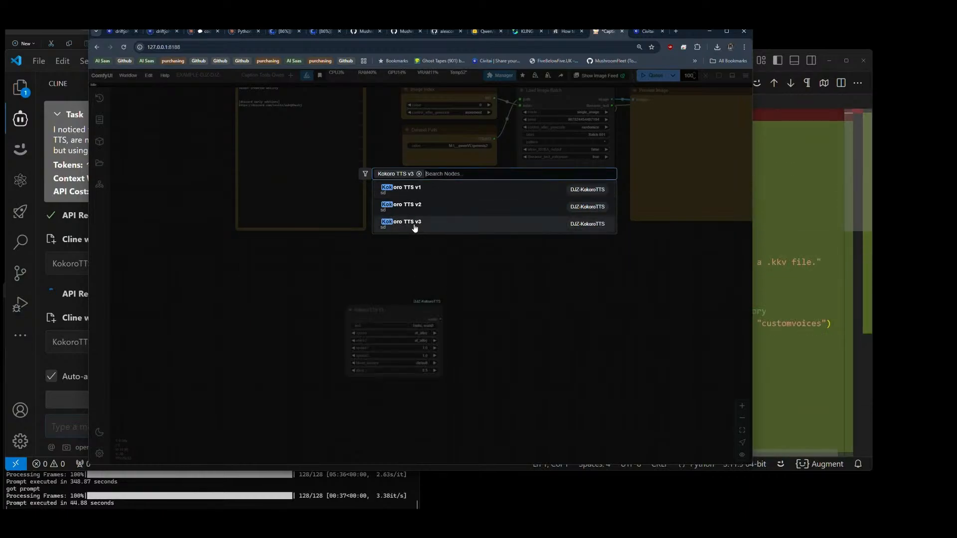
pyautogui.click(414, 223)
# Step: Try to set slerp_t to 0.55 on the Kokoro TTS v3 node
pyautogui.scroll(5, 389, 385)
pyautogui.moveTo(576, 330); pyautogui.dragTo(548, 321)
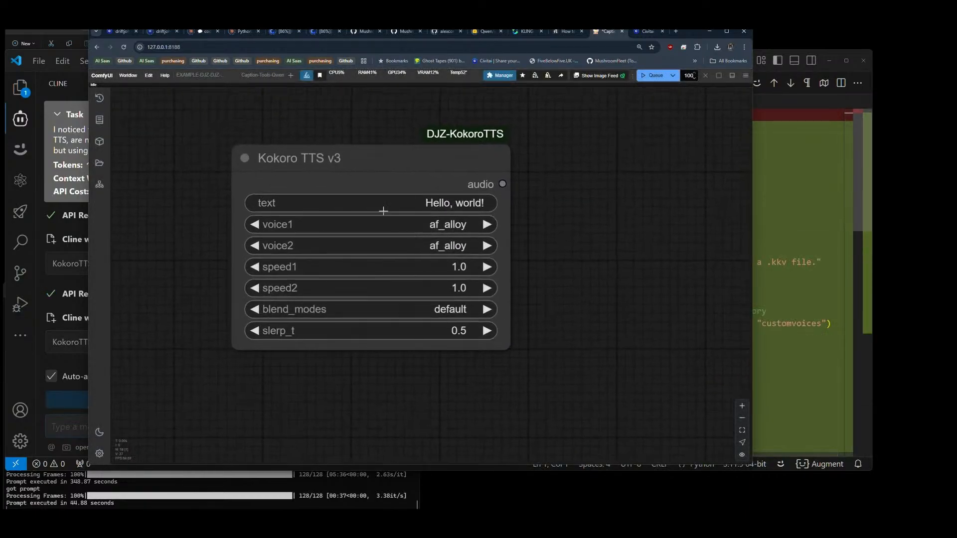
pyautogui.click(458, 331)
pyautogui.click(442, 315)
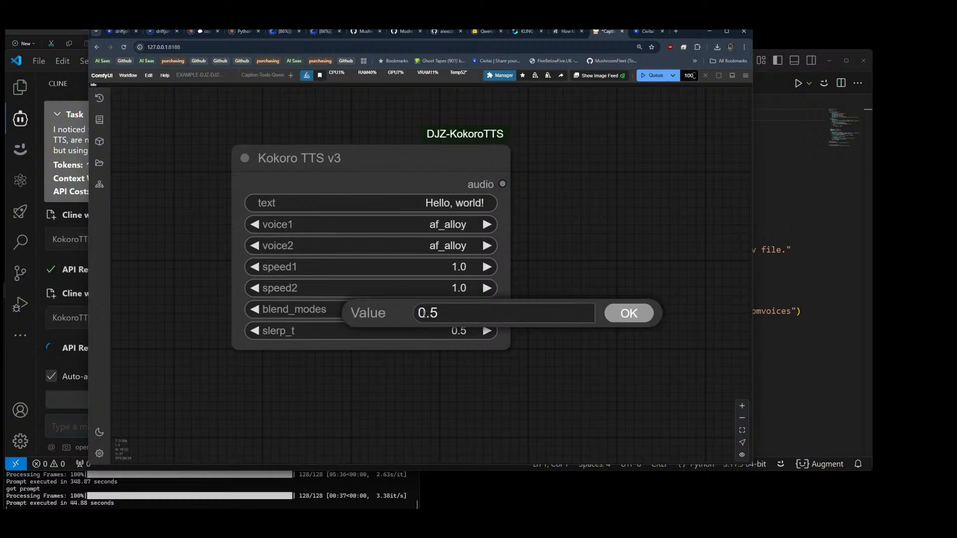
pyautogui.write('5')
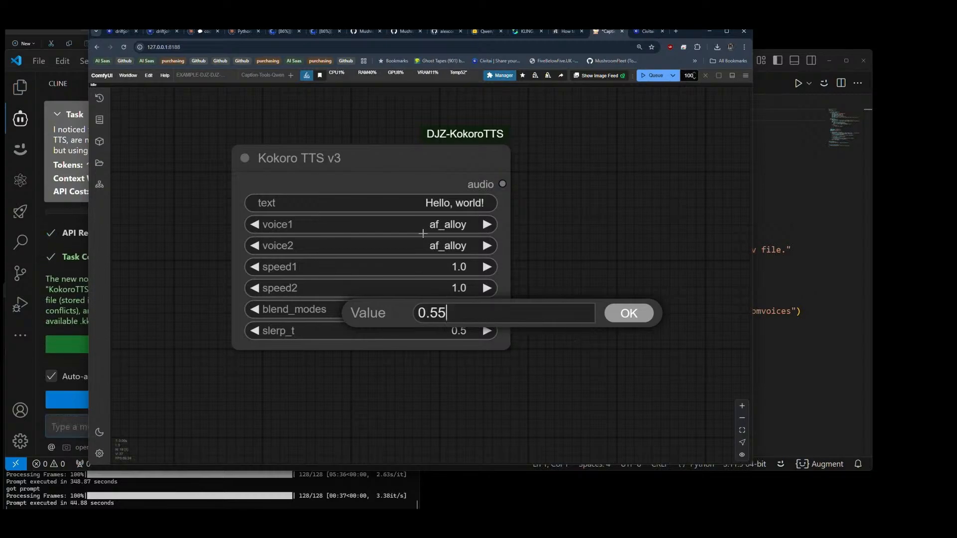
# Step: Set voice2 of the Kokoro TTS v3 node to am_adam
pyautogui.click(437, 244)
pyautogui.click(444, 236)
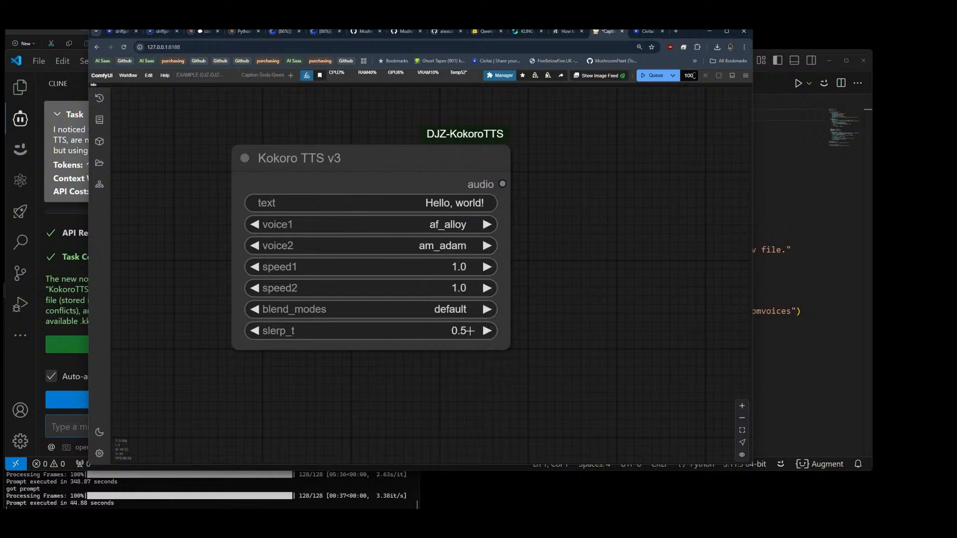
# Step: Try out finer slerp_t values of 0.51, 0.52 and 0.53 on the Kokoro TTS v3 node
pyautogui.click(470, 331)
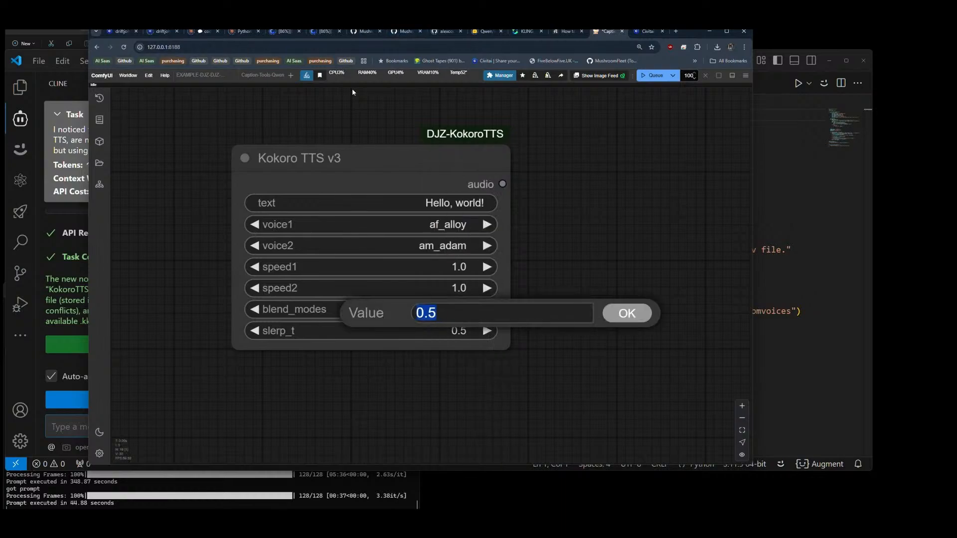
pyautogui.click(611, 315)
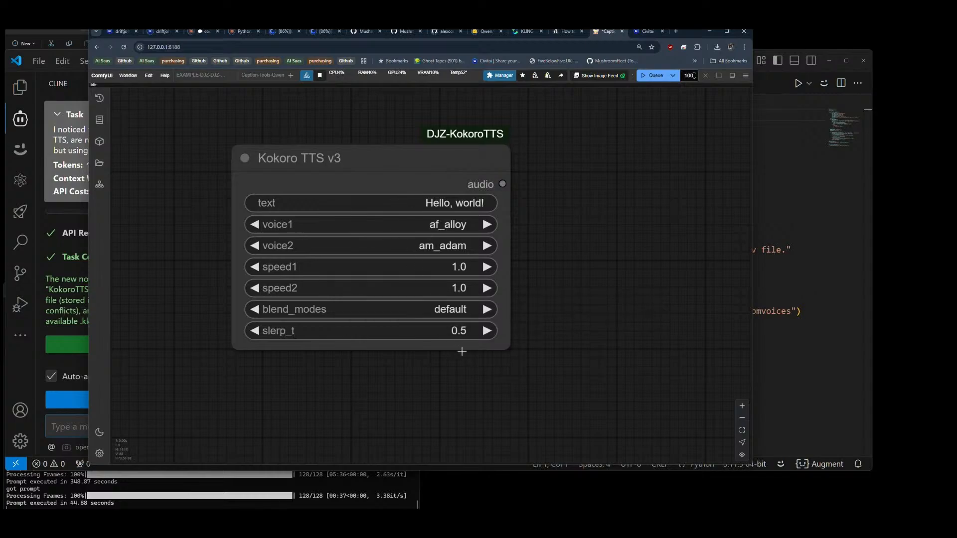
pyautogui.click(459, 331)
pyautogui.click(436, 312)
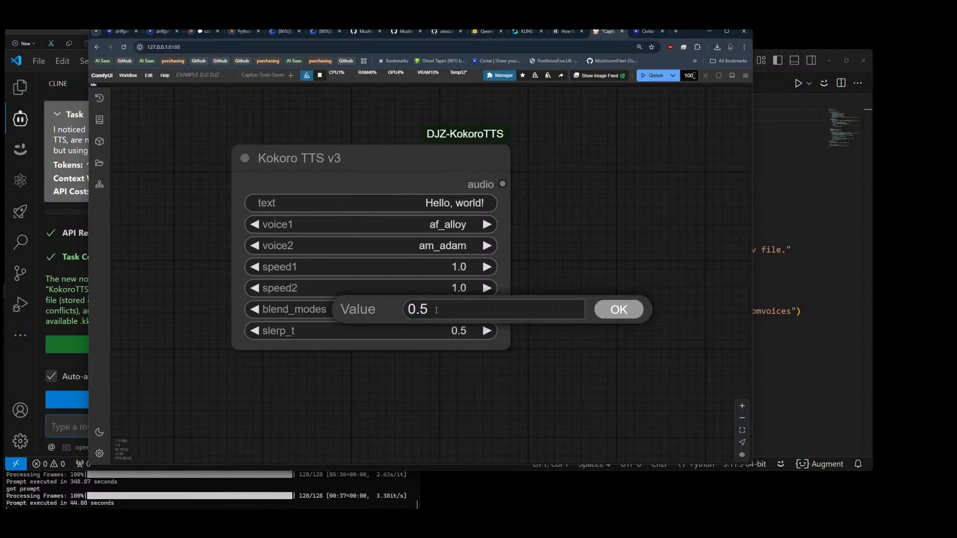
pyautogui.write('1')
pyautogui.press('BackSpace')
pyautogui.write('2')
pyautogui.press('BackSpace')
pyautogui.write('3')
pyautogui.press('BackSpace')
pyautogui.press('BackSpace')
pyautogui.press('BackSpace')
pyautogui.press('BackSpace')
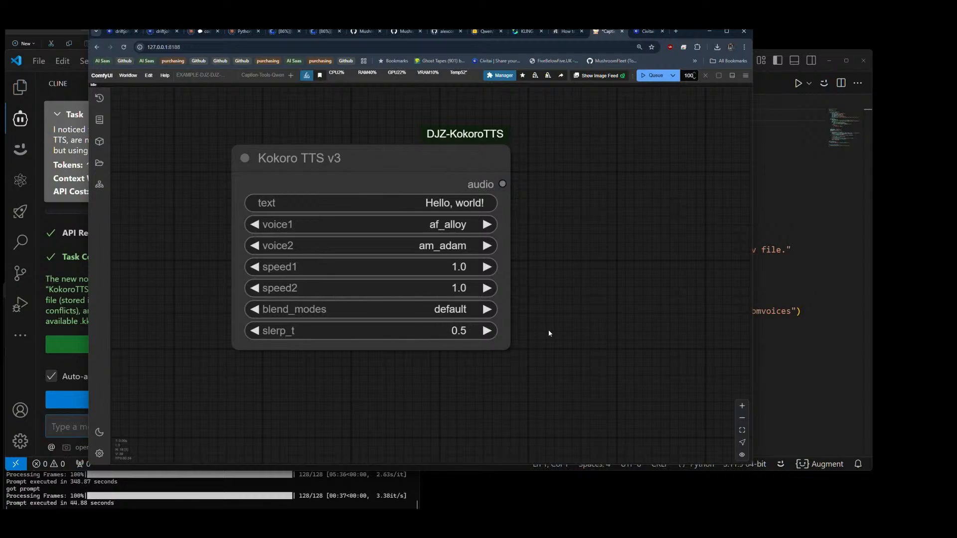
# Step: Enter 0.50 as the slerp_t value of the Kokoro TTS v3 node
pyautogui.click(473, 332)
pyautogui.press('Right')
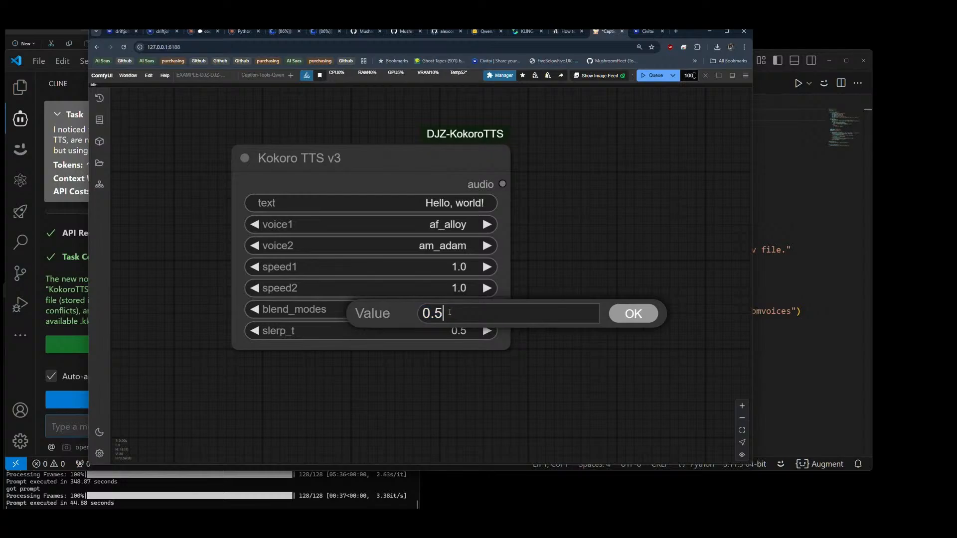
pyautogui.write('0')
pyautogui.press('Return')
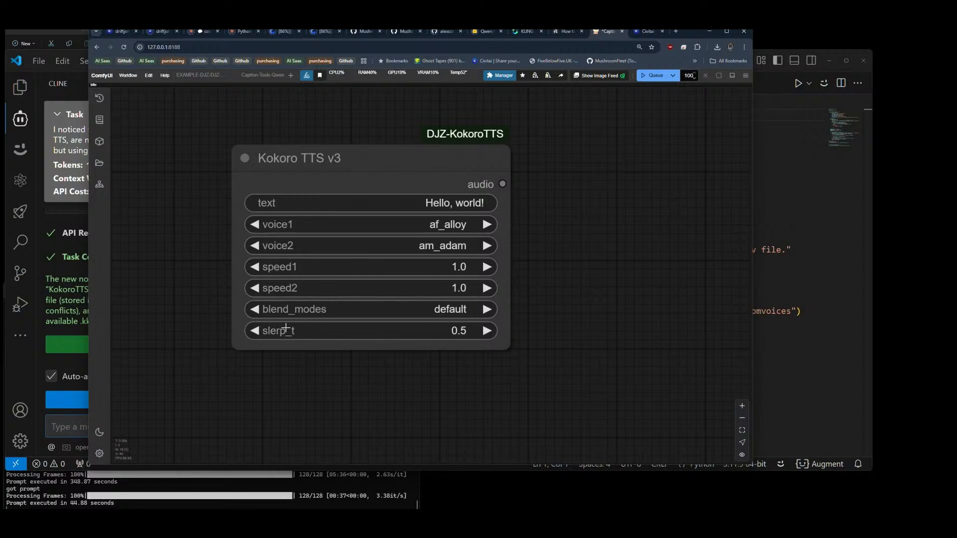
# Step: Switch to VS Code and examine the generated KokoroTTS_LoadVoice_v1.py, and the default voice blend formula in KokoroTTS_v3.py
pyautogui.click(777, 90)
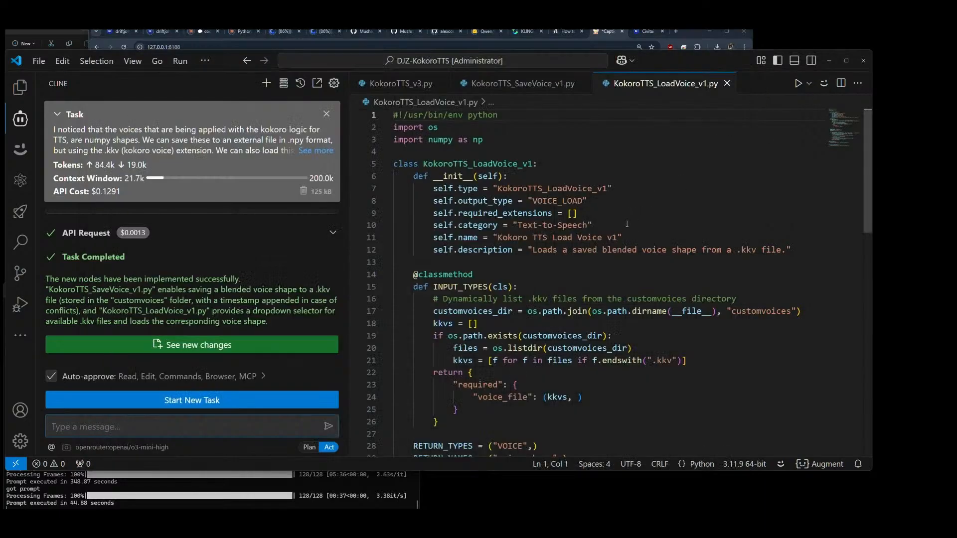
pyautogui.moveTo(869, 172); pyautogui.dragTo(870, 288)
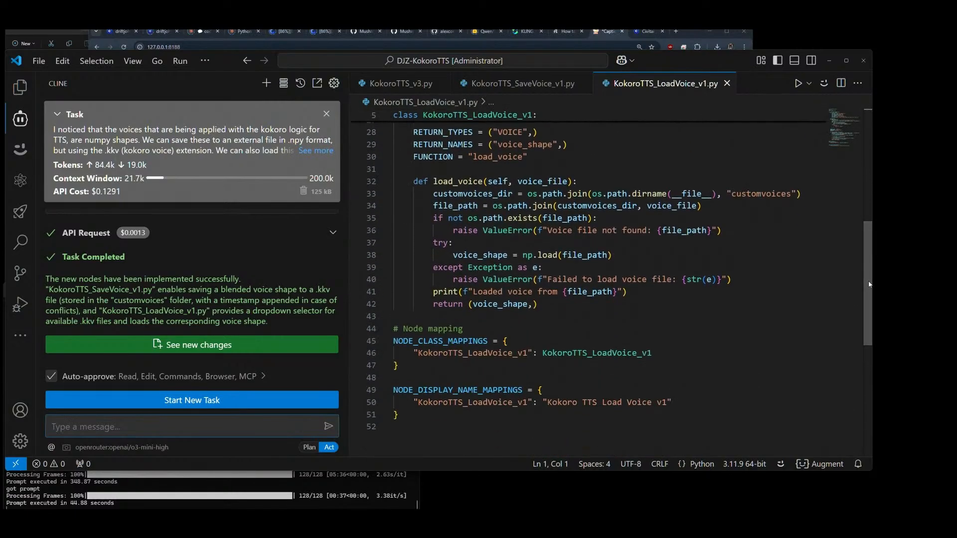
pyautogui.click(401, 83)
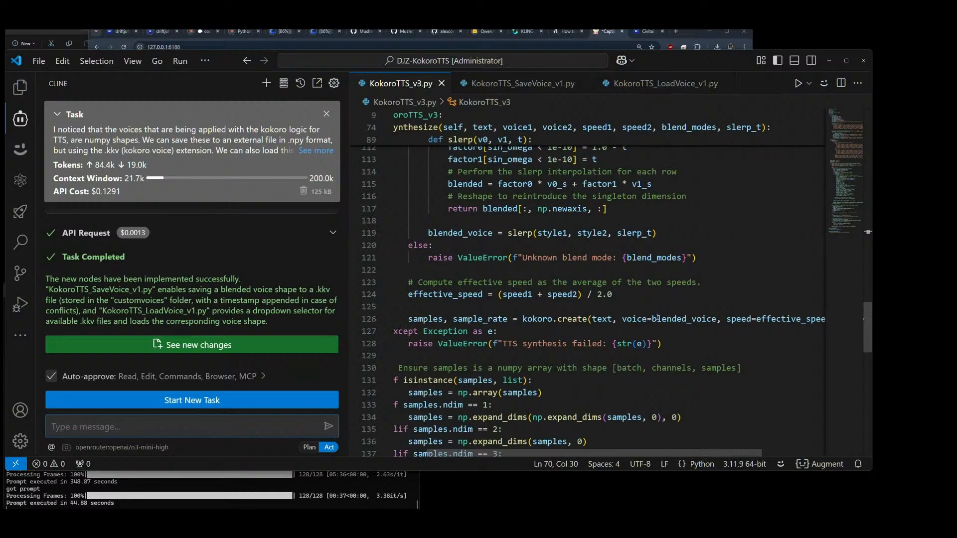
pyautogui.scroll(-1, 697, 259)
pyautogui.scroll(7, 657, 317)
pyautogui.scroll(6, 657, 317)
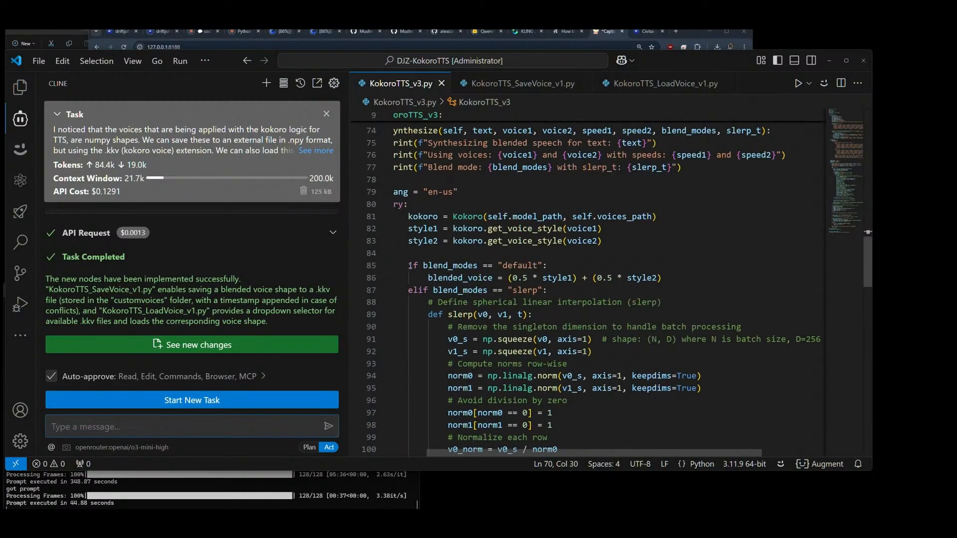
pyautogui.moveTo(428, 281); pyautogui.dragTo(672, 283)
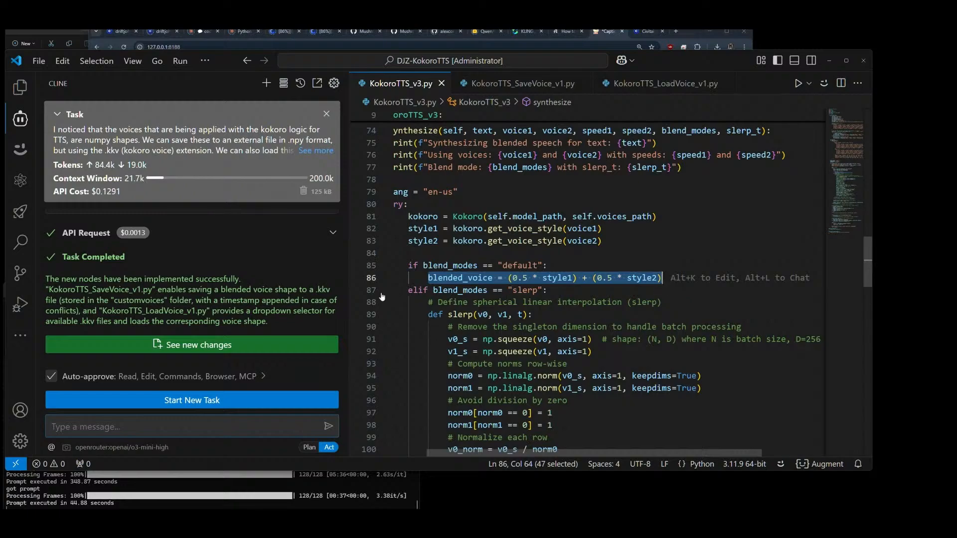
# Step: Examine the slerp blend branch in KokoroTTS_v3.py, from the interpolation function to where slerp_t is passed in
pyautogui.moveTo(409, 290); pyautogui.dragTo(575, 289)
pyautogui.scroll(-4, 725, 261)
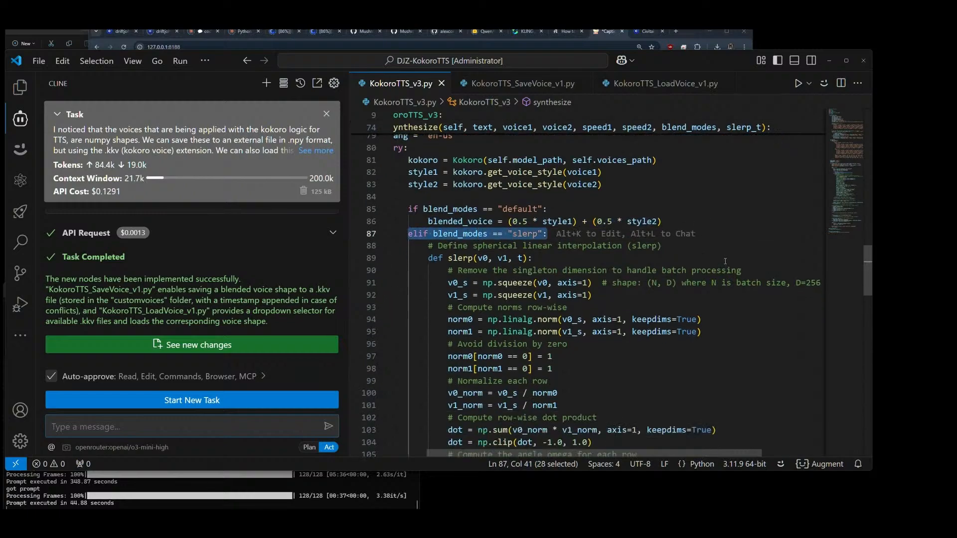
pyautogui.scroll(-3, 726, 261)
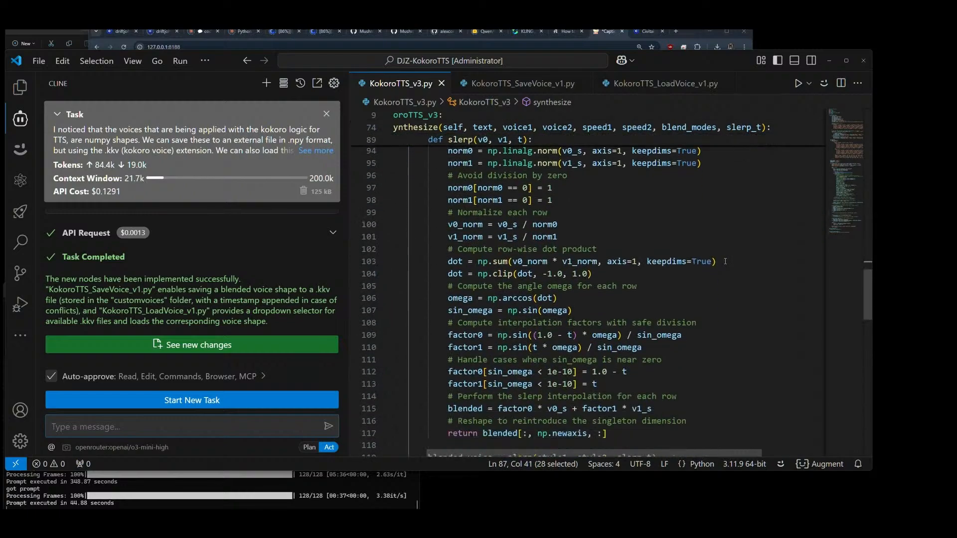
pyautogui.scroll(1, 725, 261)
pyautogui.hotkey('ctrl', 'shift', 'Left')
pyautogui.hotkey('ctrl', 'shift', 'Left')
pyautogui.hotkey('ctrl', 'shift', 'Left')
pyautogui.hotkey('ctrl', 'shift', 'Left')
pyautogui.hotkey('ctrl', 'shift', 'Left')
pyautogui.hotkey('ctrl', 'shift', 'Left')
pyautogui.hotkey('ctrl', 'shift', 'Left')
pyautogui.hotkey('ctrl', 'shift', 'Left')
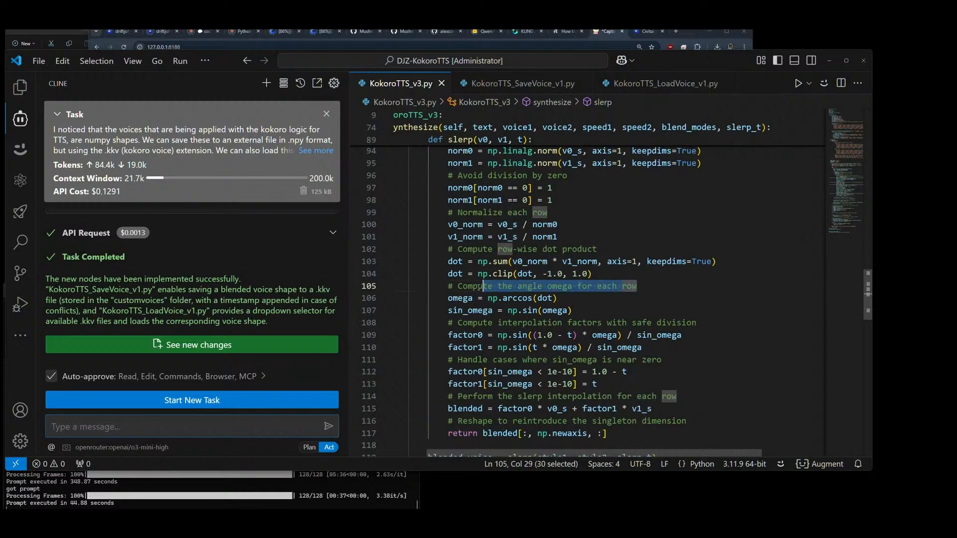
pyautogui.click(641, 287)
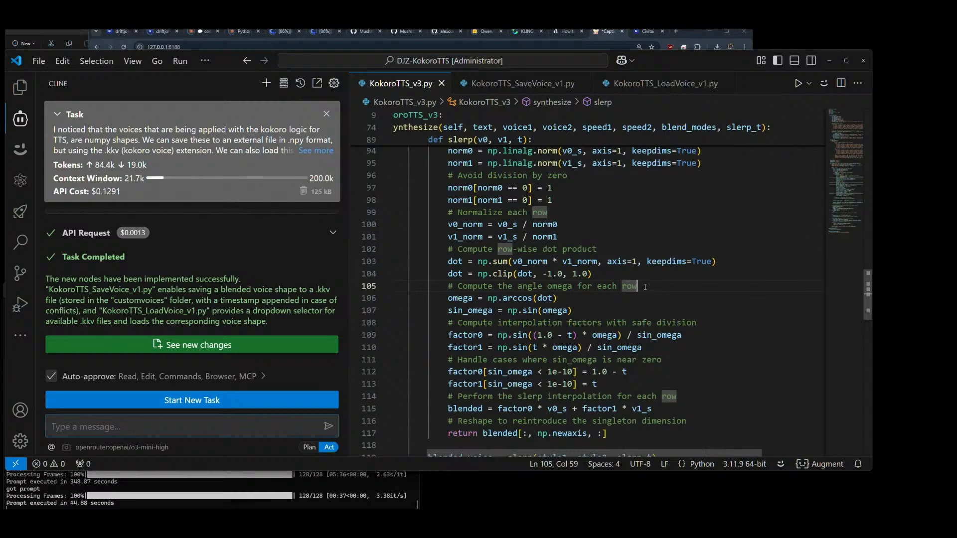
pyautogui.scroll(3, 645, 287)
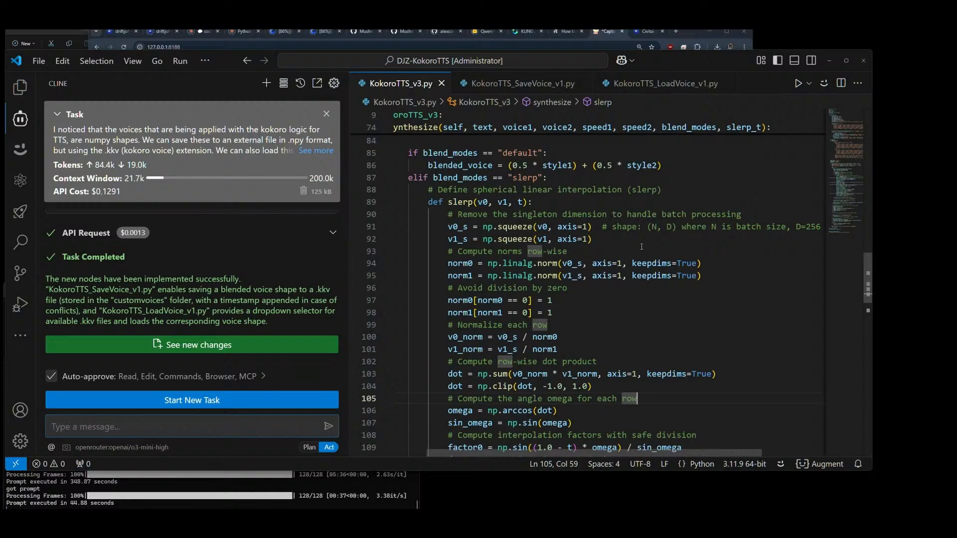
pyautogui.scroll(-6, 624, 277)
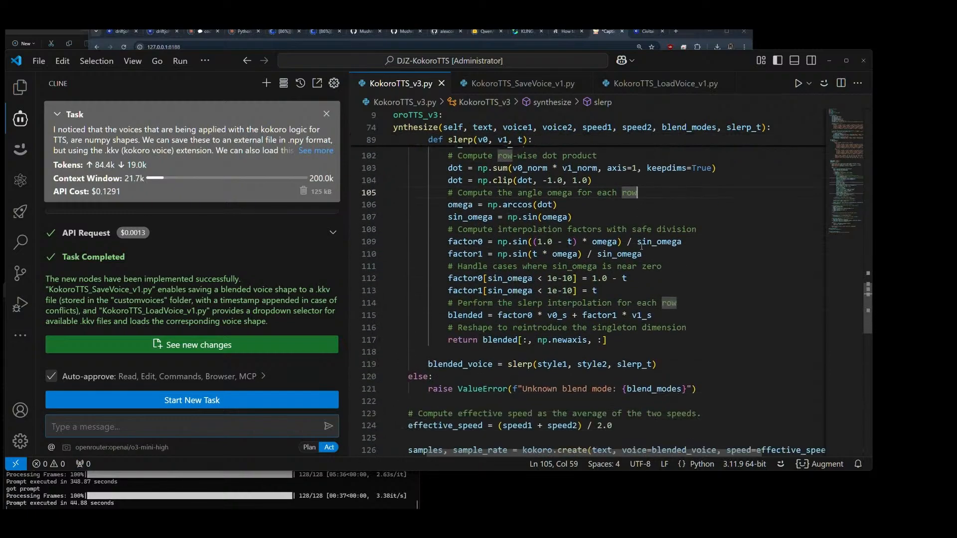
pyautogui.scroll(-4, 641, 245)
pyautogui.scroll(3, 643, 248)
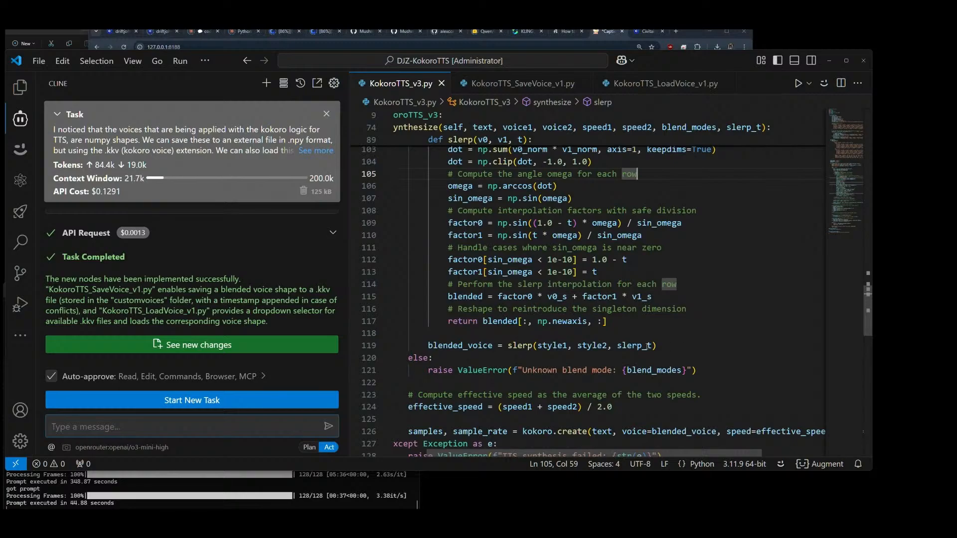
# Step: Compare the default voice blend in KokoroTTS_v3.py with the normalization and dot product code of its slerp function
pyautogui.scroll(9, 405, 242)
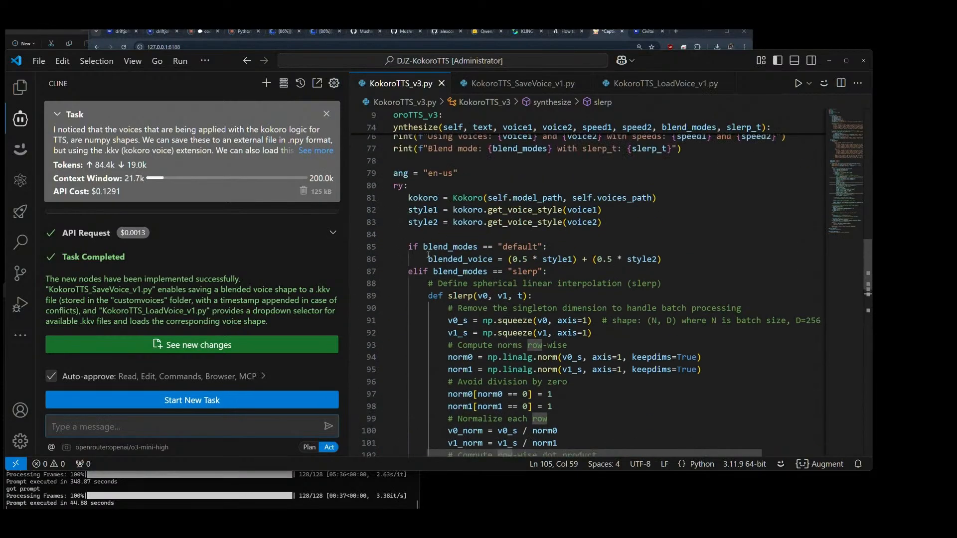
pyautogui.scroll(-14, 496, 250)
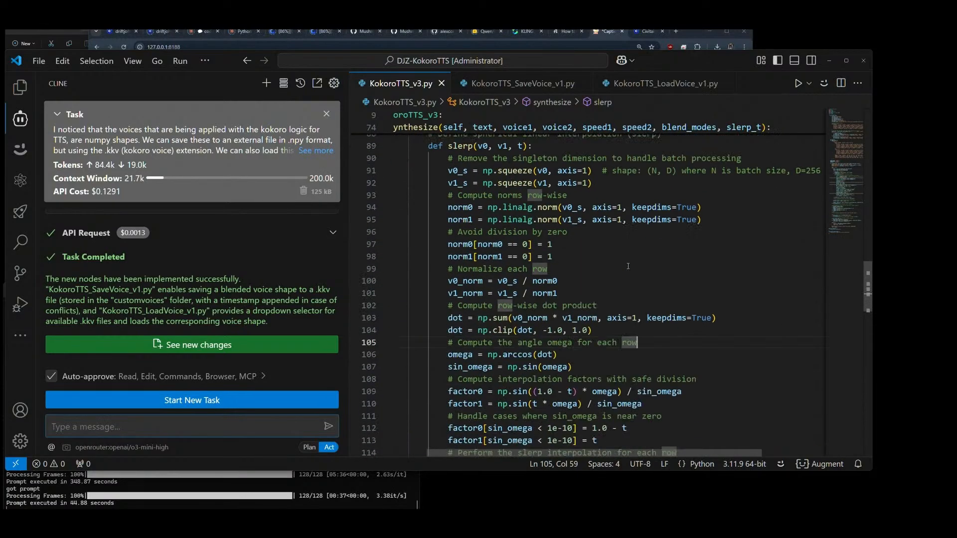
pyautogui.scroll(13, 628, 266)
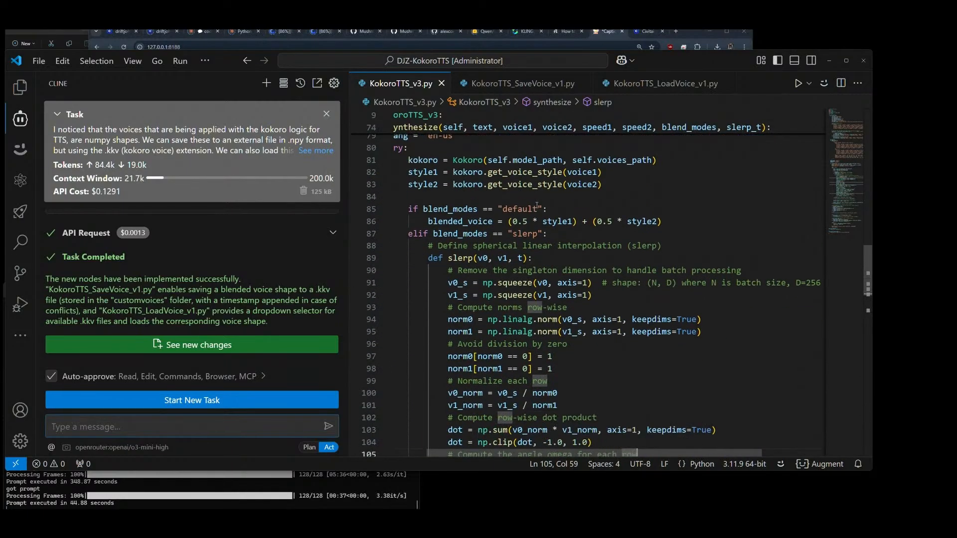
pyautogui.scroll(-3, 539, 209)
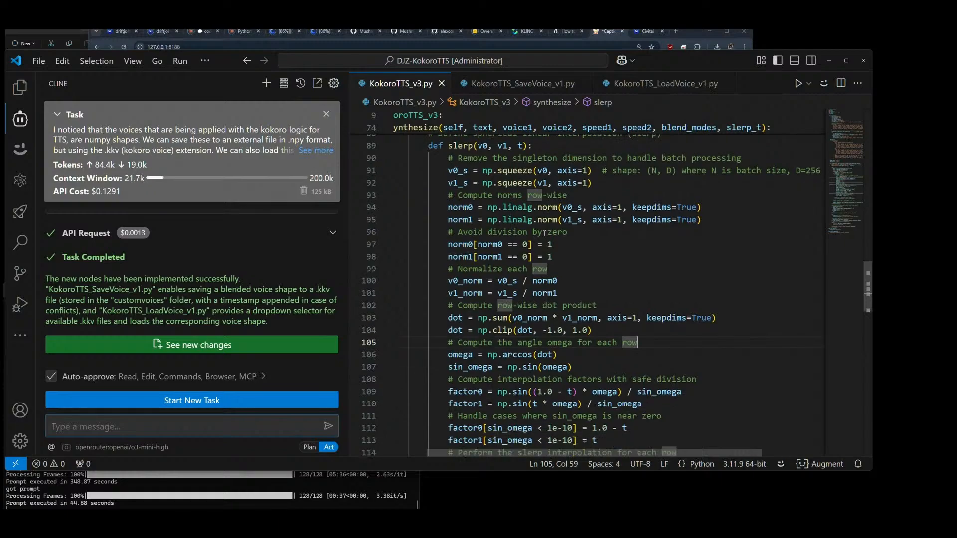
pyautogui.scroll(-2, 544, 233)
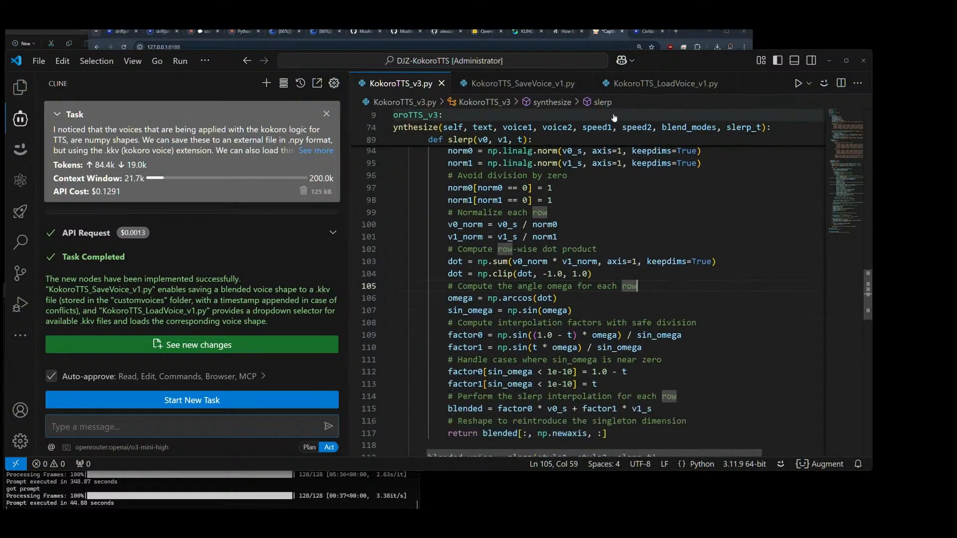
# Step: Switch to ComfyUI in the browser and move the Kokoro TTS v3 node slightly lower on the canvas
pyautogui.click(690, 33)
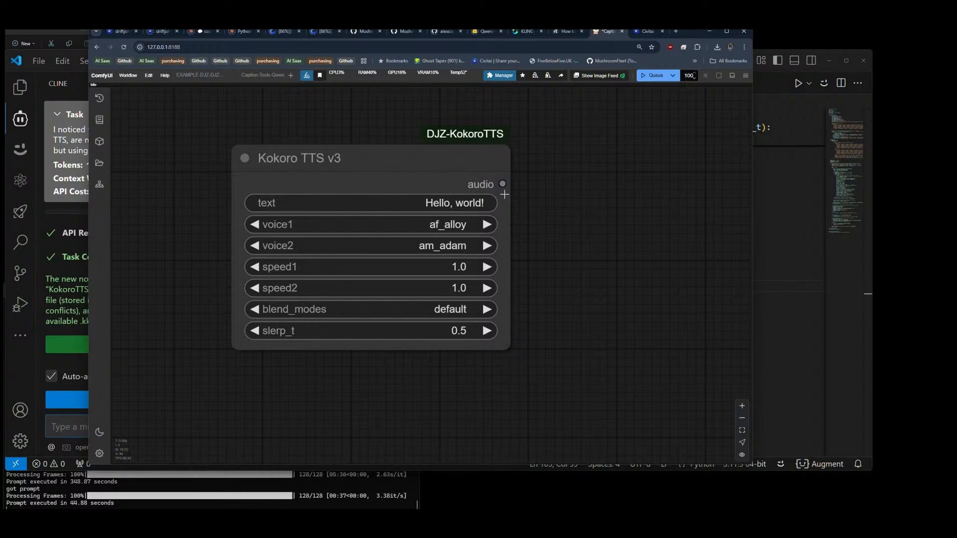
pyautogui.moveTo(503, 184); pyautogui.dragTo(521, 196)
pyautogui.moveTo(357, 168); pyautogui.dragTo(348, 199)
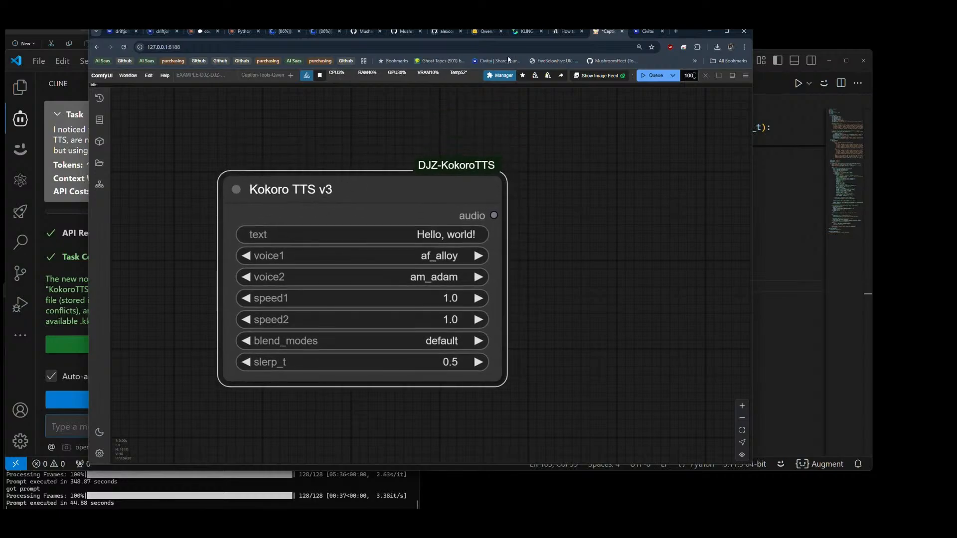
# Step: Switch to VS Code and examine the start of KokoroTTS_SaveVoice_v1.py, and the inputs, return types and load function of KokoroTTS_LoadVoice_v1.py
pyautogui.click(805, 120)
pyautogui.click(523, 83)
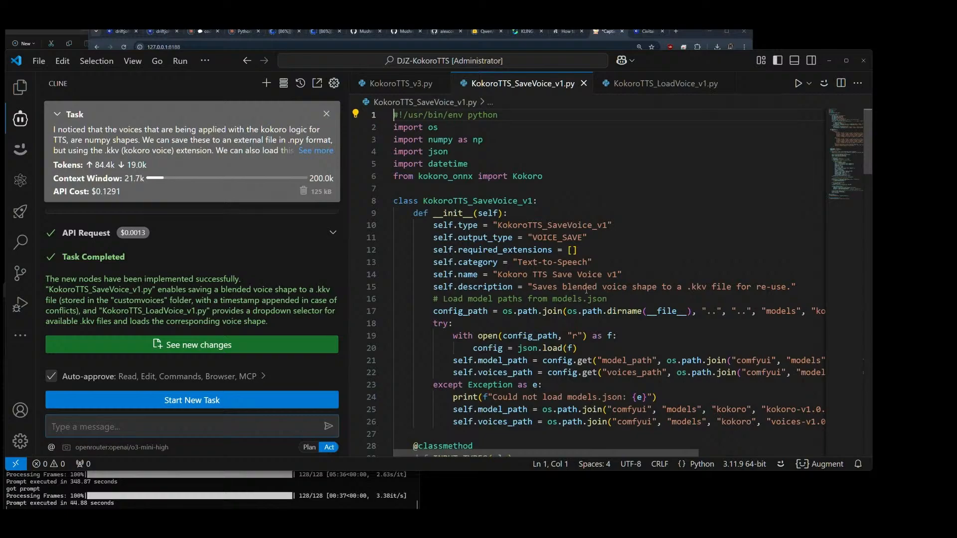
pyautogui.click(665, 83)
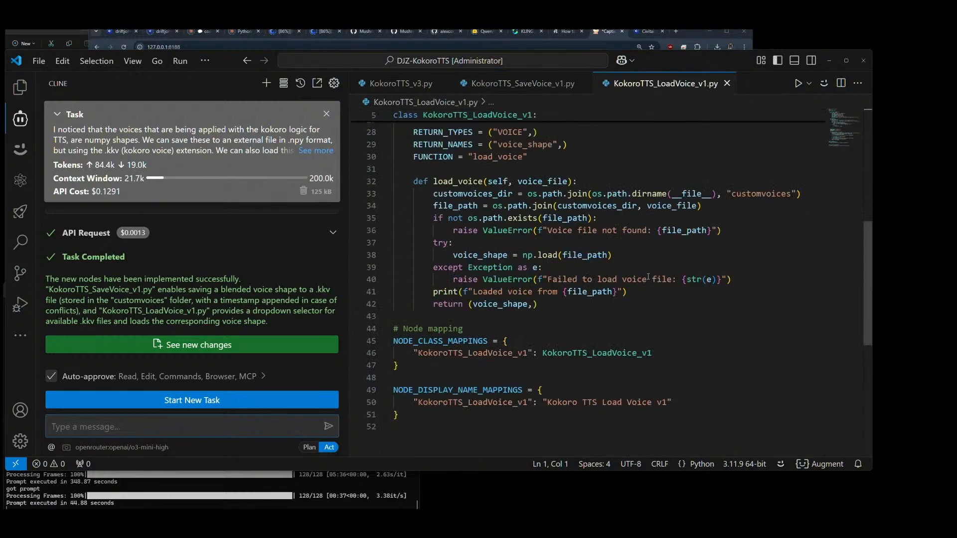
pyautogui.scroll(9, 581, 261)
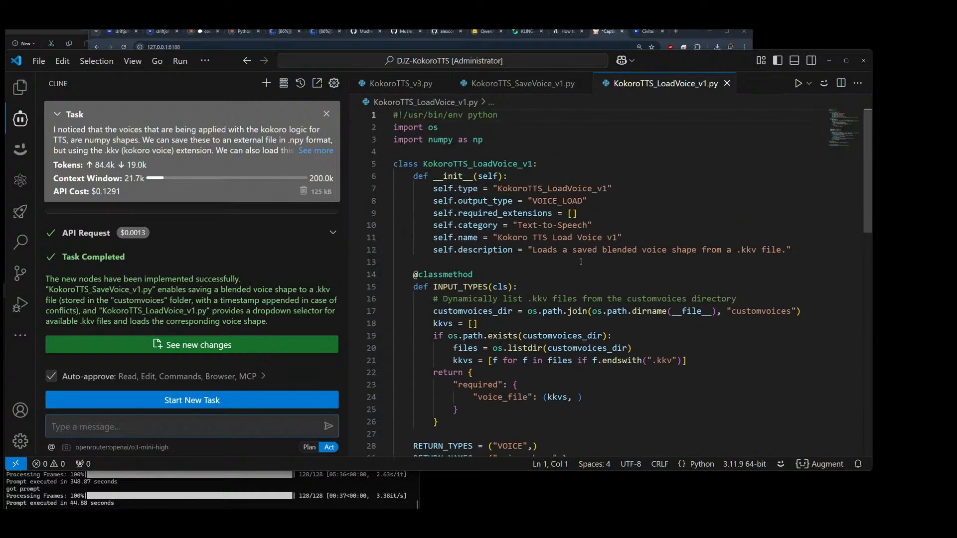
pyautogui.scroll(-9, 581, 261)
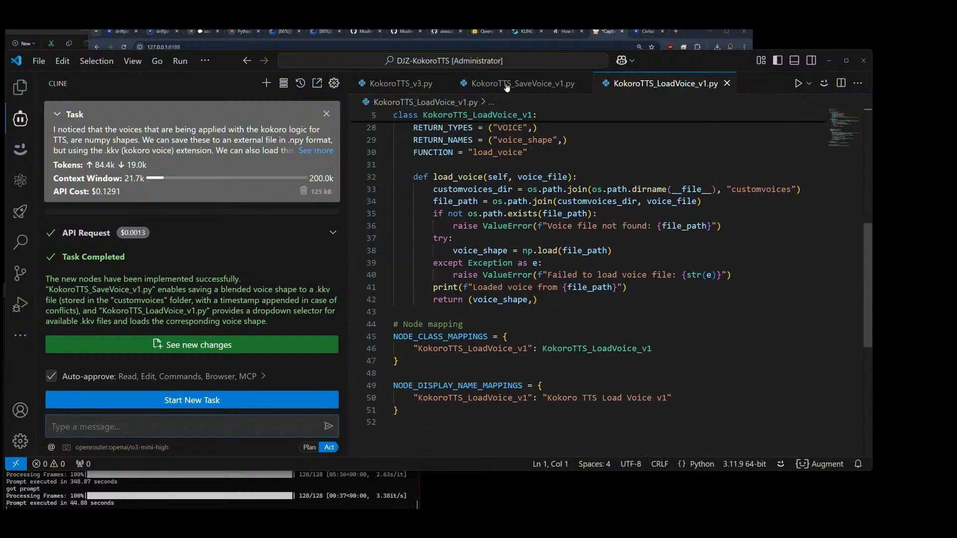
pyautogui.scroll(6, 591, 296)
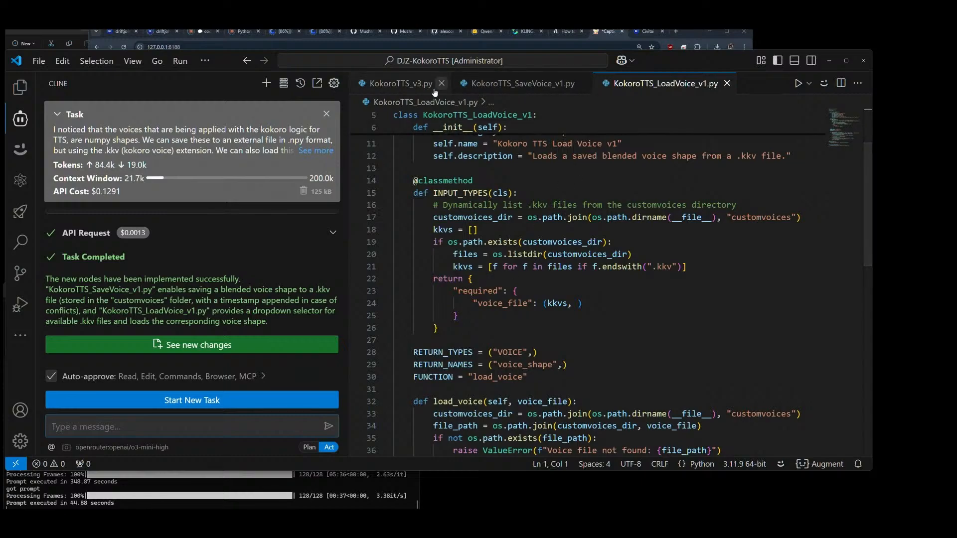
# Step: Compare the slerp code in KokoroTTS_v3.py with the voice file input and VOICE output defined in KokoroTTS_LoadVoice_v1.py
pyautogui.click(404, 84)
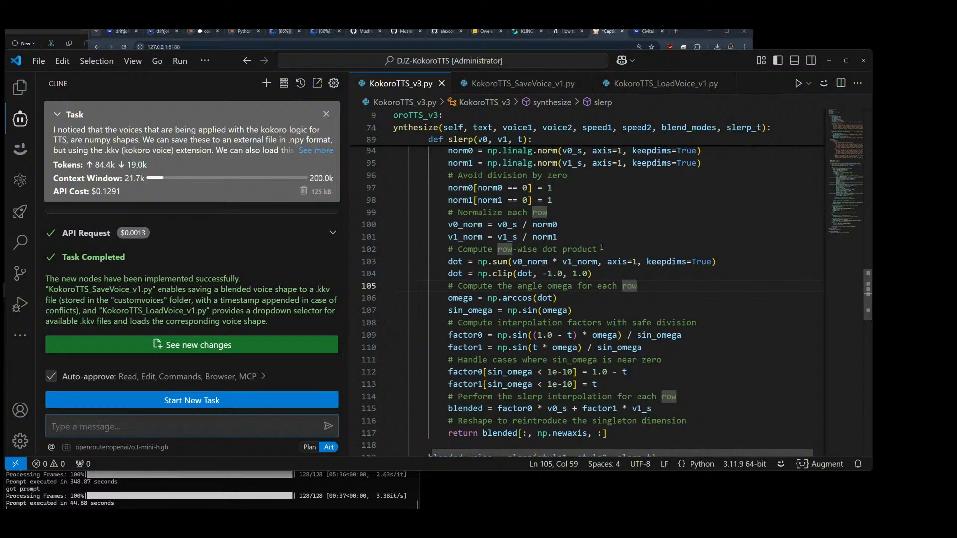
pyautogui.click(658, 85)
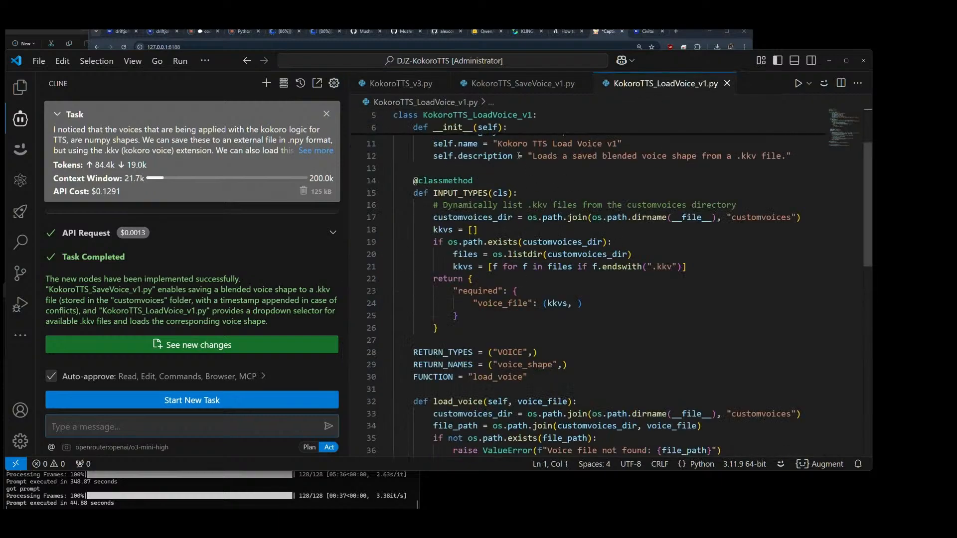
pyautogui.click(398, 84)
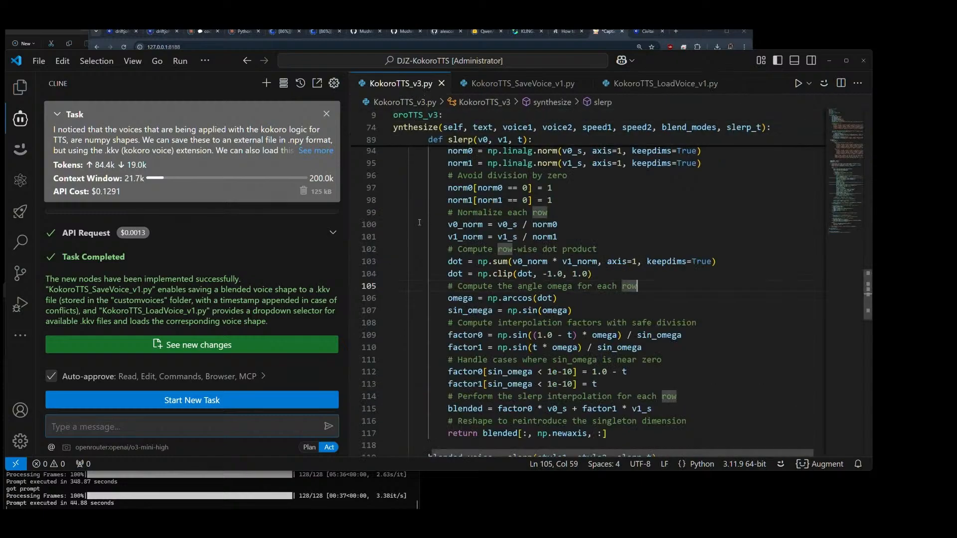
pyautogui.click(662, 86)
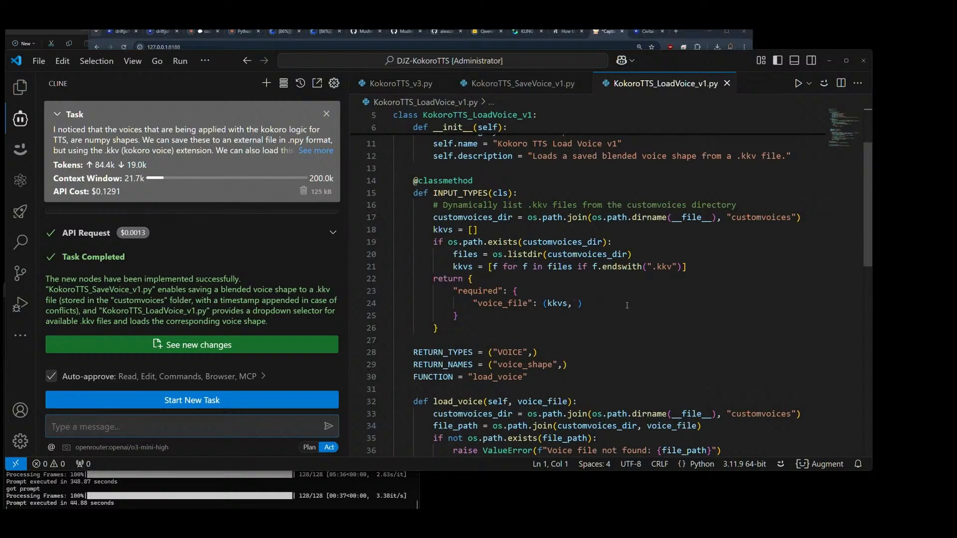
# Step: Review the KokoroTTS_LoadVoice_v1.py code up to its beginning and bring up KokoroTTS_v3.py
pyautogui.scroll(1, 627, 305)
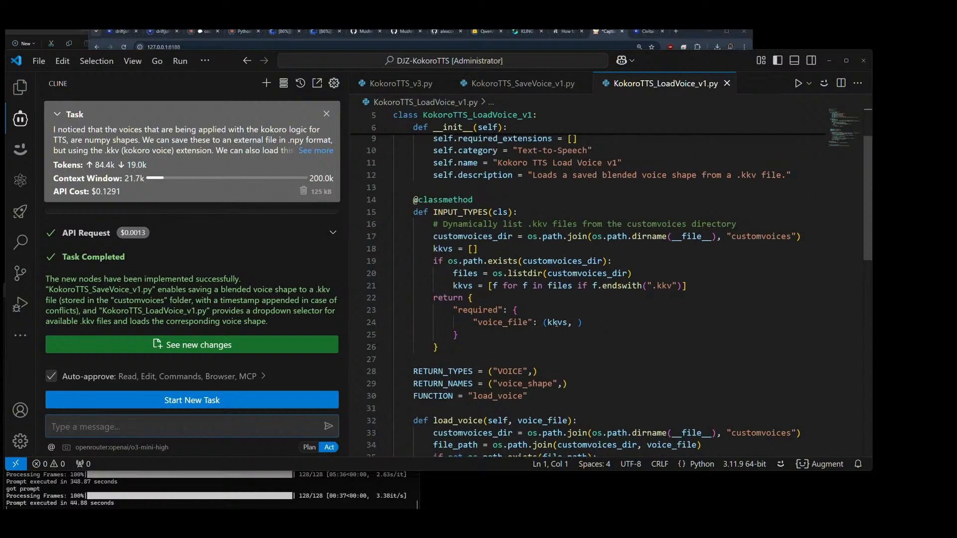
pyautogui.scroll(2, 625, 322)
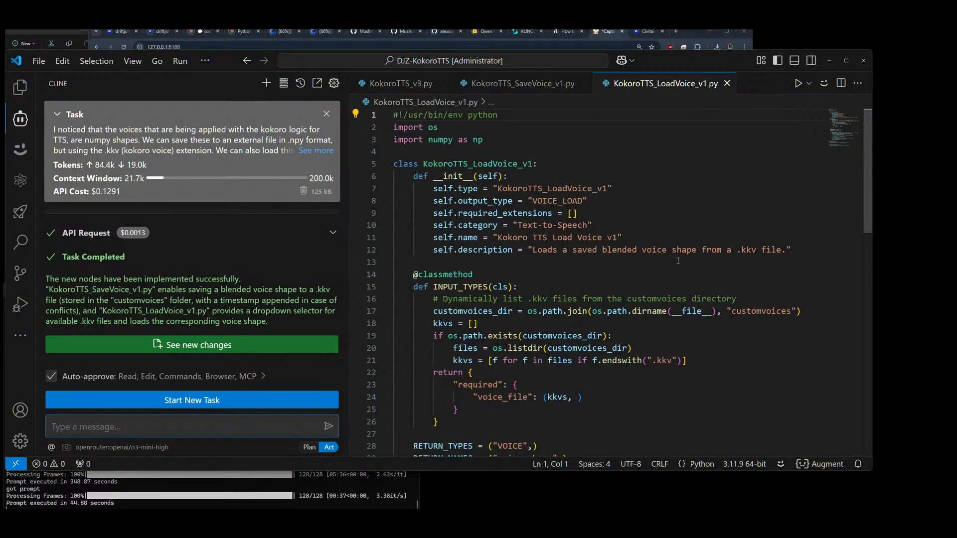
pyautogui.click(409, 83)
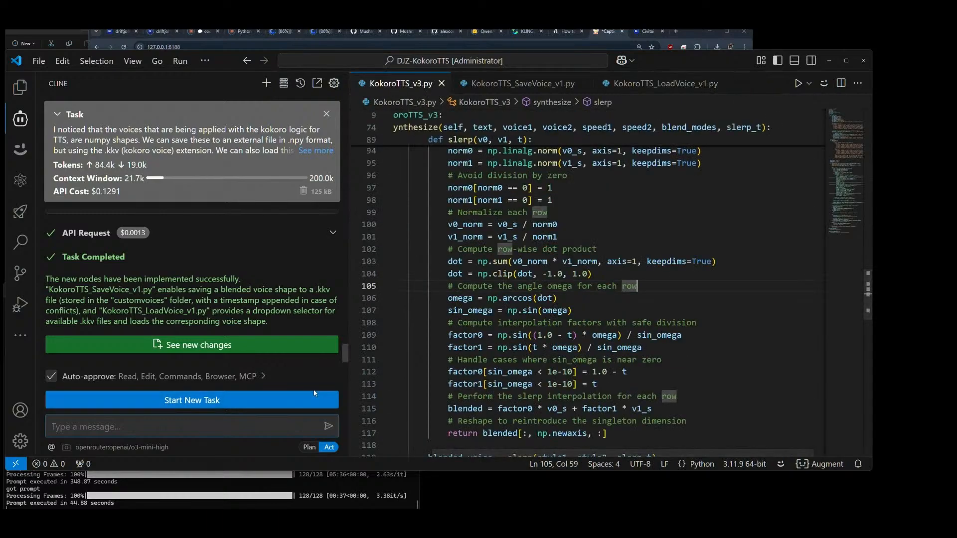
# Step: Switch Cline to Plan mode and begin a message: "excellent, we now have our save voice and load voice nodes created, before we test them"
pyautogui.click(309, 448)
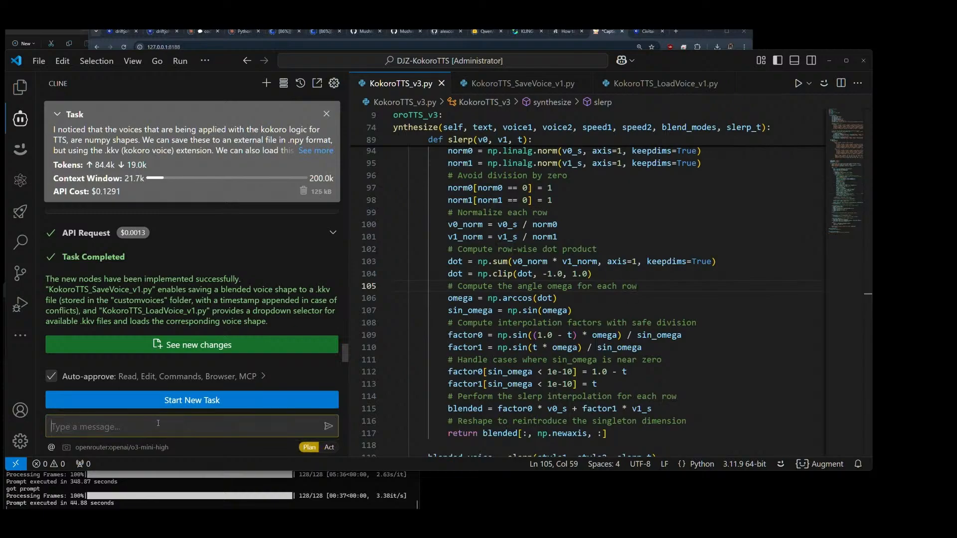
pyautogui.write('excellent, we now have our save ')
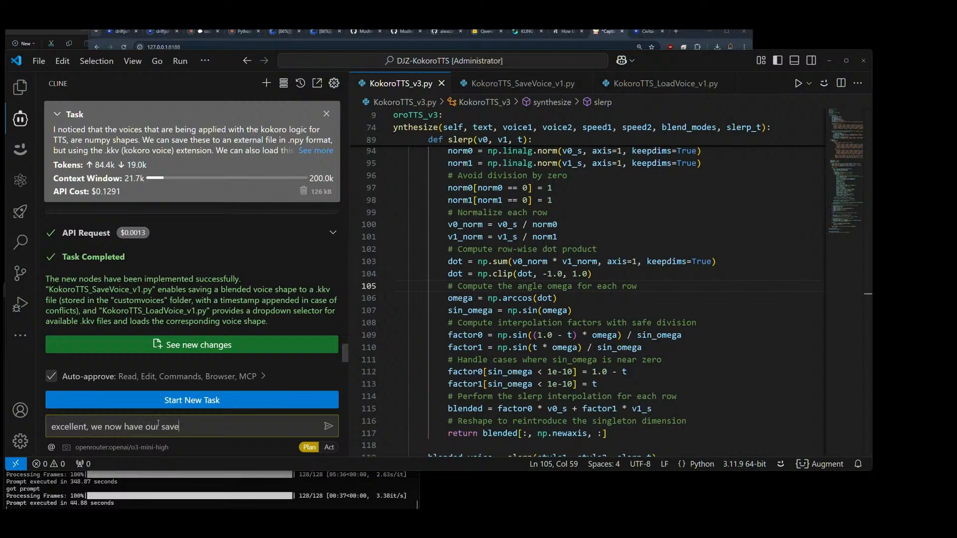
pyautogui.write('voice and load voice nodes cre')
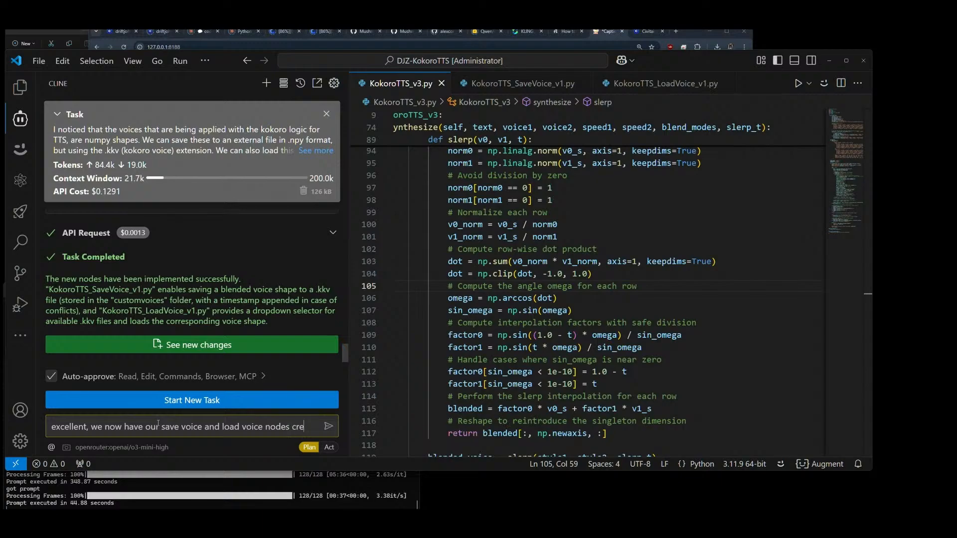
pyautogui.write('ated, before we test them')
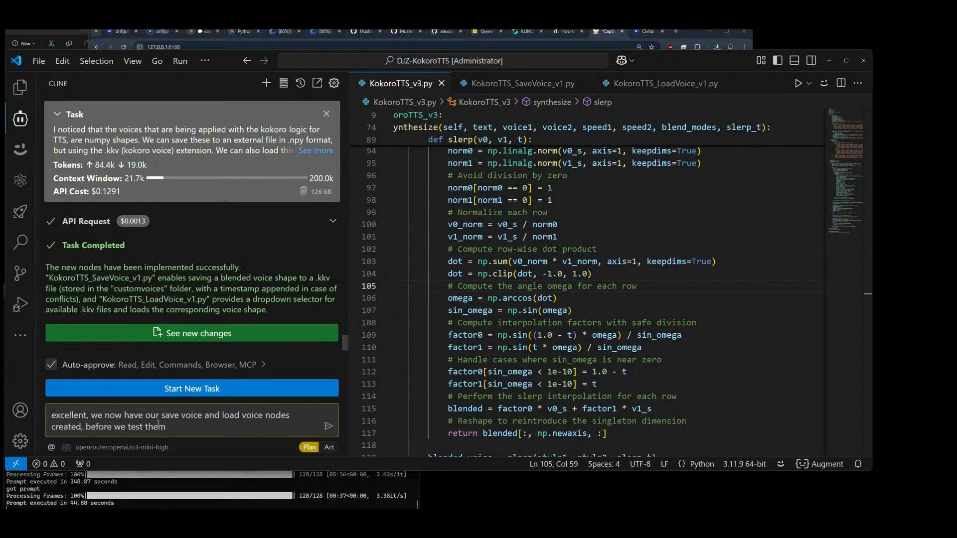
pyautogui.write(', I would like to duplicate @kok')
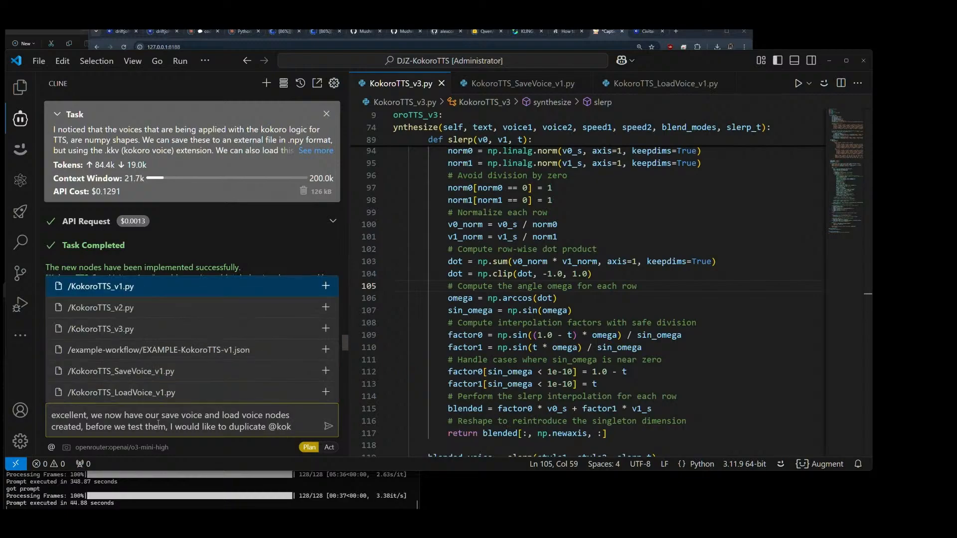
# Step: Continue the message with ", I would like to duplicate" followed by a file mention of /KokoroTTS_v3.py
pyautogui.press('Down')
pyautogui.press('Down')
pyautogui.press('Return')
# Step: Extend the request with "into a new node named "KokoroTTS_v4.py""
pyautogui.write('int')
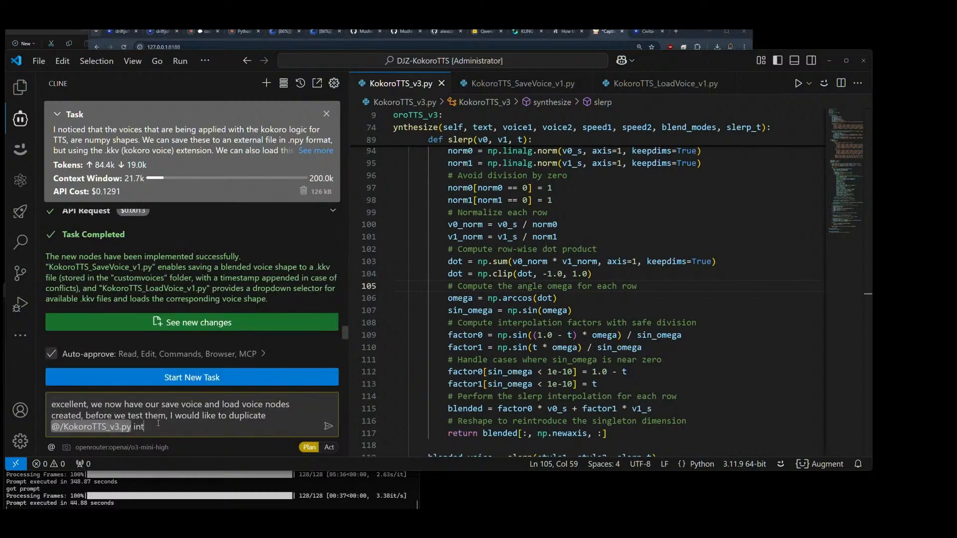
pyautogui.write('o a new node named "KokoroTTS_V4')
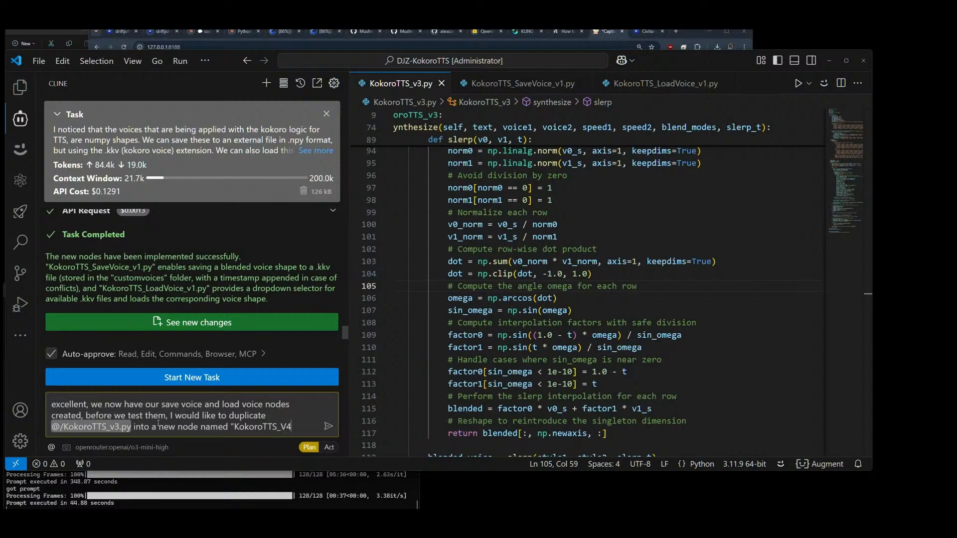
pyautogui.press('BackSpace')
pyautogui.write('v4.py" which will ')
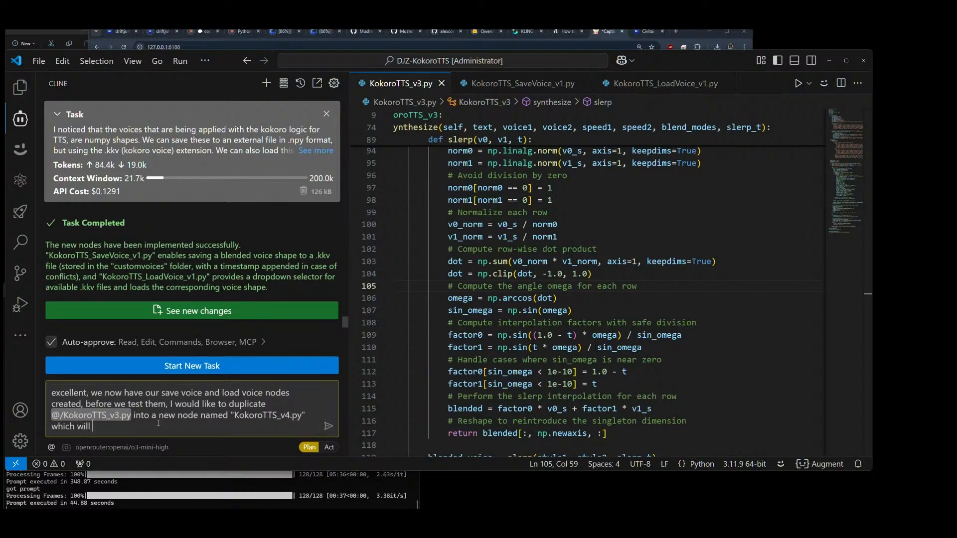
pyautogui.write('perform the text to speech logic with')
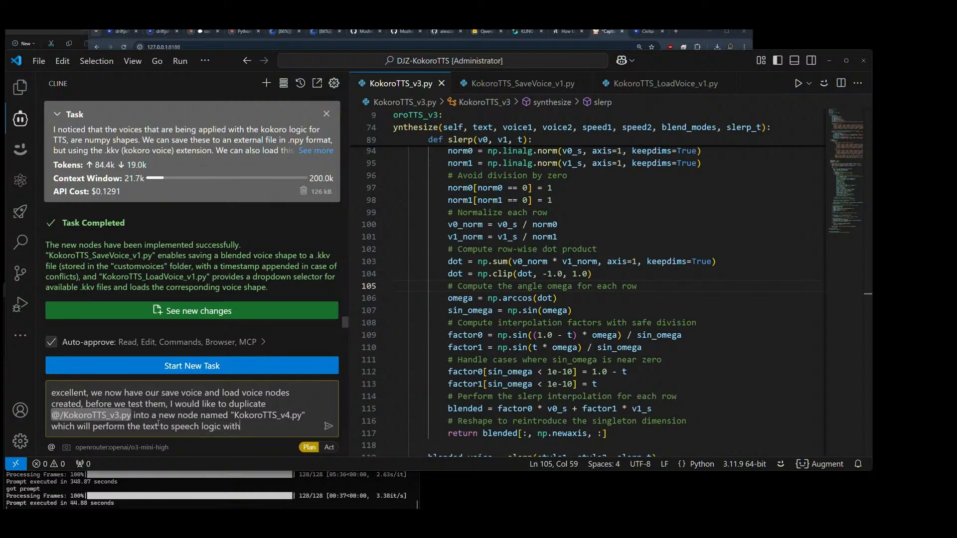
pyautogui.write(' the loaded voice as an inpu')
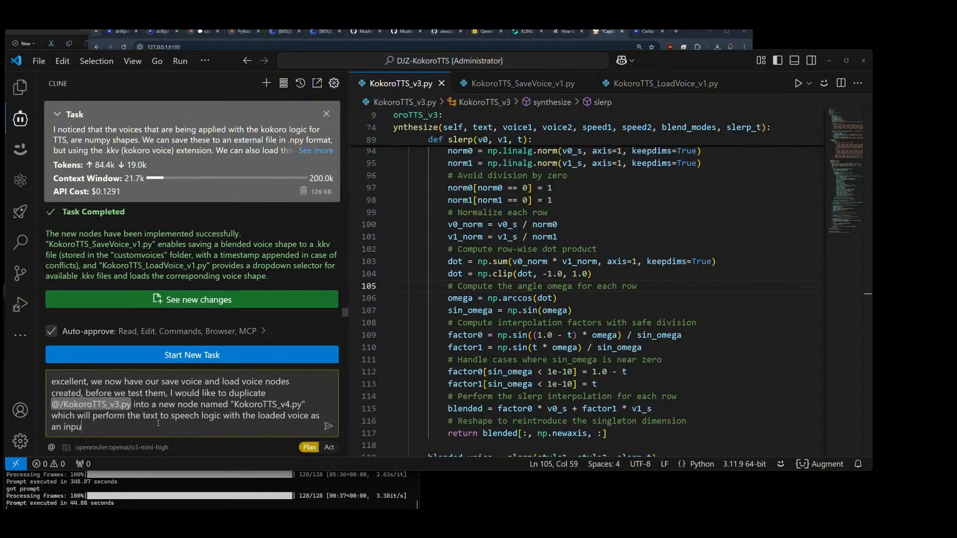
pyautogui.write('t from ')
pyautogui.write('"kokoro')
pyautogui.write('TTS_')
pyautogui.write('LoadVoice')
pyautogui.write('_c')
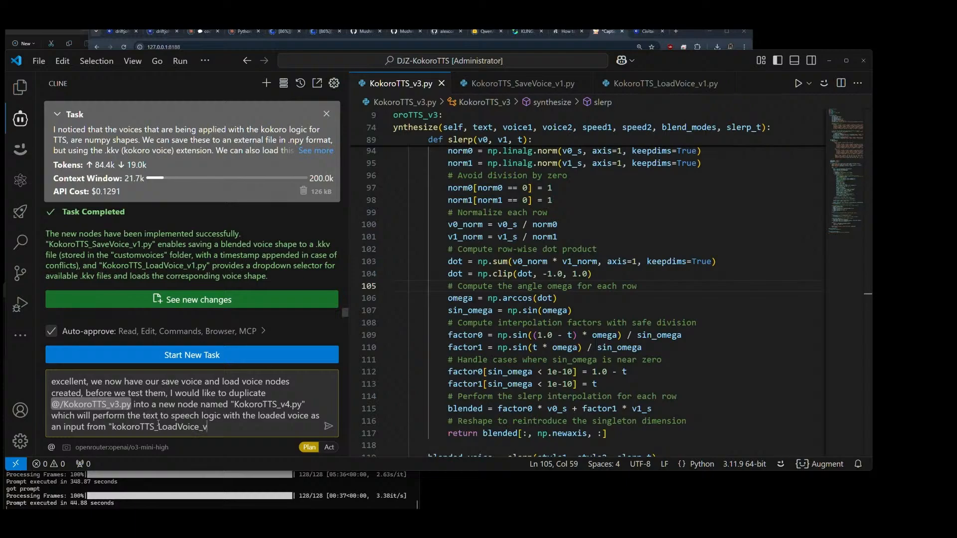
pyautogui.write('1.py".')
# Step: Add list item 1 on a new line: "read" plus a file mention of /KokoroTTS_v3.py
pyautogui.hotkey('shift', 'Return')
pyautogui.write('1.')
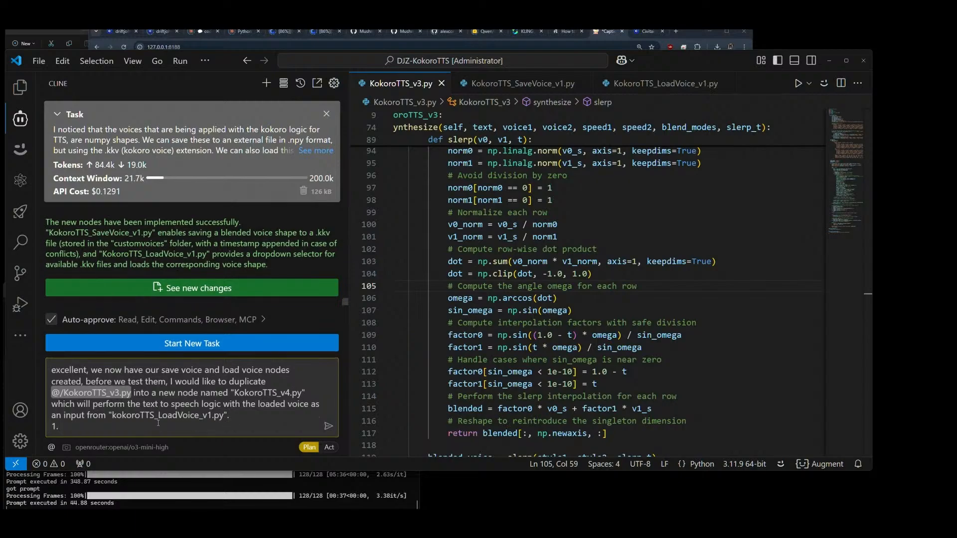
pyautogui.write(' read @ko')
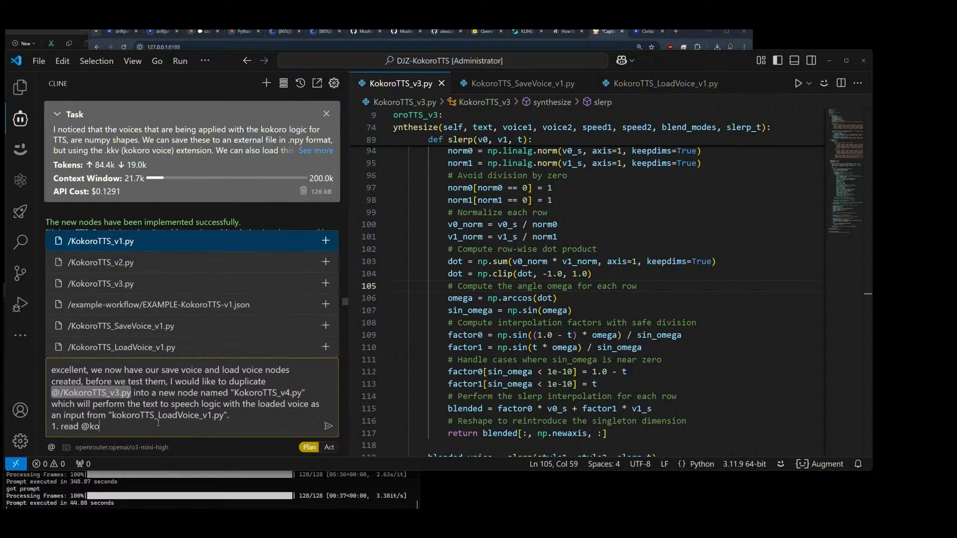
pyautogui.press('Down')
pyautogui.press('Down')
pyautogui.press('Down')
pyautogui.press('Up')
pyautogui.press('Return')
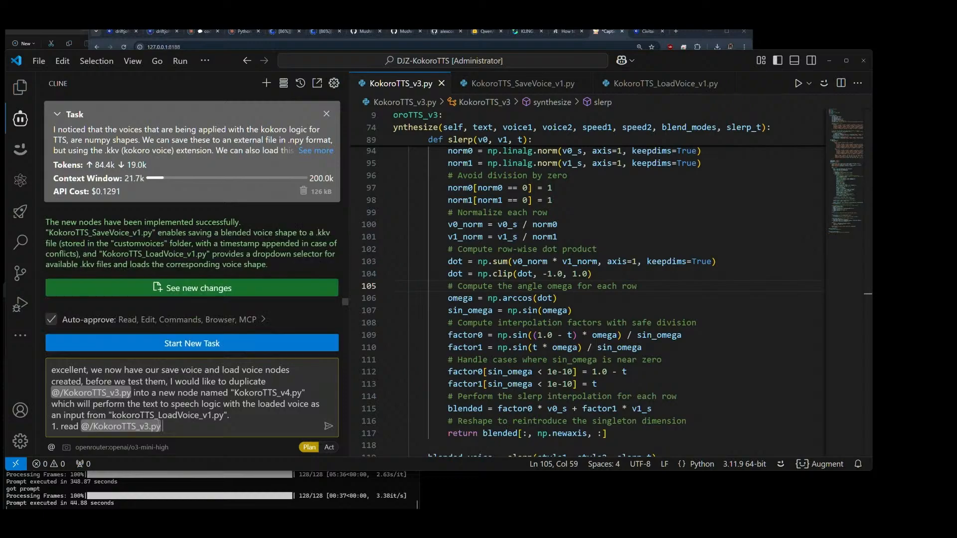
# Step: Add list item 2 on a new line, reading "duplicate", a file mention of /KokoroTTS_v3.py and "name"
pyautogui.hotkey('shift', 'Return')
pyautogui.write('2. dupliac')
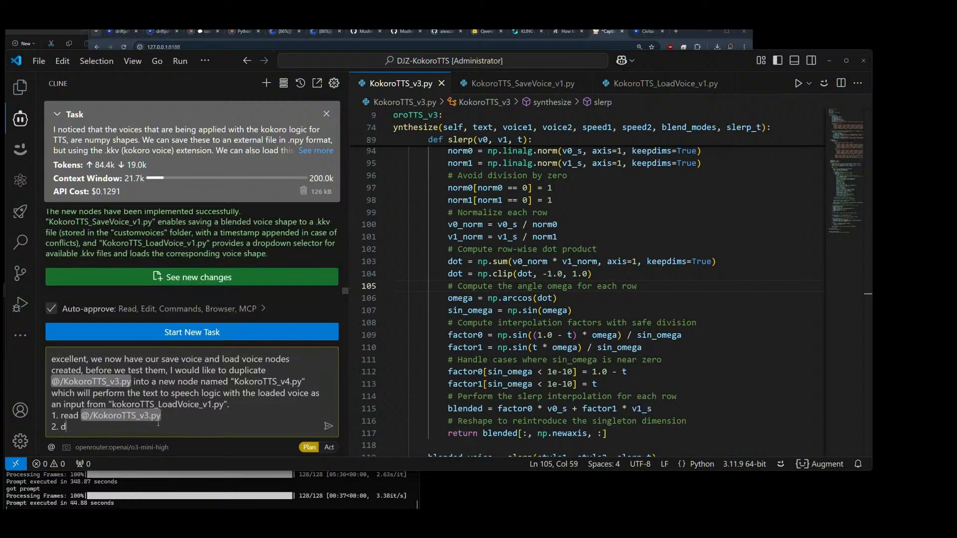
pyautogui.press('BackSpace')
pyautogui.press('BackSpace')
pyautogui.write('cate')
pyautogui.write(' and name')
pyautogui.hotkey('ctrl', 'Left')
pyautogui.hotkey('ctrl', 'Left')
pyautogui.write('@kok')
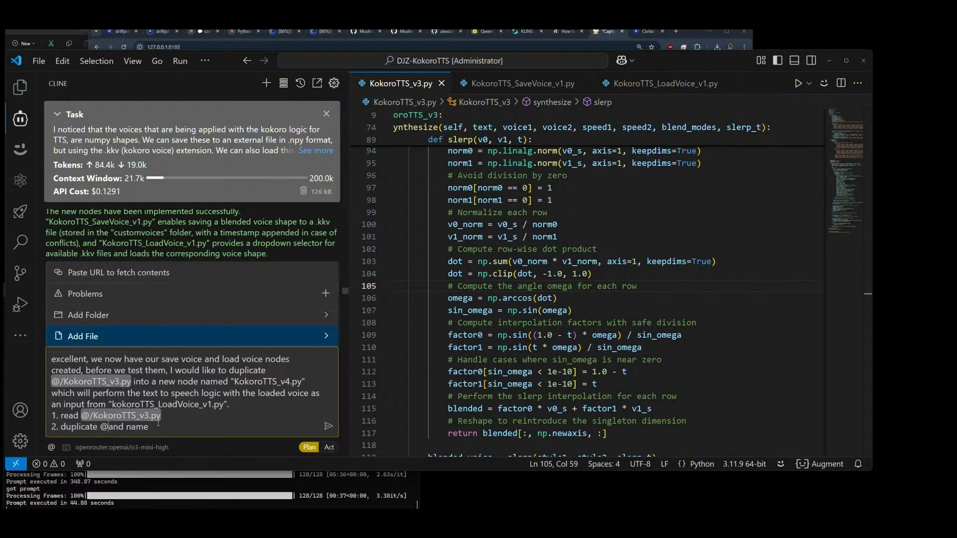
pyautogui.press('Return')
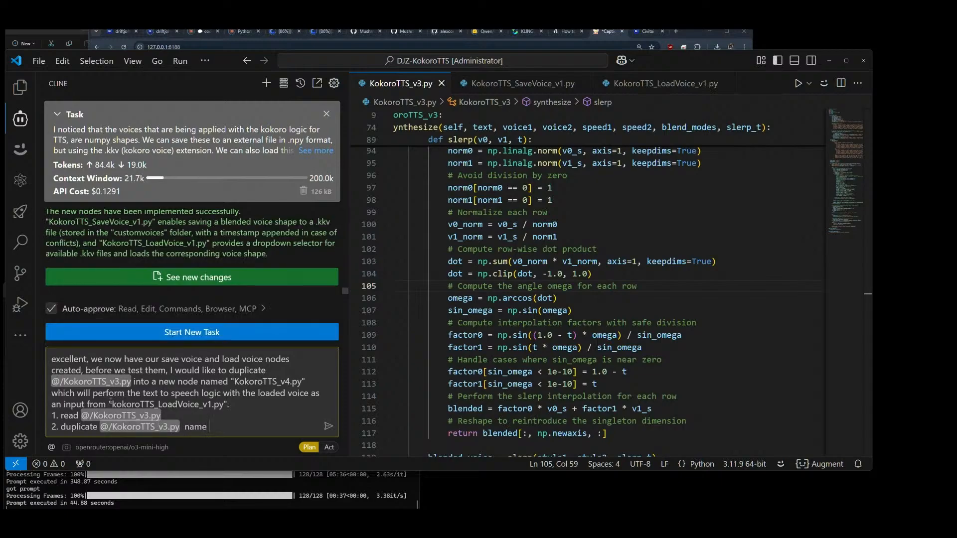
# Step: Complete list item 2 with "named "KokoroTTS_v4.py"", reusing the file name from the opening paragraph
pyautogui.moveTo(231, 381); pyautogui.dragTo(306, 381)
pyautogui.hotkey('ctrl', 'c')
pyautogui.click(245, 425)
pyautogui.hotkey('ctrl', 'v')
pyautogui.write('d')
# Step: Start list item 3 on a new line: "ensure the logic allows the output from "kokoroTTS_LoadVoice_v1.py"", copying the file name from above
pyautogui.hotkey('shift', 'Return')
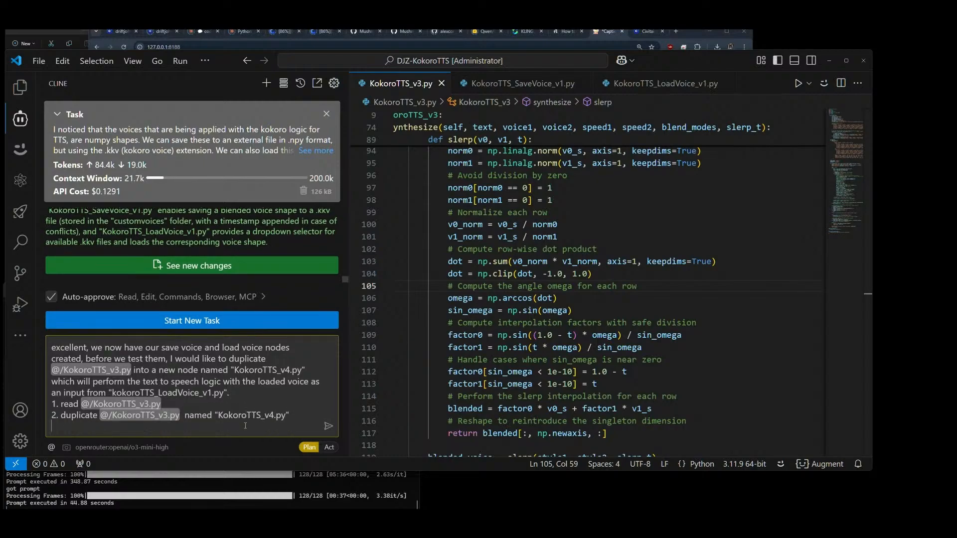
pyautogui.write('3.')
pyautogui.write('ensure the logic allows the out')
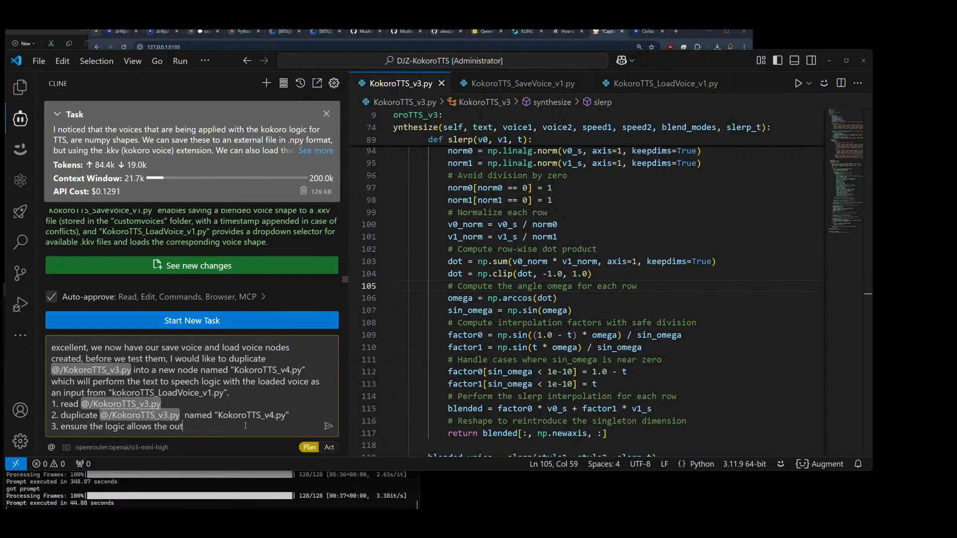
pyautogui.write('put from')
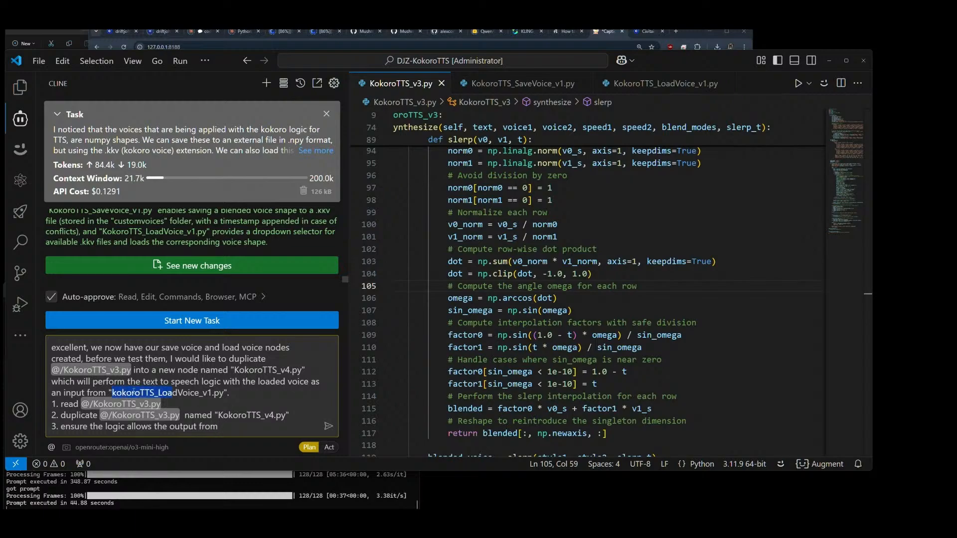
pyautogui.moveTo(111, 393); pyautogui.dragTo(228, 394)
pyautogui.hotkey('ctrl', 'c')
pyautogui.click(254, 424)
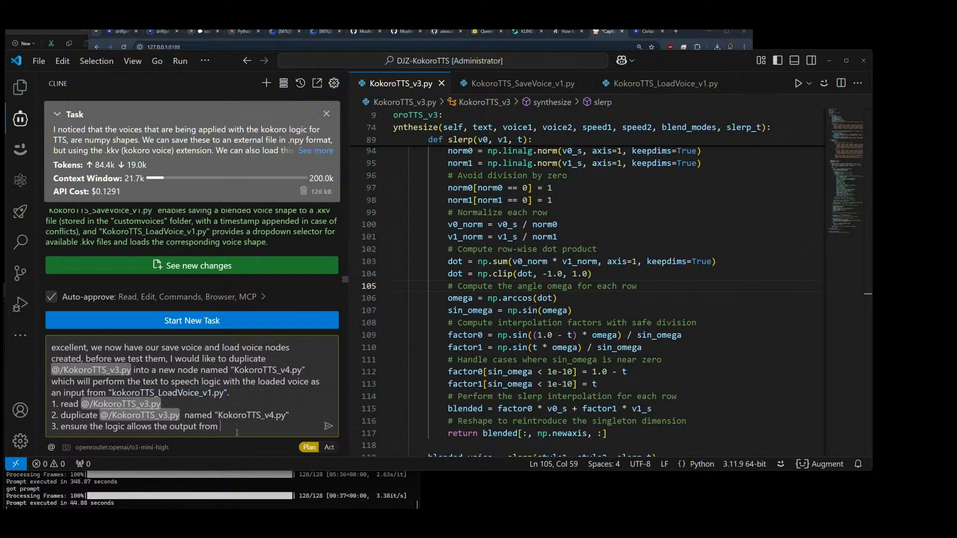
pyautogui.hotkey('ctrl', 'v')
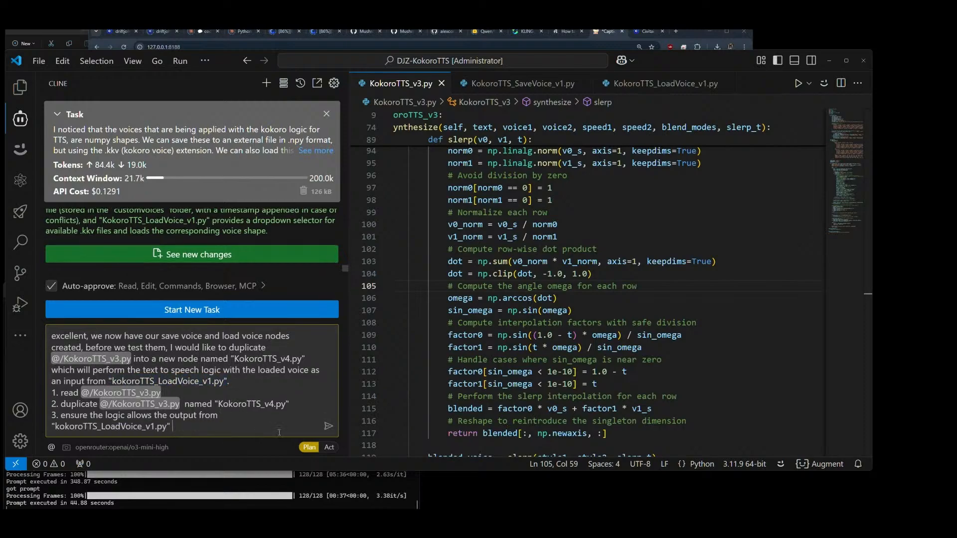
# Step: Finish list item 3 with "is accepted as the input for "KokoroTTS_v4.py"", copying the file name from item 2
pyautogui.write('is accepted as the input for')
pyautogui.moveTo(215, 404); pyautogui.dragTo(289, 405)
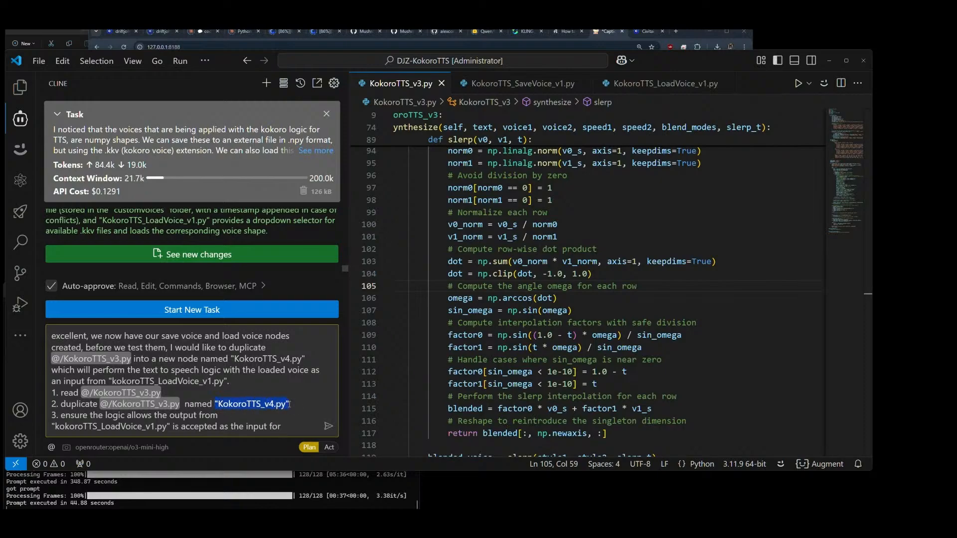
pyautogui.hotkey('ctrl', 'c')
pyautogui.click(289, 421)
pyautogui.hotkey('ctrl', 'v')
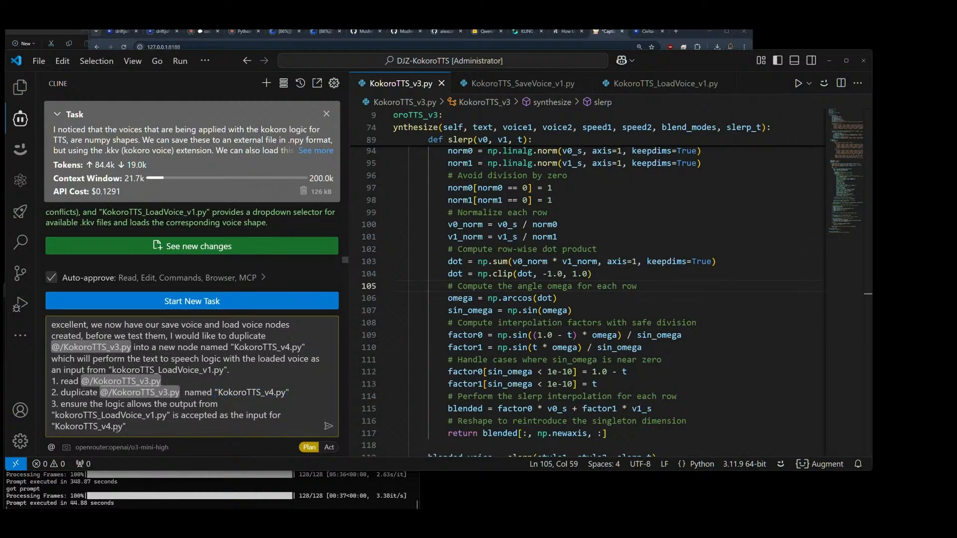
# Step: Insert "voice" in quotes before both "output" and "input" in list item 3
pyautogui.click(171, 404)
pyautogui.write('"voice"  "voice"')
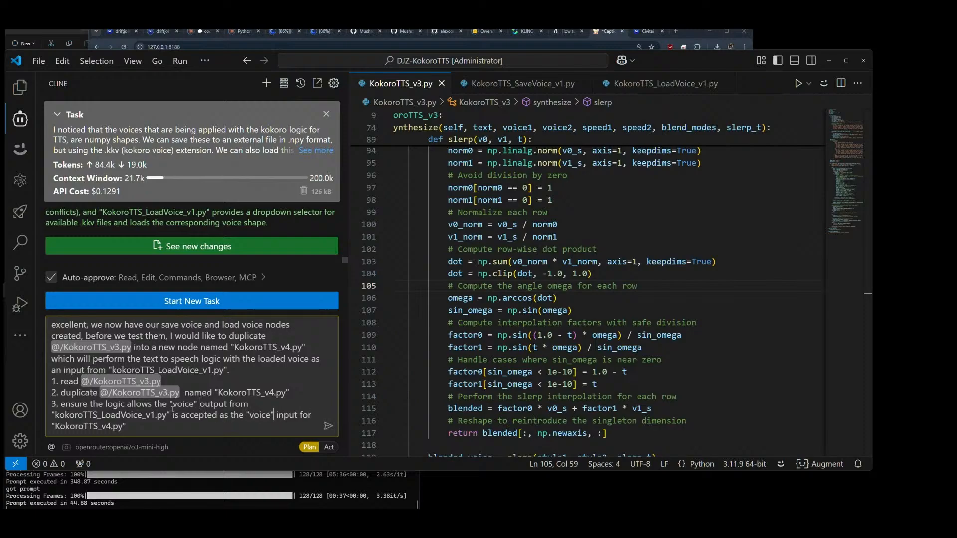
# Step: Add list item 4 after checking KokoroTTS_LoadVoice_v1.py: ""KokoroTTS_v4.py" does not use the same voice menu"
pyautogui.hotkey('shift', 'Return')
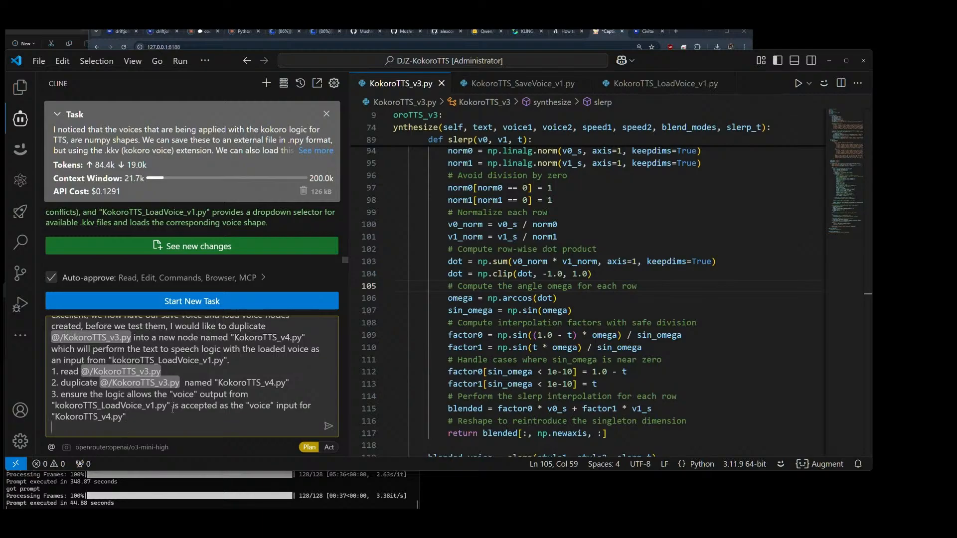
pyautogui.write('4.')
pyautogui.click(668, 85)
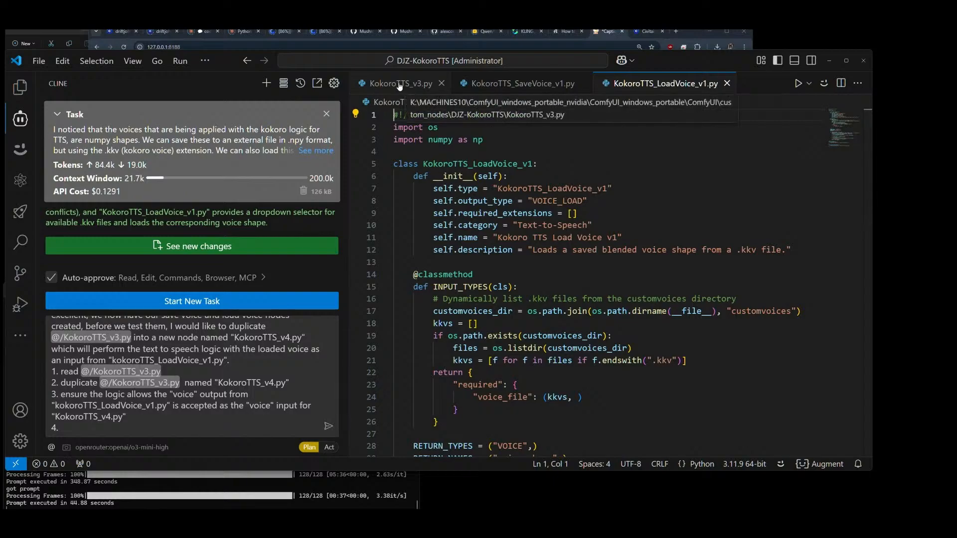
pyautogui.click(134, 424)
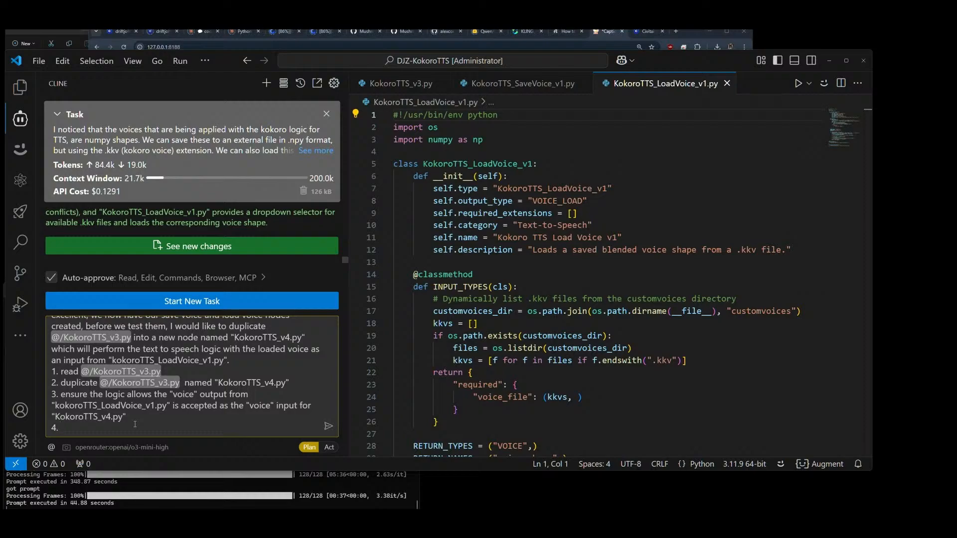
pyautogui.hotkey('ctrl', 'v')
pyautogui.write('does not uis')
pyautogui.press('BackSpace')
pyautogui.press('BackSpace')
pyautogui.write('se the same voi')
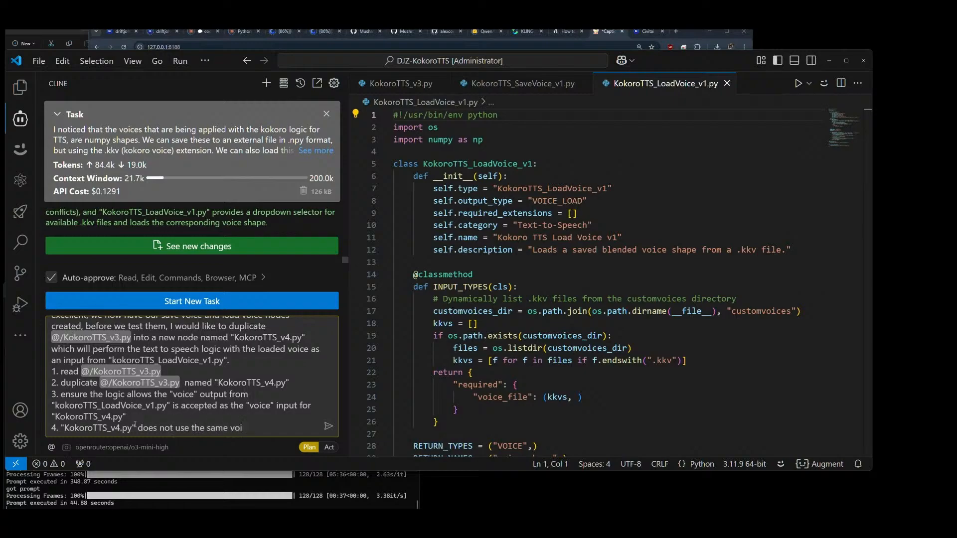
pyautogui.write('ce menu from V3 version')
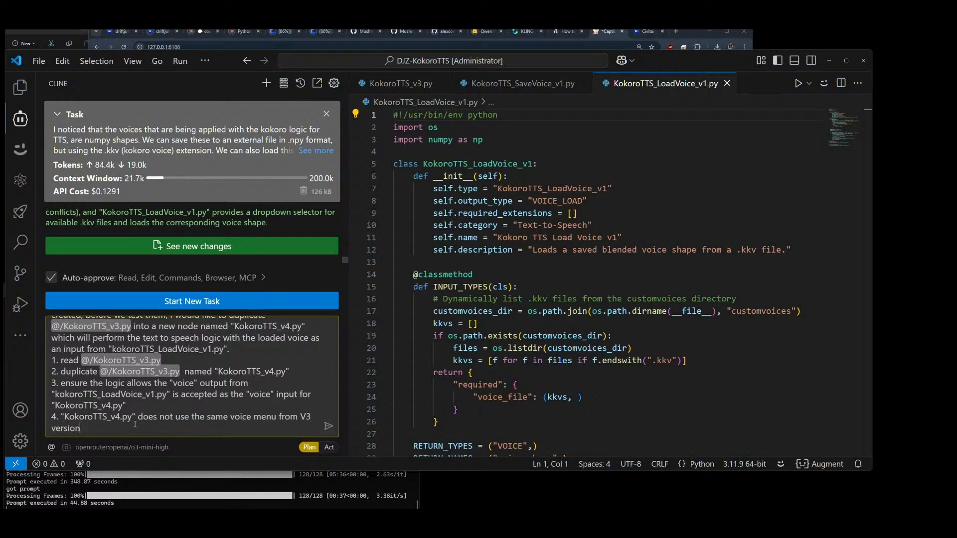
pyautogui.write(', and has no blending mode')
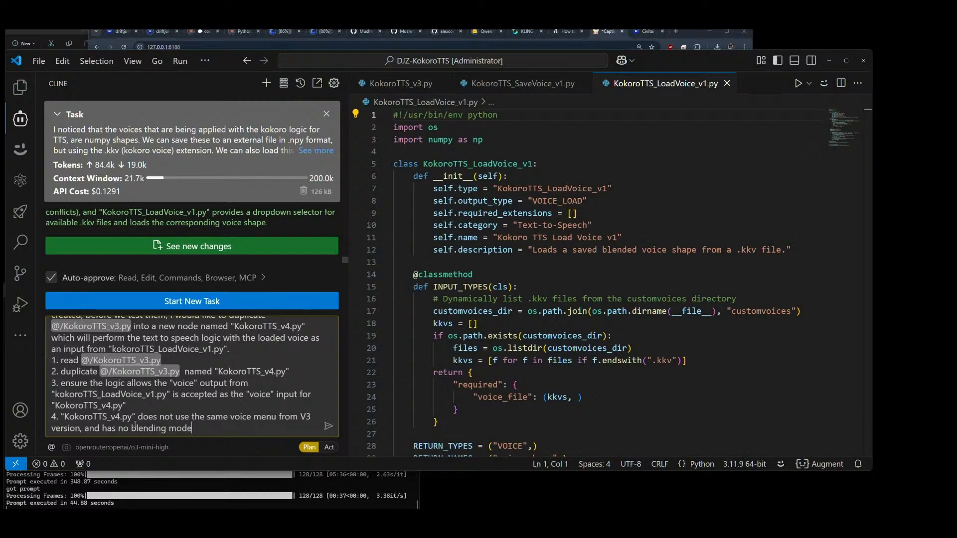
pyautogui.write('s. We simply process the text input')
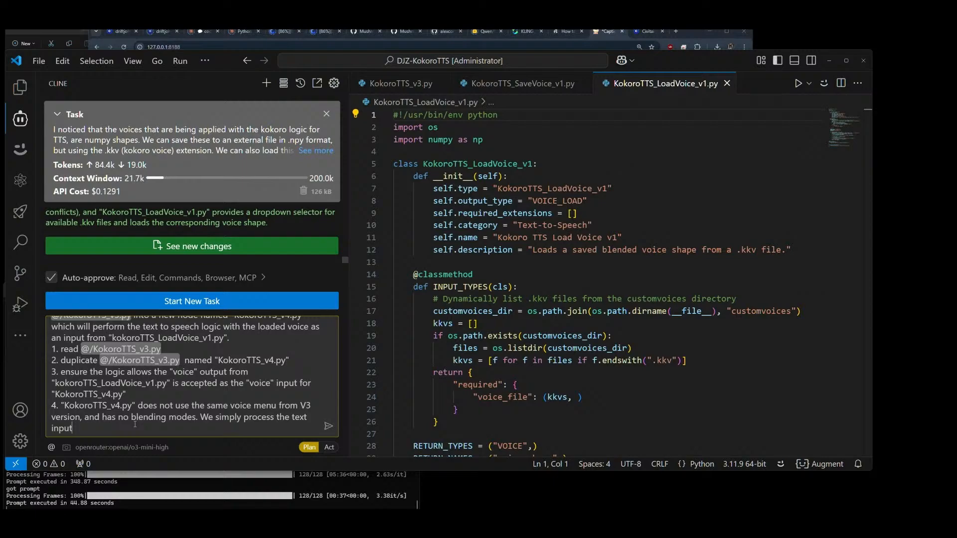
pyautogui.write(' and generate the speech using the')
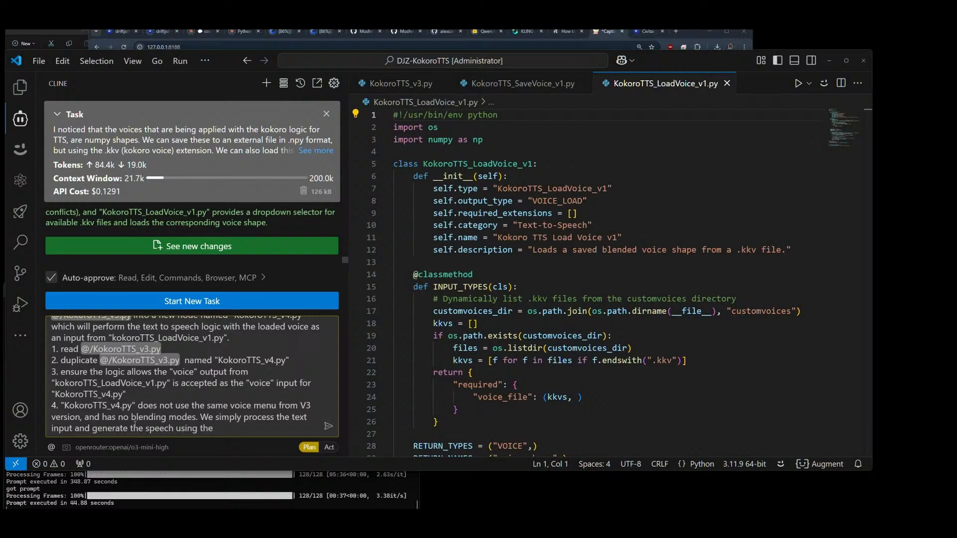
pyautogui.write(' loaded .kkv voice shape.')
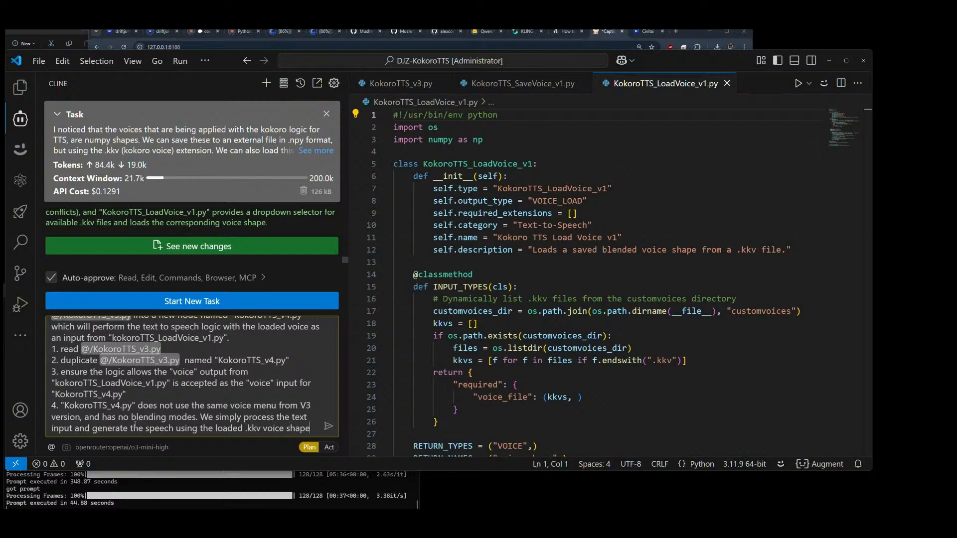
# Step: Extend list item 4 with "We simply process the text input and generate the speech using the loaded .kkv voice shape." and send the prompt
pyautogui.click(329, 428)
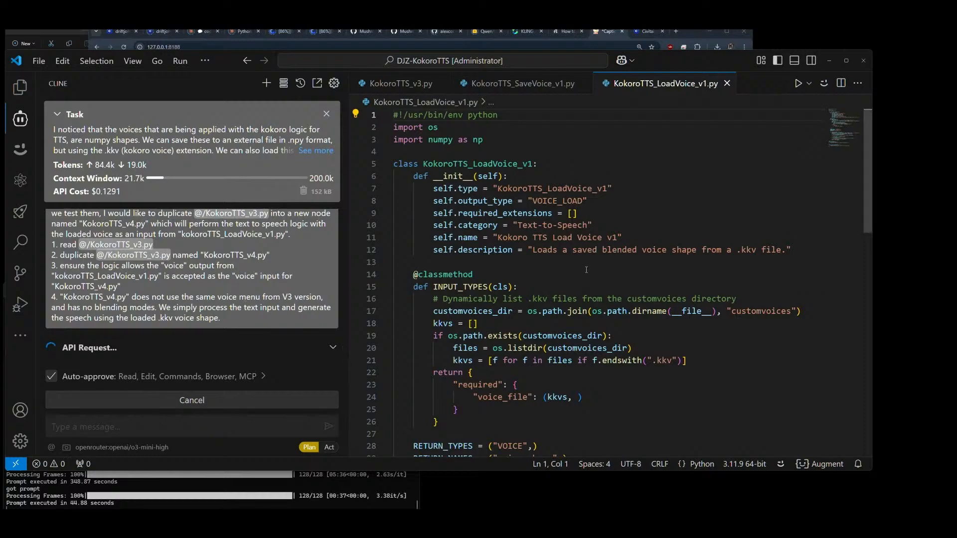
# Step: Examine in KokoroTTS_v3.py how the default blend mode combines style1 and style2 into the blended voice
pyautogui.click(408, 84)
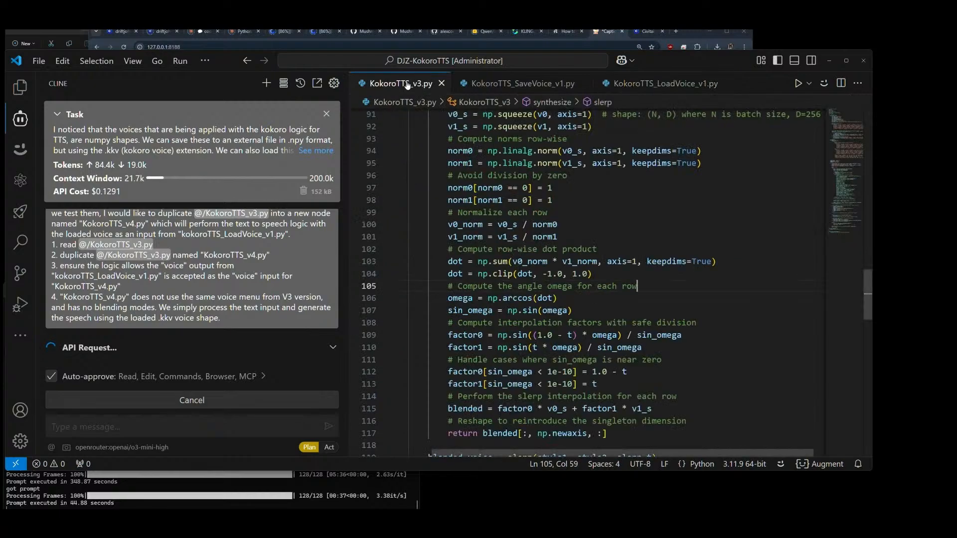
pyautogui.scroll(6, 529, 261)
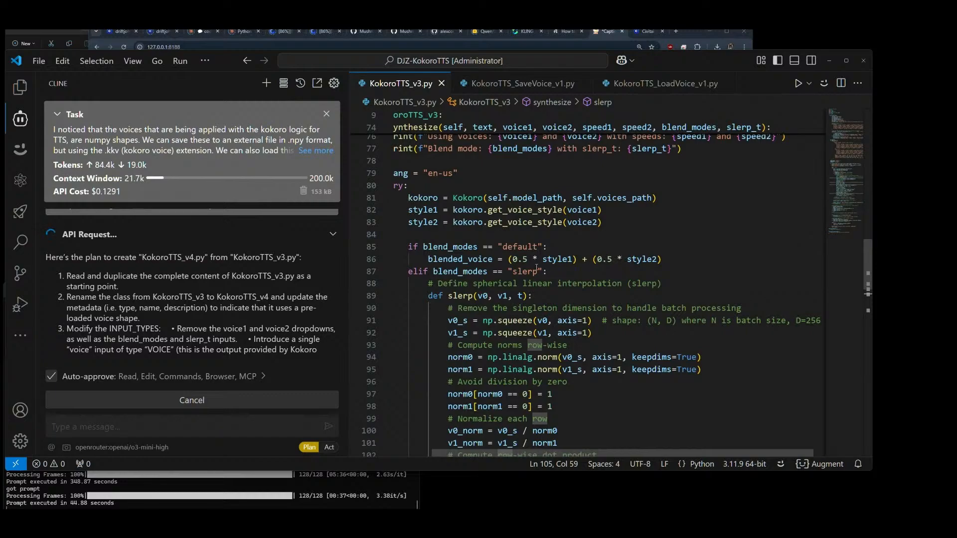
pyautogui.moveTo(541, 260); pyautogui.dragTo(576, 265)
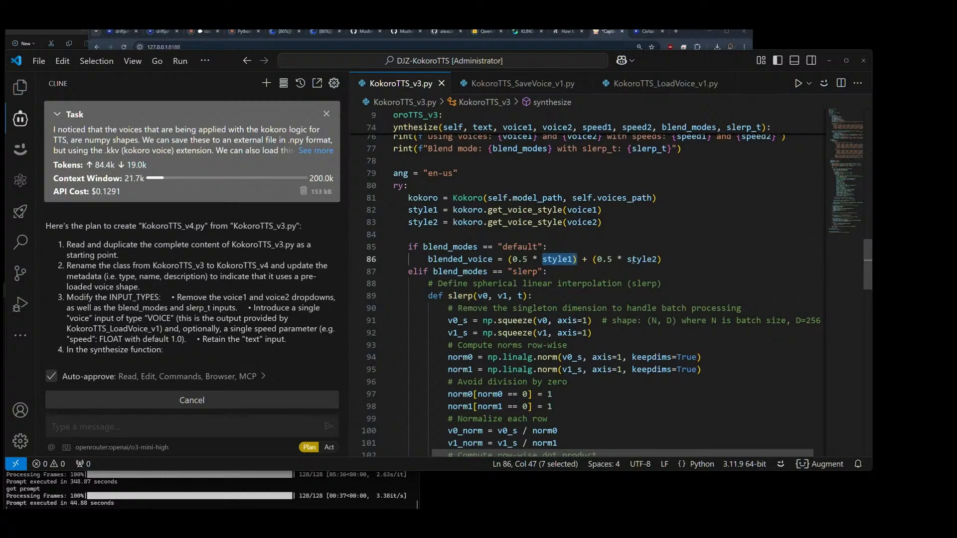
pyautogui.doubleClick(642, 259)
pyautogui.click(666, 260)
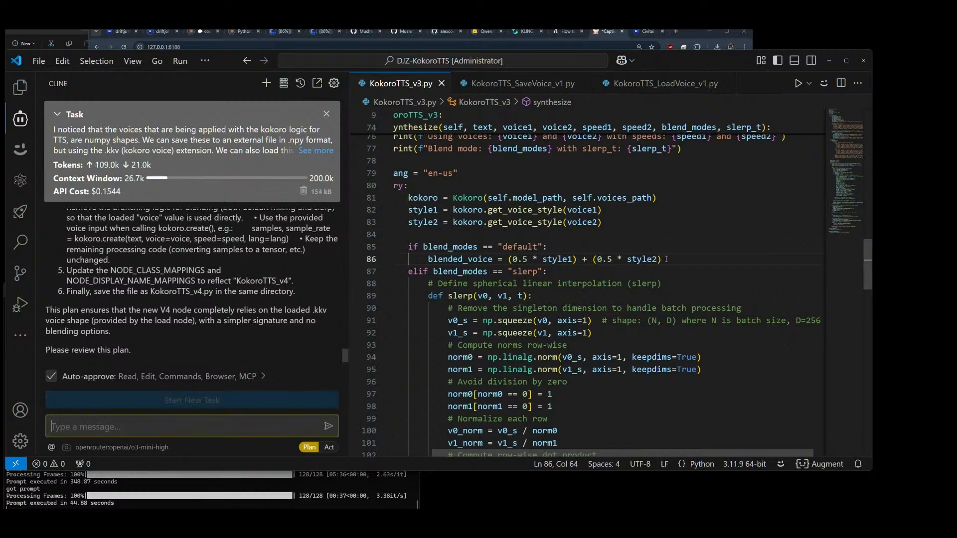
pyautogui.click(668, 259)
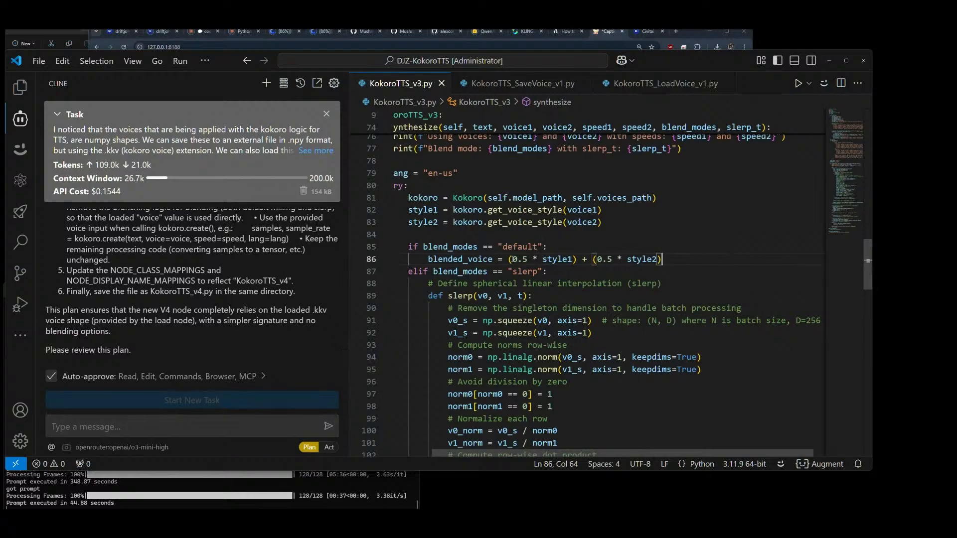
pyautogui.moveTo(514, 259); pyautogui.dragTo(658, 260)
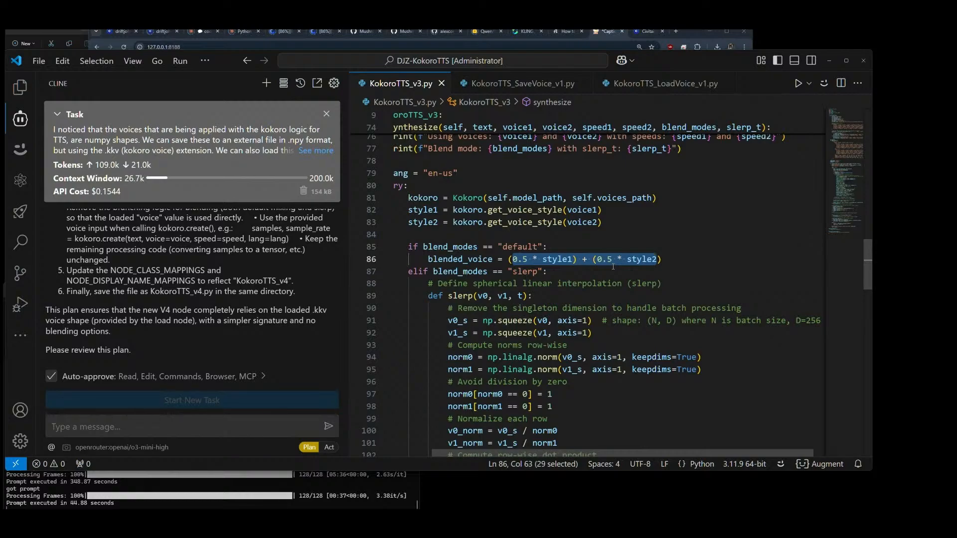
pyautogui.click(665, 258)
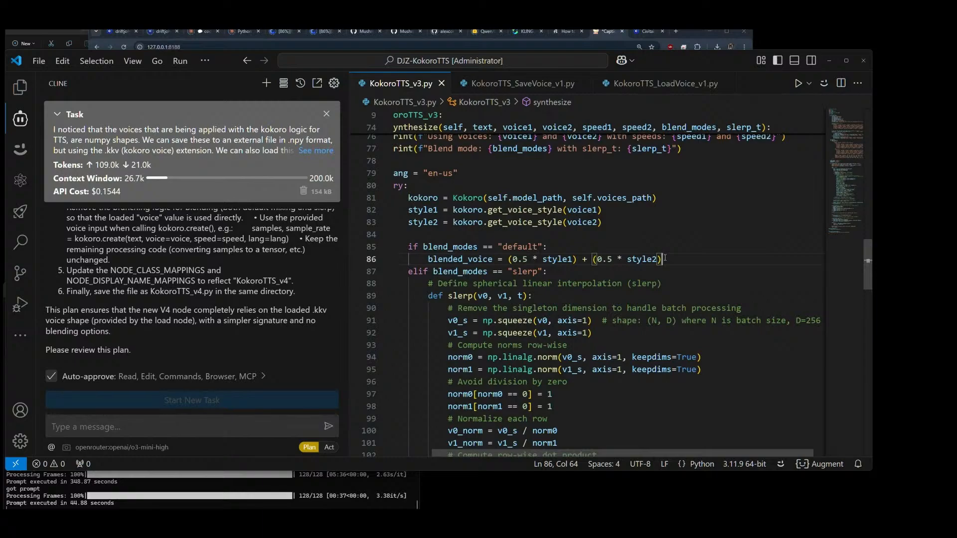
pyautogui.moveTo(662, 259); pyautogui.dragTo(509, 259)
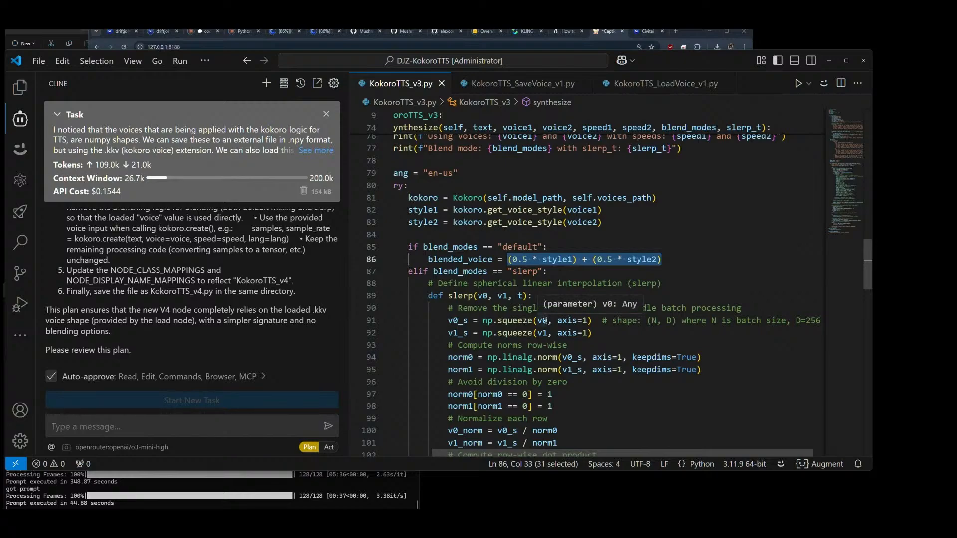
# Step: Review Cline's plan for KokoroTTS_v4.py, especially the synthesize changes, the kokoro.create() arguments and the mapping updates
pyautogui.scroll(10, 250, 307)
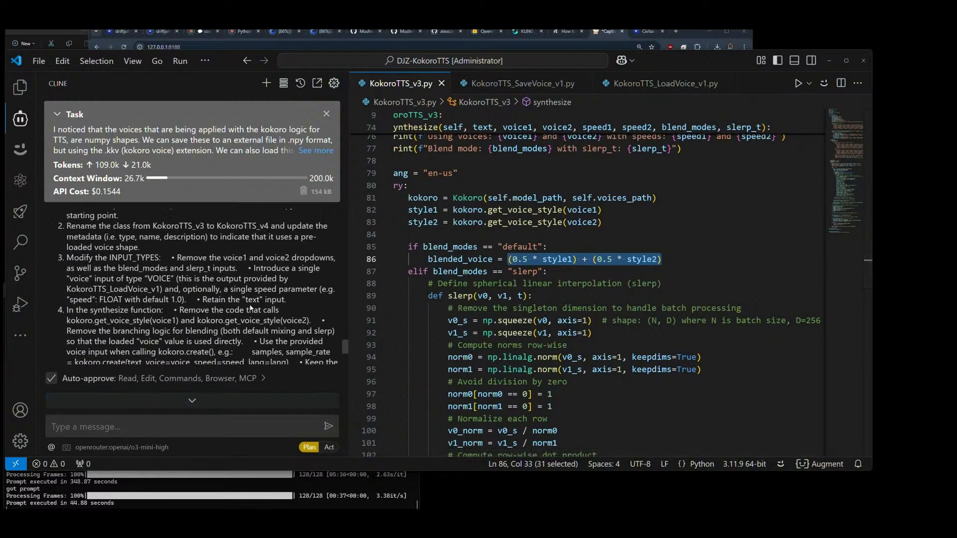
pyautogui.scroll(-1, 251, 307)
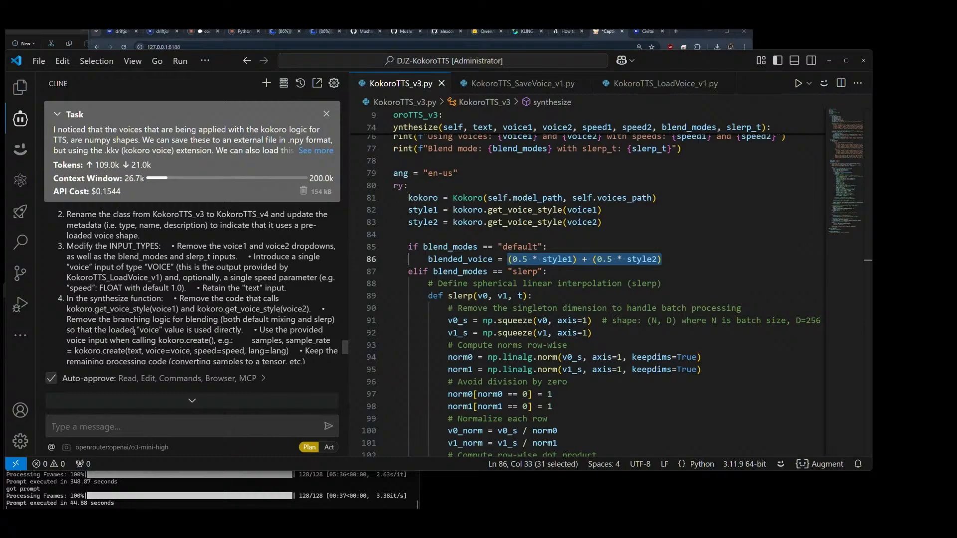
pyautogui.scroll(-1, 219, 299)
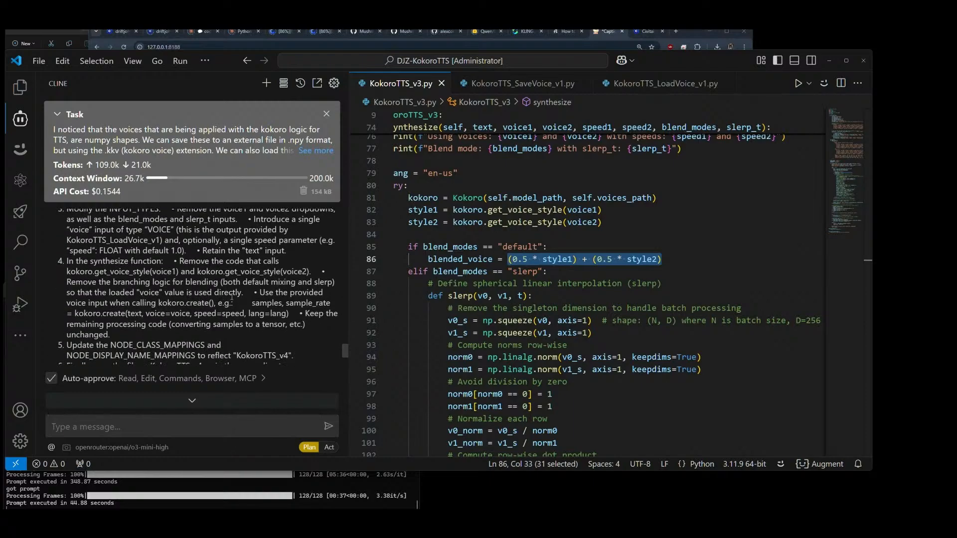
pyautogui.moveTo(144, 295); pyautogui.dragTo(174, 299)
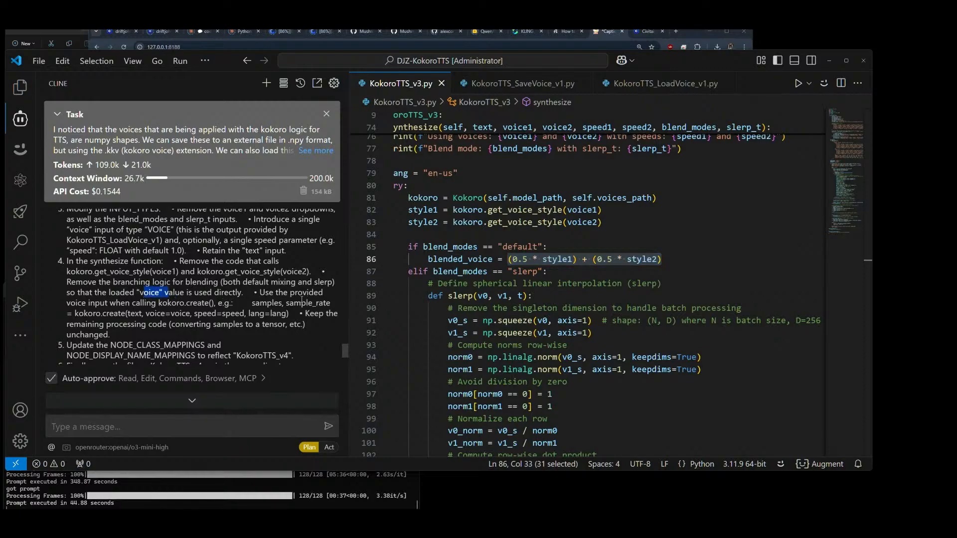
pyautogui.moveTo(160, 305); pyautogui.dragTo(217, 306)
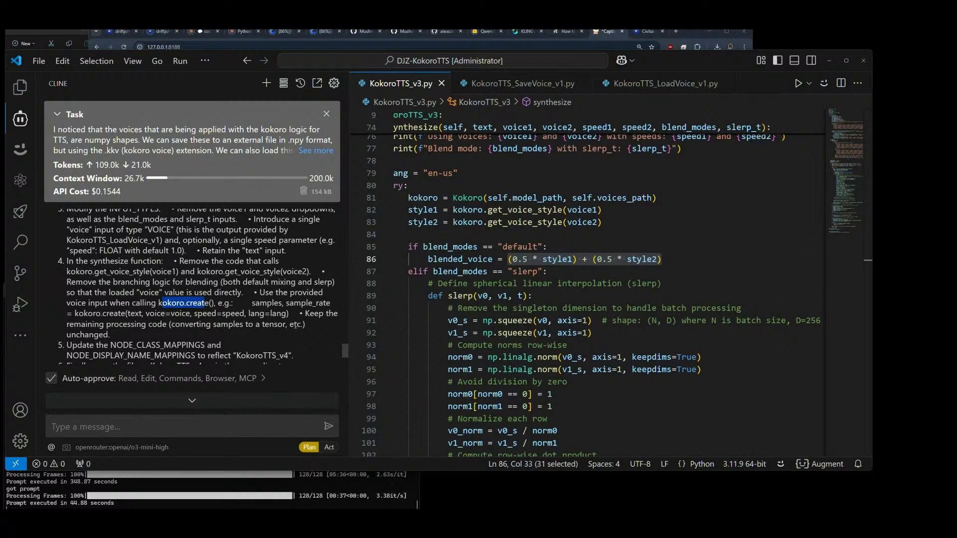
pyautogui.moveTo(248, 314)
pyautogui.mouseDown()
pyautogui.moveTo(283, 314)
pyautogui.moveTo(249, 315)
pyautogui.mouseUp()
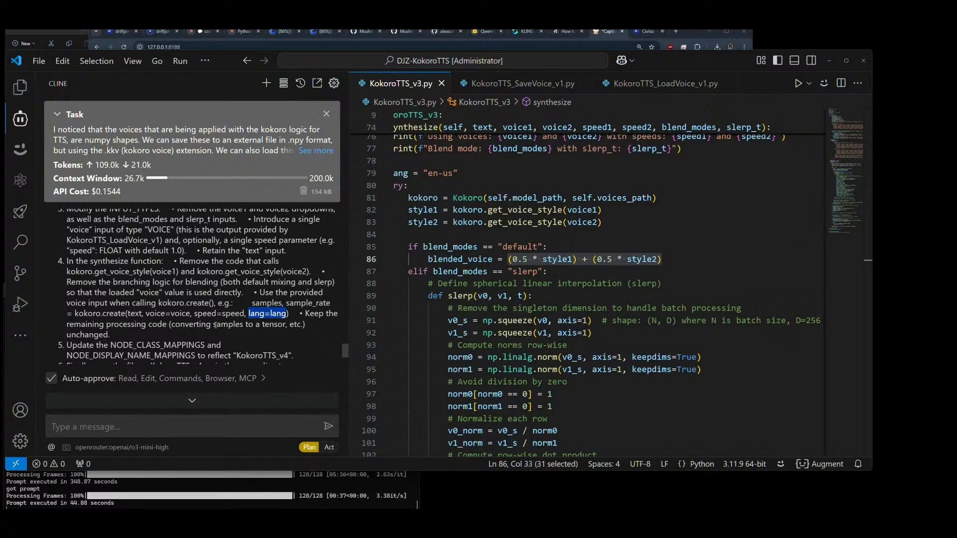
pyautogui.scroll(-1, 216, 325)
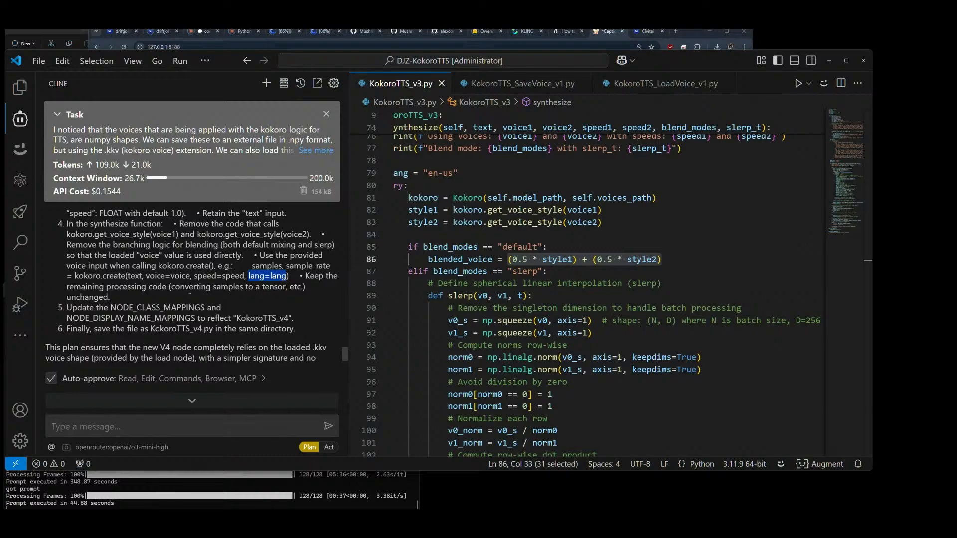
pyautogui.scroll(-1, 190, 291)
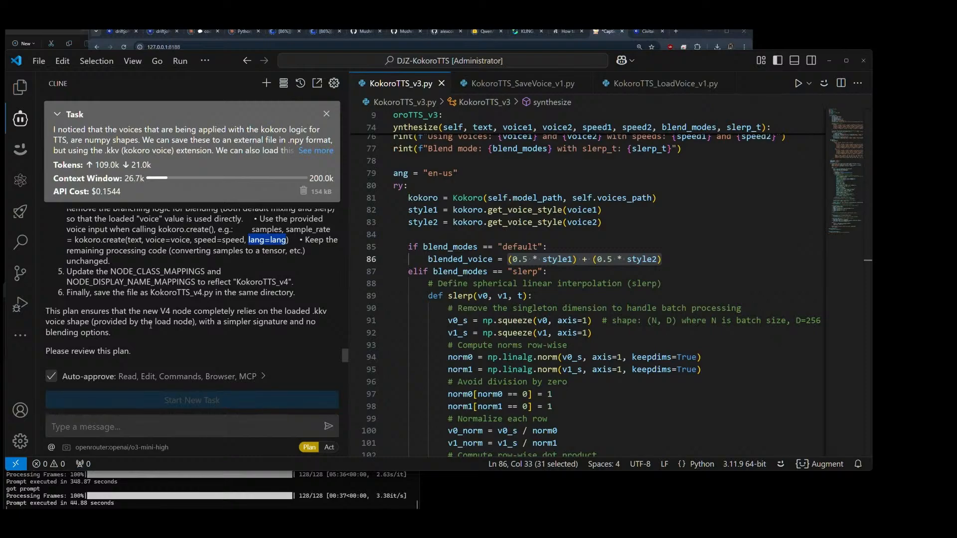
# Step: Switch Cline from Plan to Act mode so it carries out the KokoroTTS_v4.py plan
pyautogui.click(329, 447)
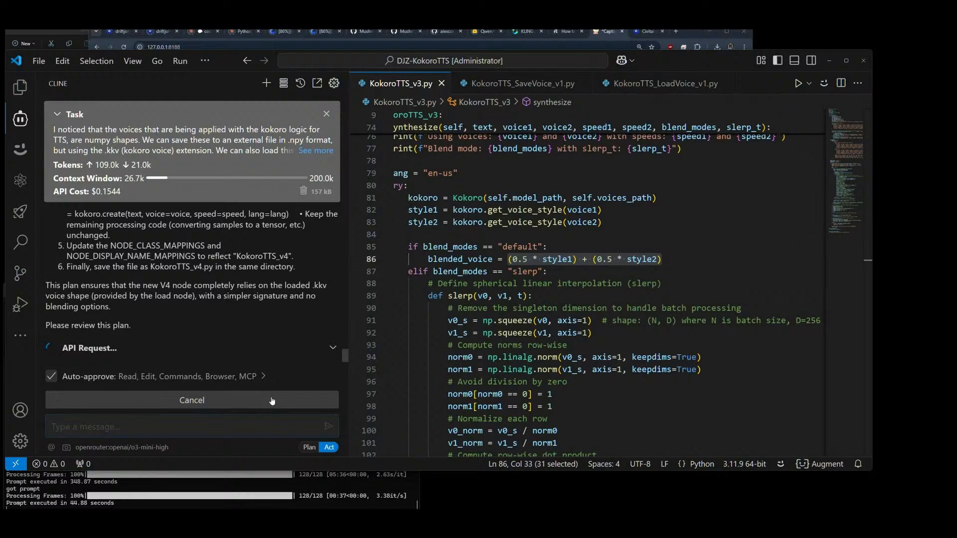
pyautogui.scroll(5, 265, 386)
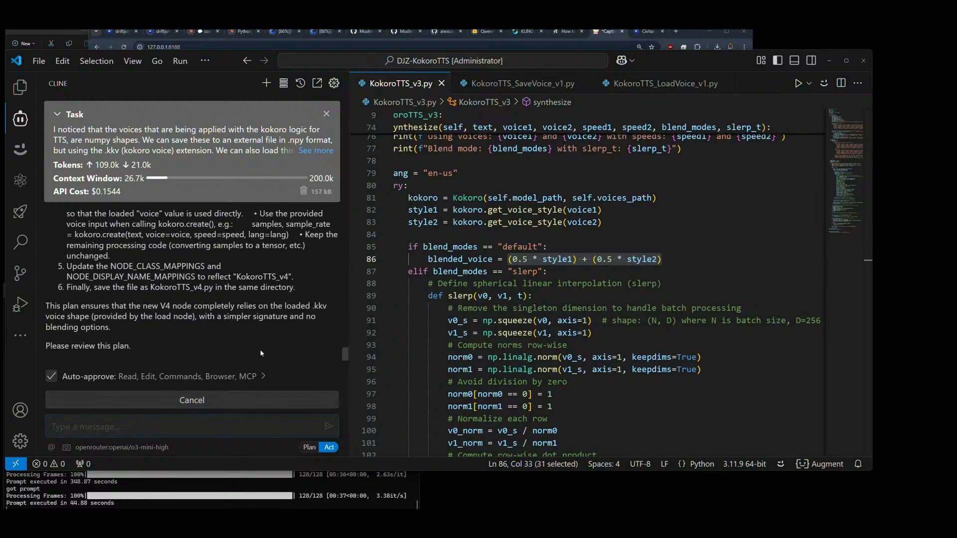
pyautogui.scroll(-5, 261, 349)
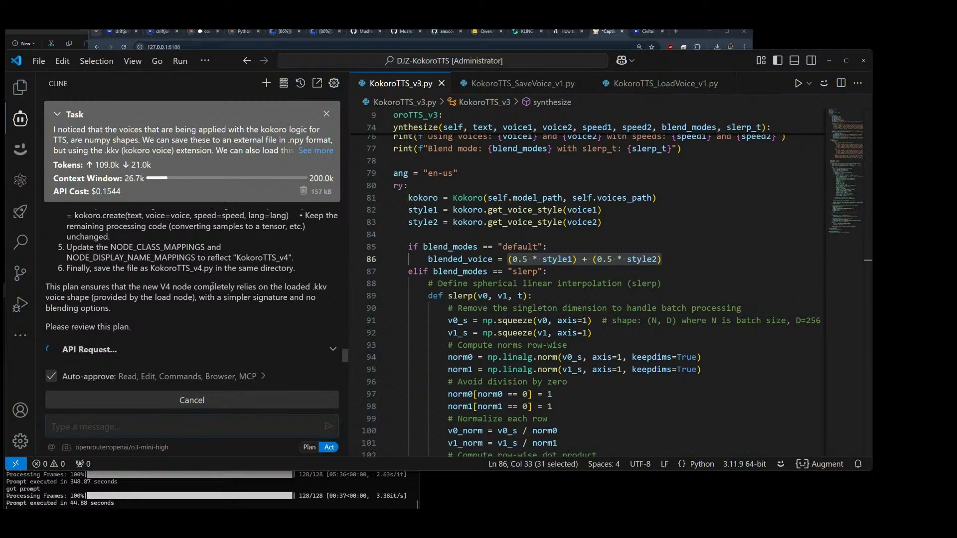
# Step: Check the openai/o3-mini-high model's supported features and token prices in Cline's API settings, and close the settings
pyautogui.click(150, 447)
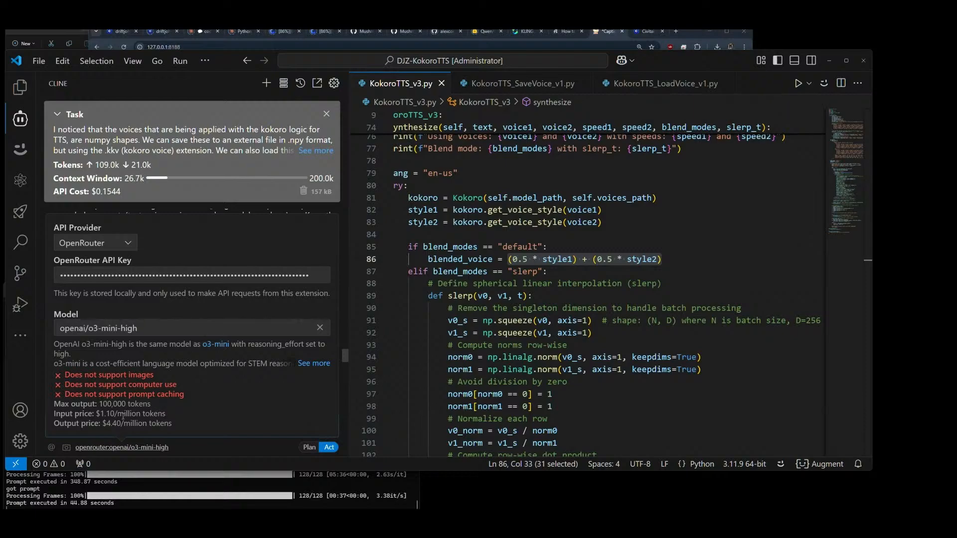
pyautogui.rightClick(100, 417)
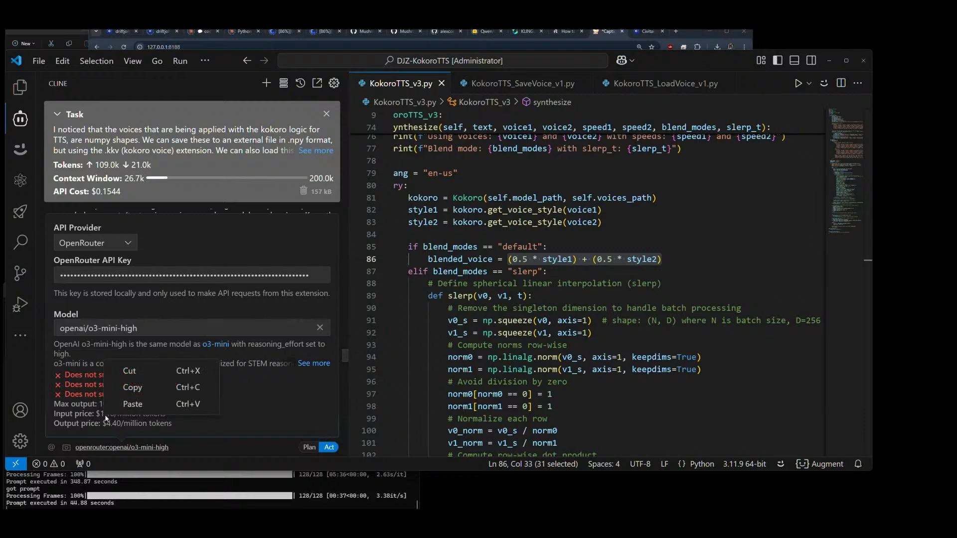
pyautogui.click(251, 417)
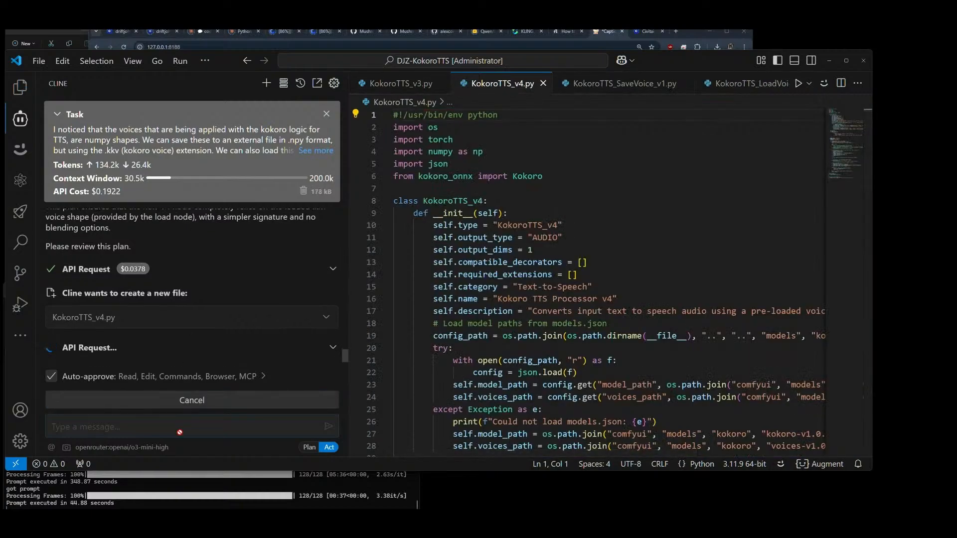
pyautogui.click(133, 448)
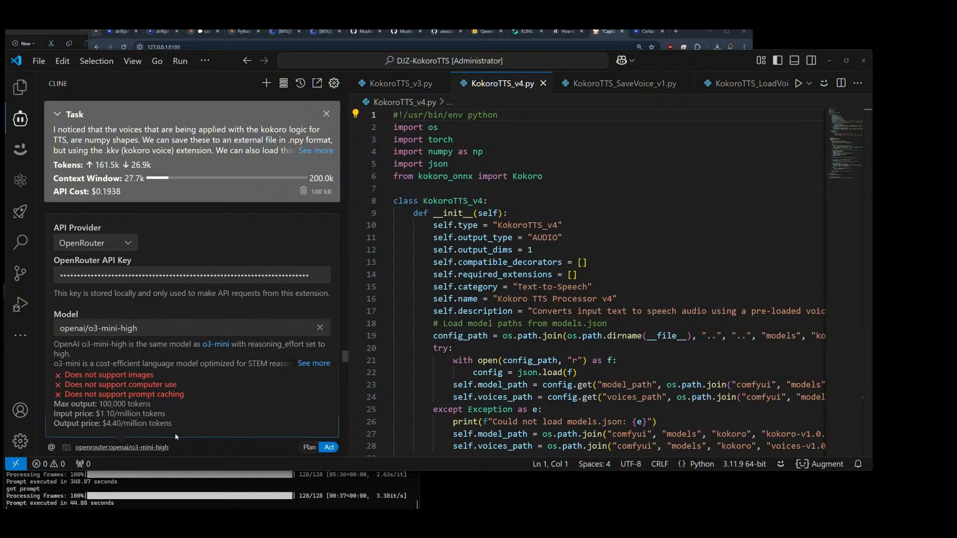
pyautogui.click(214, 204)
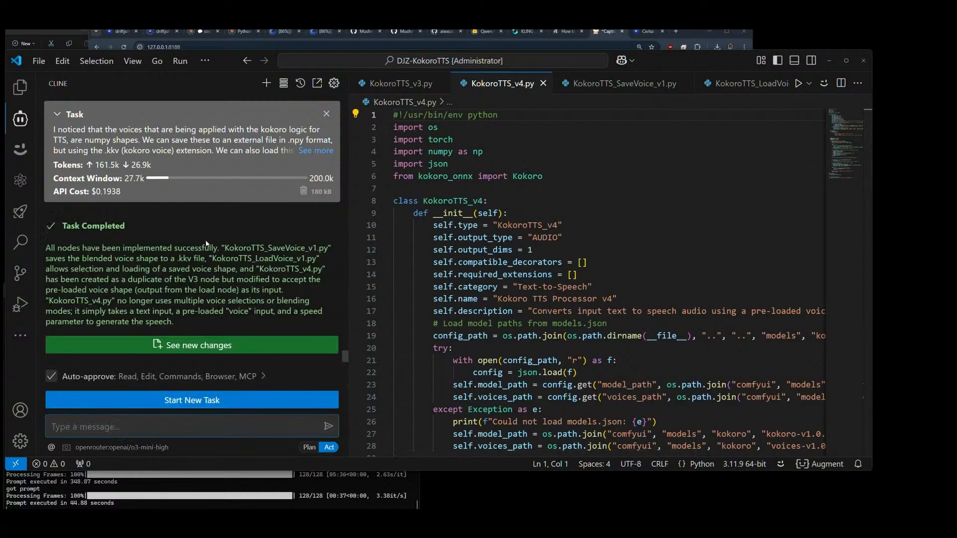